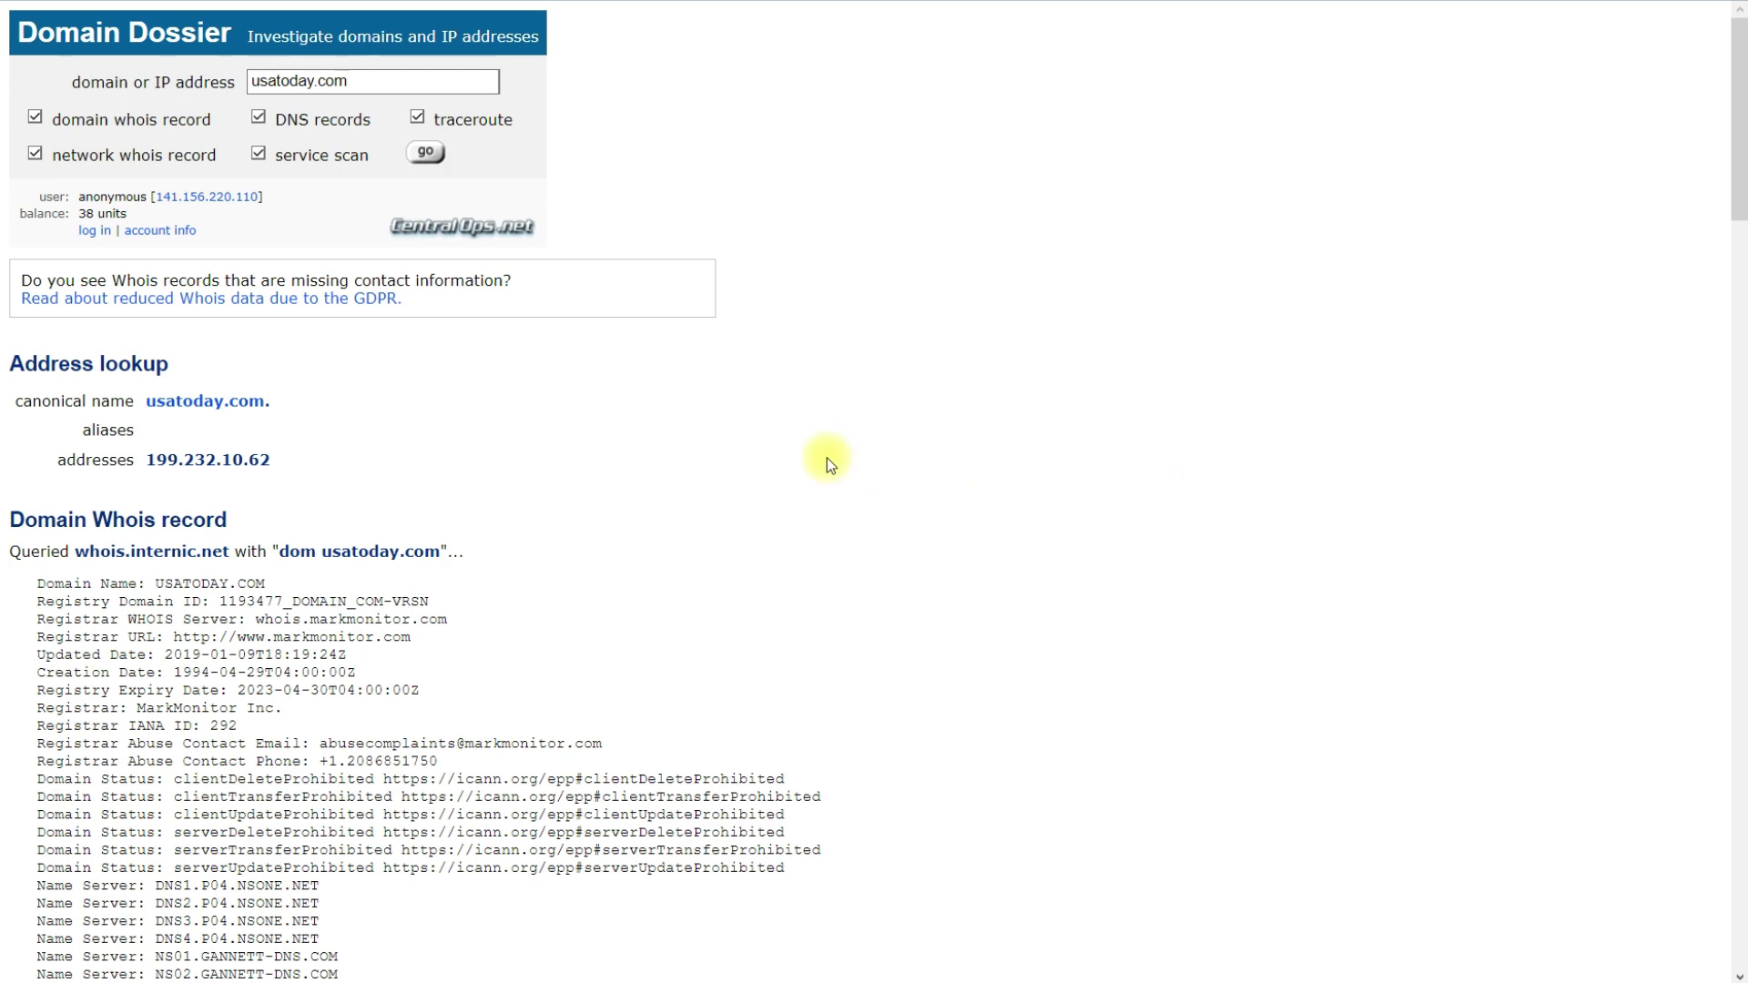
Step: Replace usatoday.com with google.com, run the lookup, and scroll through its Whois and DNS results
key(ctrl+plus)
key(ctrl+plus)
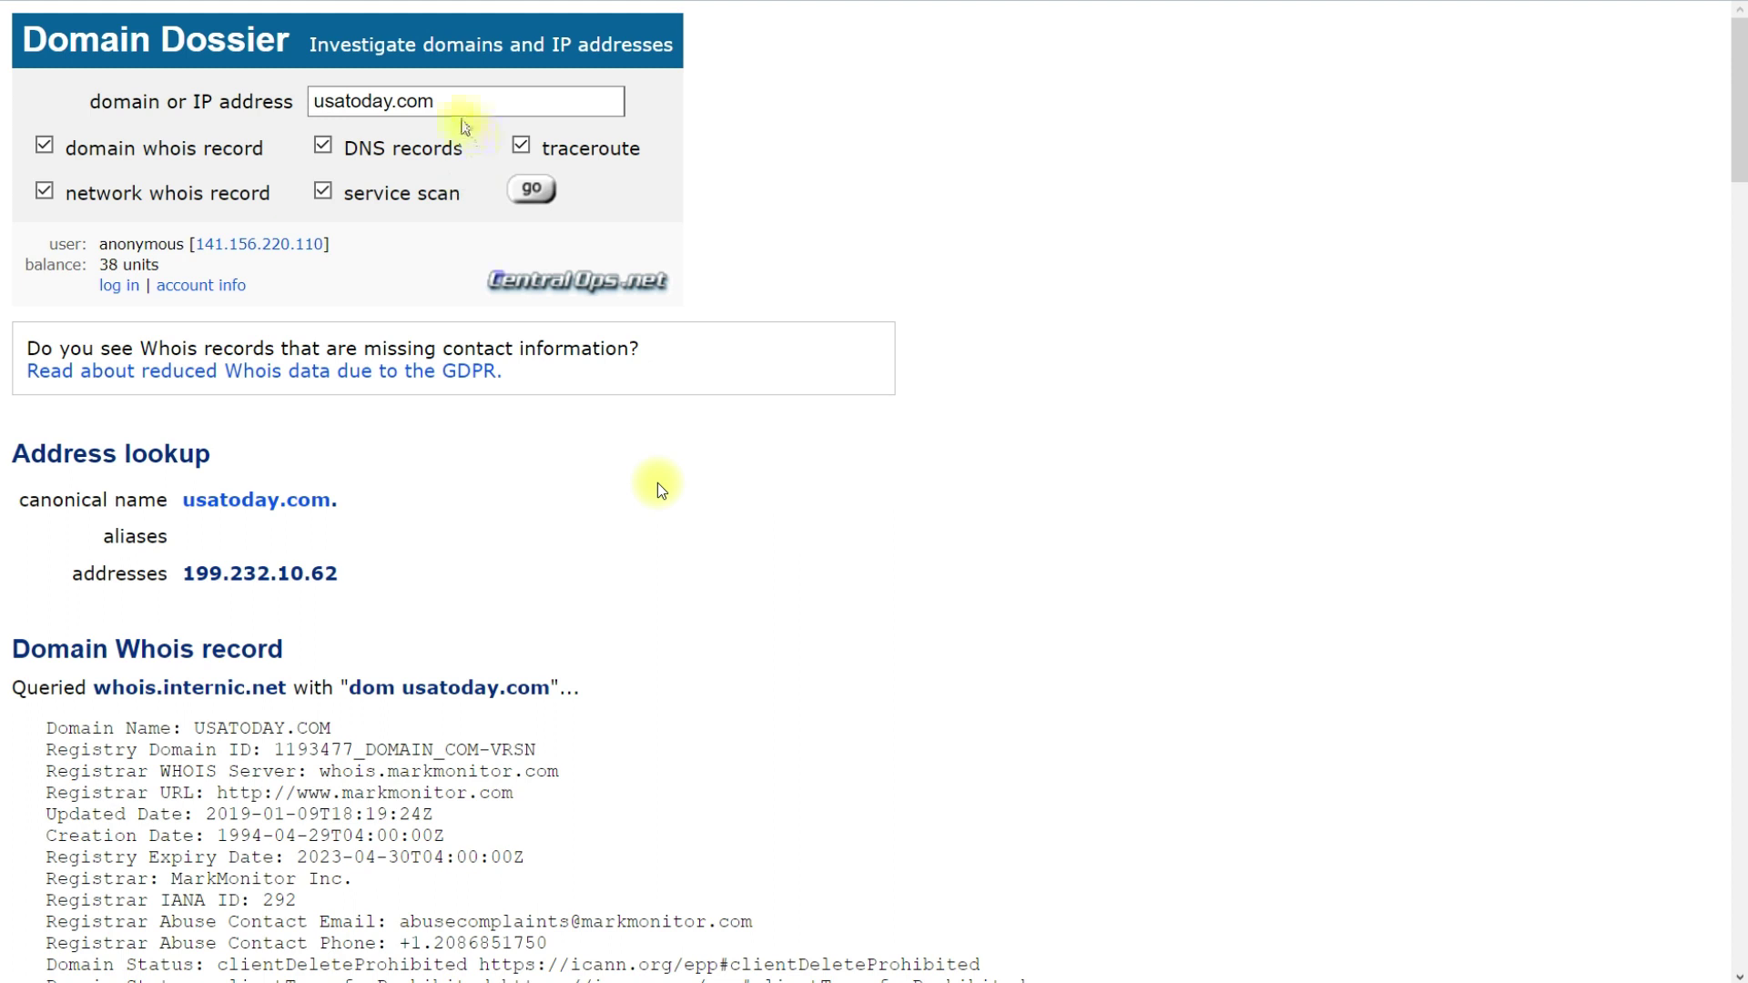
drag(459, 109, 106, 118)
text(google.com)
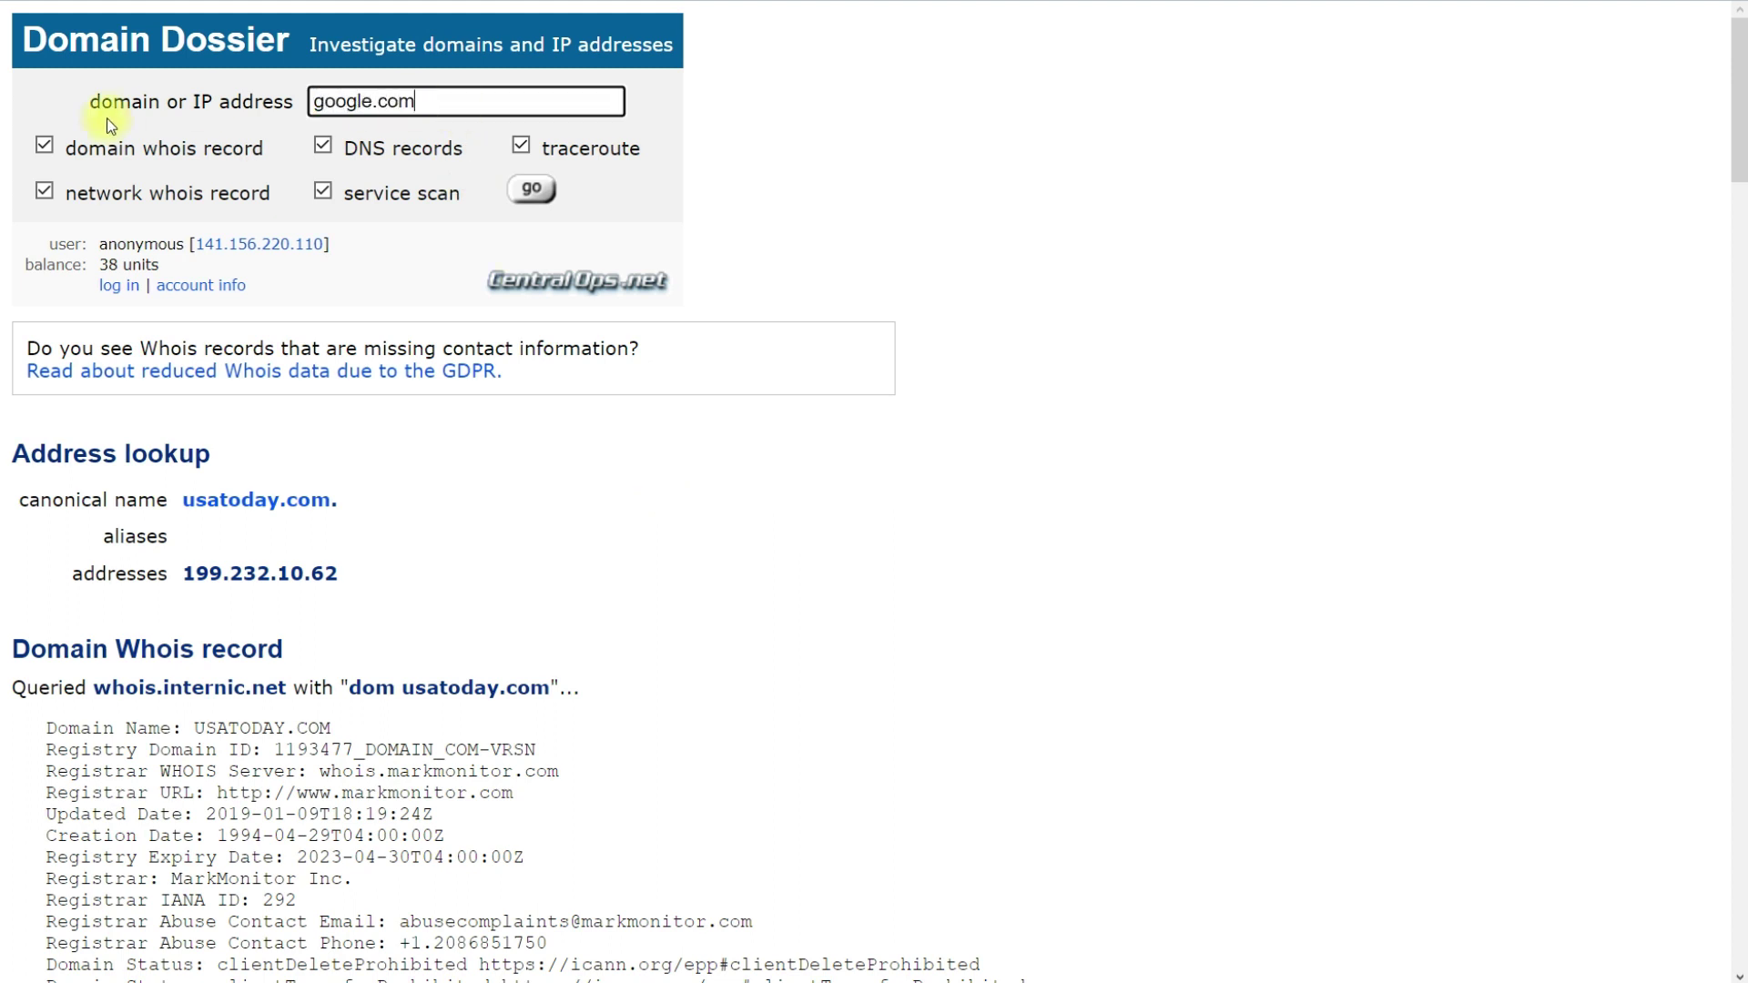
key(Return)
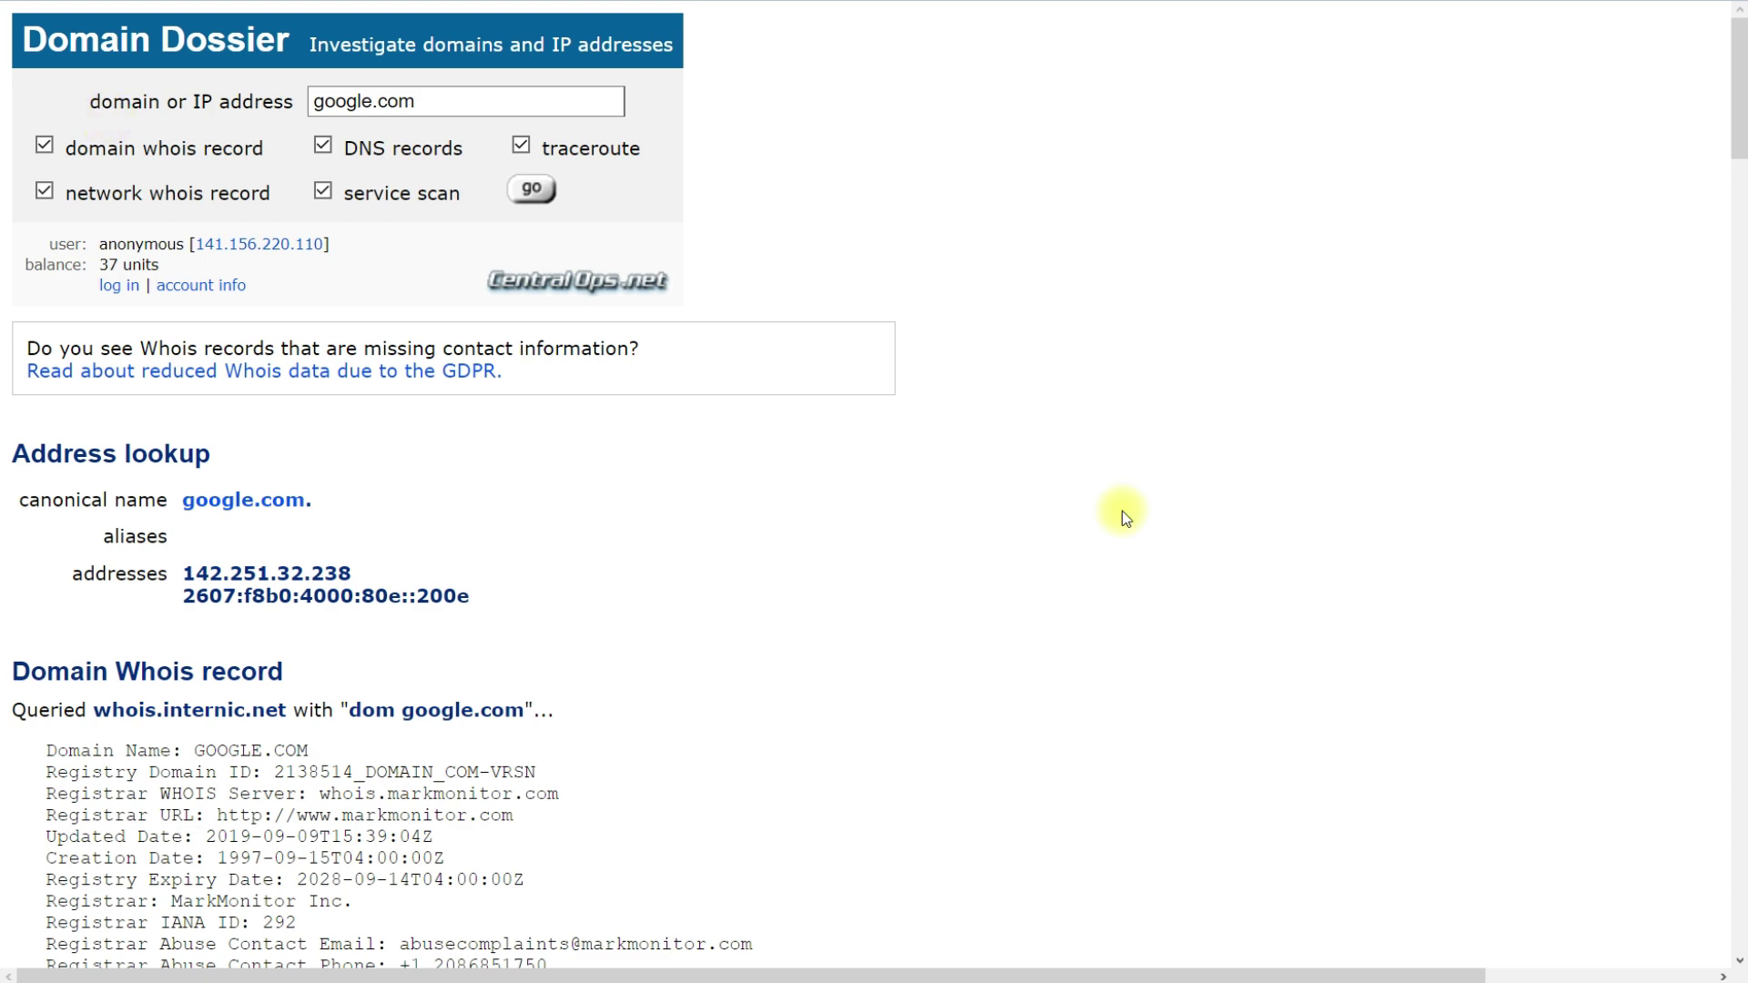
scroll(1126, 518, down, 5)
key(ctrl+minus)
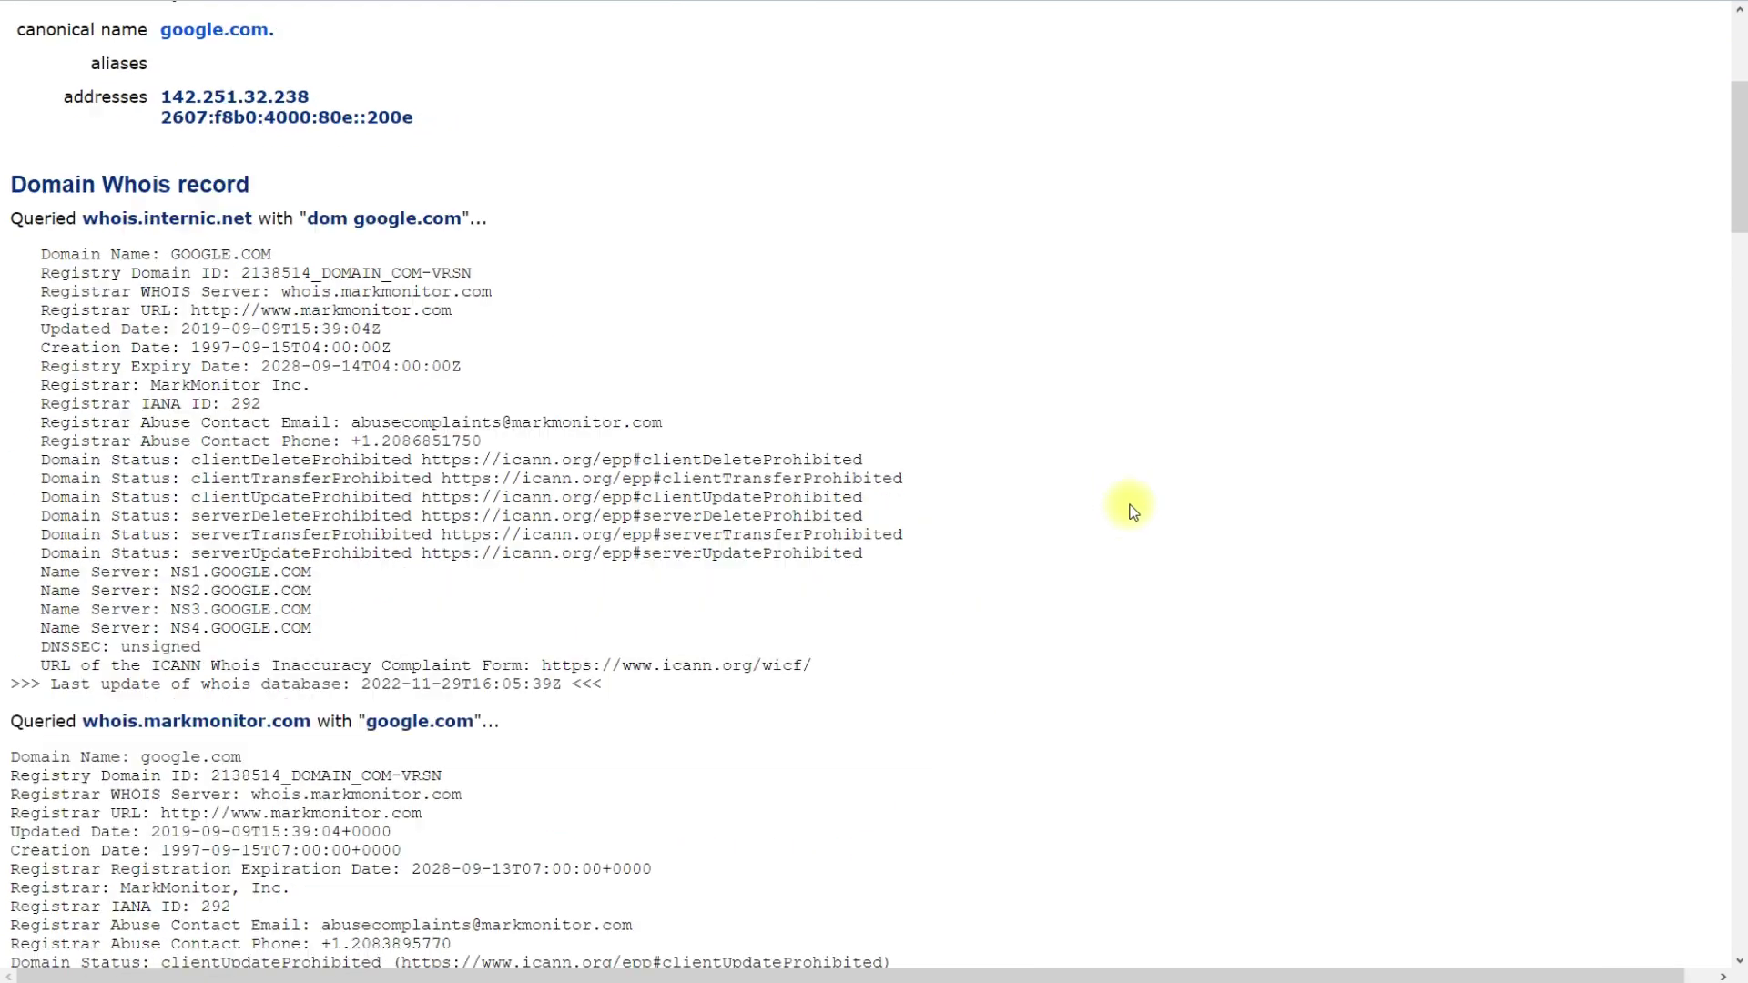
scroll(1124, 505, up, 5)
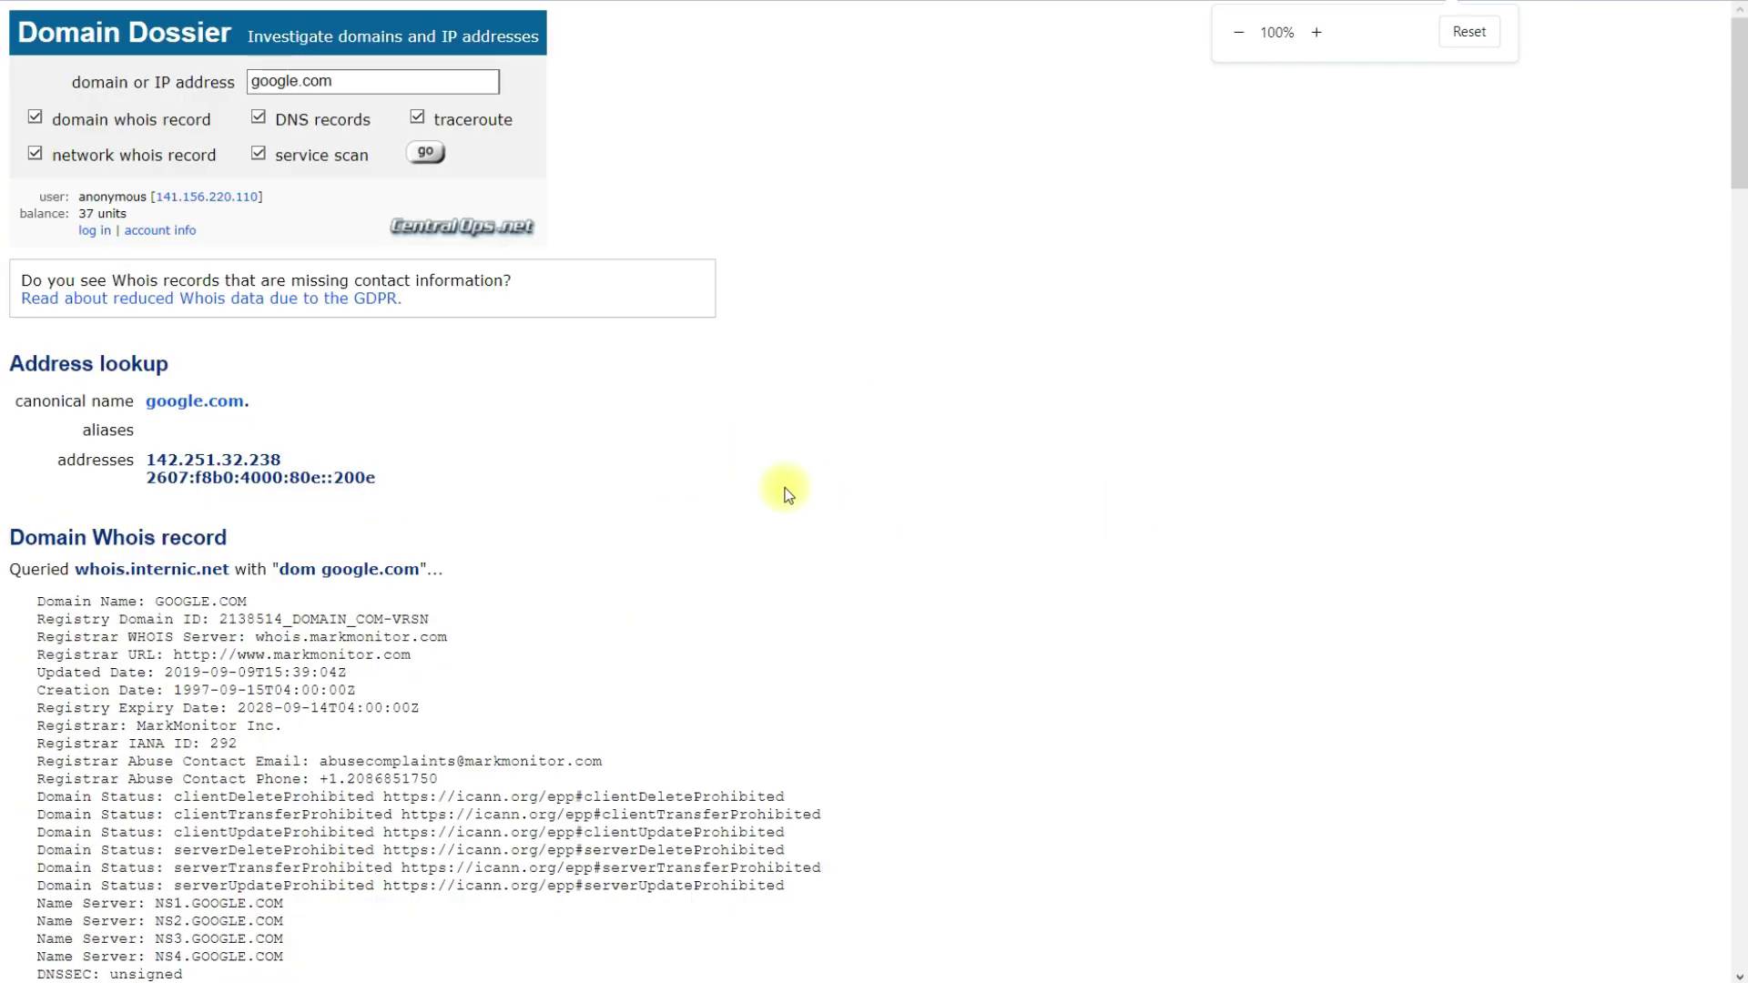
drag(1738, 159, 1740, 89)
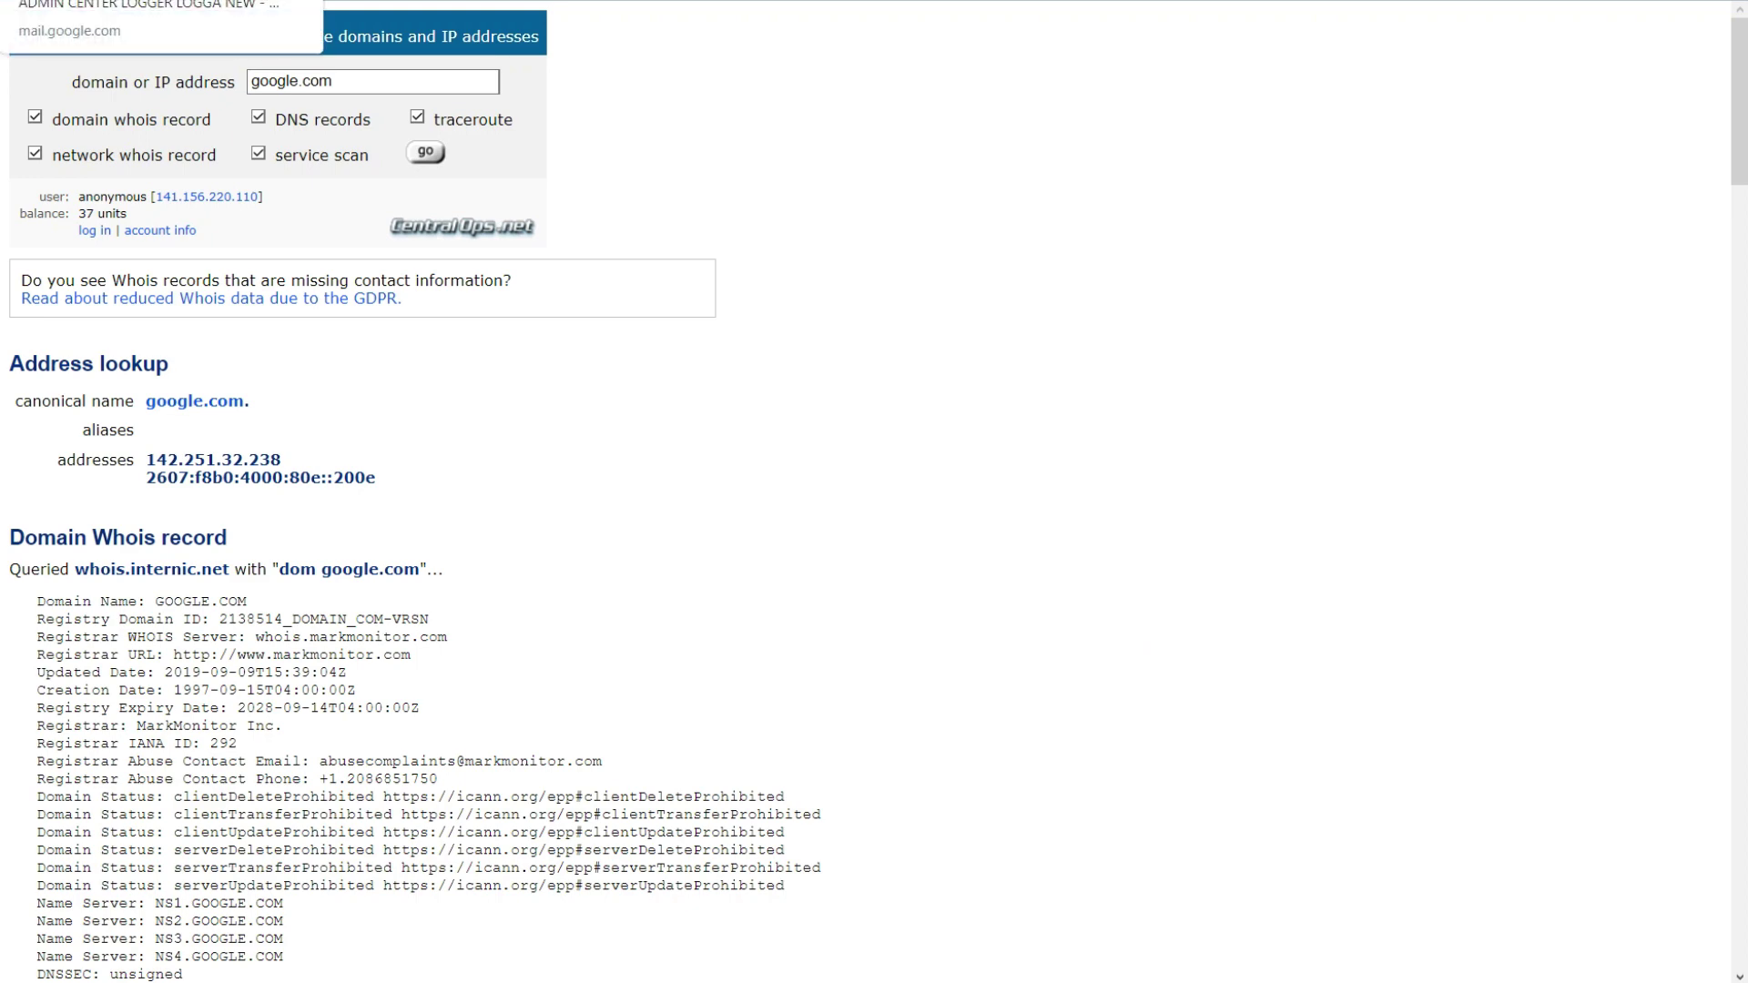
Step: Show the Gmail inbox and scroll down through the Indeed job-alert emails
click(164, 2)
click(97, 188)
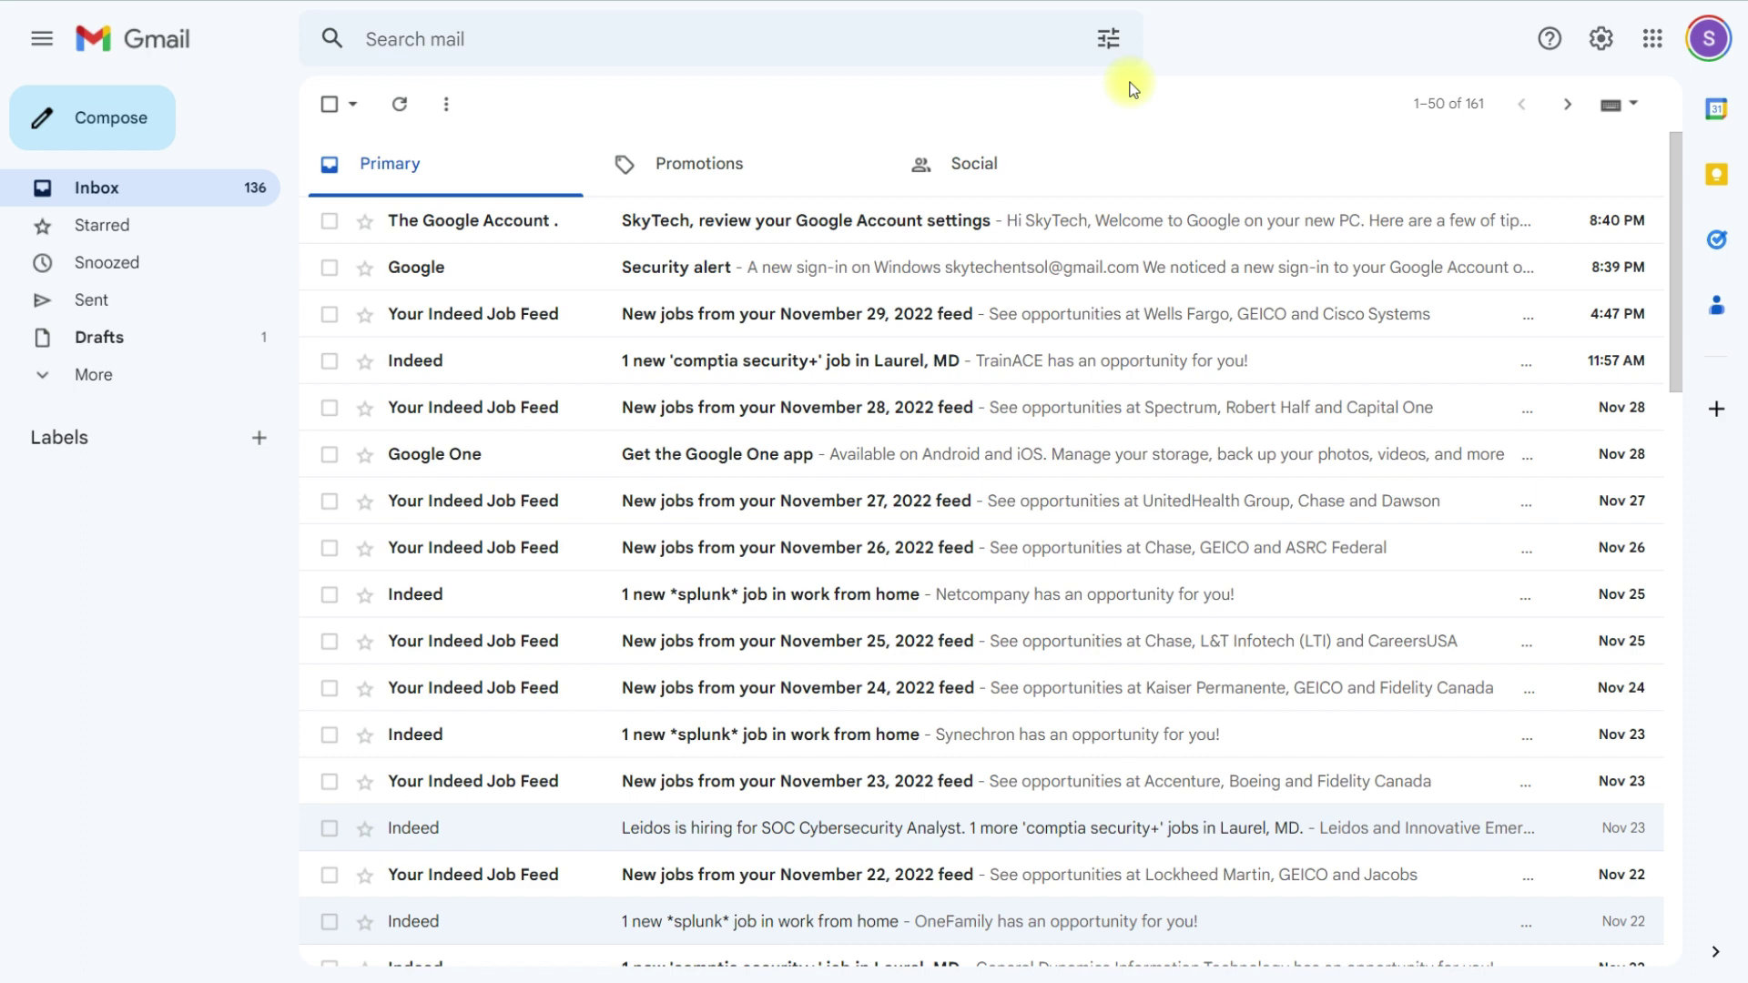
scroll(1287, 234, down, 3)
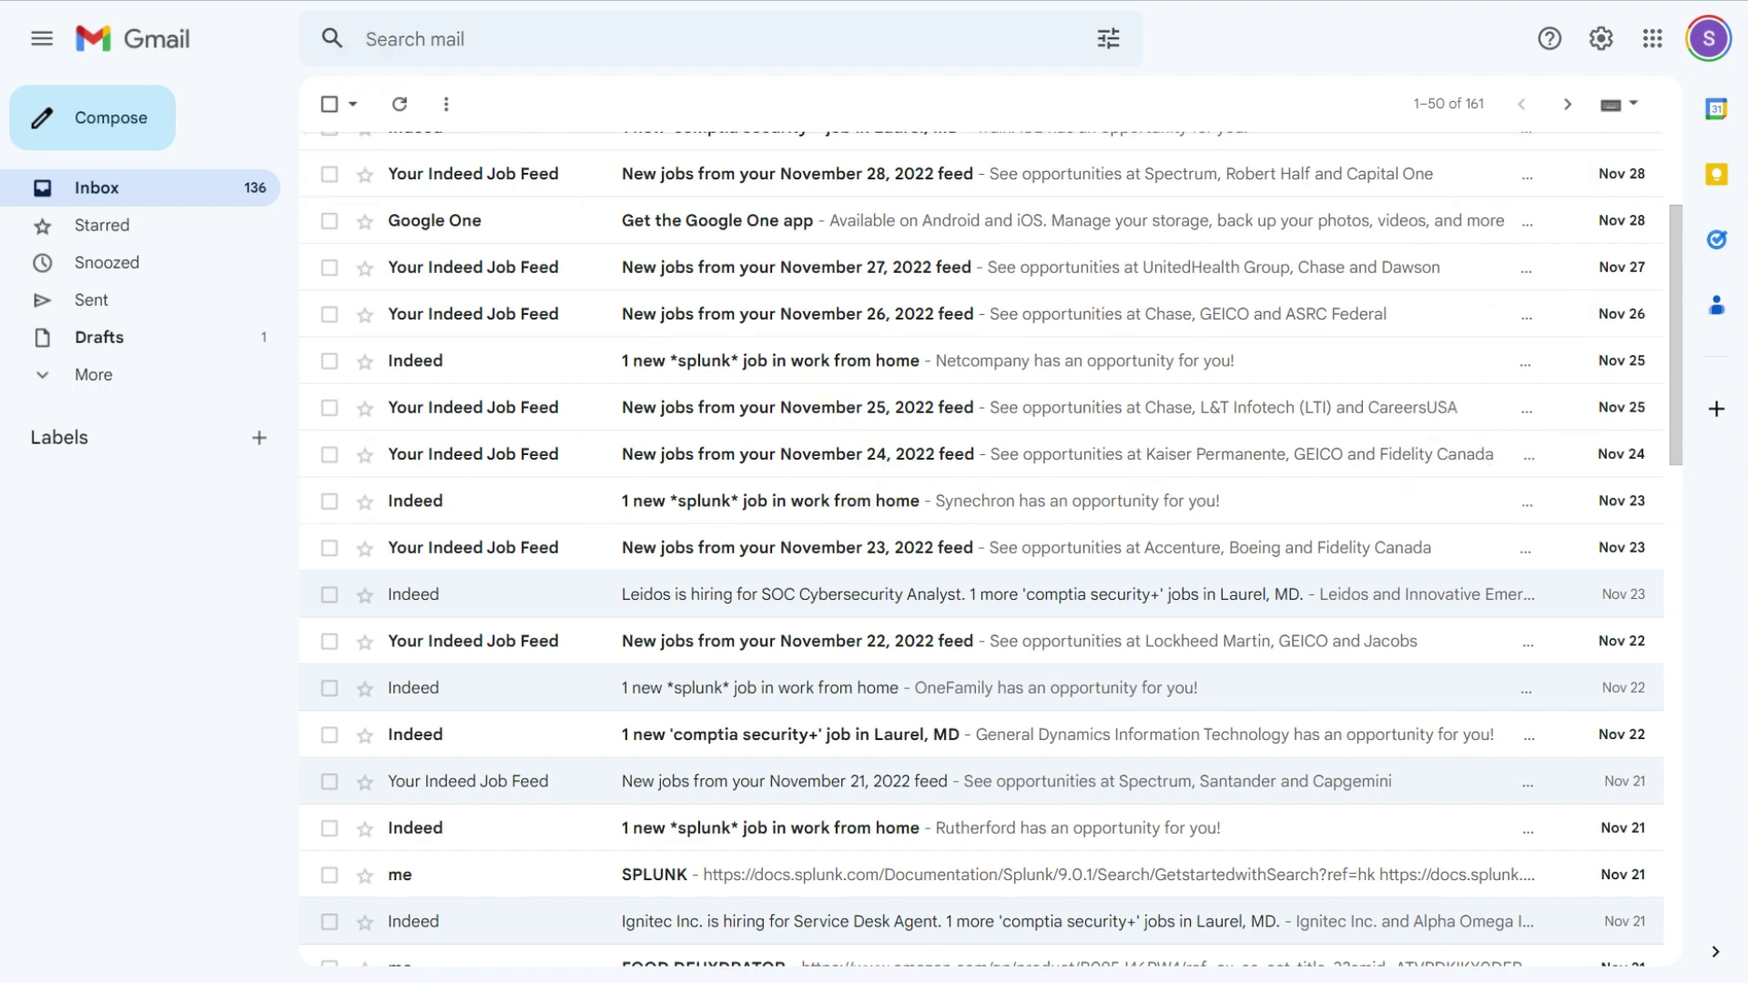
click(364, 43)
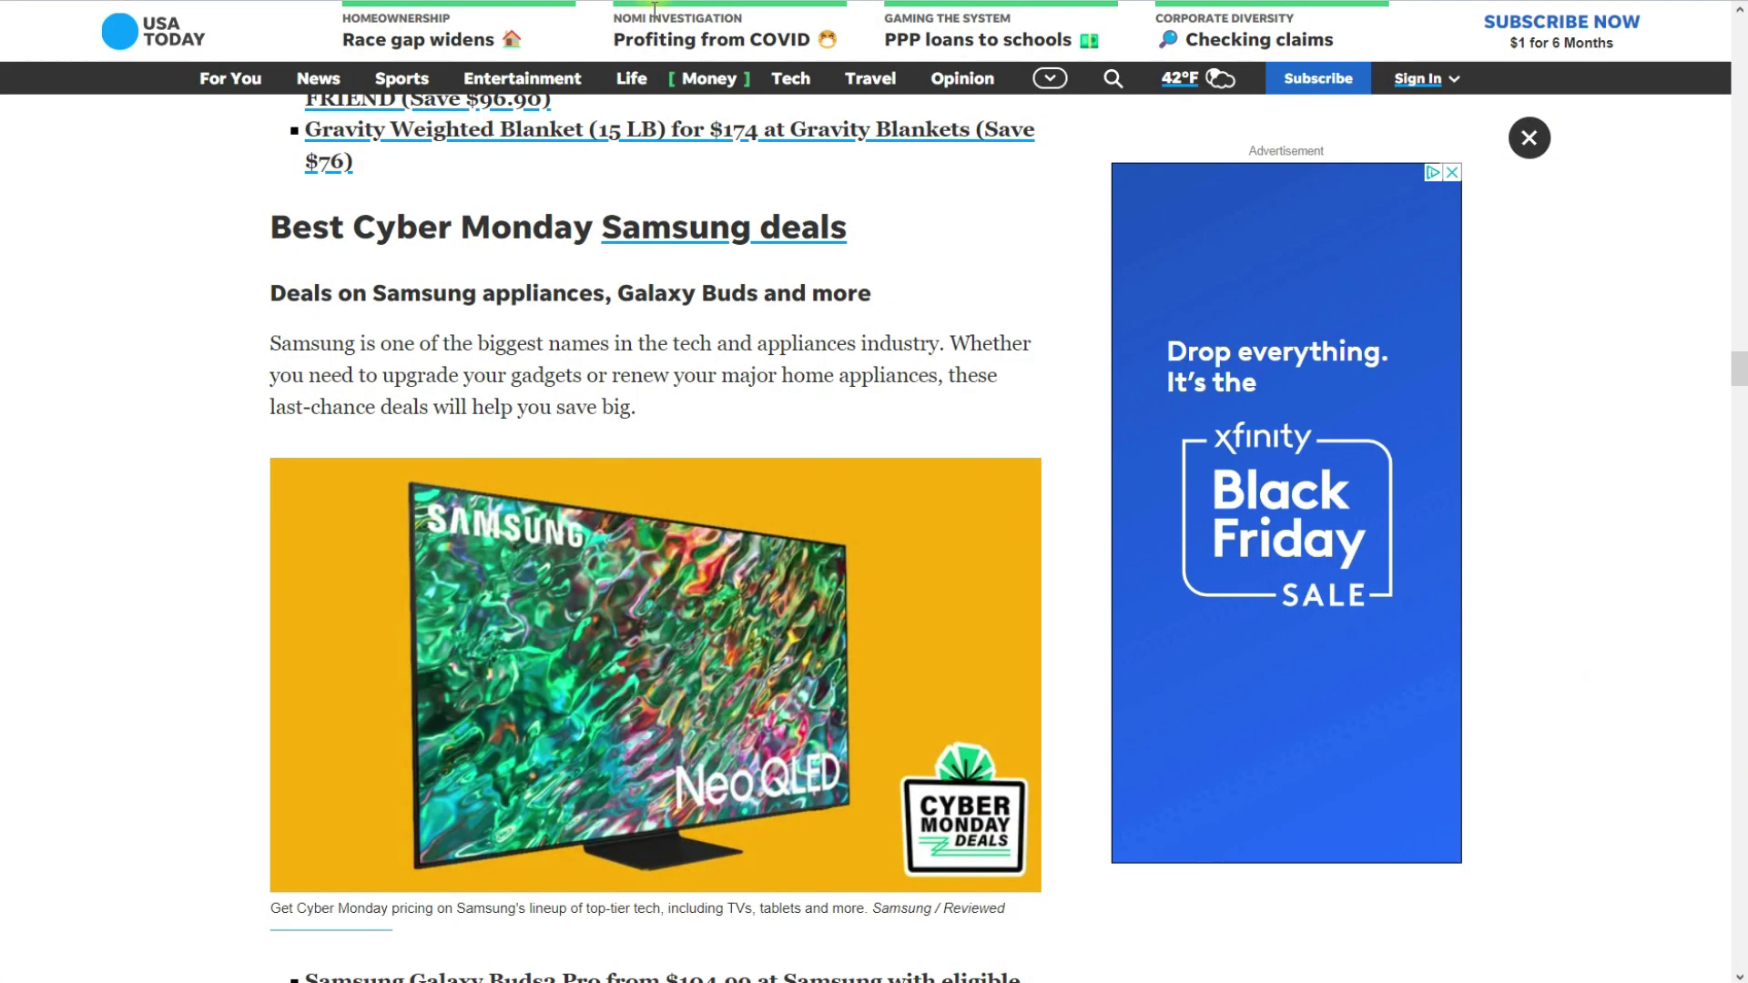
Step: Go to the VirusTotal site via the address bar, then return to the Gmail tab
click(654, 9)
text(viru)
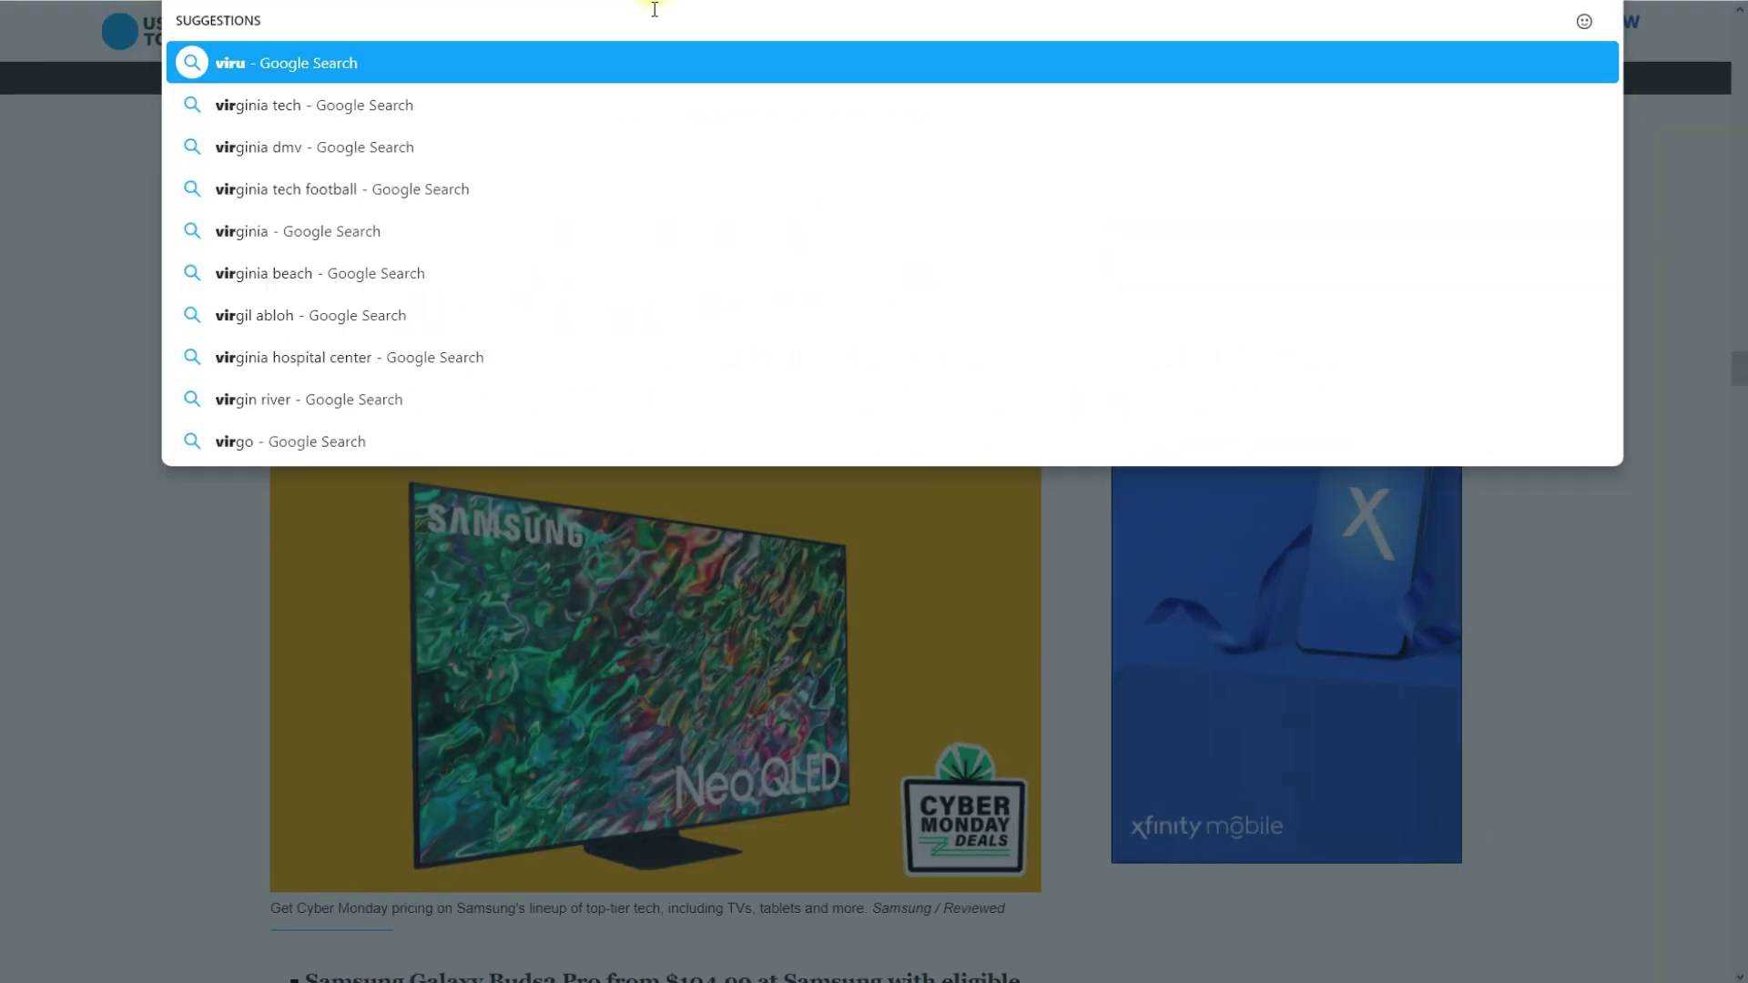
text(stotal.)
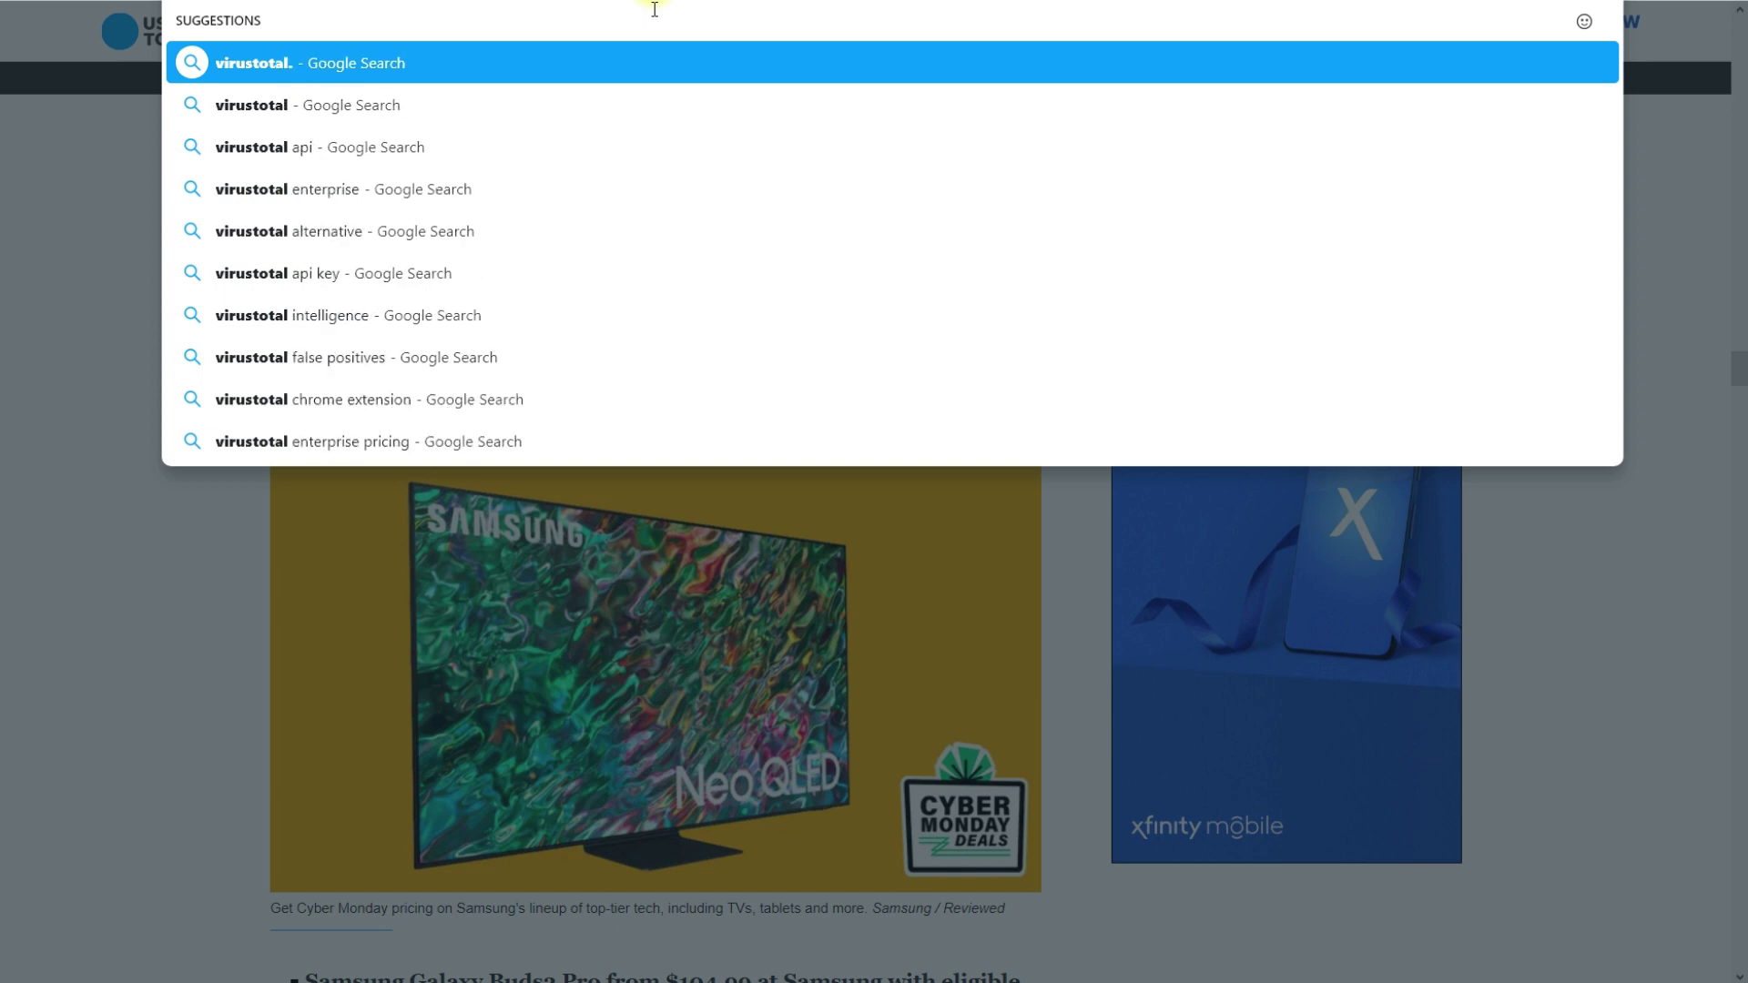
key(Return)
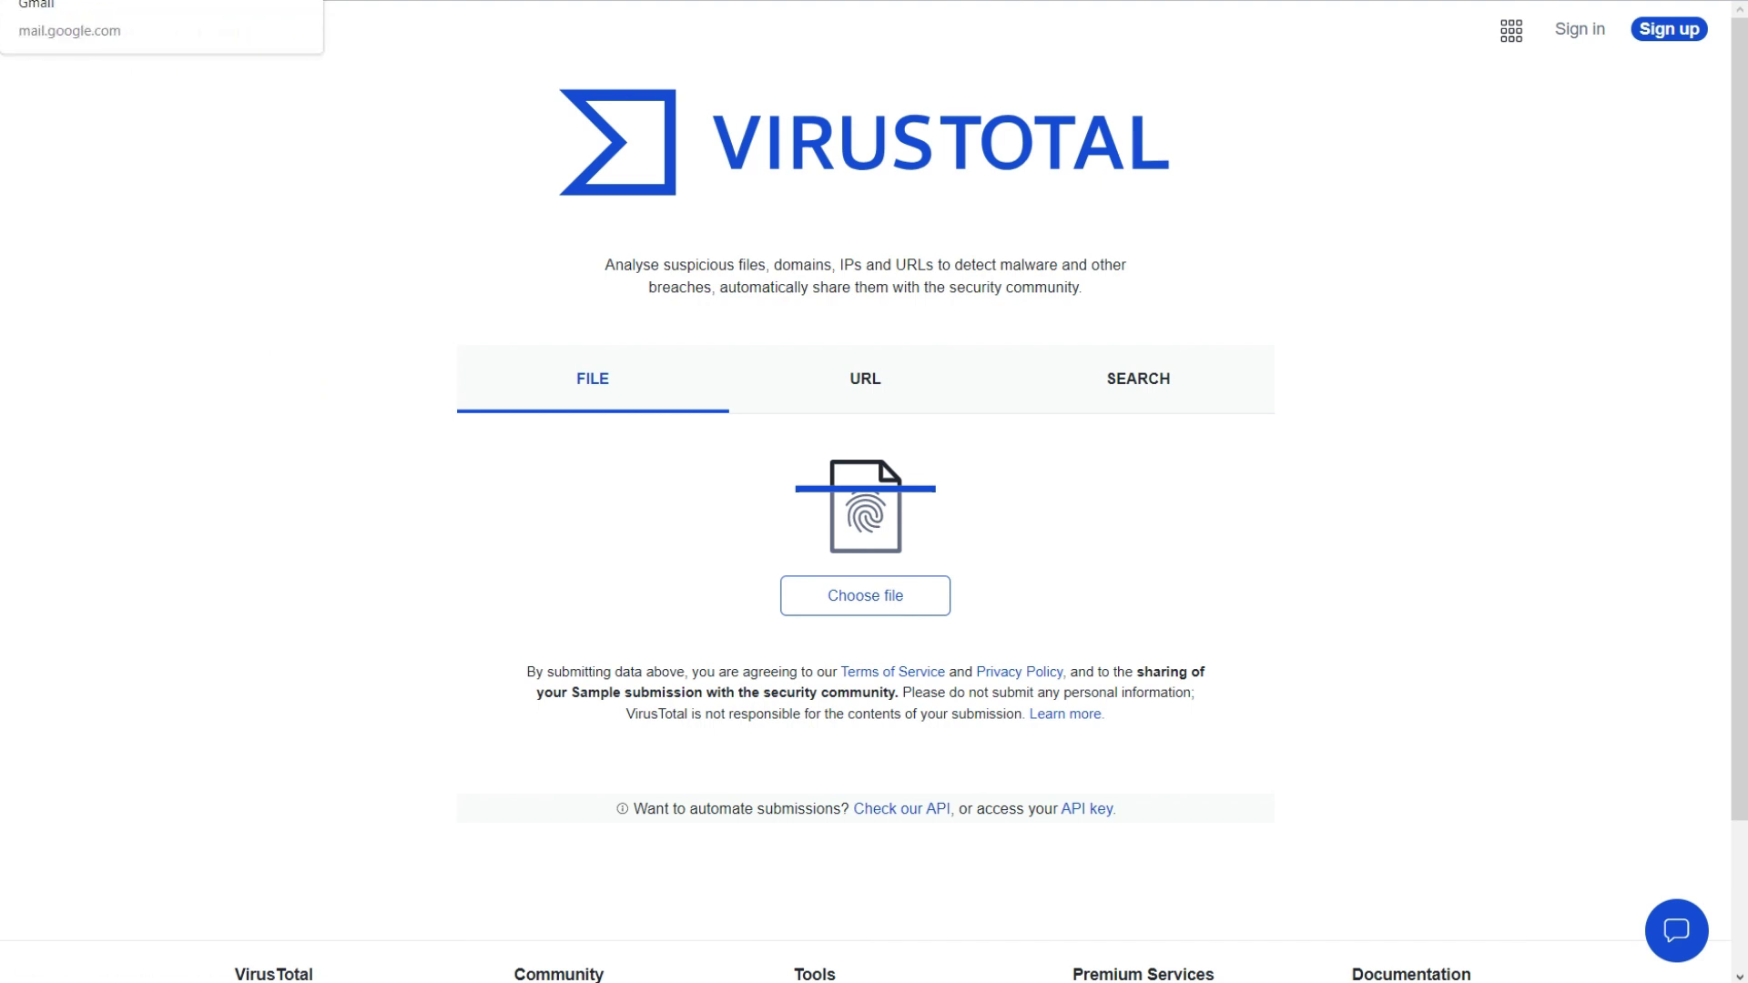
click(82, 0)
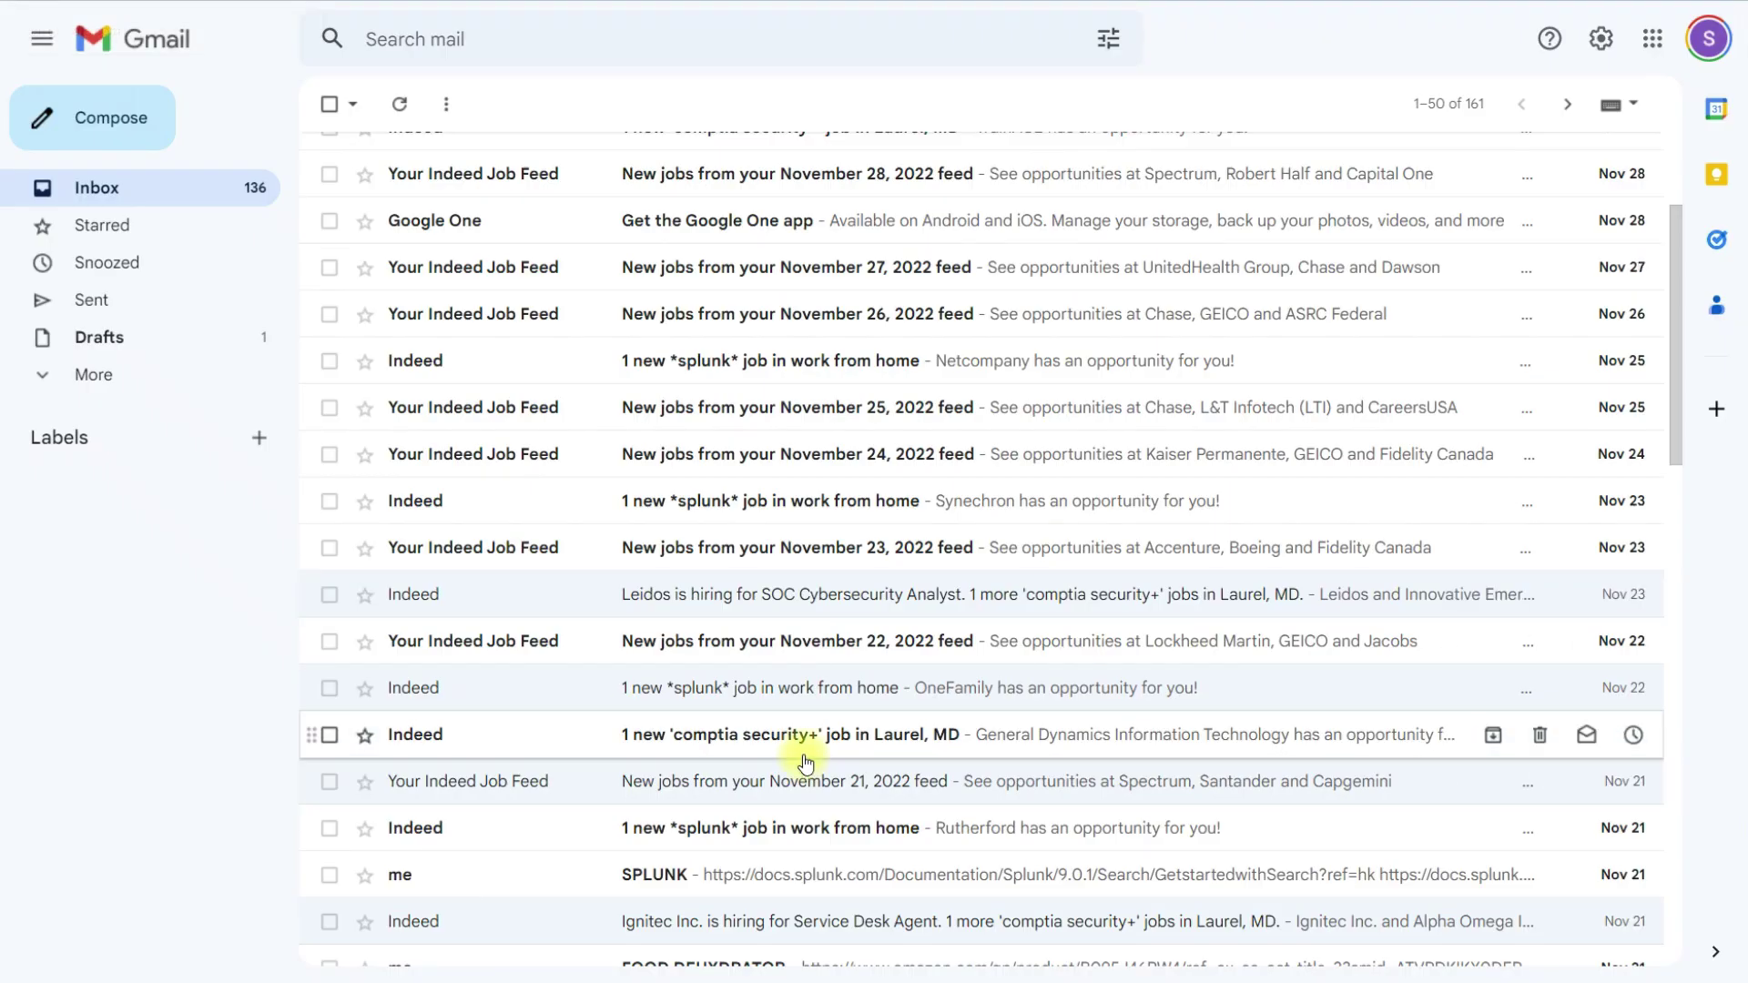
Step: Open the reported phishing message in Gmail's Spam folder
scroll(806, 762, down, 12)
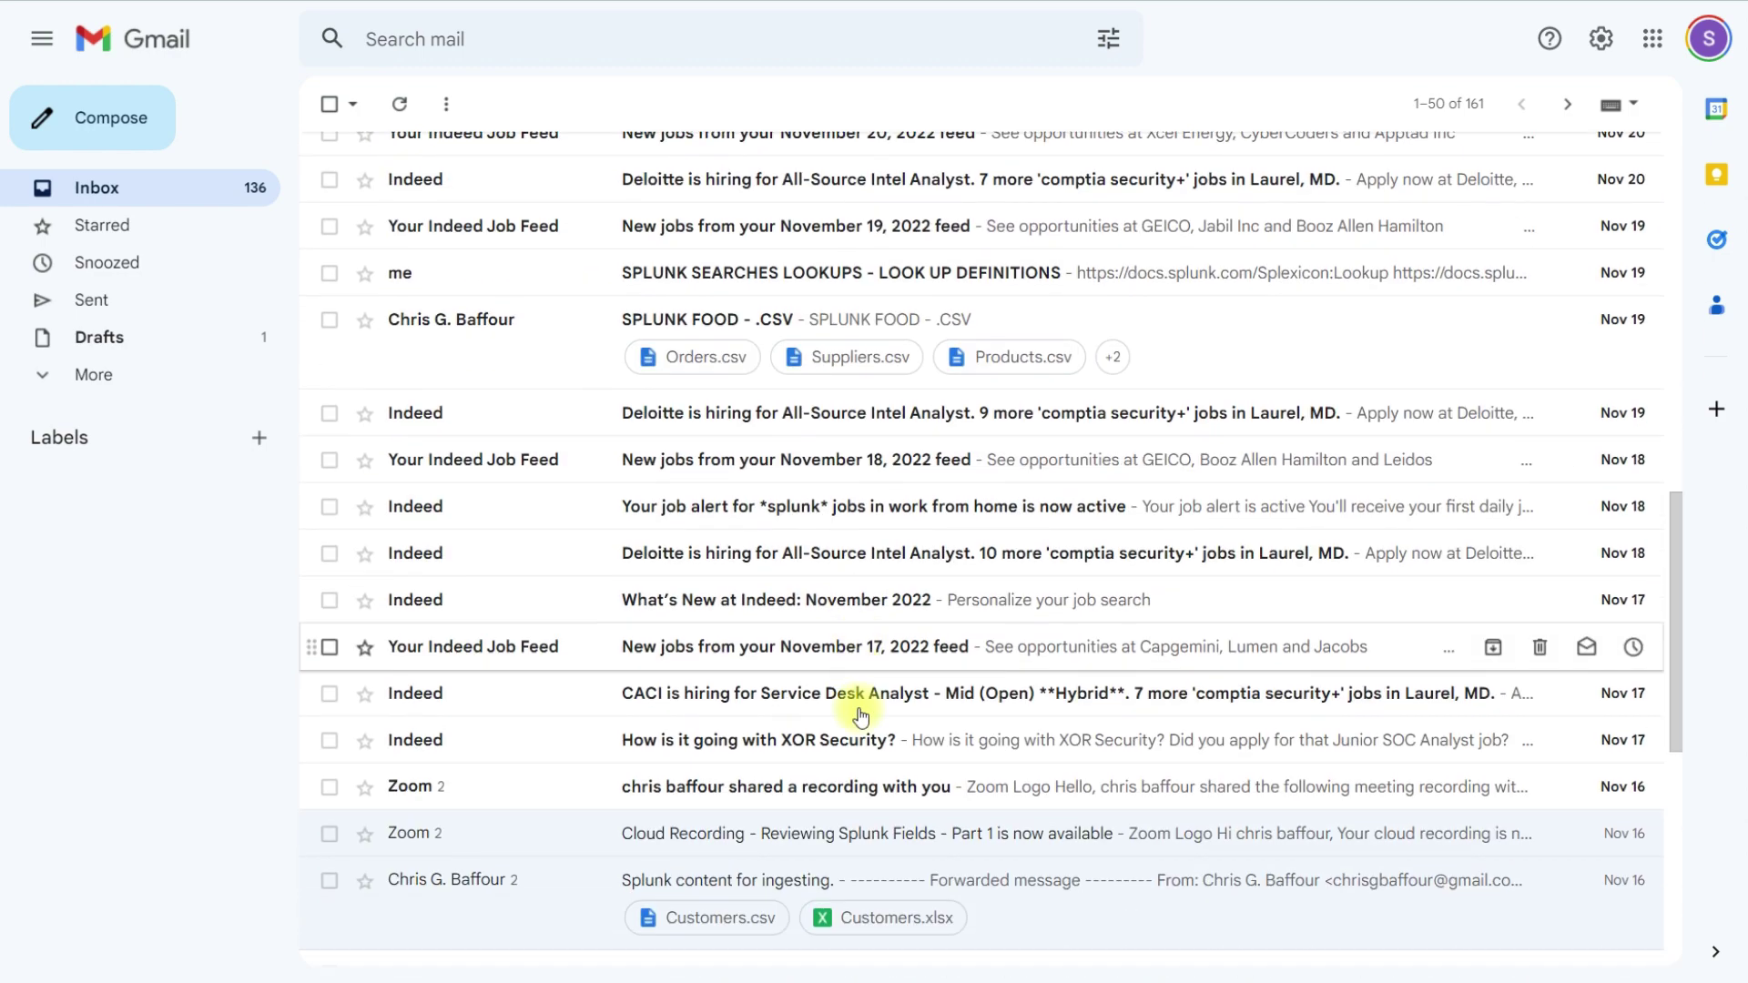
scroll(860, 724, down, 5)
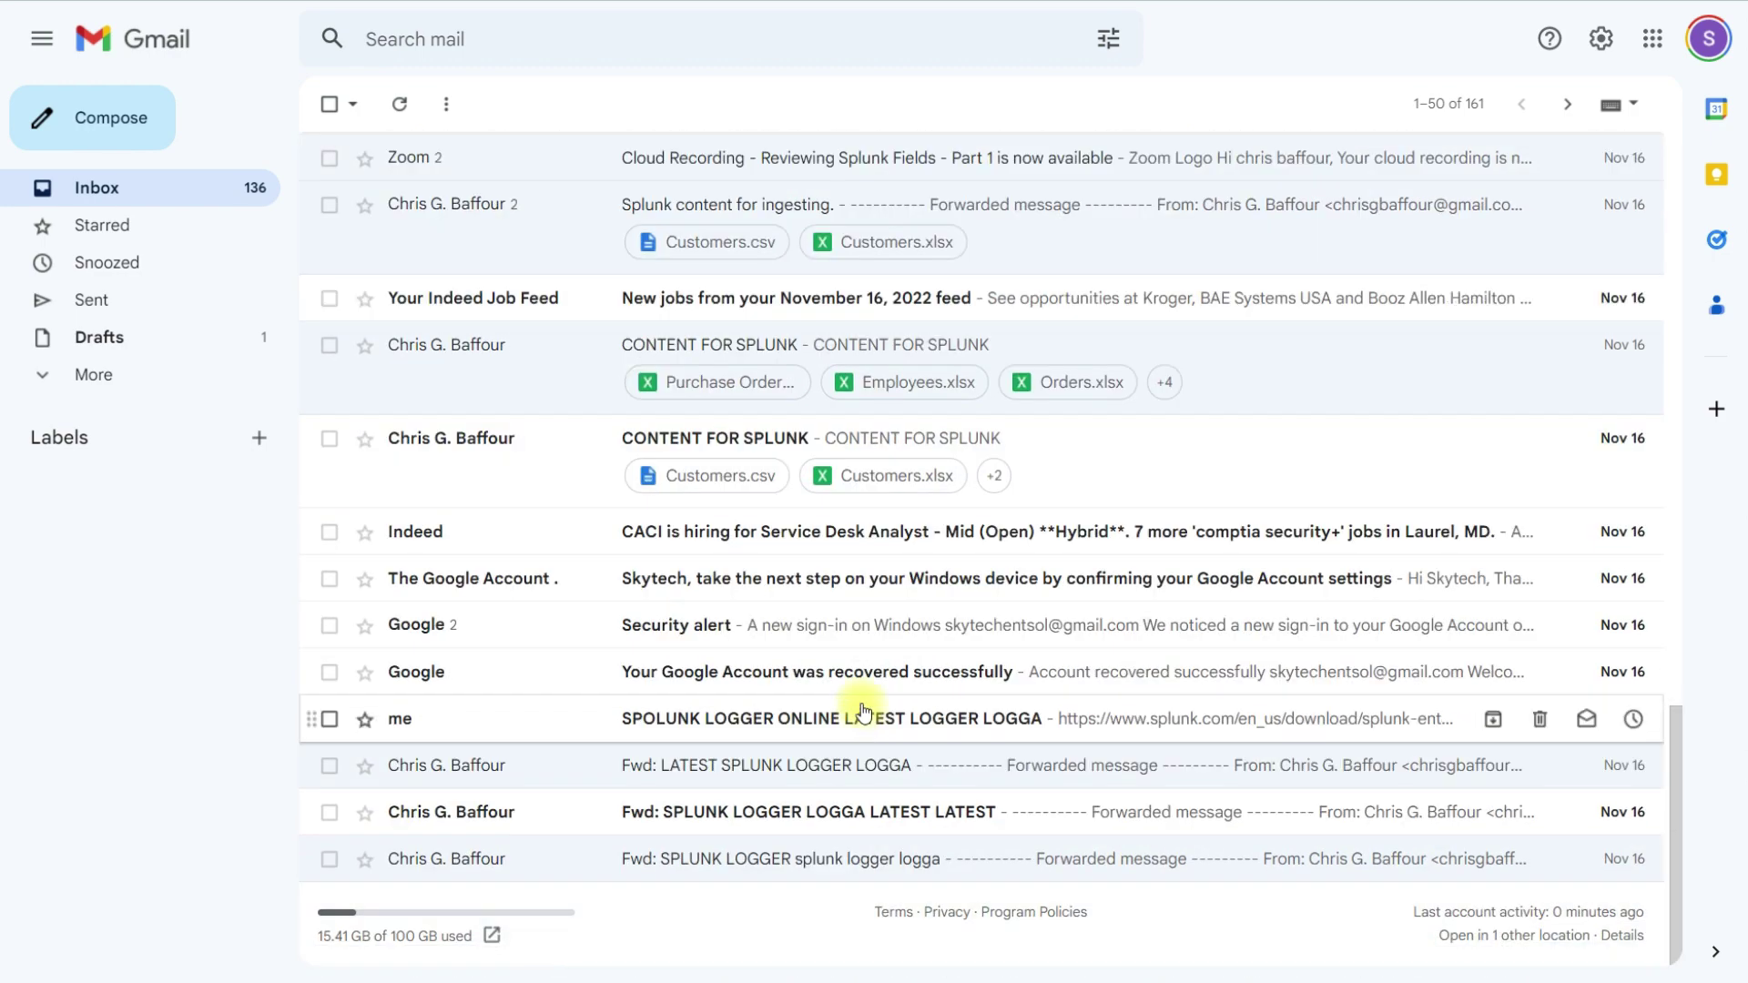
click(69, 392)
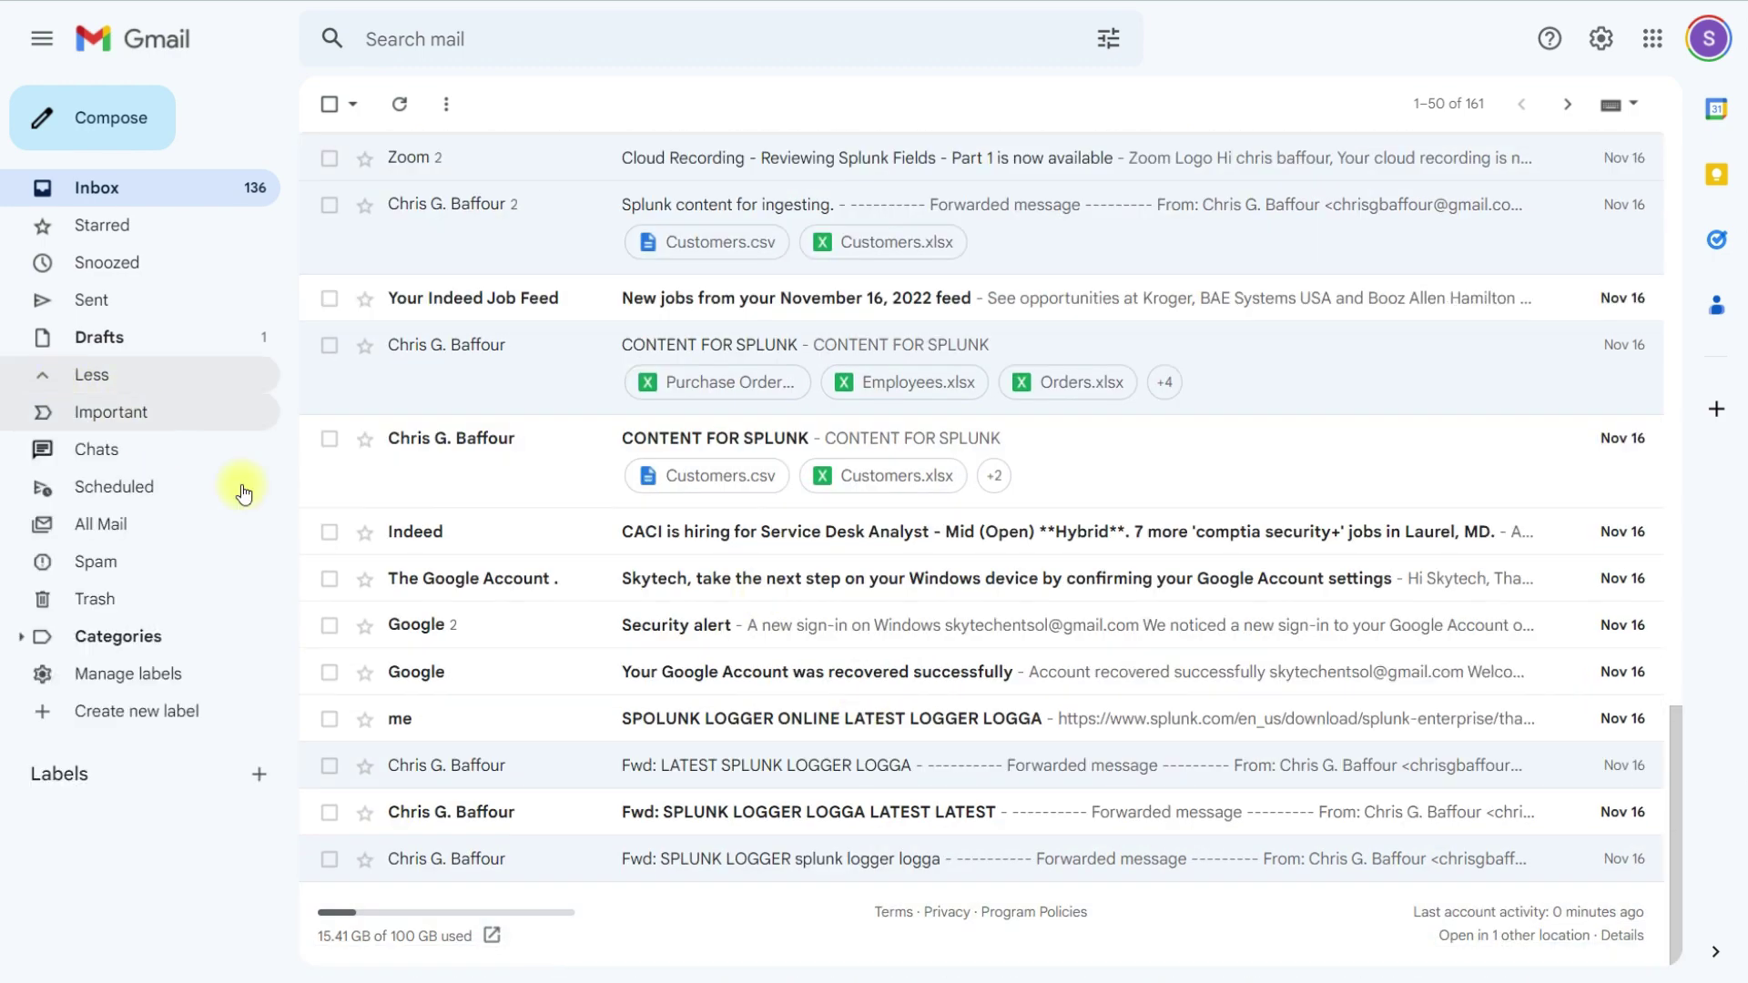
click(127, 571)
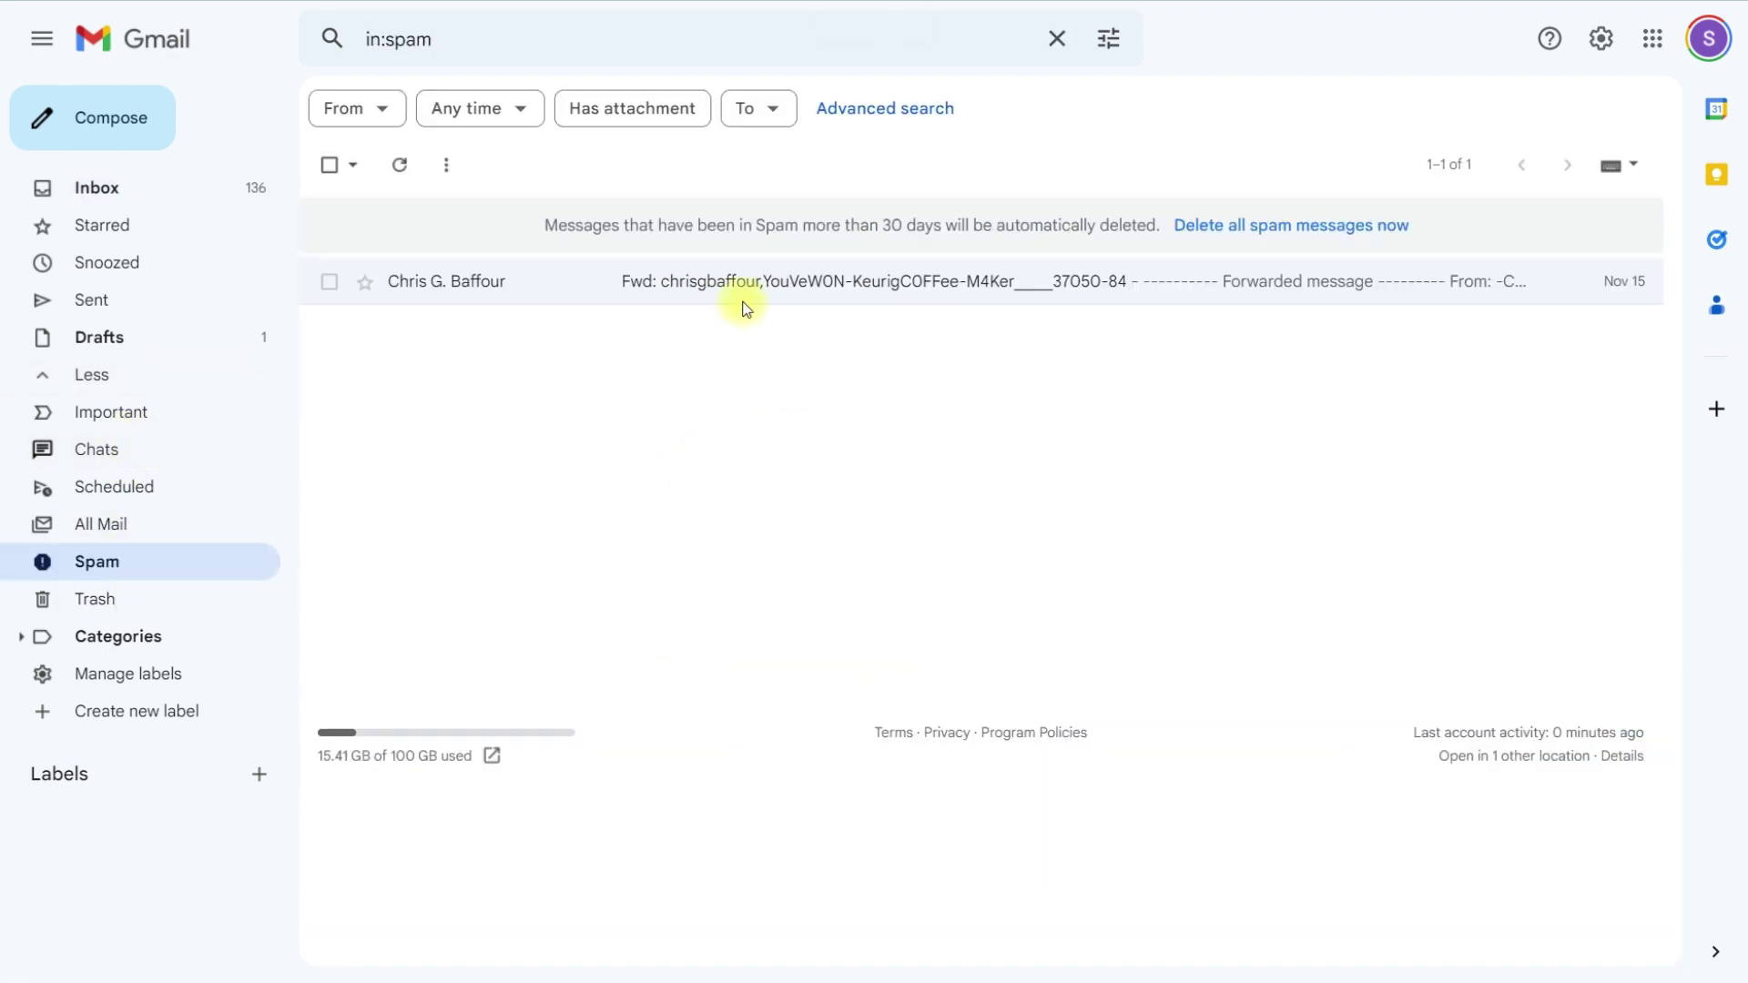
click(741, 289)
Step: Highlight the sender's wsj.com address in the message's From header
scroll(671, 577, down, 5)
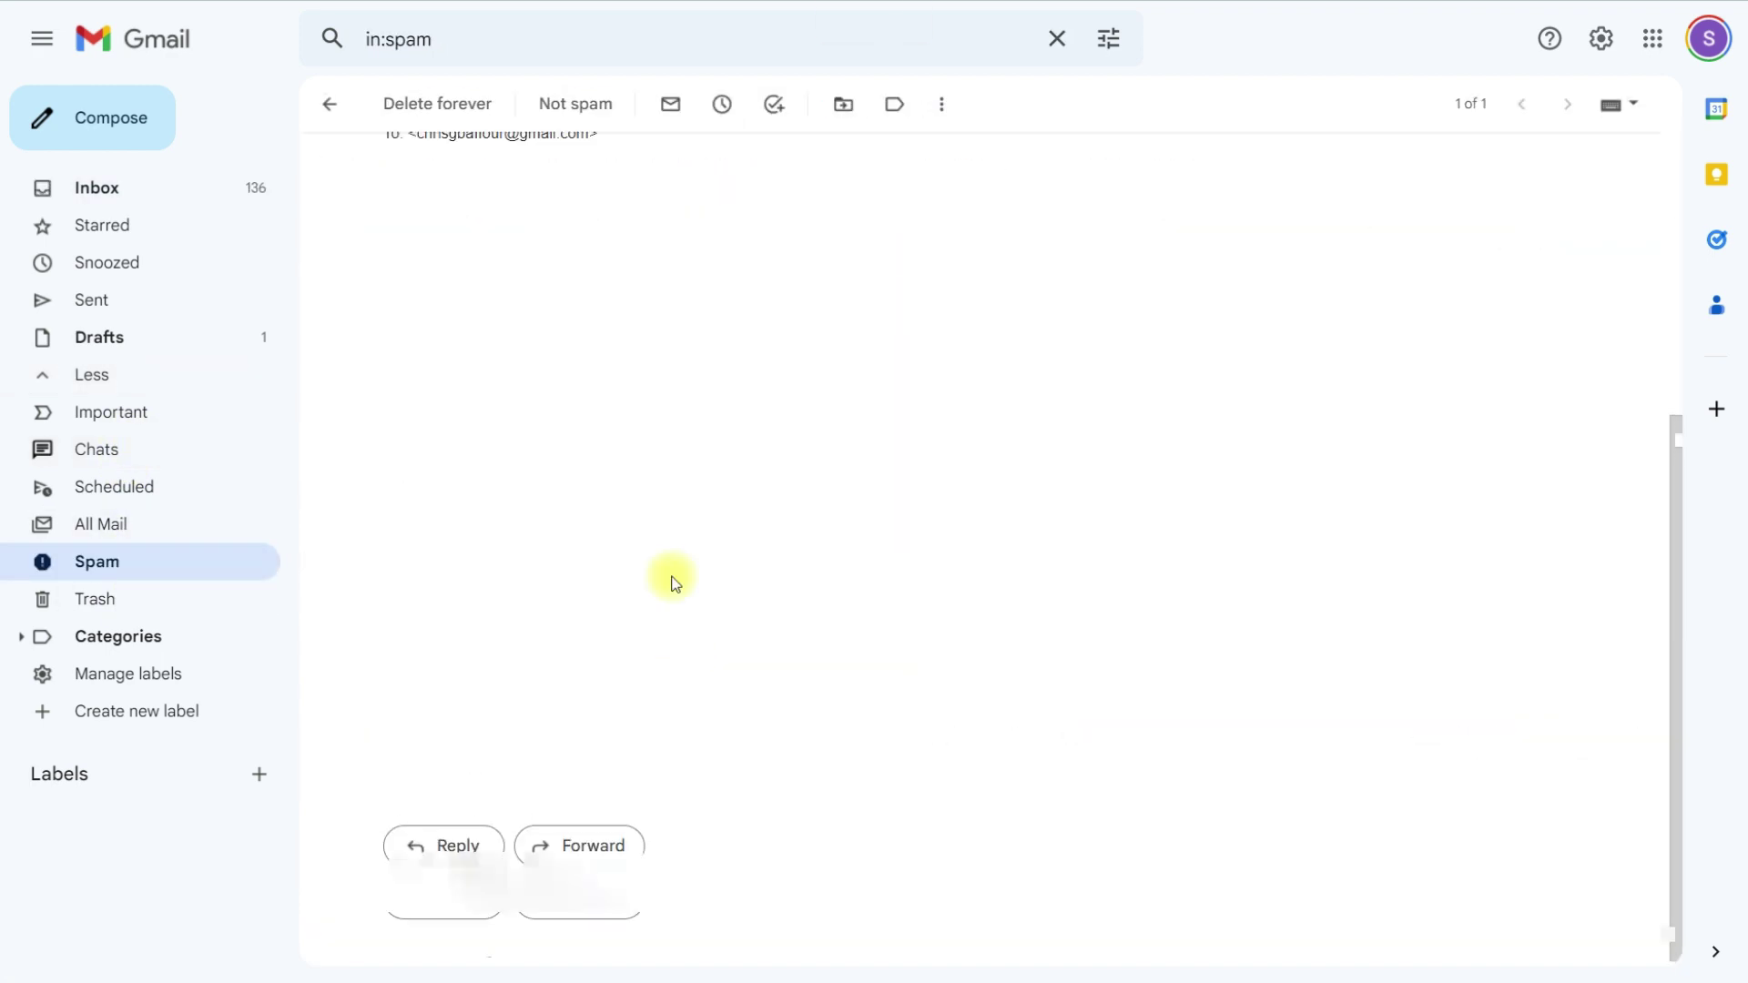
scroll(674, 582, up, 2)
scroll(674, 581, down, 1)
scroll(674, 581, up, 5)
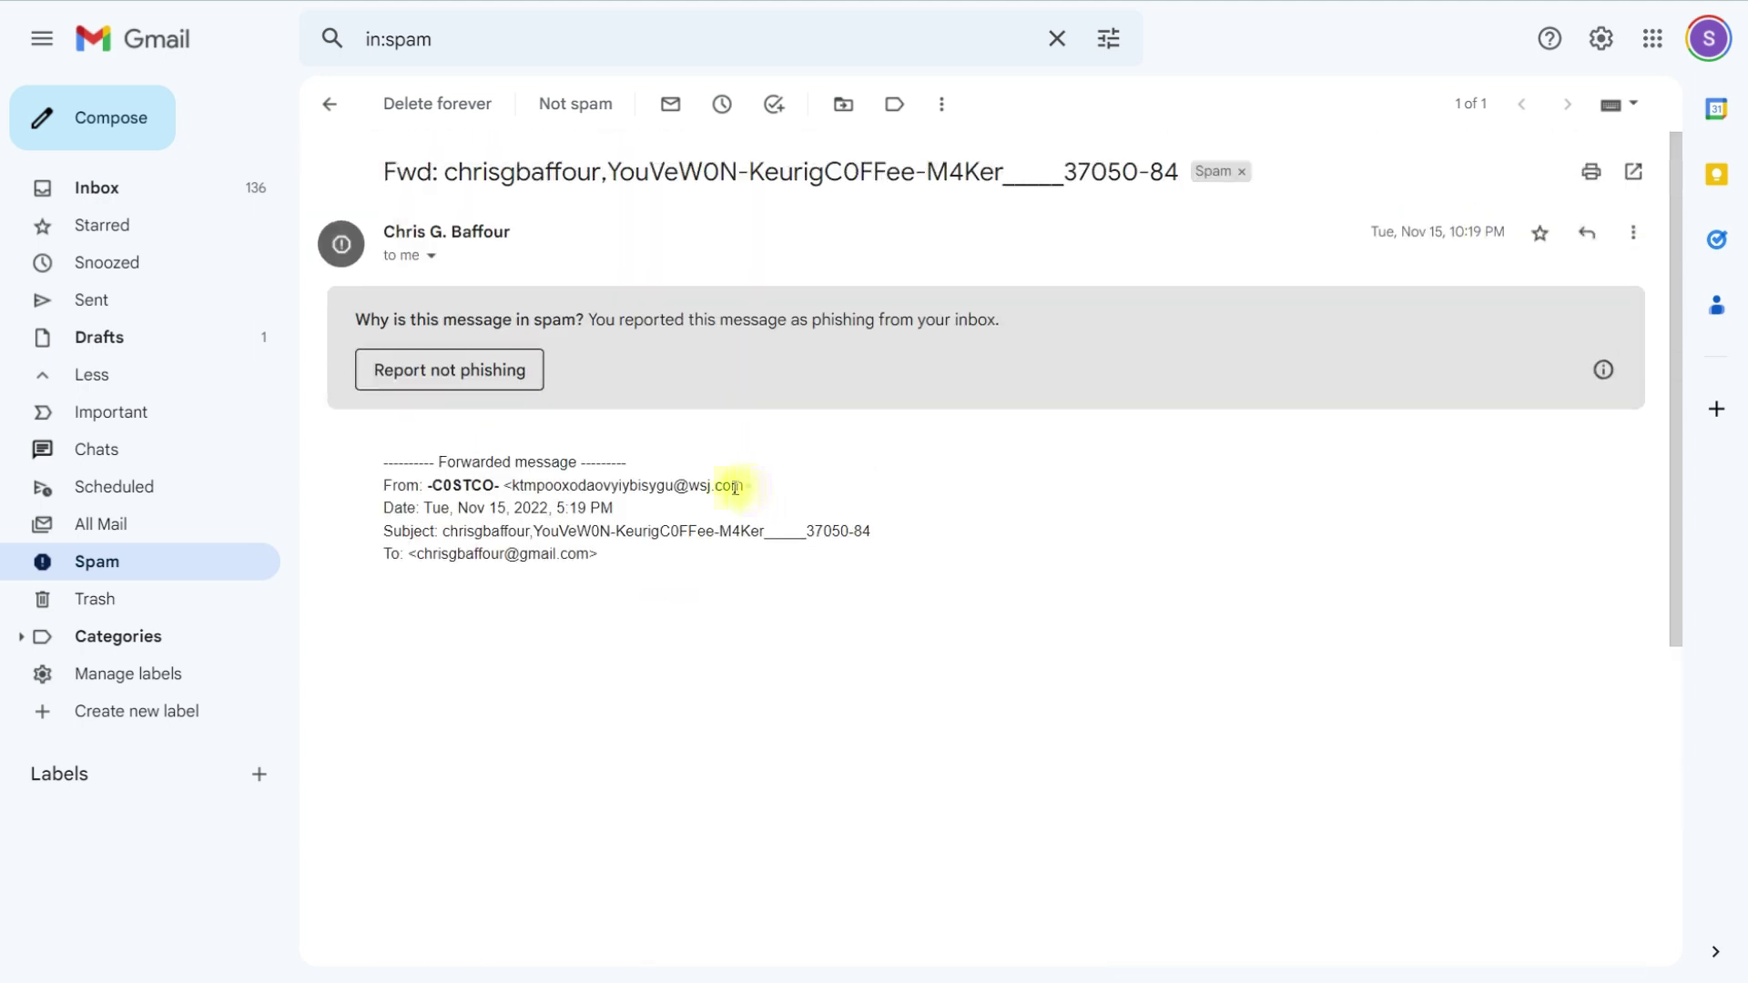
drag(744, 485, 514, 488)
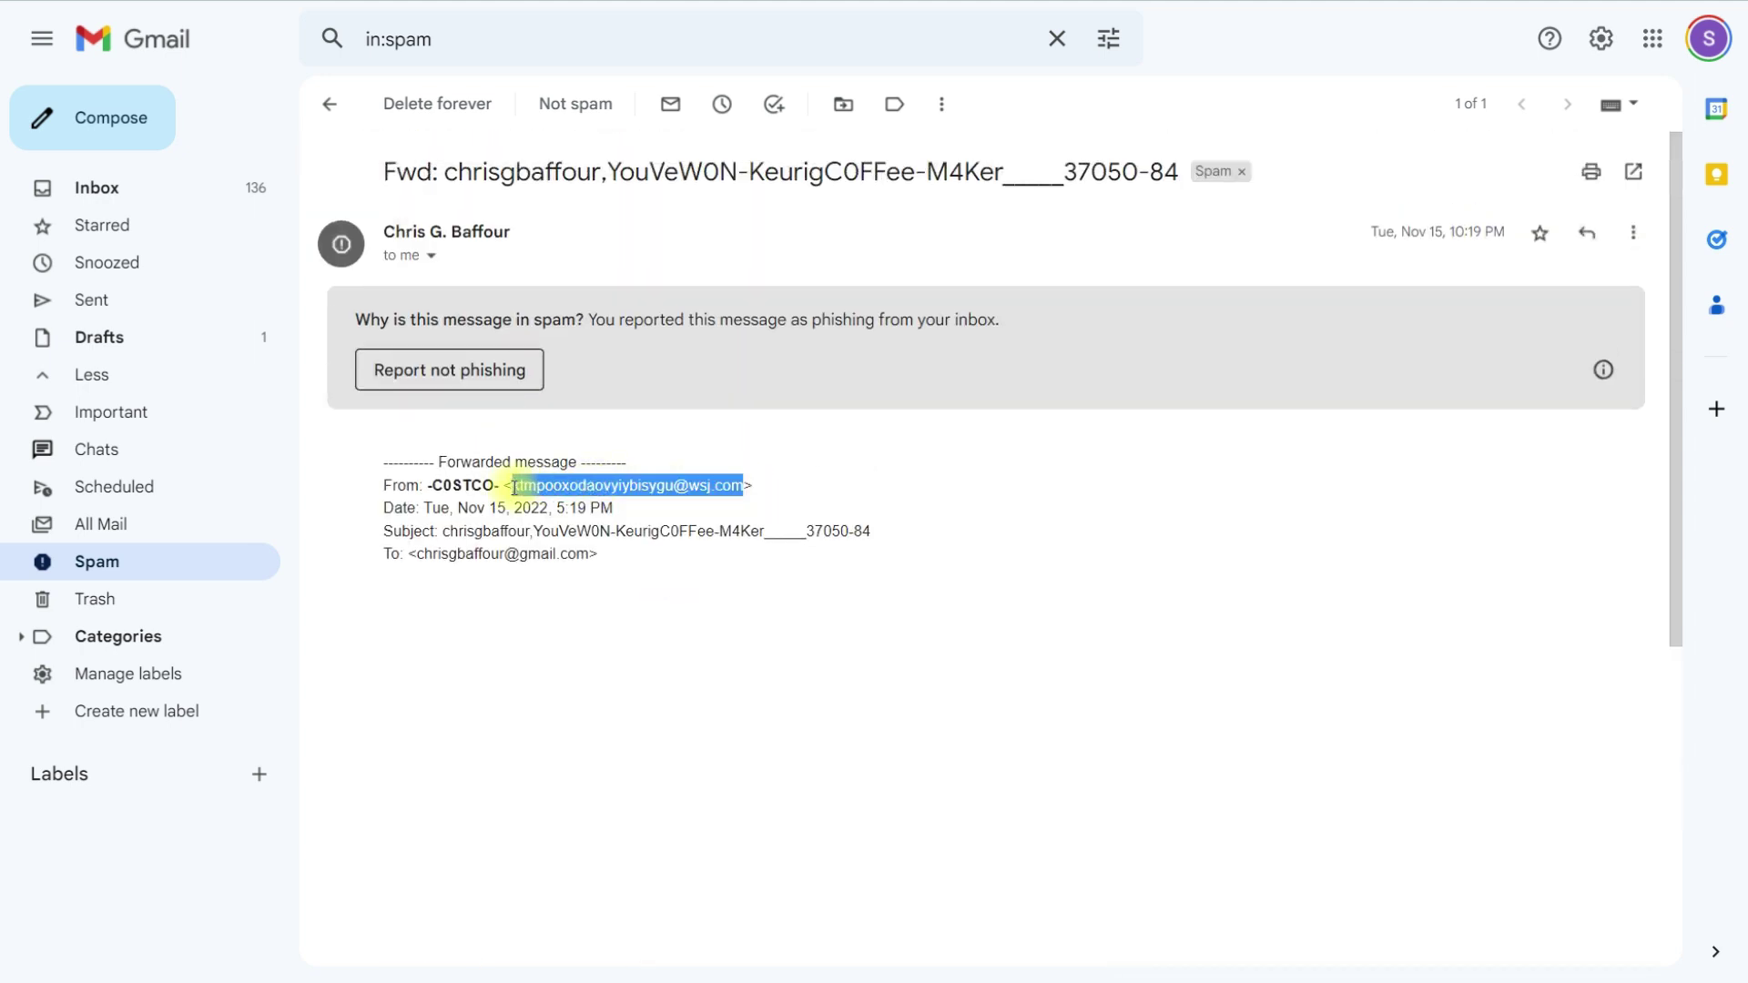
click(835, 512)
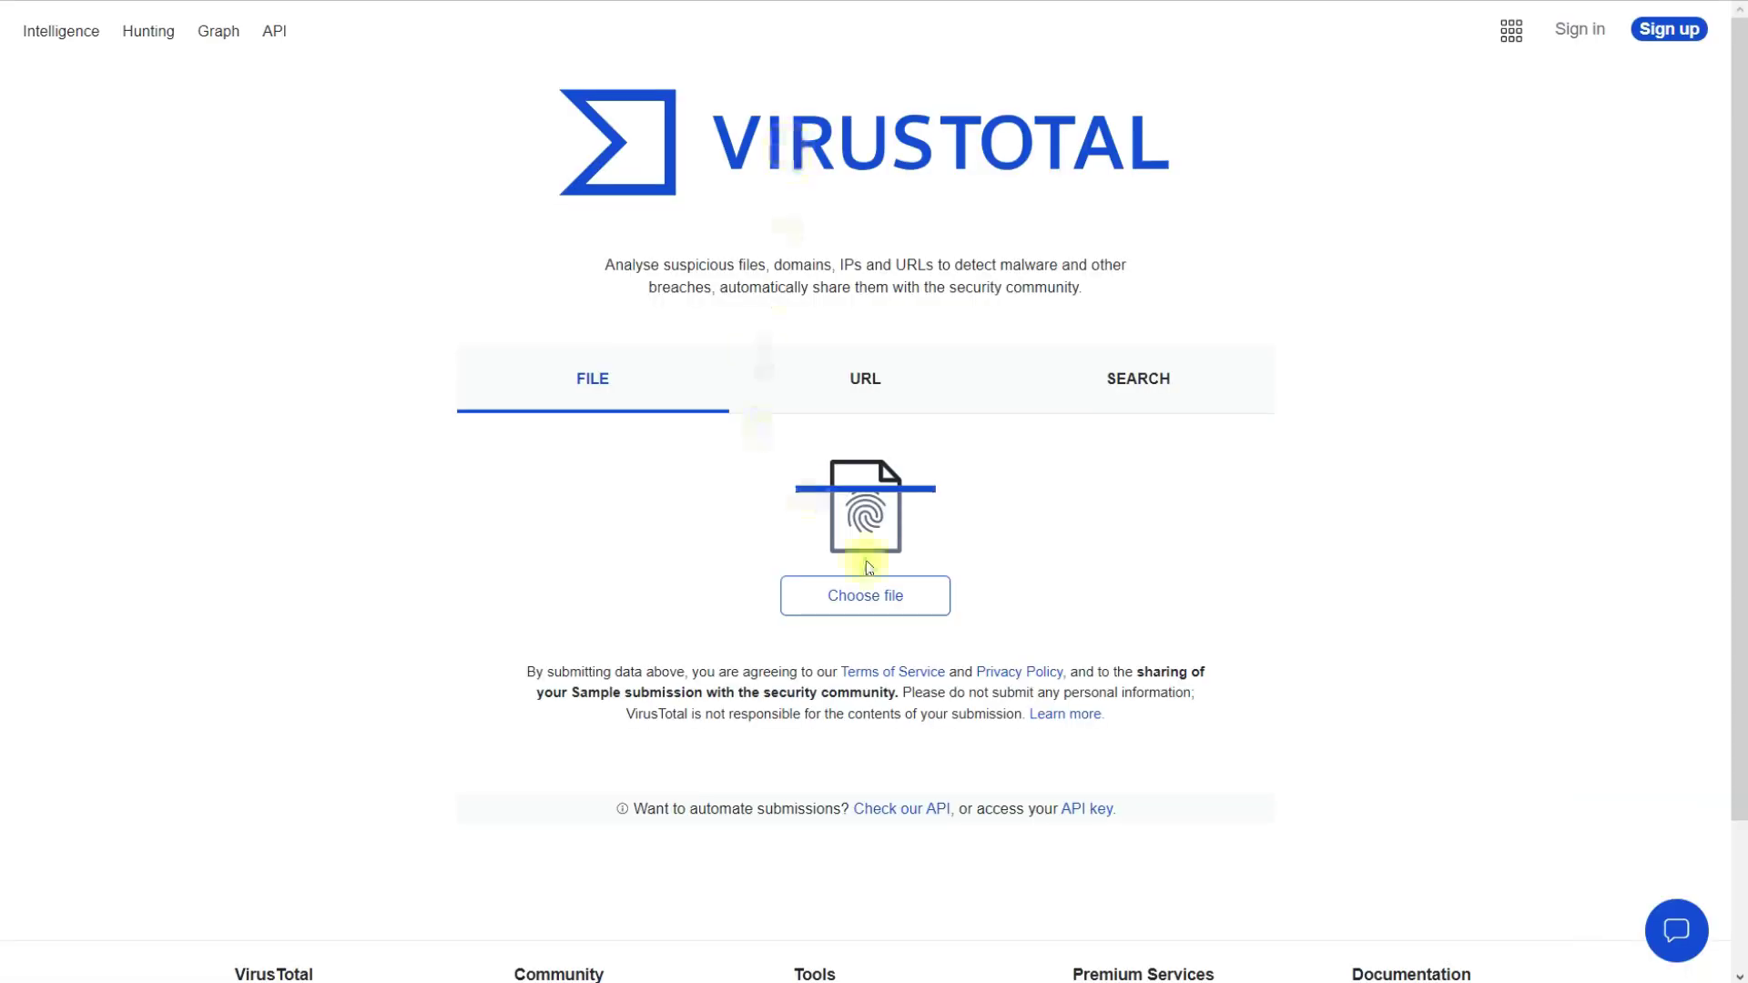
Step: Copy the sender's domain wsj.com and submit it for a VirusTotal URL scan
click(865, 378)
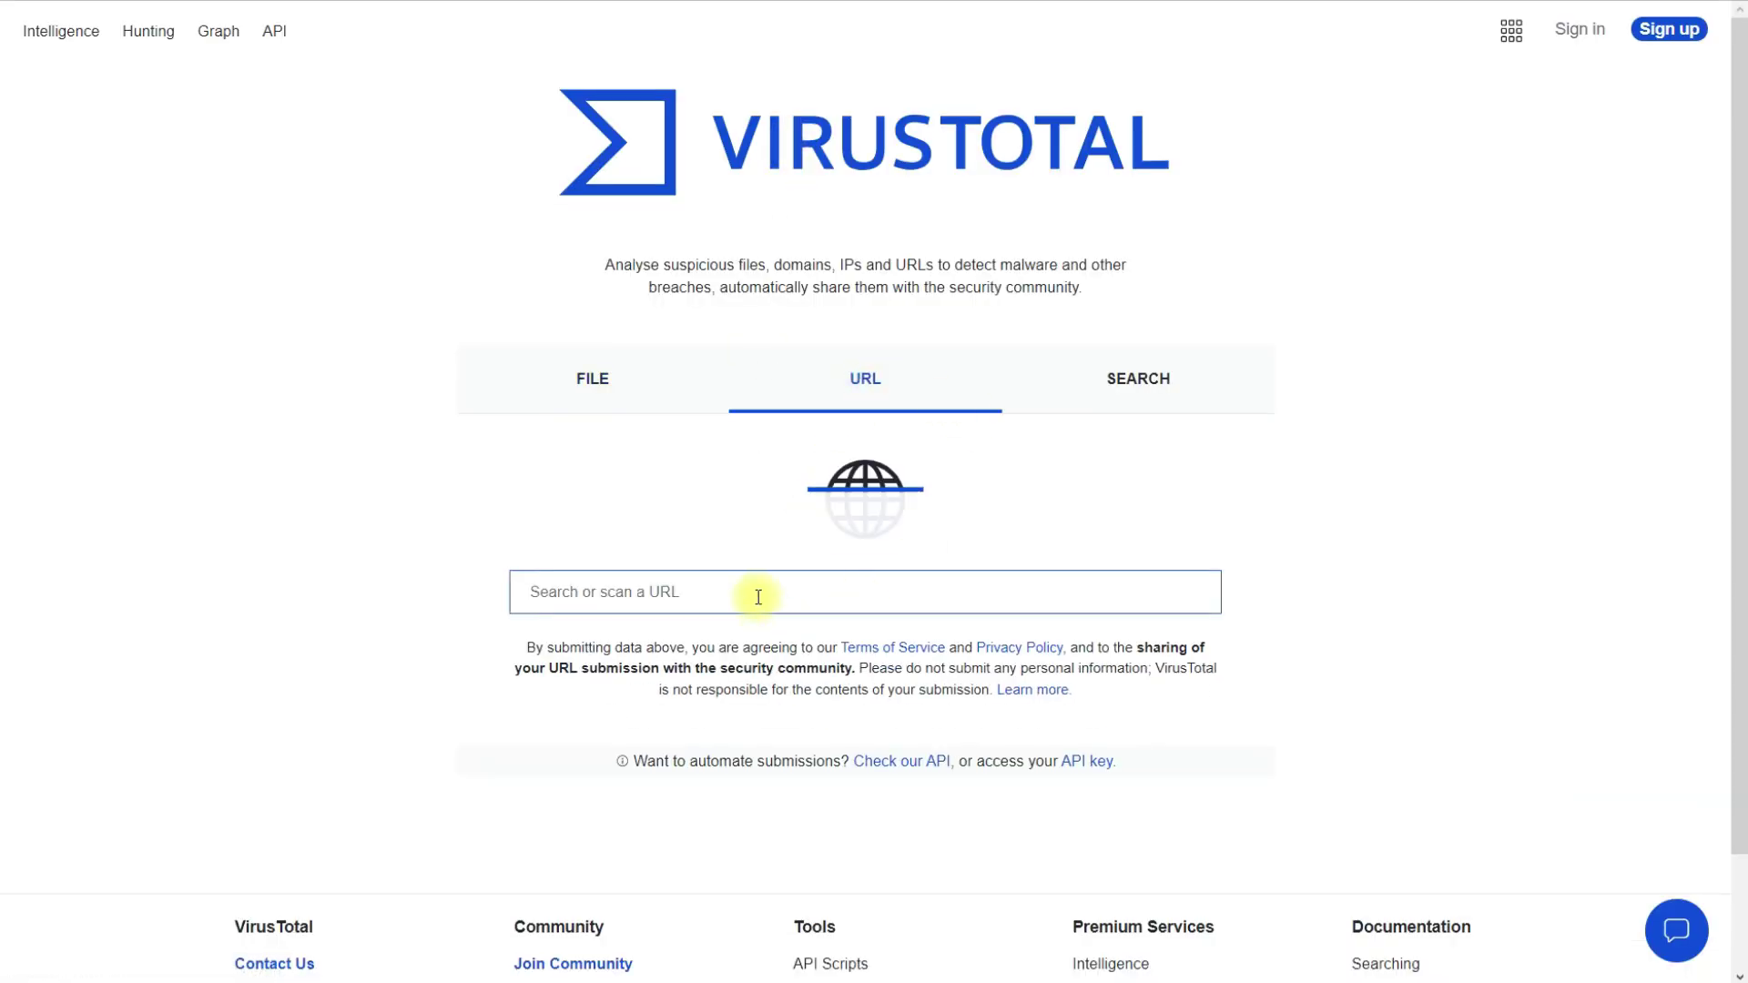
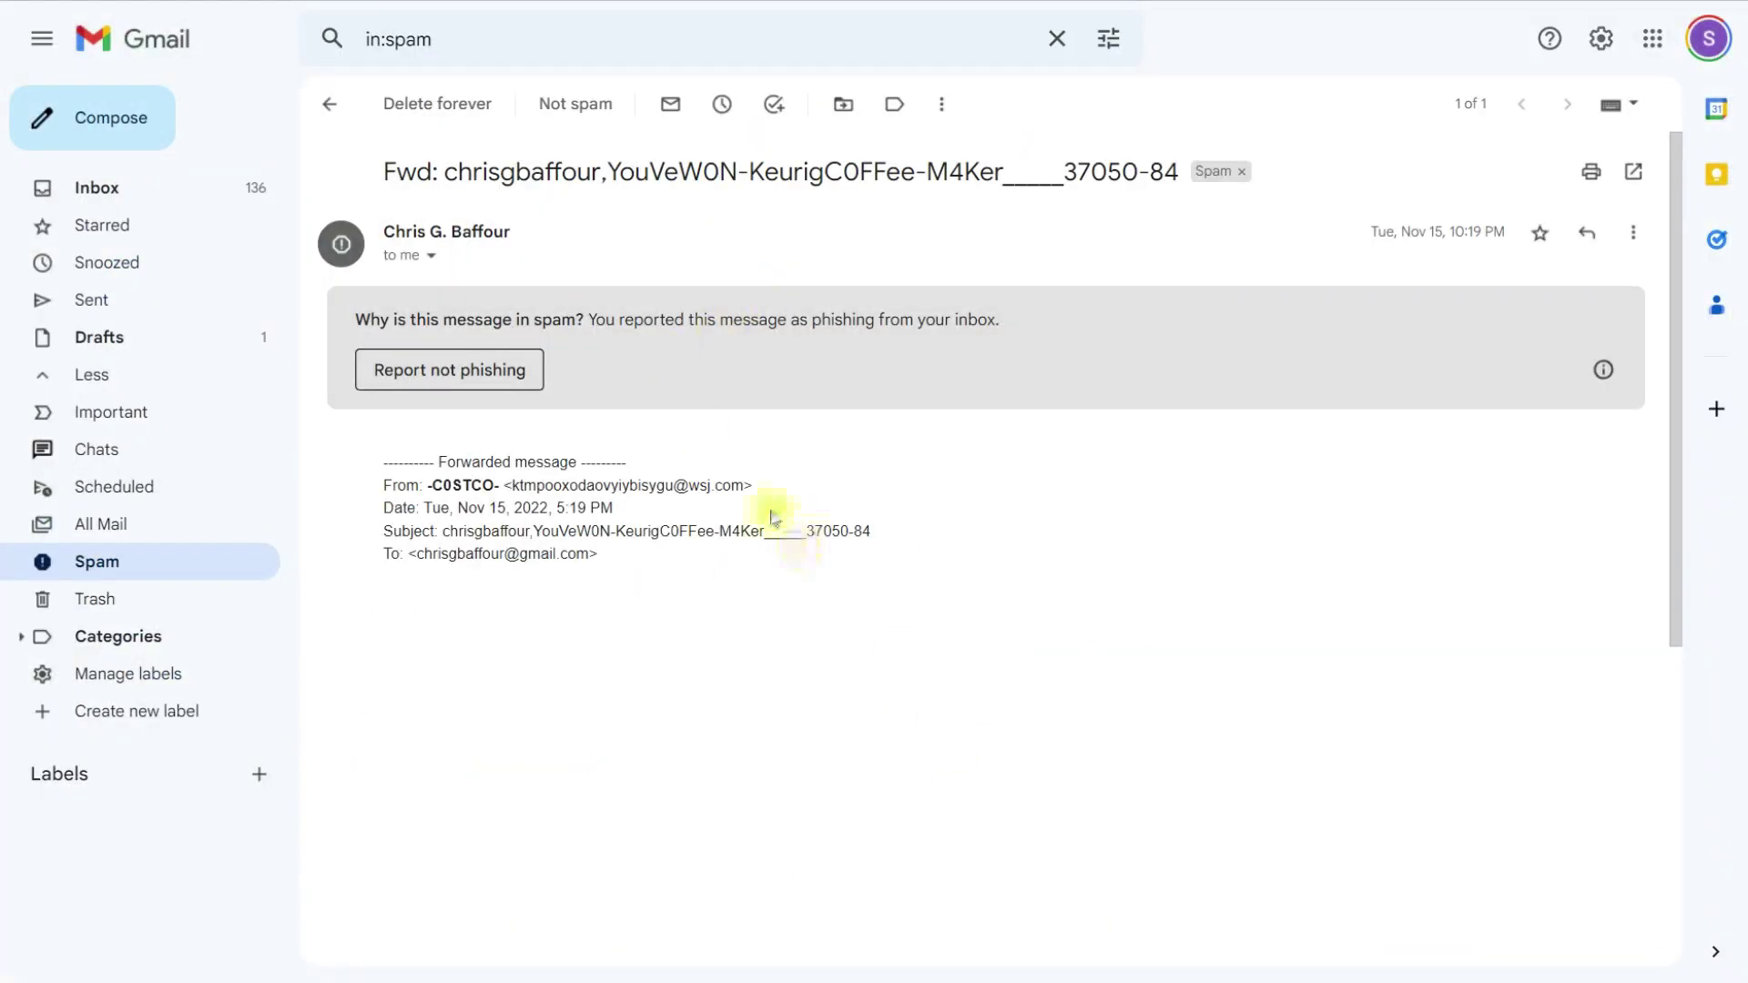
drag(743, 485, 691, 483)
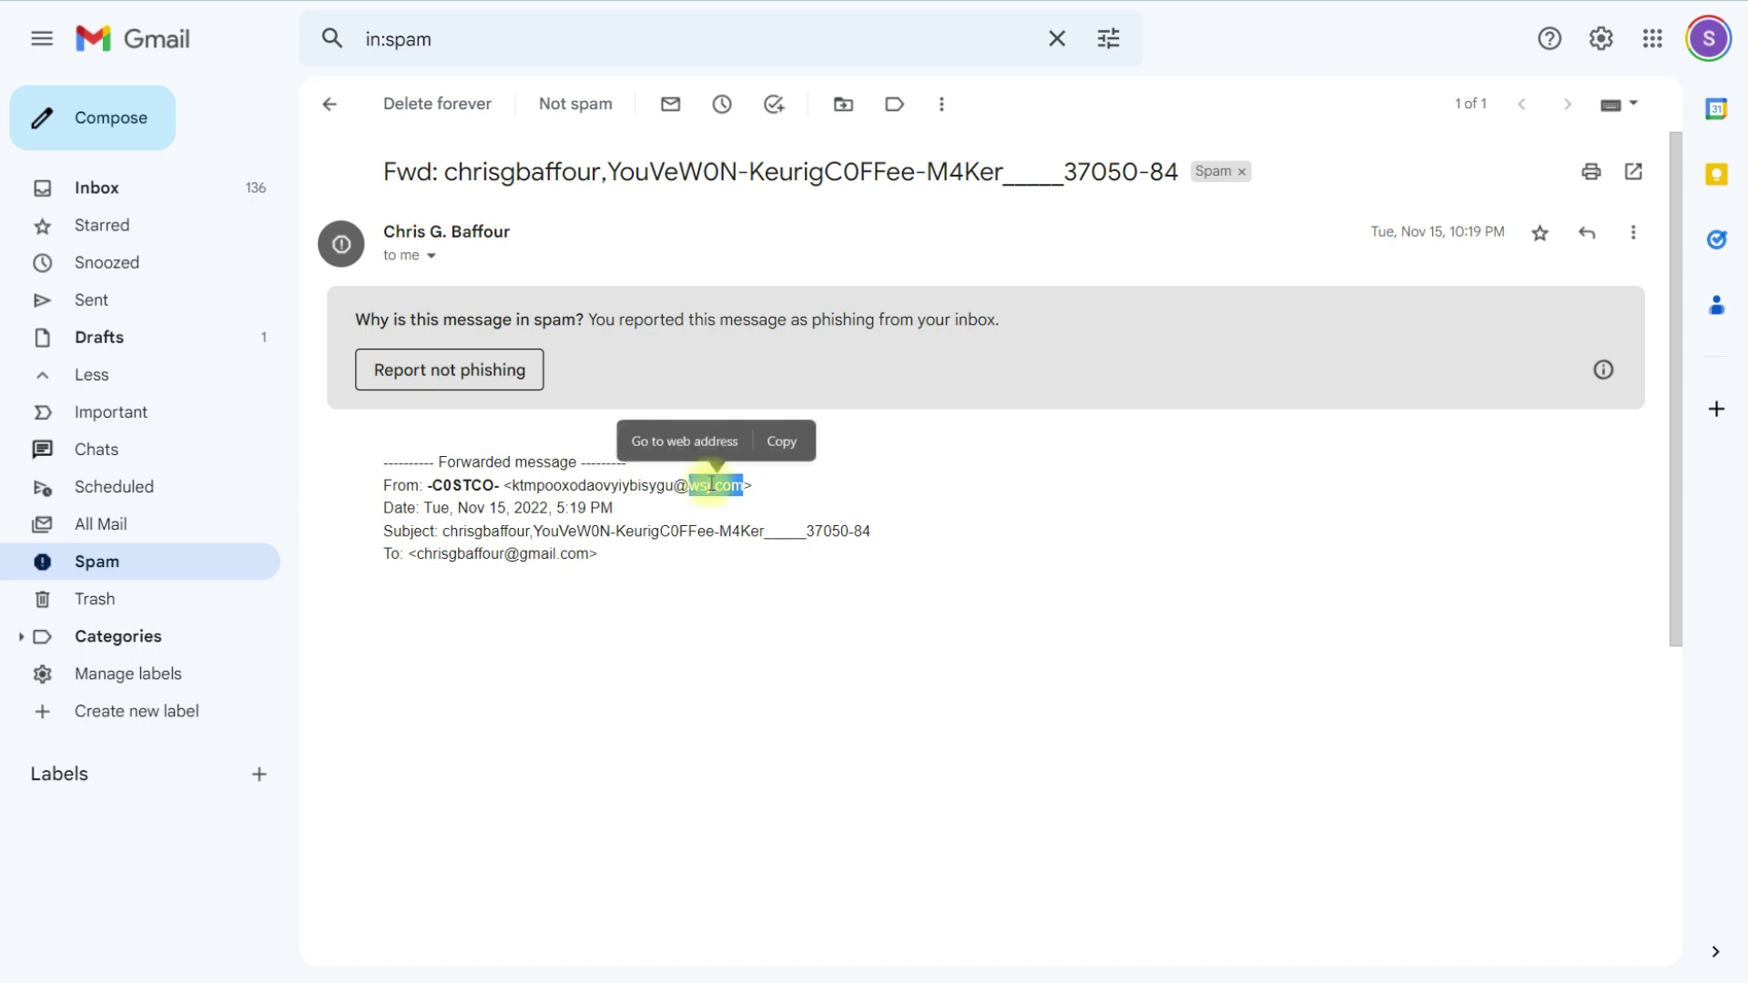
click(780, 441)
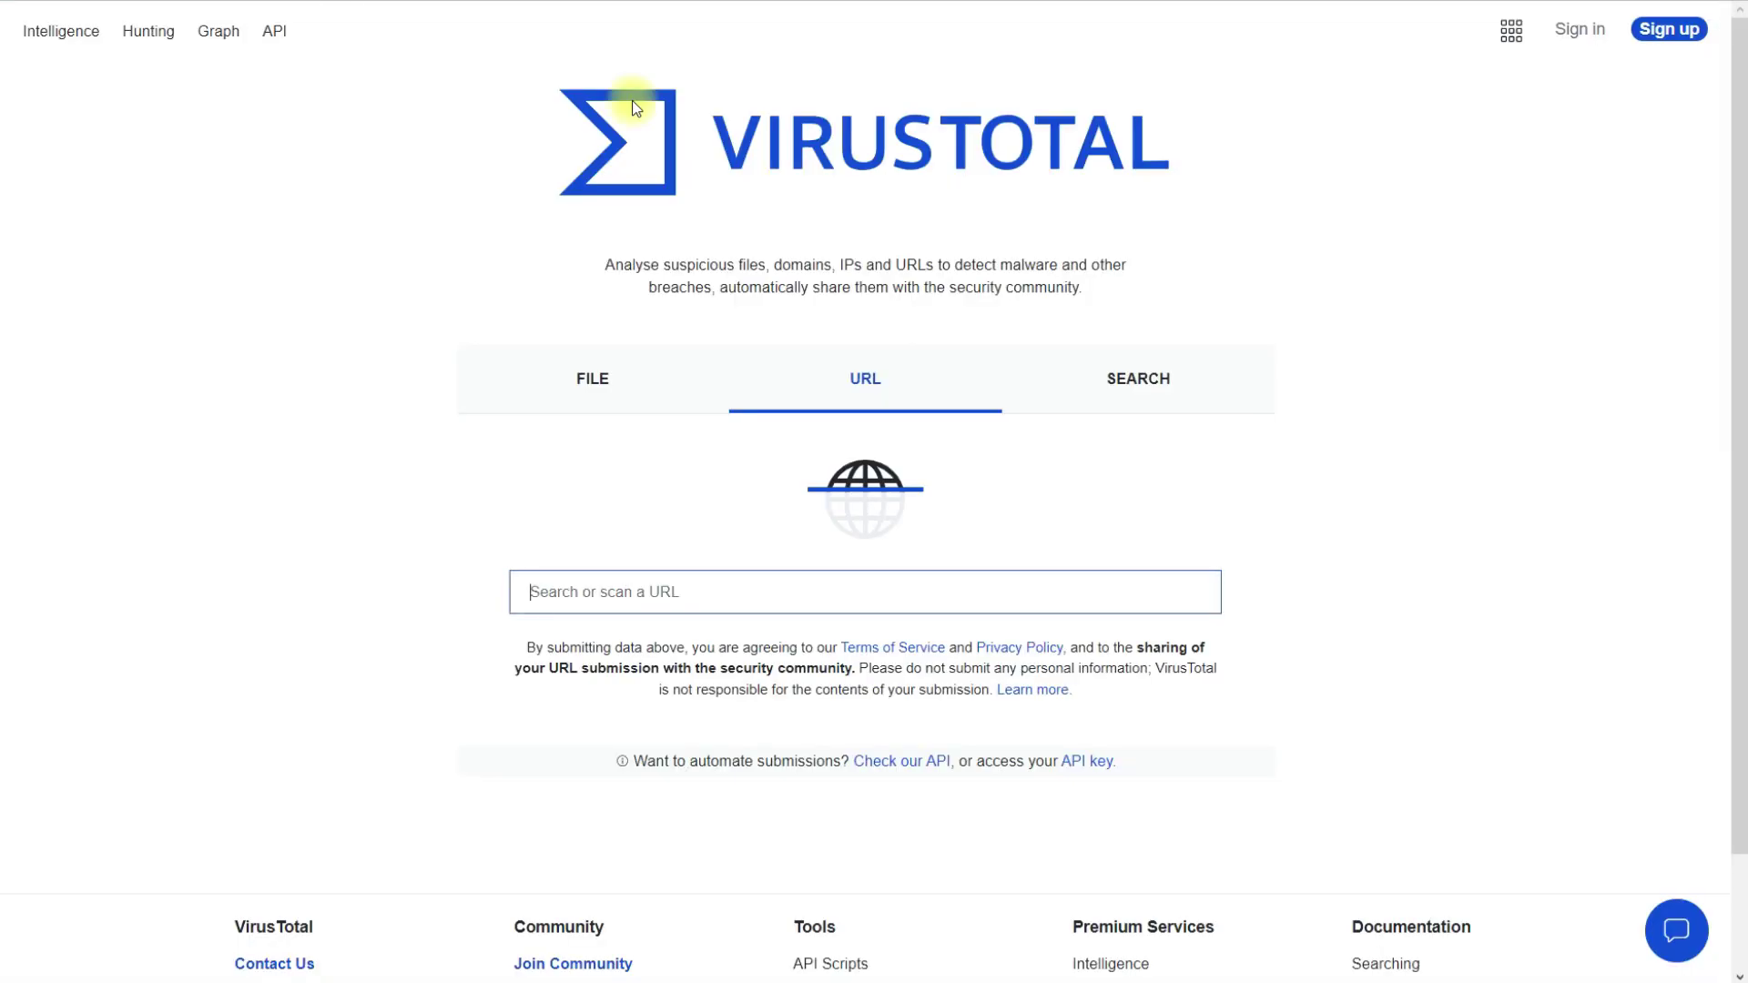
click(726, 586)
key(ctrl+v)
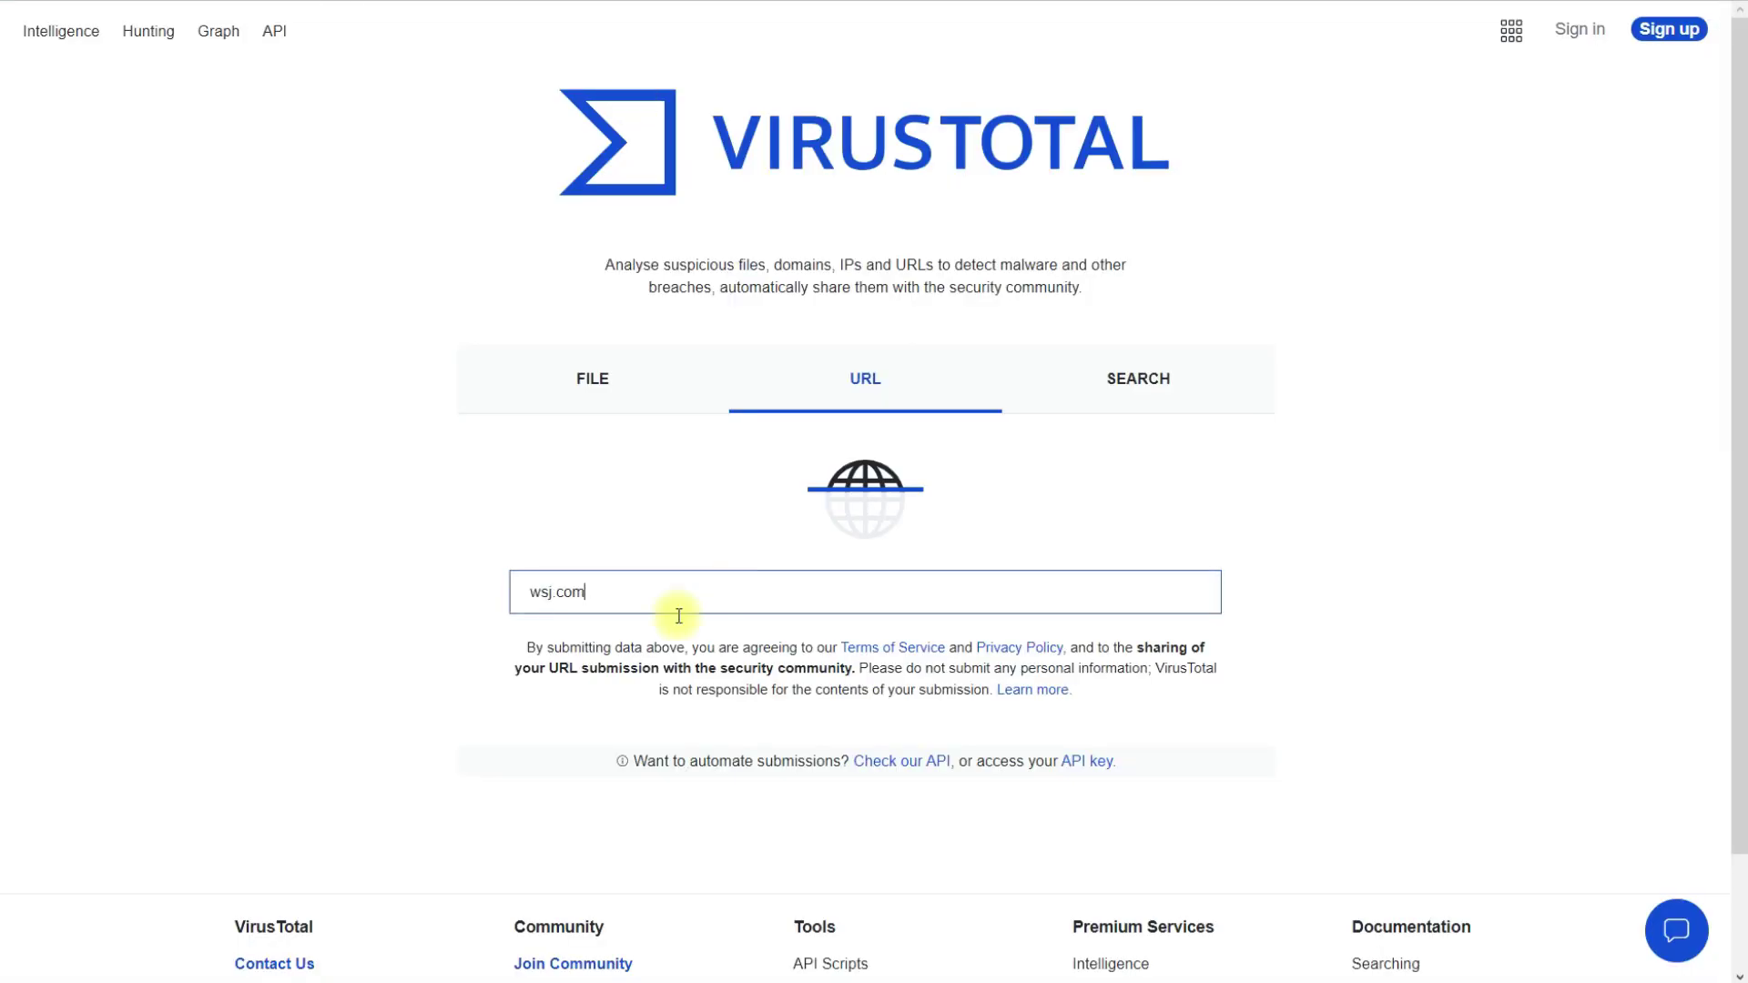
key(Return)
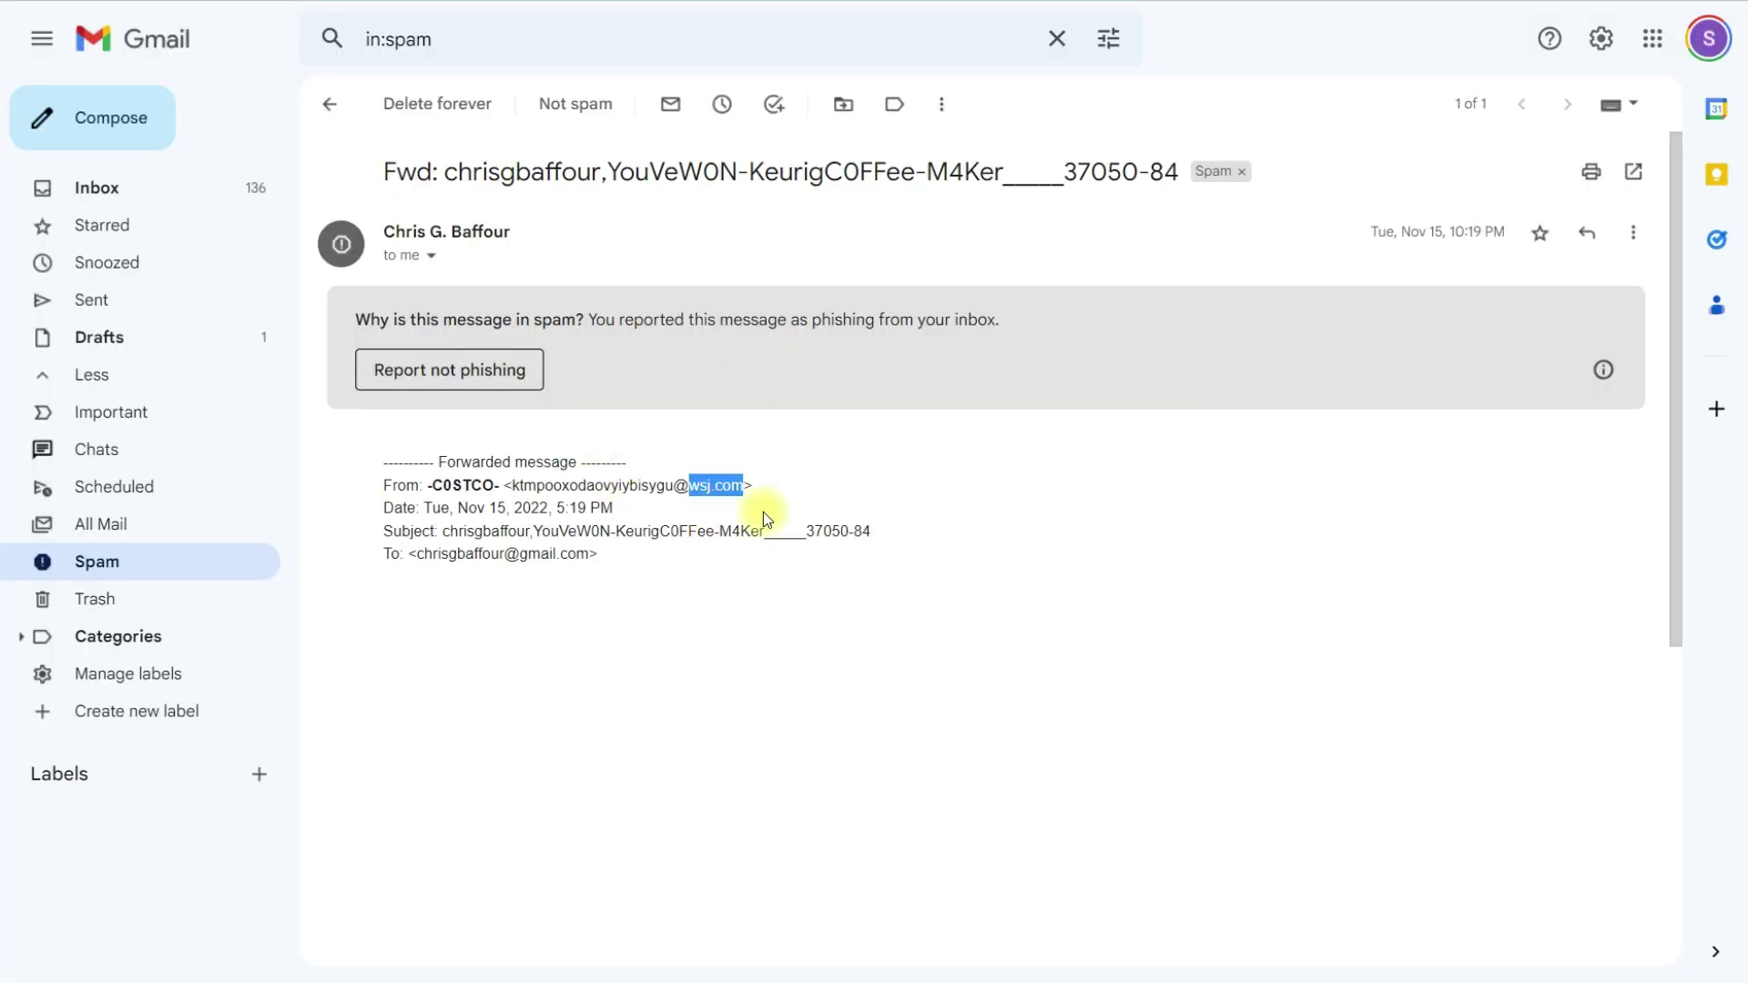
Step: Select and copy the full sender e-mail address from the From line
drag(755, 487, 522, 488)
click(741, 488)
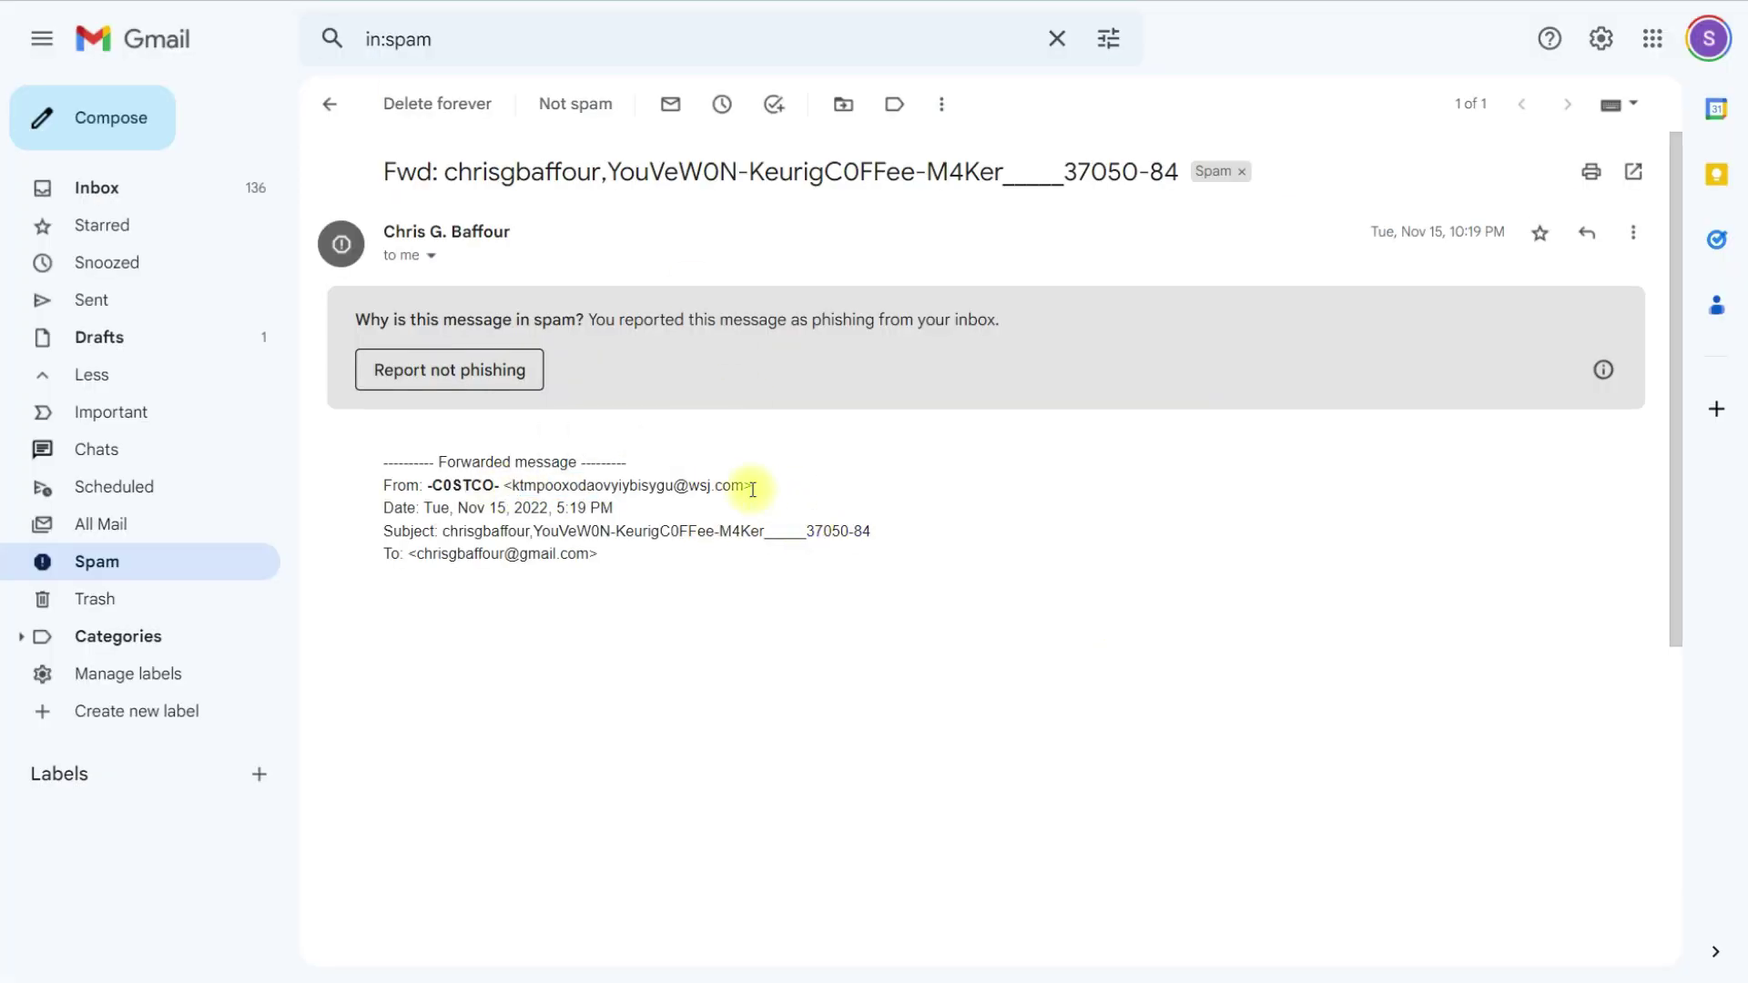
drag(742, 487, 520, 489)
click(523, 491)
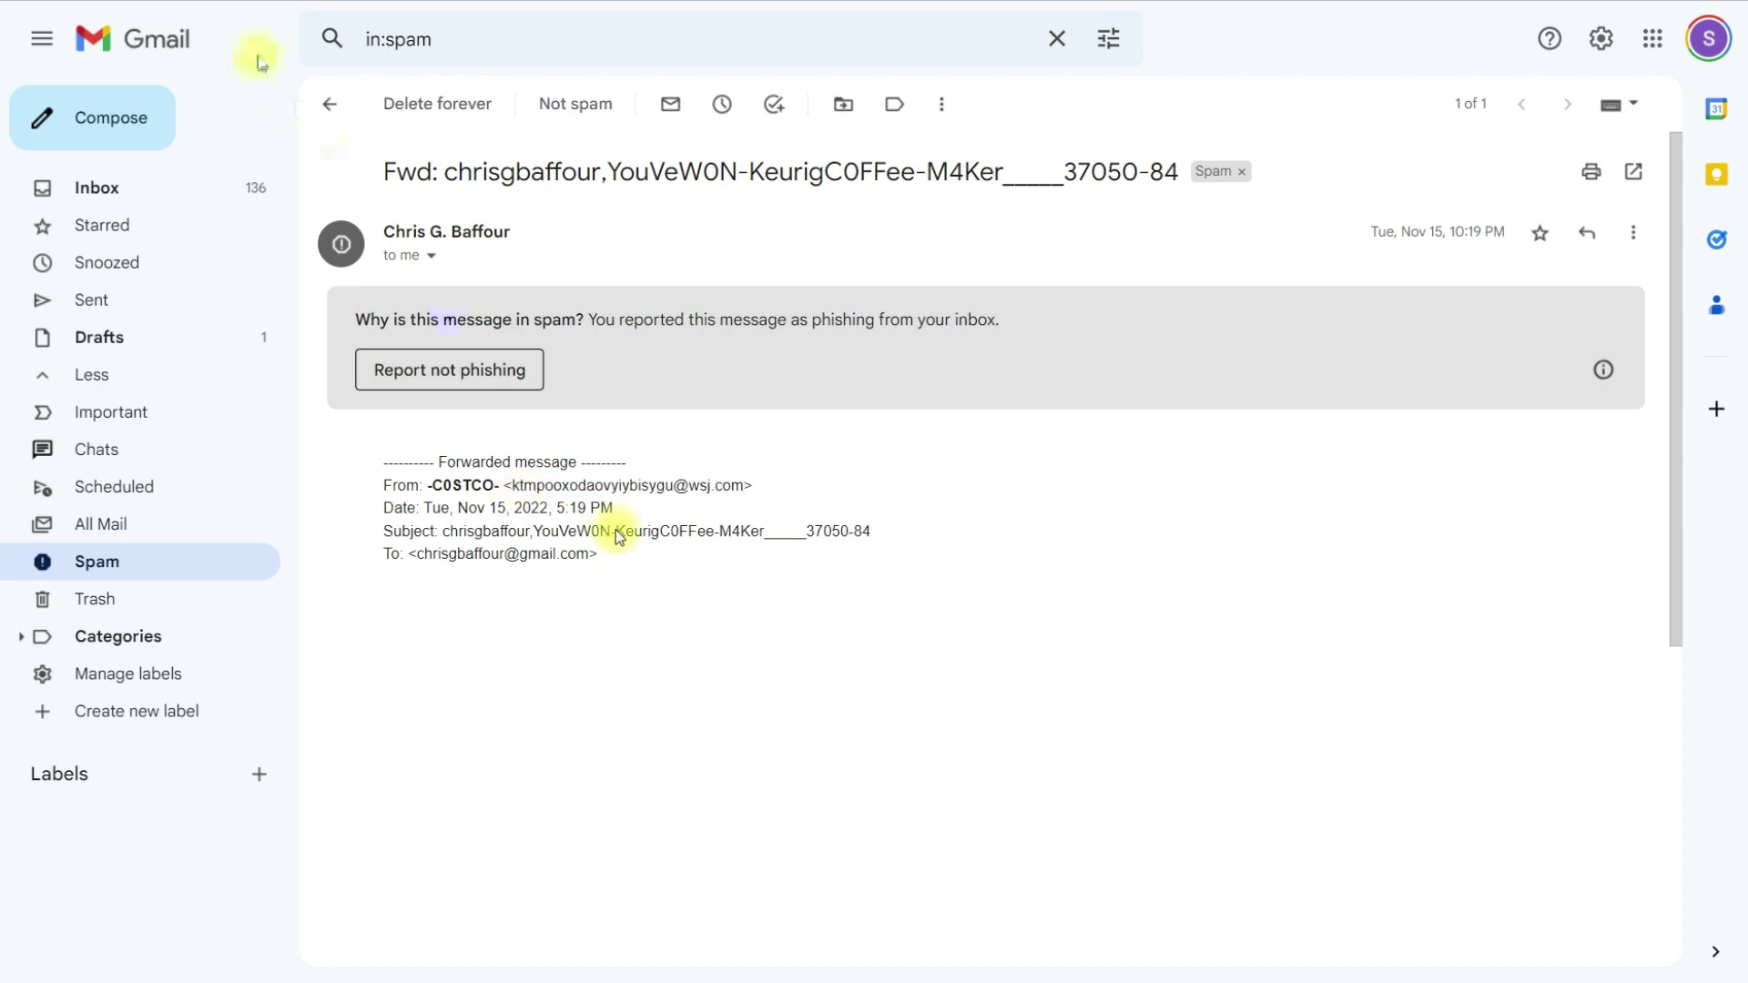
drag(516, 486, 731, 494)
right_click(731, 494)
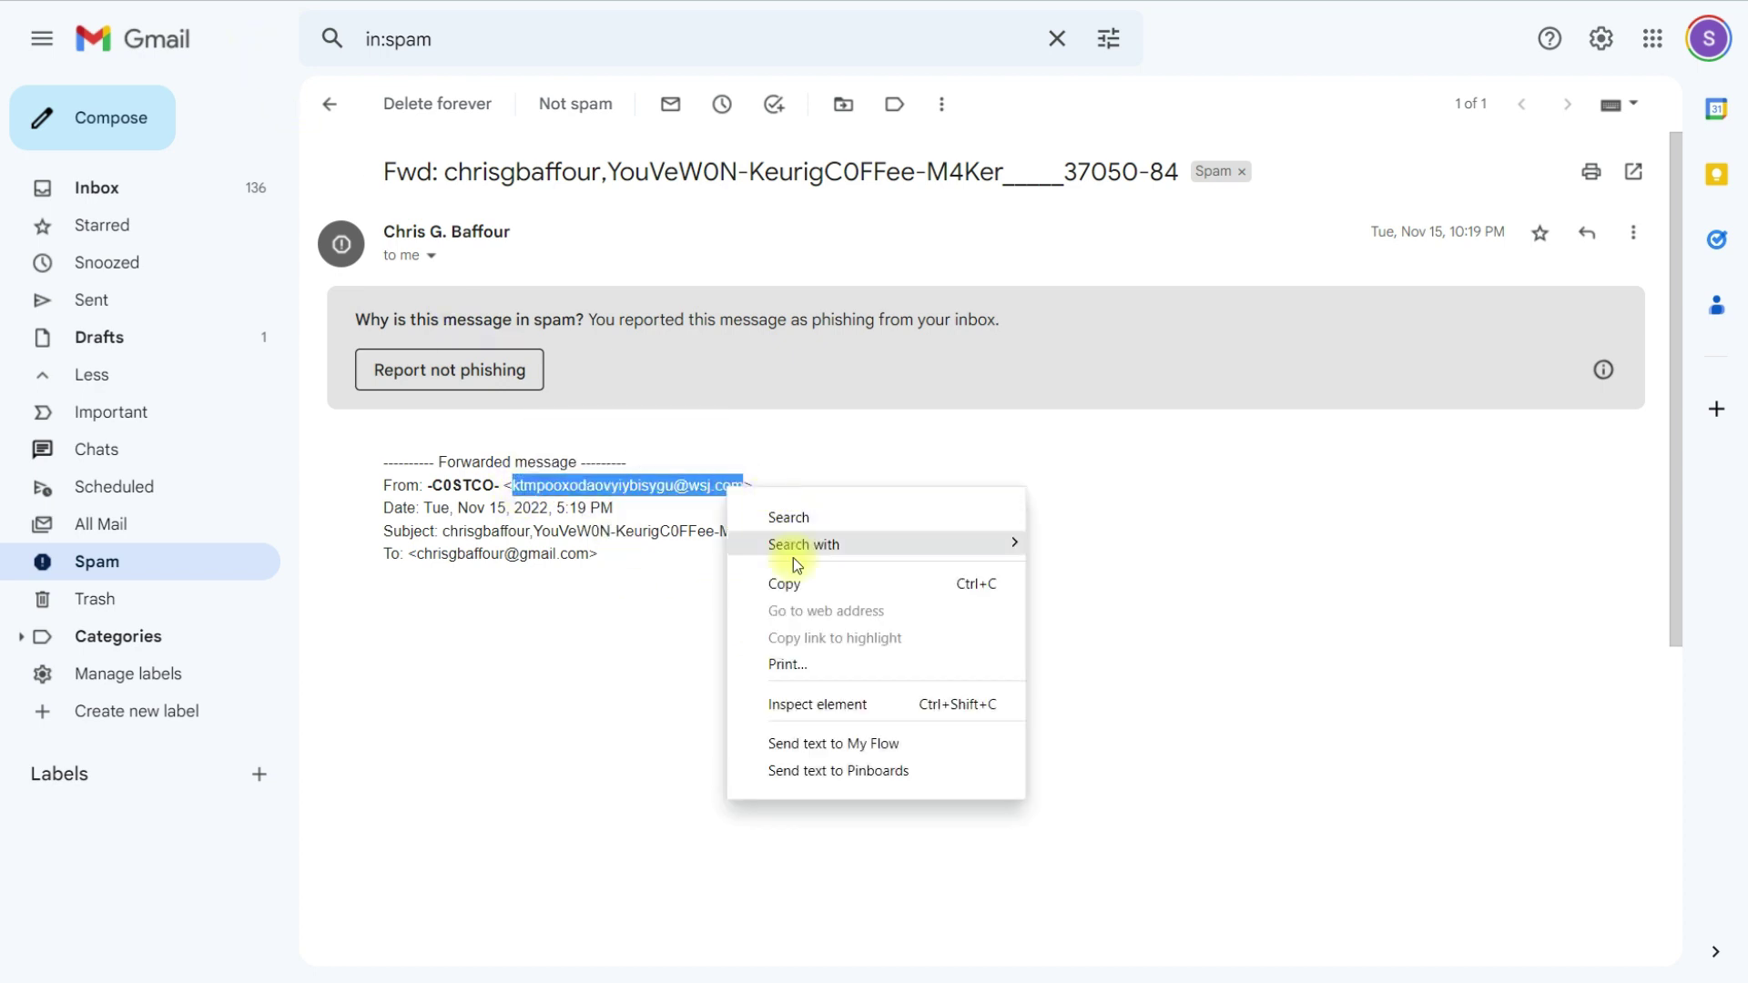
click(806, 583)
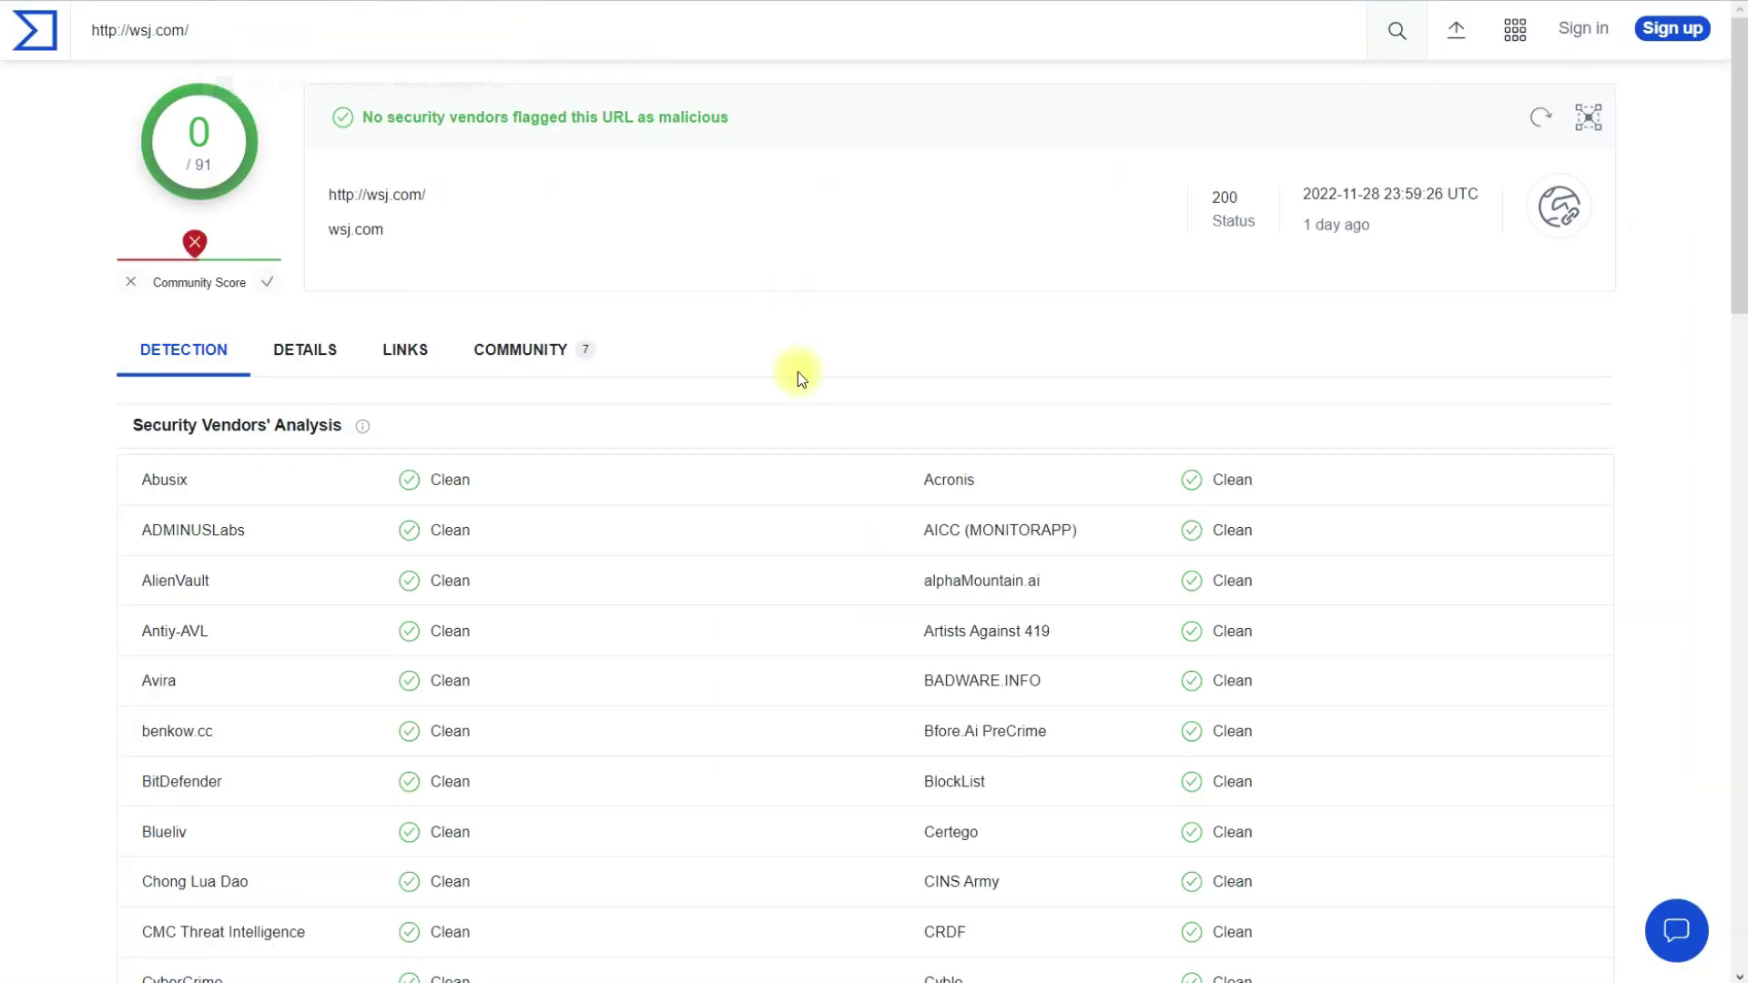
Step: Scan the pasted sender address as a URL in VirusTotal and select wsj.com in the report
click(37, 30)
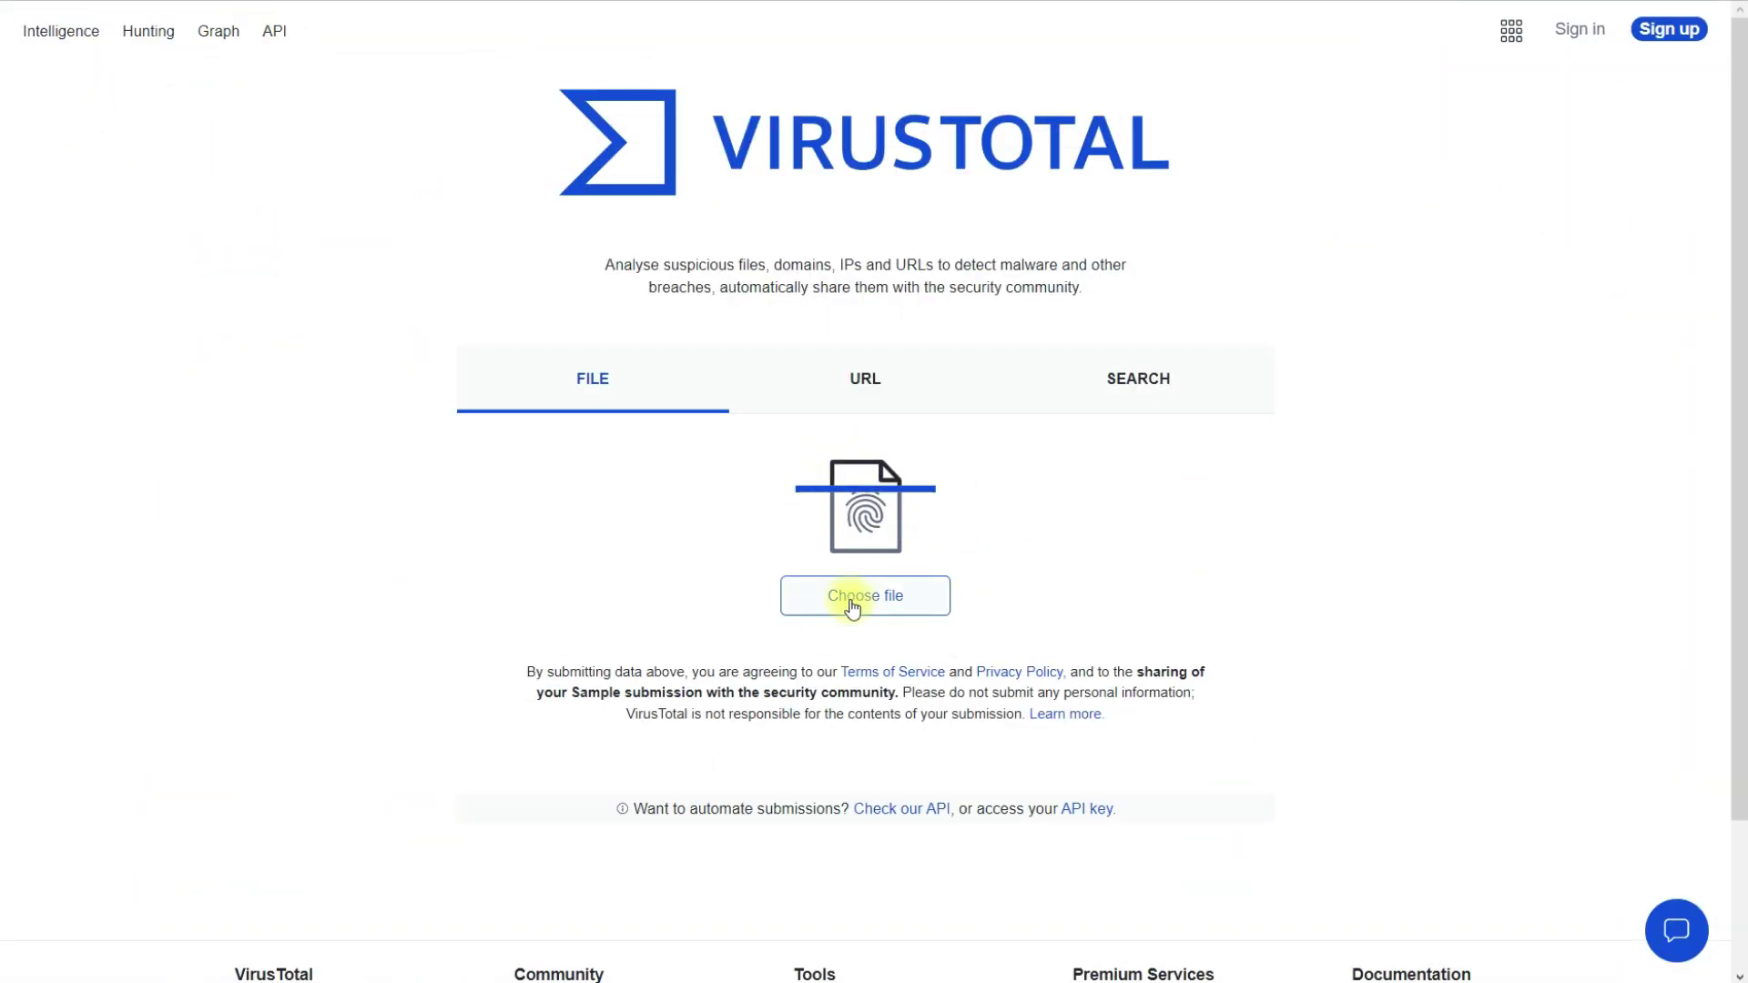
click(881, 373)
key(ctrl+v)
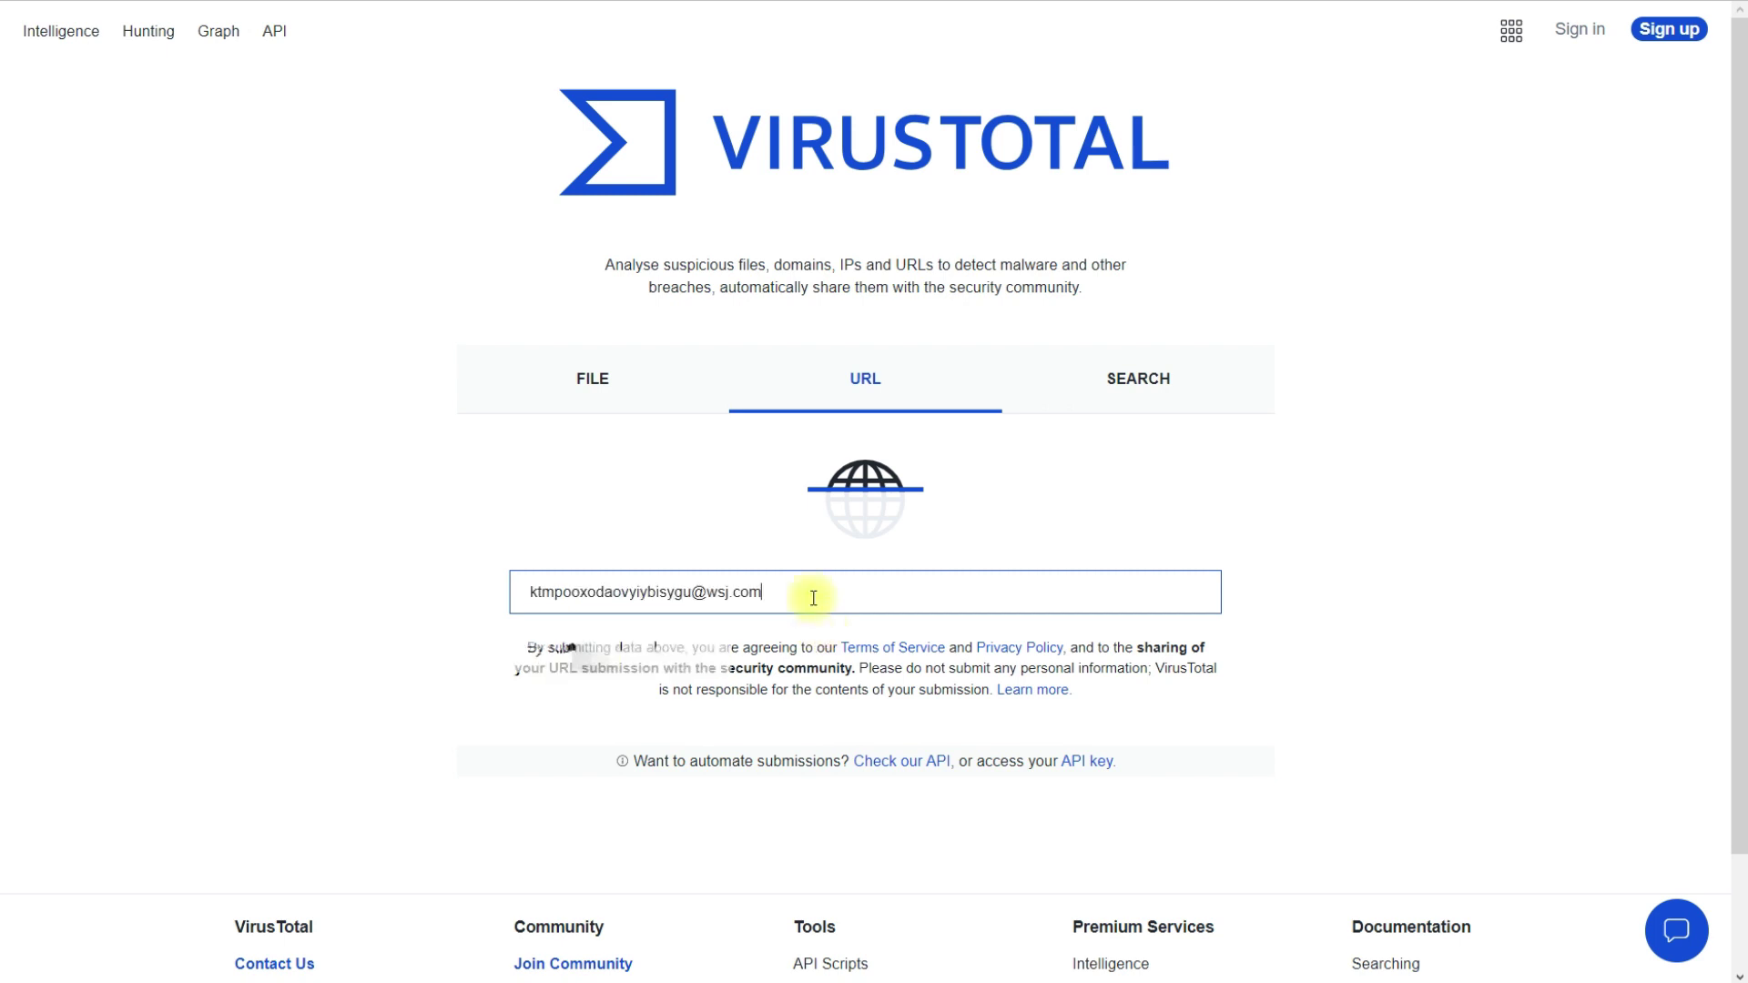
key(Return)
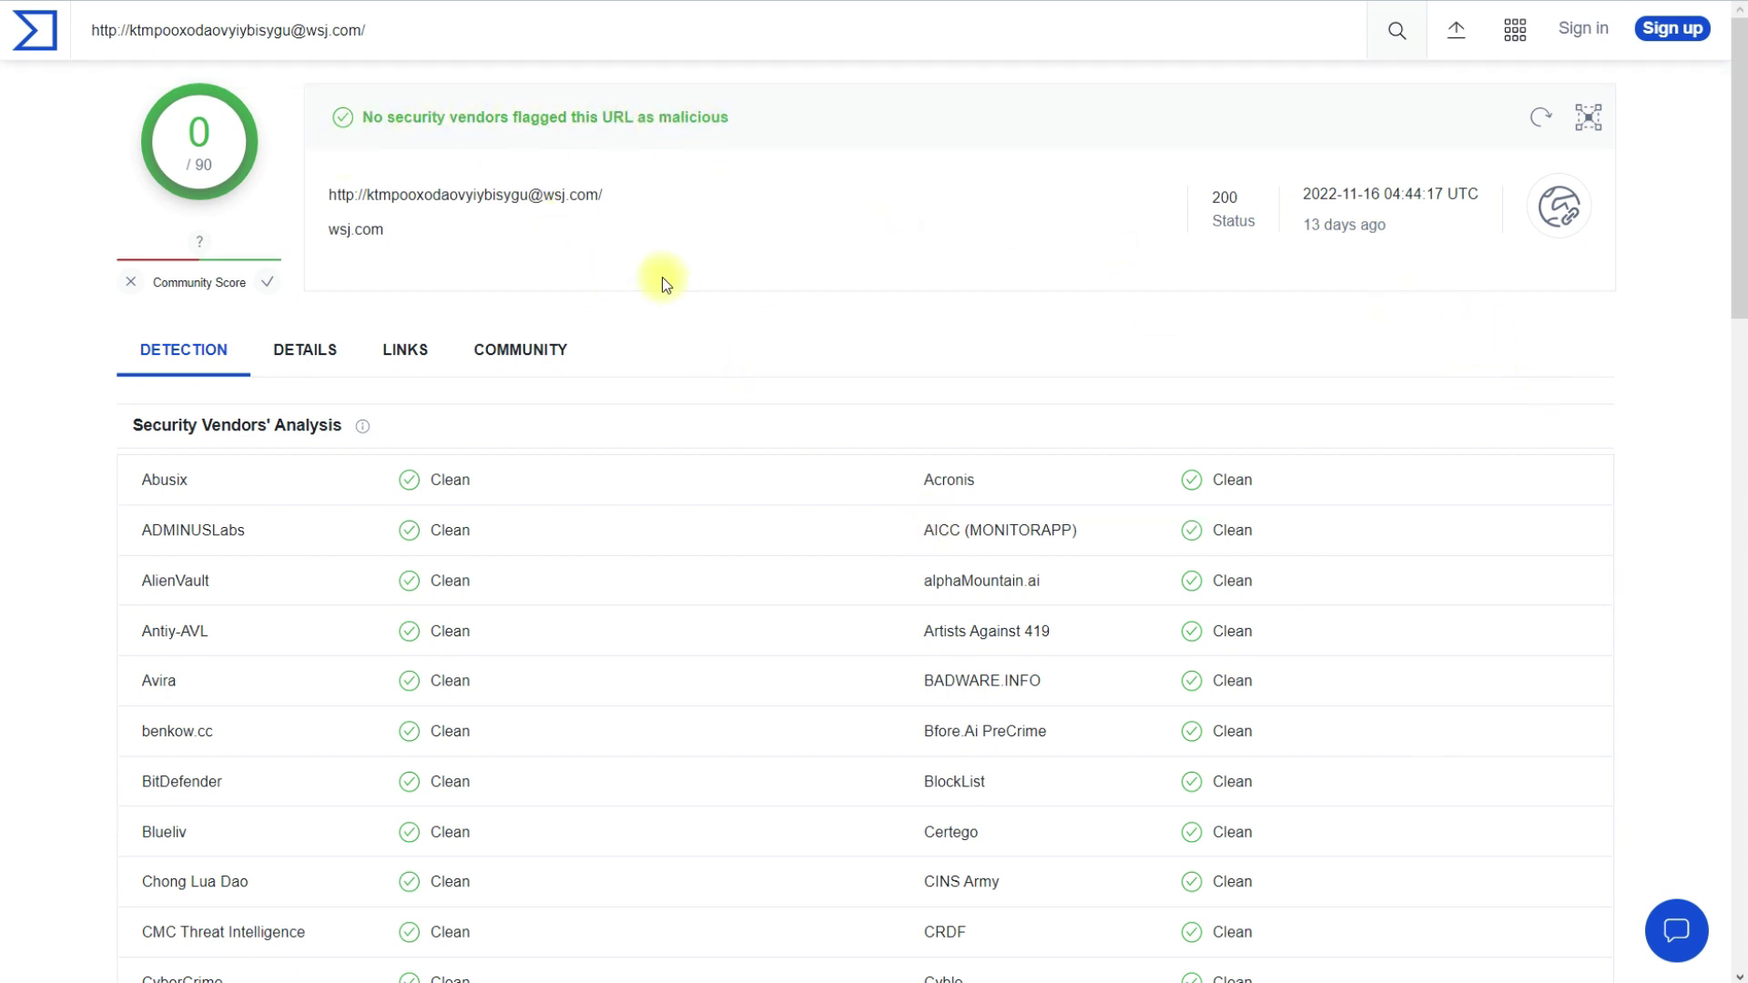
double_click(598, 194)
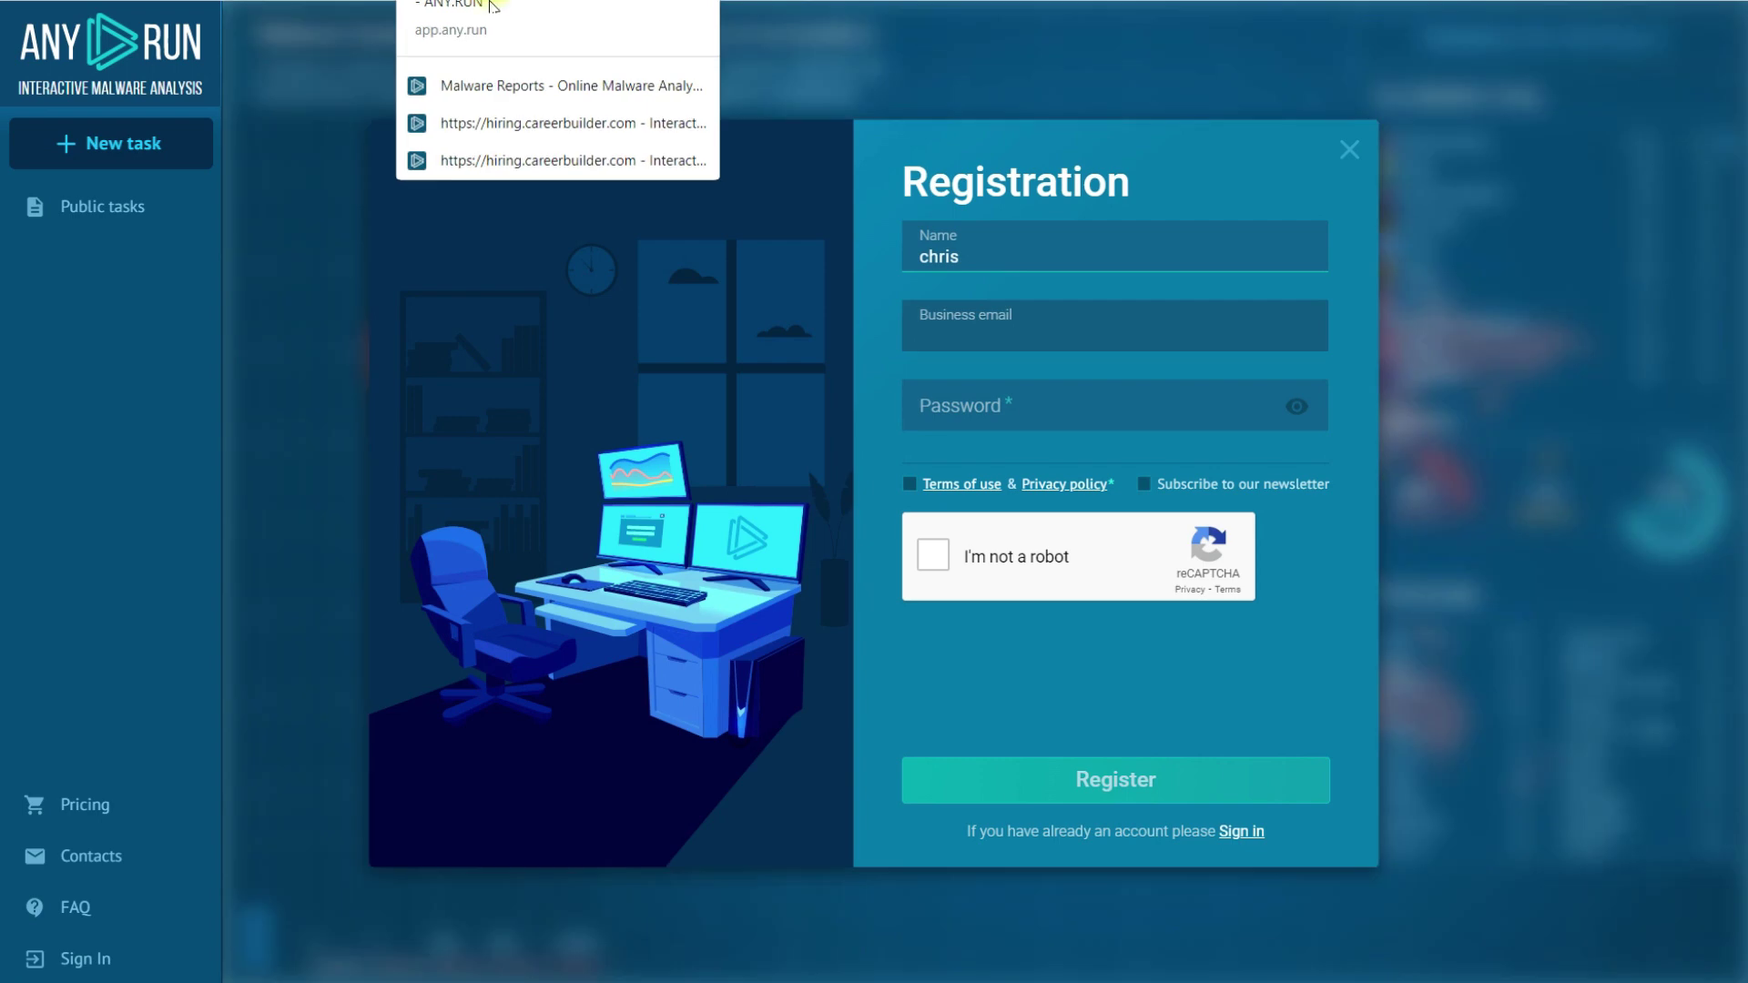
Step: Leave the ANY.RUN registration page and return to the VirusTotal report
click(689, 9)
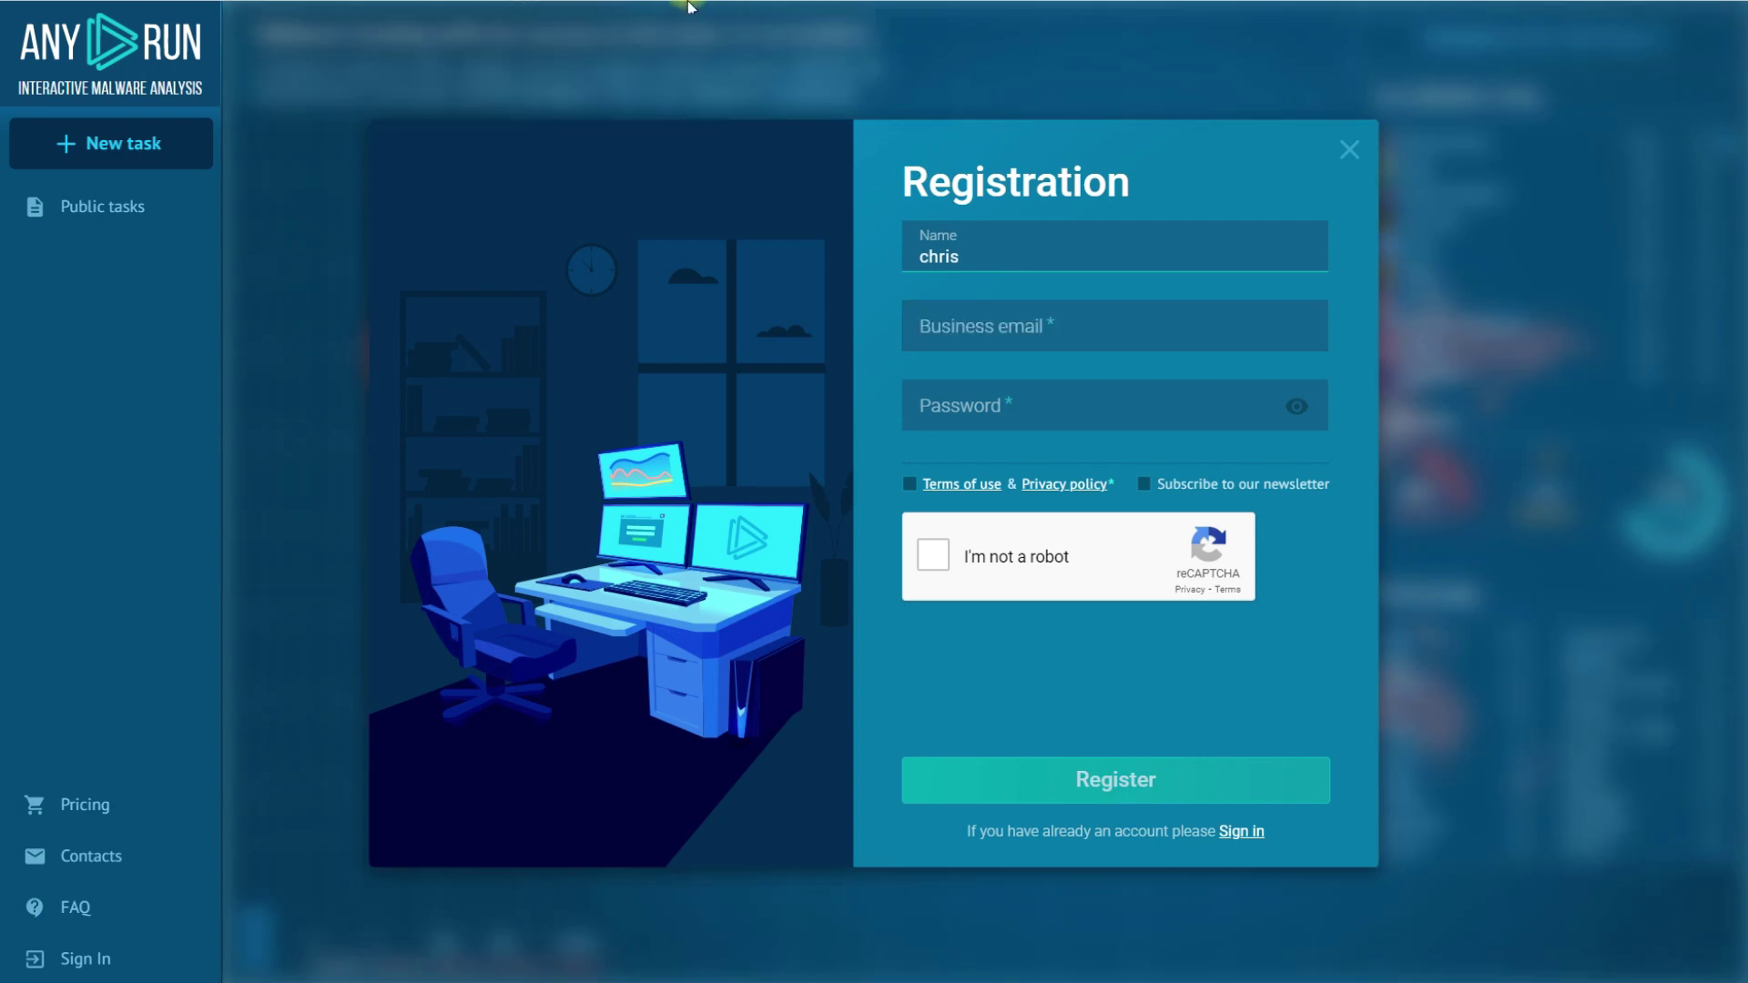
key(Escape)
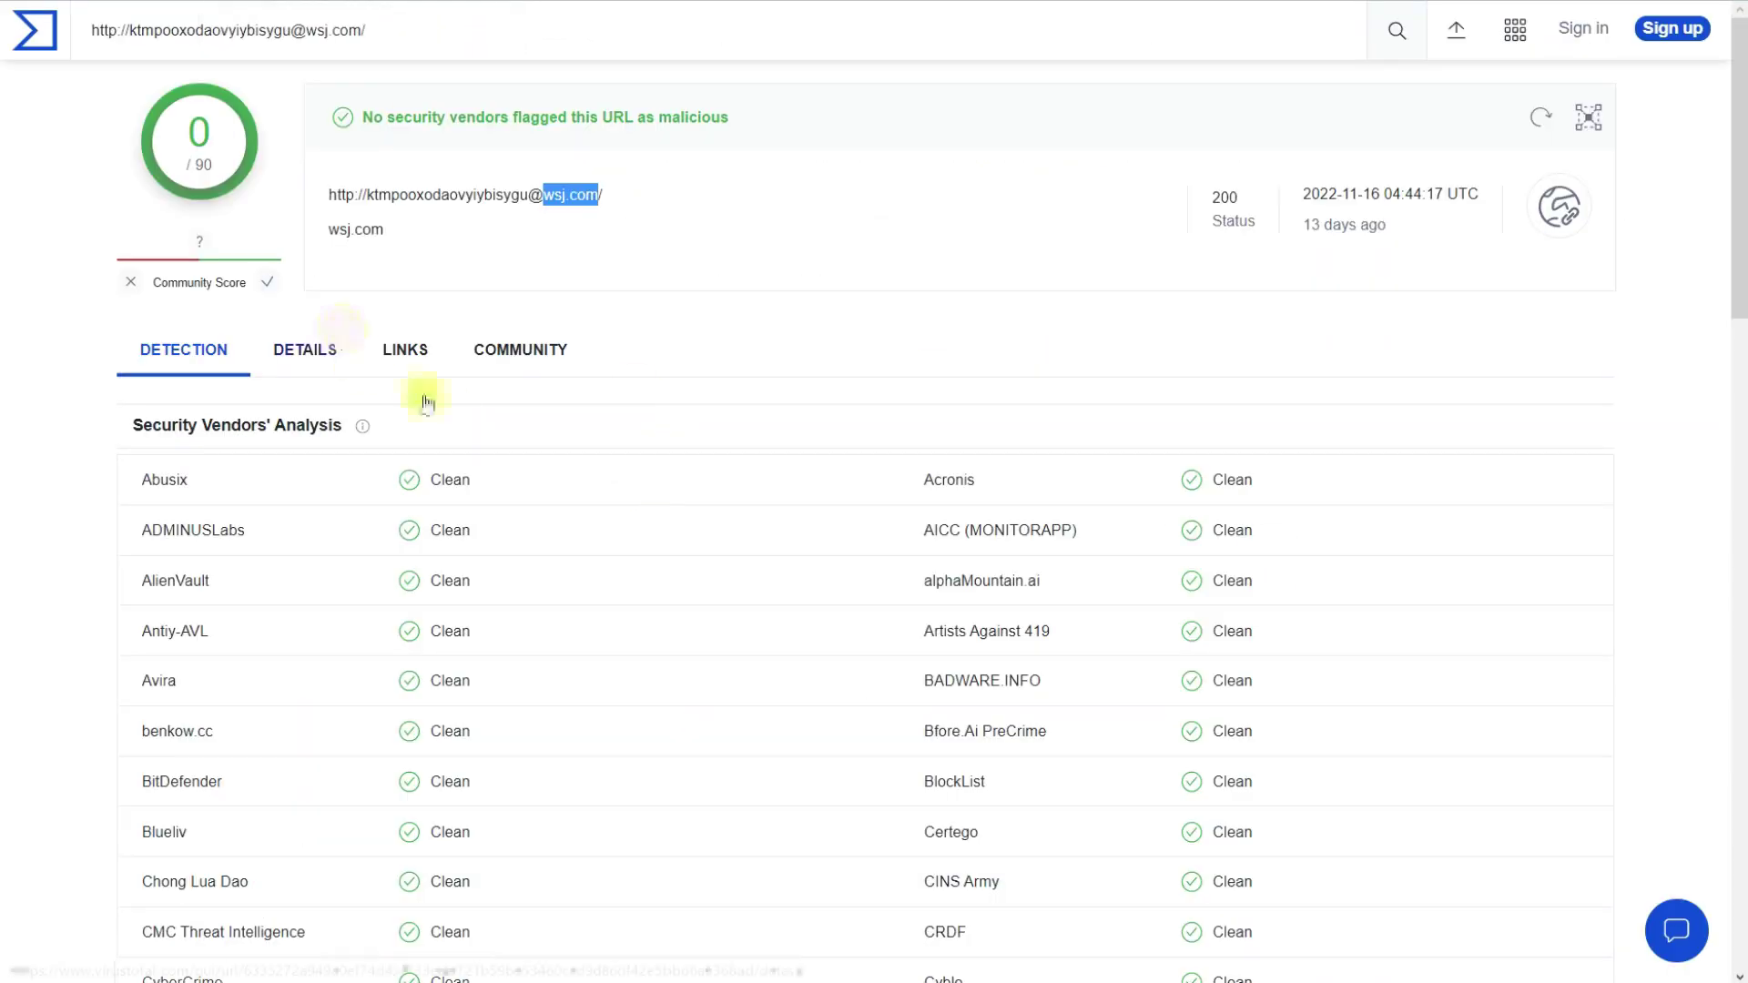
scroll(512, 338, down, 5)
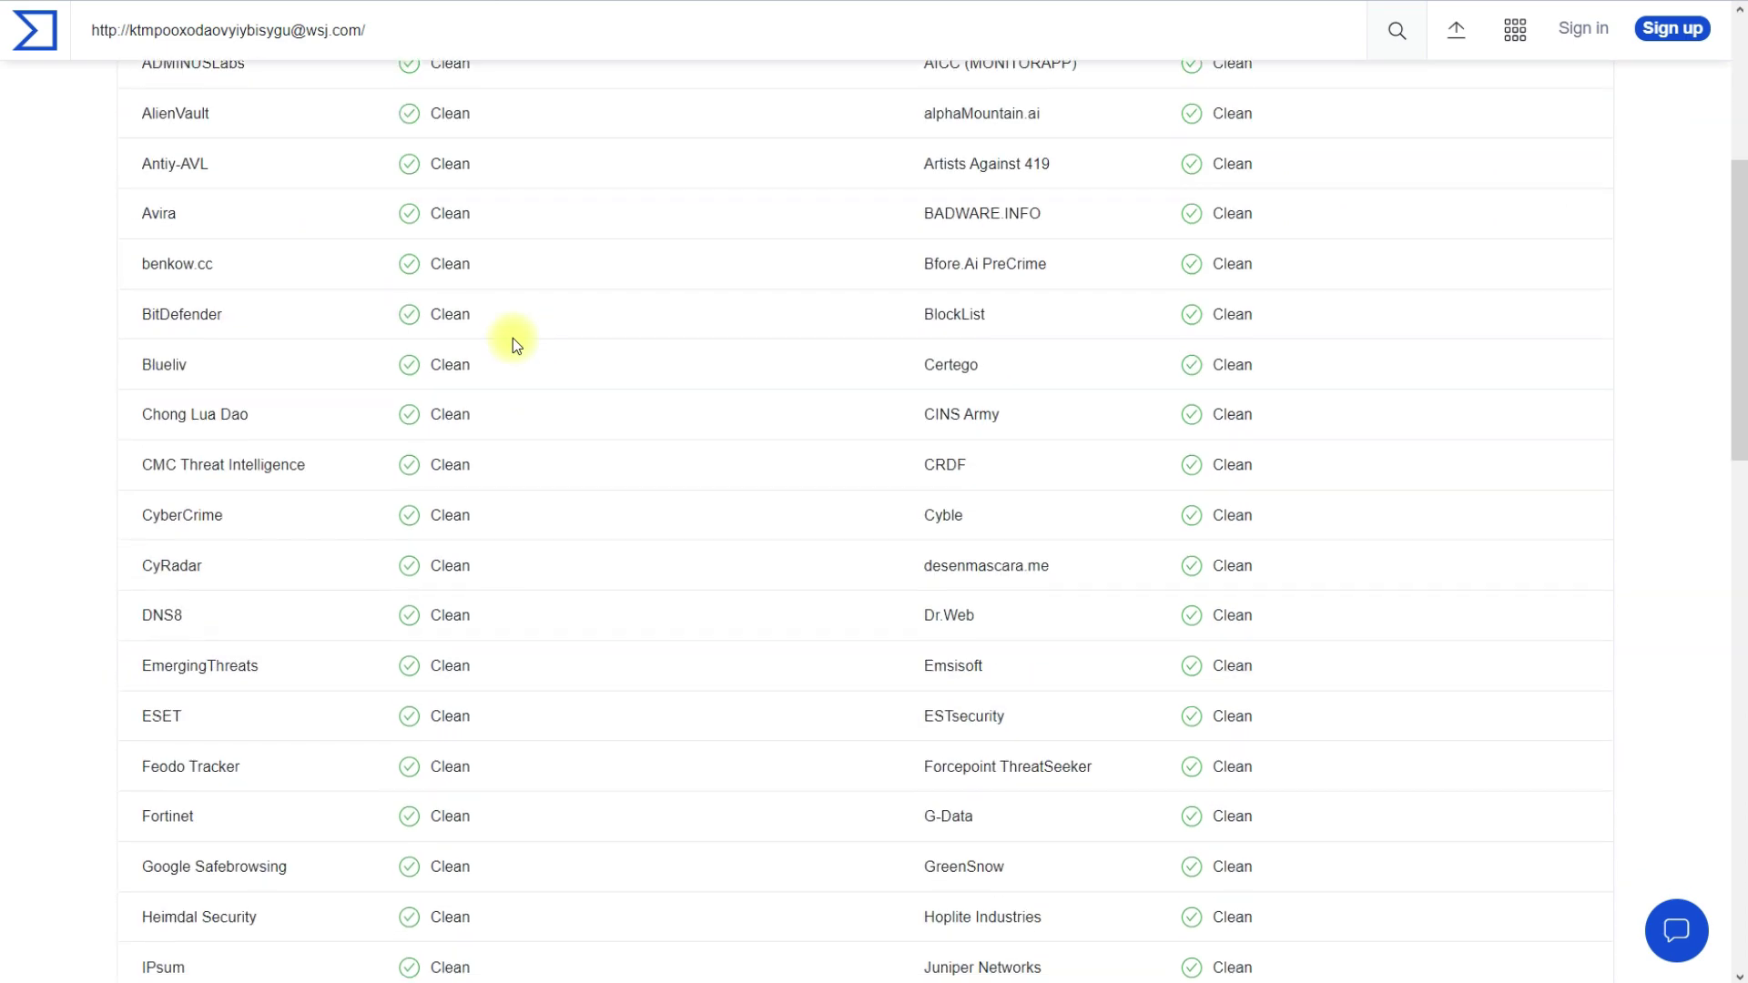
scroll(512, 337, up, 5)
click(100, 14)
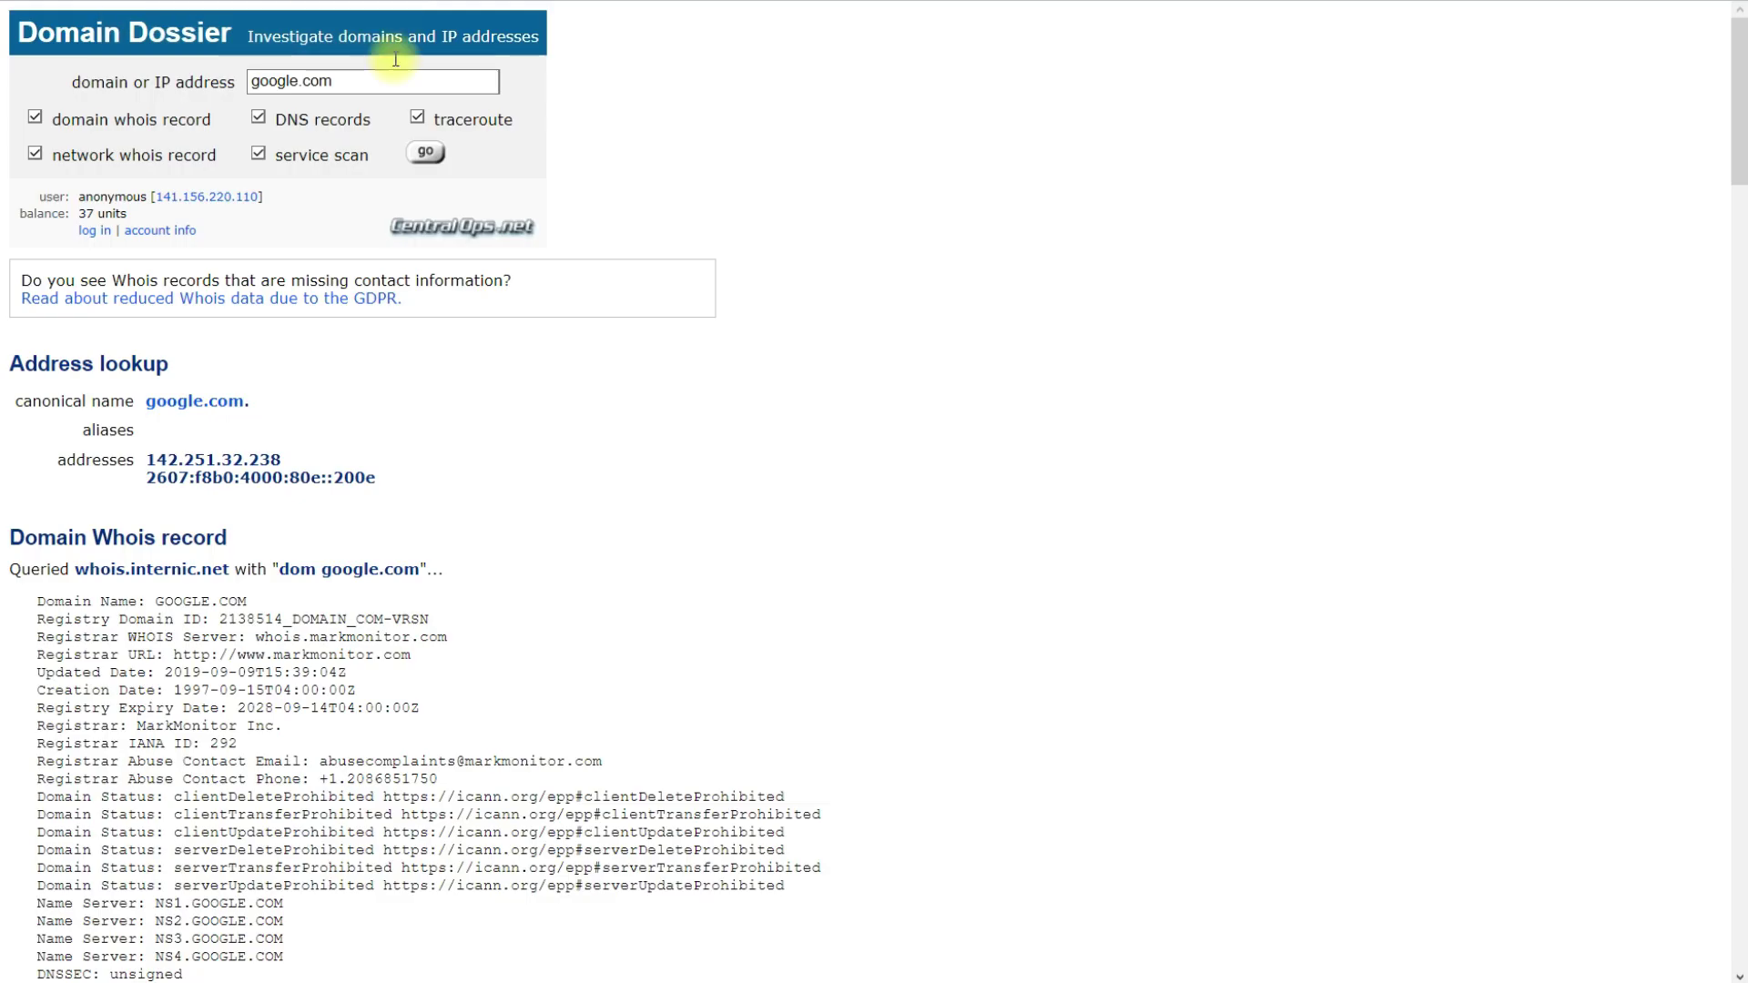
click(110, 80)
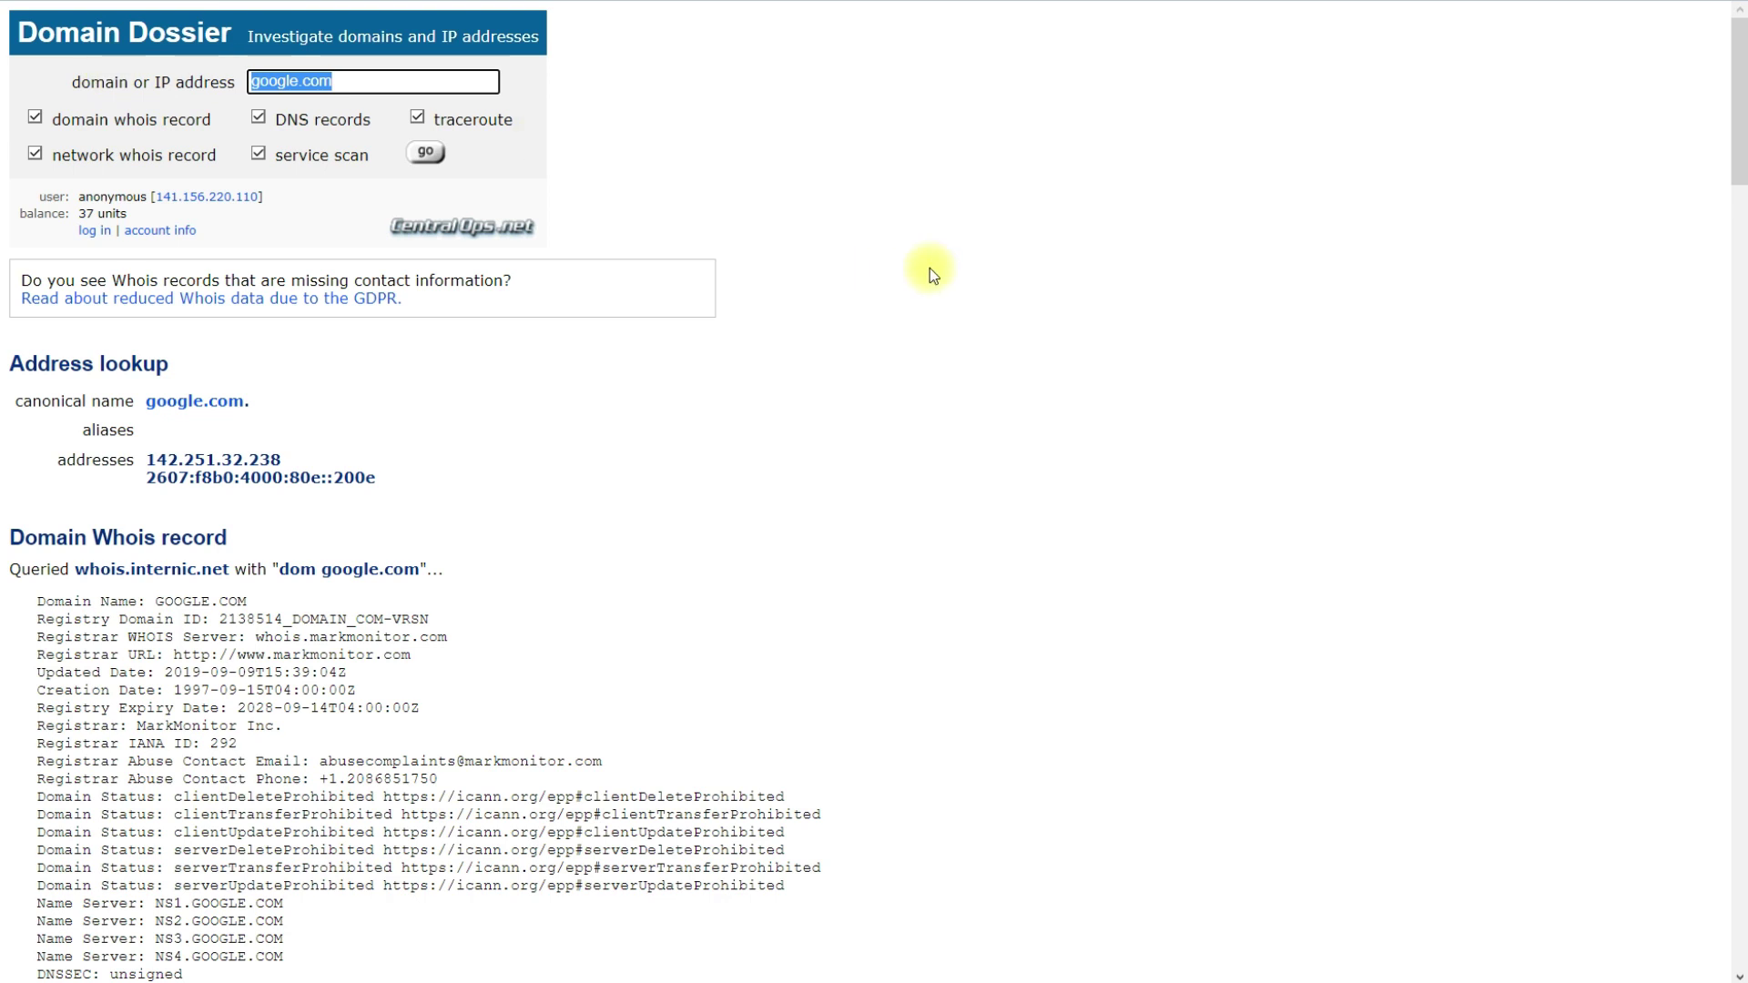
text(wsj.com)
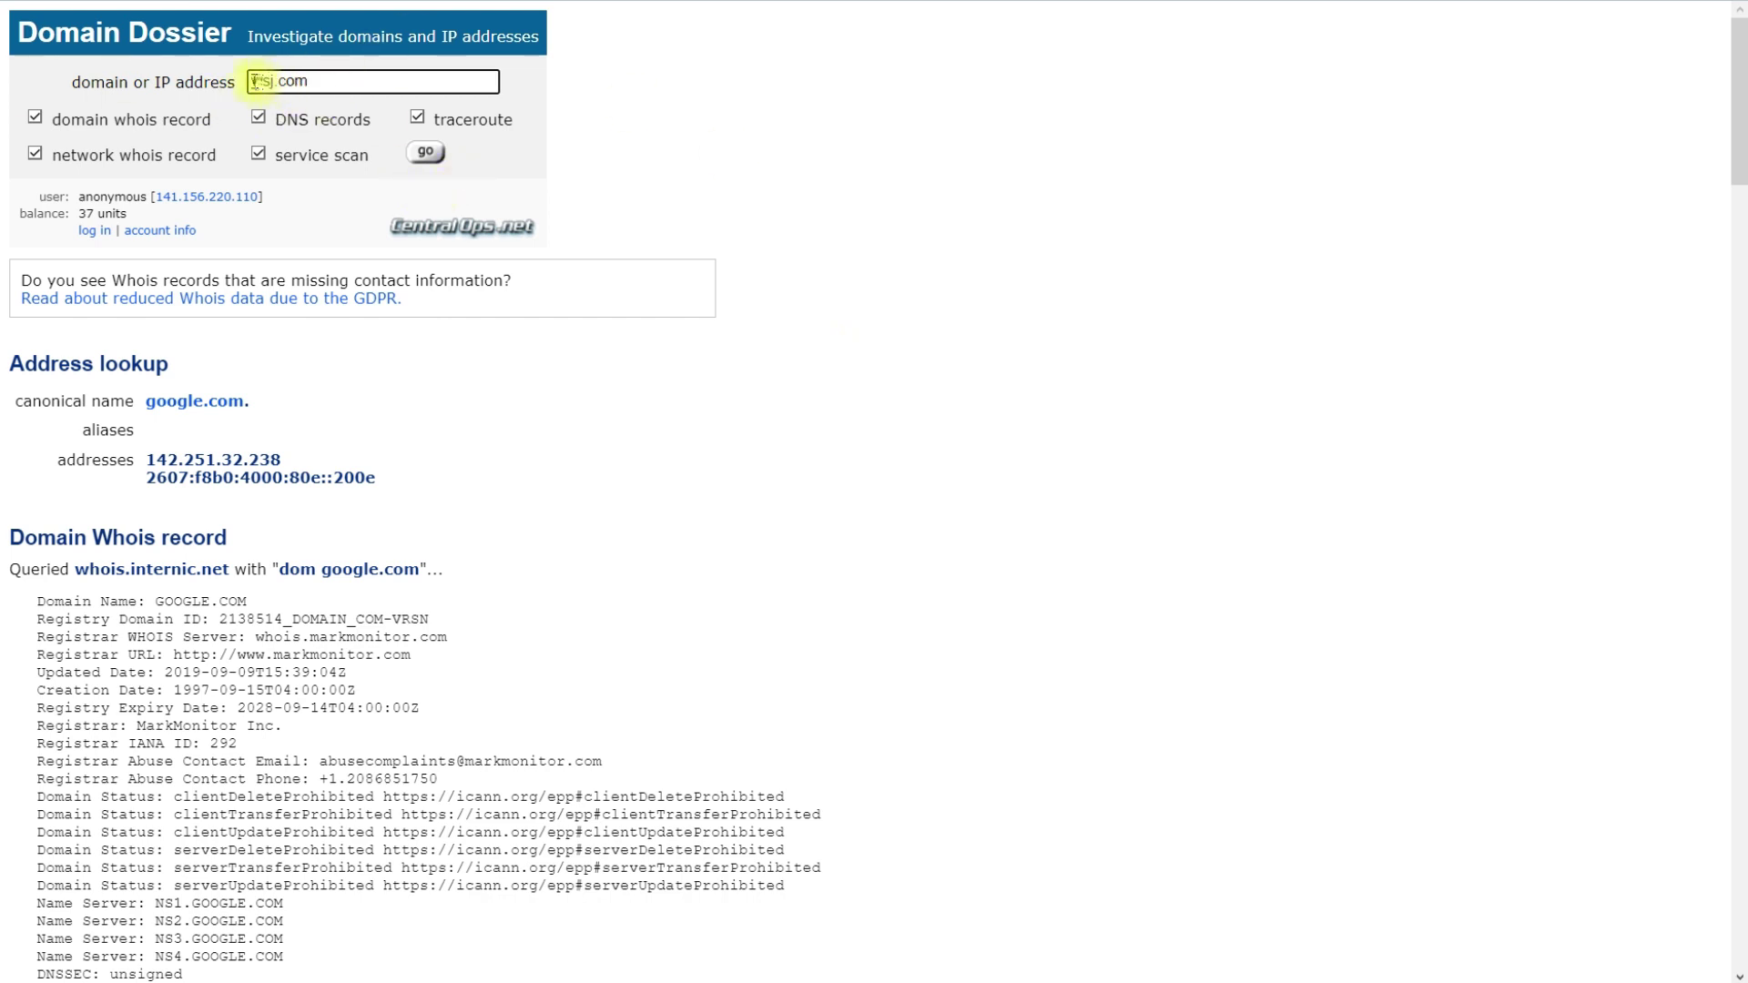
click(252, 81)
text(www)
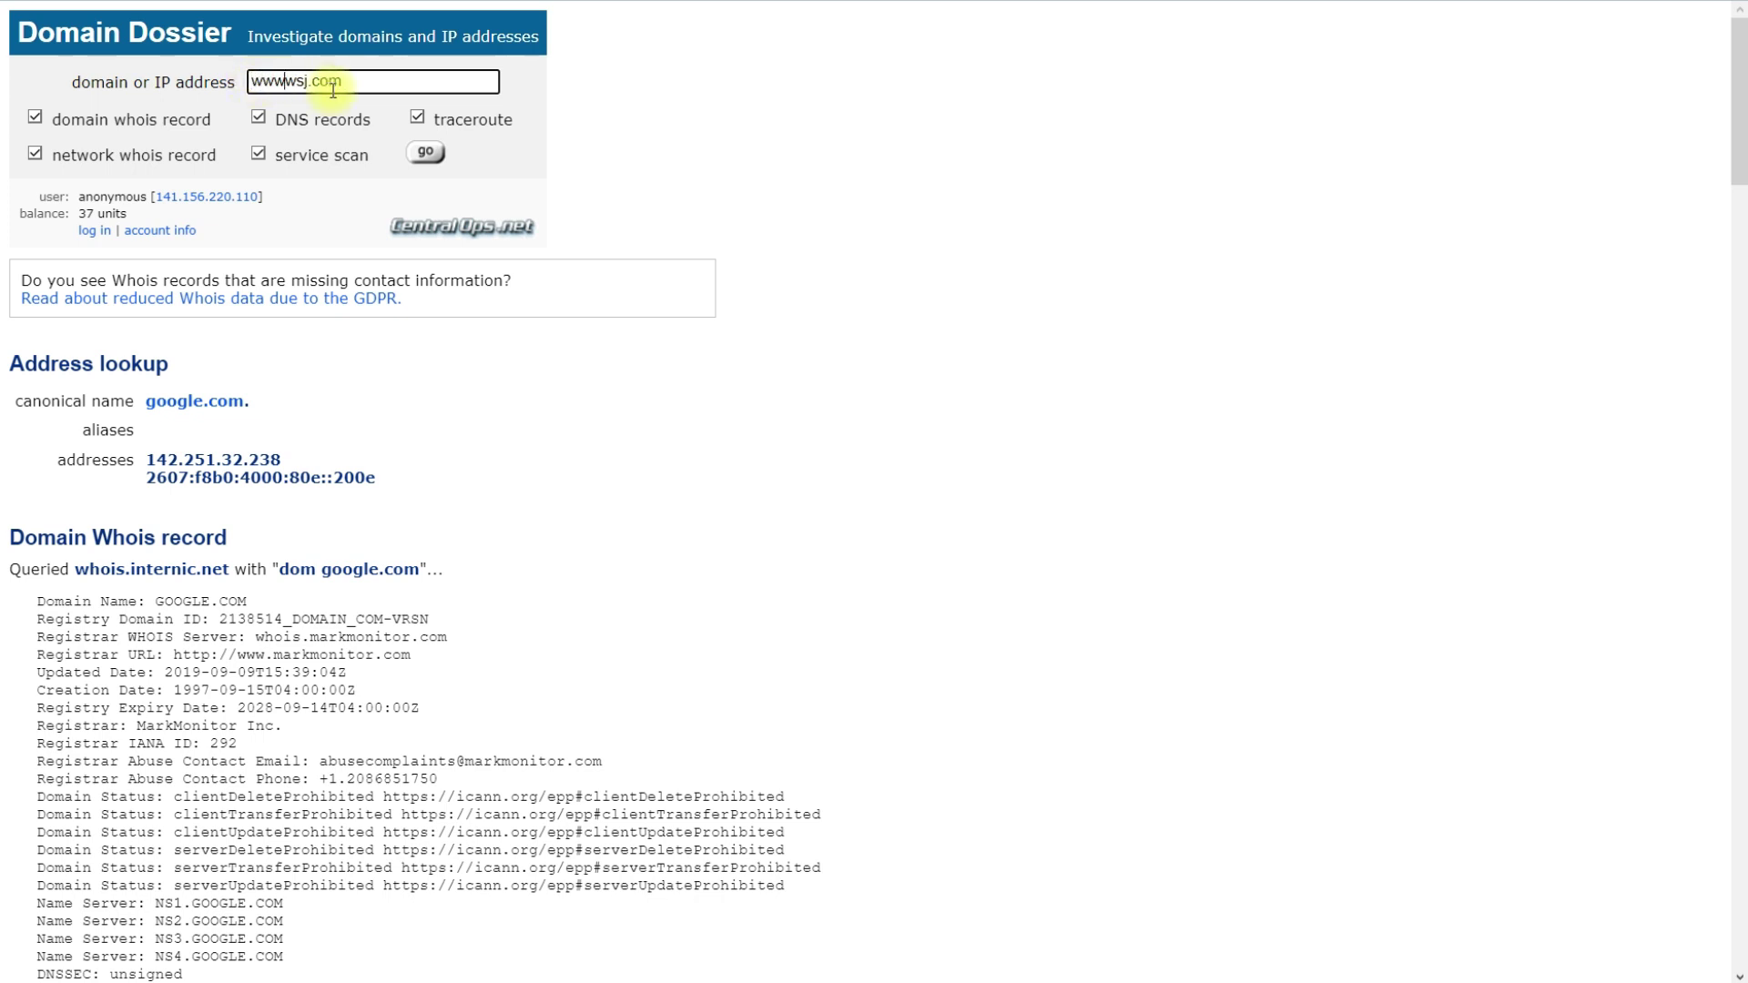
text(.)
click(426, 152)
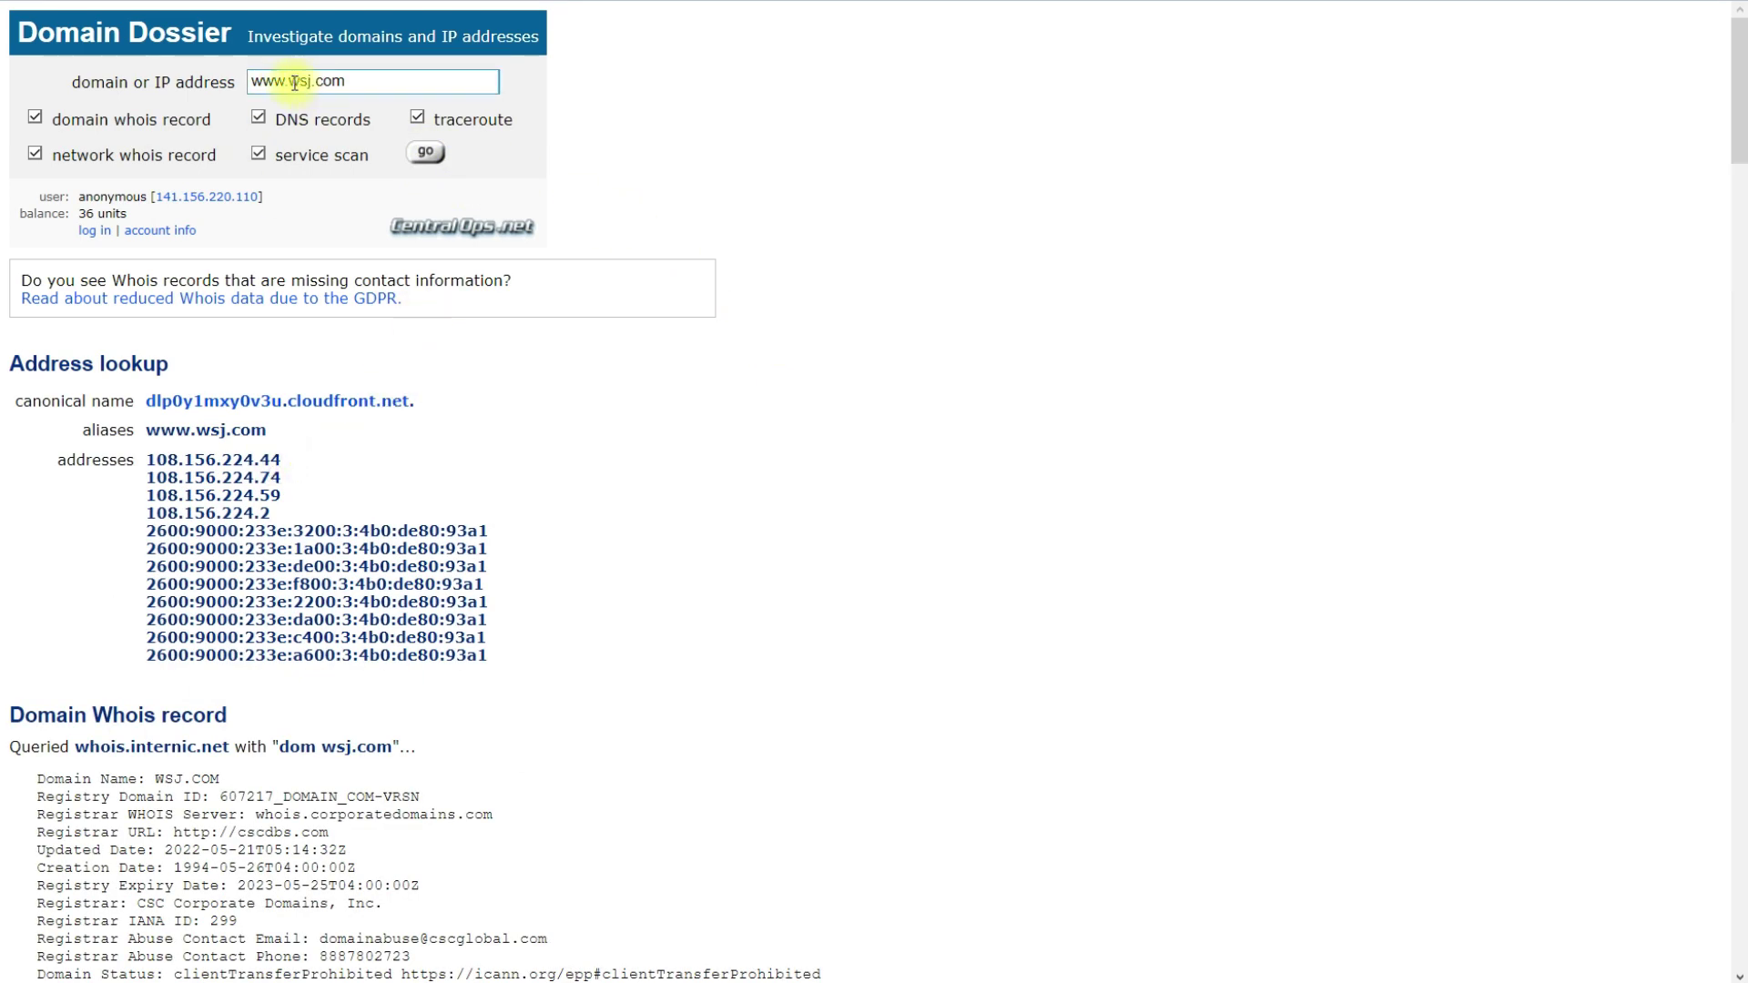
click(259, 81)
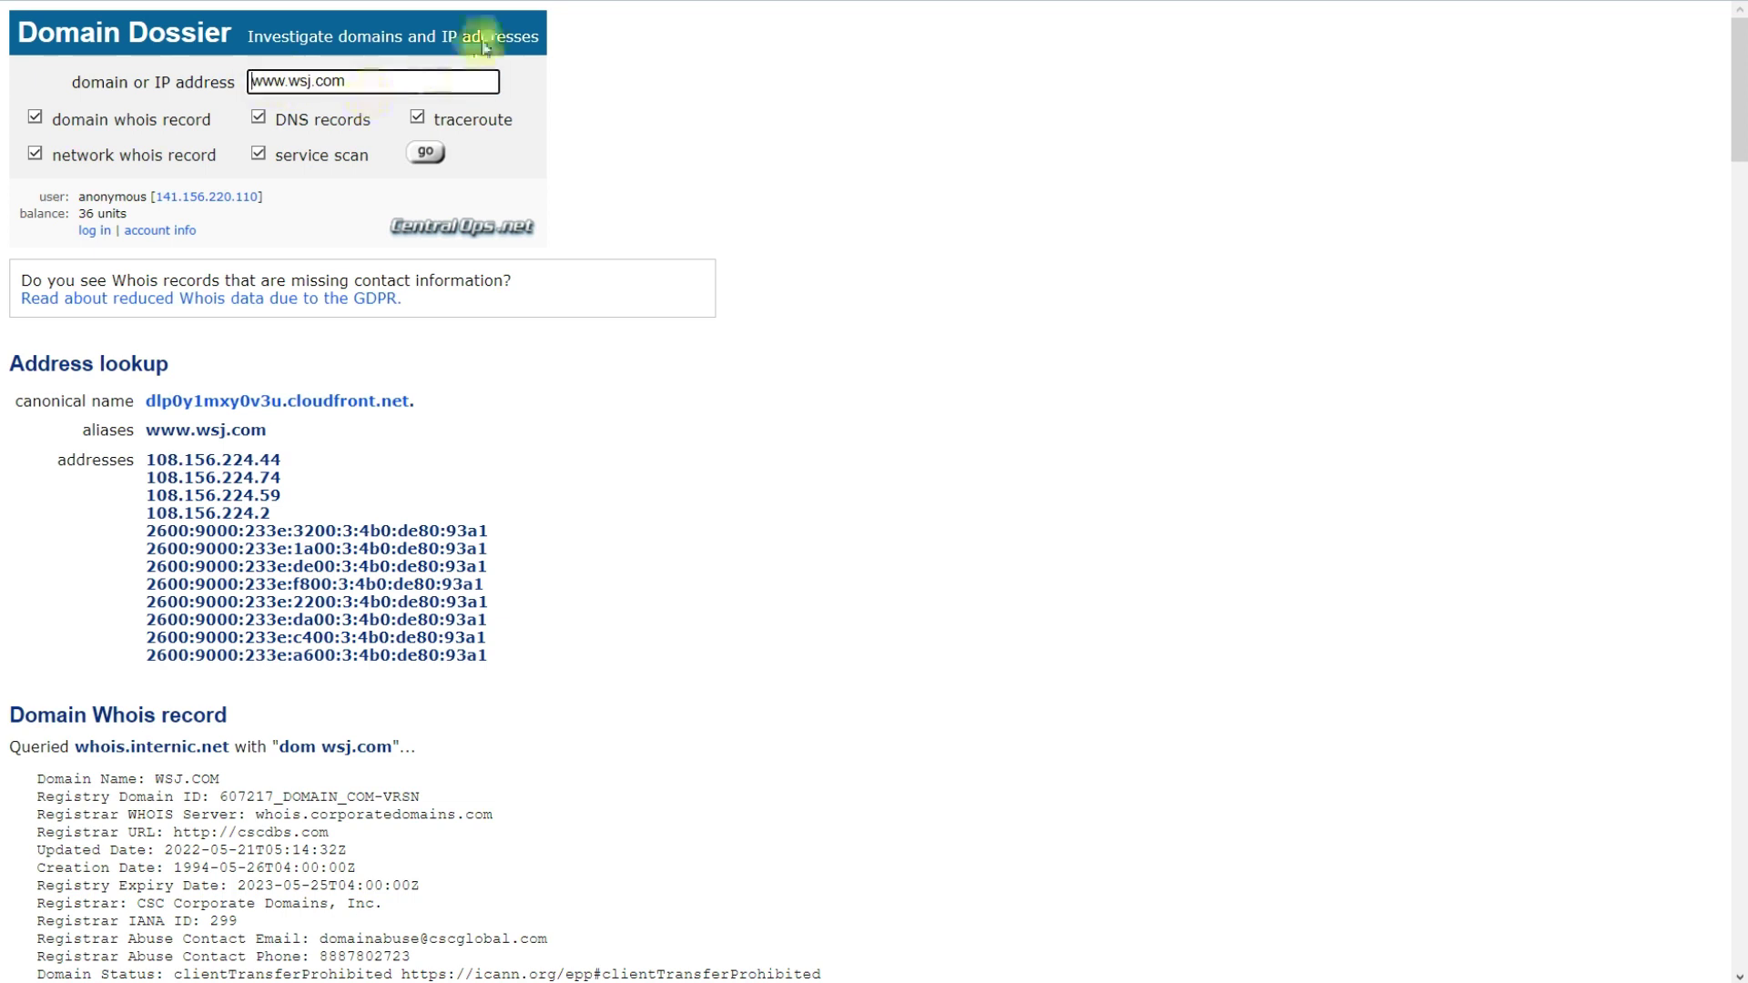
text(htt)
text(p:s)
key(BackSpace)
key(BackSpace)
text(s:/)
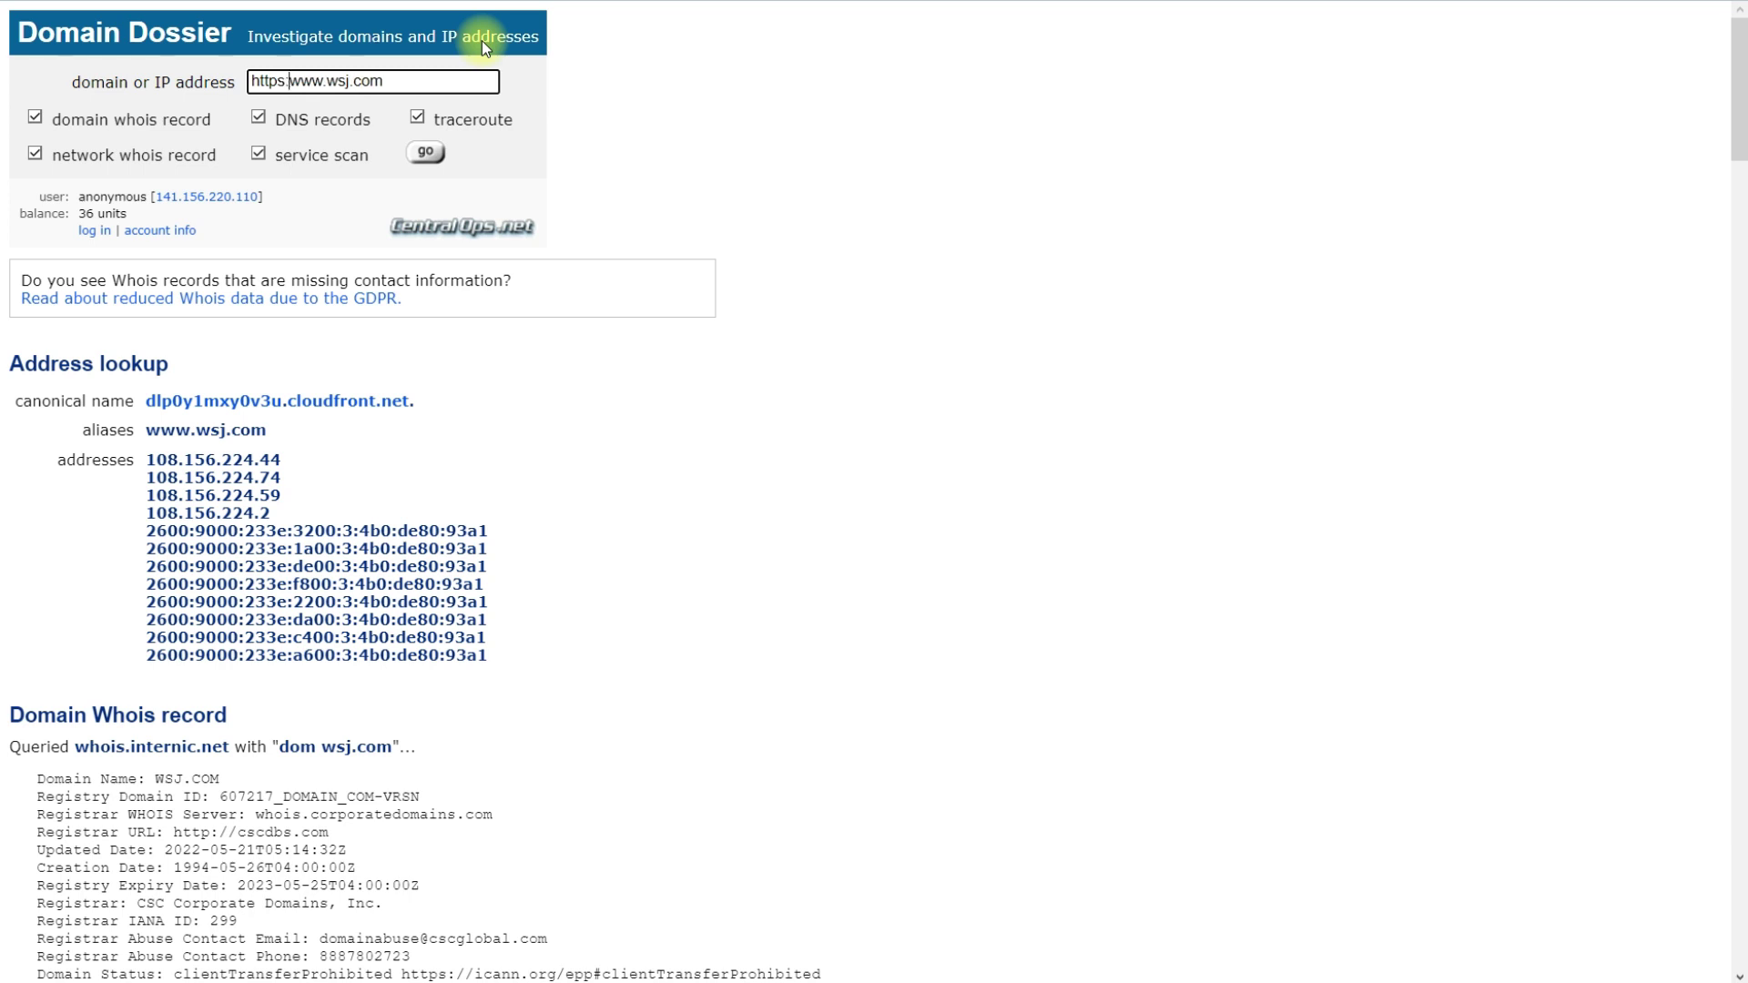
text(/)
key(Return)
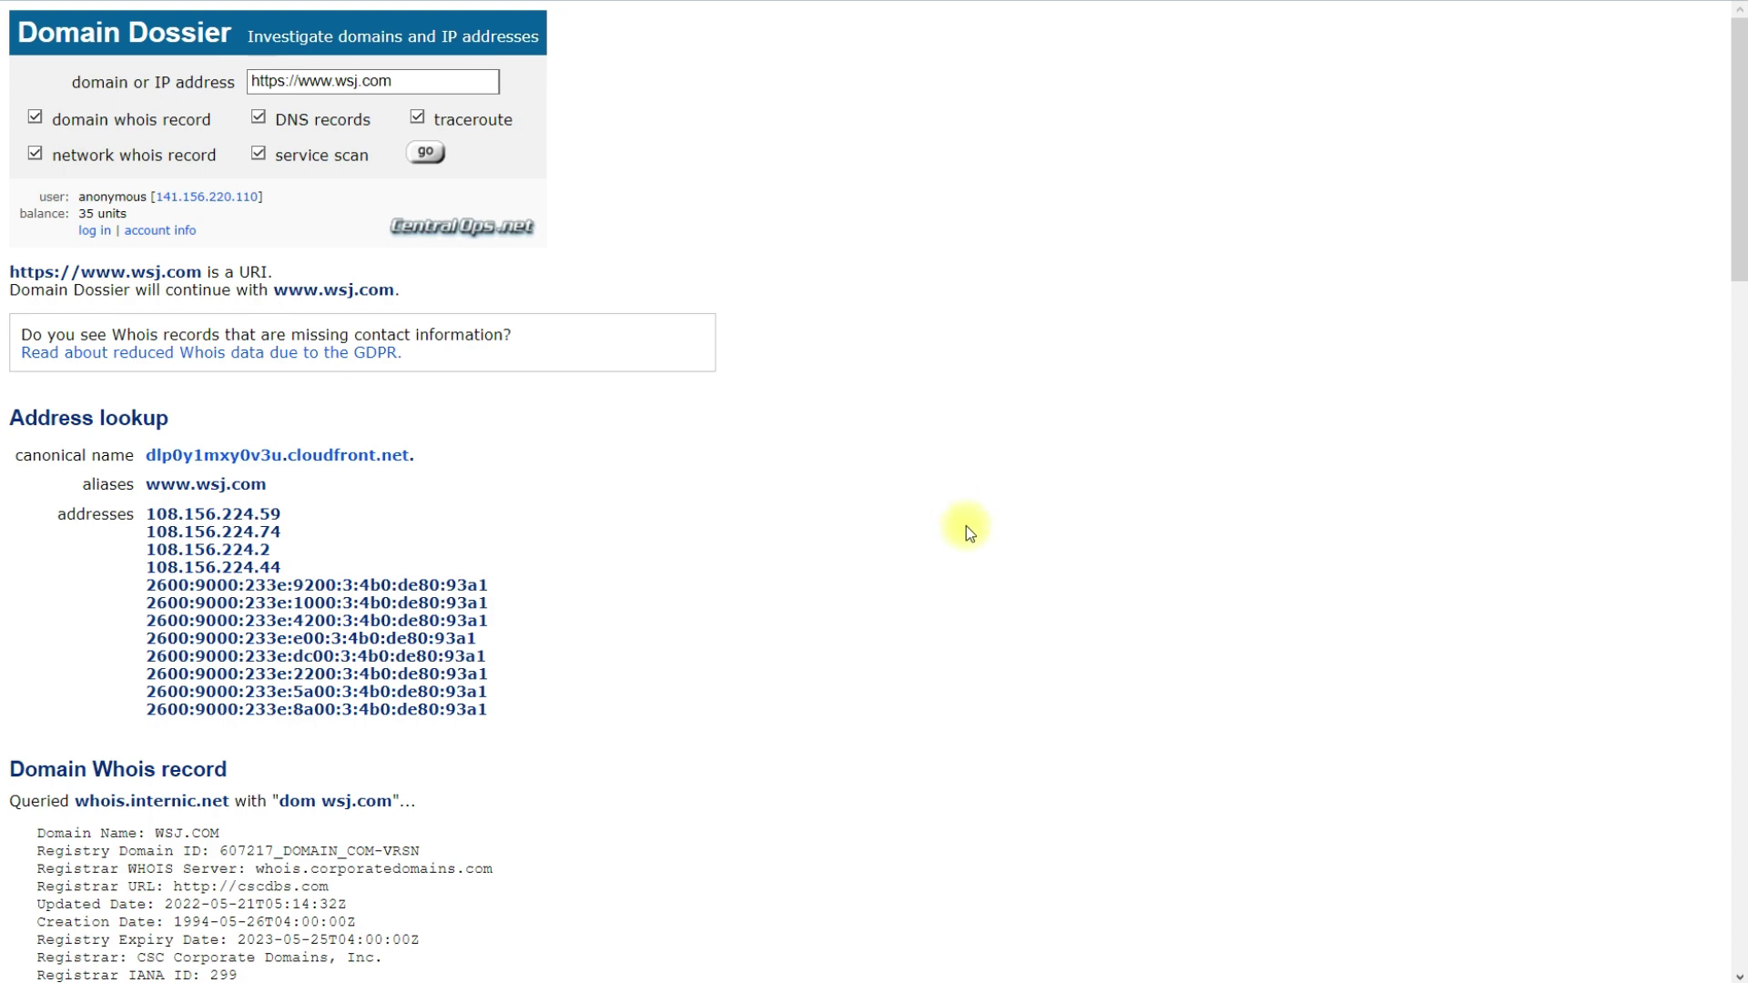
scroll(1005, 576, down, 5)
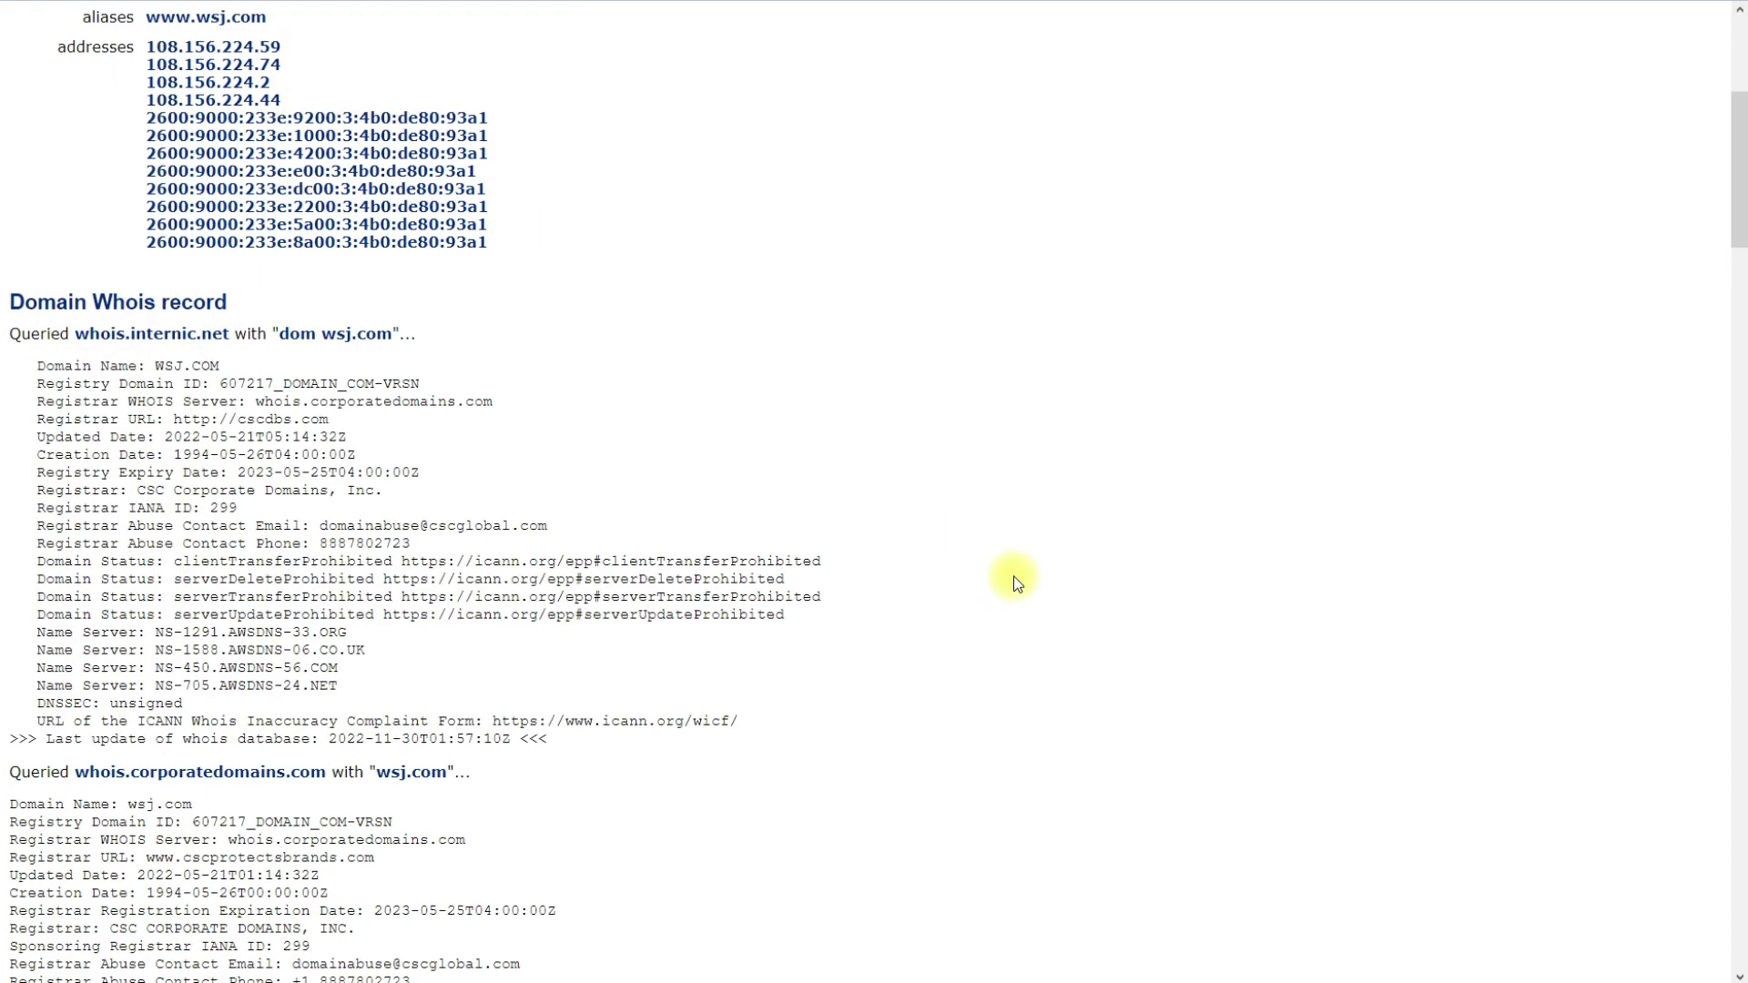
scroll(1017, 582, up, 5)
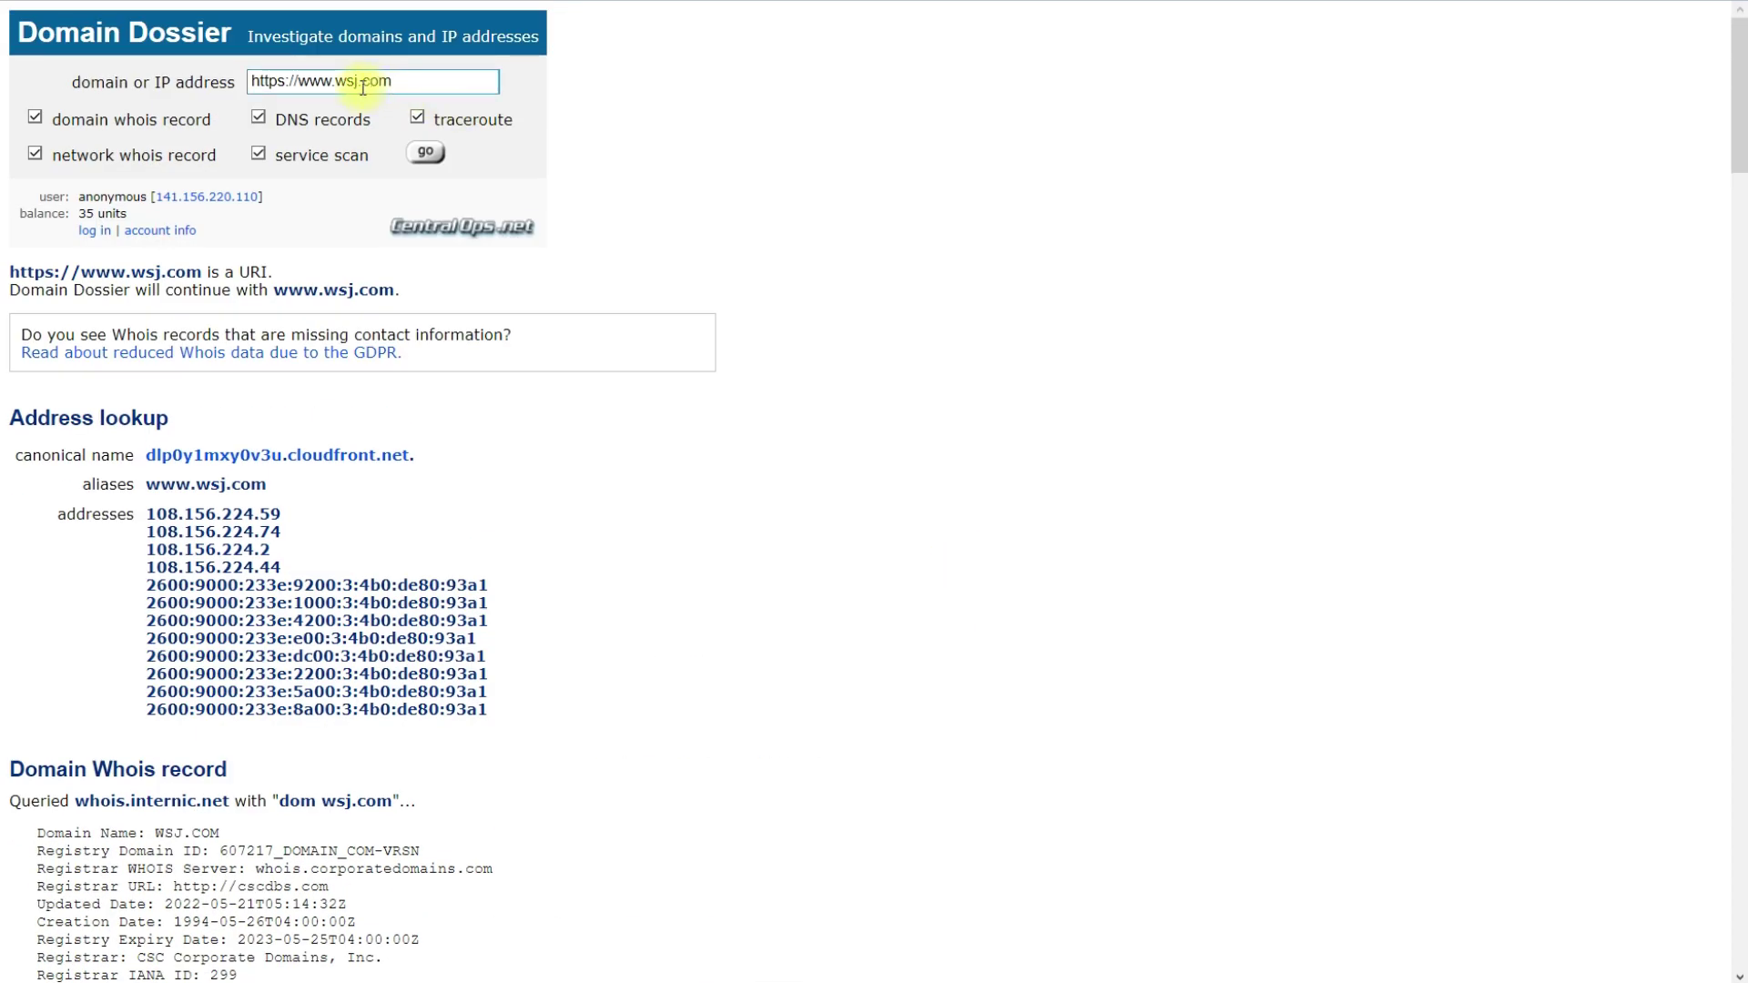
drag(336, 83, 87, 92)
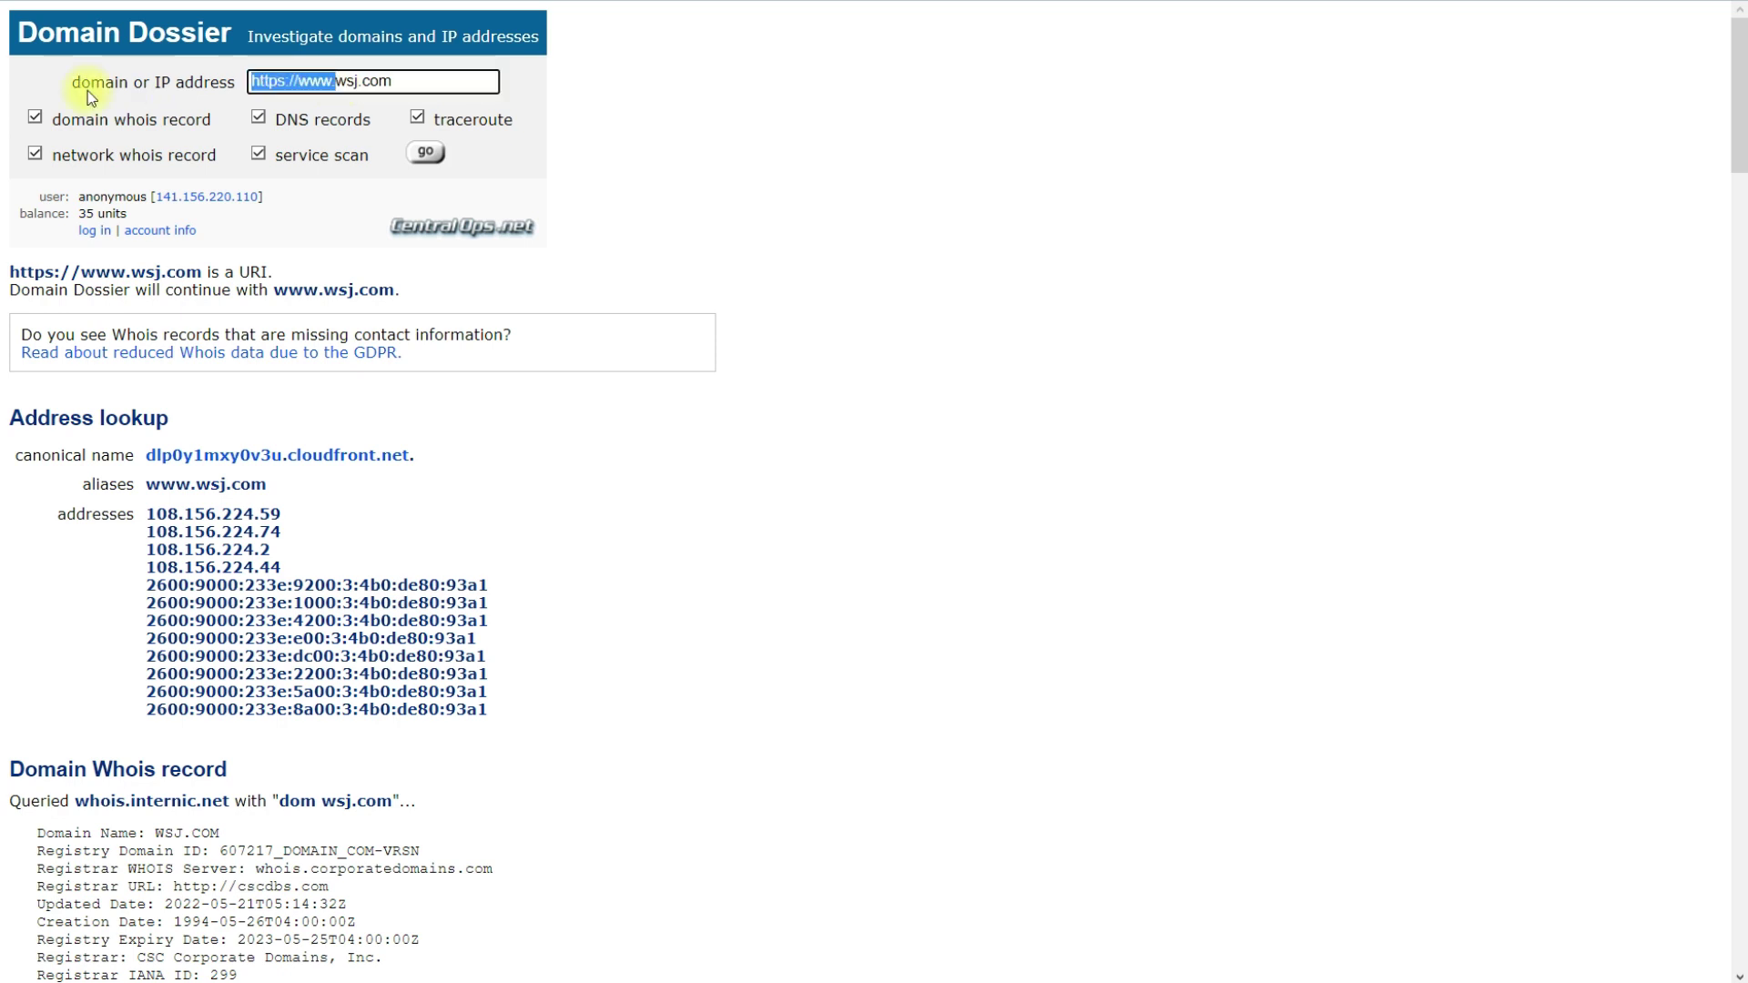
key(BackSpace)
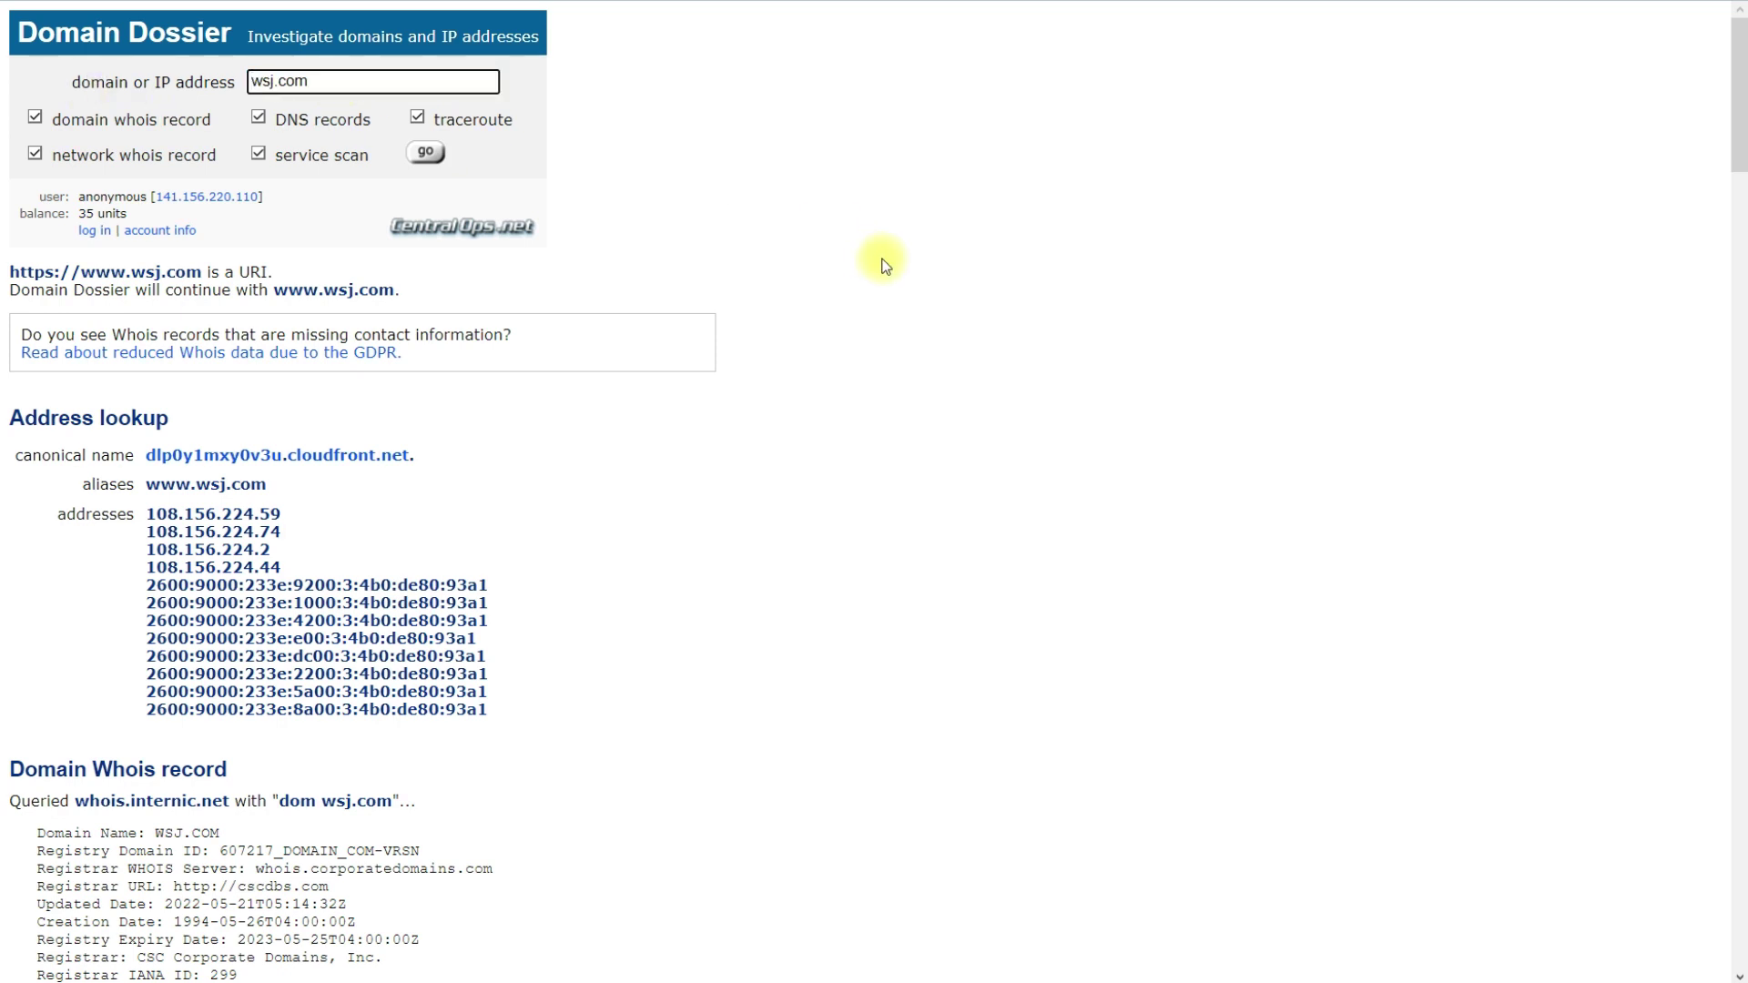
key(Return)
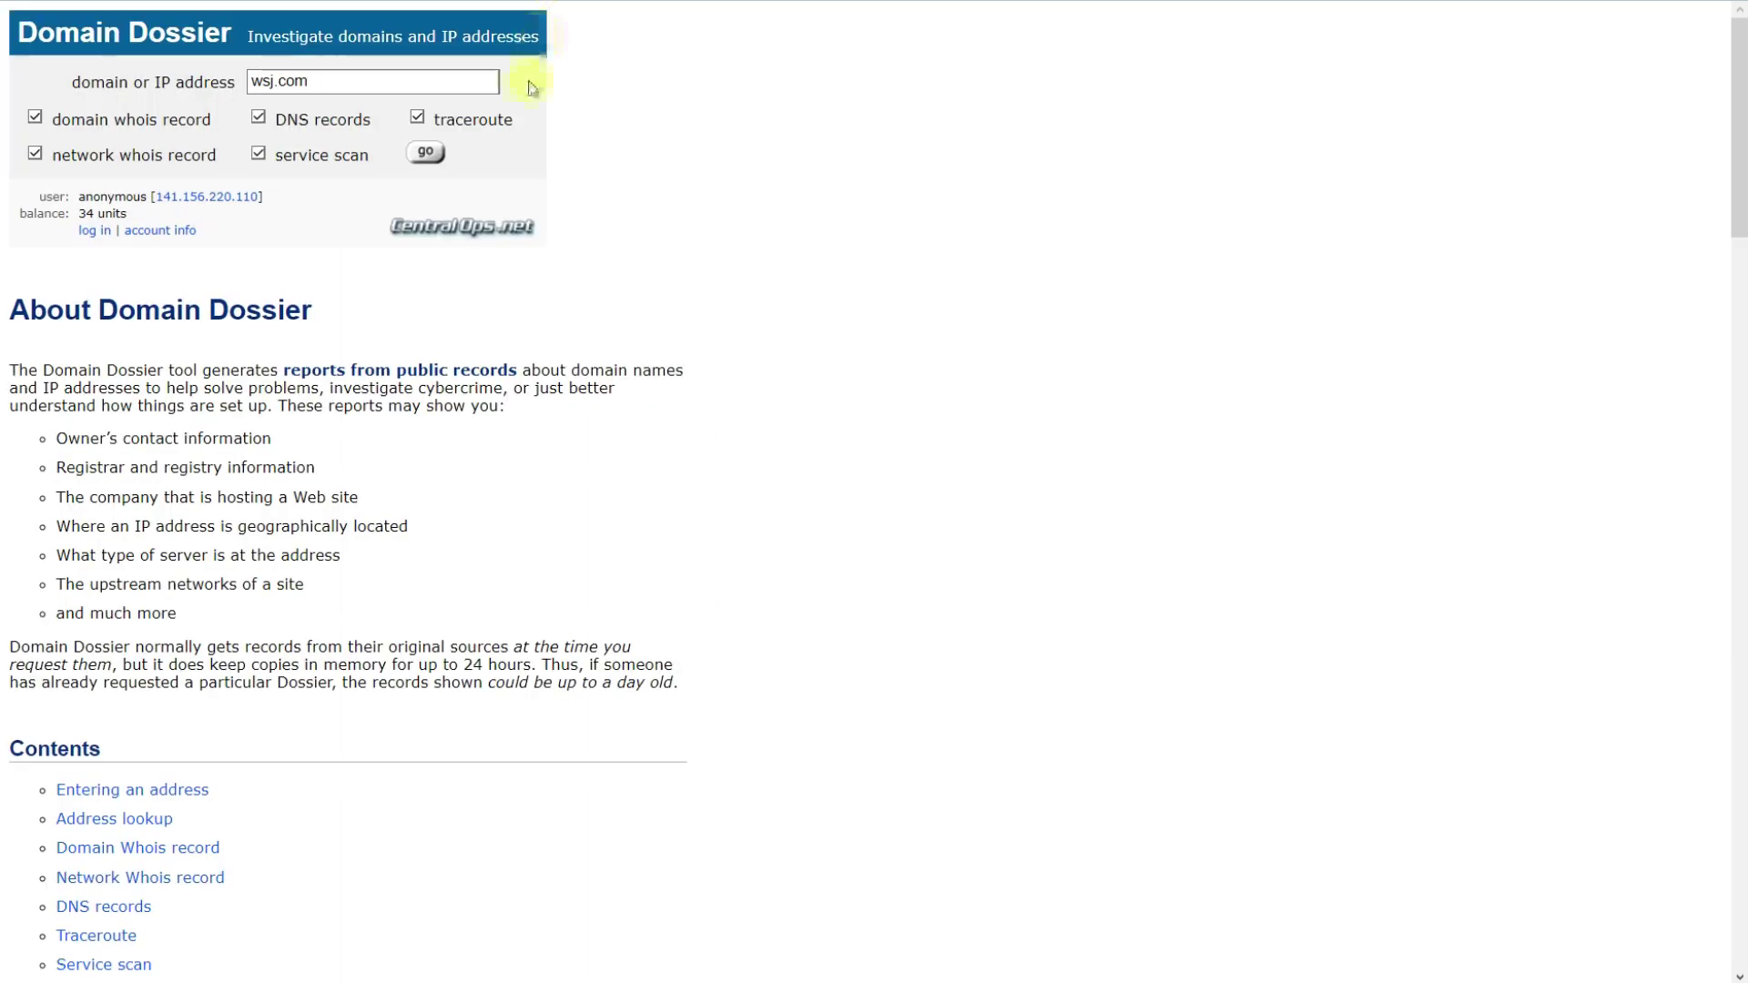
click(382, 86)
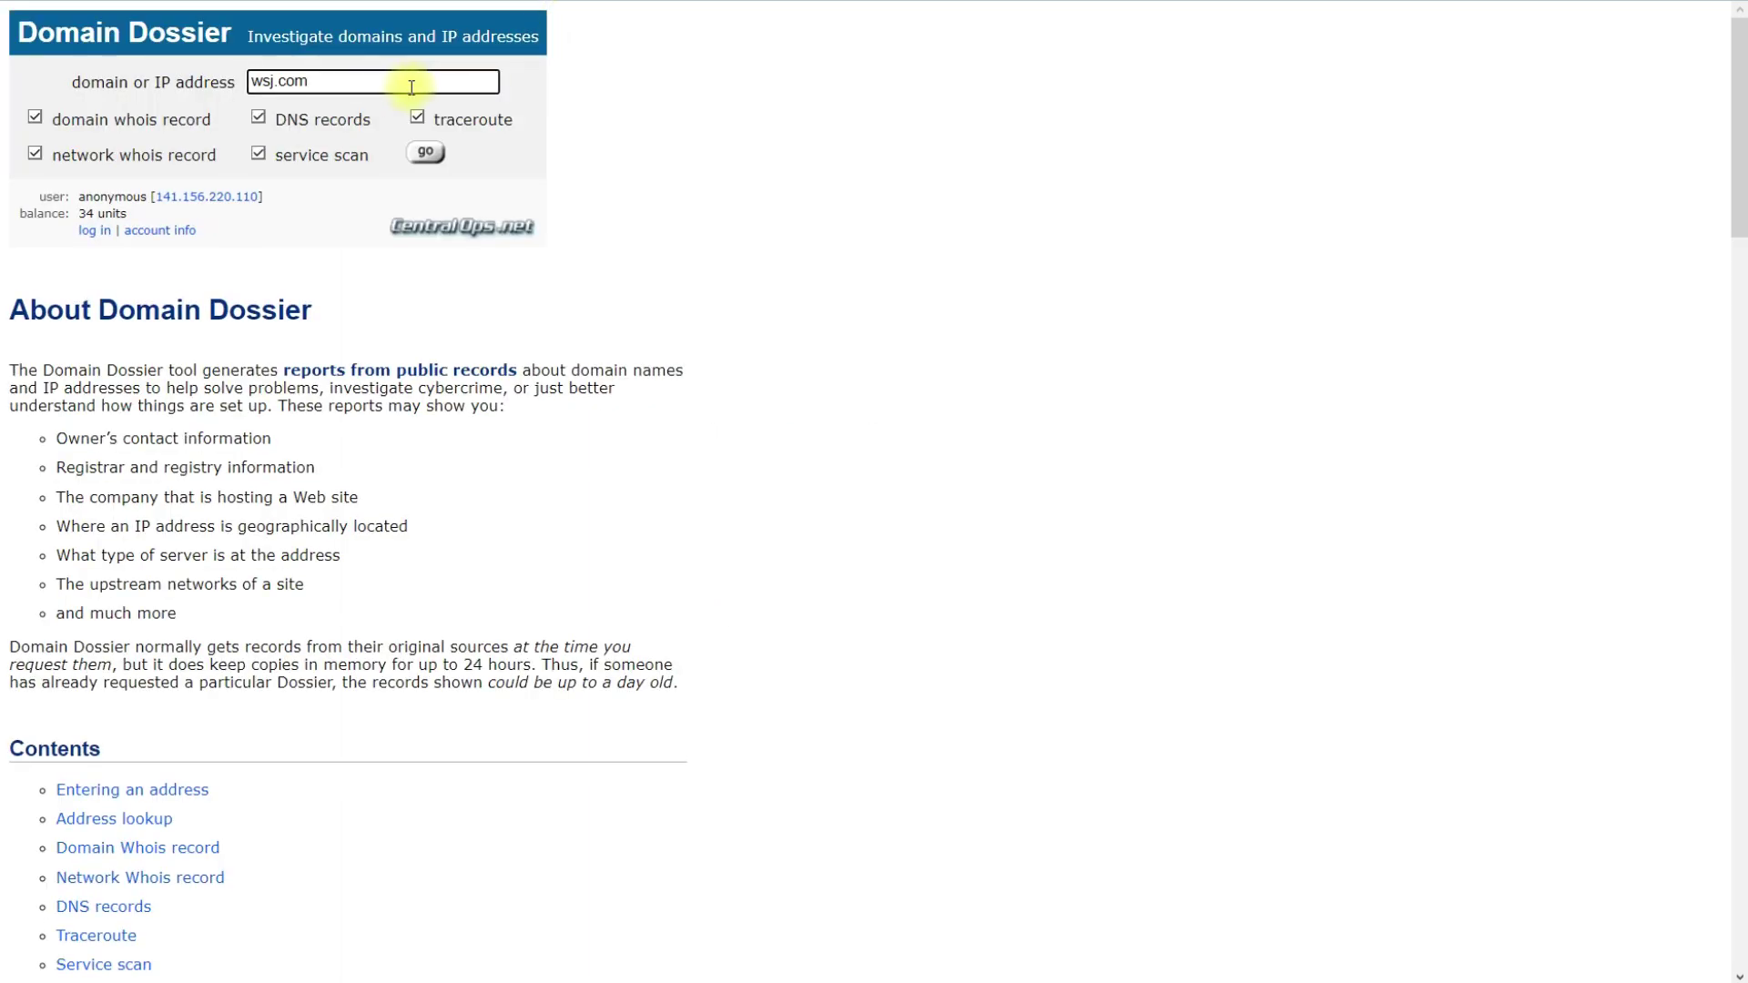
key(ctrl+a)
text(www)
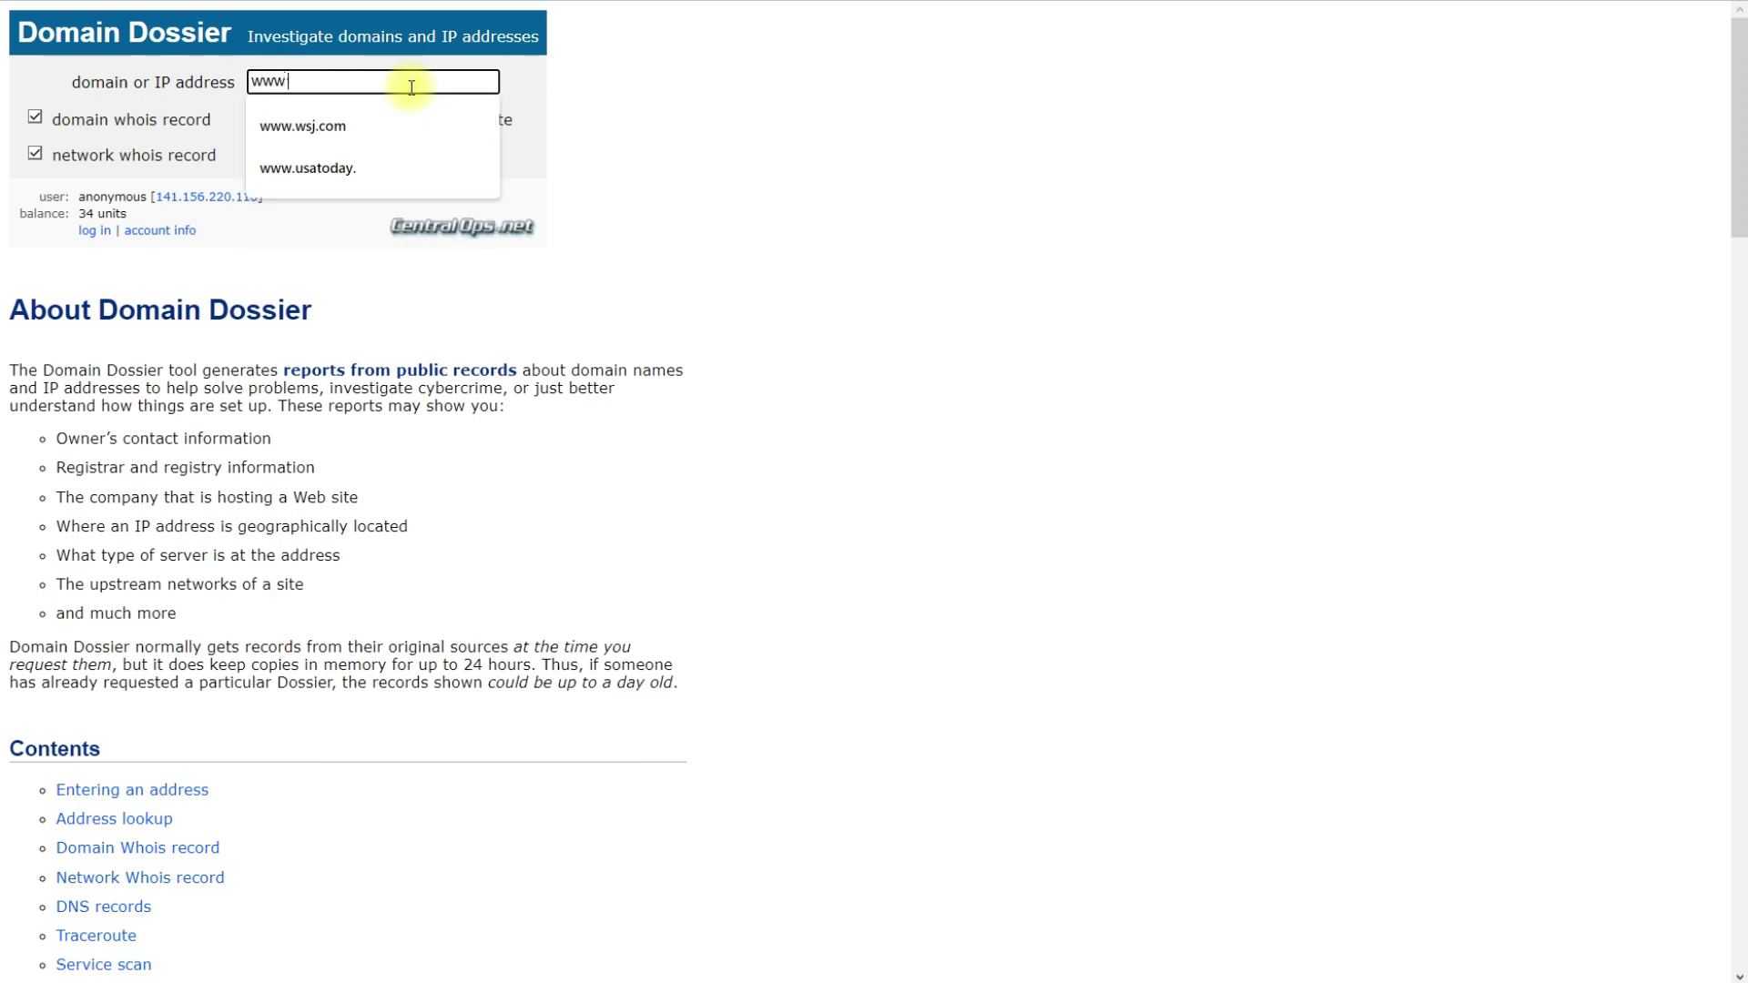
text(.)
click(414, 126)
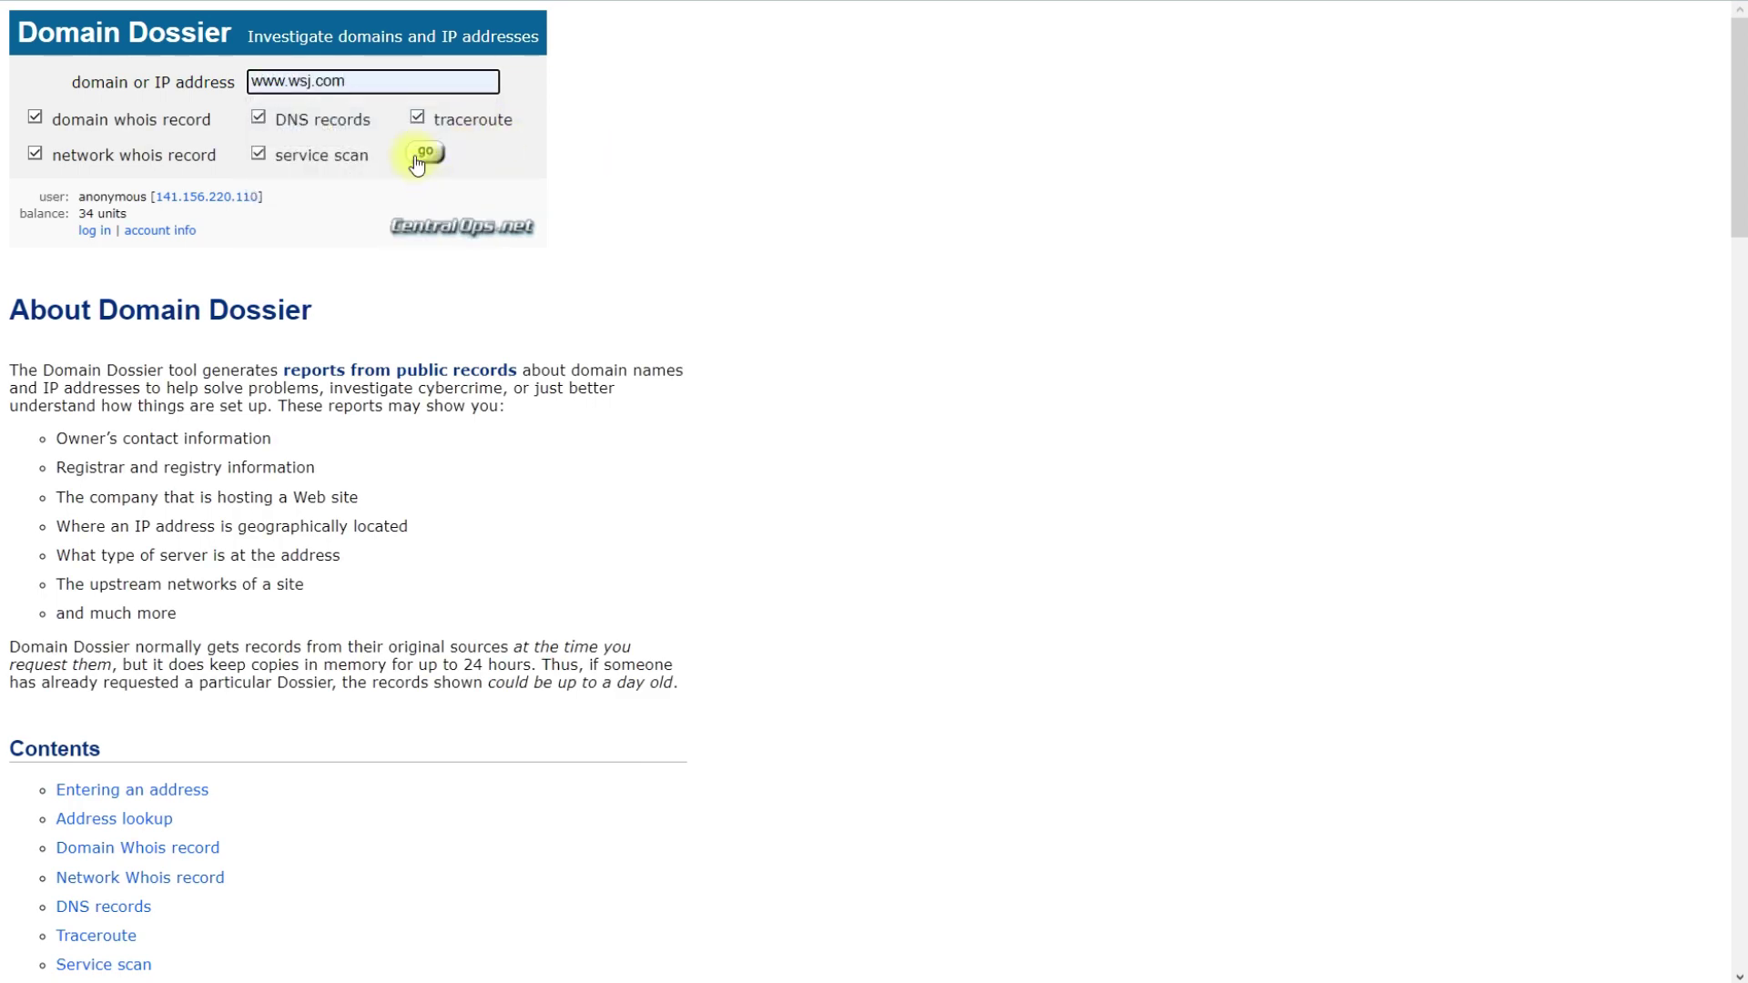
click(425, 153)
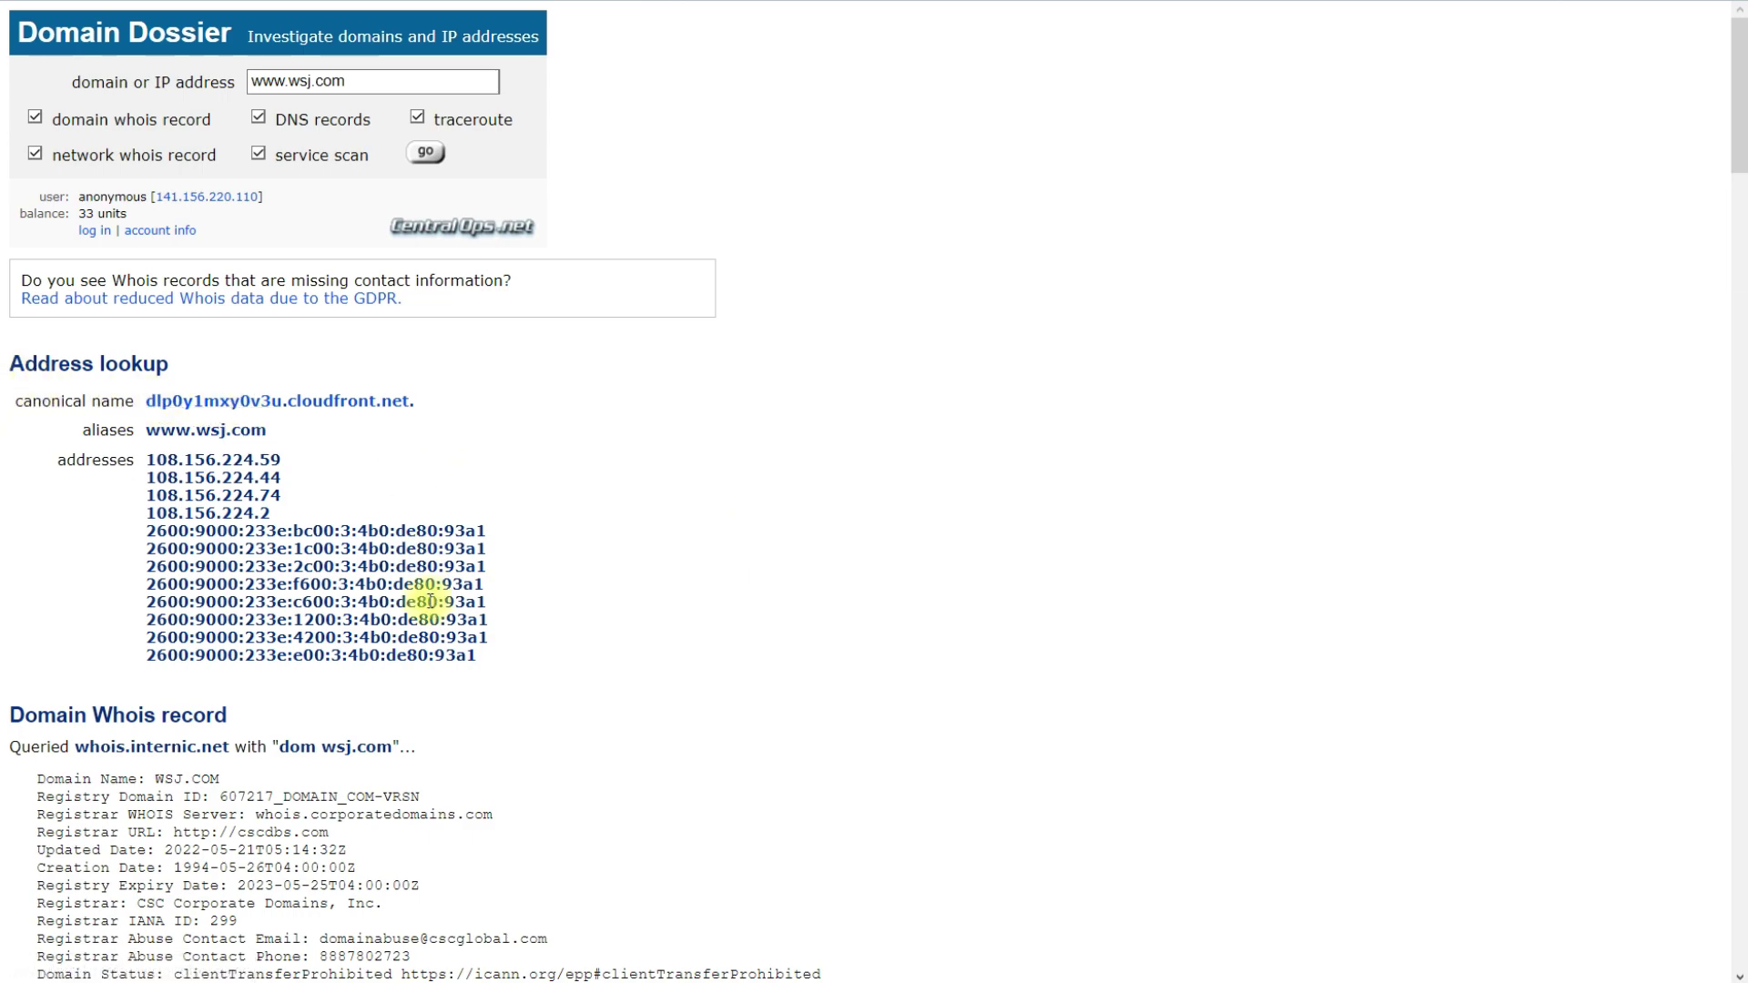
scroll(428, 603, down, 5)
scroll(412, 597, up, 5)
click(404, 80)
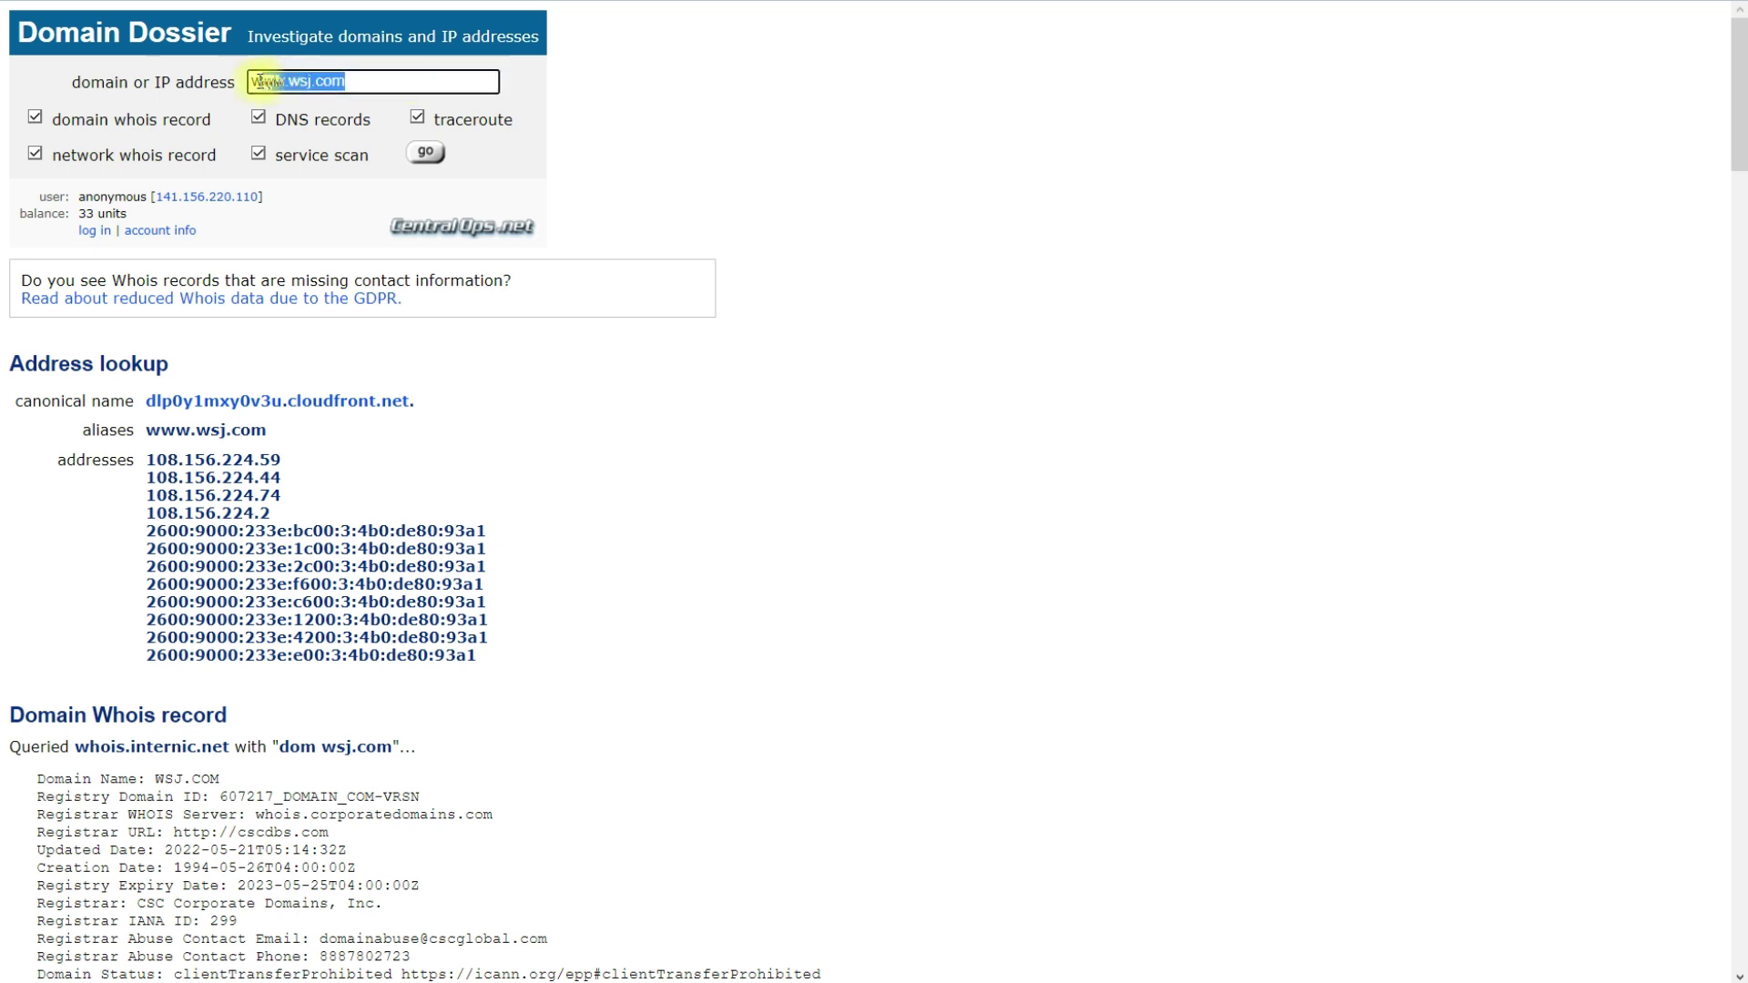
key(Home)
key(ctrl+shift+Right)
key(Left)
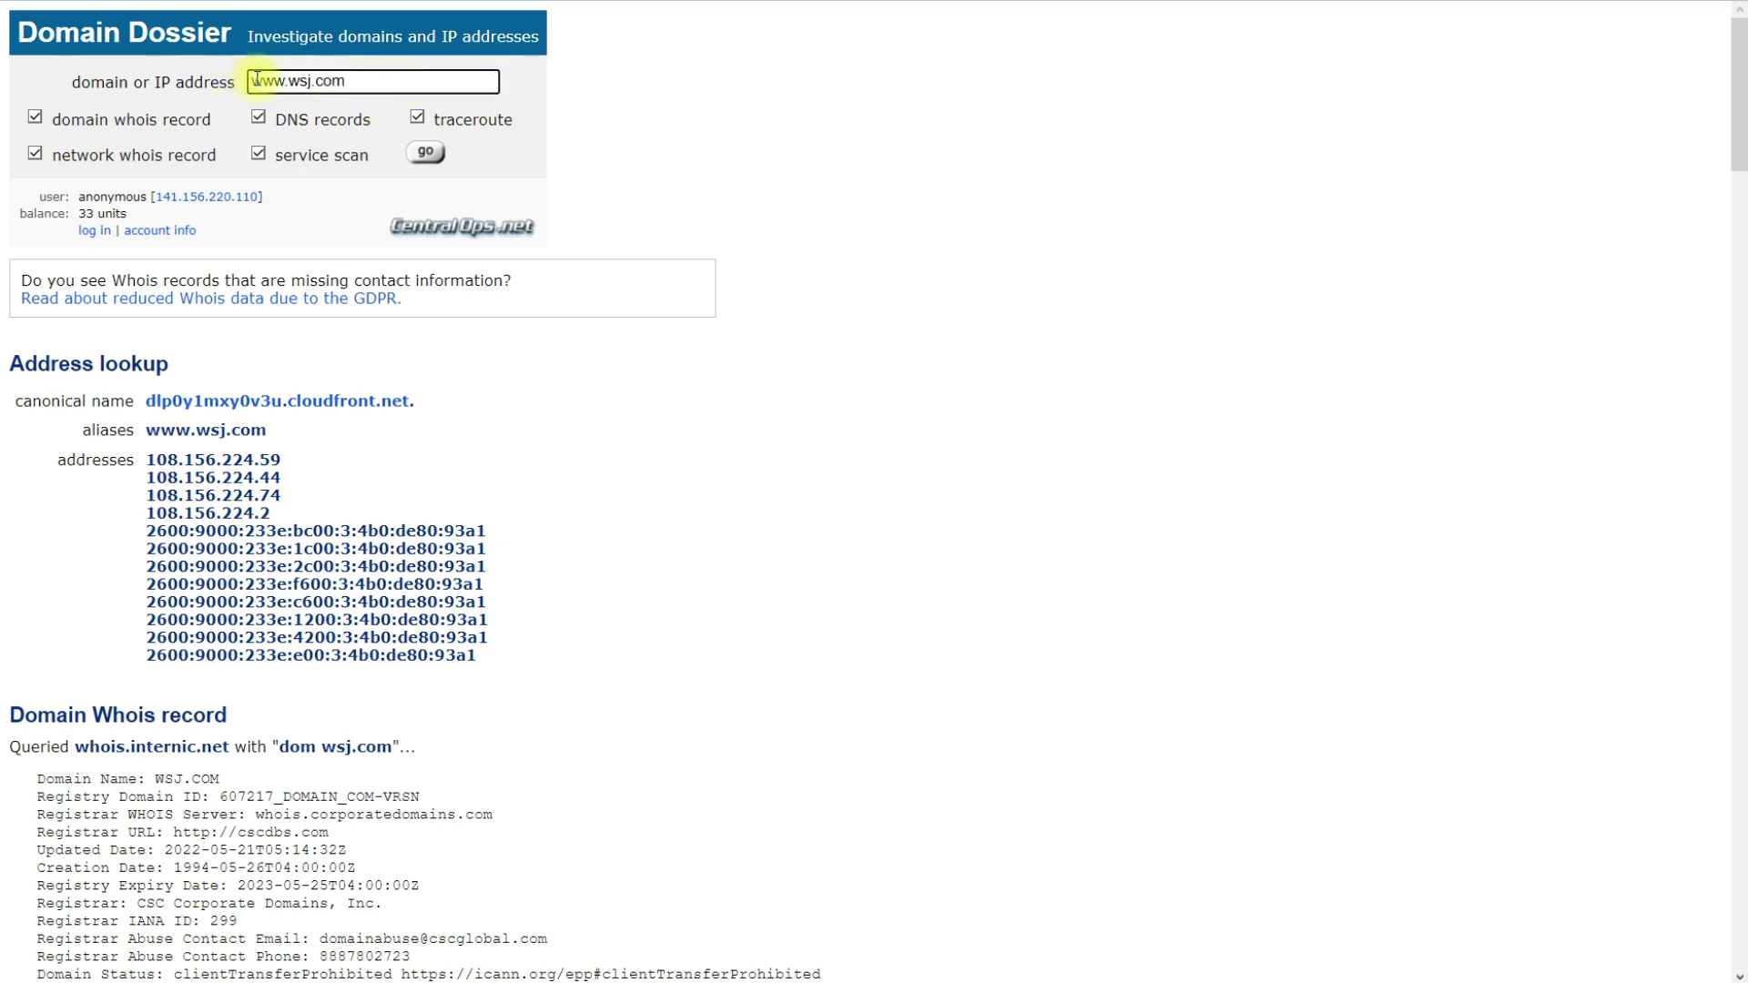
text(htts)
key(BackSpace)
text(ps://)
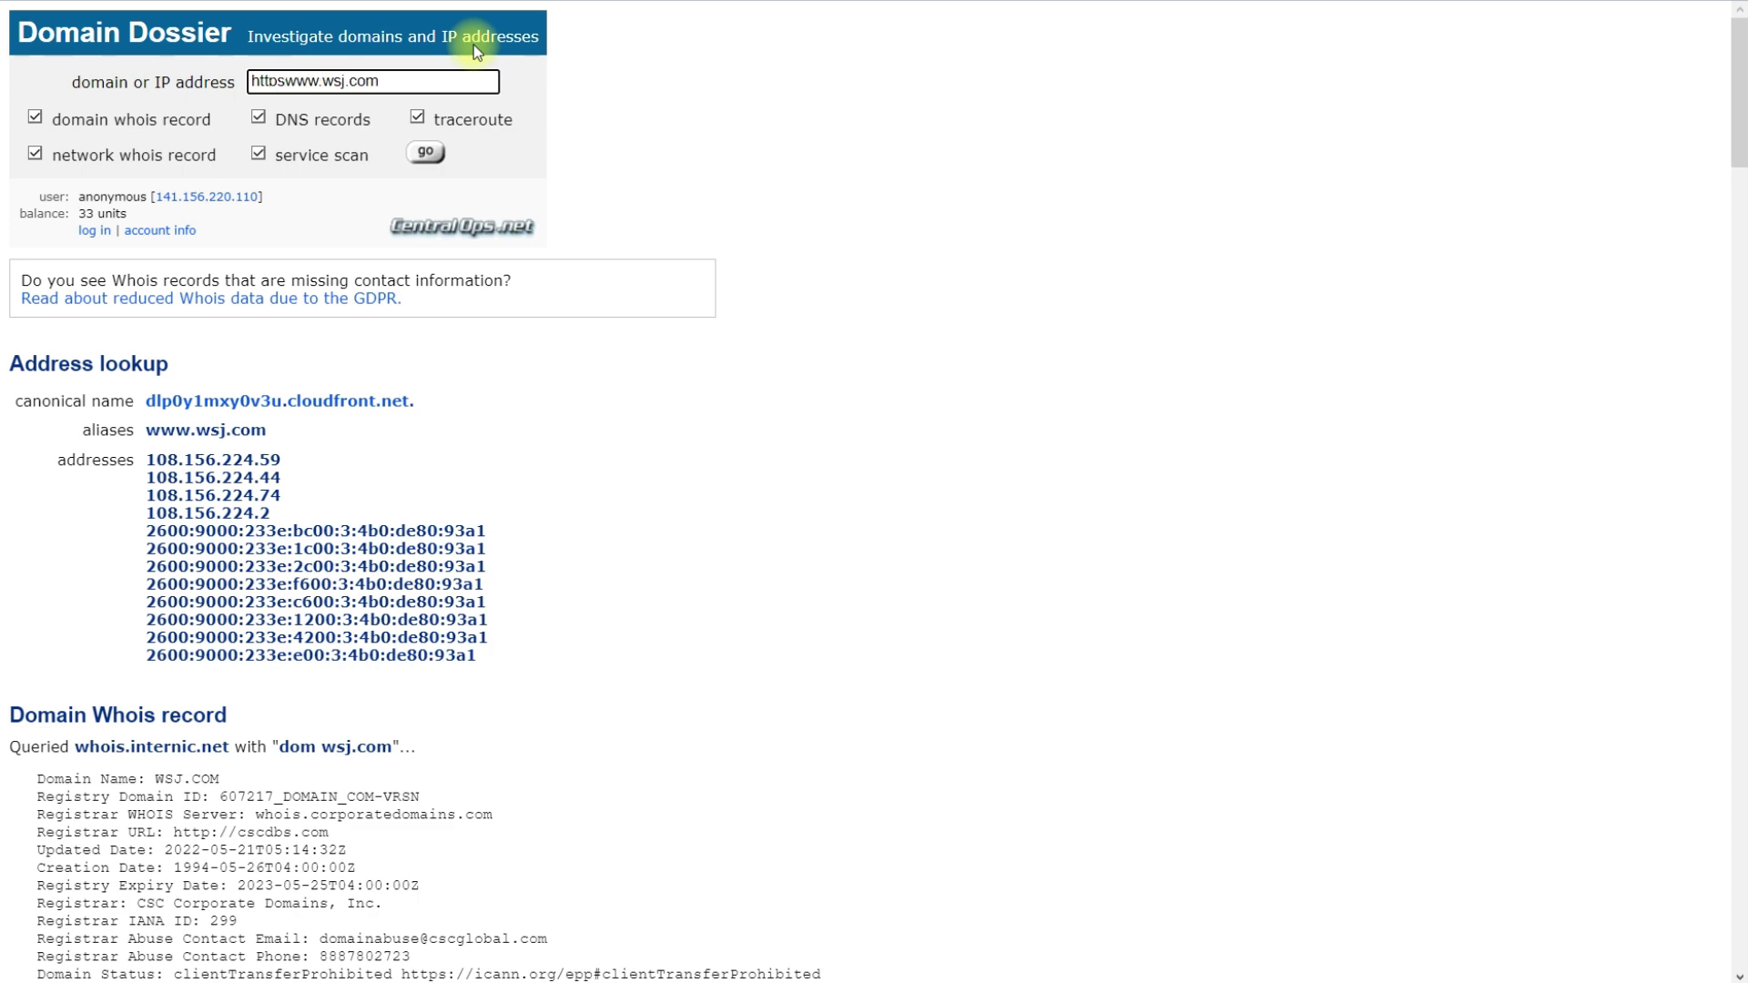
key(Return)
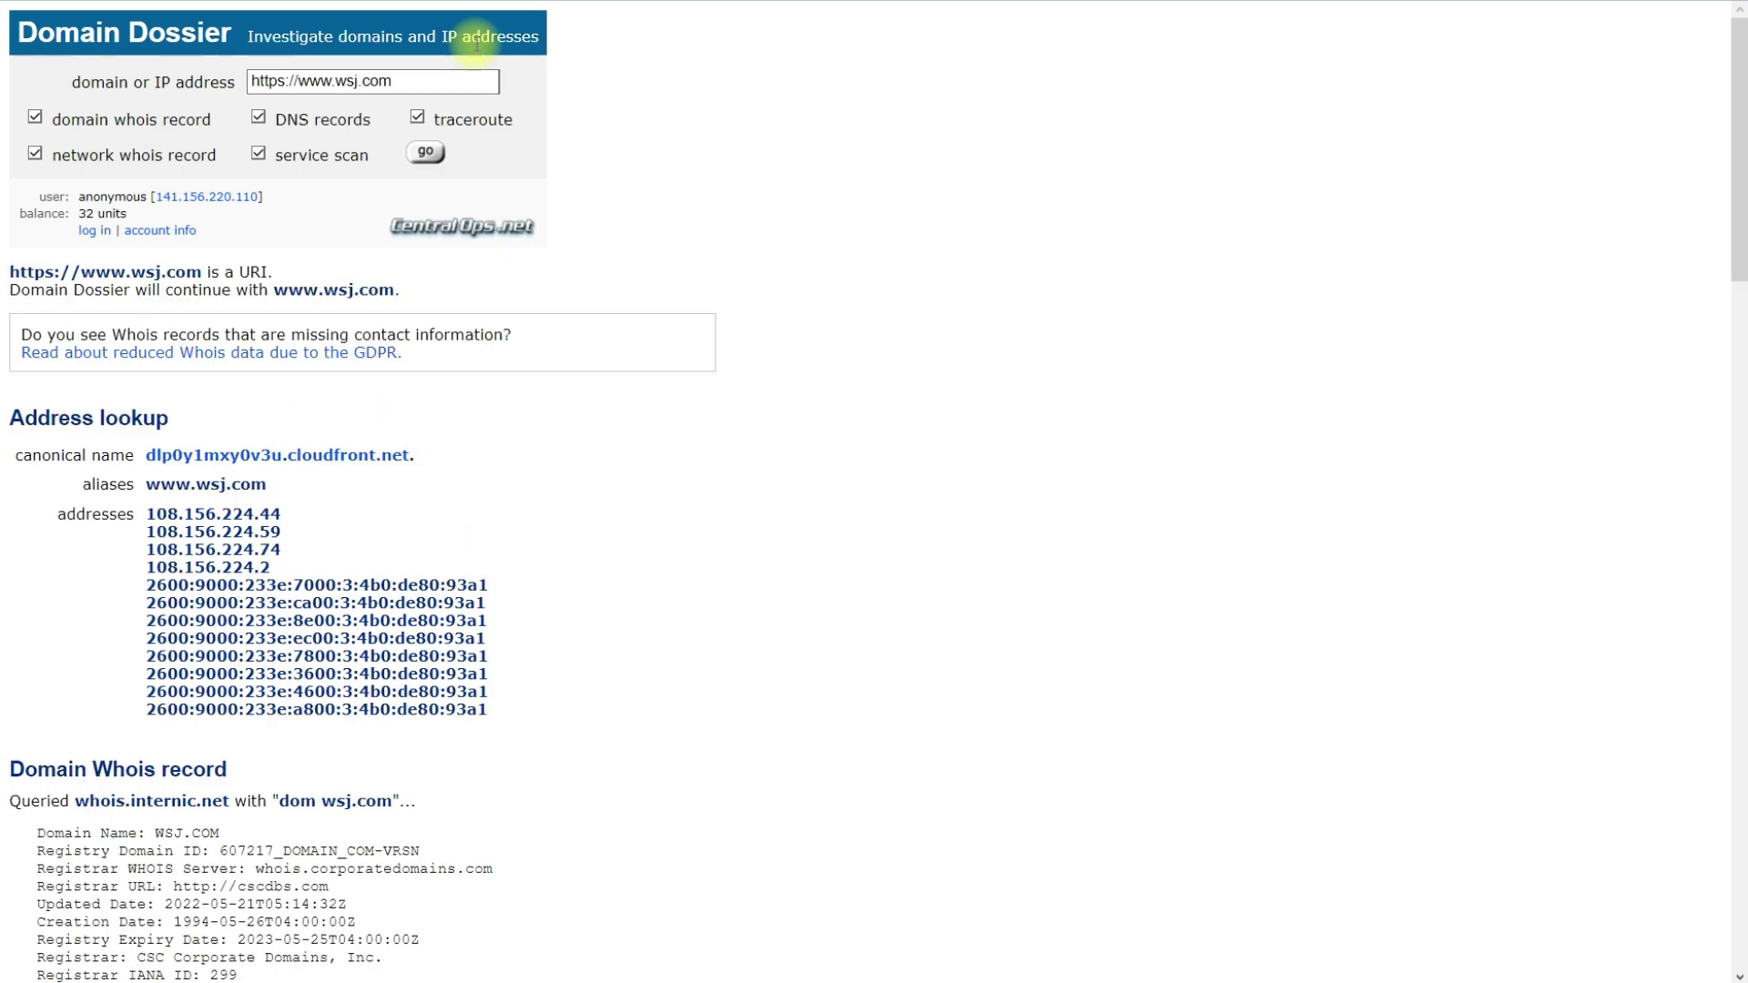
scroll(997, 323, down, 9)
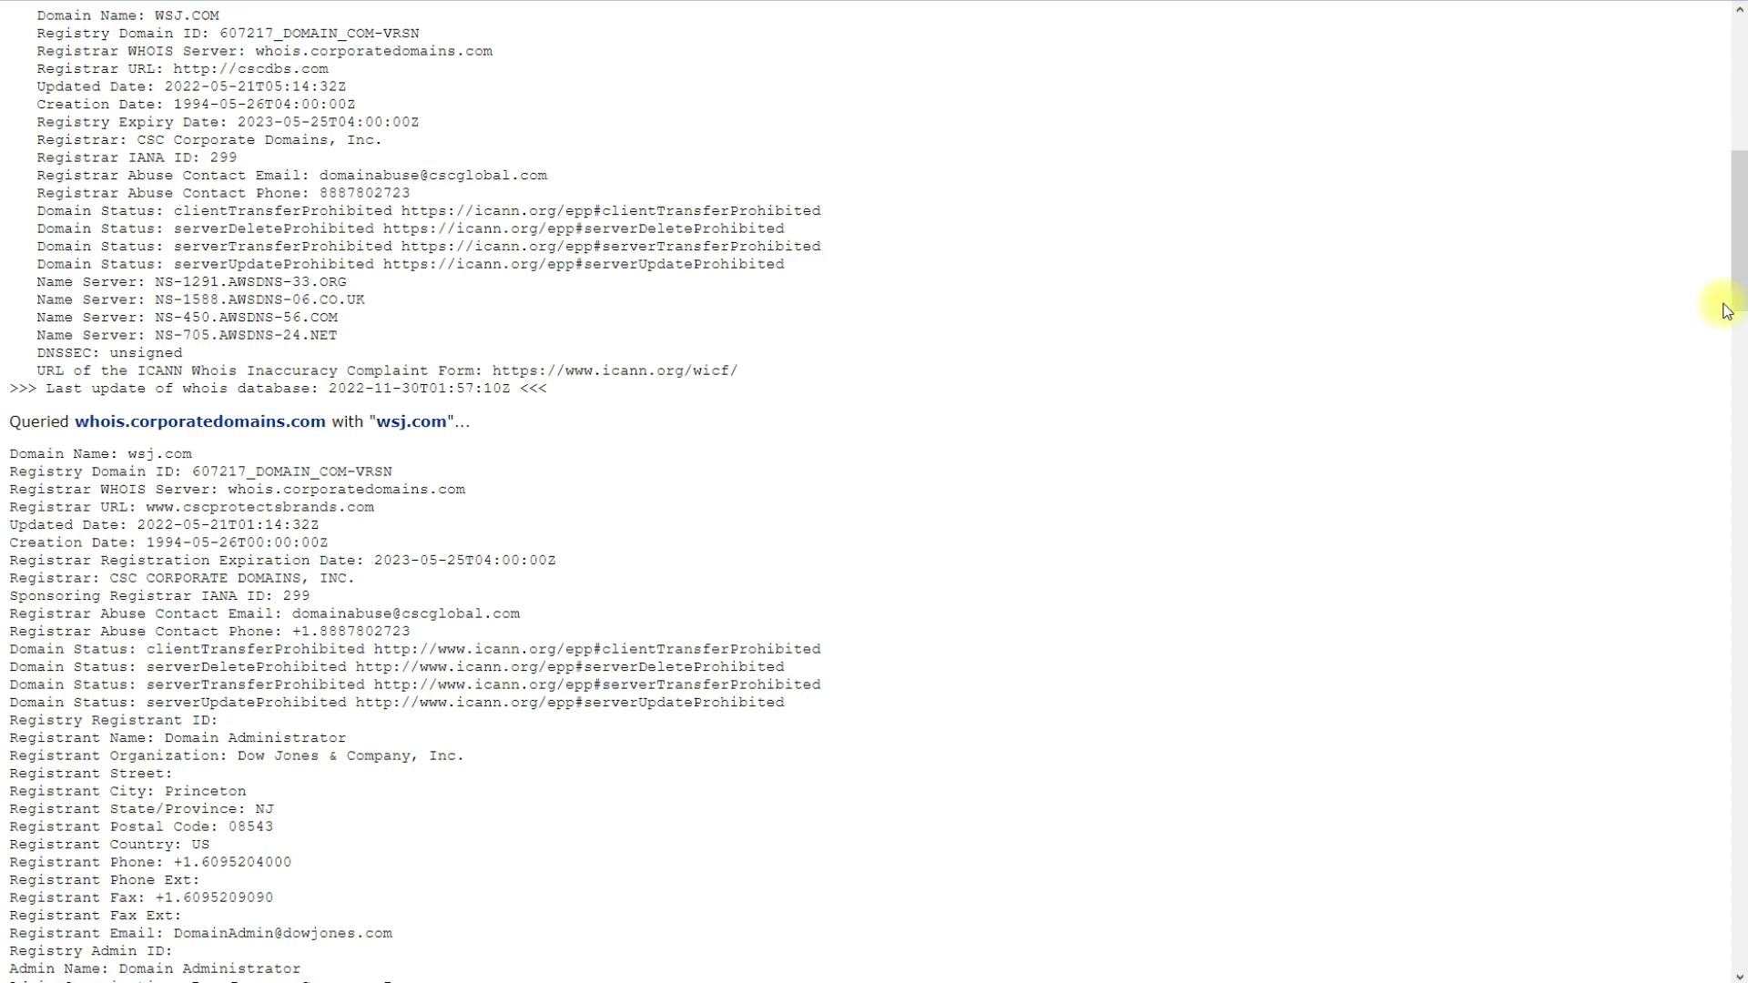
drag(1739, 273, 1741, 583)
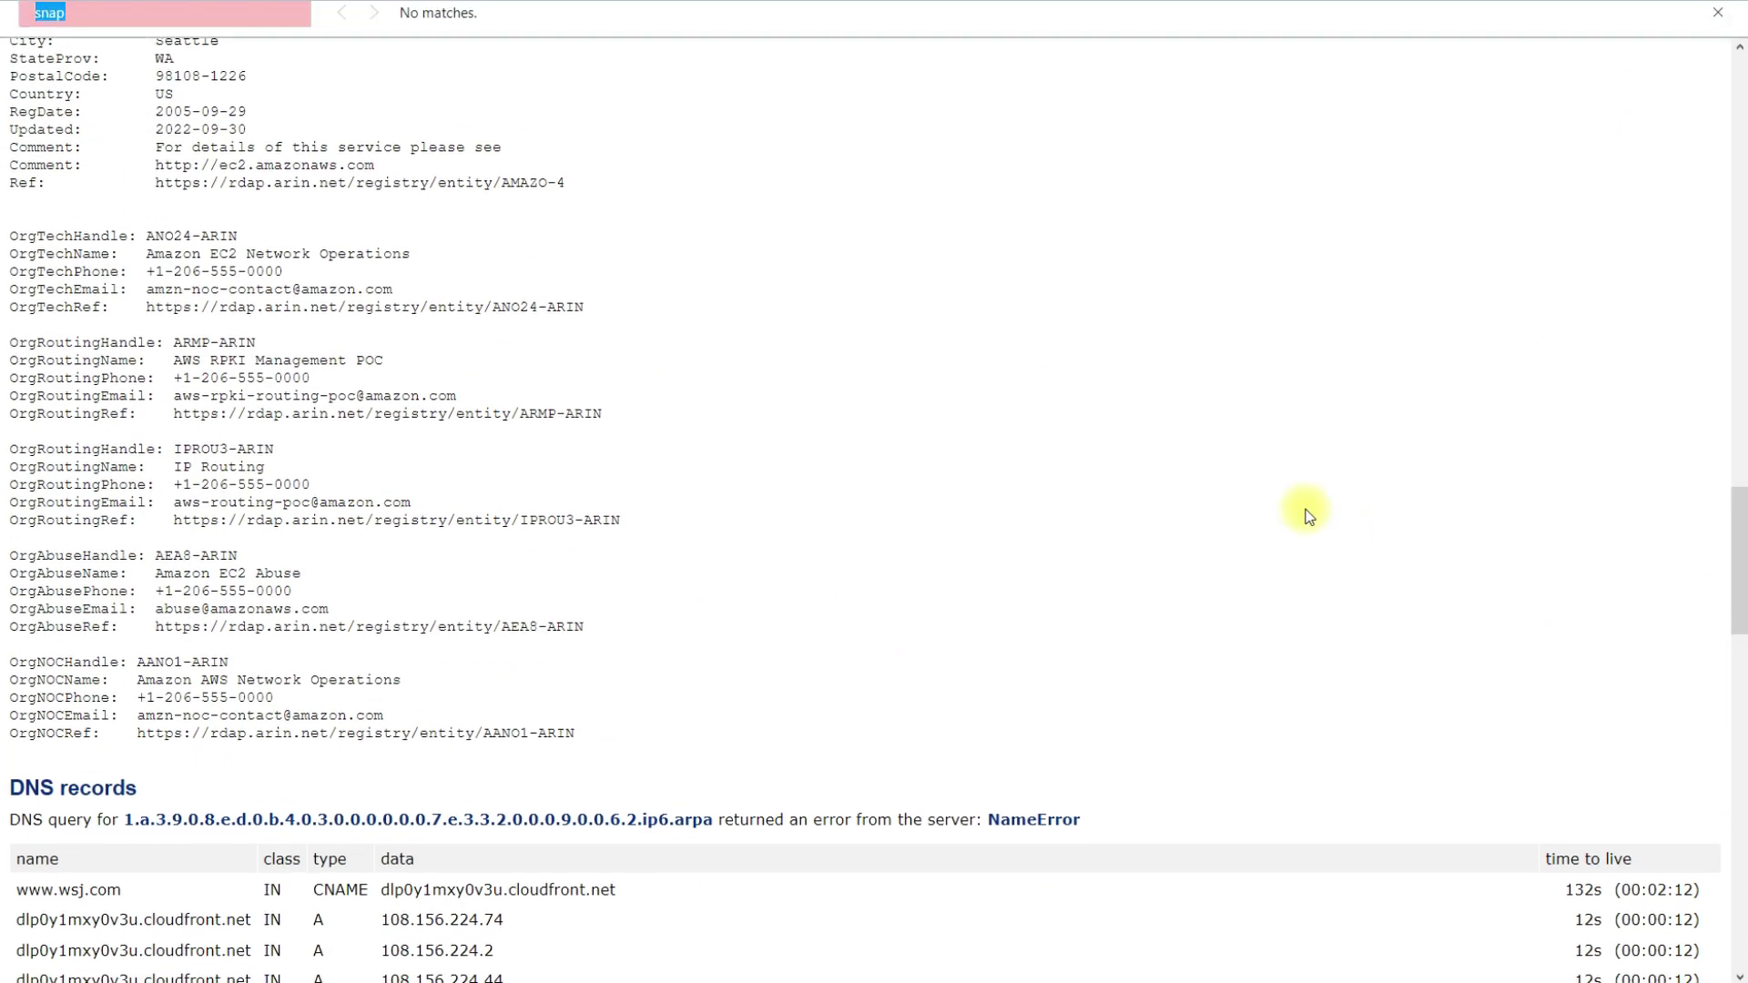
Step: Search the lookup results page for 'wall street'
key(ctrl+f)
text(wal)
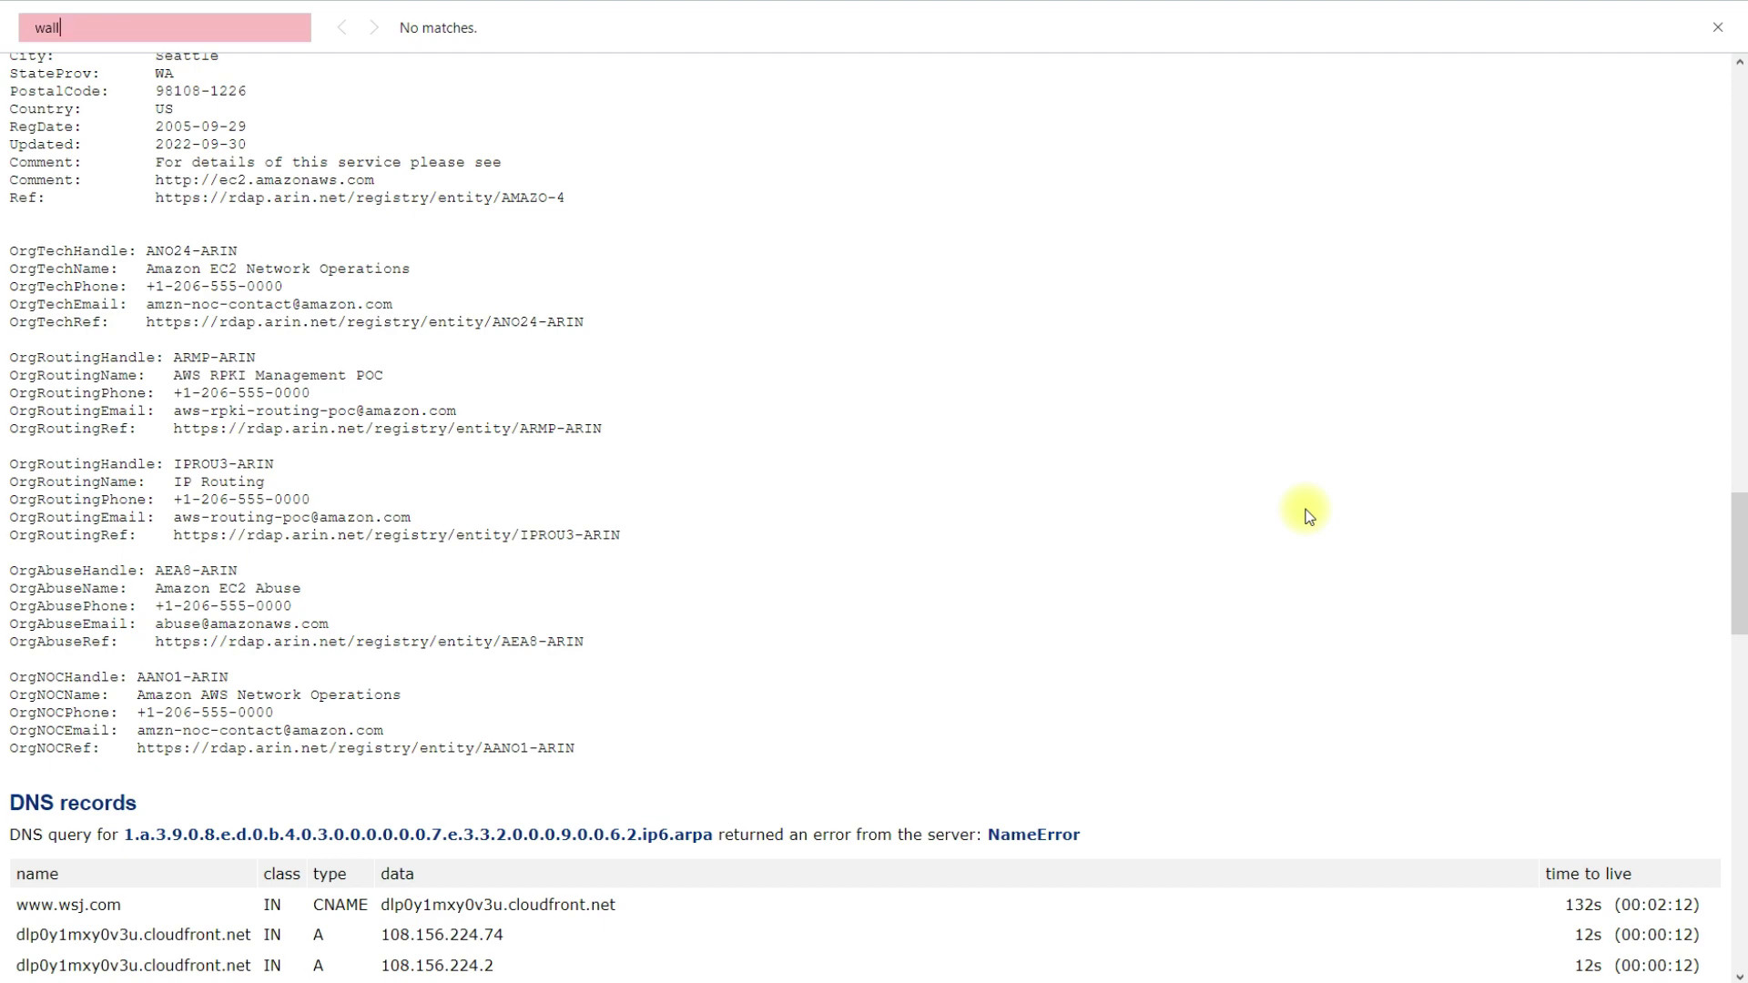
text(l)
key(BackSpace)
key(BackSpace)
key(BackSpace)
key(BackSpace)
text(street)
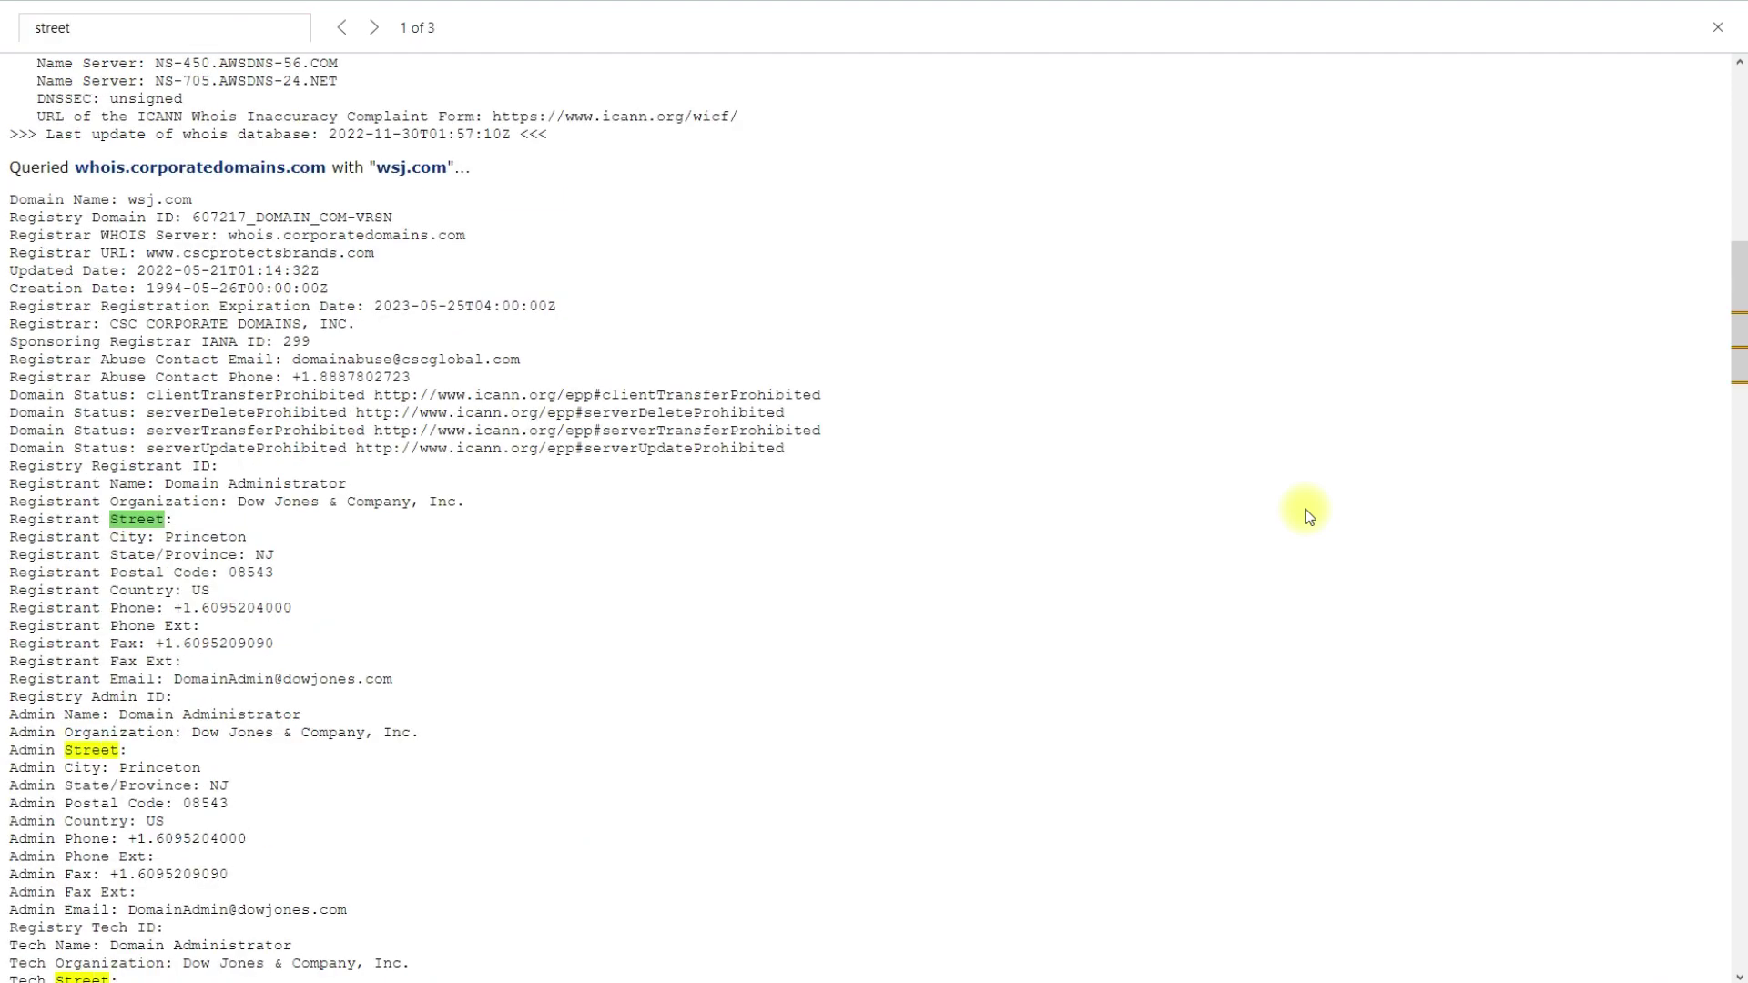
key(ctrl+a)
text(wall stree)
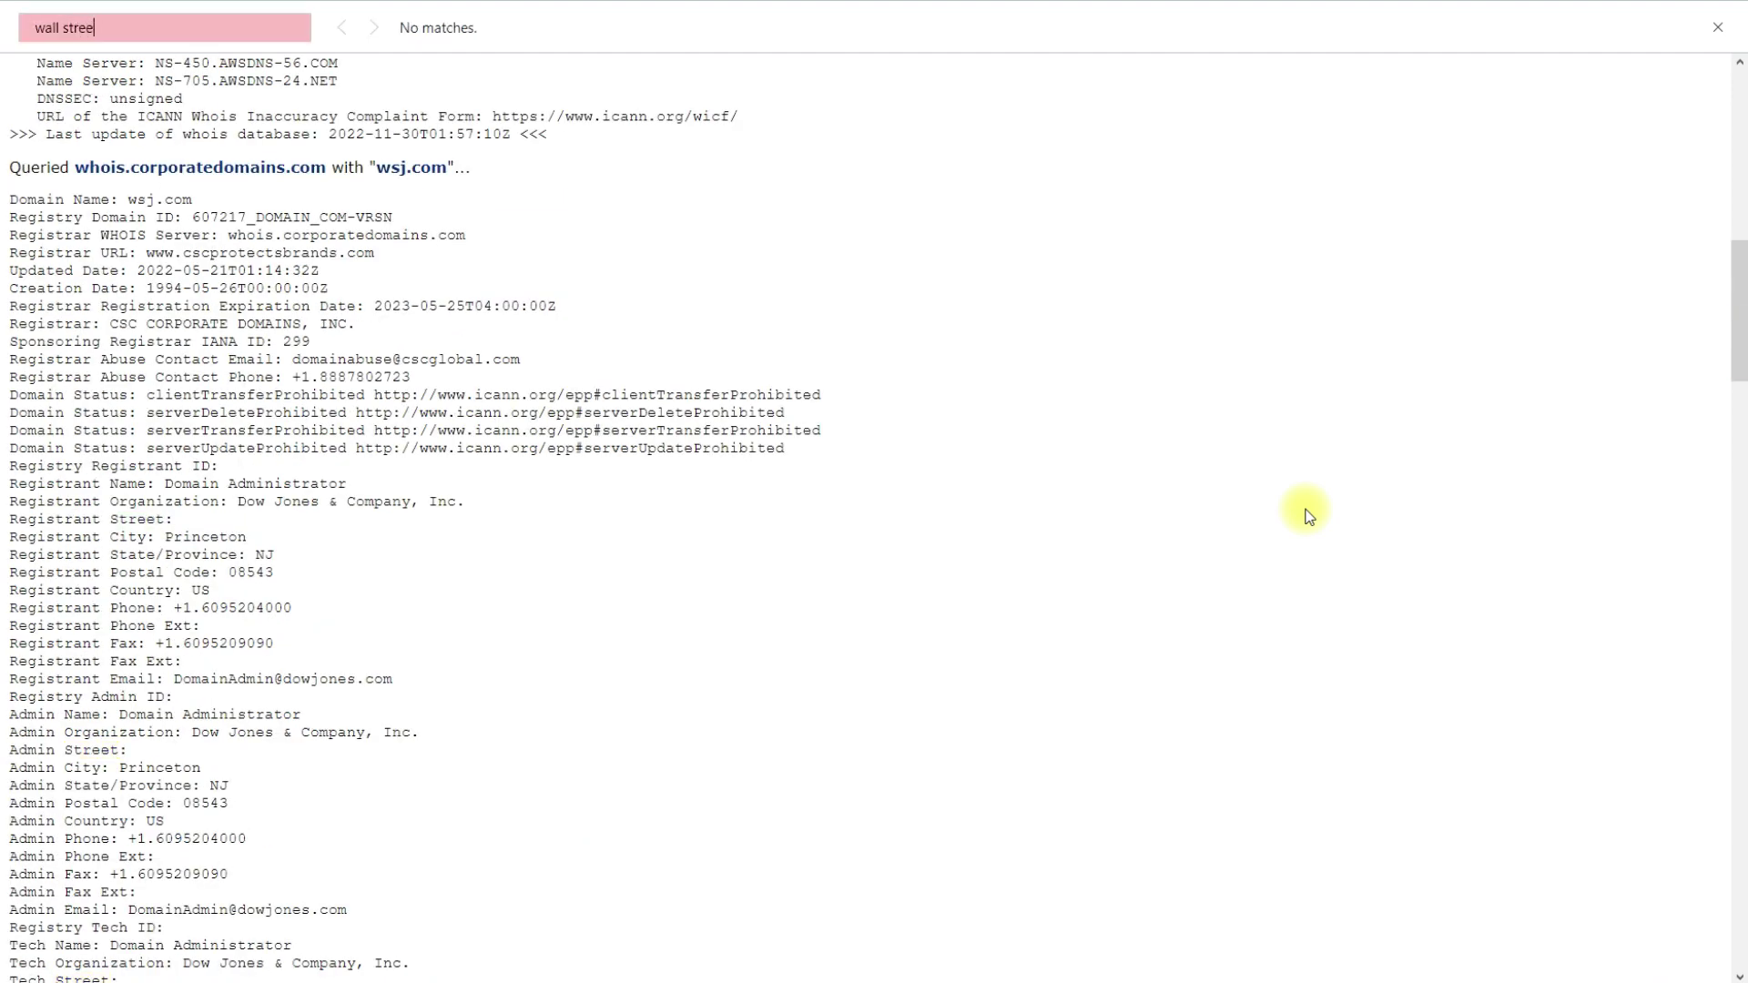
text(t)
Step: Rerun the Domain Dossier lookup on plain wsj.com
drag(1738, 310, 1738, 136)
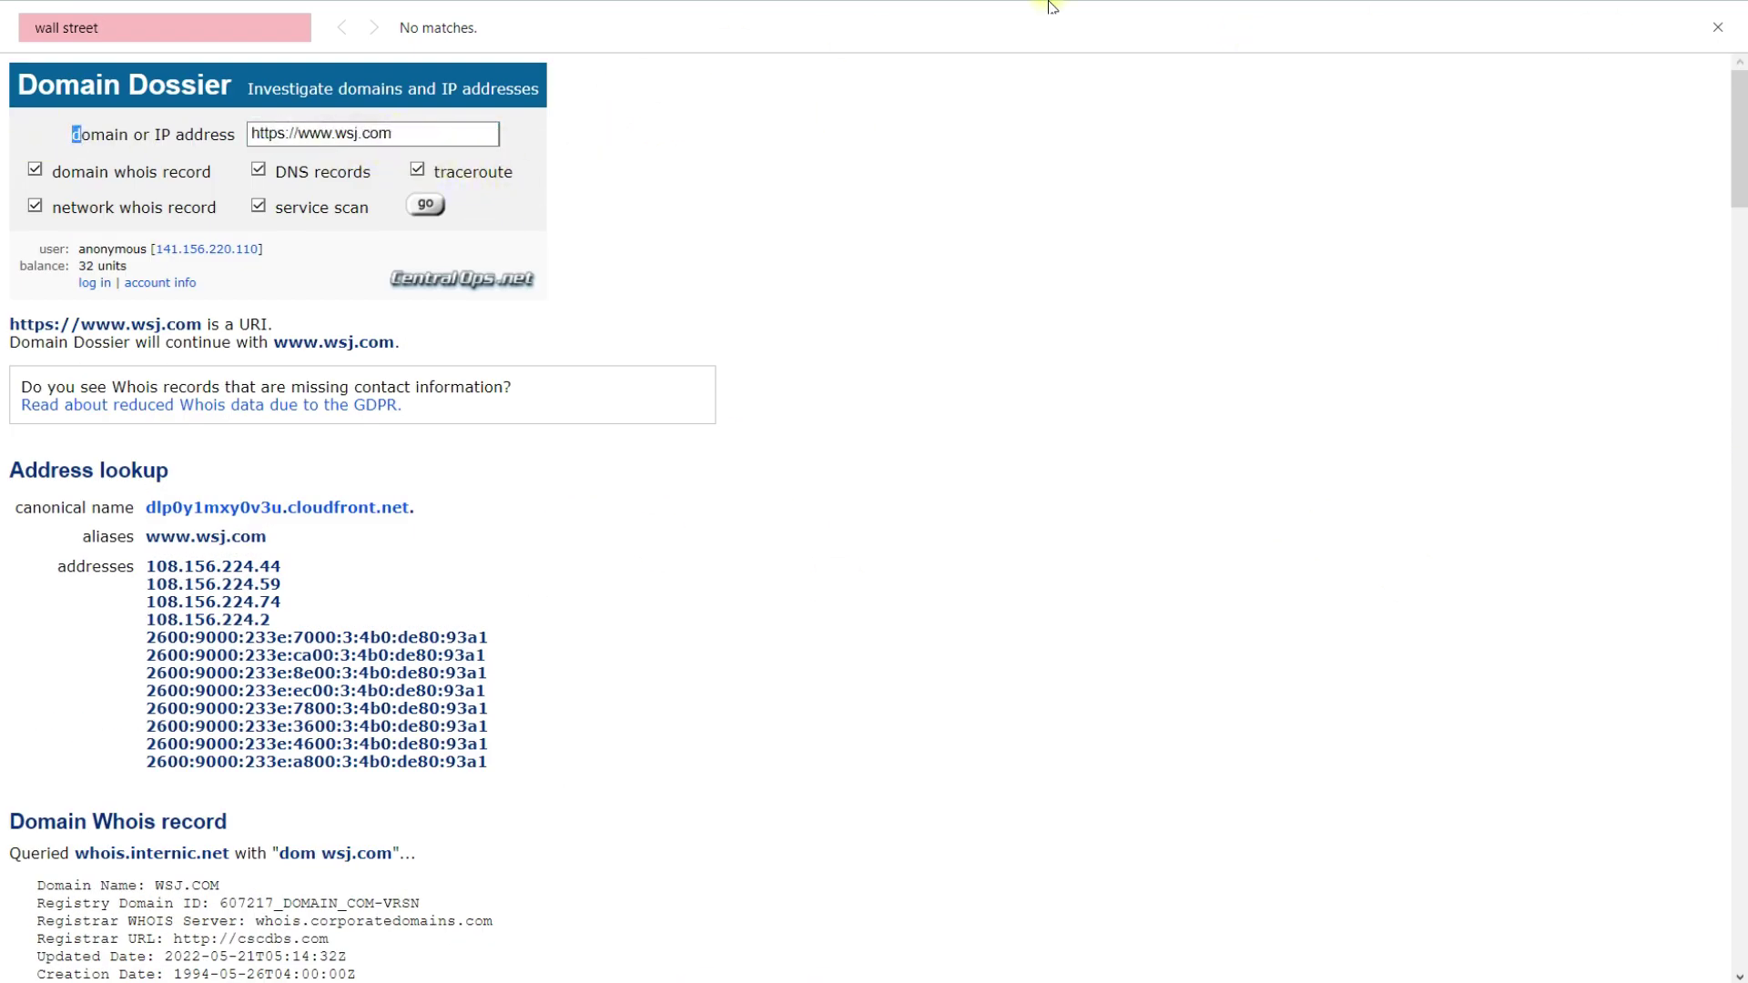
triple_click(418, 134)
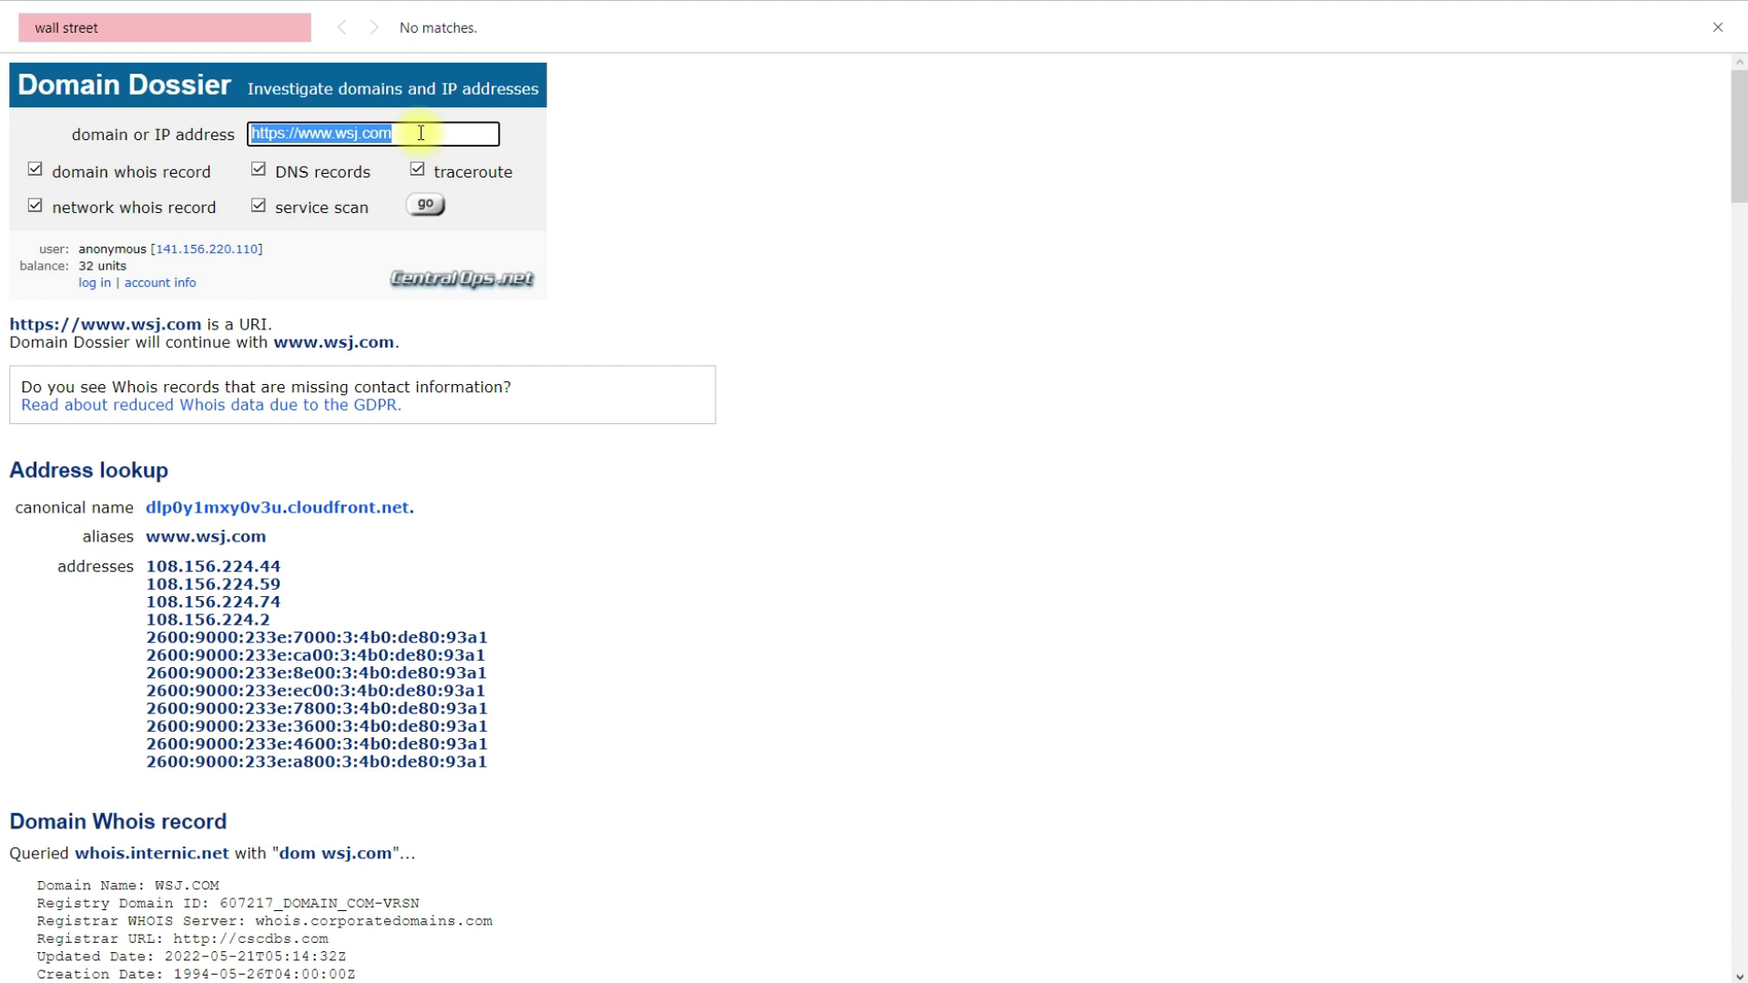
text(wsj.com)
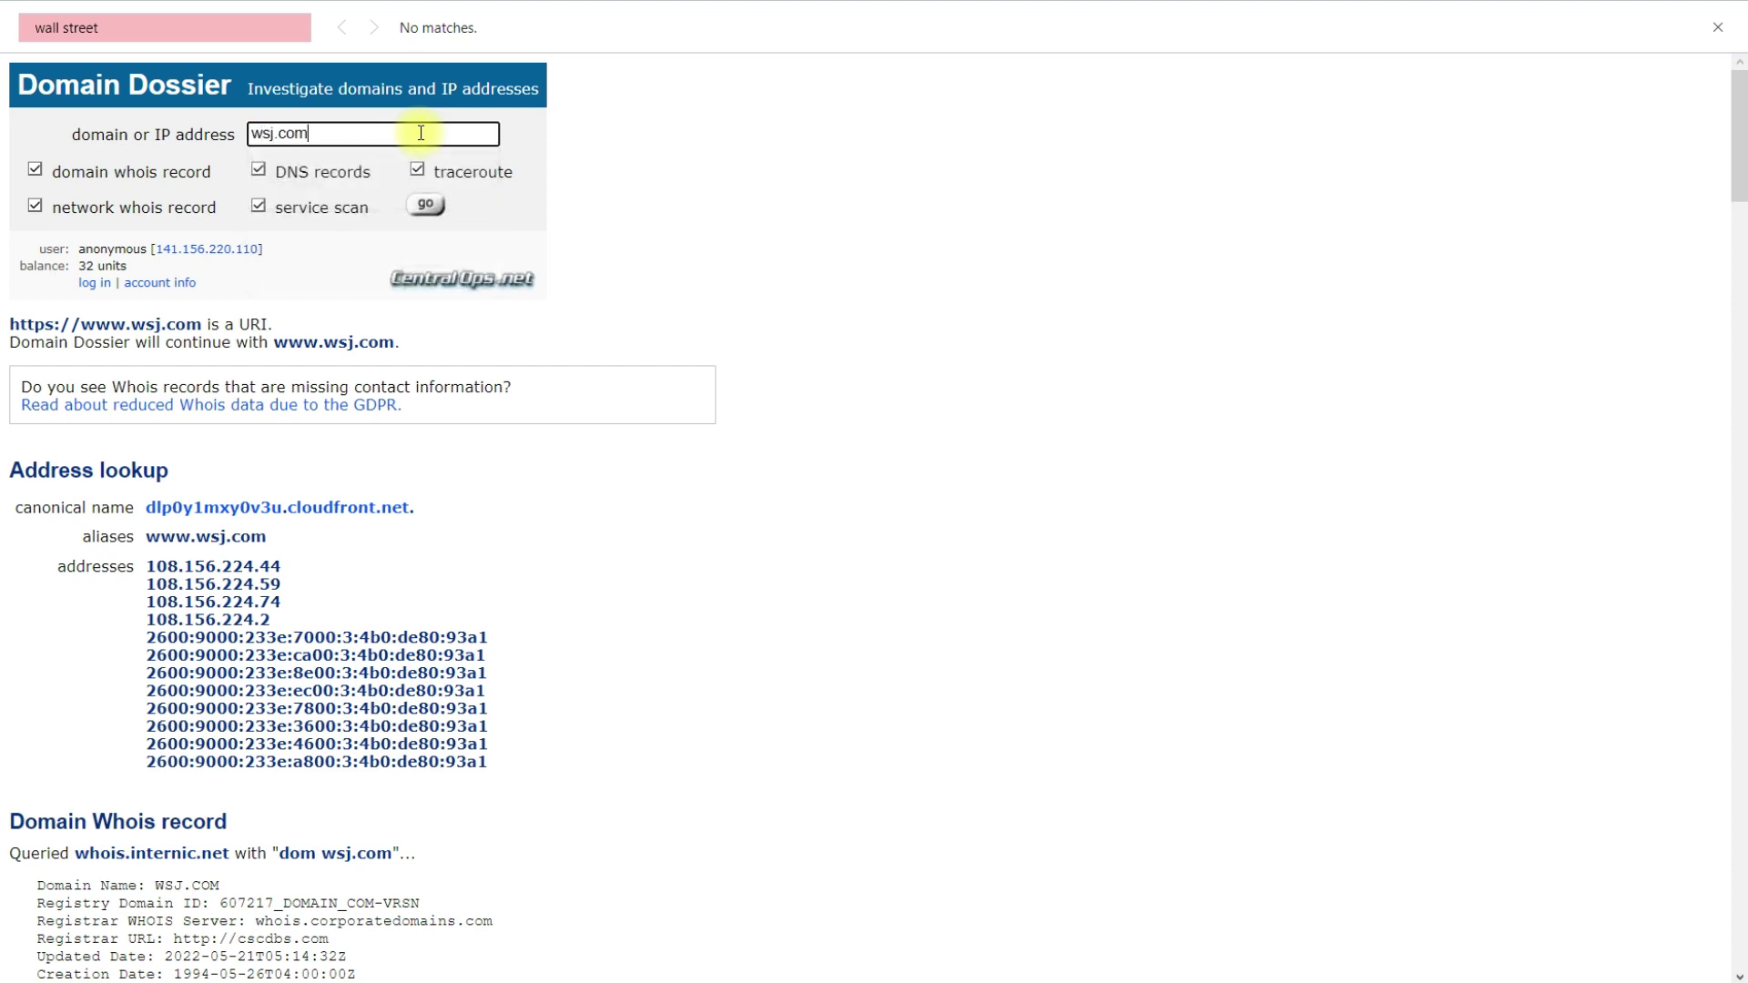
key(Return)
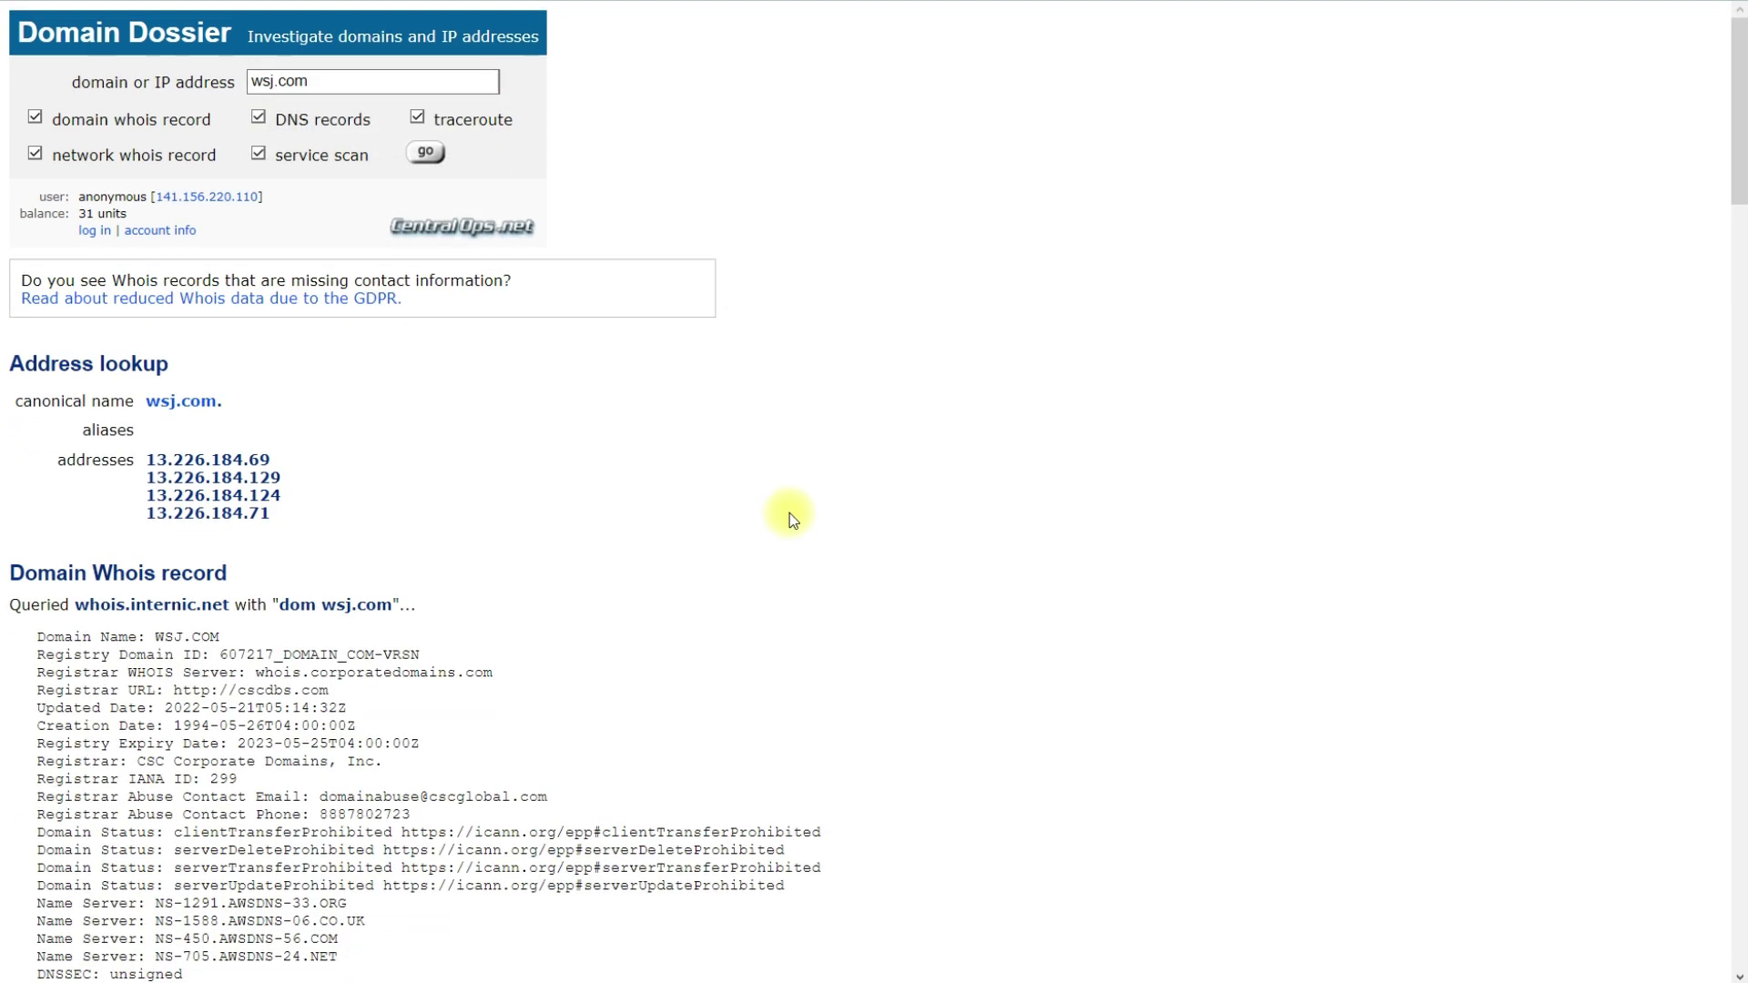
key(ctrl+f)
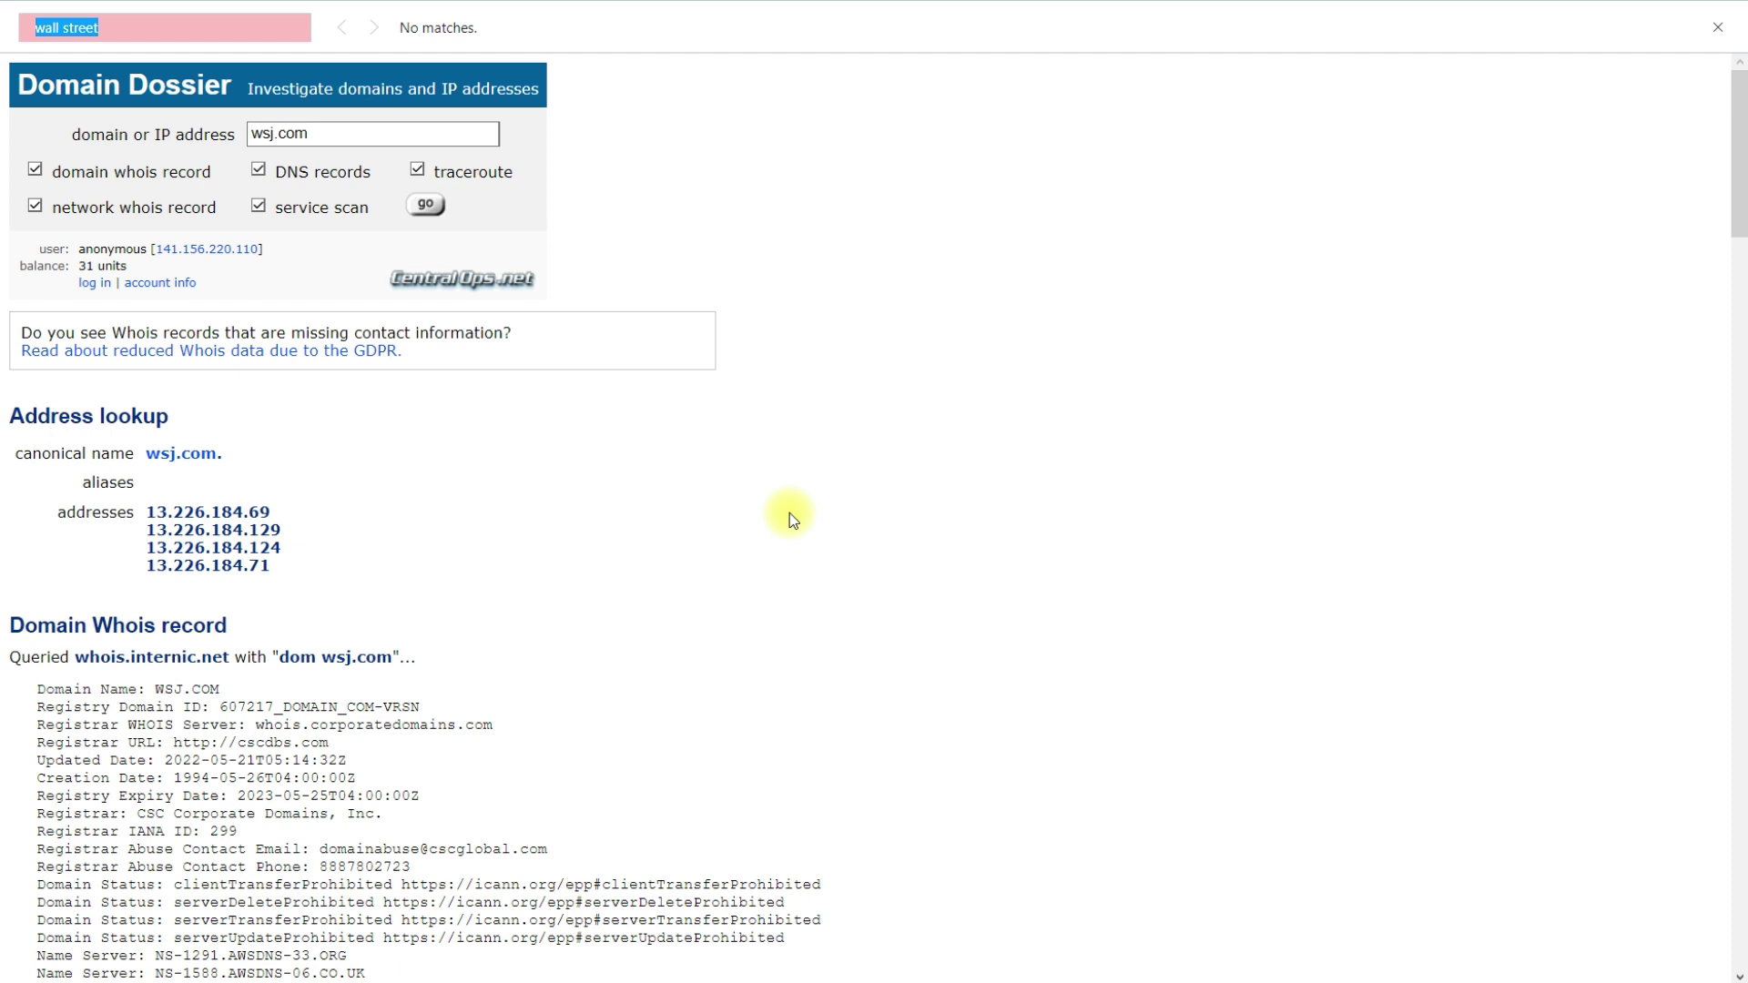
text(wall)
key(ctrl+plus)
click(278, 144)
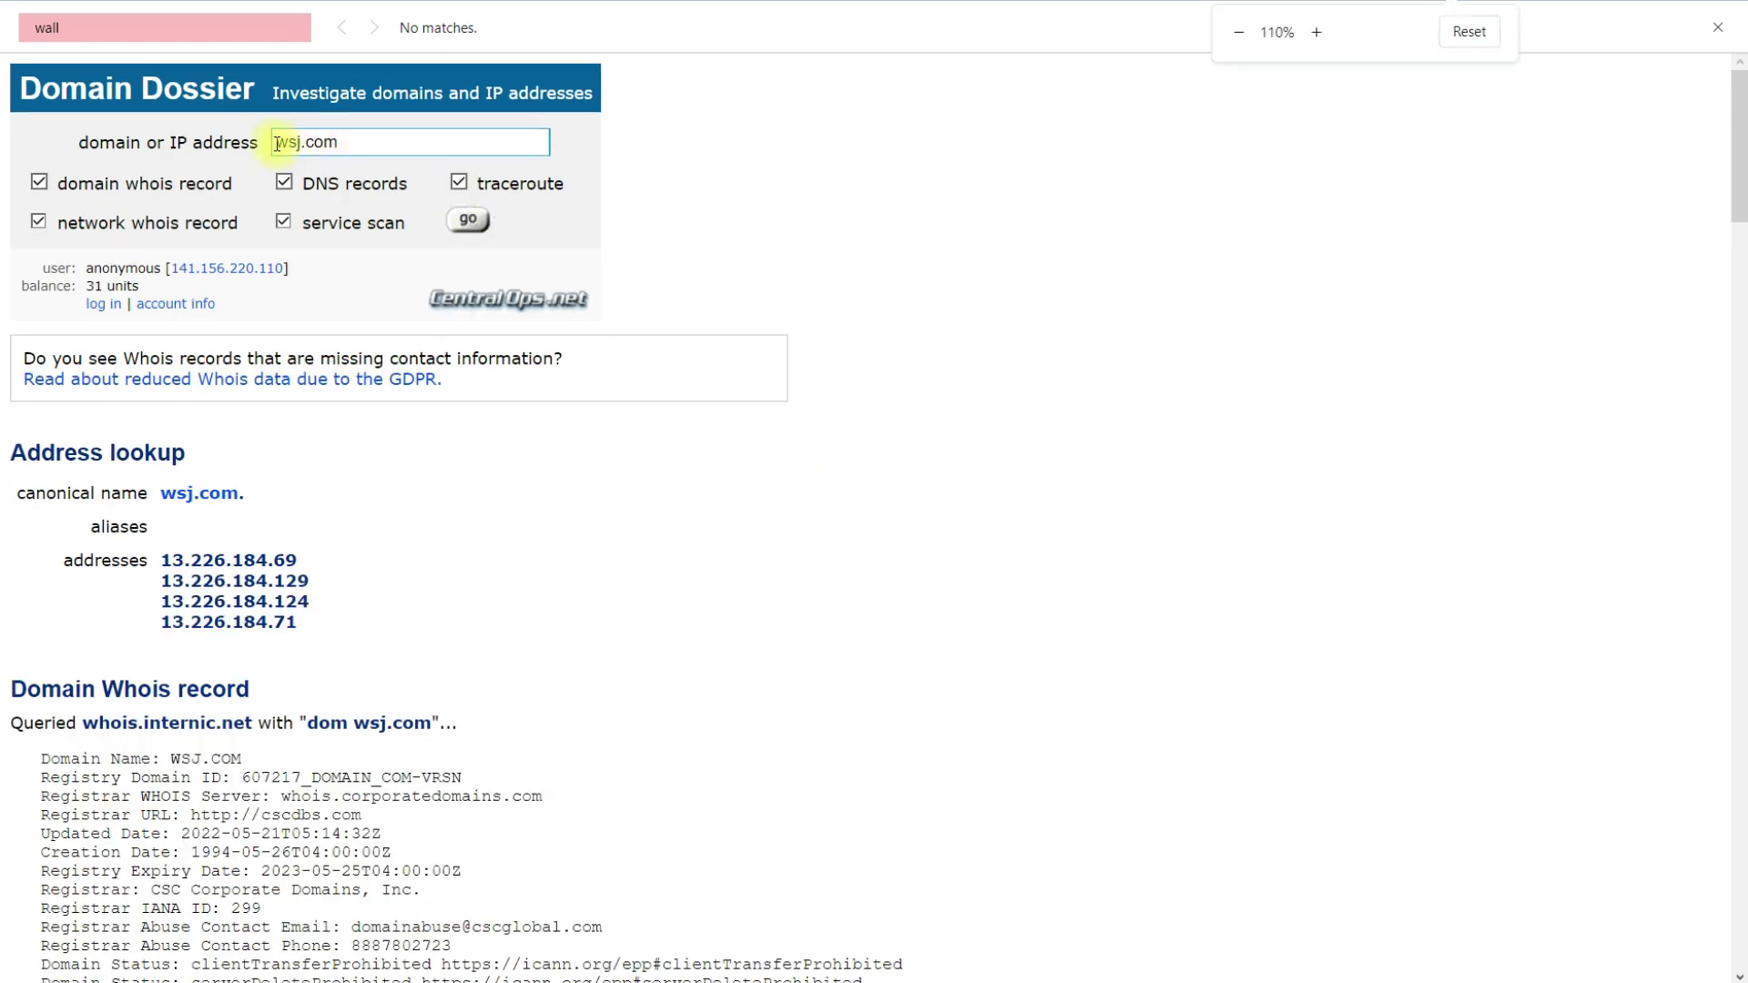
click(369, 125)
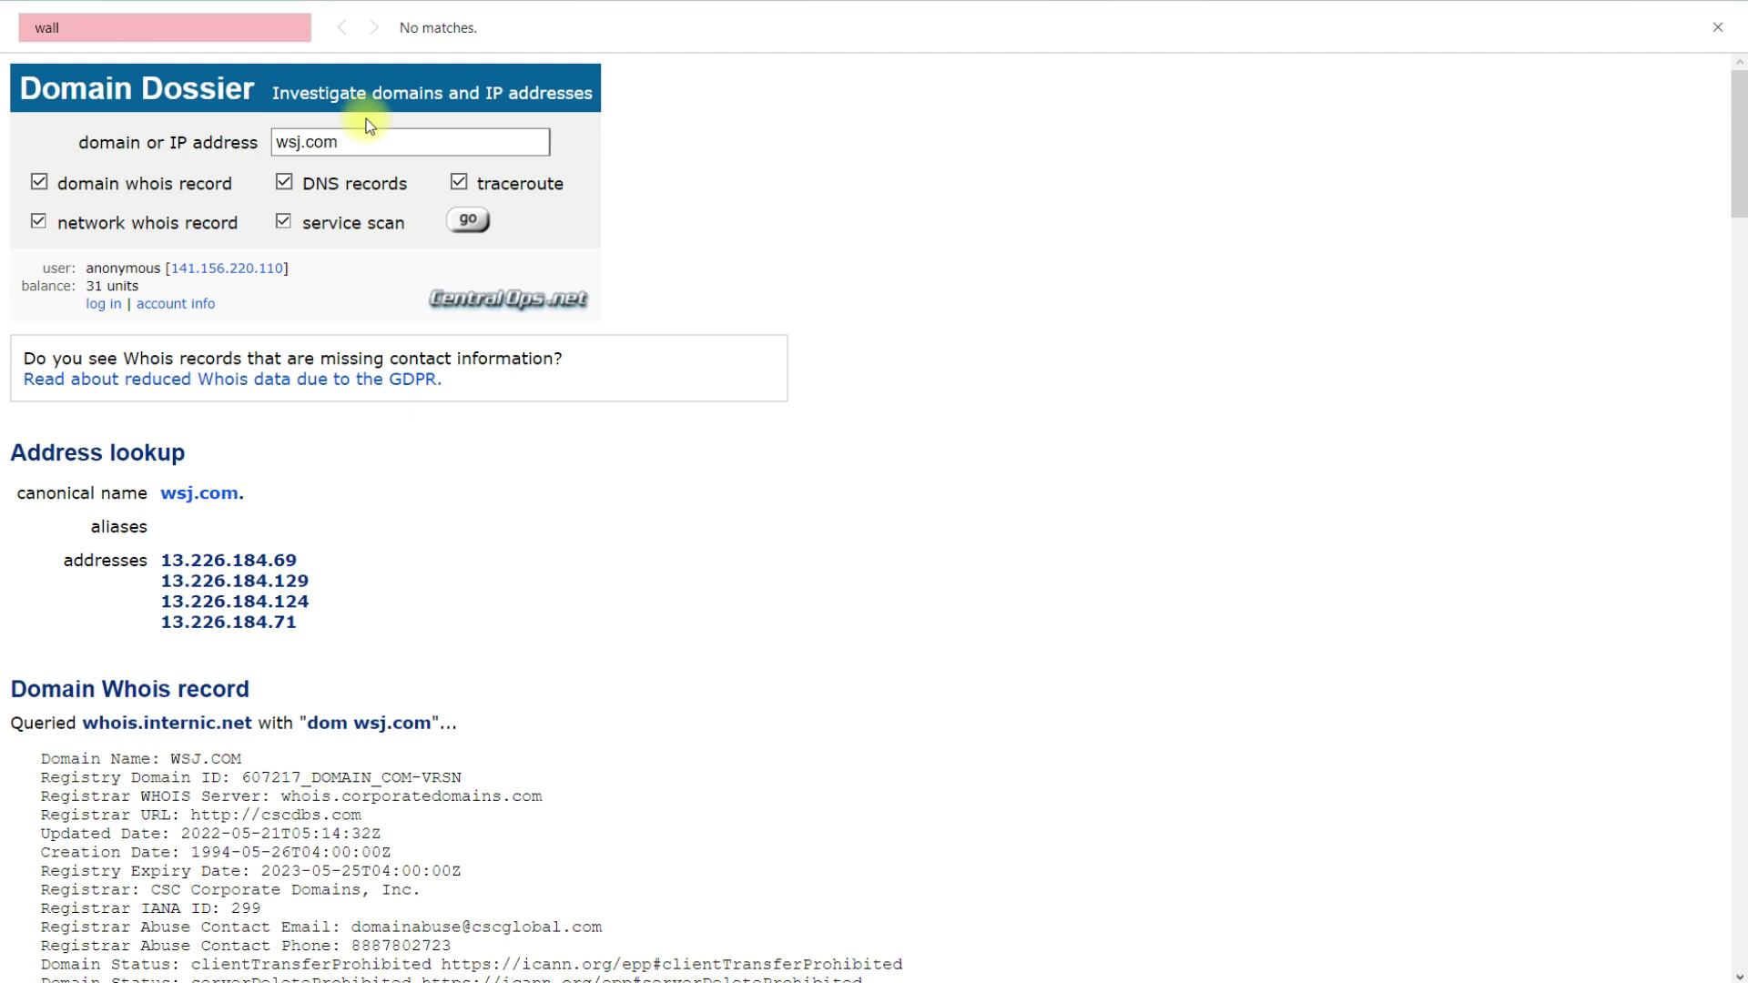
click(280, 146)
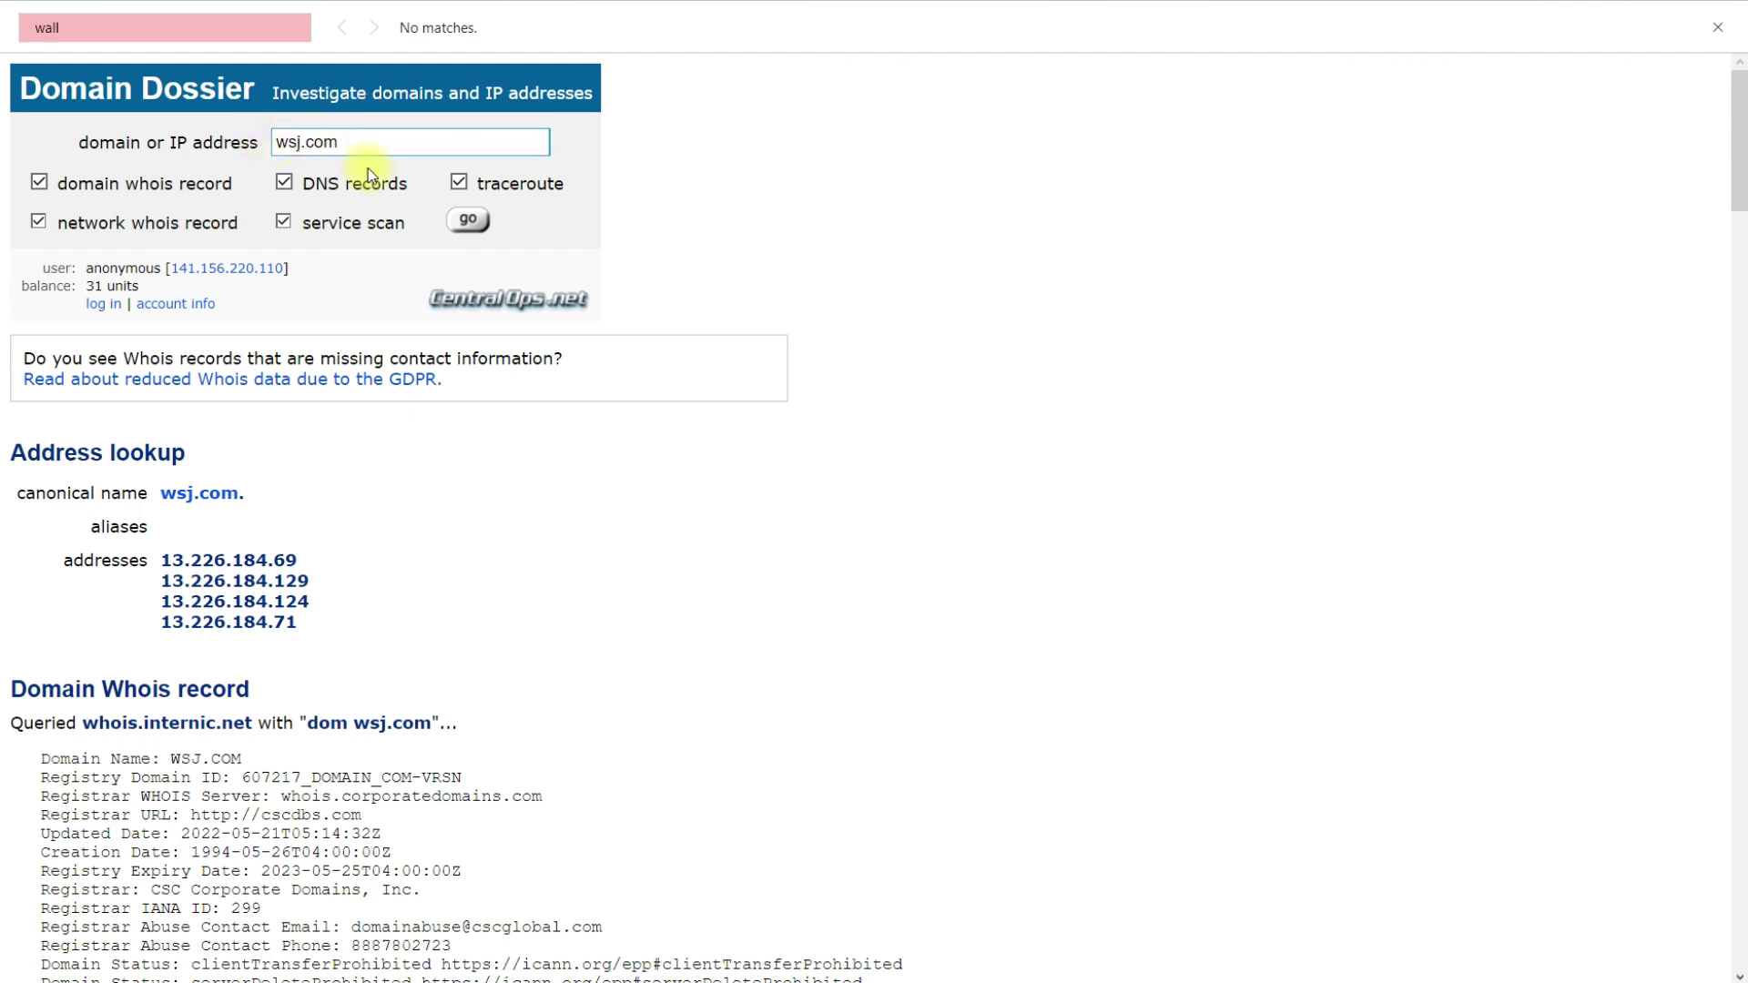
click(1035, 385)
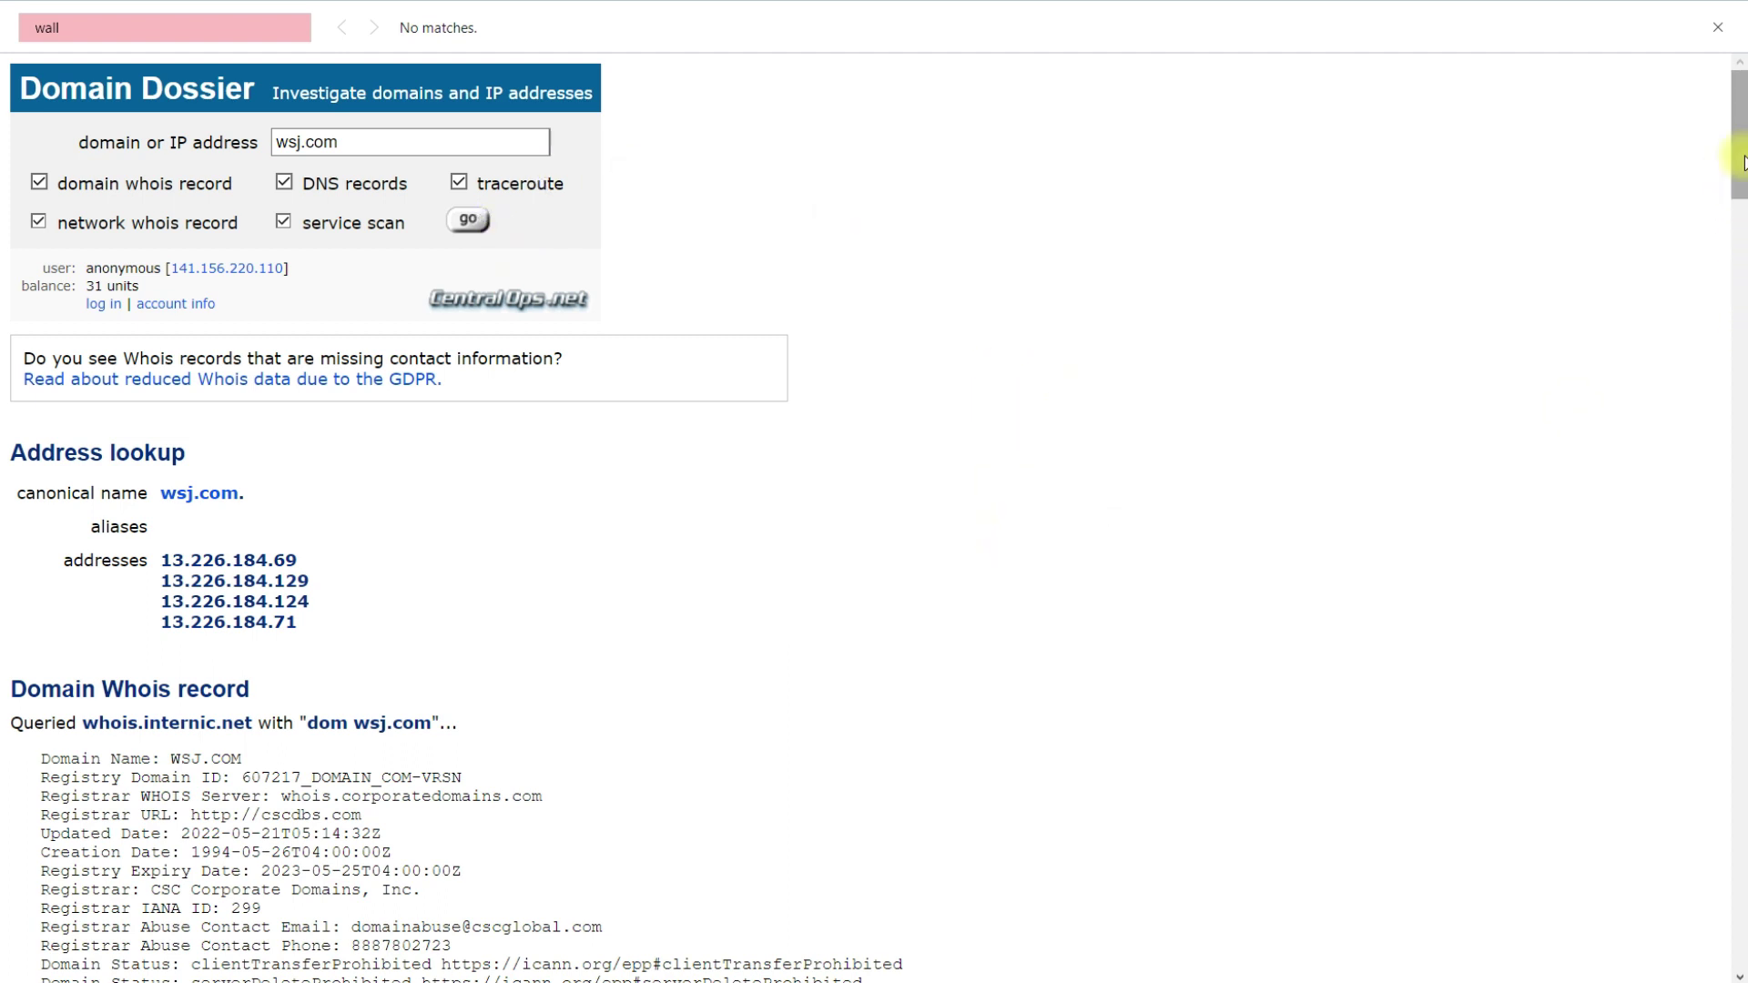
mouse_move(1742, 162)
mouse_down()
mouse_move(1742, 179)
mouse_move(1742, 163)
mouse_up()
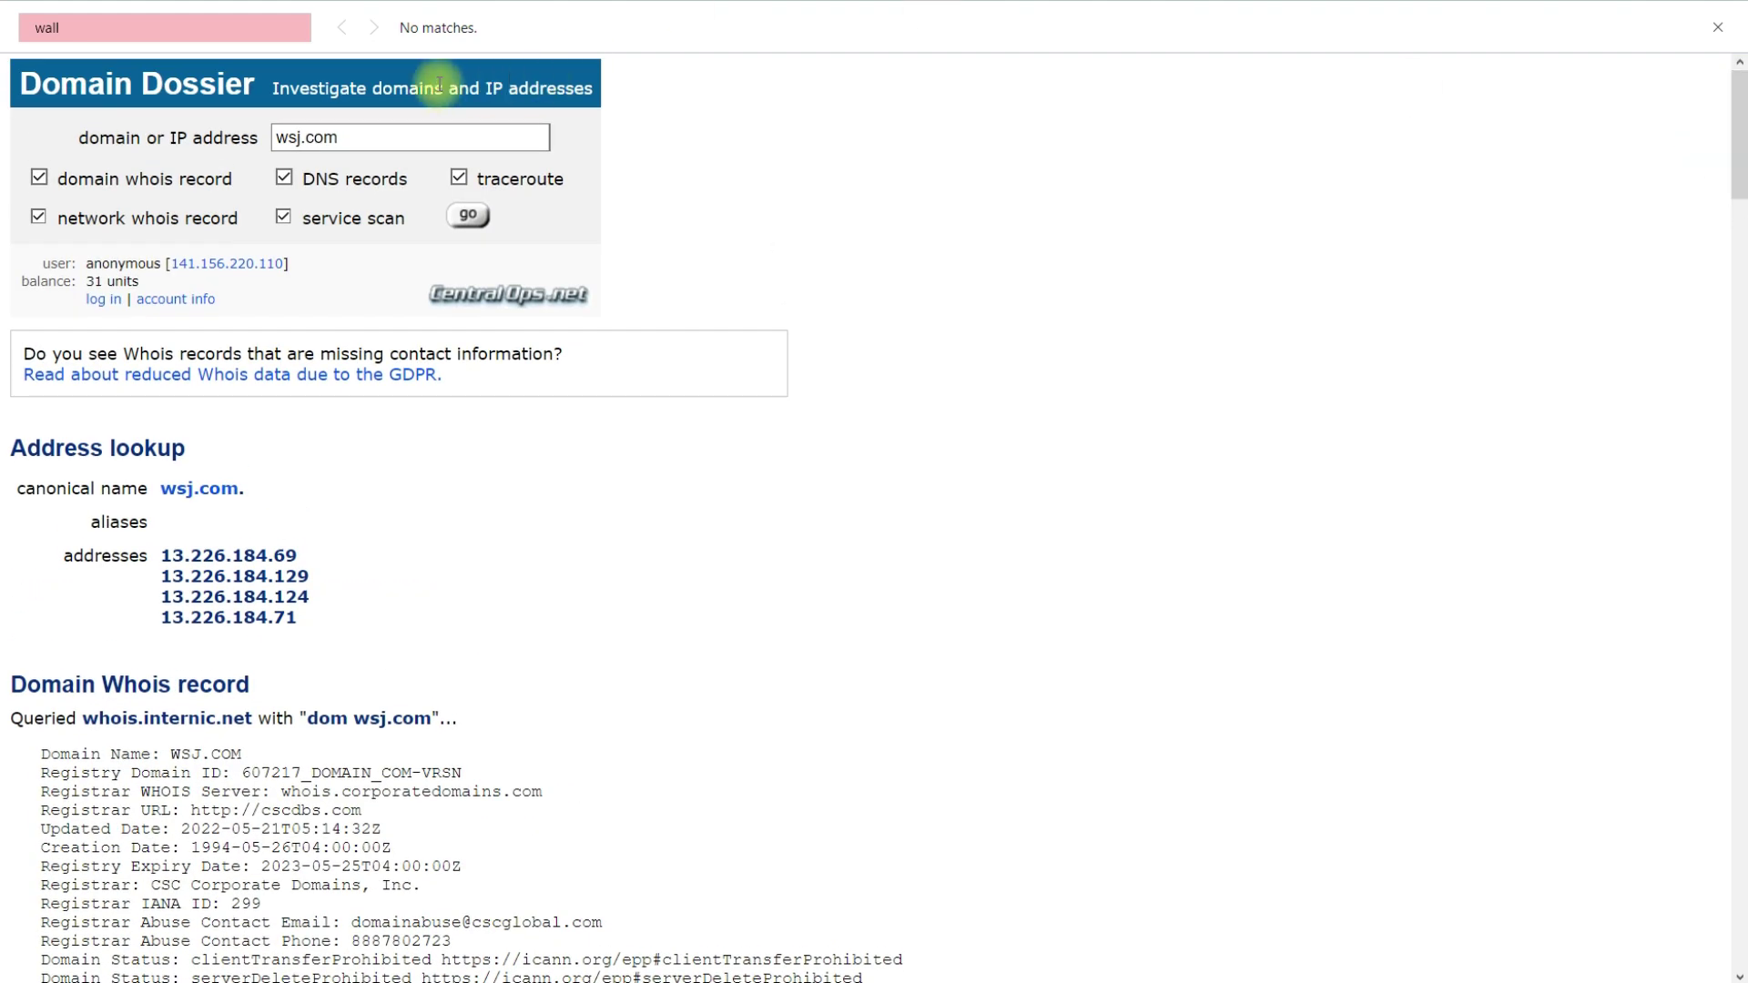
Step: Uncheck domain whois, network whois, service scan and DNS records, then run the traceroute-only wsj.com lookup
click(39, 178)
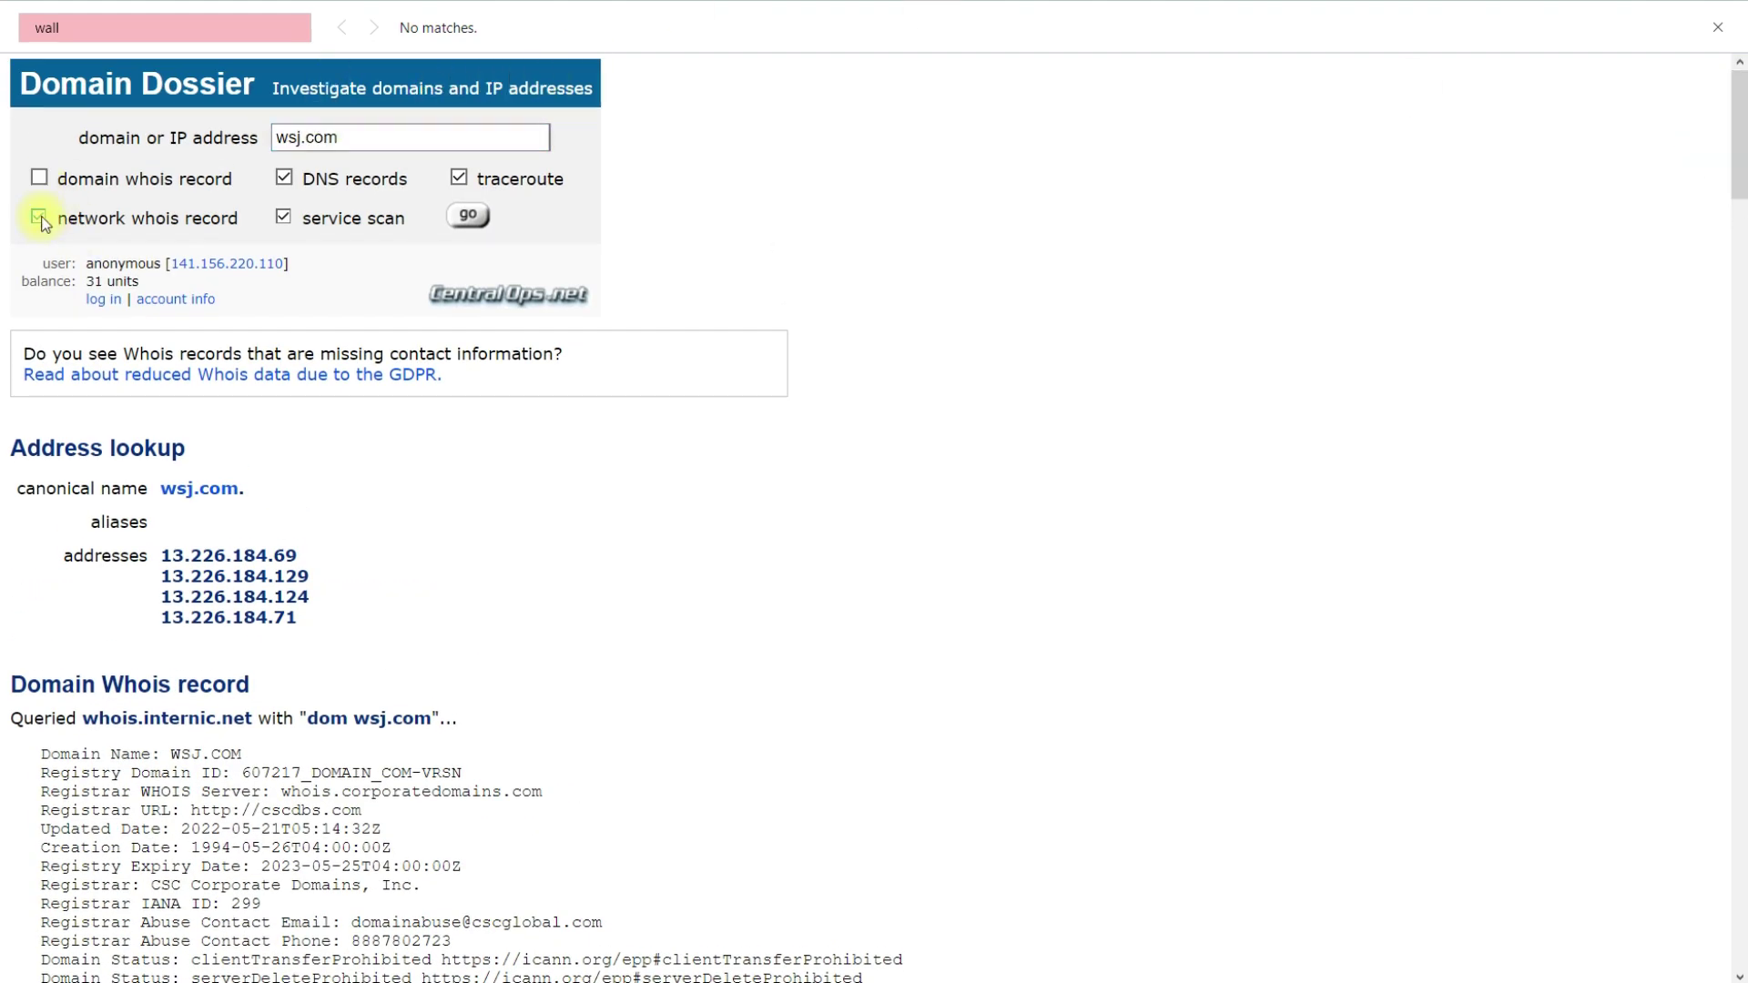
click(38, 216)
click(283, 217)
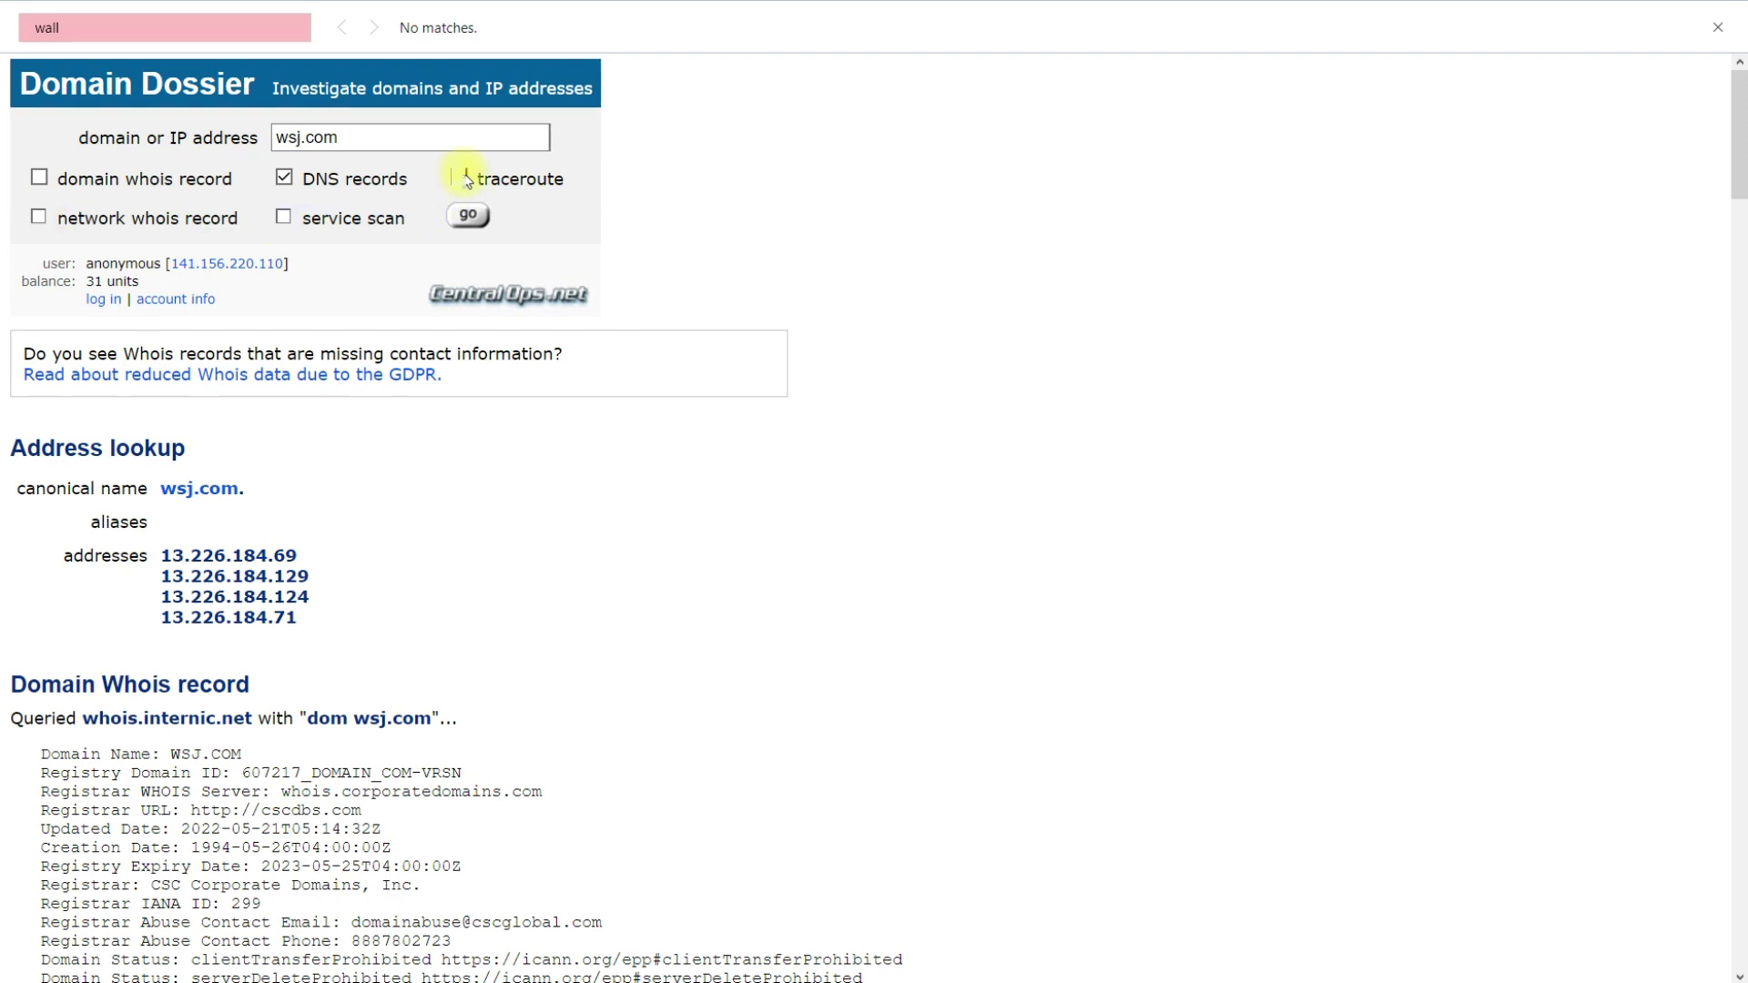
click(284, 177)
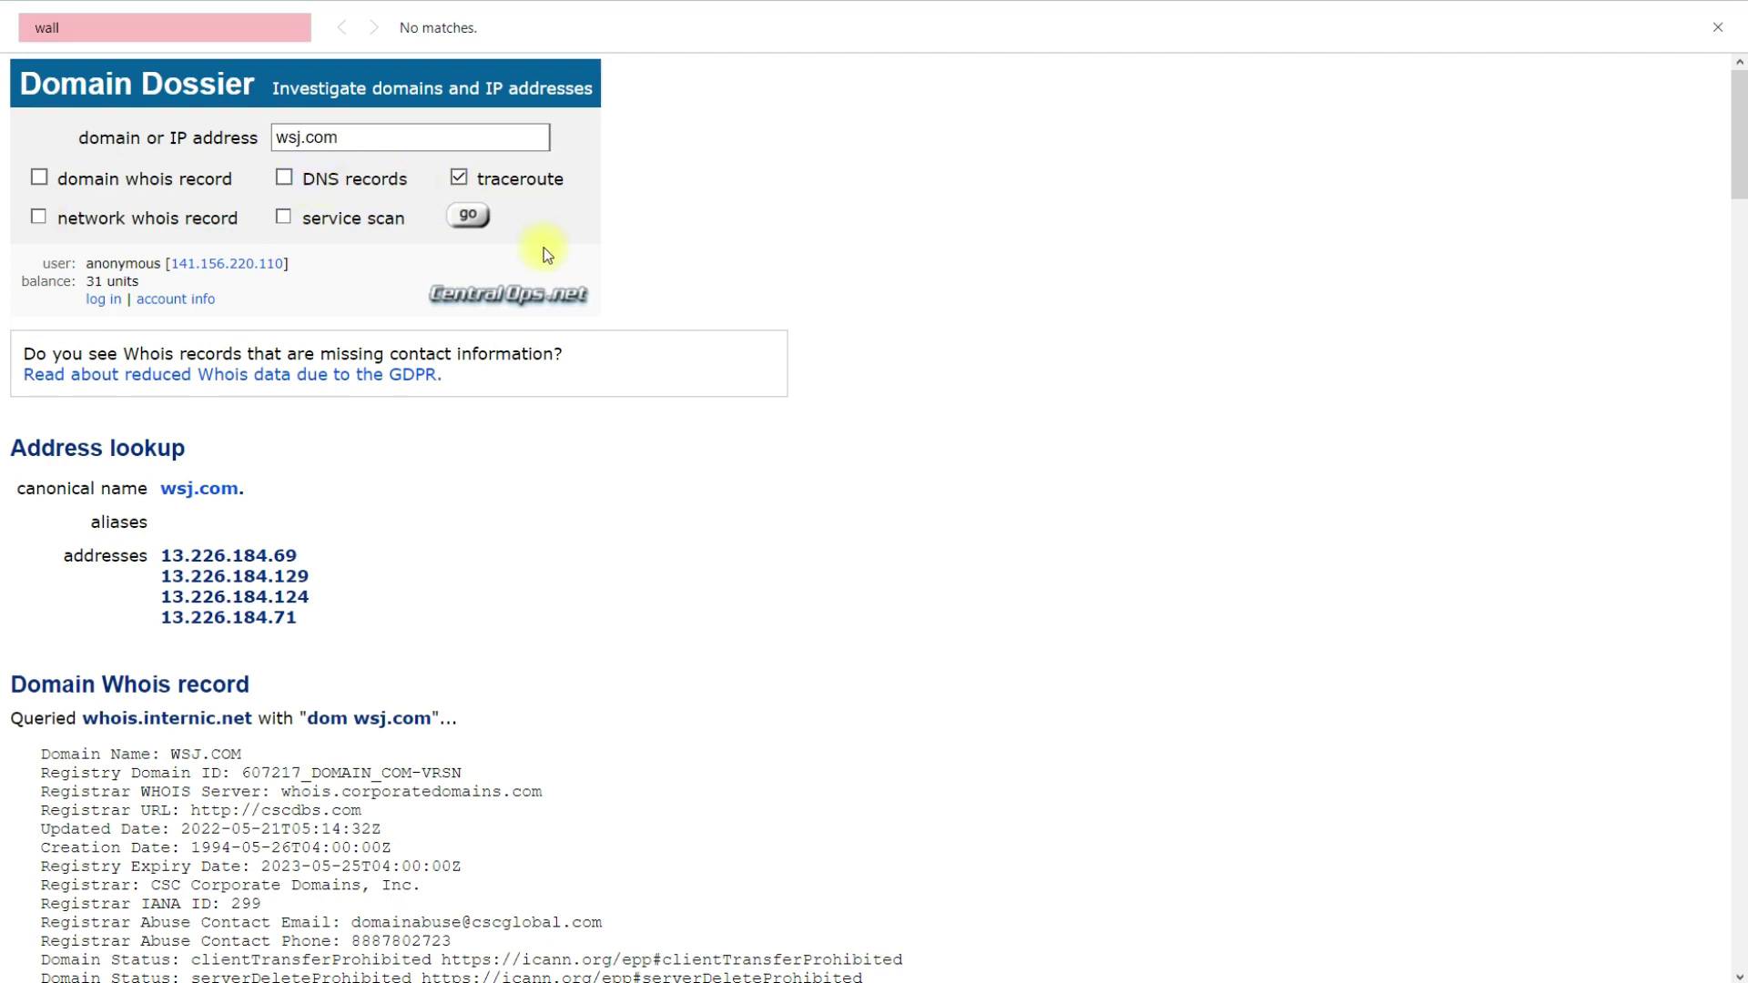
click(468, 216)
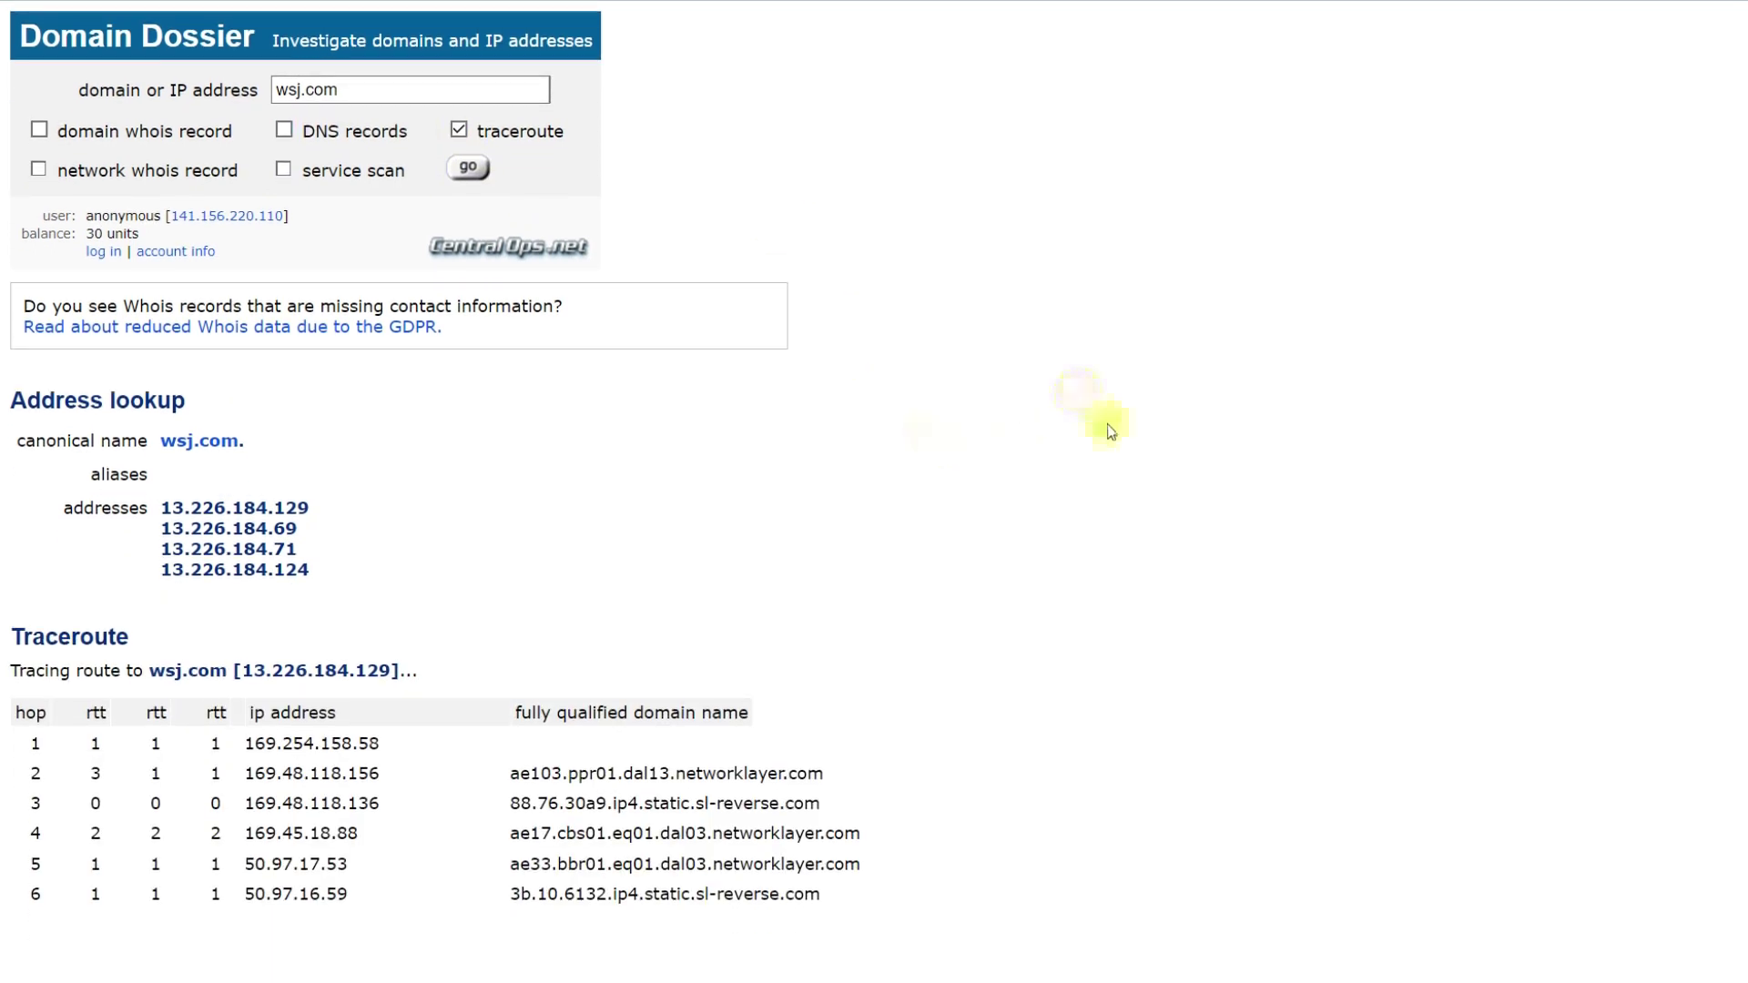
drag(972, 865, 19, 403)
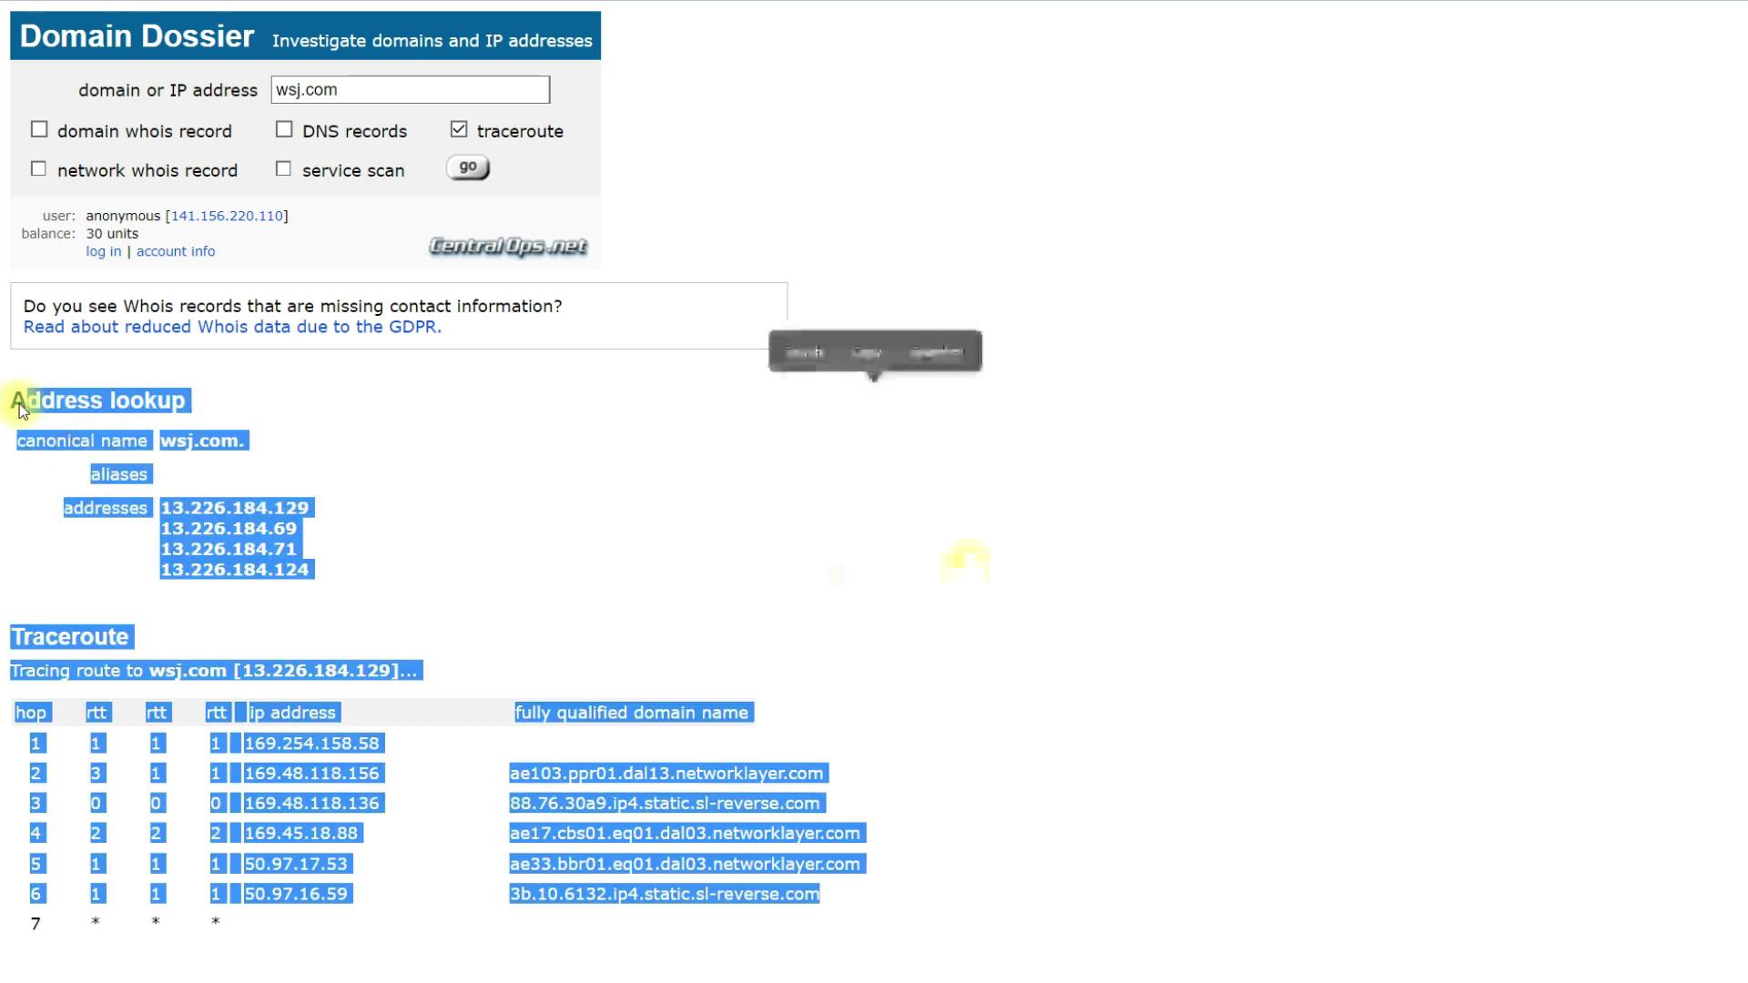
click(19, 403)
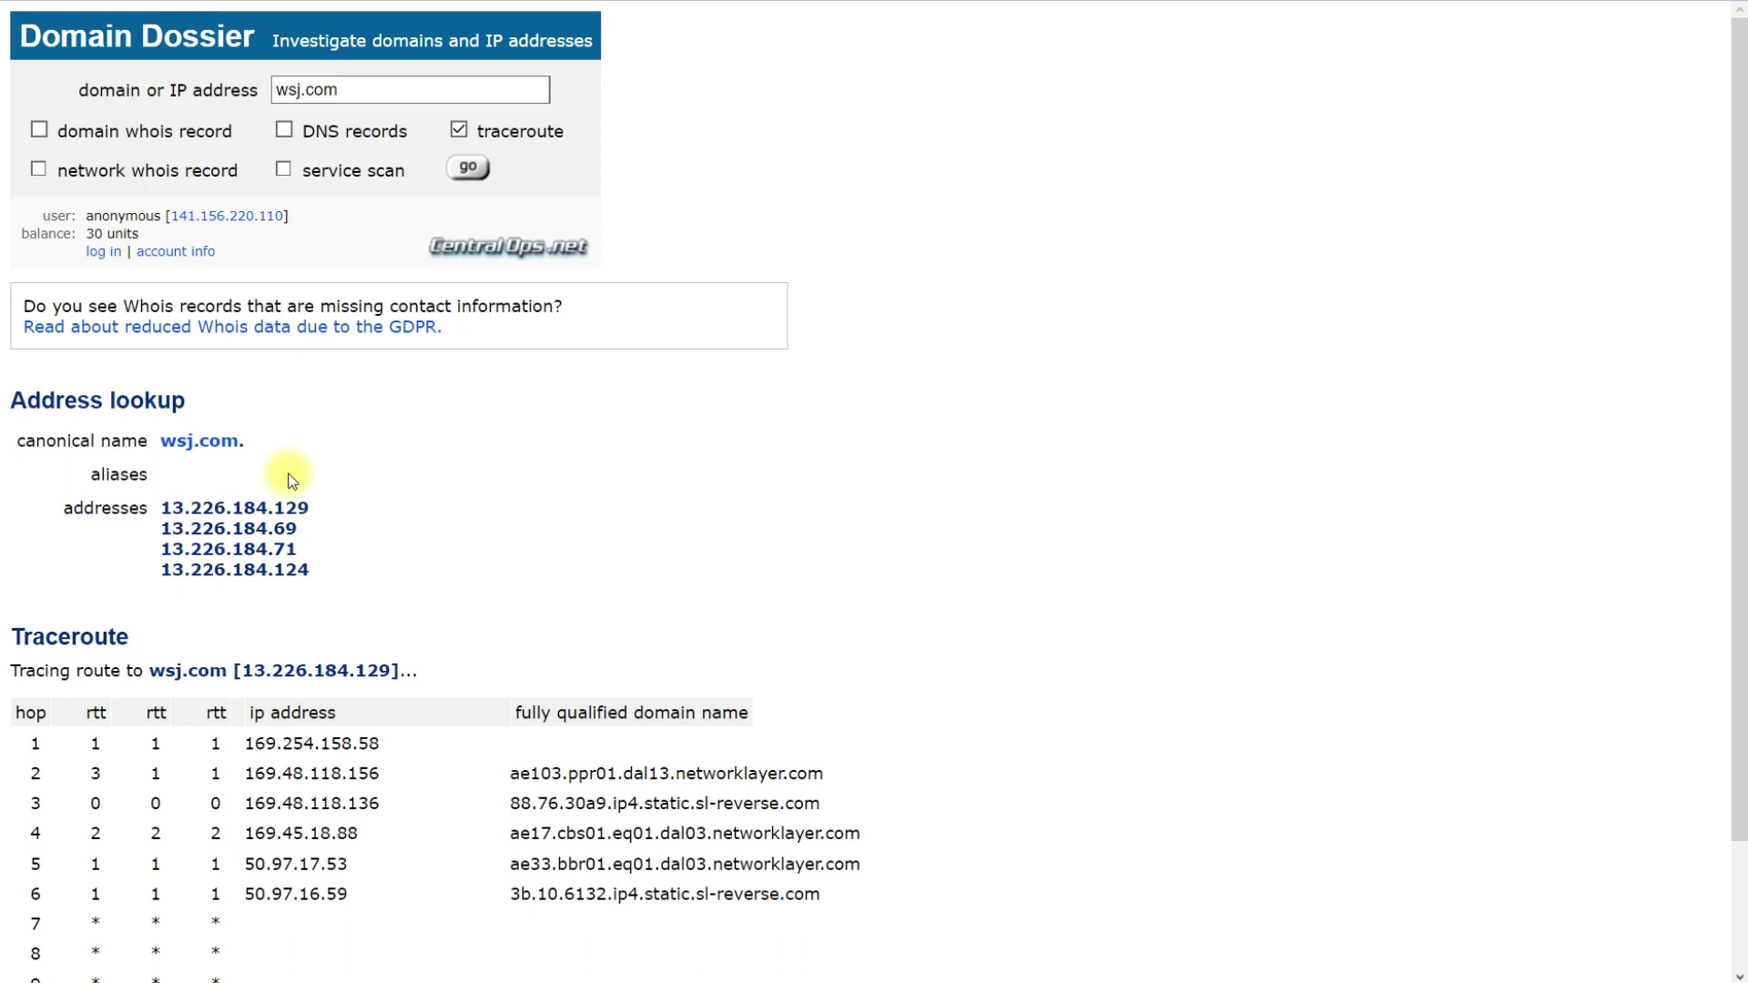
scroll(612, 674, down, 2)
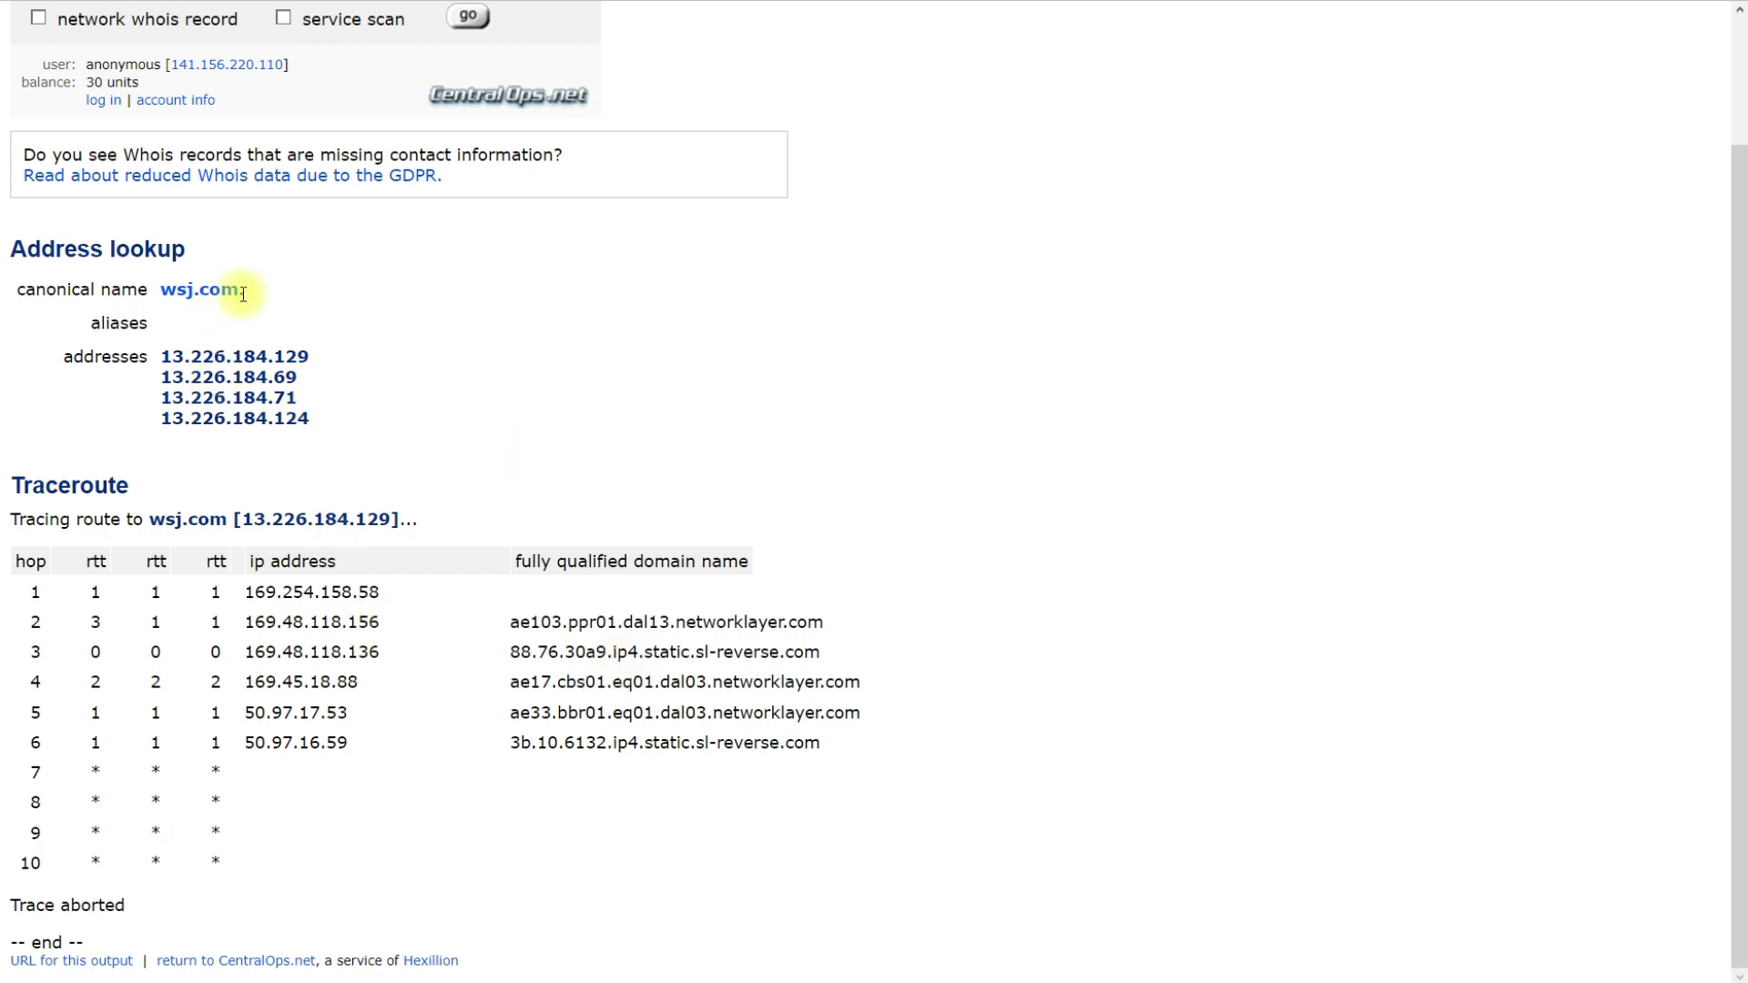
drag(239, 289, 295, 357)
click(171, 347)
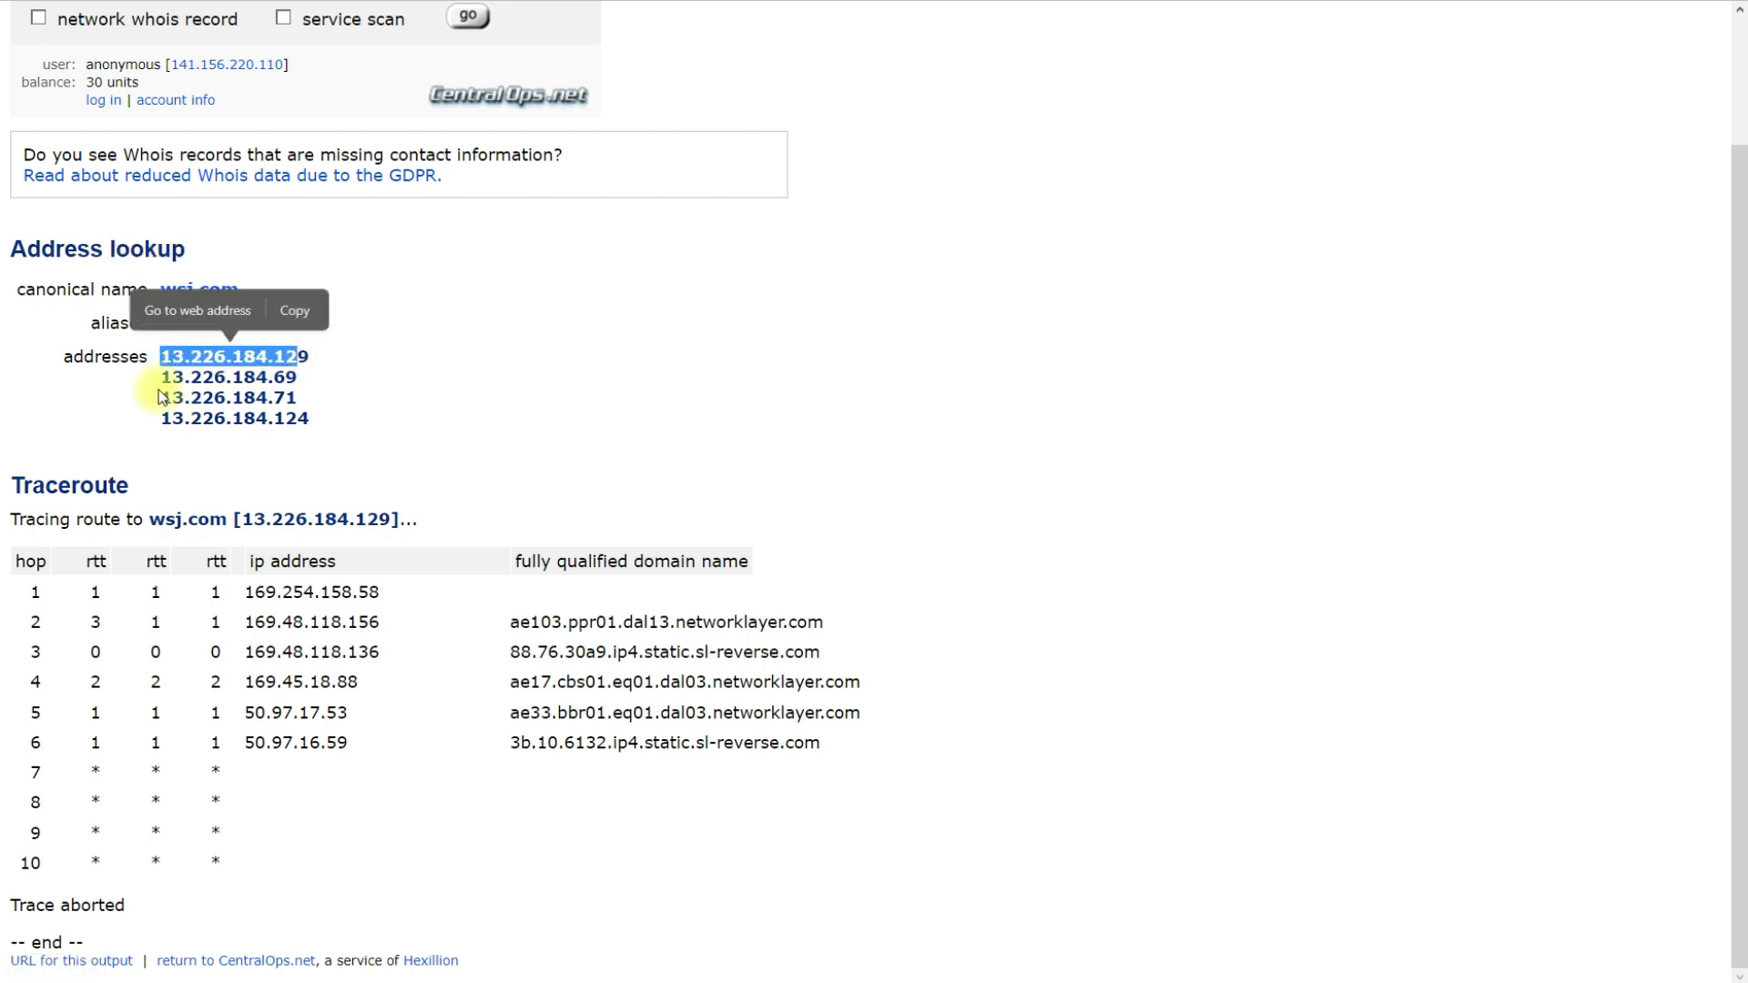
drag(167, 382, 210, 403)
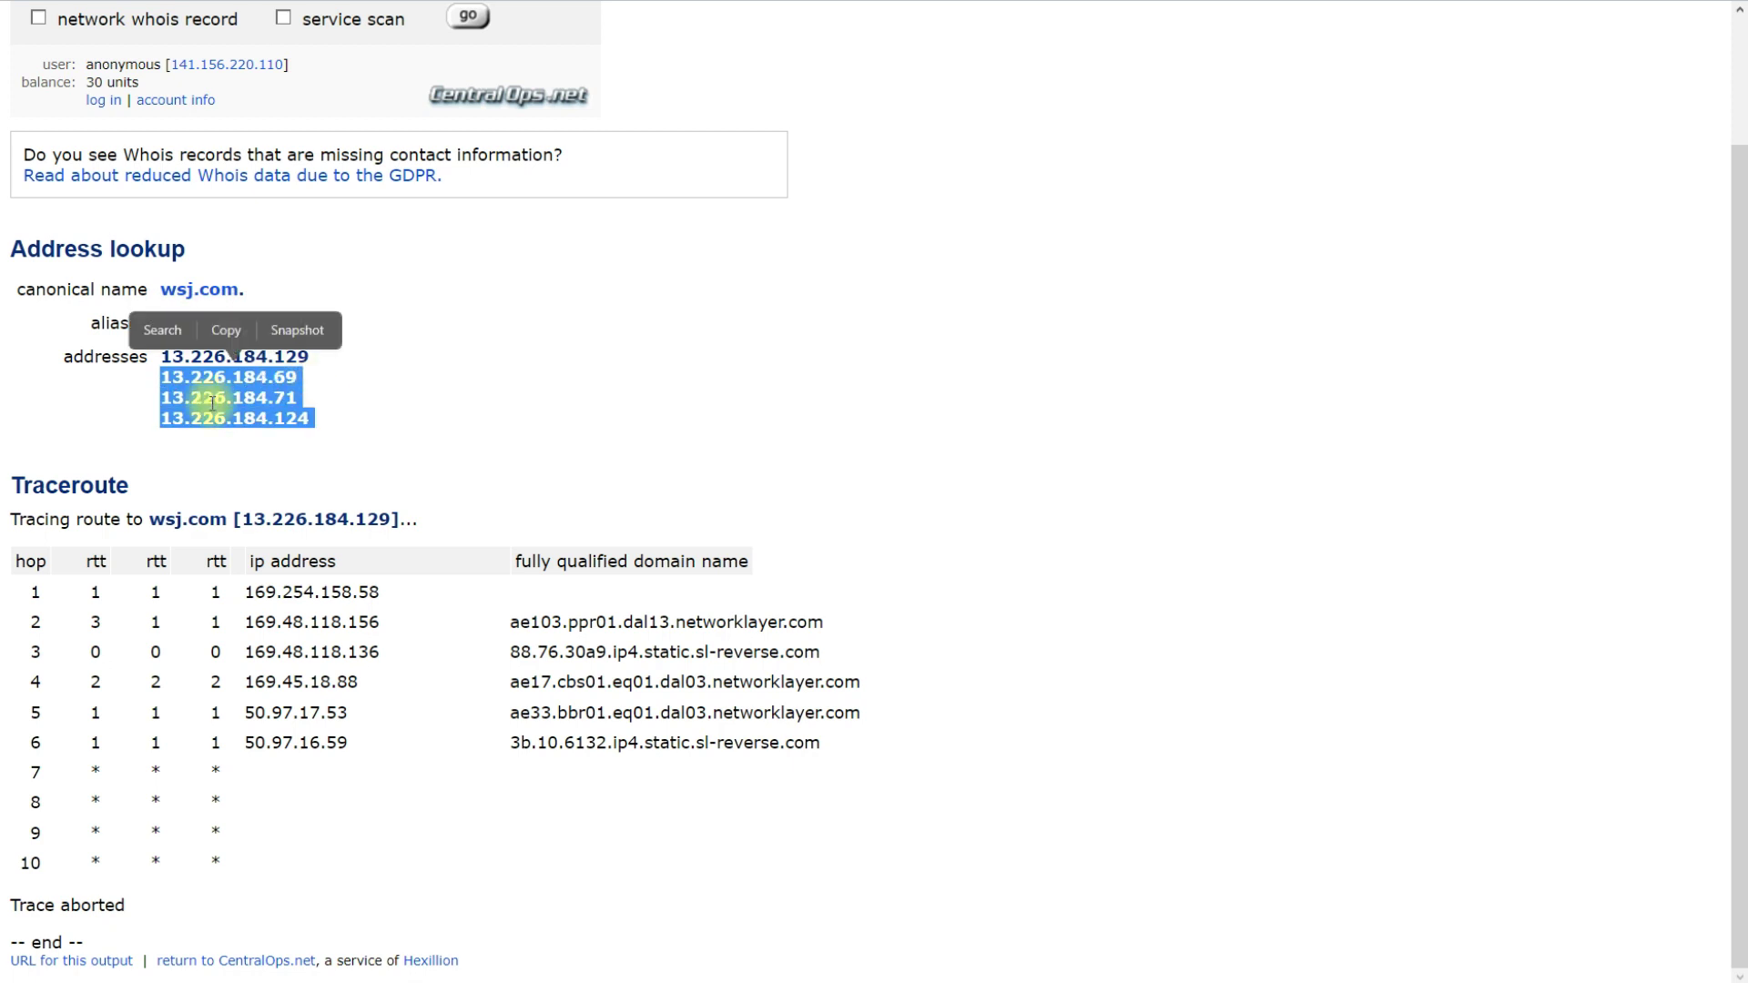
double_click(292, 417)
click(171, 347)
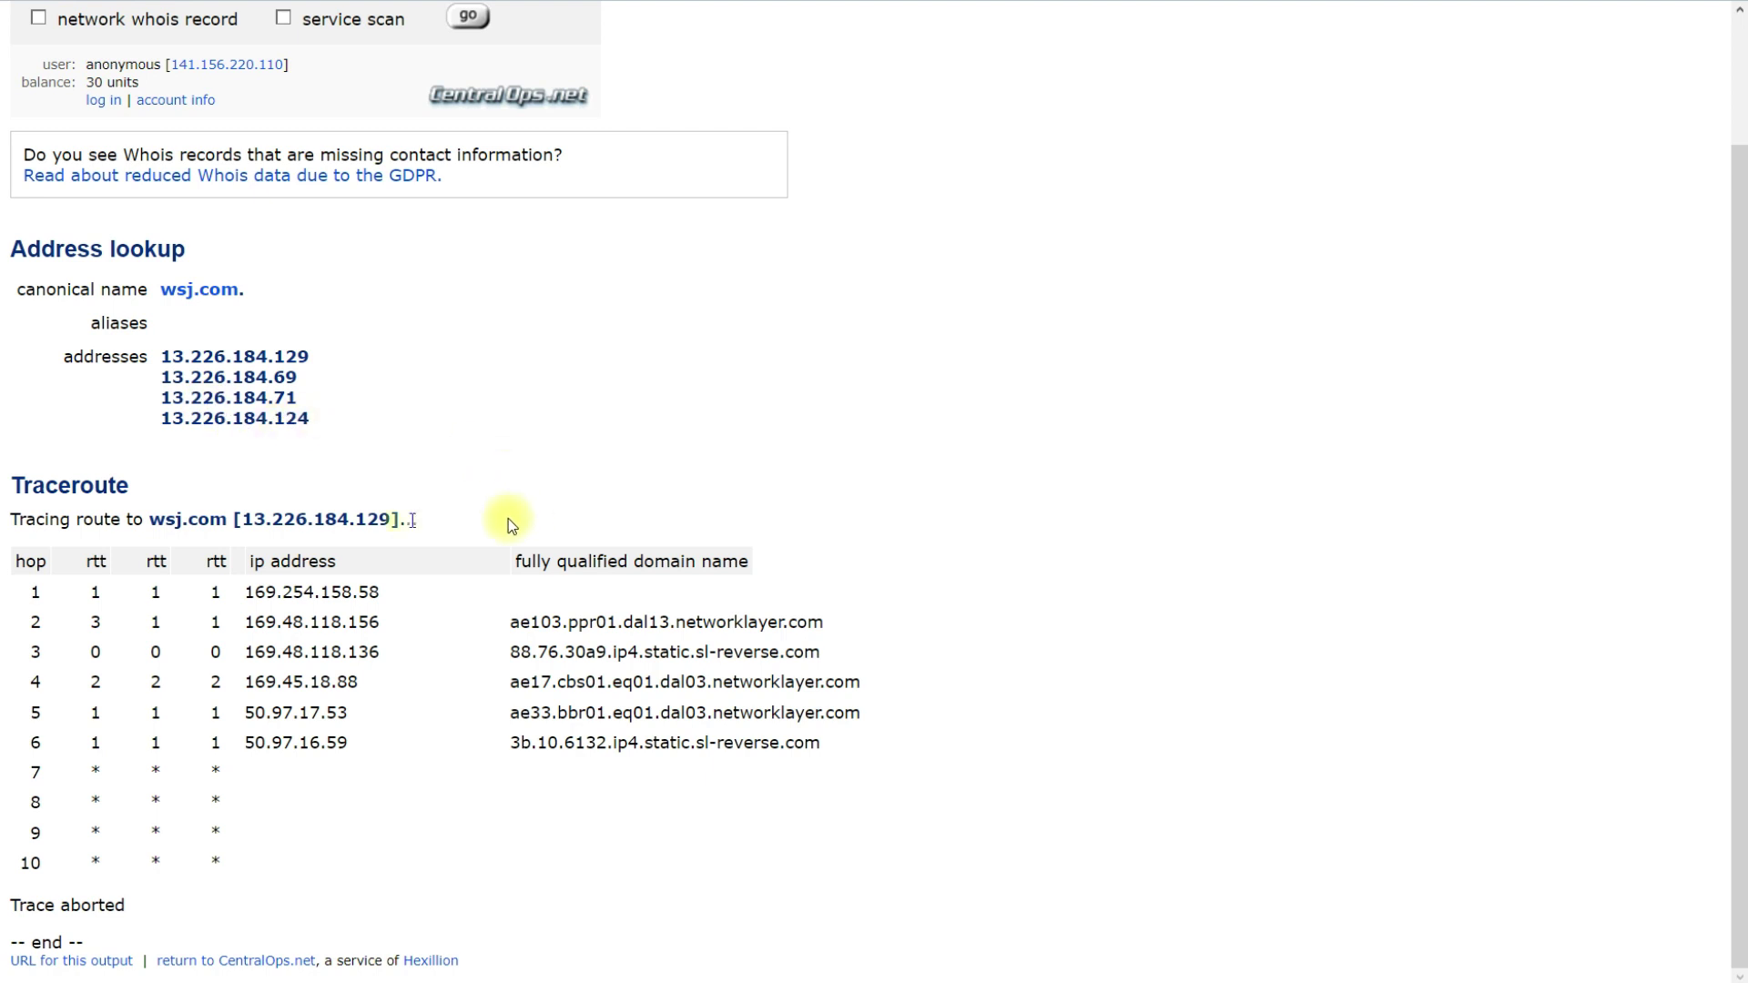
drag(395, 519, 357, 519)
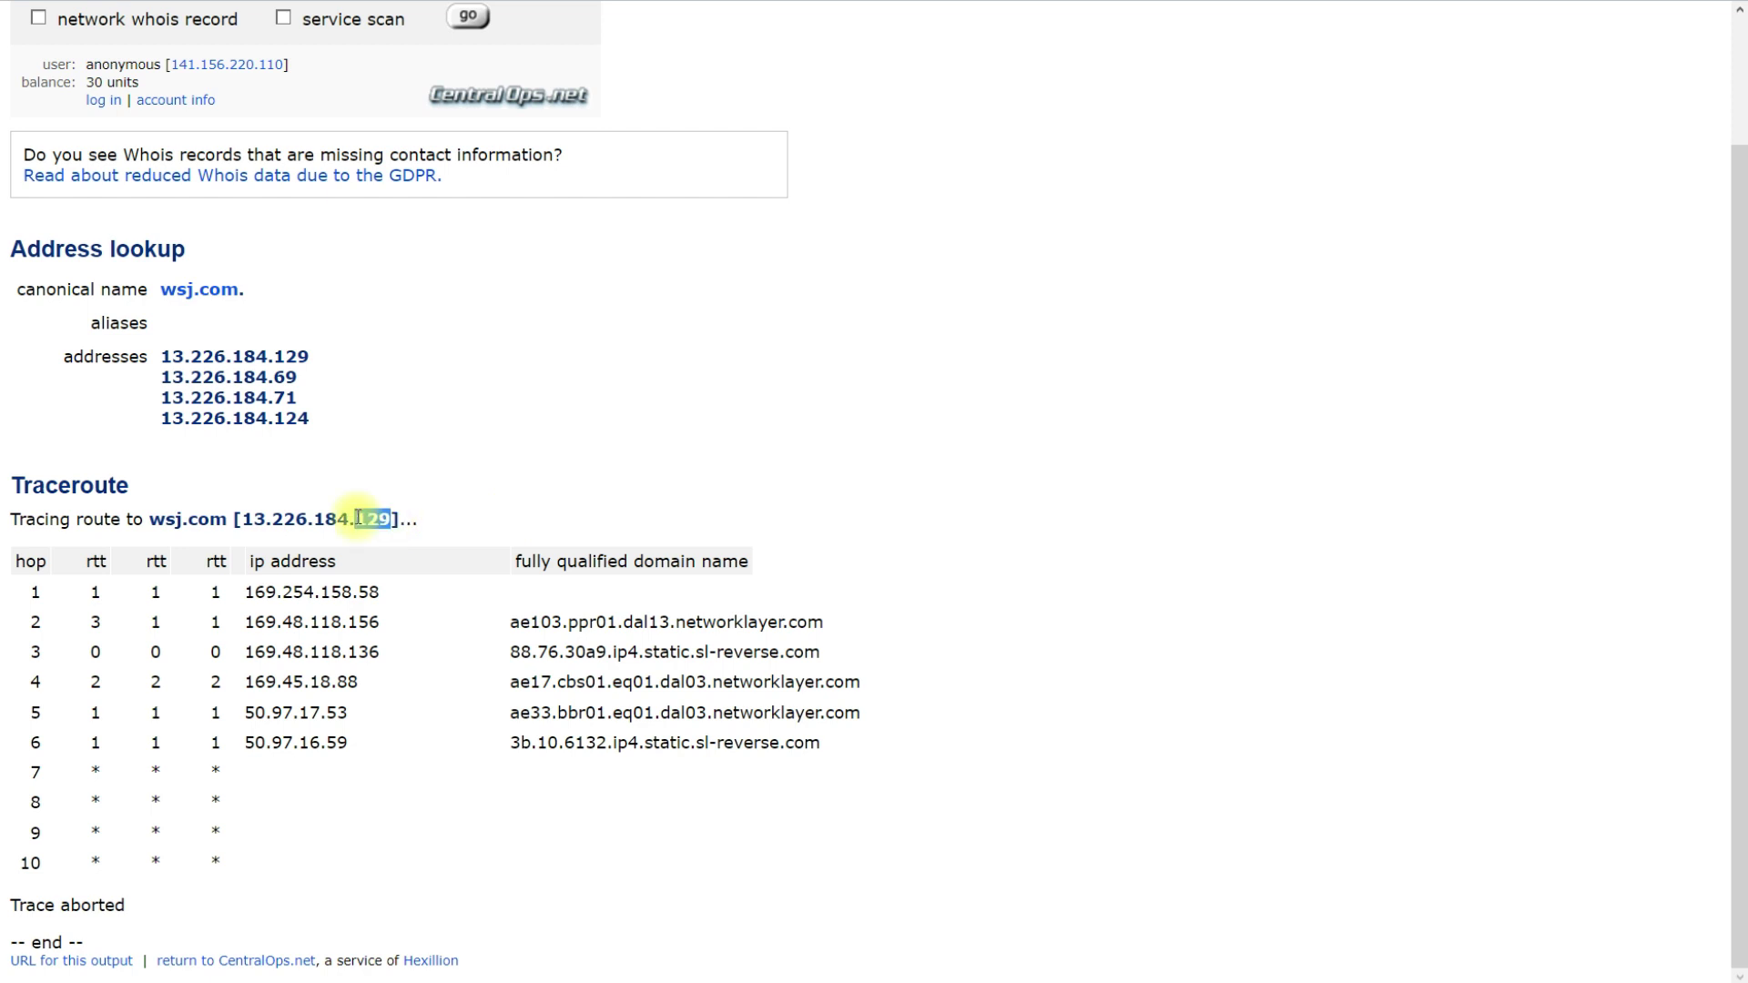
click(1047, 674)
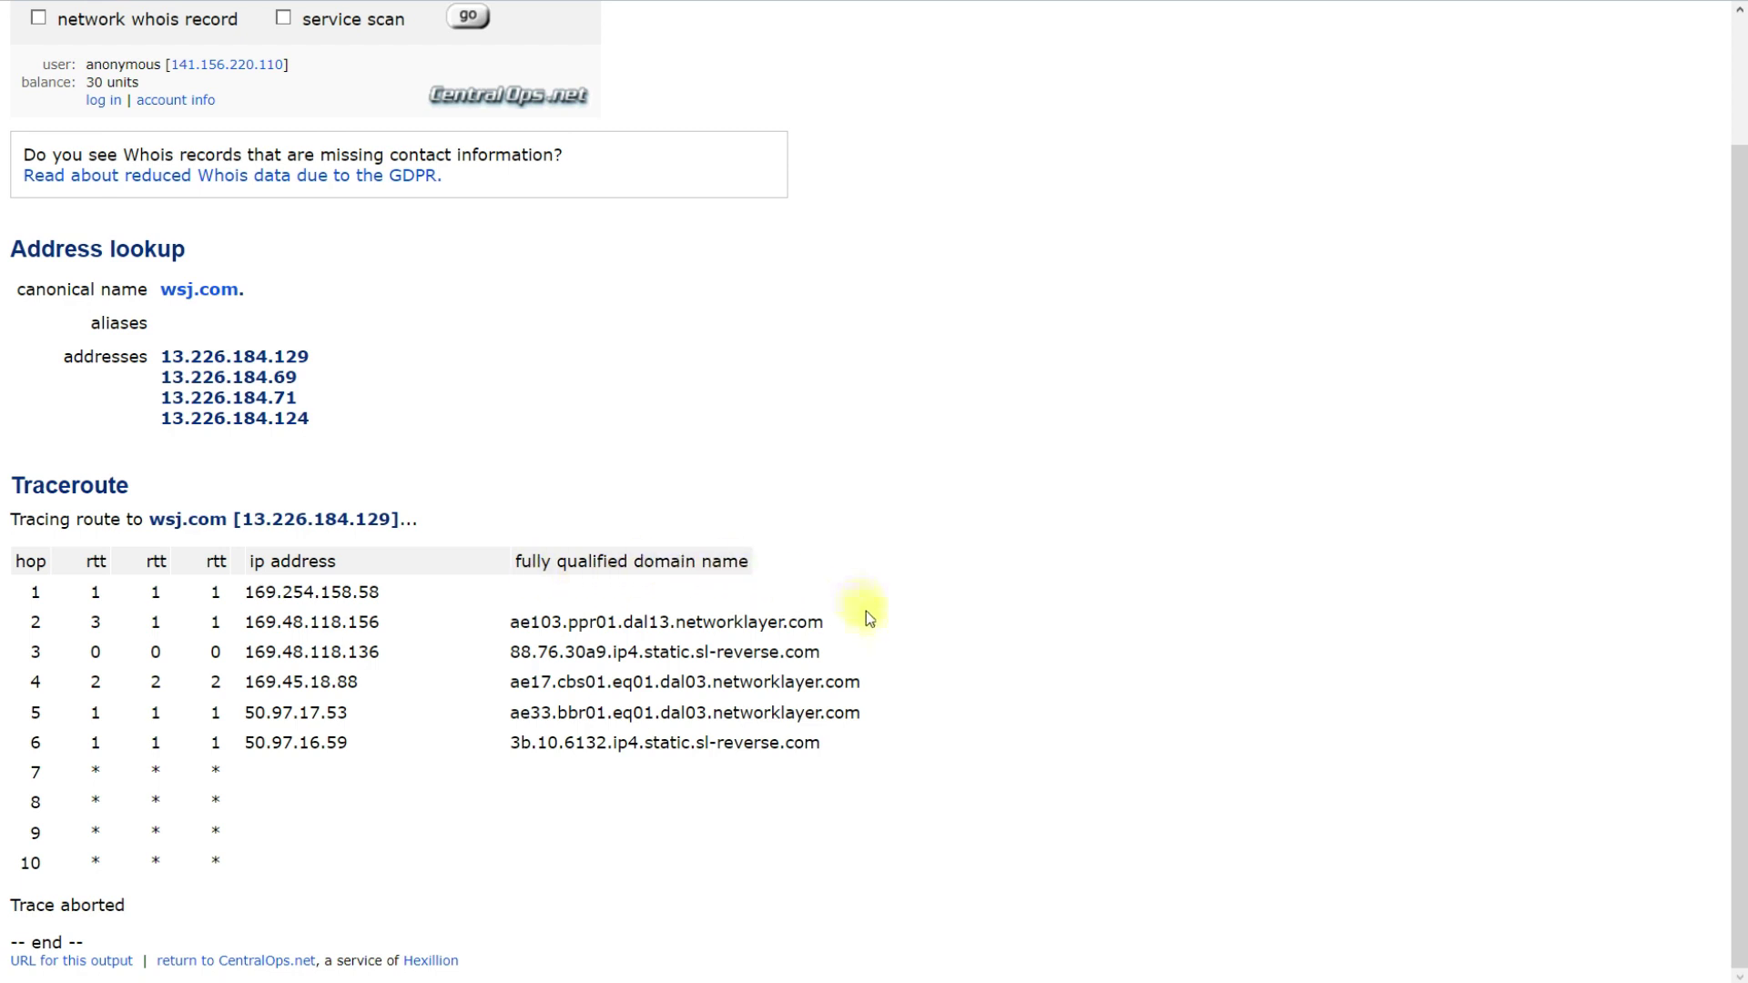
drag(780, 792, 33, 562)
click(1227, 543)
scroll(1736, 507, up, 2)
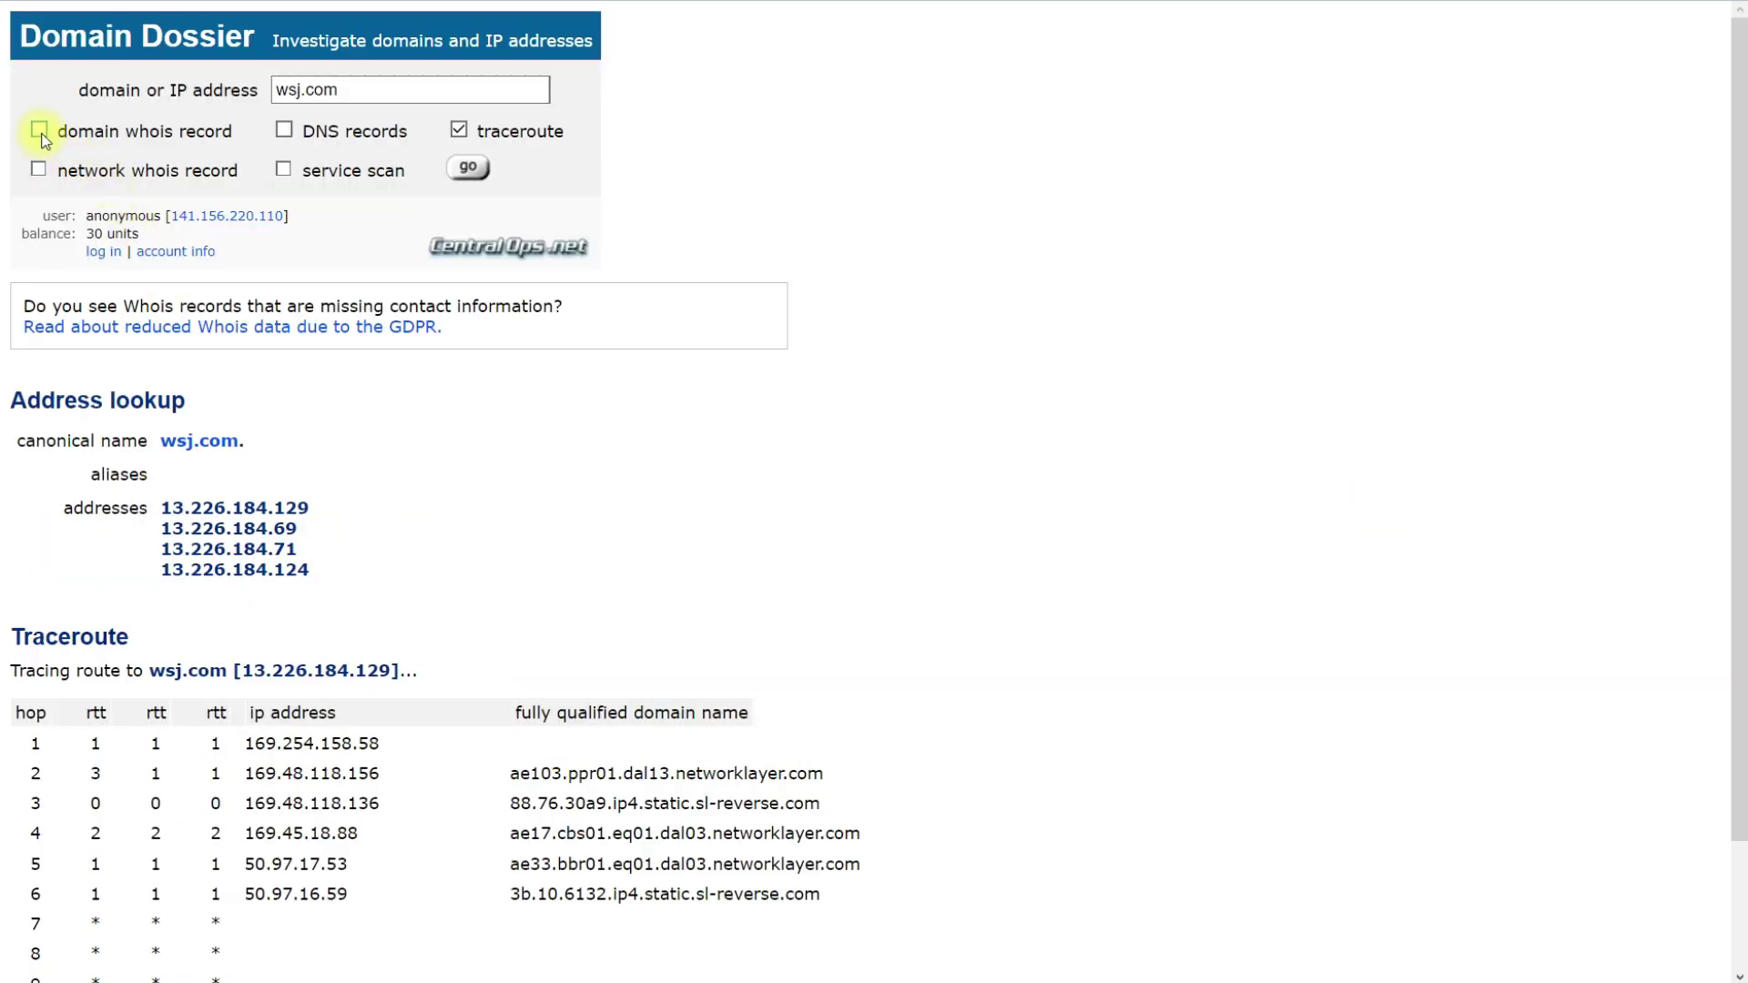
click(475, 177)
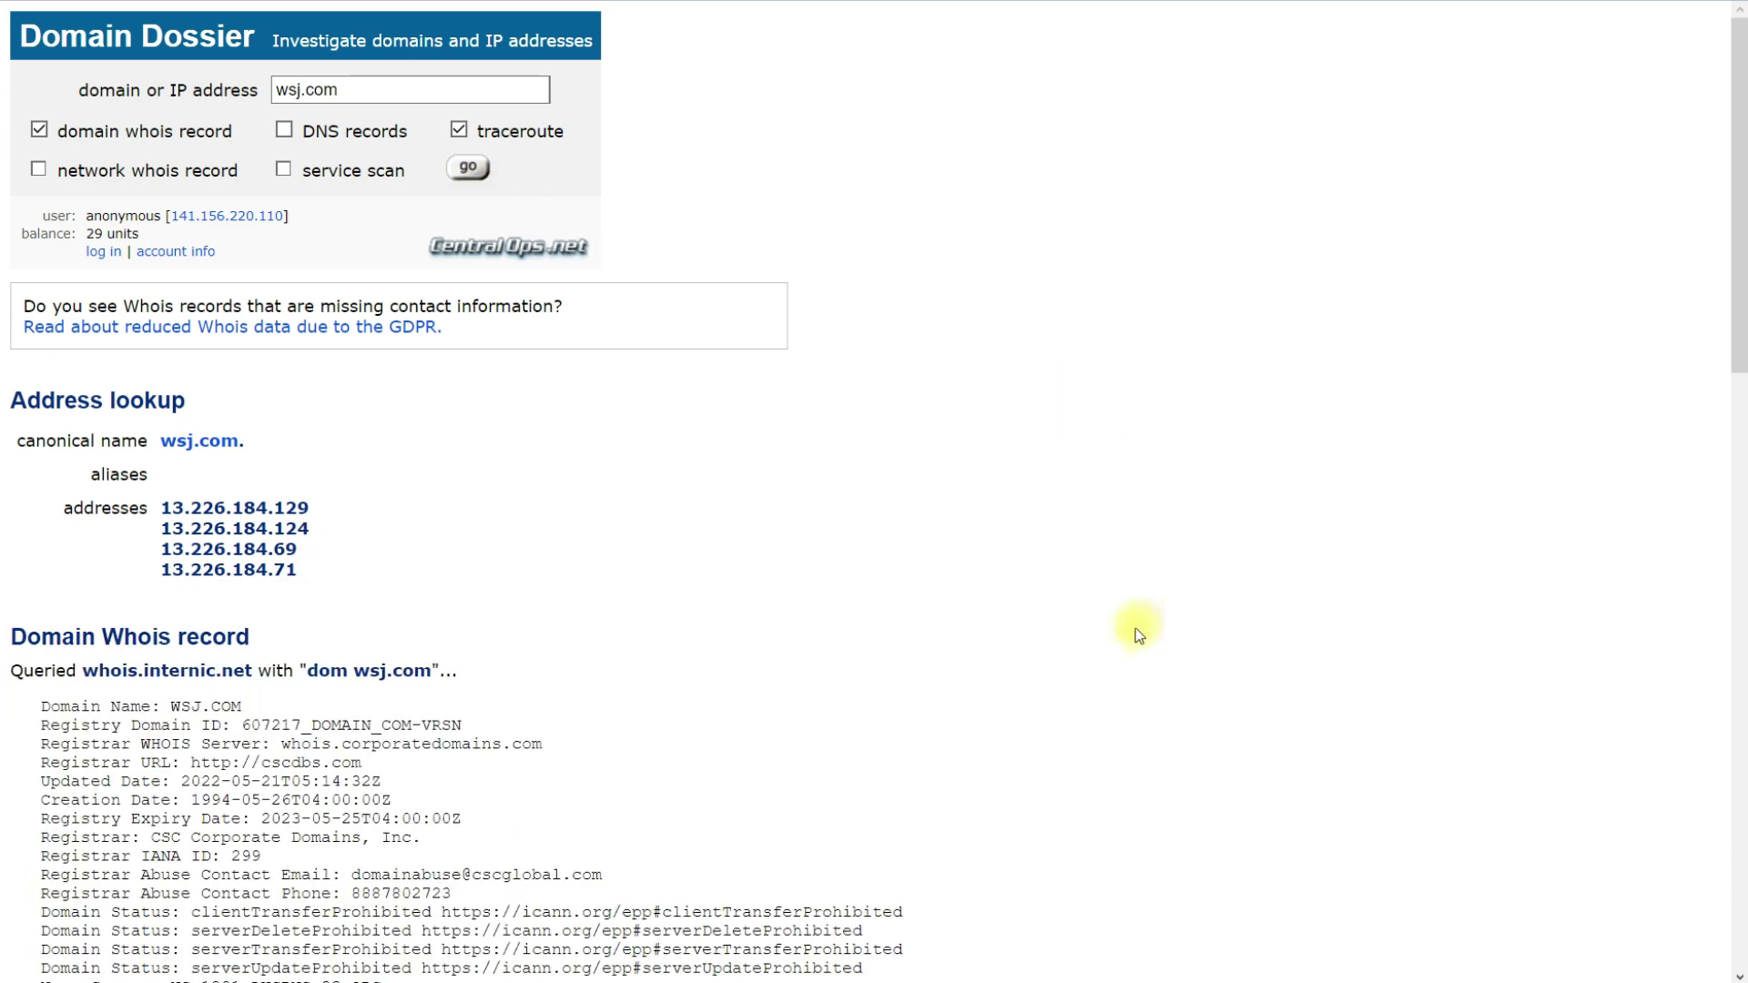
scroll(1139, 624, down, 4)
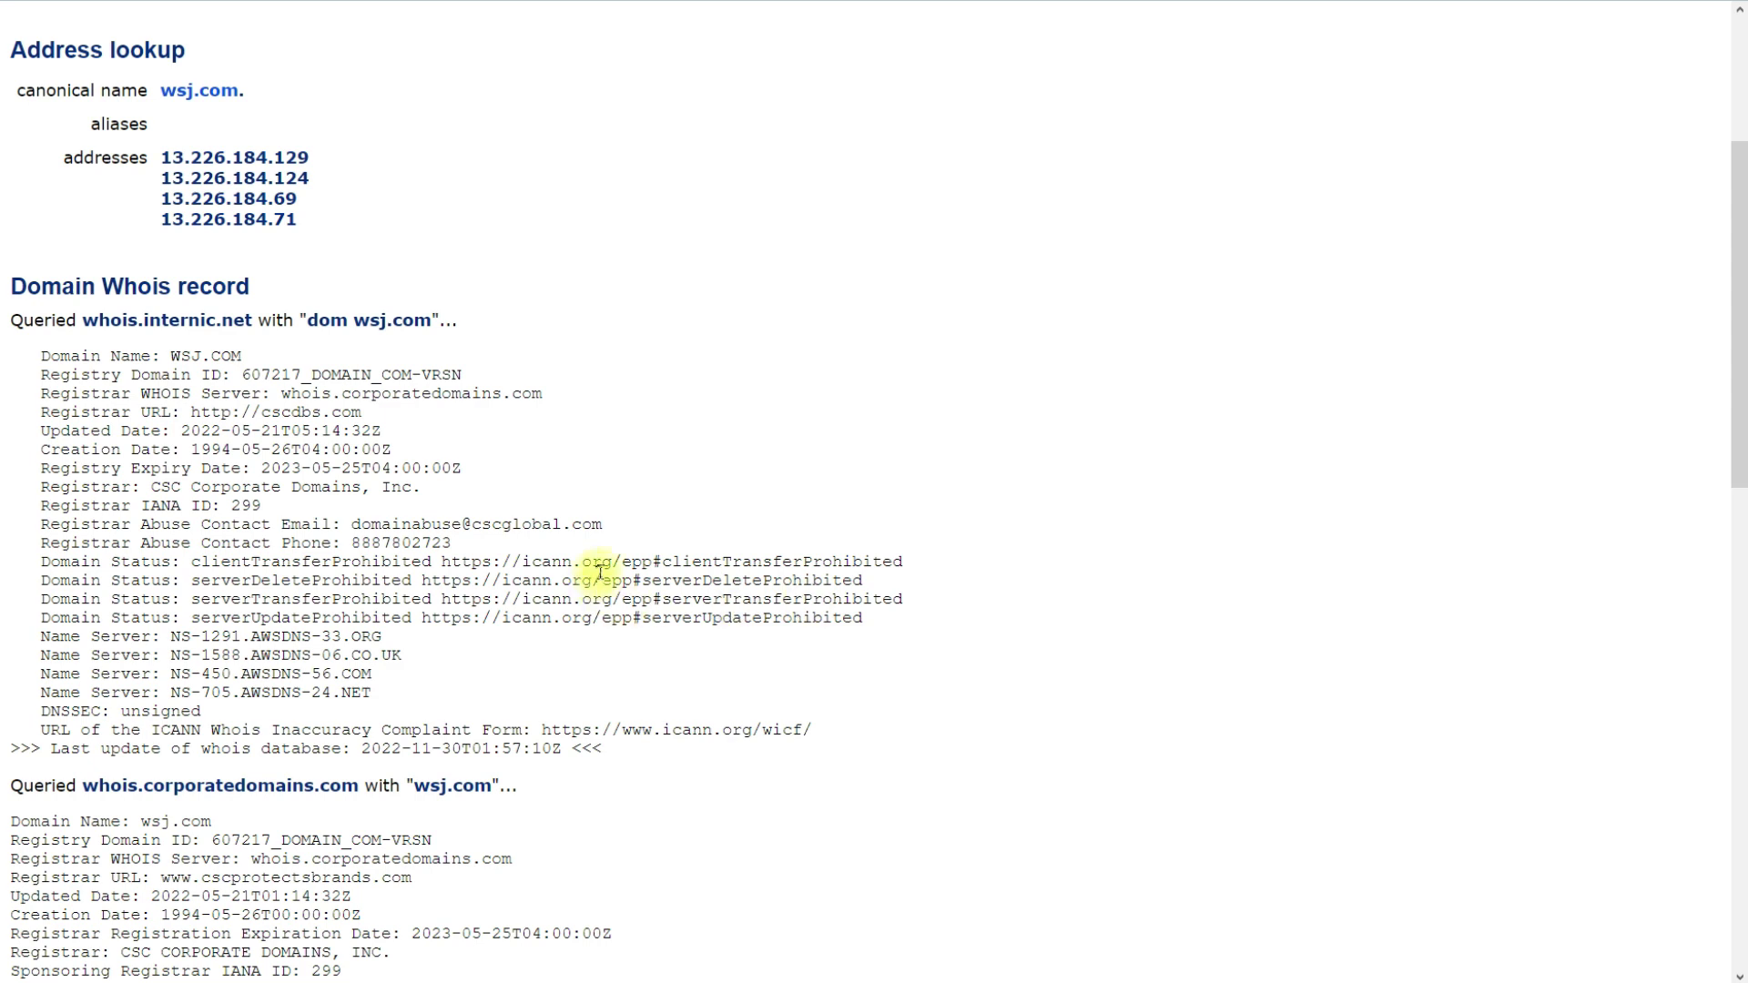
Step: Open the find-in-page bar and clear the search term 'own'
key(ctrl+f)
text(own)
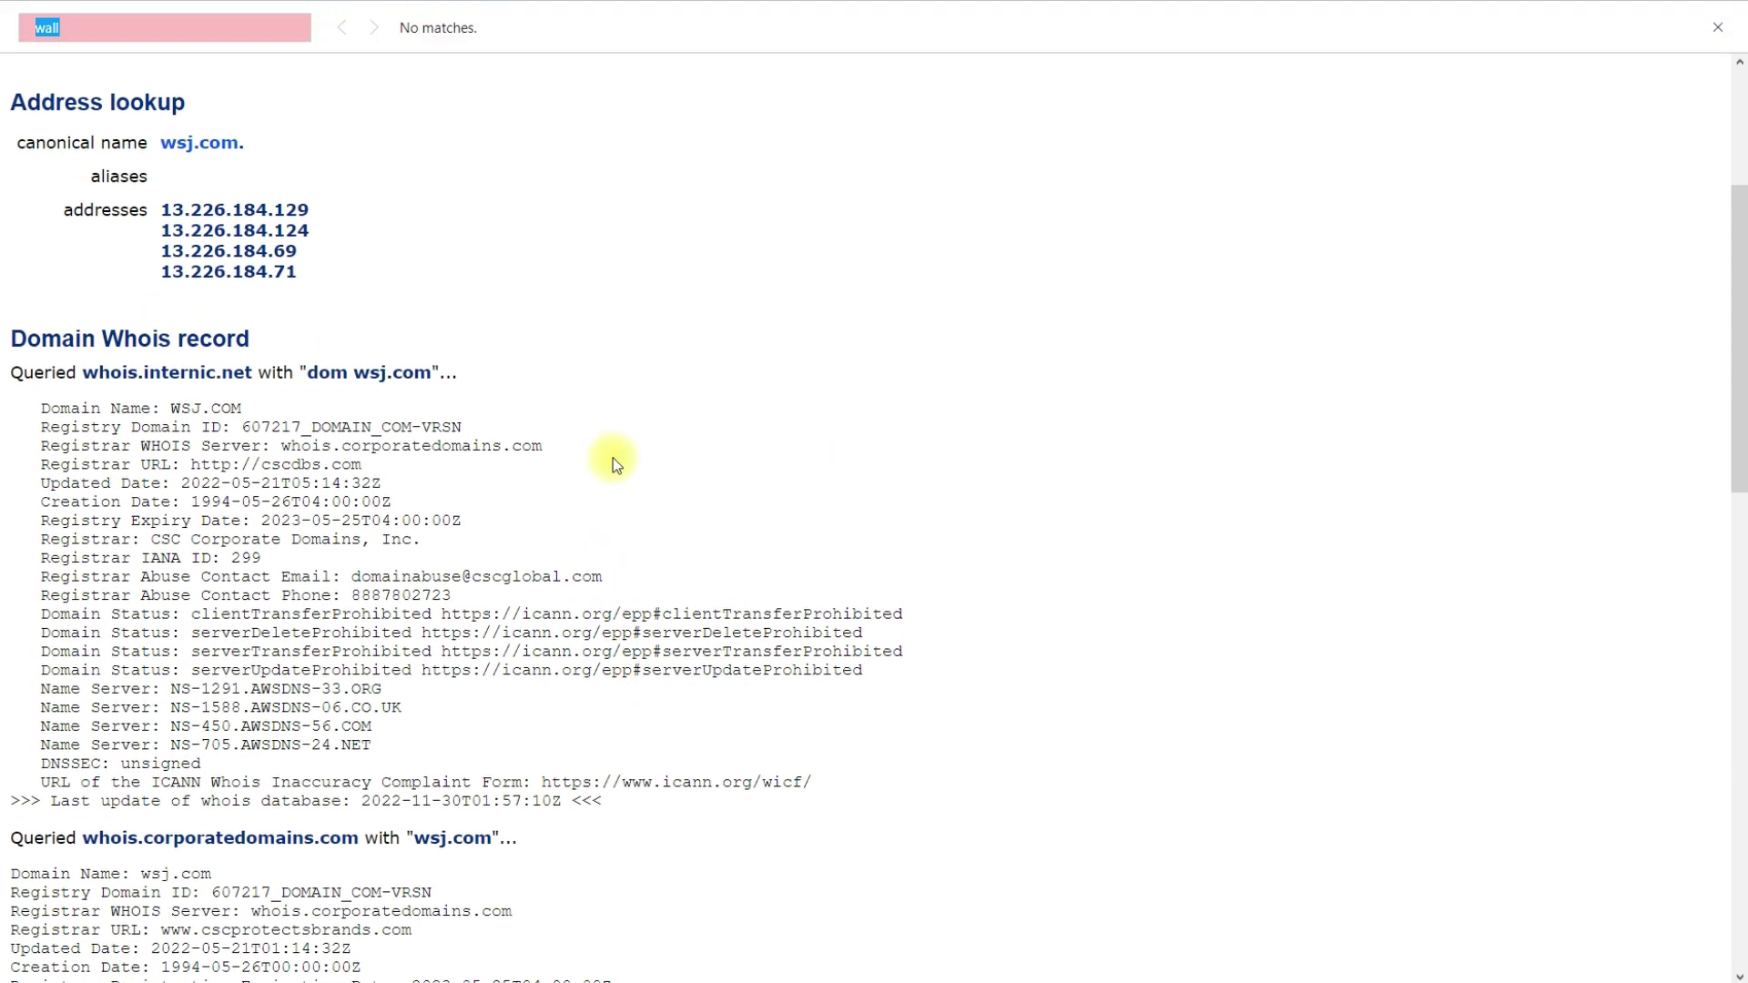
key(ctrl+a)
key(BackSpace)
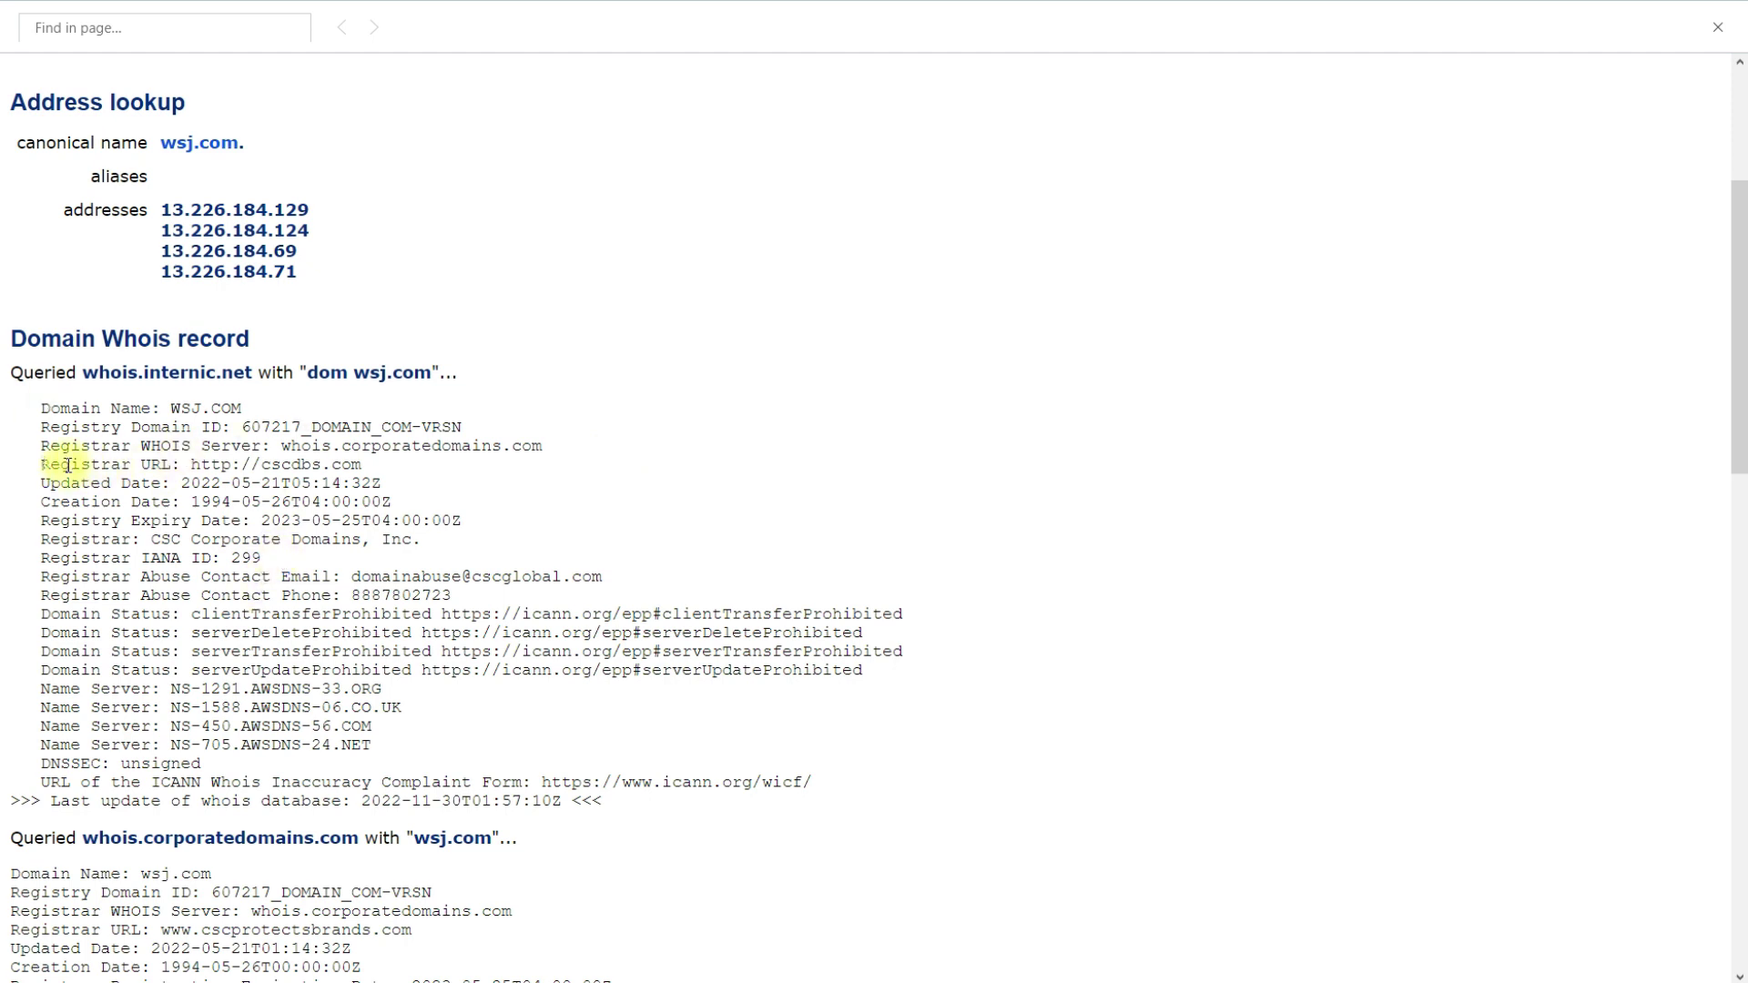
drag(41, 465, 174, 465)
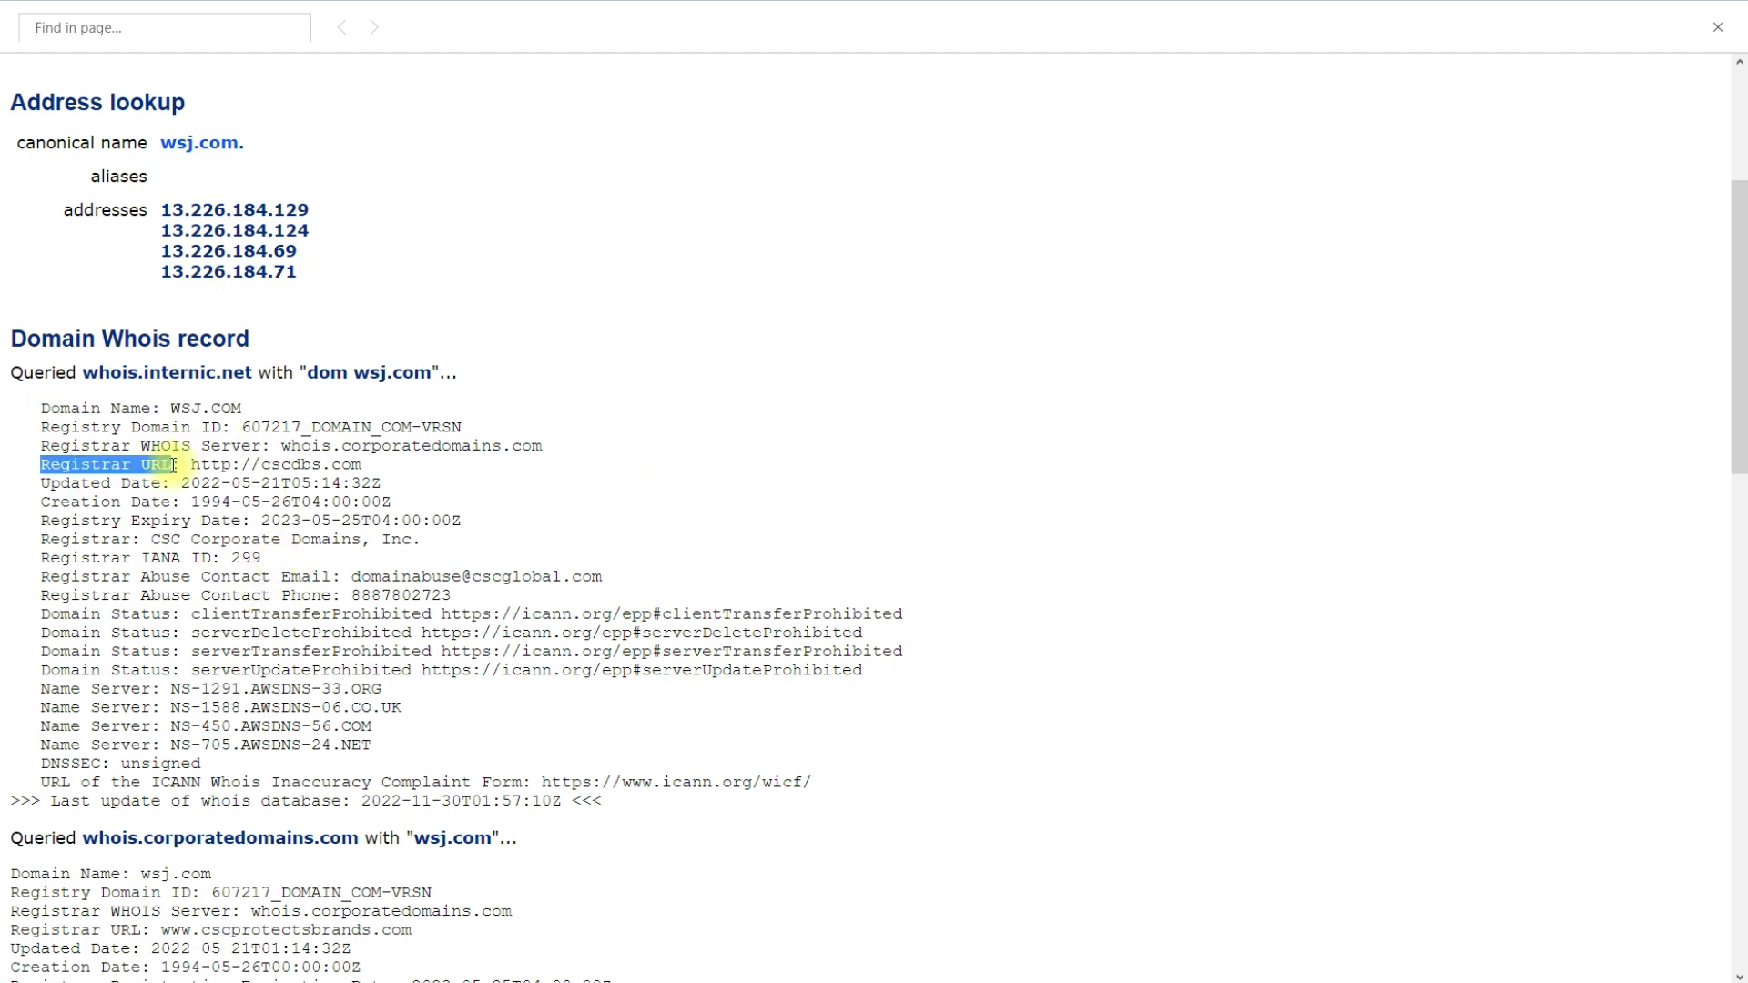
click(638, 592)
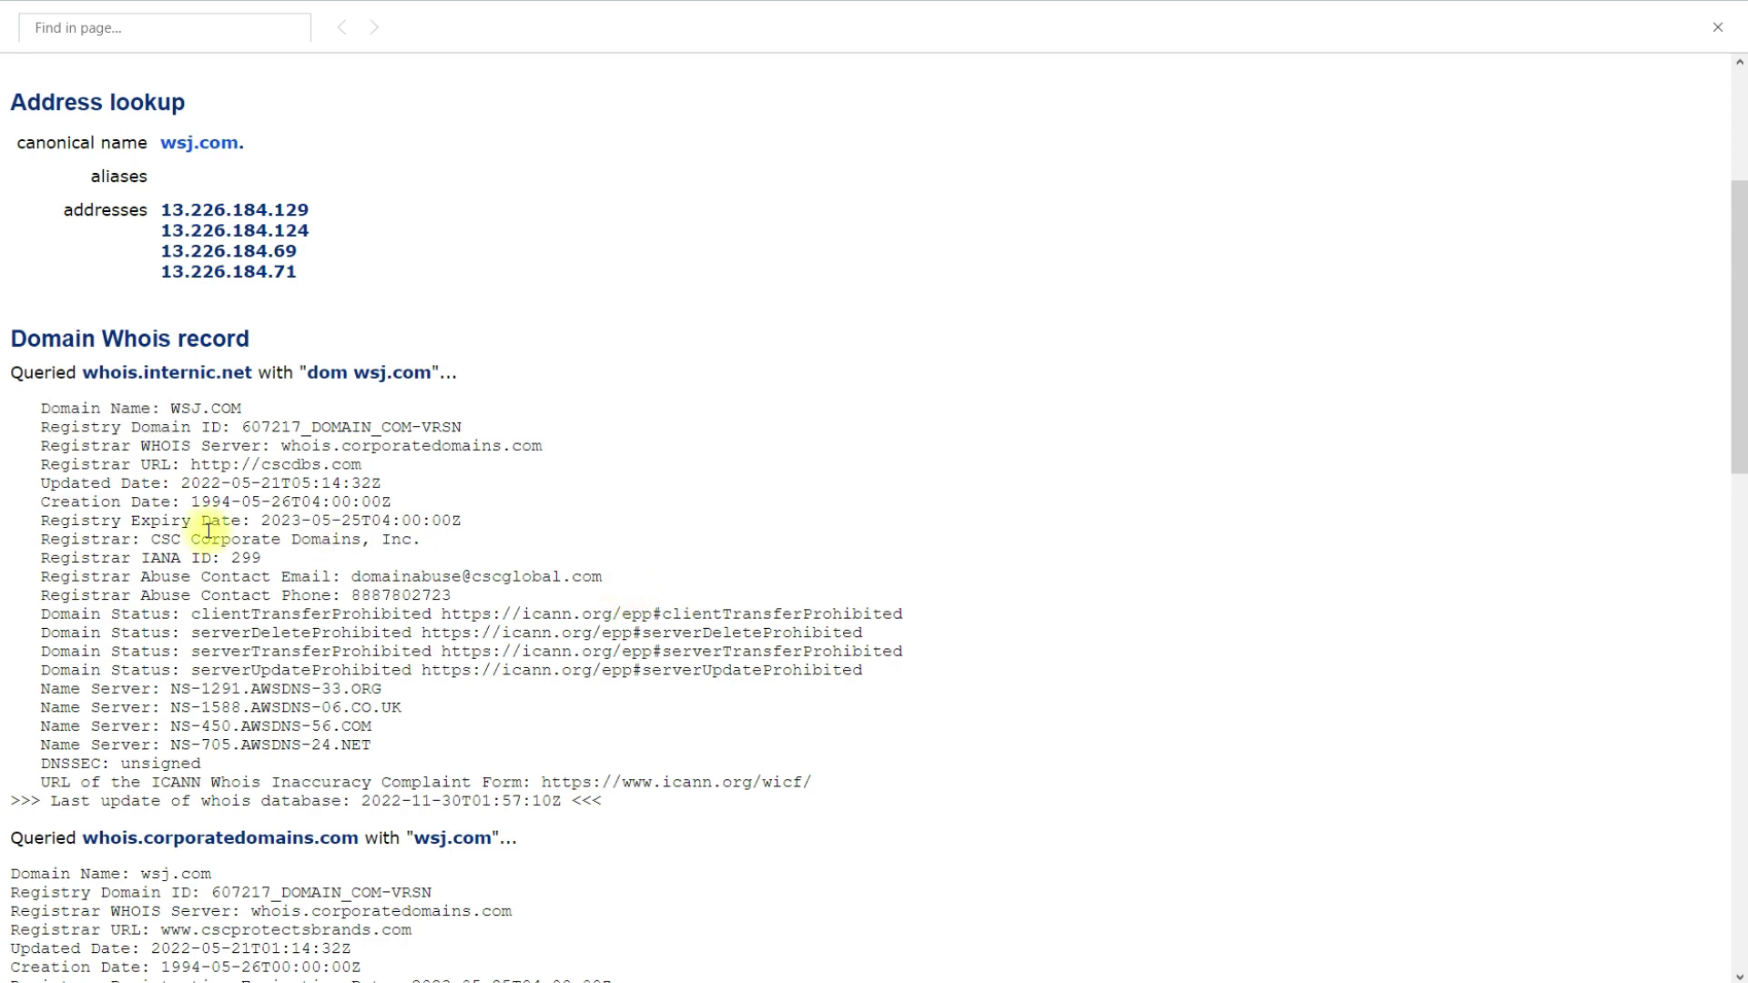
drag(41, 540, 324, 539)
click(832, 543)
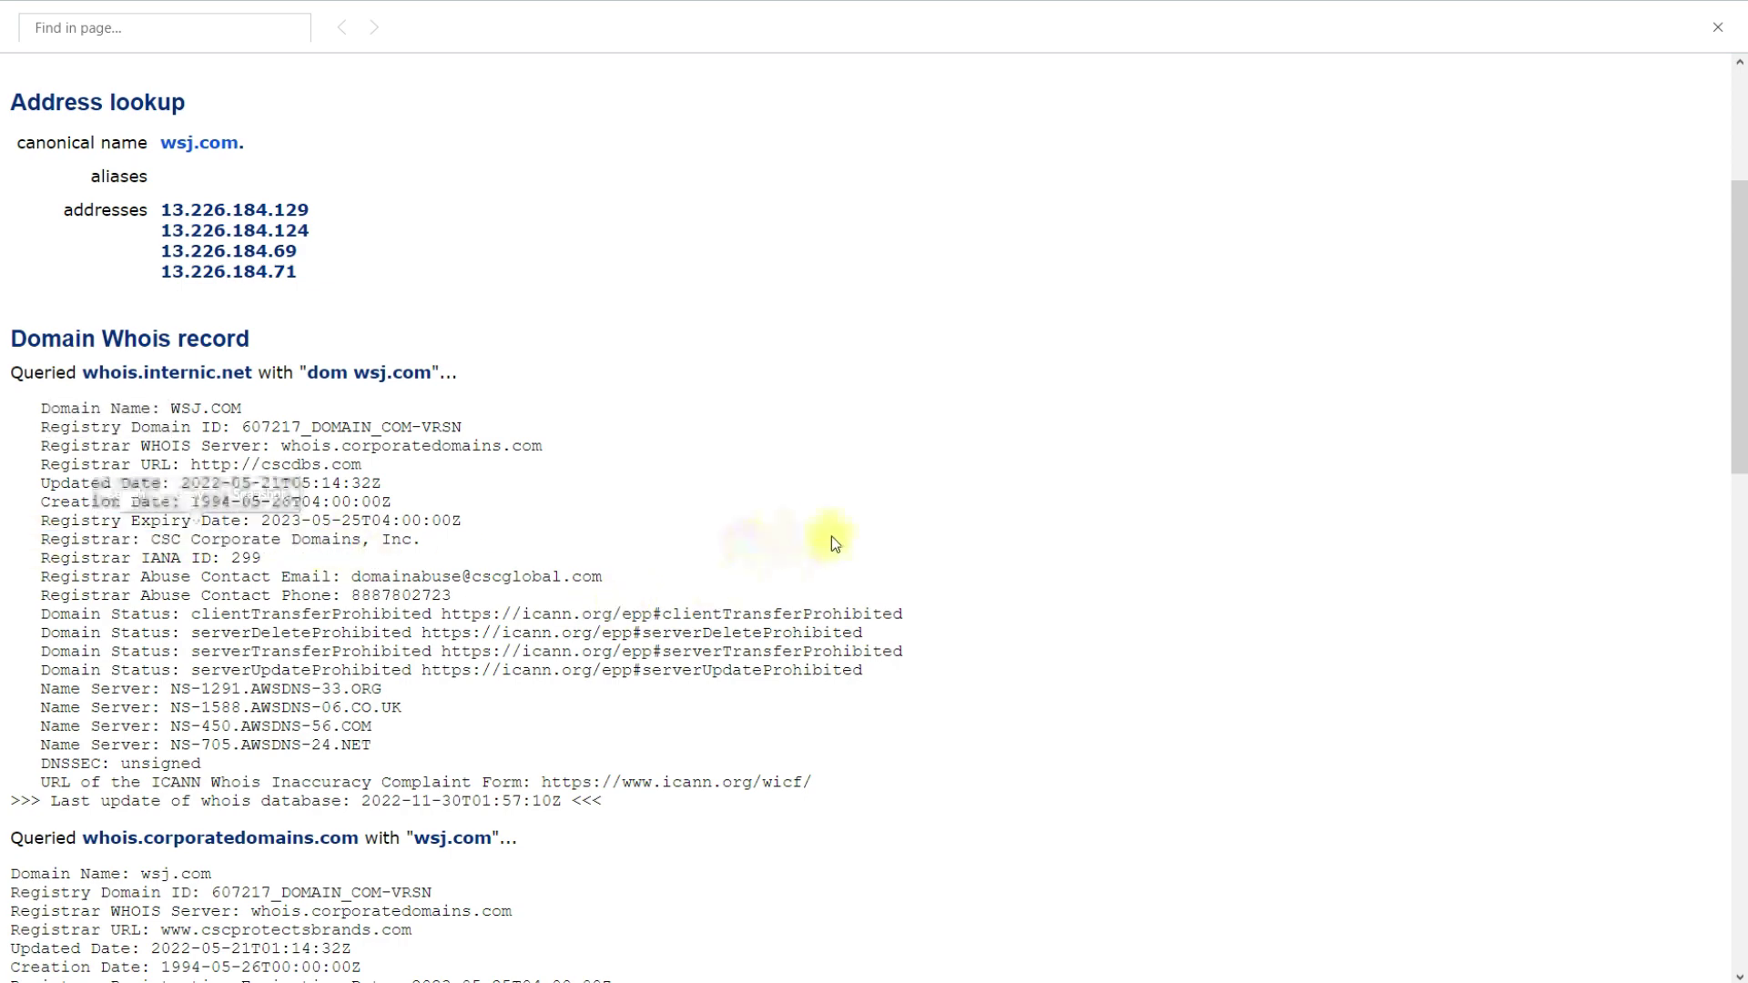
scroll(832, 543, up, 4)
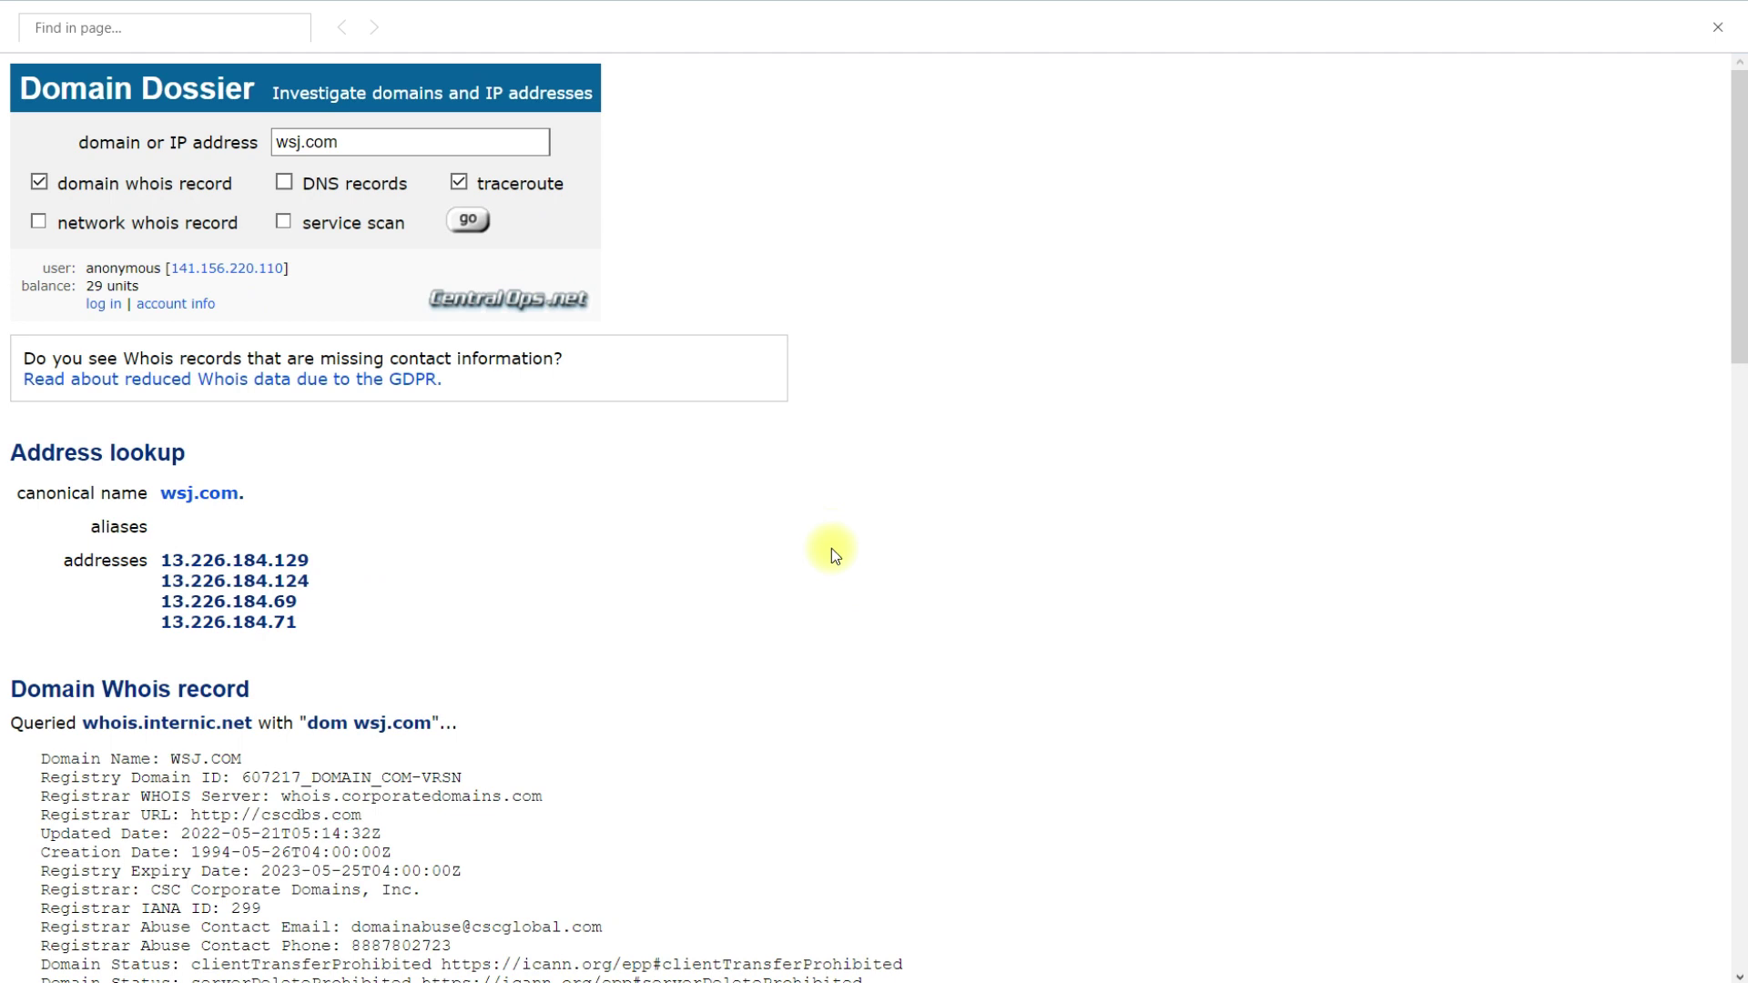
scroll(832, 548, down, 5)
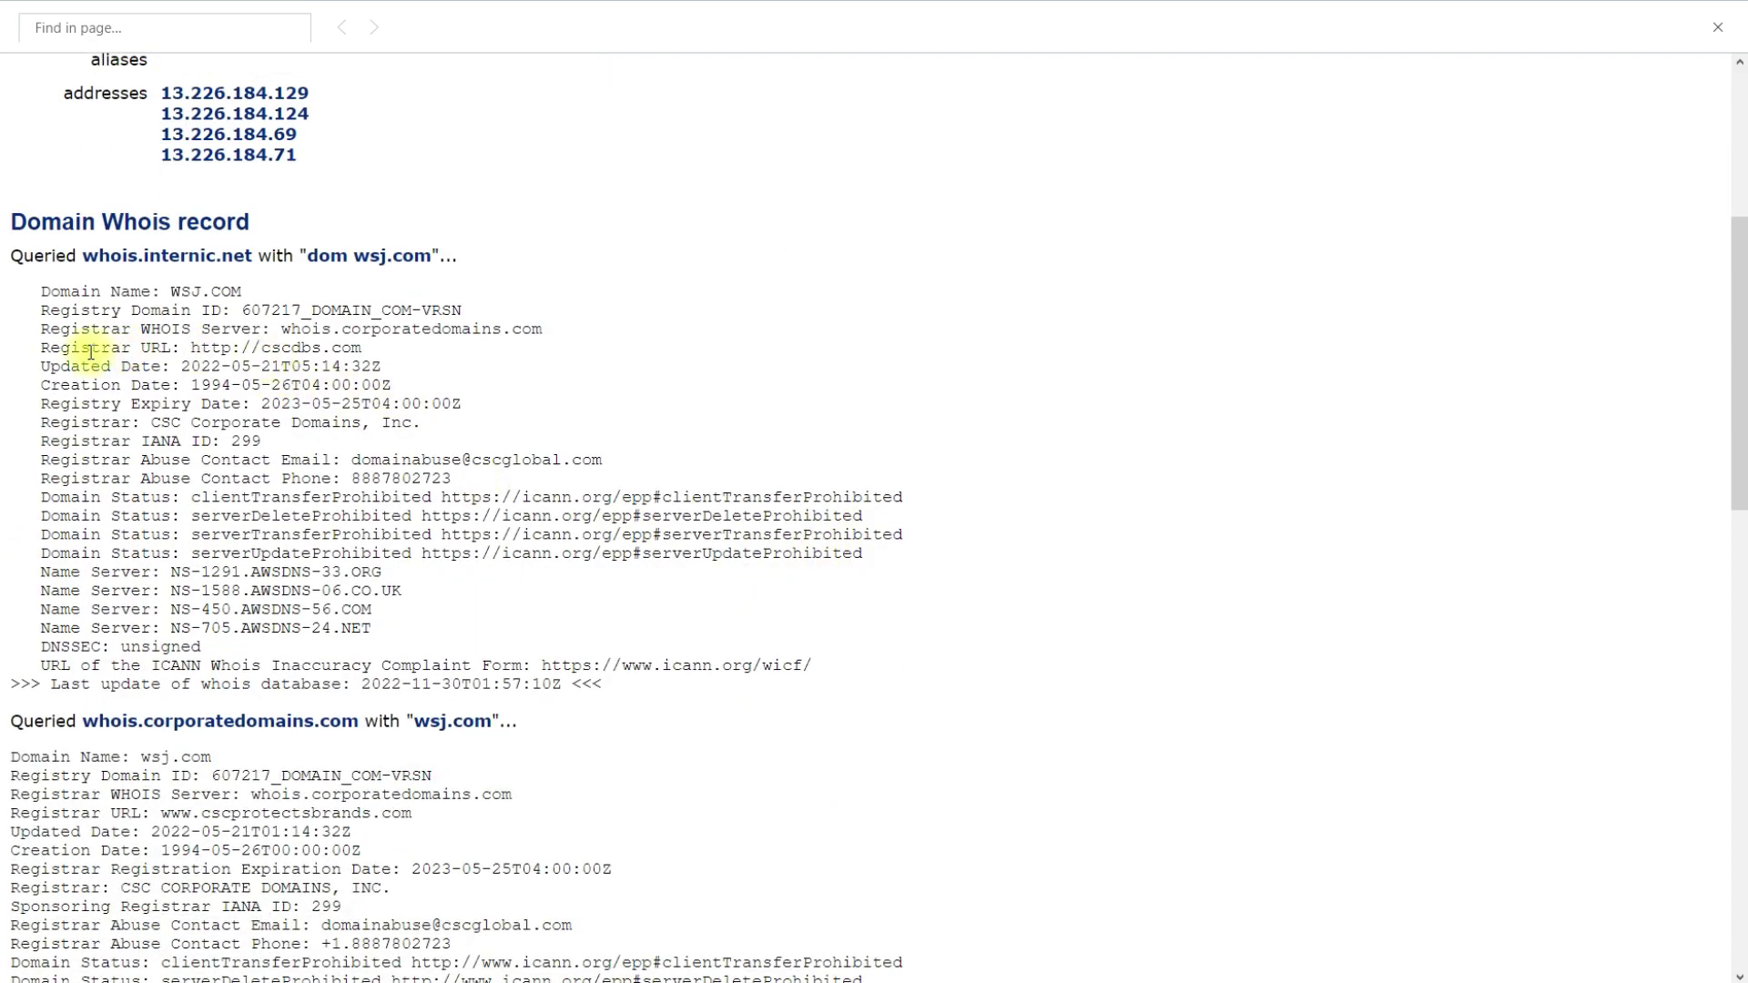
drag(50, 348, 406, 346)
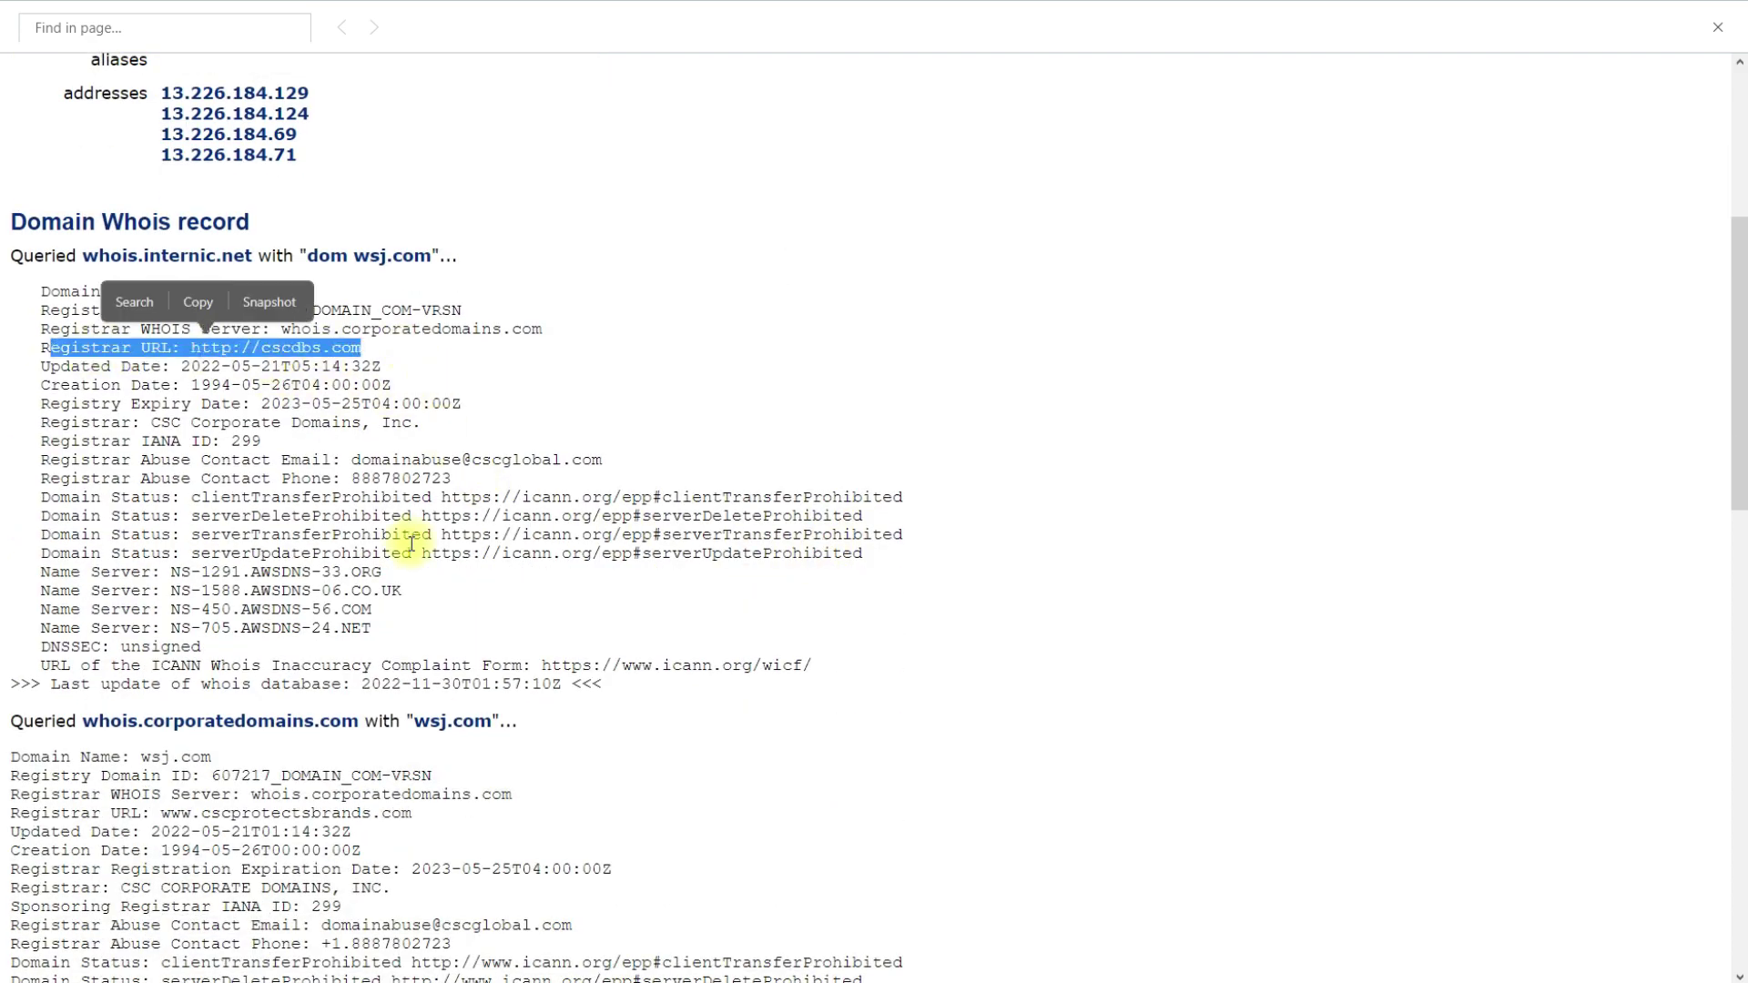
click(95, 346)
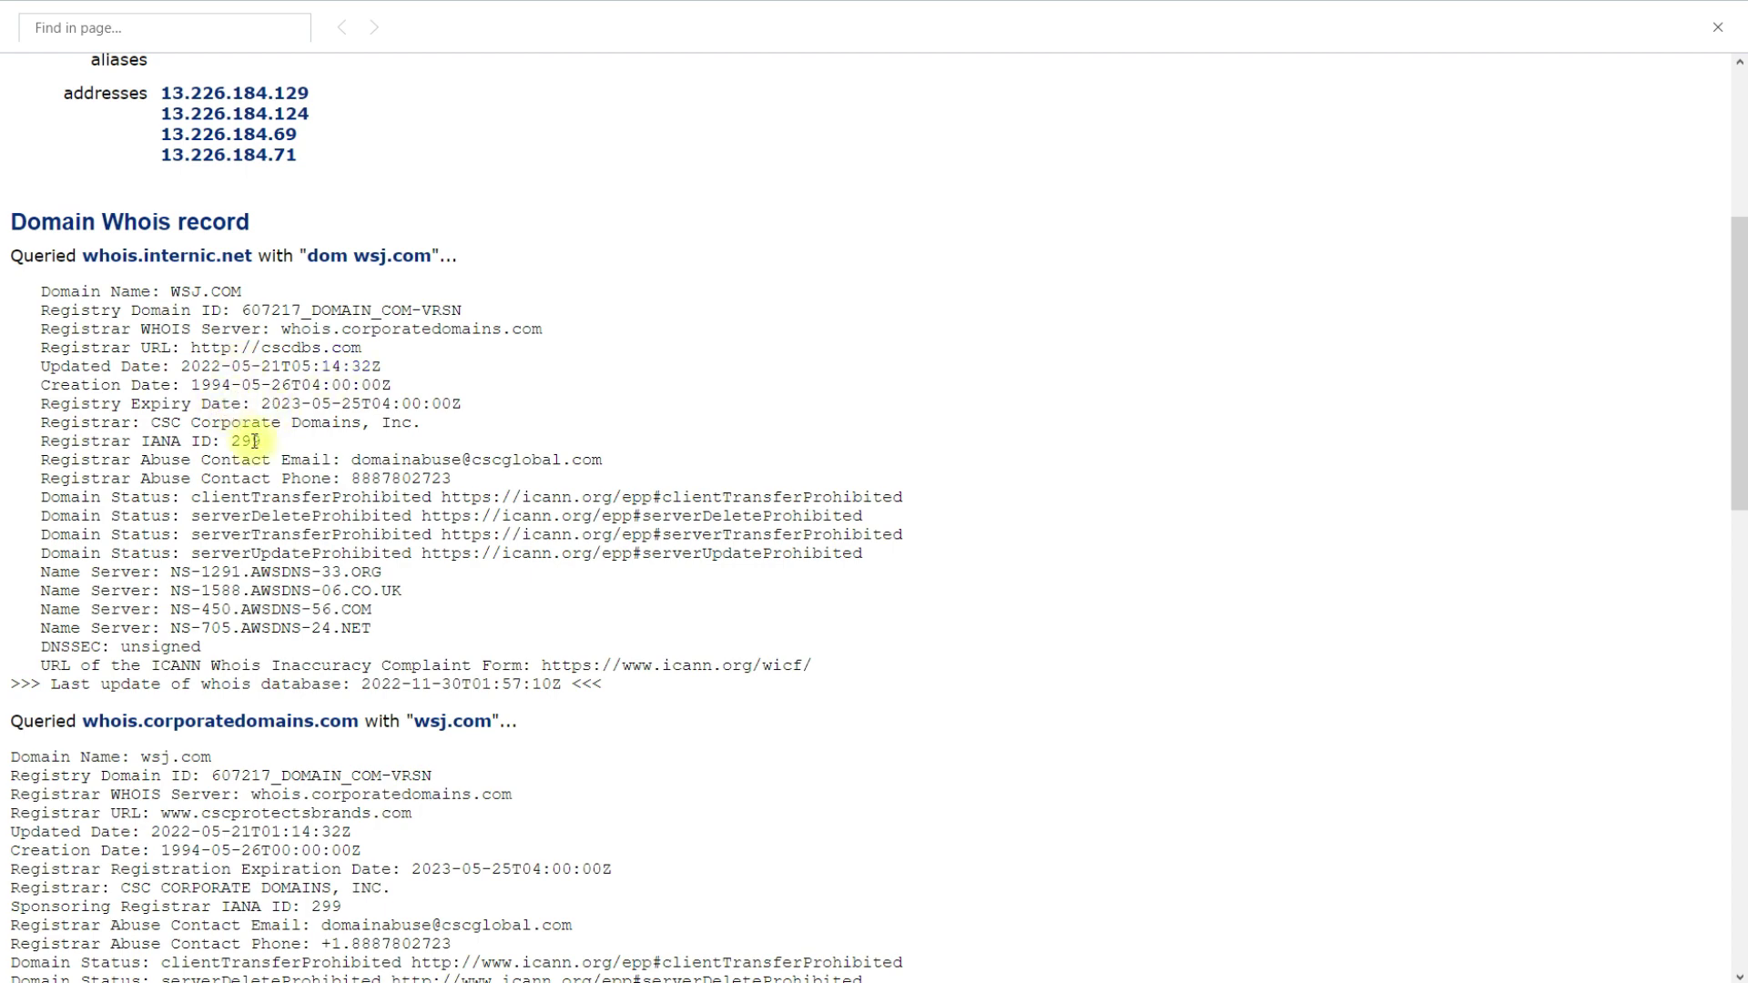
drag(1737, 371, 1743, 214)
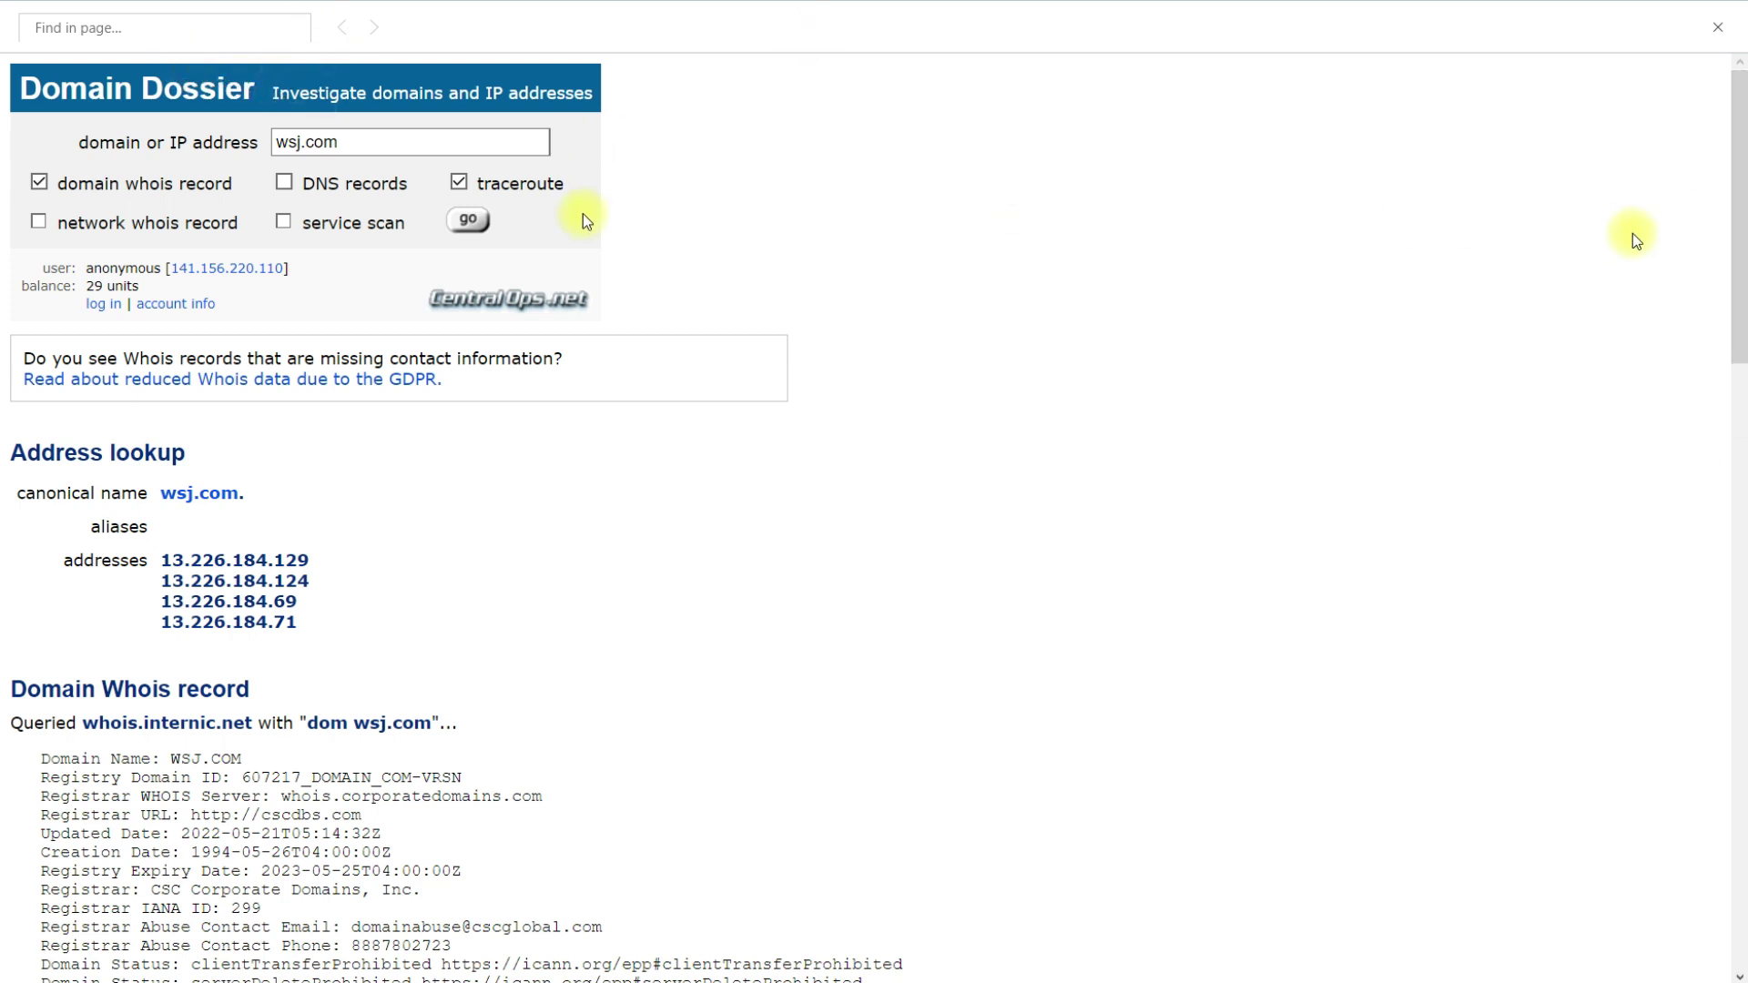
drag(373, 95, 633, 131)
click(1347, 325)
drag(1739, 301, 1743, 480)
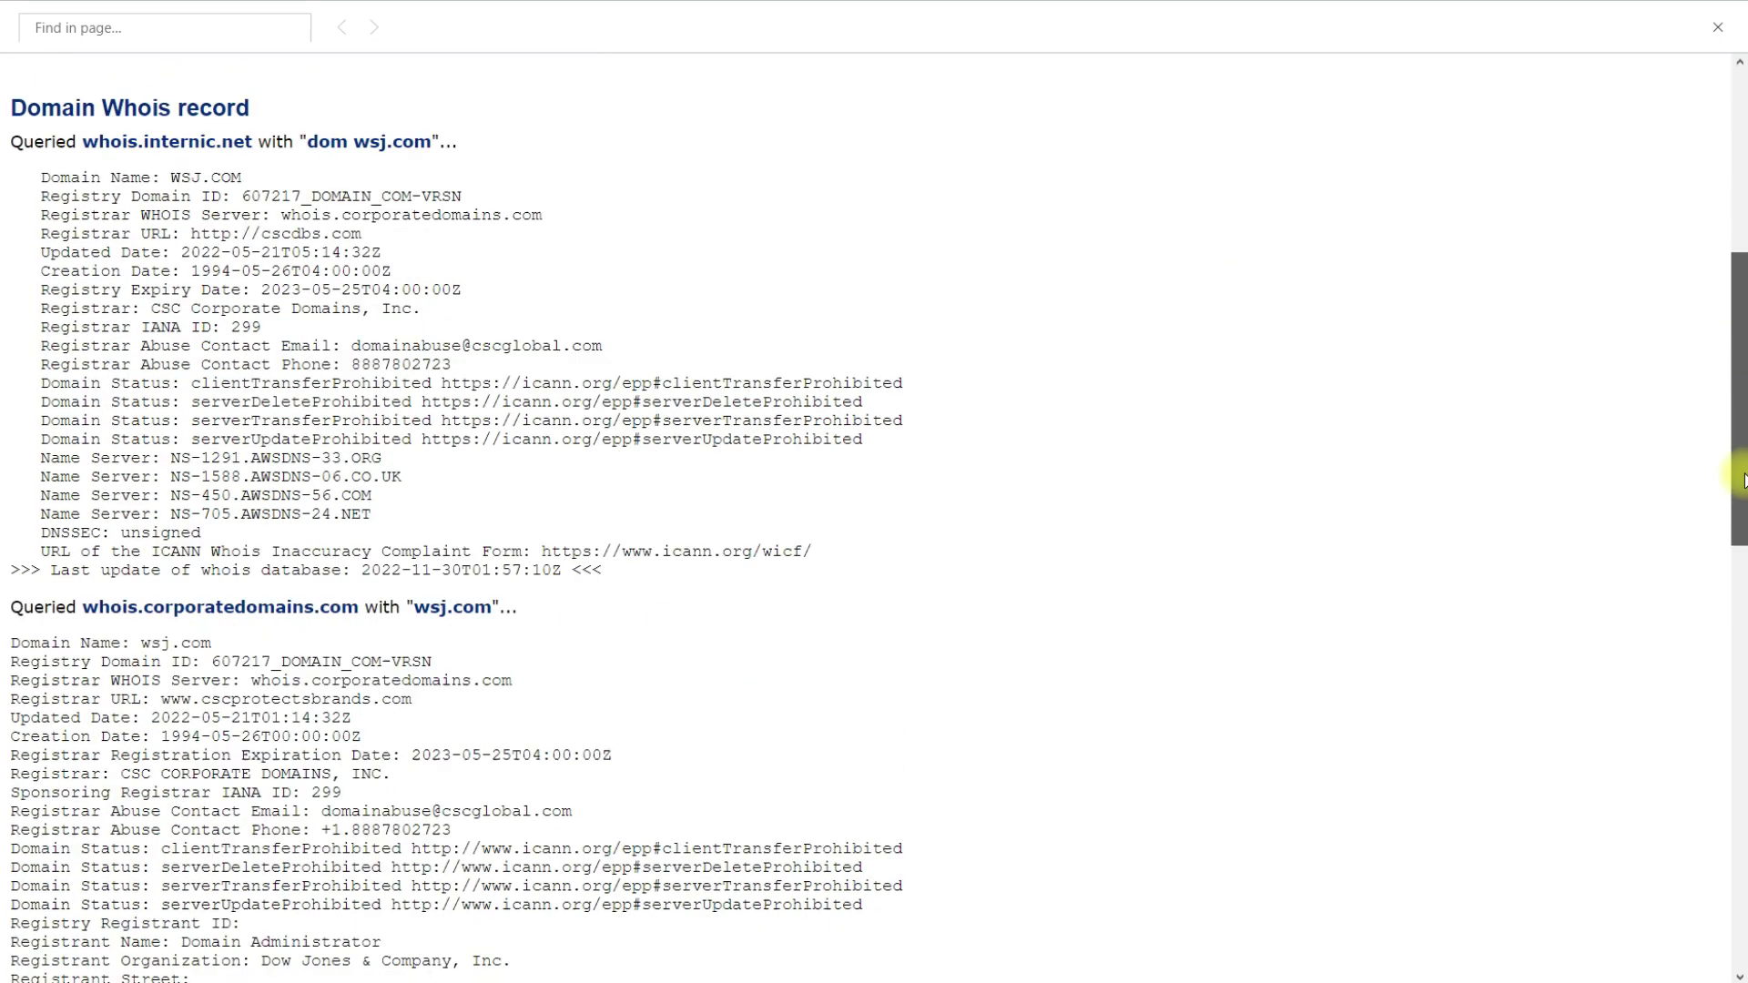
drag(1743, 481, 1743, 574)
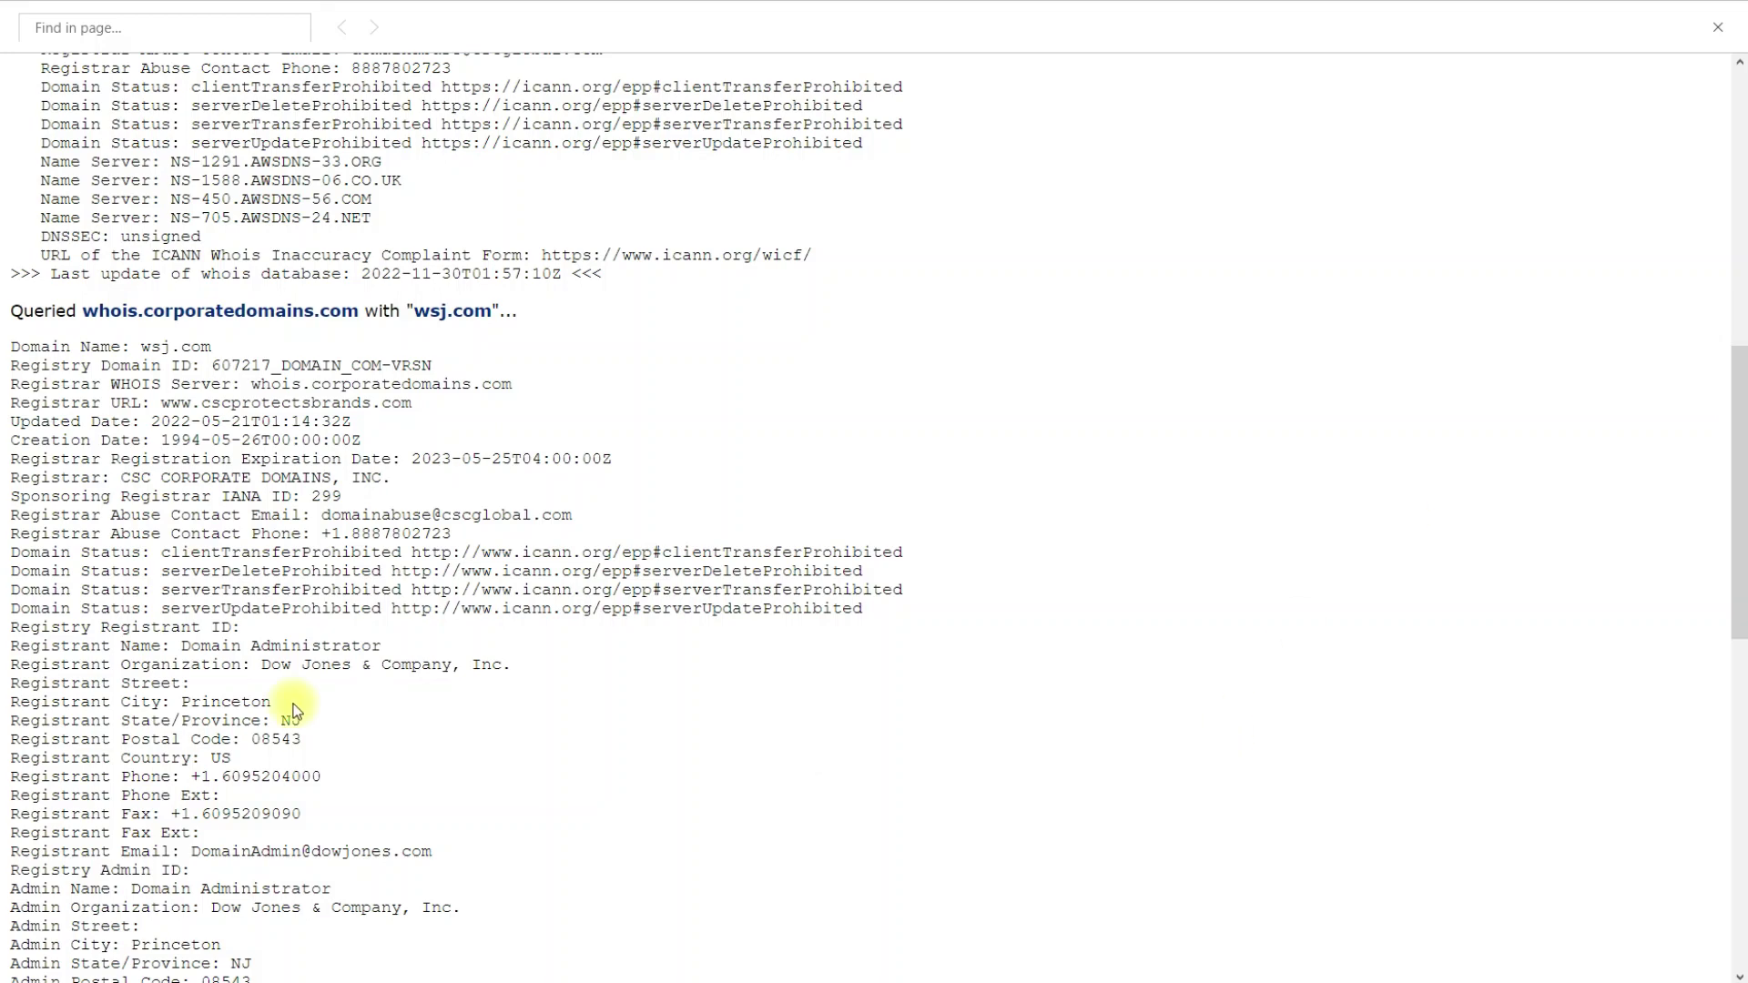
drag(370, 646, 8, 653)
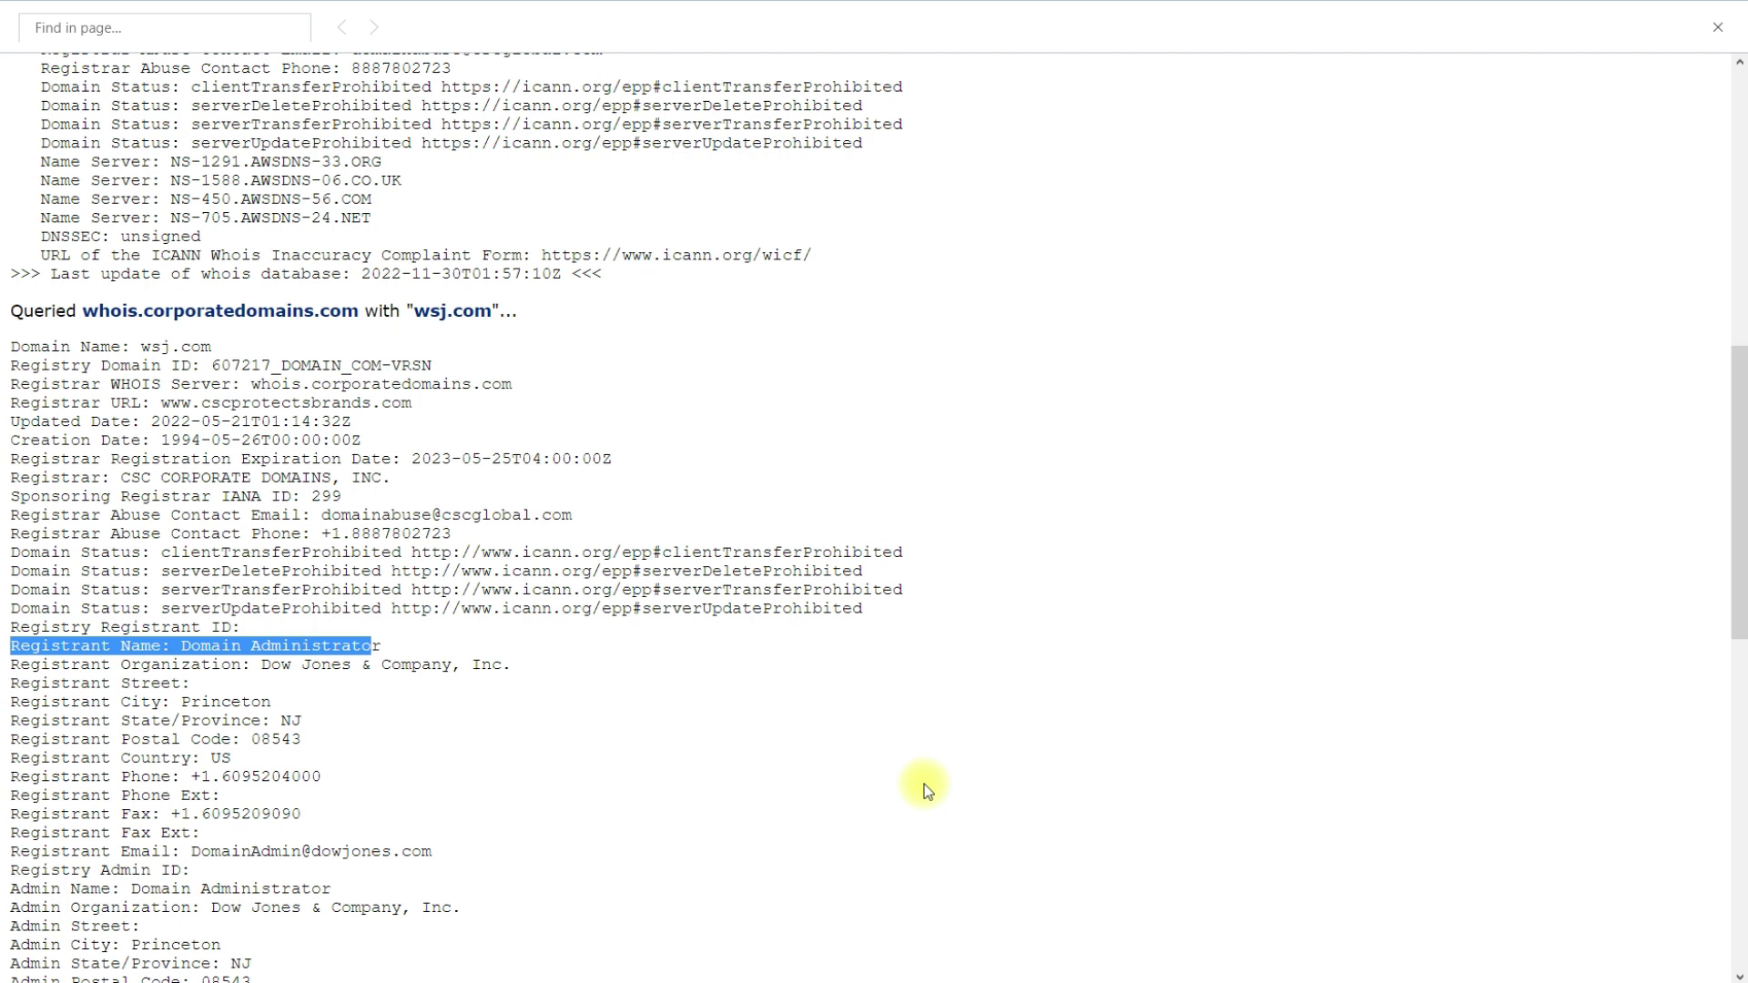
click(145, 857)
drag(110, 646, 12, 646)
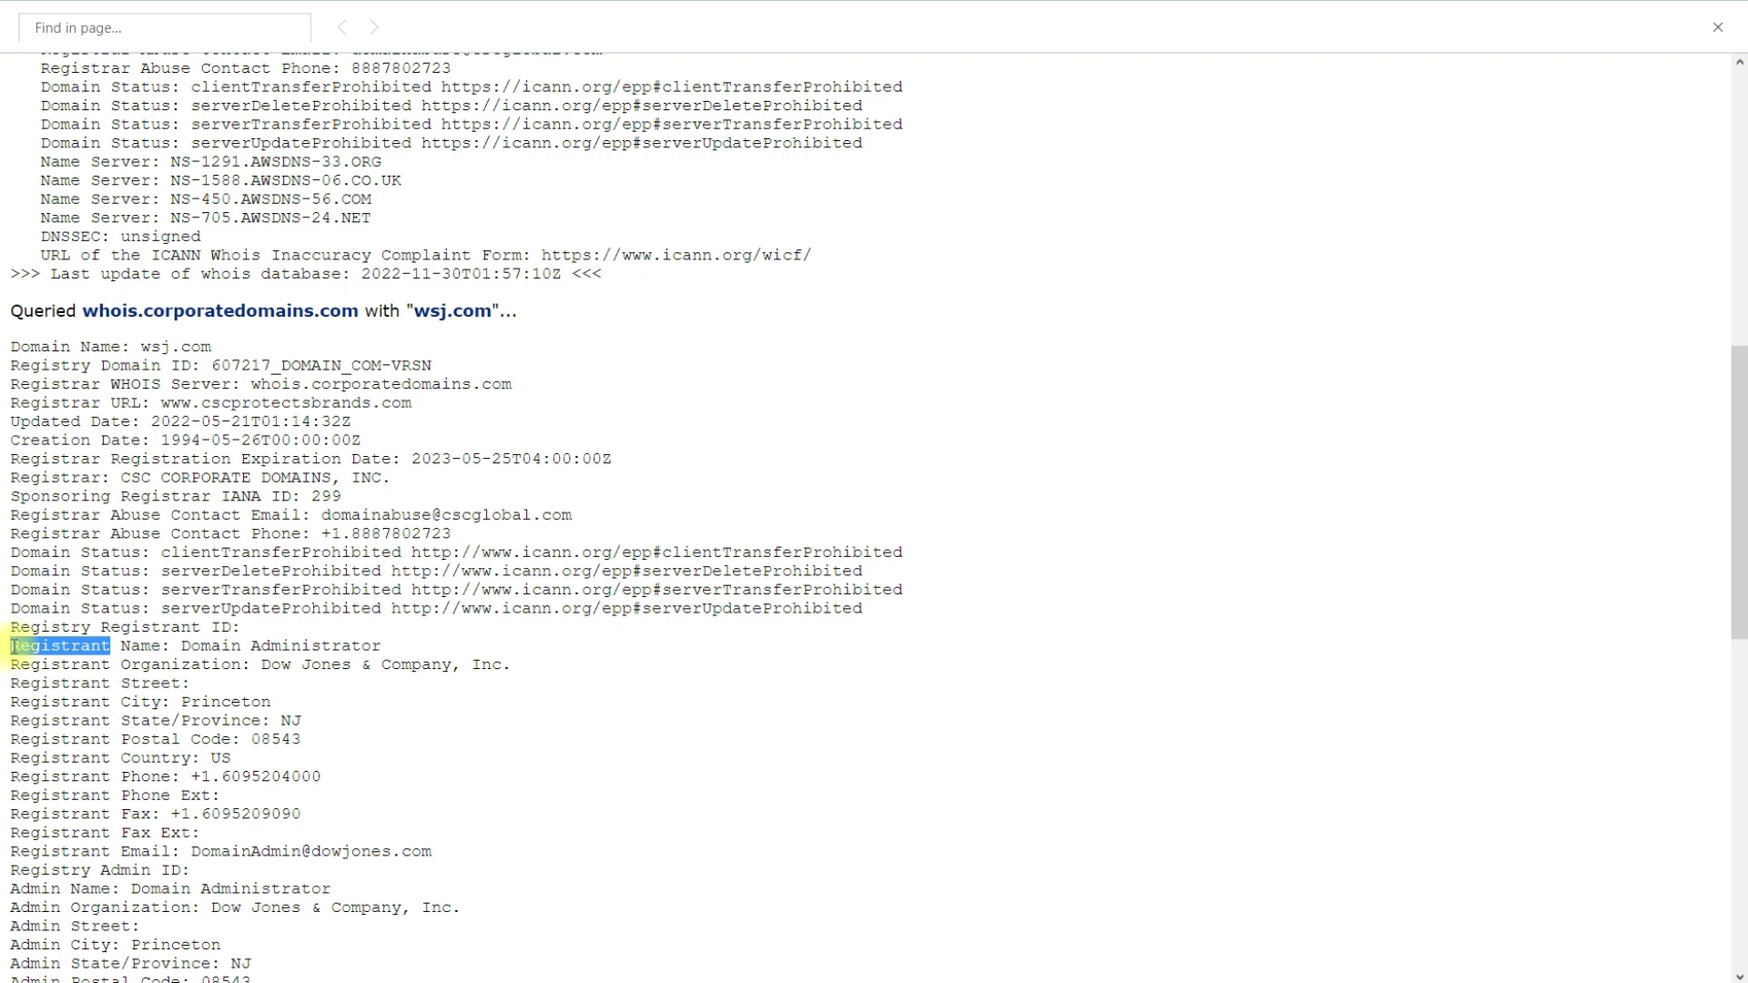
click(12, 646)
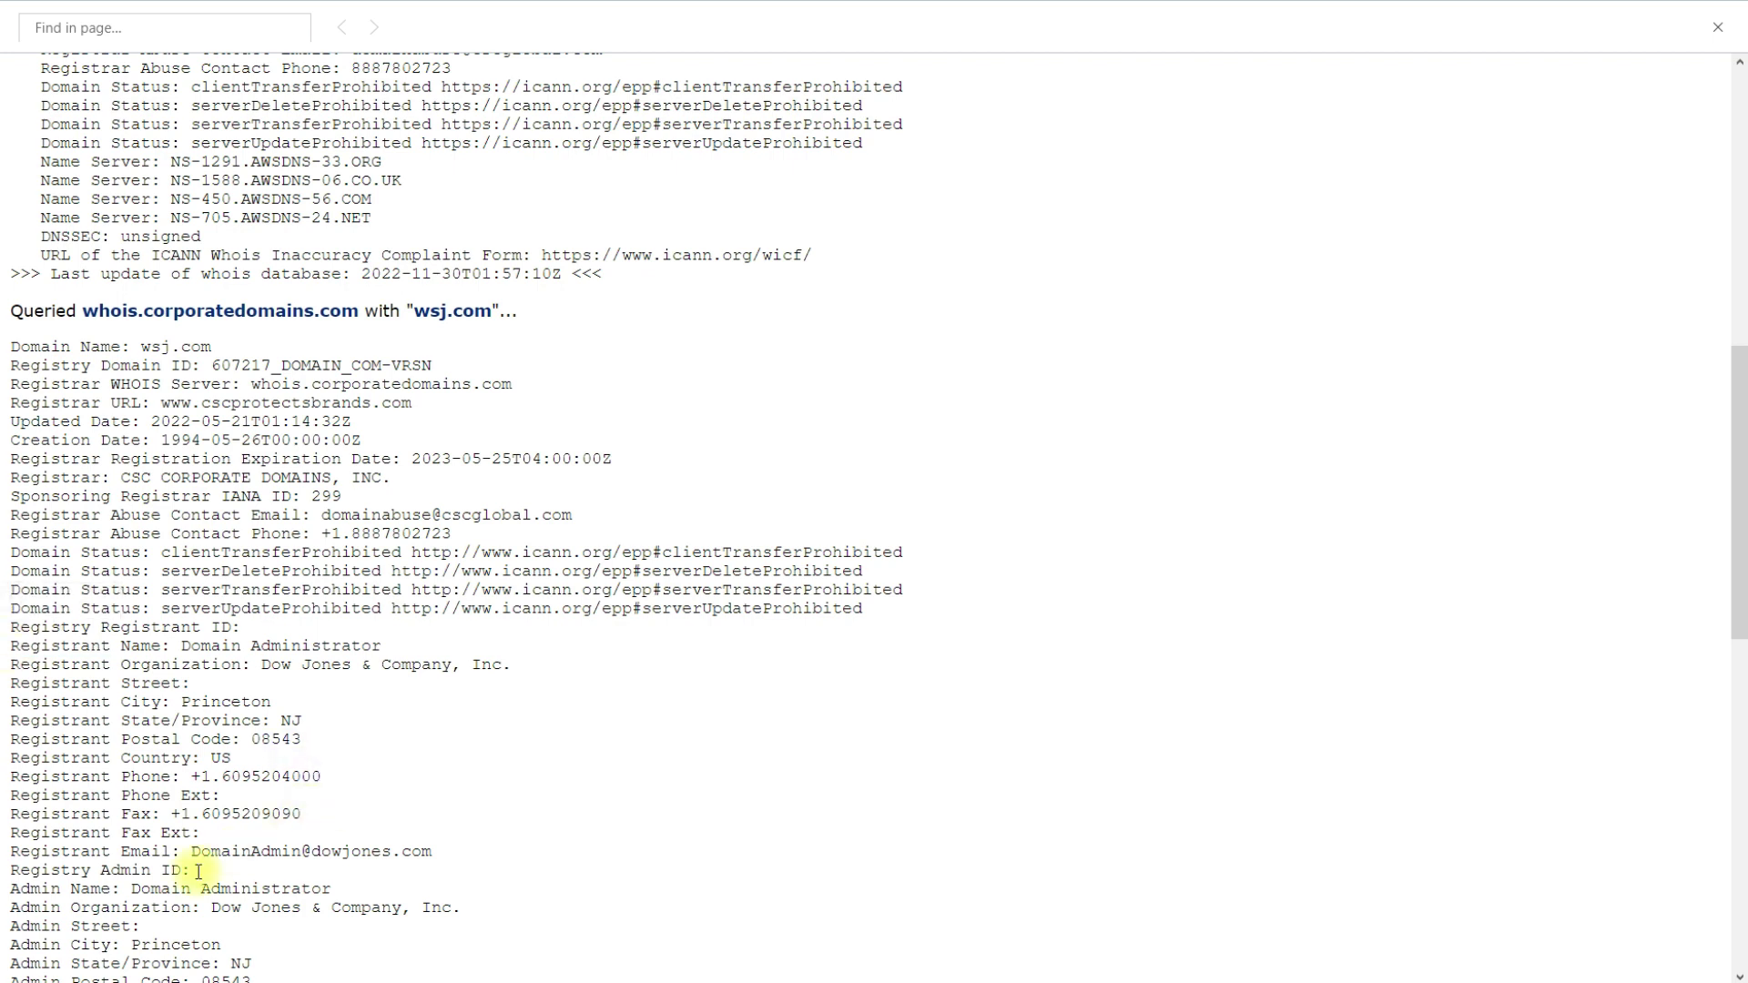
drag(196, 872, 3, 642)
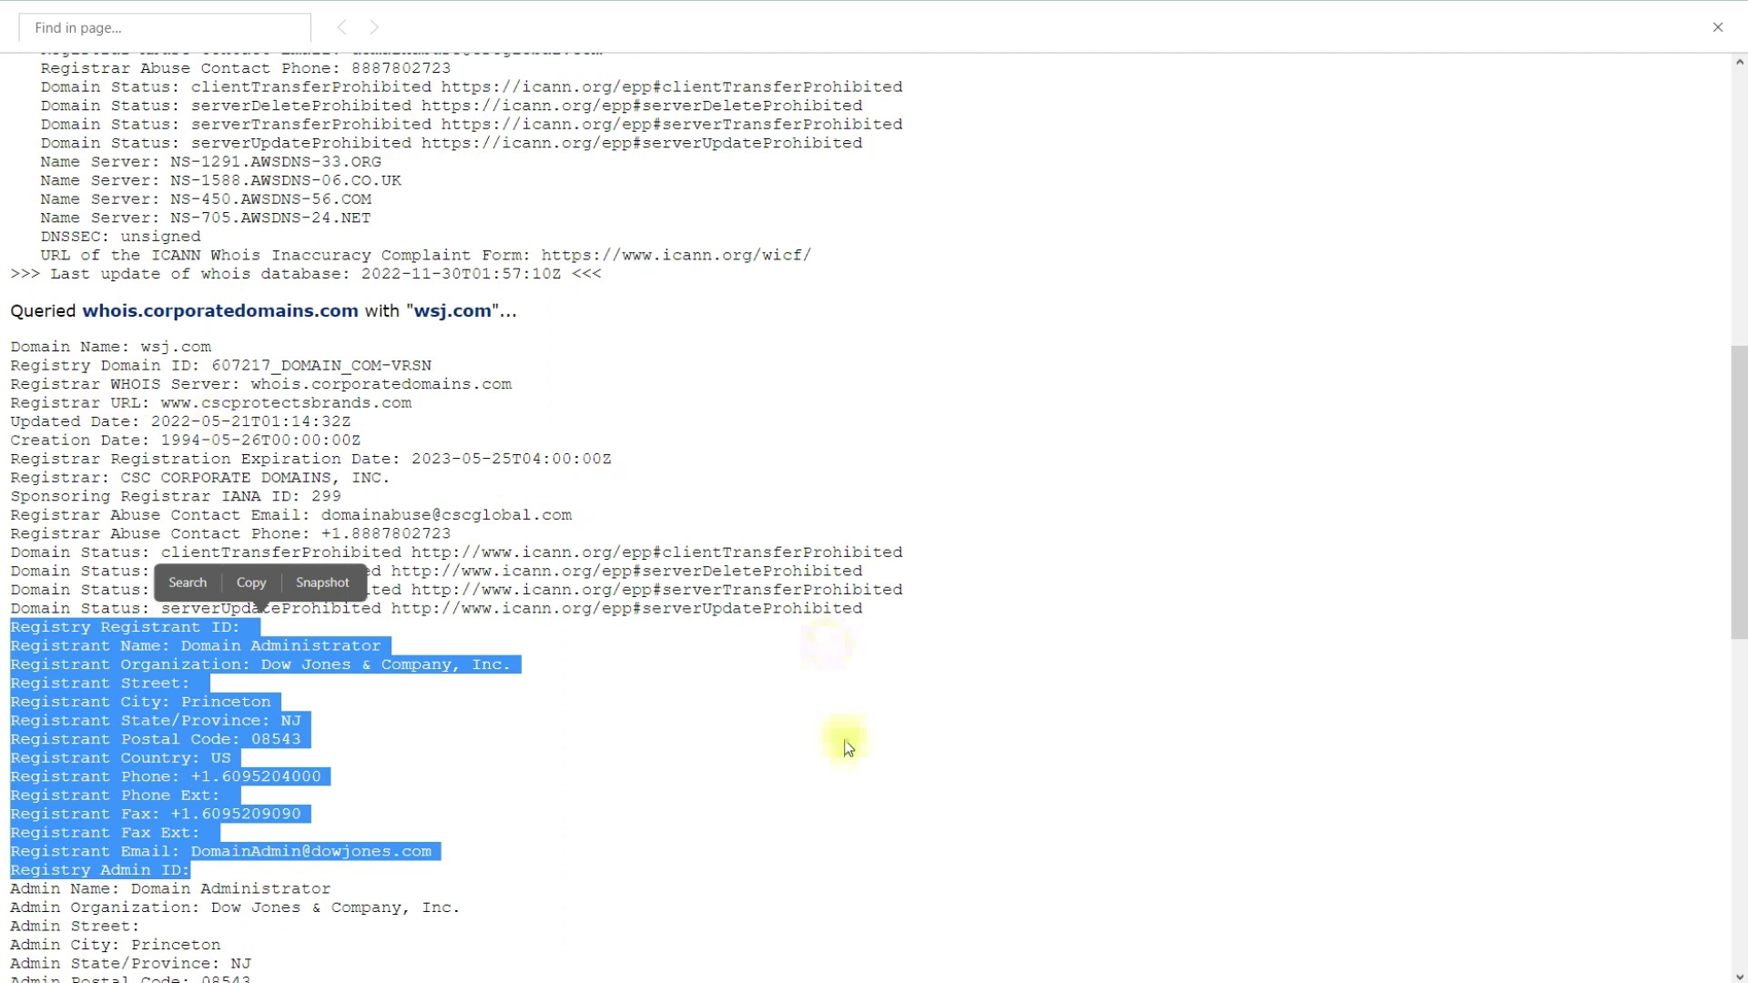
click(856, 827)
scroll(855, 826, down, 5)
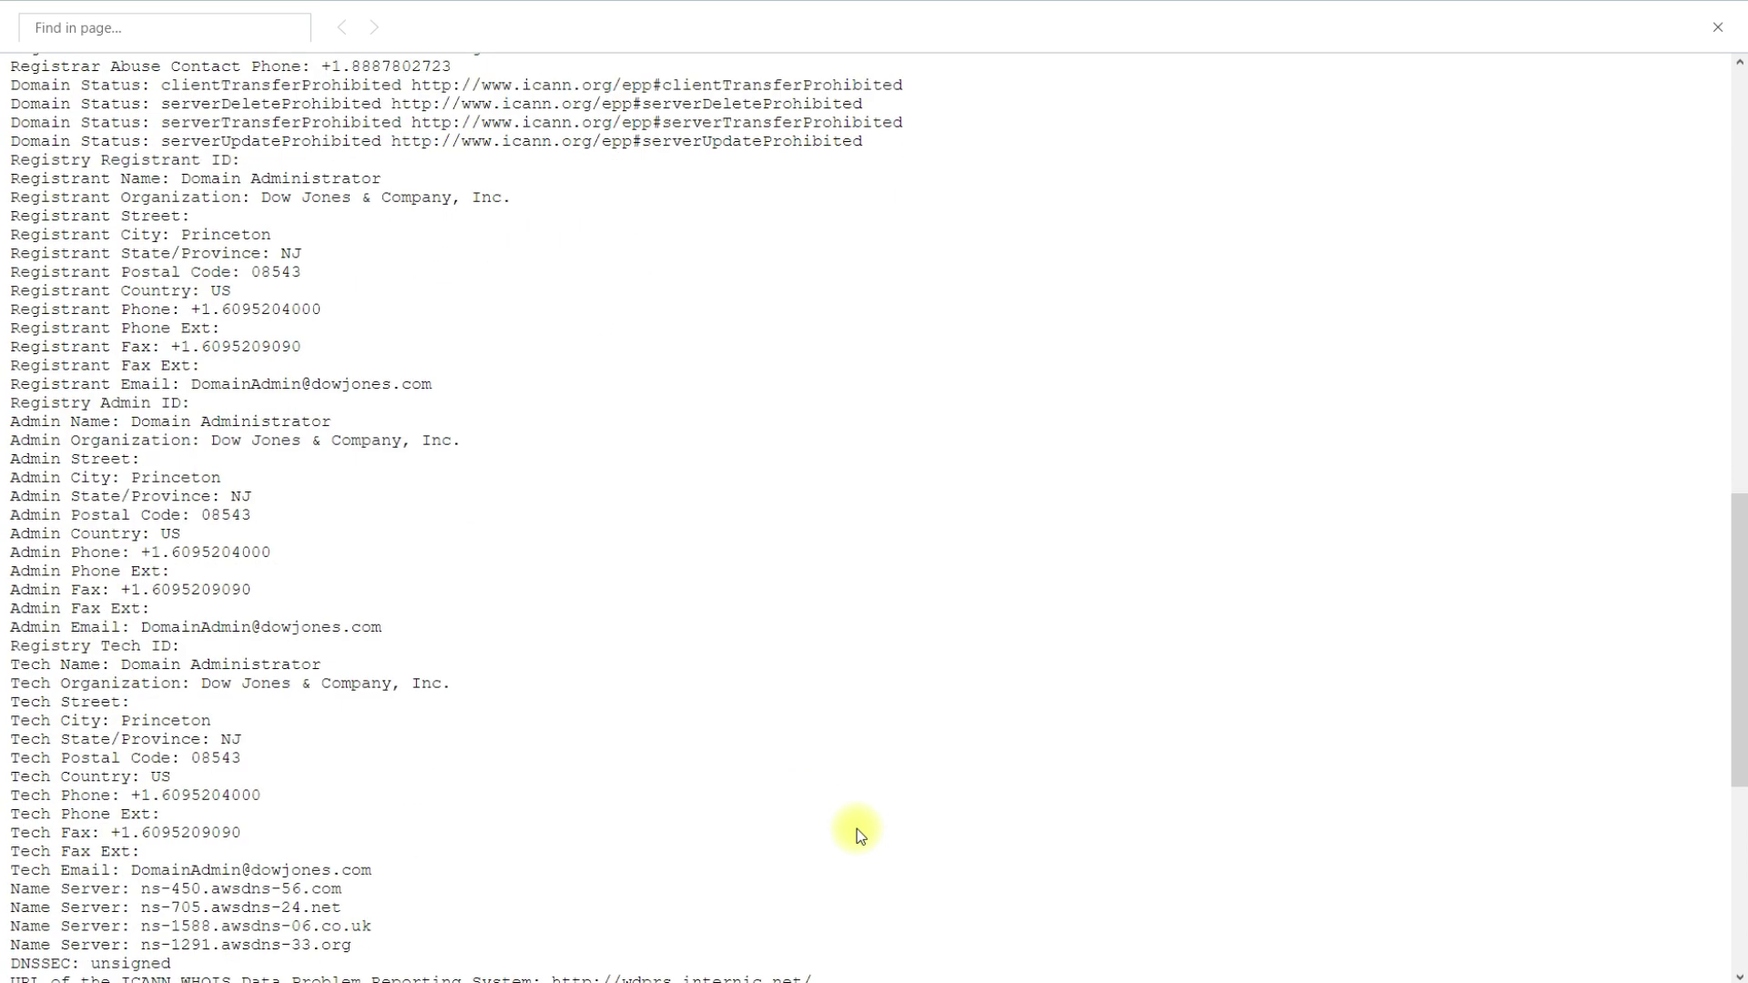
scroll(856, 829, down, 4)
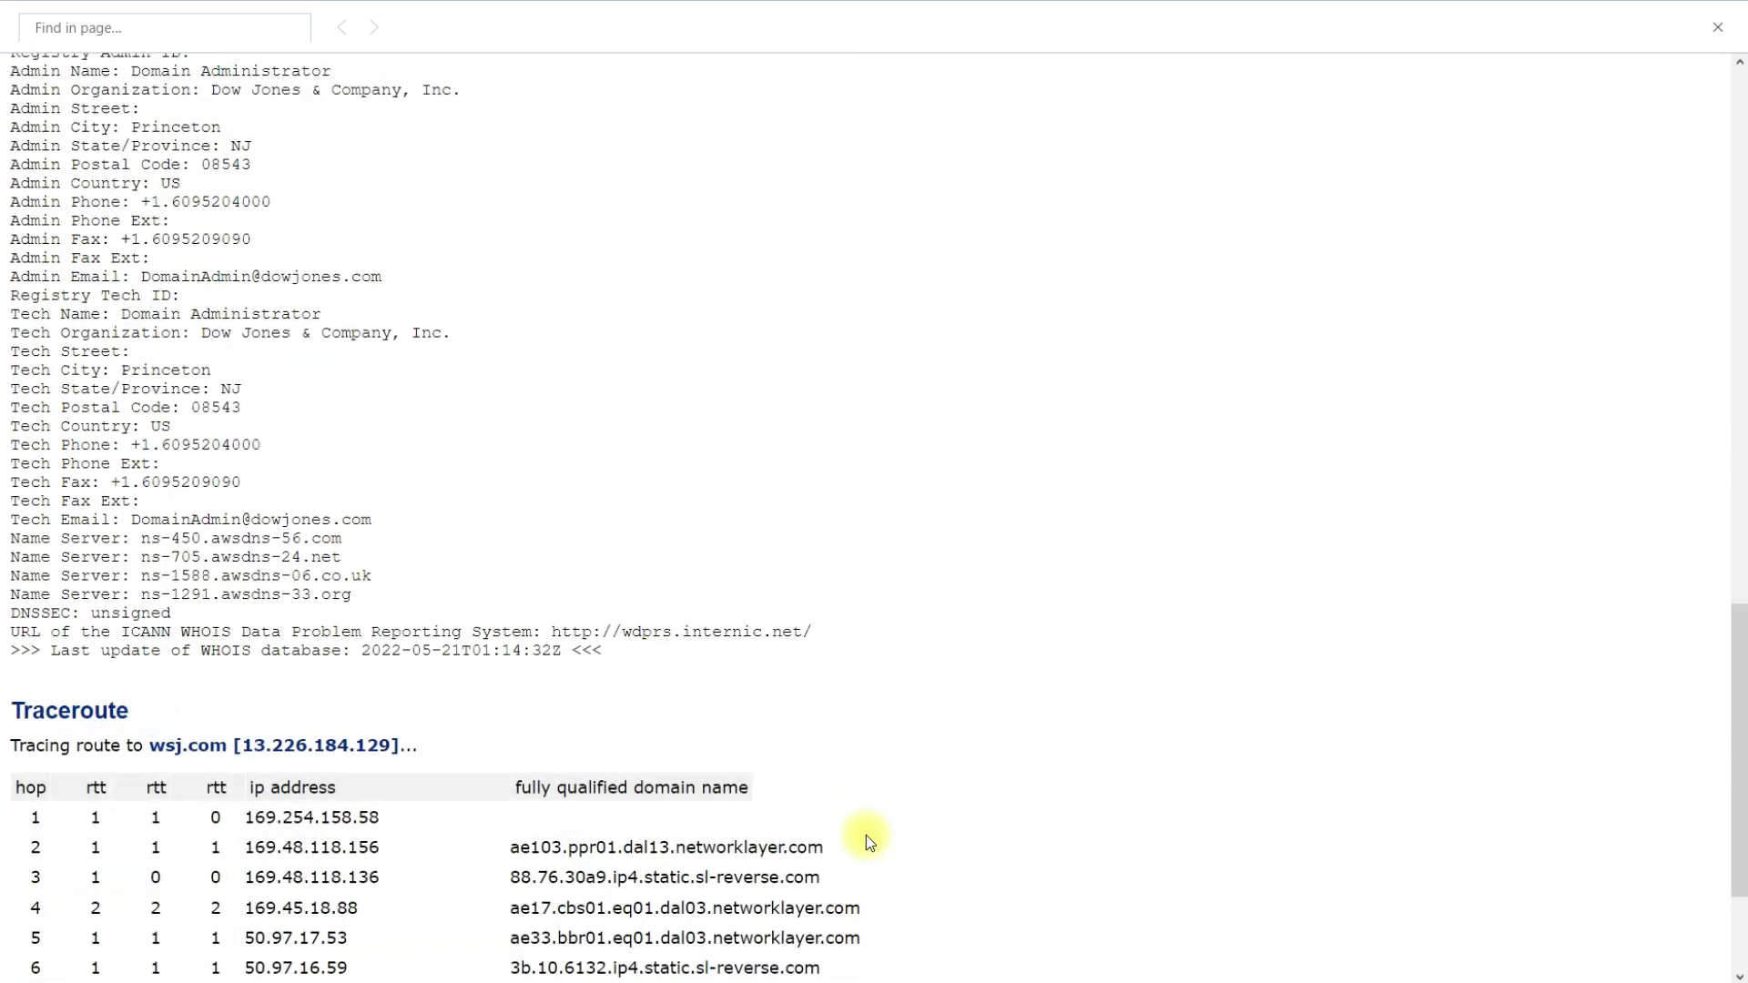
scroll(866, 833, up, 20)
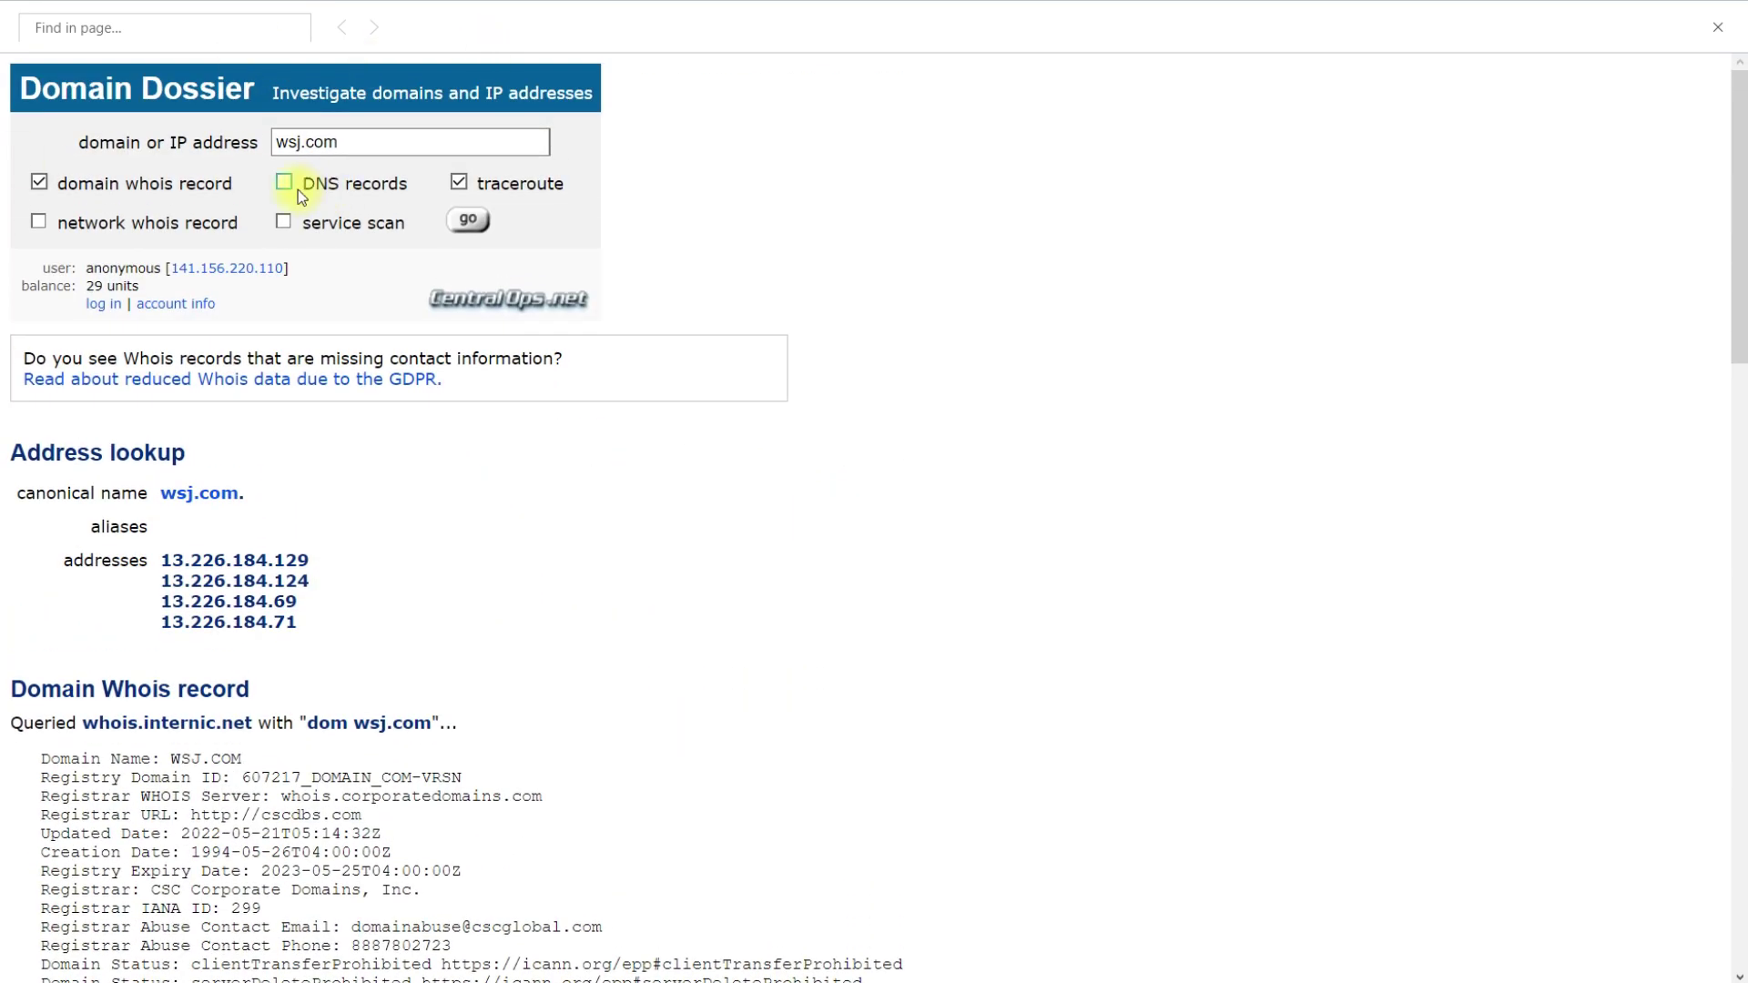
Step: Add DNS records to the wsj.com lookup, rerun it, and step through the 'dns' matches
click(286, 184)
click(473, 226)
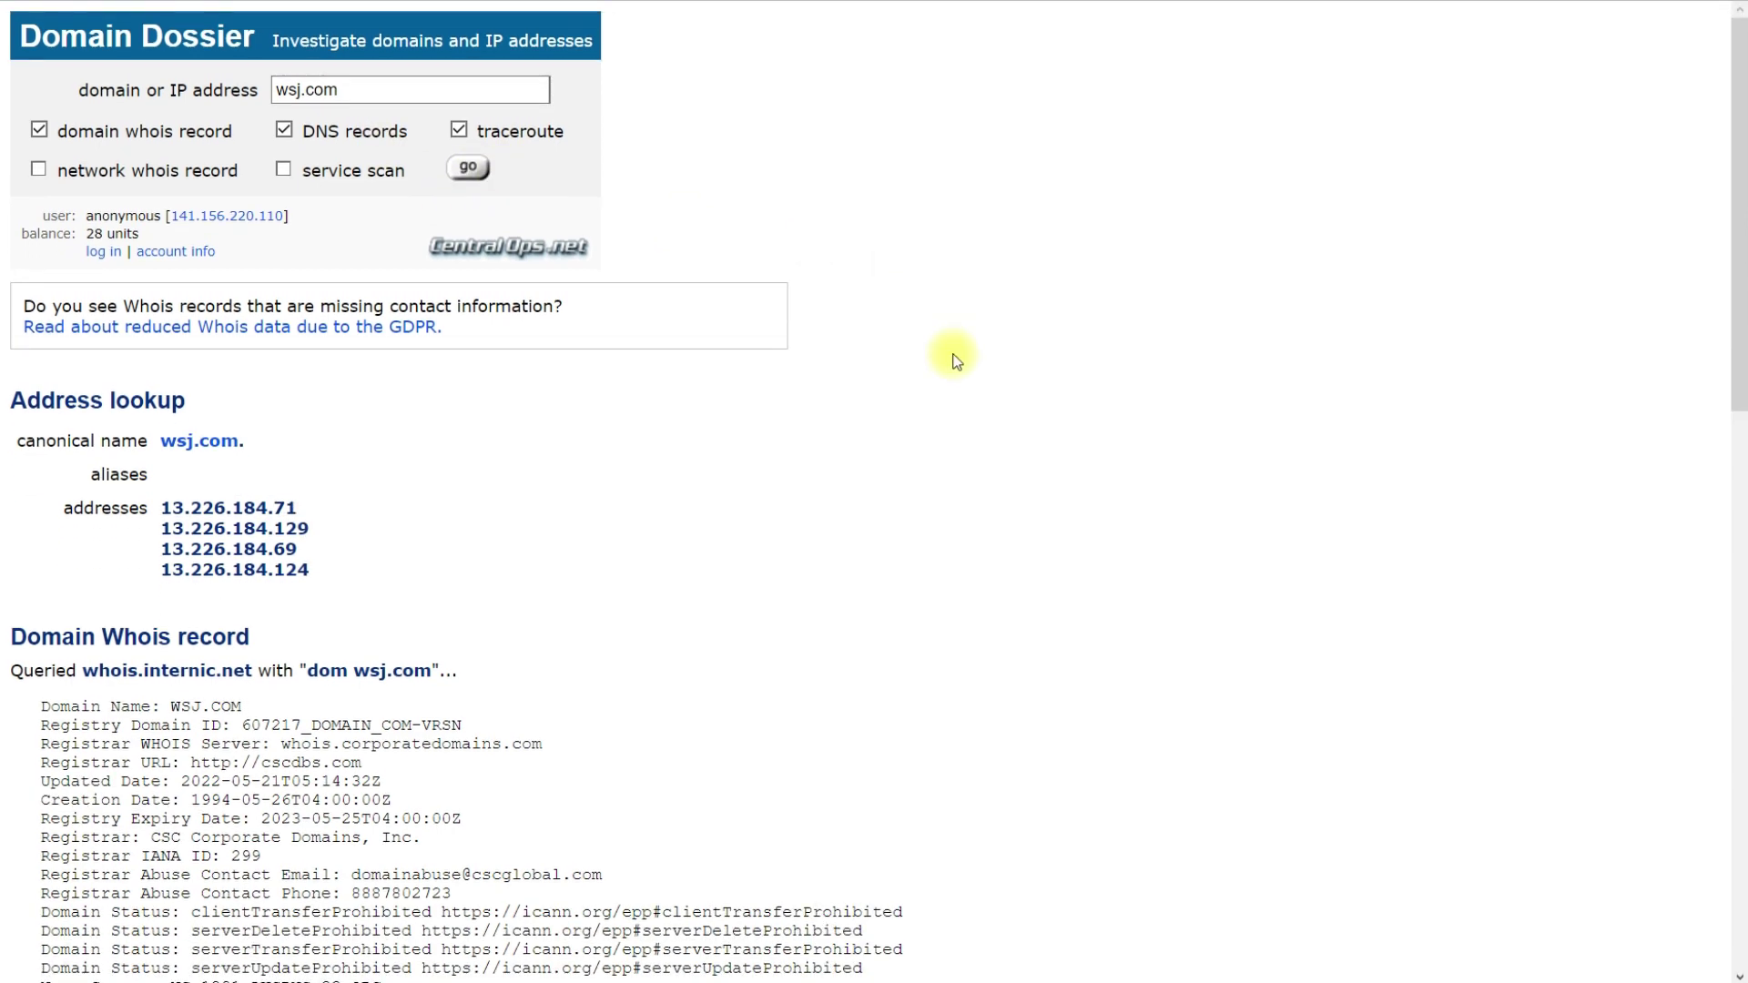
key(ctrl+f)
key(Return)
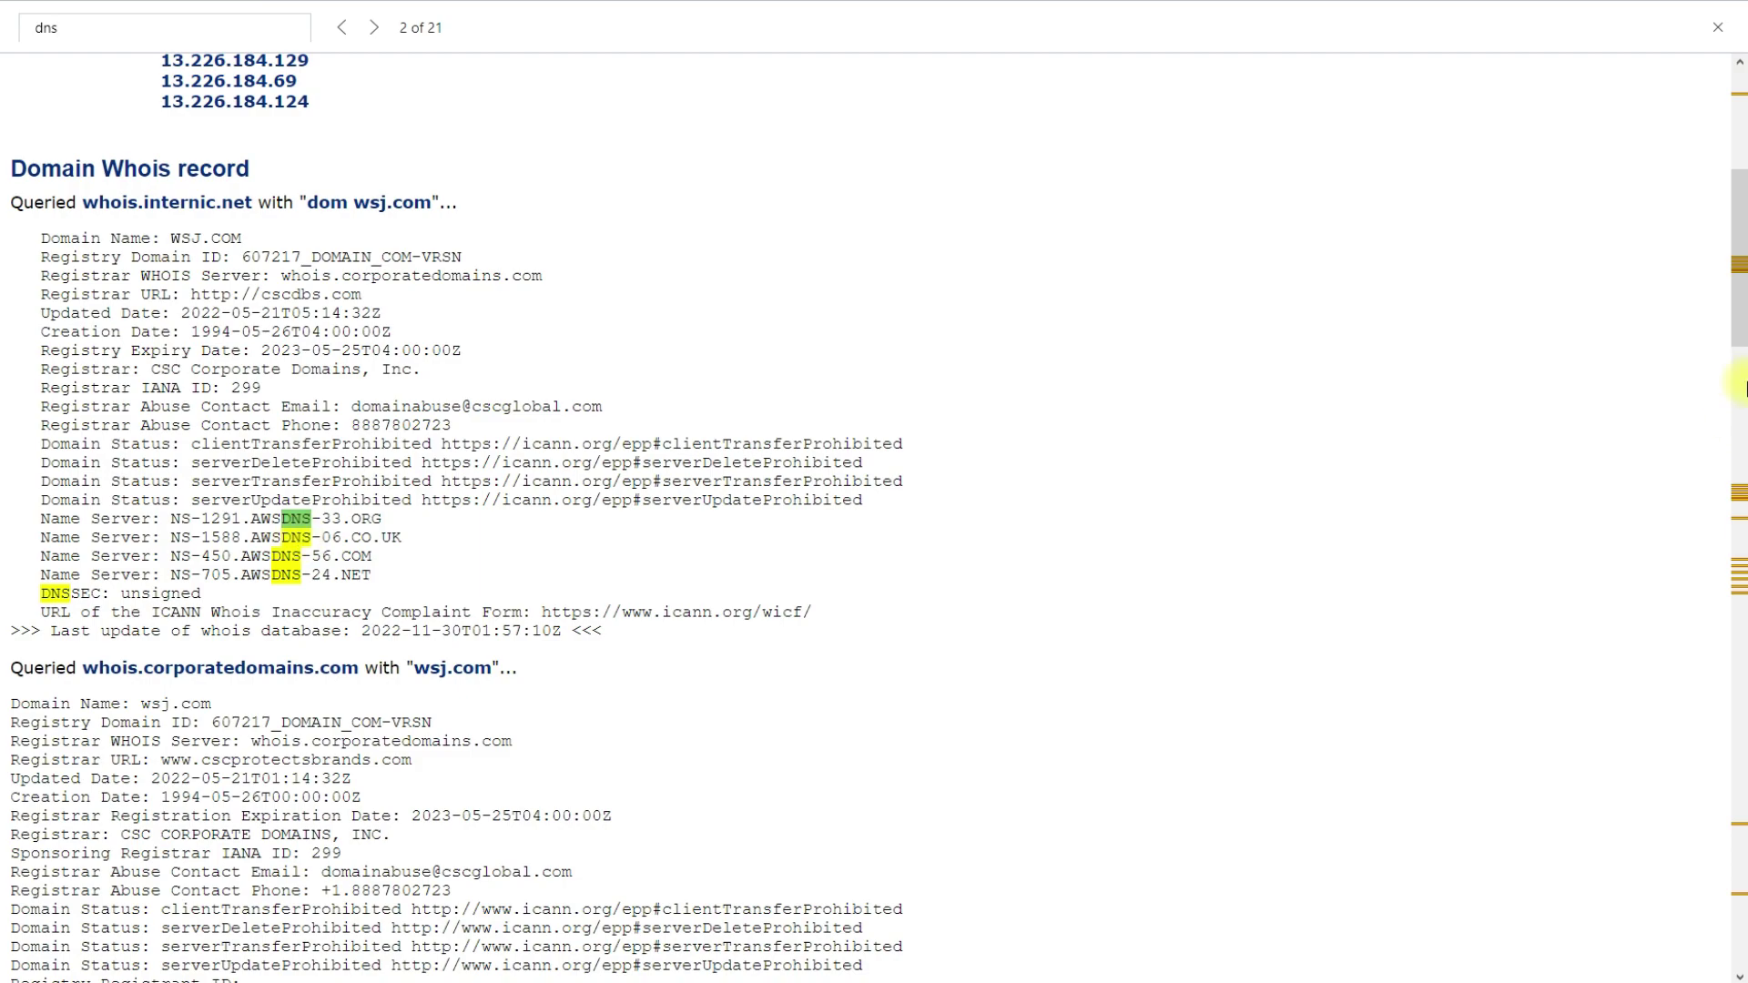
drag(1736, 322, 1702, 644)
scroll(242, 592, down, 2)
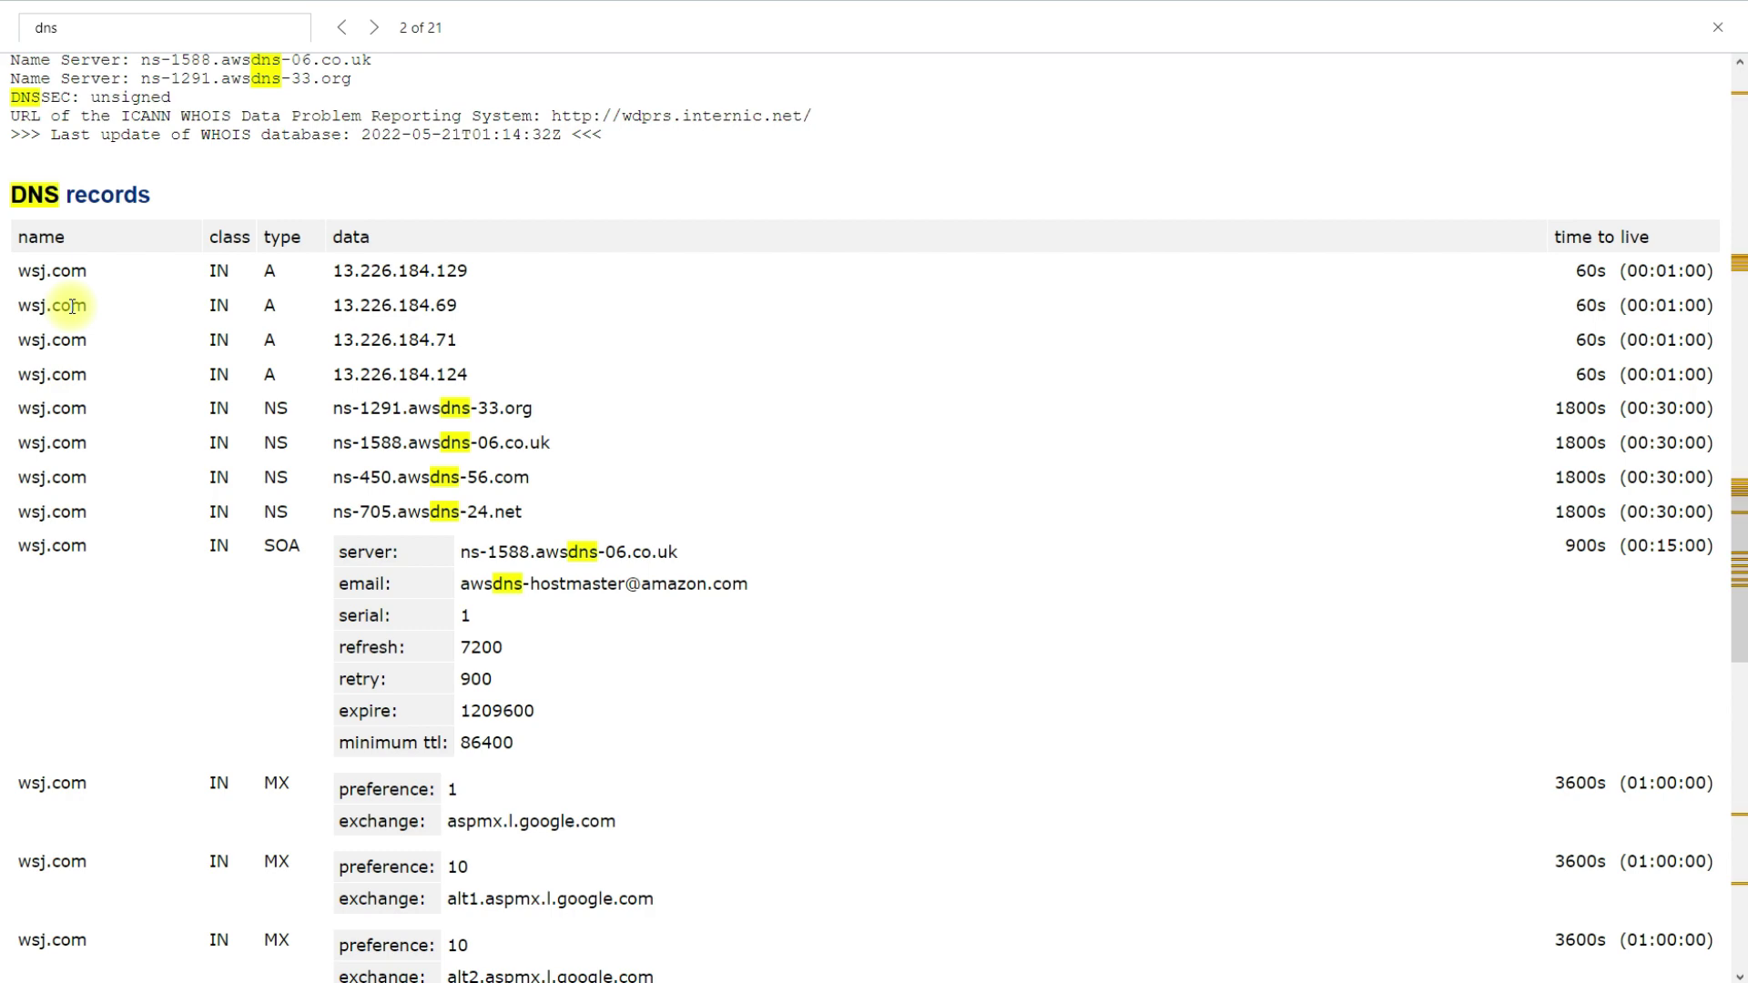
key(shift+Return)
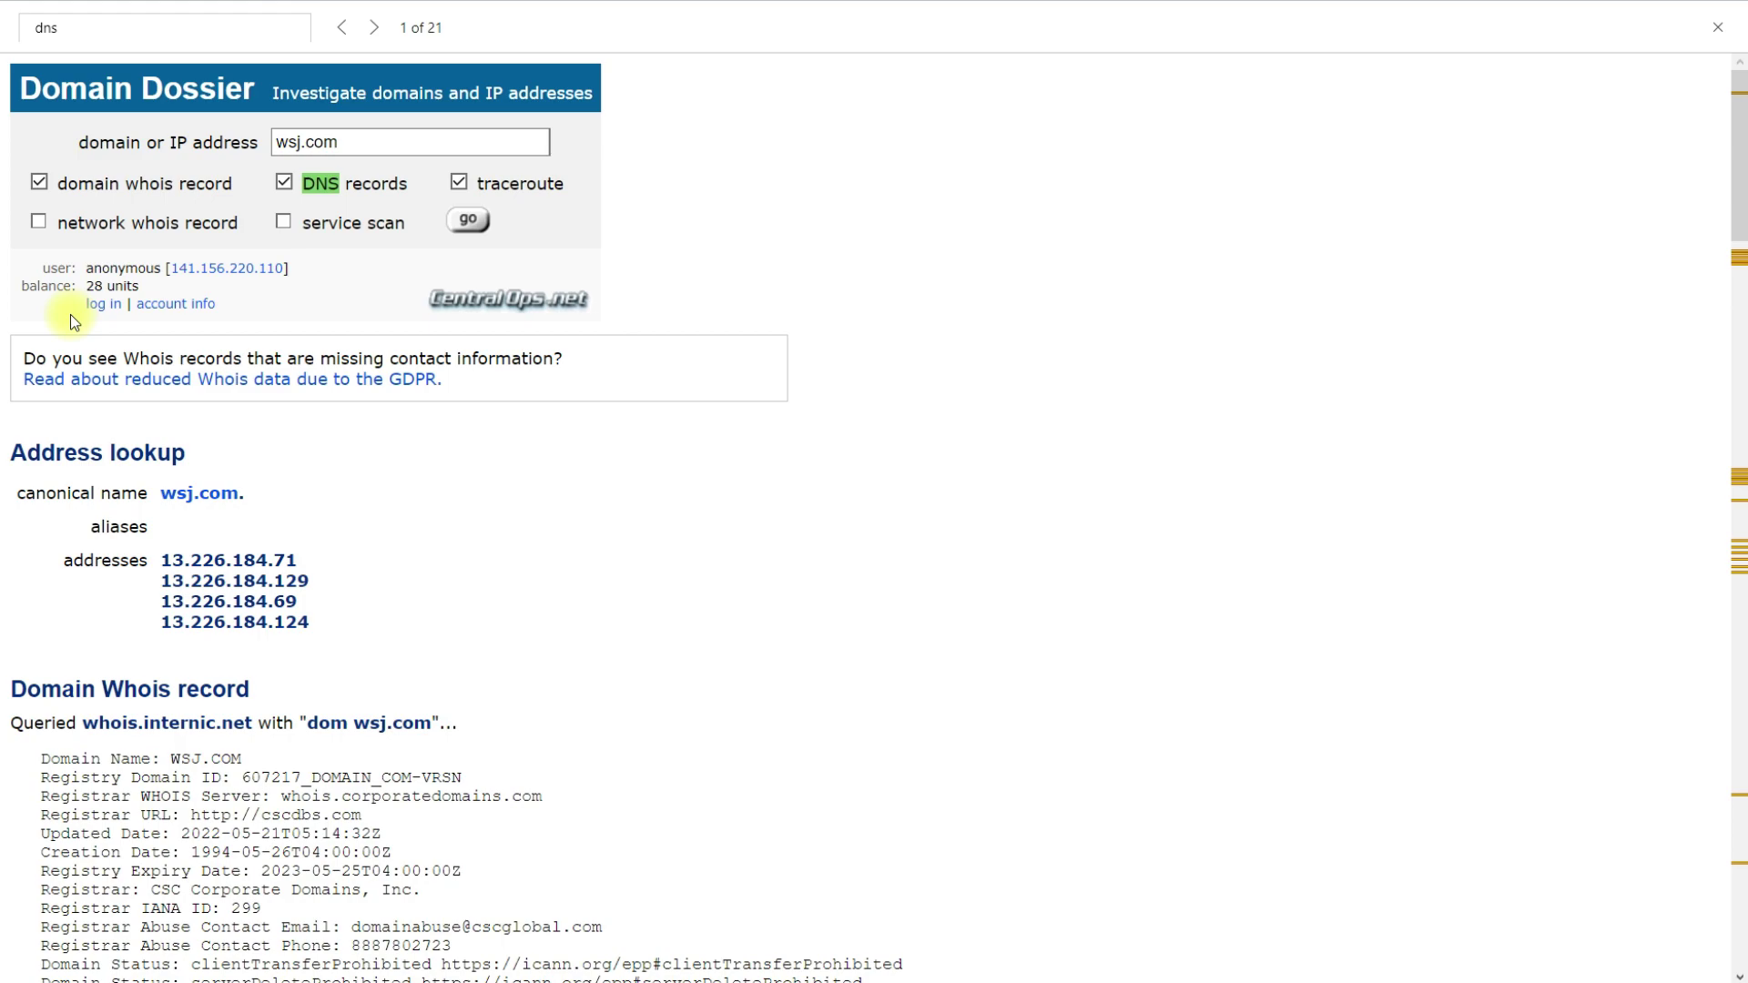
drag(1738, 146, 1741, 524)
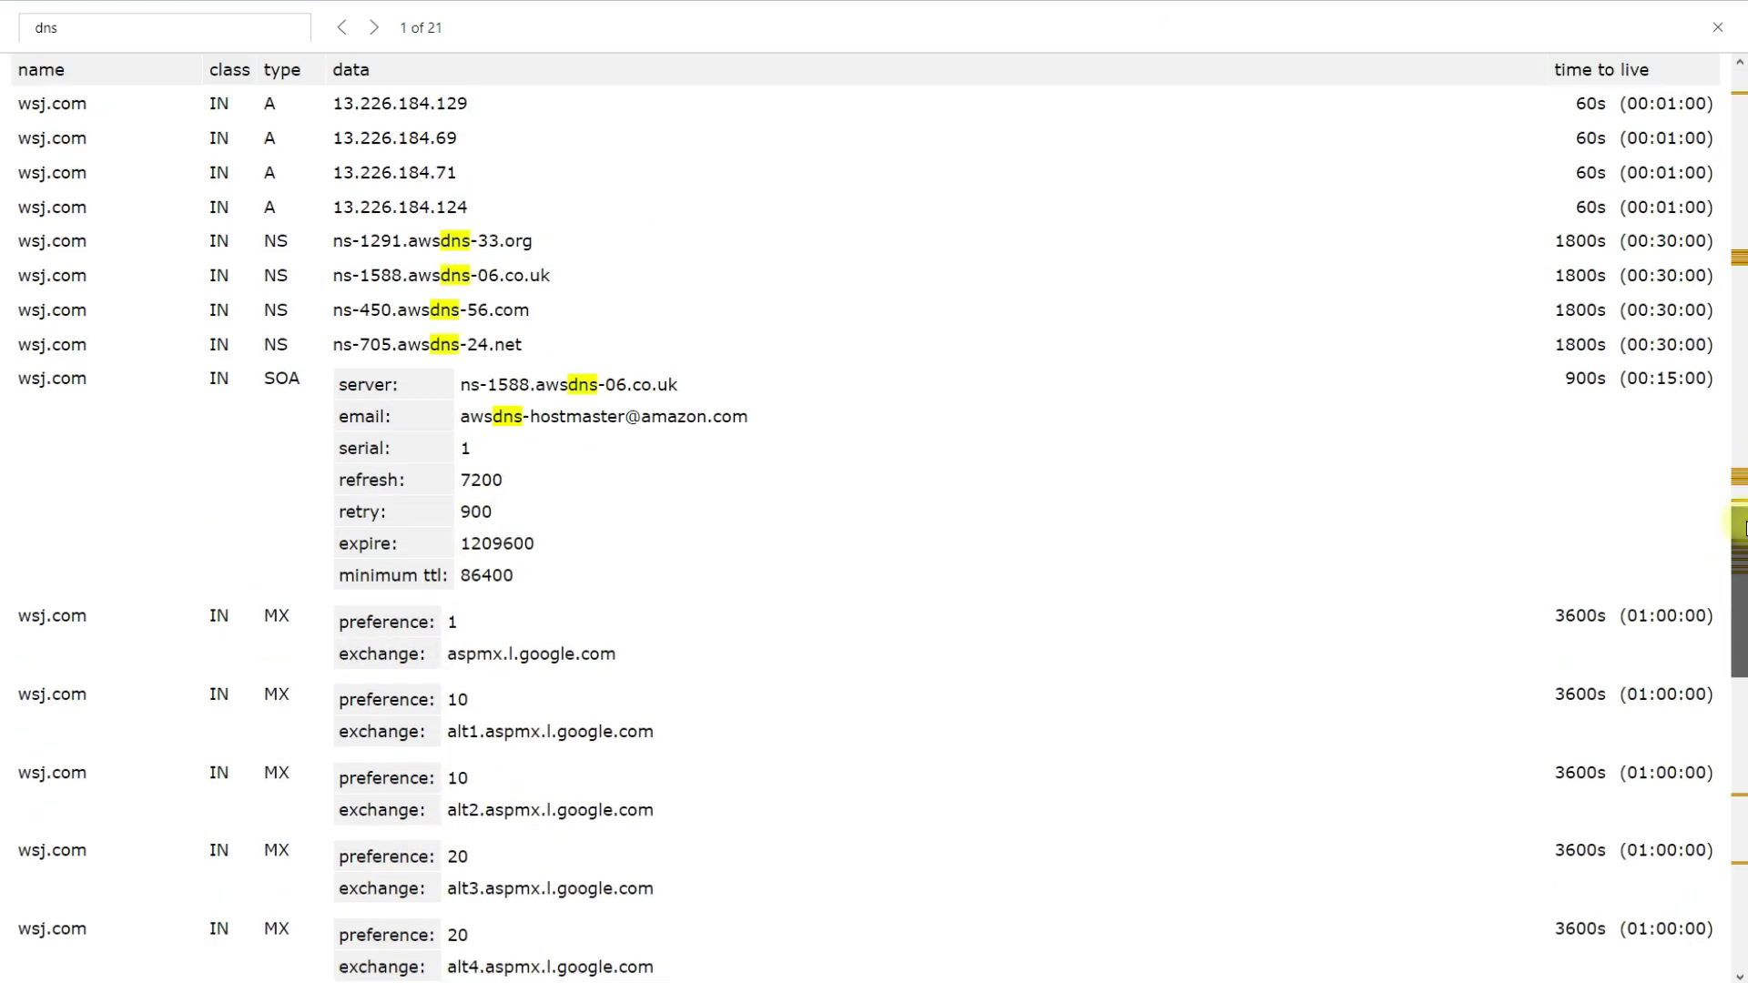
scroll(285, 332, up, 15)
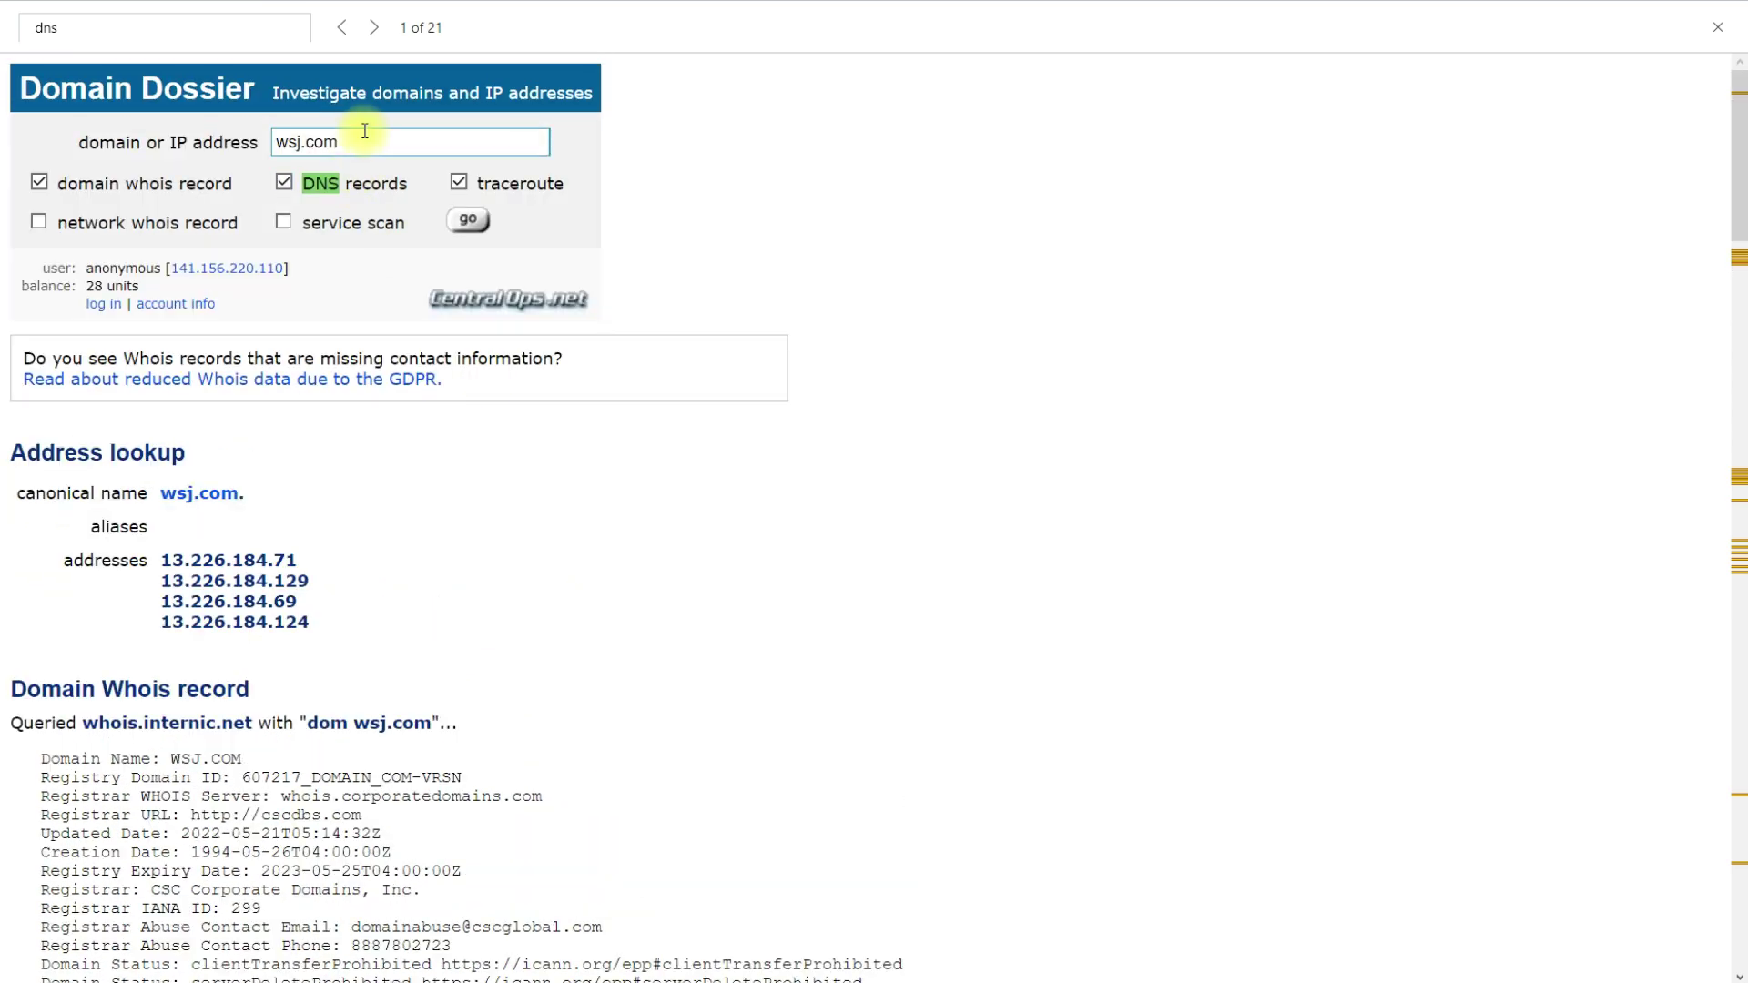
drag(1738, 154, 1730, 583)
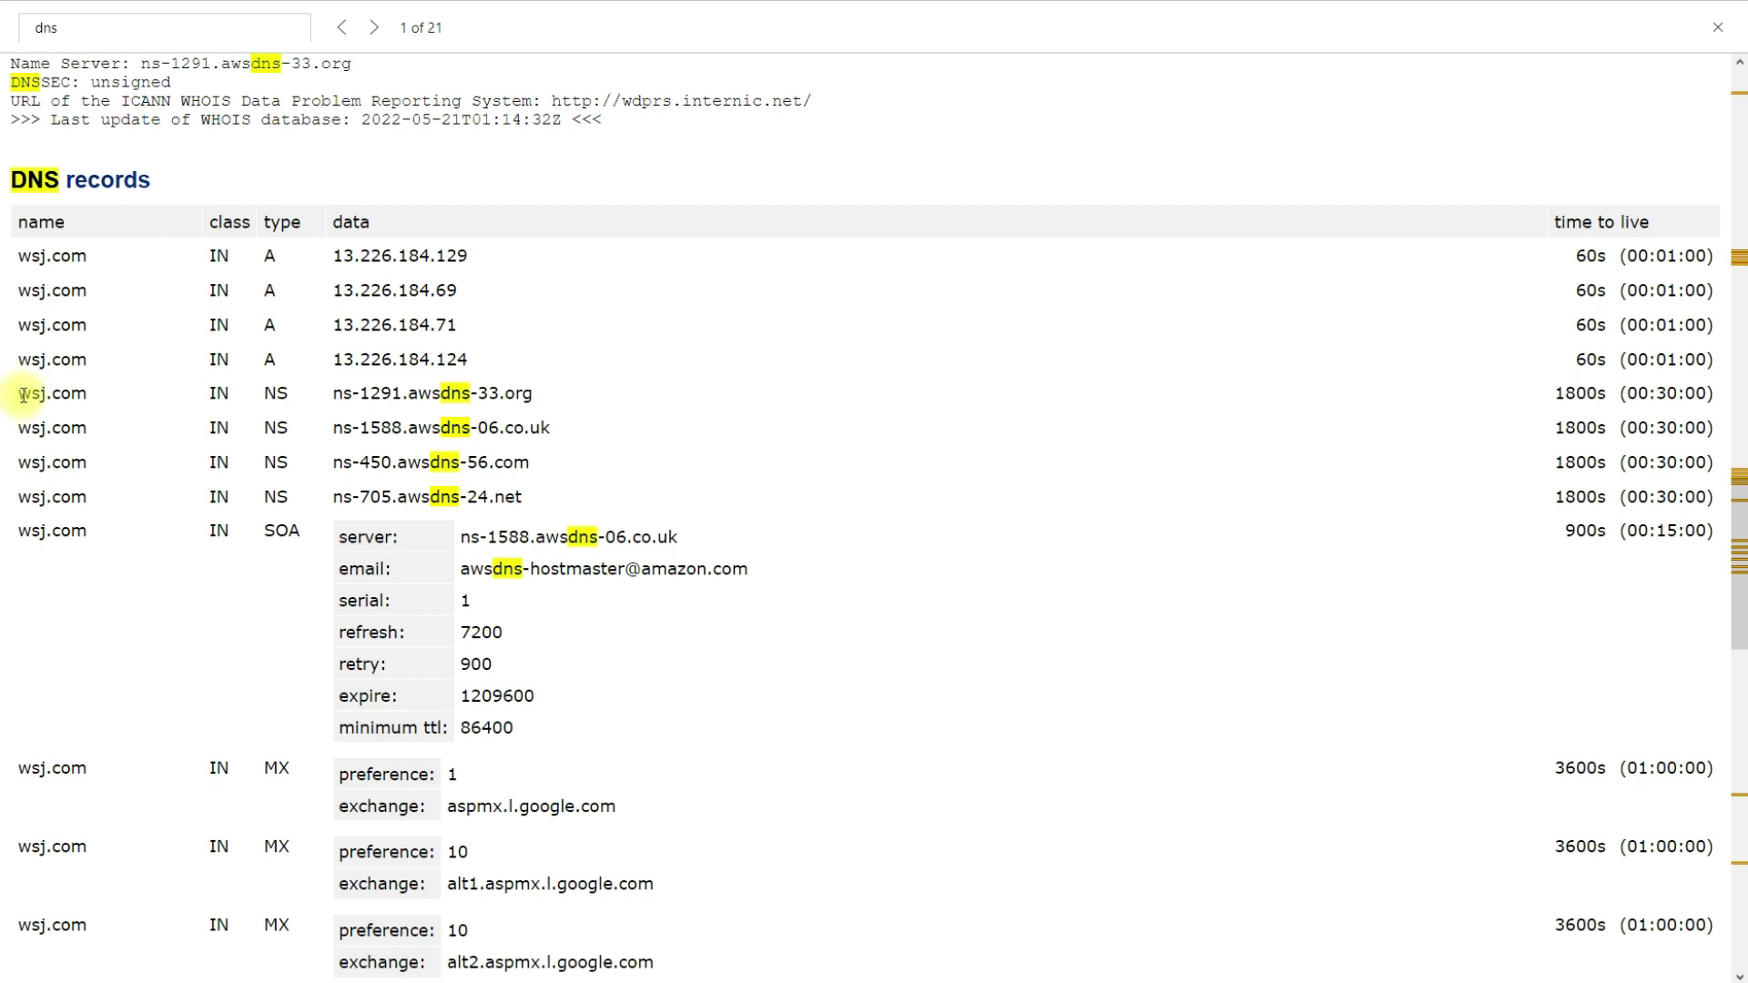
double_click(20, 398)
click(501, 416)
drag(553, 403, 358, 393)
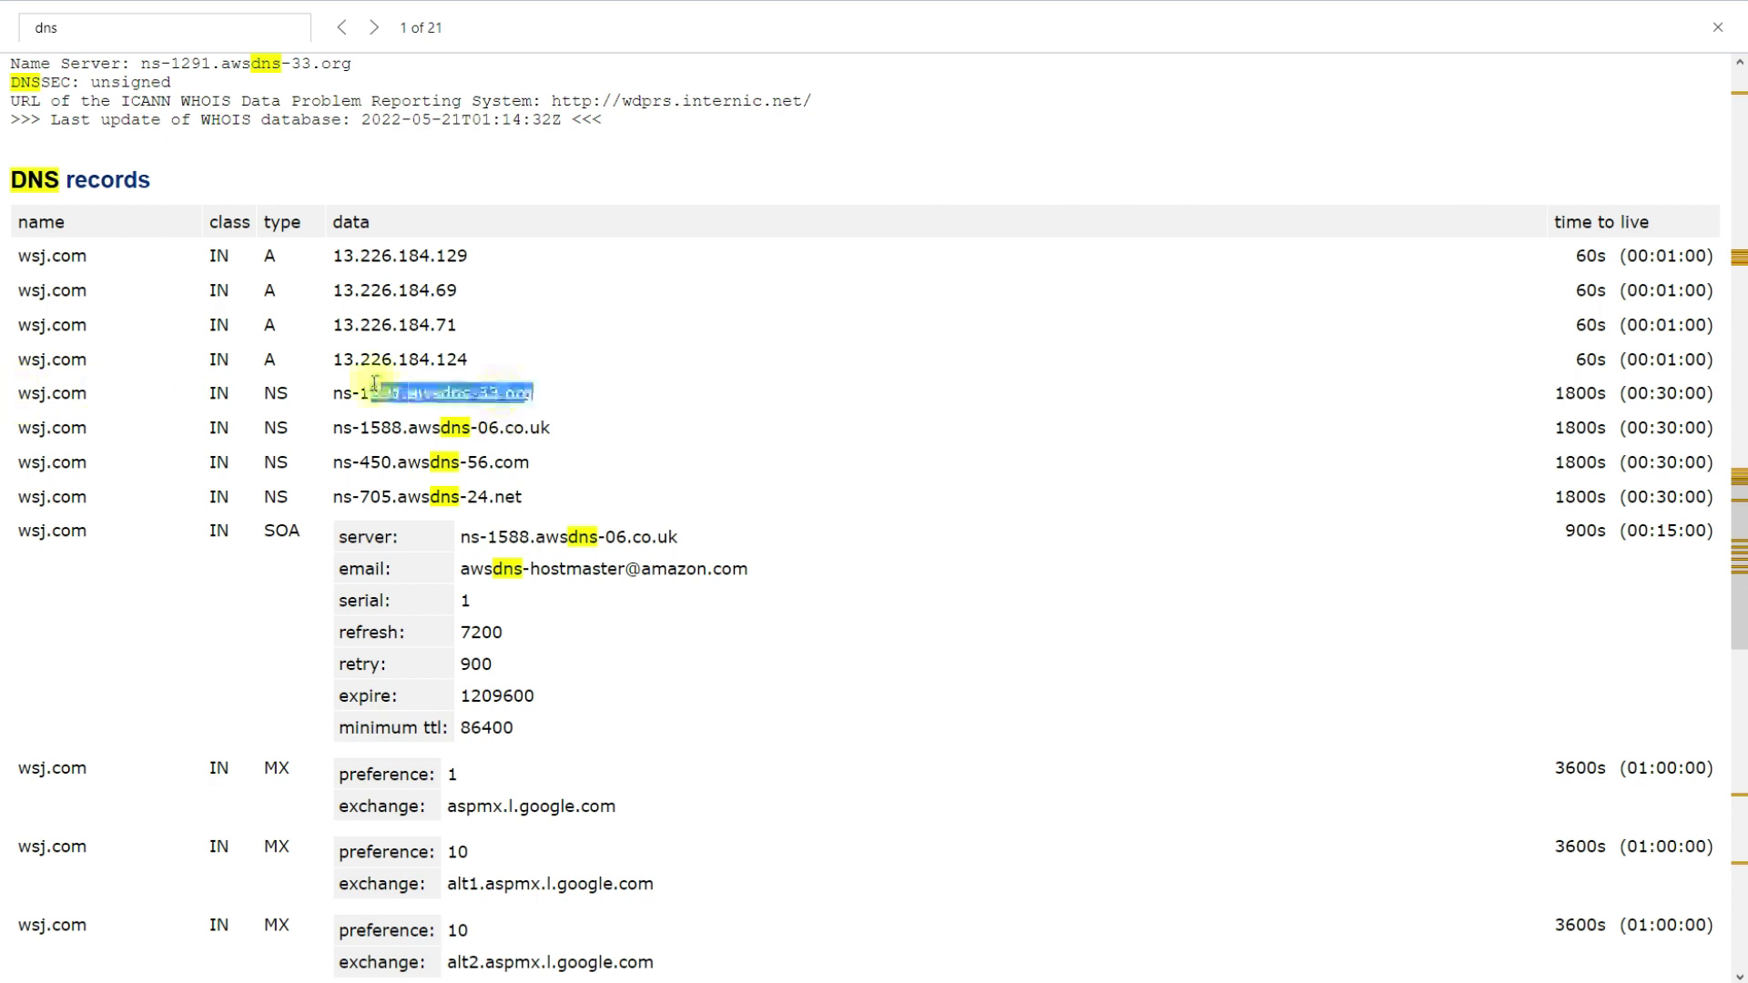
drag(551, 428, 355, 430)
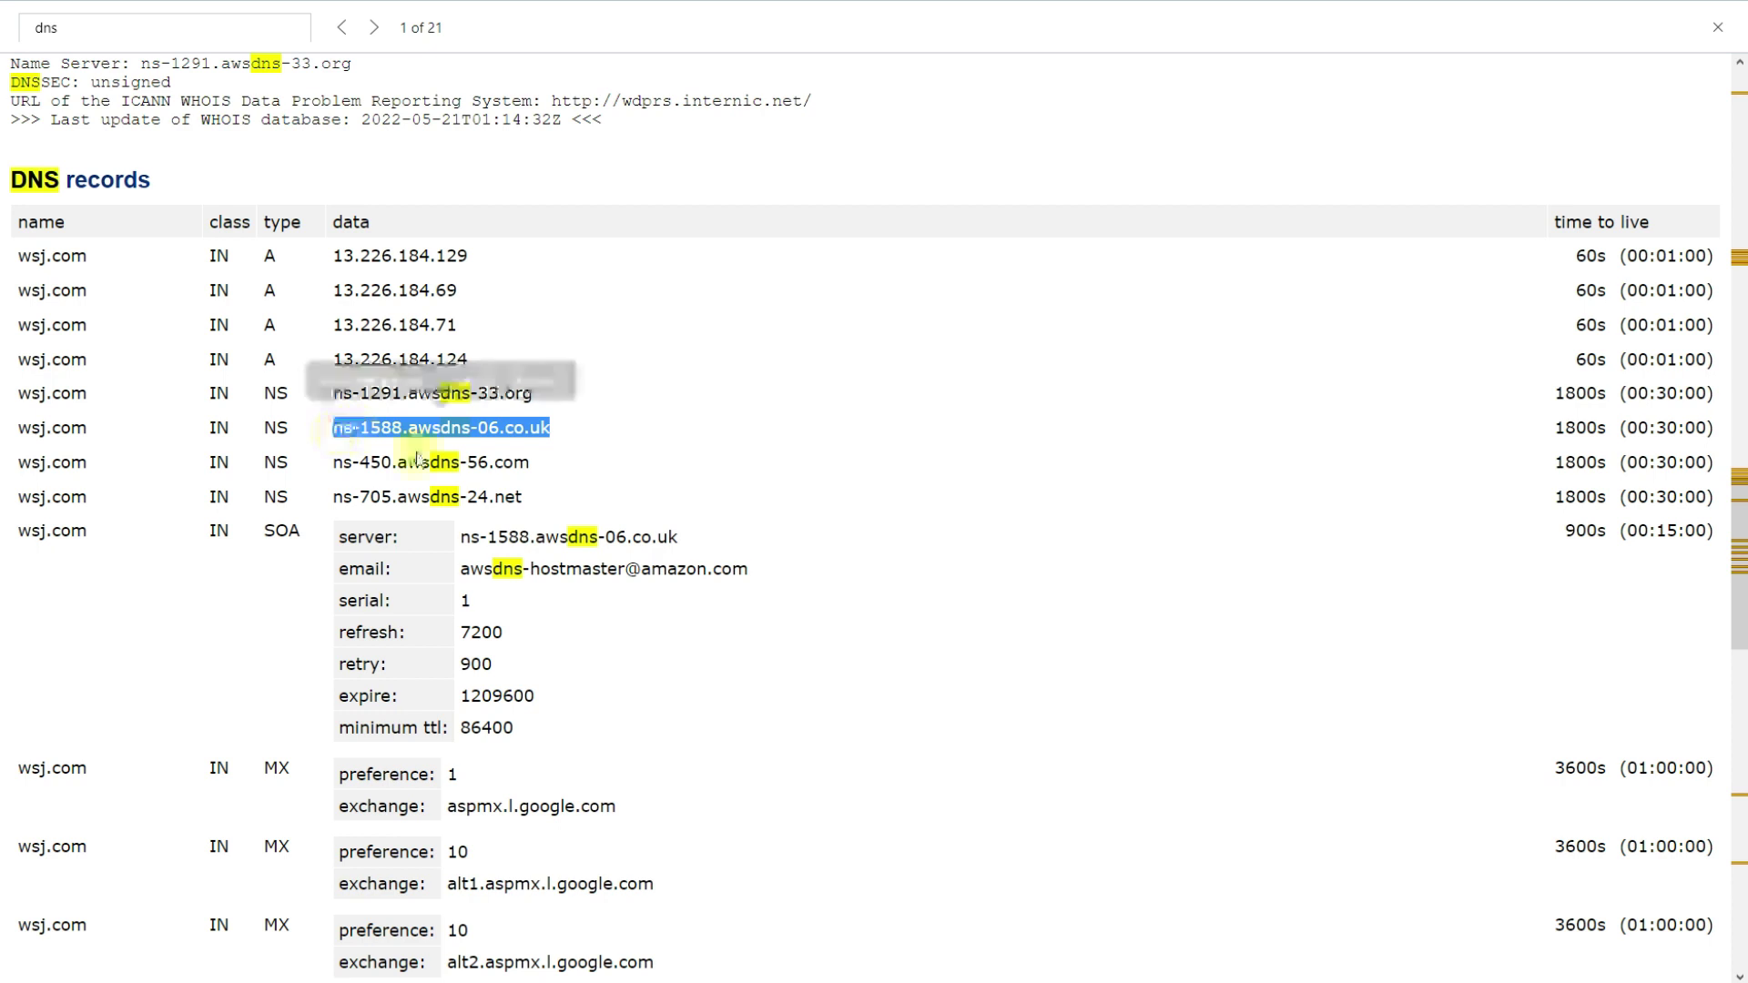
drag(573, 461, 331, 460)
click(537, 526)
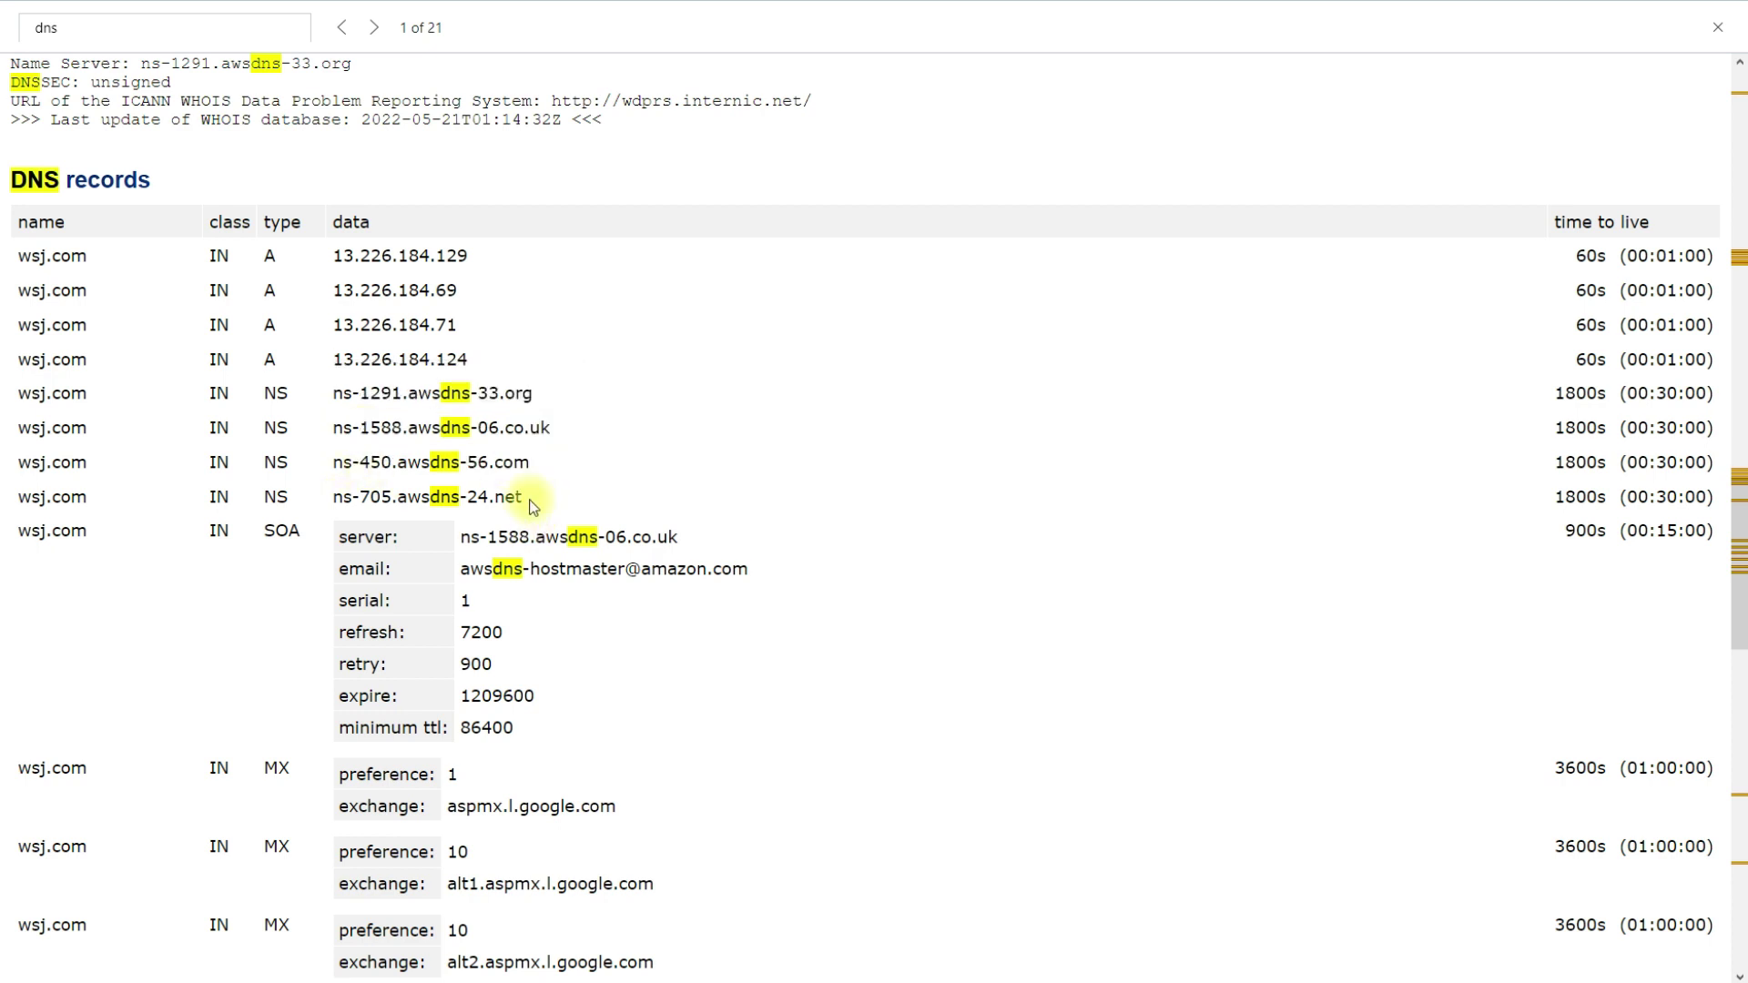
drag(525, 497, 339, 497)
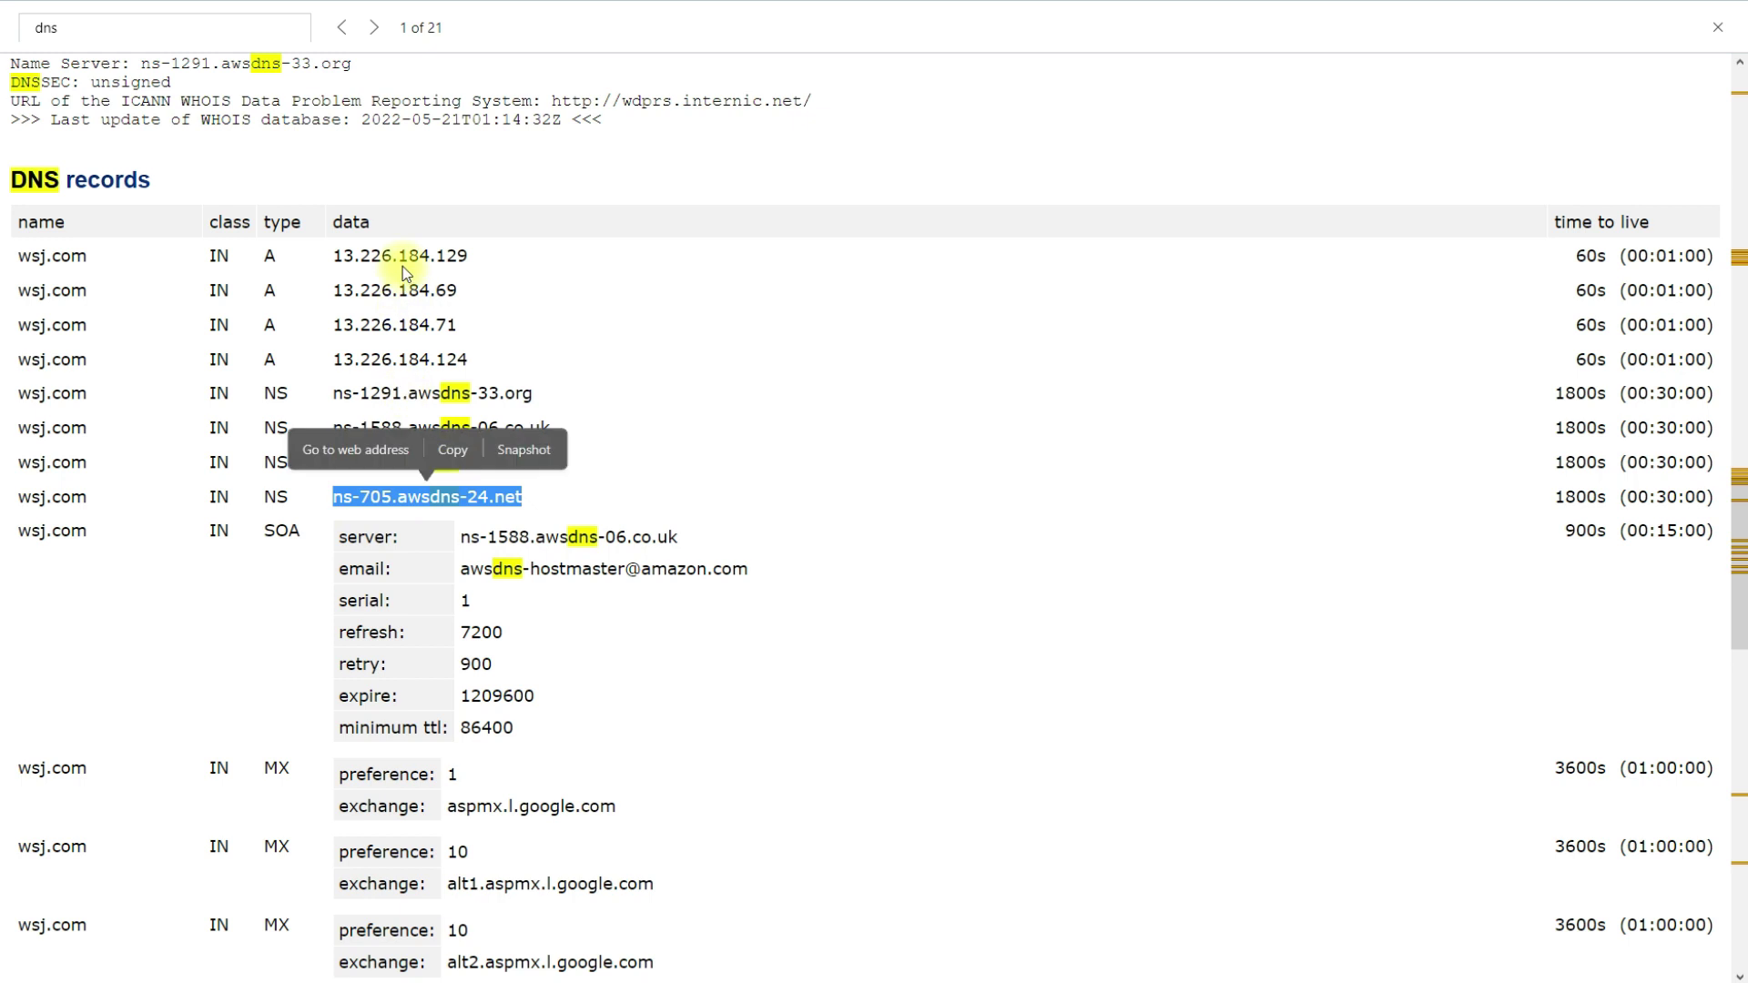
click(610, 499)
drag(87, 467, 20, 468)
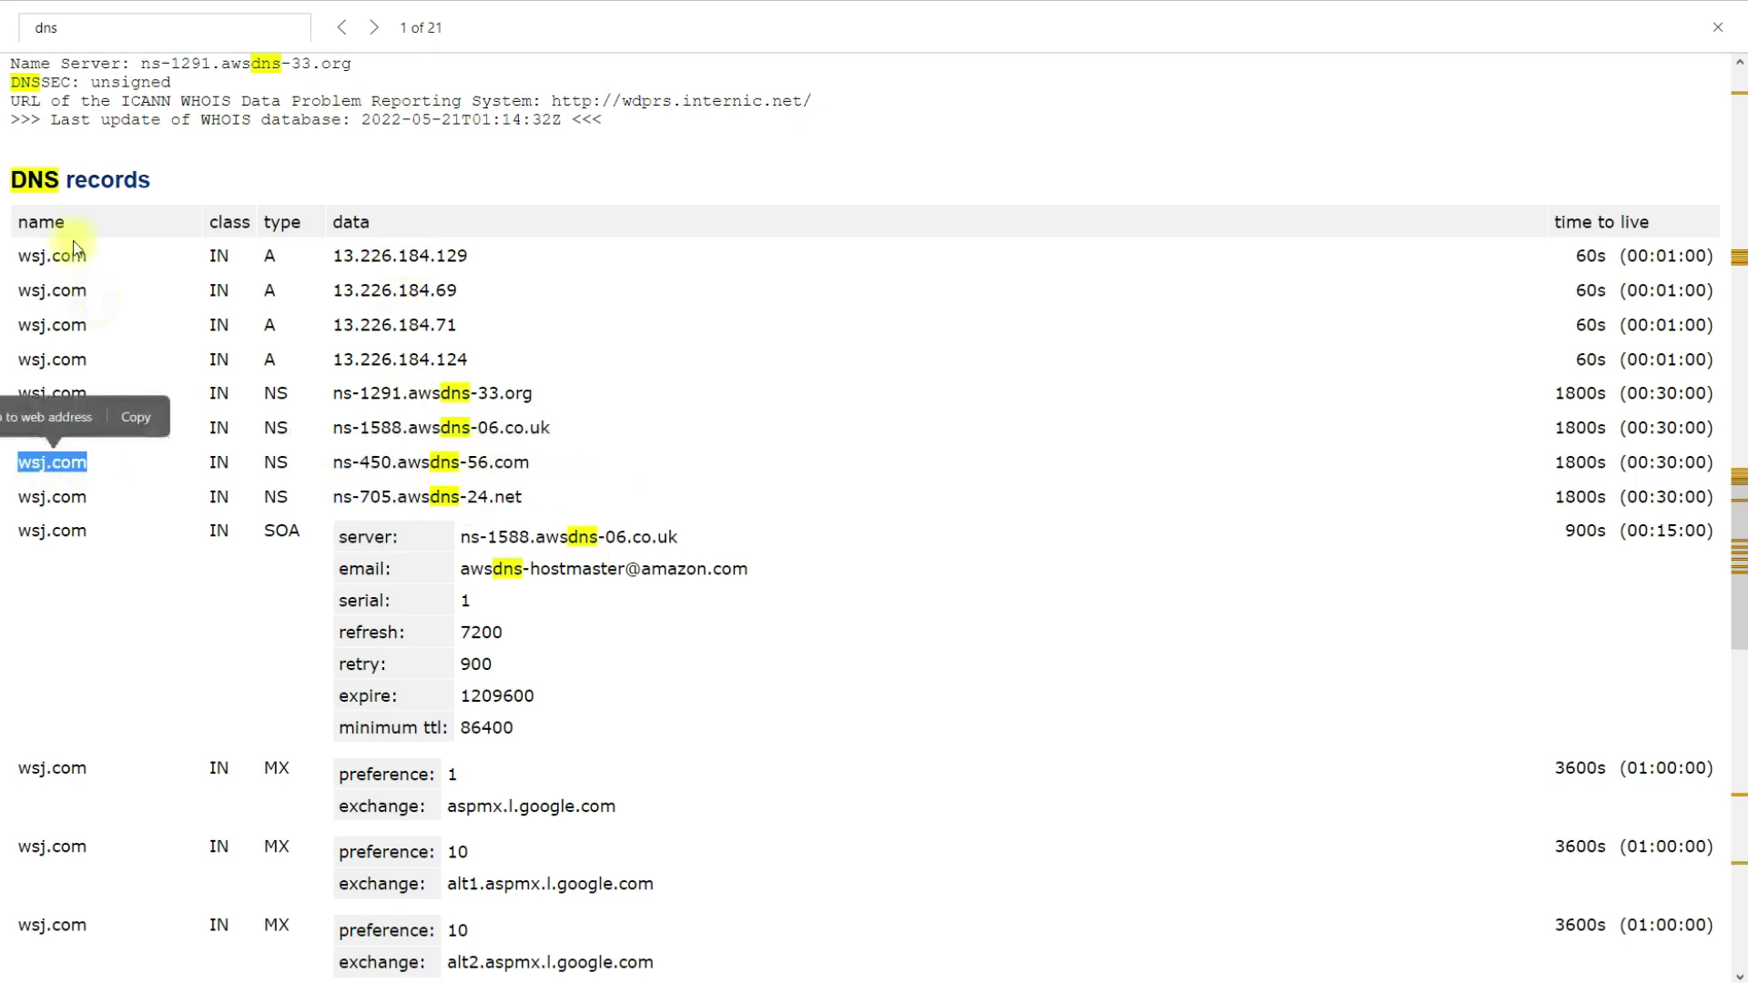
click(75, 248)
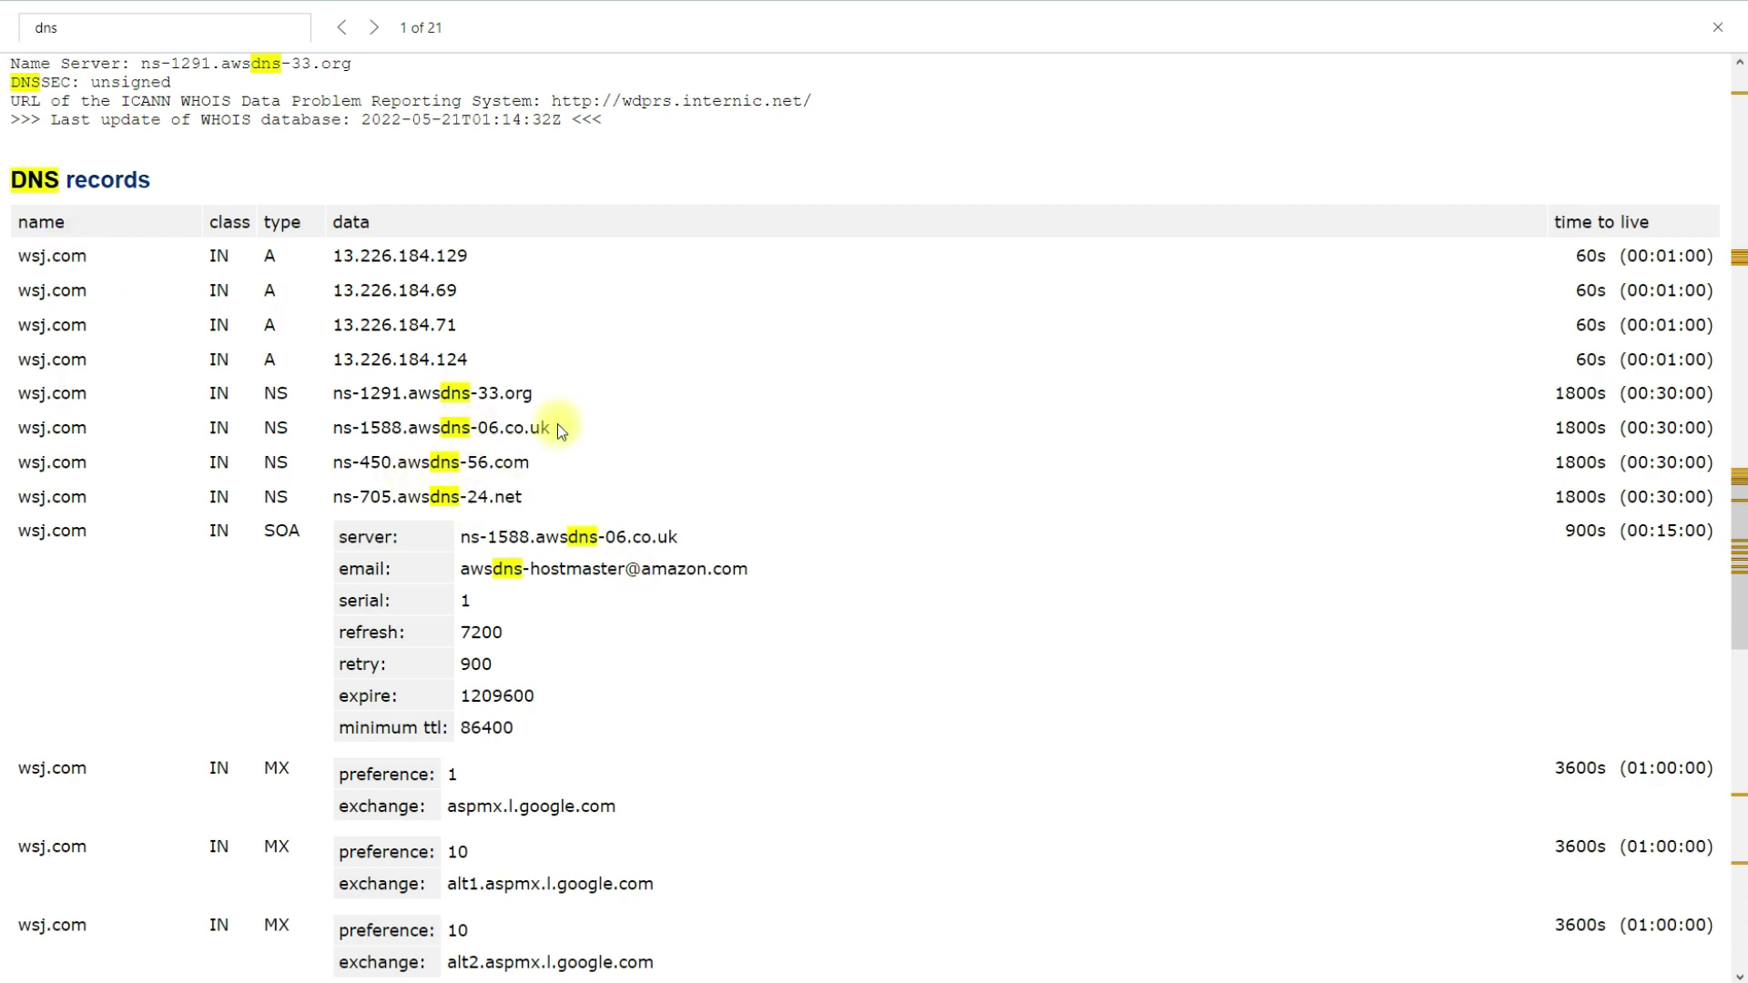
drag(552, 428, 329, 443)
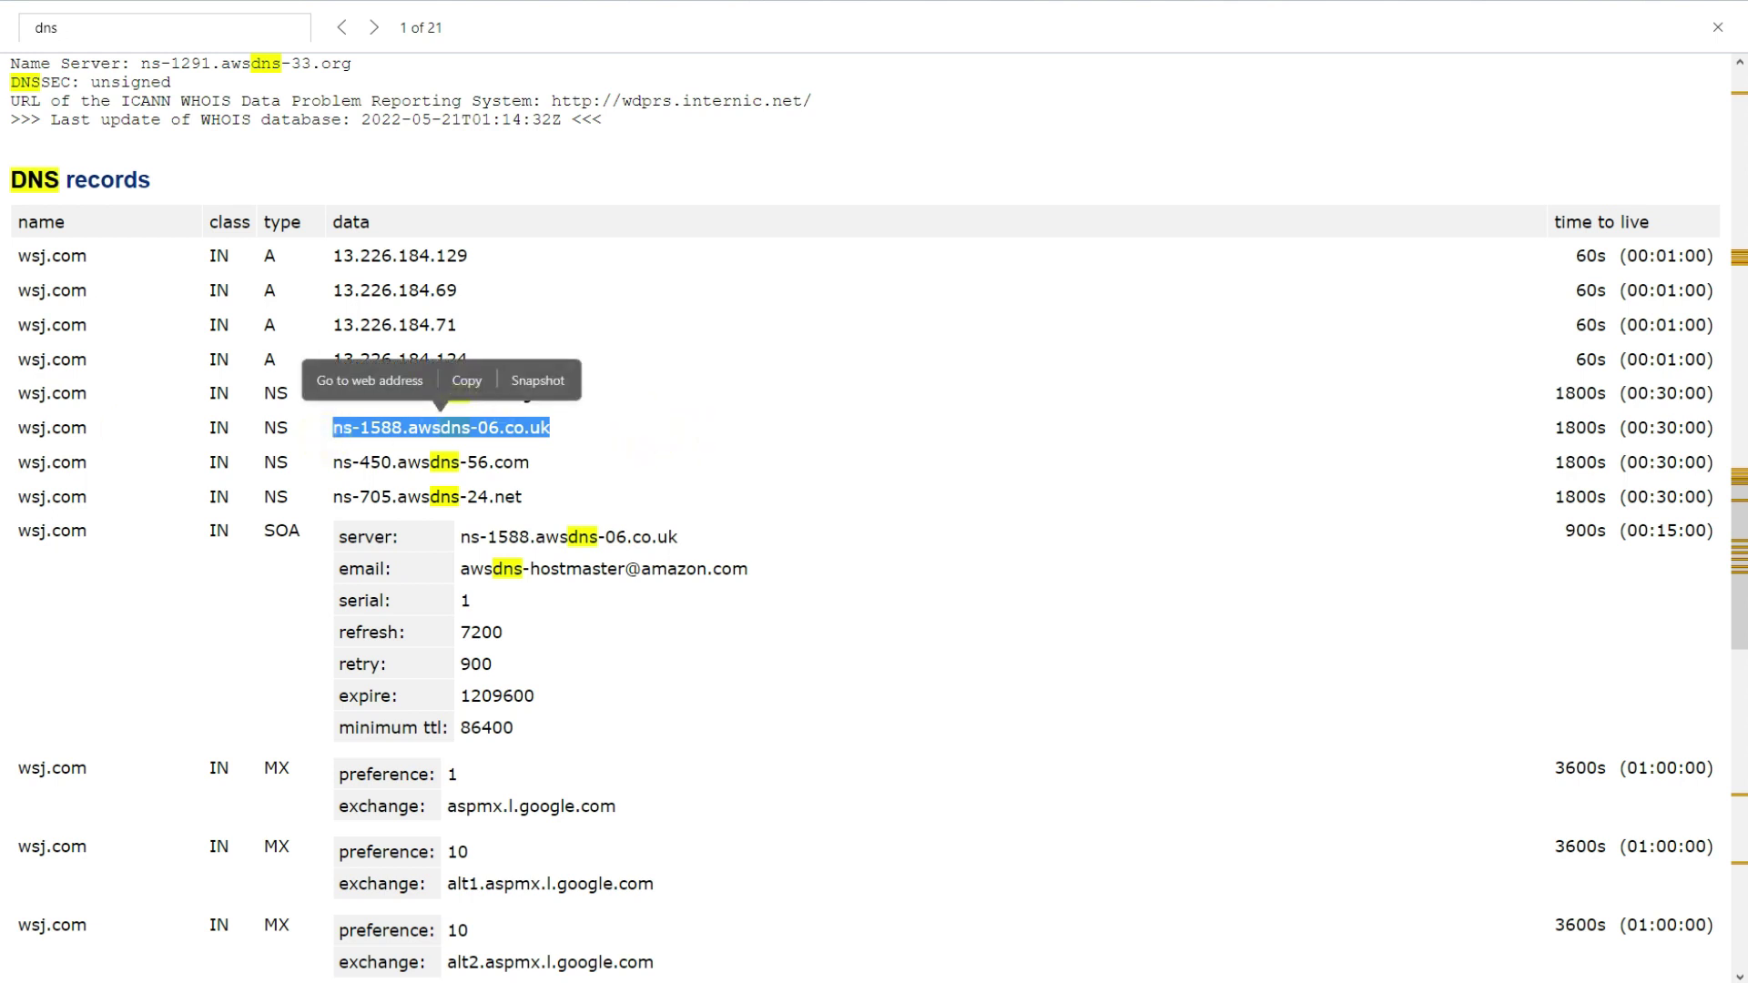
drag(102, 433, 27, 440)
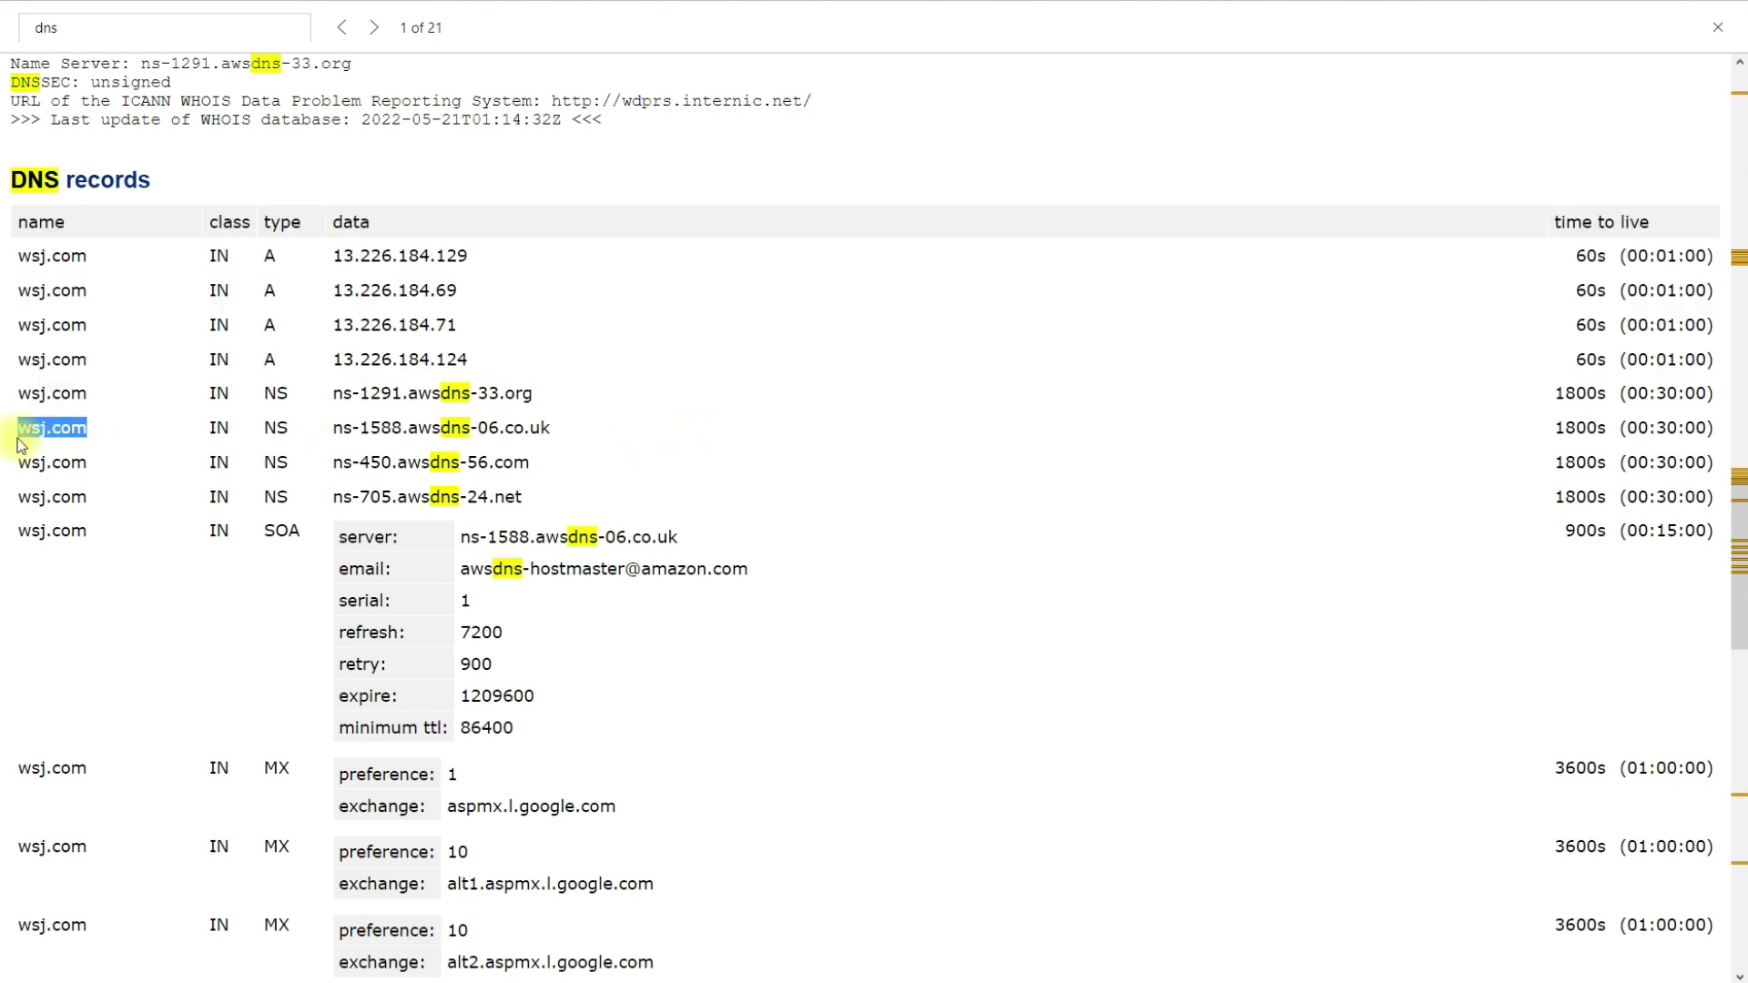
scroll(910, 680, down, 2)
scroll(923, 687, down, 3)
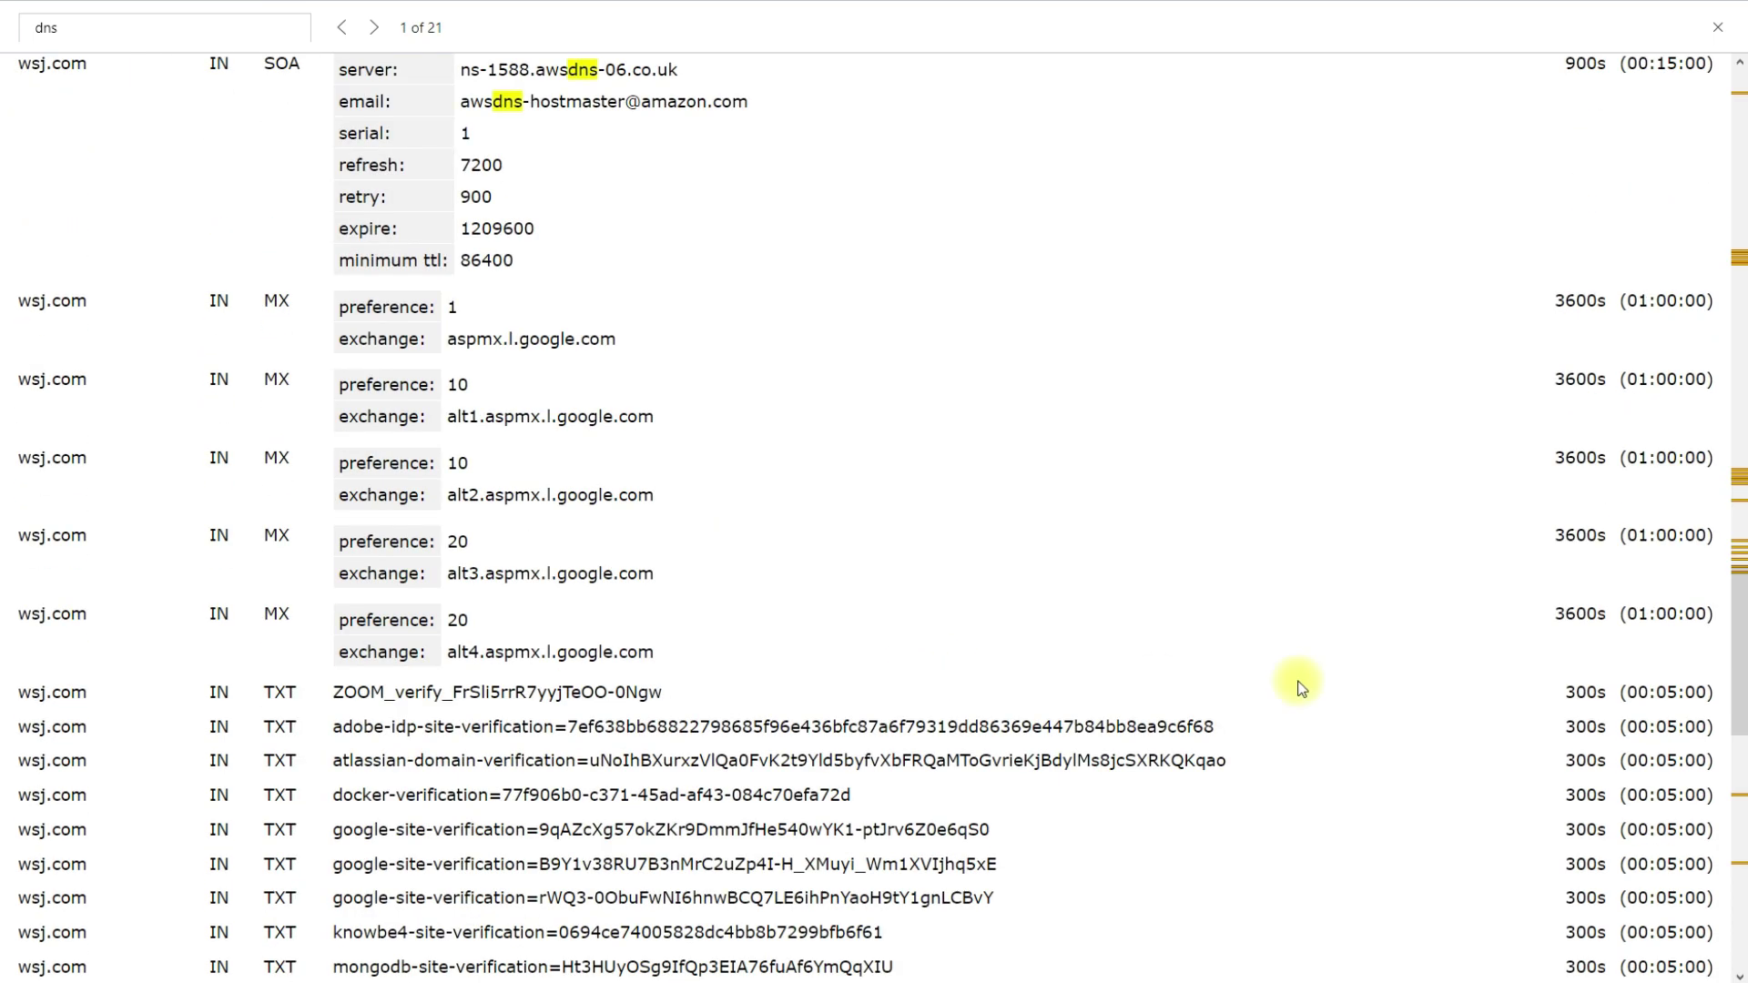
drag(1738, 546, 1730, 100)
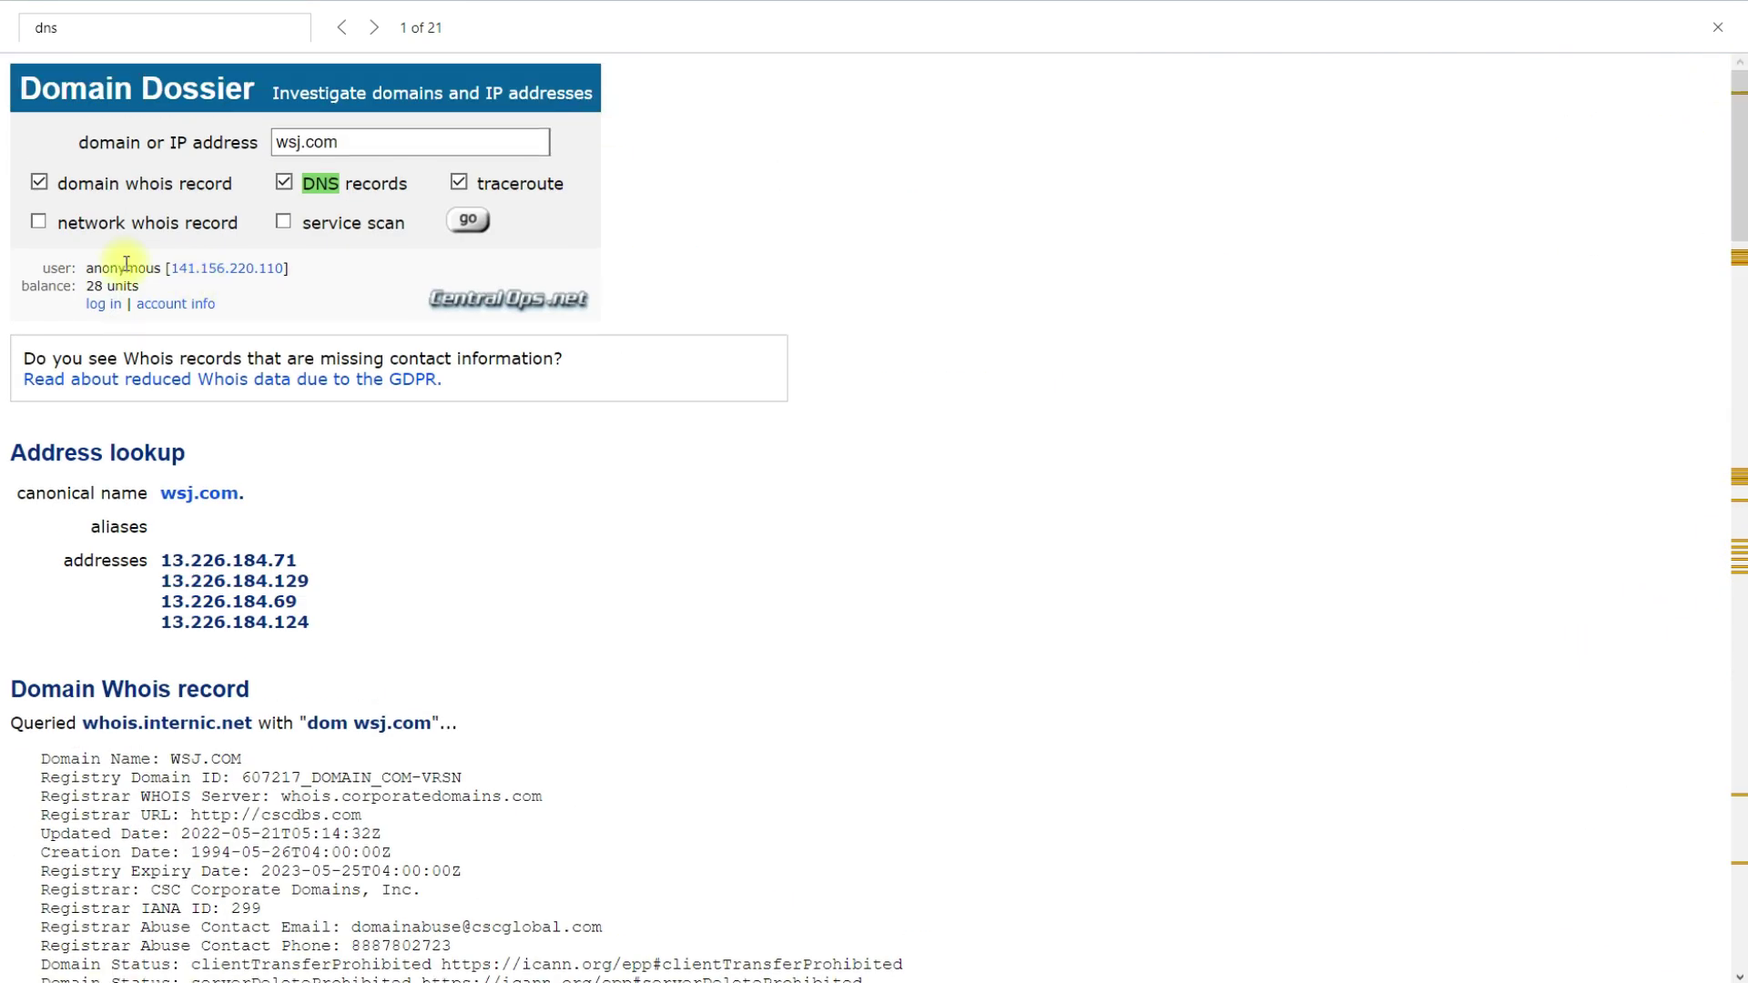
Step: Tick network whois record and service scan, then rerun the wsj.com lookup
click(39, 224)
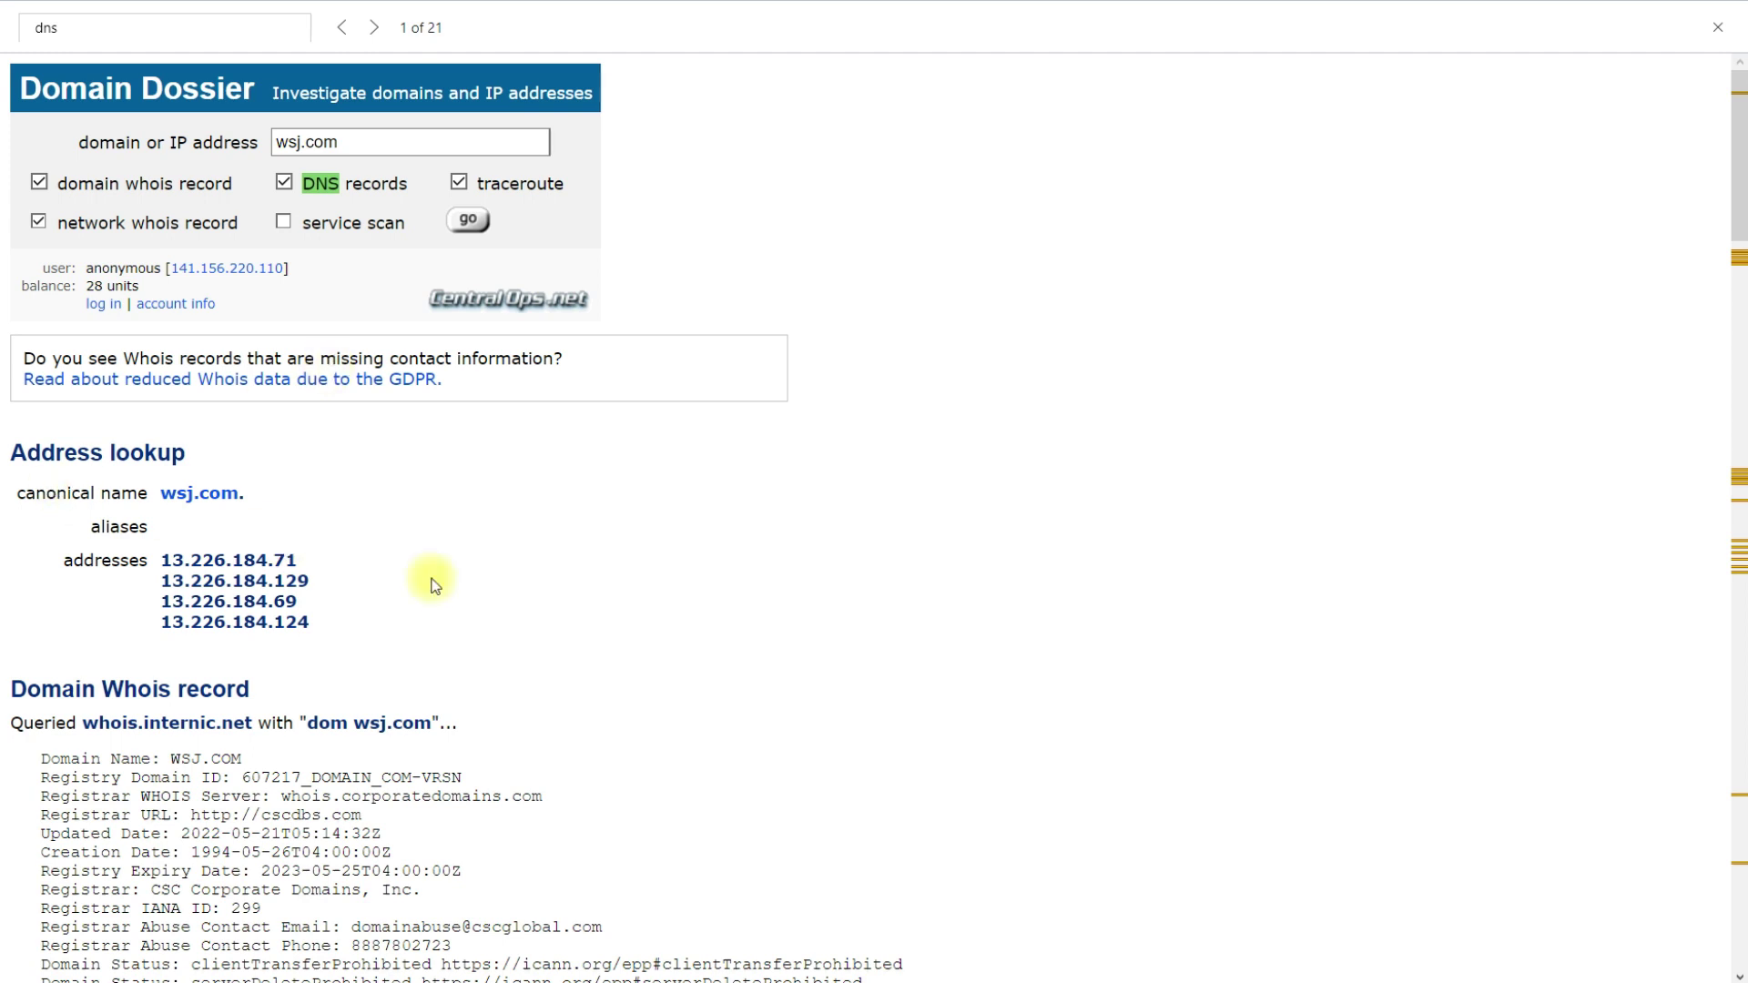
click(284, 222)
click(467, 221)
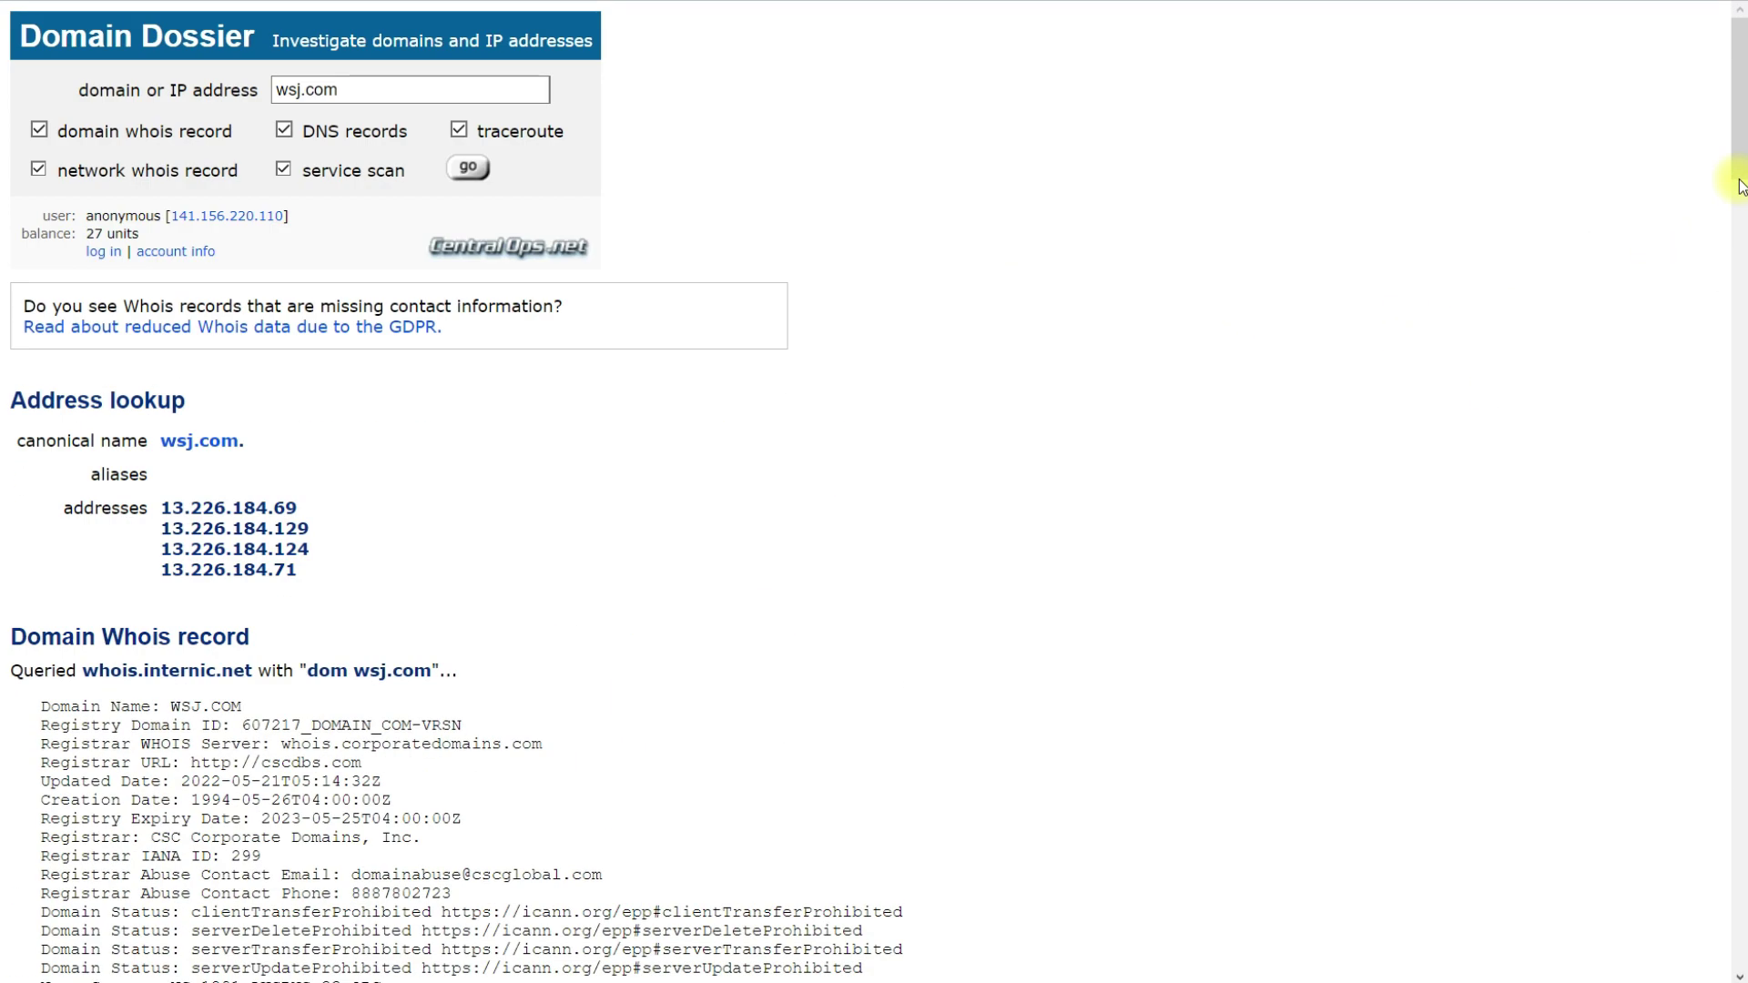
drag(1739, 186, 1739, 972)
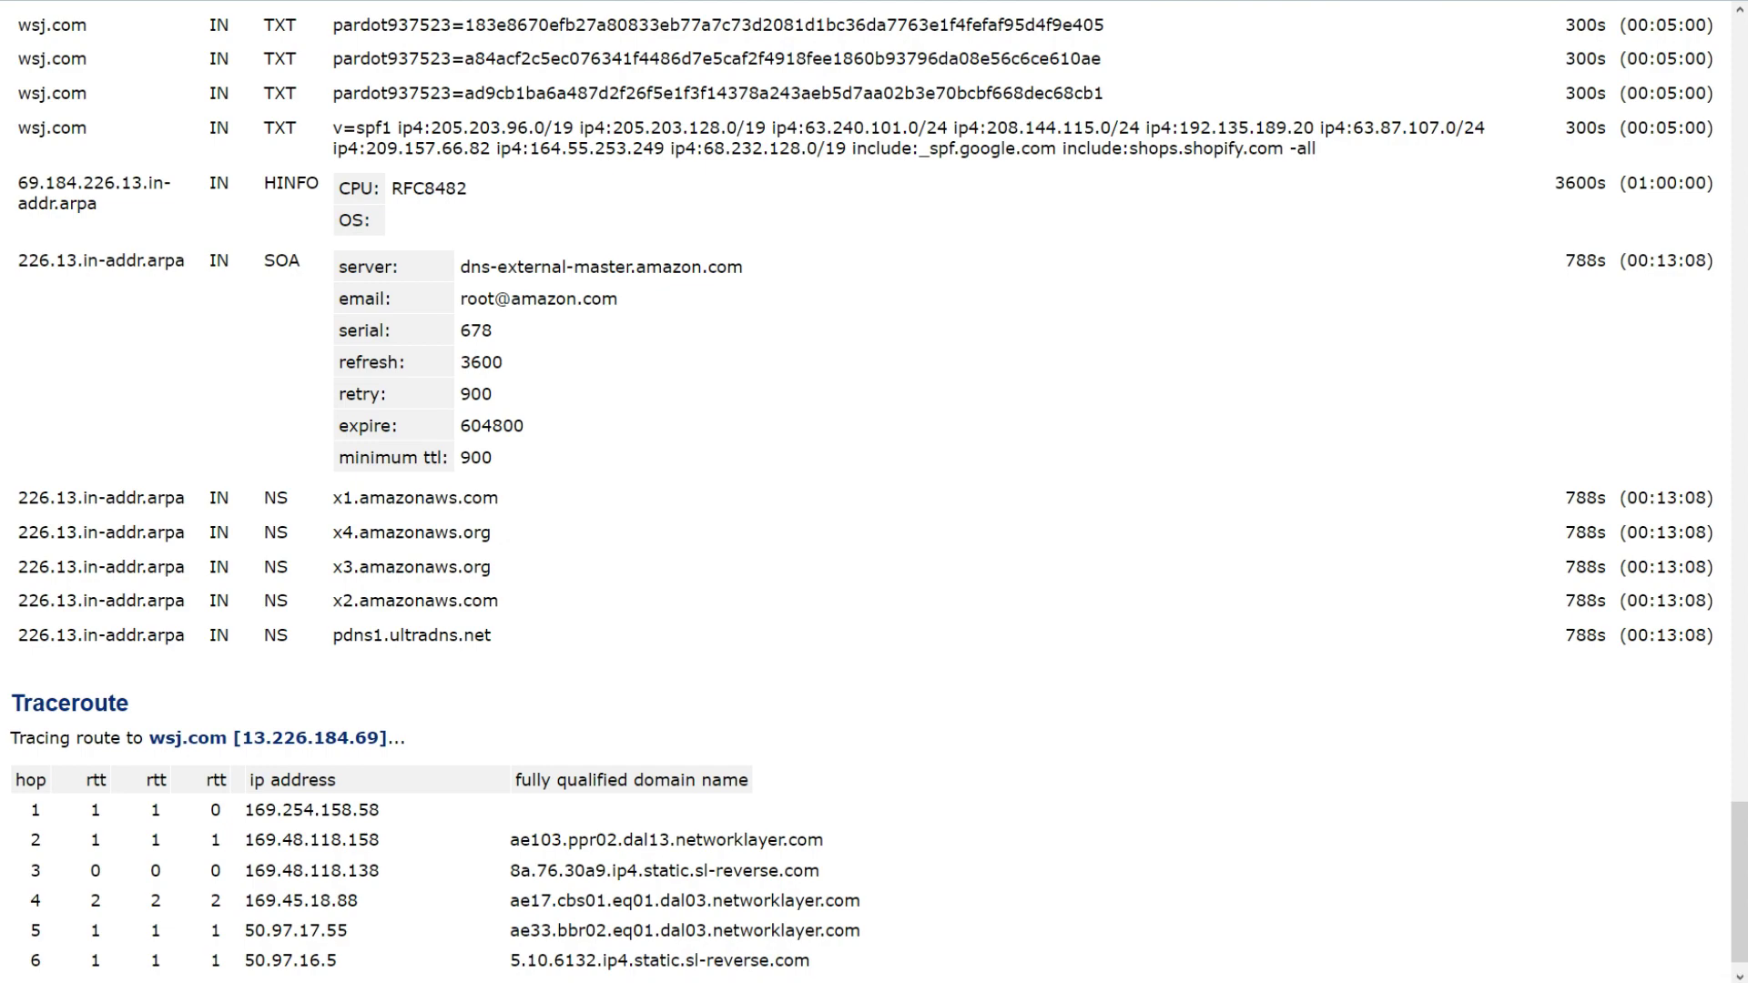
scroll(1697, 546, up, 20)
Step: Search the report for 'network' and review the Network Whois record for 13.224.0.0/14
key(ctrl+f)
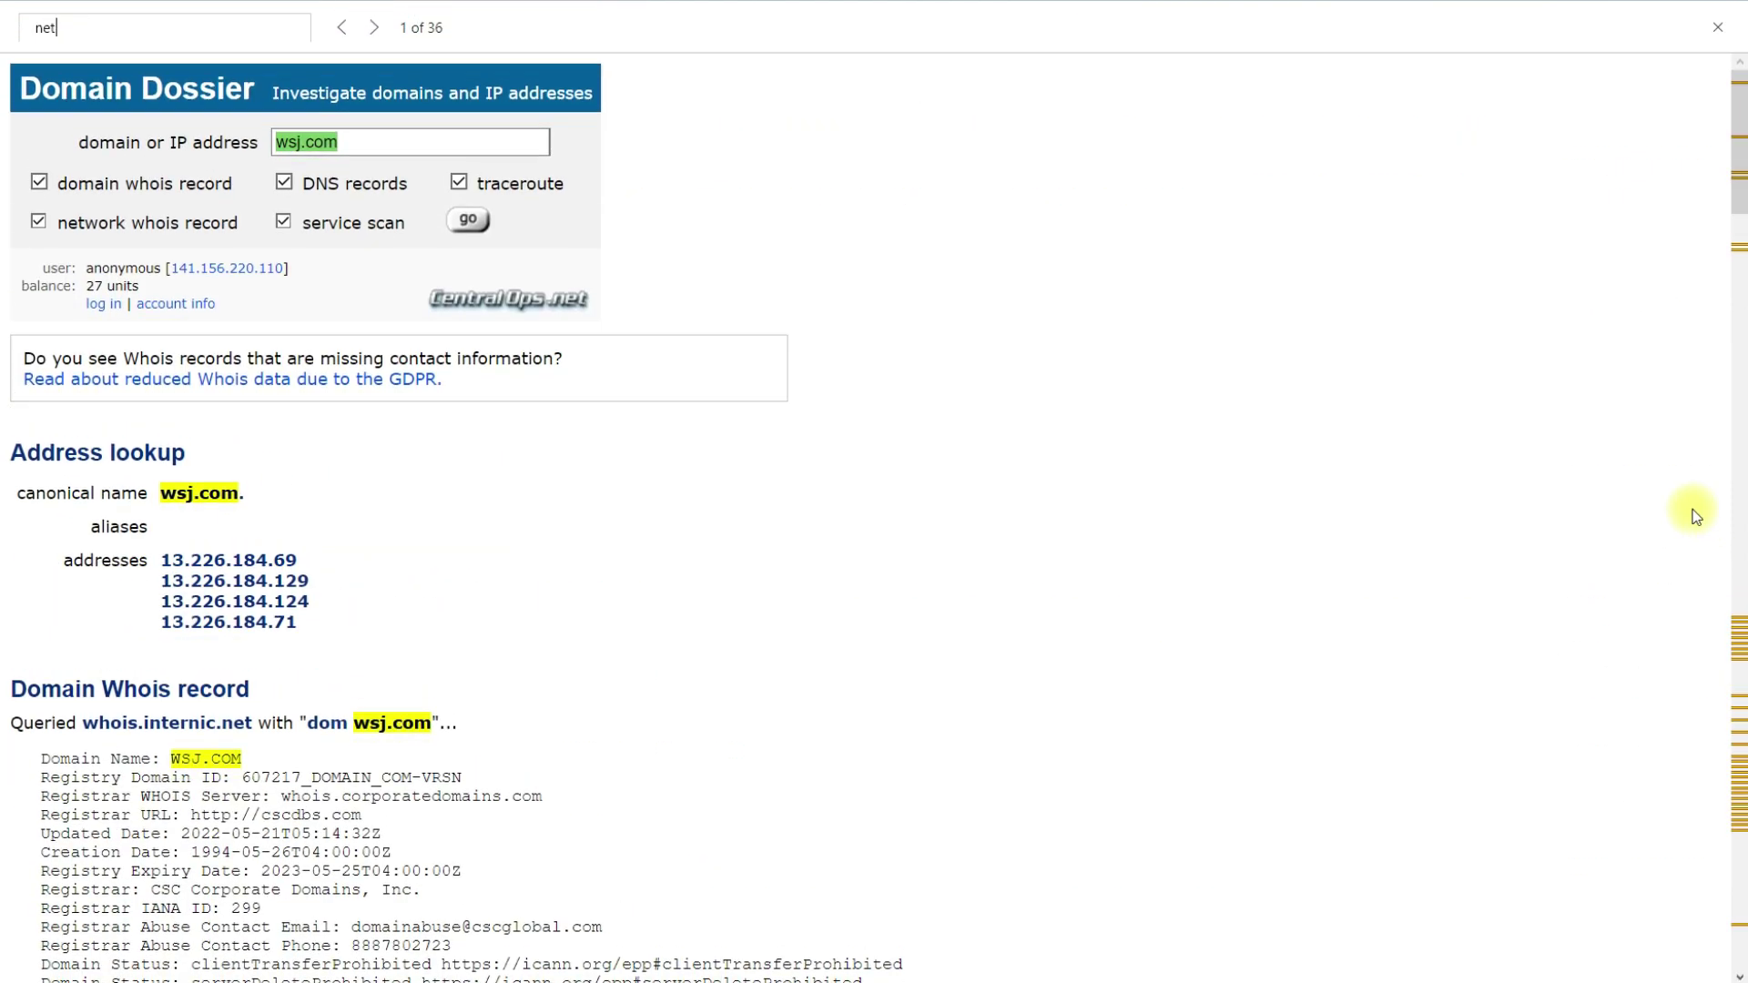
text(network)
key(Return)
scroll(796, 574, down, 4)
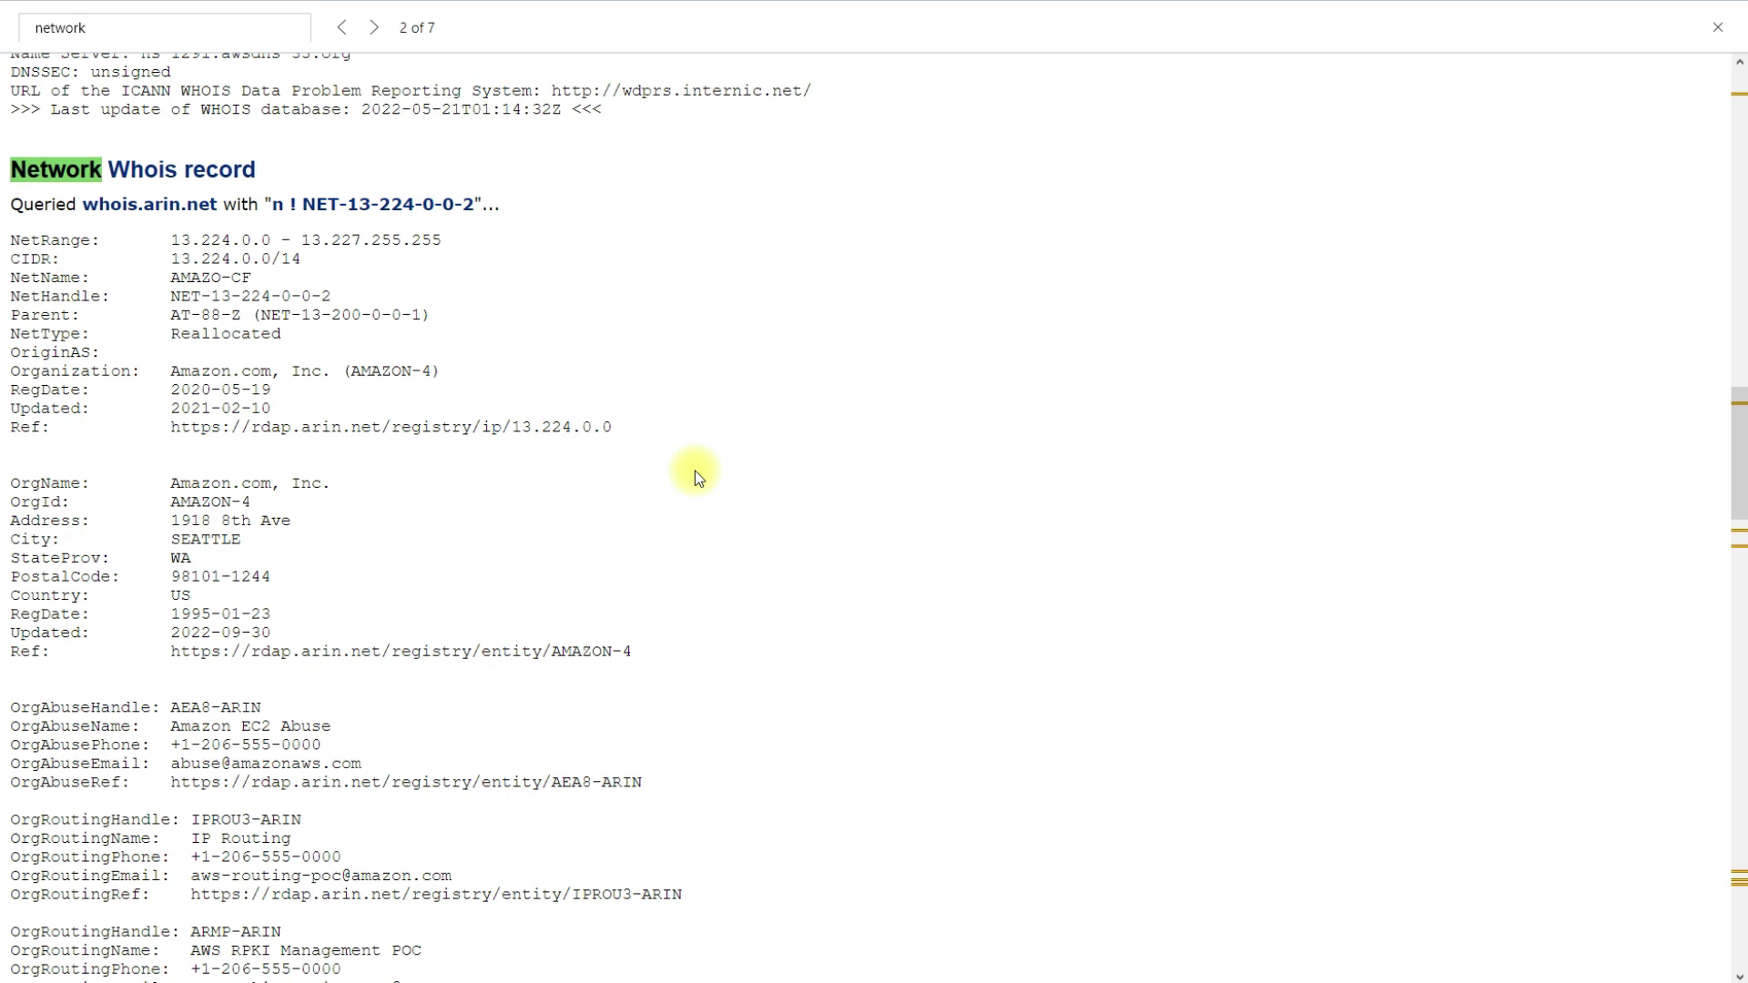
key(shift+Return)
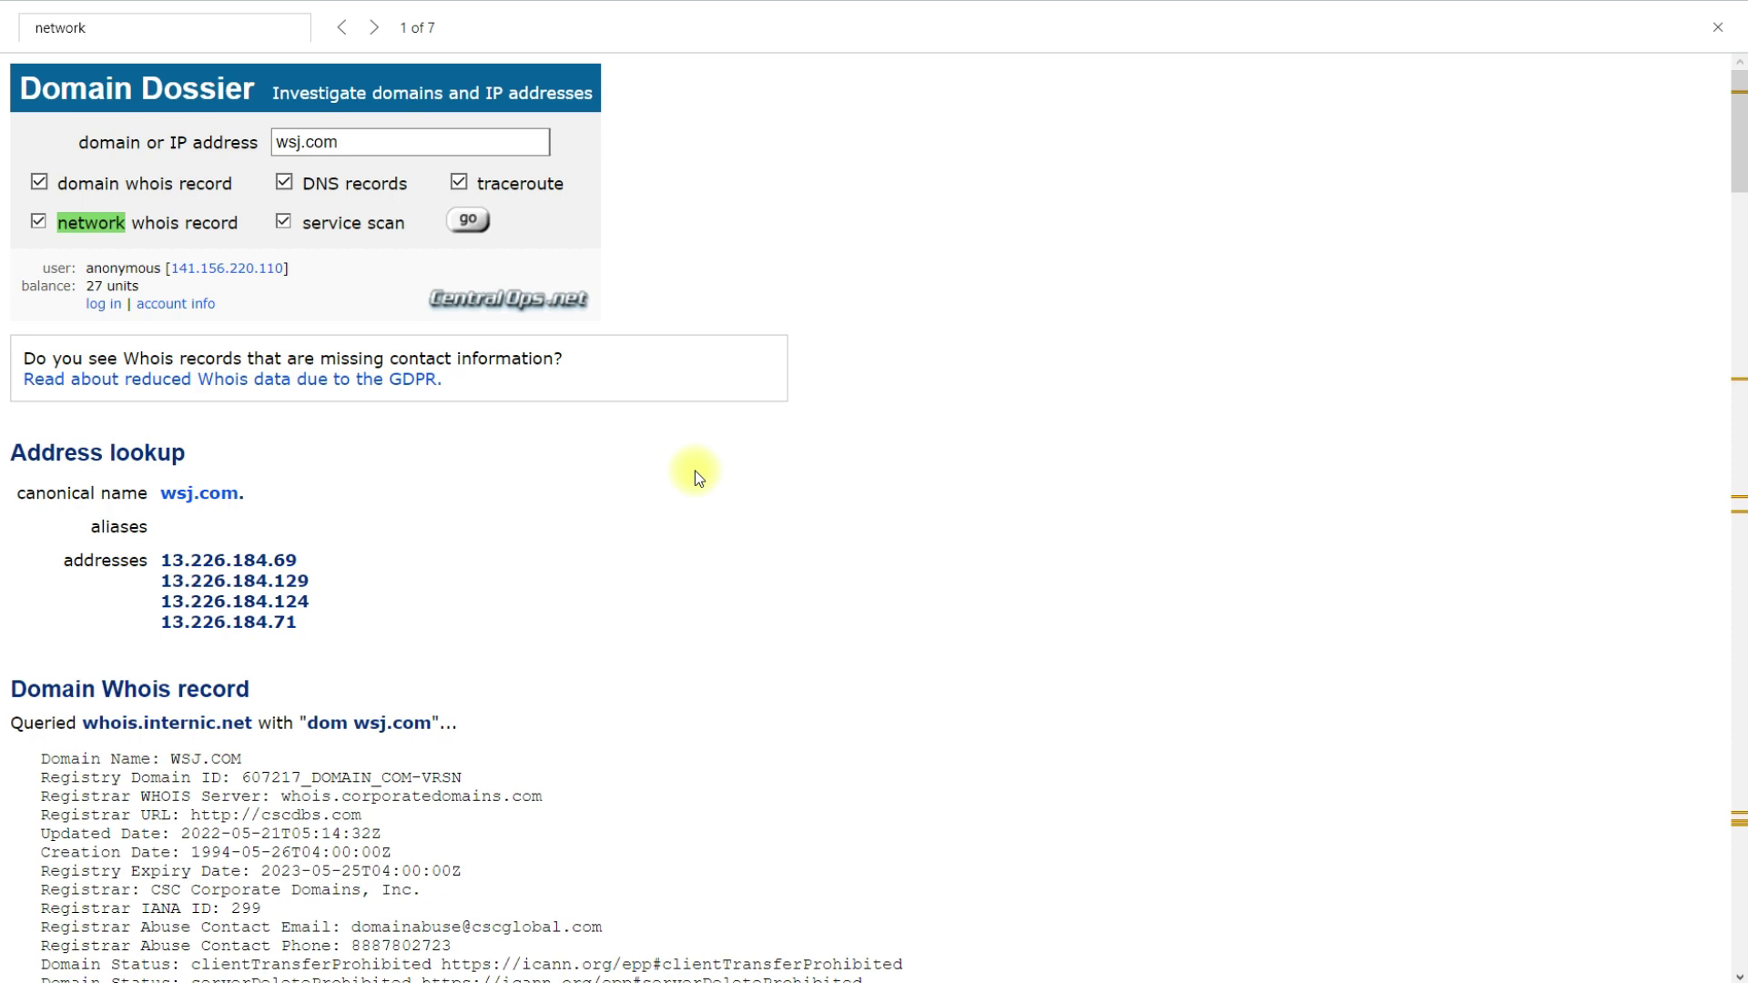
scroll(687, 445, down, 5)
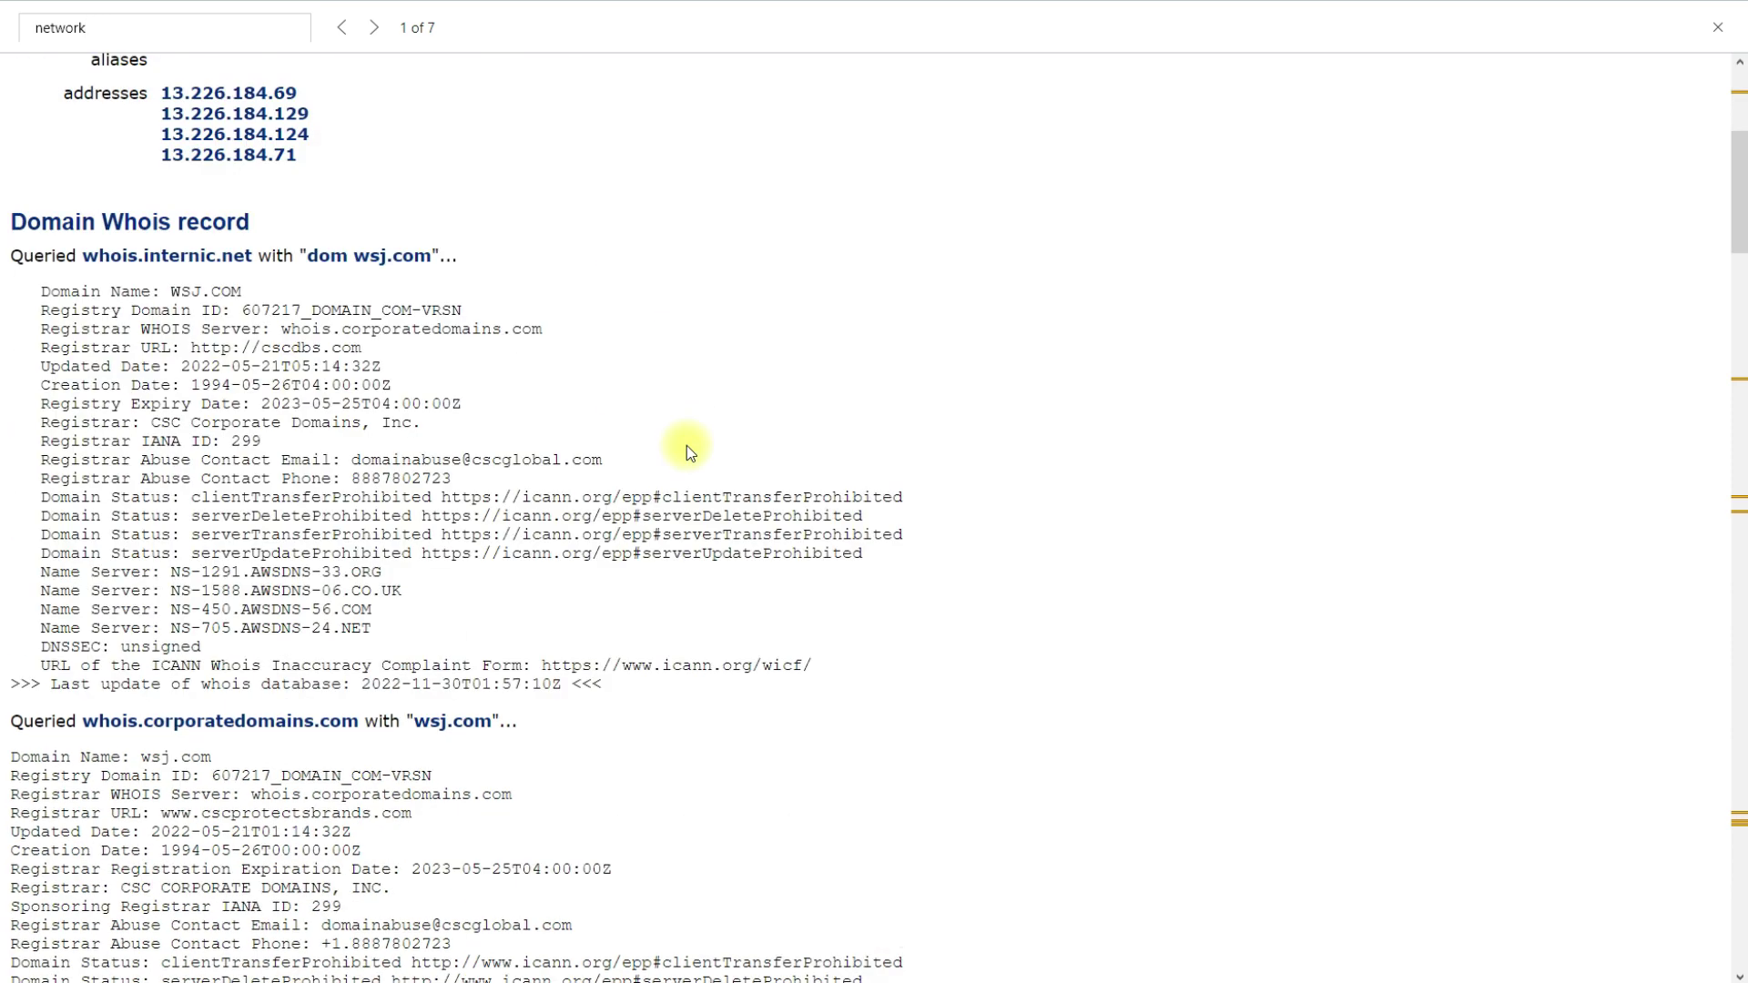
drag(11, 222, 821, 679)
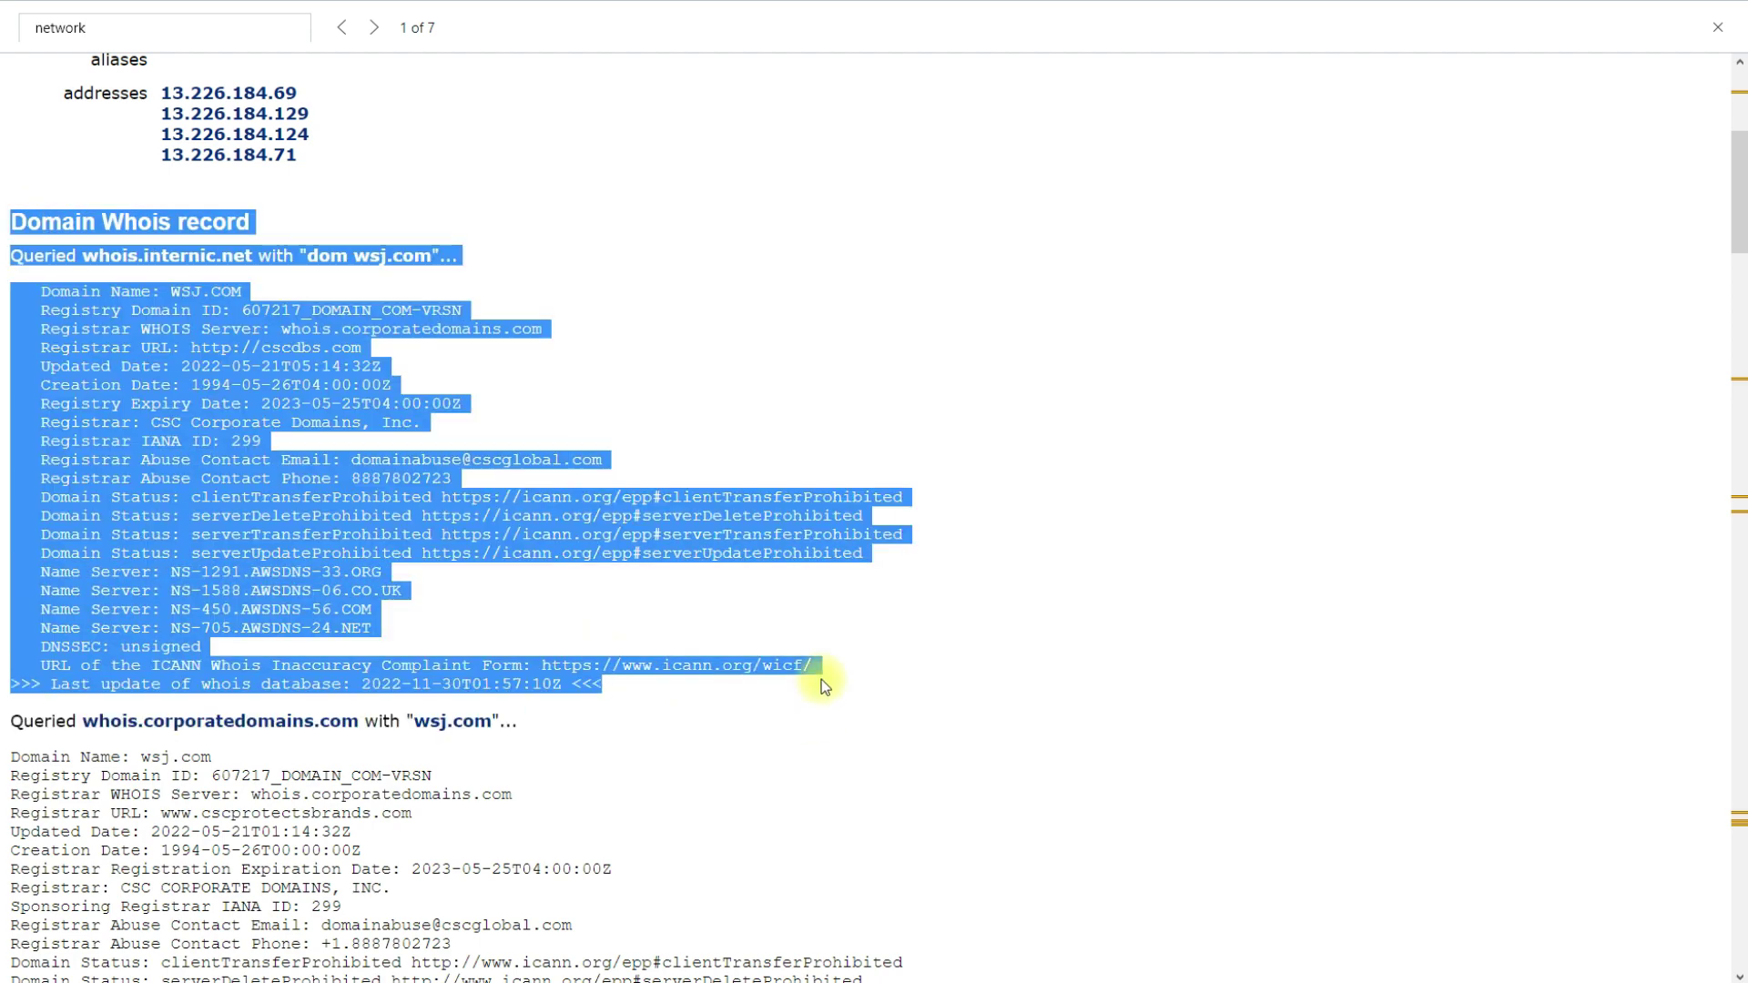
click(1331, 513)
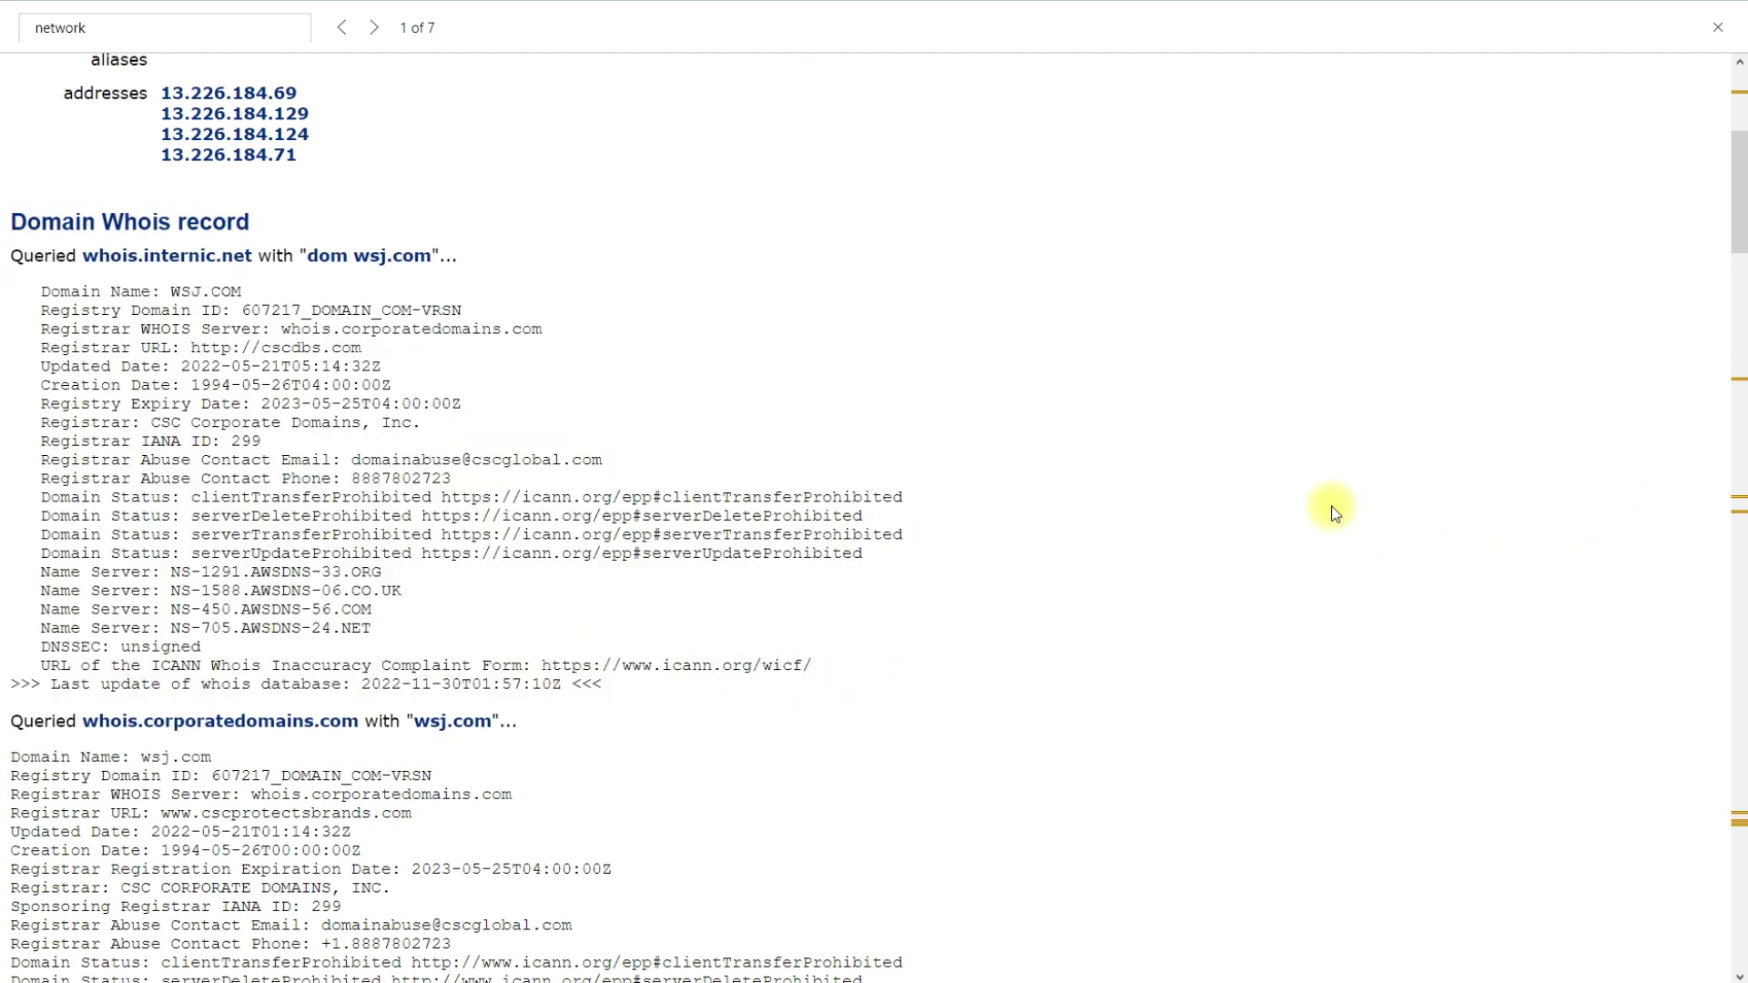
drag(728, 627, 719, 641)
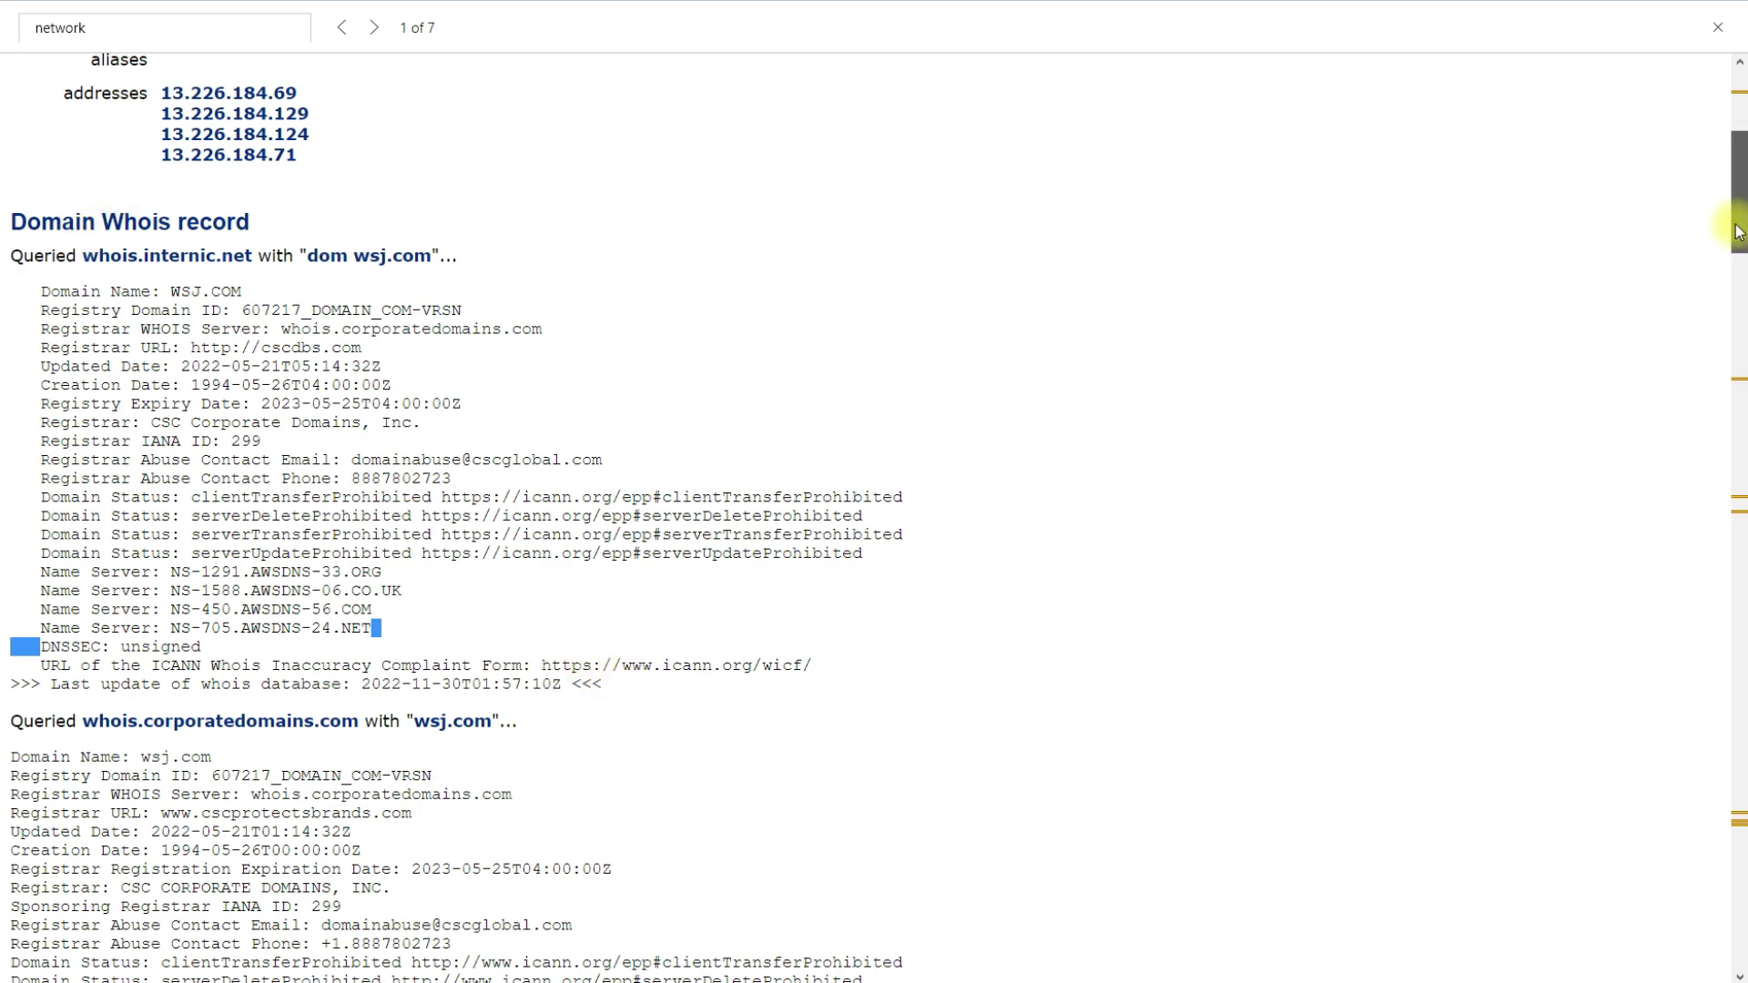
Step: Uncheck the network whois and domain whois record options
drag(1736, 232, 1737, 159)
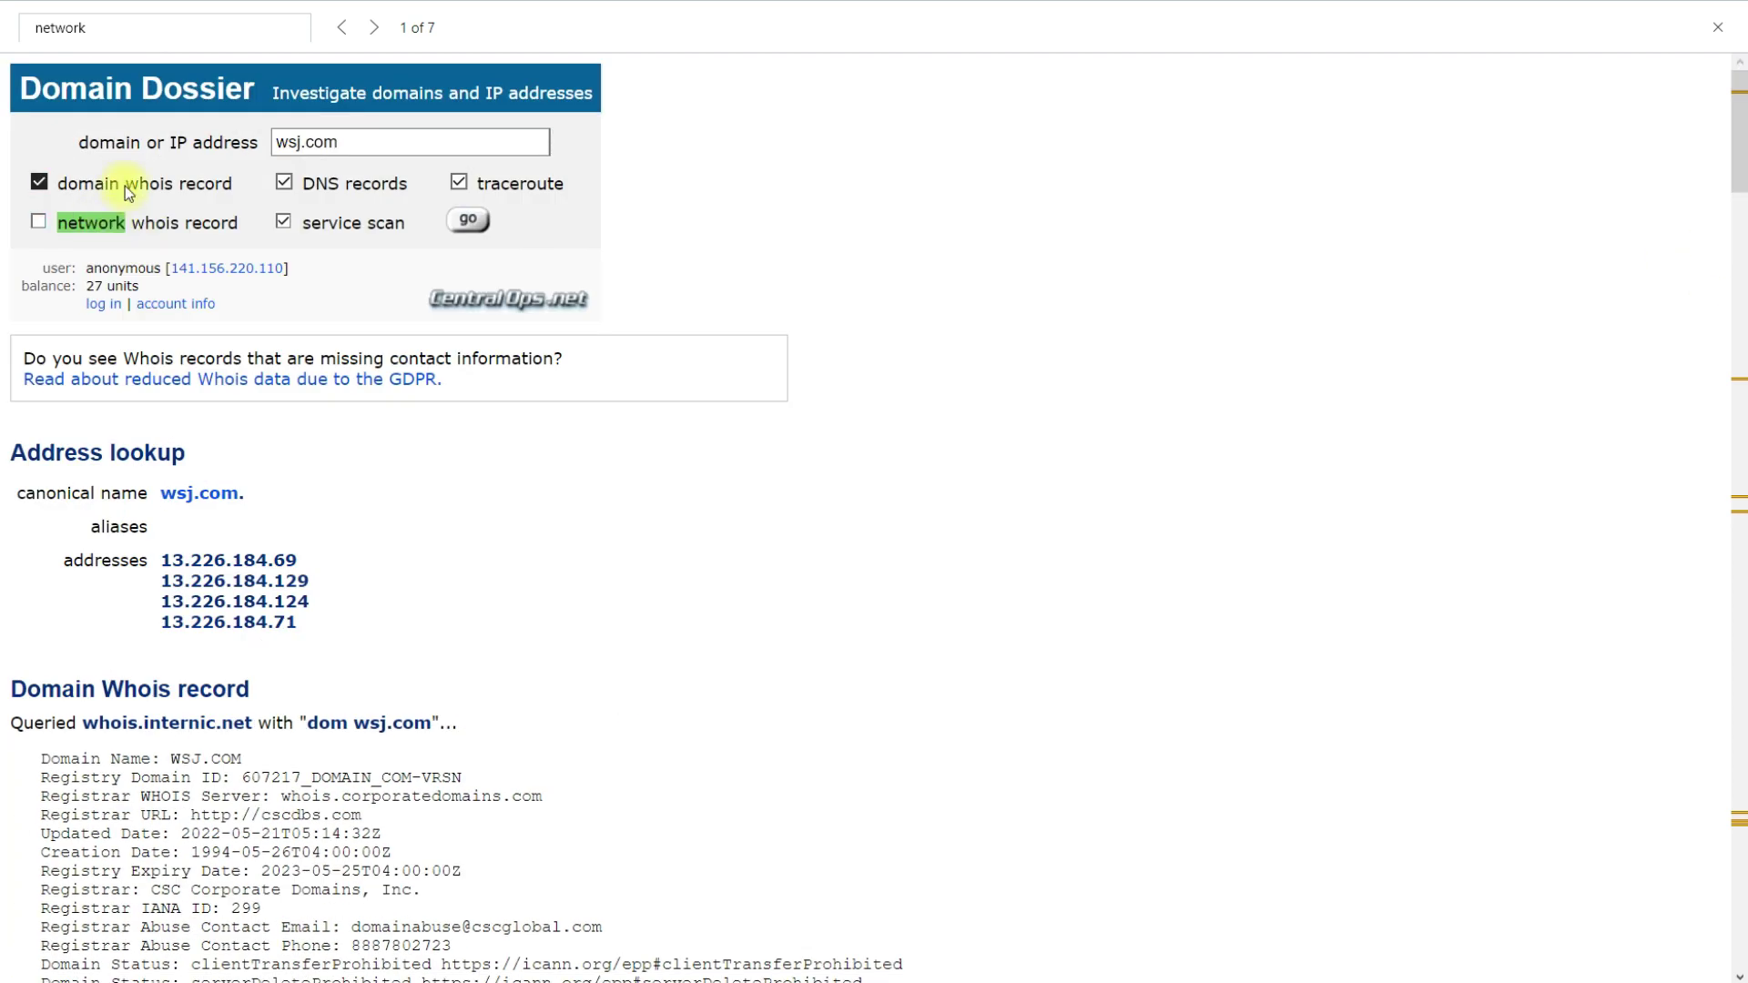
click(127, 193)
click(370, 187)
Step: Run a service-scan-only lookup on wsj.com and close the find bar
click(496, 191)
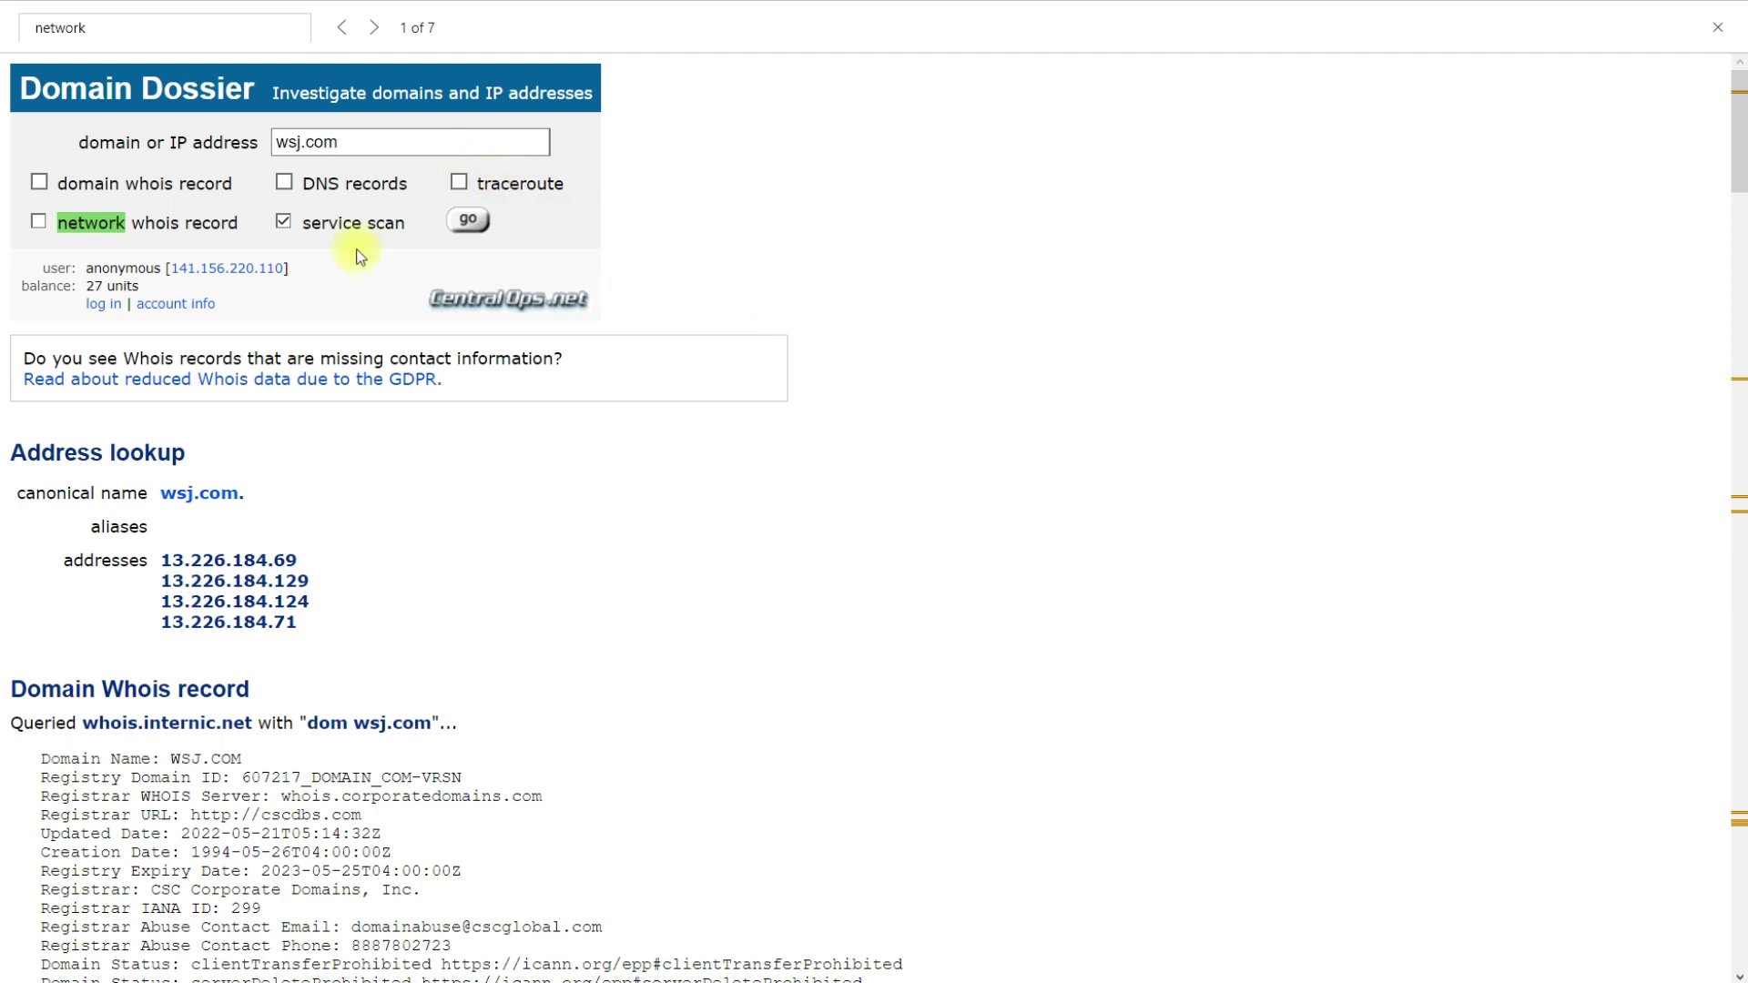
click(468, 220)
key(Escape)
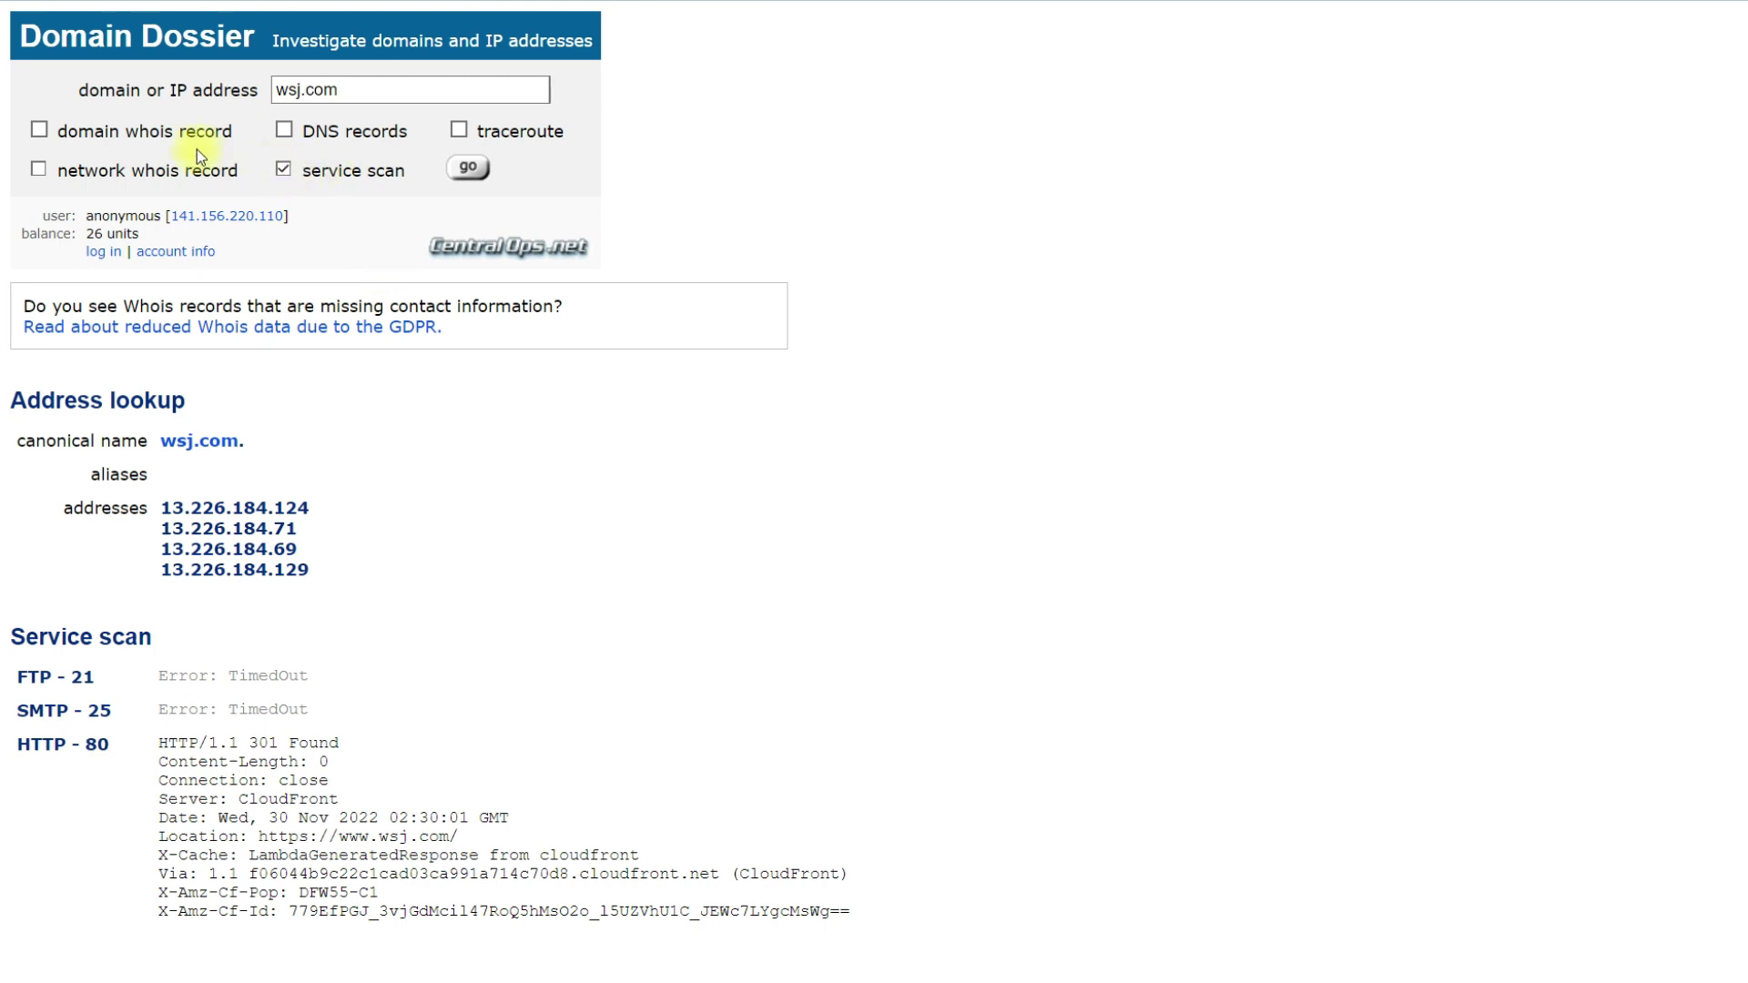
Step: Run a domain whois-only wsj.com lookup and review its Dow Jones & Company whois output
click(85, 142)
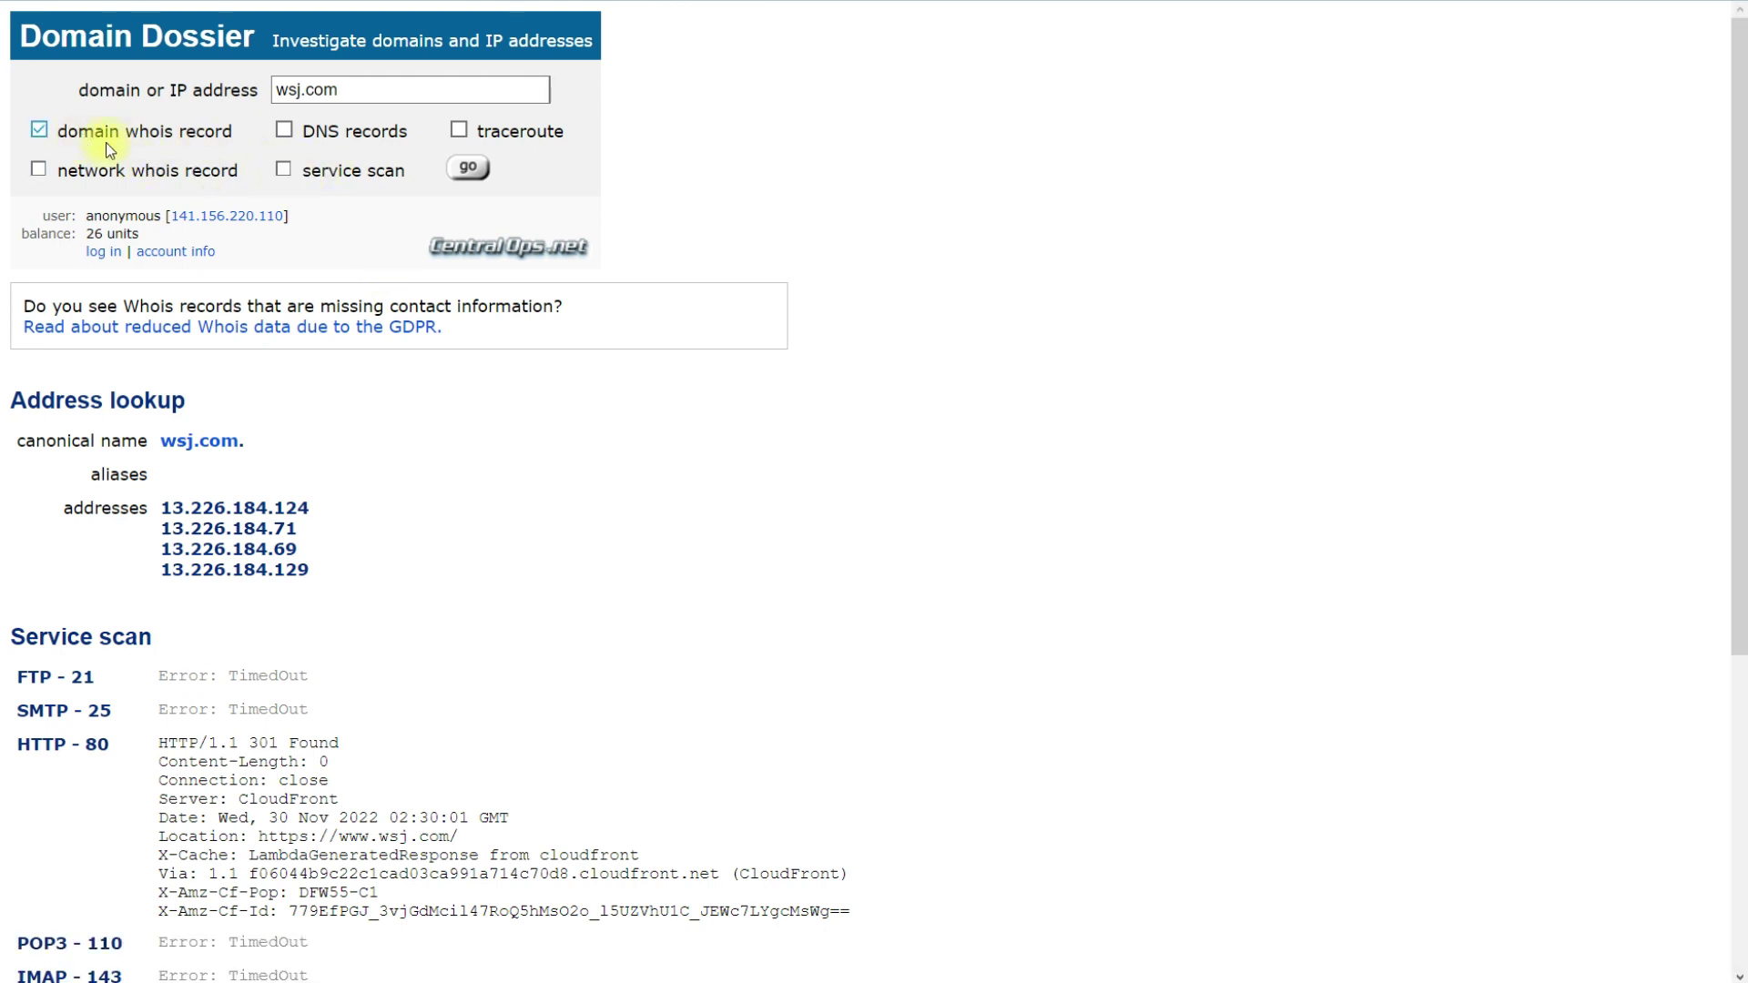
click(467, 167)
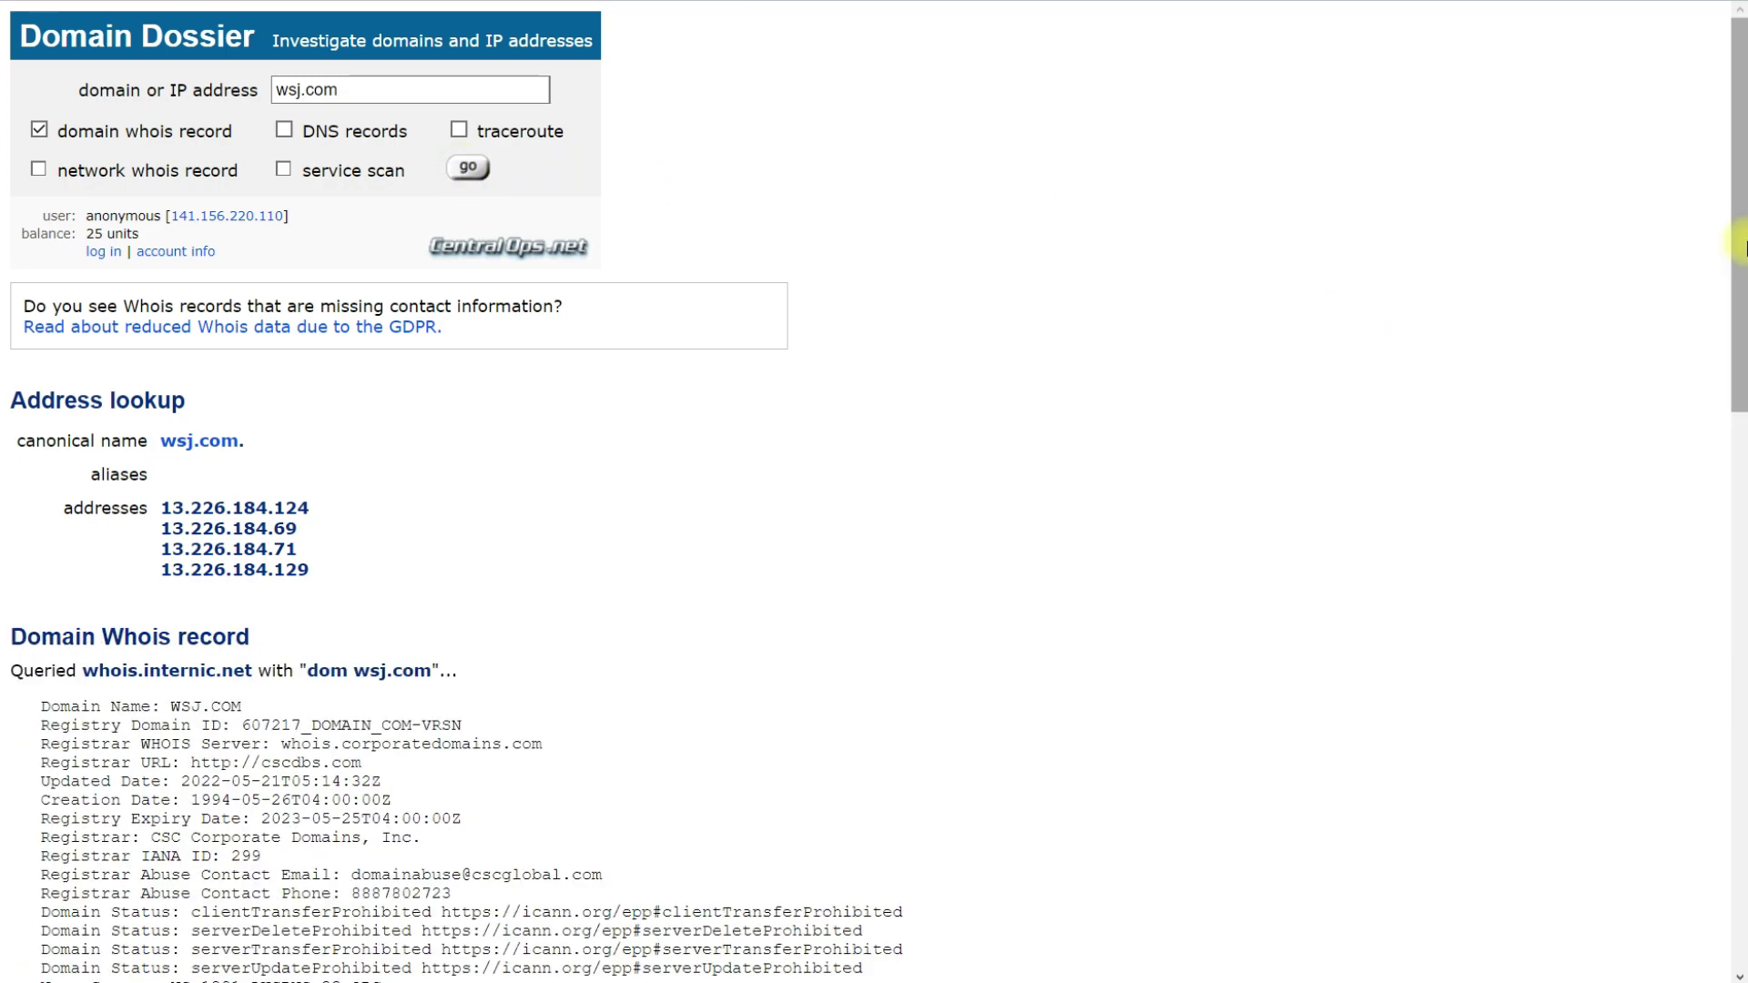
drag(1739, 238, 1740, 906)
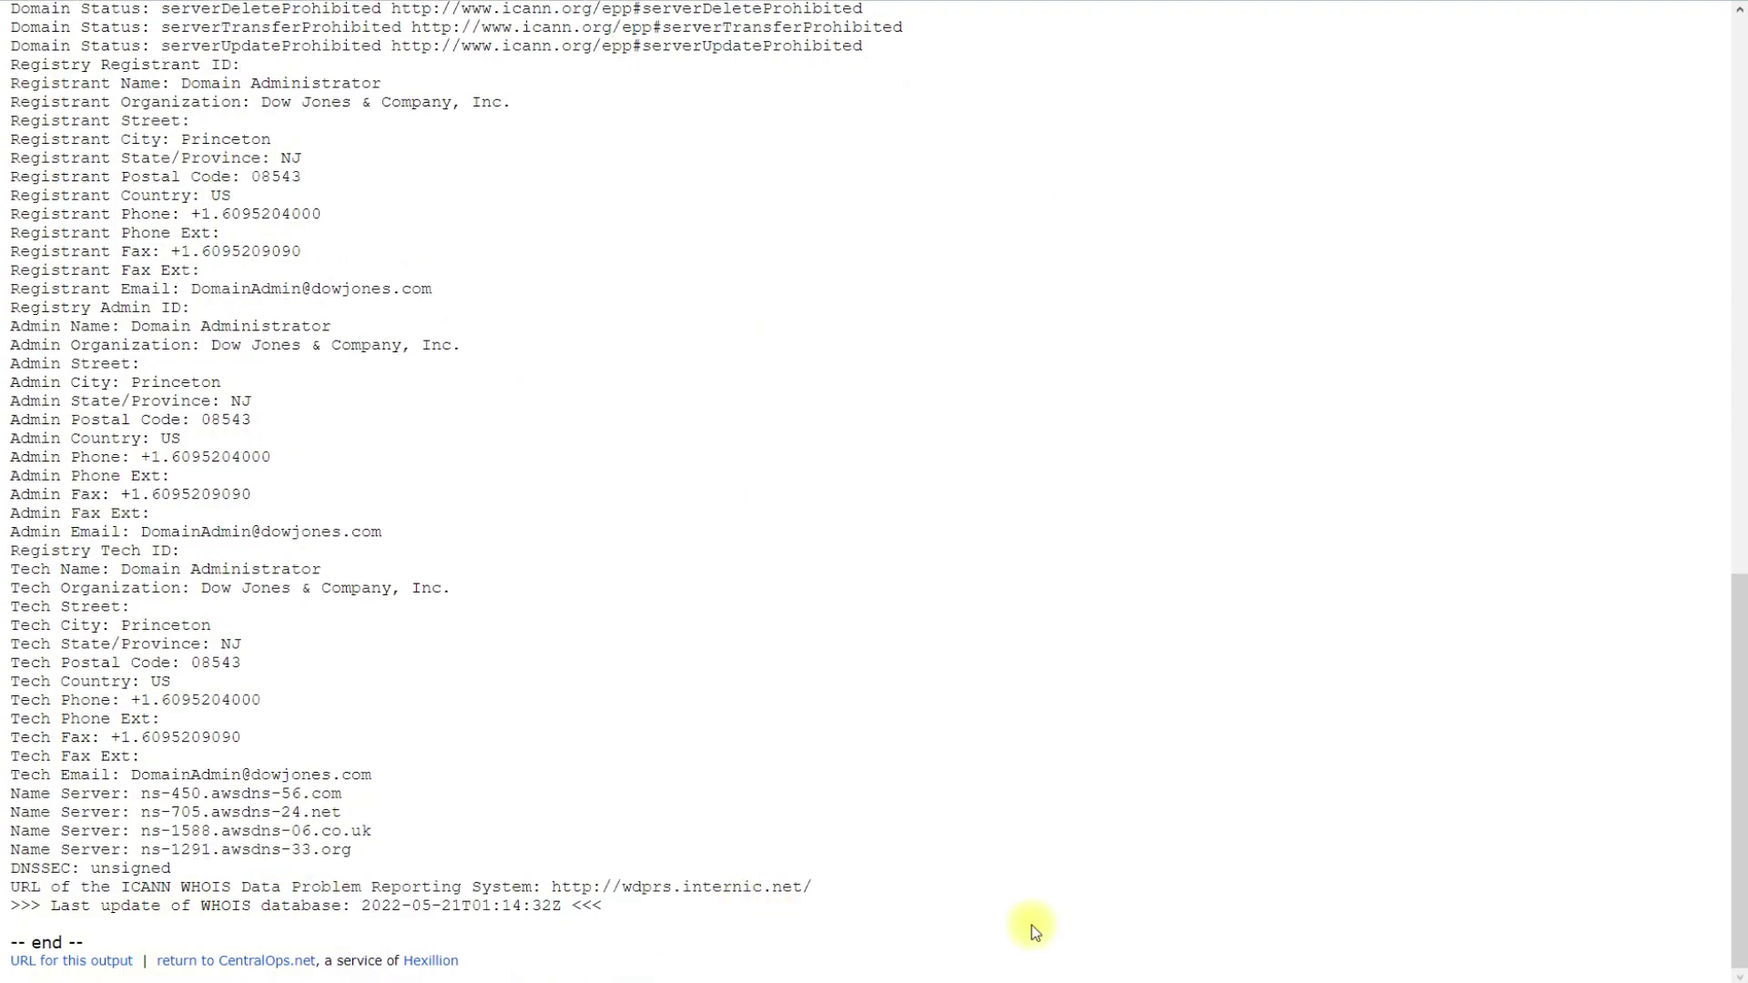
drag(777, 904, 12, 313)
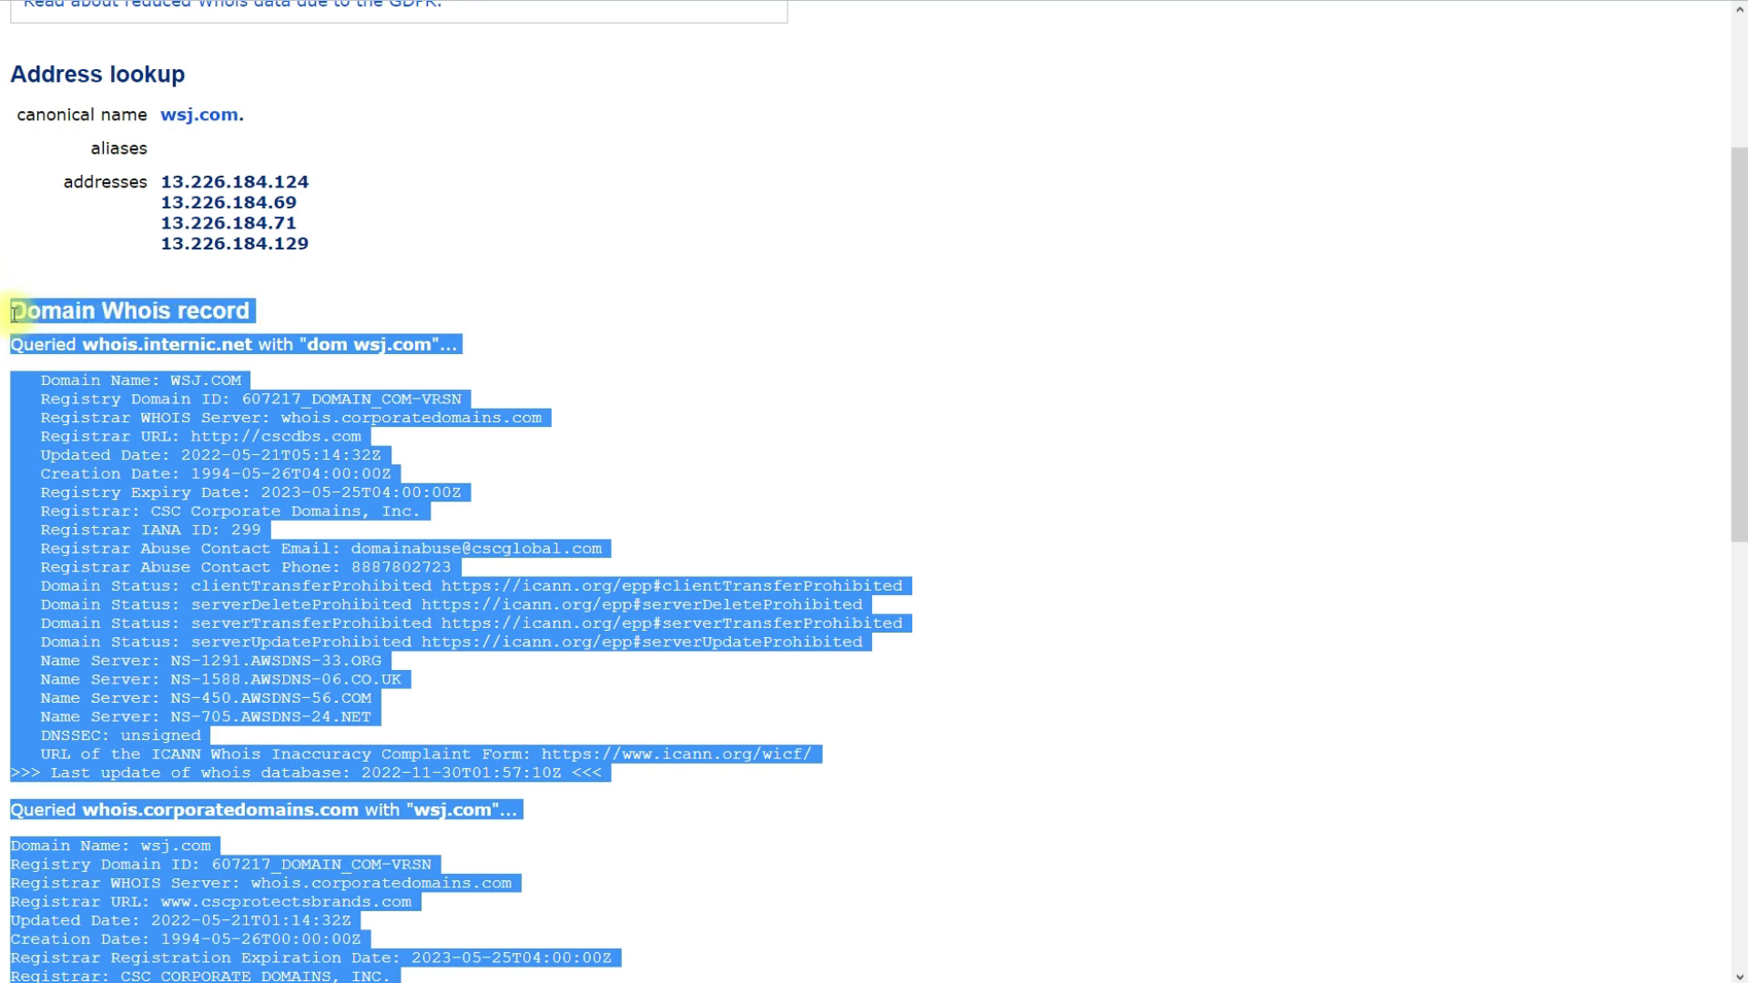
click(929, 435)
scroll(932, 439, up, 1)
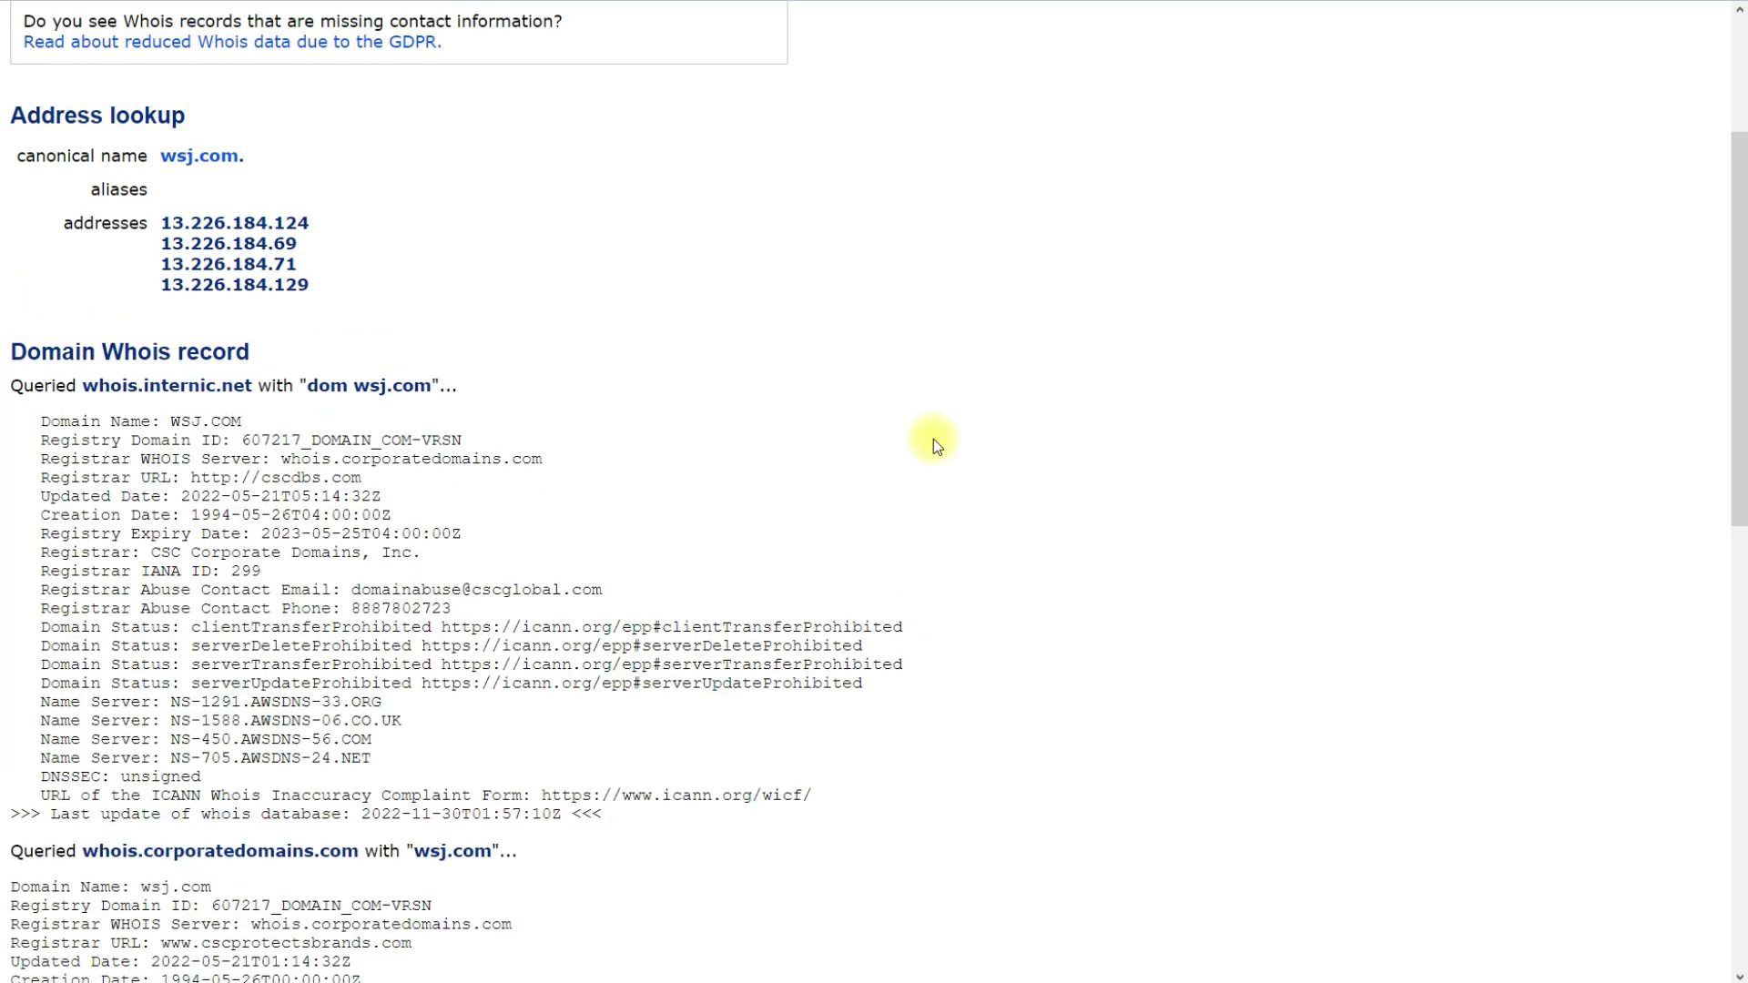
scroll(932, 439, up, 3)
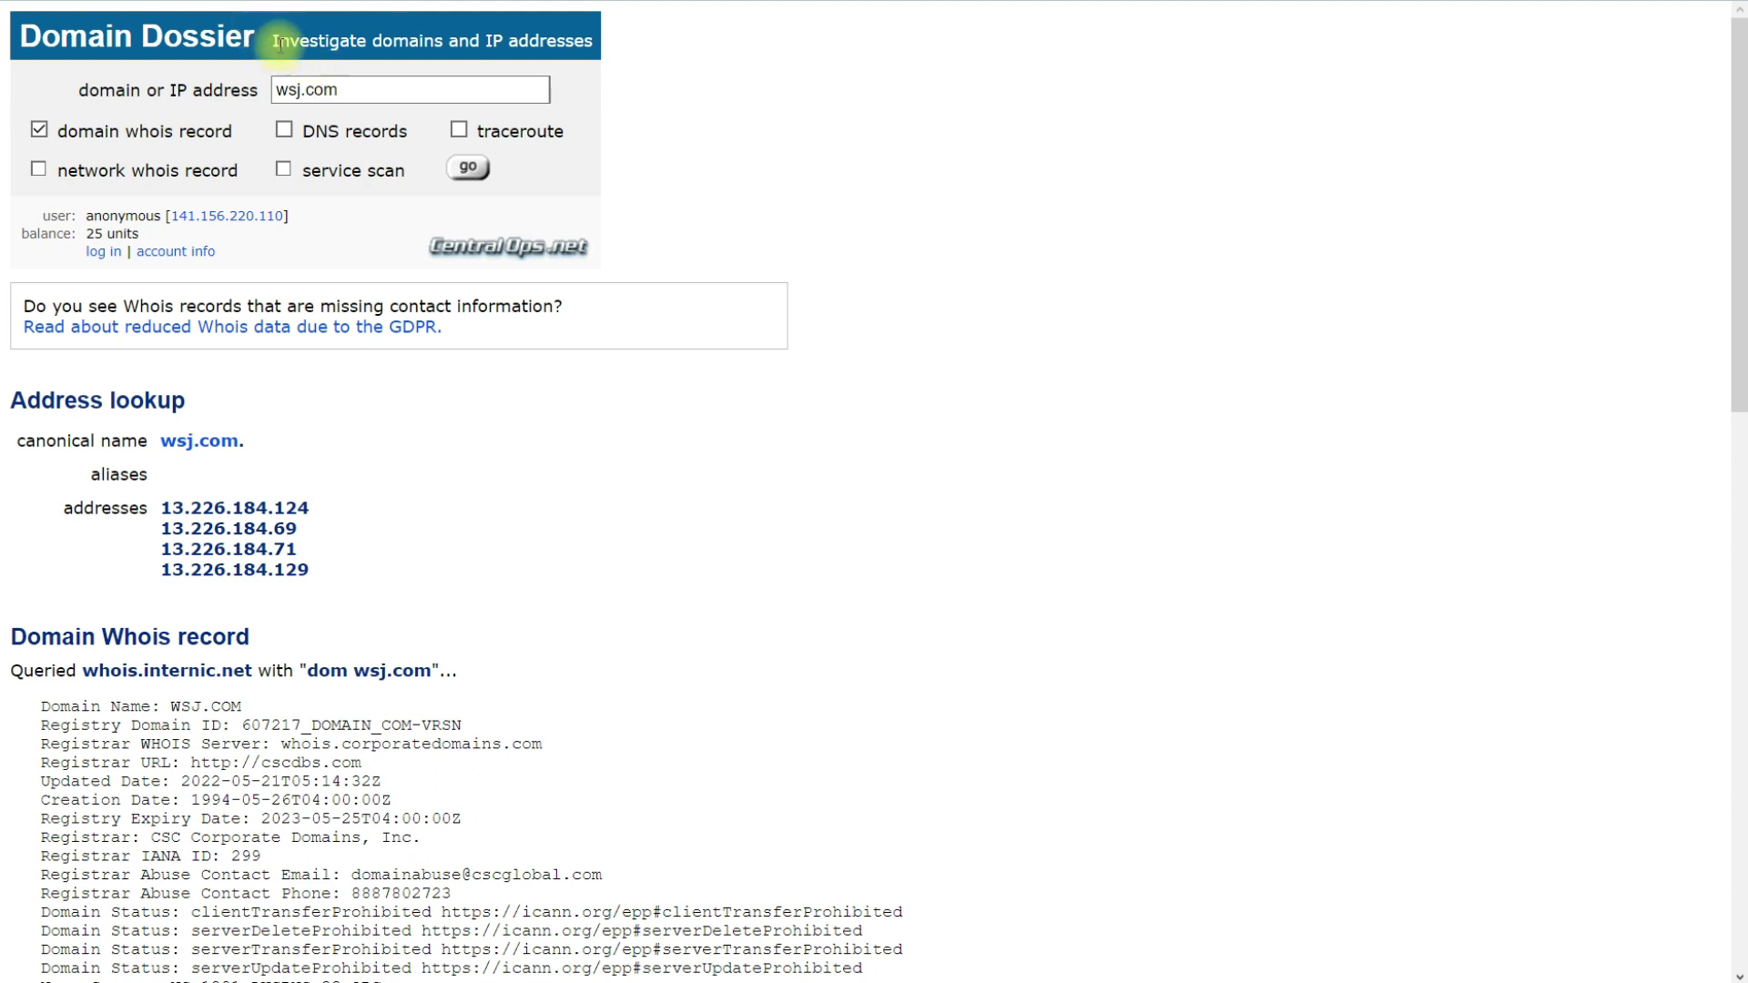
click(289, 91)
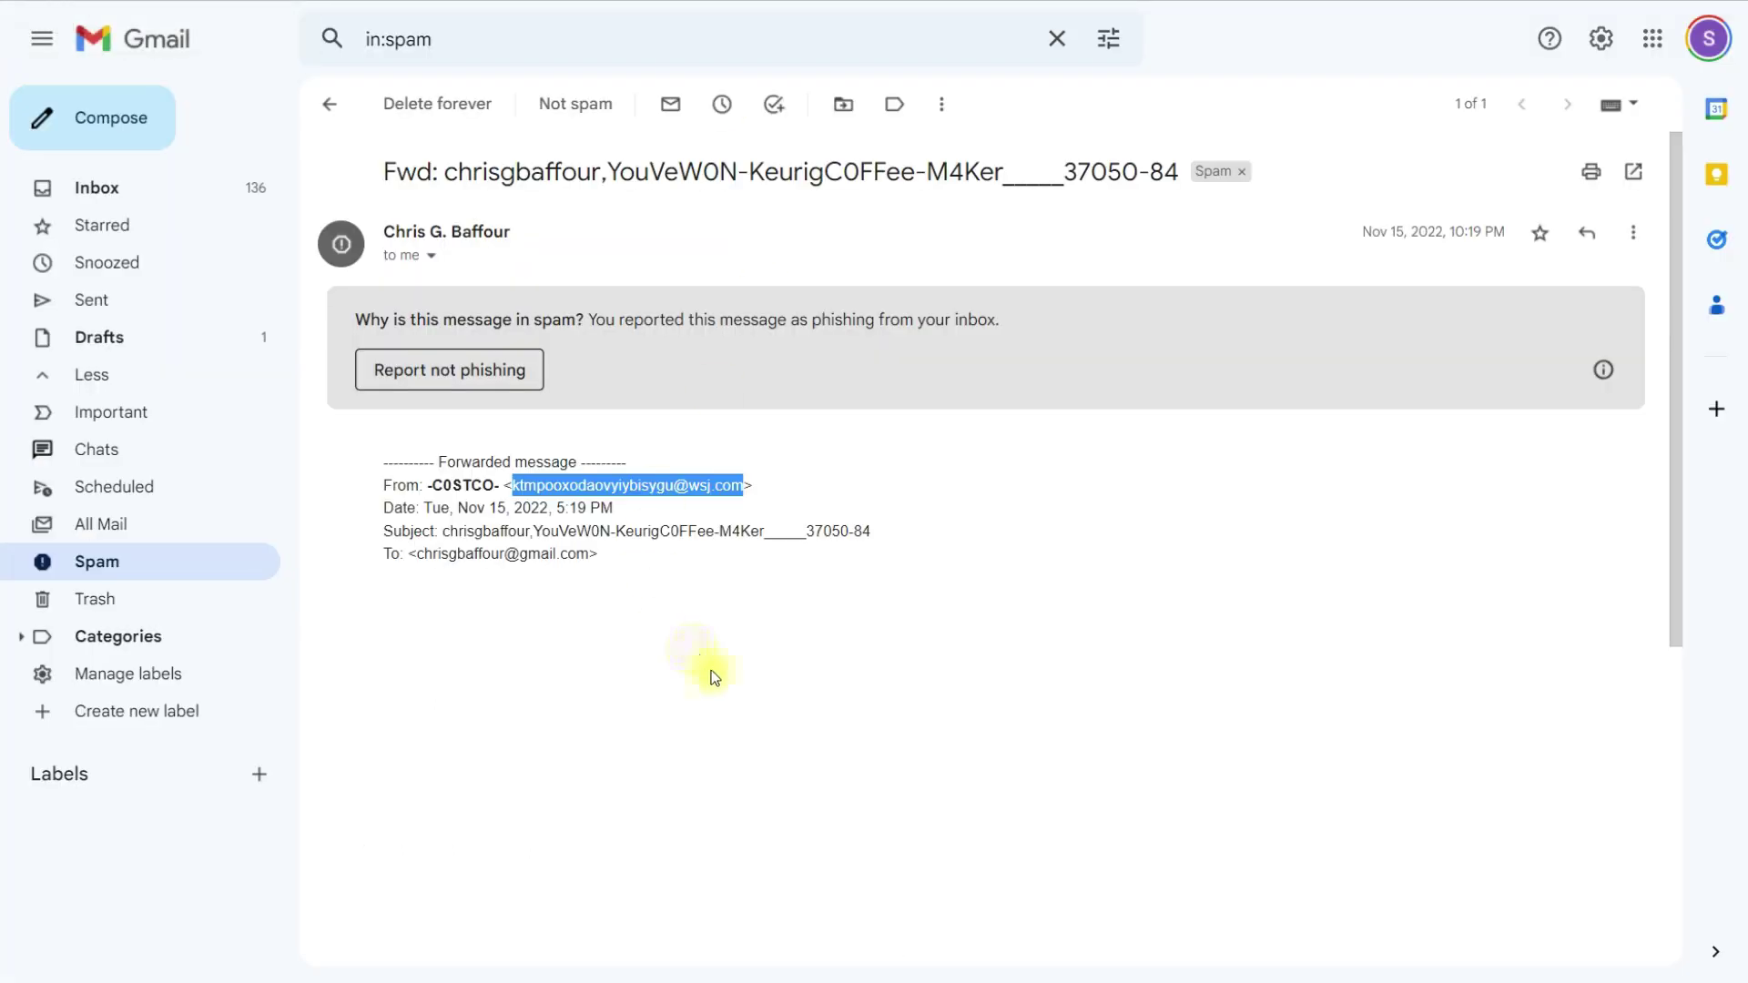
Step: Return to the Gmail Inbox and open the Indeed job-alert email
click(719, 674)
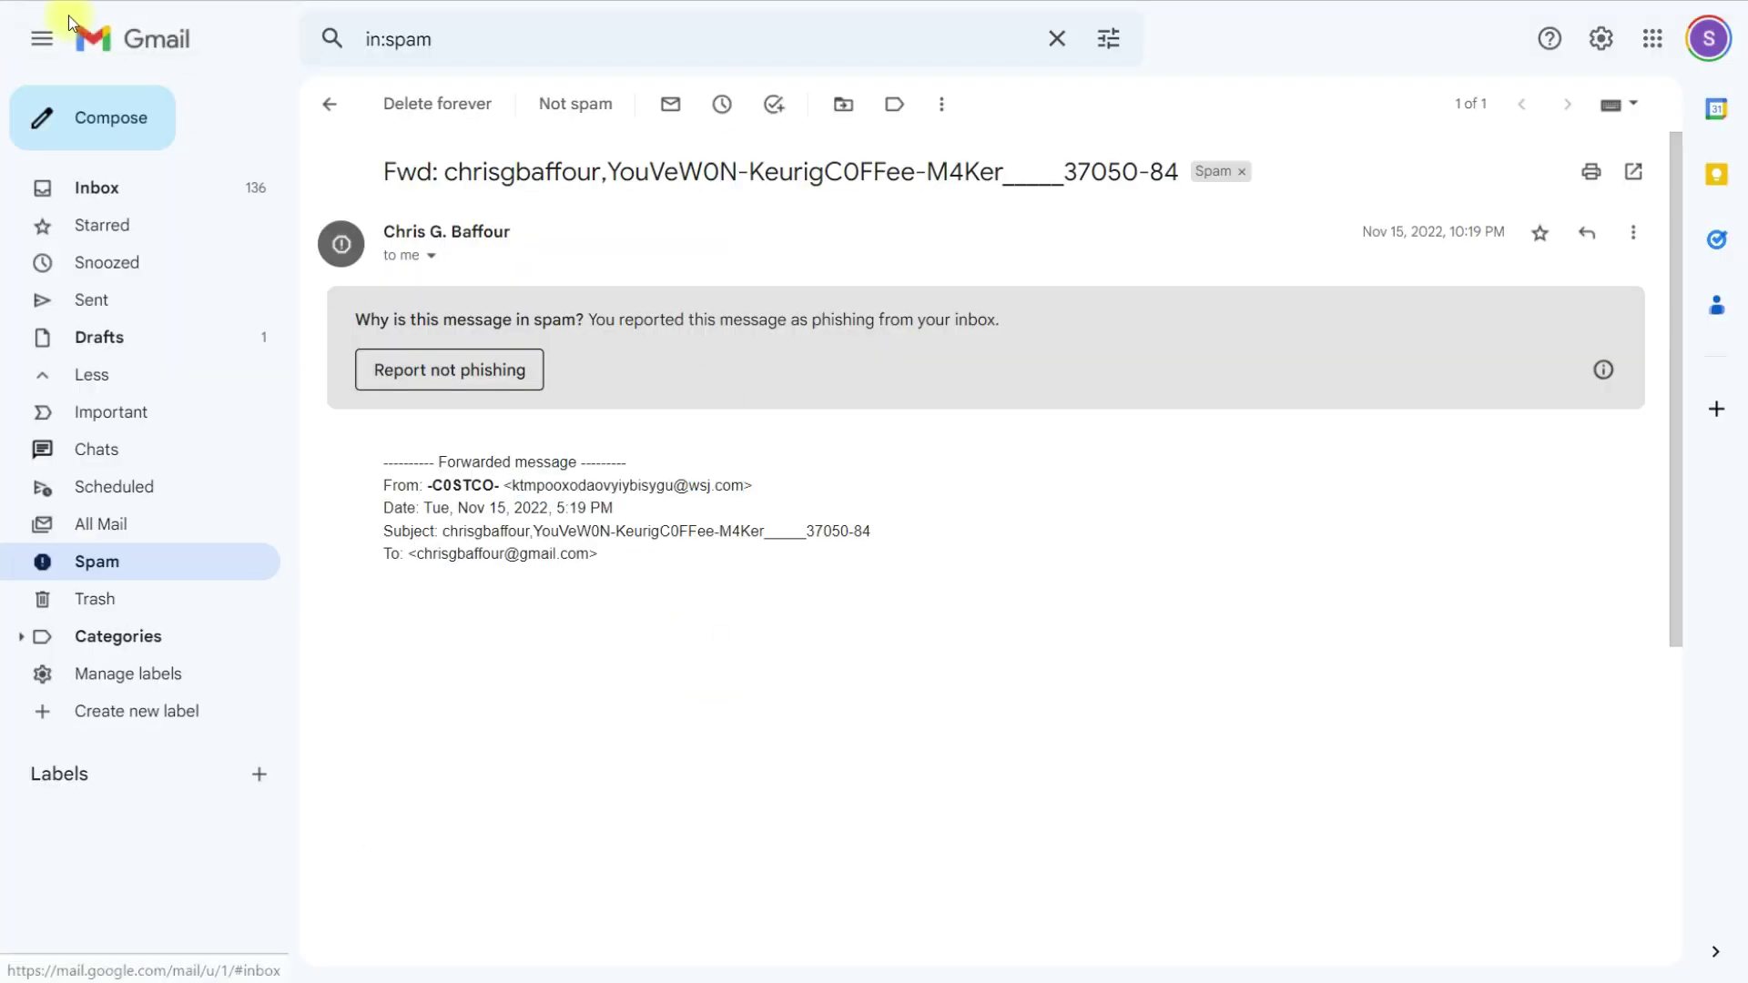
key(alt+Left)
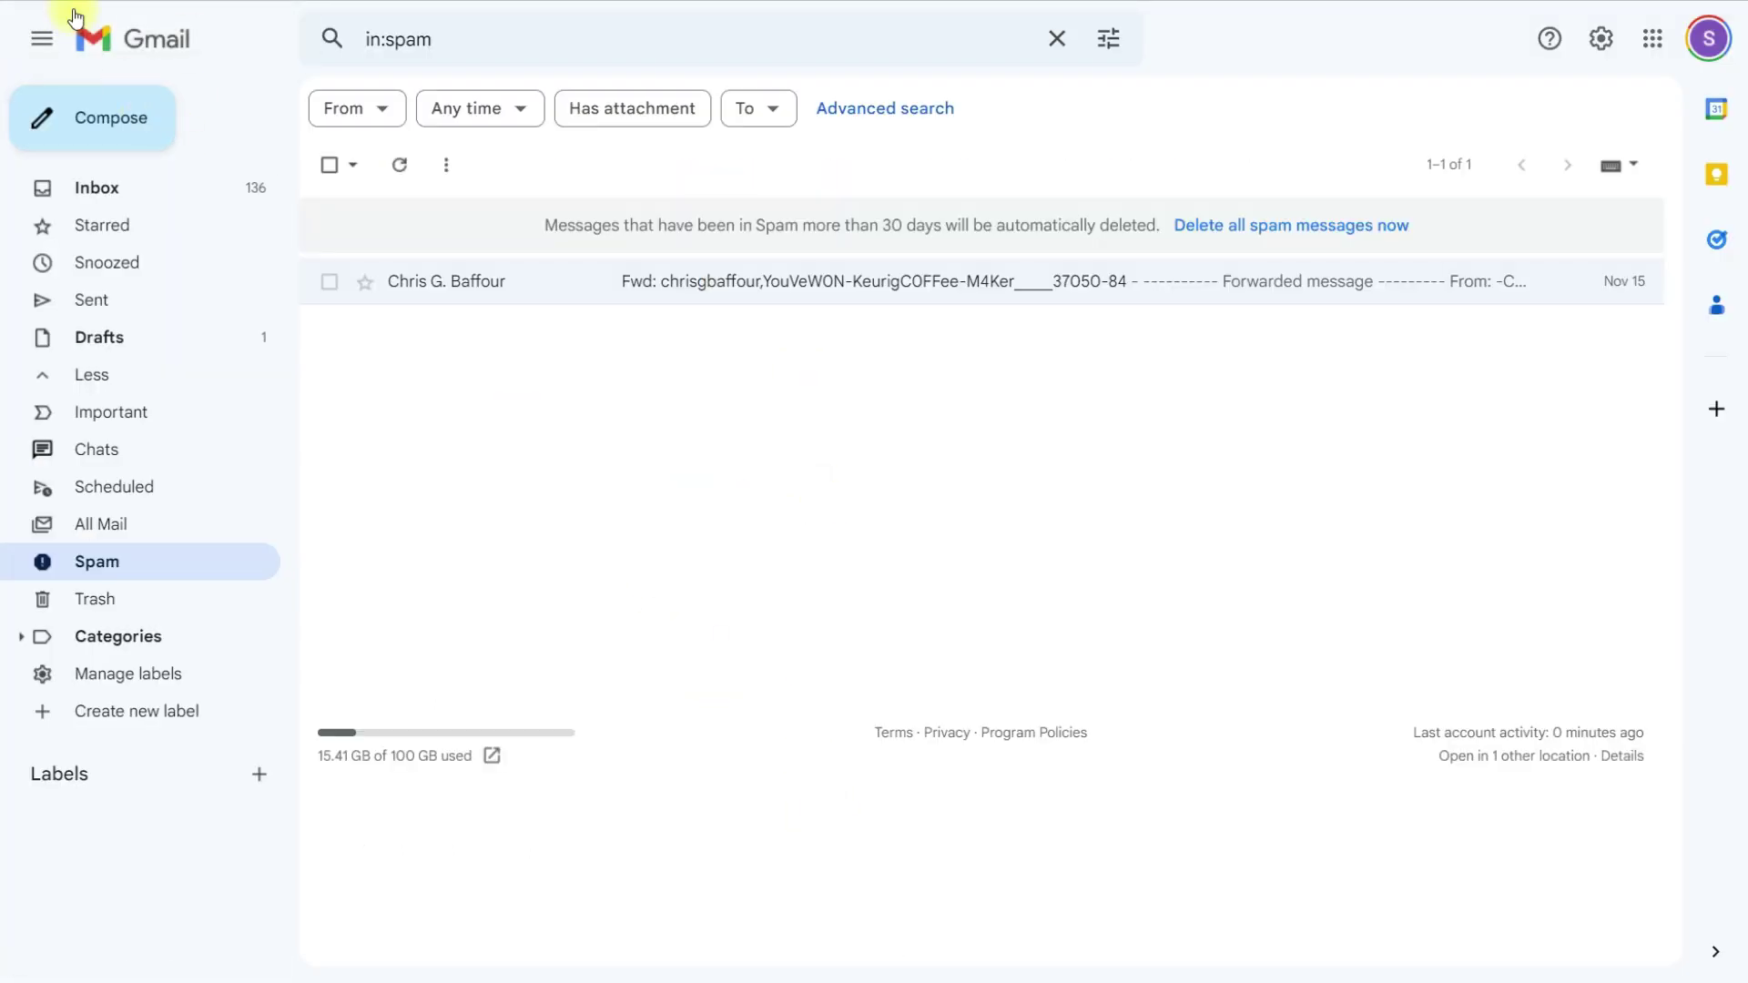
click(77, 22)
scroll(899, 624, up, 10)
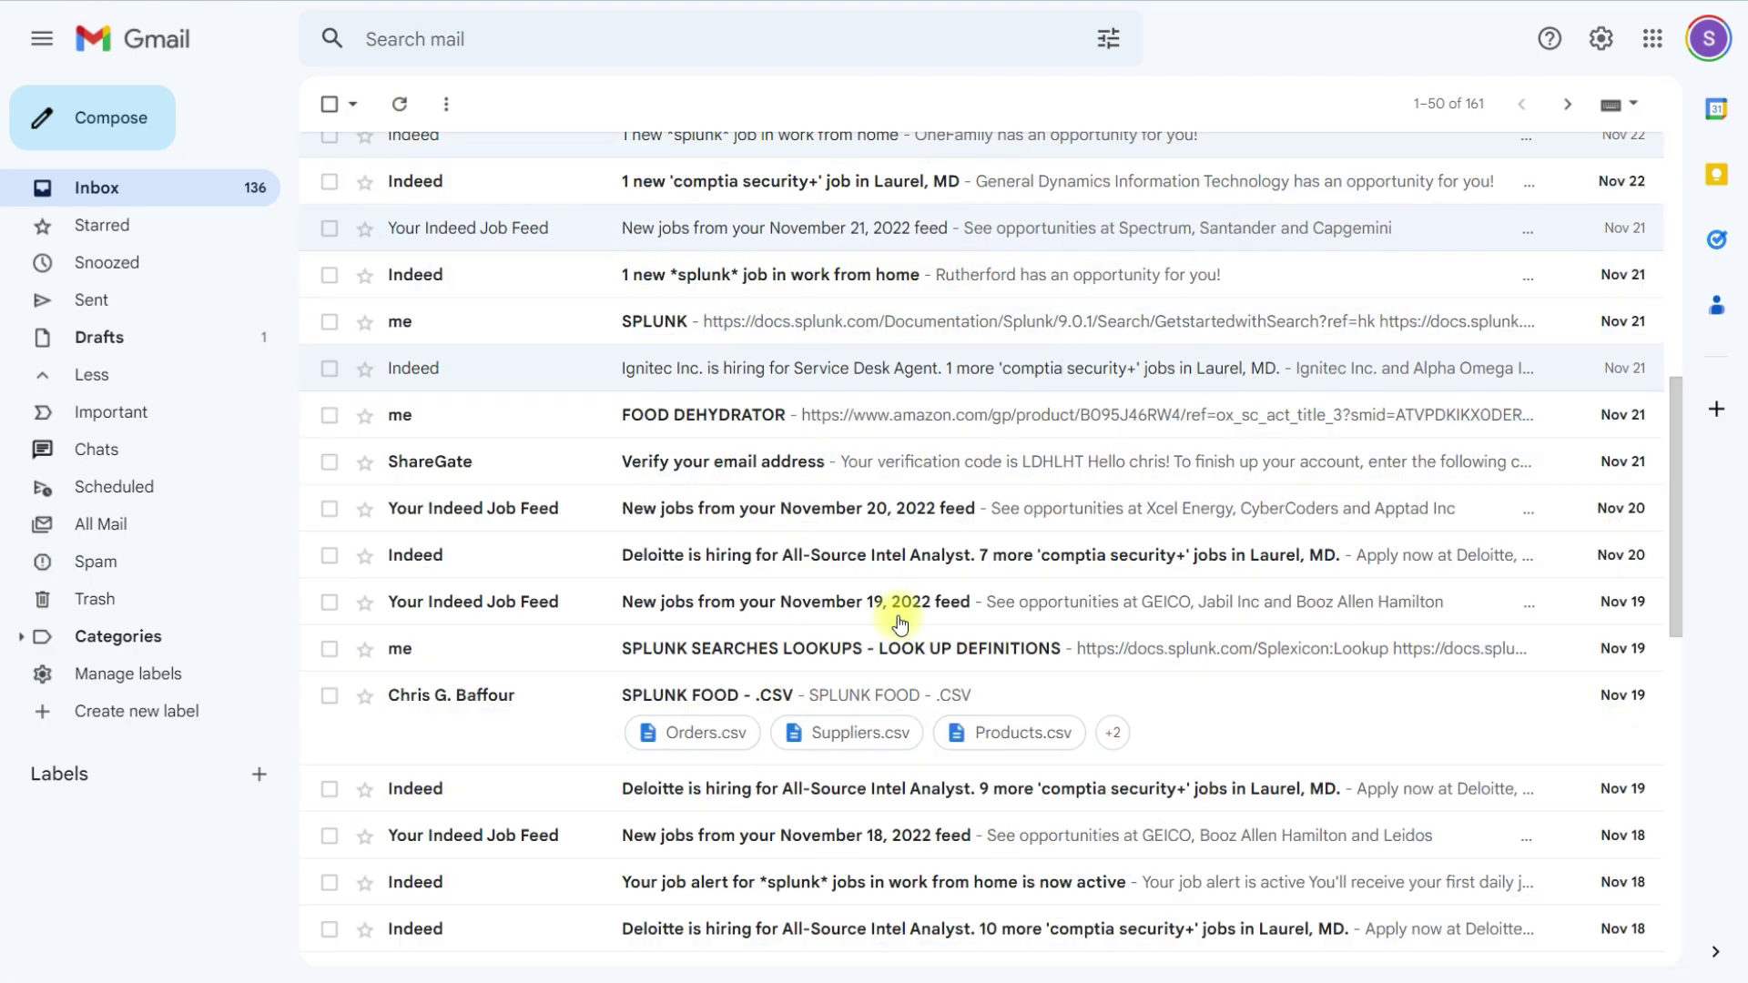
click(910, 369)
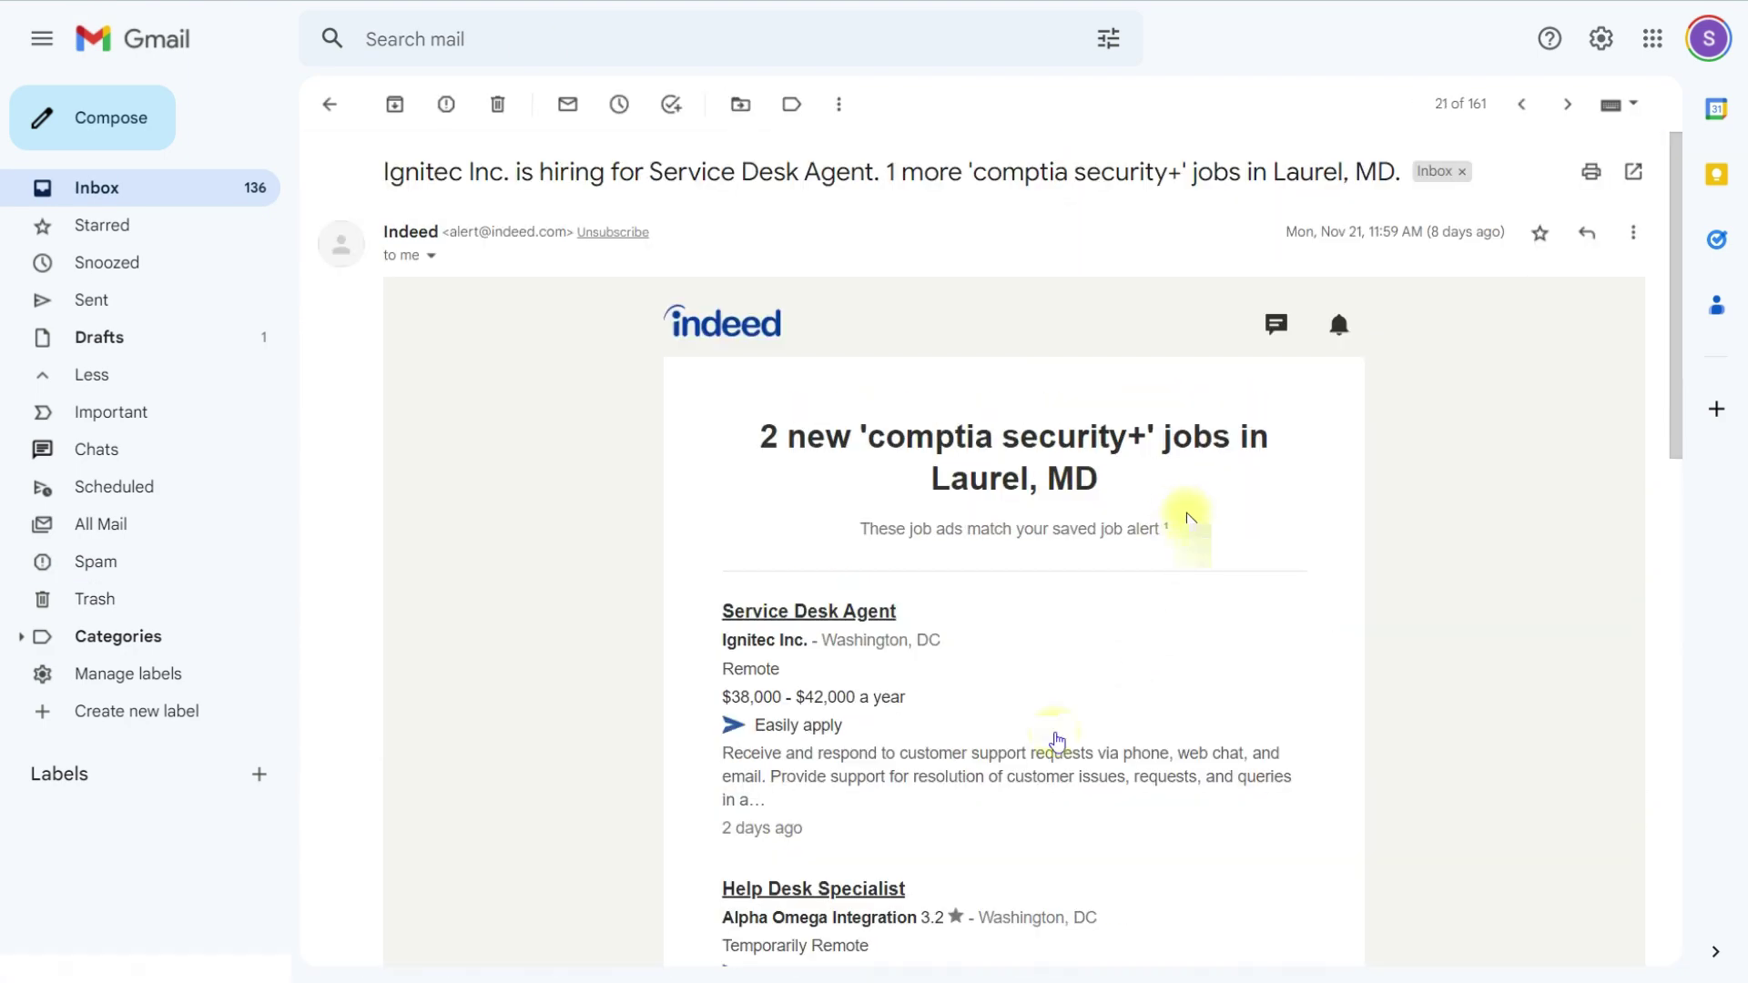
scroll(1006, 664, down, 5)
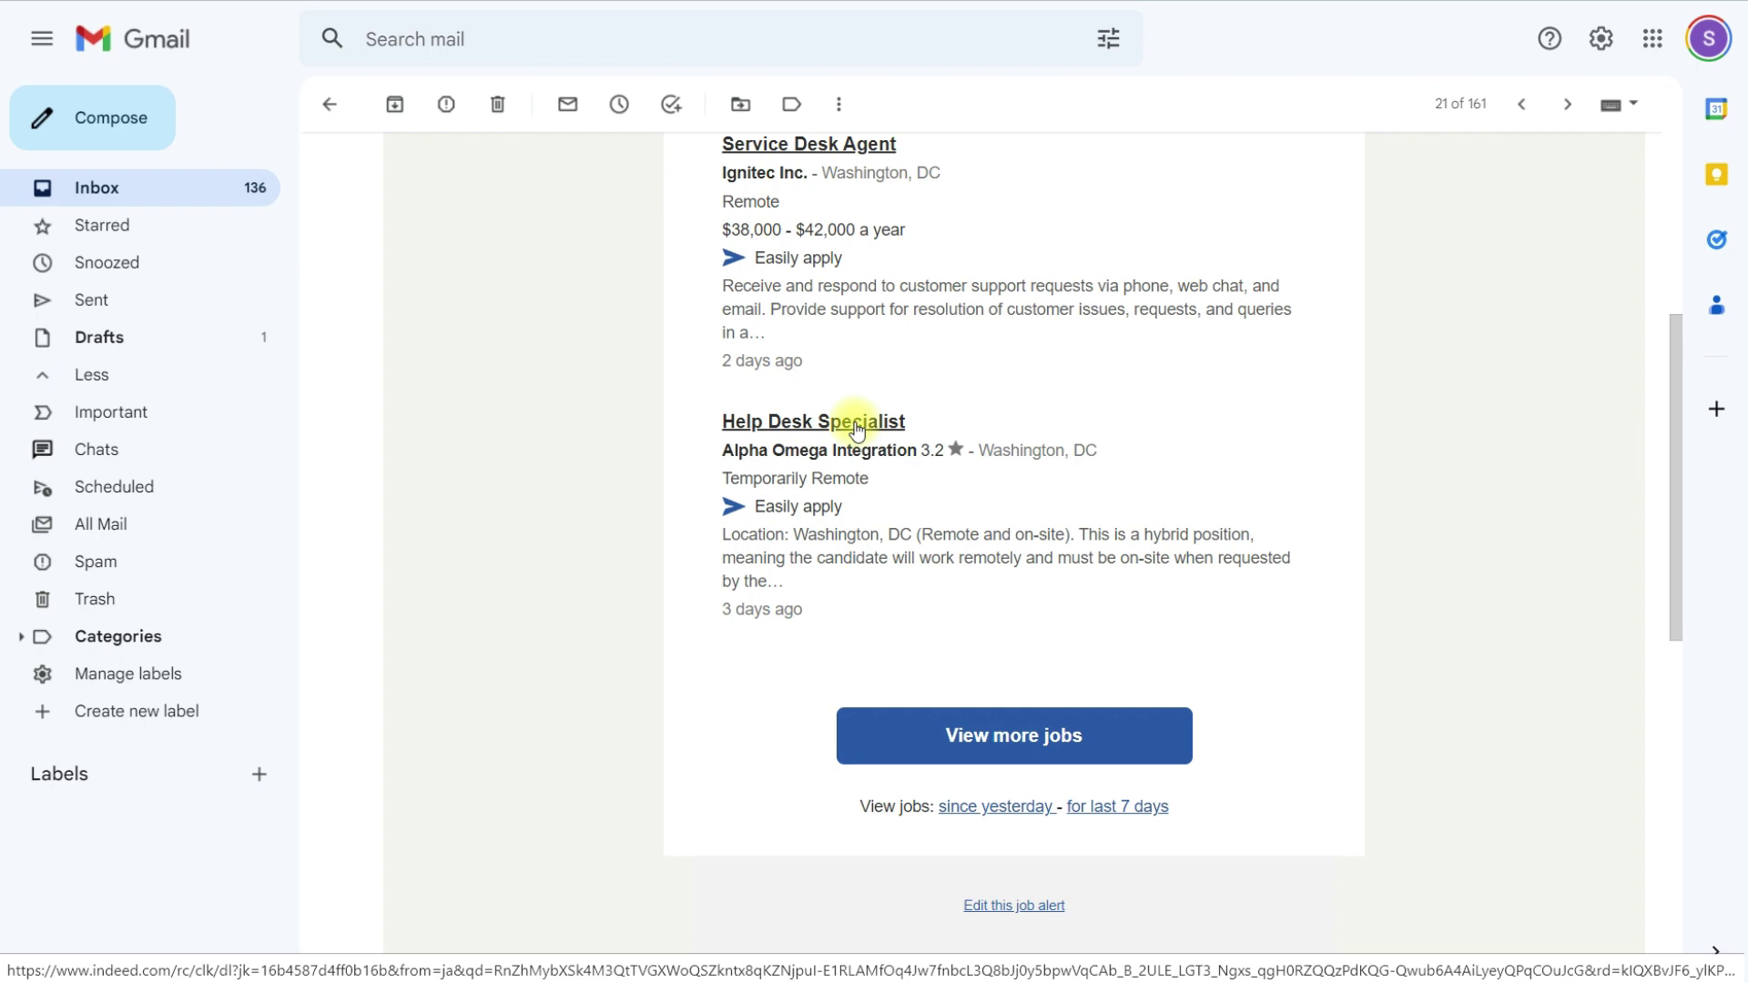
scroll(855, 429, up, 5)
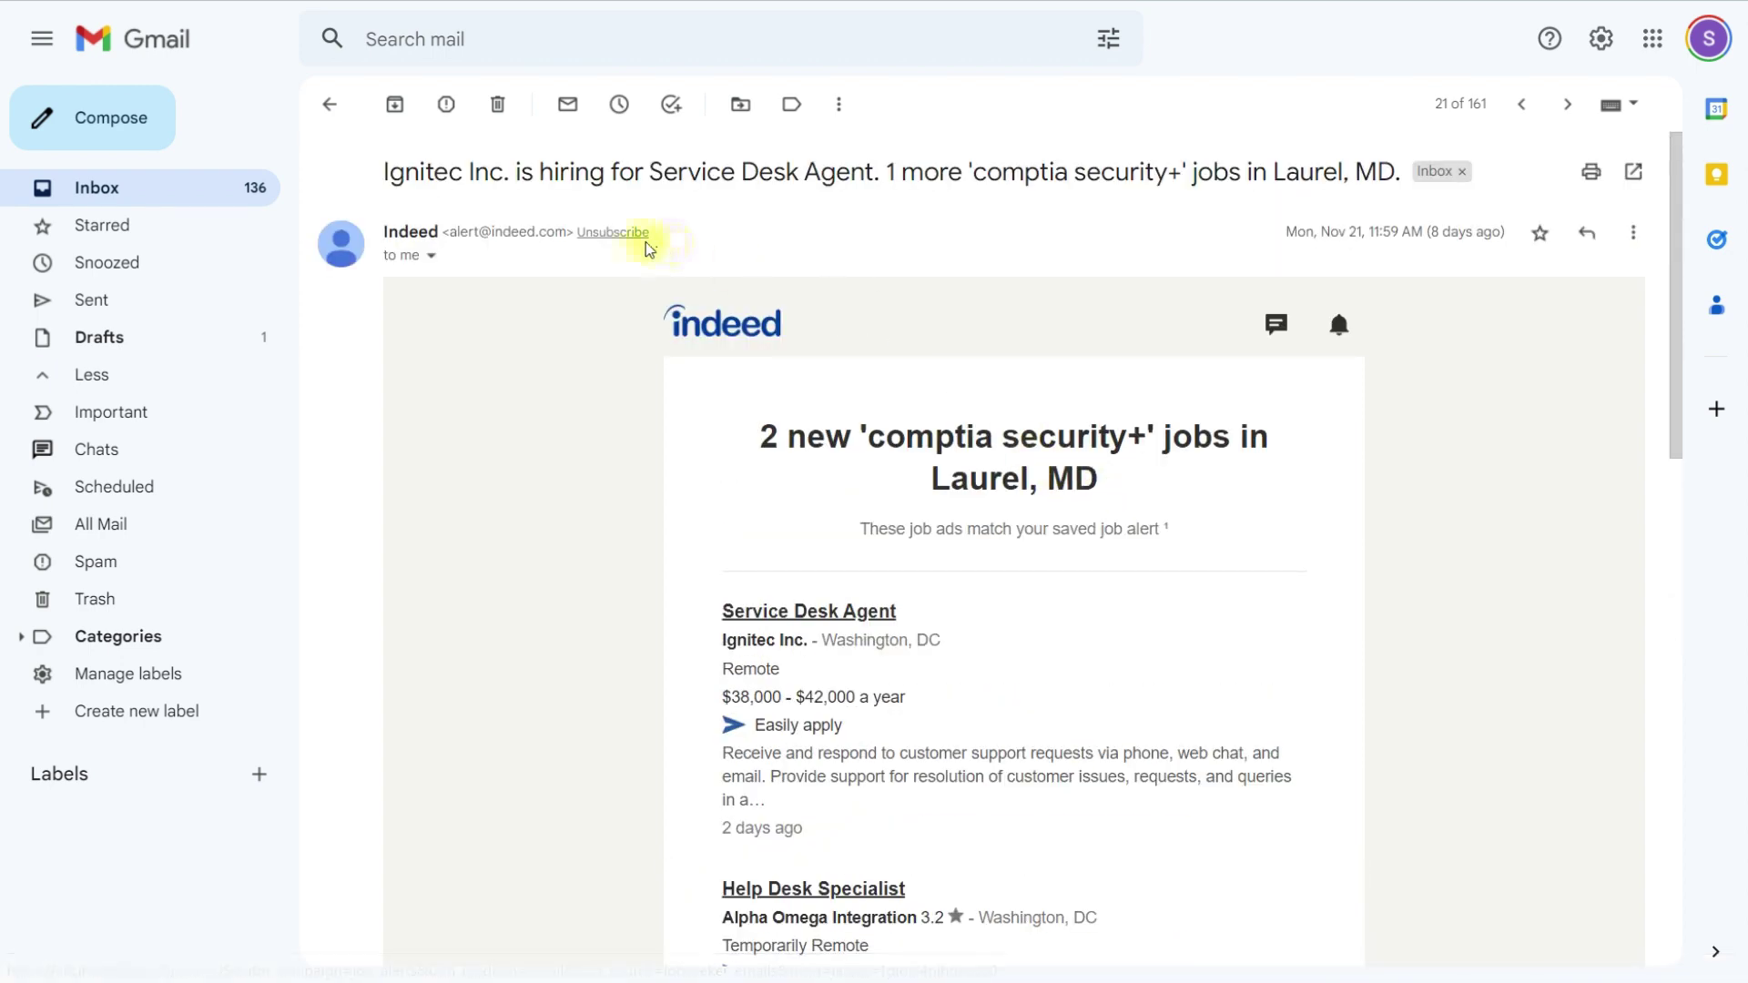
Step: Copy the indeed.com domain from the email's reply-to sender details
click(430, 256)
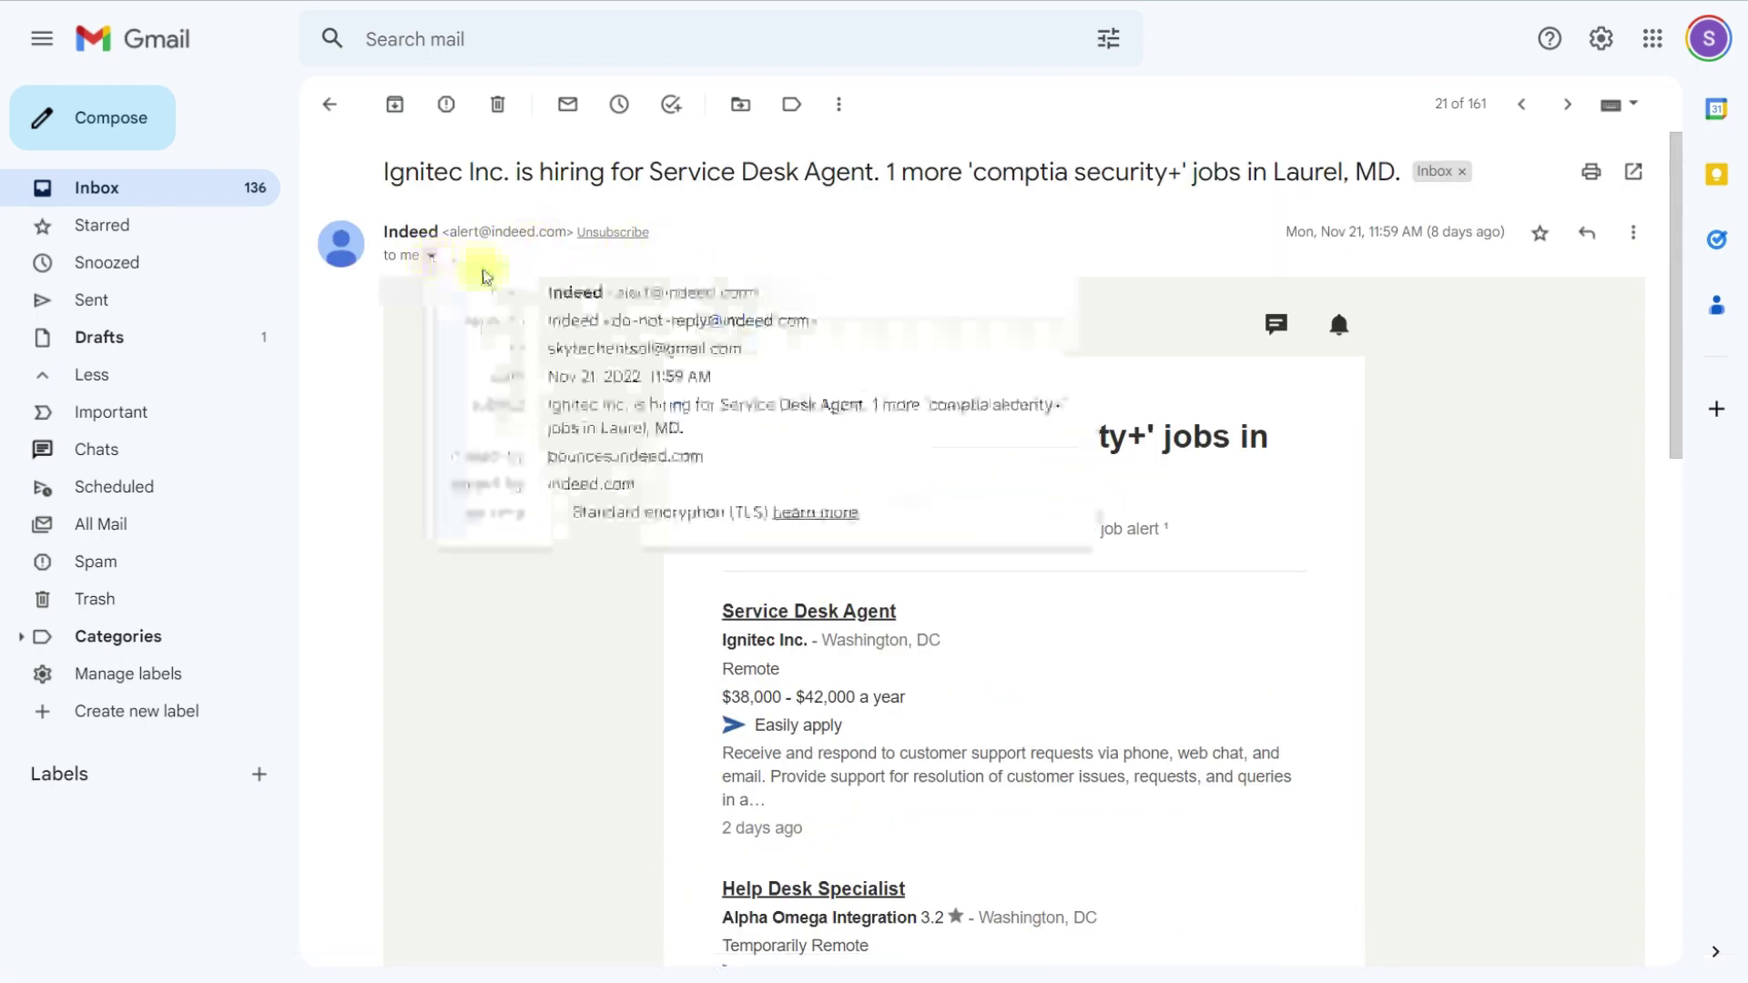
drag(810, 322, 726, 323)
key(ctrl+c)
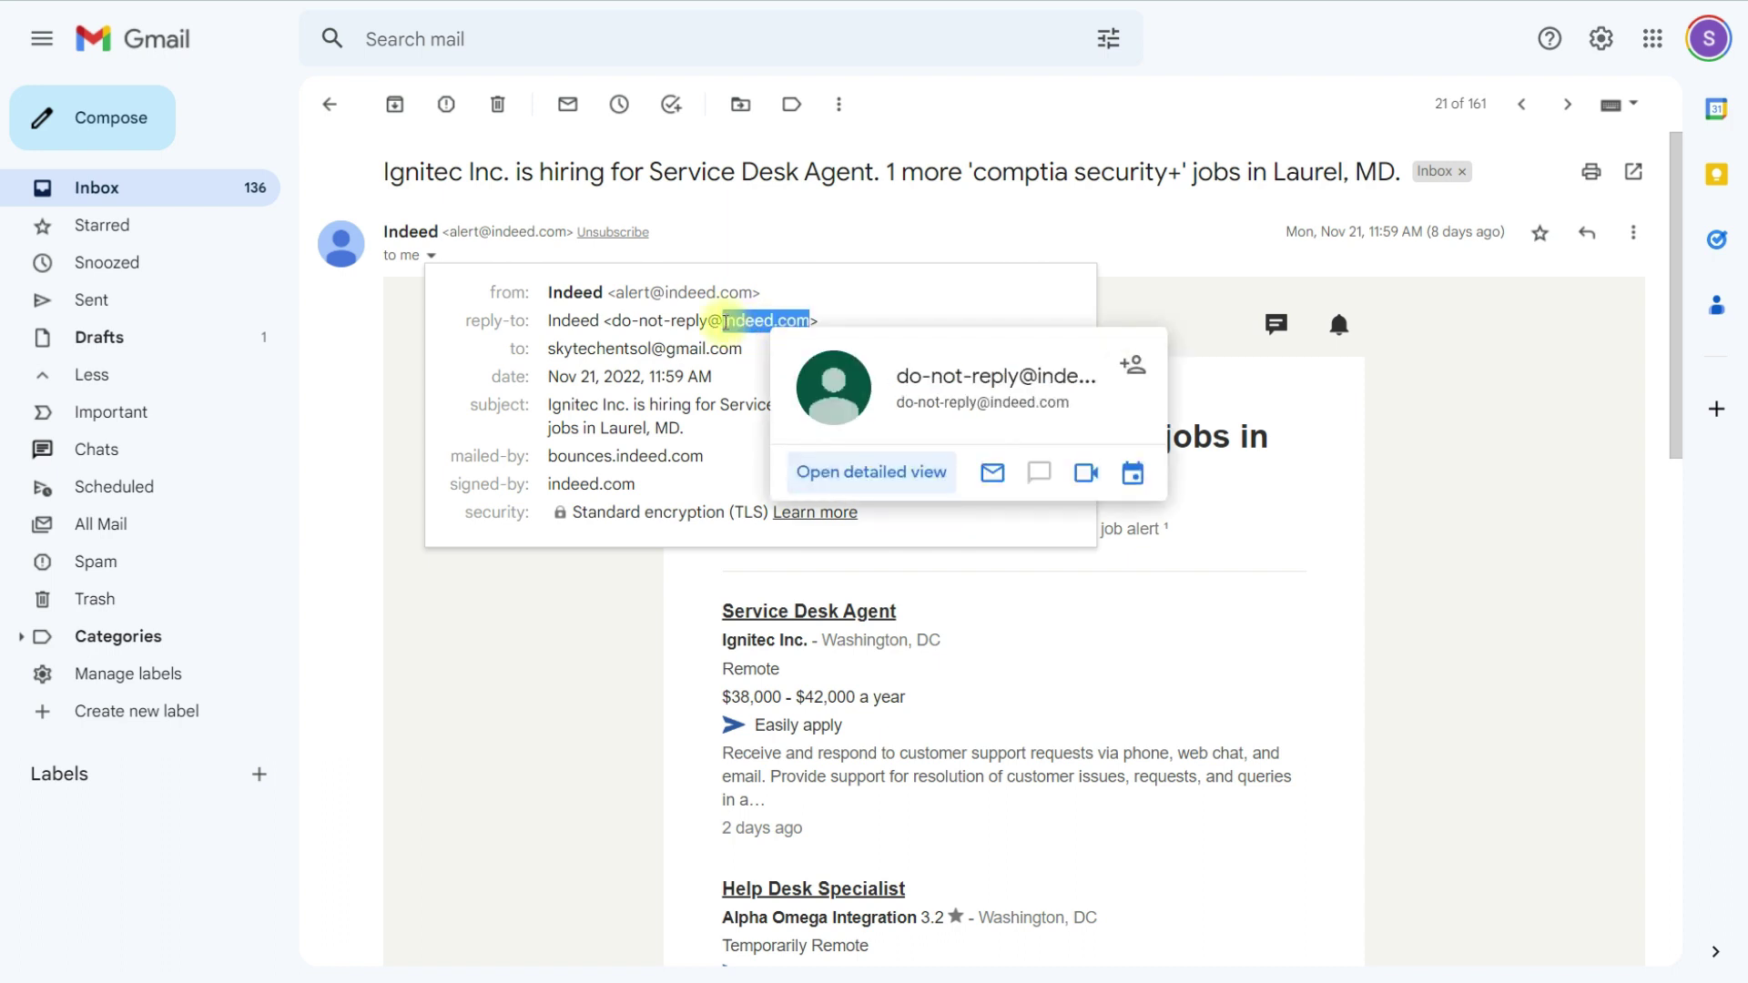
key(alt+Tab)
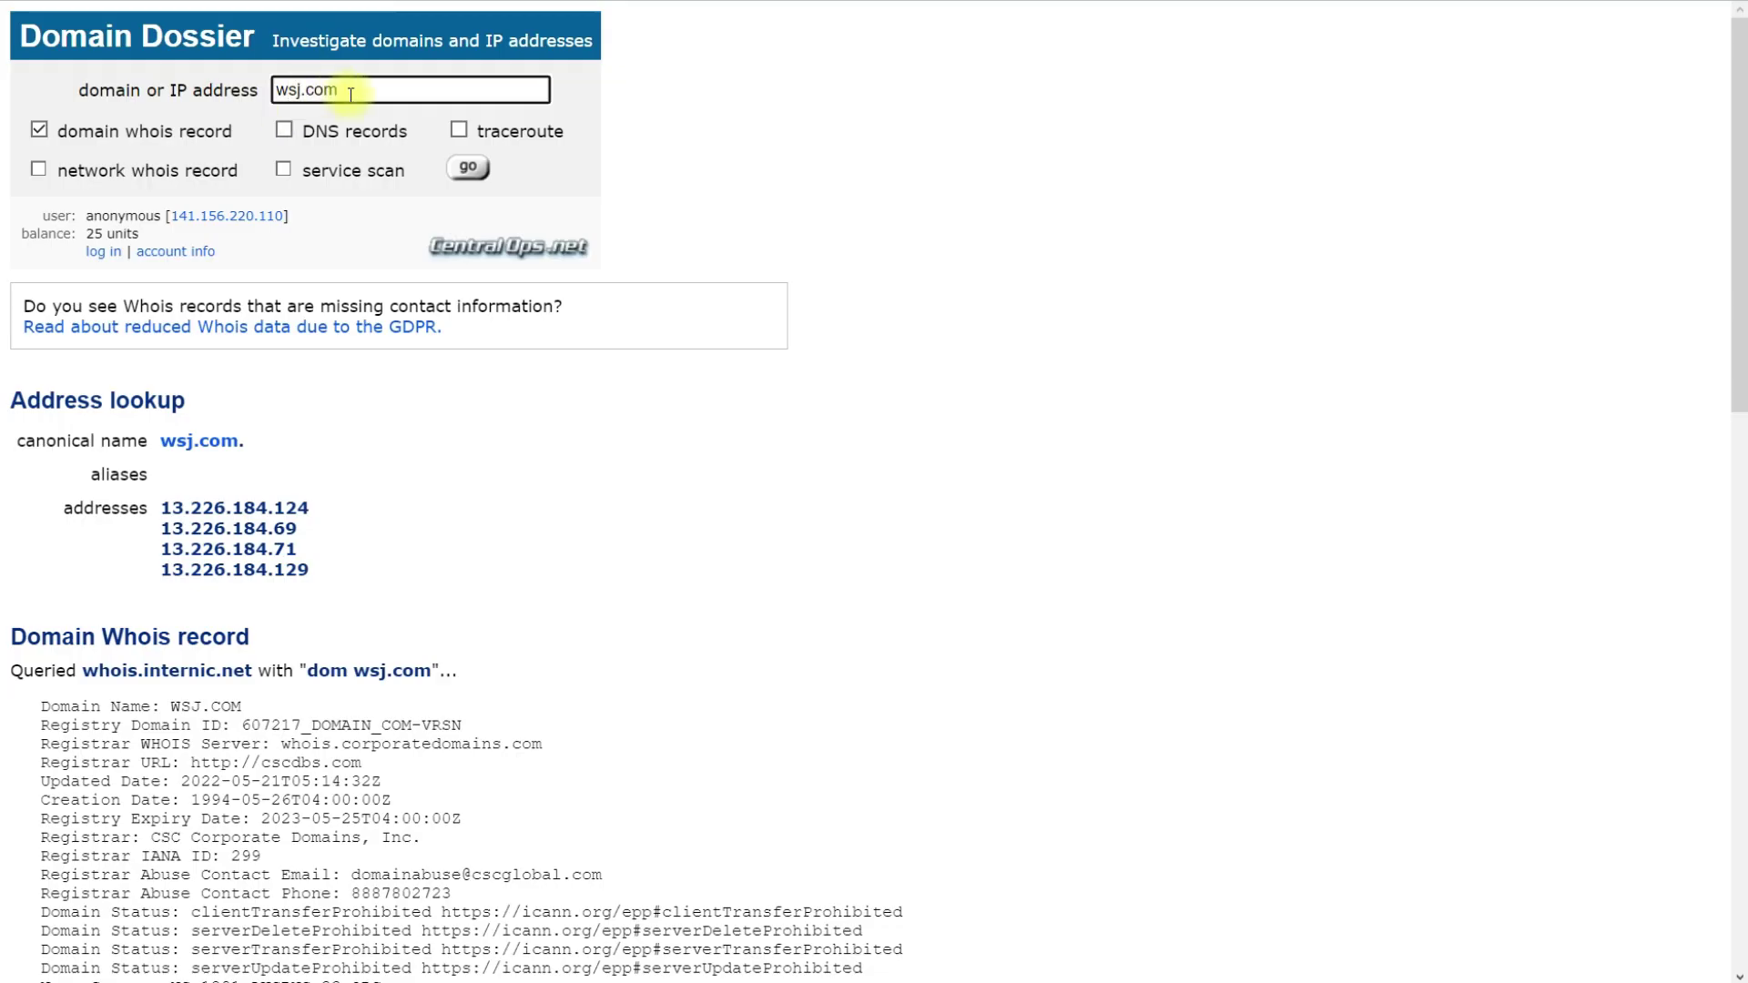
Step: Paste indeed.com into the domain field and run the lookup
triple_click(351, 94)
key(ctrl+v)
click(1078, 315)
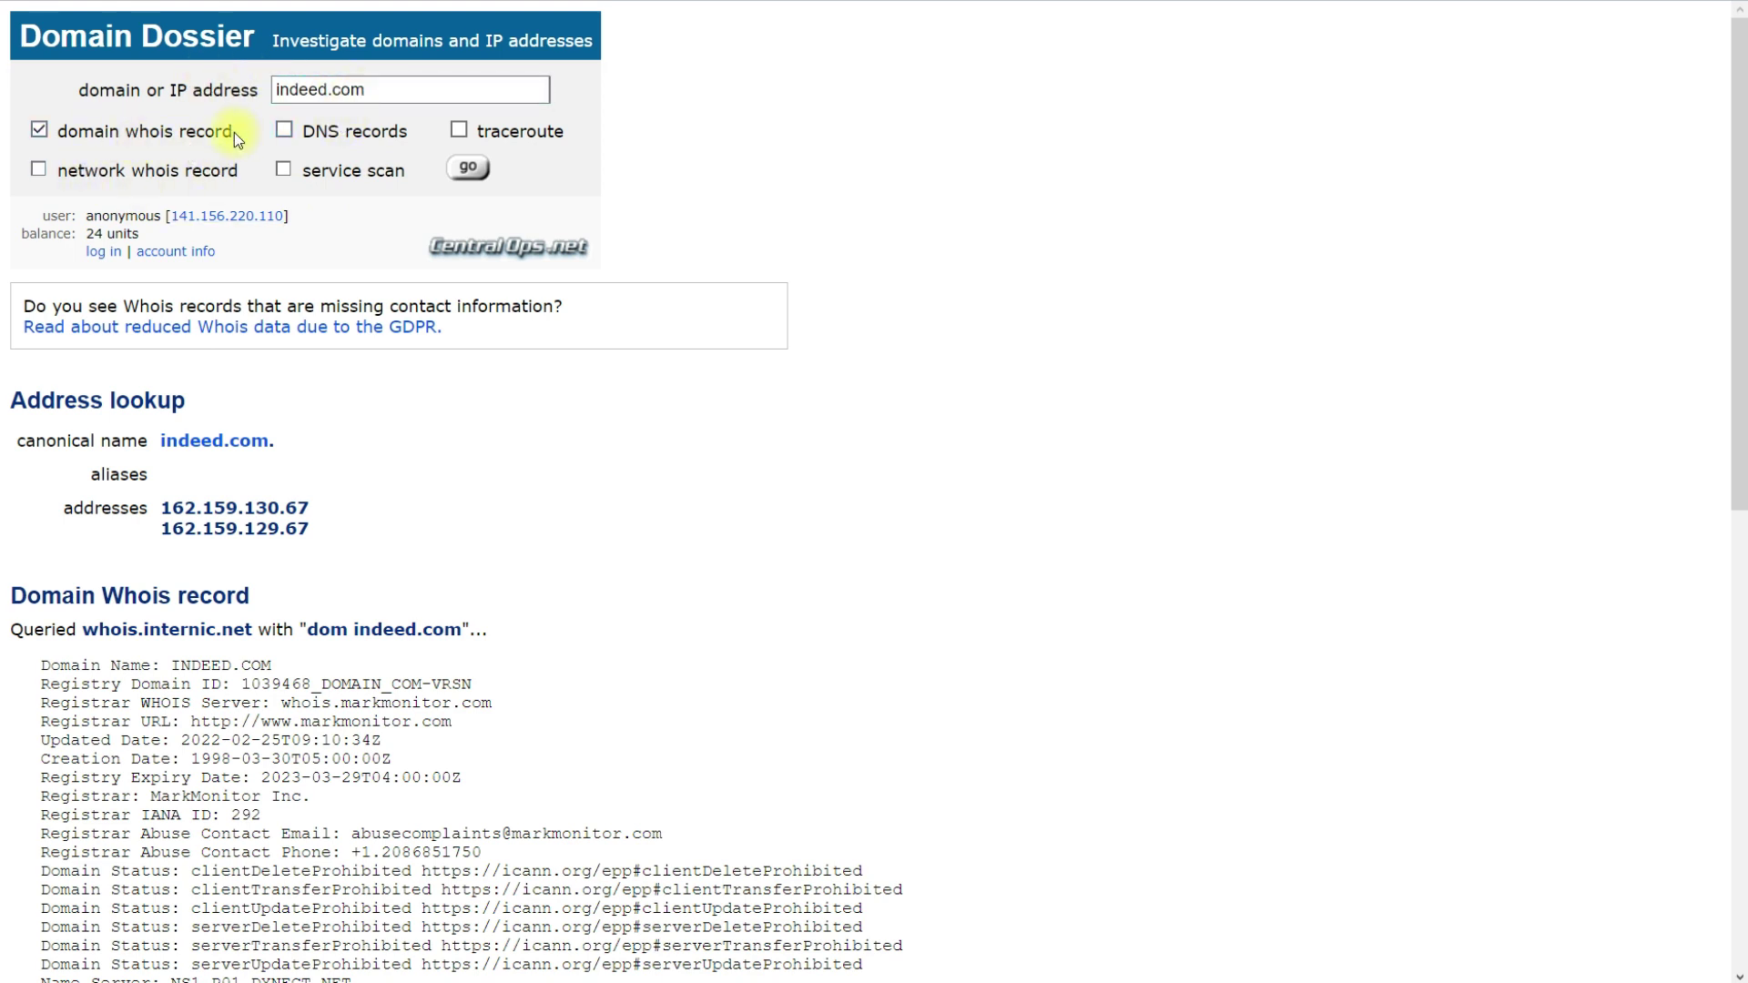
drag(233, 133, 97, 136)
click(932, 568)
scroll(970, 615, down, 4)
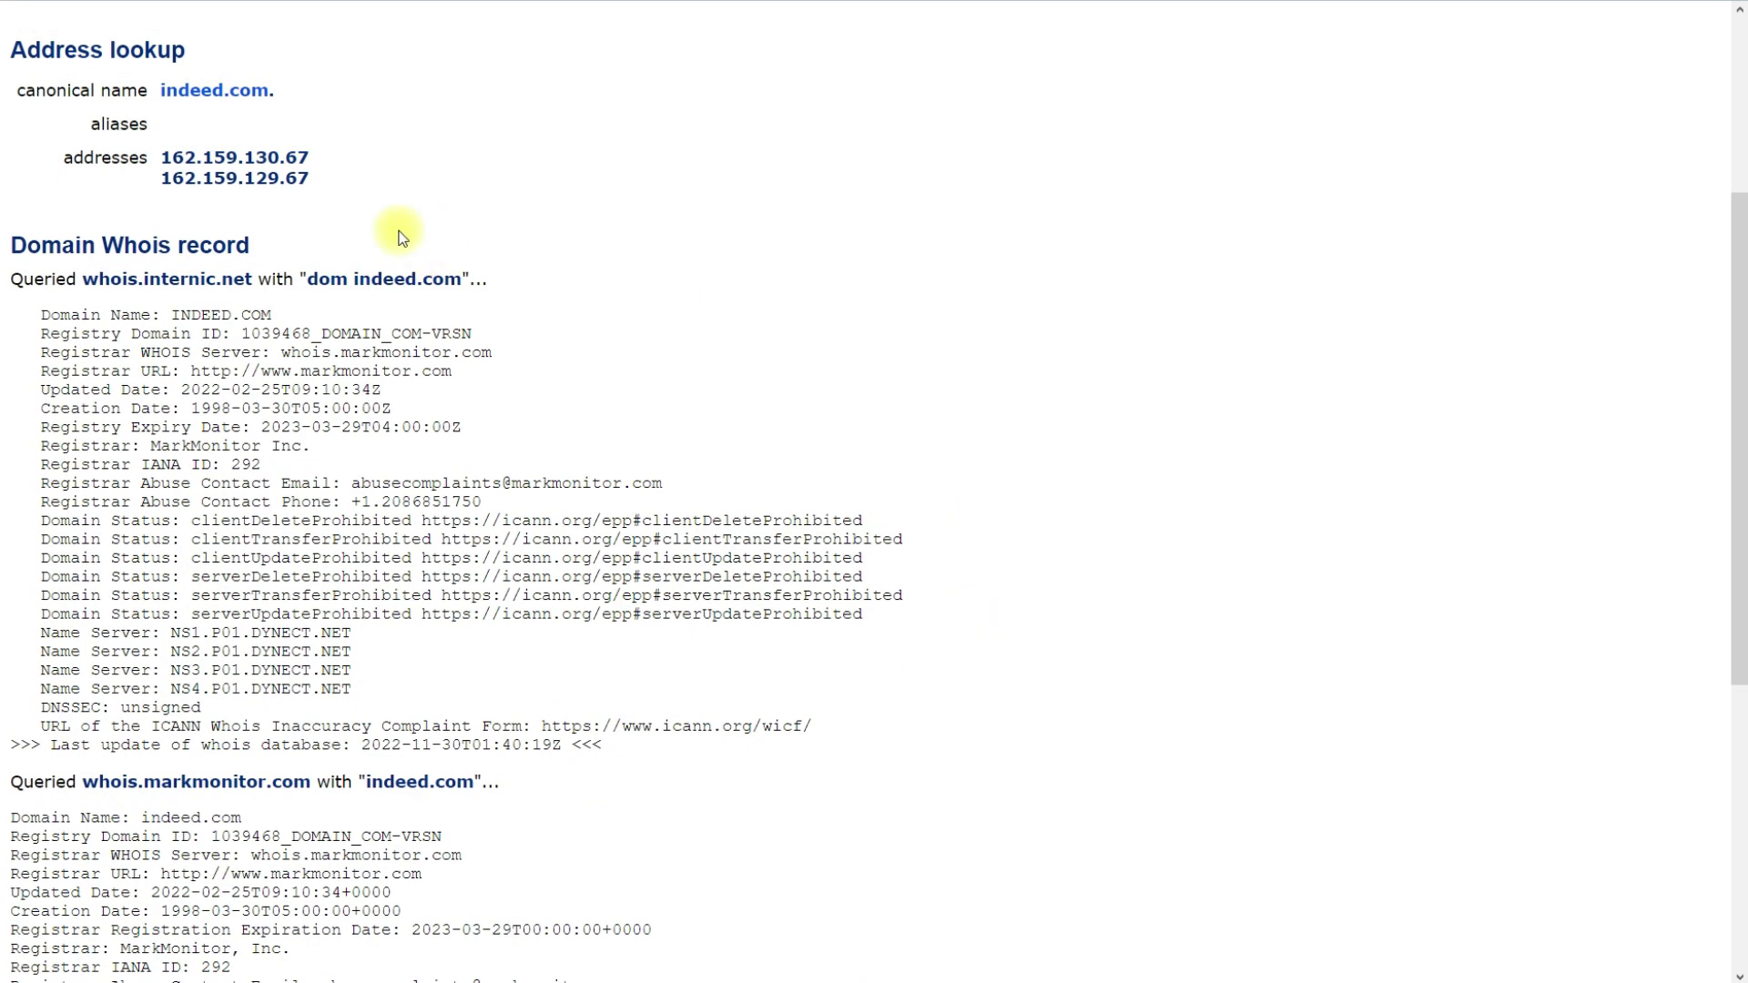
Step: Highlight indeed.com's two IPs, registrar server/URL, updated and 1998-03-30 creation dates, and MarkMonitor registrar
drag(160, 151, 332, 187)
click(943, 378)
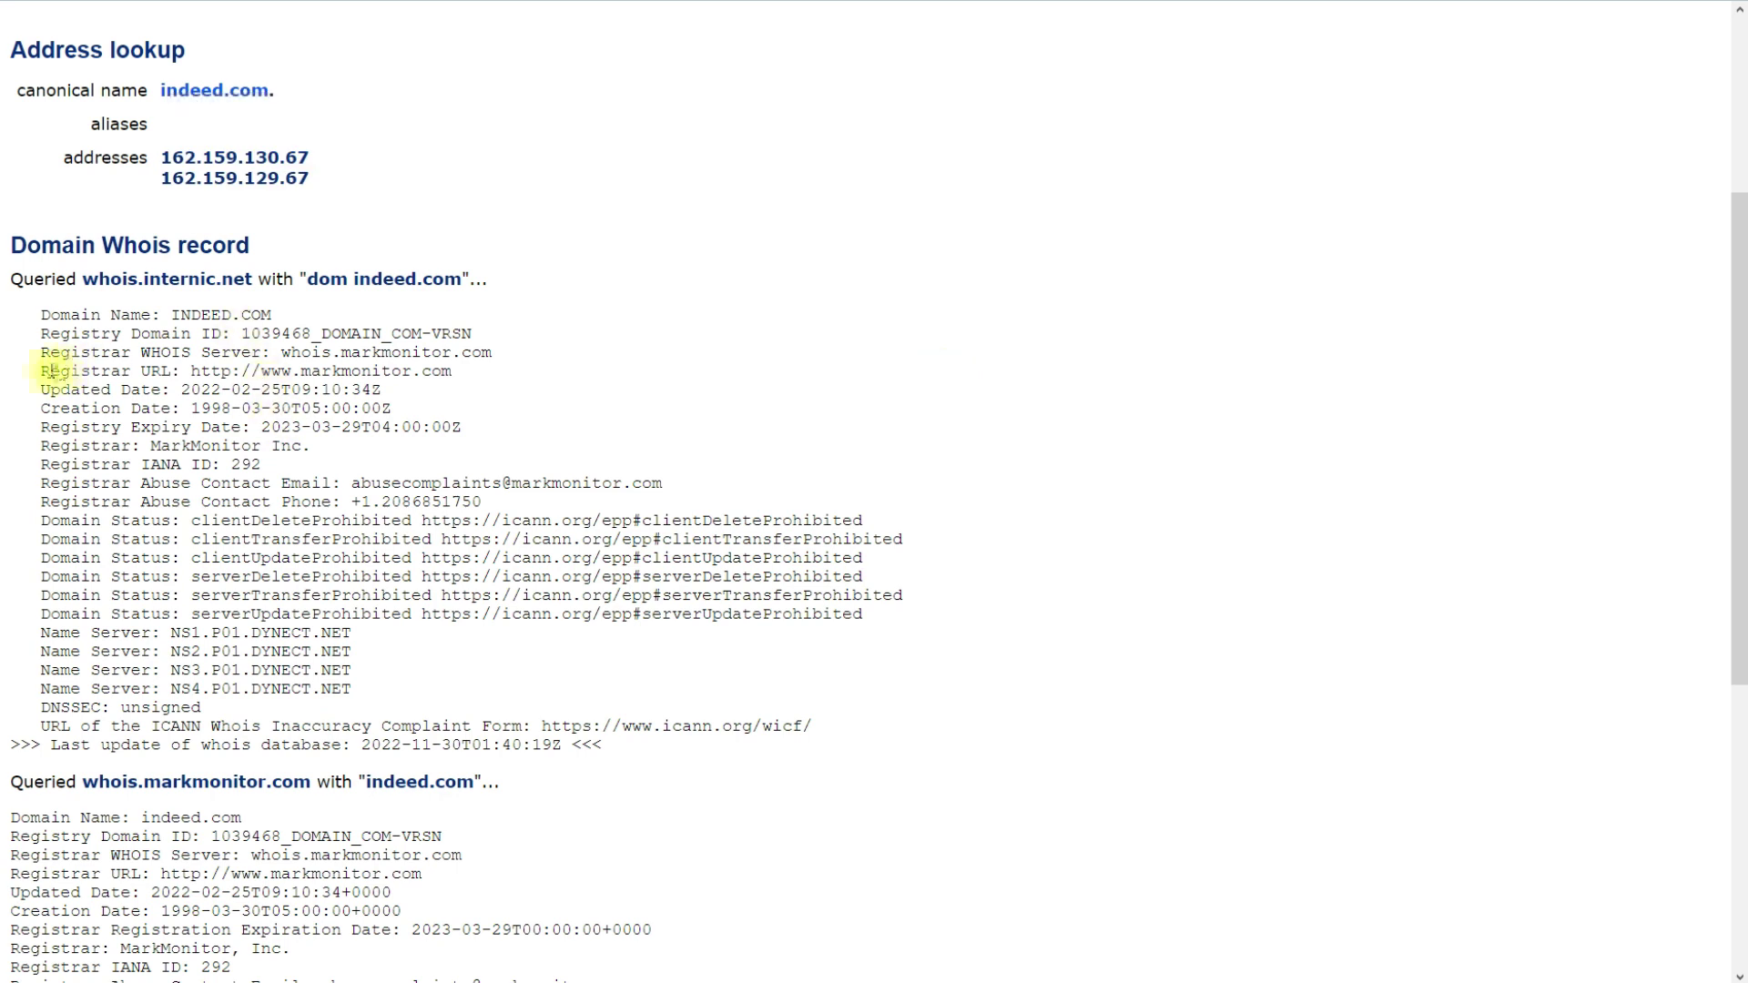
drag(38, 353, 500, 396)
drag(182, 390, 283, 390)
click(260, 415)
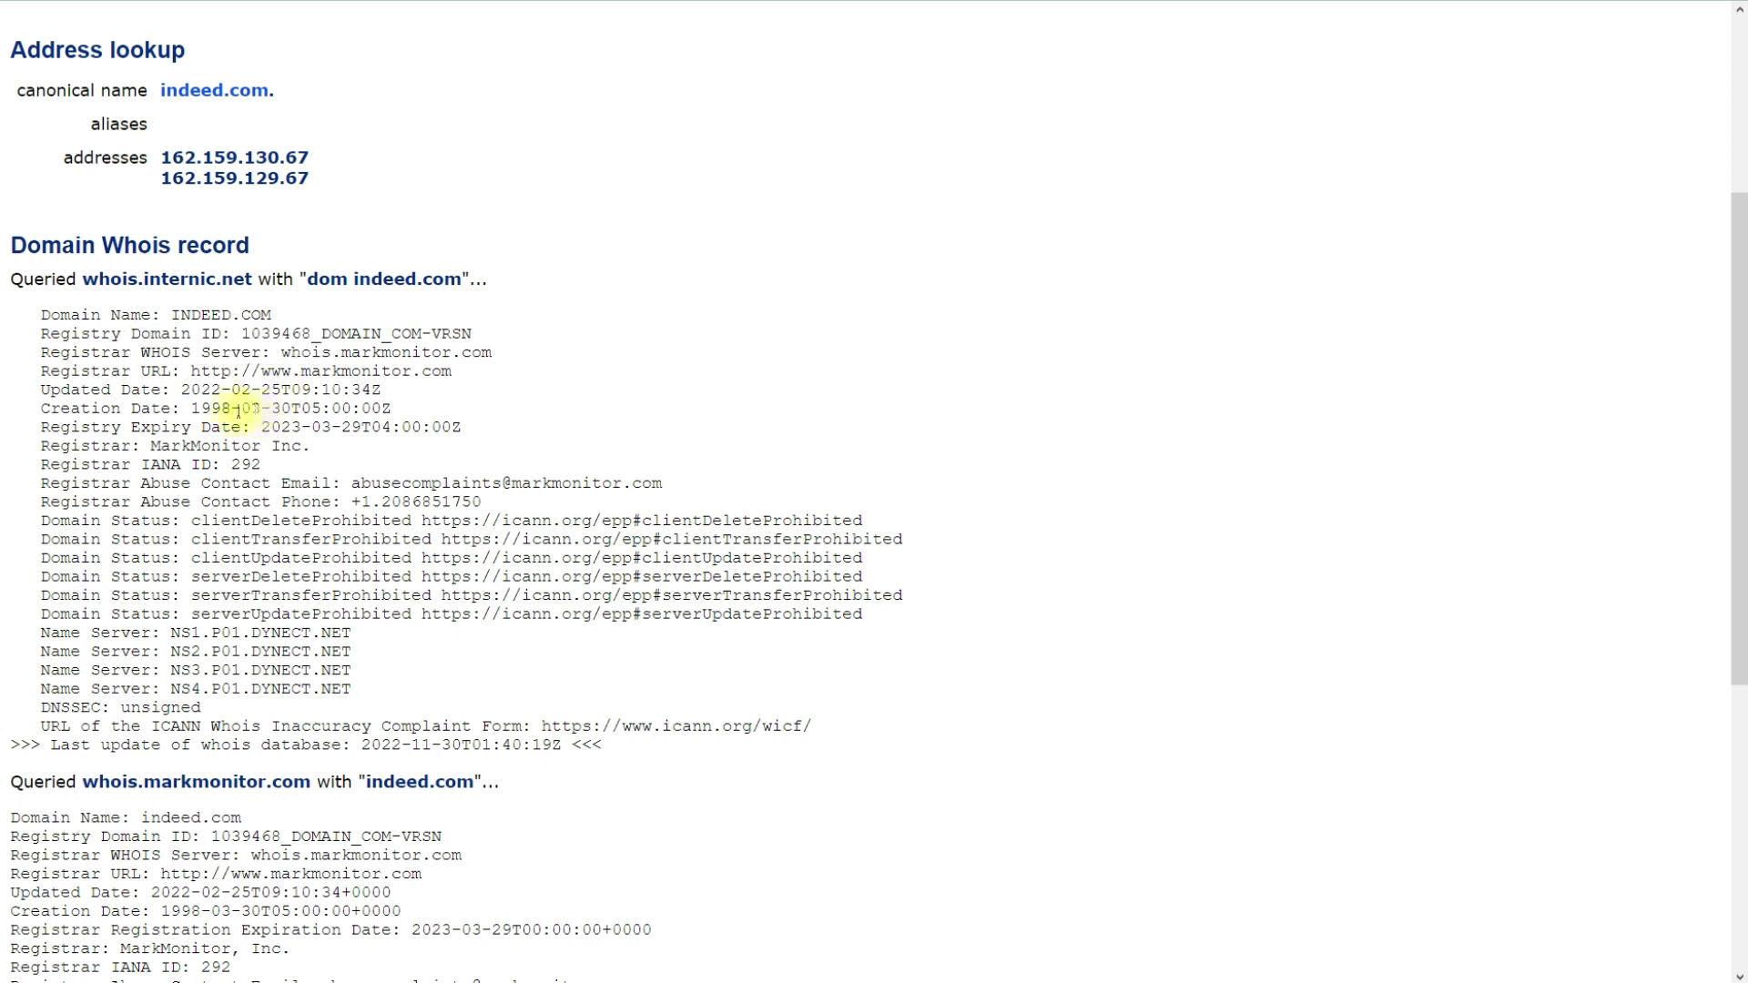
drag(70, 412, 441, 409)
click(400, 511)
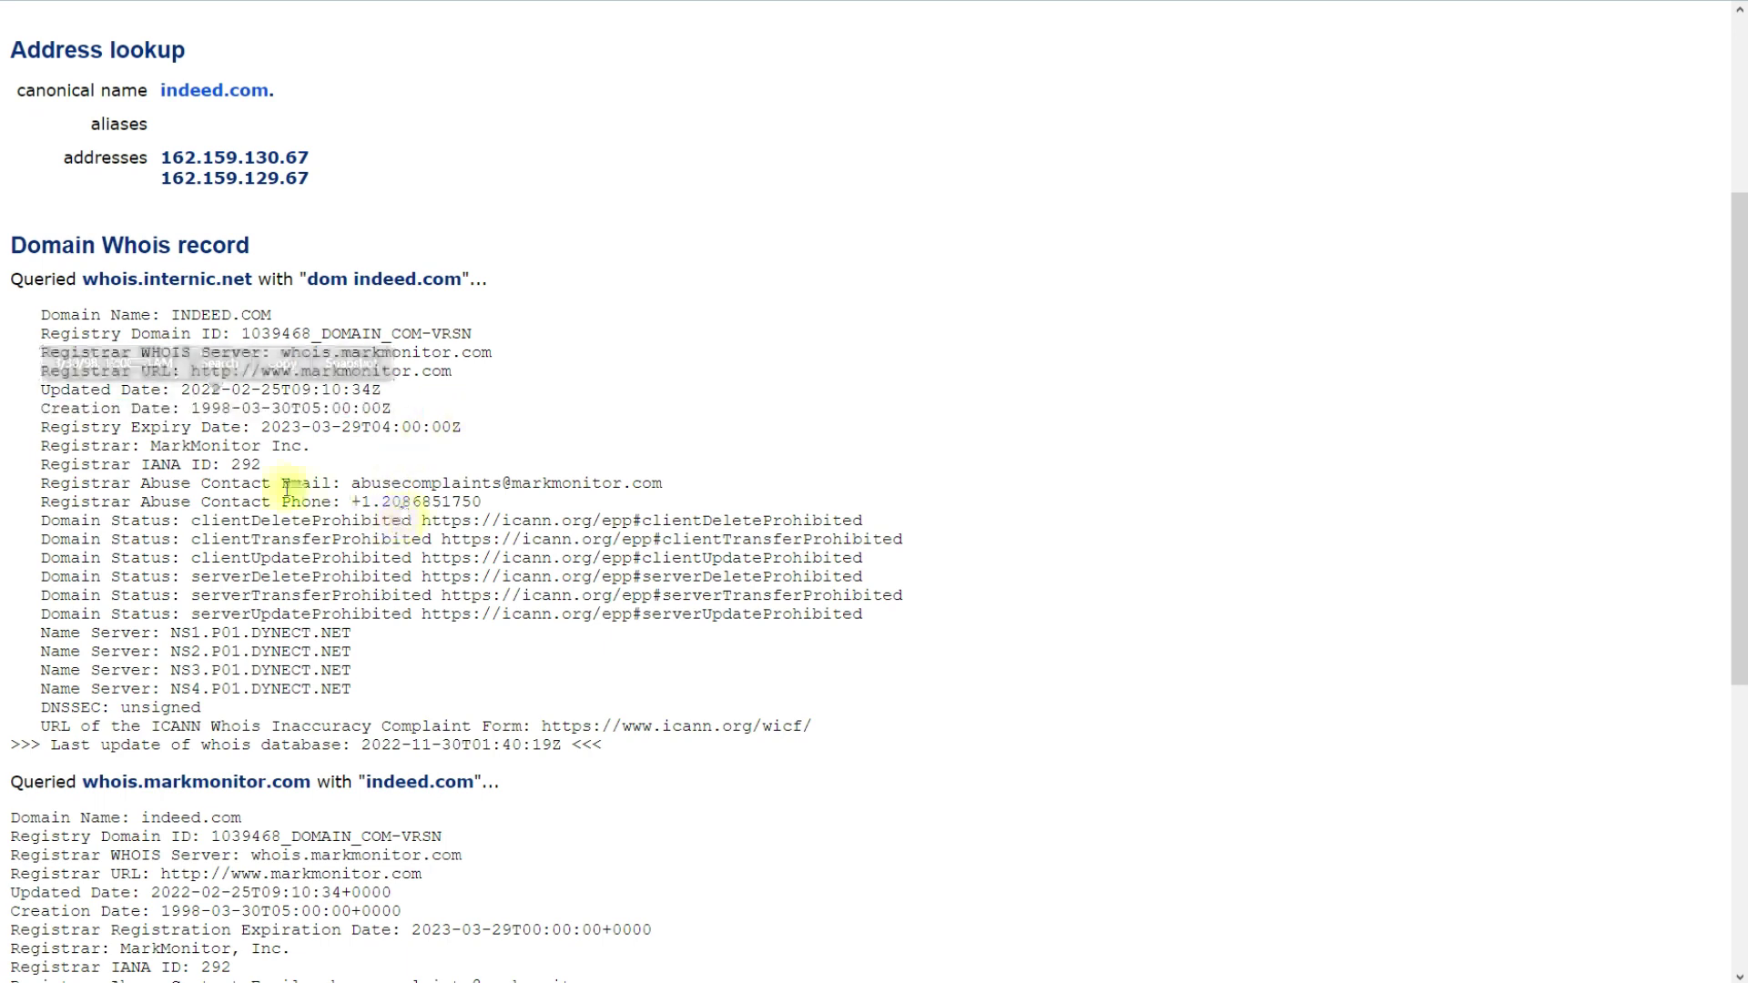
drag(311, 457, 67, 452)
scroll(486, 658, down, 5)
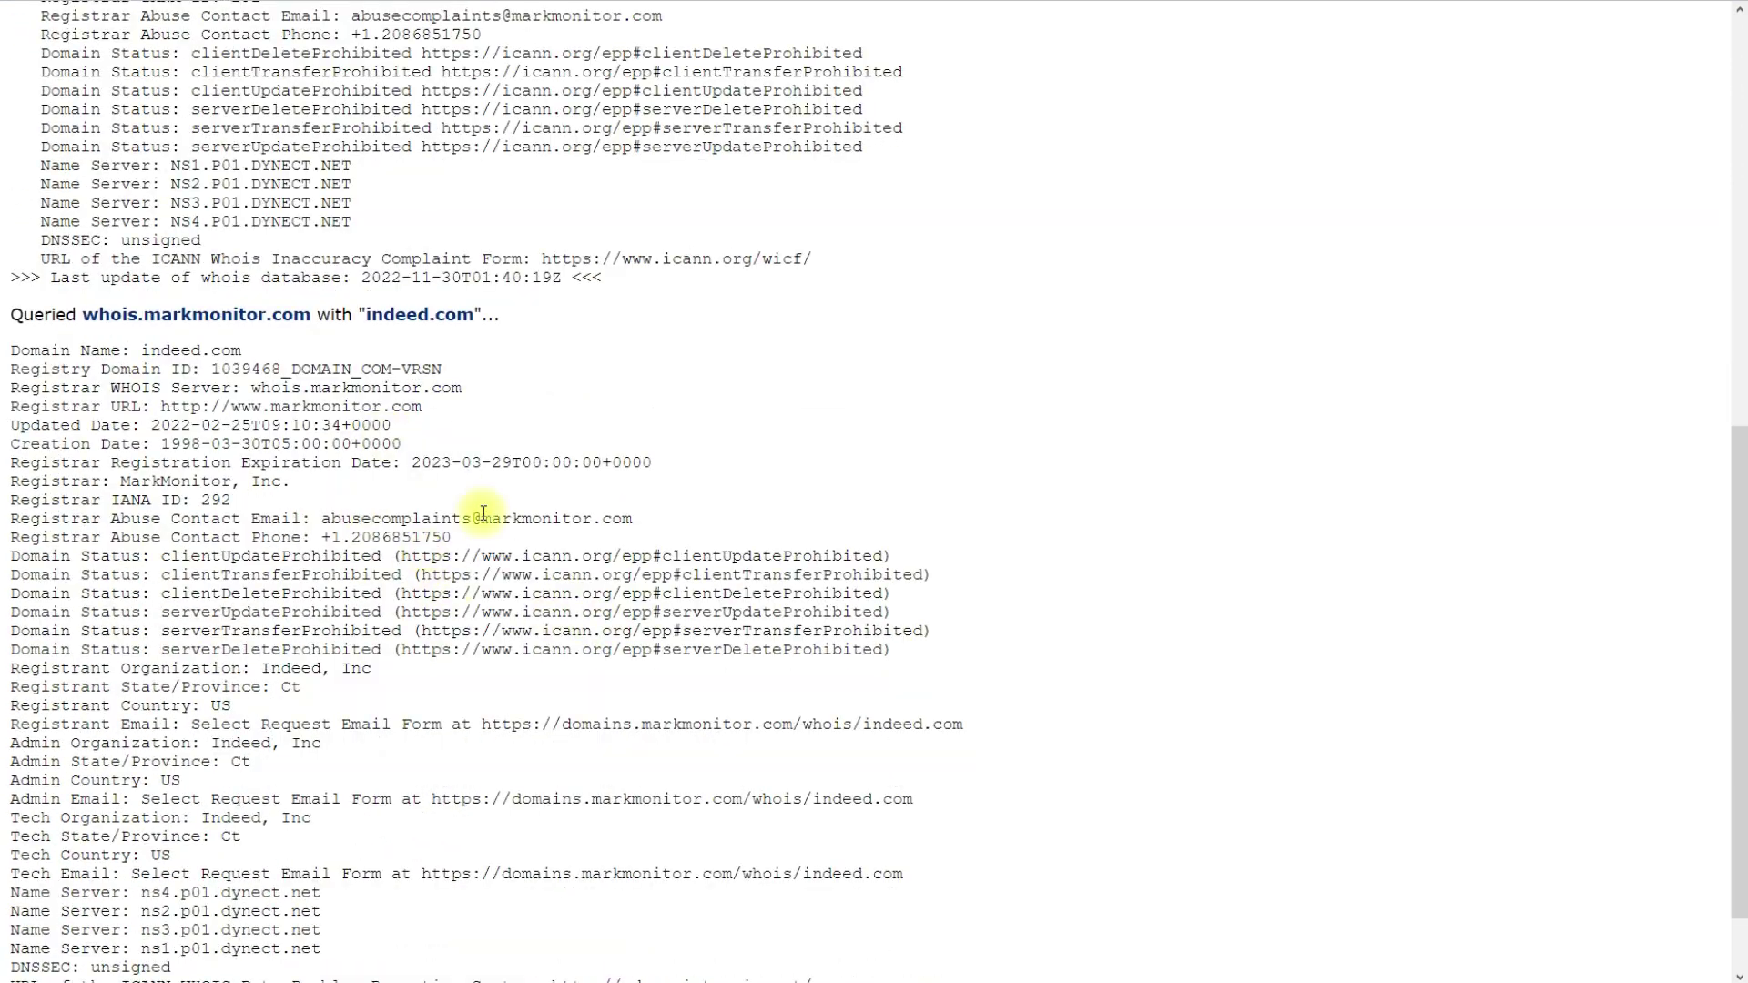
scroll(483, 514, down, 1)
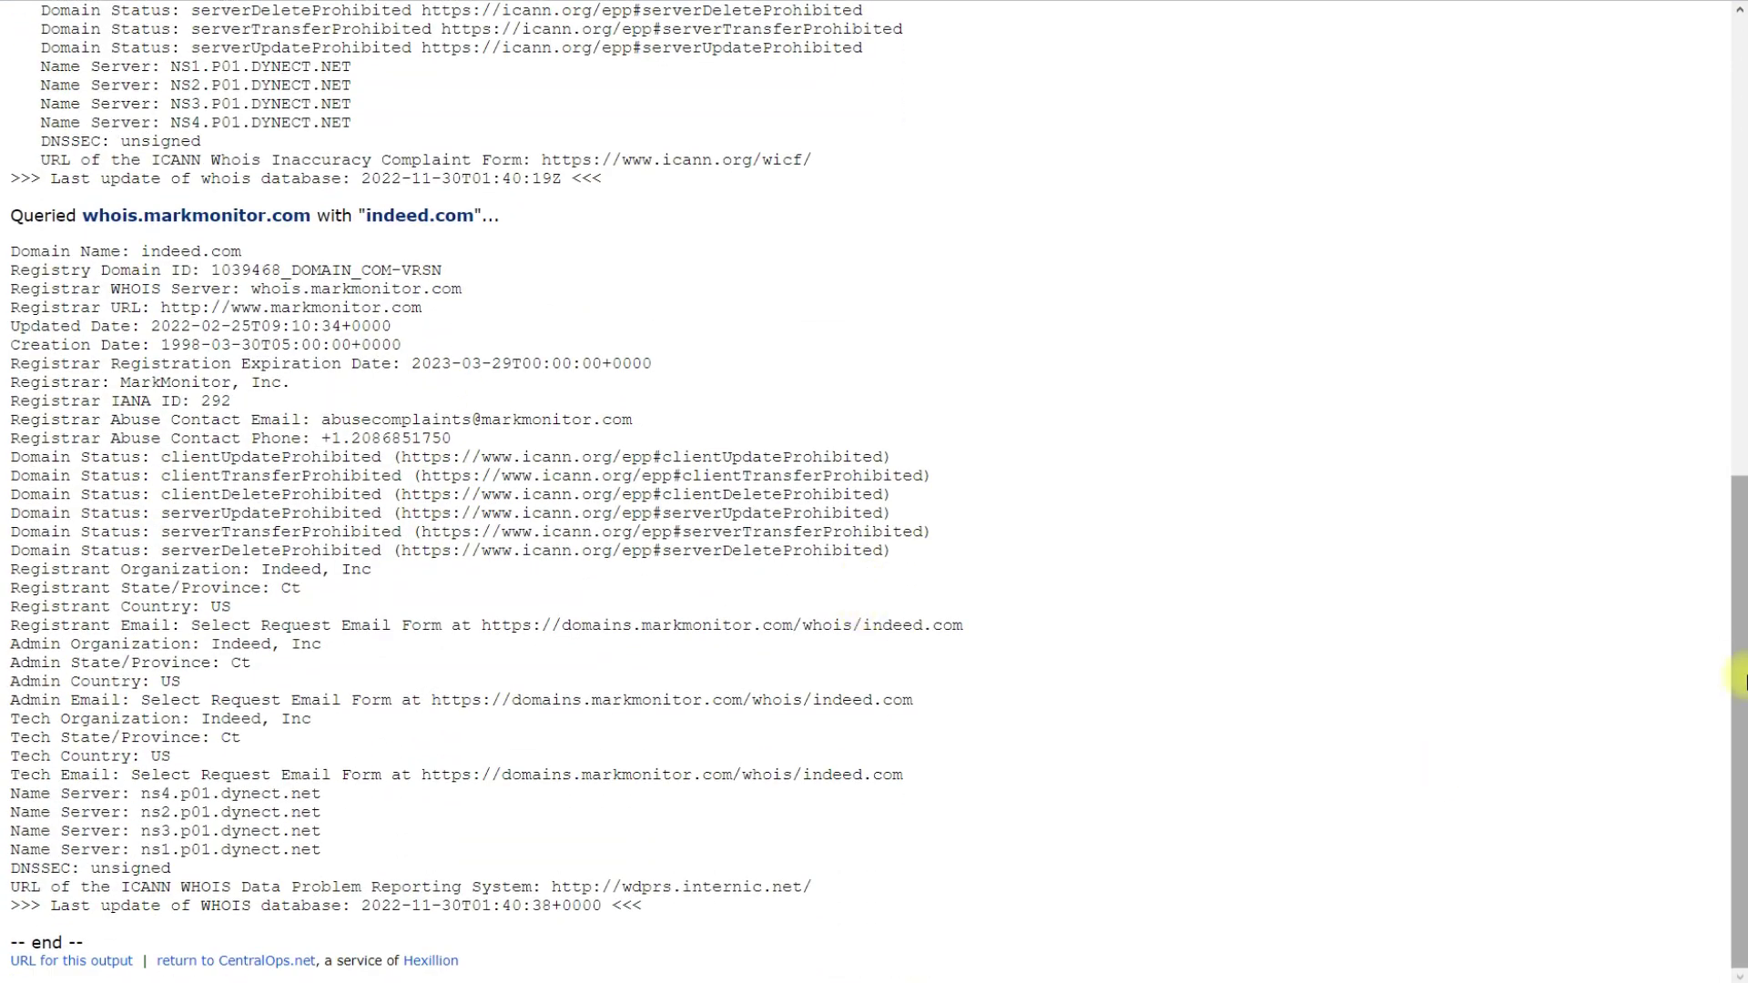
scroll(1735, 637, up, 10)
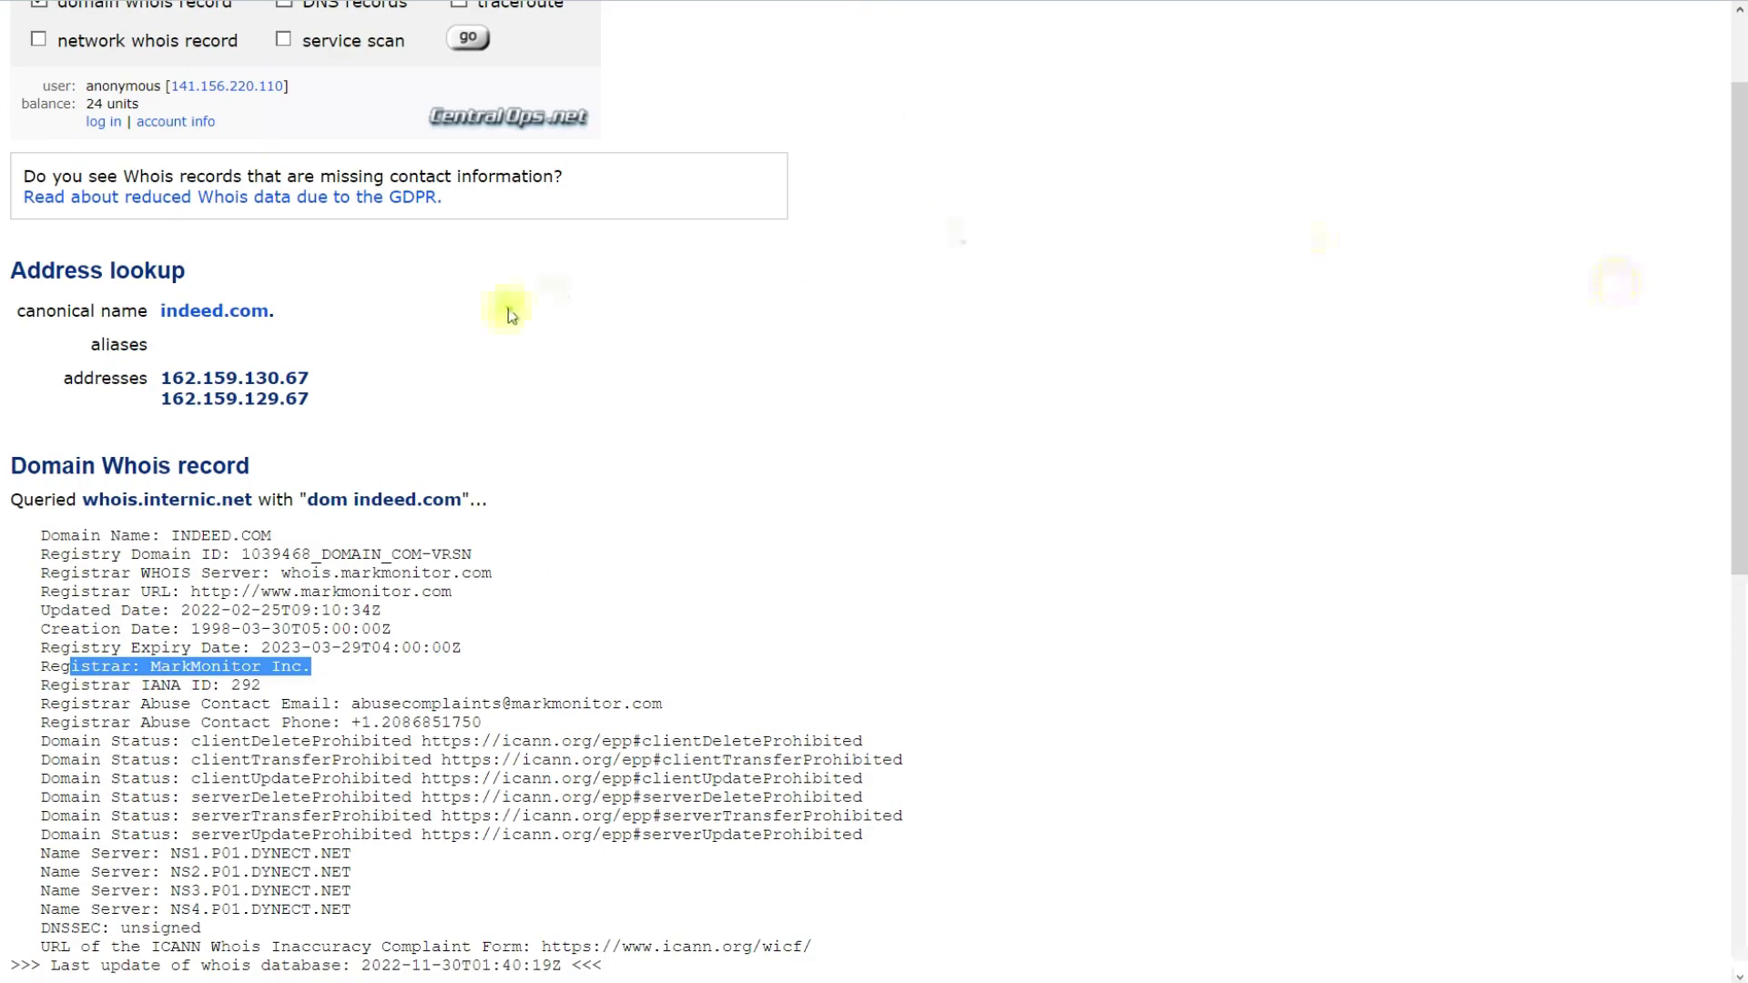
Step: Tick DNS records, traceroute and service scan, then rerun the indeed.com lookup and scroll the results
click(284, 130)
click(459, 130)
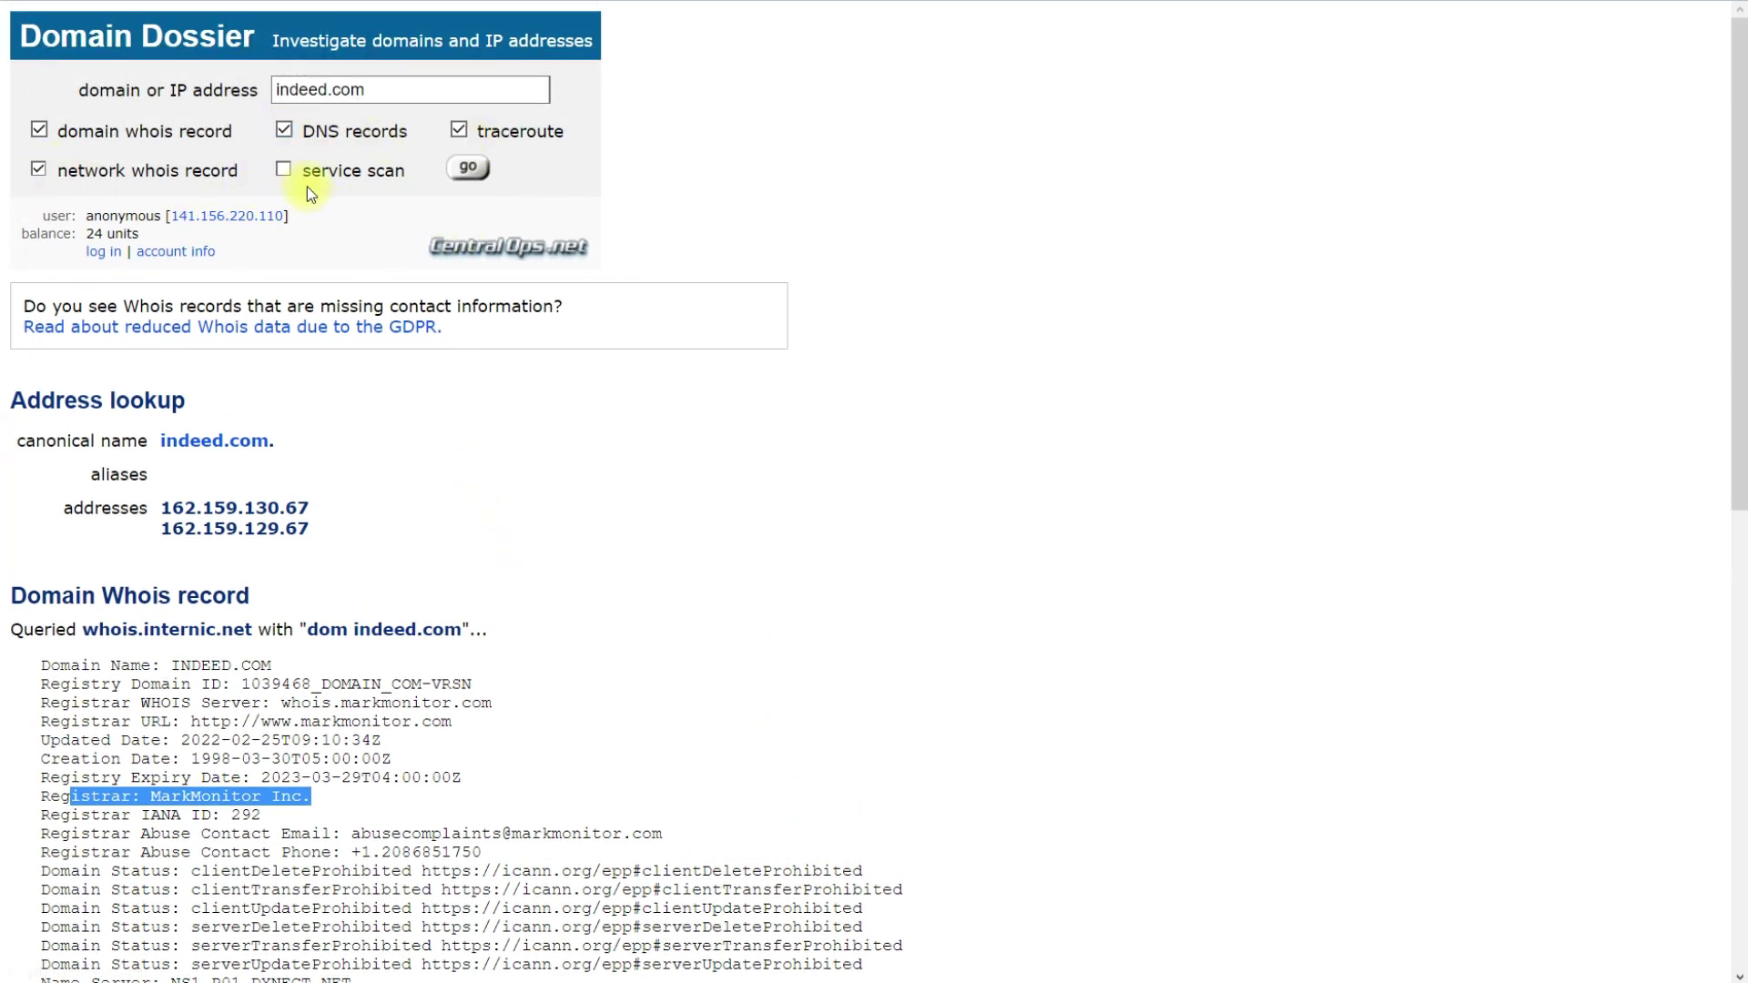
click(284, 170)
click(467, 167)
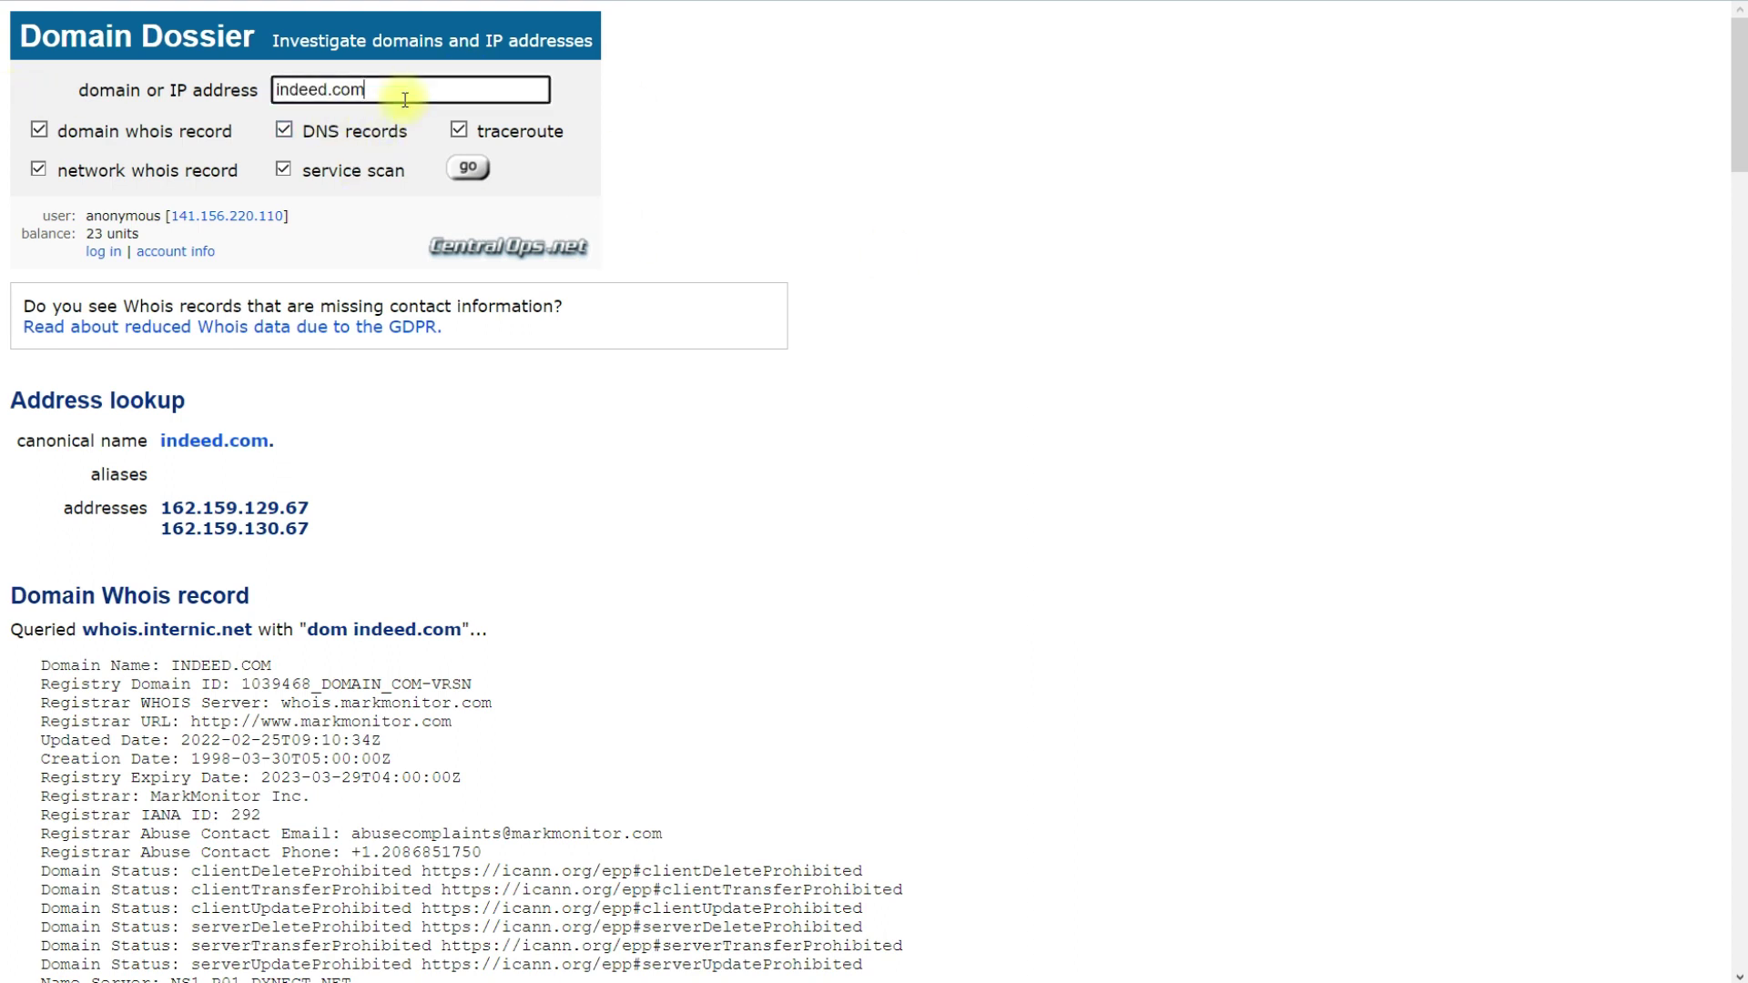
triple_click(370, 104)
click(822, 251)
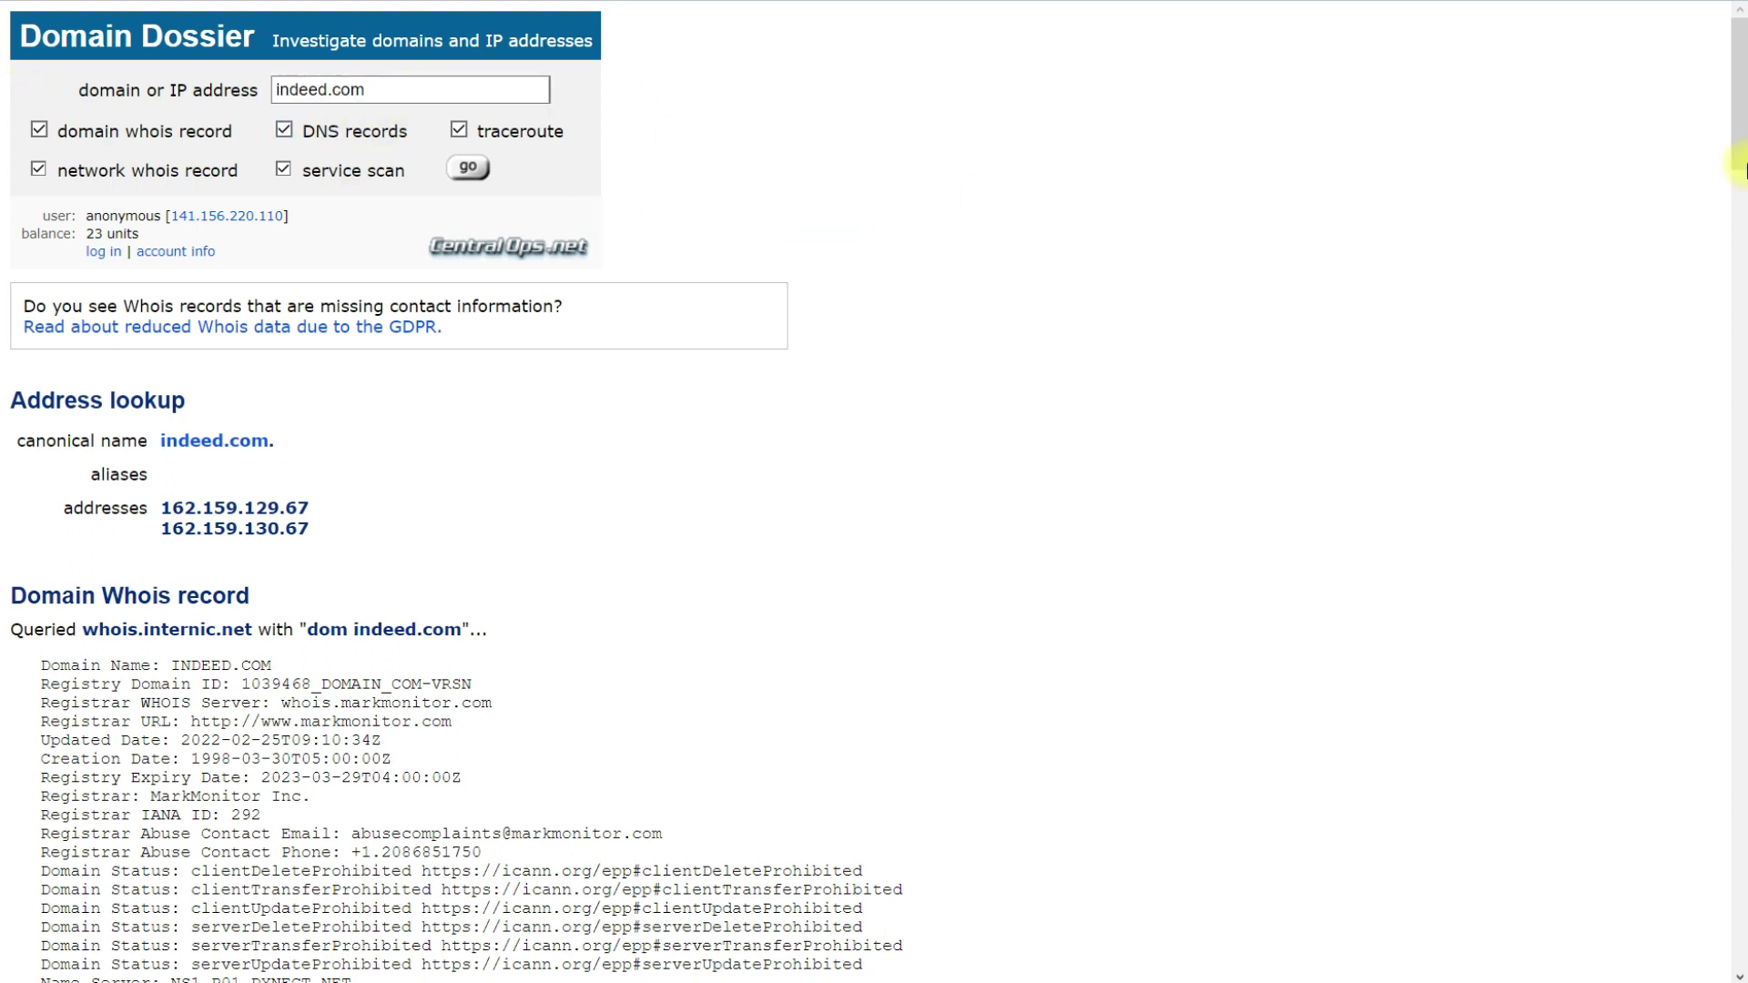
mouse_move(1739, 164)
mouse_down()
mouse_move(1741, 972)
mouse_move(1740, 164)
mouse_up()
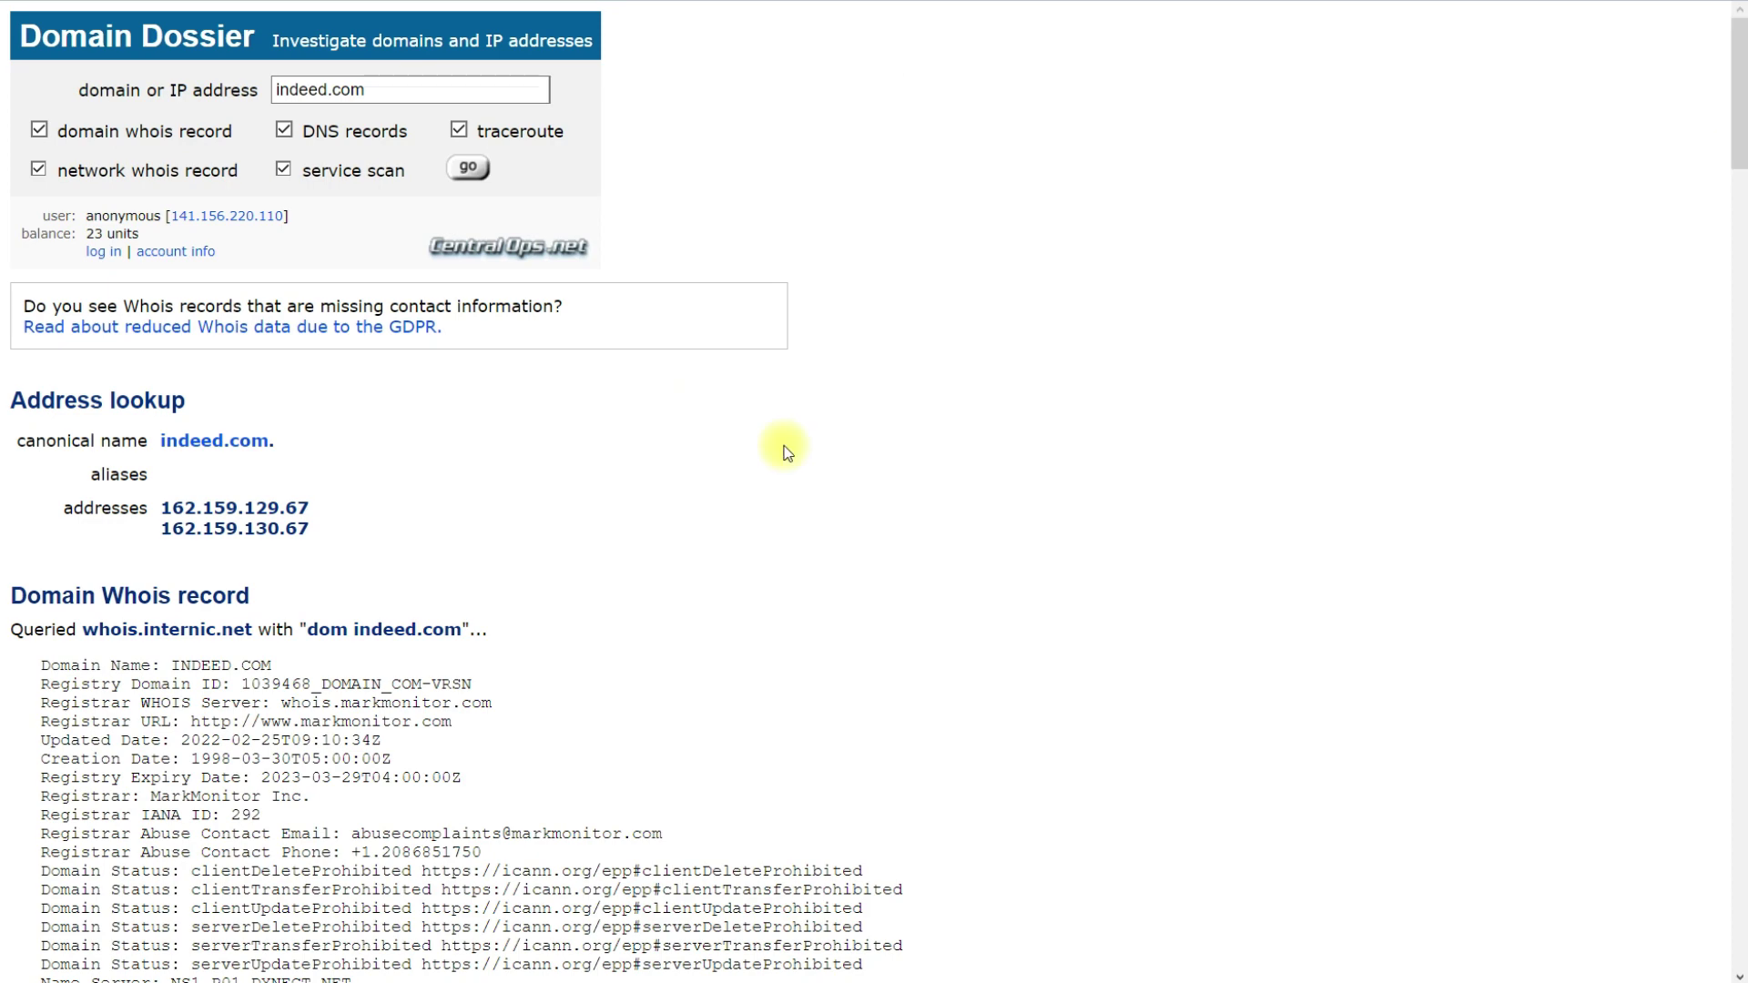
scroll(801, 546, down, 3)
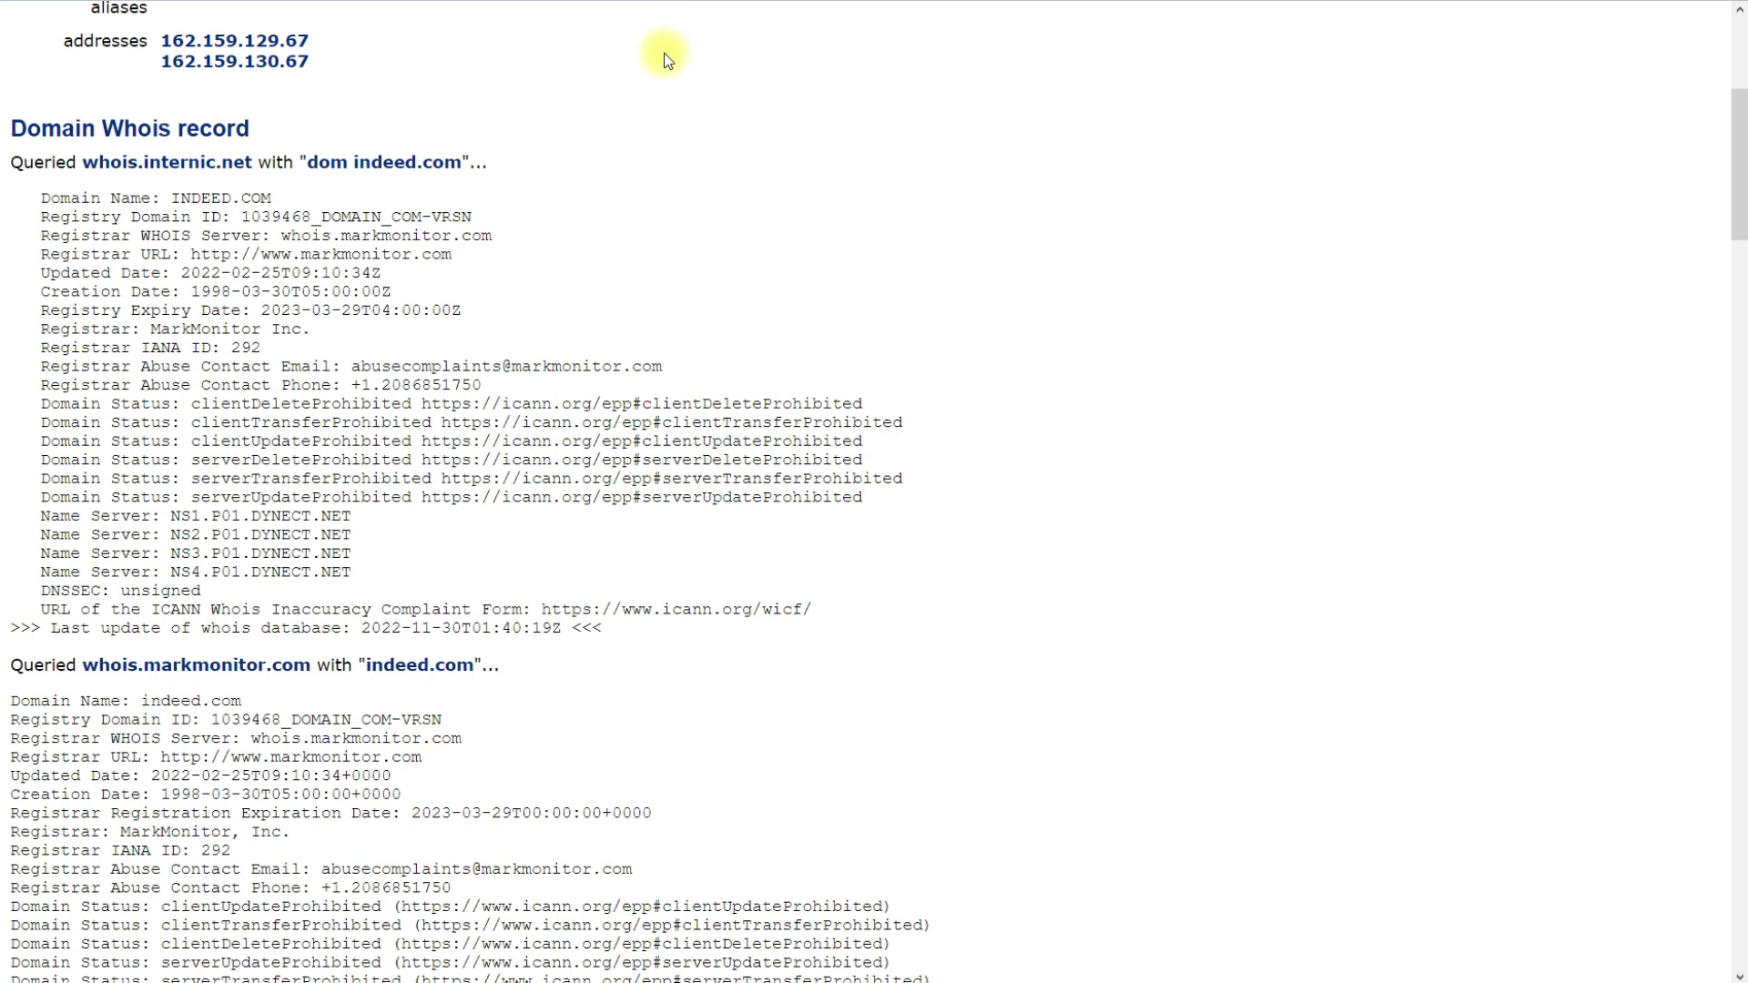
Step: In a new tab, go to the domaindossier address, which reaches the parked DomainDossier.com page
key(ctrl+t)
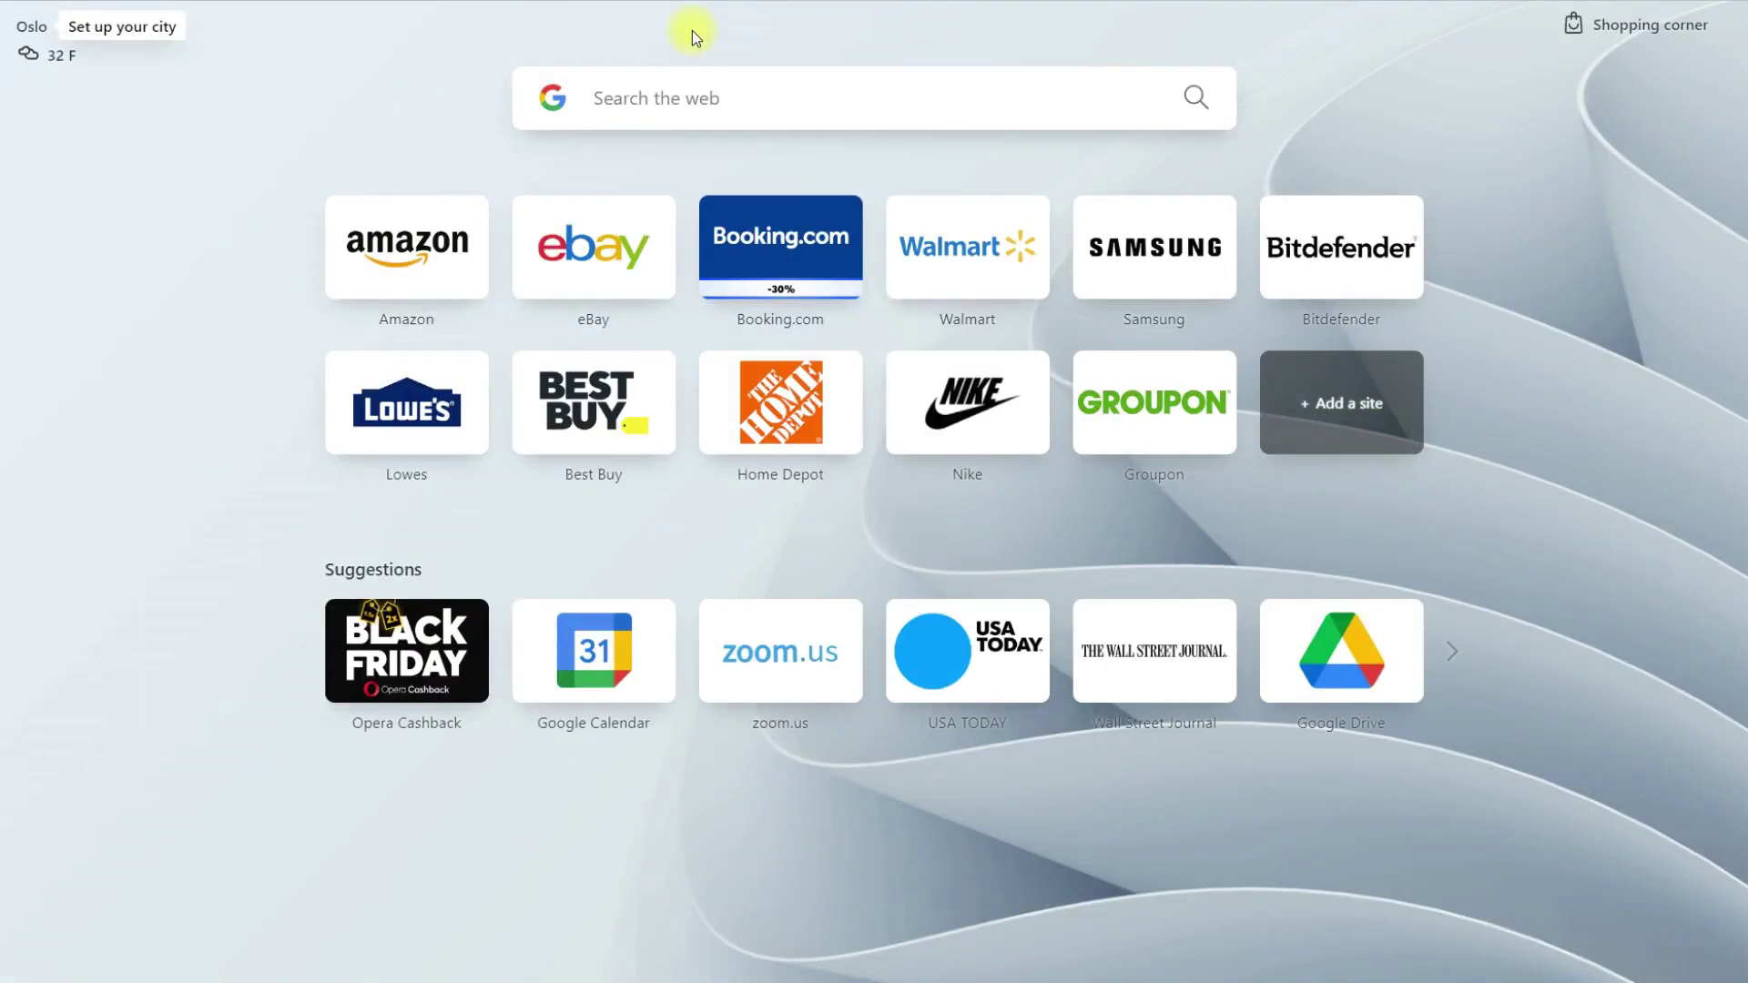
text(dommains)
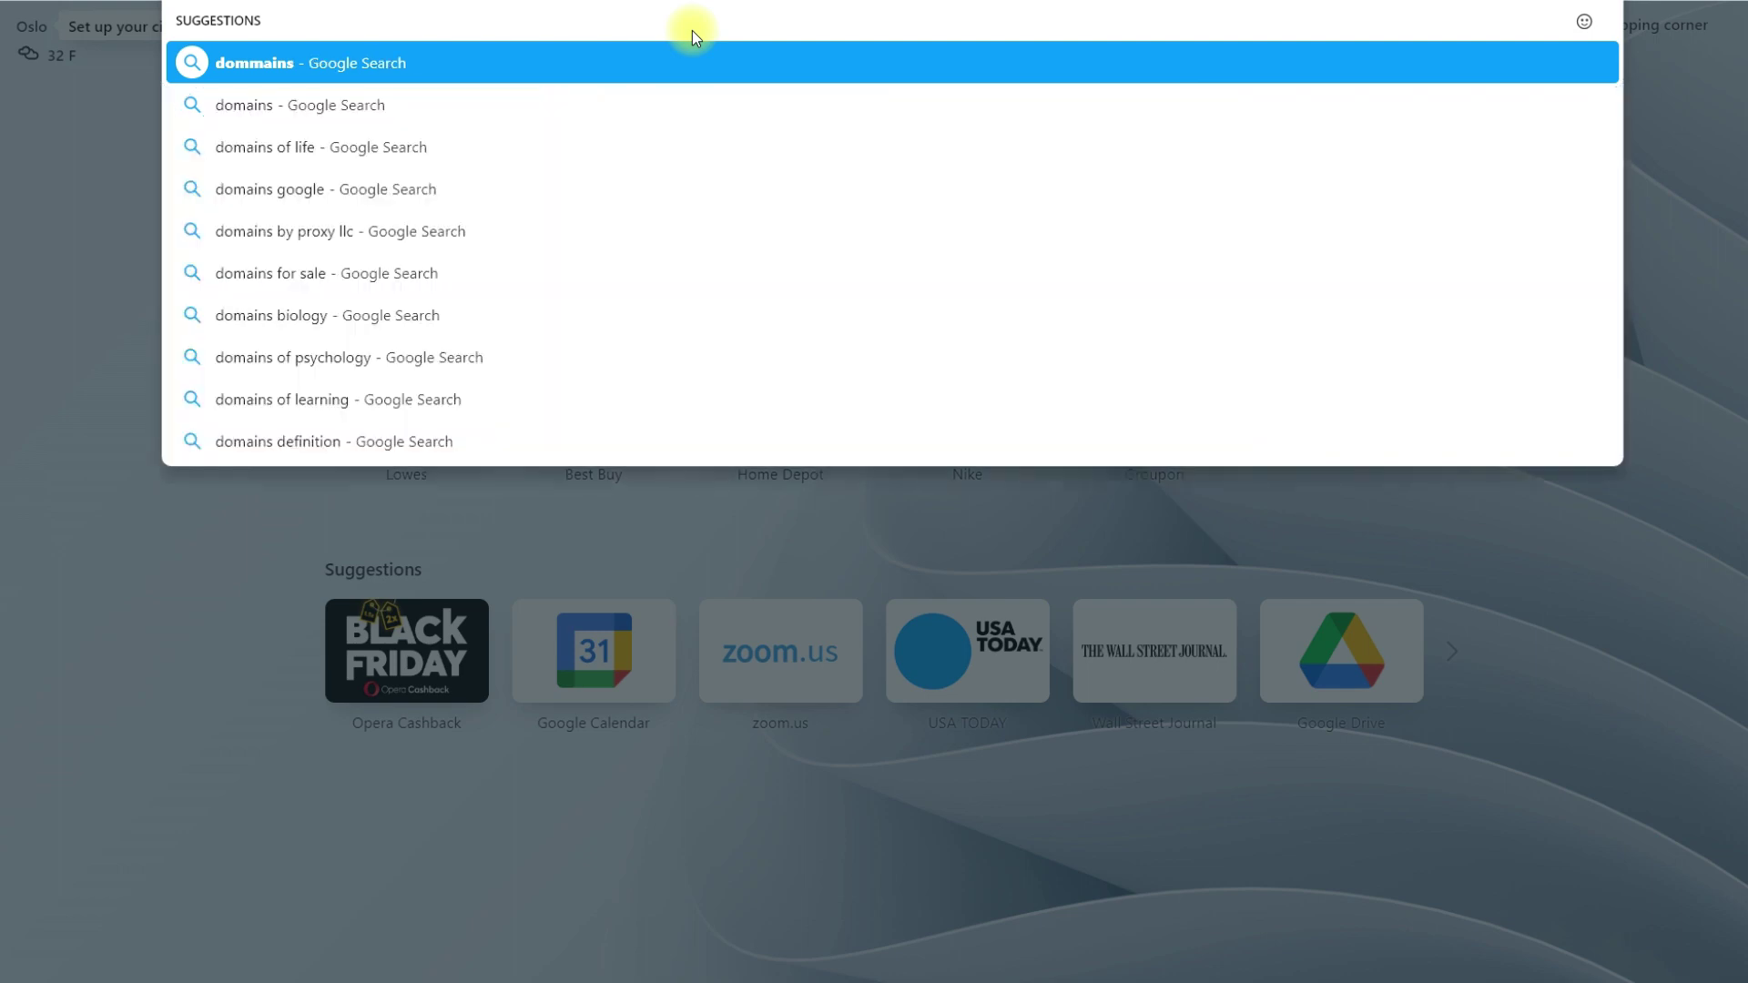
key(BackSpace)
key(BackSpace)
key(BackSpace)
key(BackSpace)
key(BackSpace)
key(BackSpace)
text(main)
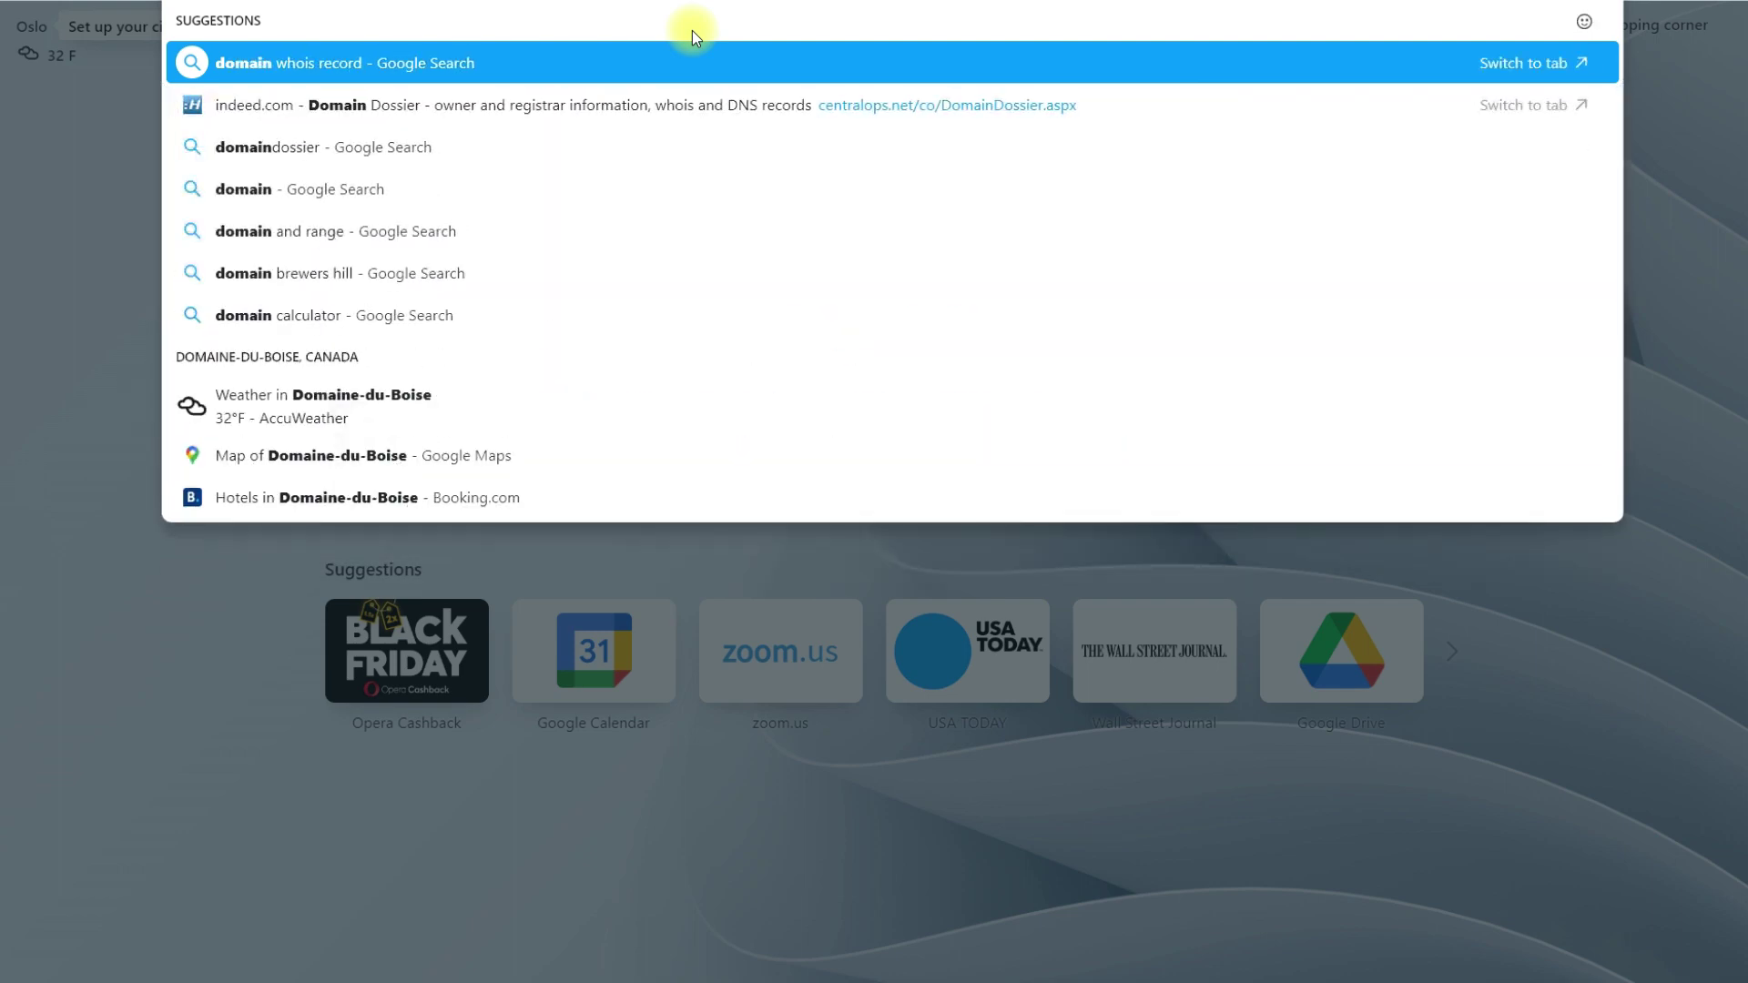
text(dossier)
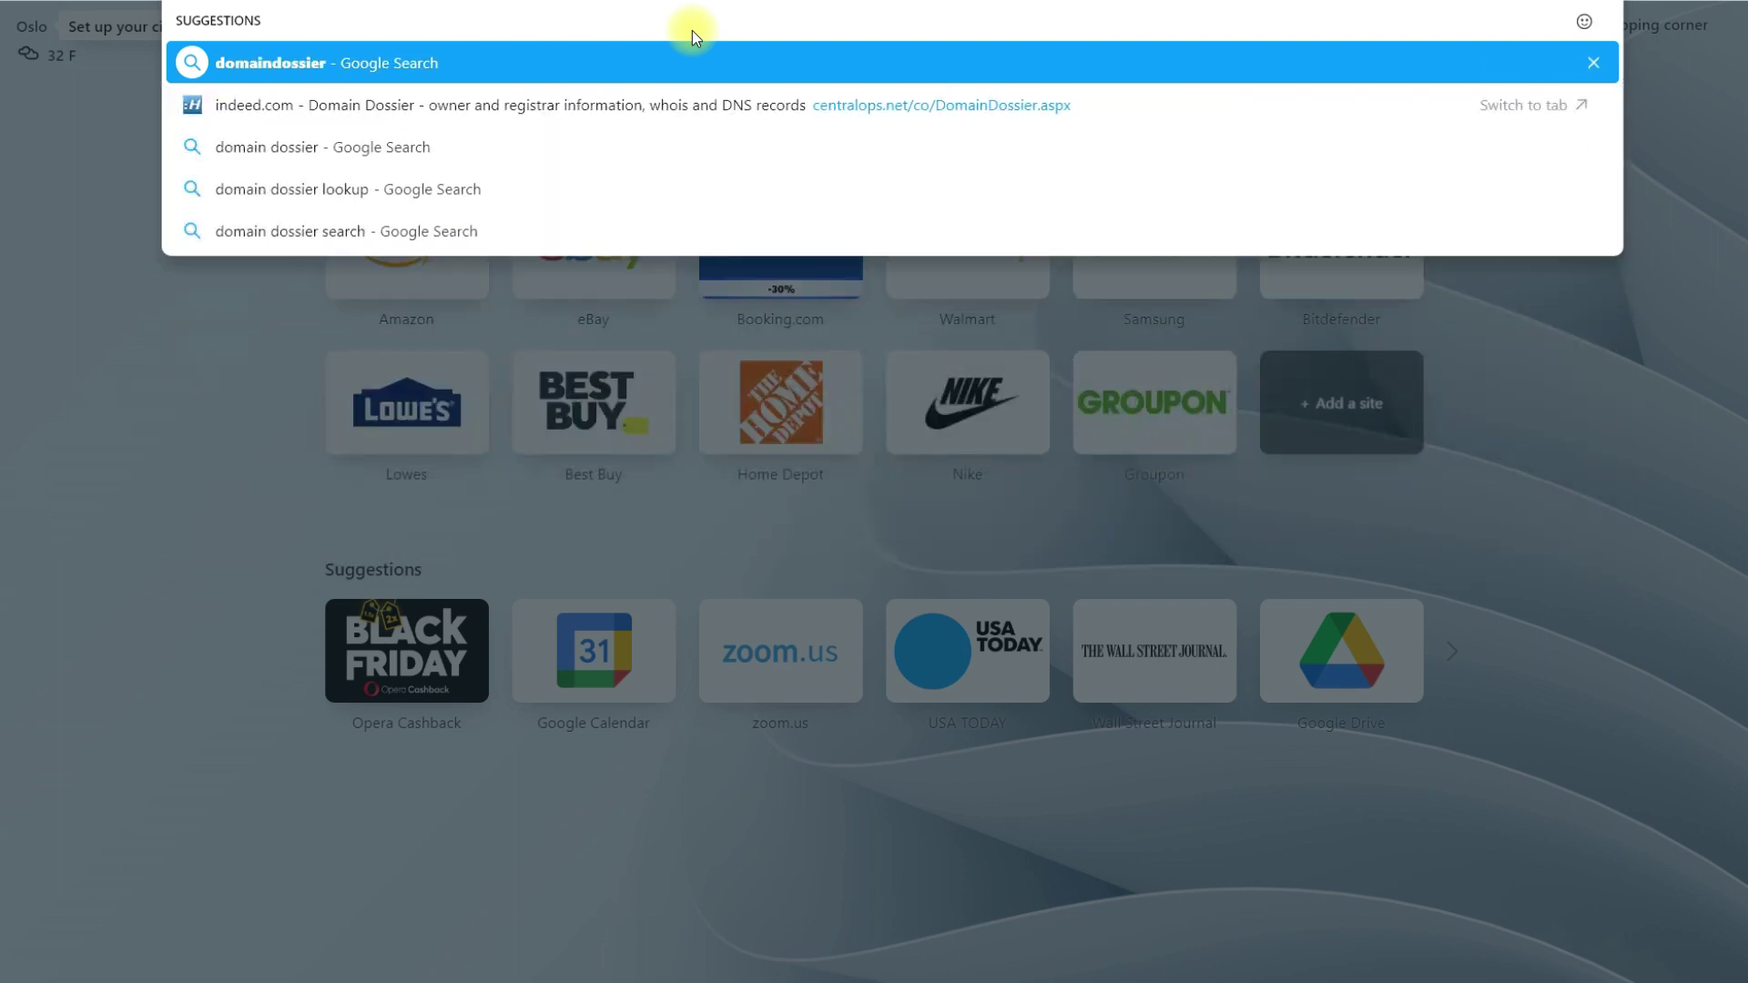
key(Return)
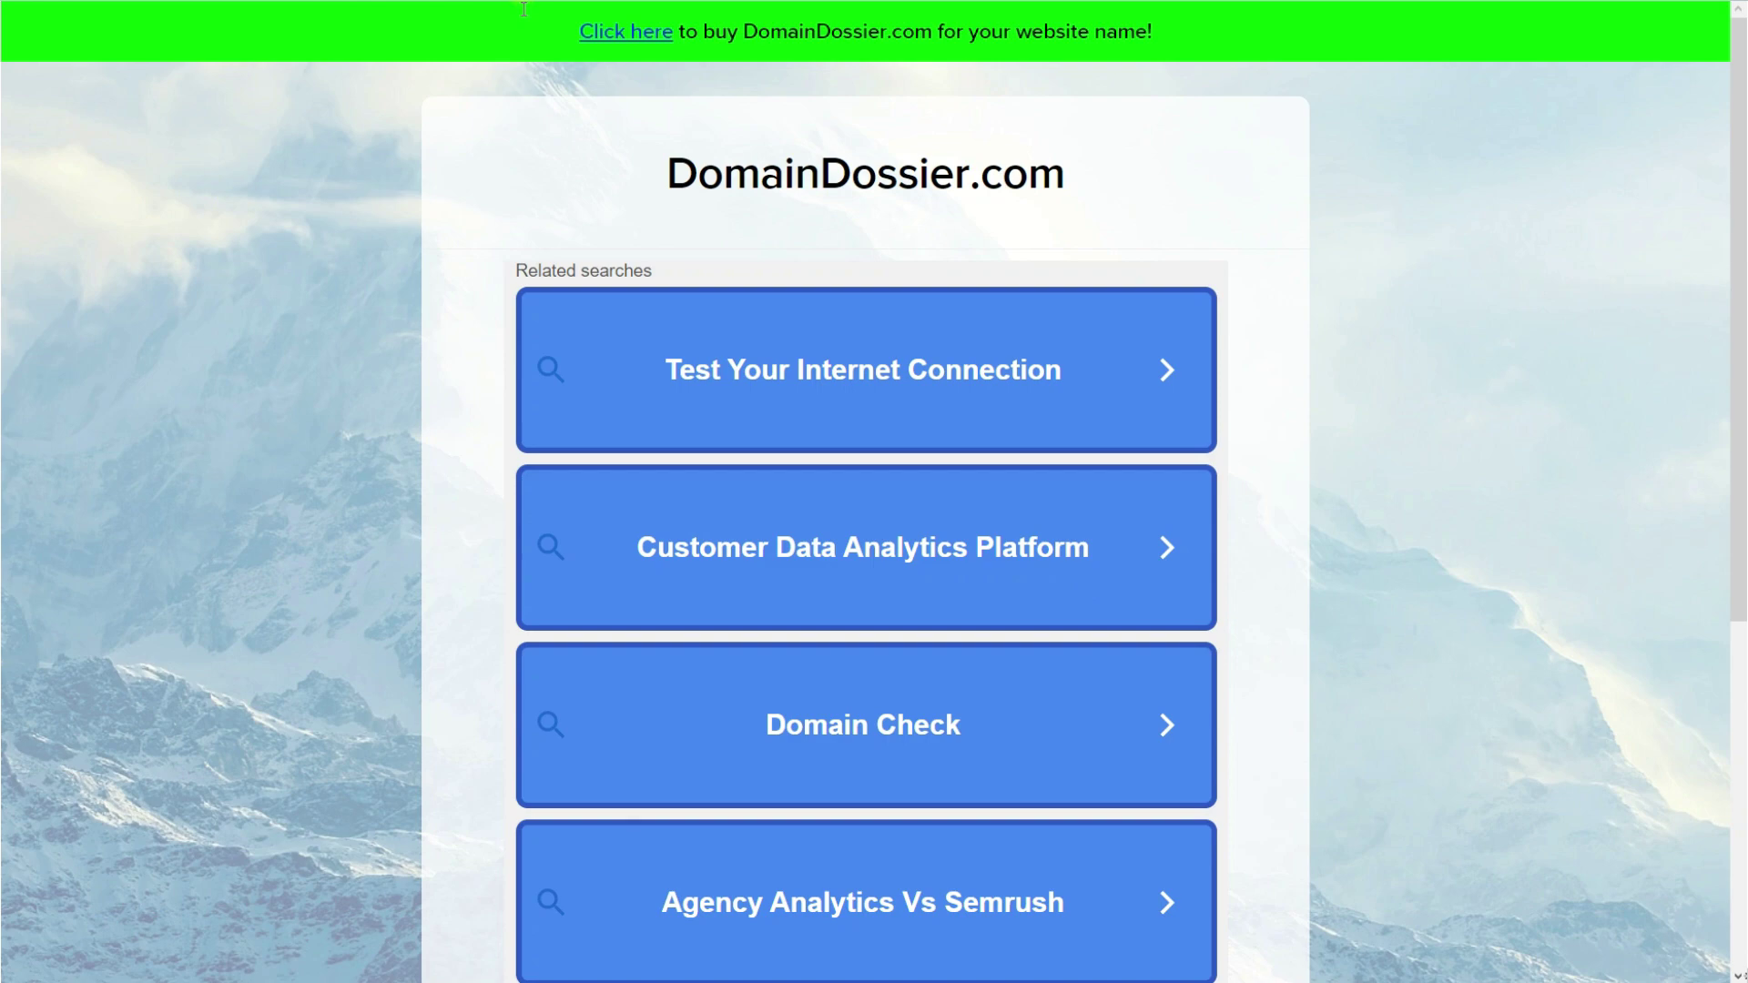
Step: Load google.com, dismiss the security prompt and search for 'domain dossier'
text(google.com)
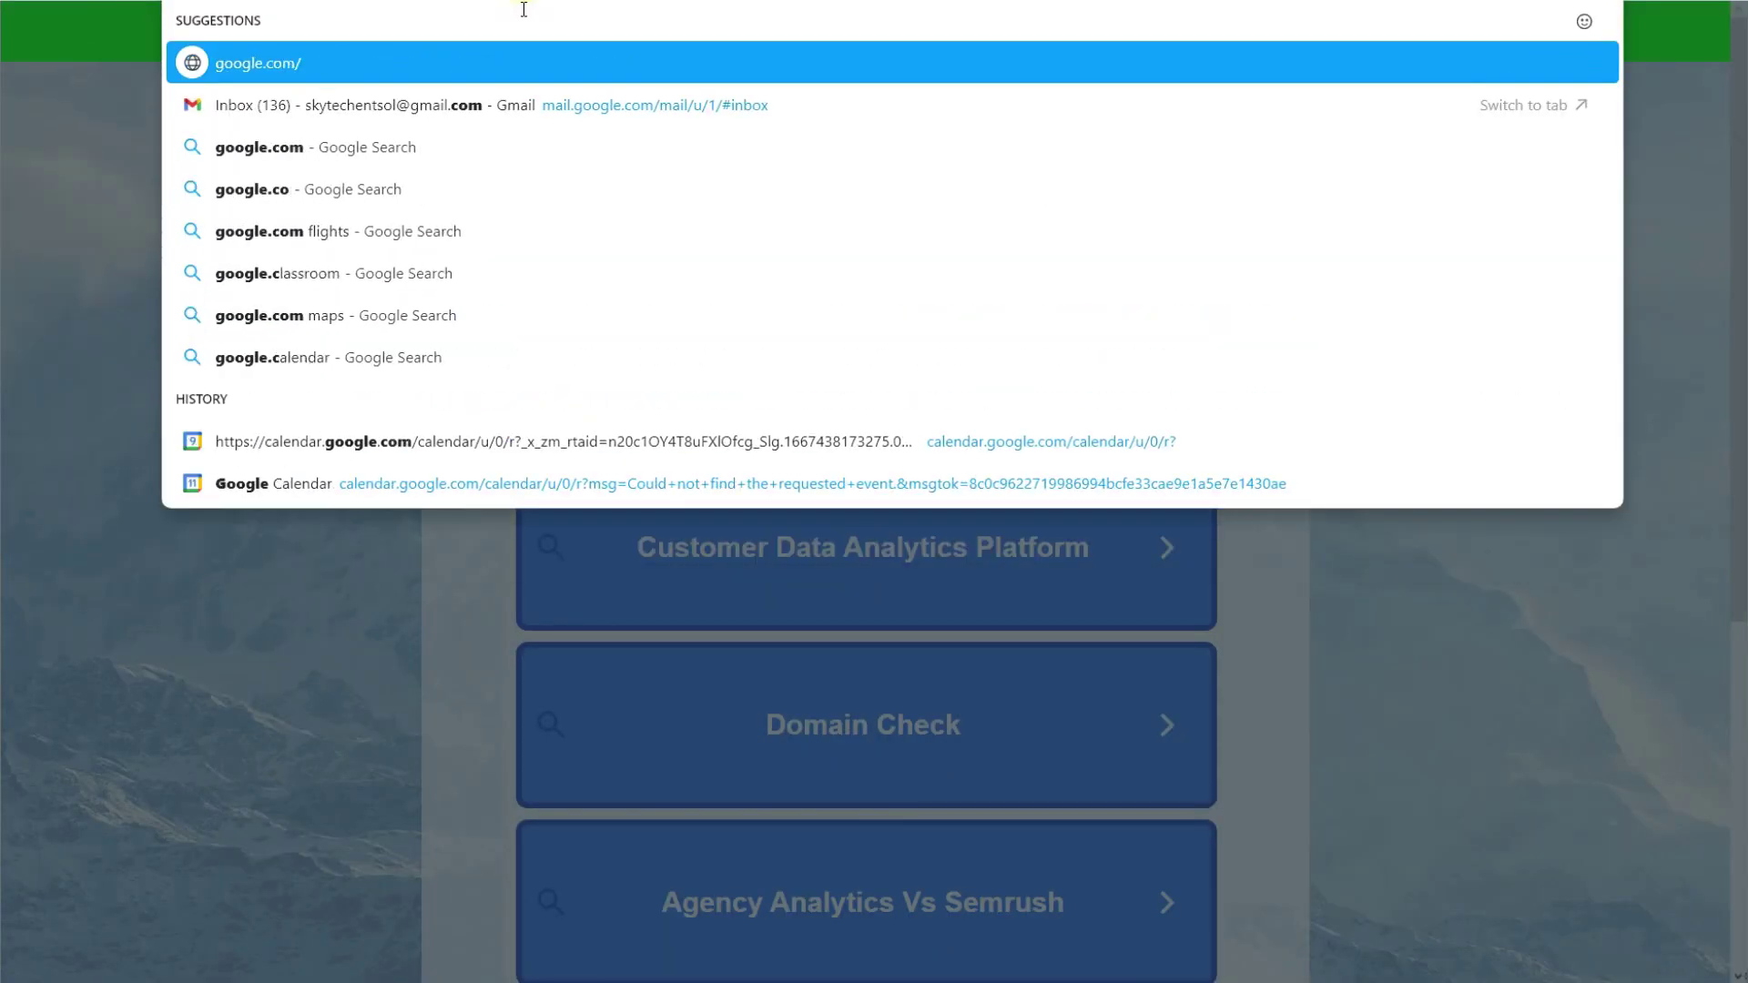
key(Return)
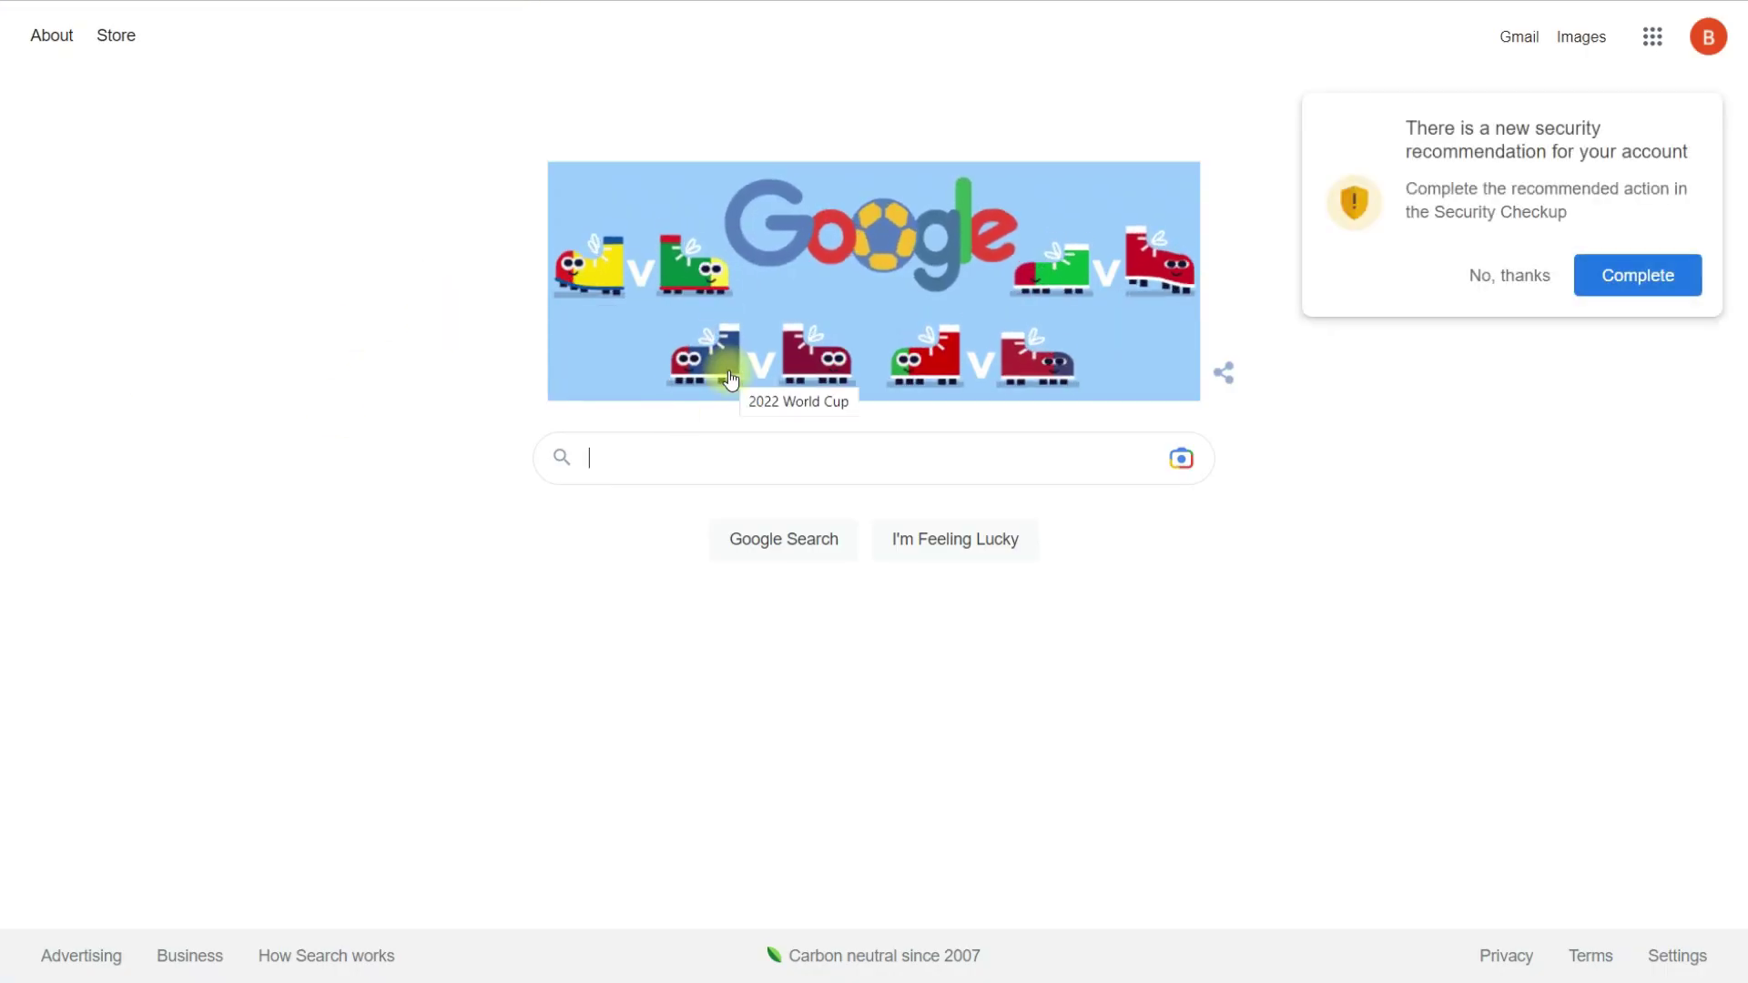
click(1526, 279)
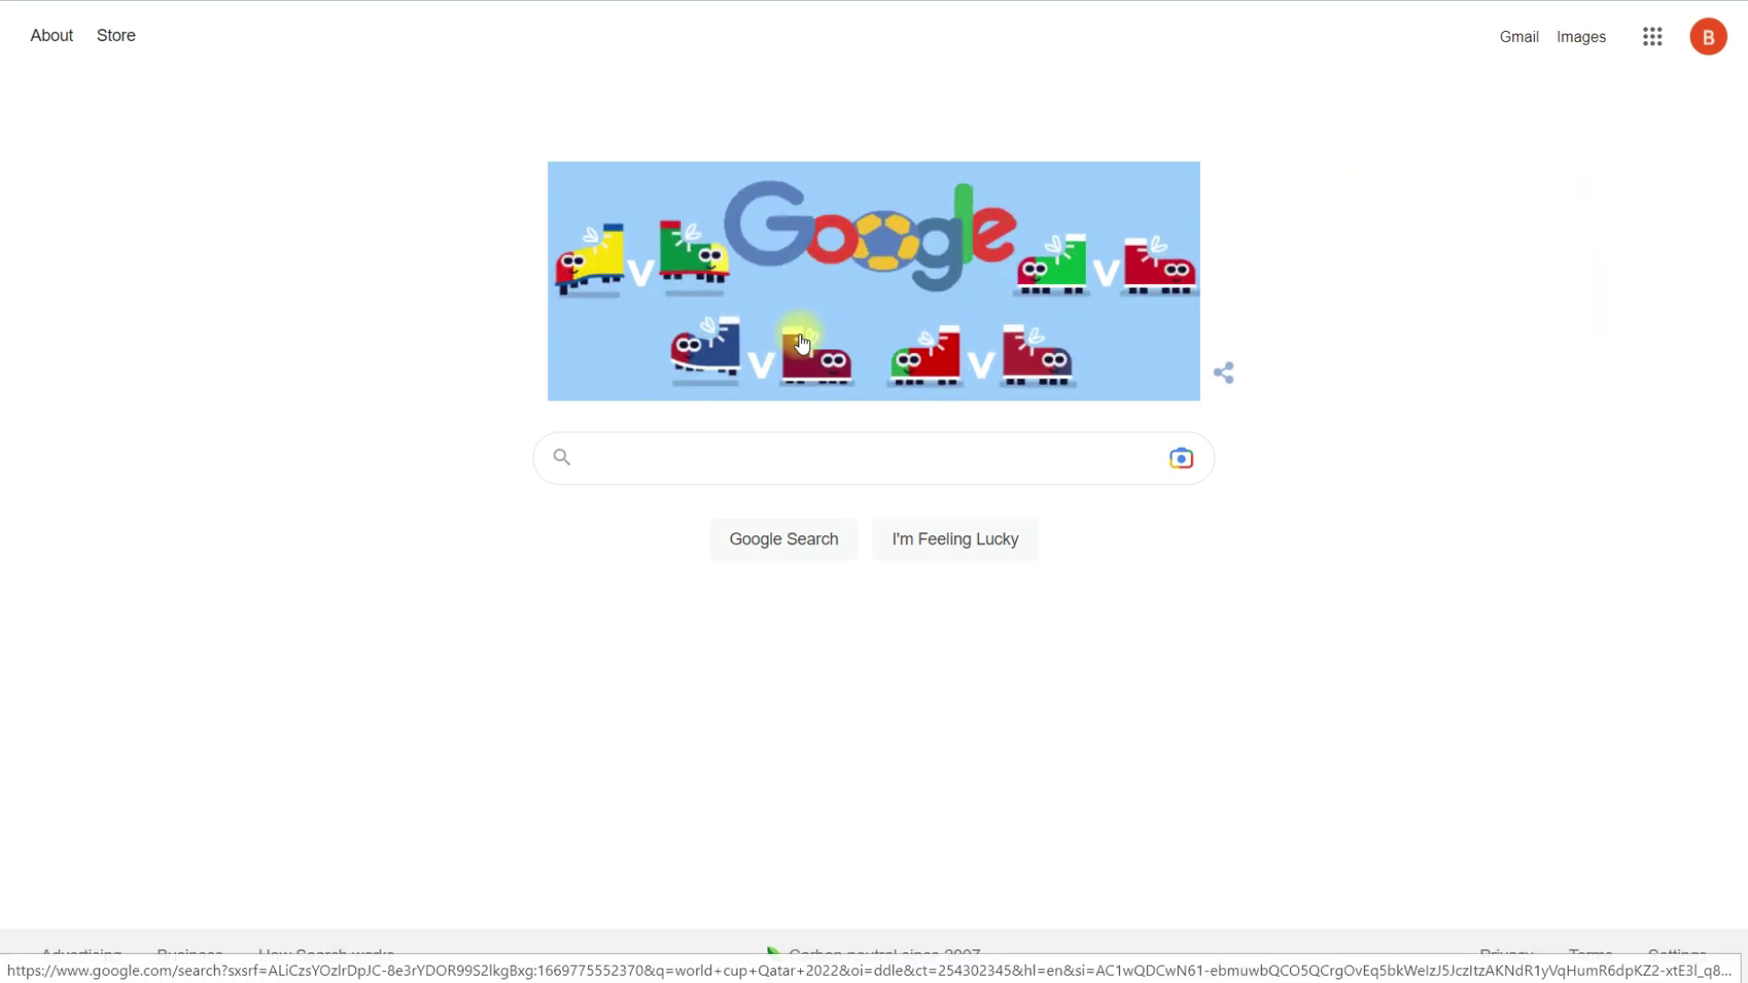
click(707, 457)
text(domain sossier)
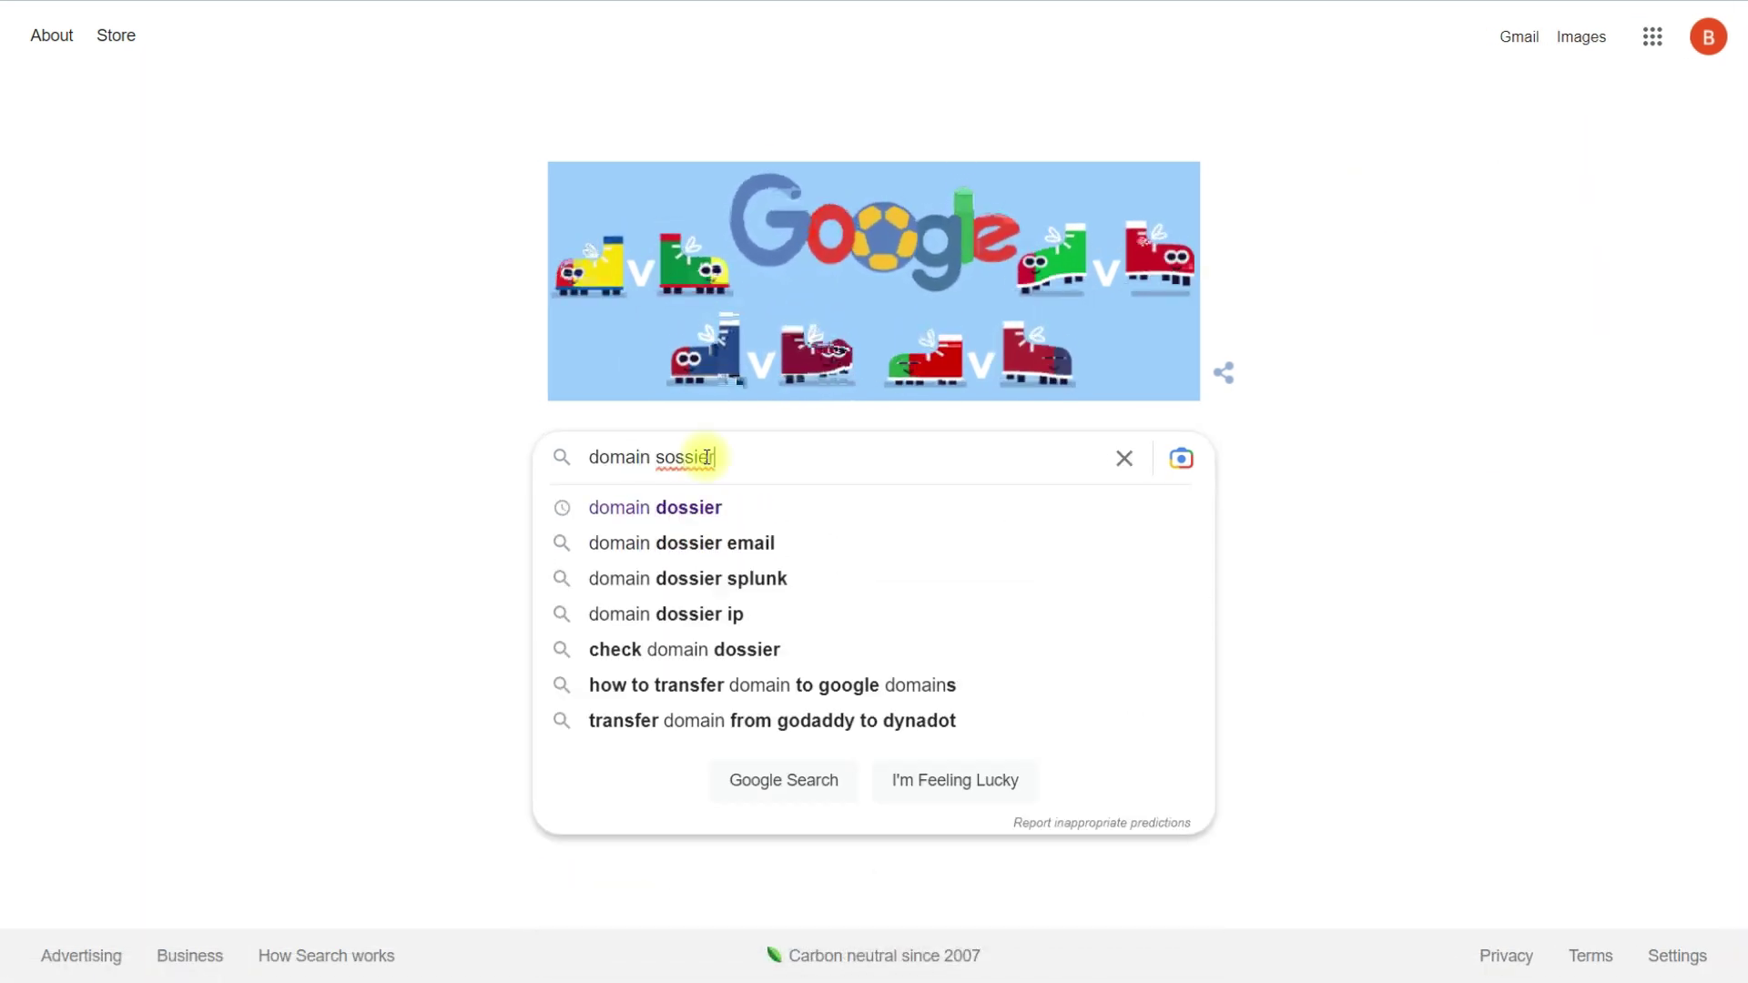
double_click(707, 457)
text(dossier)
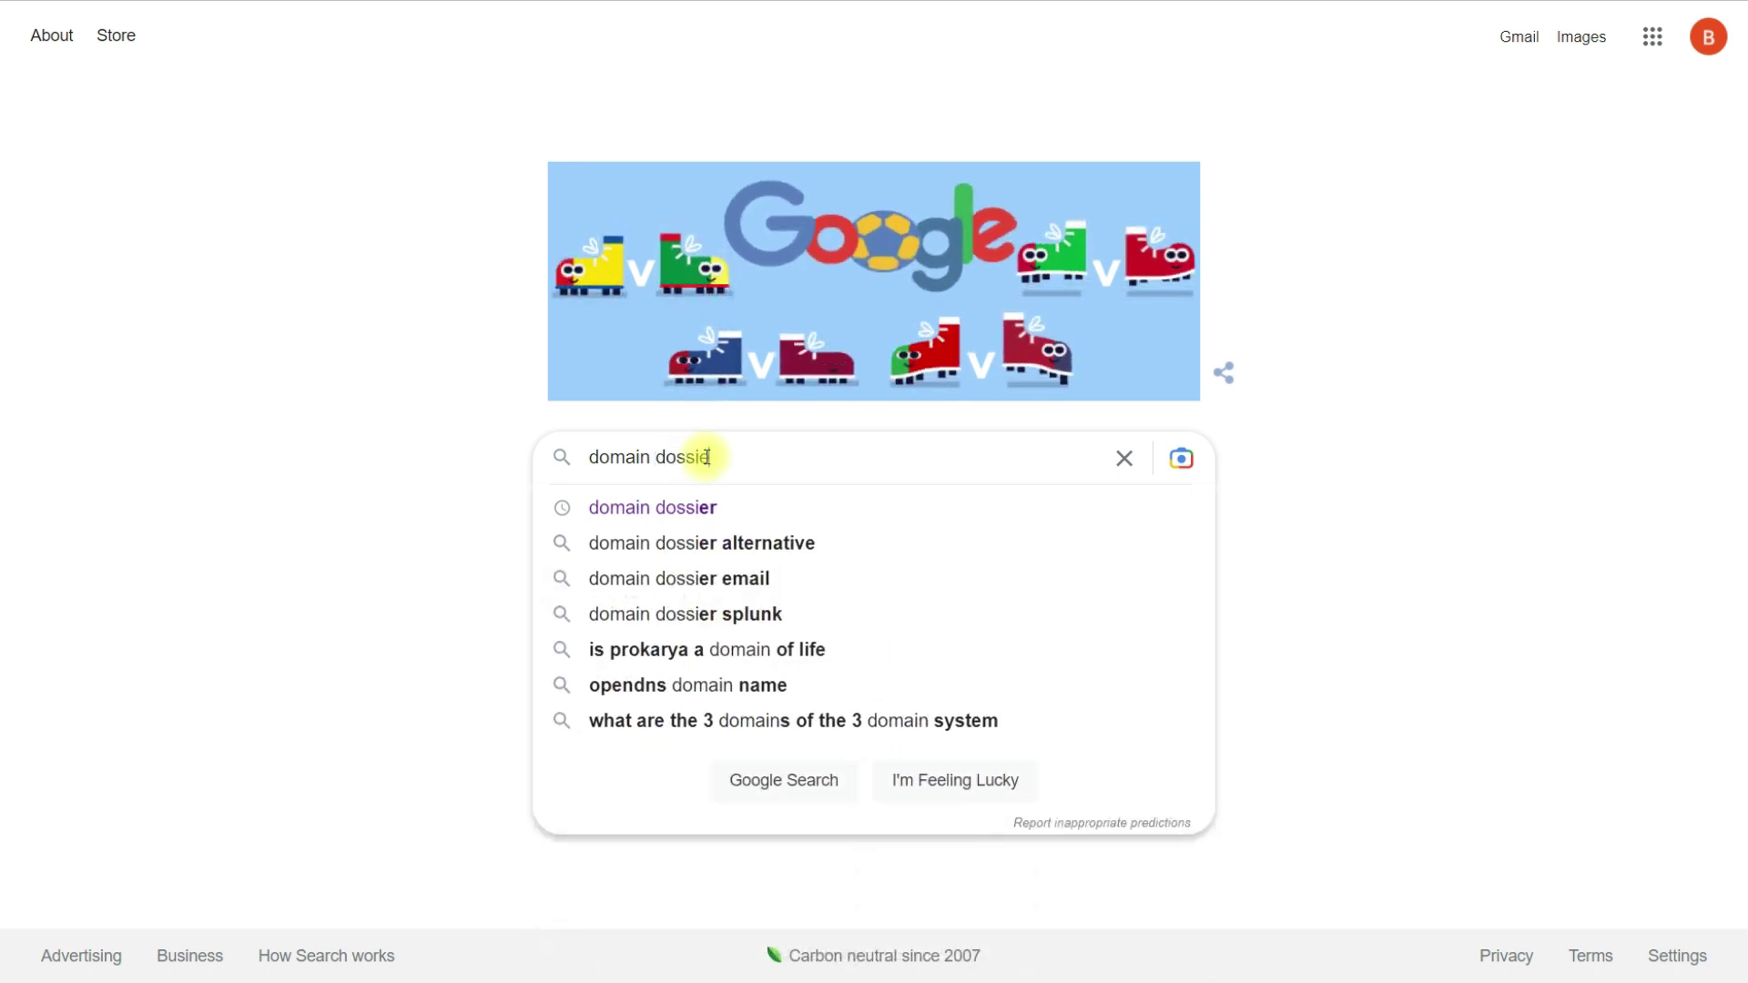
key(Return)
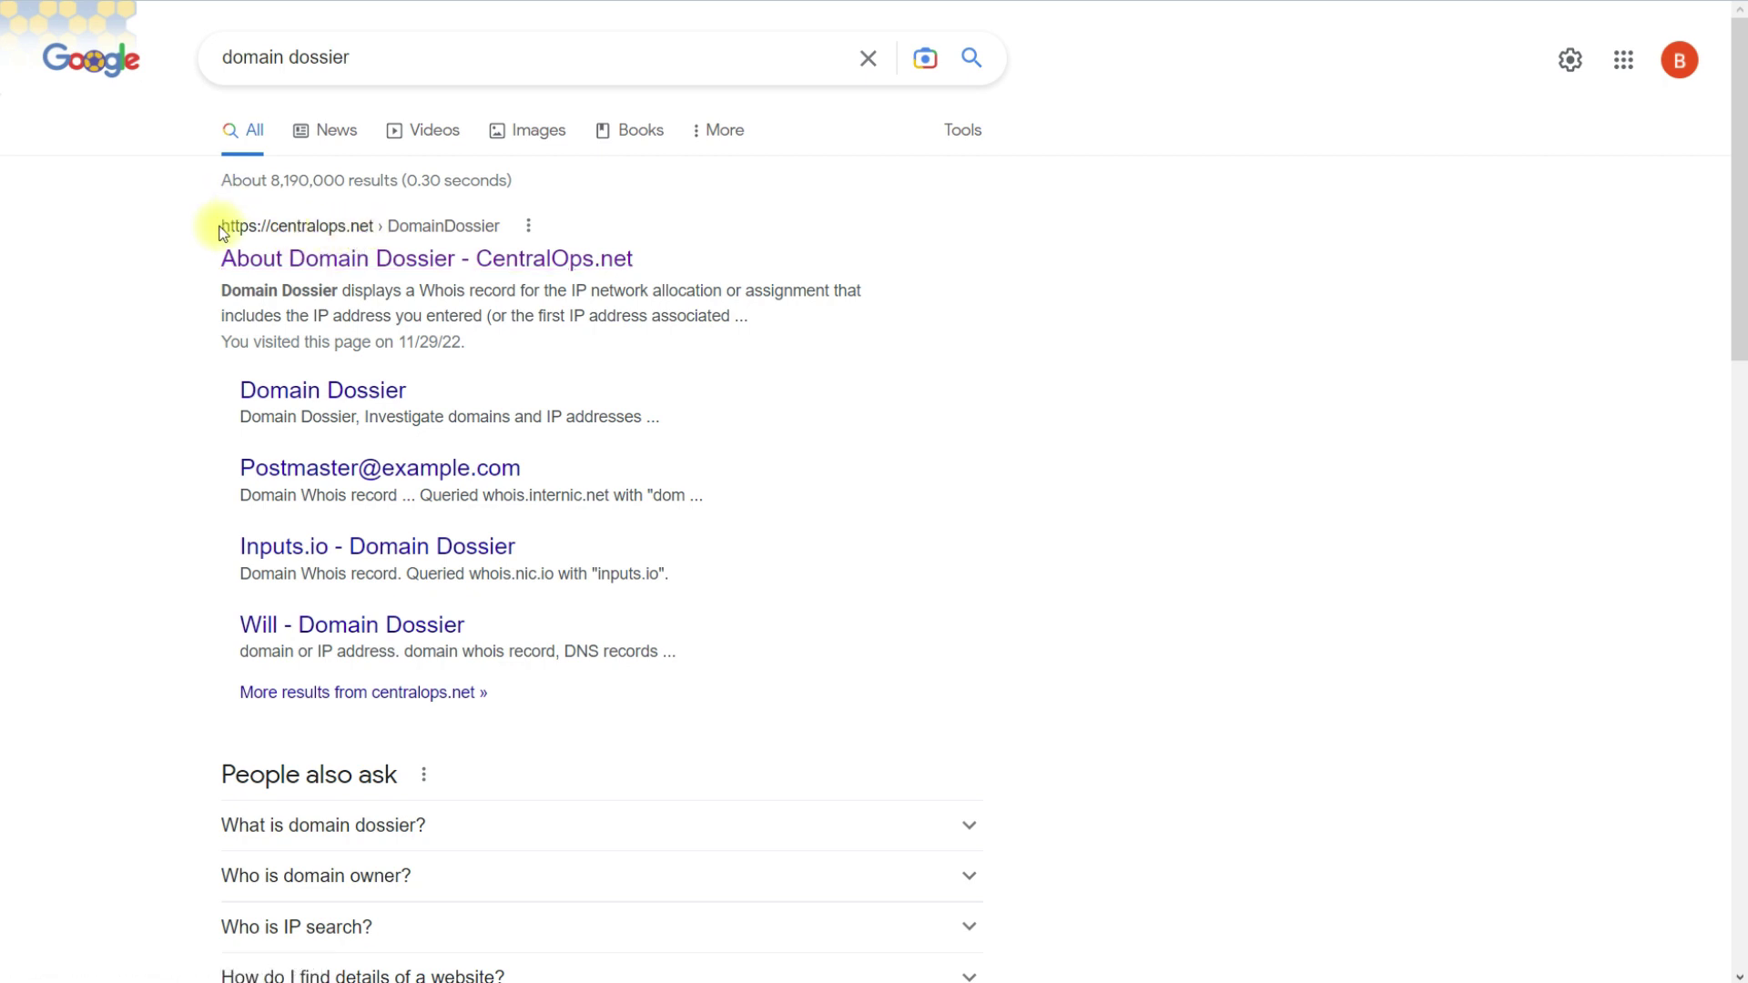
Step: Open the 'About Domain Dossier - CentralOps.net' search result
right_click(501, 264)
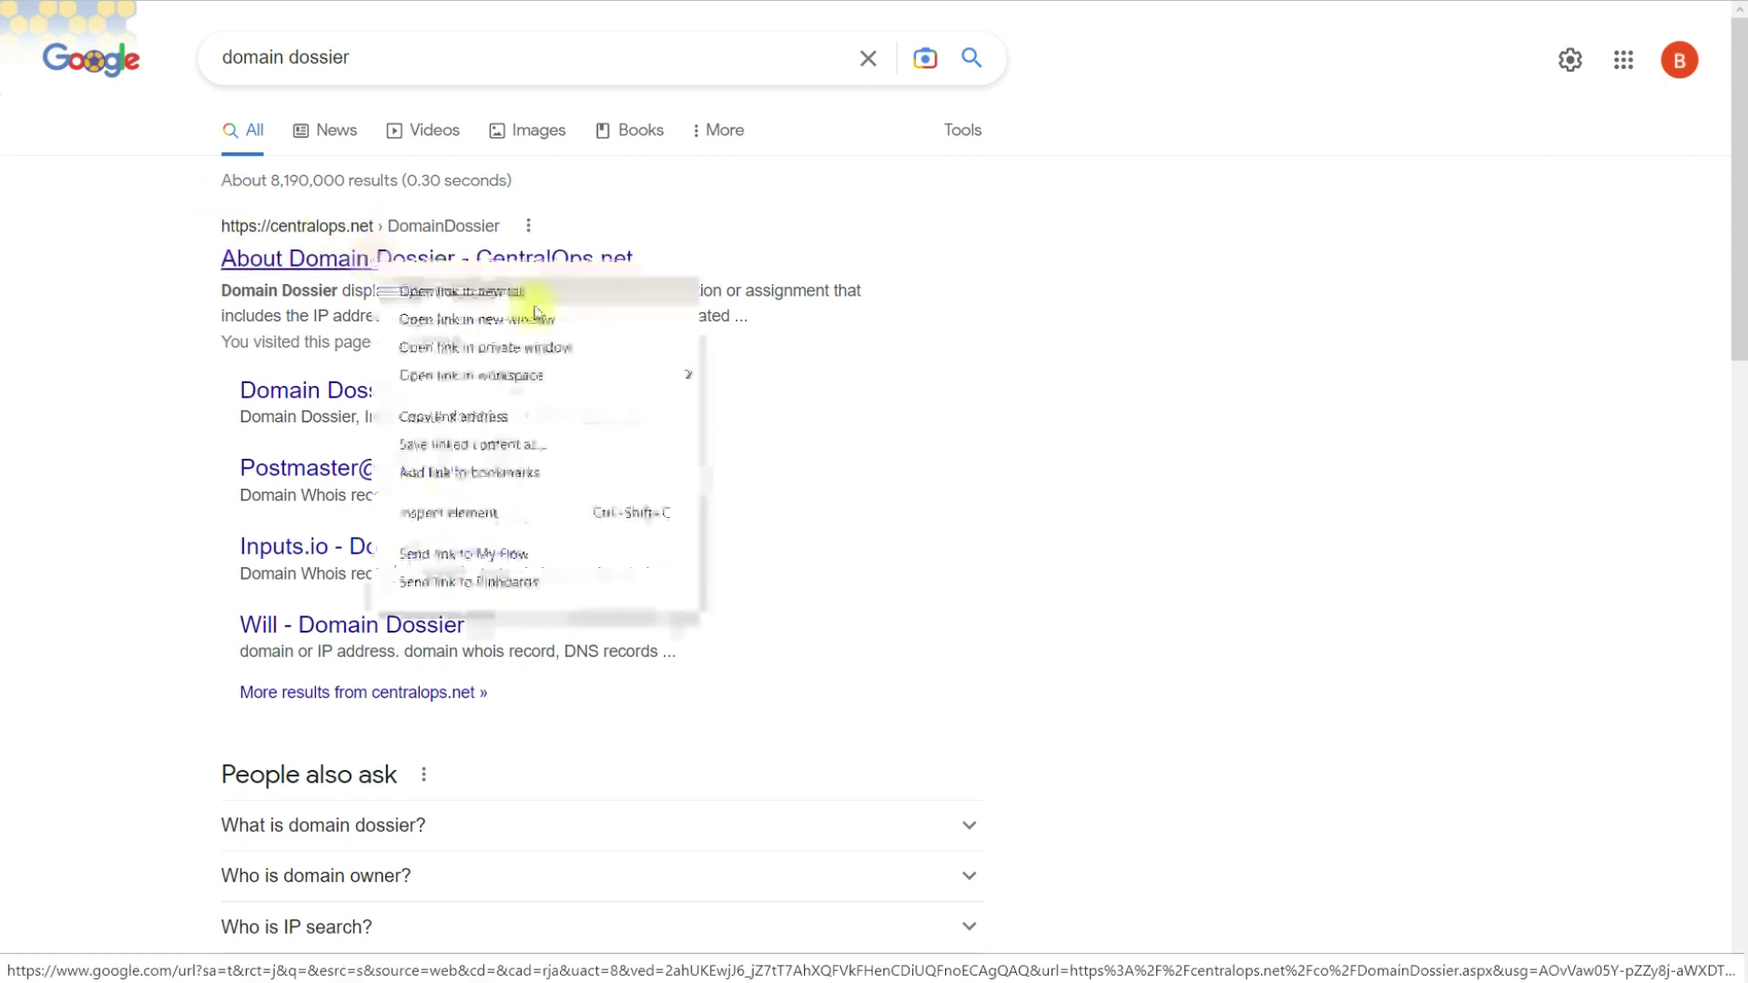
click(520, 291)
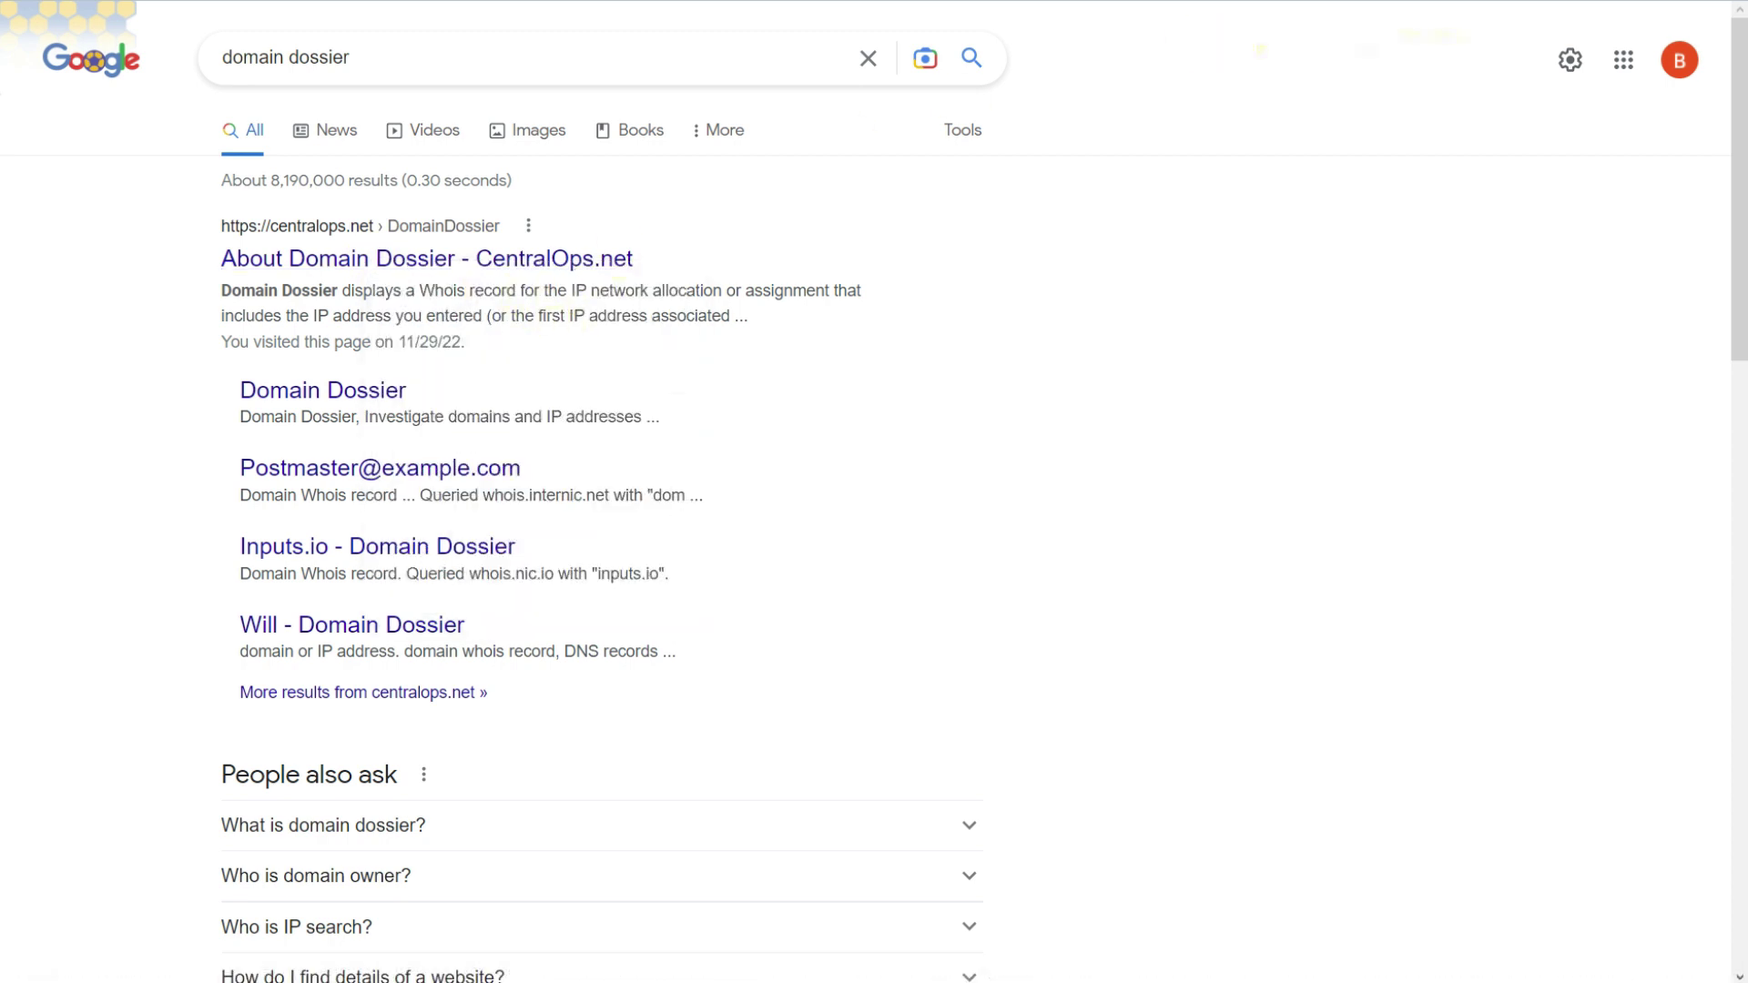
key(ctrl+shift+a)
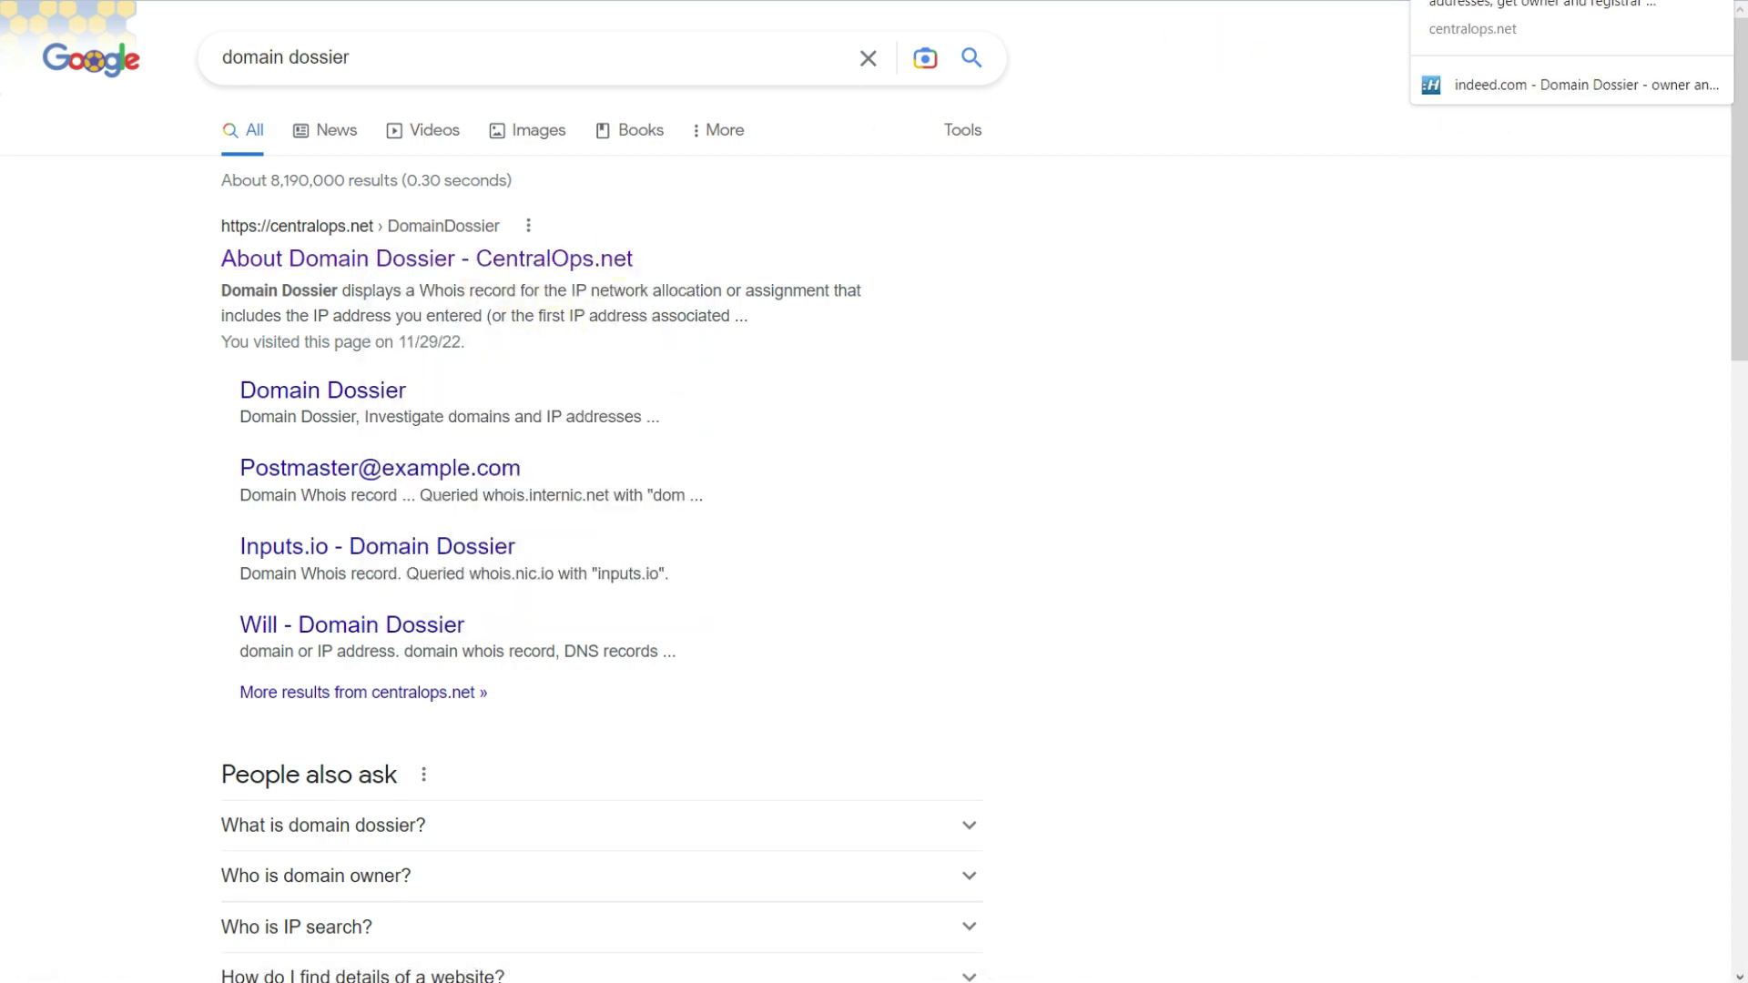
click(495, 262)
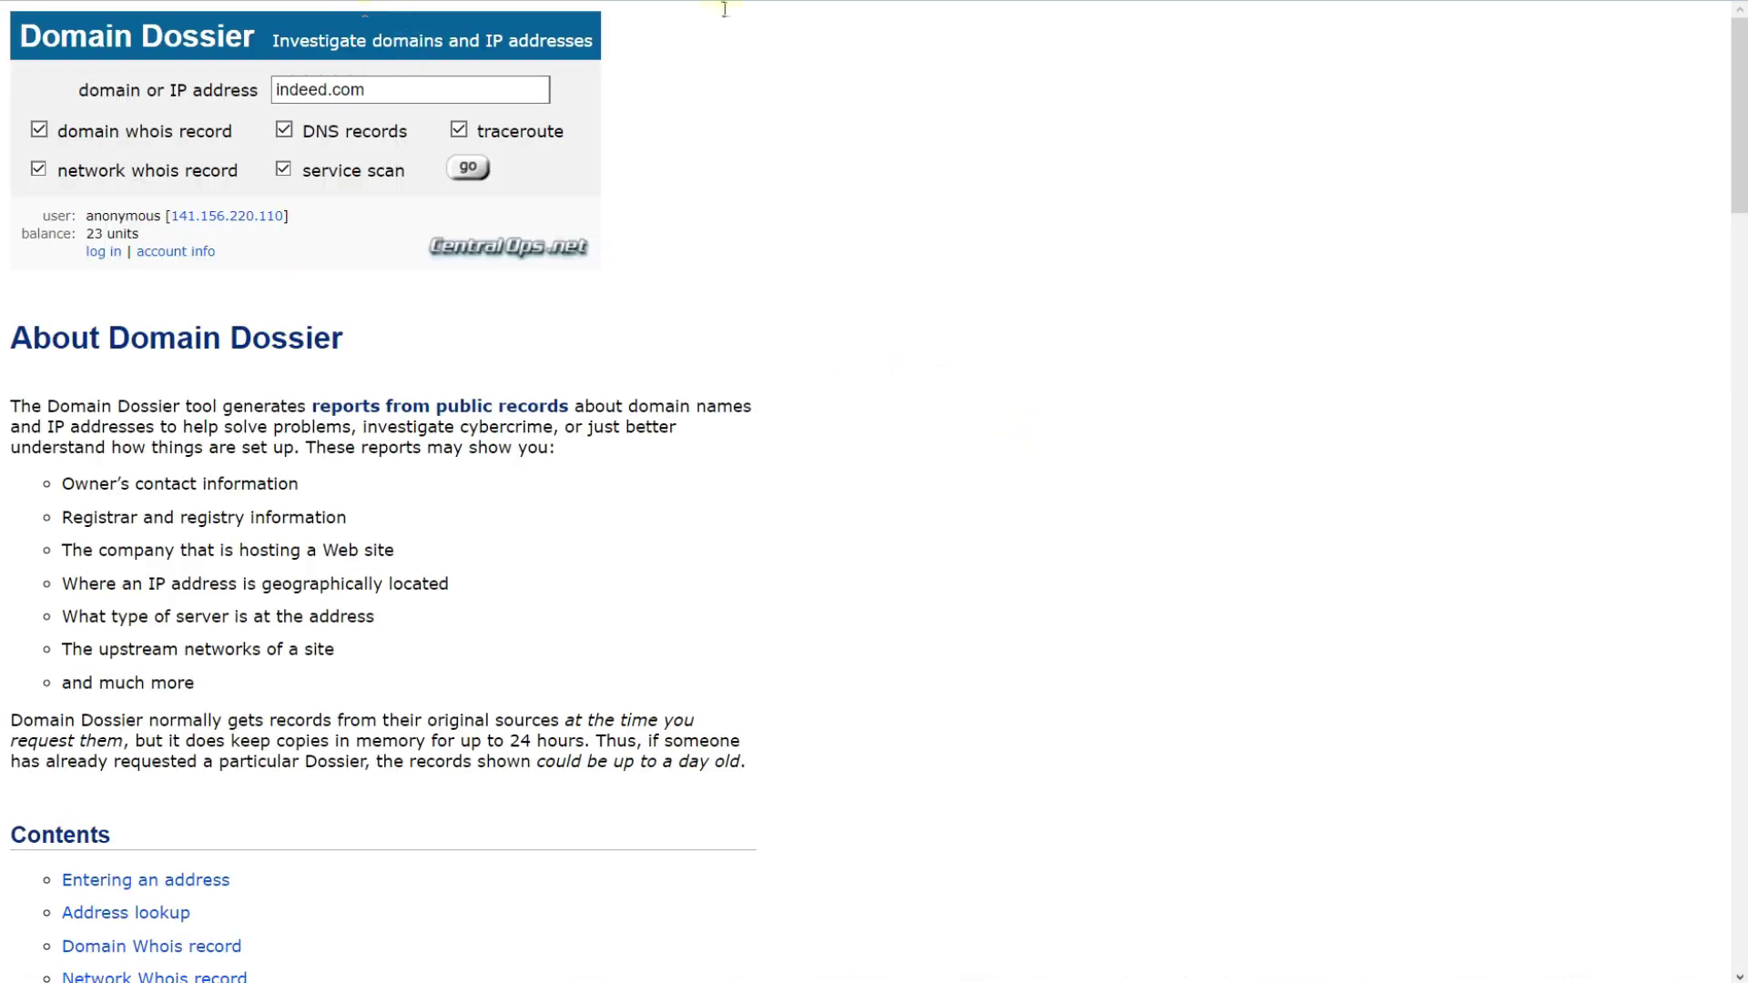
Step: Return to the CentralOps free network tools page and open AnalyzePath in a new tab
key(alt+Left)
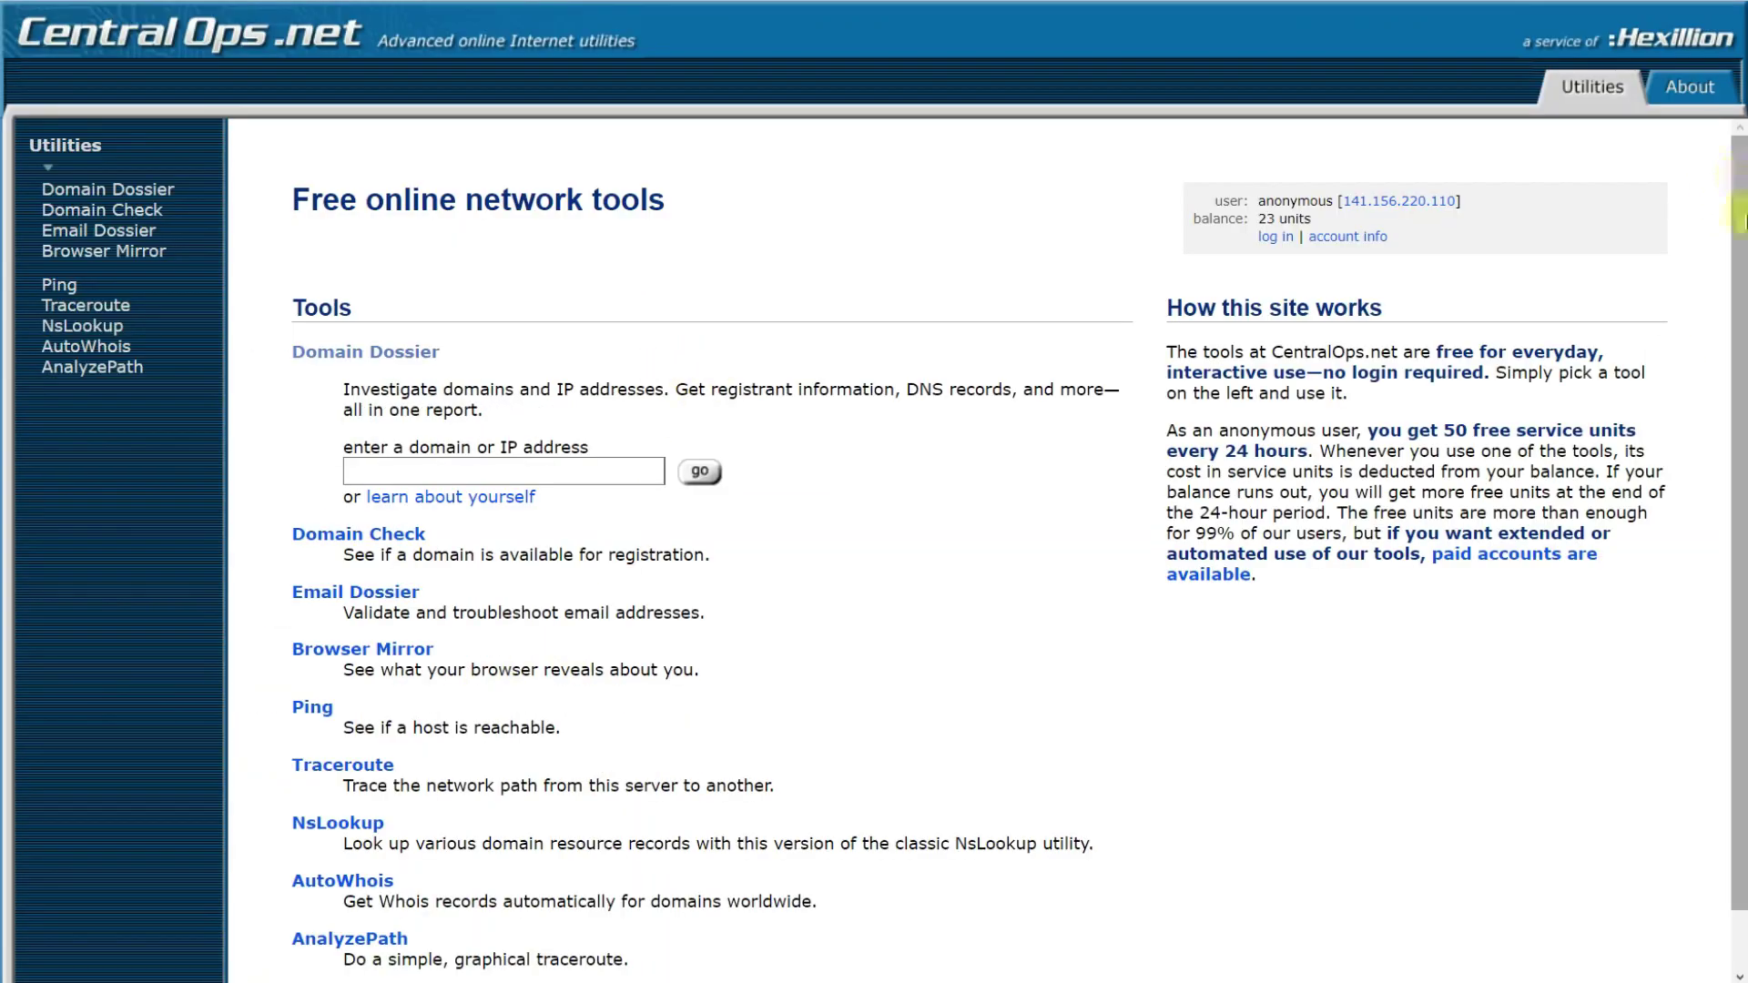
scroll(1741, 491, down, 1)
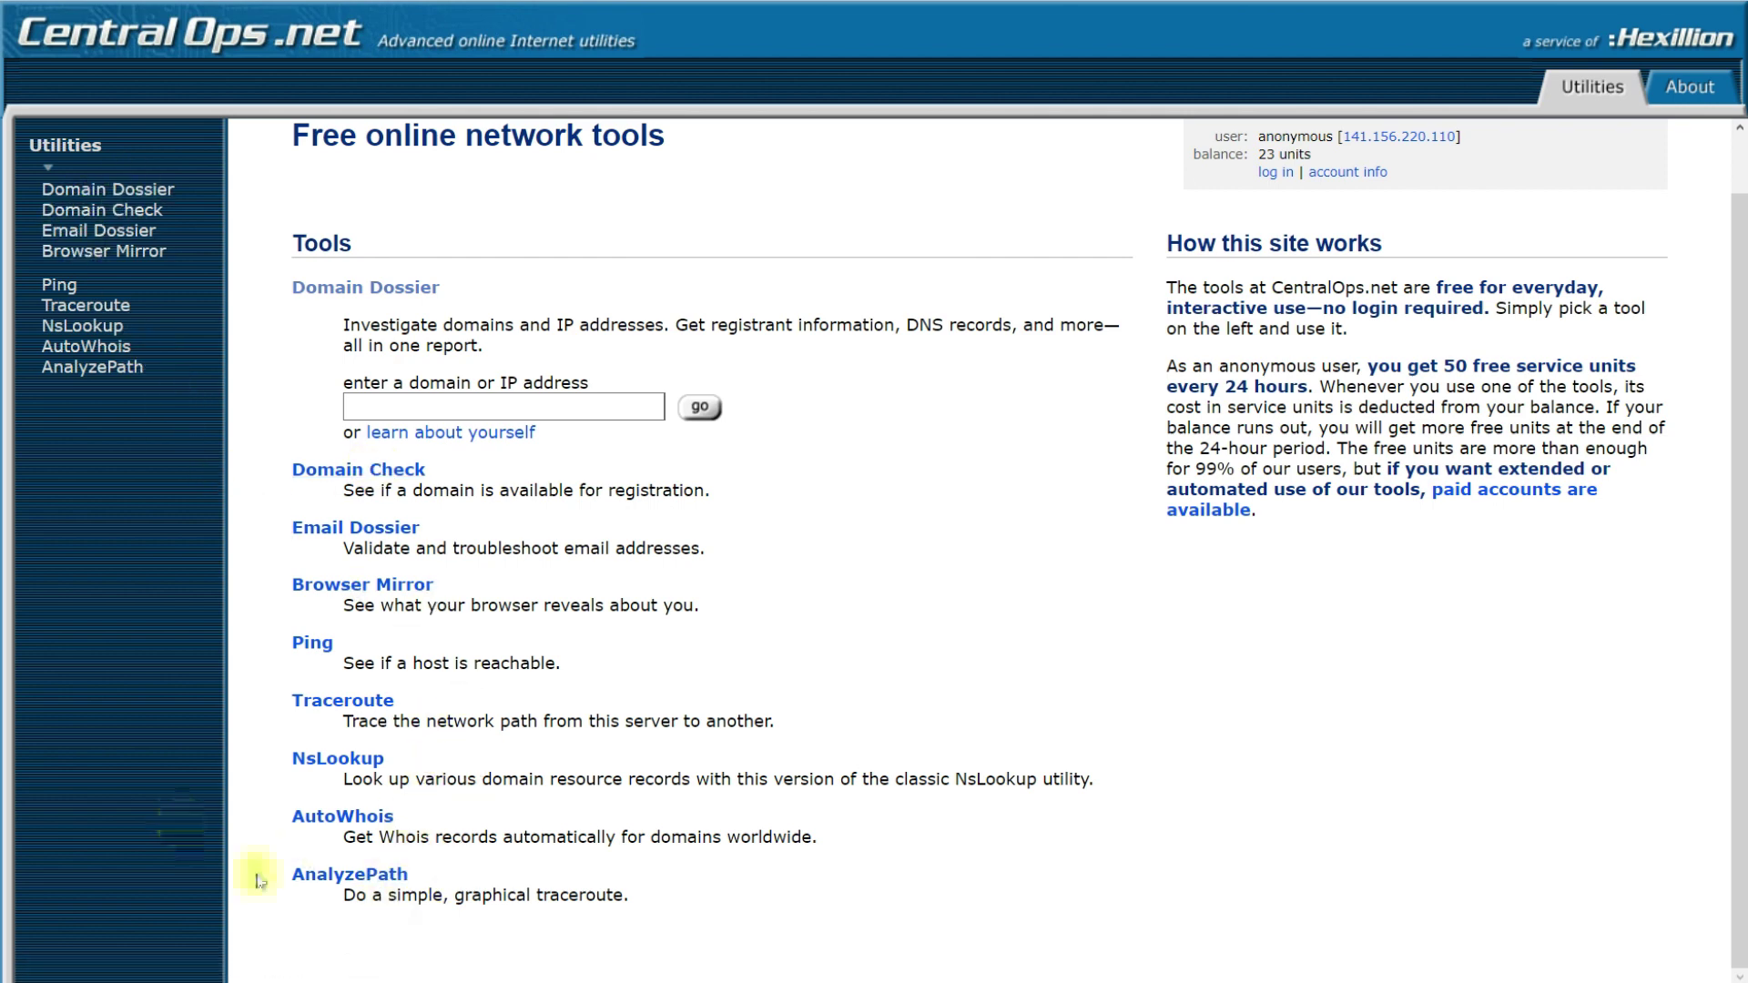
right_click(401, 879)
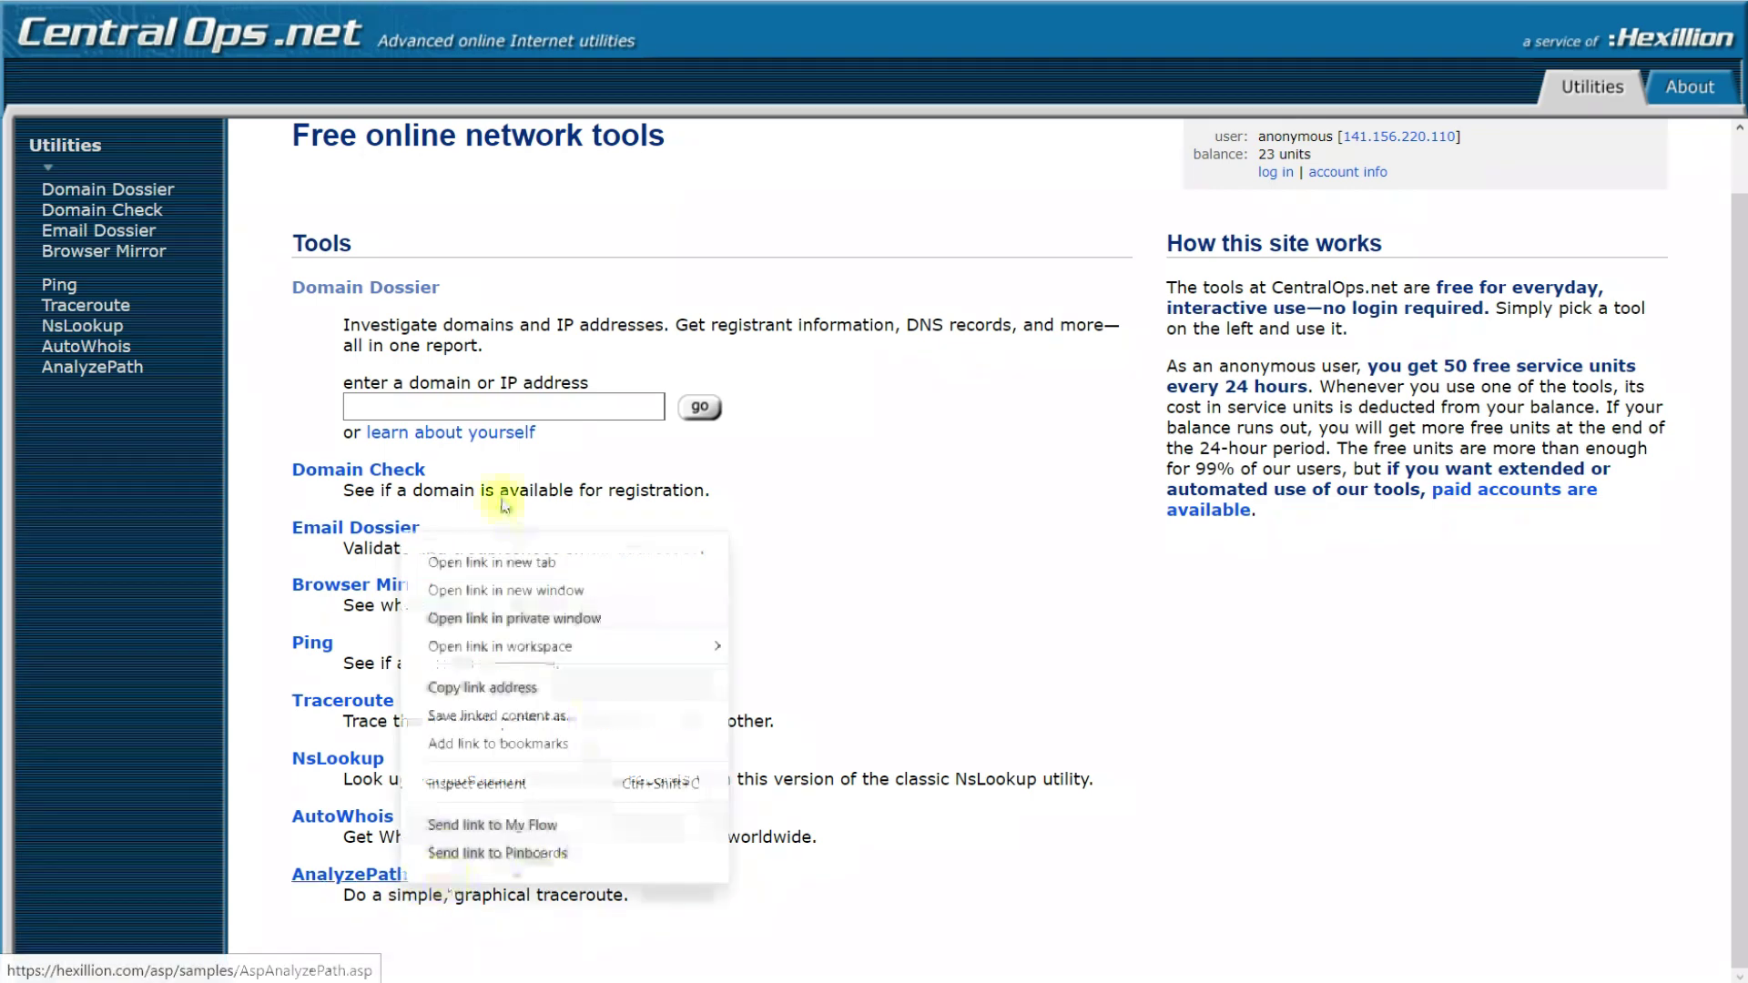
click(503, 562)
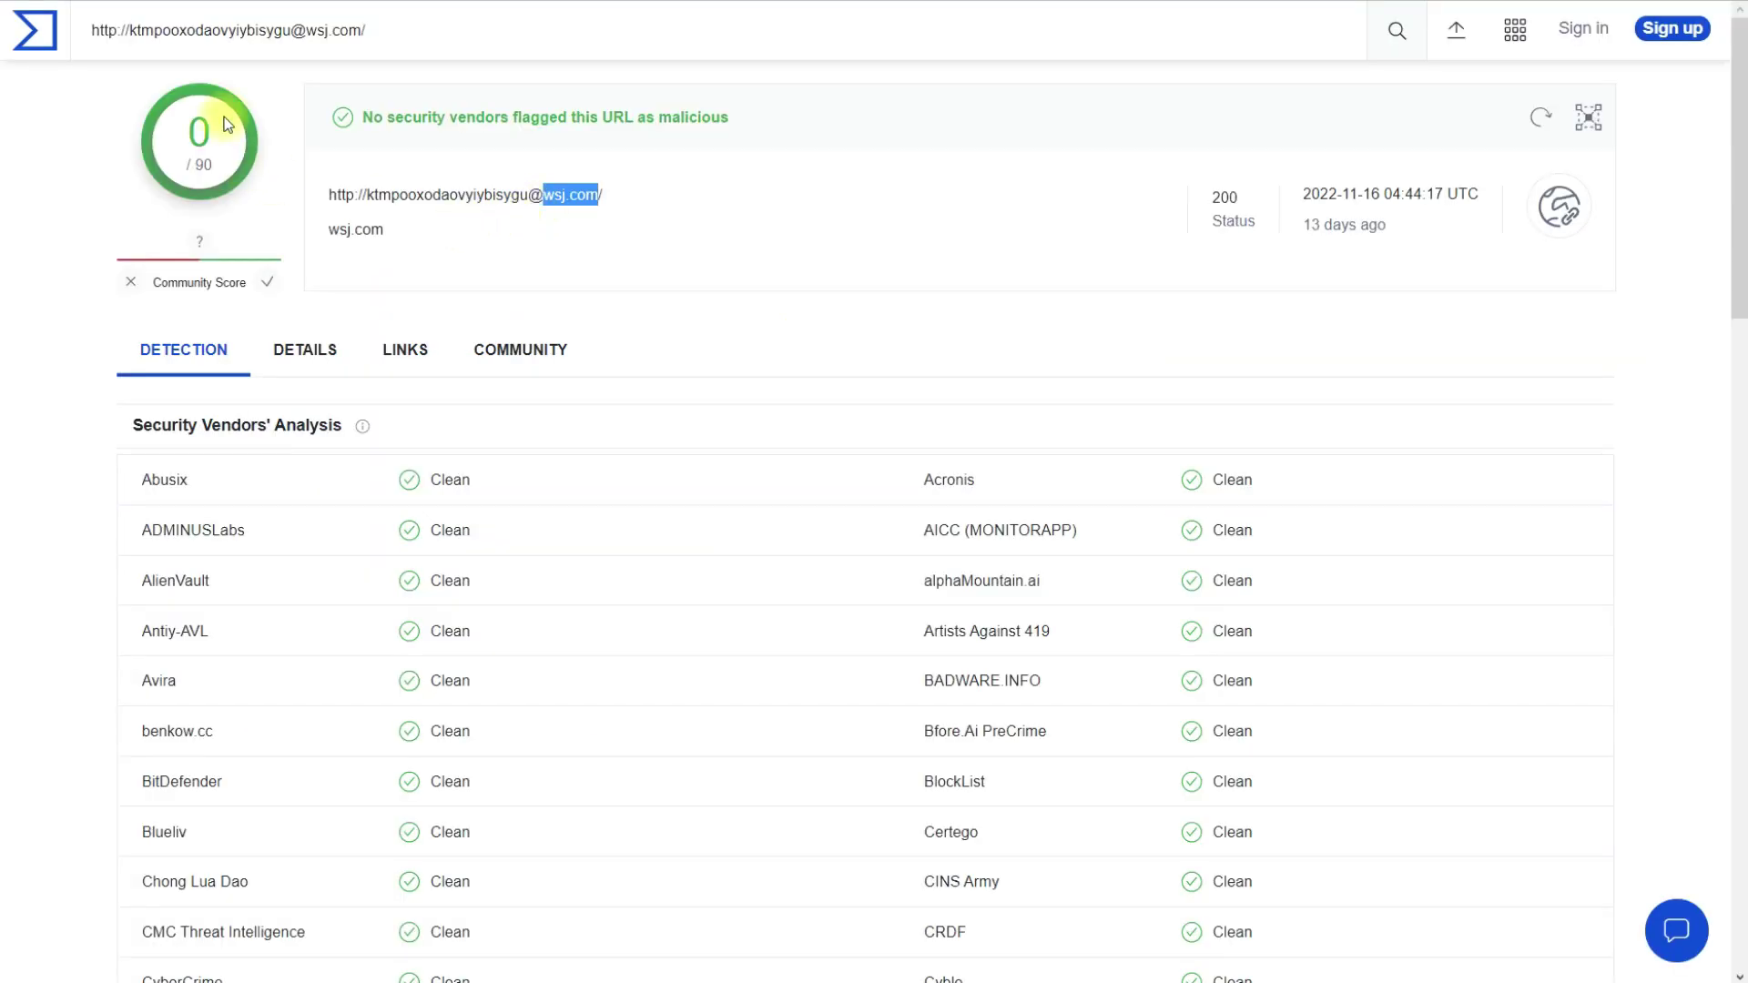
Step: Scan indeed.com as a URL in VirusTotal and review the clean 0/91 detection list
click(27, 22)
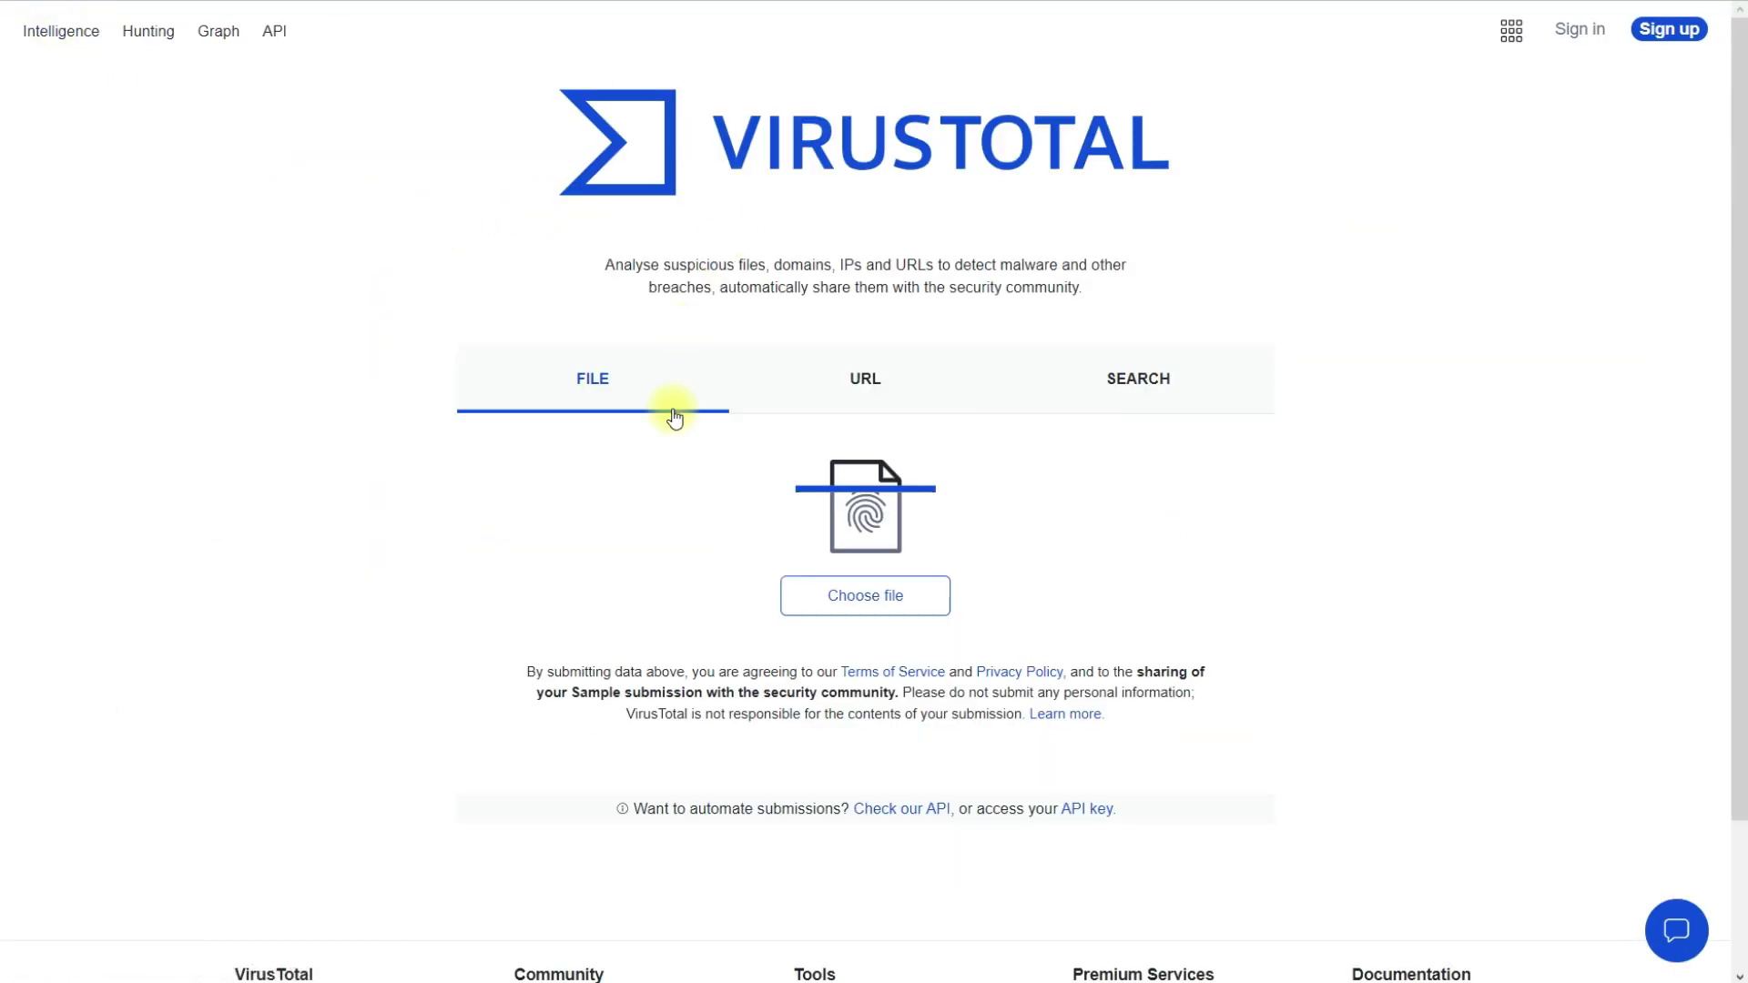
click(874, 378)
click(761, 589)
key(Down)
key(Return)
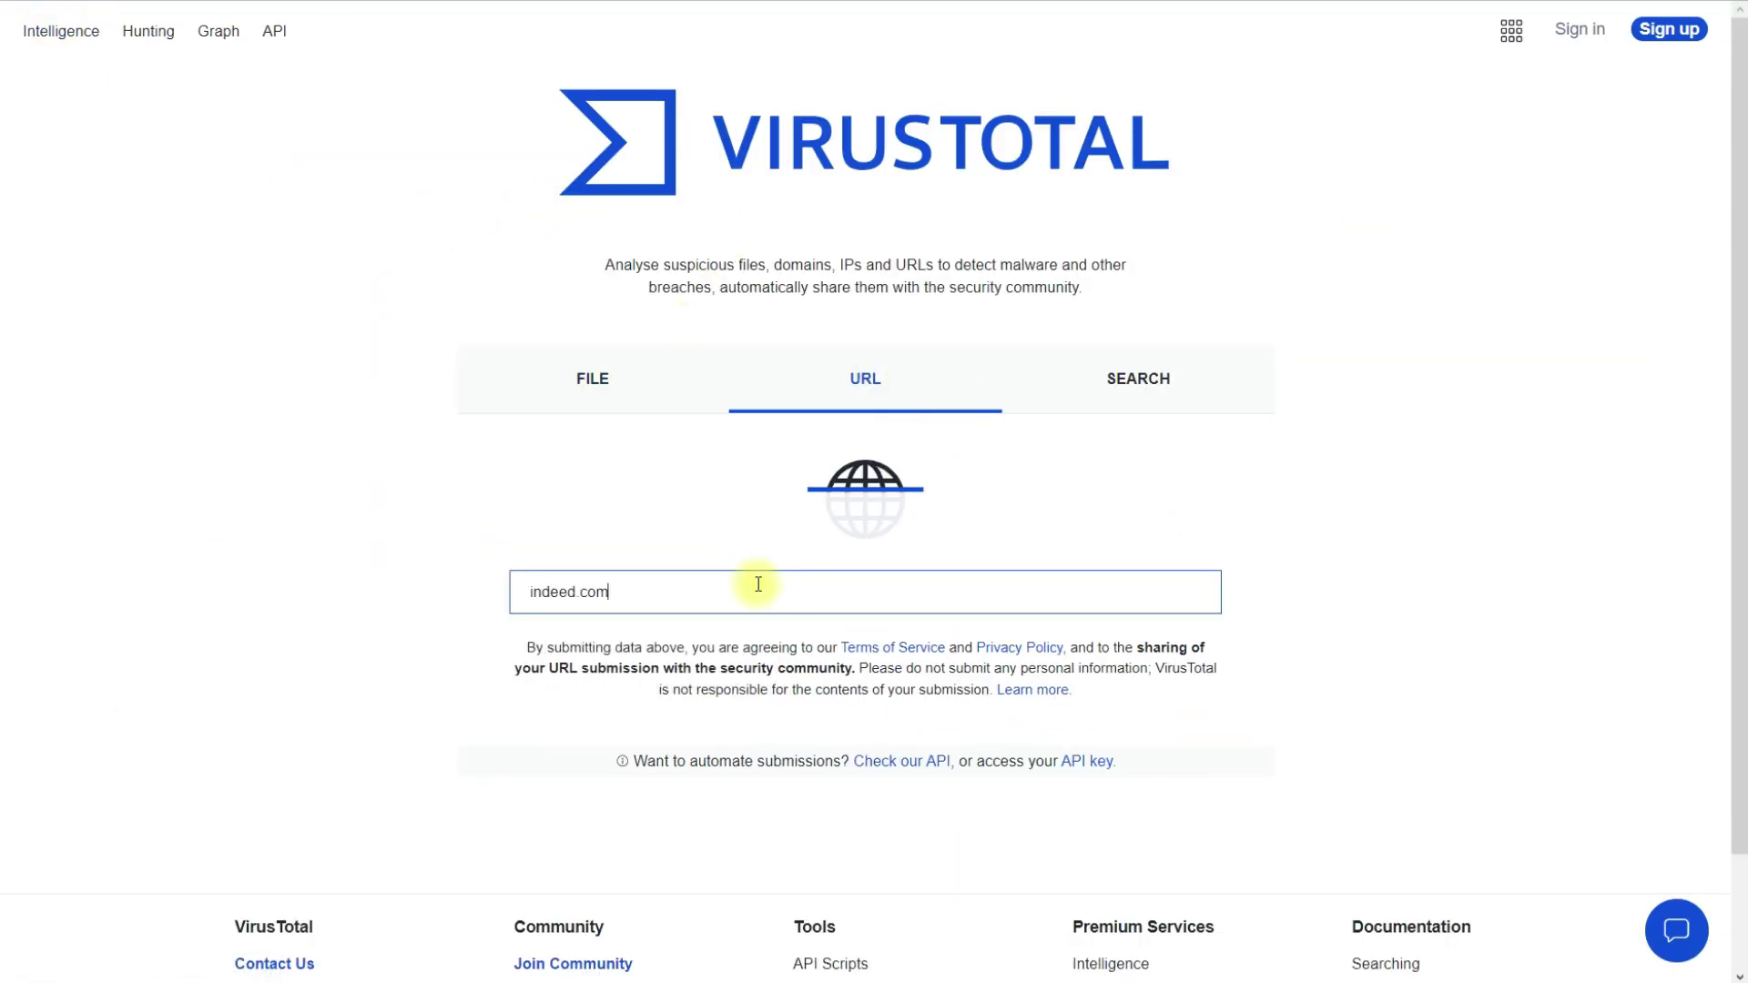
key(Return)
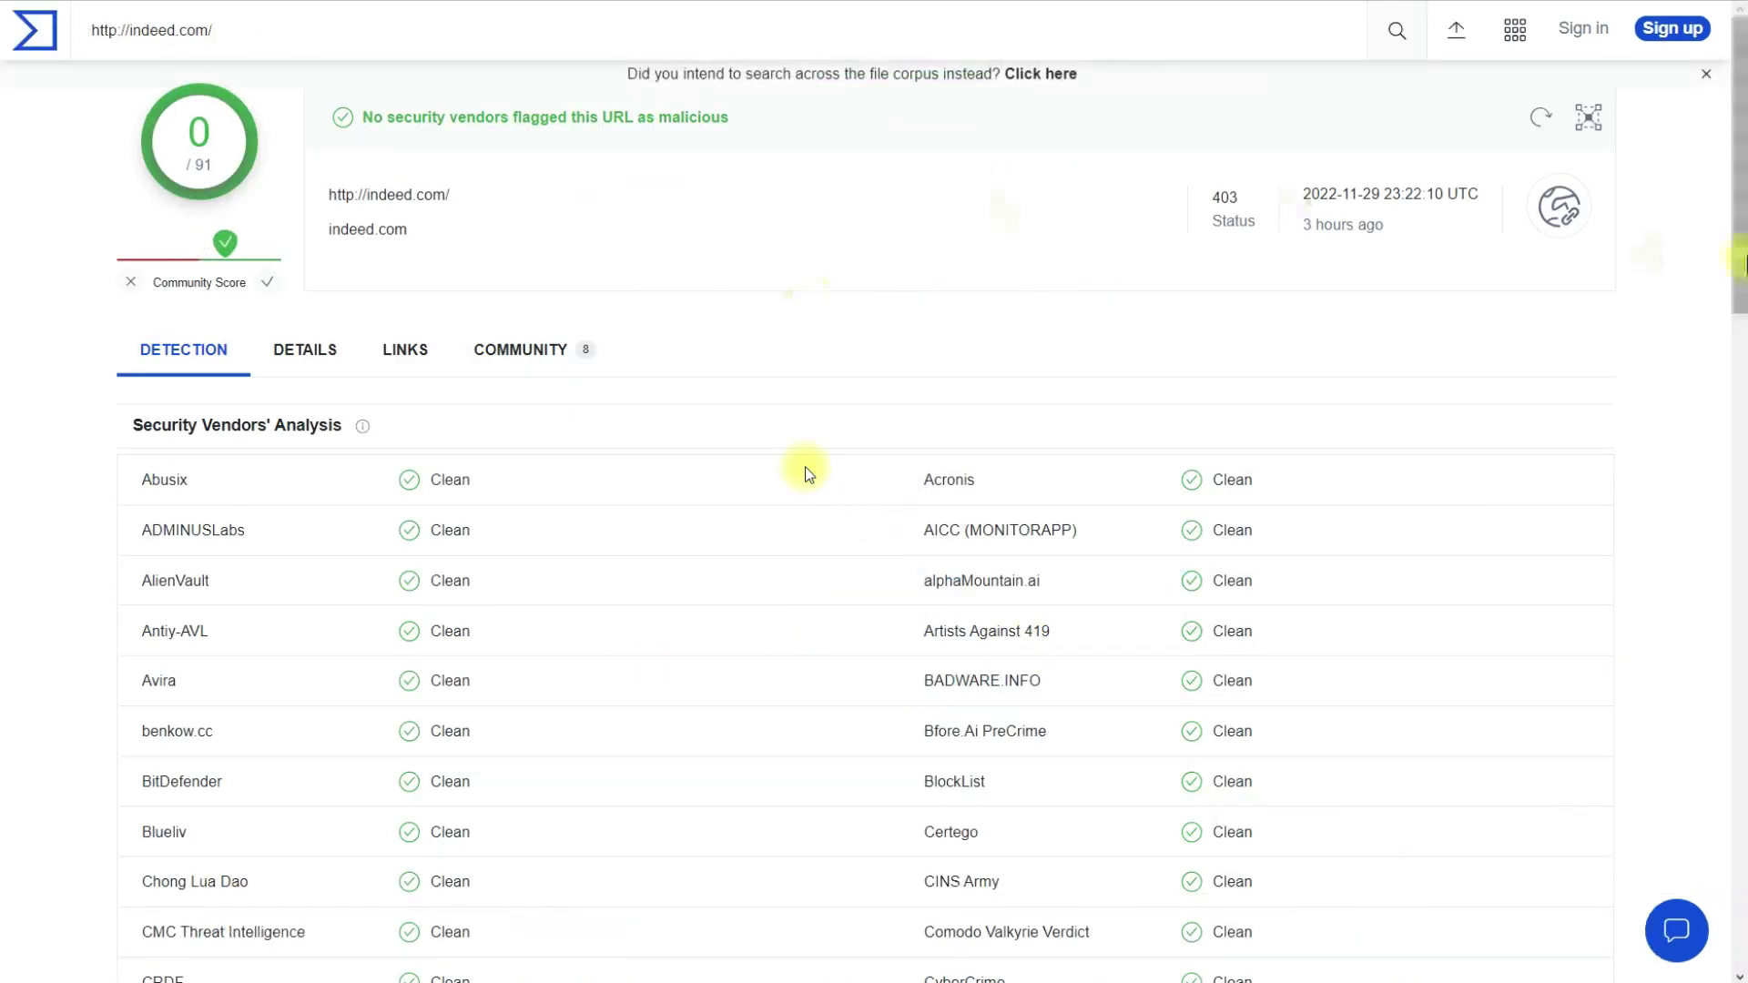
mouse_move(1738, 211)
mouse_down()
mouse_move(1739, 864)
mouse_move(1739, 234)
mouse_move(1740, 792)
mouse_move(1700, 304)
mouse_move(1711, 146)
mouse_up()
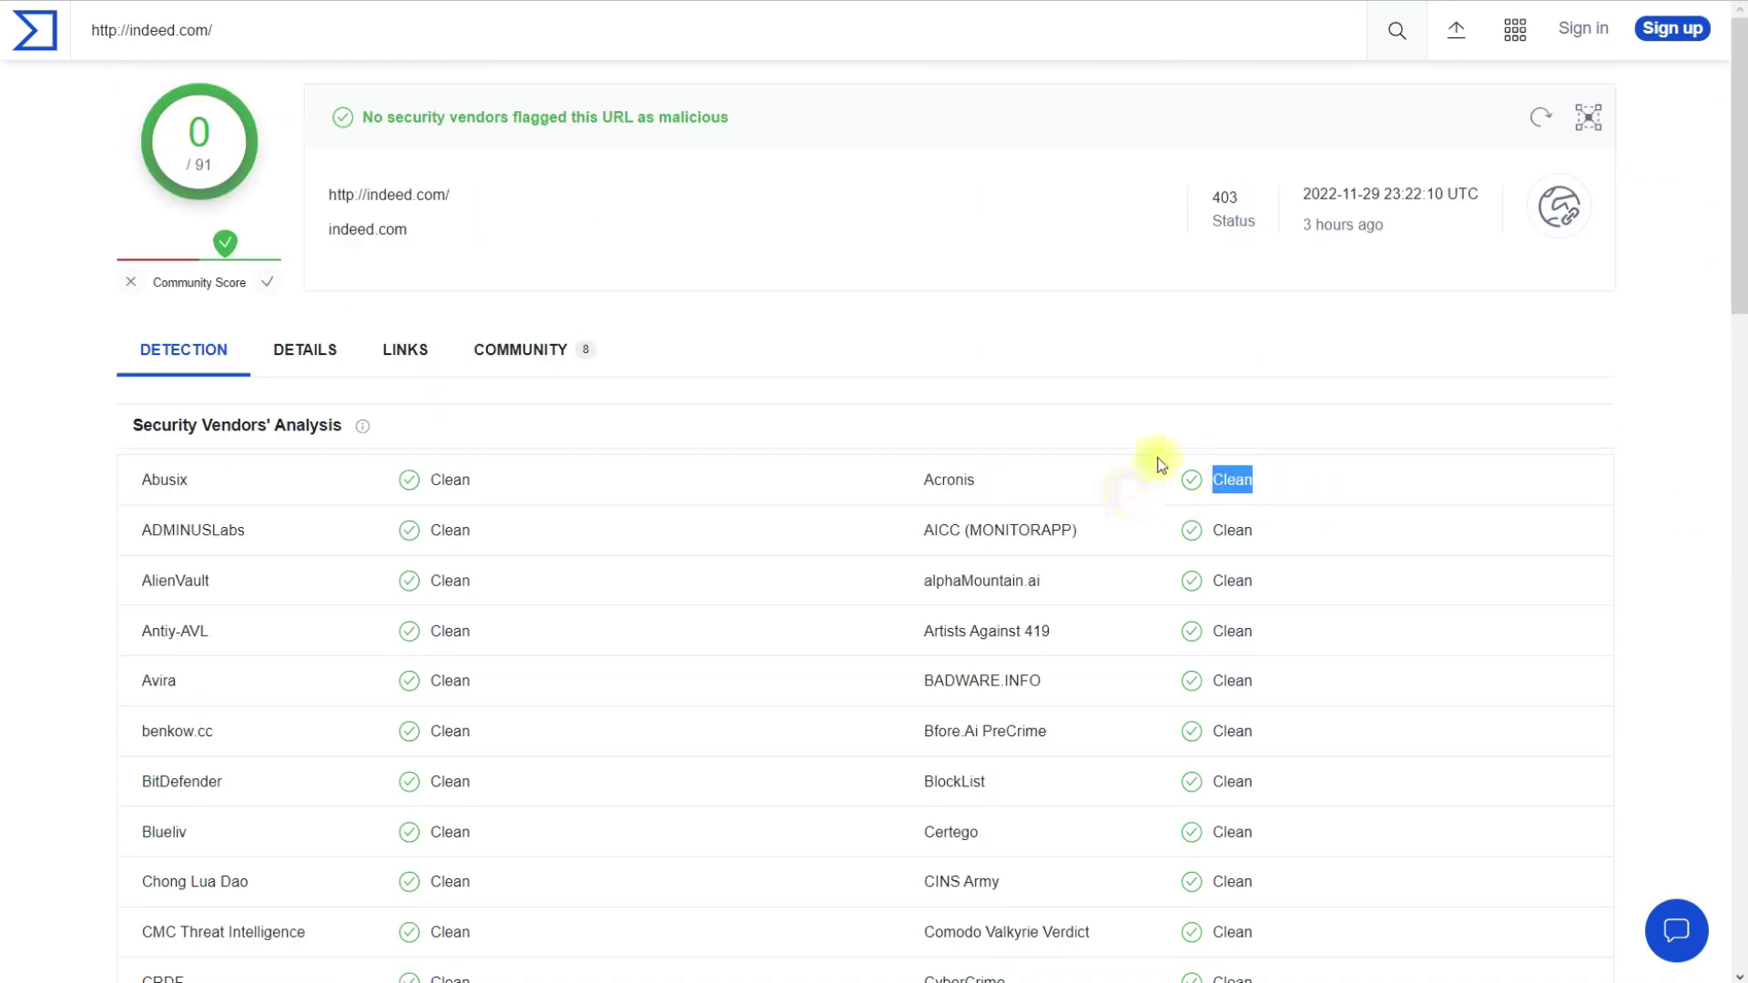
click(1377, 413)
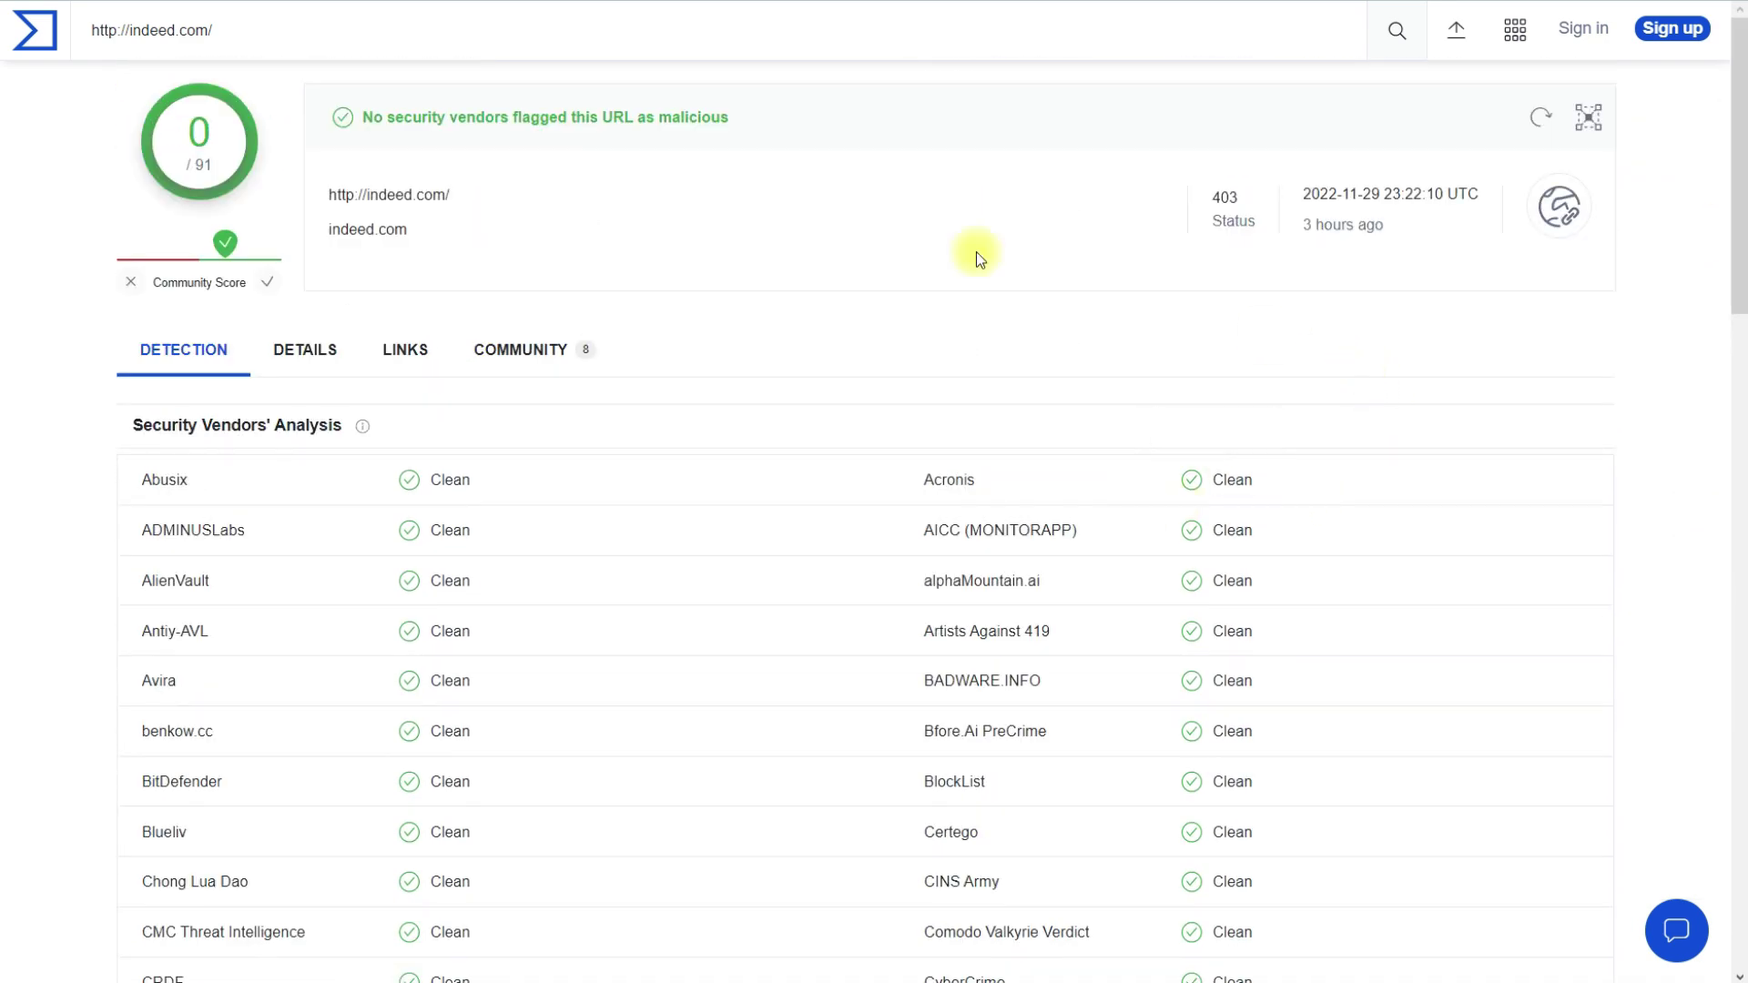
Step: Open the indeed.com report's Details and select the serving IP 162.159.130.67
click(301, 379)
drag(1739, 156, 1662, 235)
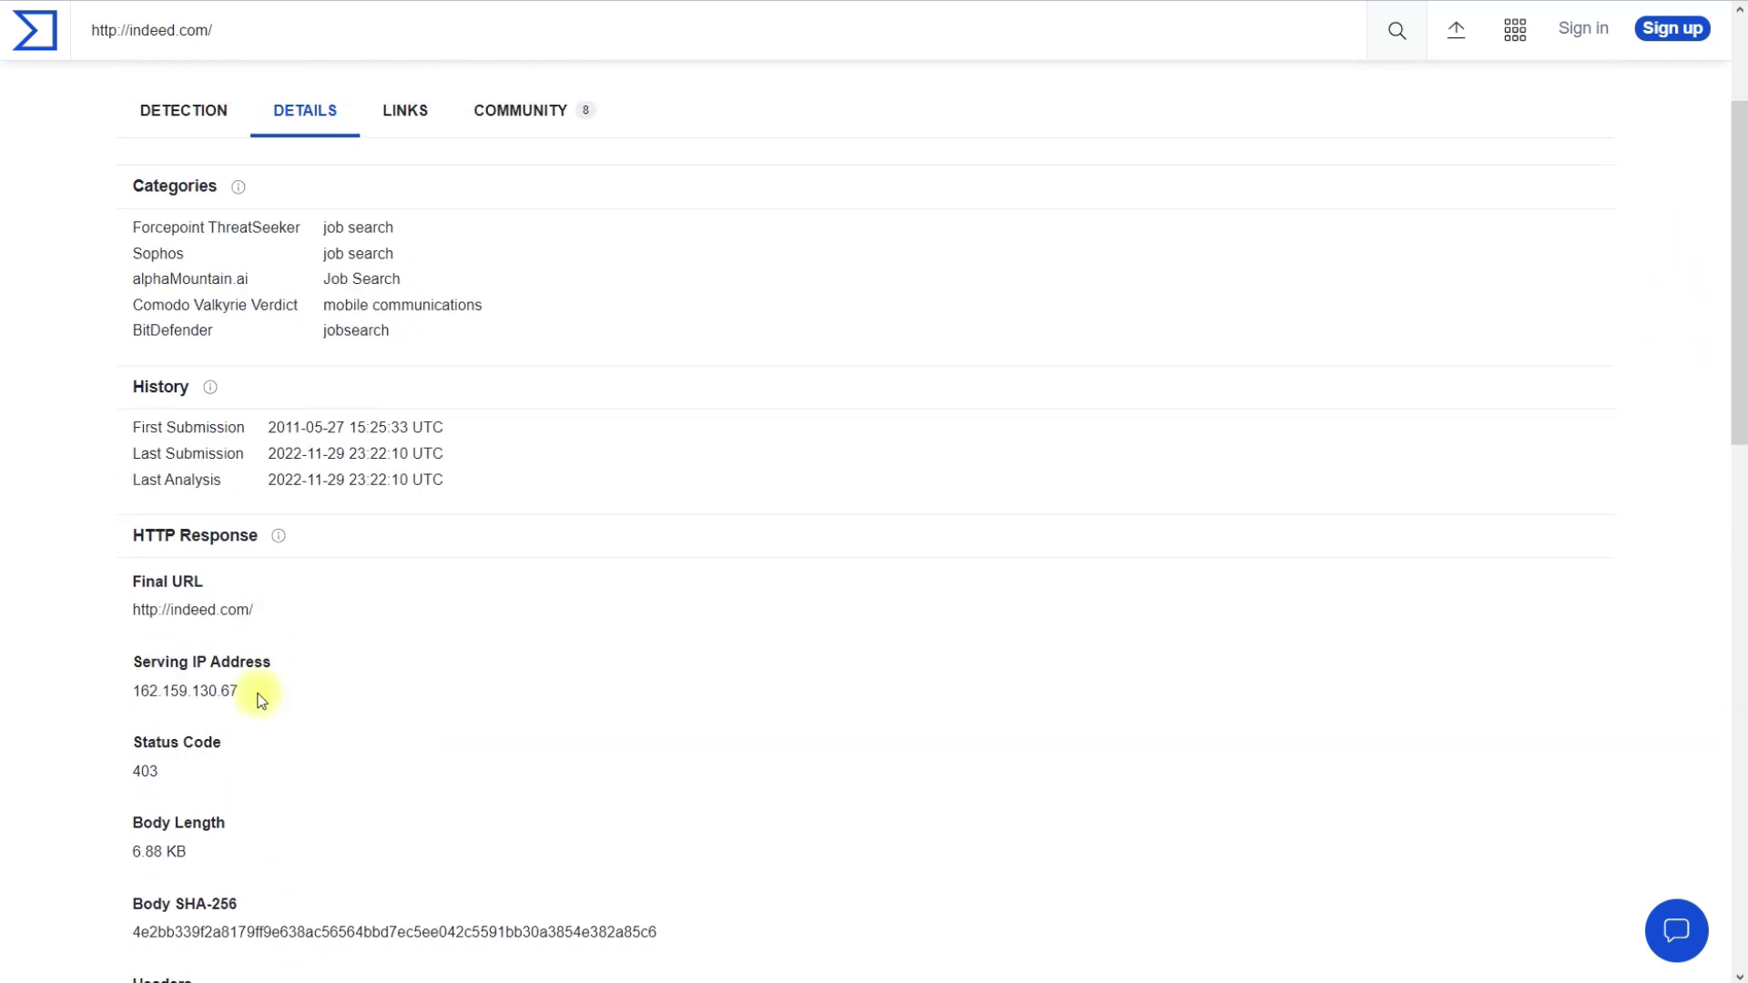
drag(256, 699, 133, 693)
key(ctrl+c)
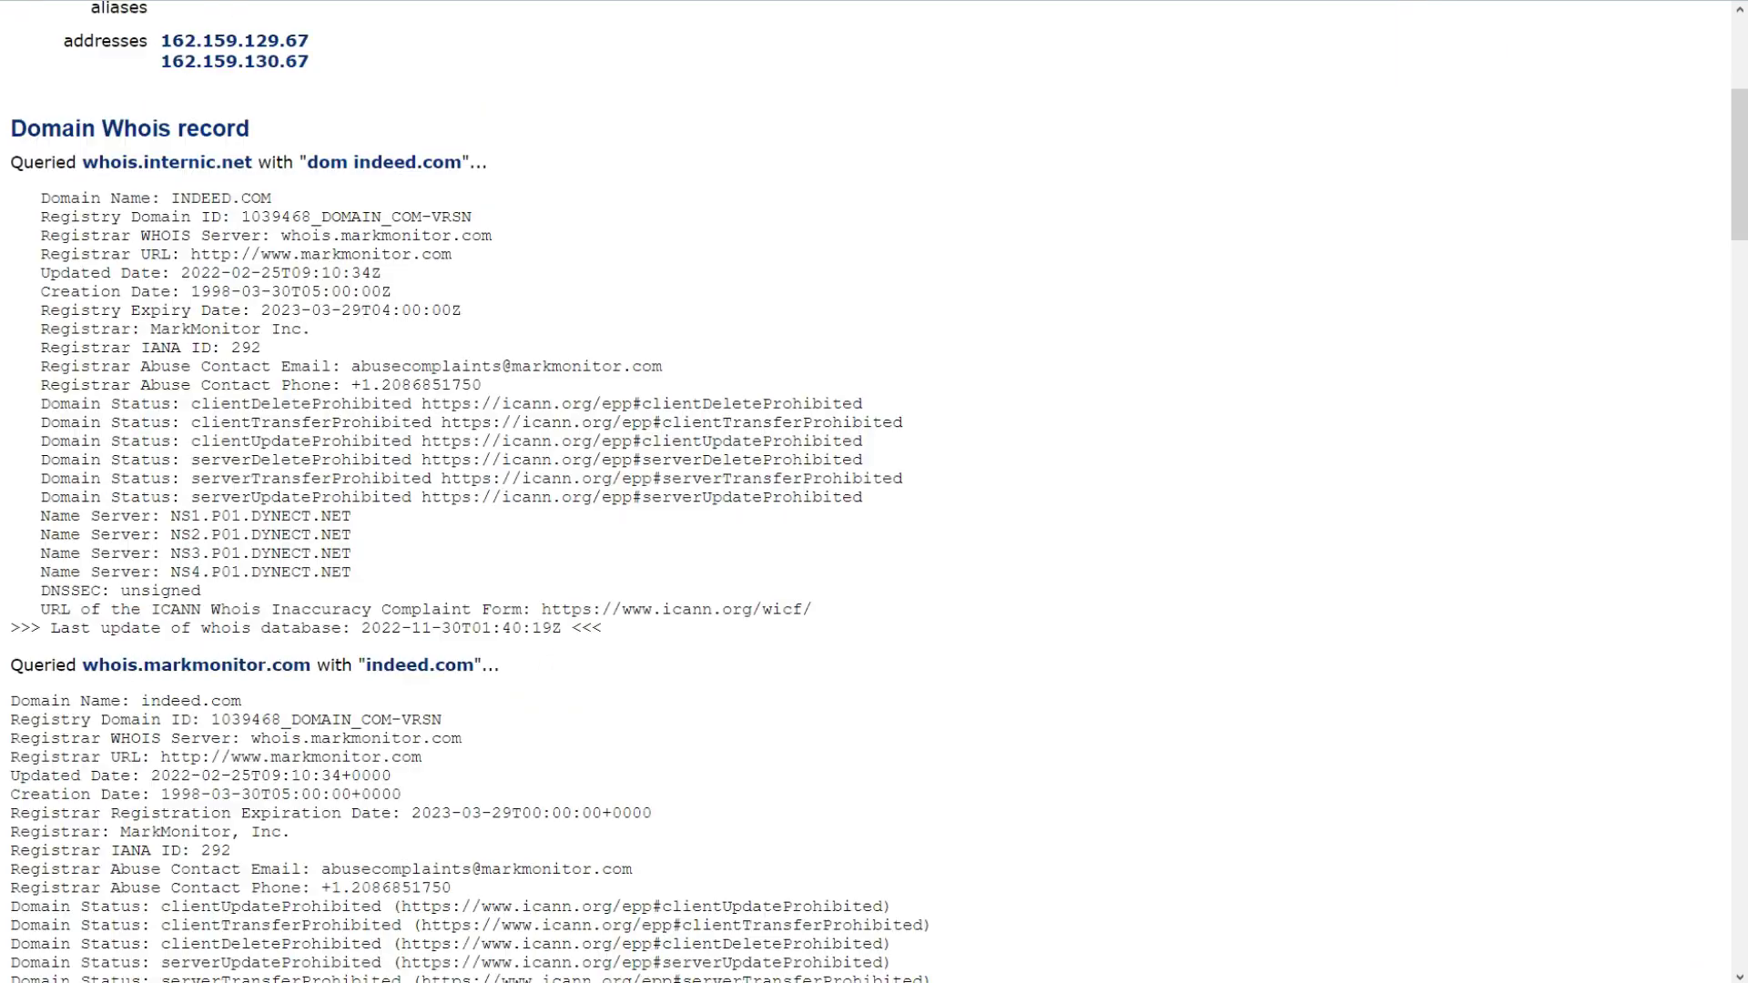
Step: Find 162.159.130.67 in Domain Dossier's address lookup and DNS A record, then return to VirusTotal
scroll(975, 340, up, 5)
key(ctrl+f)
key(ctrl+v)
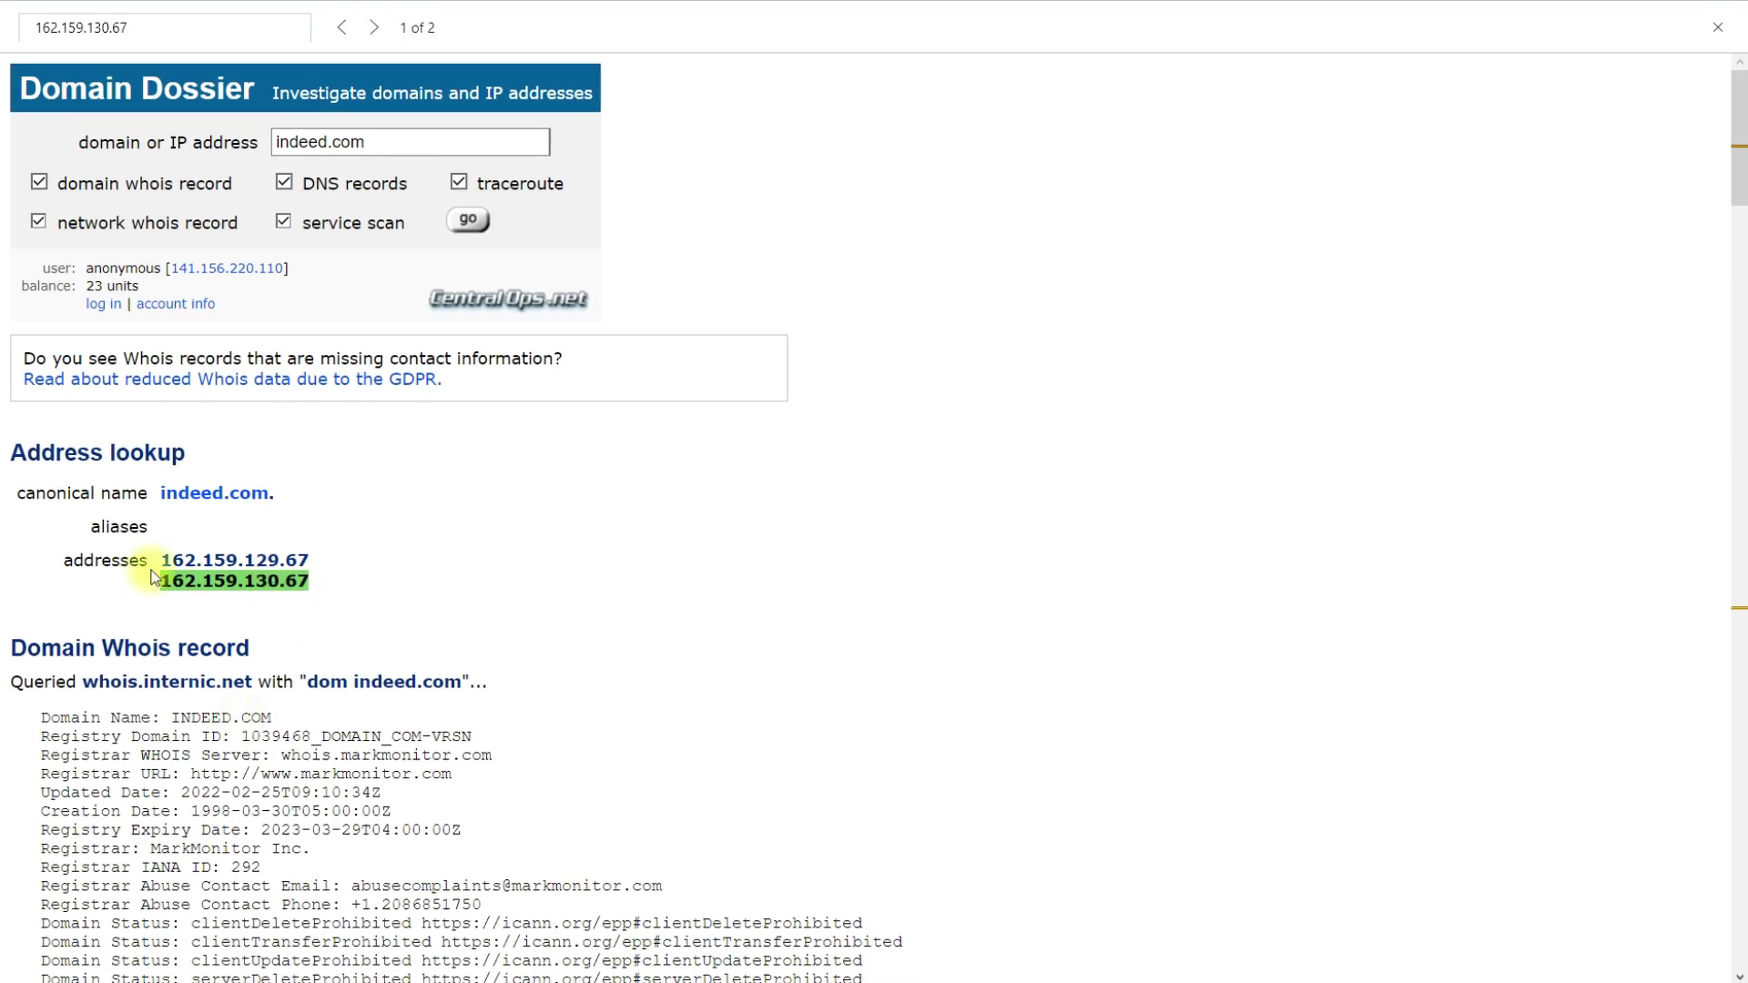
mouse_move(329, 590)
mouse_down()
mouse_move(161, 593)
mouse_move(309, 582)
mouse_up()
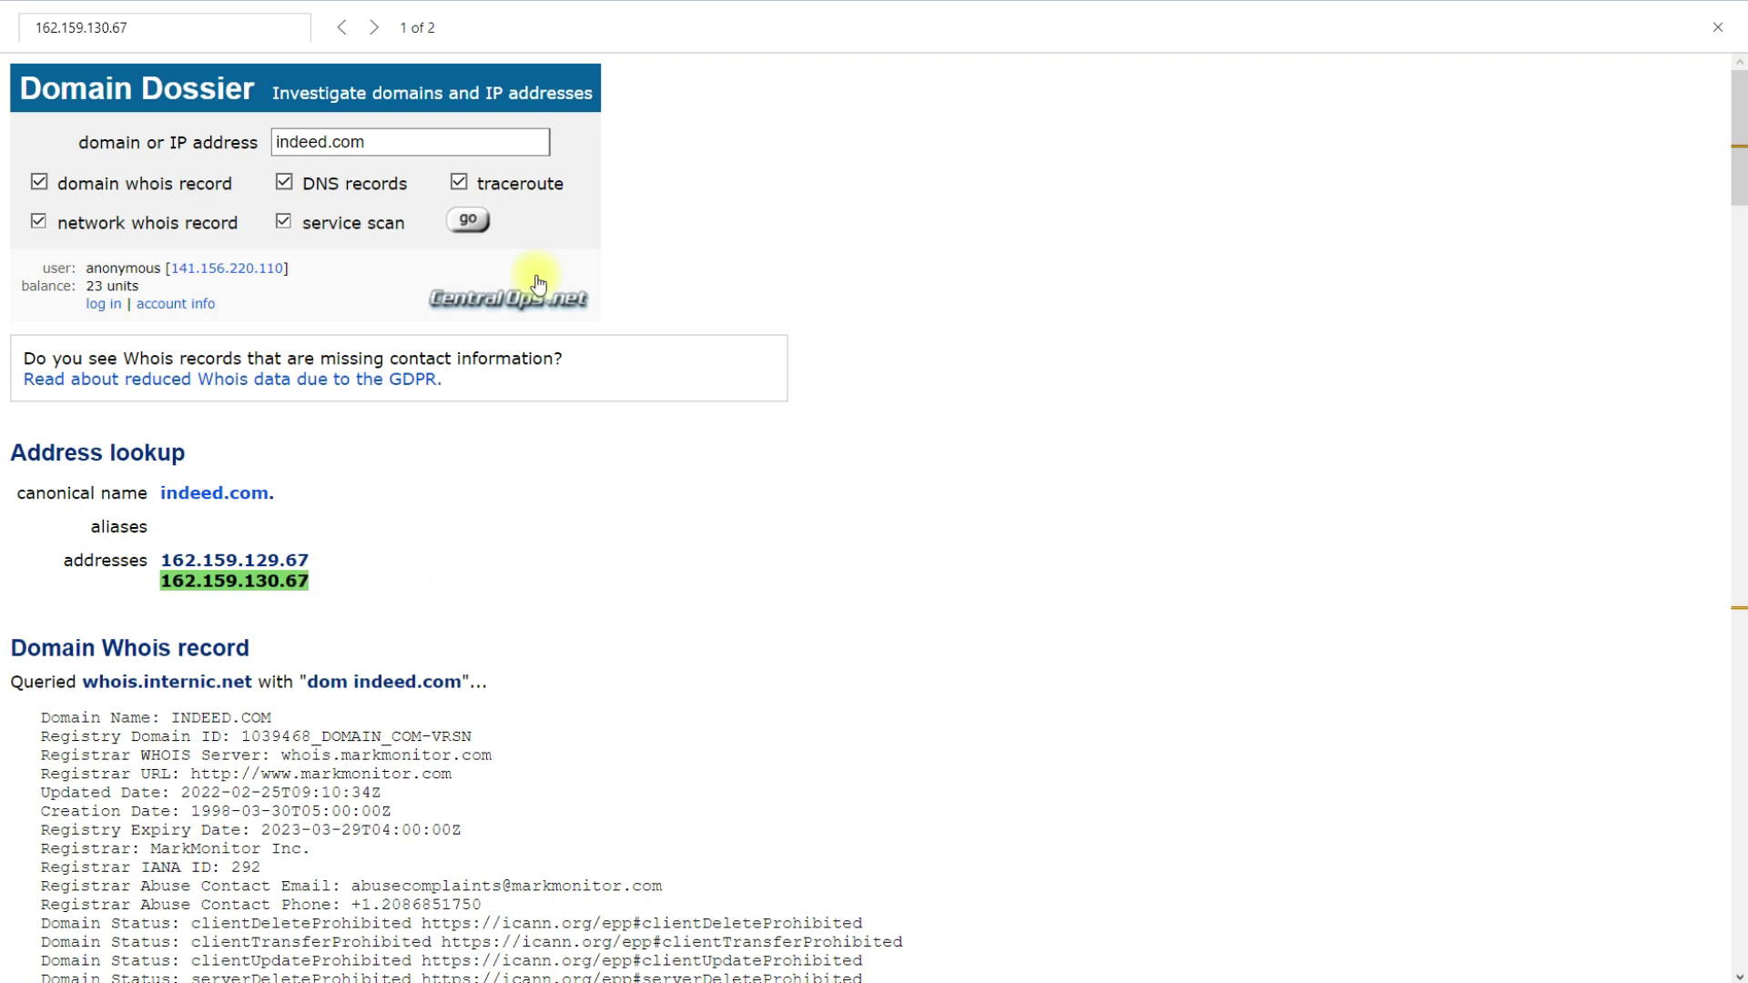
click(373, 27)
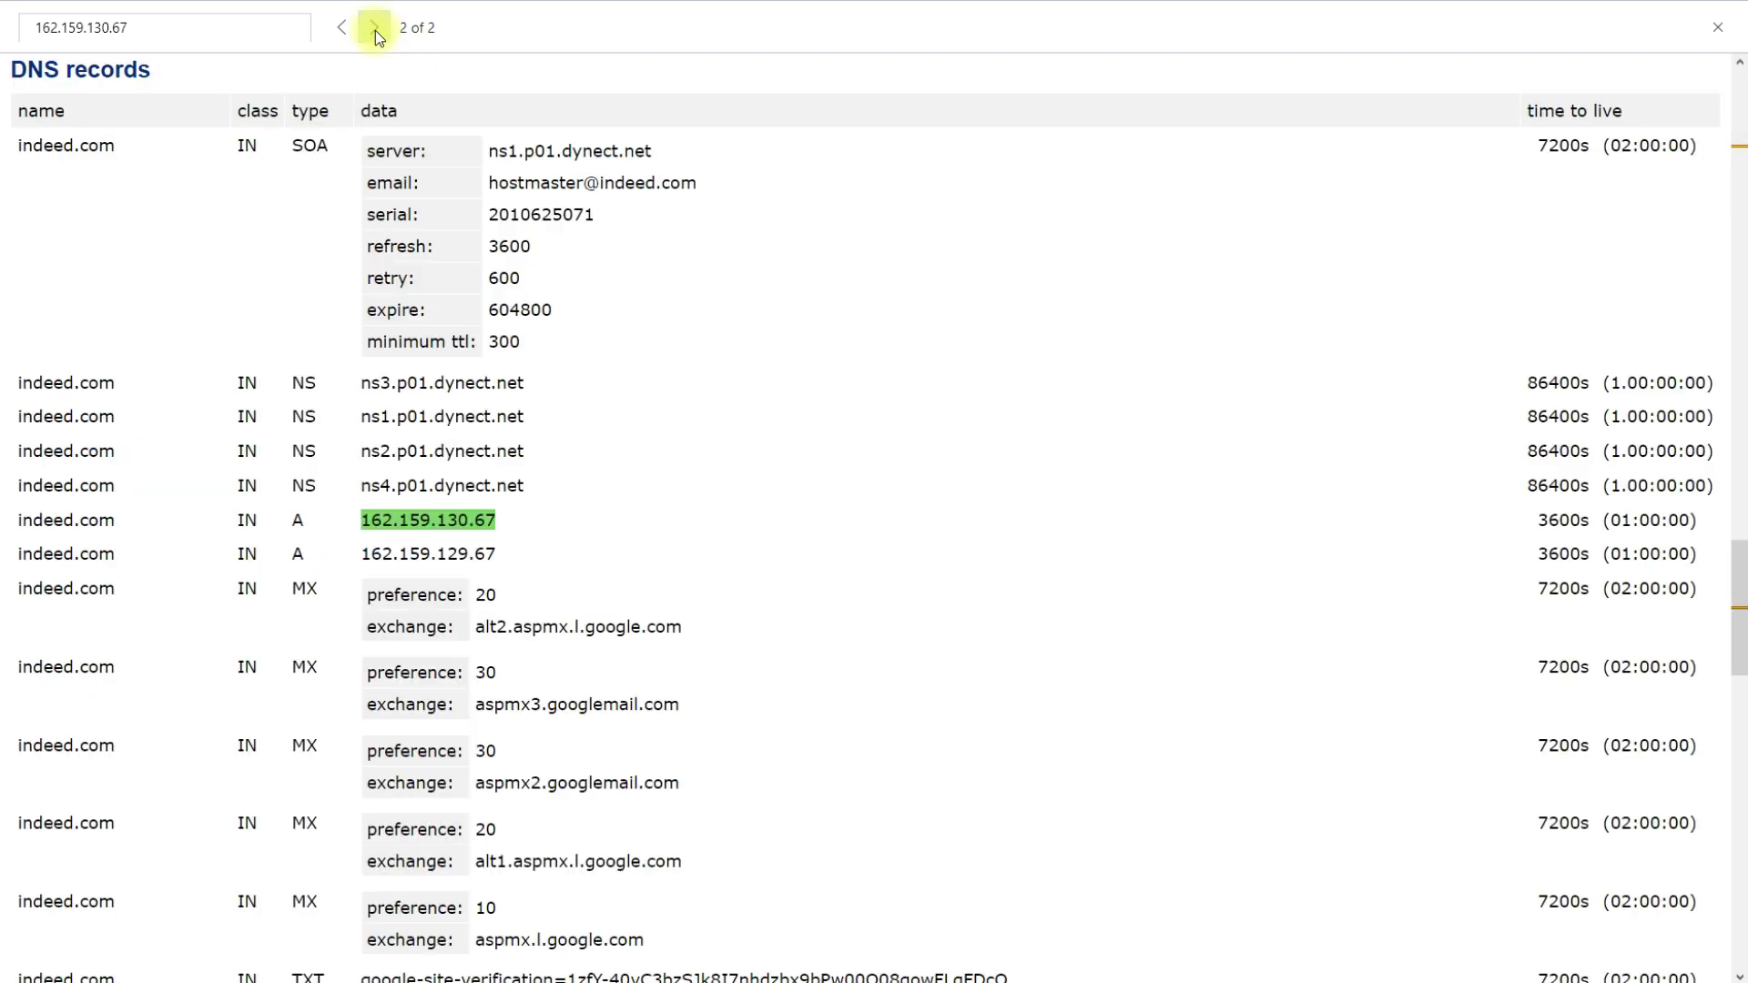
drag(500, 526, 168, 532)
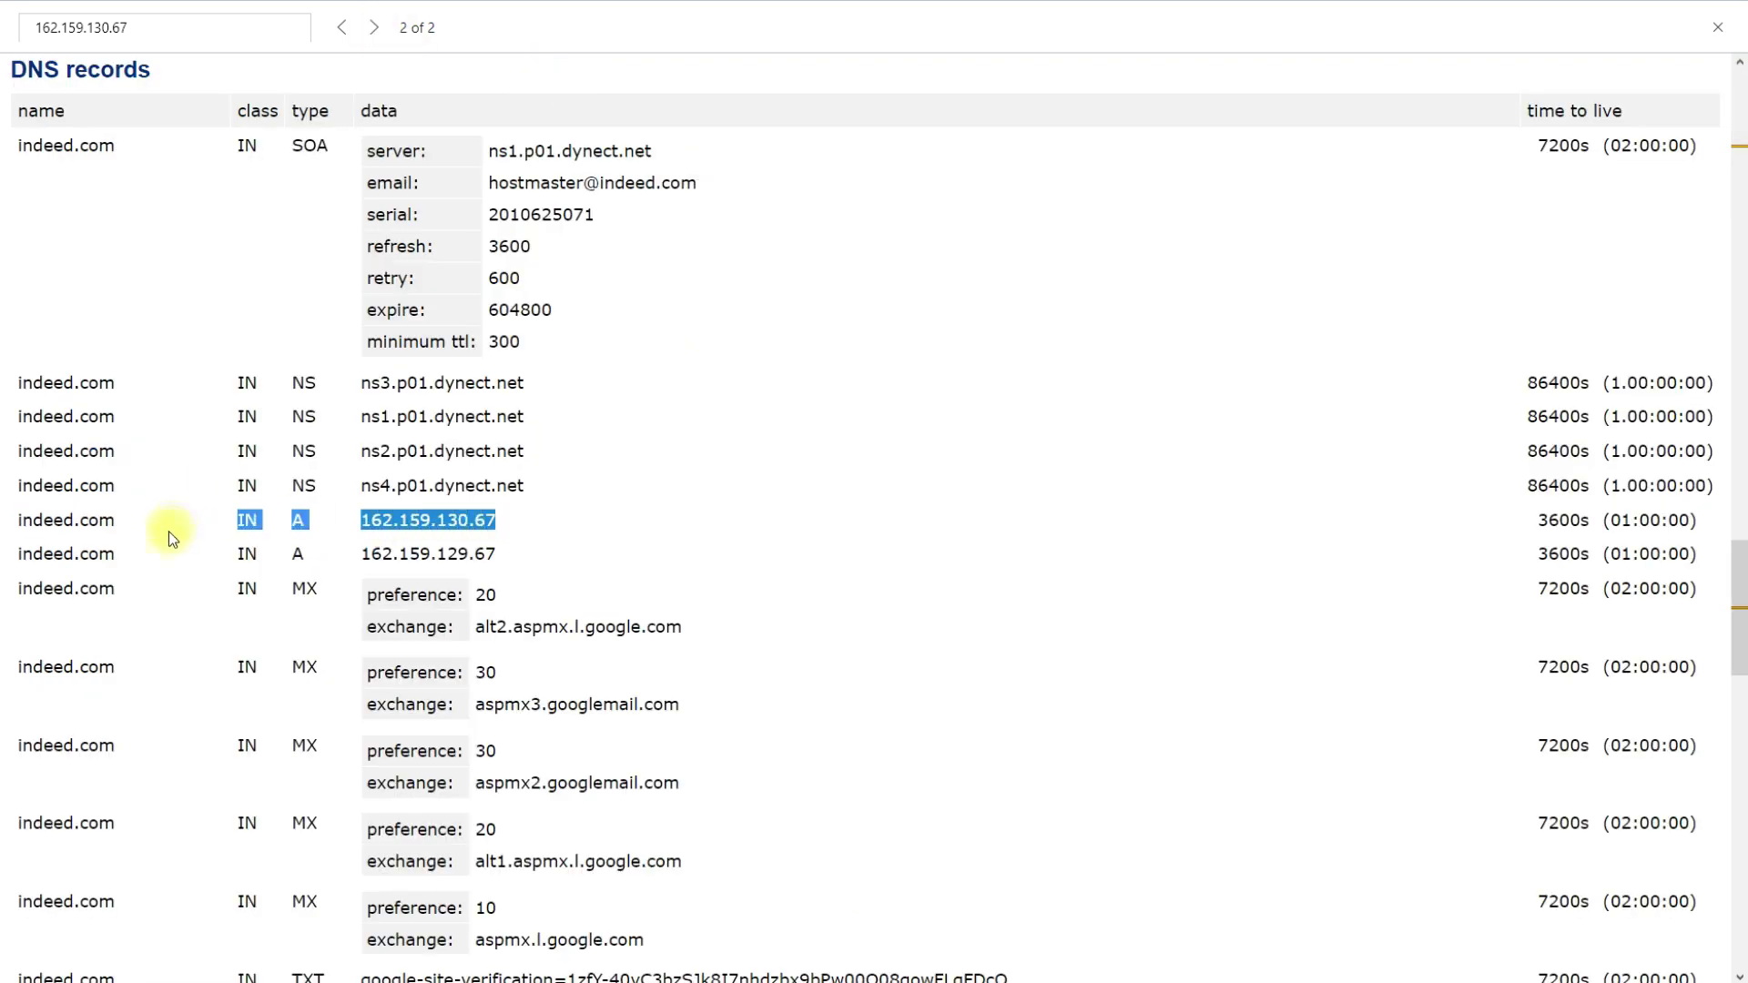
click(947, 524)
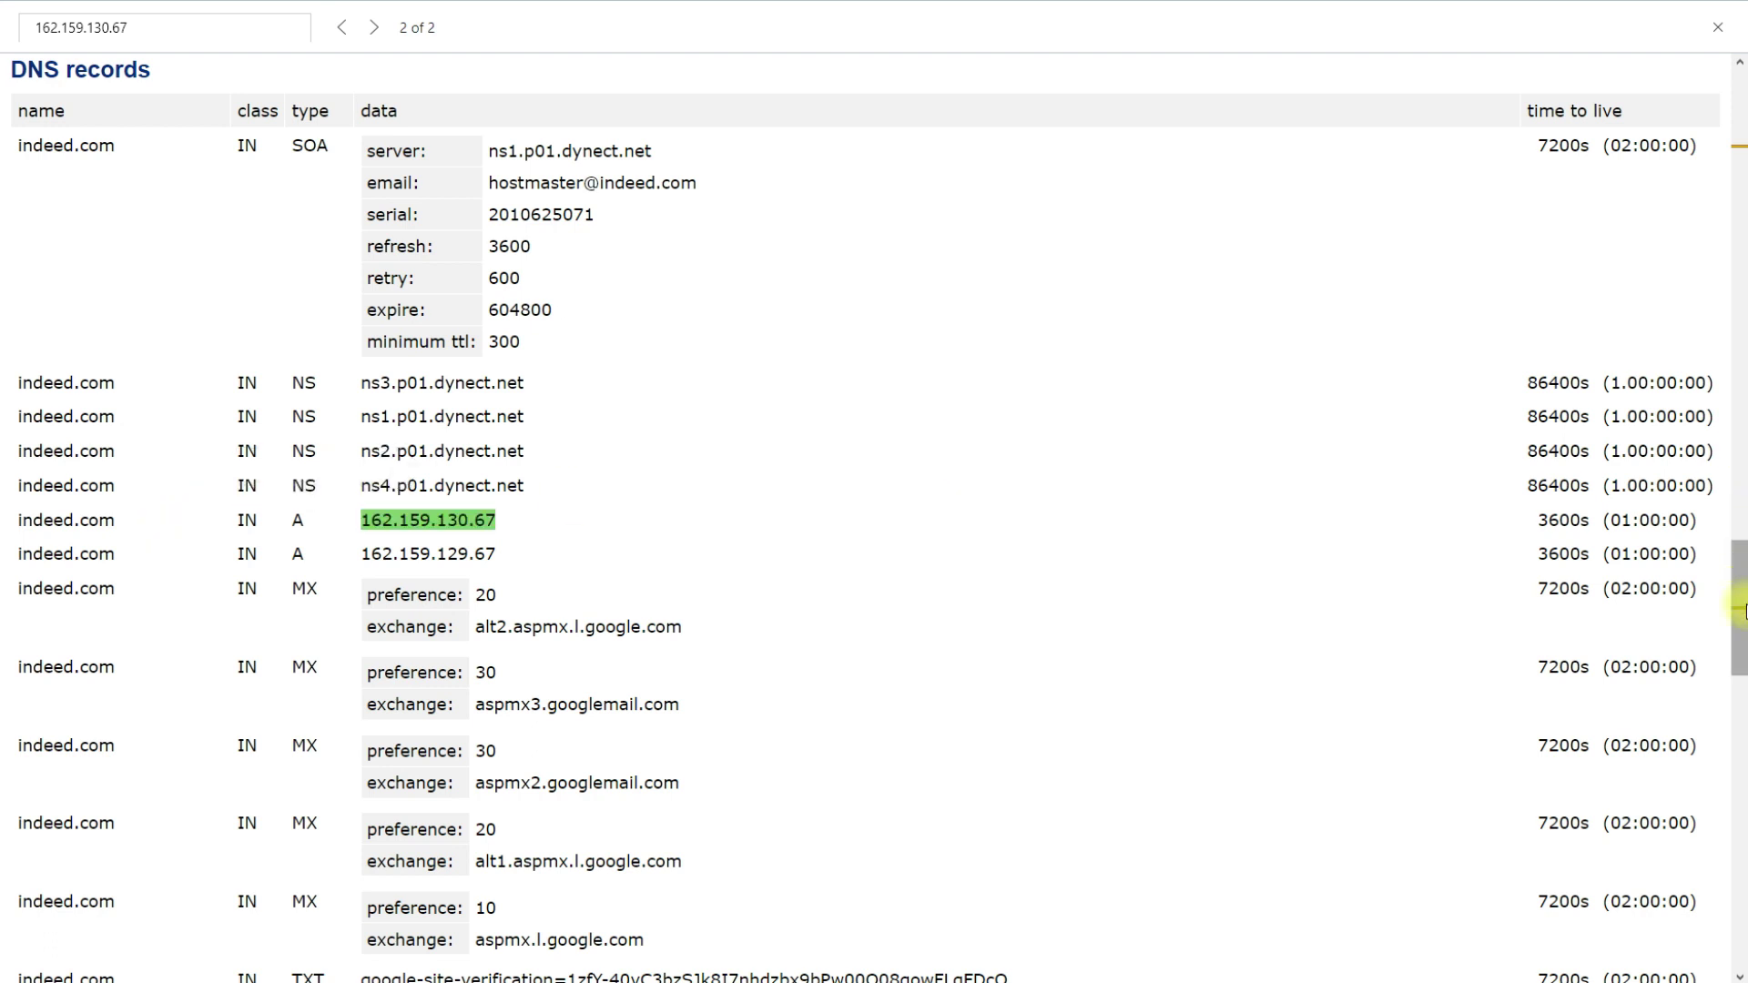
key(ctrl+Tab)
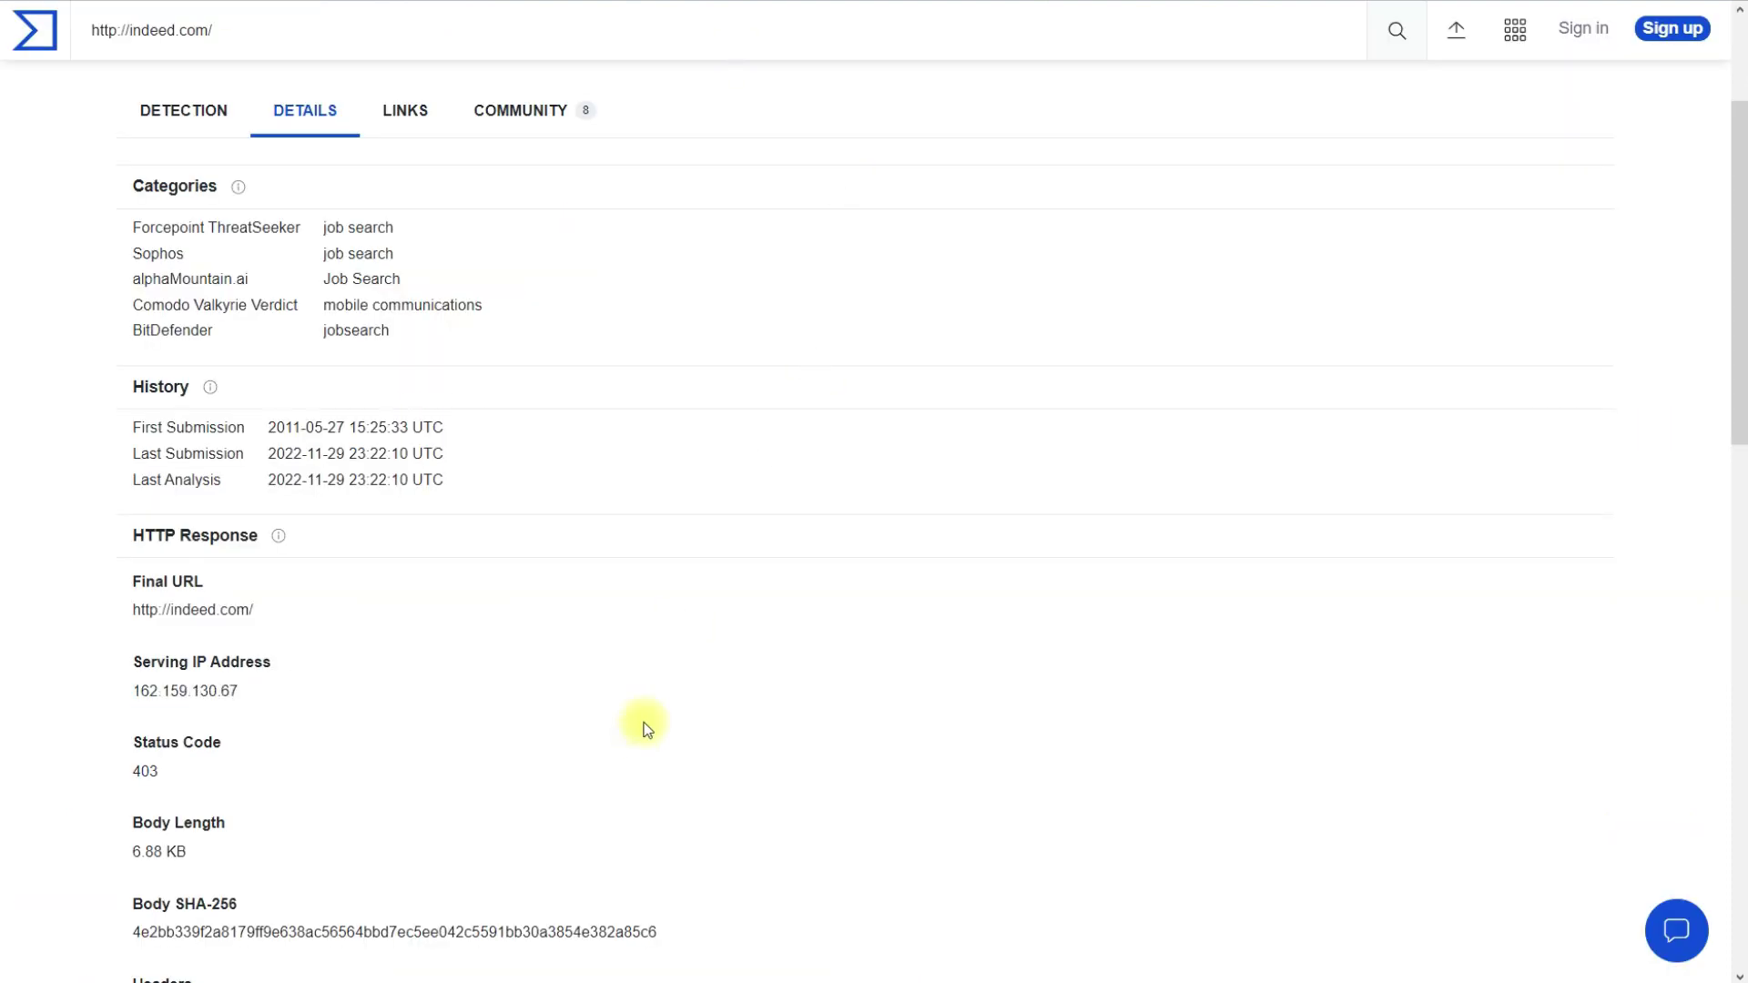
Step: Locate 162.159.130.67 in VirusTotal's indeed.com details and review the history and HTTP response
scroll(645, 729, down, 3)
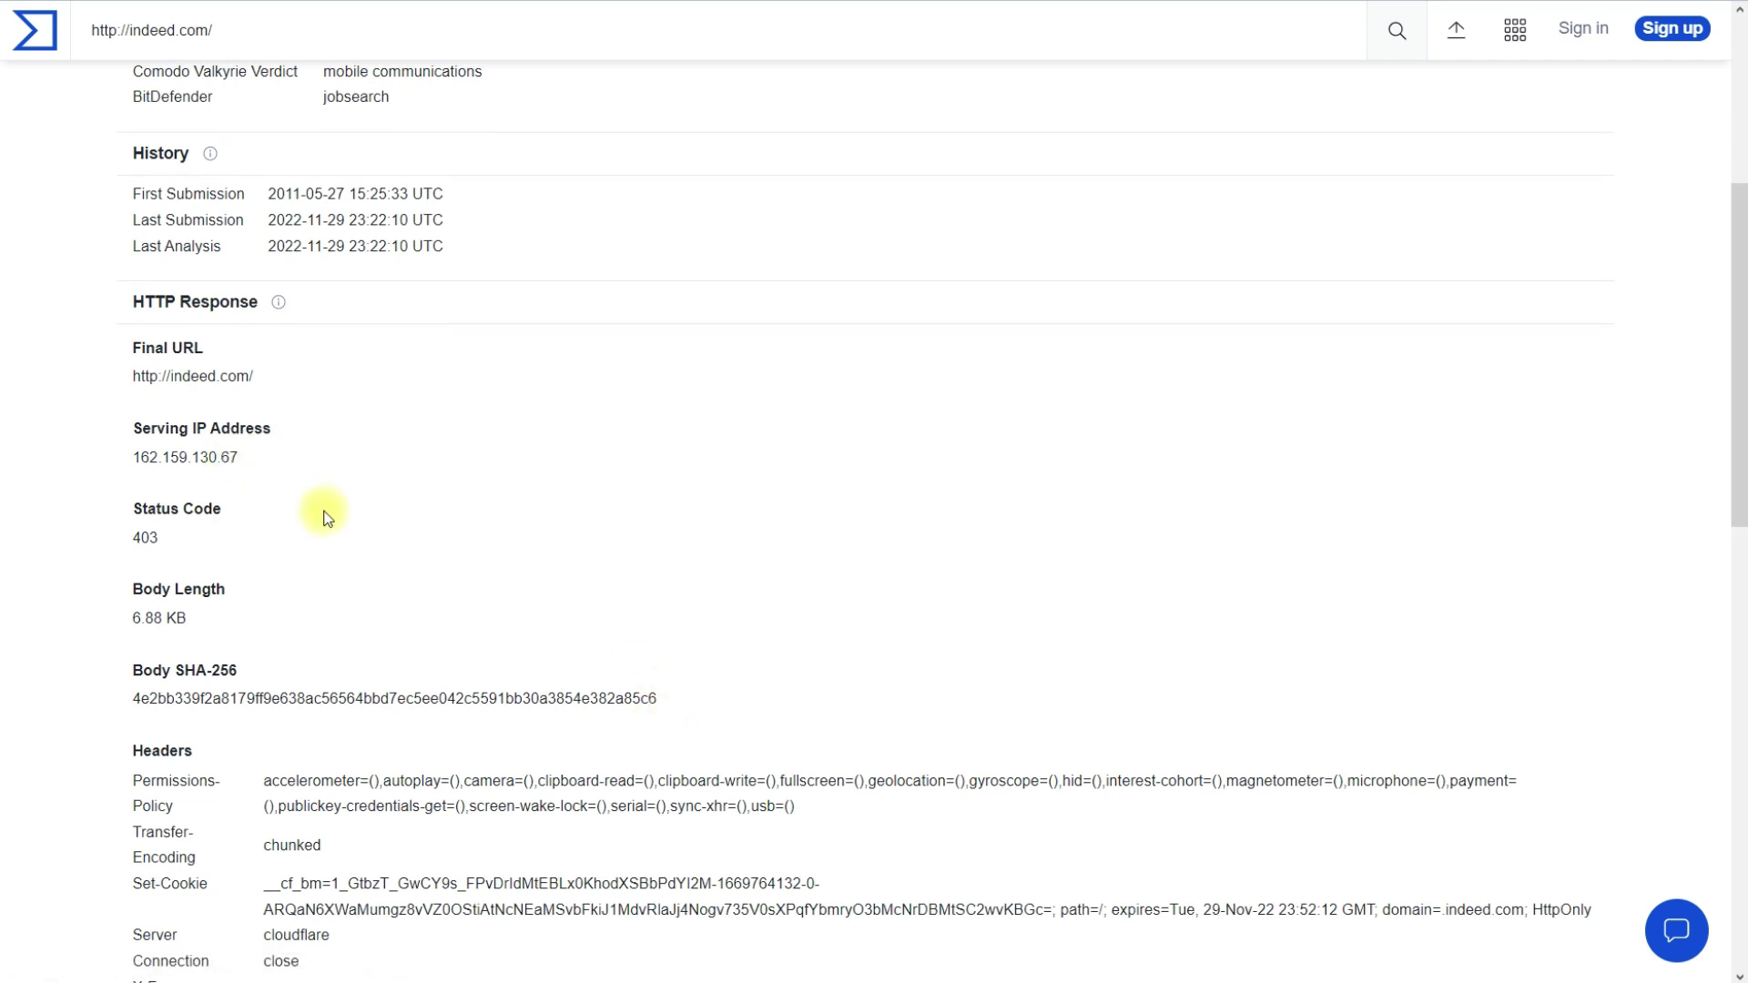
key(ctrl+f)
key(ctrl+v)
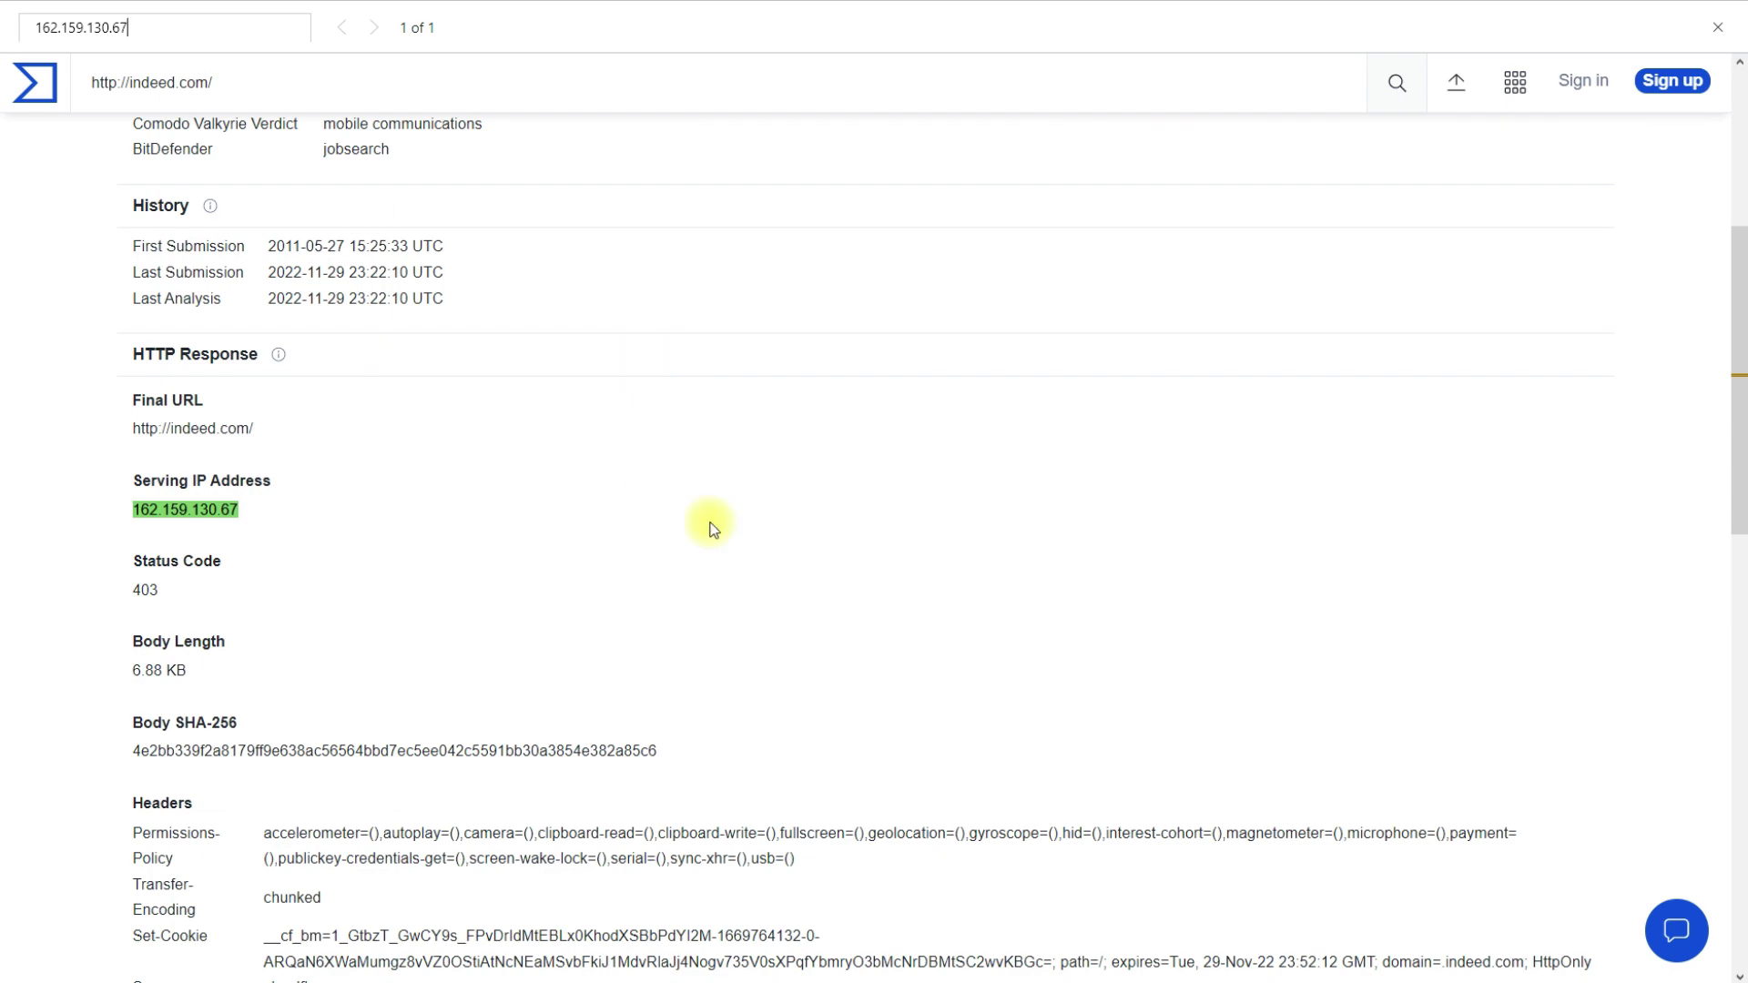
scroll(616, 500, down, 5)
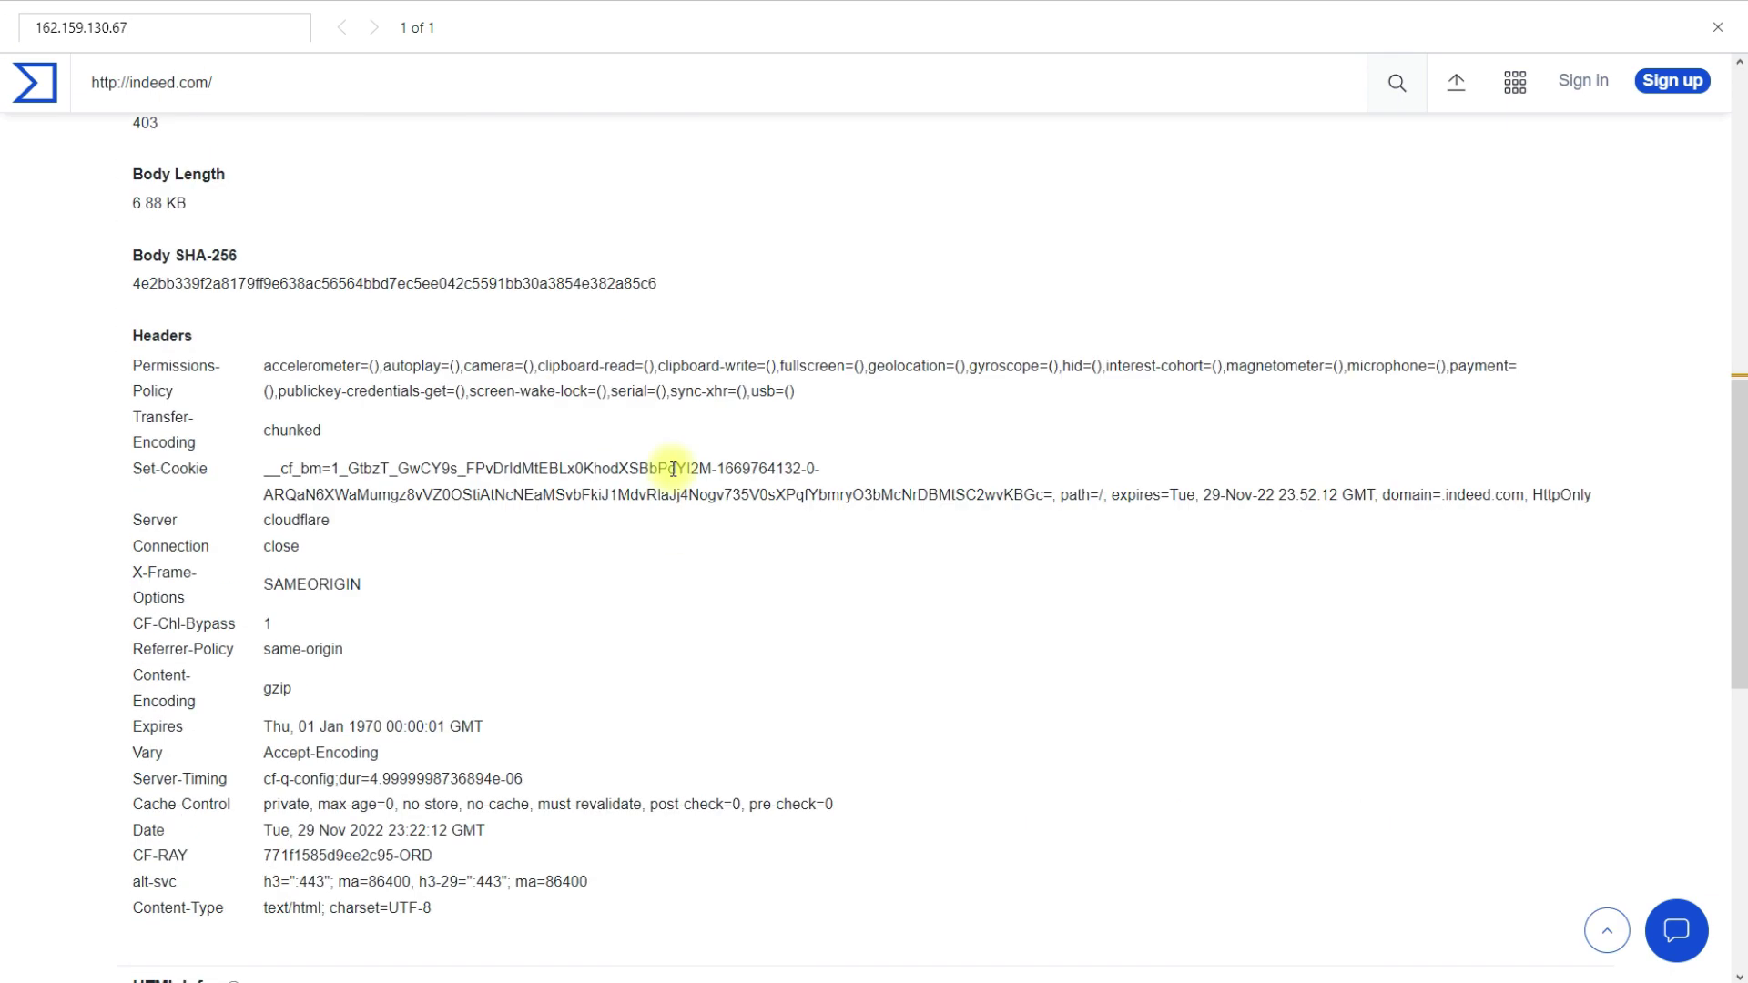
scroll(672, 469, up, 4)
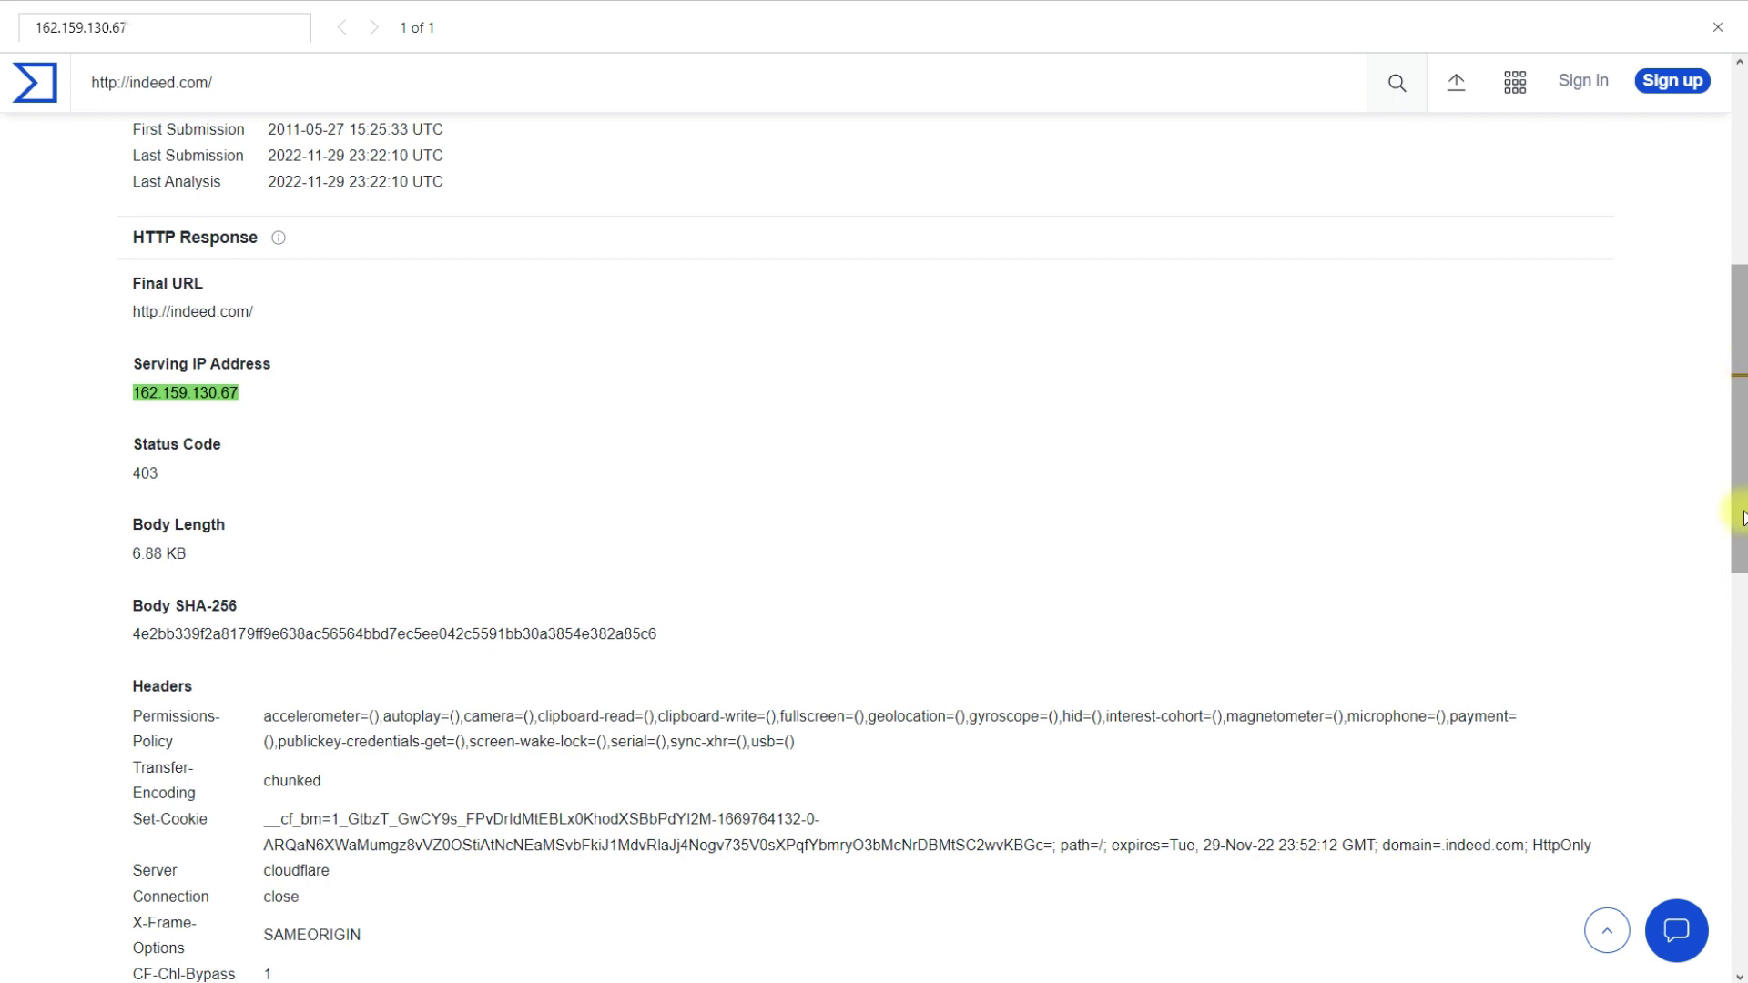
drag(1741, 517, 1740, 260)
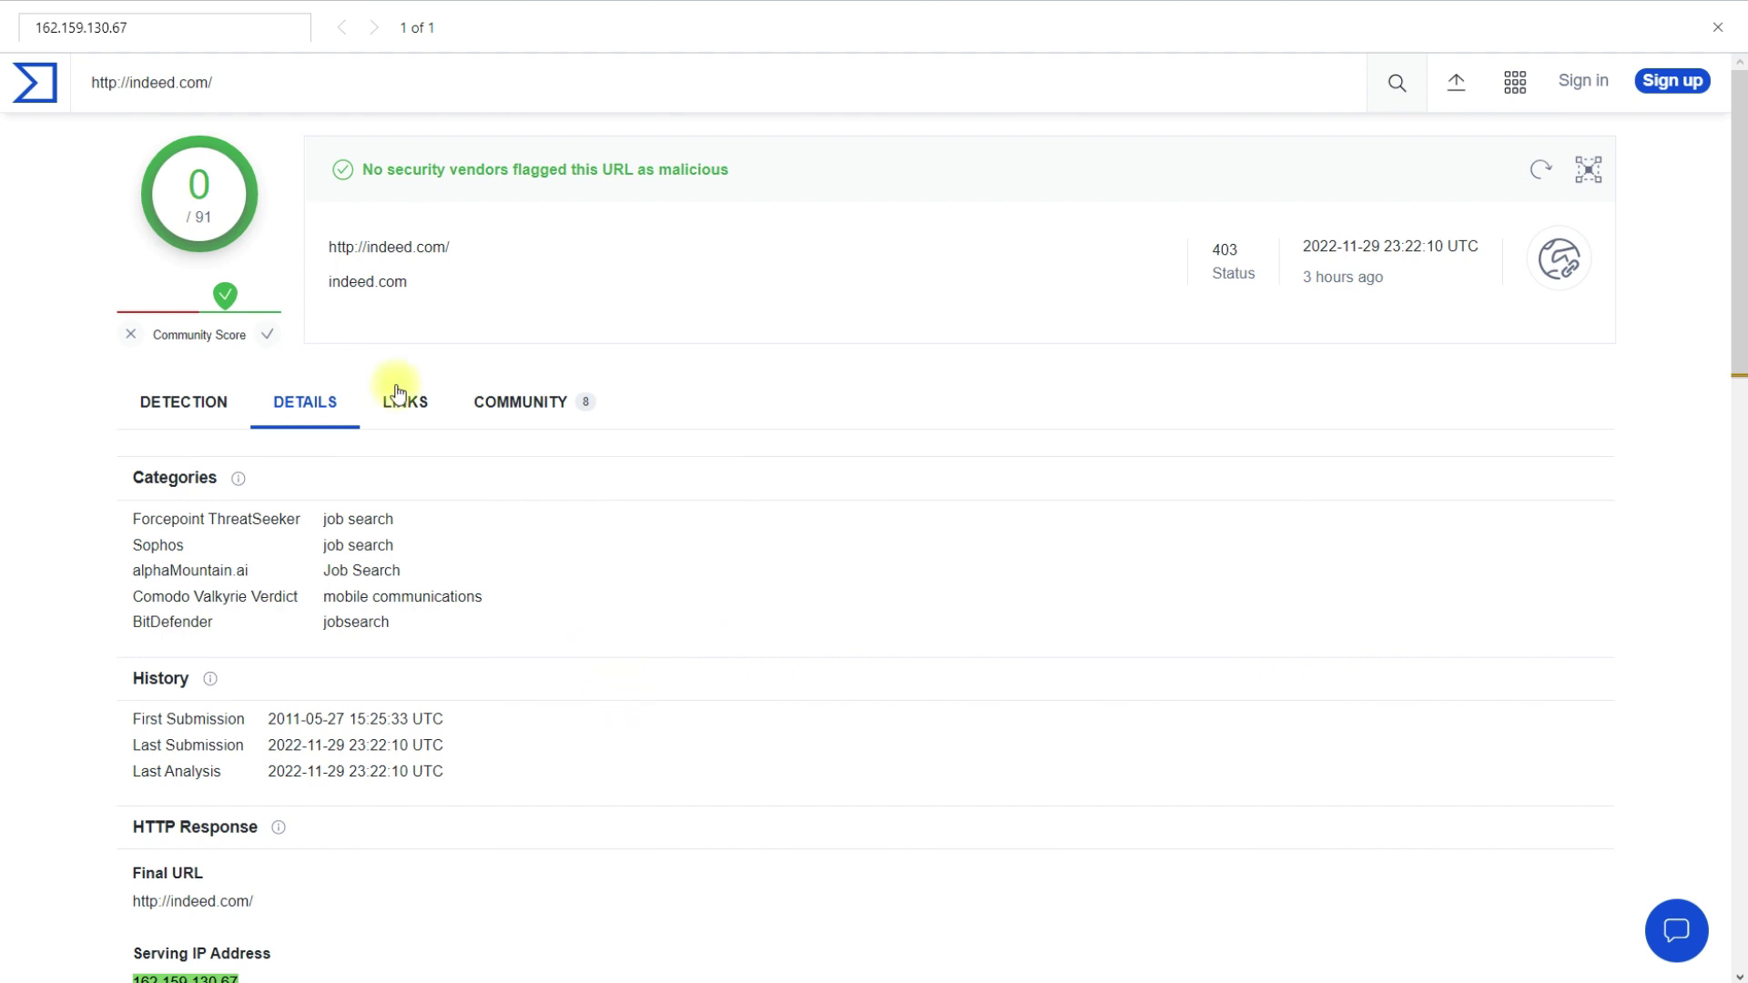
scroll(582, 542, down, 4)
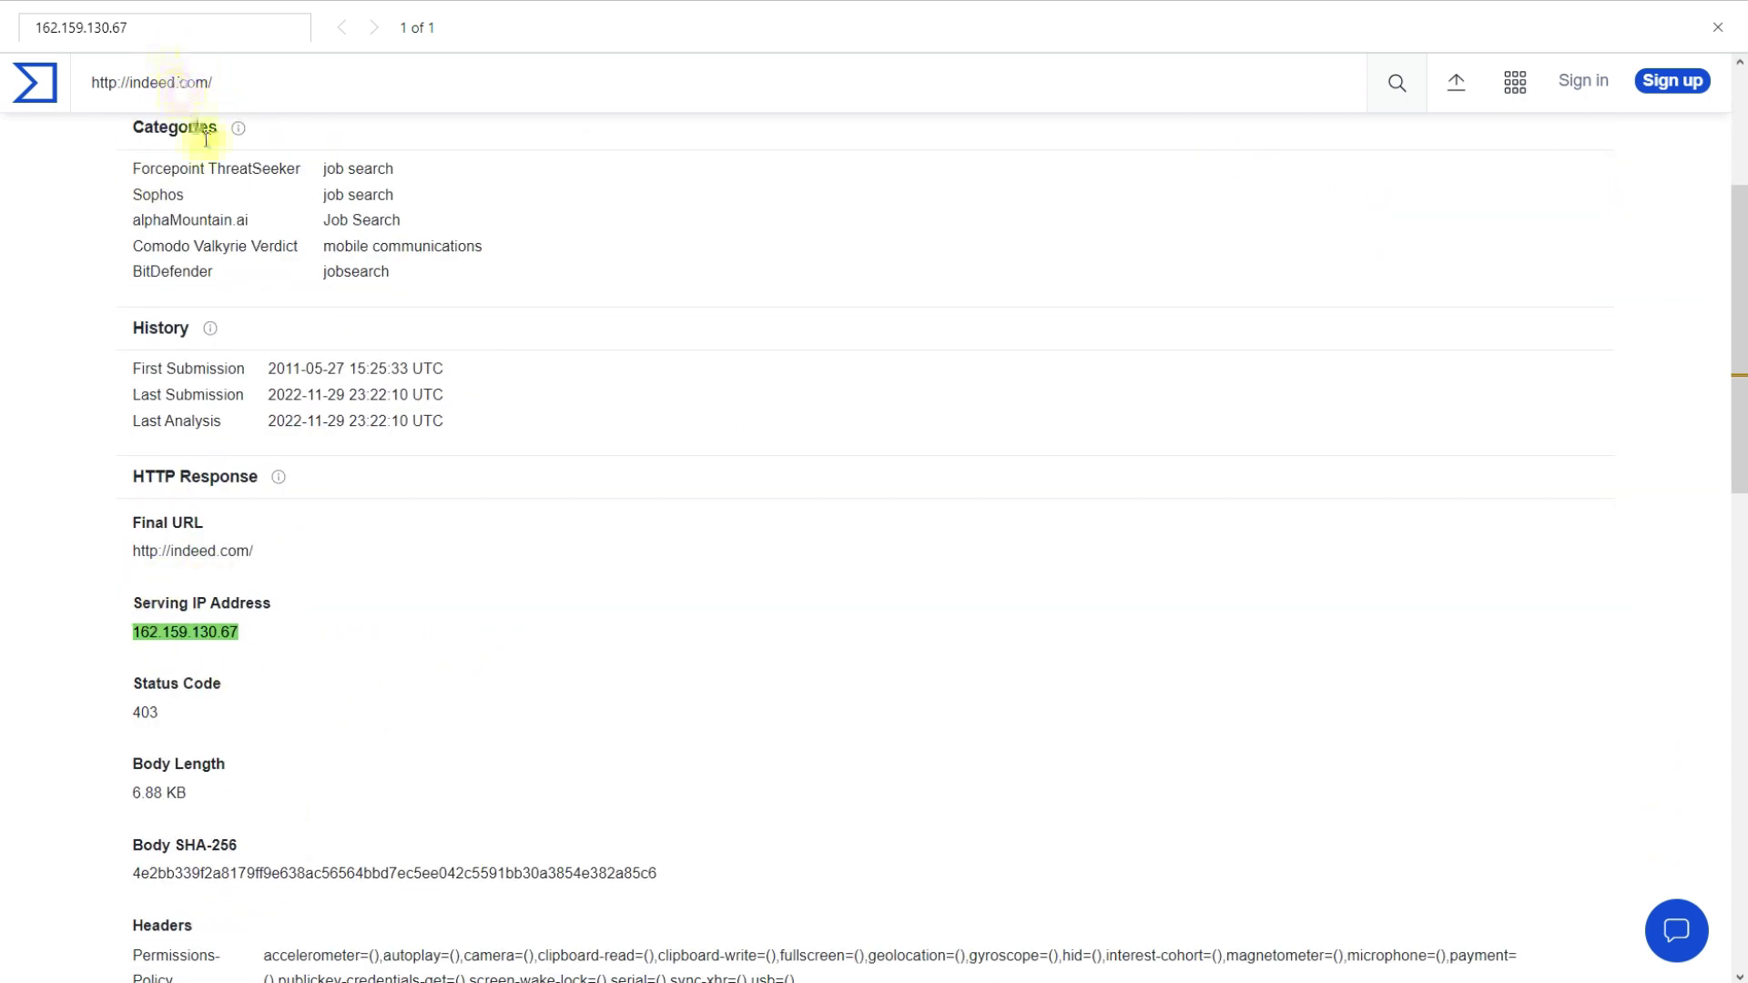
scroll(550, 577, up, 4)
scroll(549, 577, down, 9)
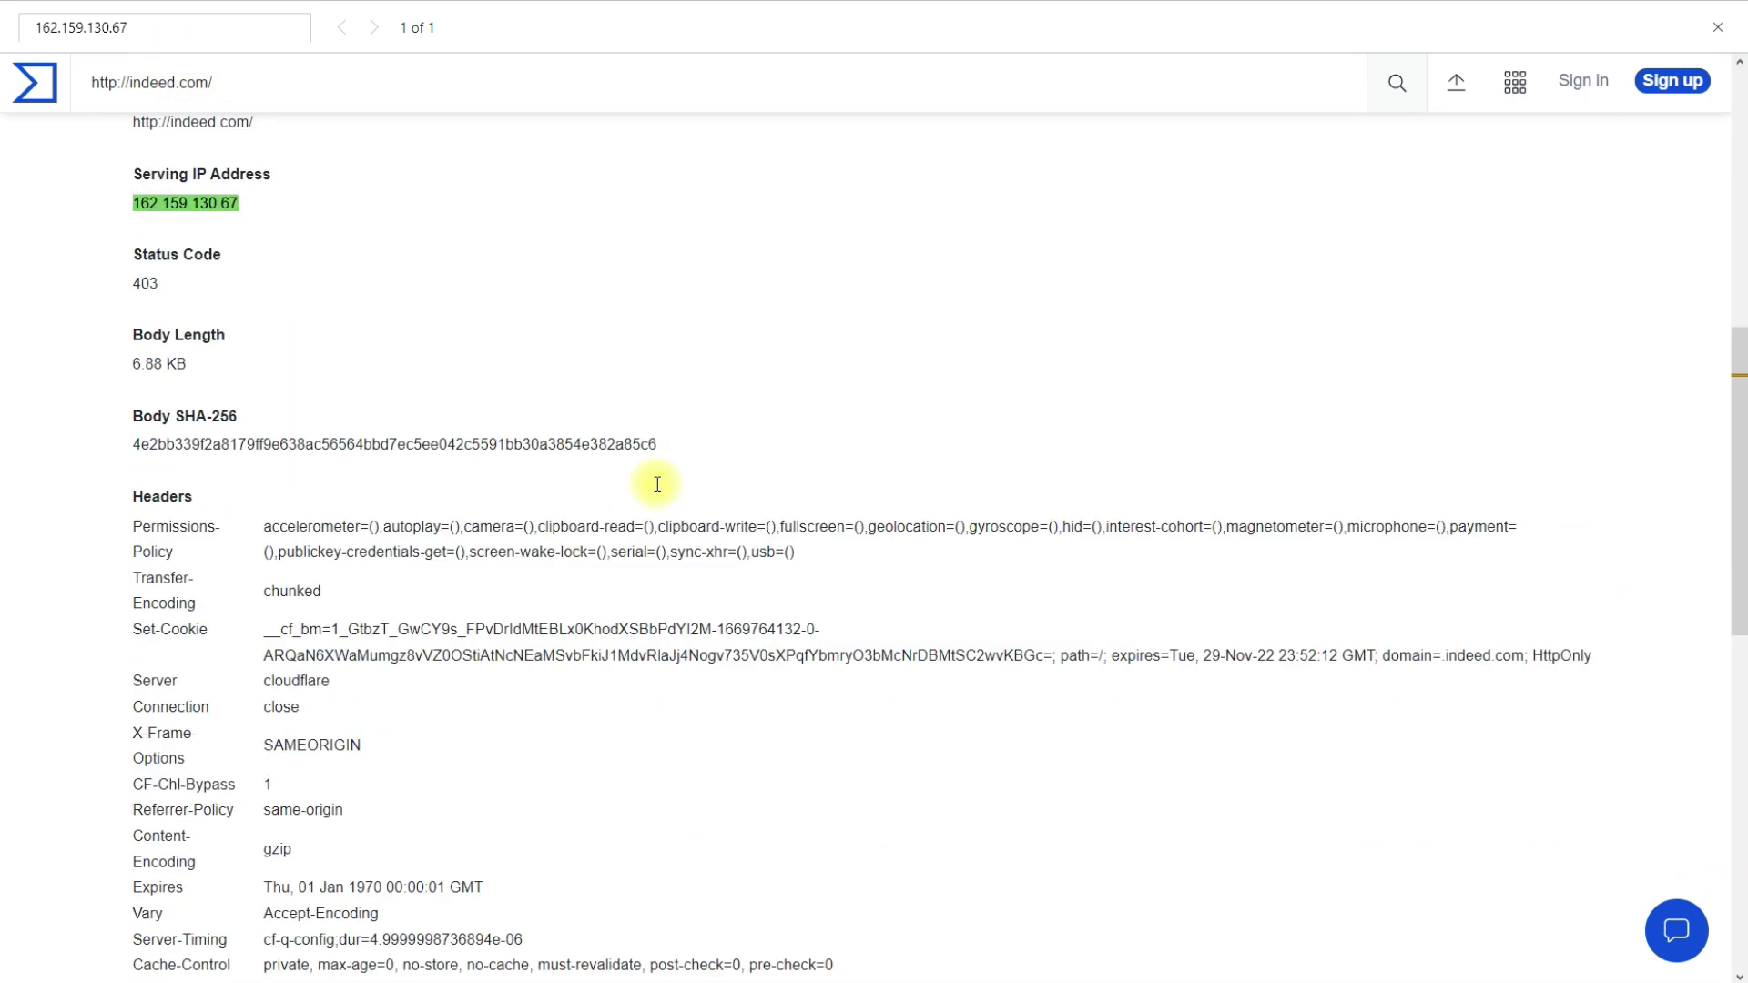
scroll(769, 484, up, 3)
drag(326, 415, 130, 368)
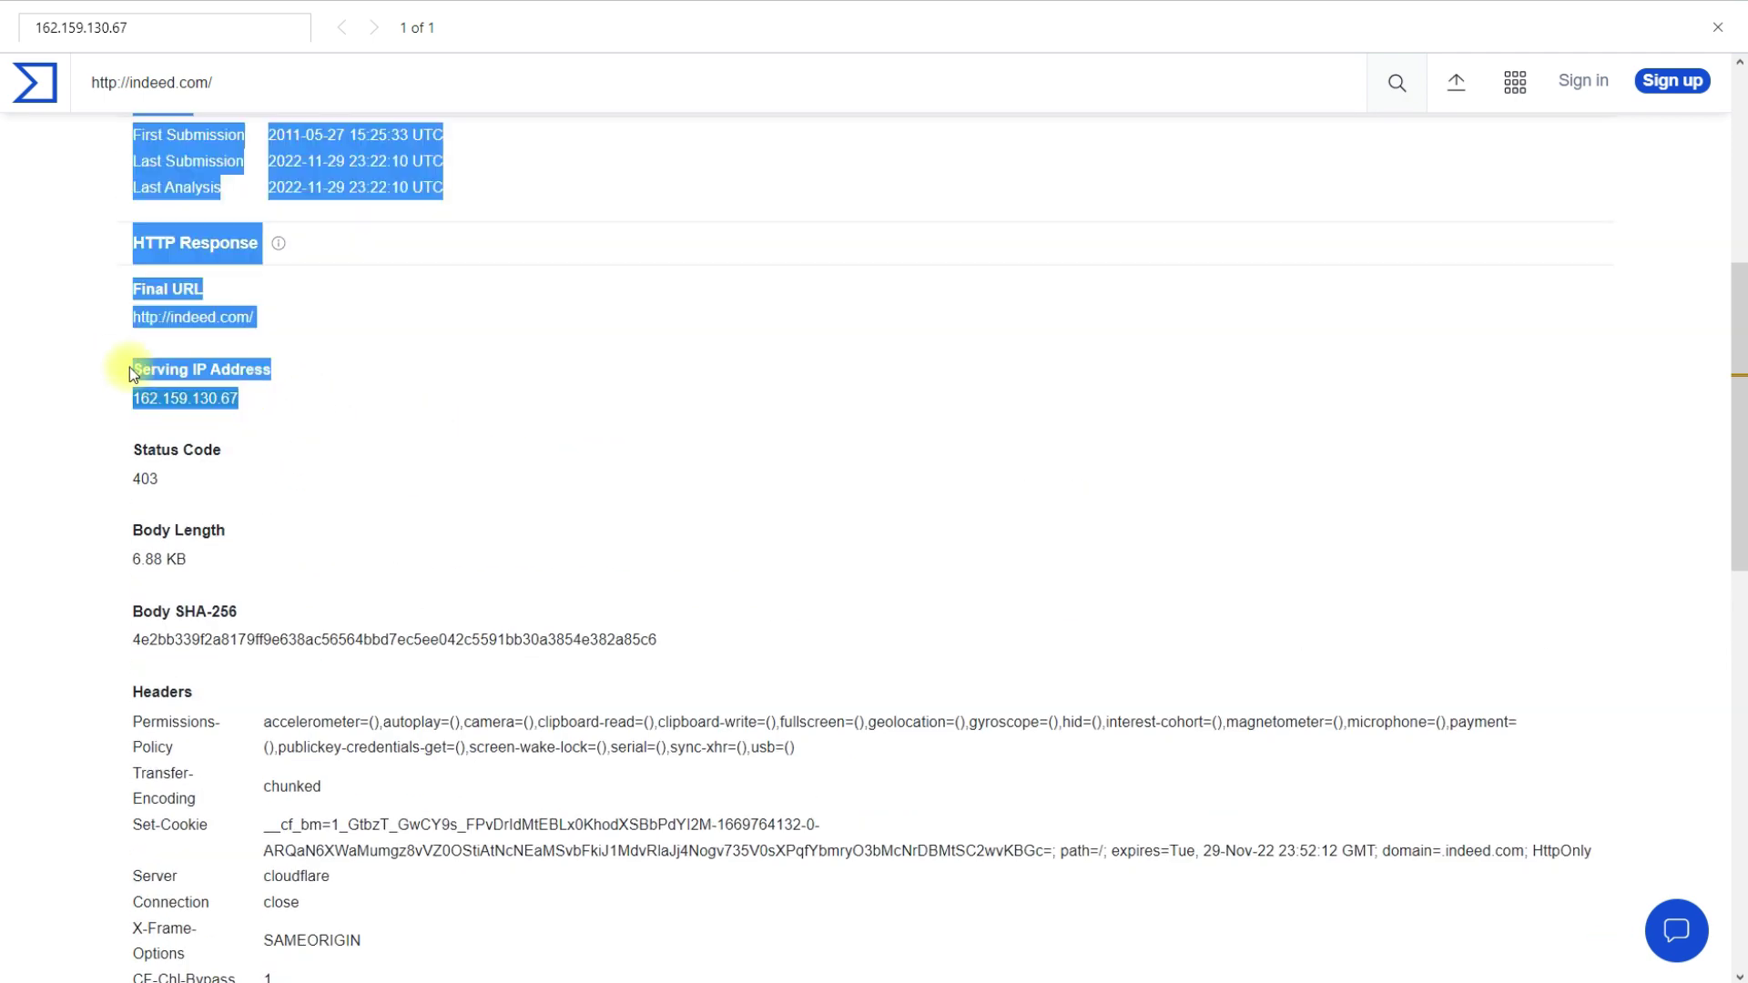
click(129, 367)
Step: Compare both indeed.com IP addresses in Domain Dossier, then view the report's outgoing links
key(ctrl+Tab)
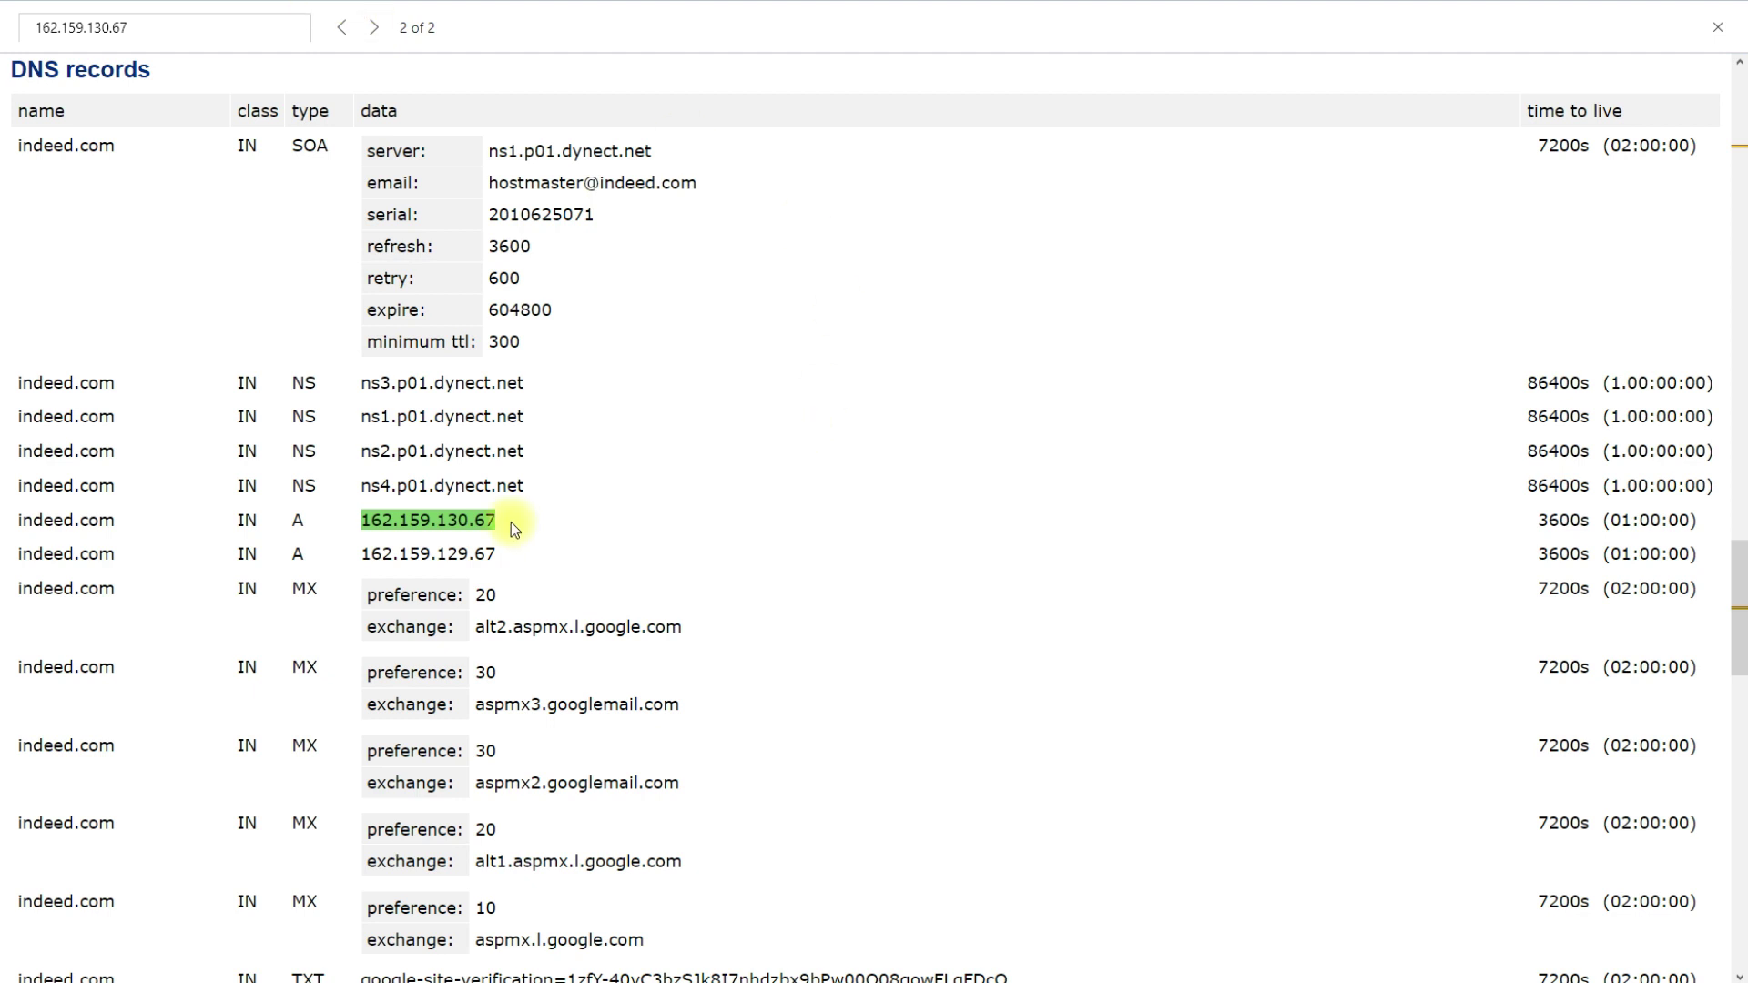
click(375, 28)
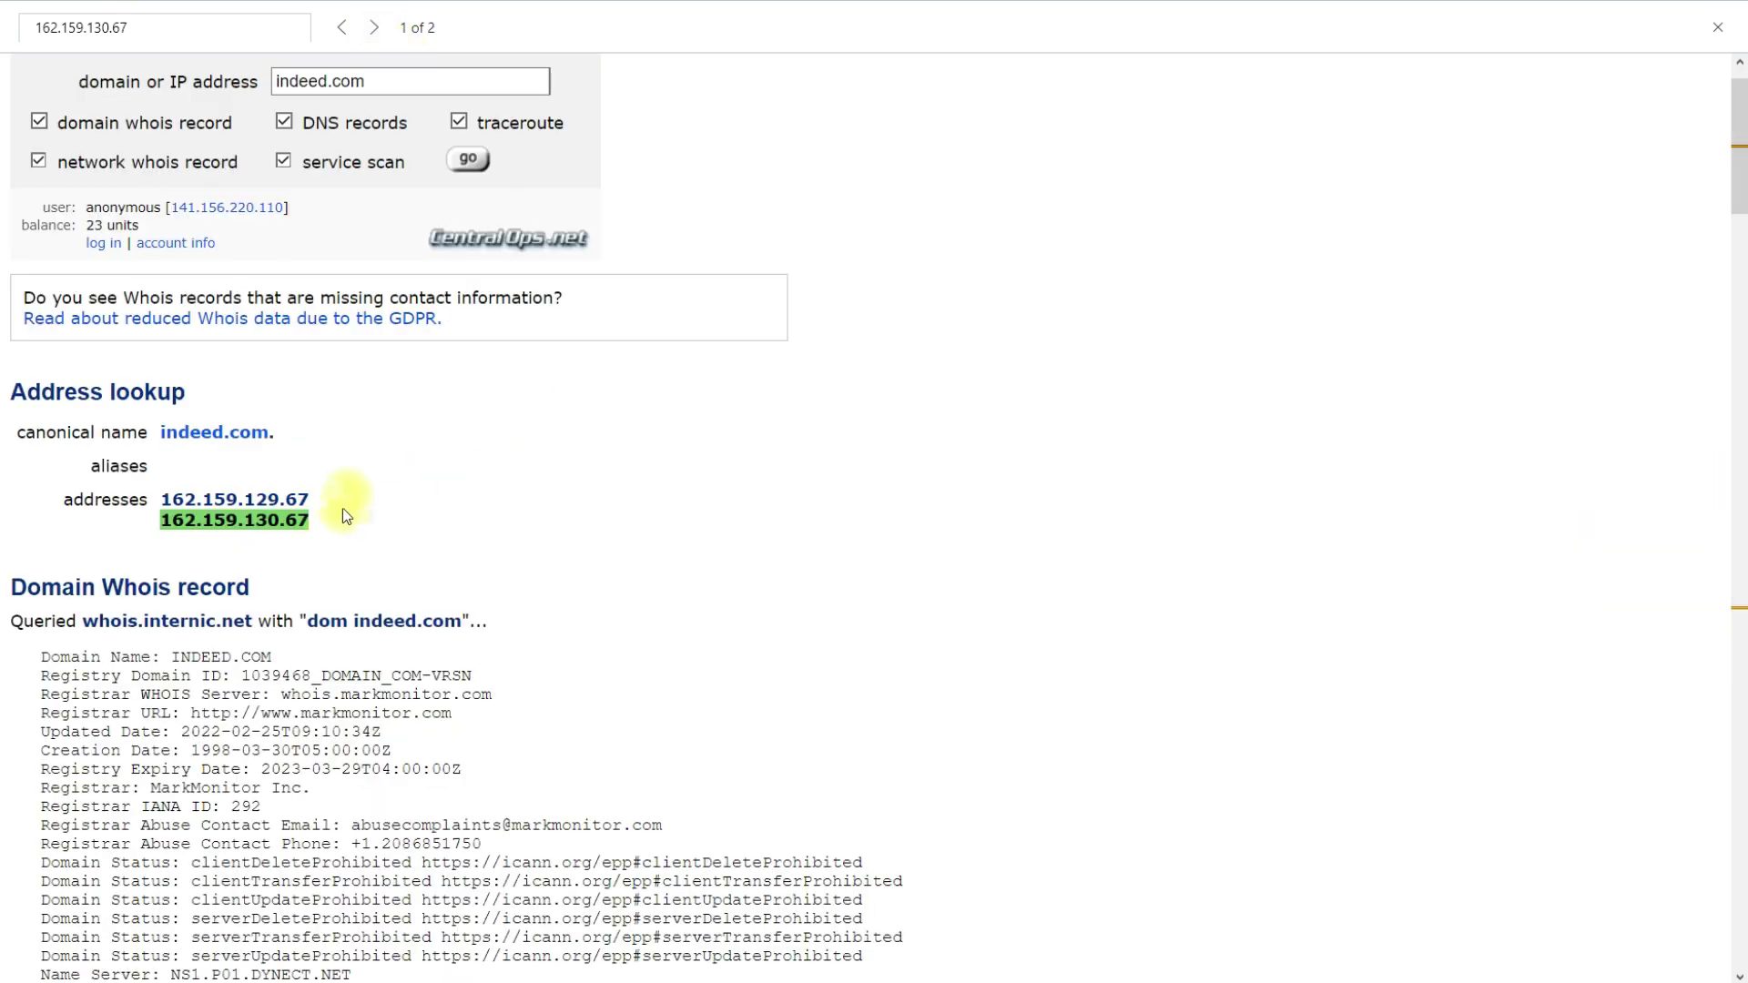
drag(398, 532, 95, 494)
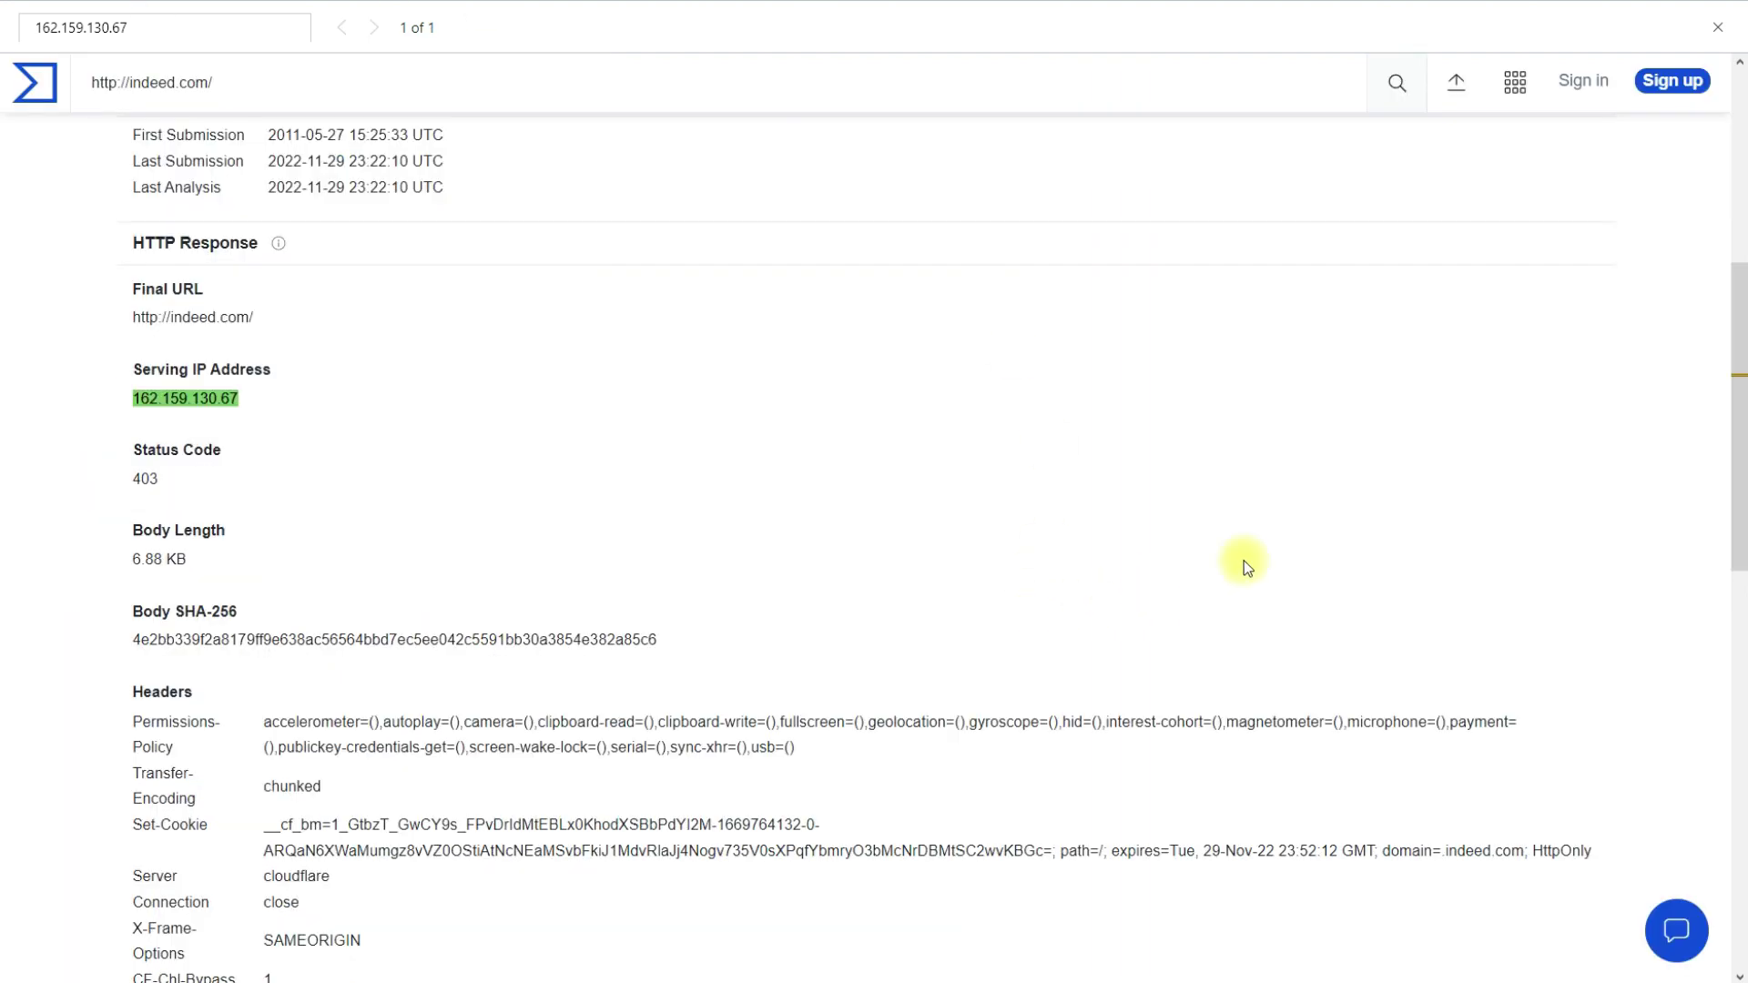
scroll(1243, 565, up, 7)
click(414, 406)
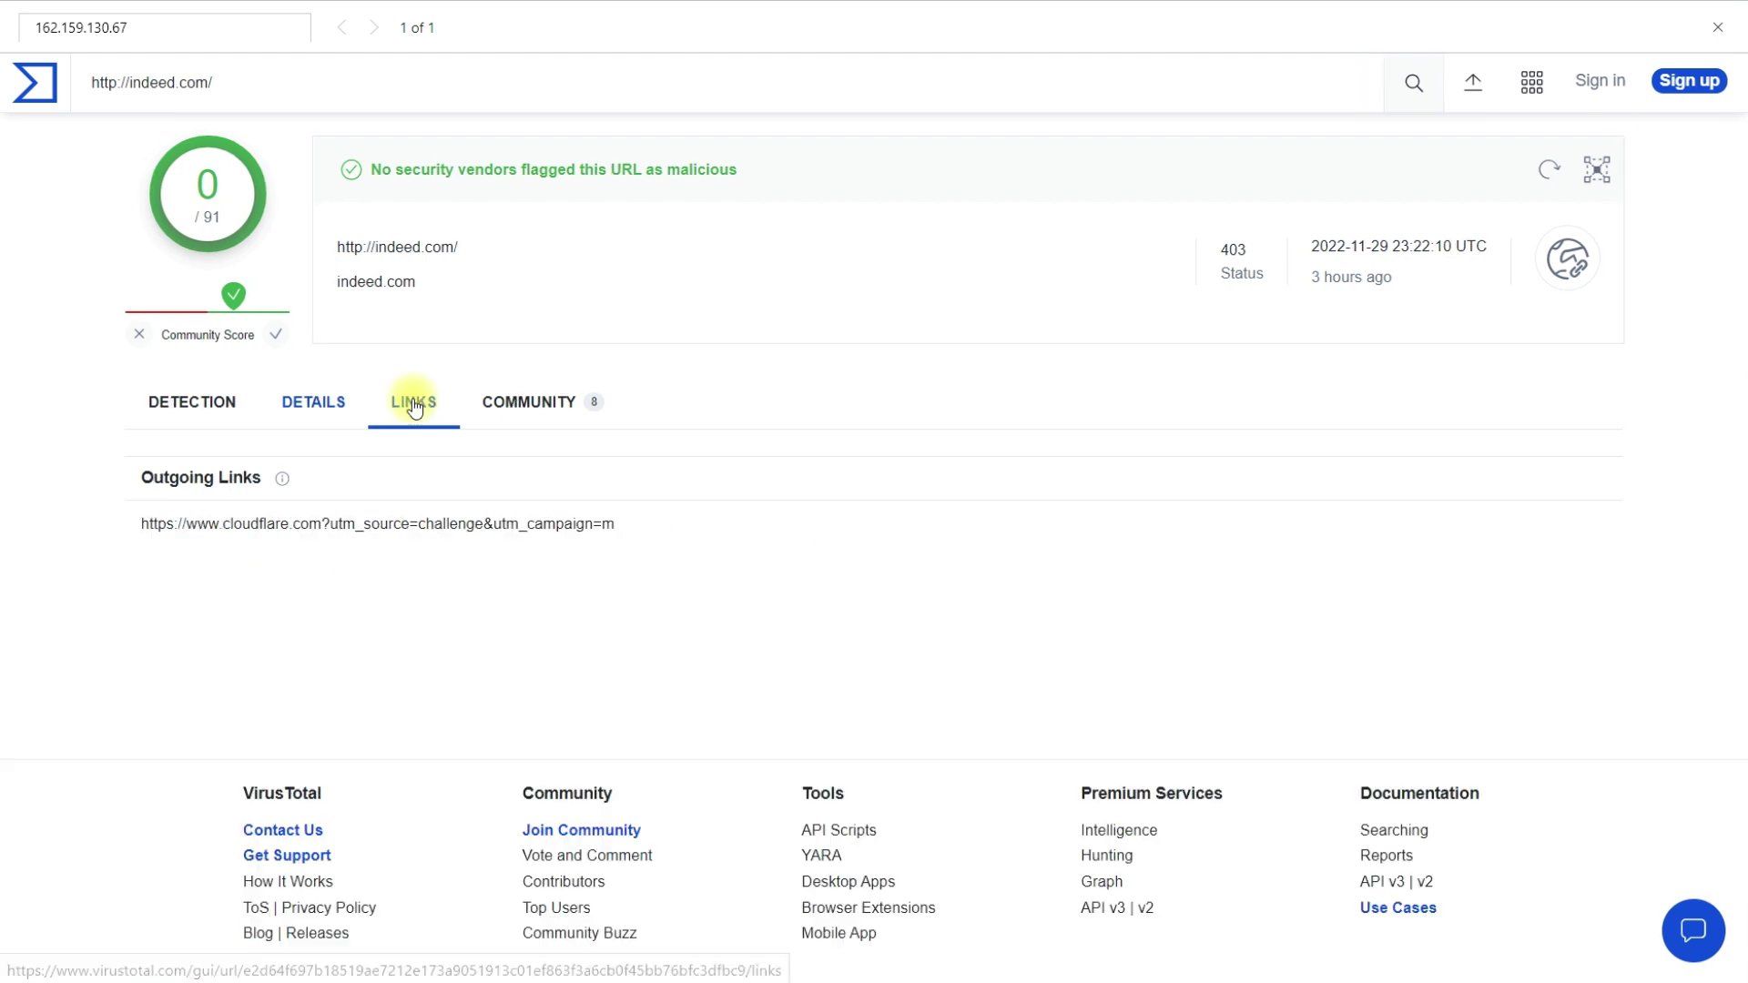
Step: Return to the detection results and search the web for 'hybridanalysis'
click(178, 408)
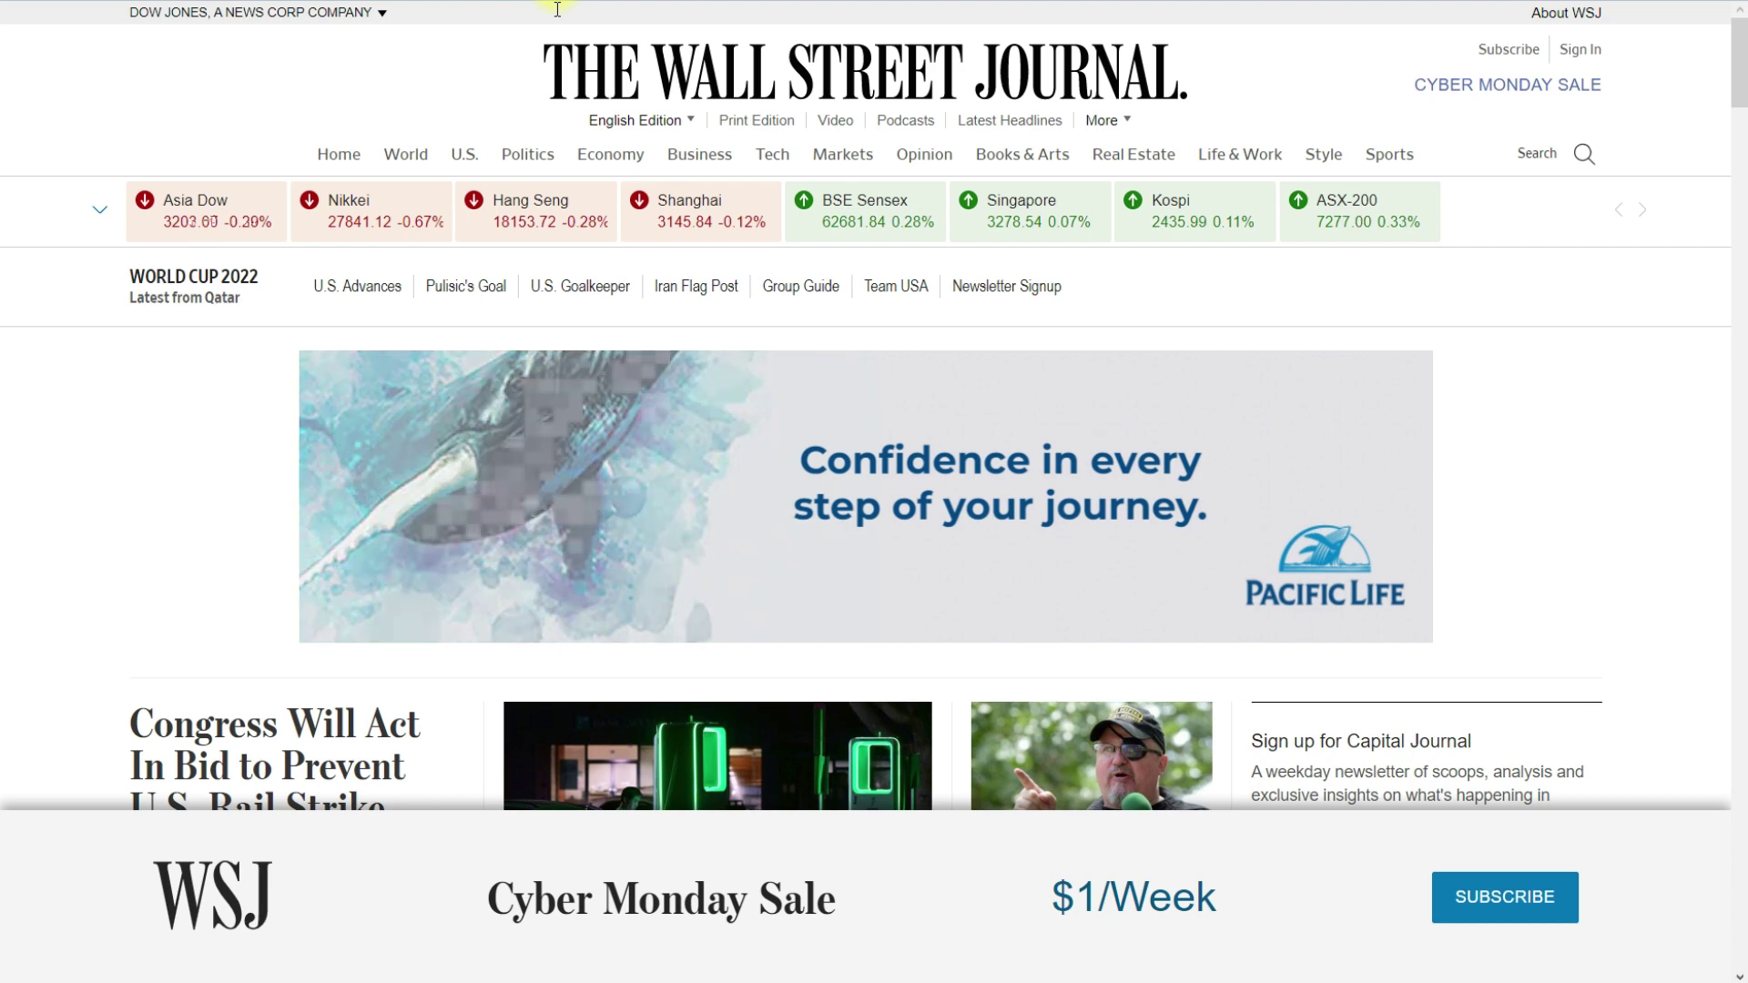
click(557, 9)
text(h)
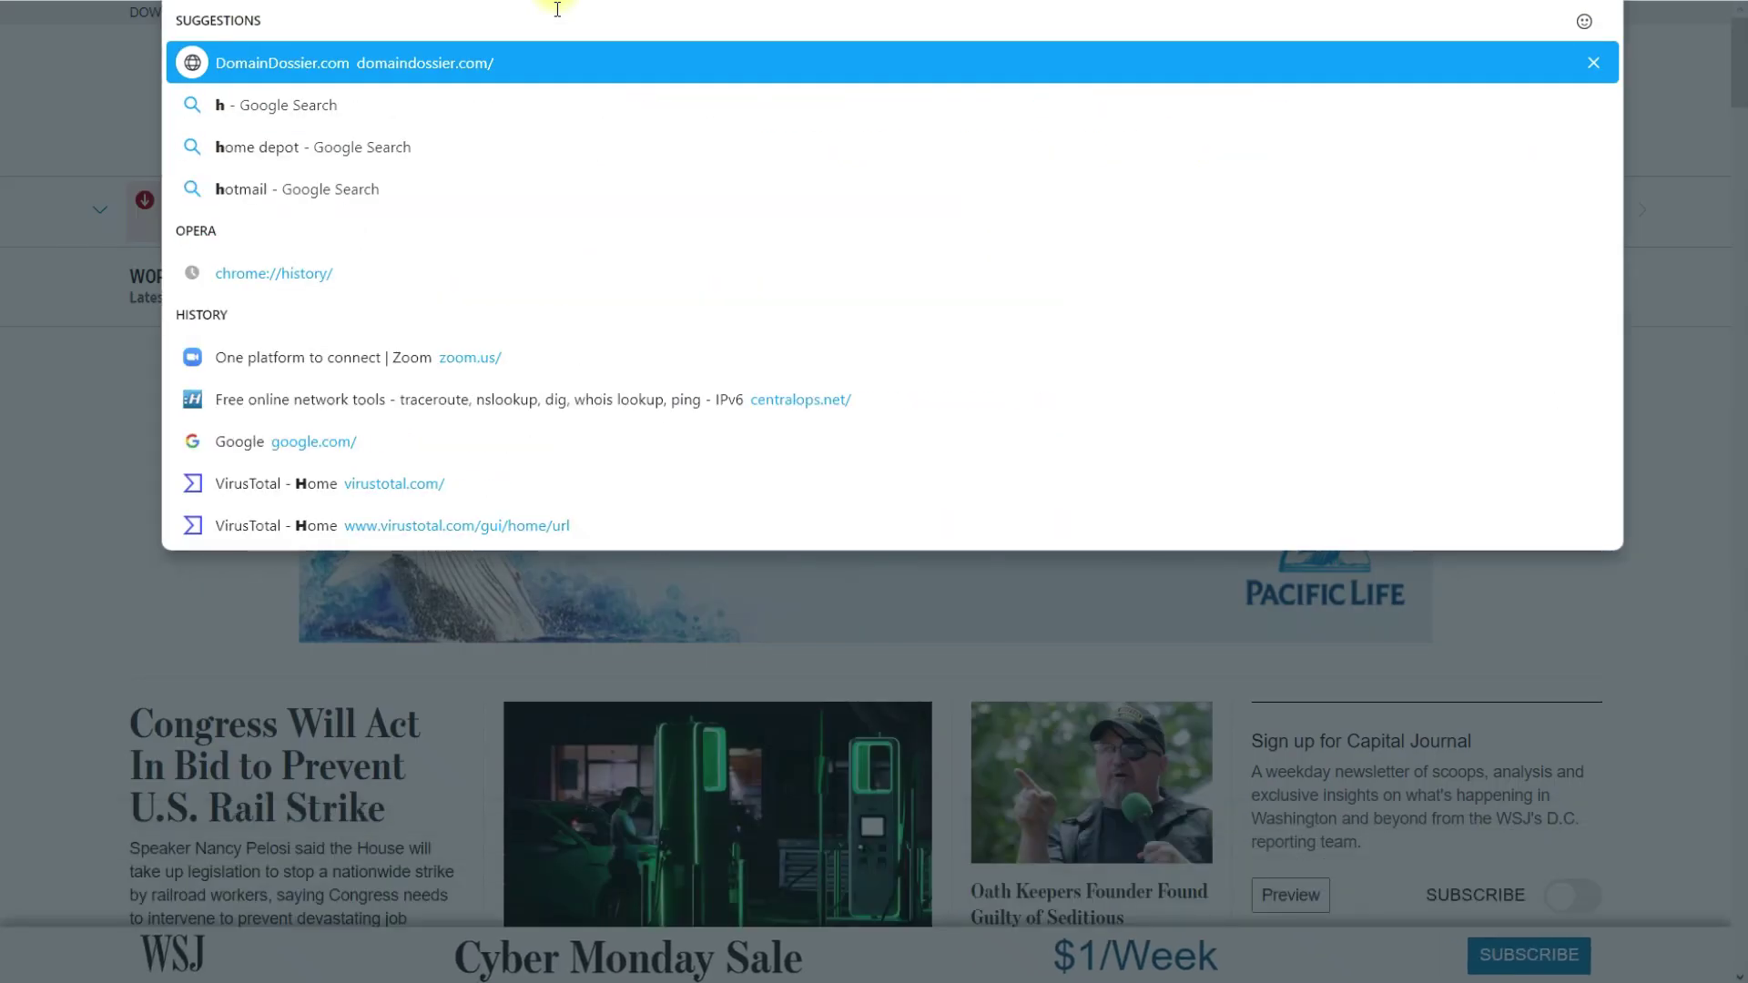
text(ybrid)
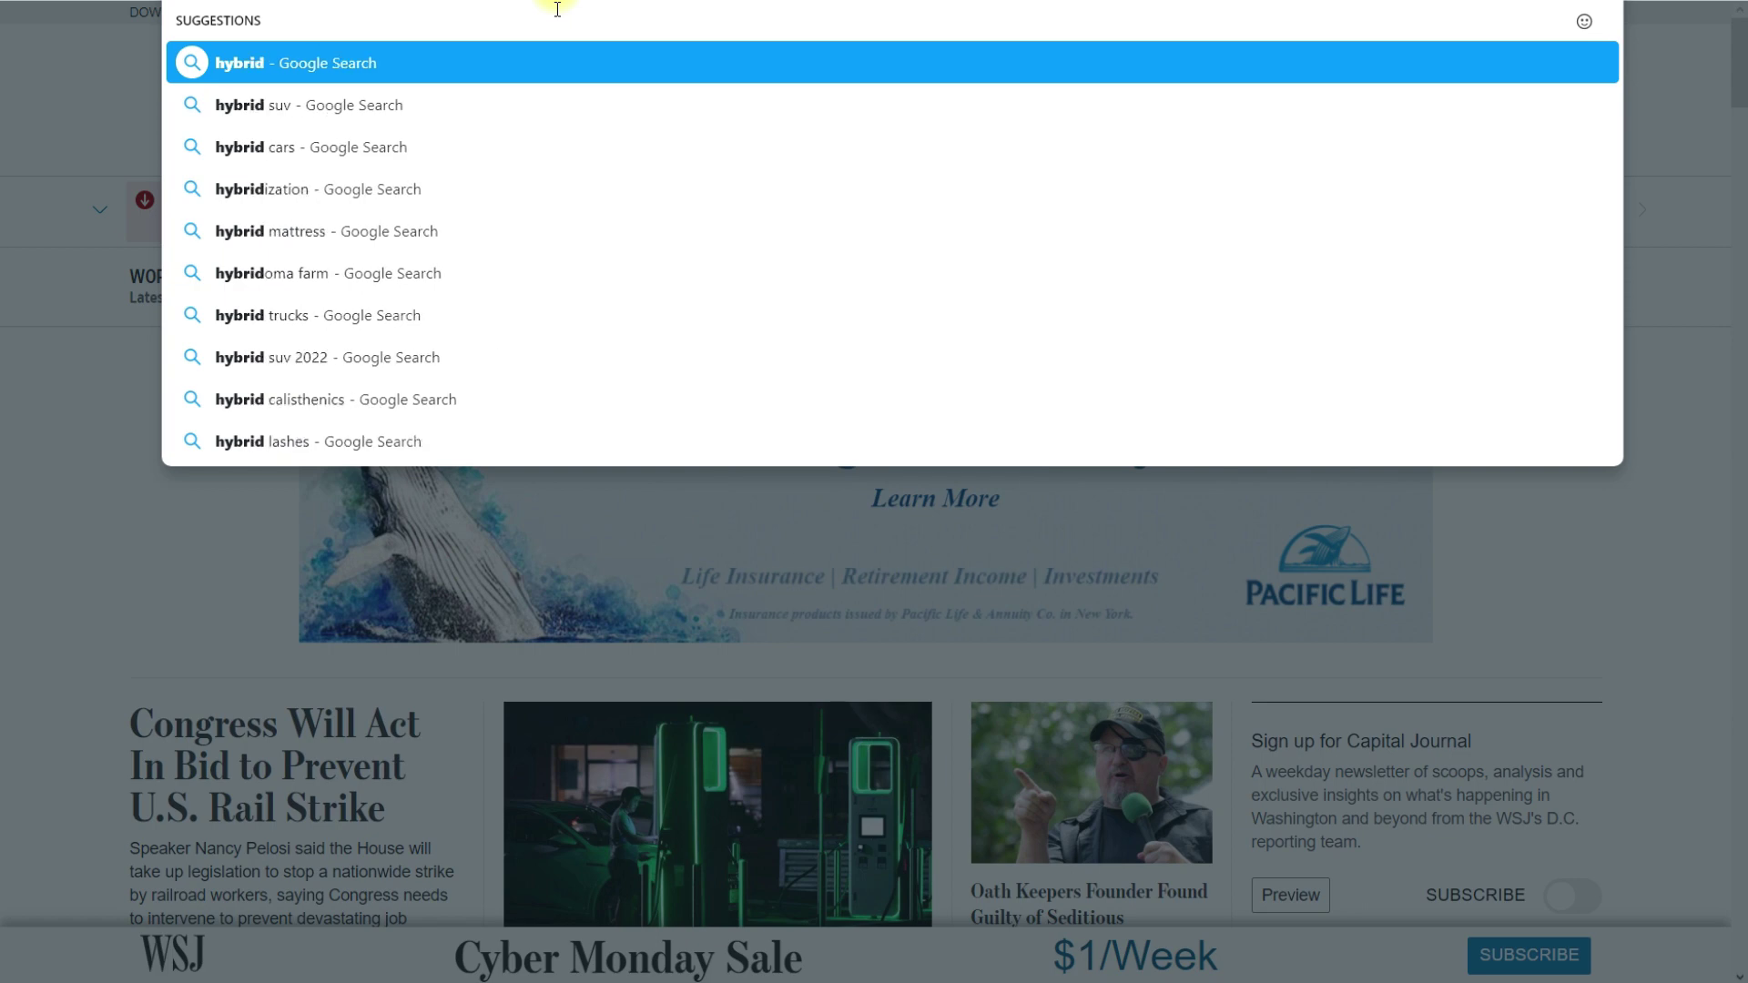
text(anals)
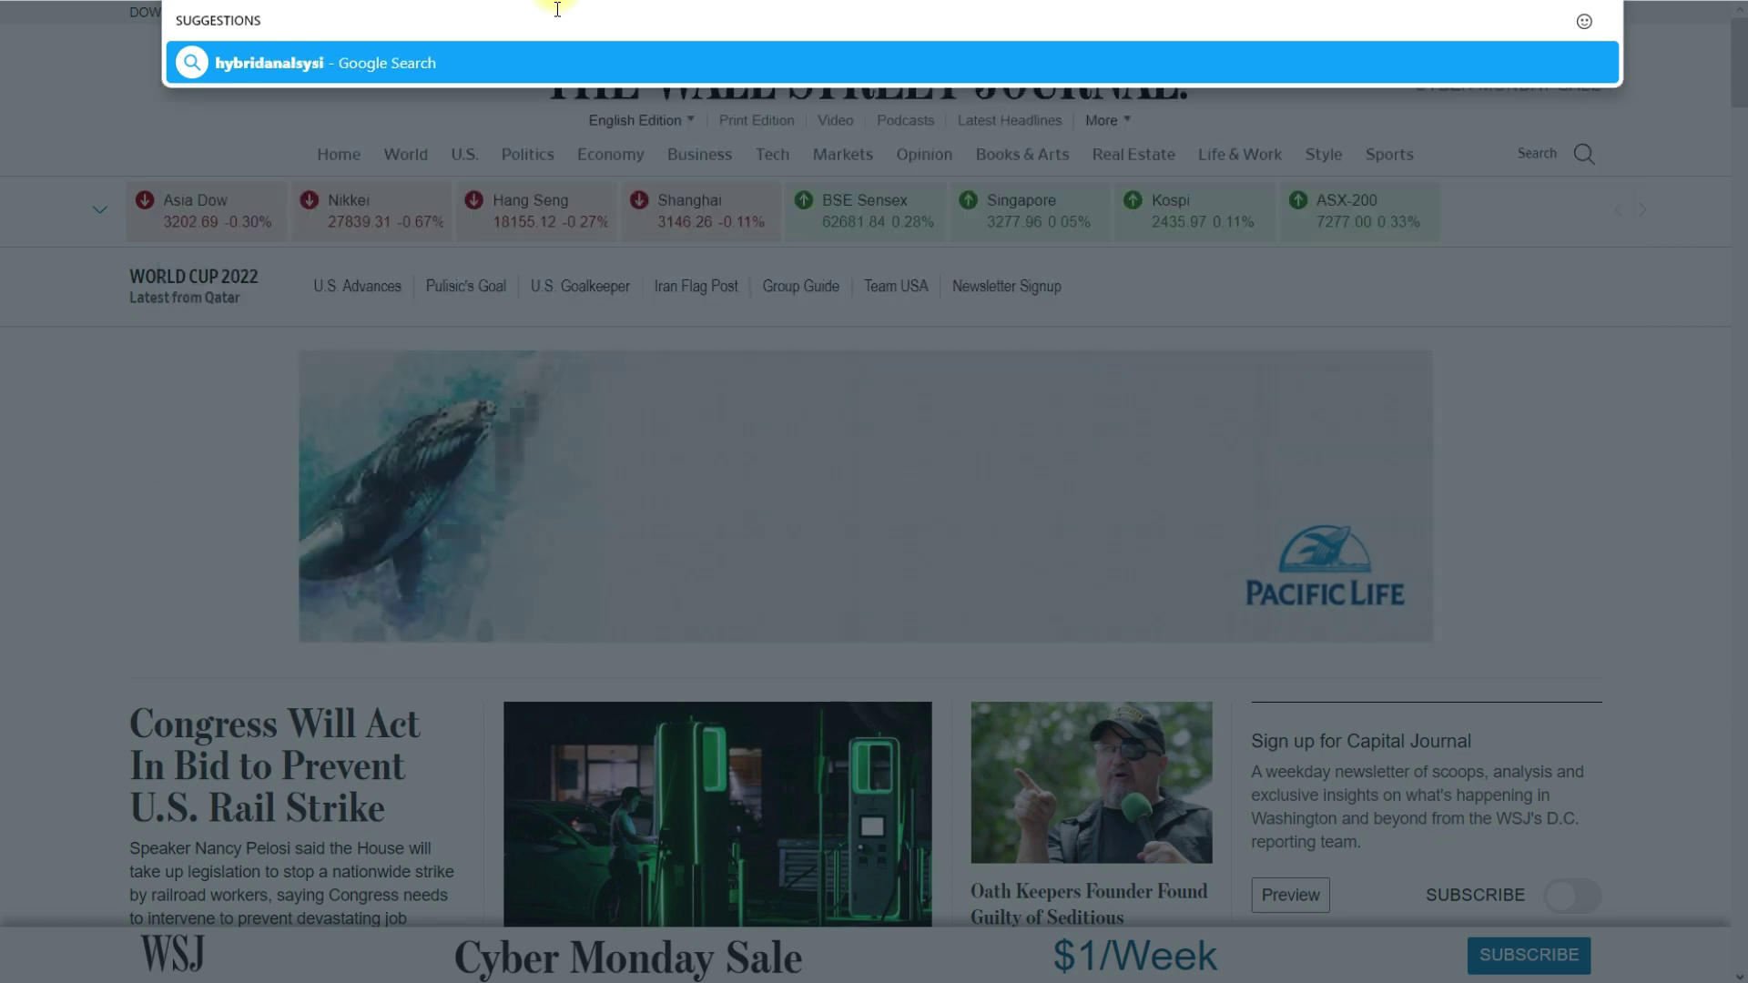
key(BackSpace)
text(ysi)
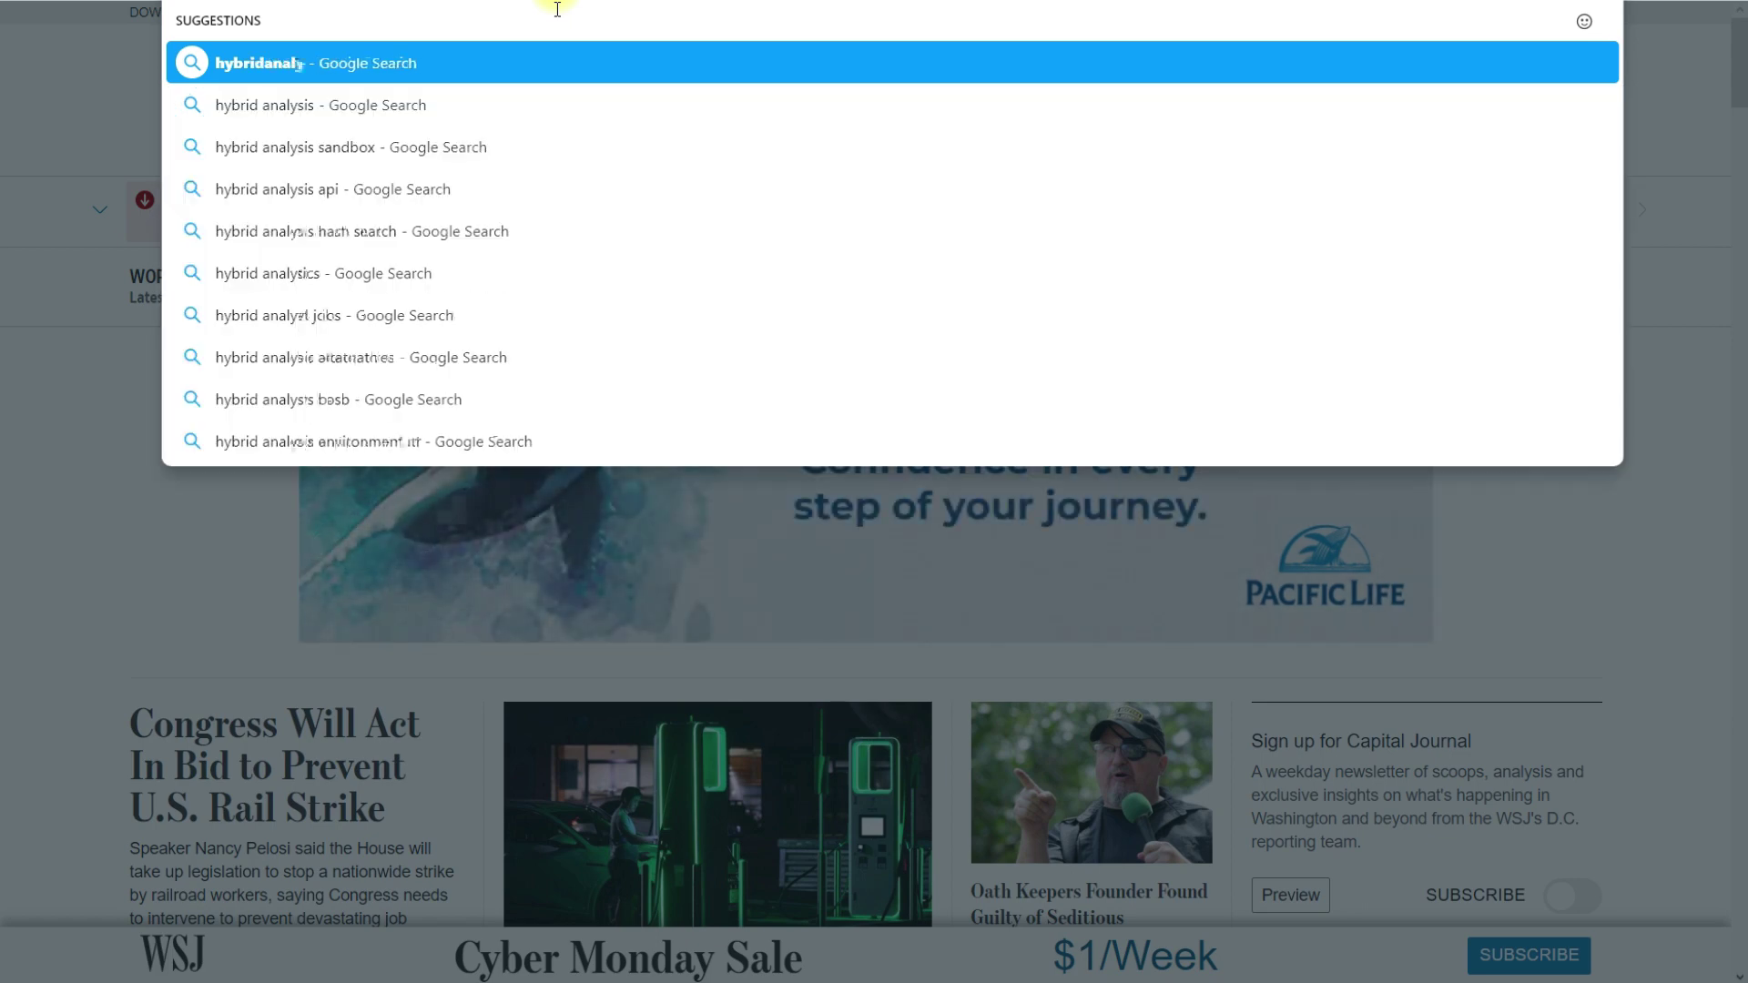
text(si)
key(Return)
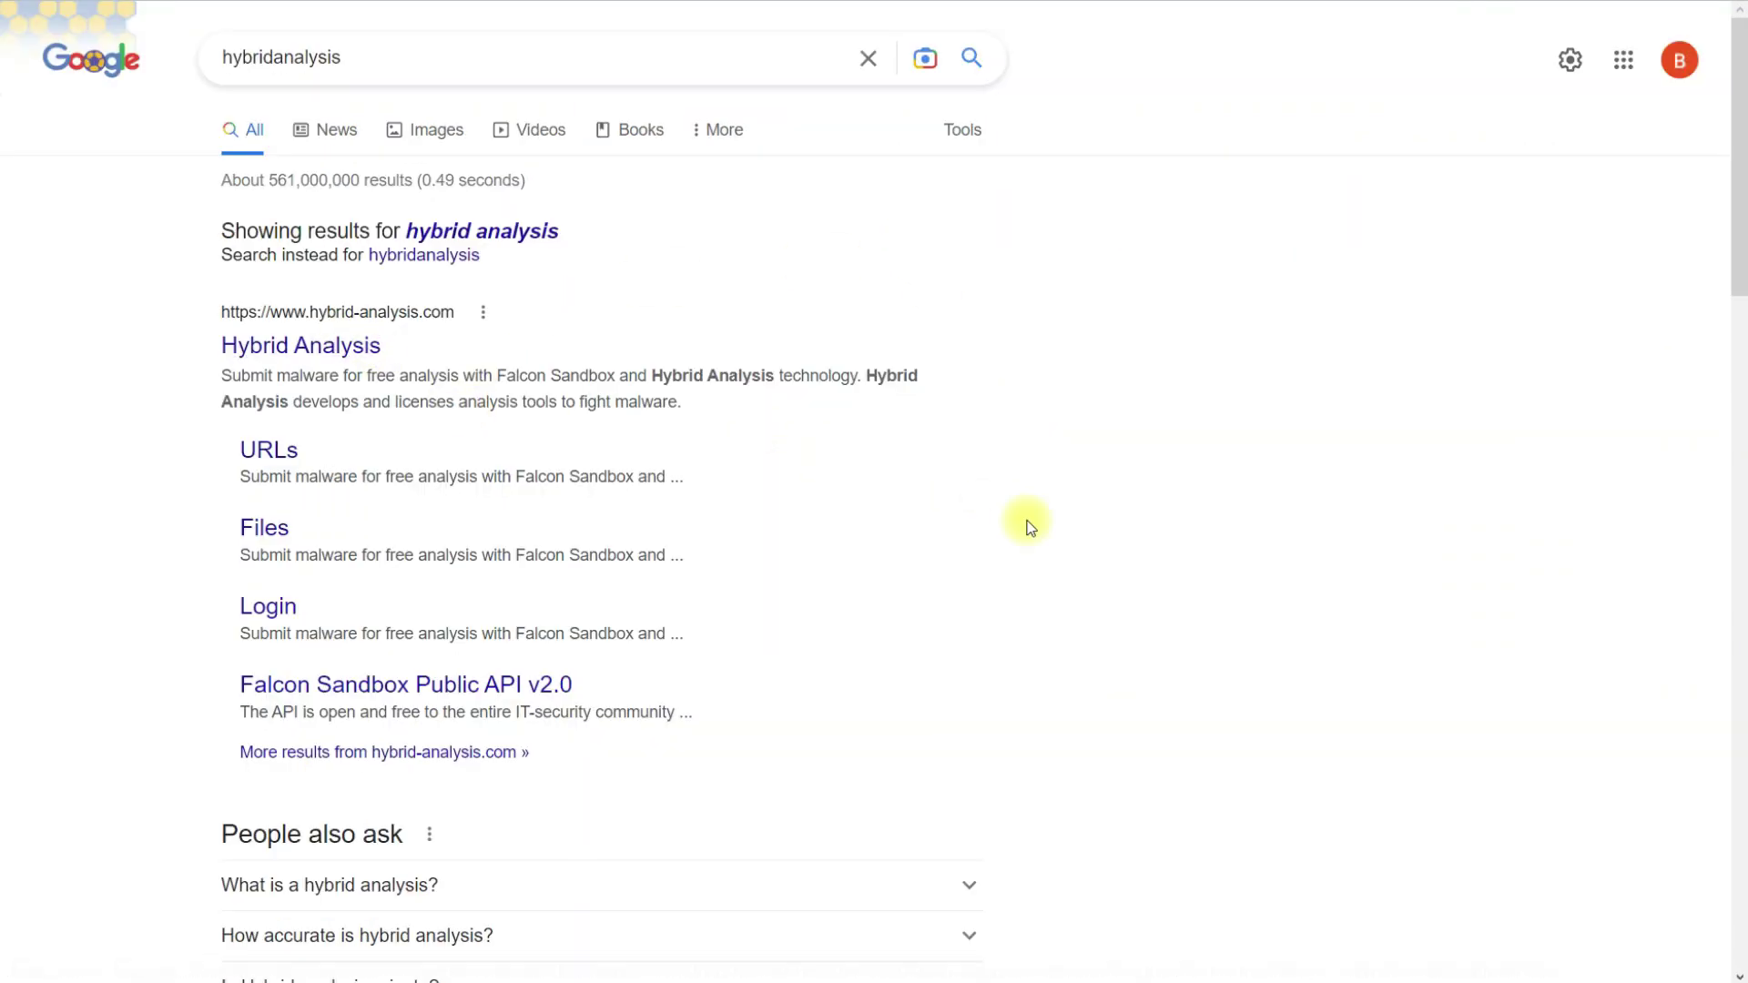
Step: Open the Hybrid Analysis website and its URL submission page
click(276, 361)
scroll(1097, 643, down, 5)
scroll(1086, 606, up, 5)
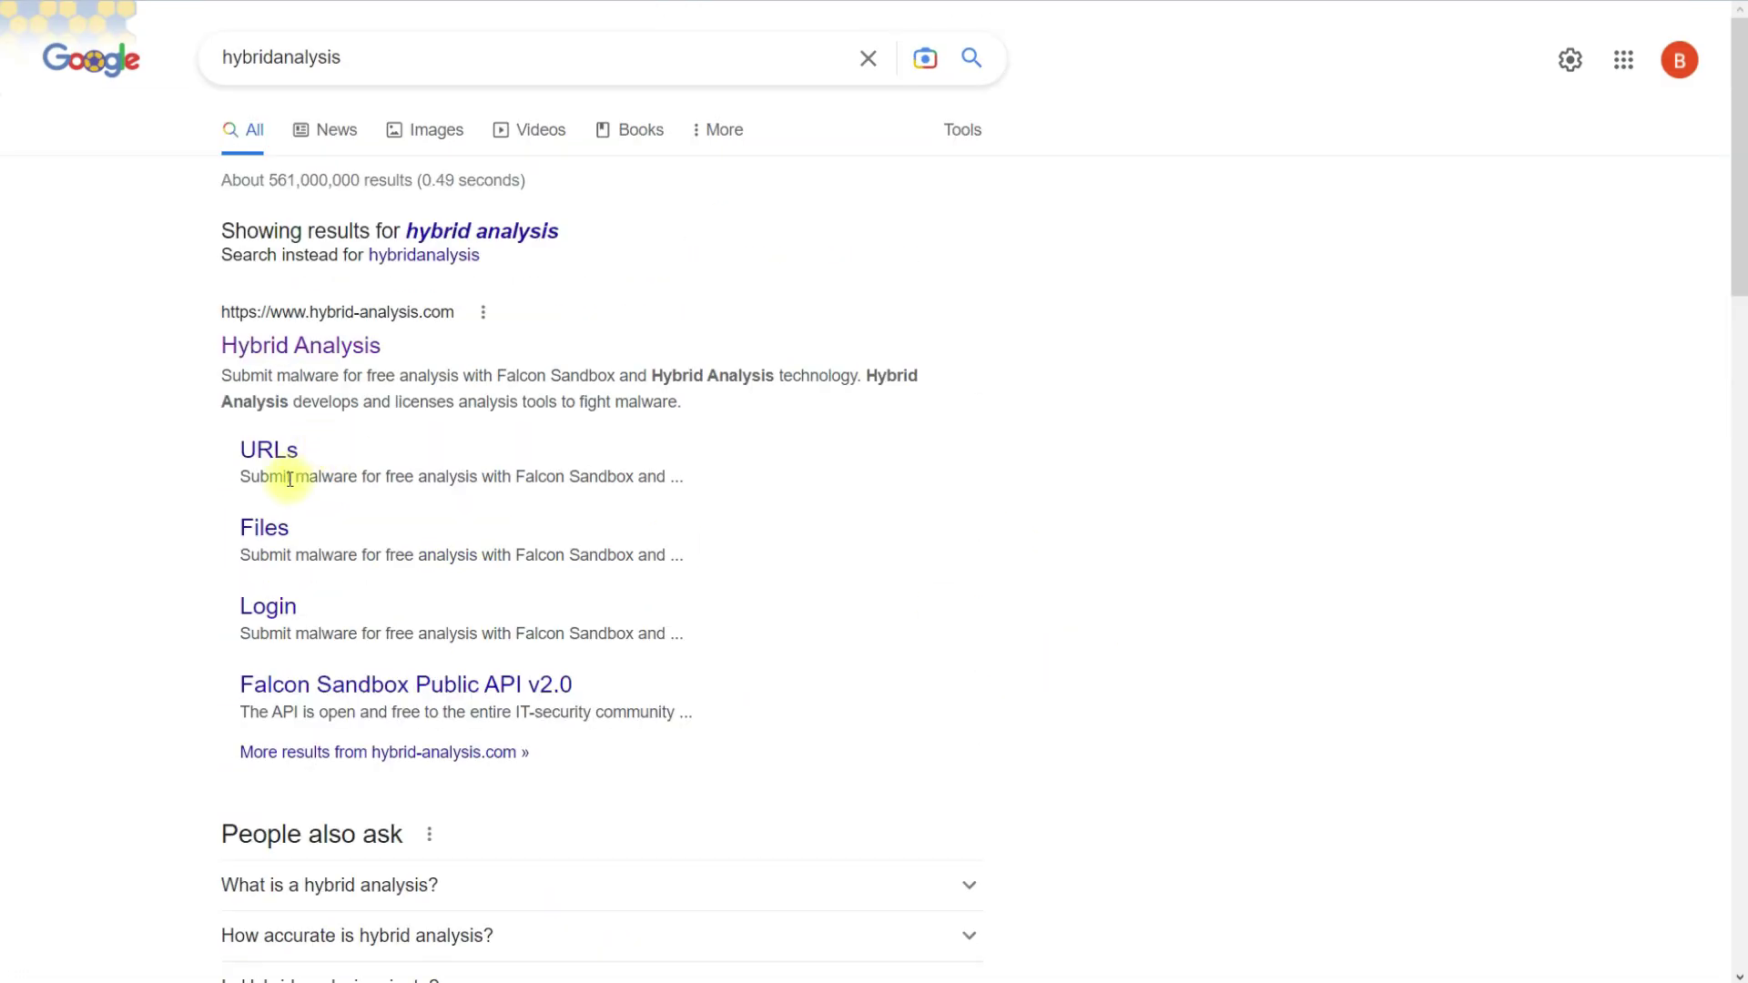
click(271, 455)
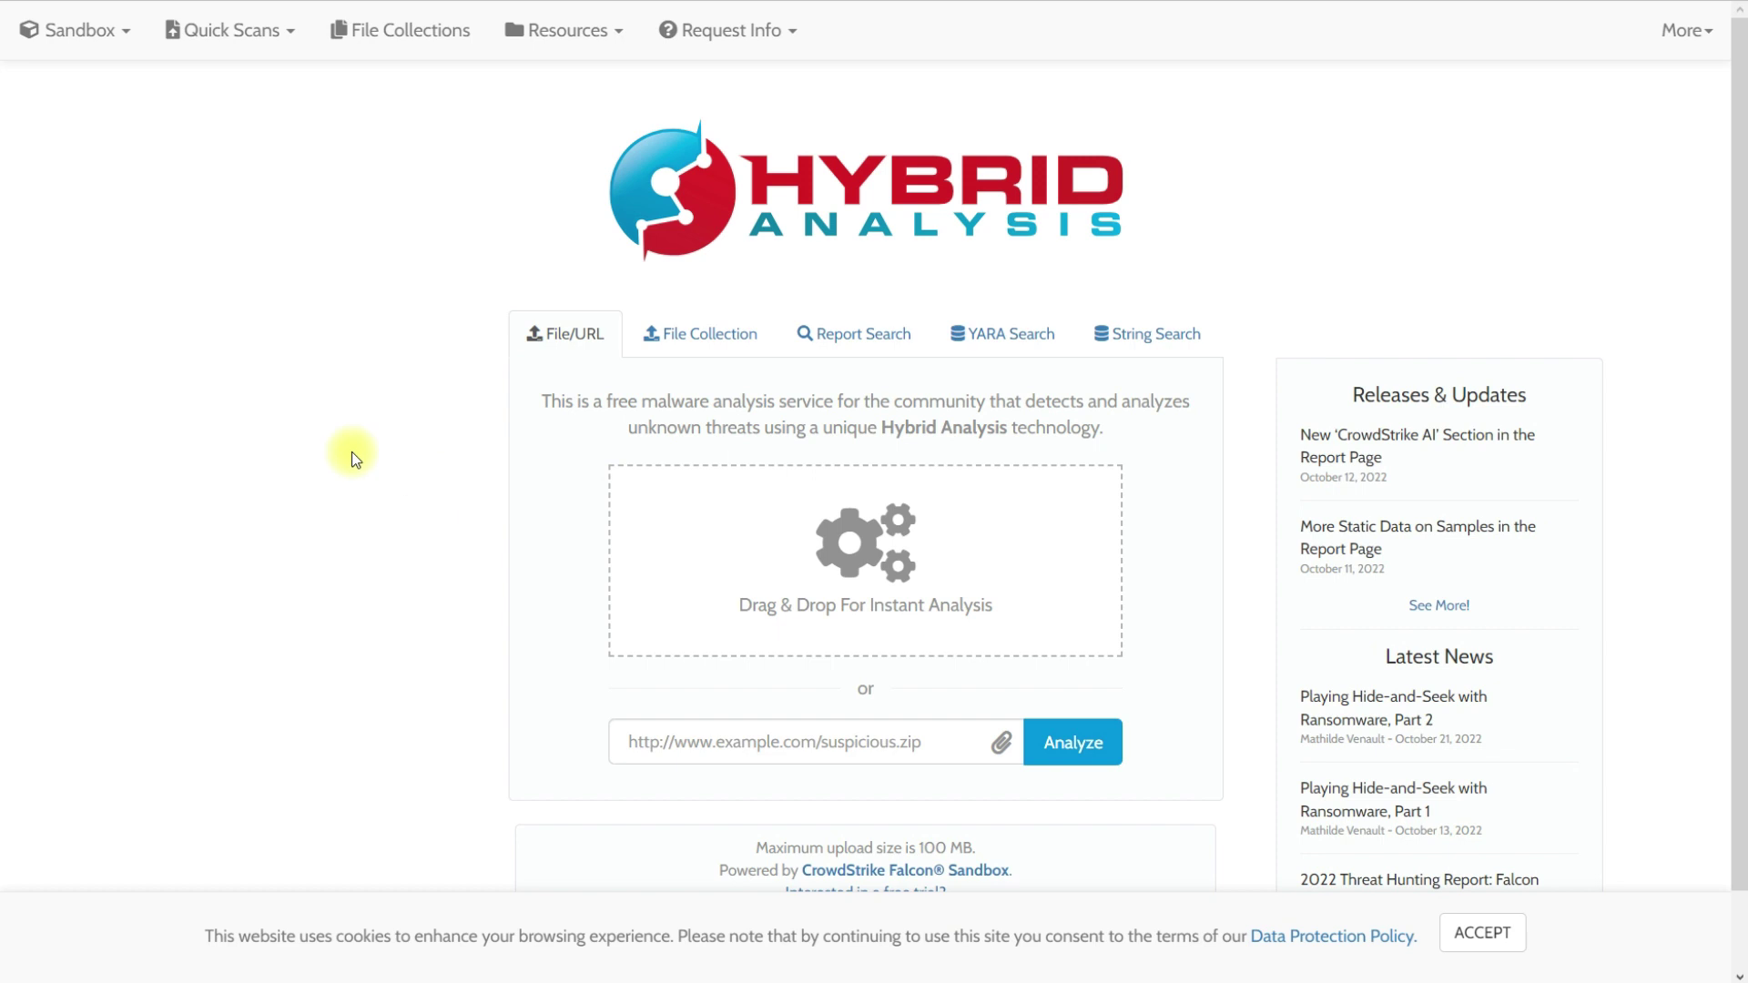
Step: Enter indeed.com in the File/URL field and submit it for analysis
click(834, 755)
text(162.159.130.67)
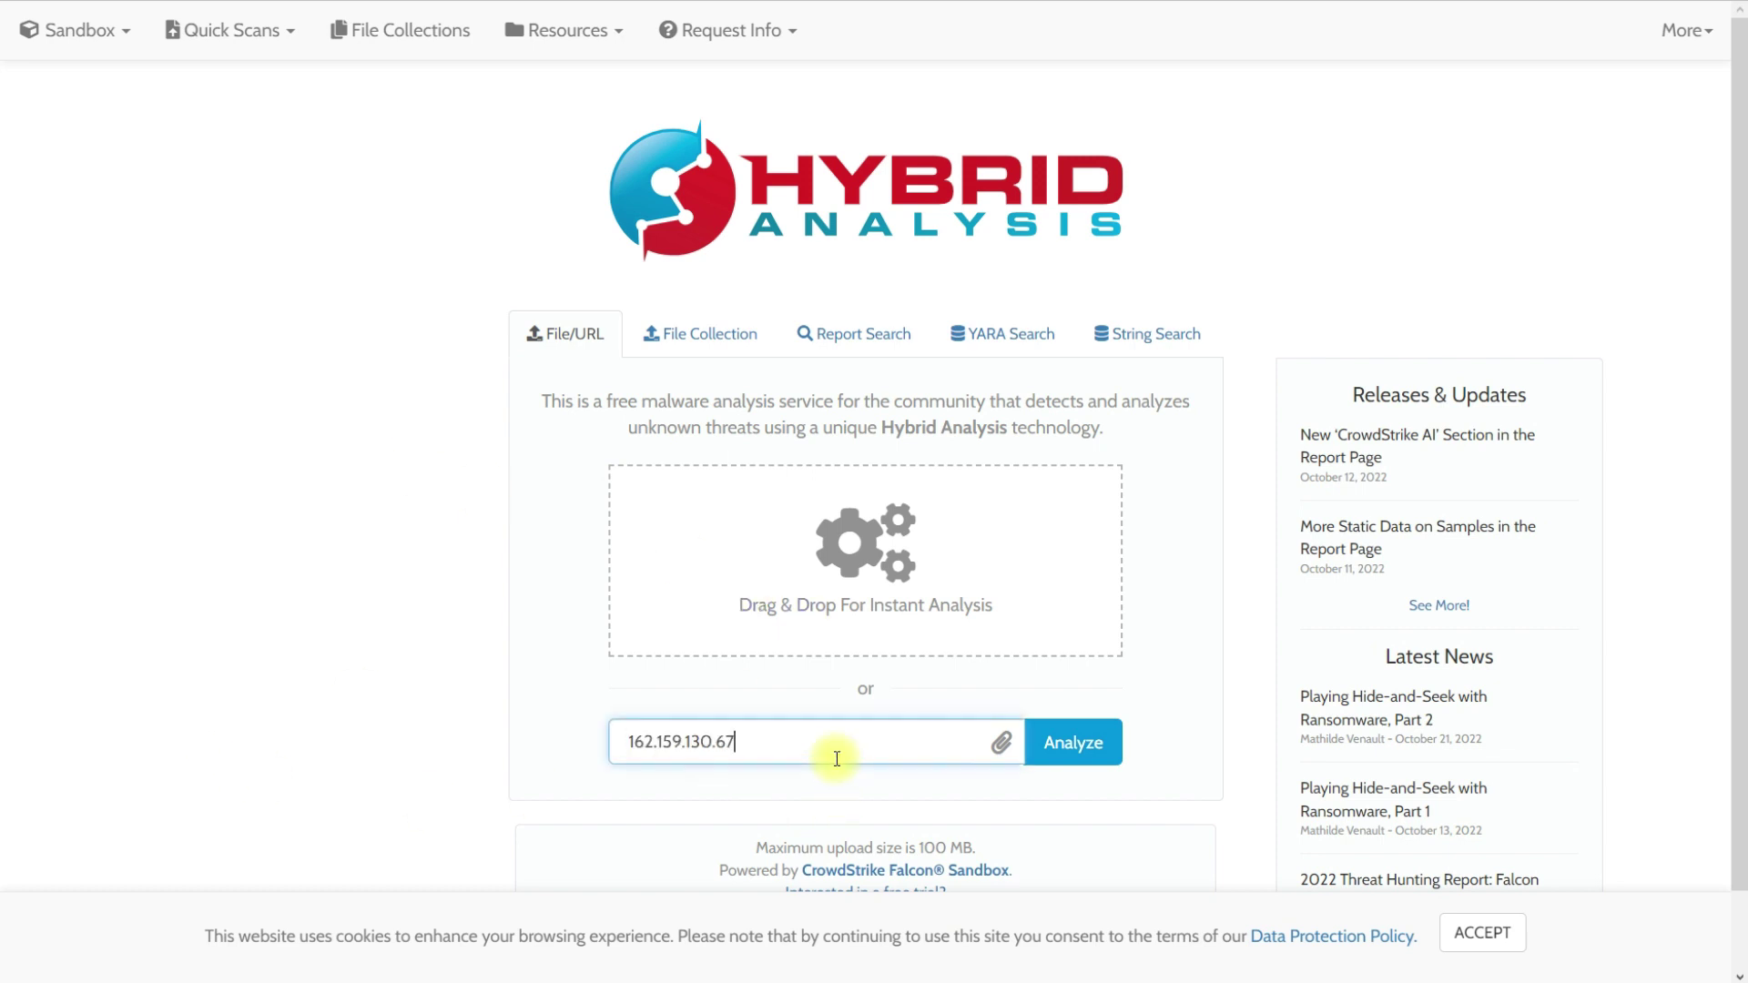
key(ctrl+a)
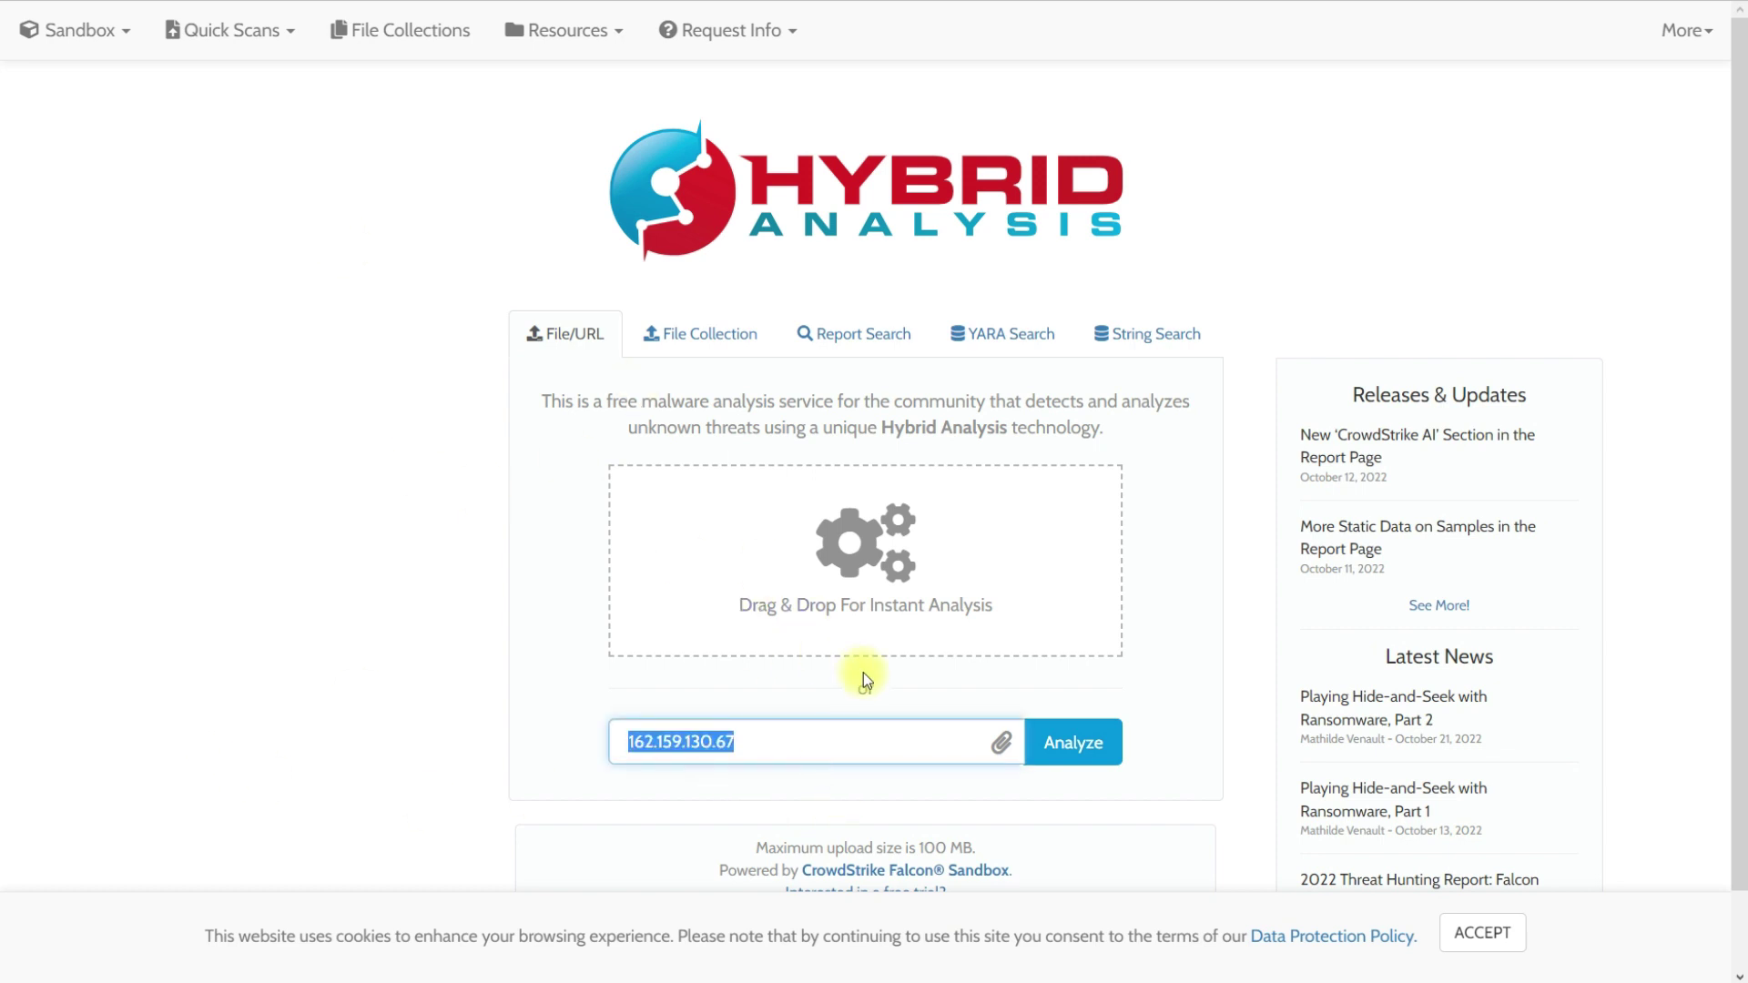
text(indeed.com)
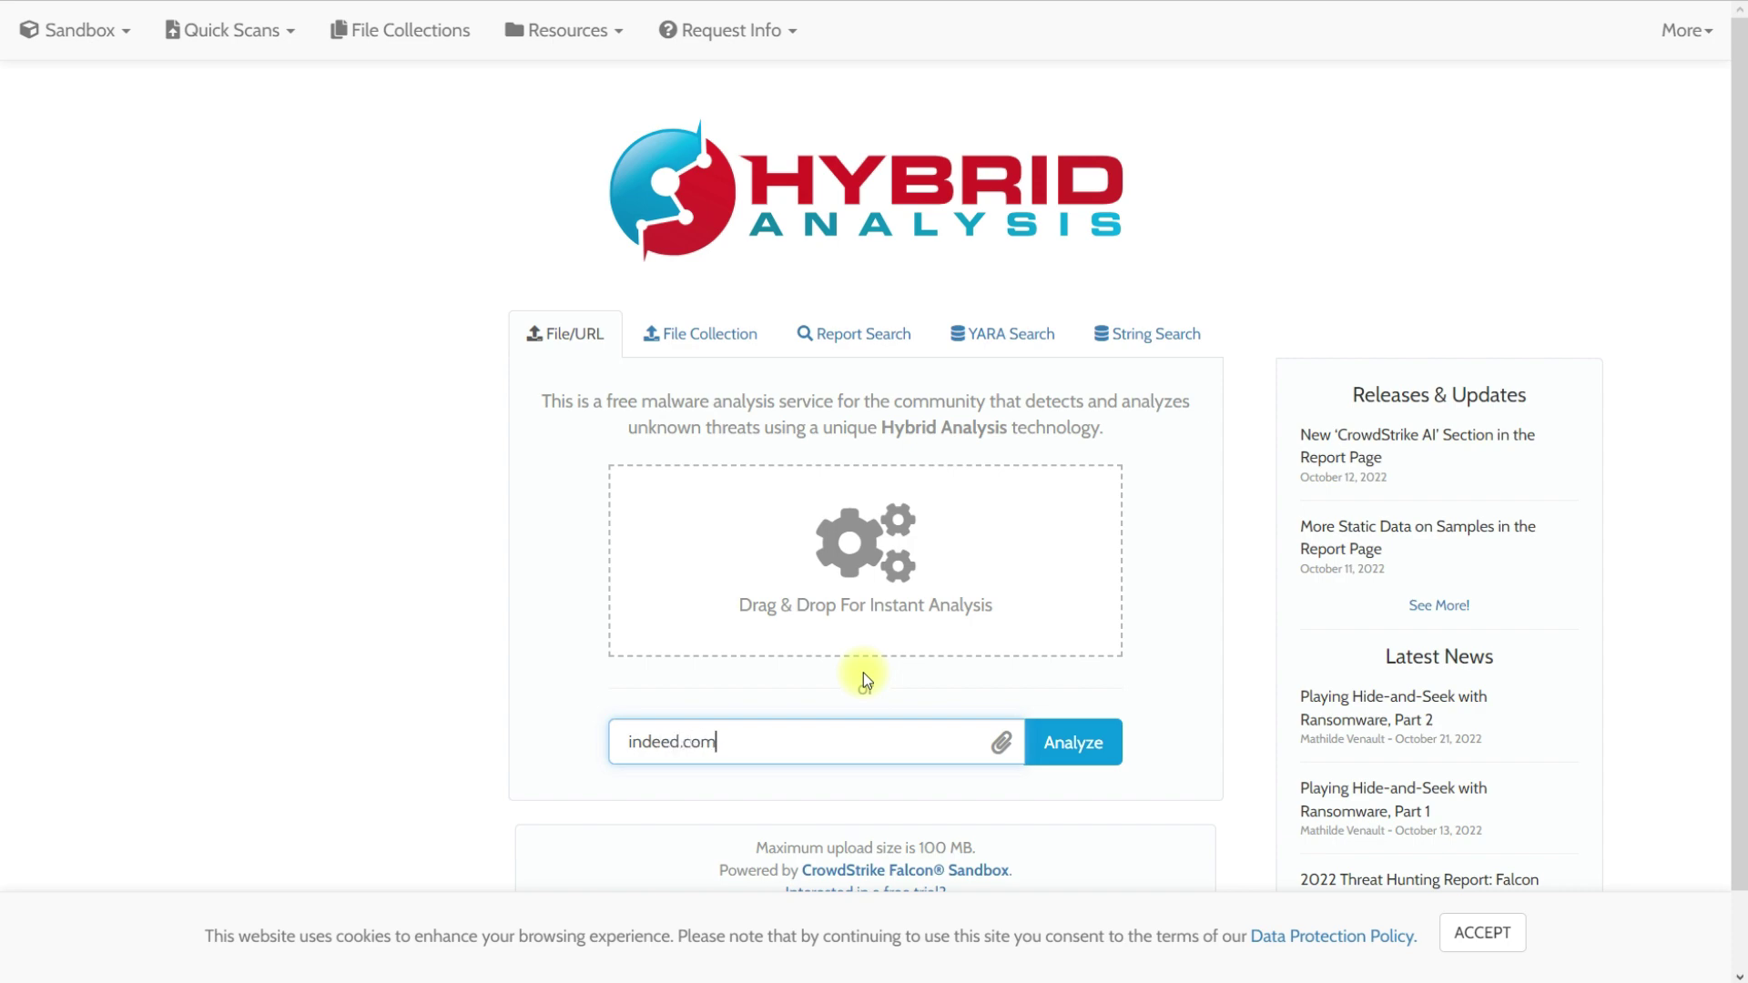
click(1087, 753)
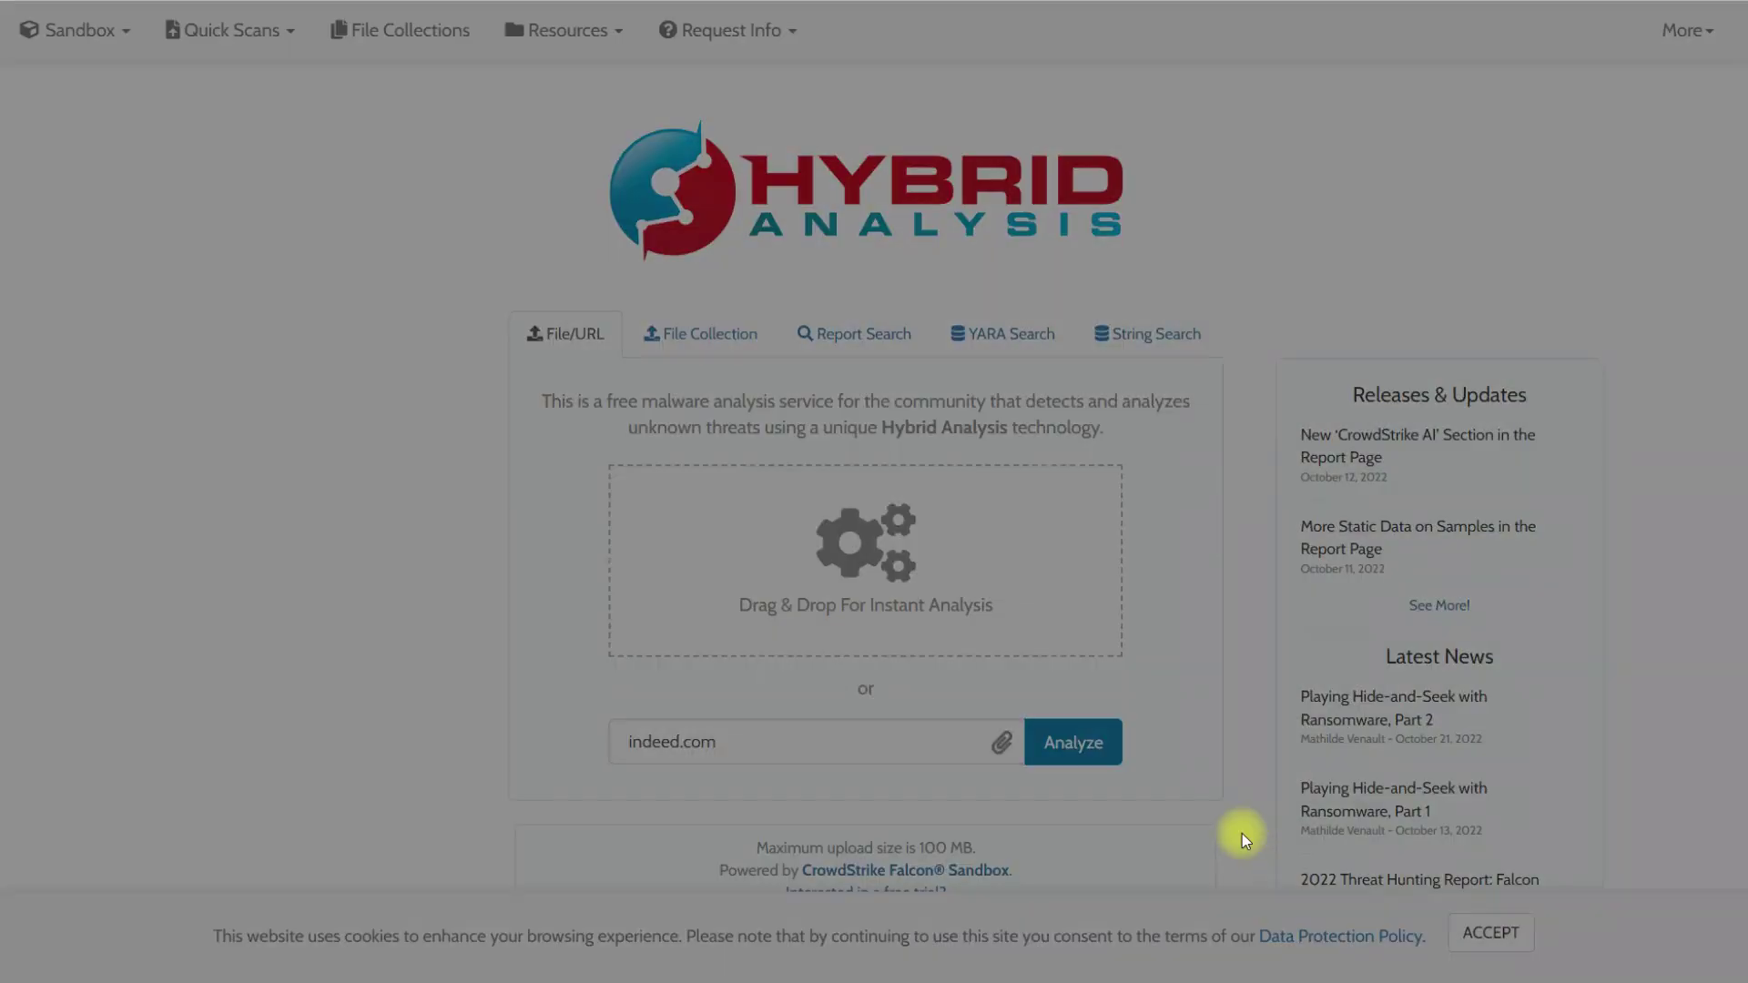
Step: Fill in the notification e-mail, decline third-party sharing and accept the terms
click(638, 530)
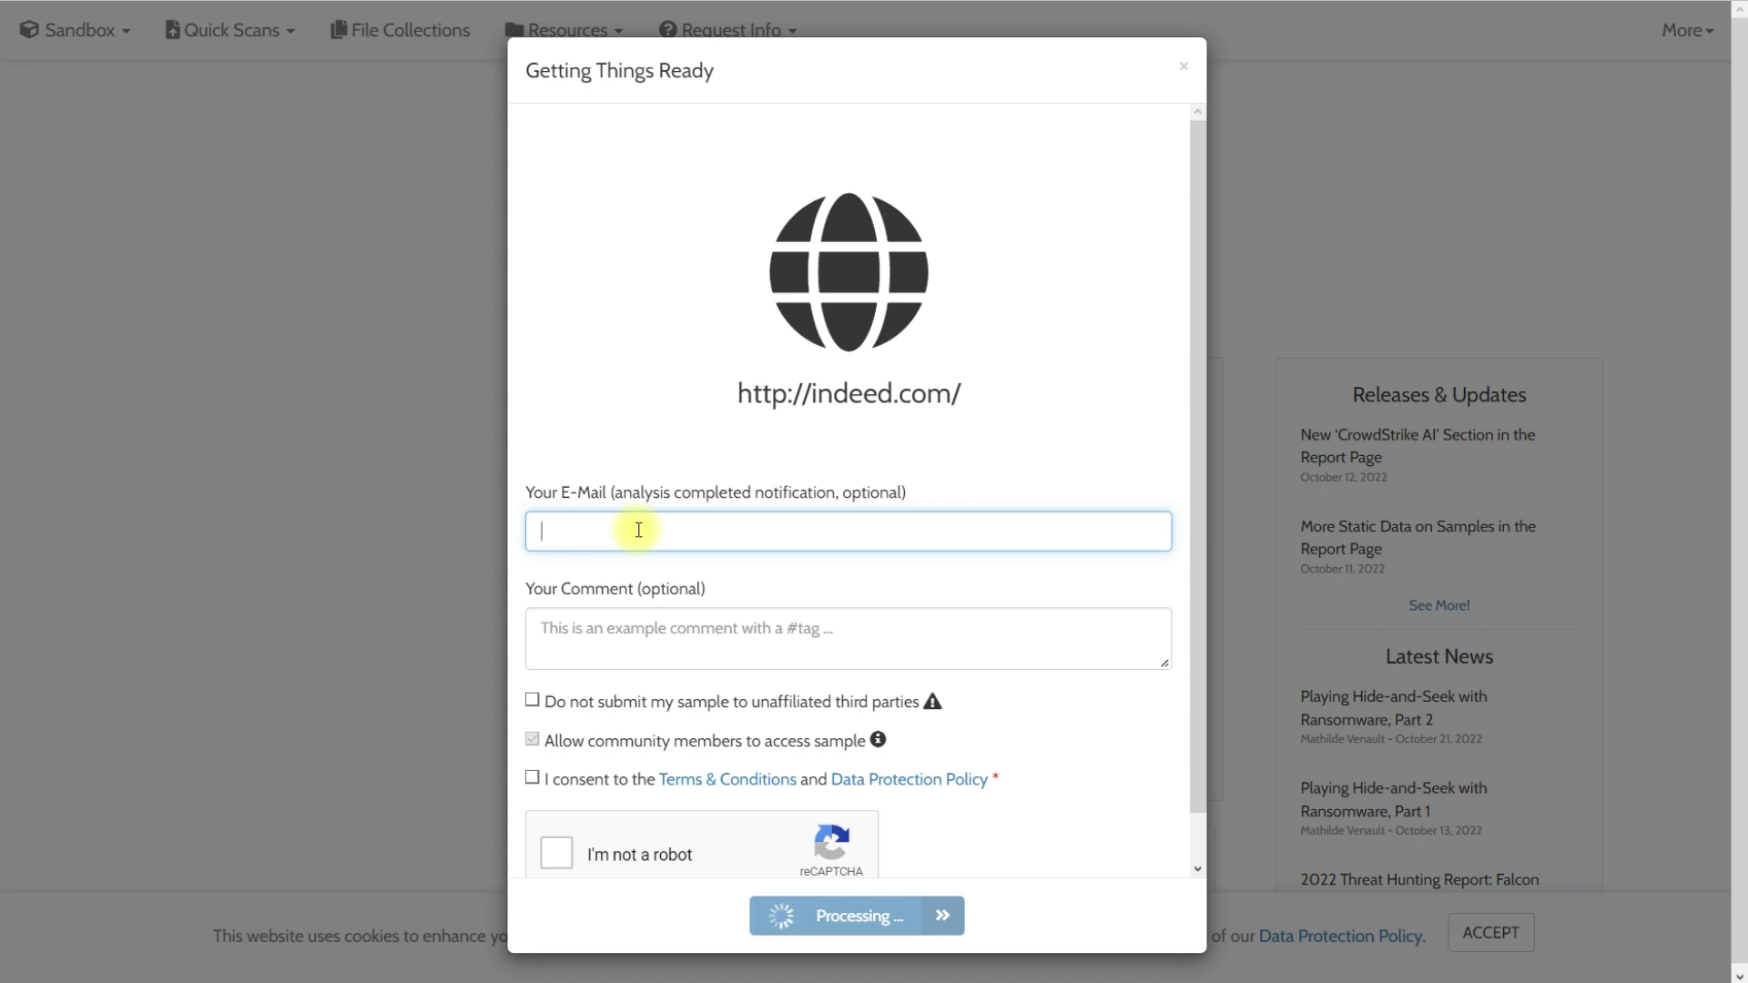
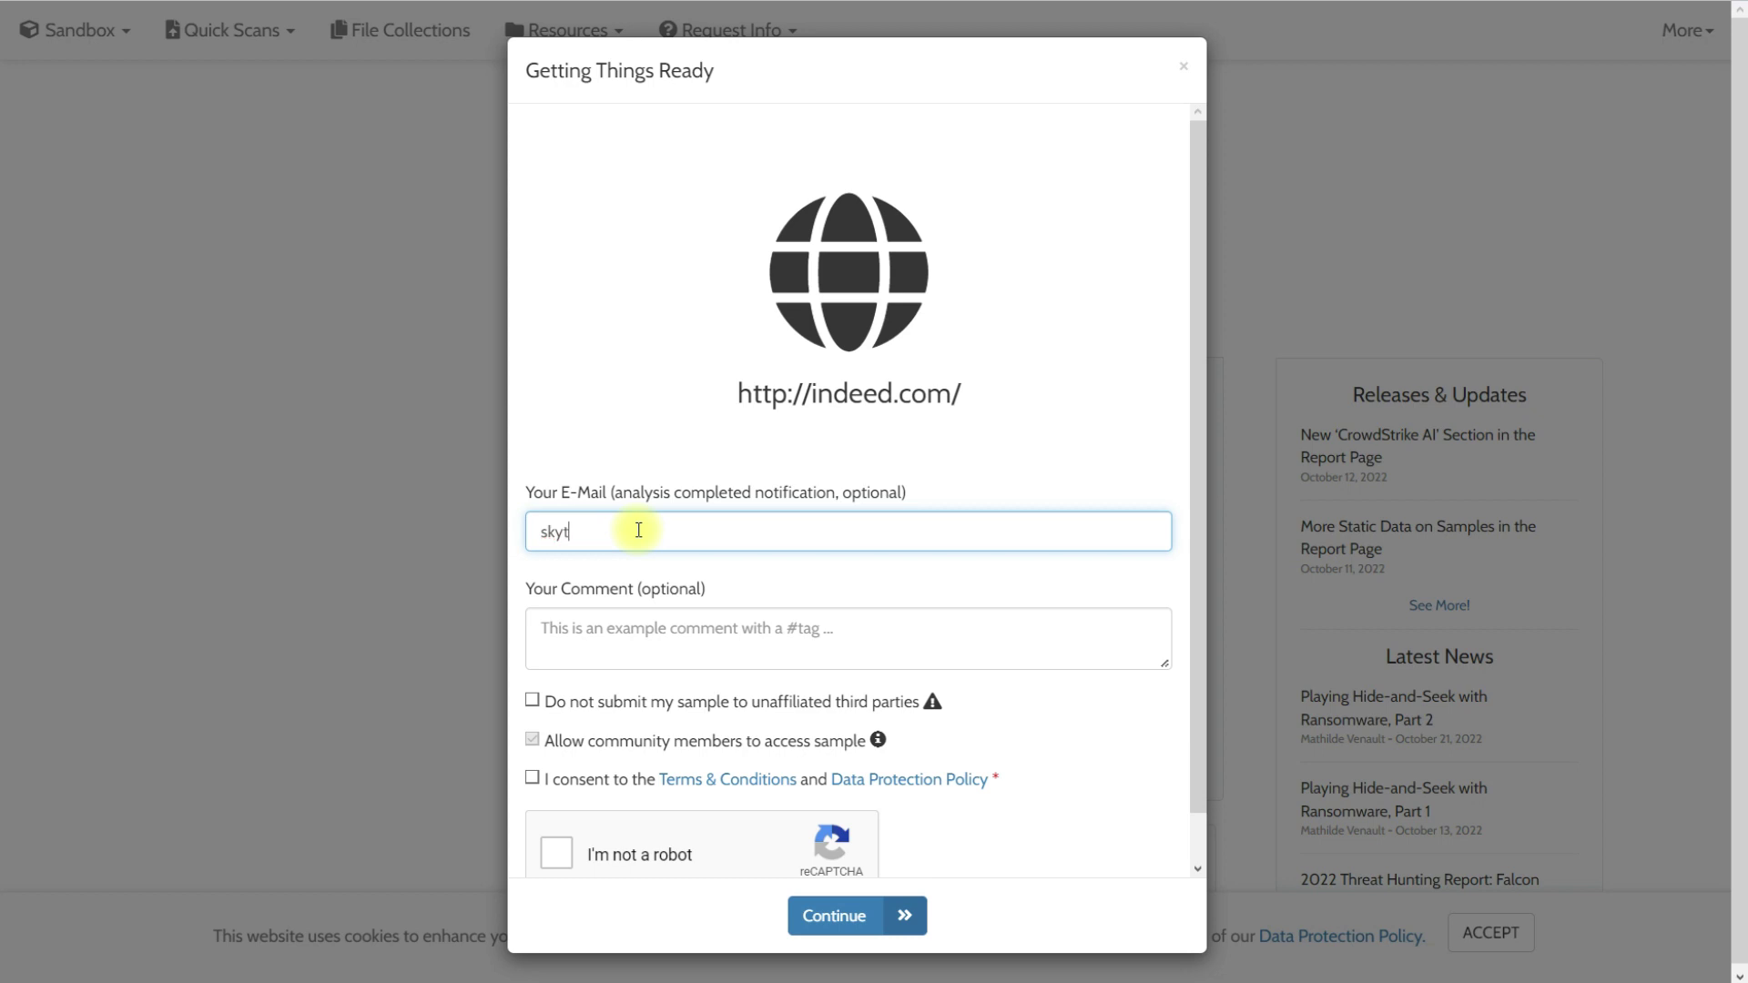
scroll(696, 587, down, 1)
click(601, 656)
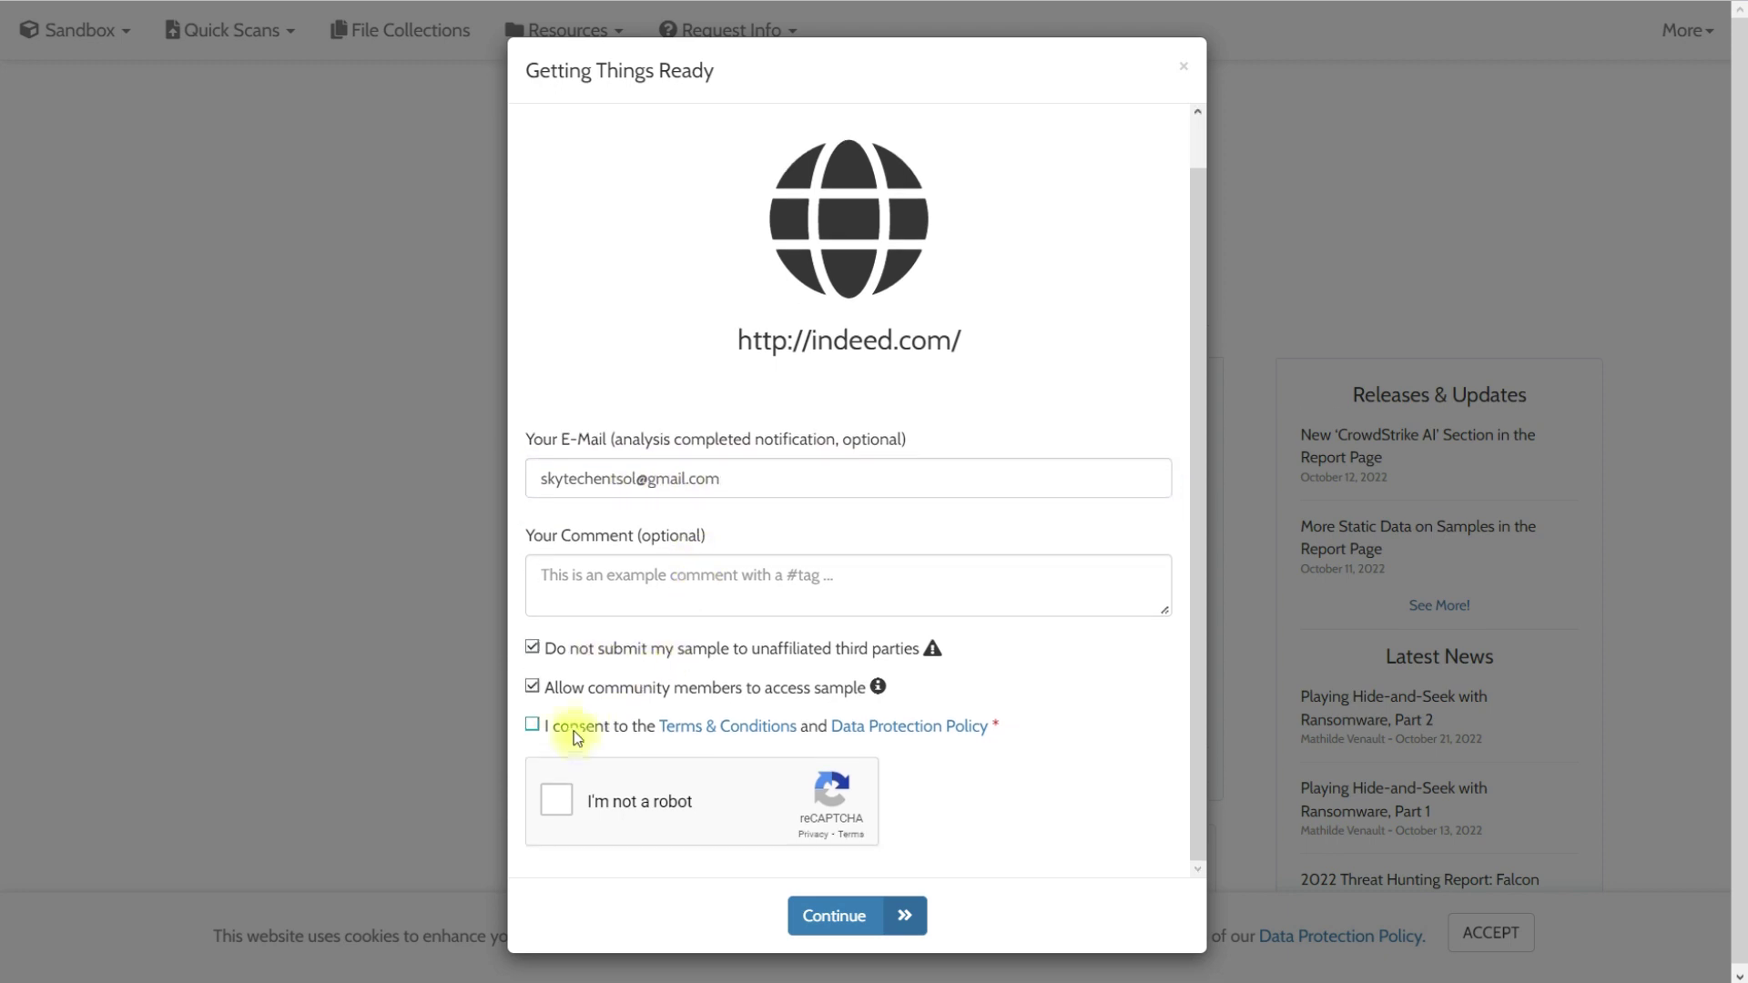
click(578, 725)
Step: Pass the traffic-light reCAPTCHA and send the indeed.com submission for processing
click(604, 800)
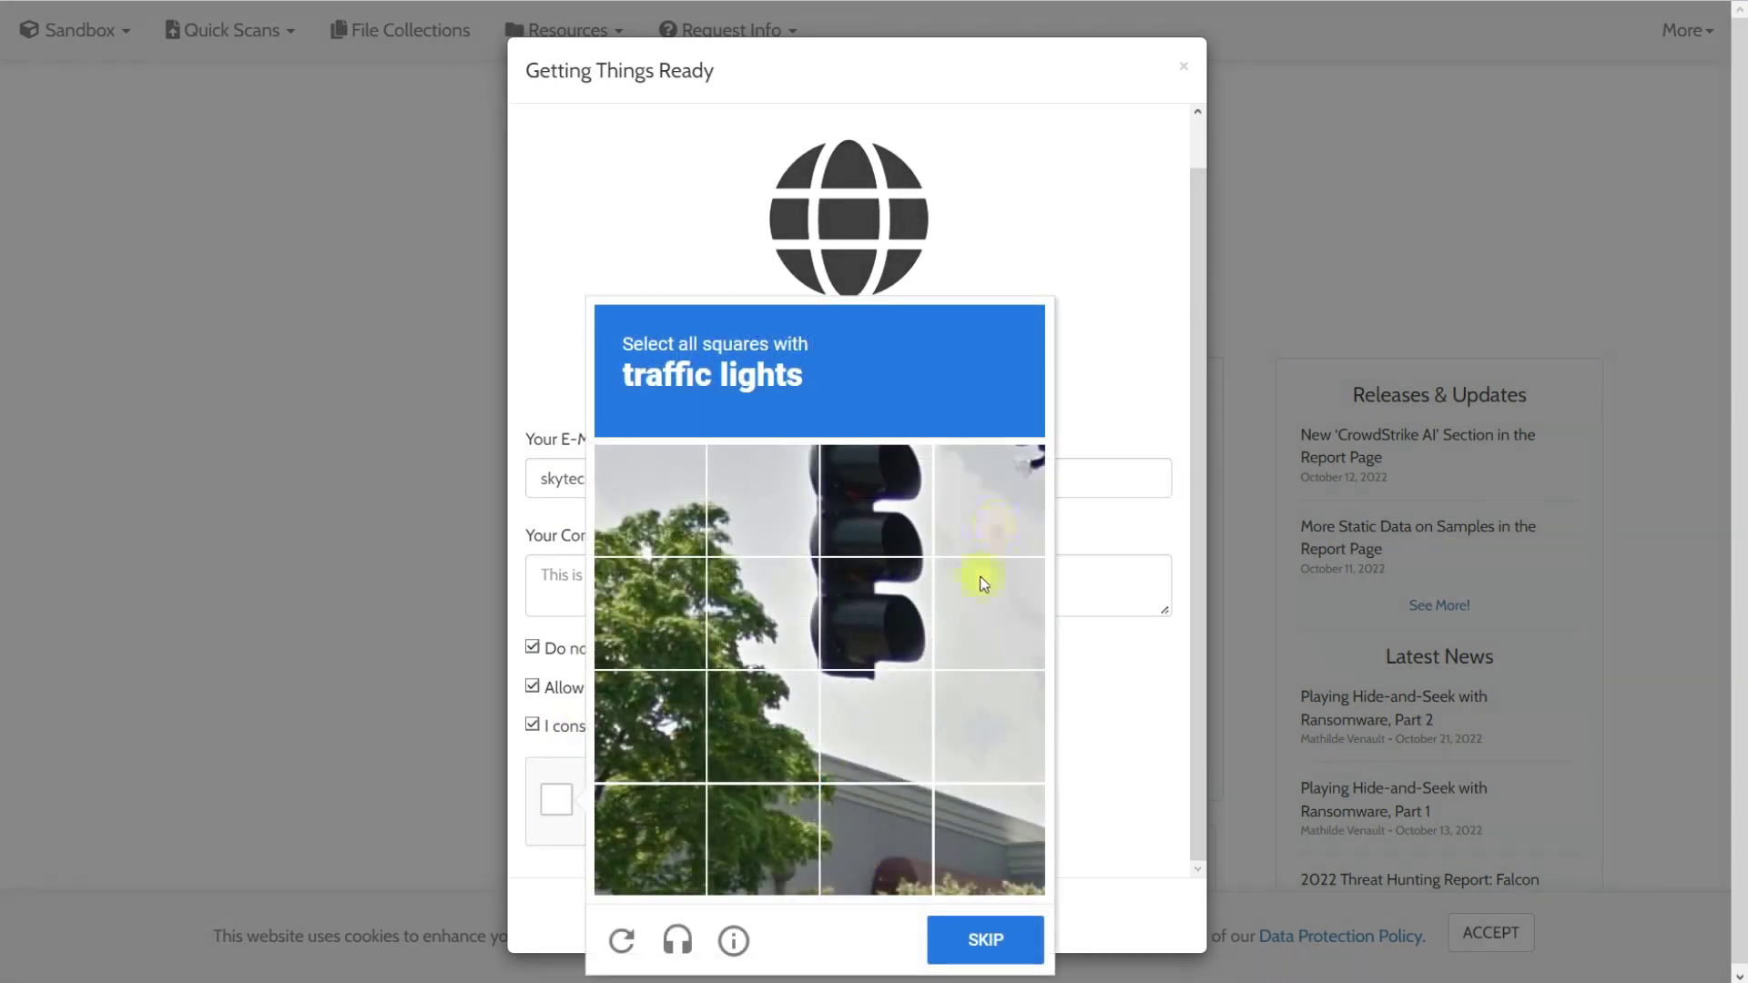
click(876, 612)
click(873, 500)
click(752, 506)
click(796, 609)
click(1006, 947)
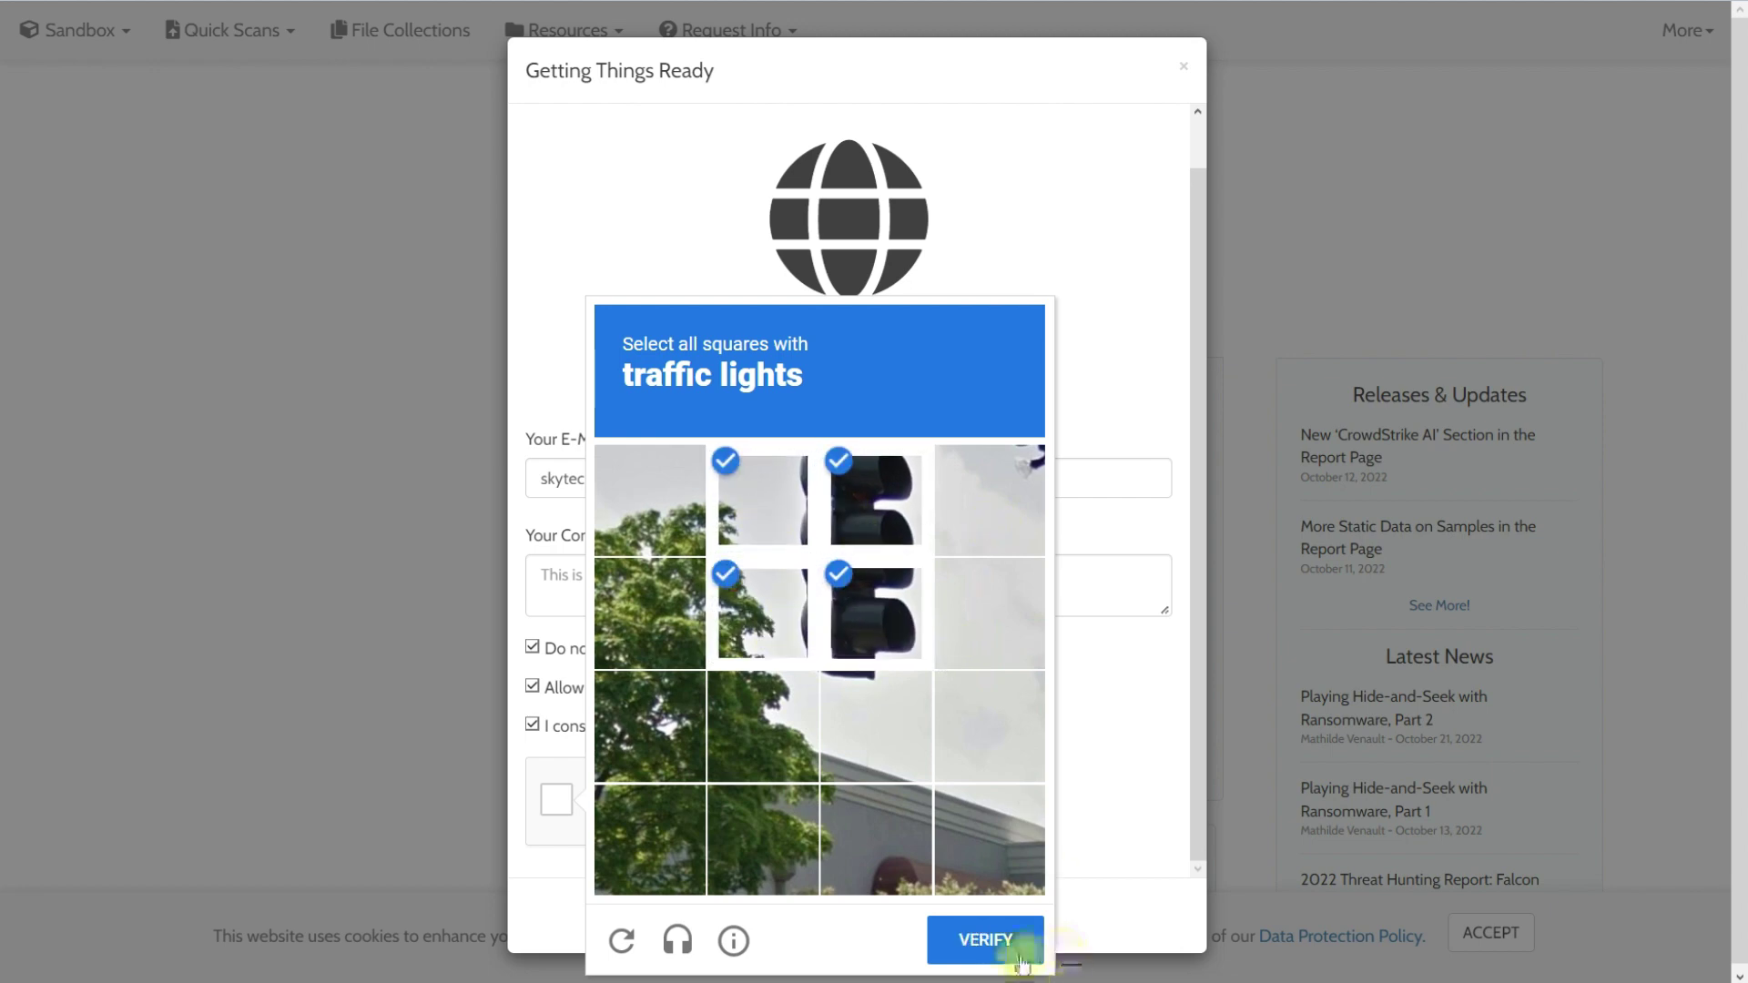
click(874, 725)
click(985, 938)
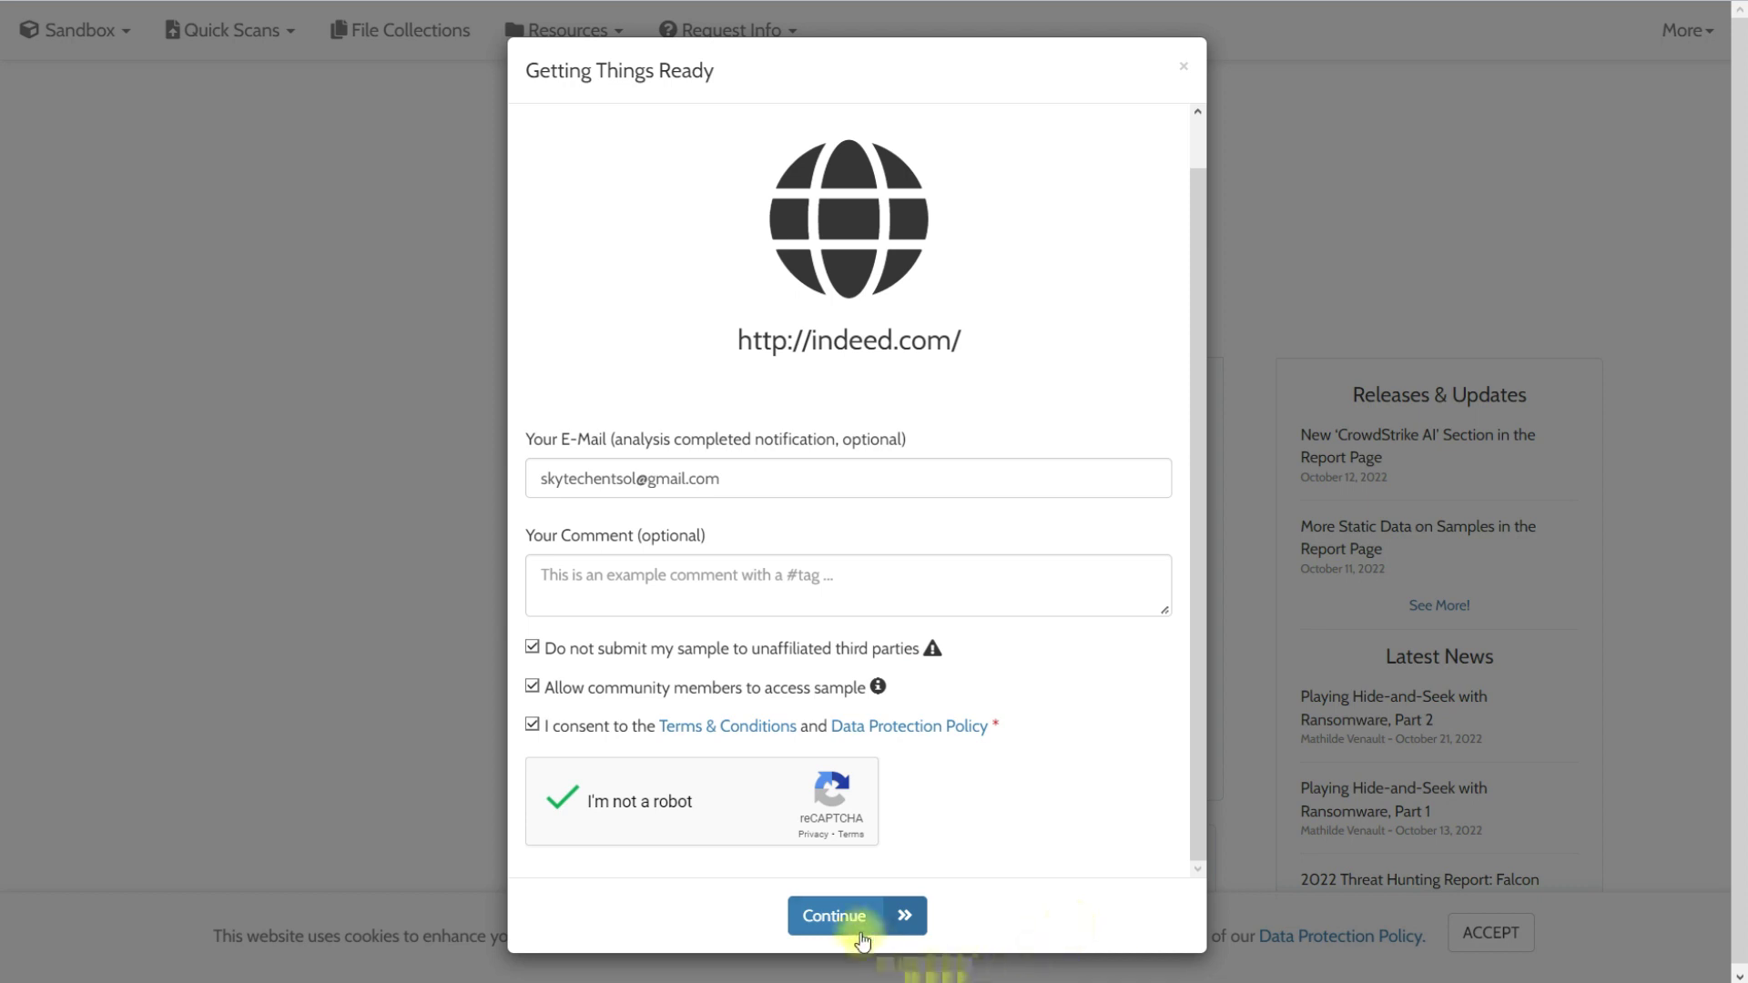
click(903, 921)
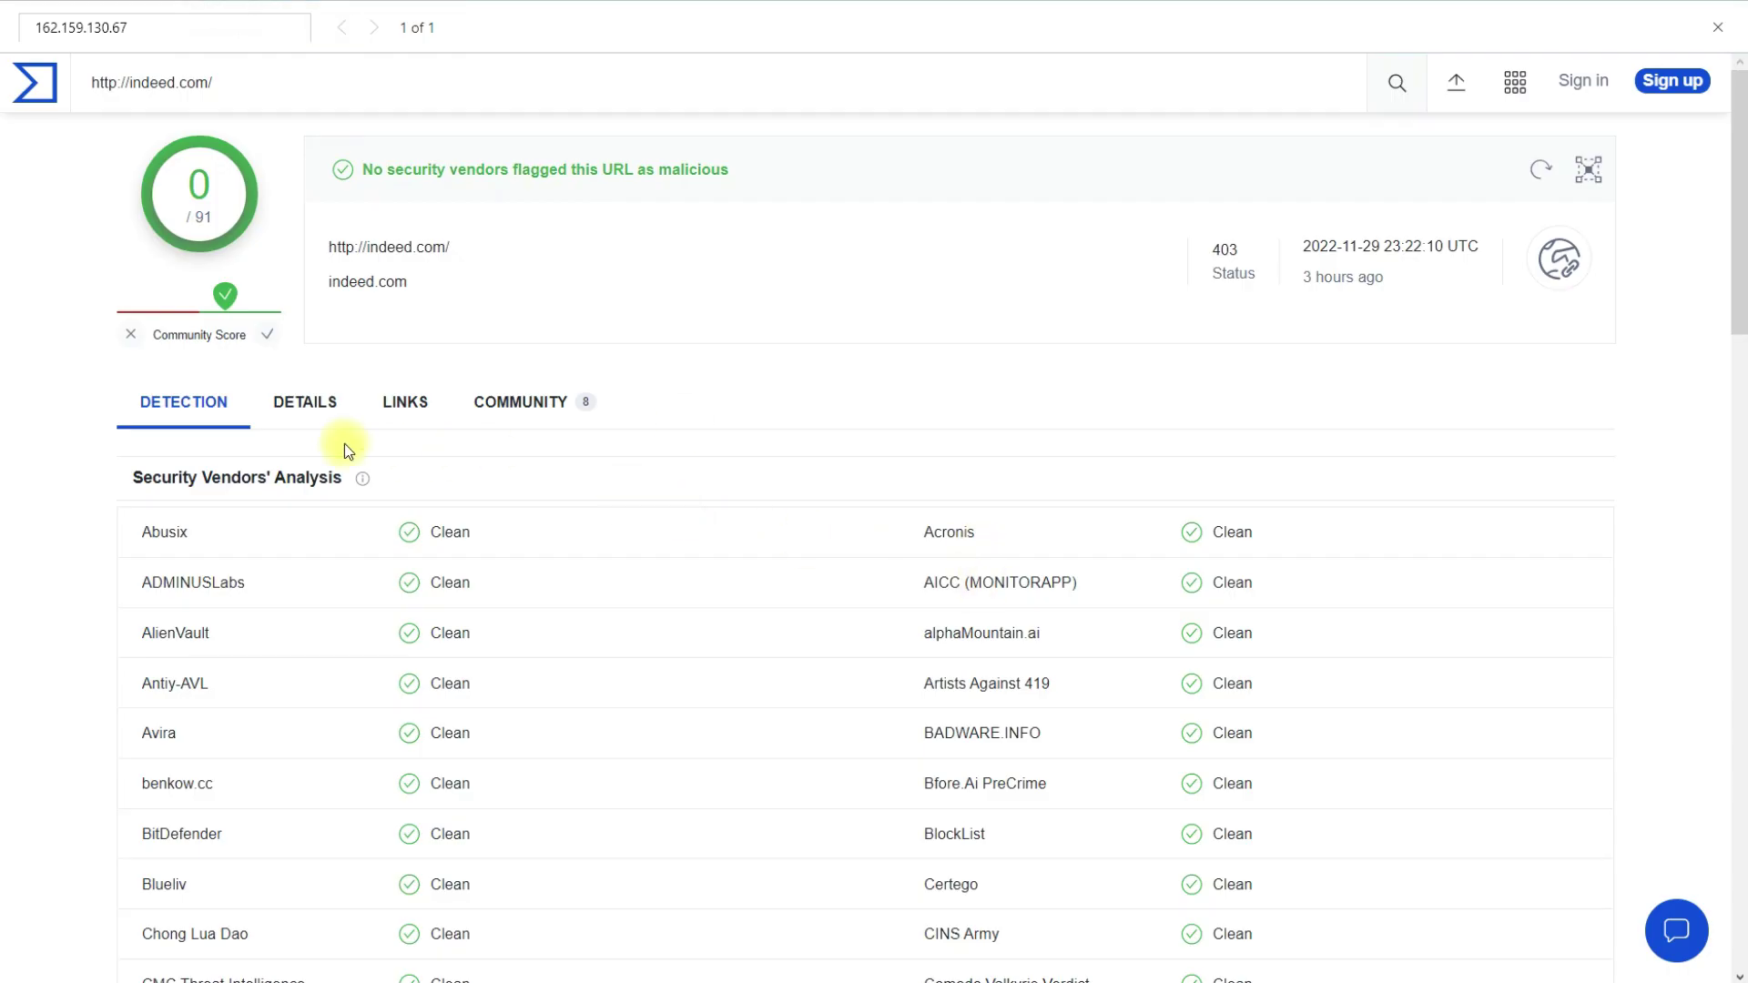
Step: Capture a screenshot of the whole clean VirusTotal indeed.com report
scroll(1413, 581, down, 5)
scroll(1414, 581, up, 5)
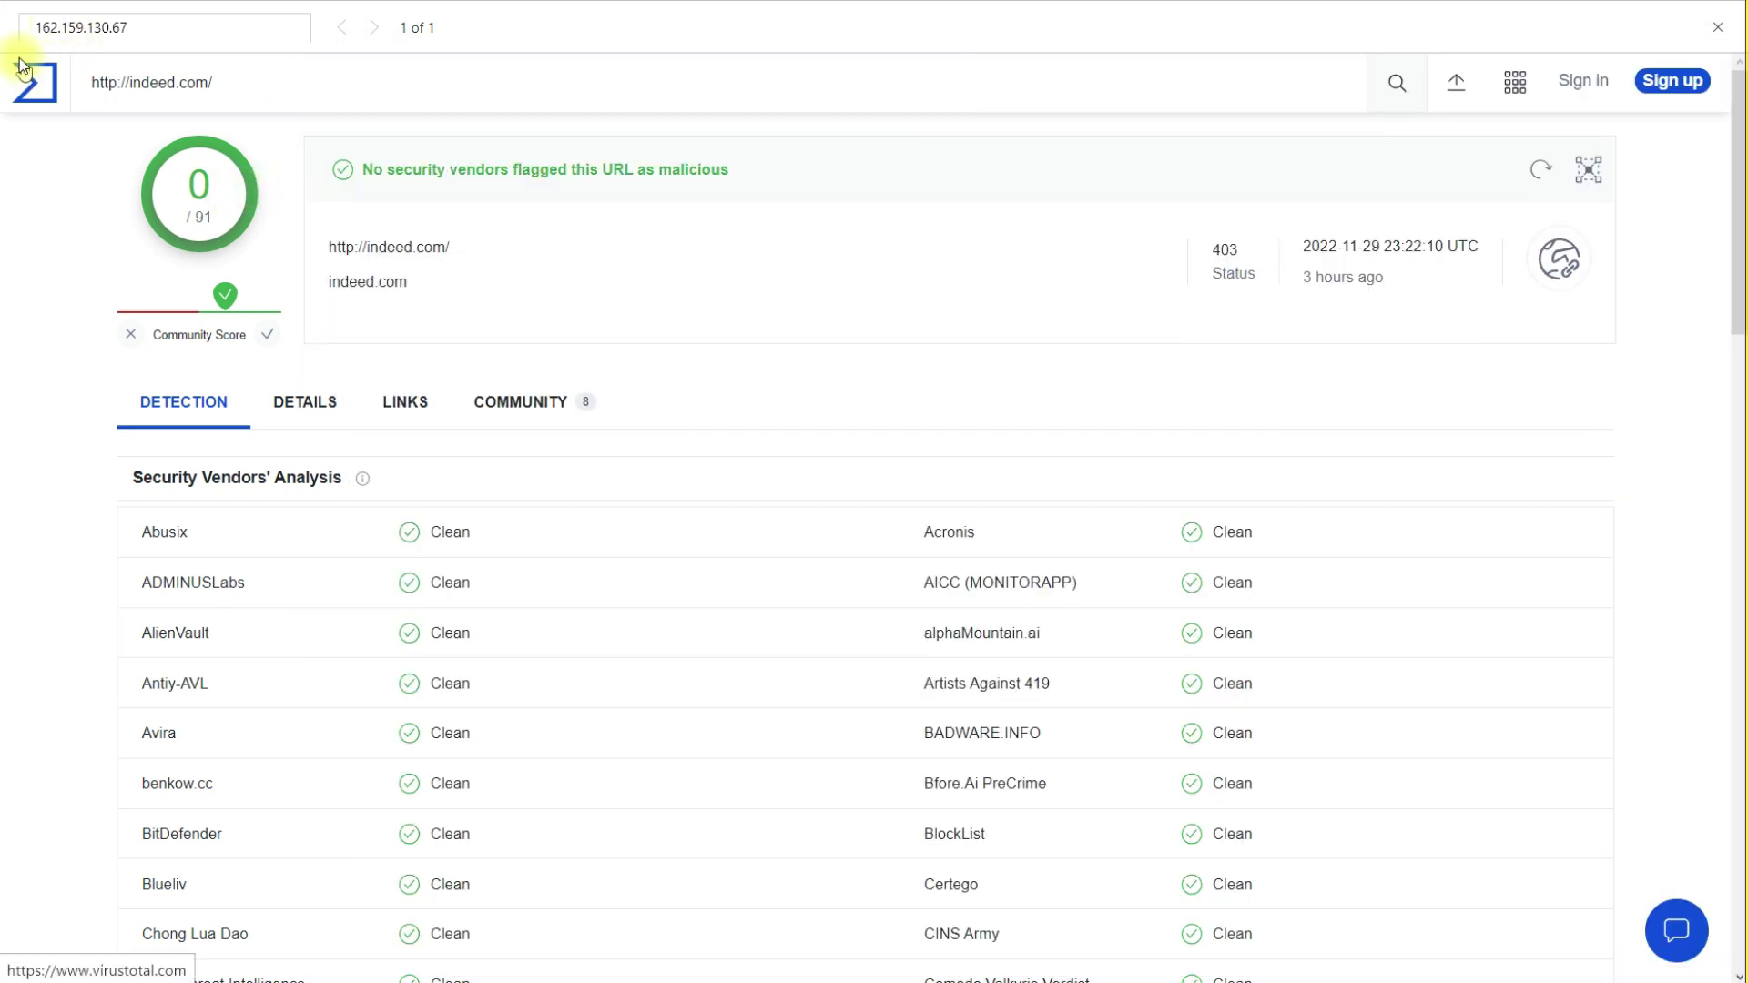
drag(13, 58, 1465, 974)
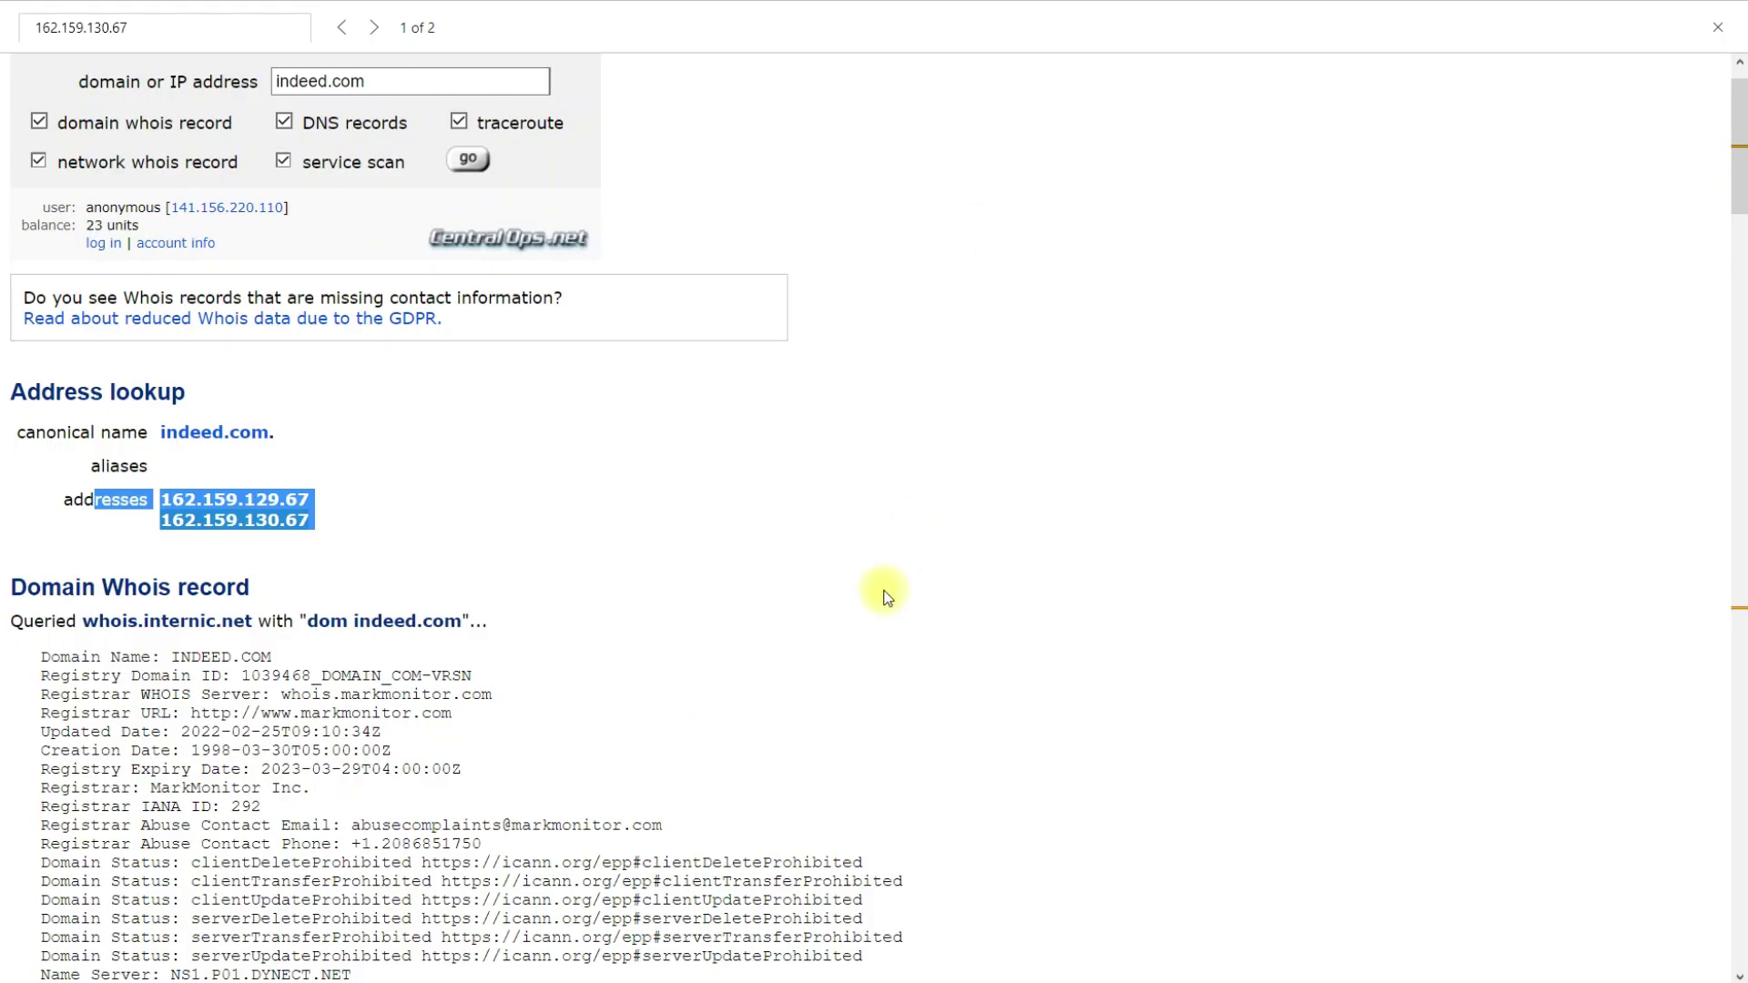
scroll(1739, 250, down, 1)
scroll(1739, 250, down, 20)
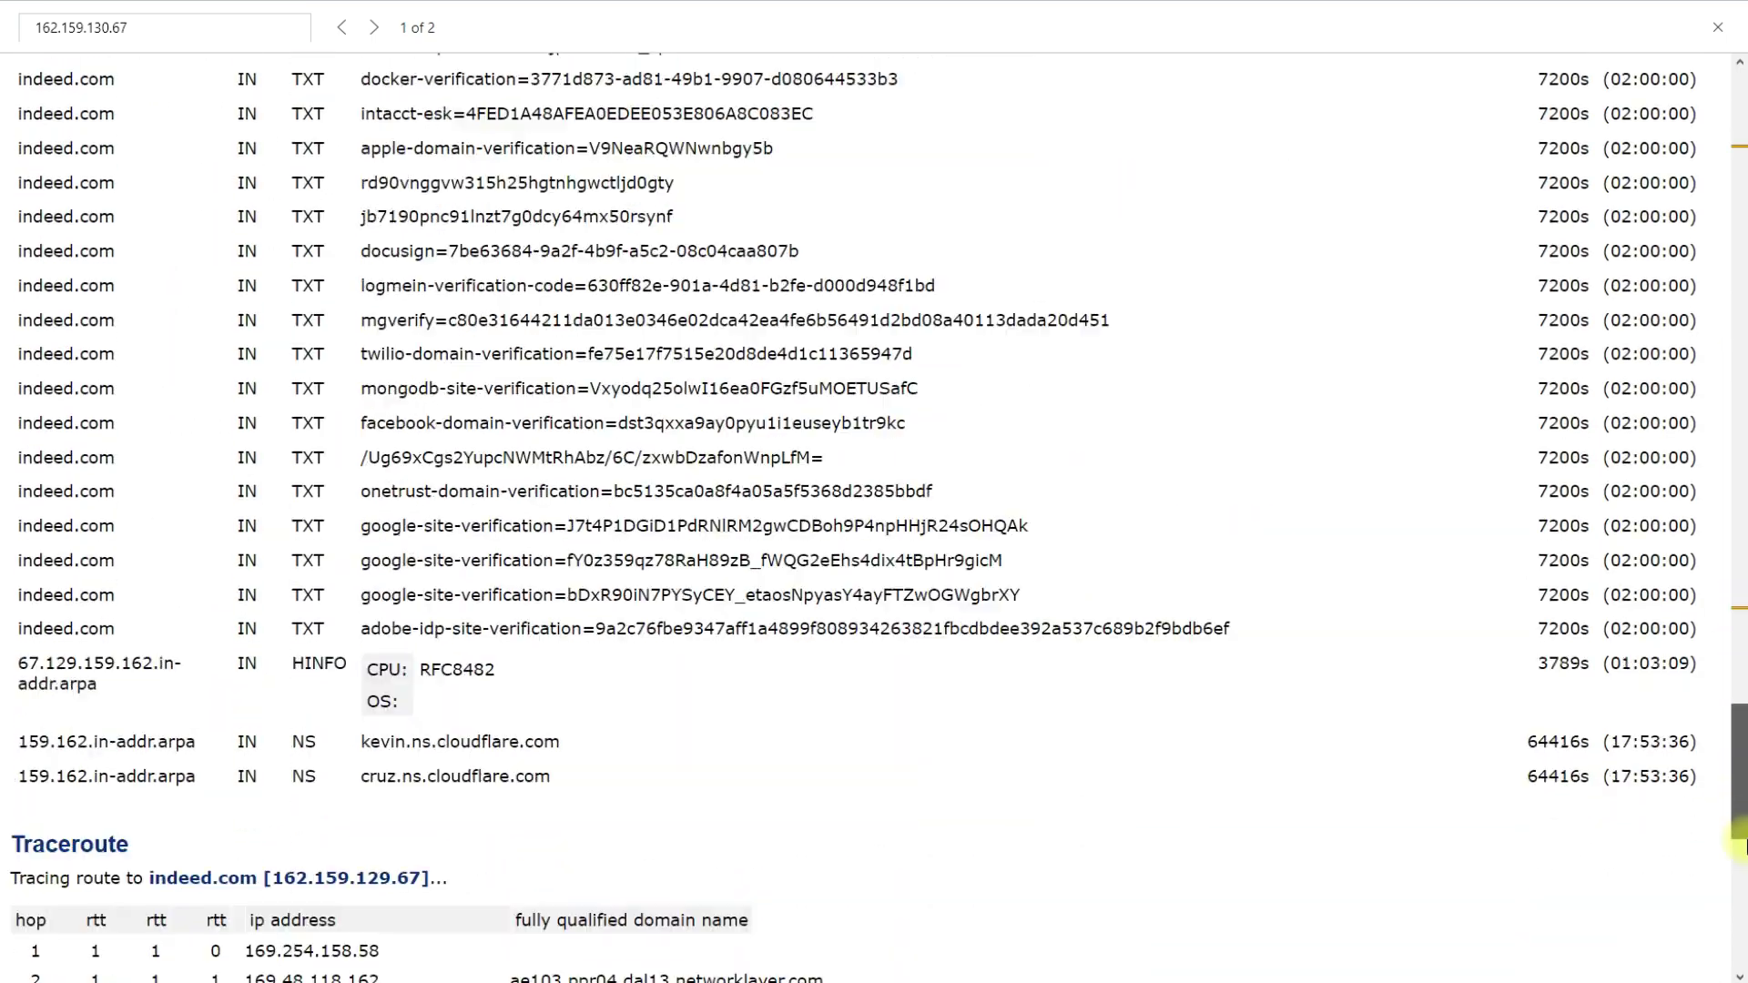
scroll(1715, 263, up, 20)
scroll(1715, 264, up, 9)
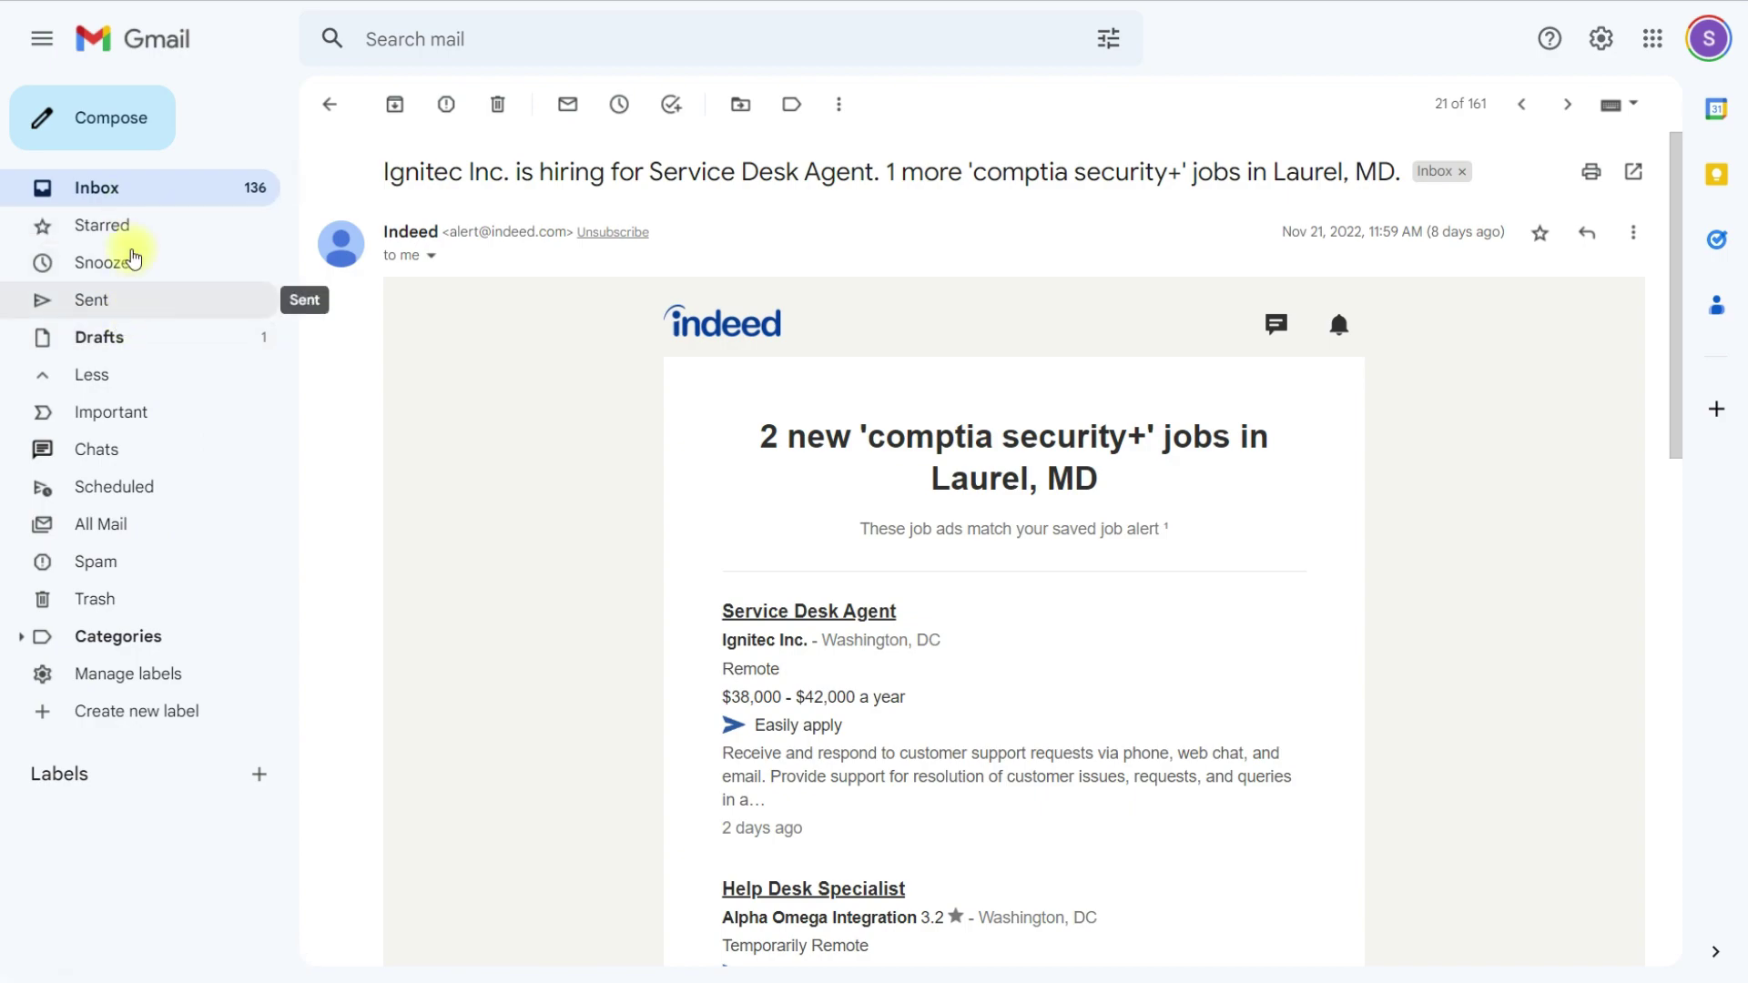
Step: Return to the Gmail inbox list and scroll through it
click(138, 189)
scroll(1051, 765, down, 12)
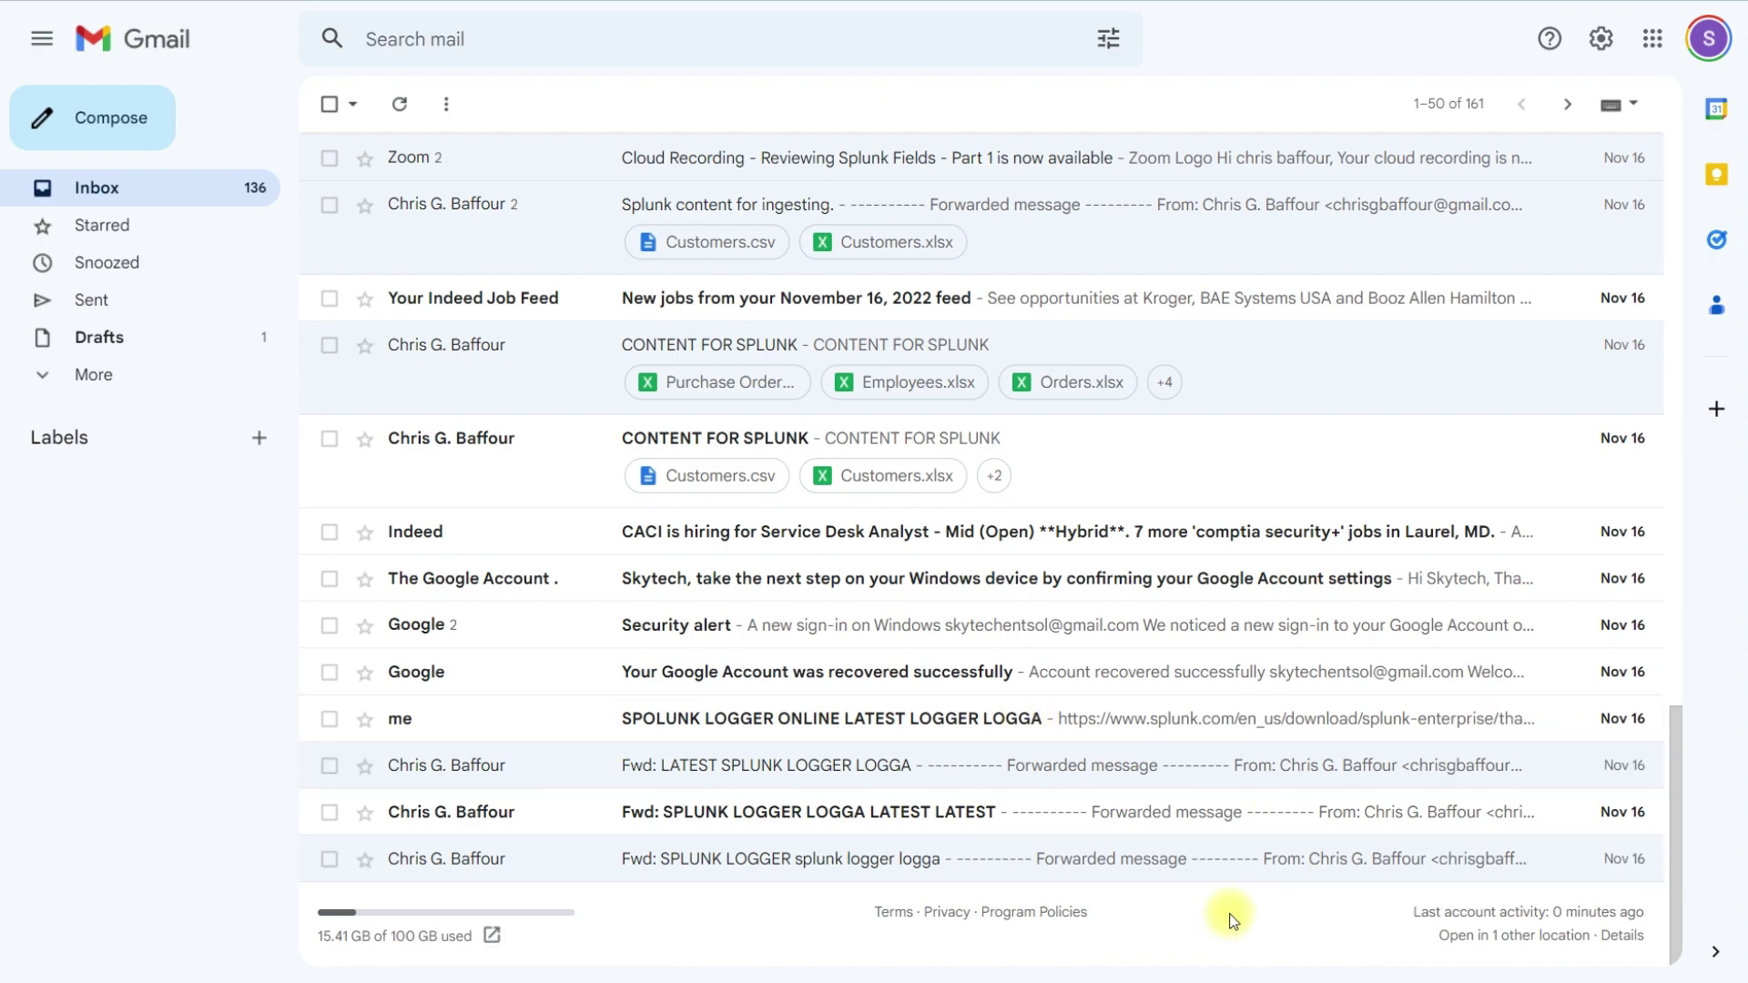
scroll(1197, 880, up, 6)
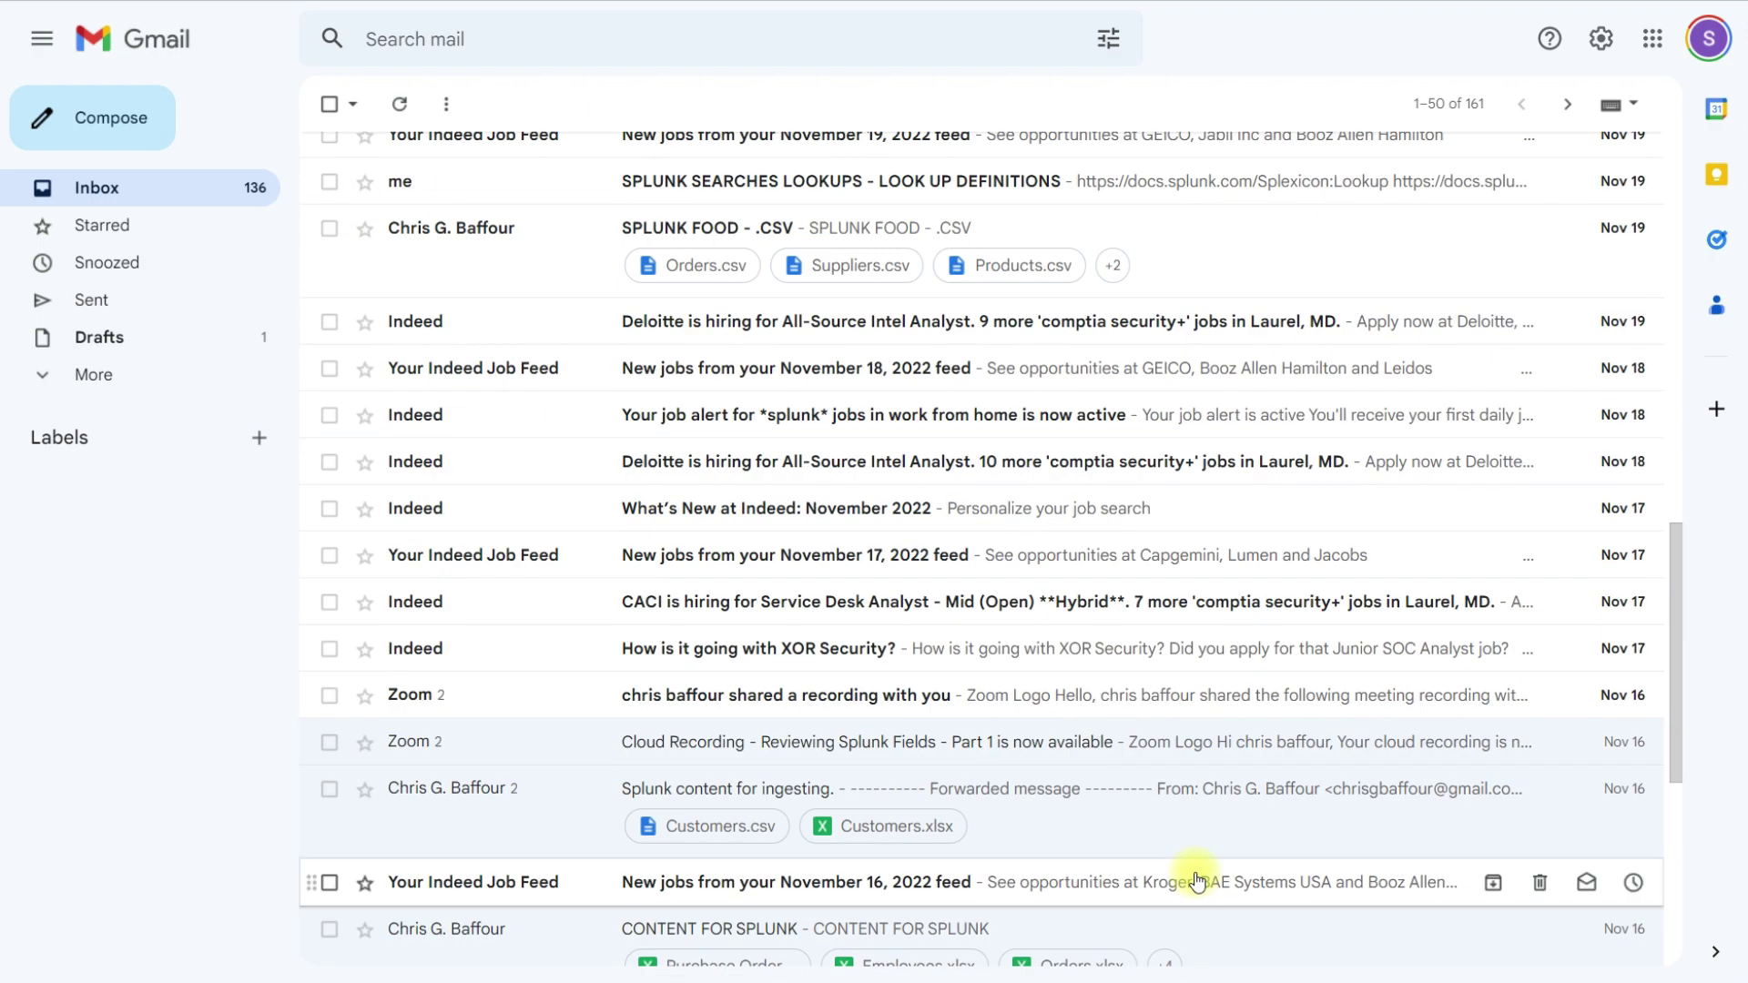
scroll(1172, 874, up, 6)
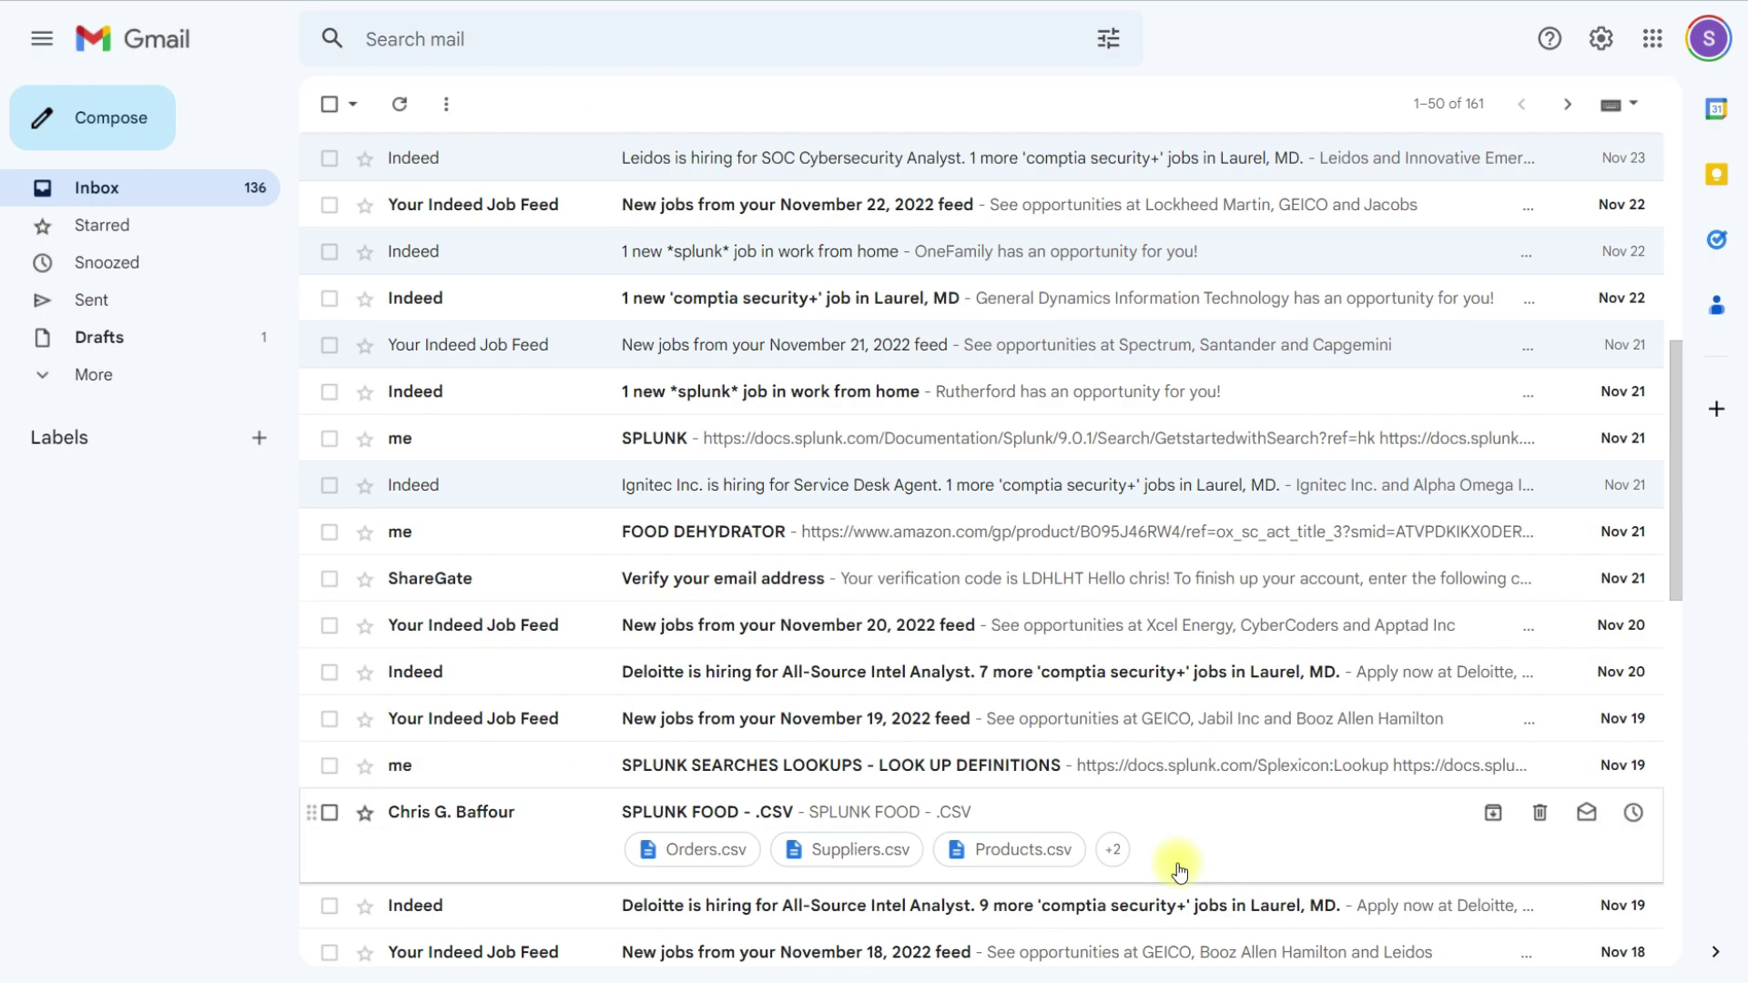
scroll(1179, 872, up, 7)
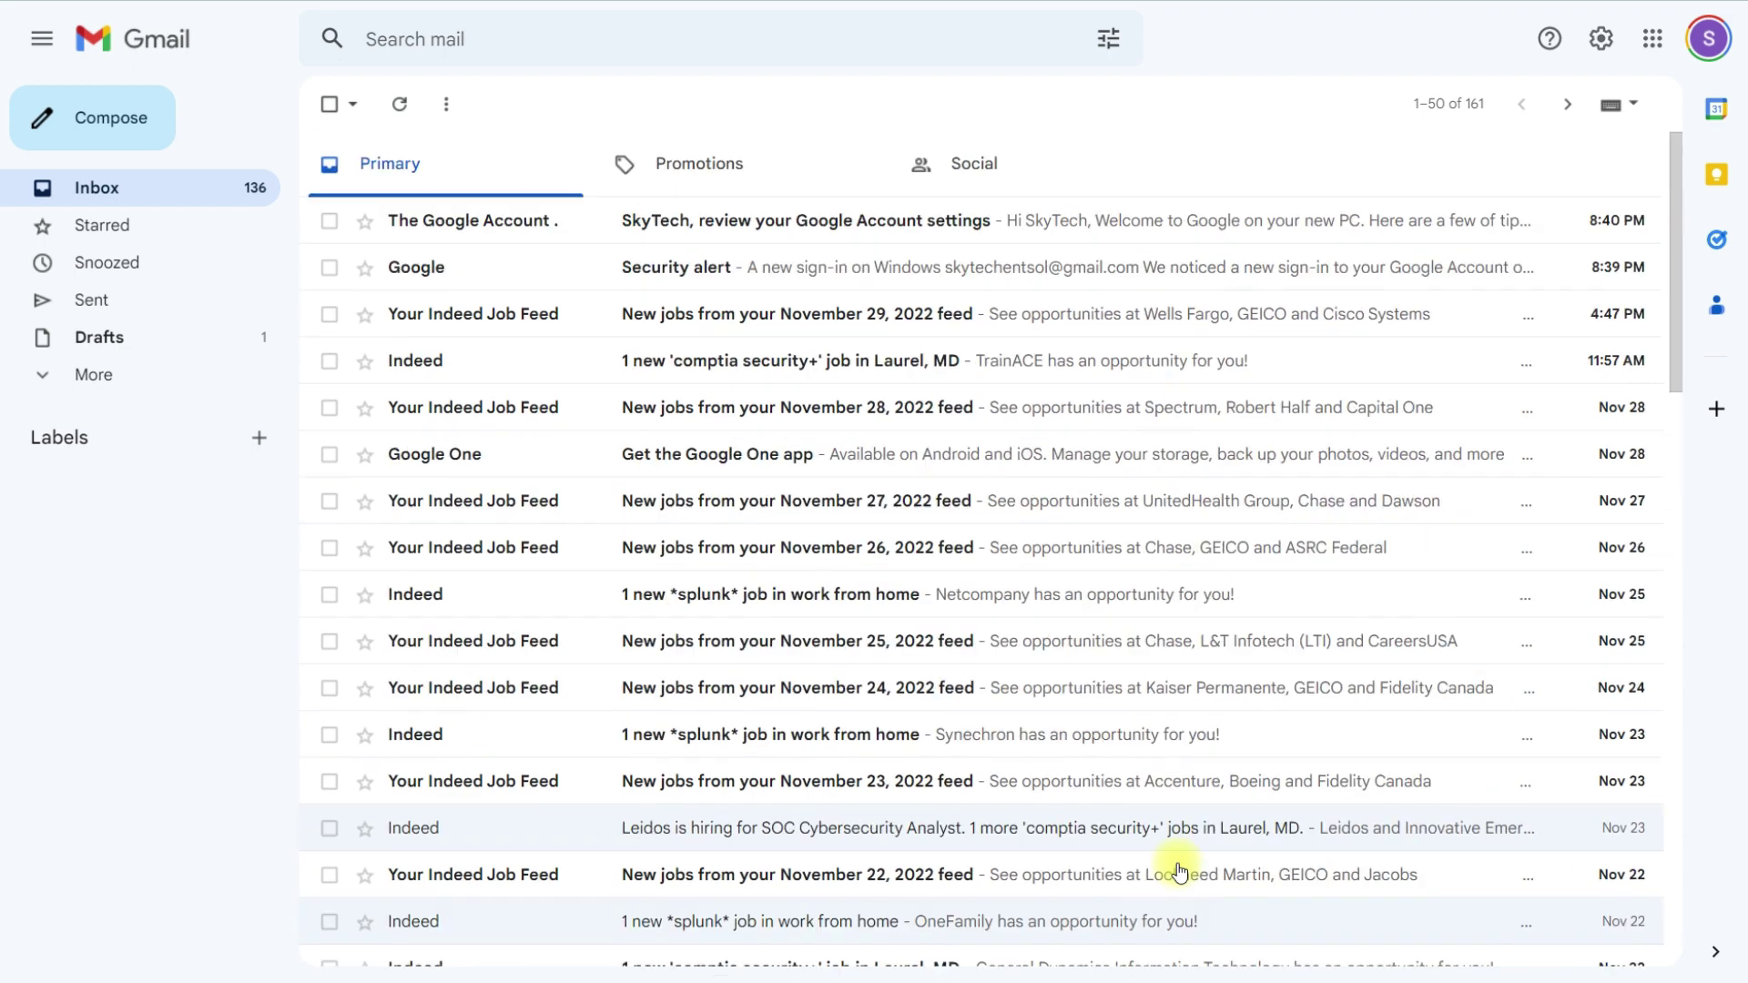
Step: Read the reported wsj.com phishing message in Spam, then bring up the Trash folder
click(77, 377)
click(127, 564)
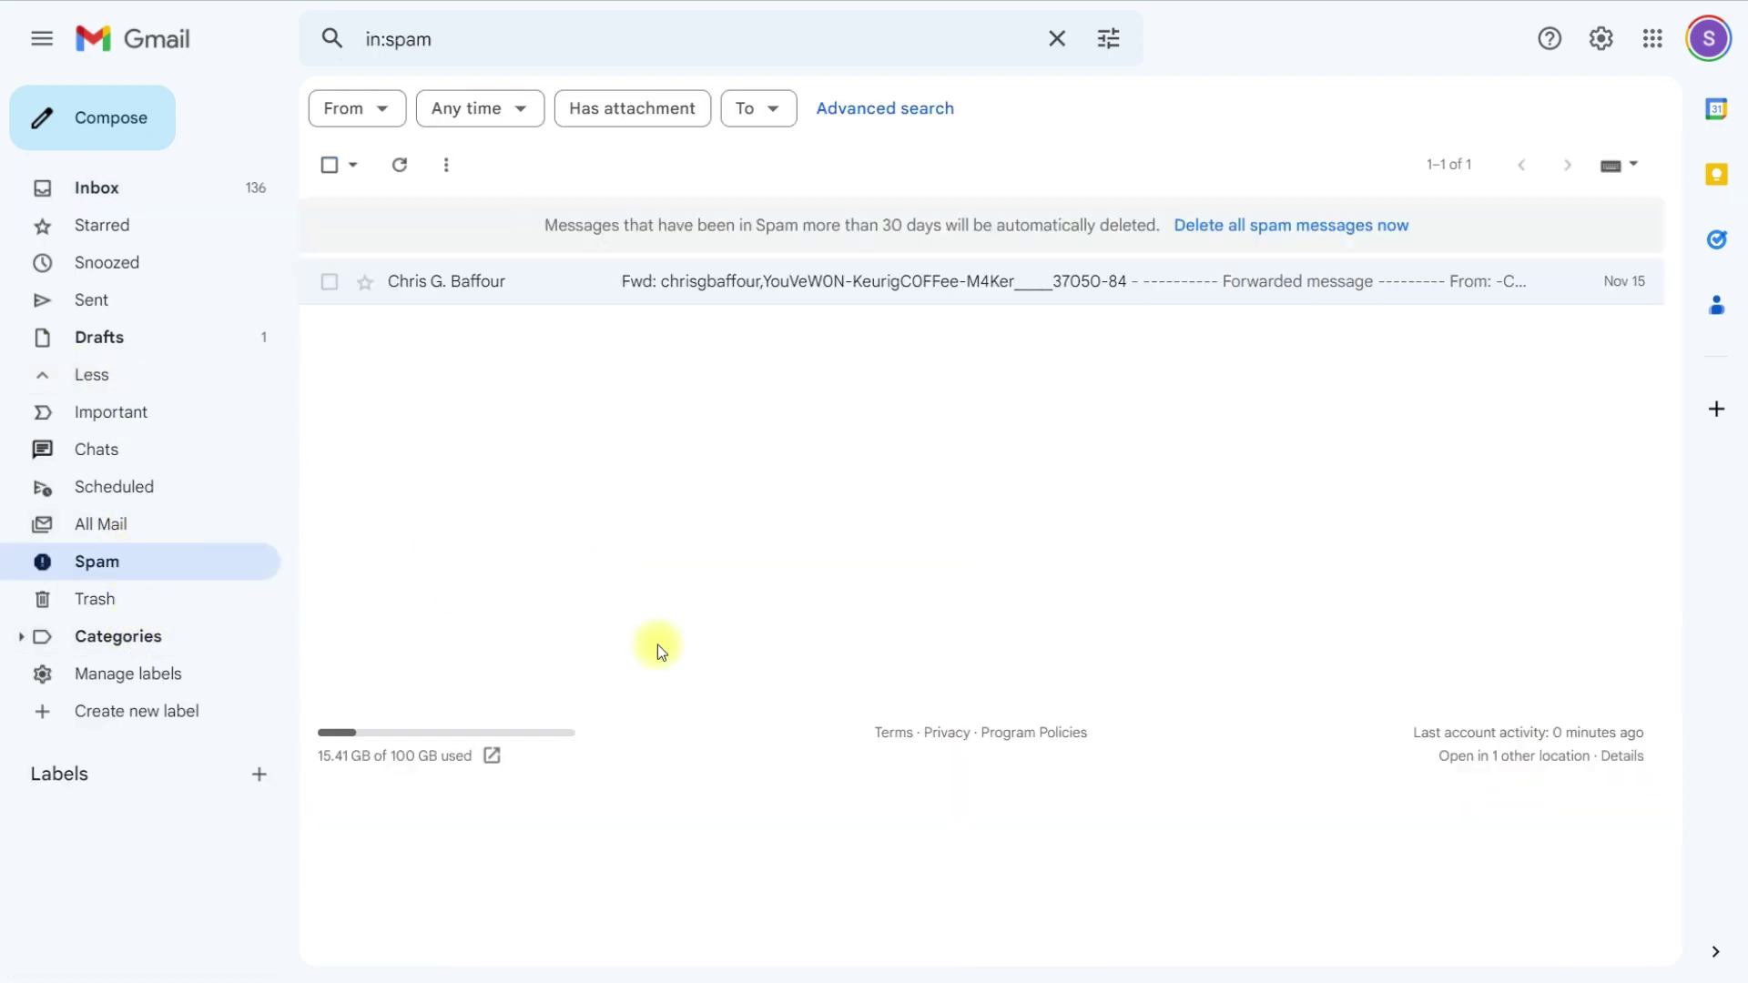
click(679, 281)
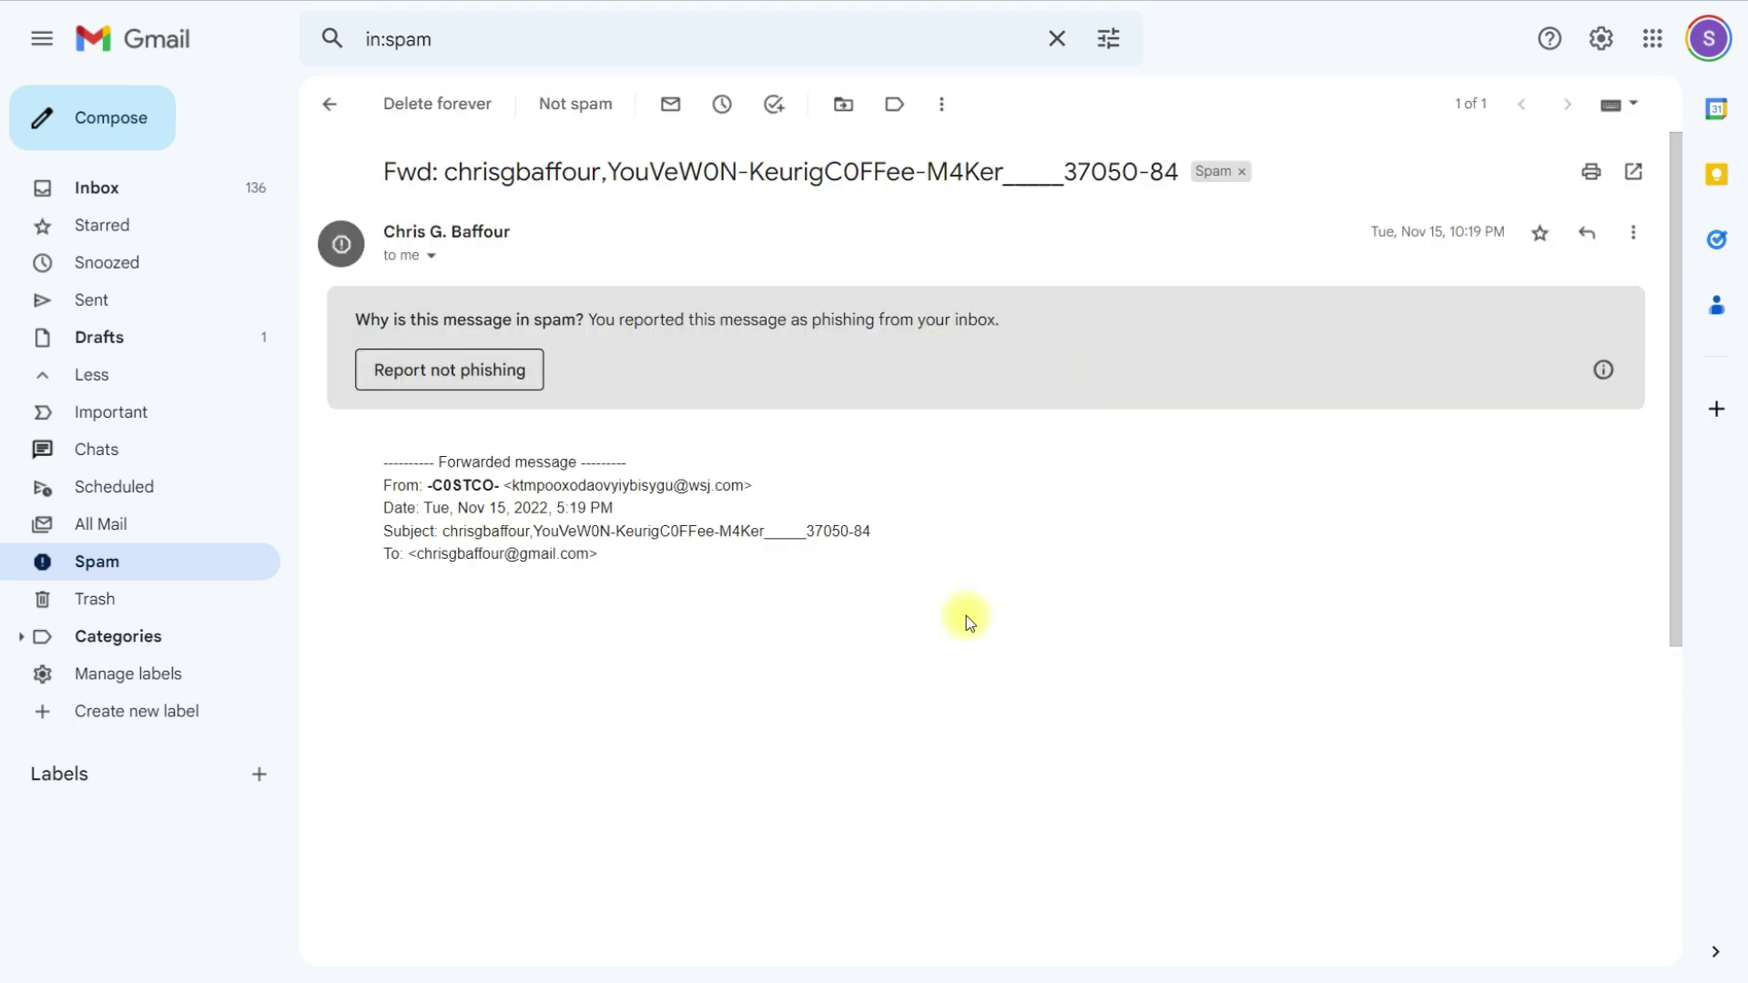
scroll(926, 733, down, 5)
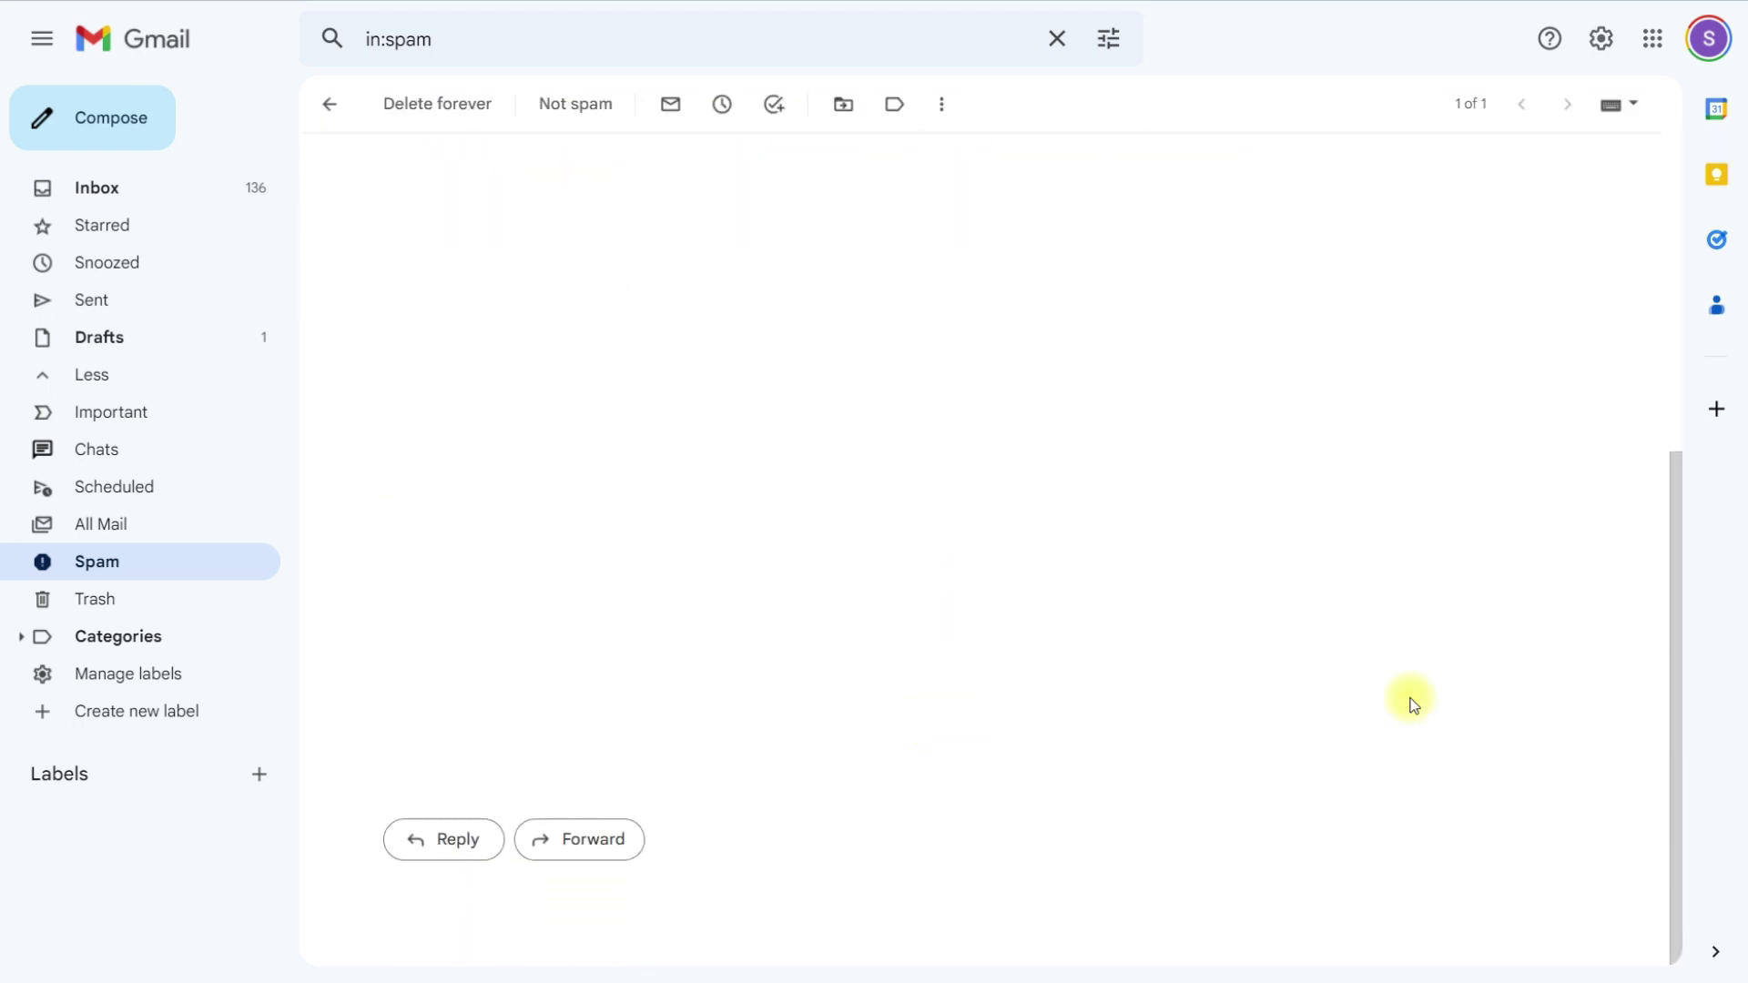
drag(1677, 694, 1662, 734)
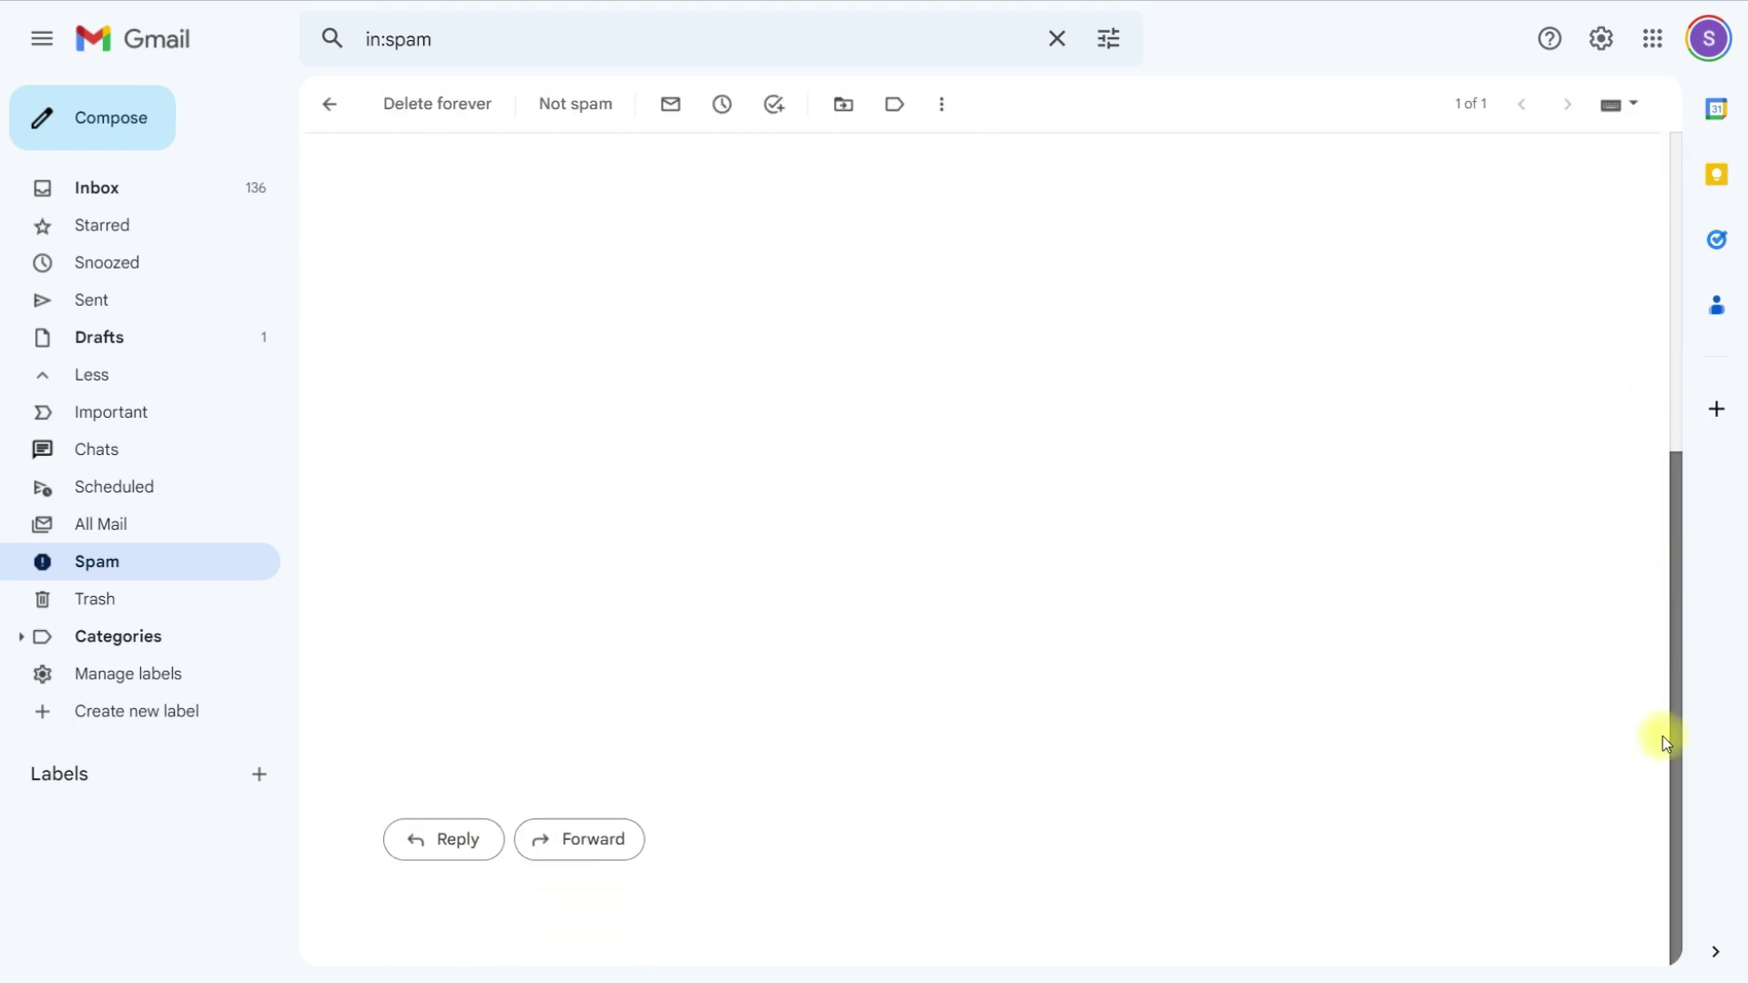
scroll(1023, 437, up, 3)
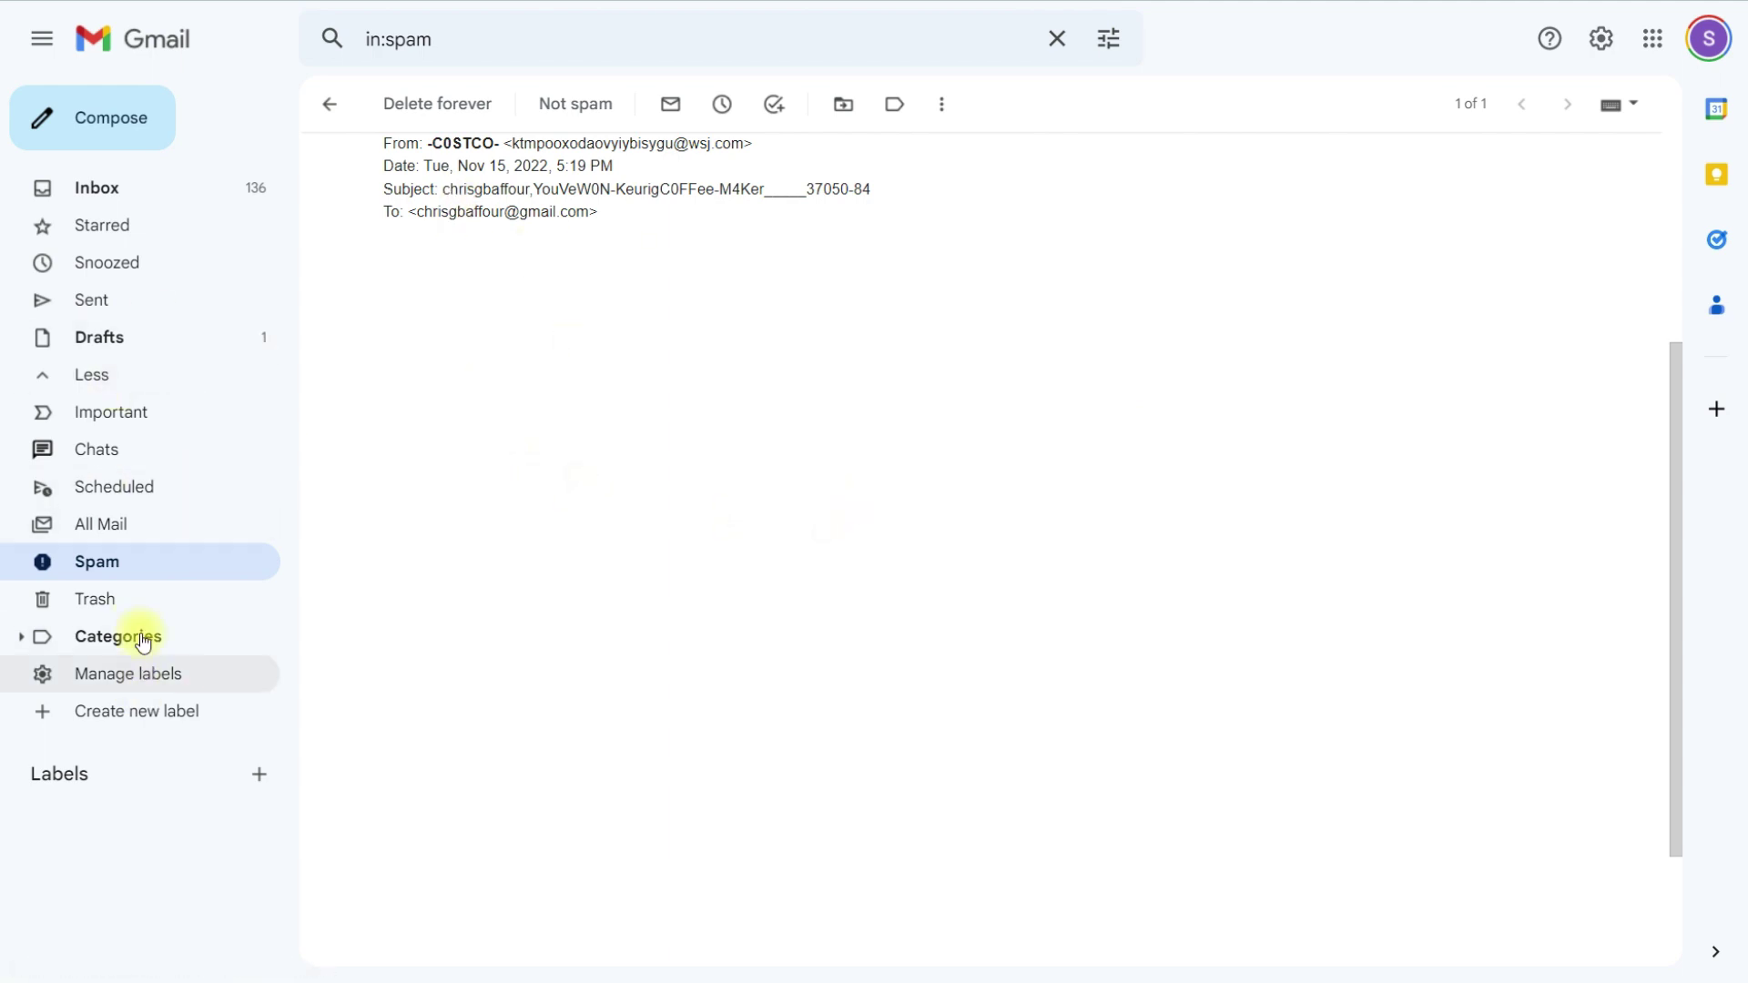
click(146, 601)
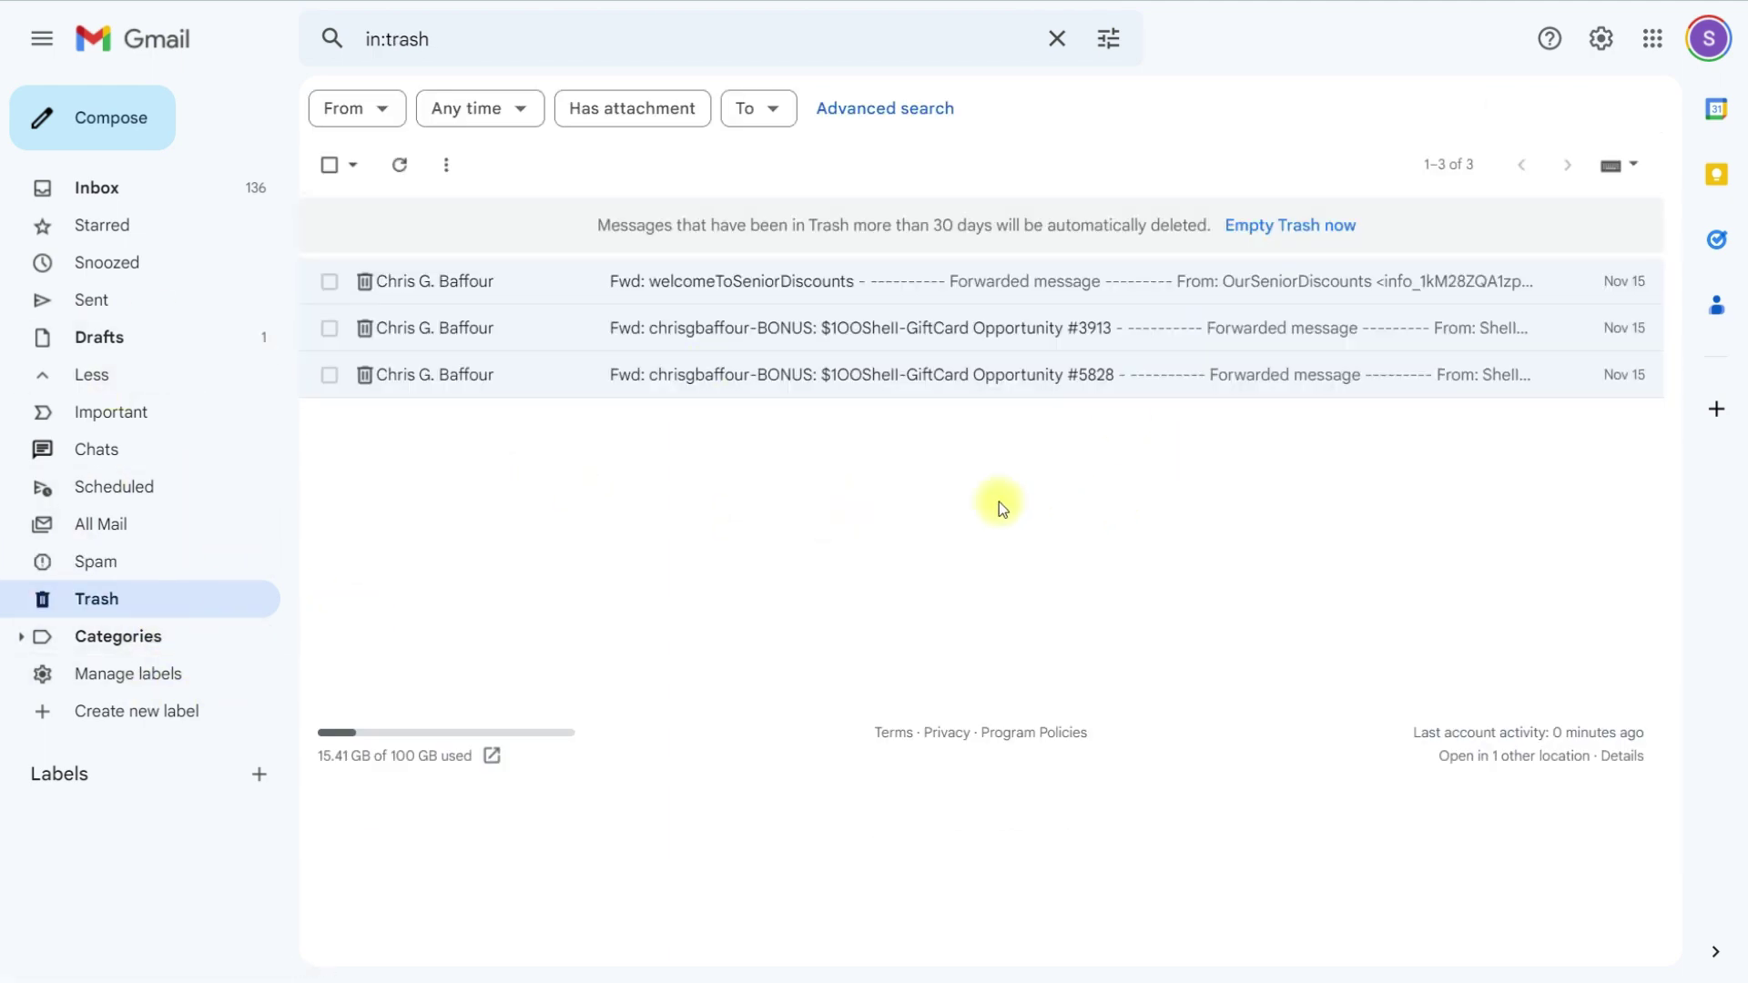
Step: Open the trashed $100 Shell gift card message #5828 and read through it
click(874, 374)
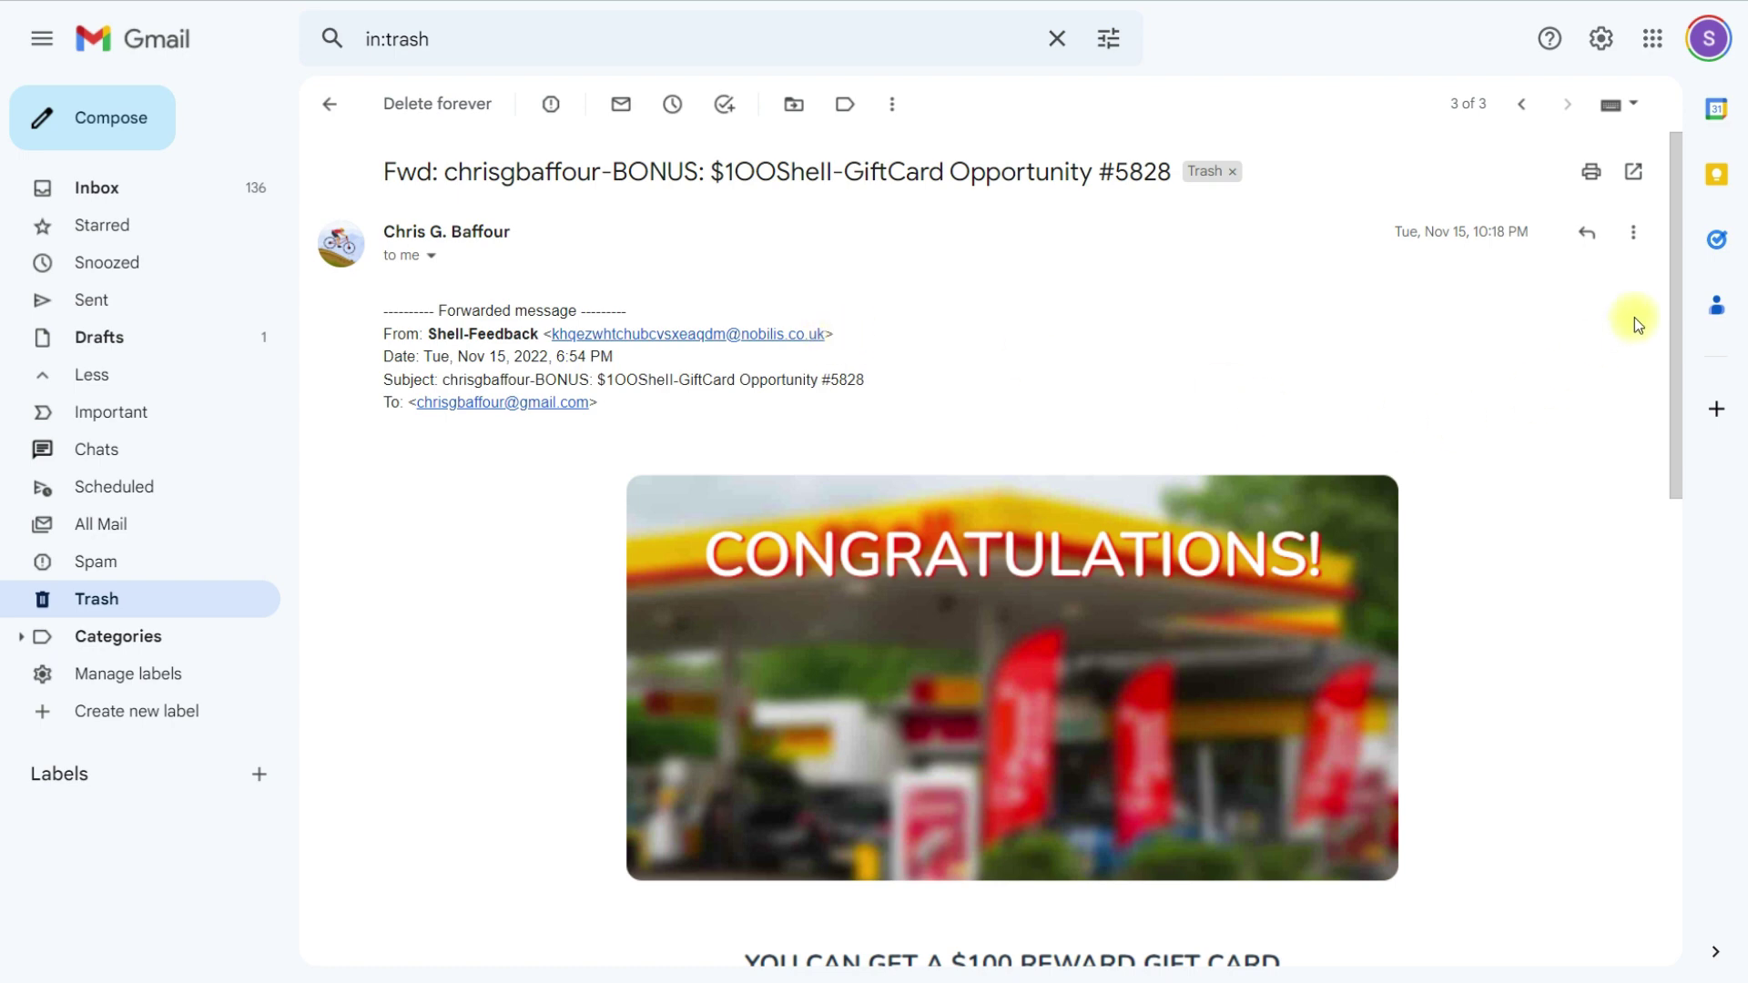
drag(1678, 265, 1718, 244)
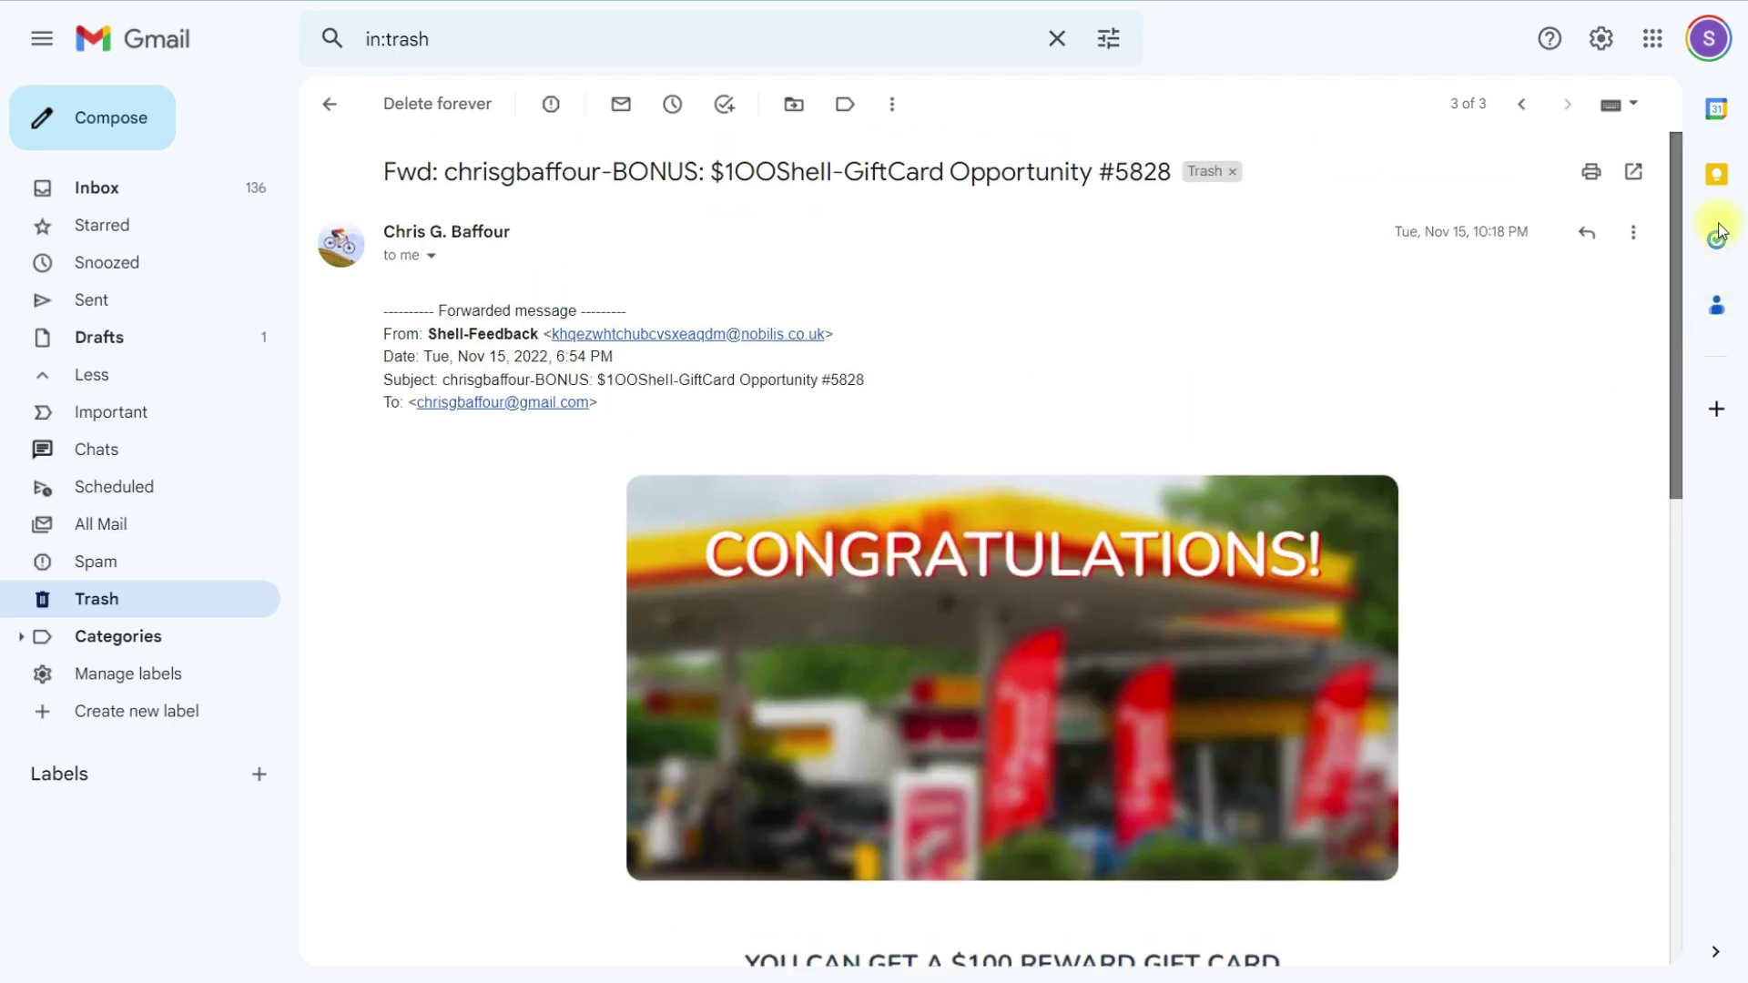
scroll(1431, 734, down, 5)
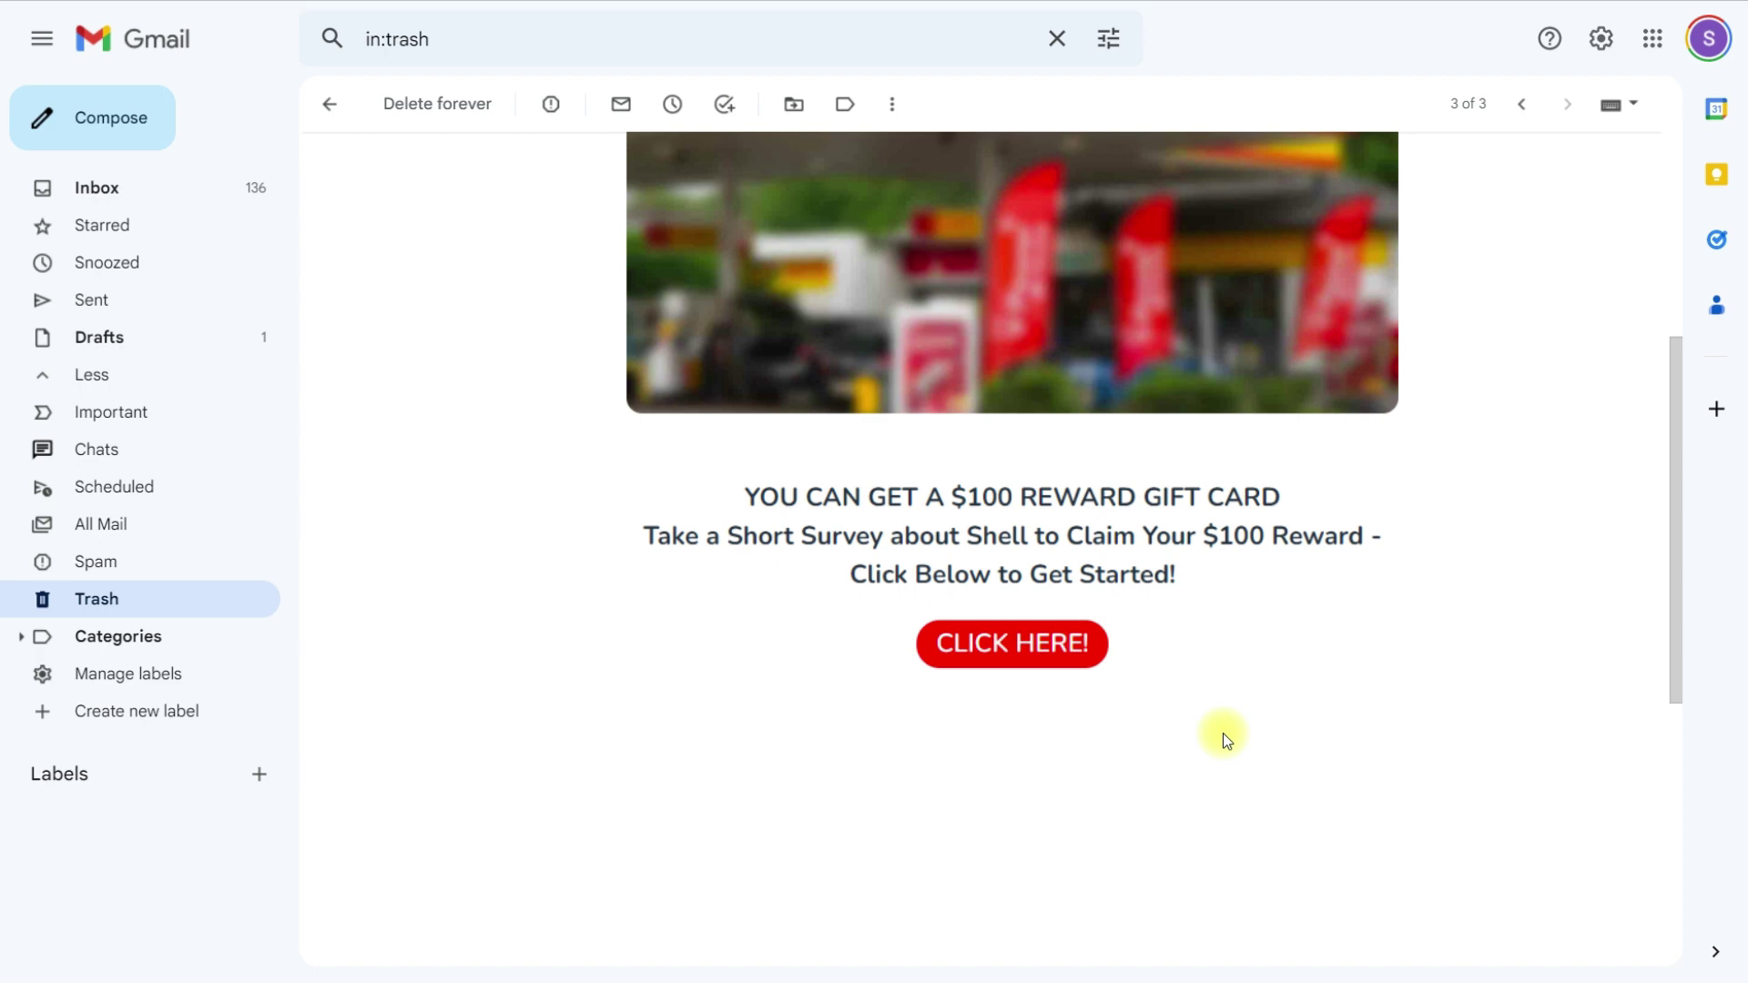
scroll(1221, 733, up, 5)
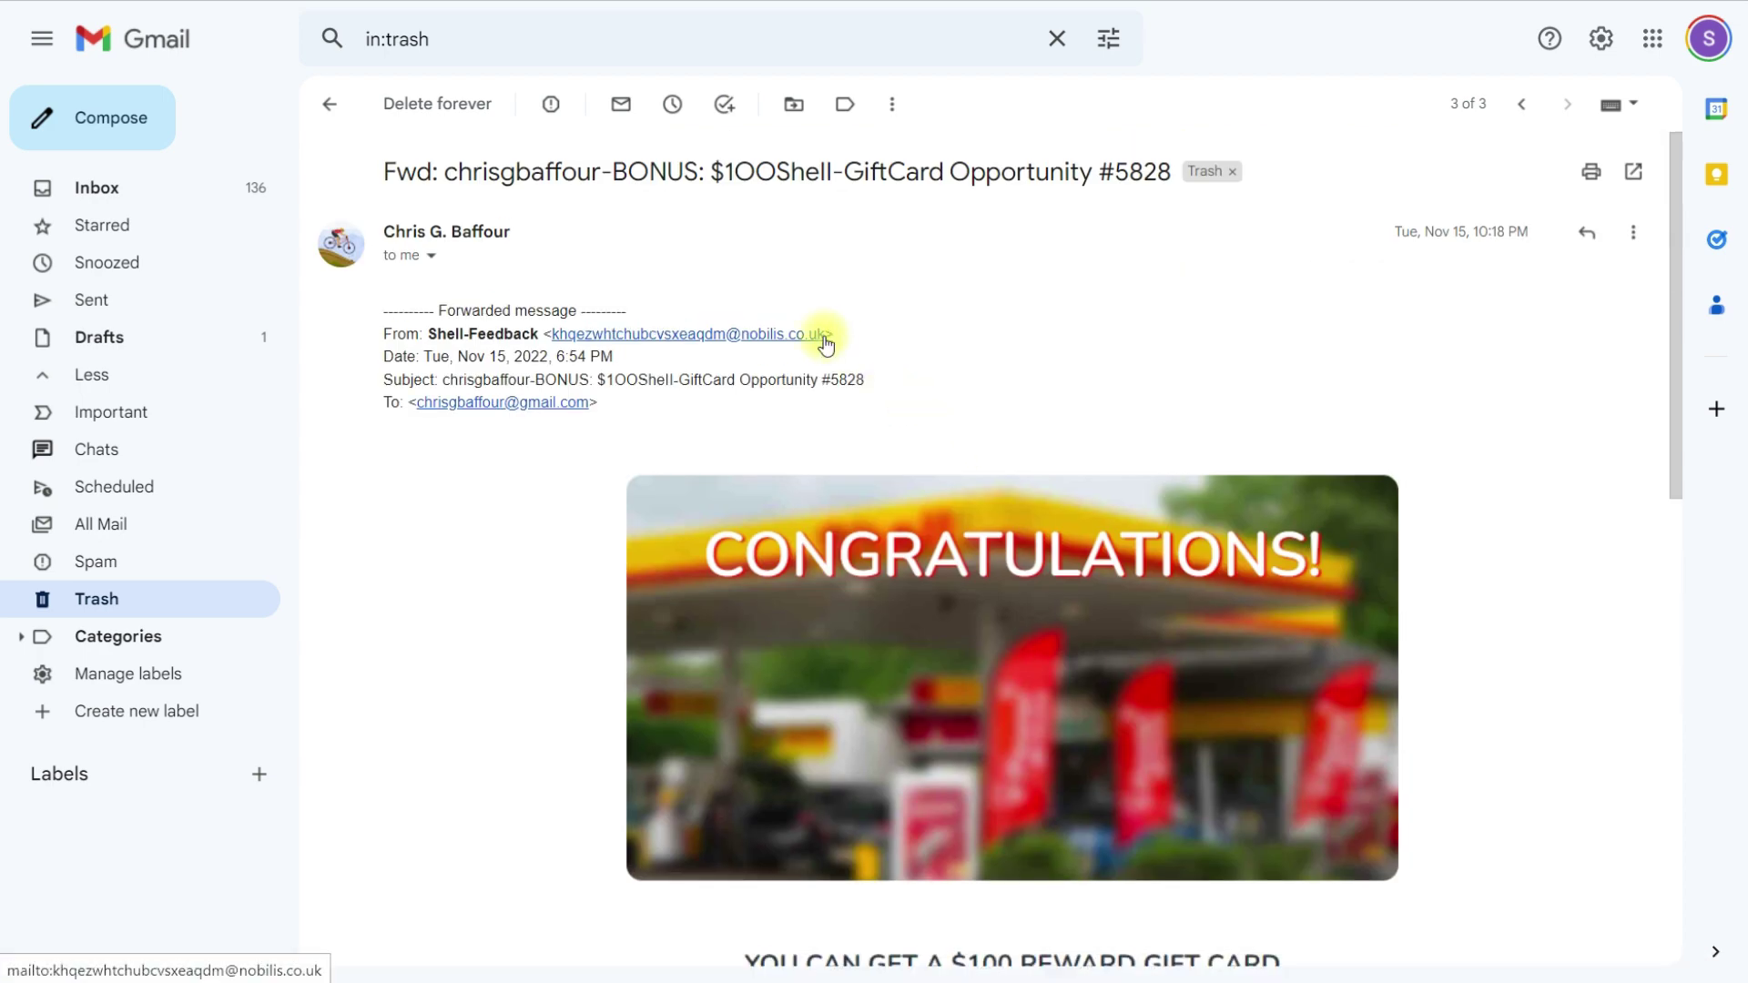
Step: Copy the sender's domain nobilis.co.uk, discarding an accidentally opened compose window
drag(825, 337, 771, 334)
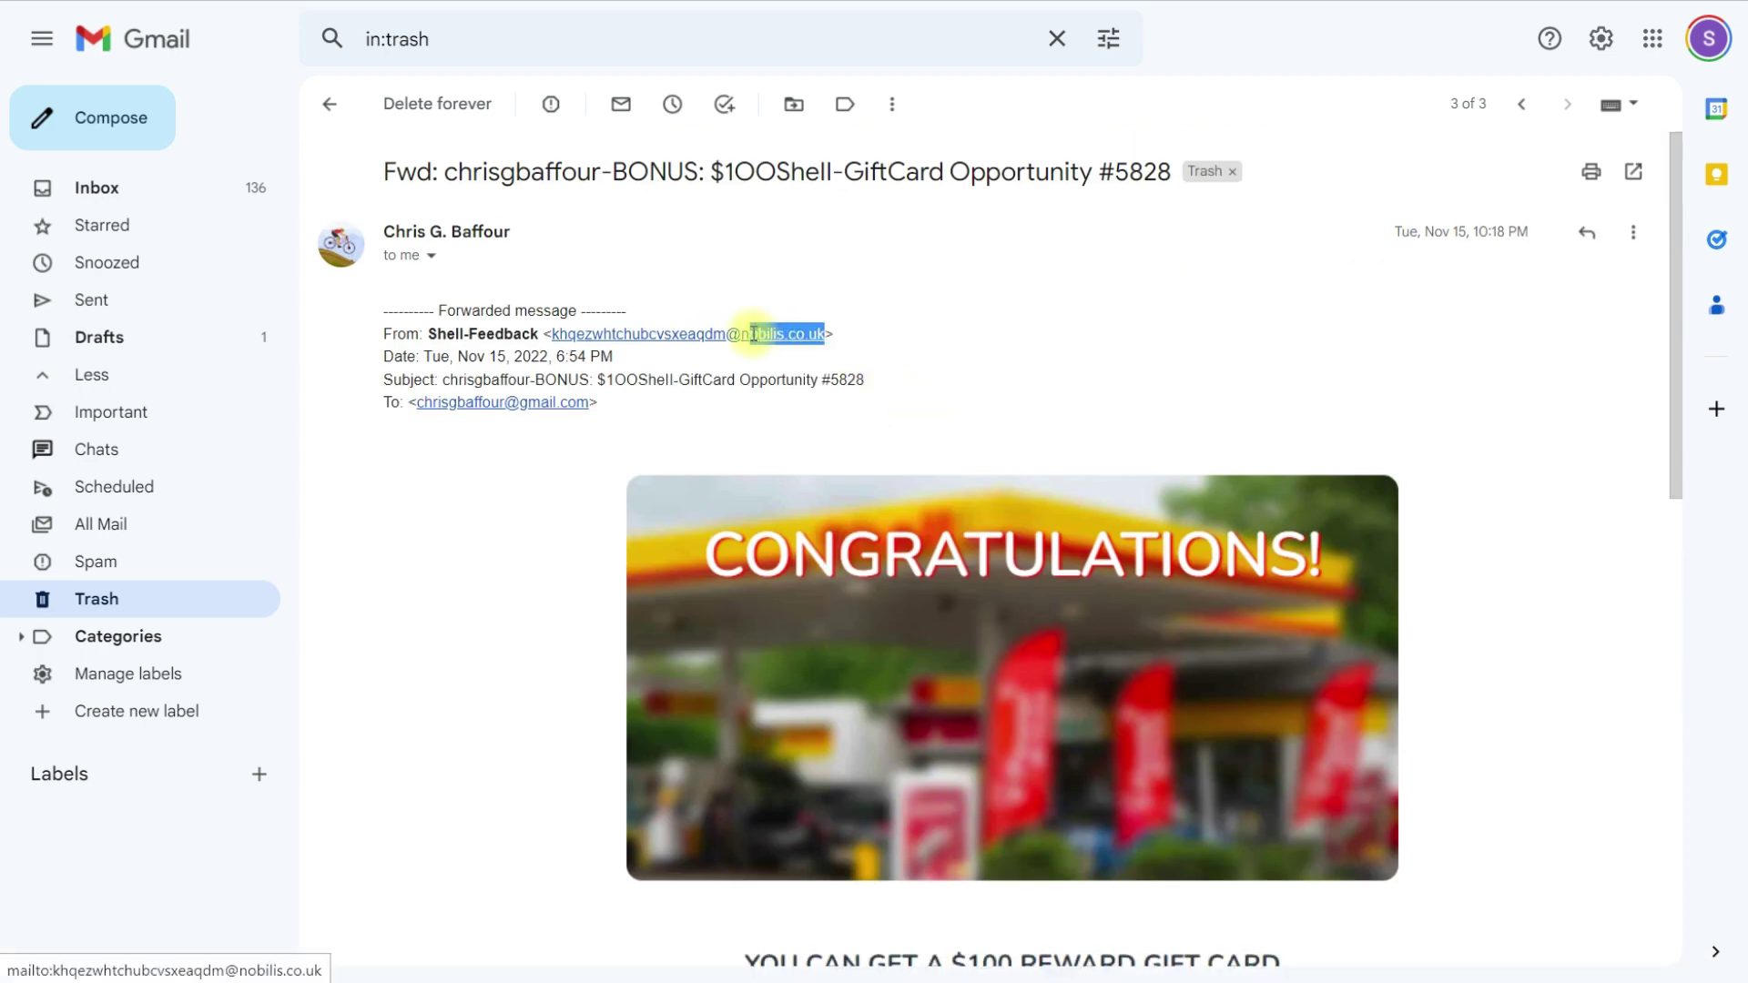
click(746, 334)
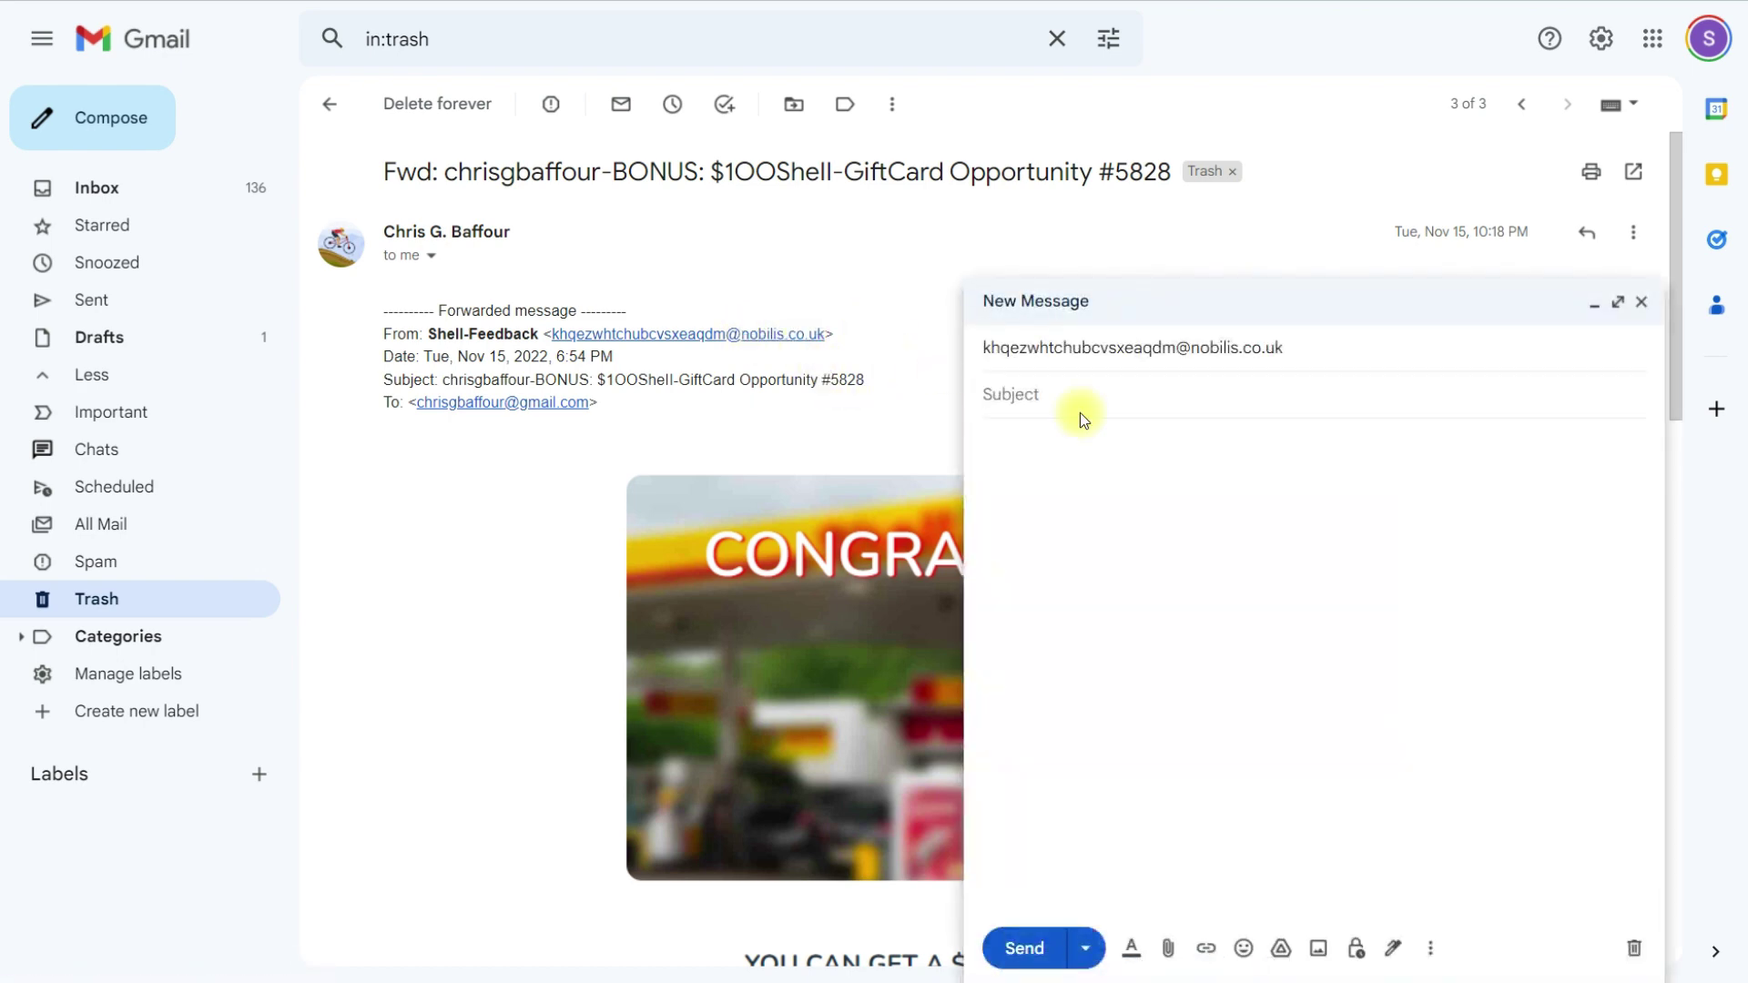
click(1641, 301)
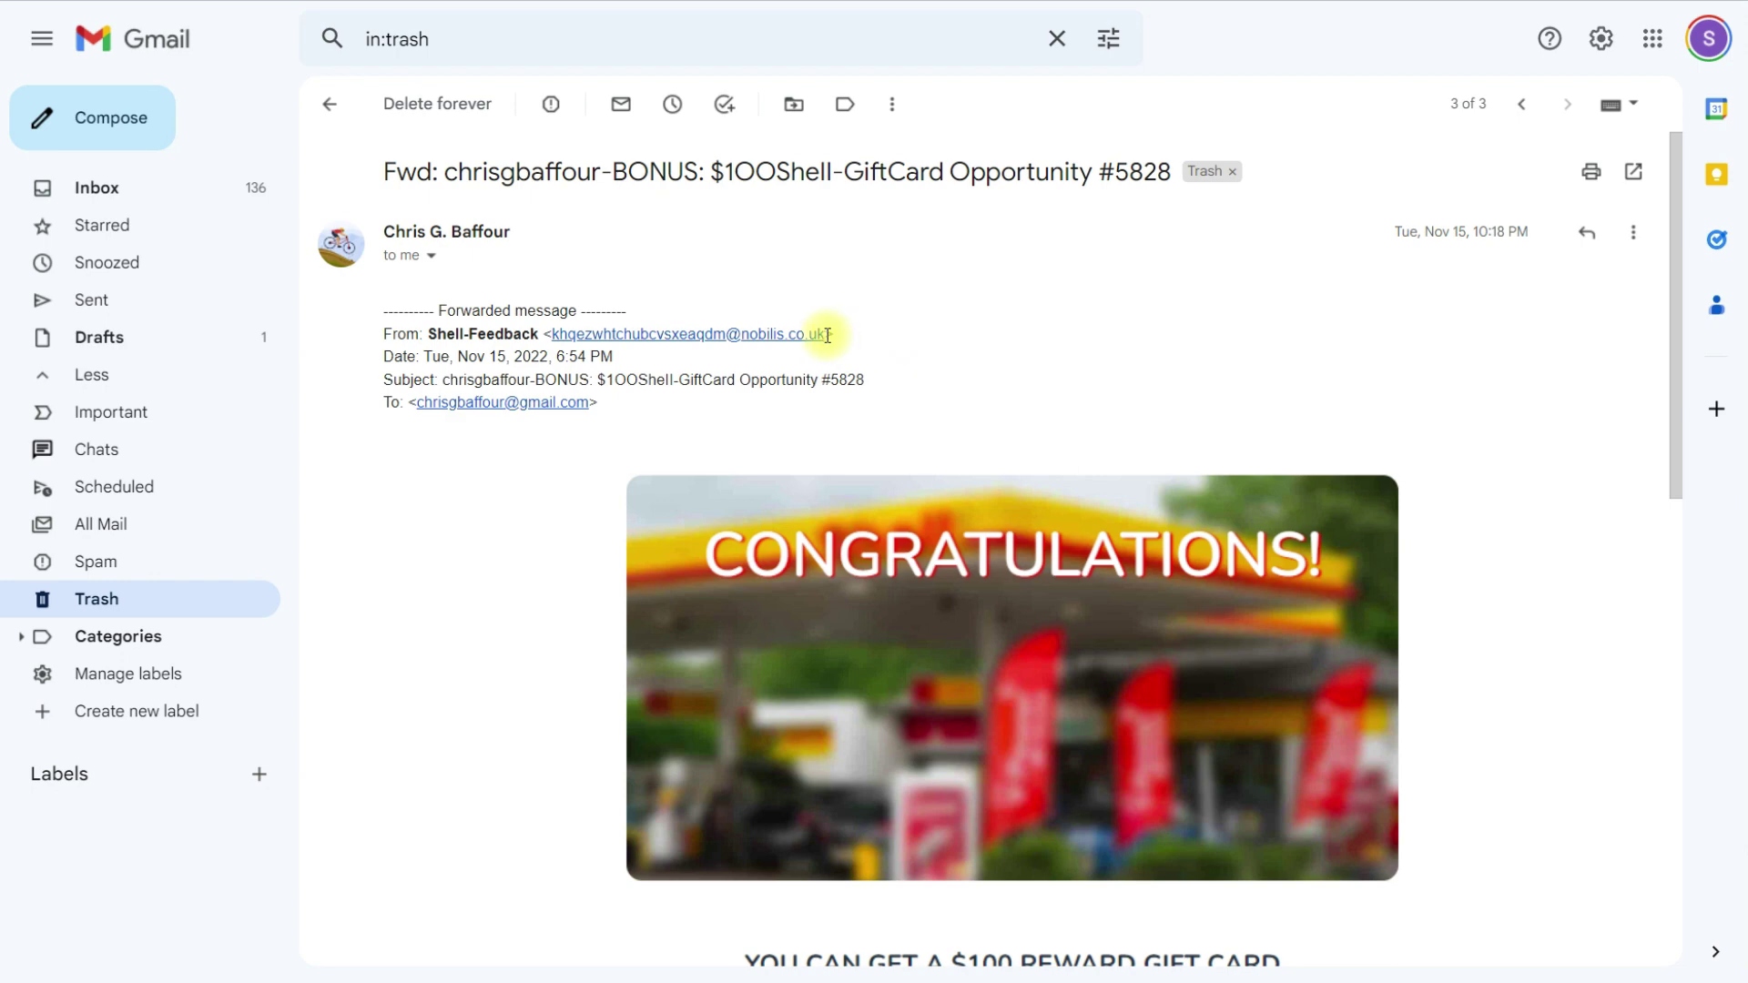
drag(827, 334, 741, 334)
key(ctrl+c)
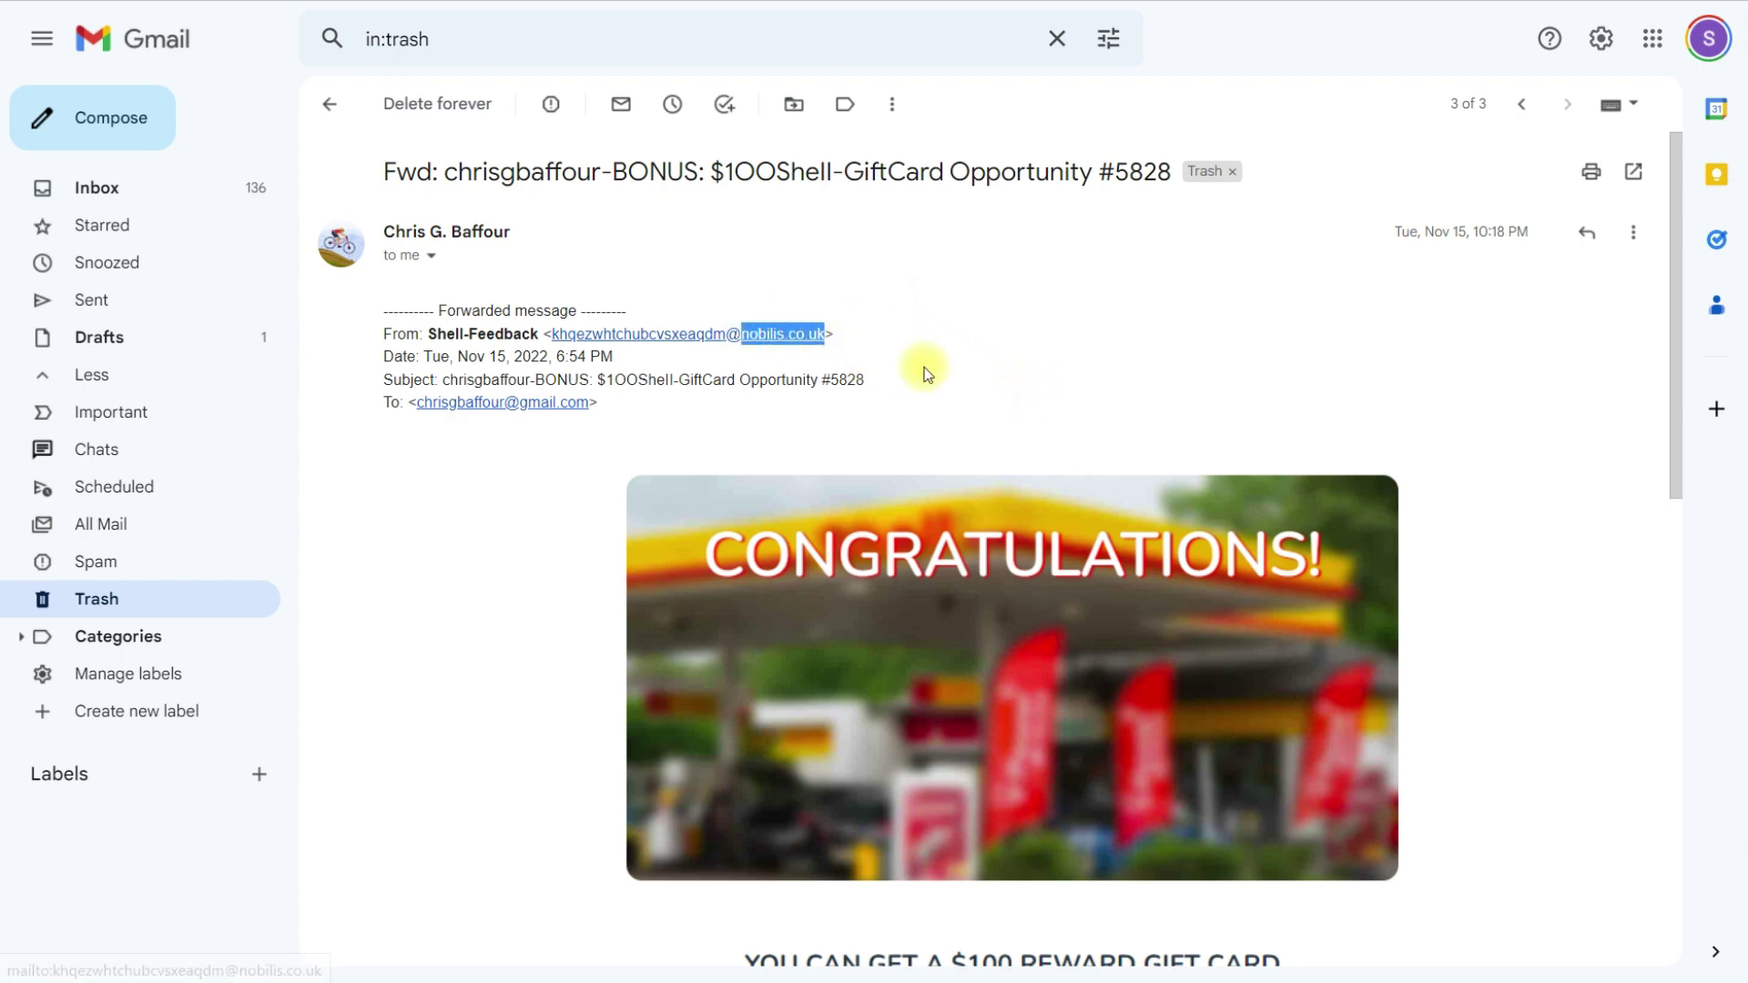
key(alt+Tab)
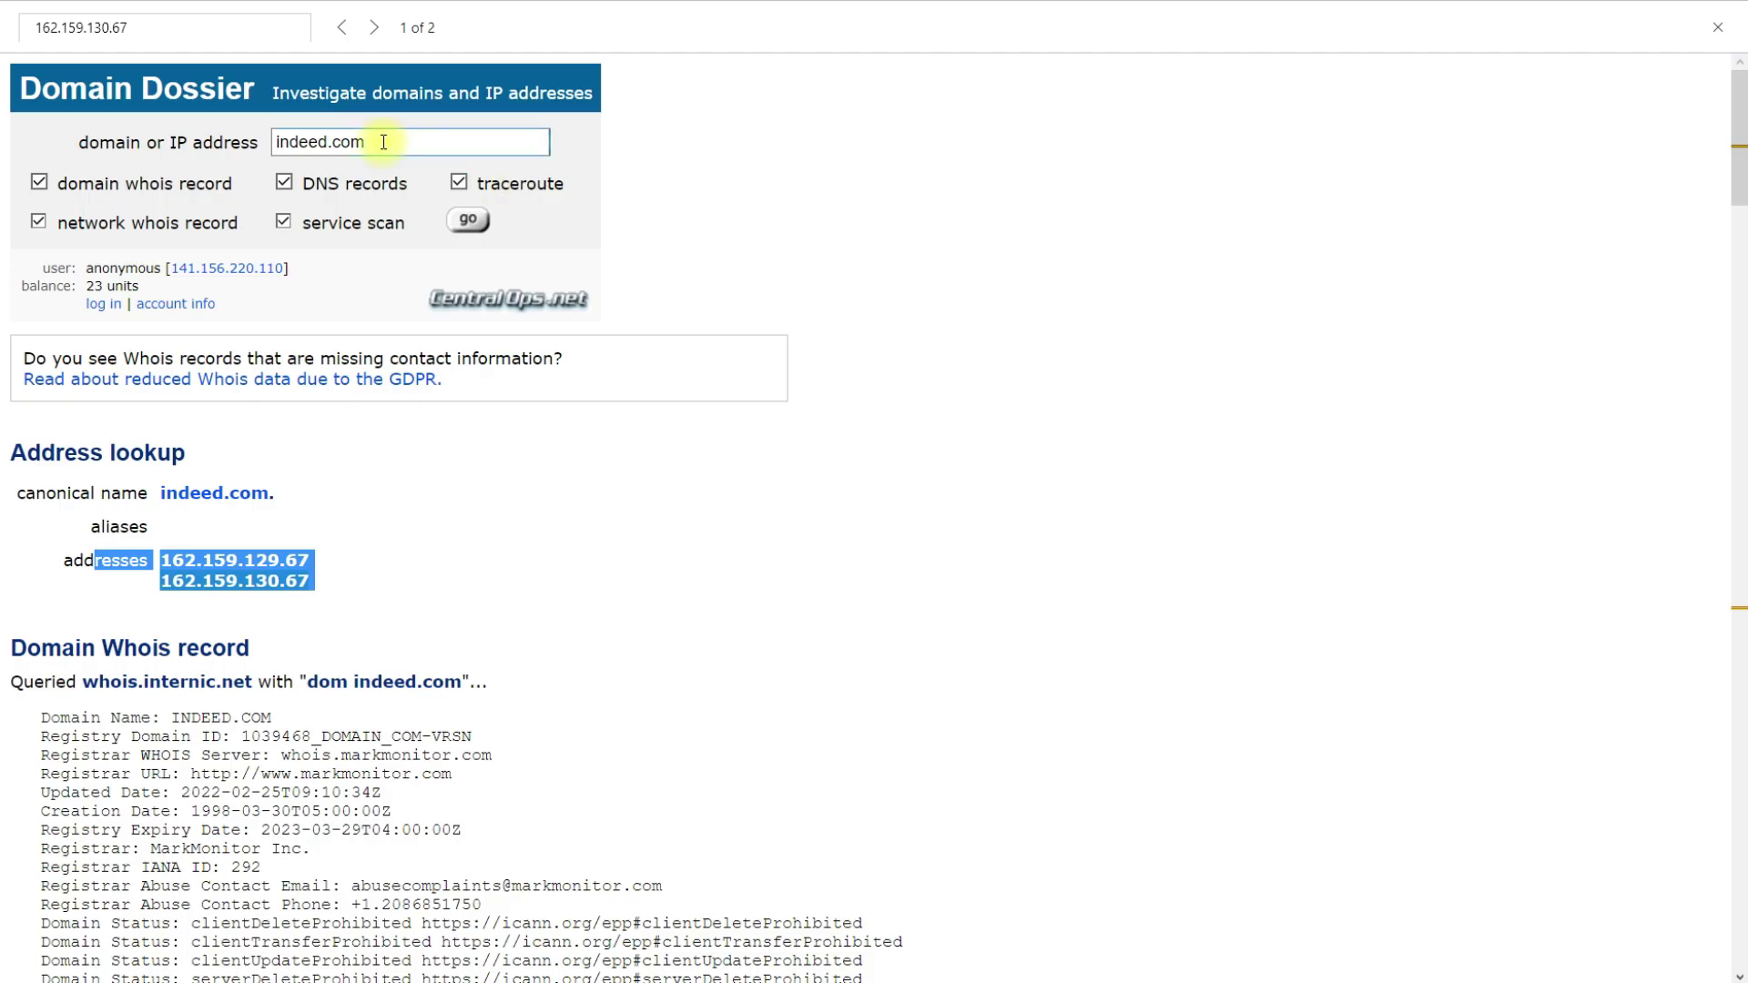
Step: Look up nobilis.co.uk: address 92.204.68.25, Tsohost registrar, registered 05-Apr-2004
key(ctrl+a)
key(ctrl+v)
click(867, 364)
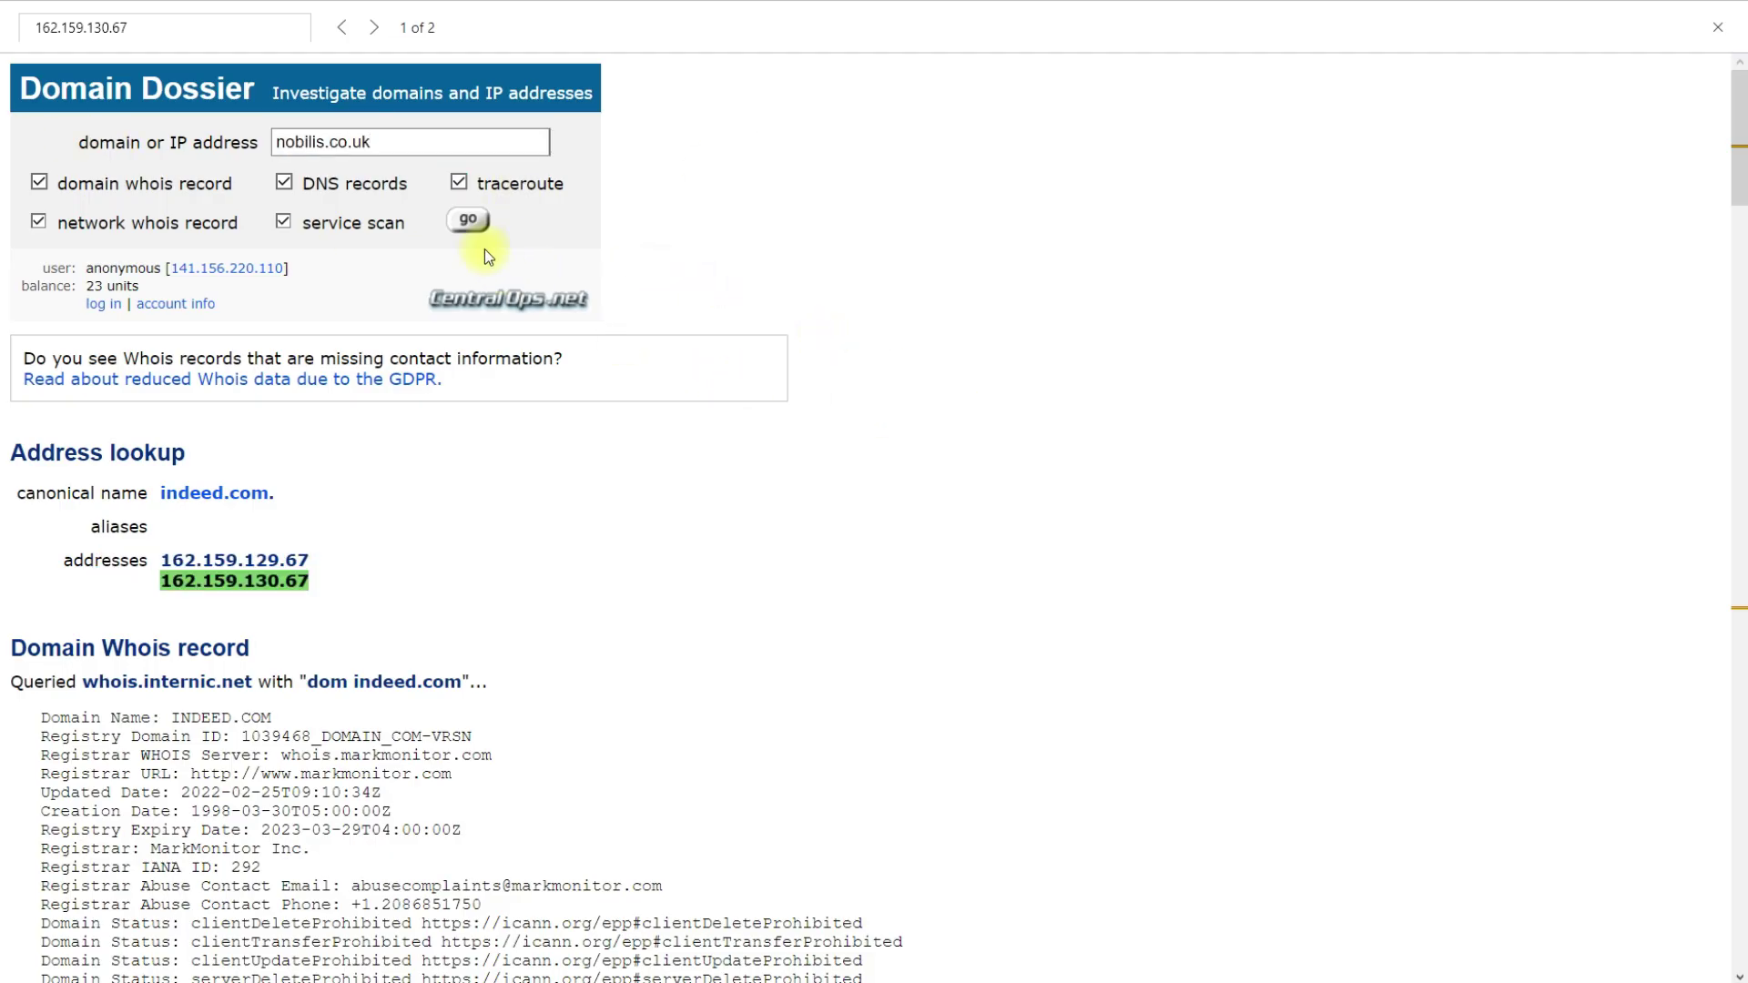
click(467, 228)
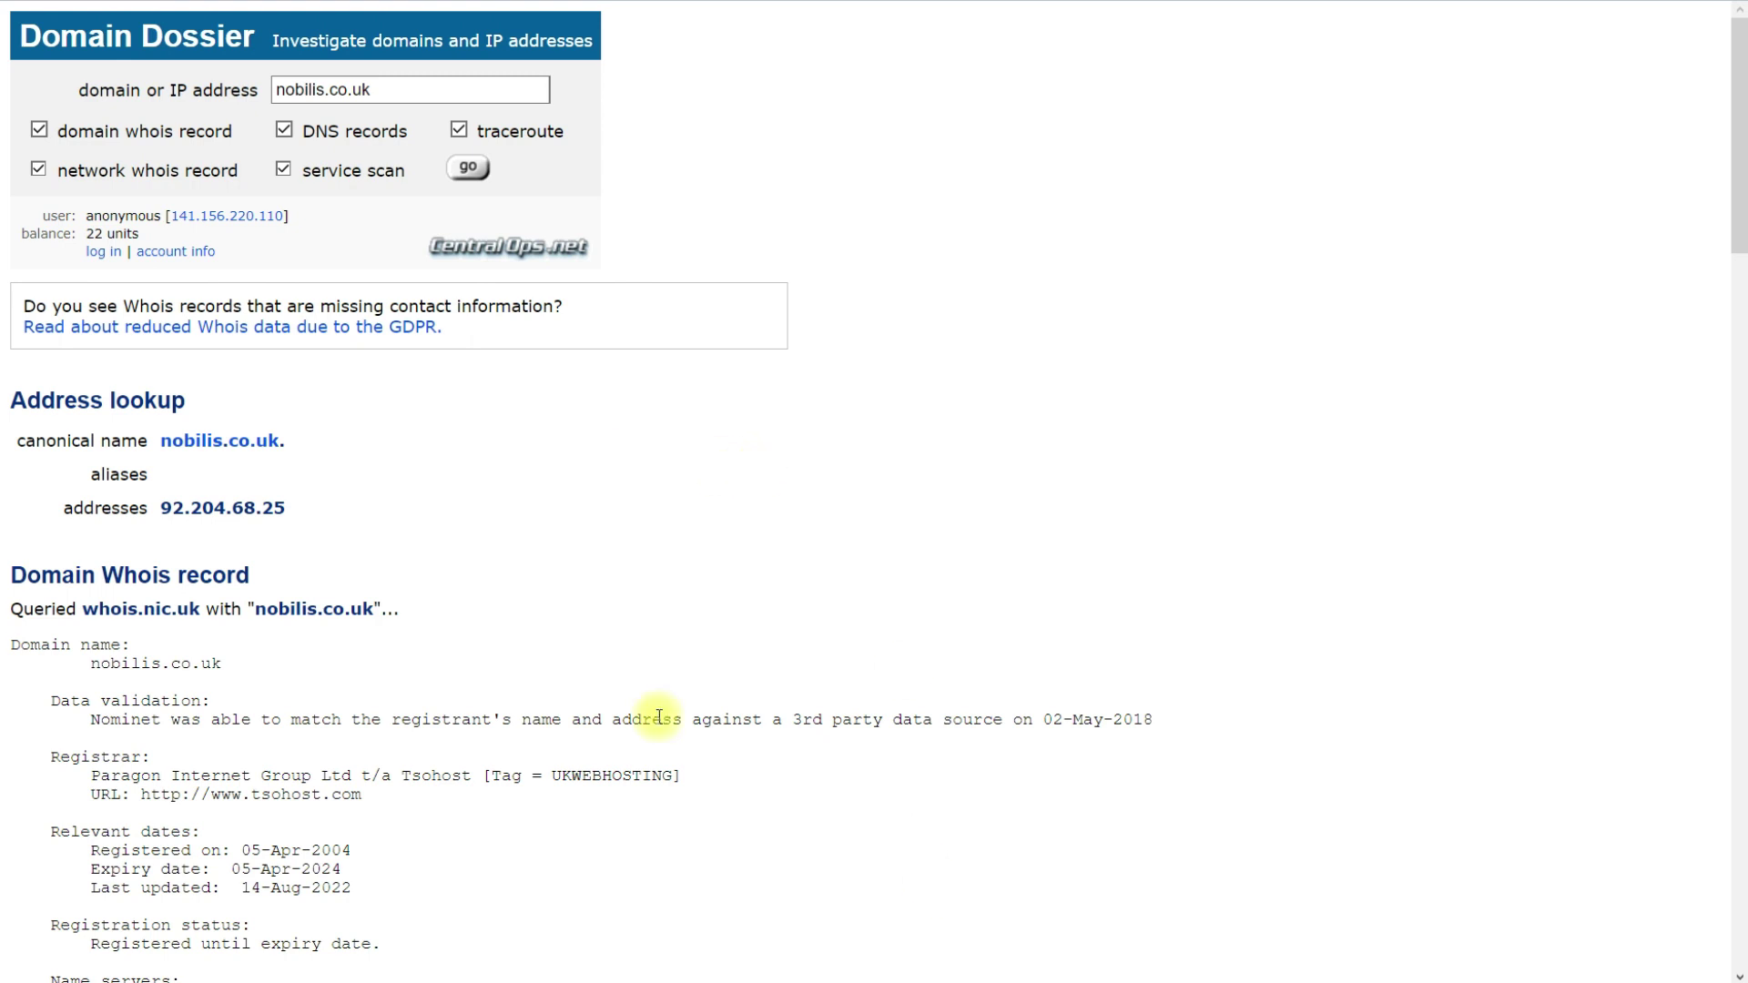
scroll(546, 663, down, 3)
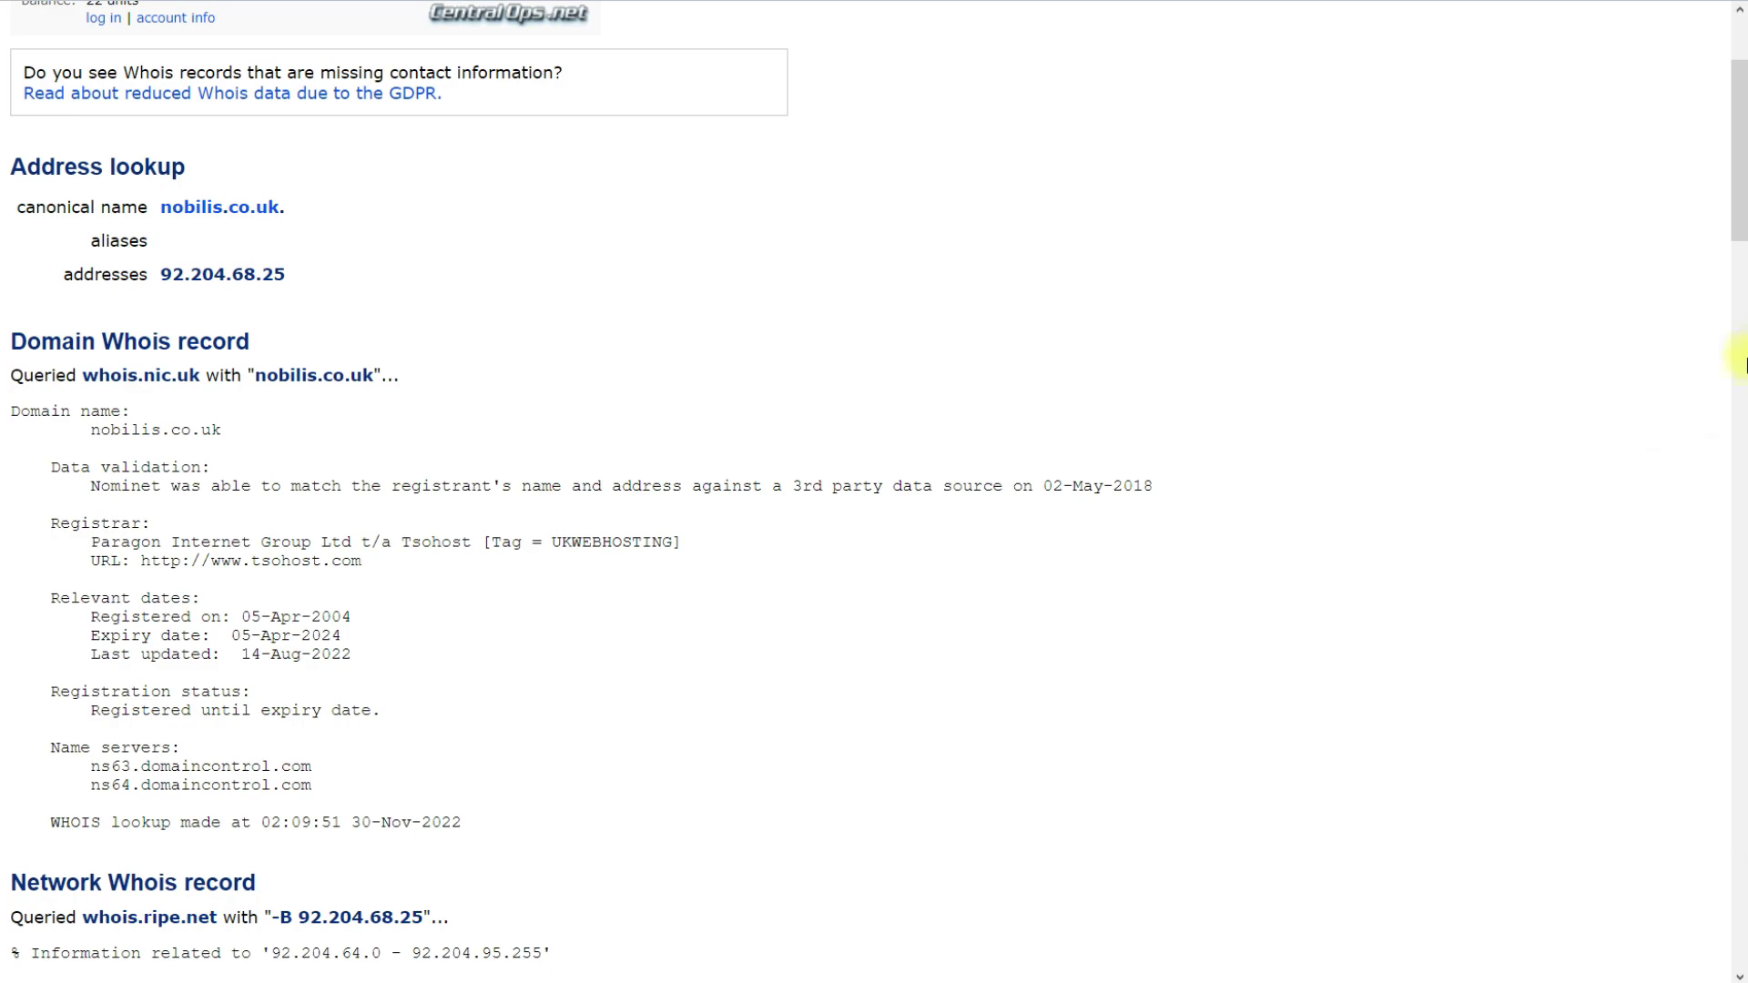
drag(1743, 195, 1730, 4)
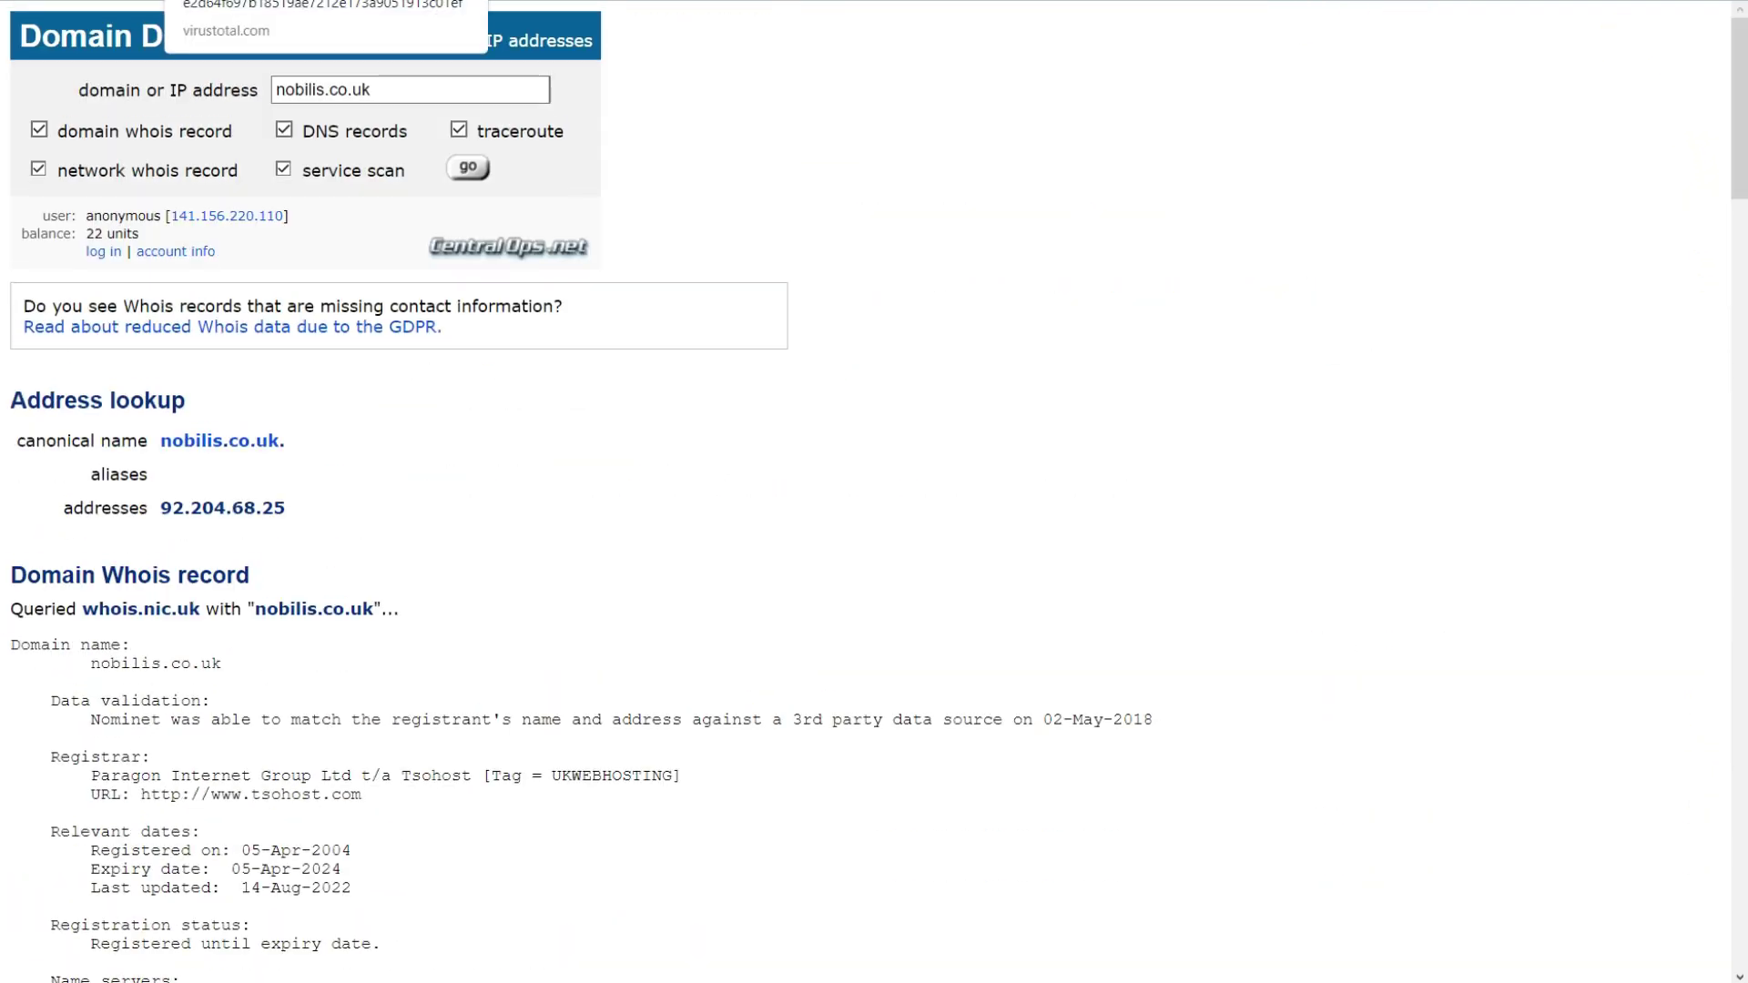
click(273, 1)
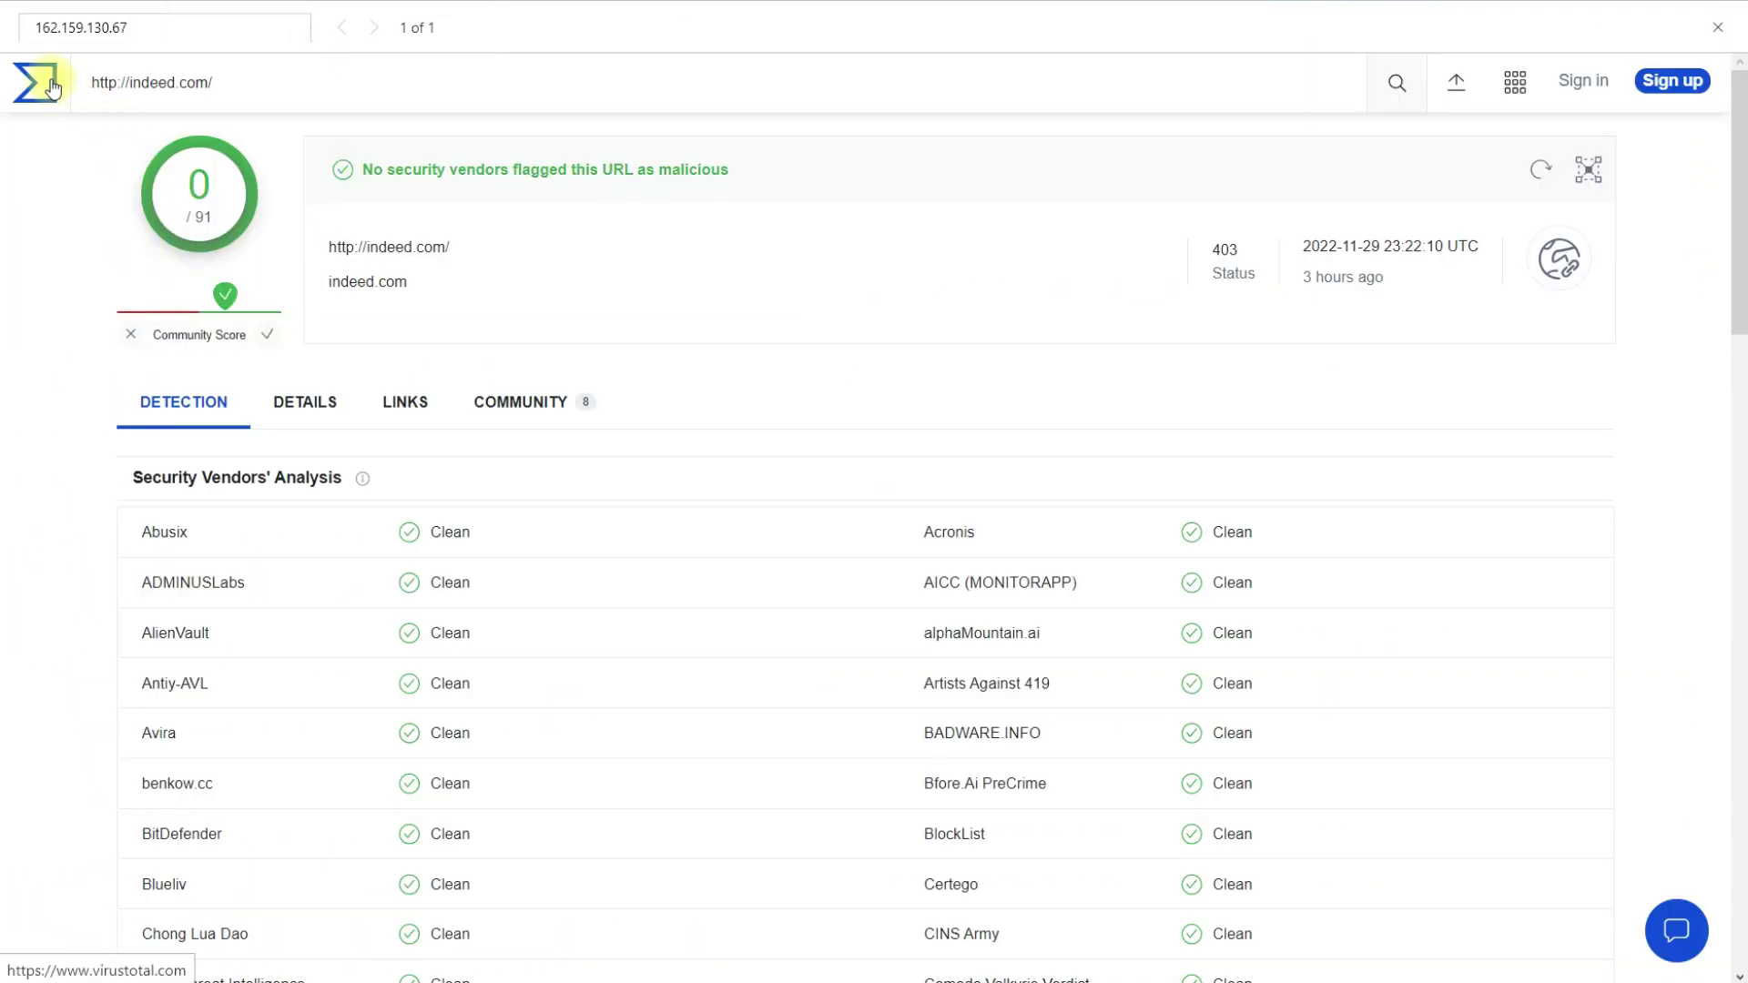
Step: Submit nobilis.co.uk for a VirusTotal URL scan
click(52, 89)
click(867, 458)
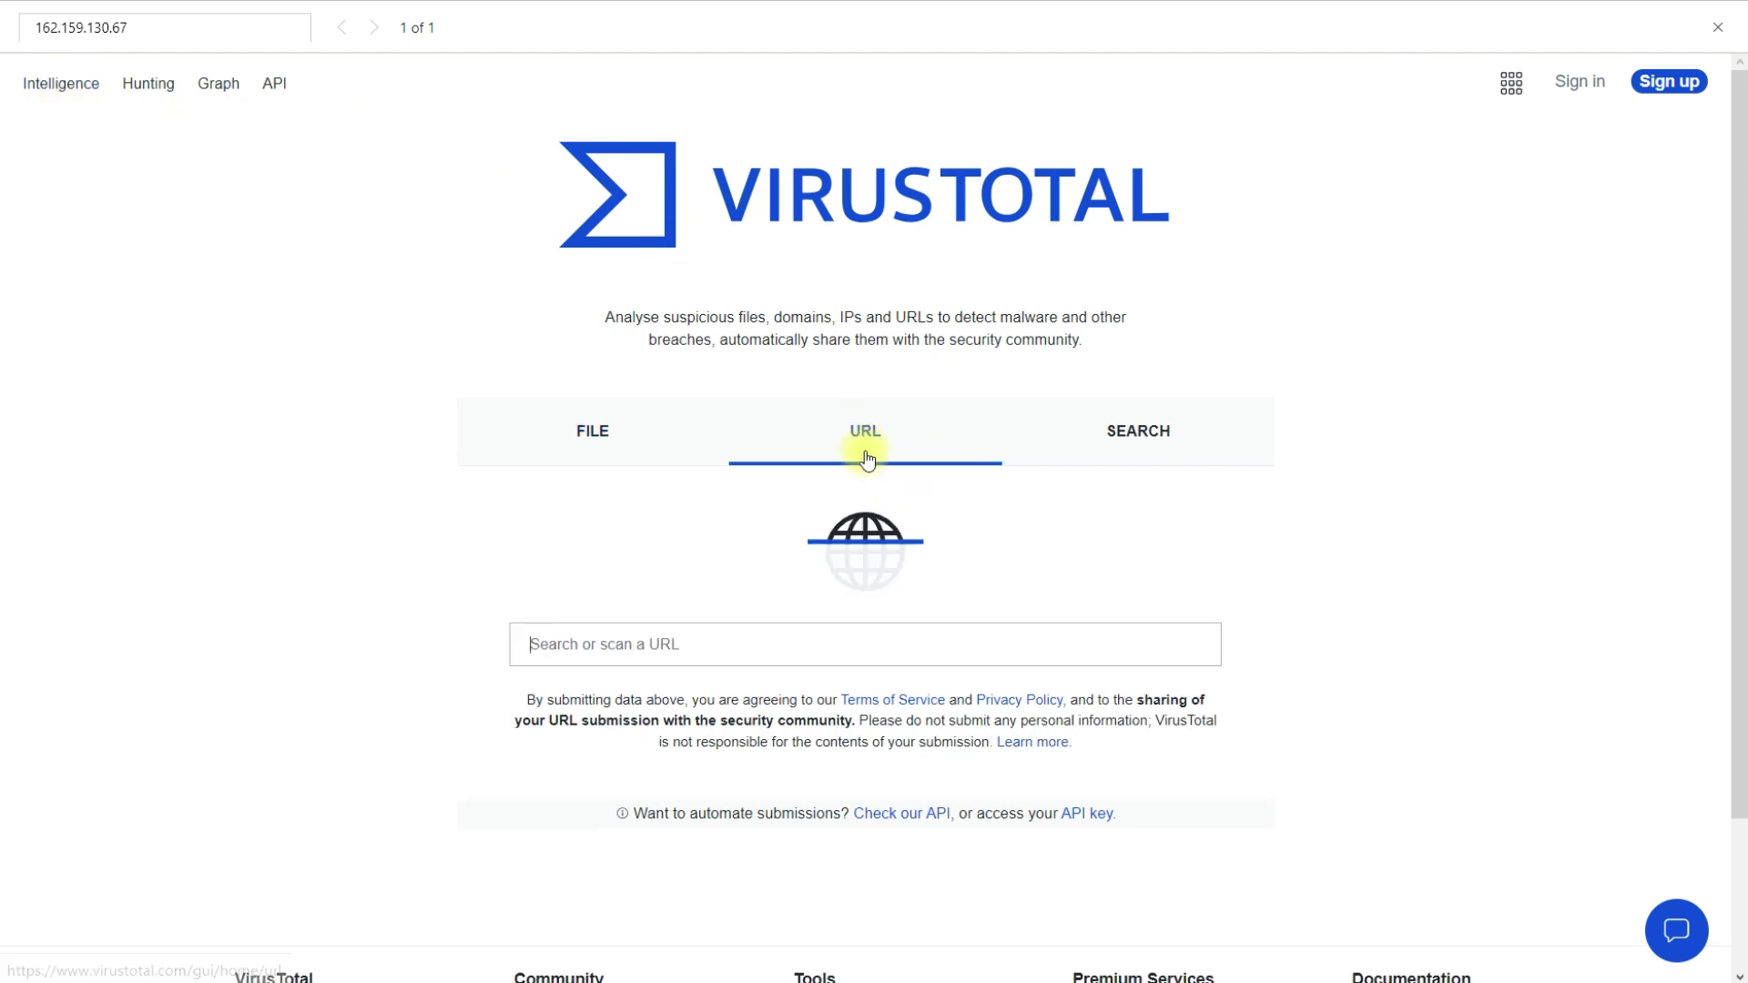
key(ctrl+v)
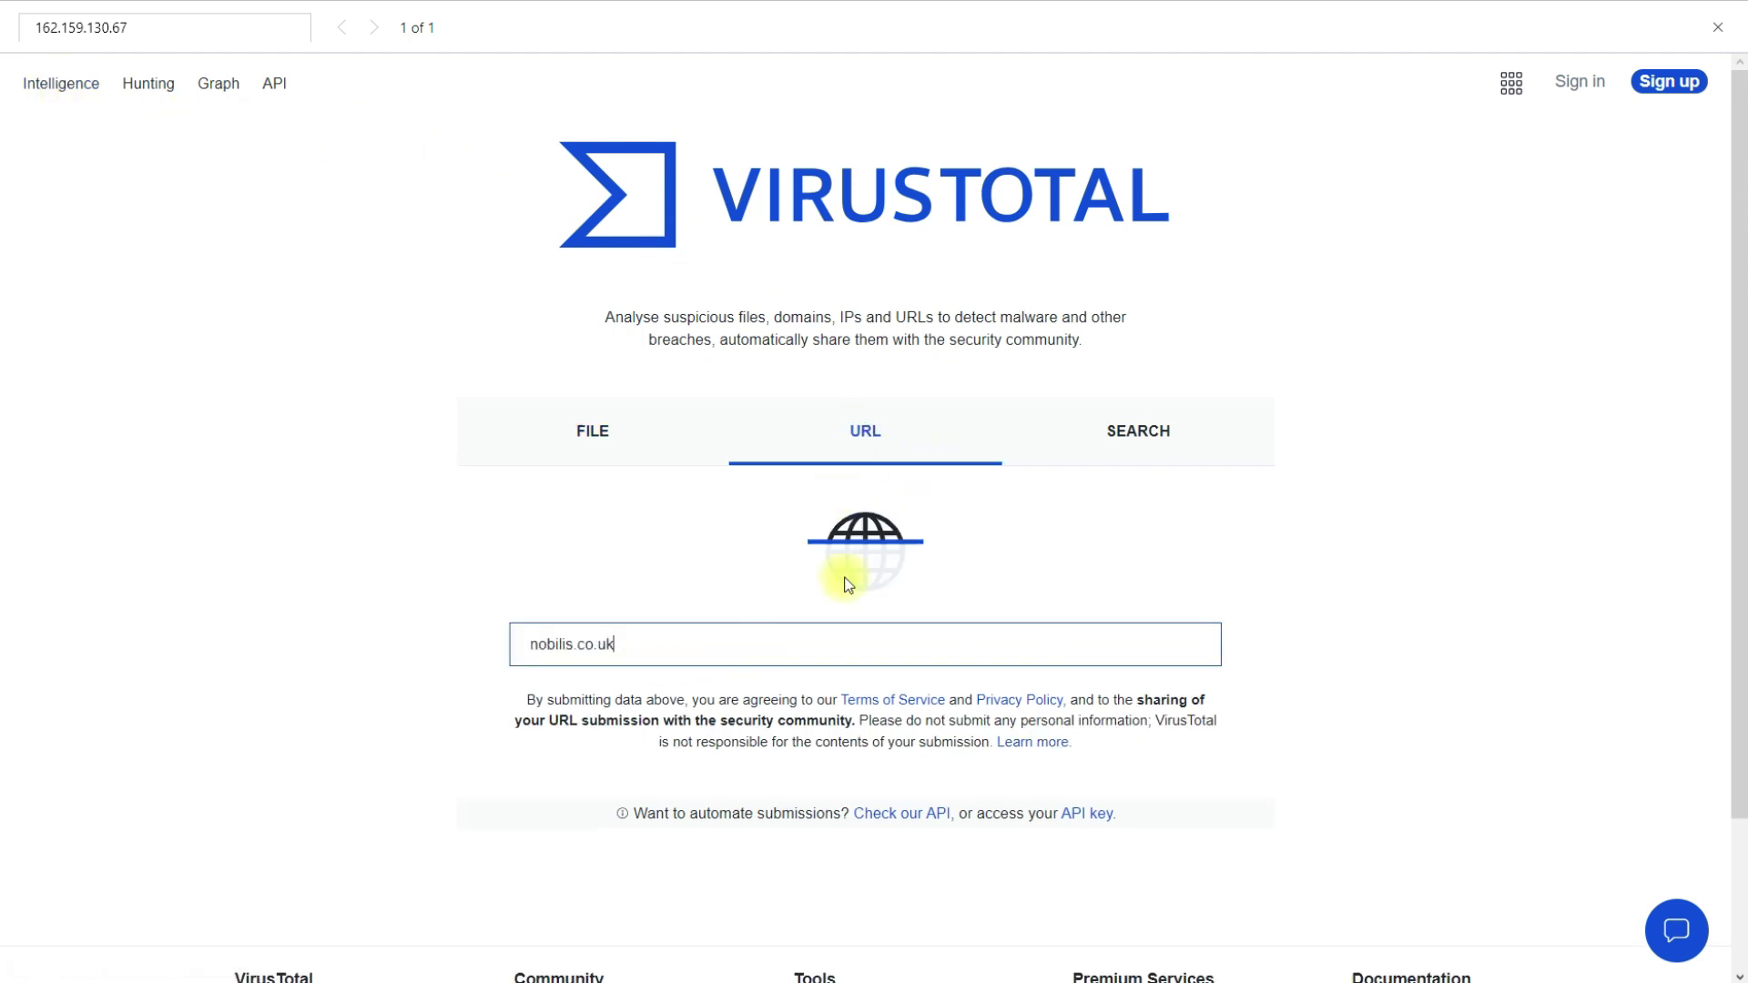
key(Return)
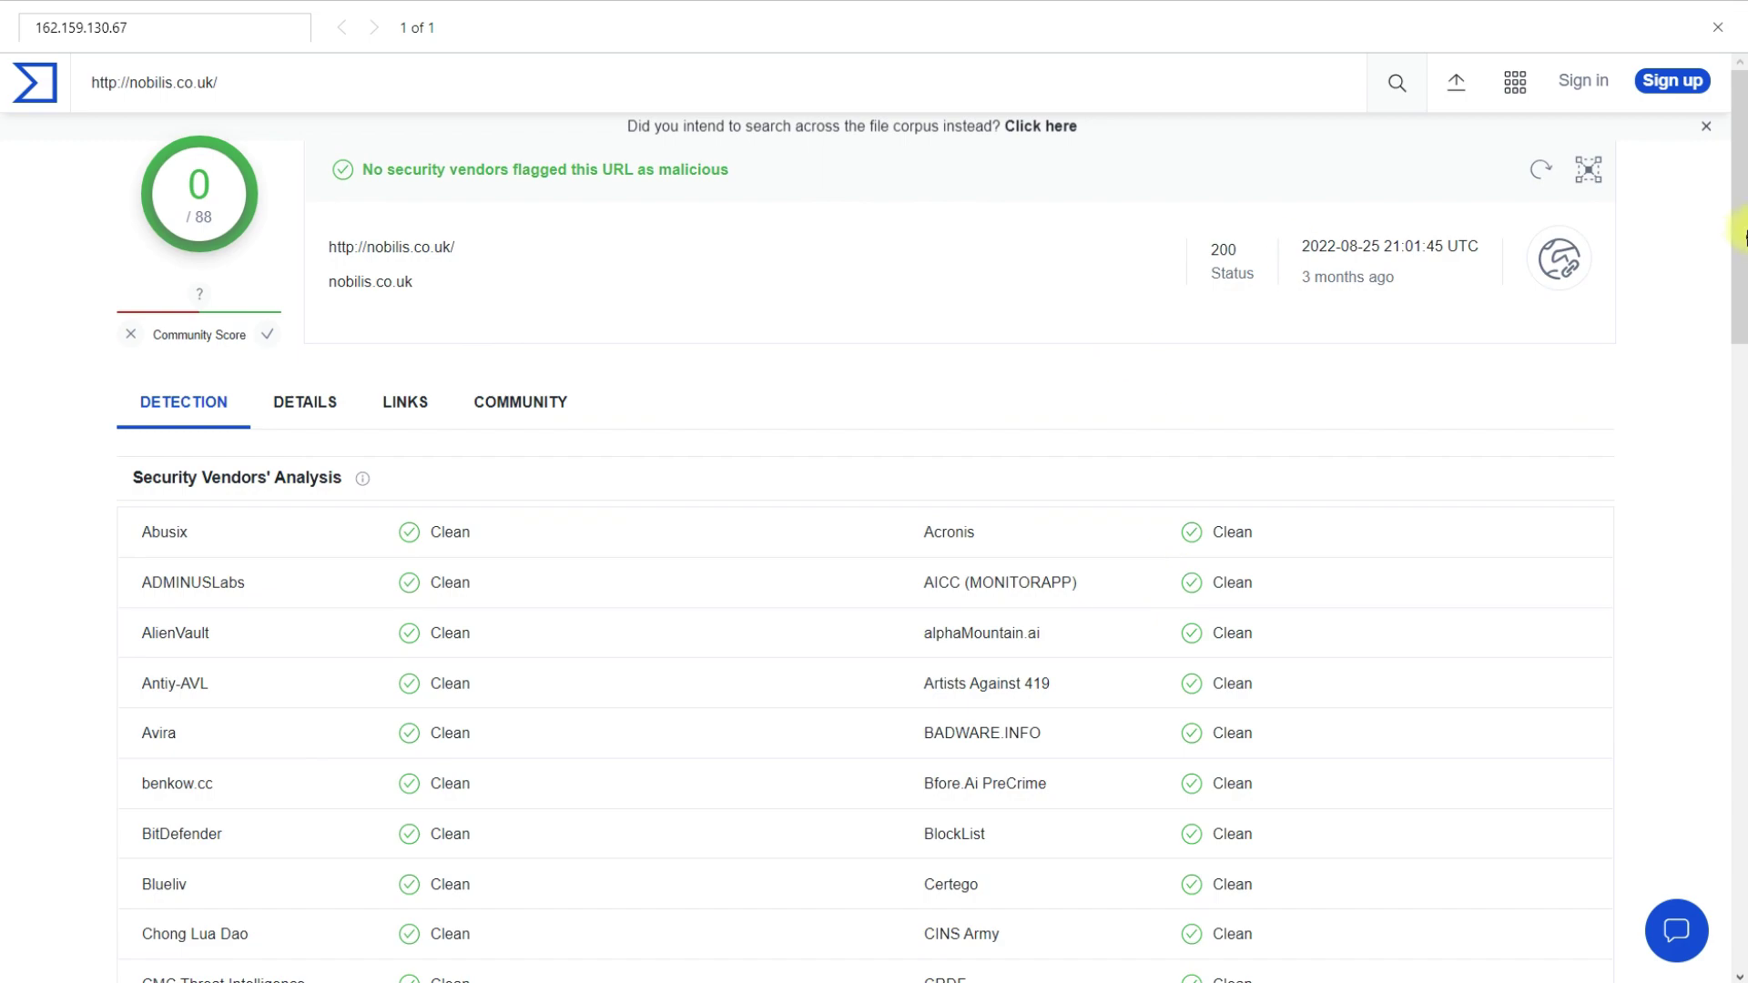
Step: Review the nobilis.co.uk report's Details, Links and Detection tabs, showing 0/88 vendors flagging it
scroll(1741, 239, down, 9)
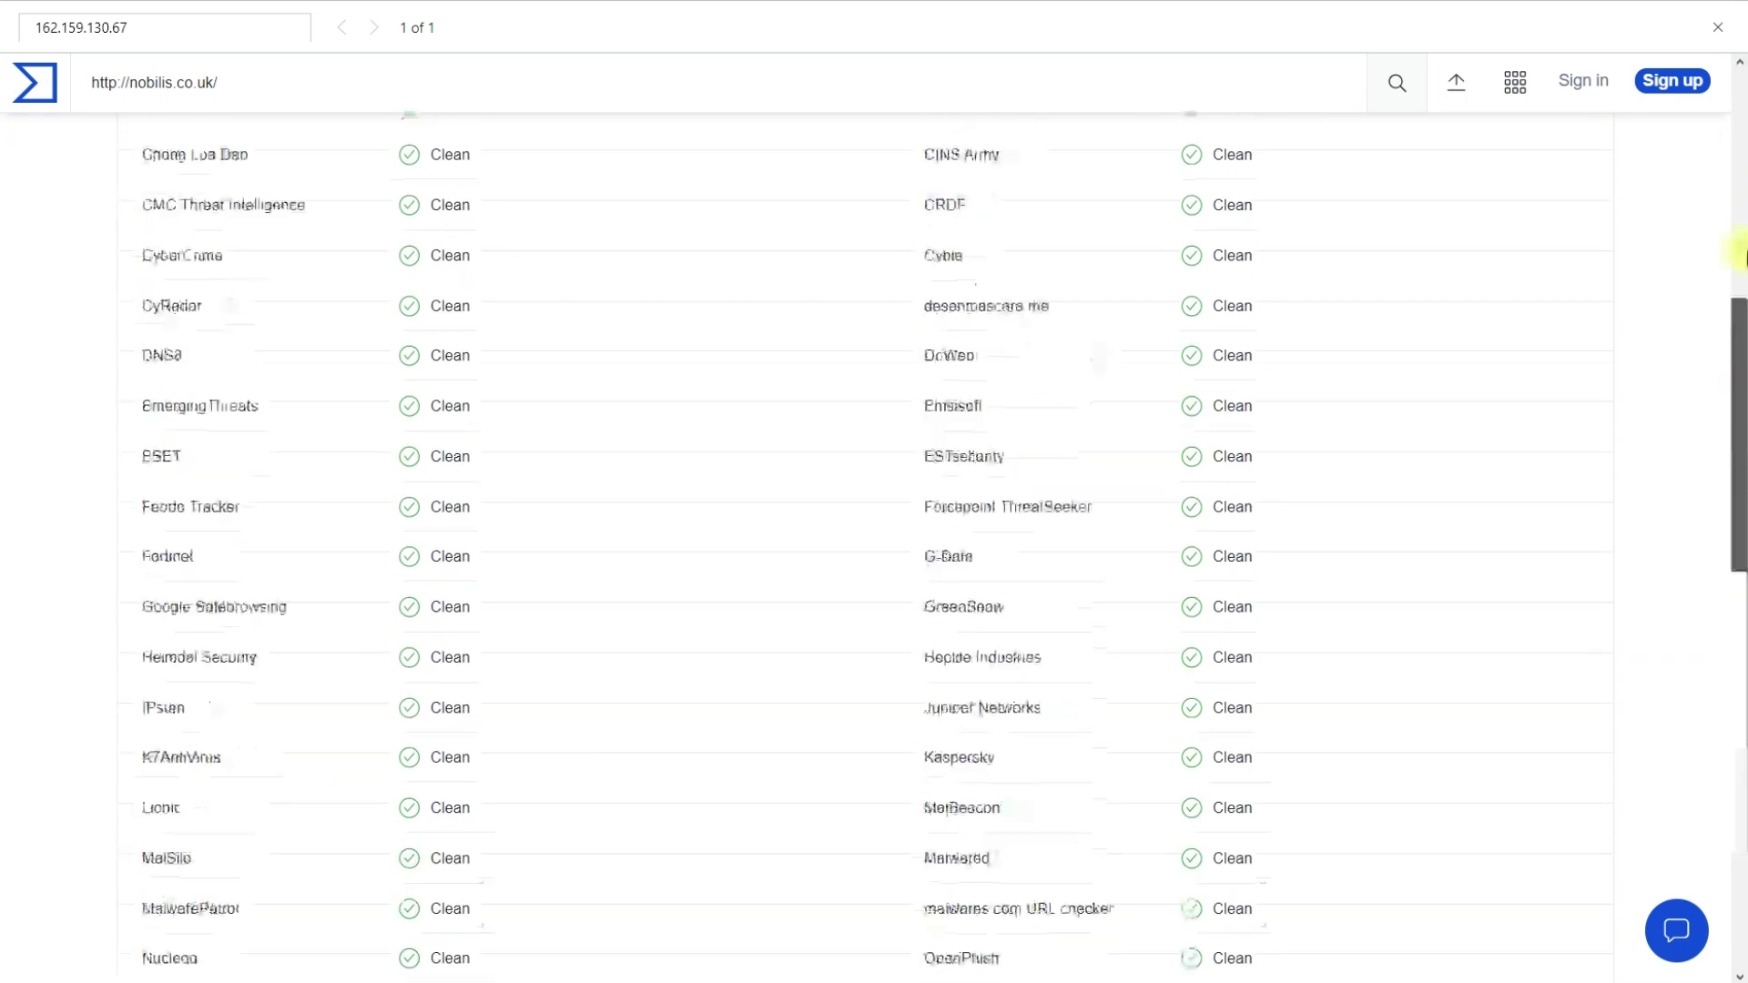
drag(1741, 254, 1720, 146)
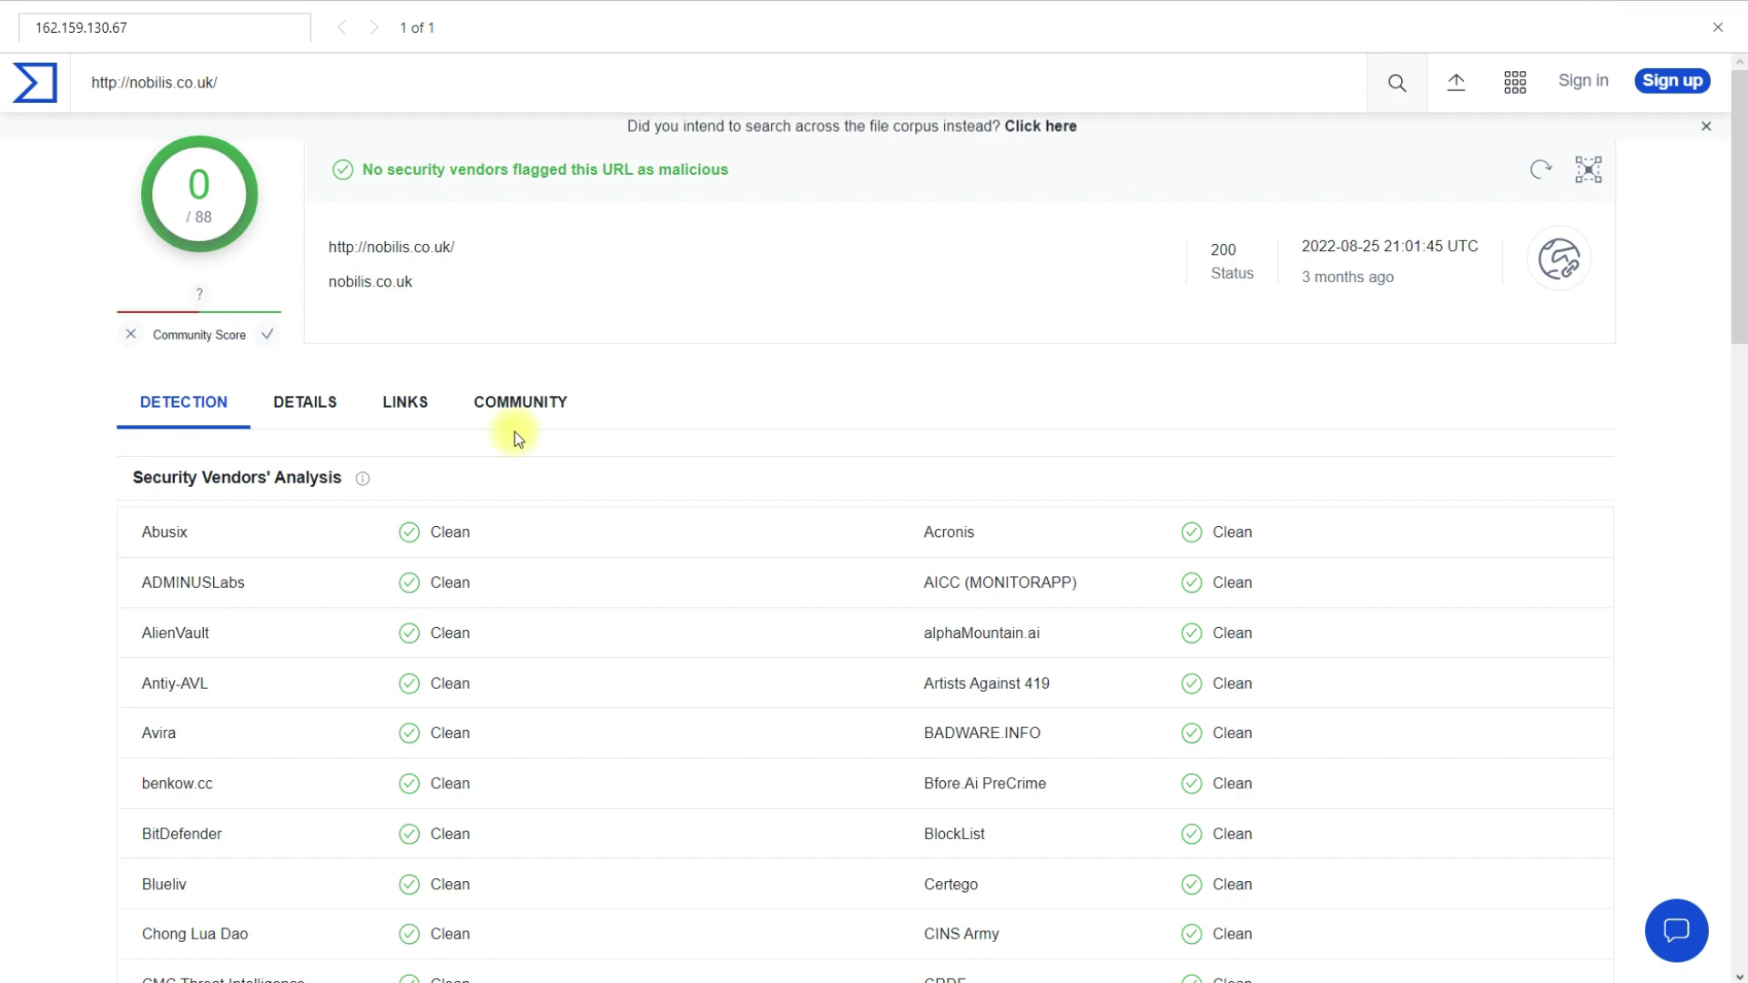
click(298, 409)
drag(1739, 265, 1680, 106)
click(402, 410)
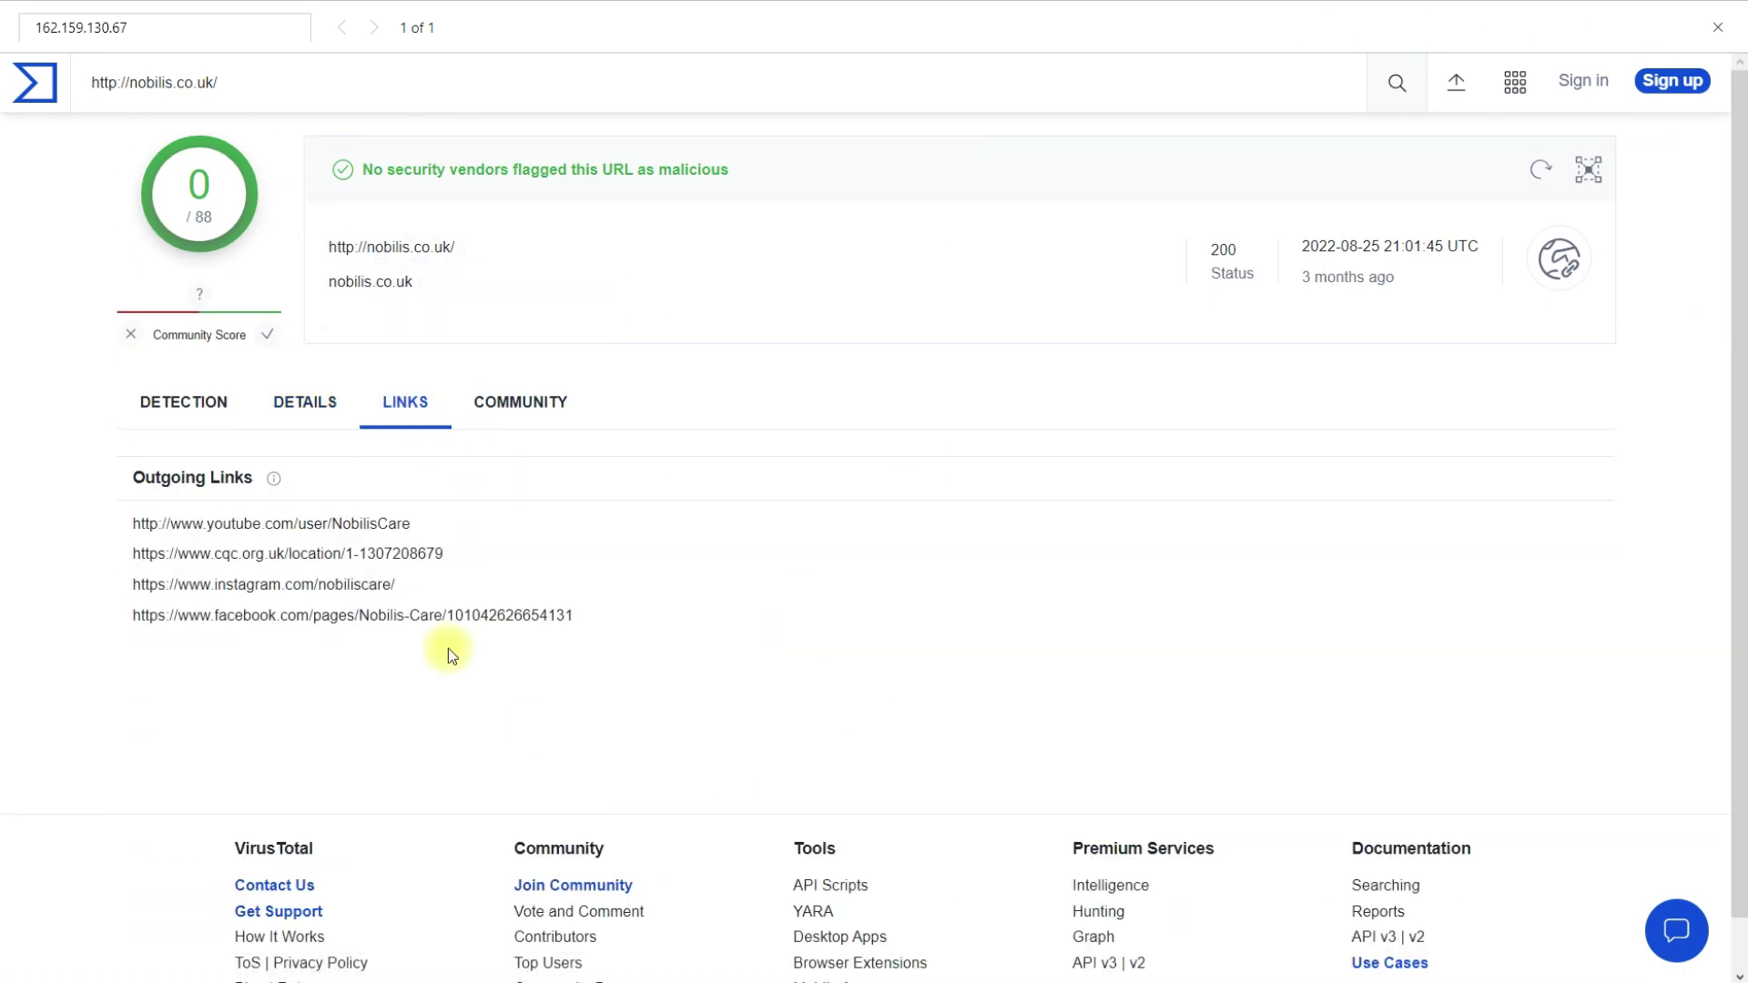
click(202, 432)
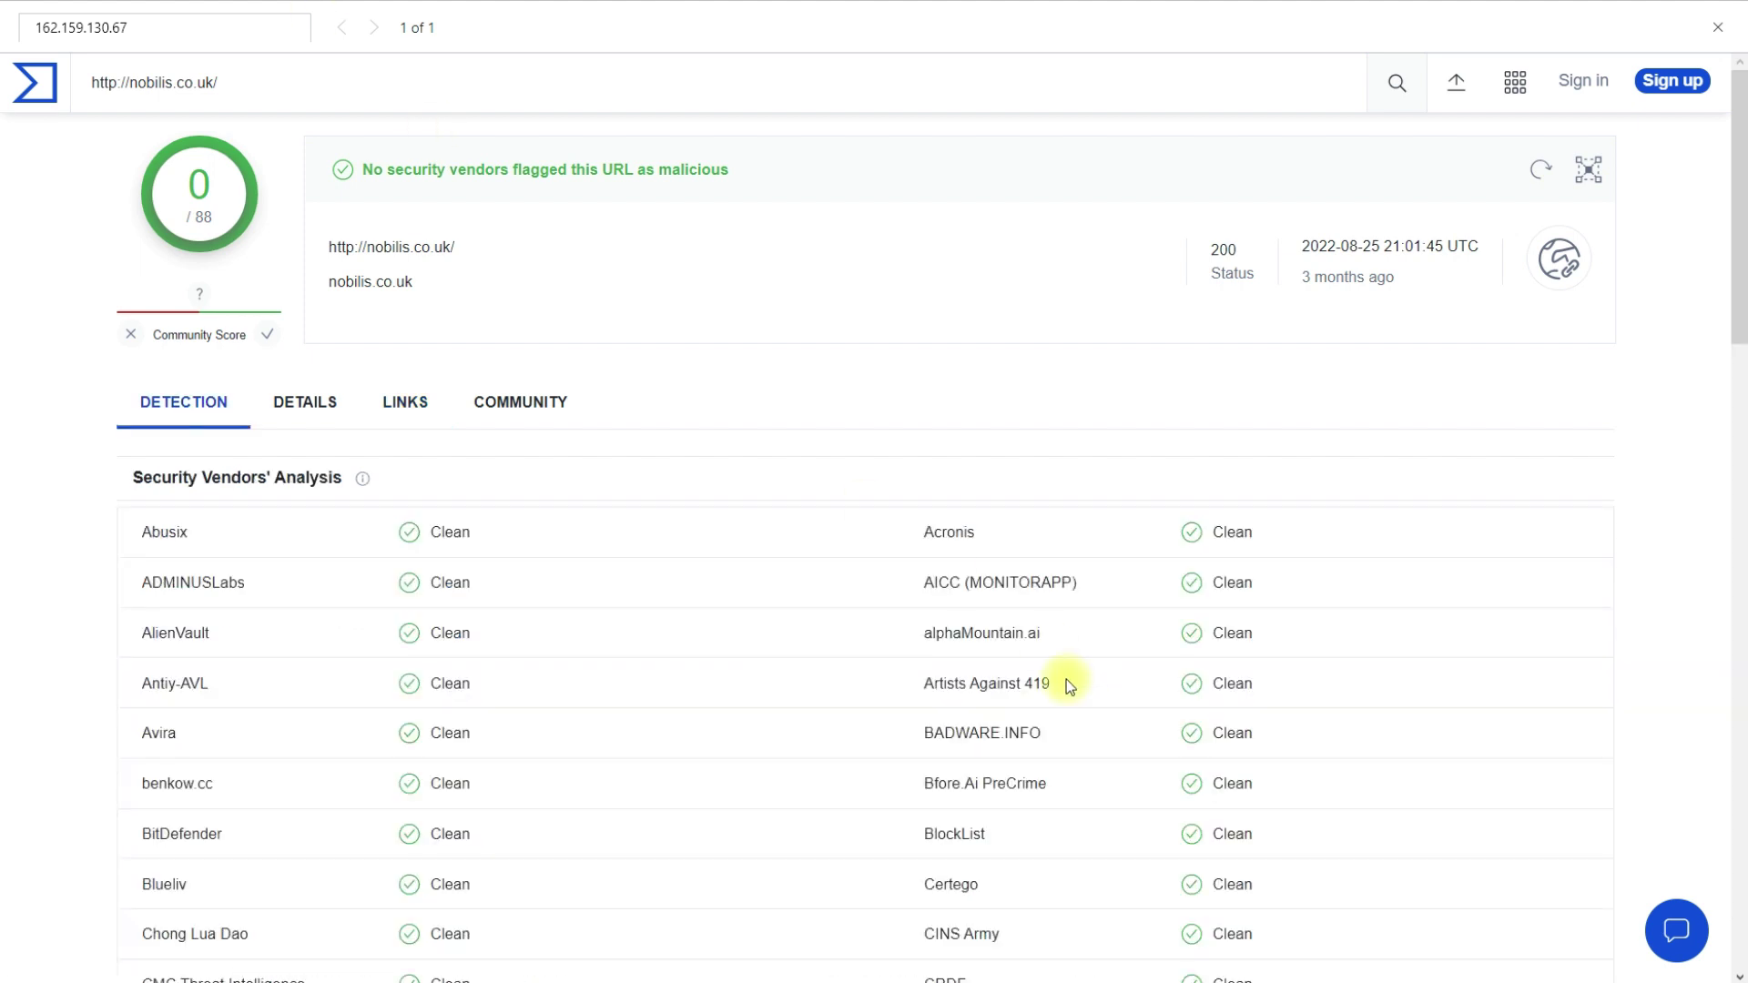
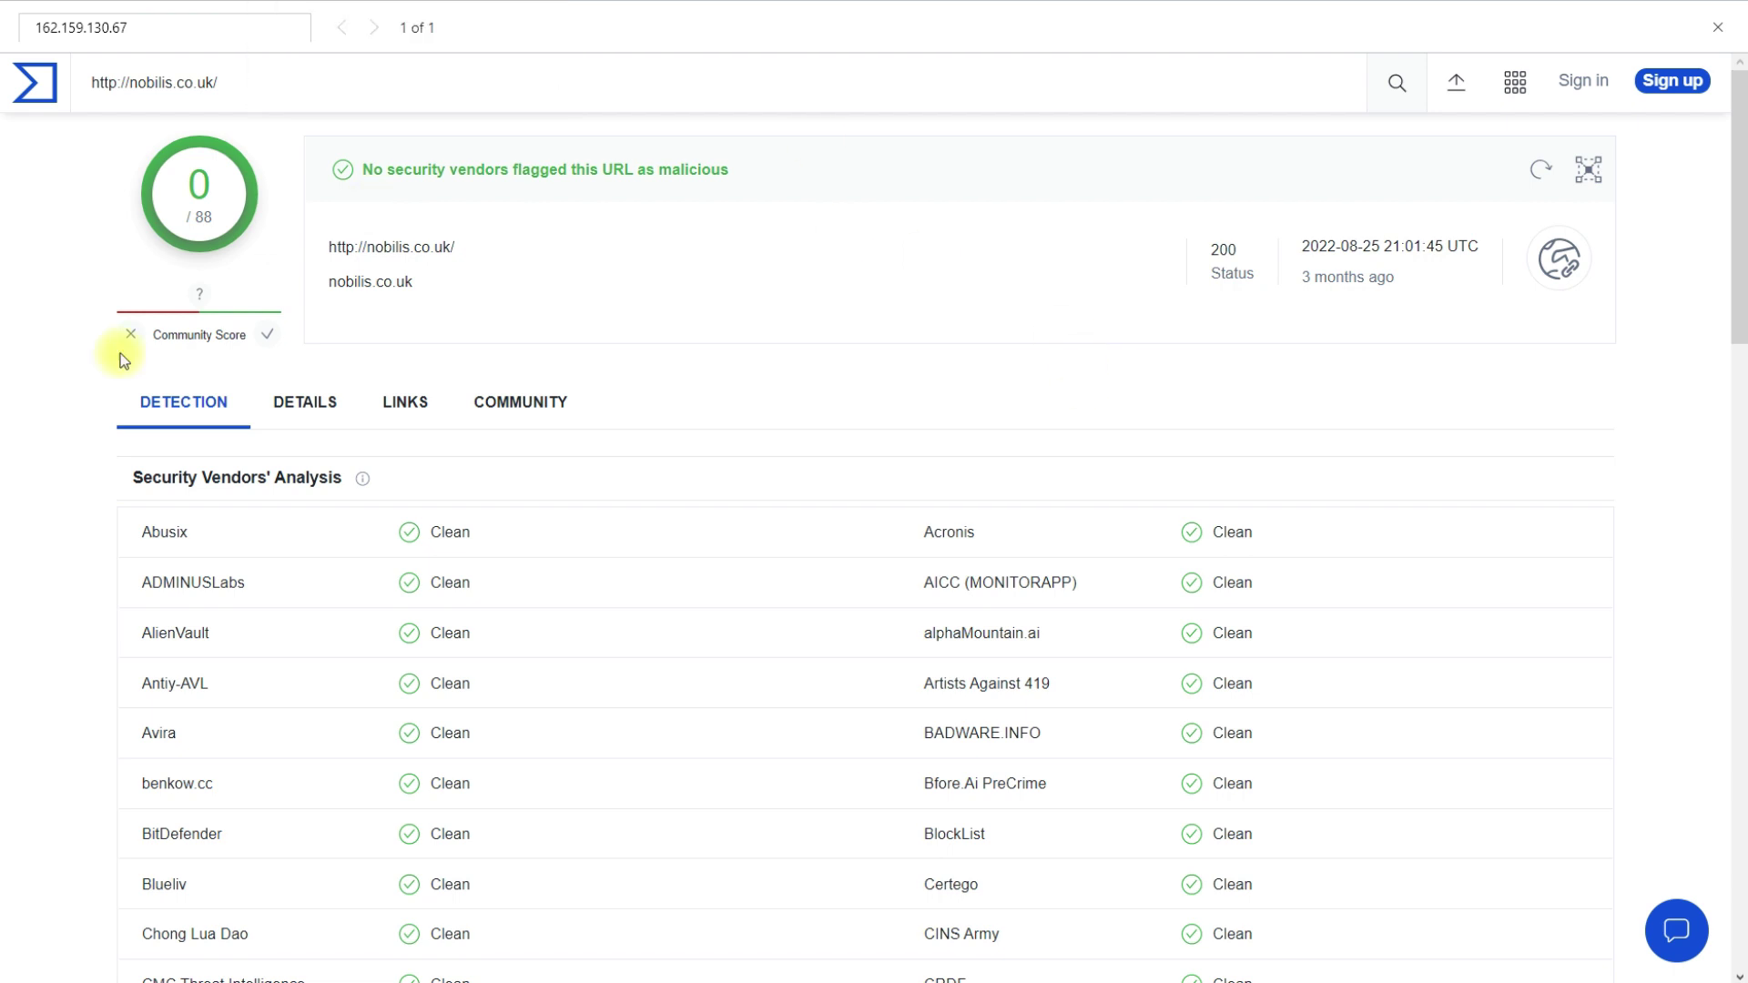
Step: Confirm no VirusTotal vendor flags nobilis.co.uk (0/88) and return to Domain Dossier
scroll(1210, 590, down, 3)
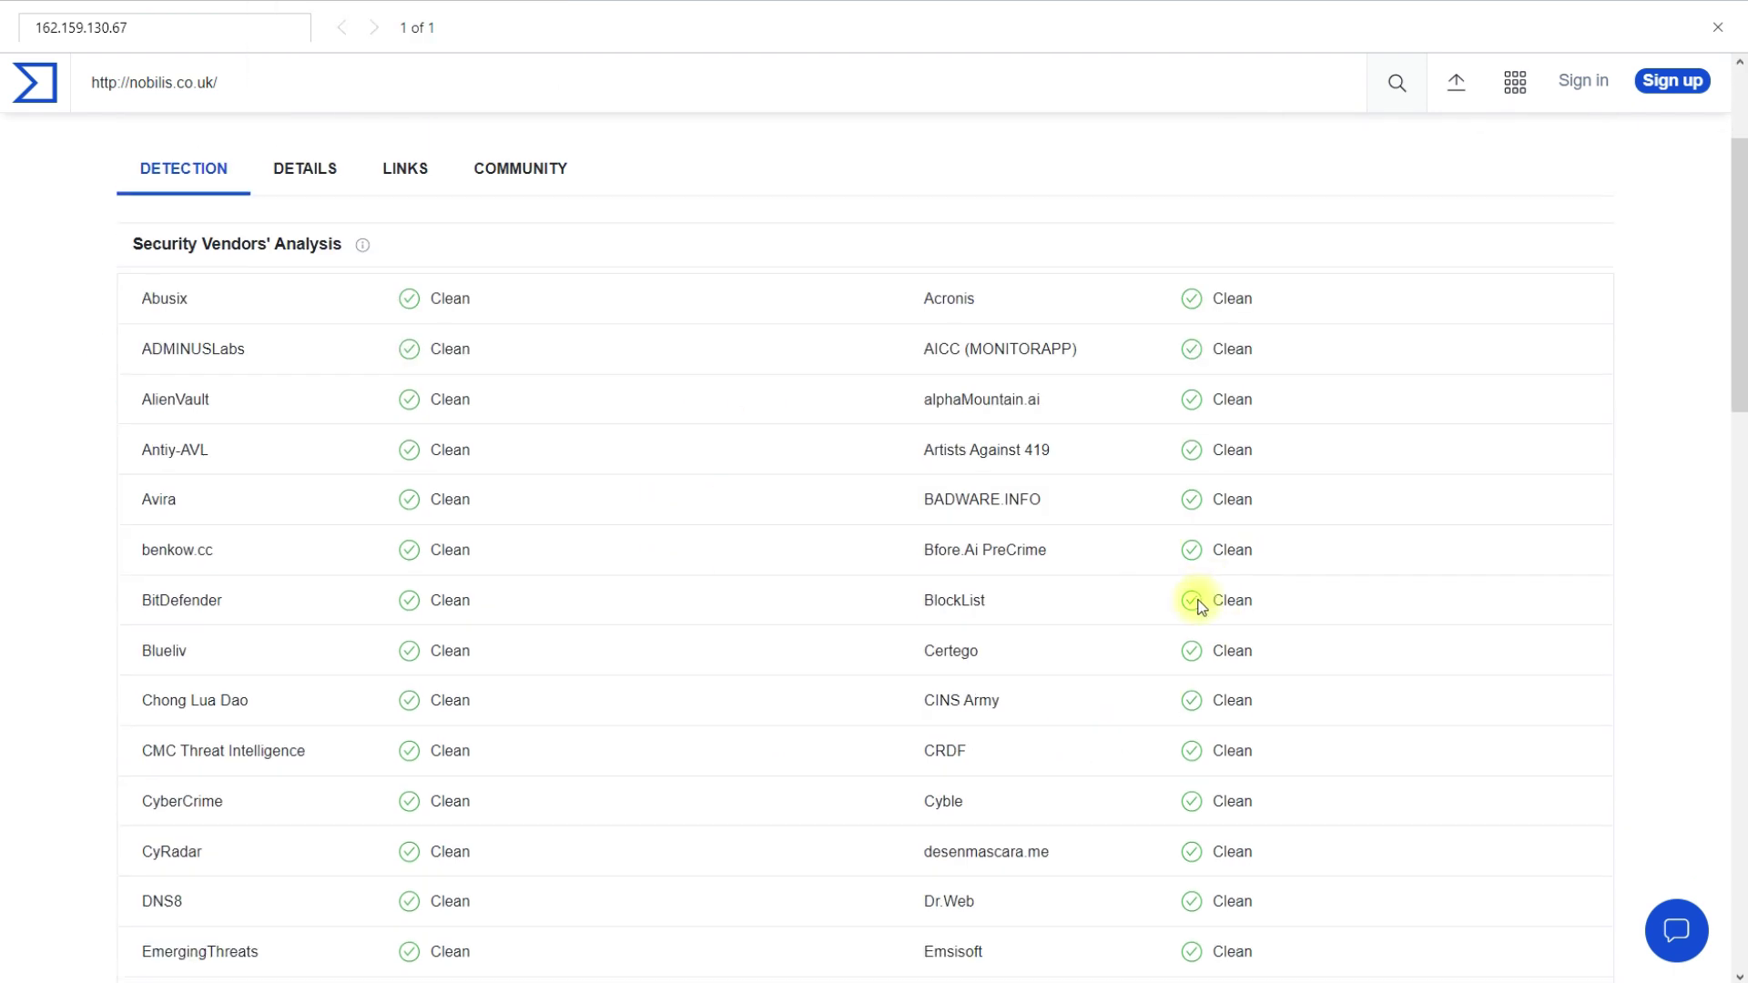
scroll(1198, 606, up, 3)
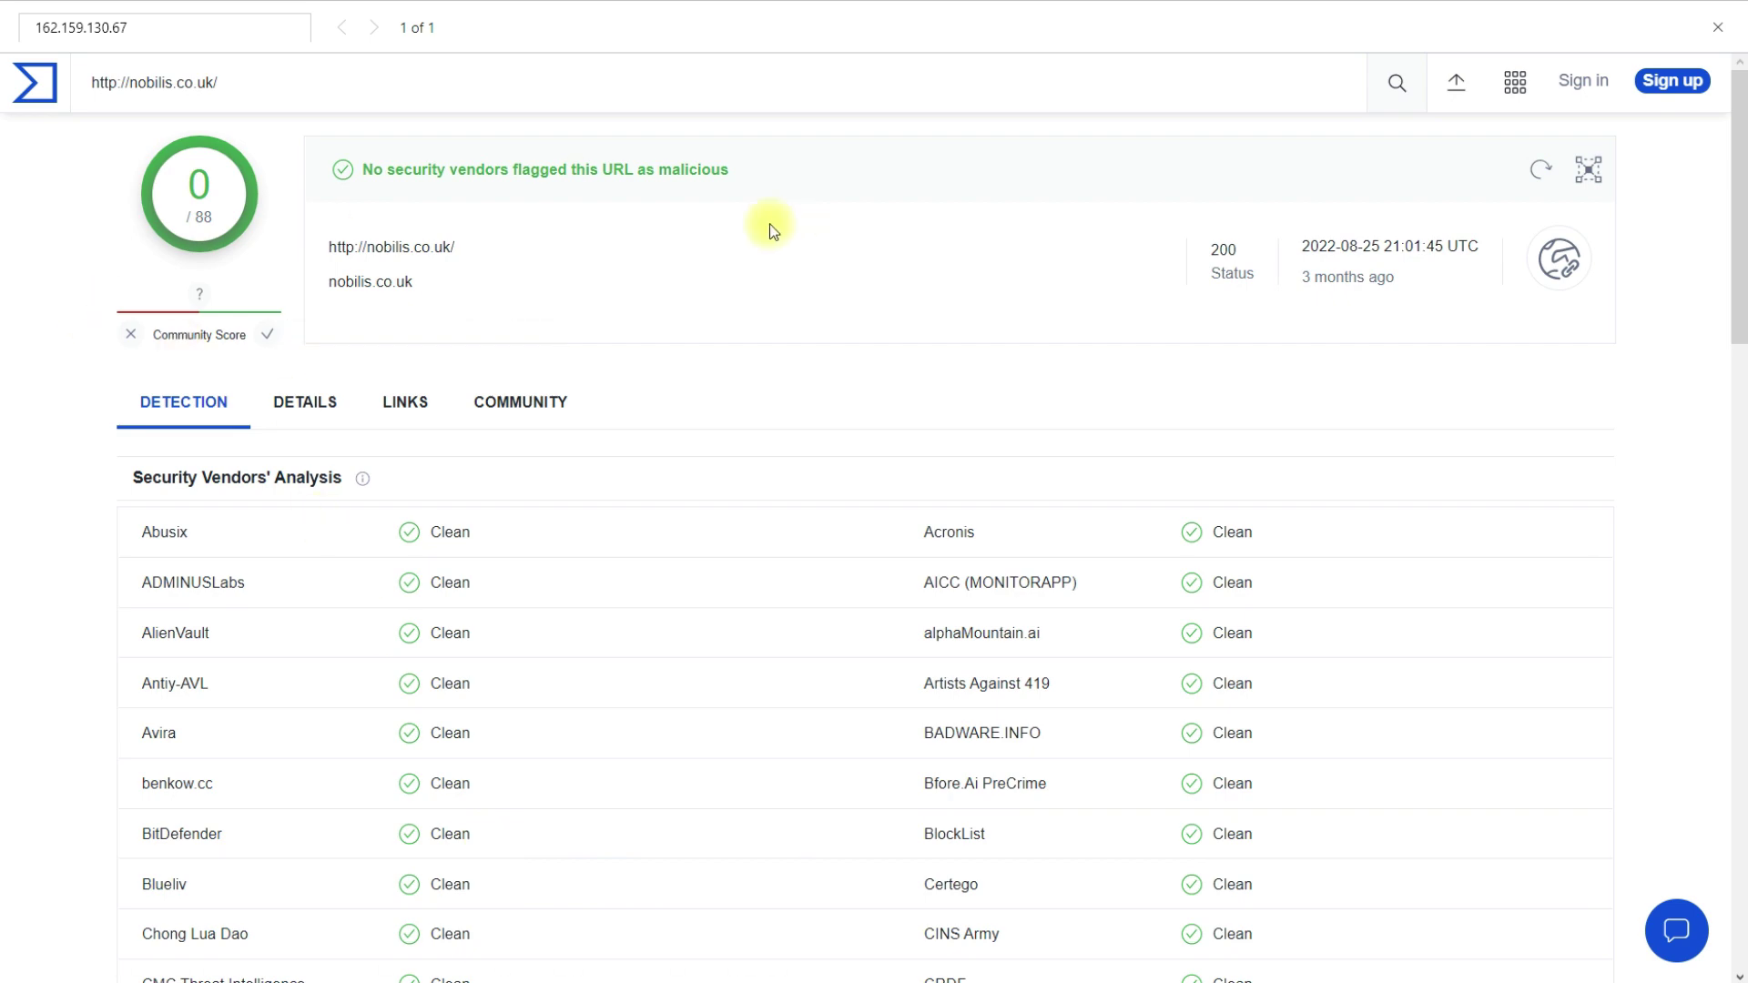
key(ctrl+Tab)
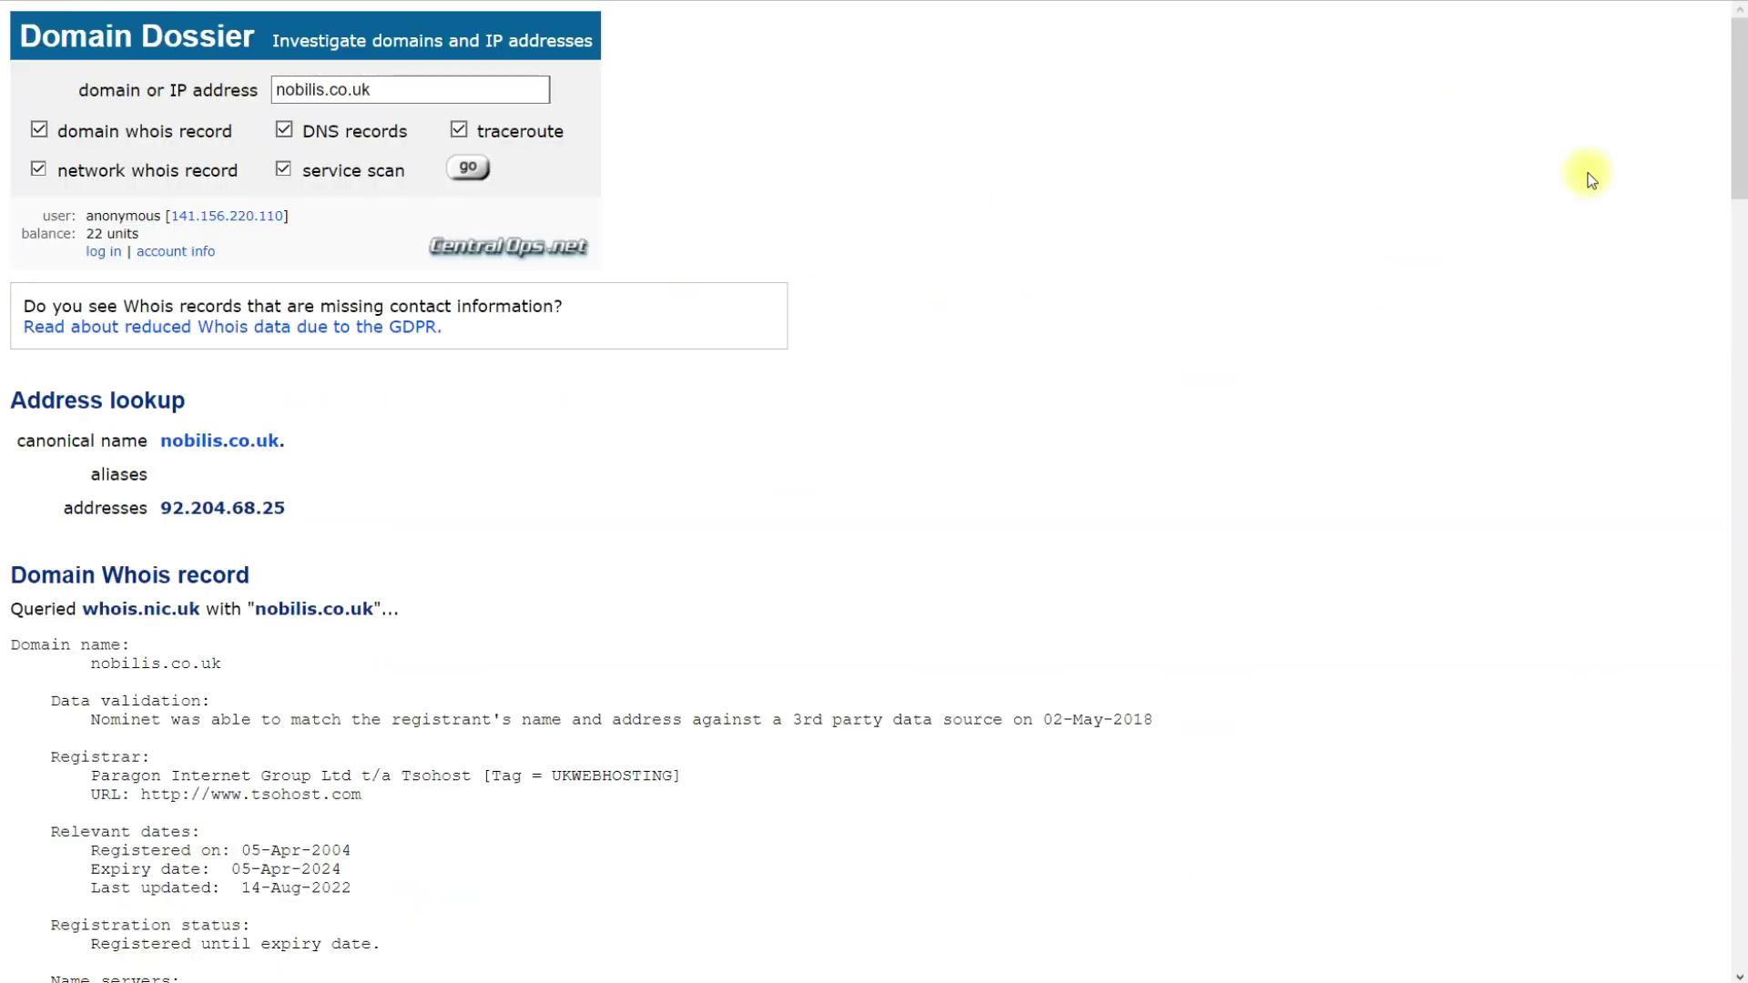
Step: Review nobilis.co.uk's whois: Paragon Internet Group (Tsohost), registered 05-Apr-2004, expiring 05-Apr-2024
scroll(928, 608, down, 7)
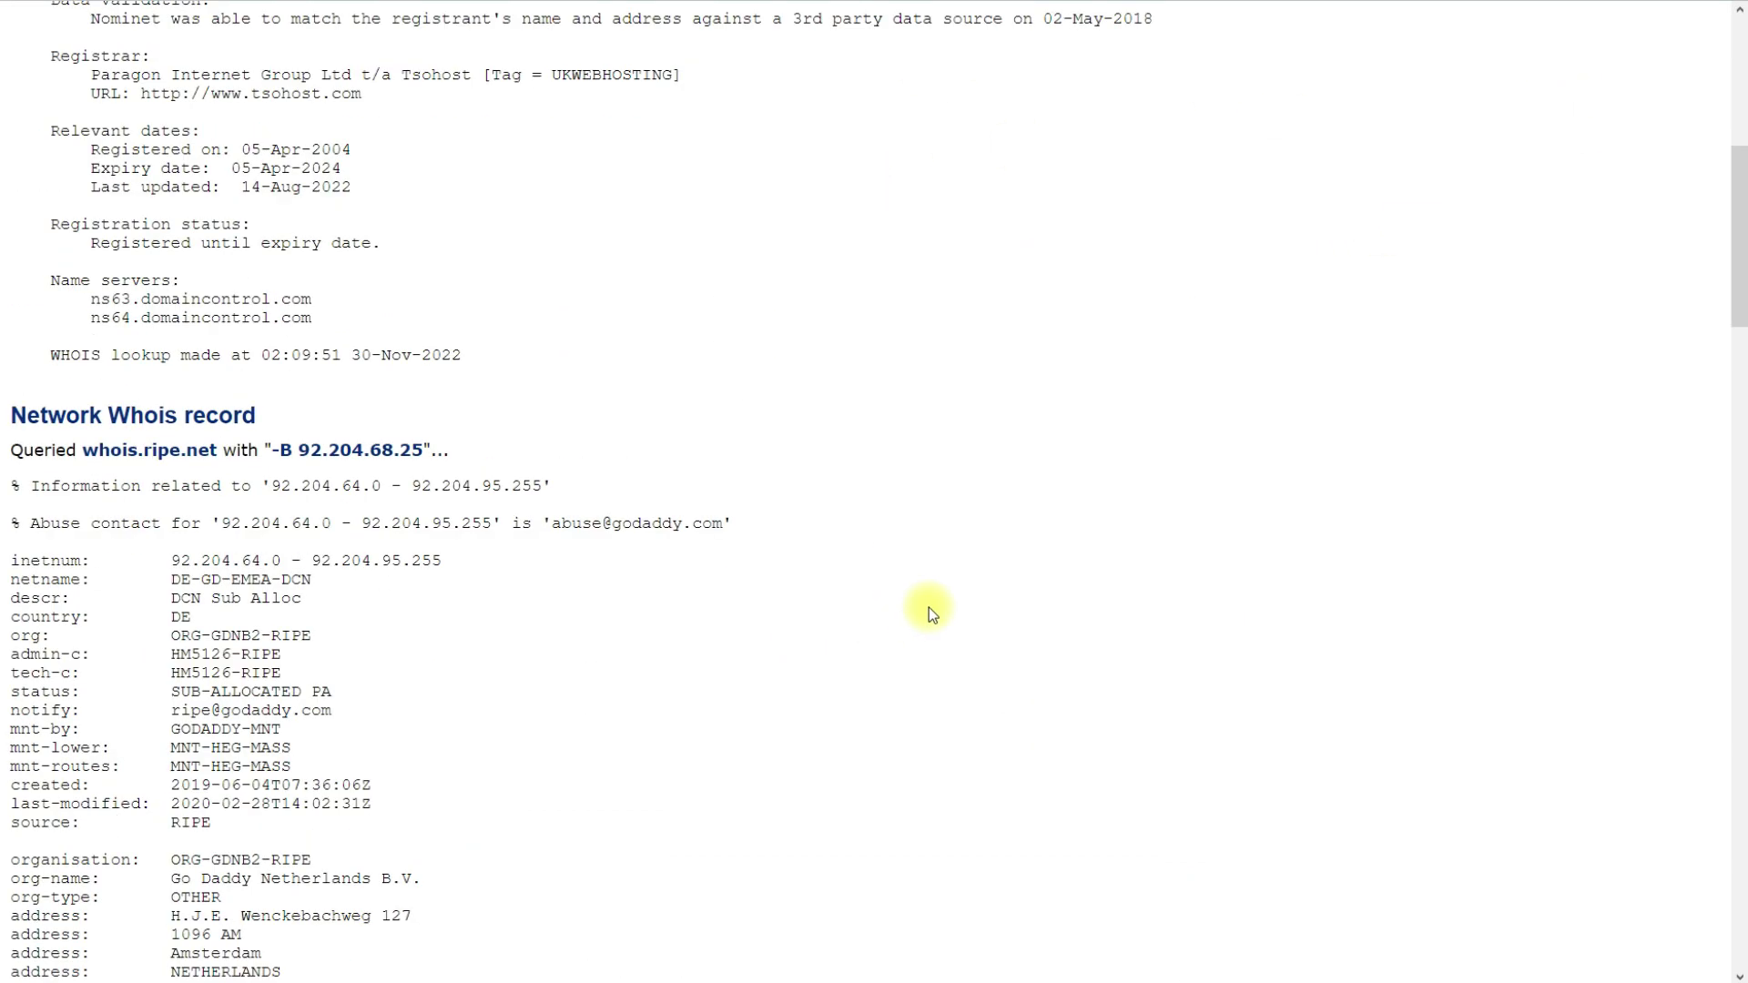
scroll(928, 608, up, 7)
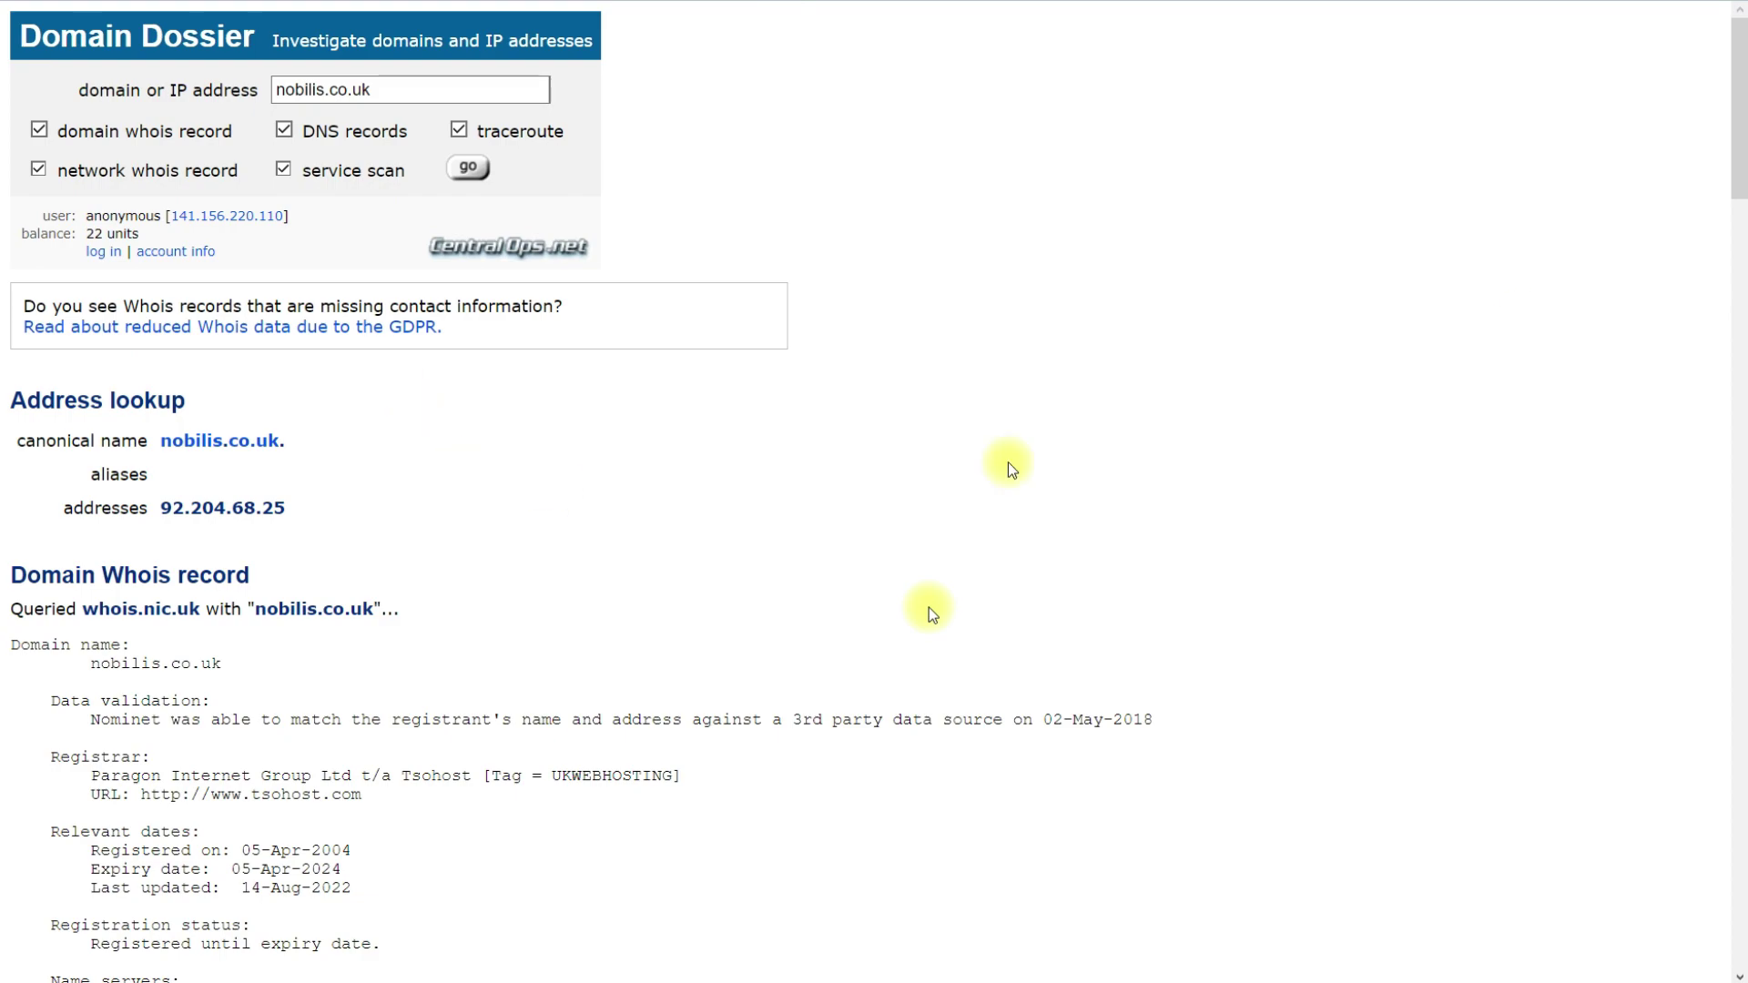
drag(1738, 196, 1580, 47)
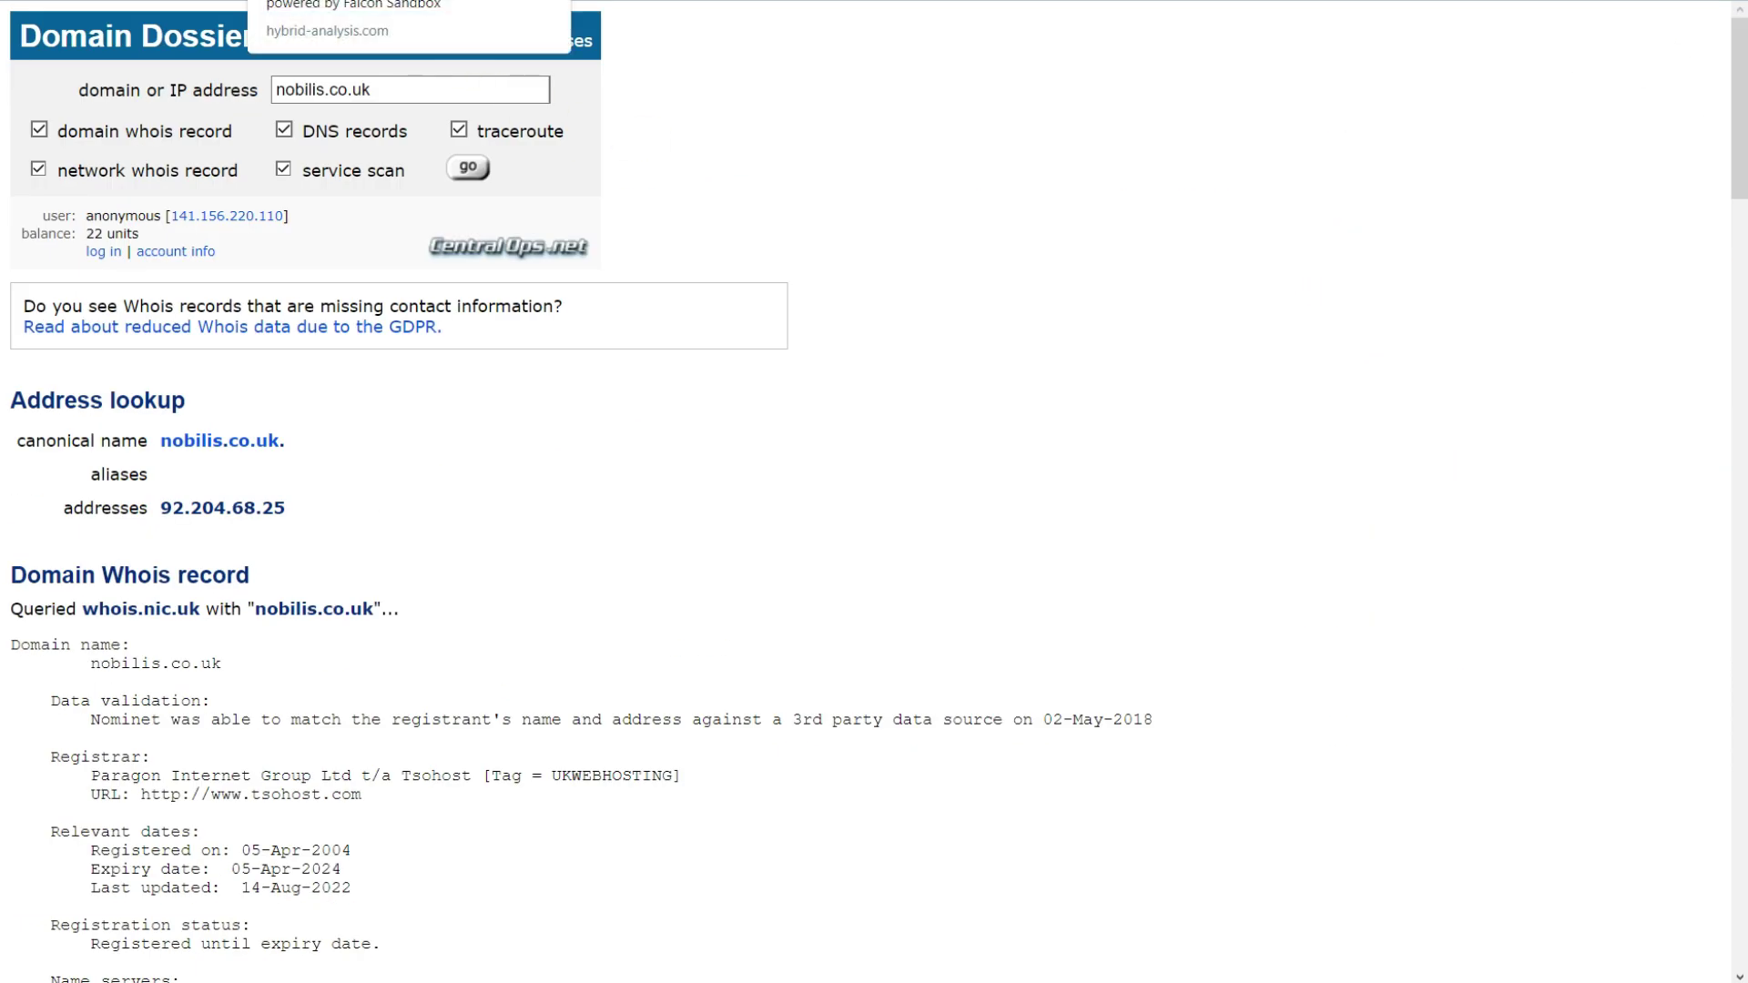
key(ctrl+Tab)
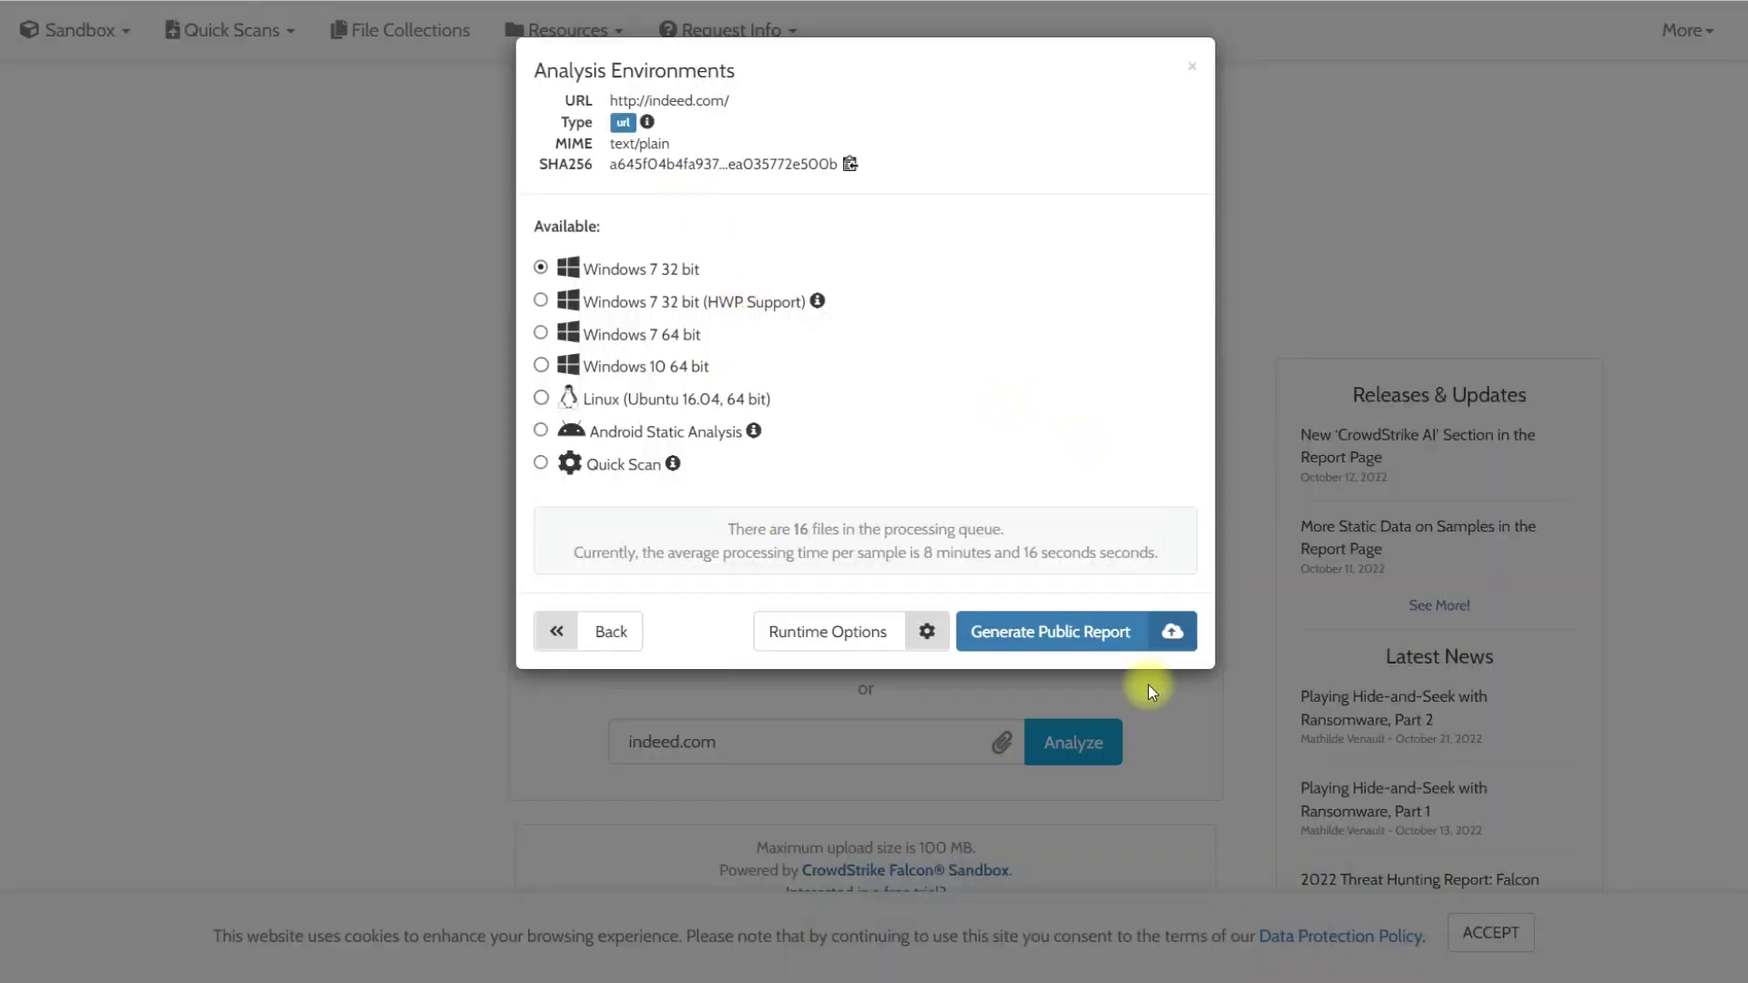
Step: Generate the indeed.com public report and open its urlscan.io details showing the de.indeed.com redirect
click(1070, 650)
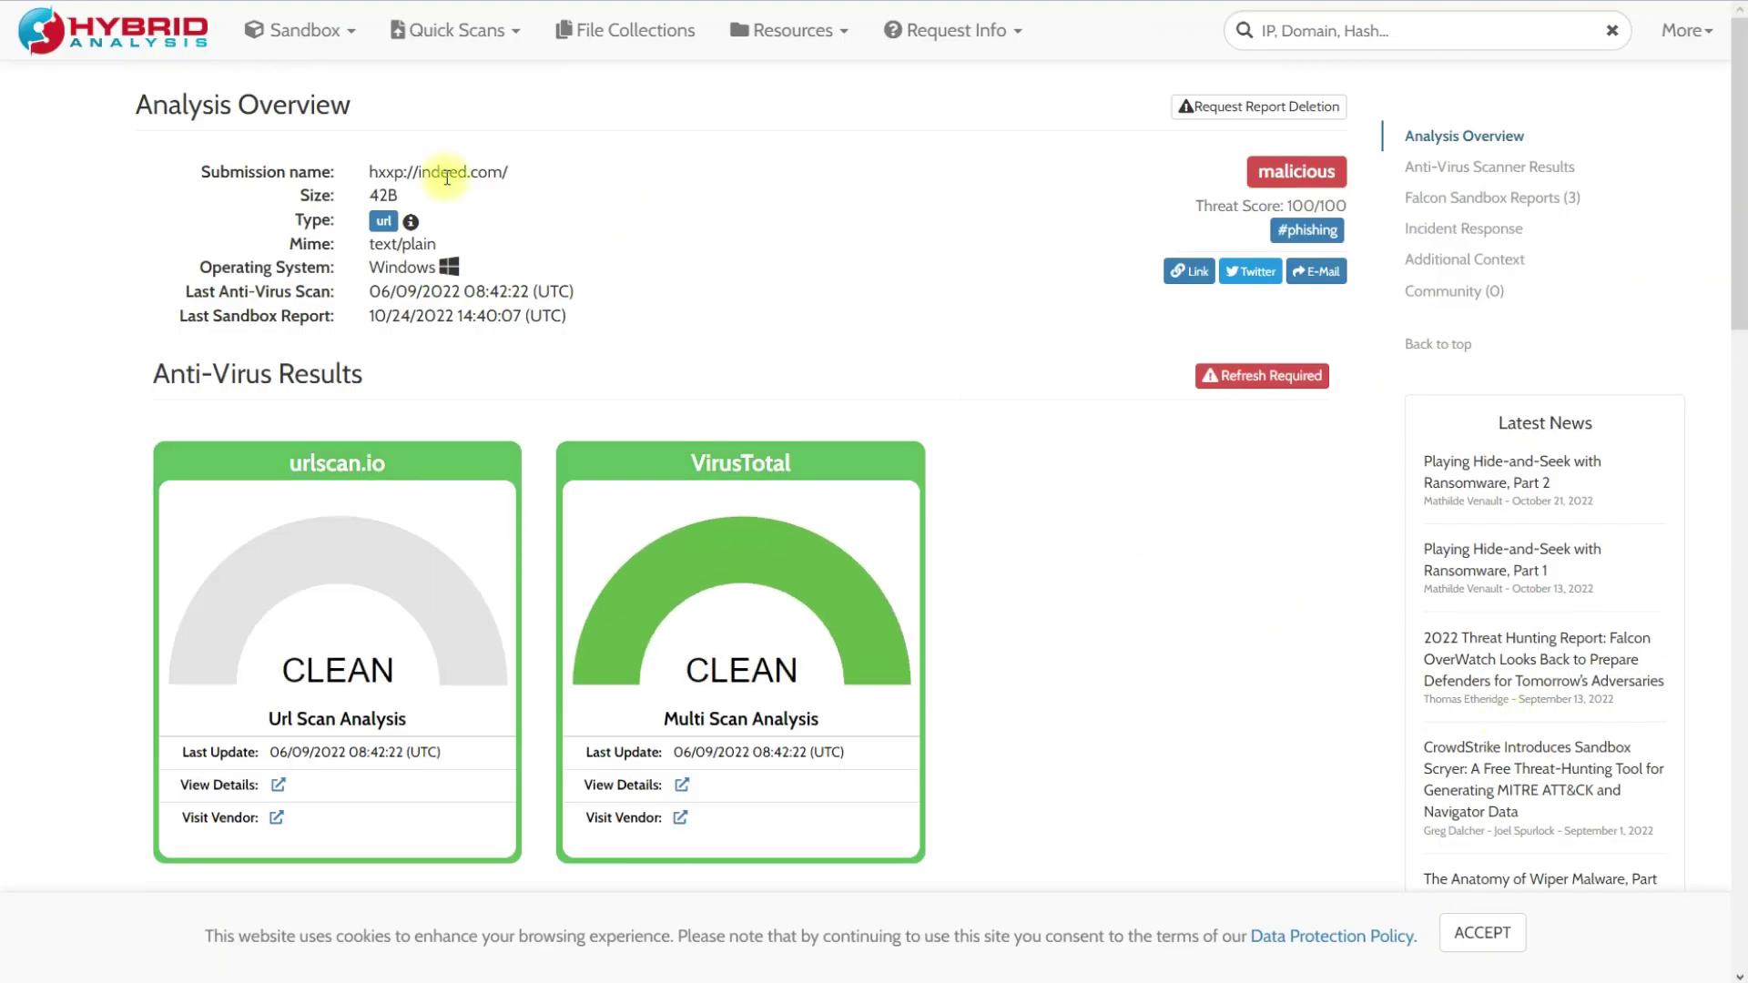
drag(419, 171, 558, 166)
click(569, 166)
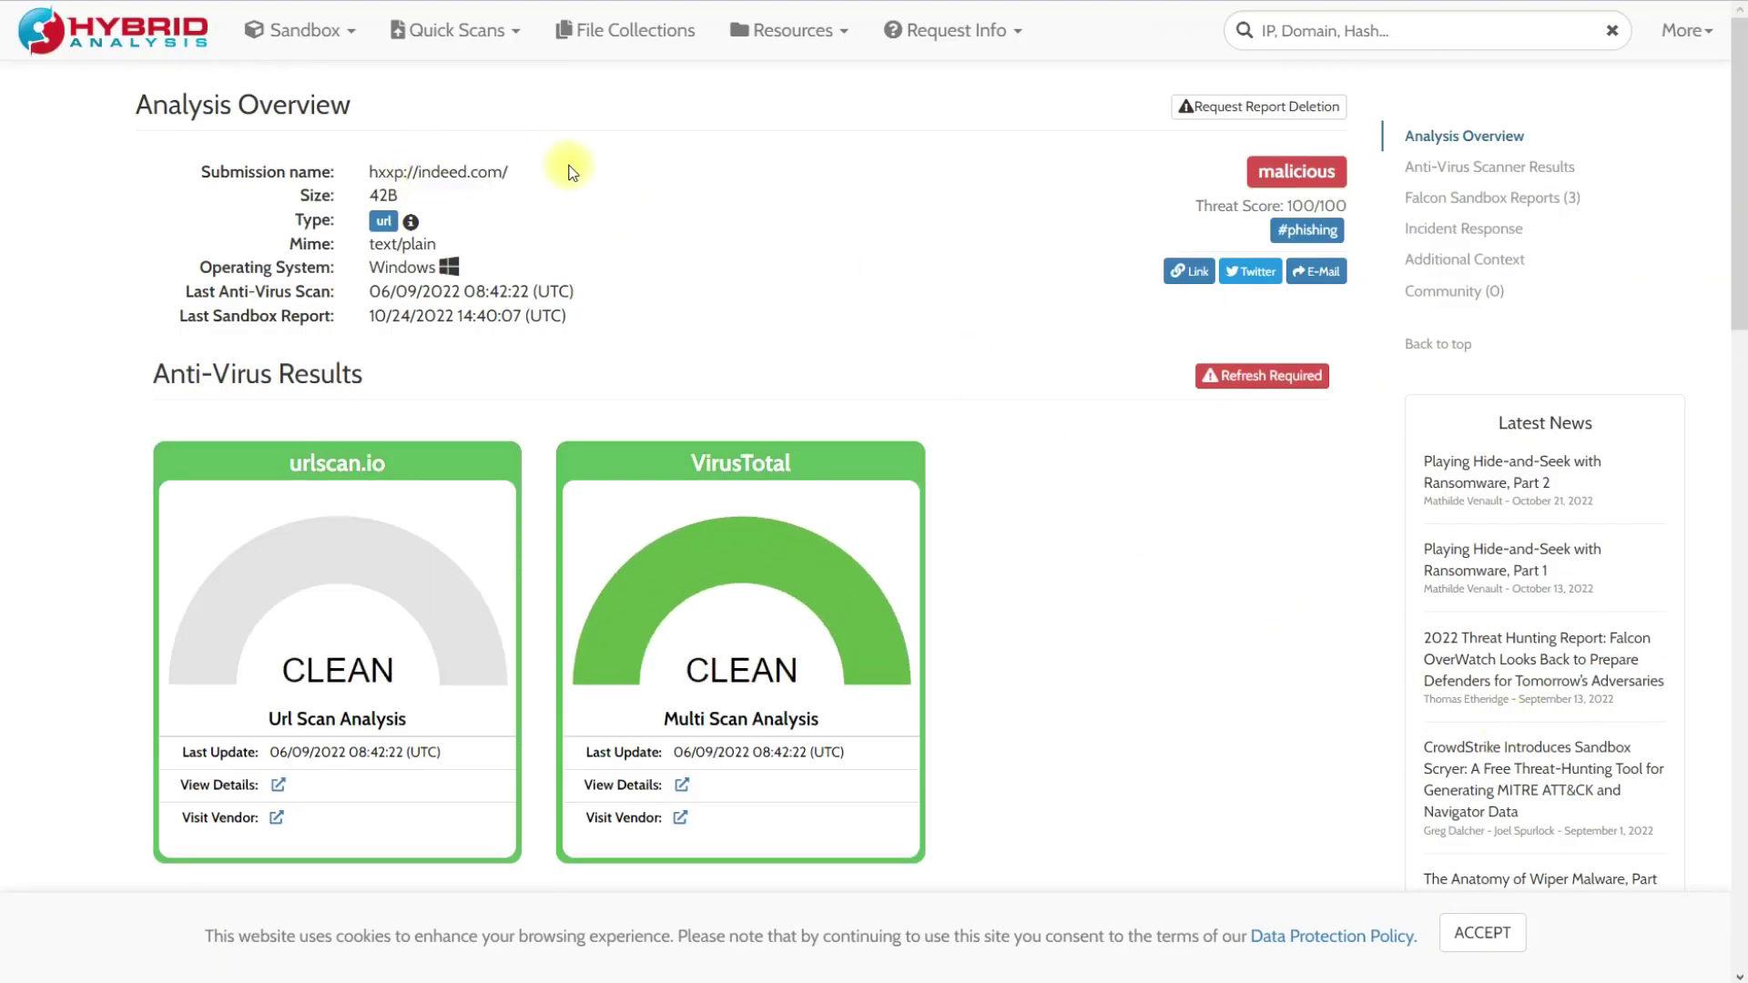
drag(1738, 218, 1741, 283)
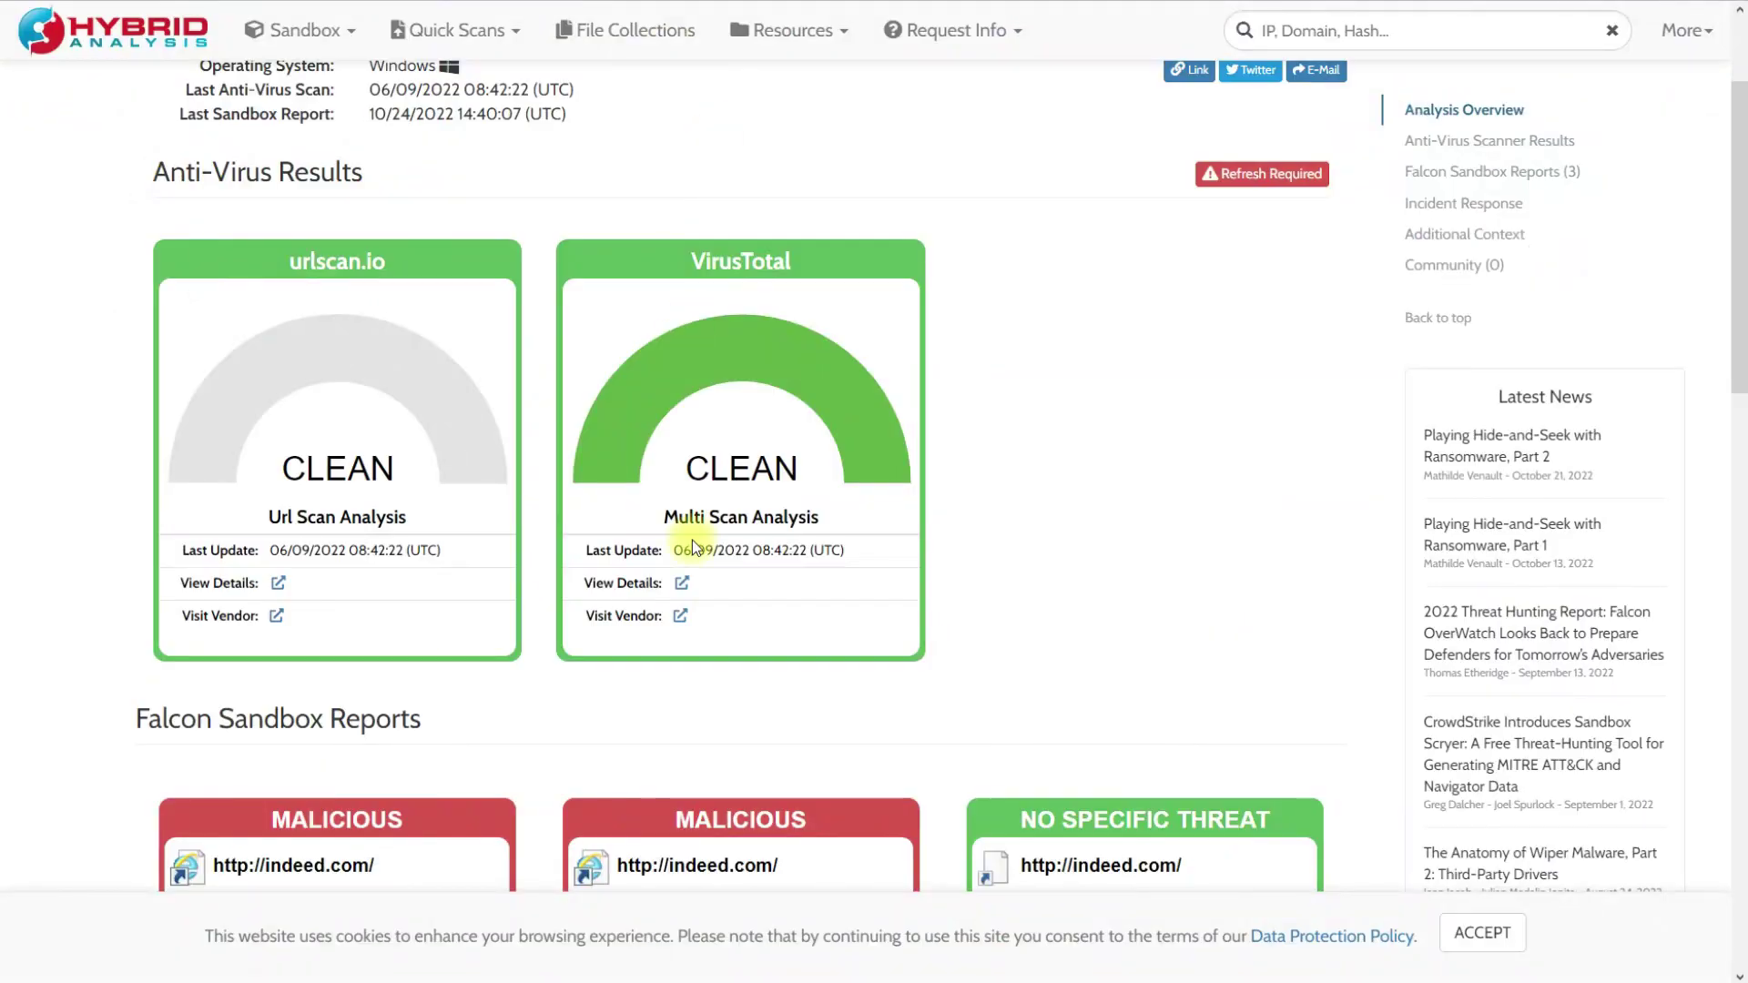
click(280, 584)
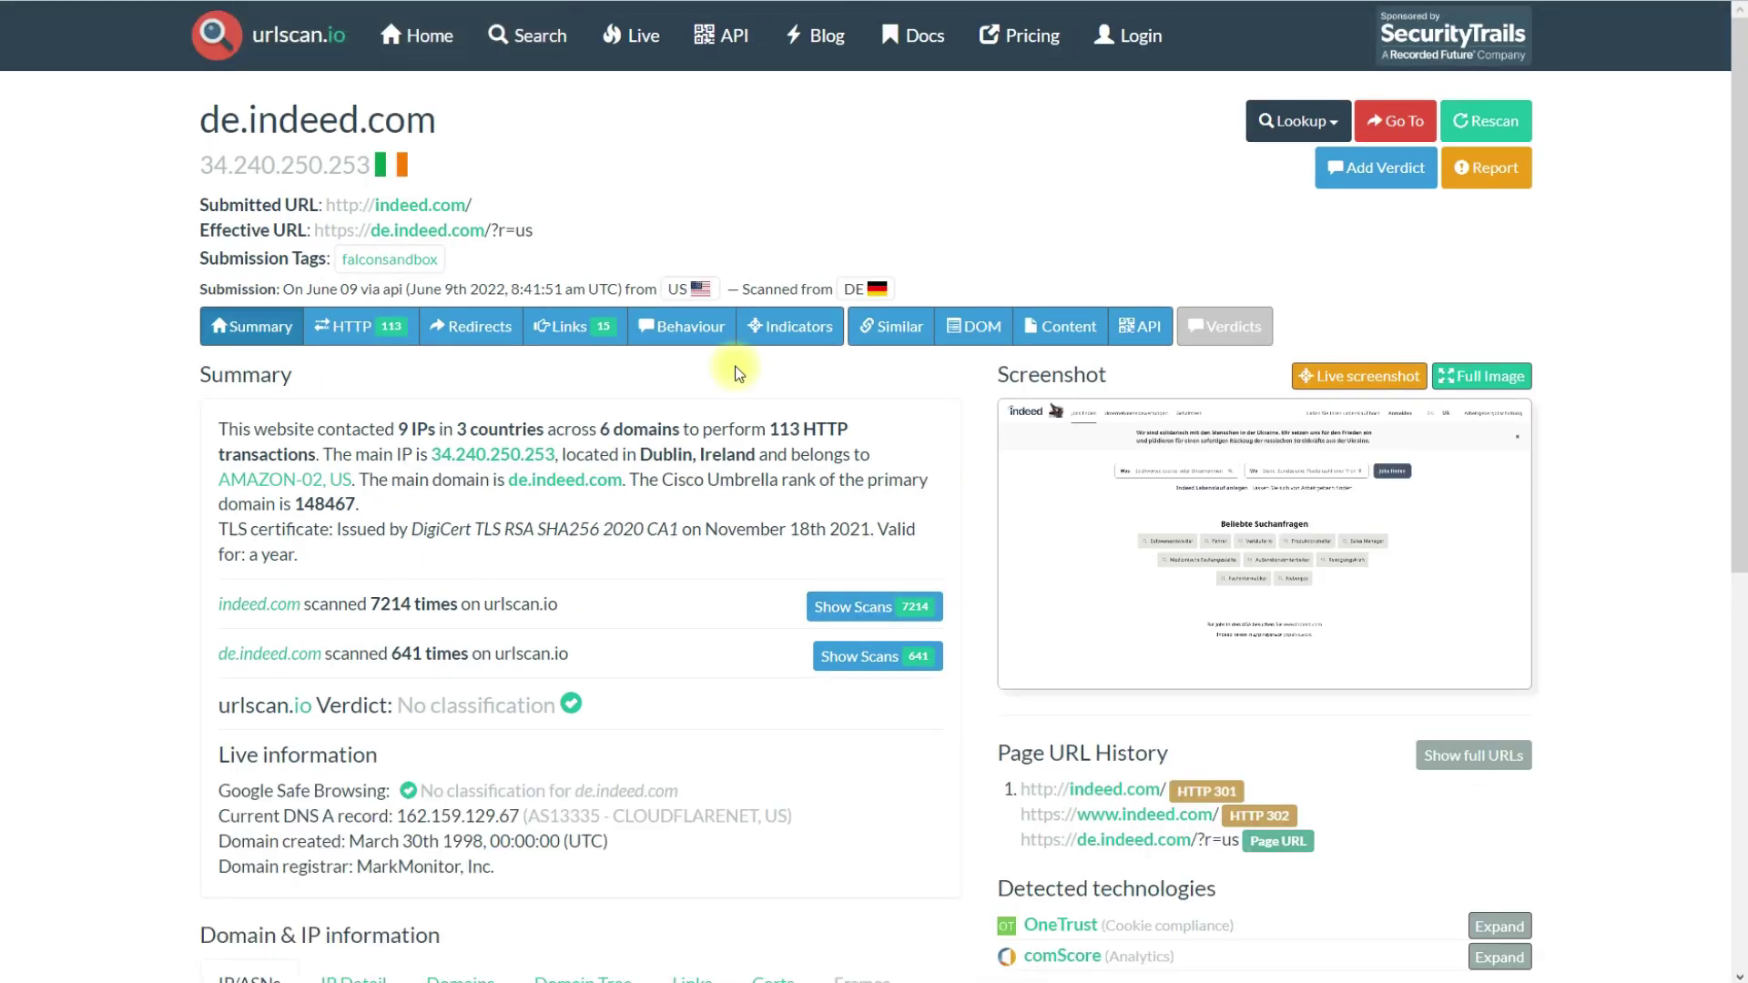
Step: Search urlscan.io for earlier scans of nobilis.co.uk, removing the leading wildcard
scroll(1738, 336, down, 2)
drag(1738, 337, 1689, 31)
click(525, 48)
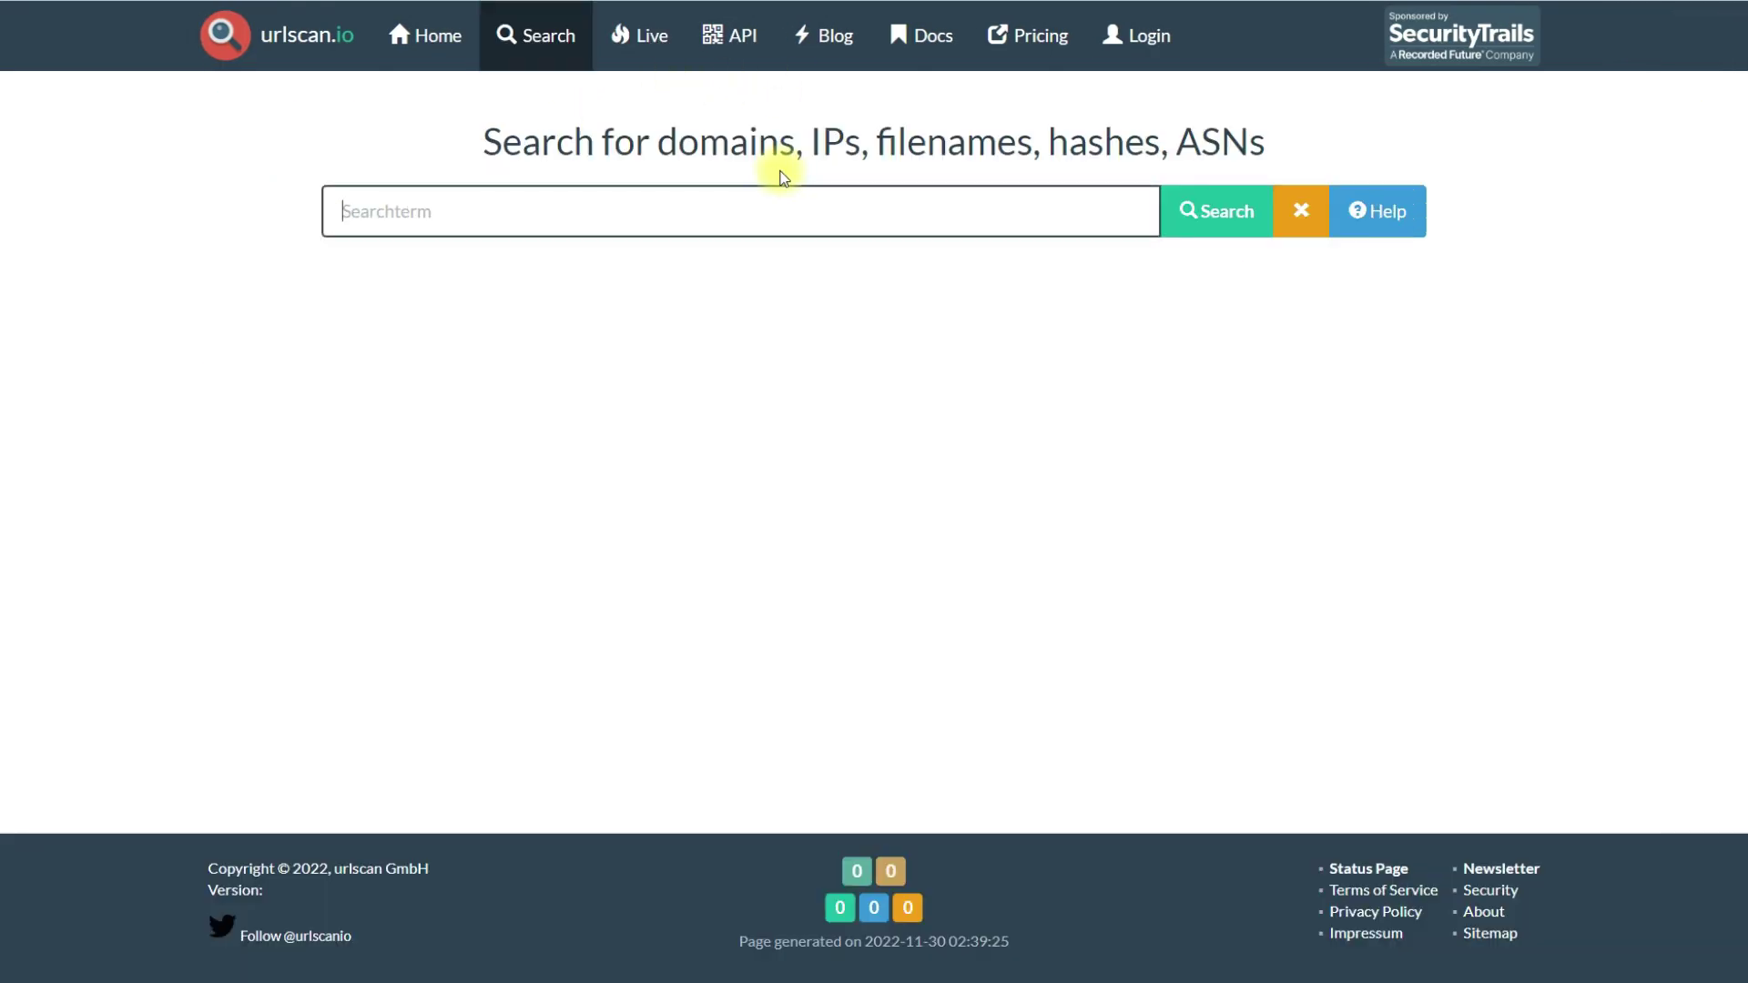
click(577, 215)
text(*nobilis.co.uk)
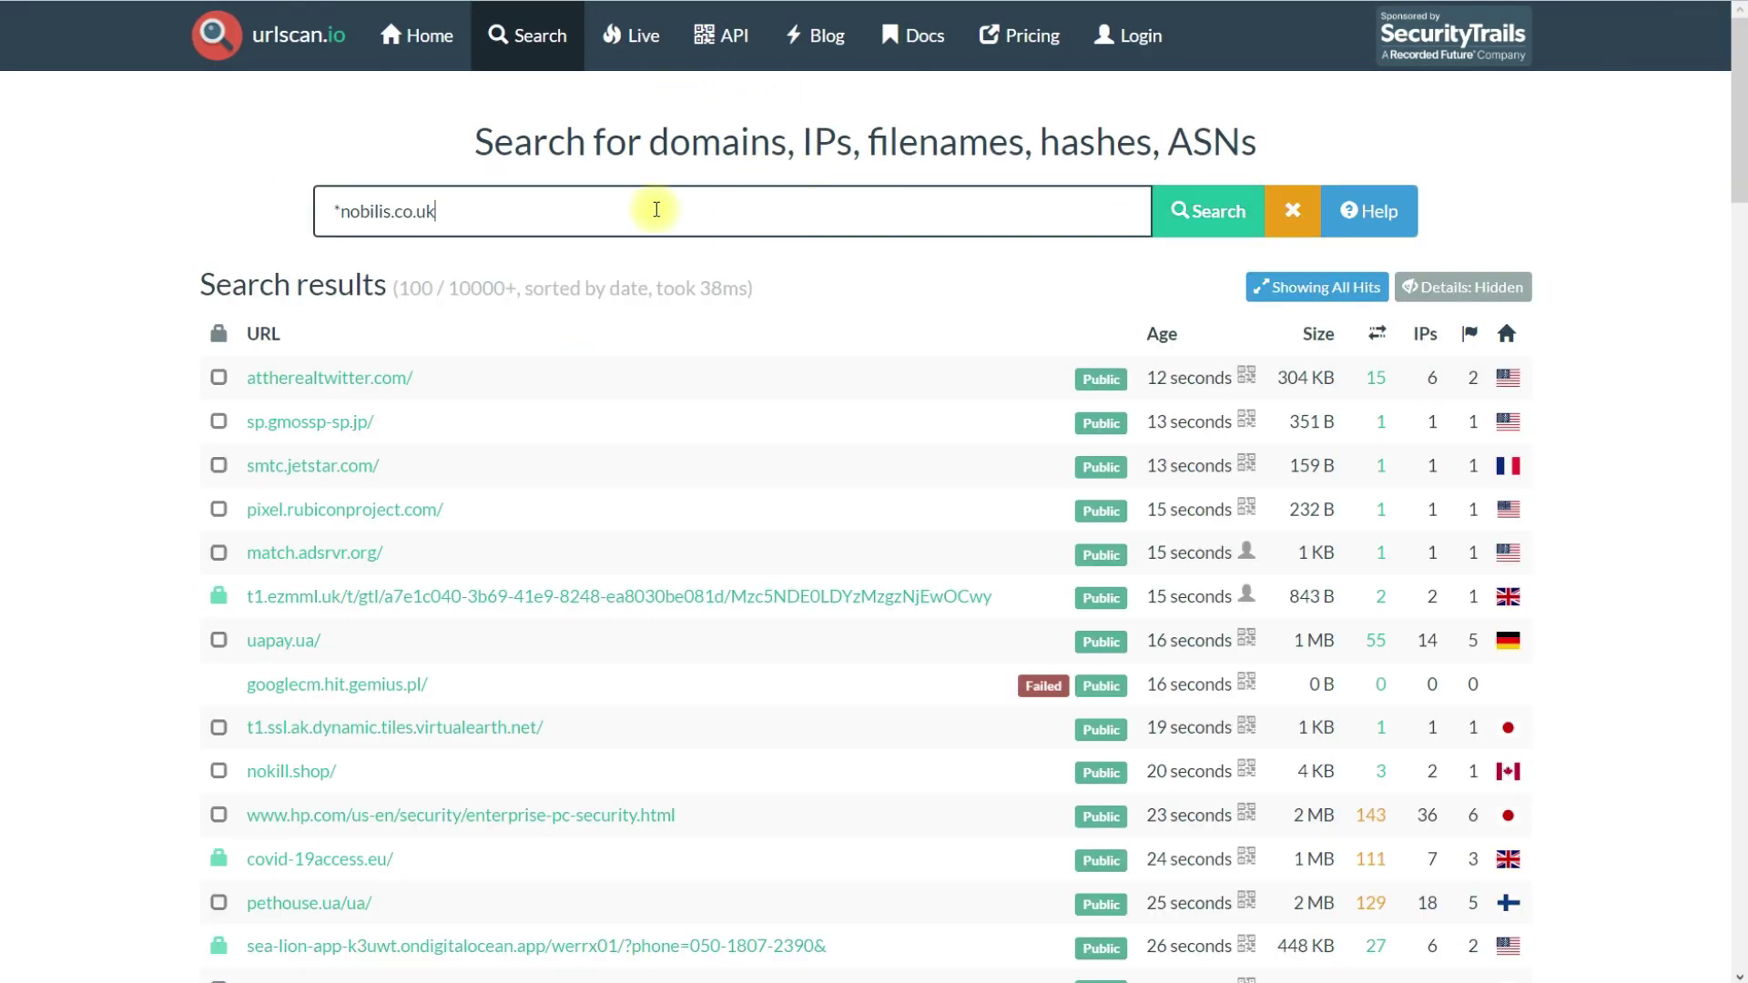
key(ctrl+a)
key(ctrl+c)
key(Home)
key(Delete)
click(1209, 209)
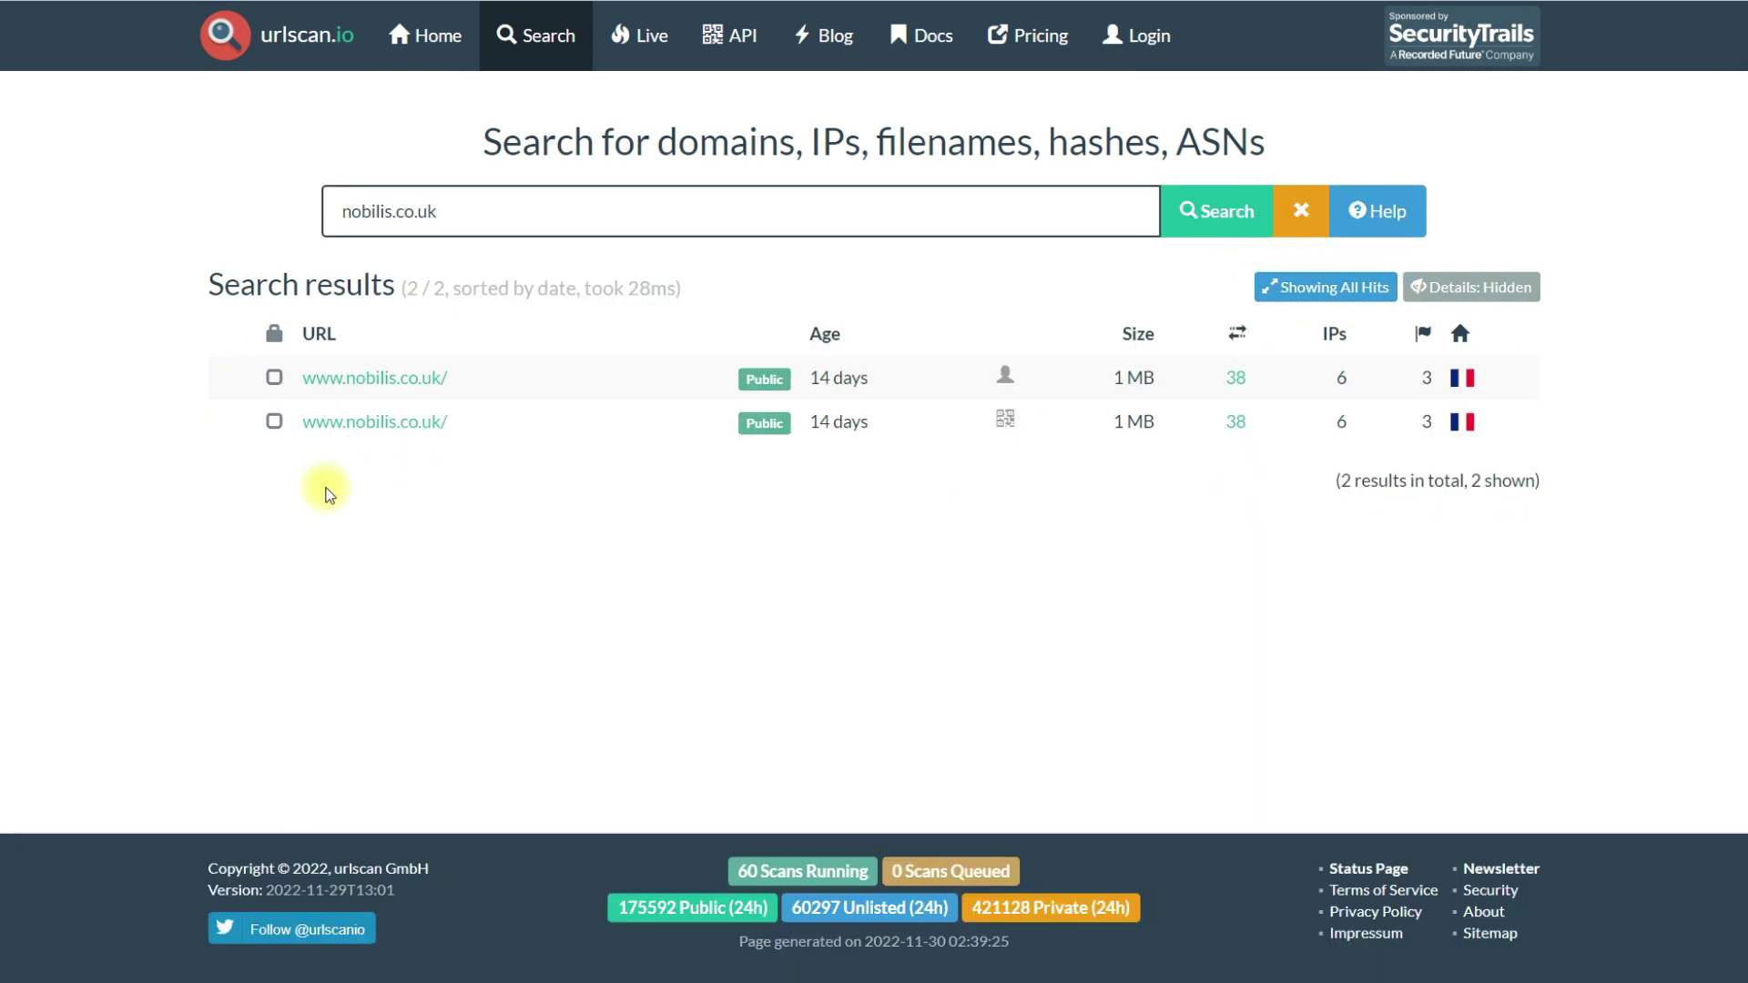
Step: Run a public urlscan.io scan of nobilis.co.uk: 38 HTTP transactions, no classification
click(442, 41)
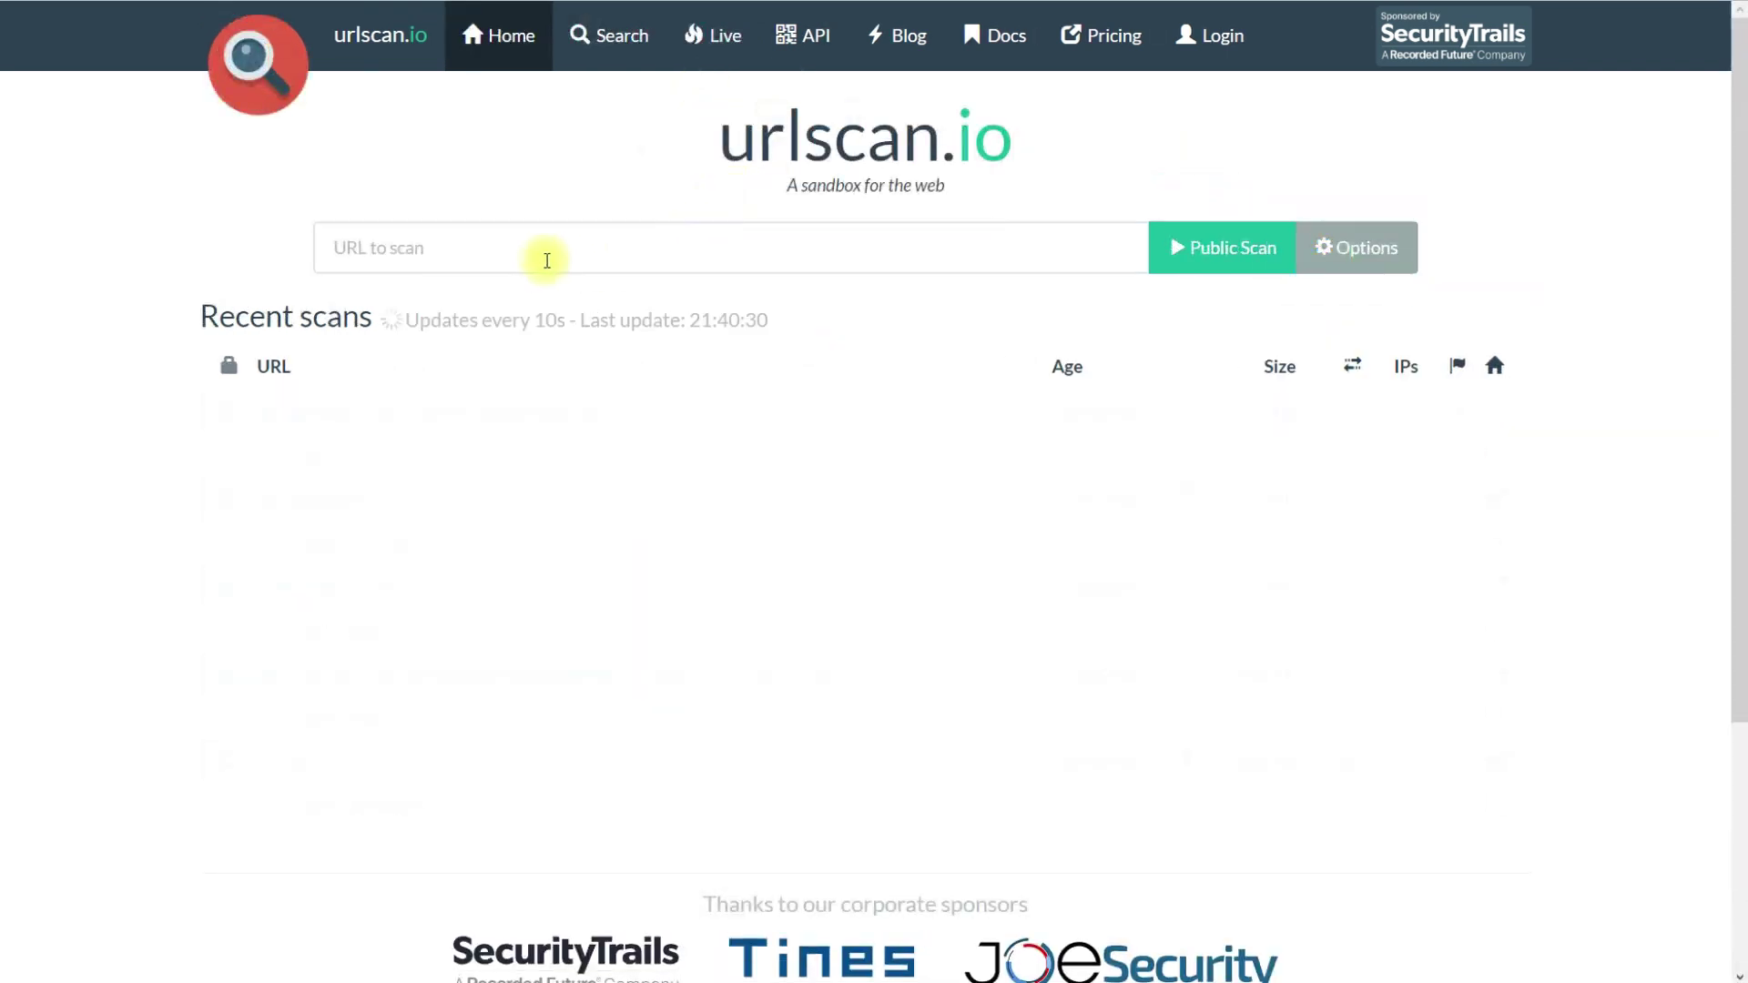
key(ctrl+v)
key(Tab)
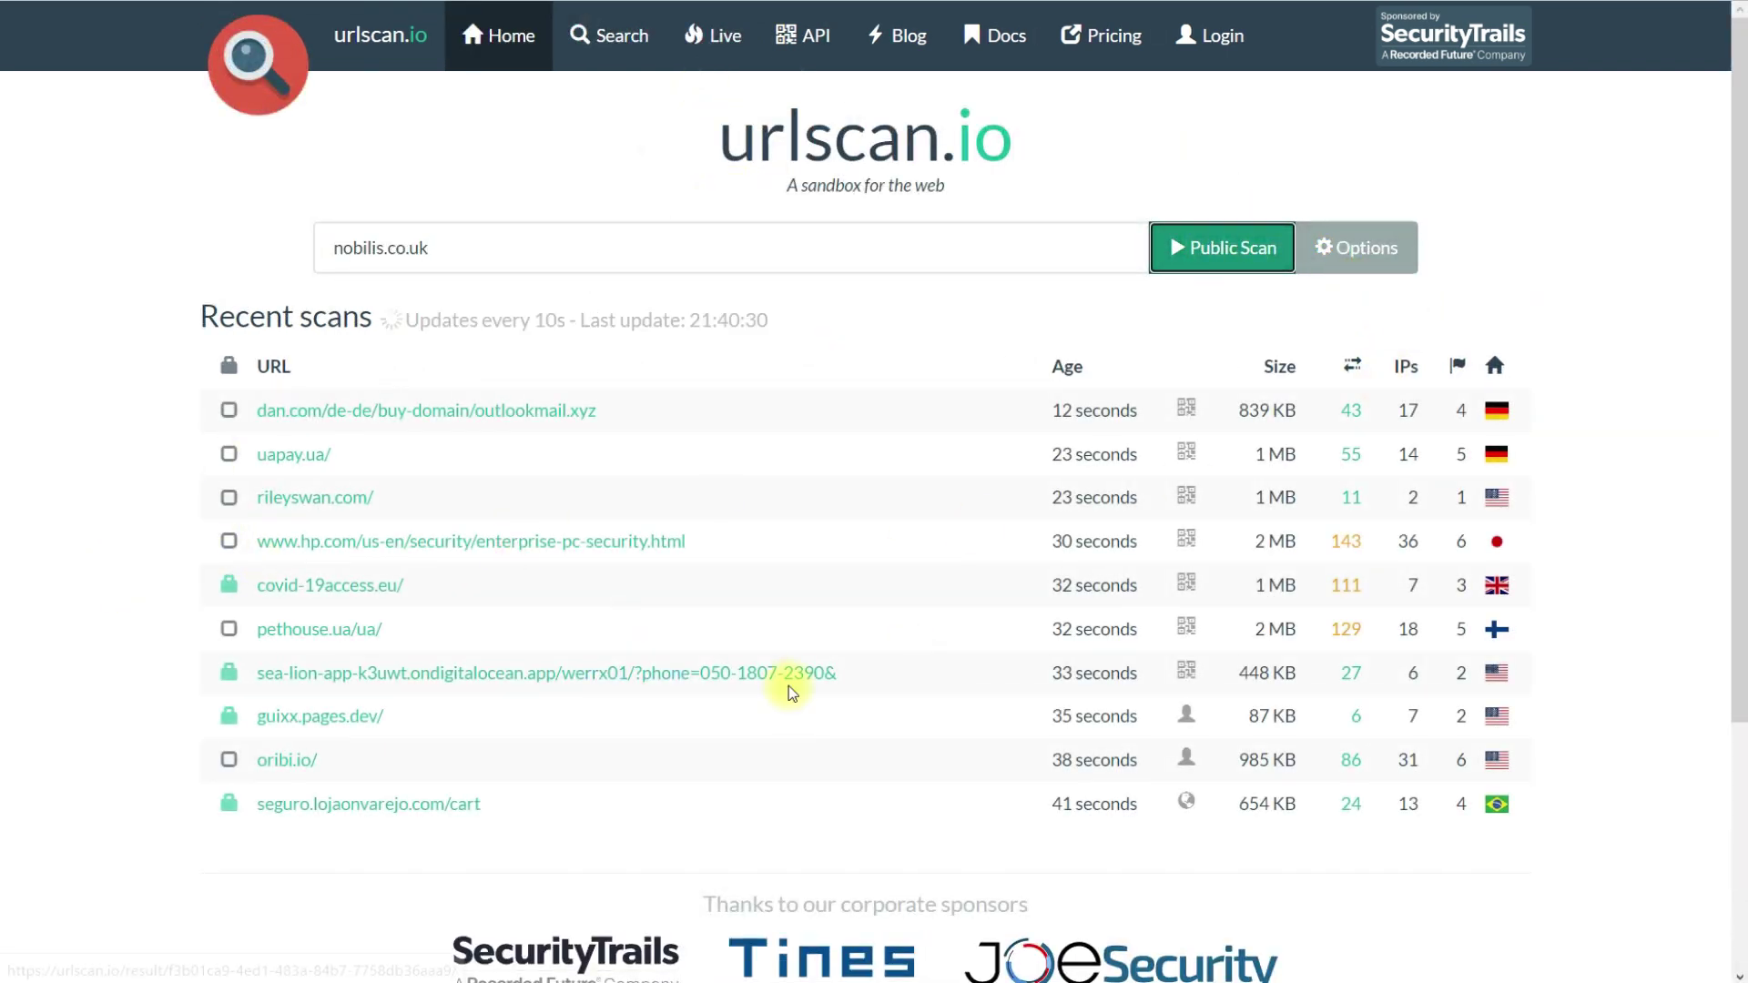
key(Return)
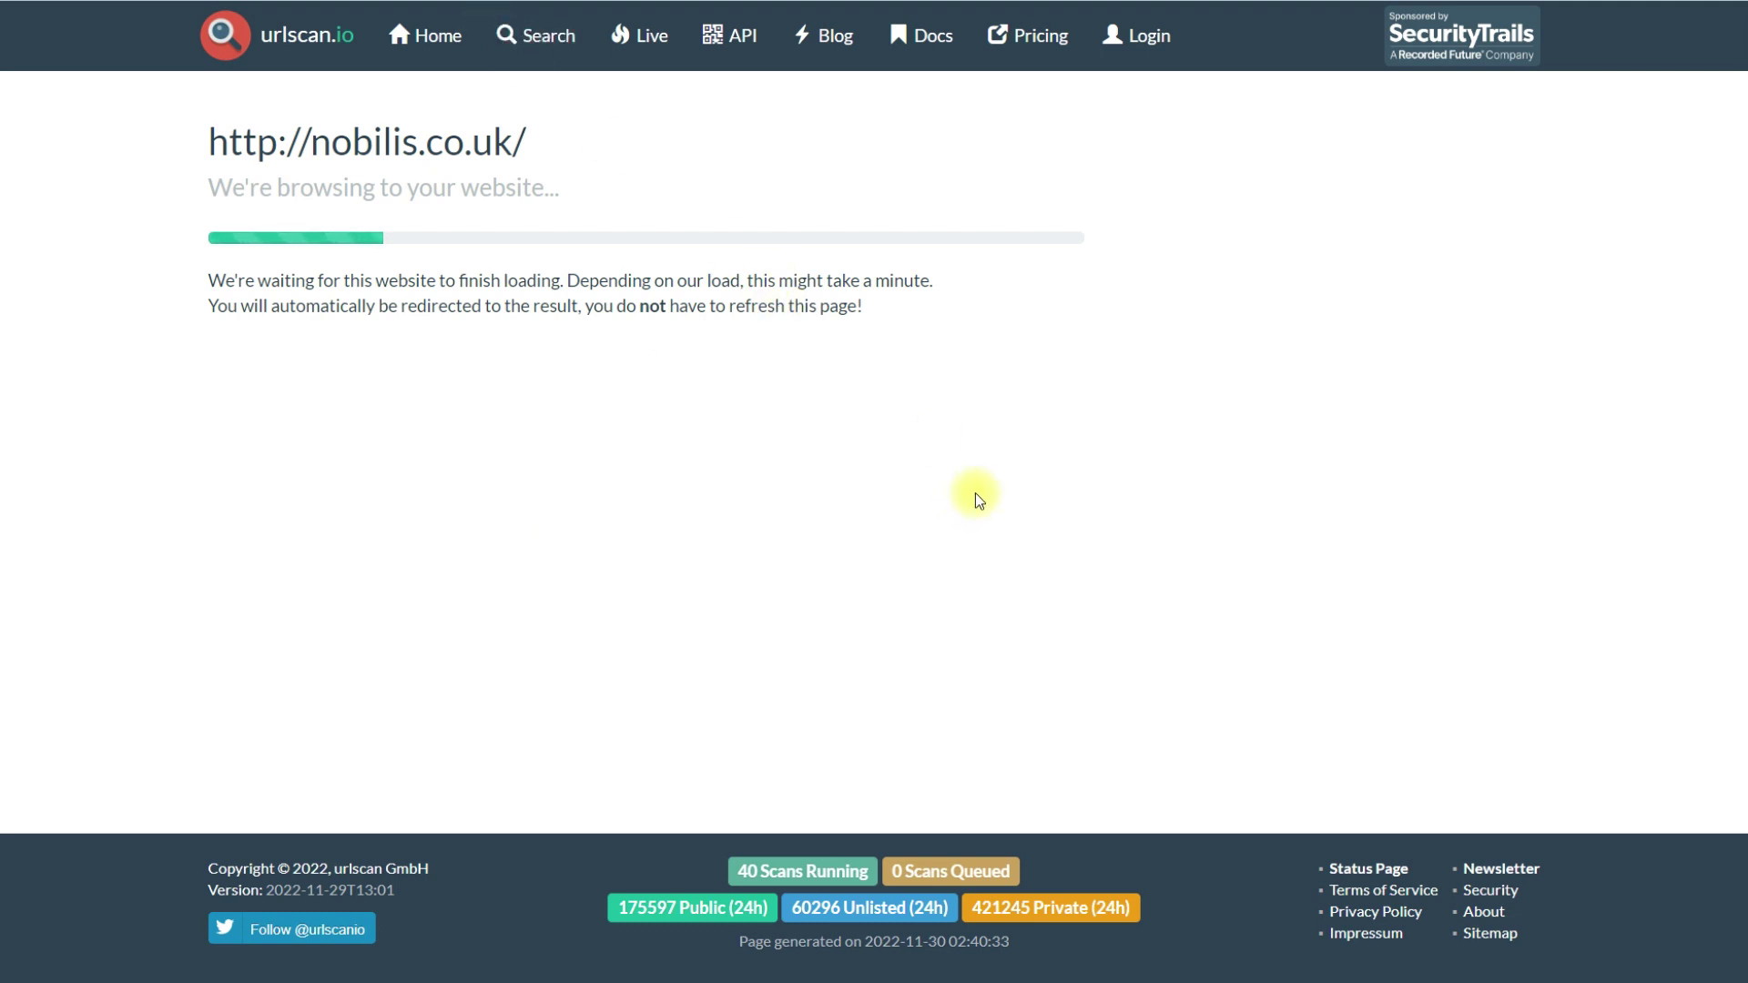
click(414, 38)
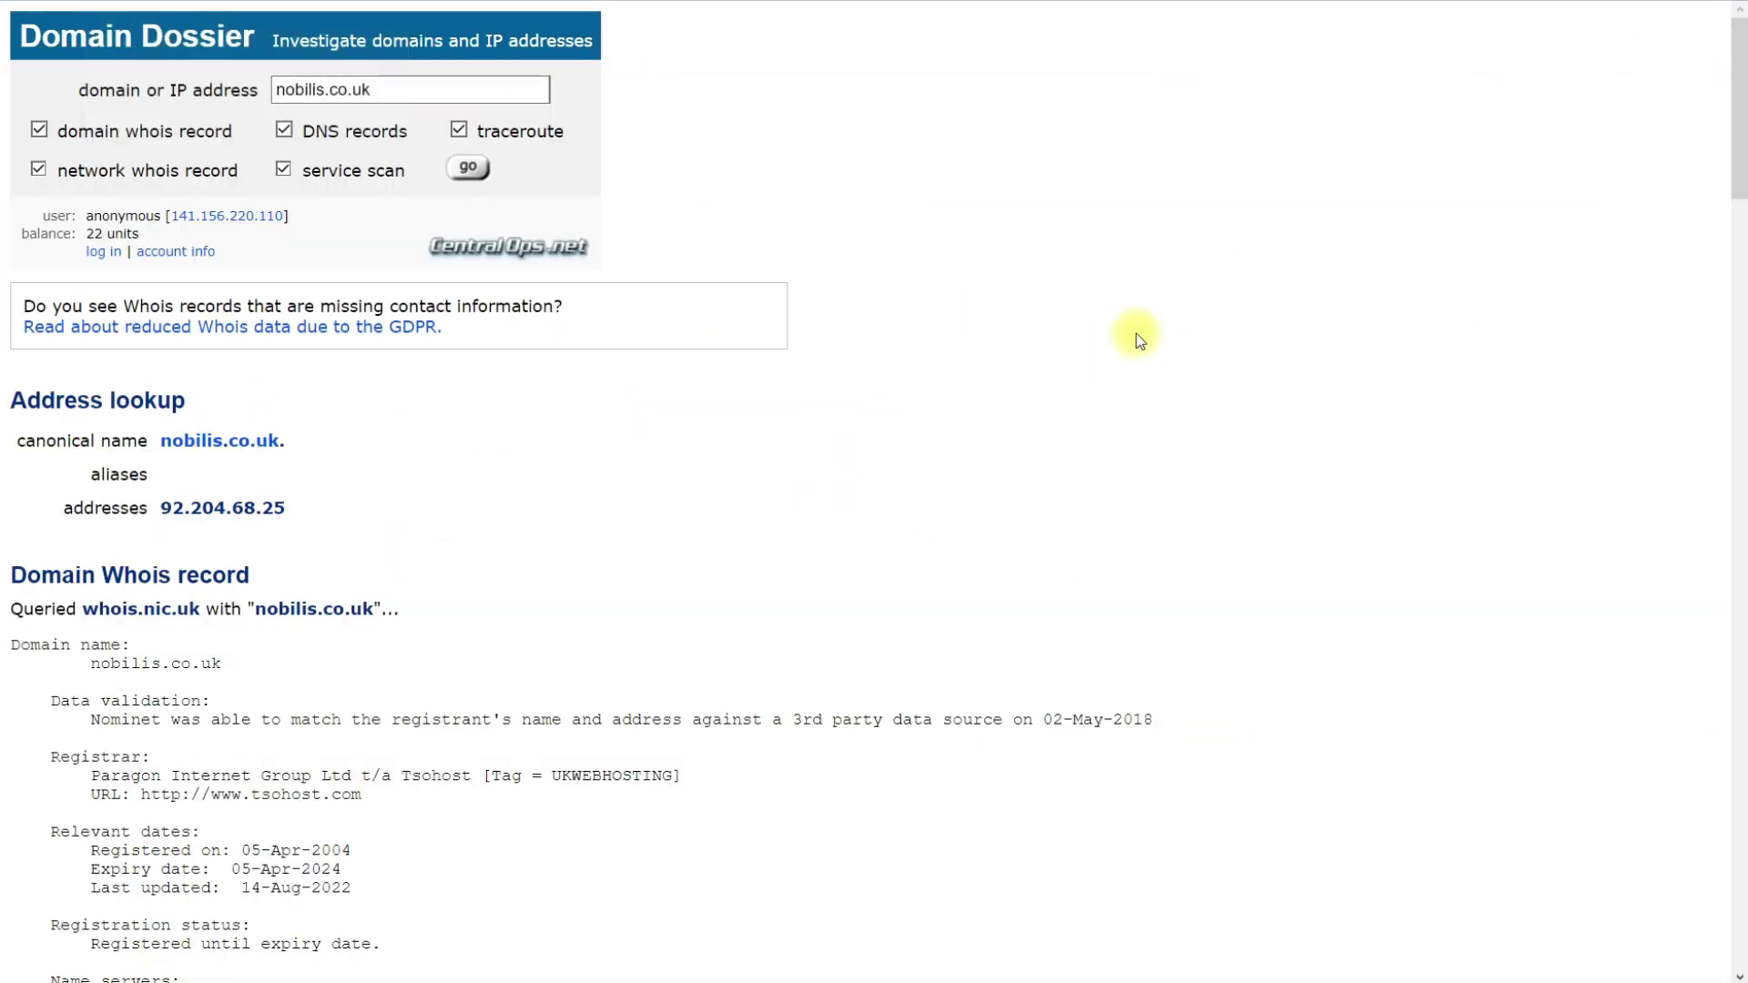
Step: Rerun the full Domain Dossier lookup for nobilis.co.uk
drag(422, 80, 169, 80)
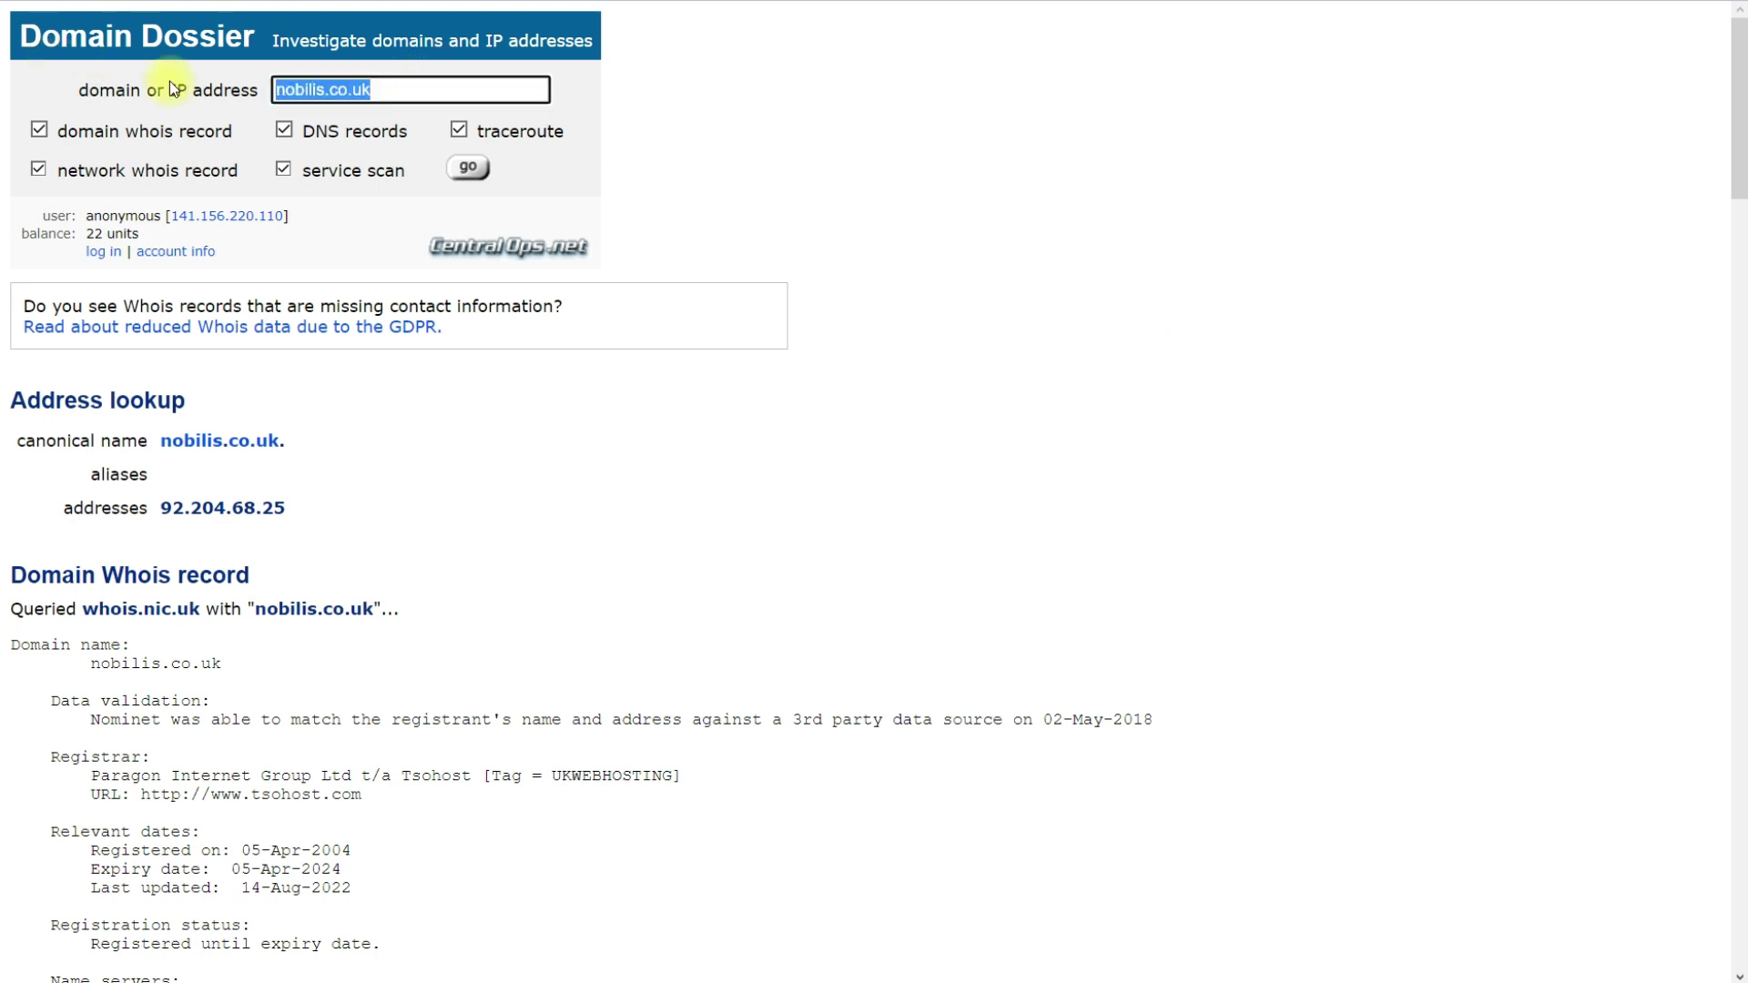
click(169, 80)
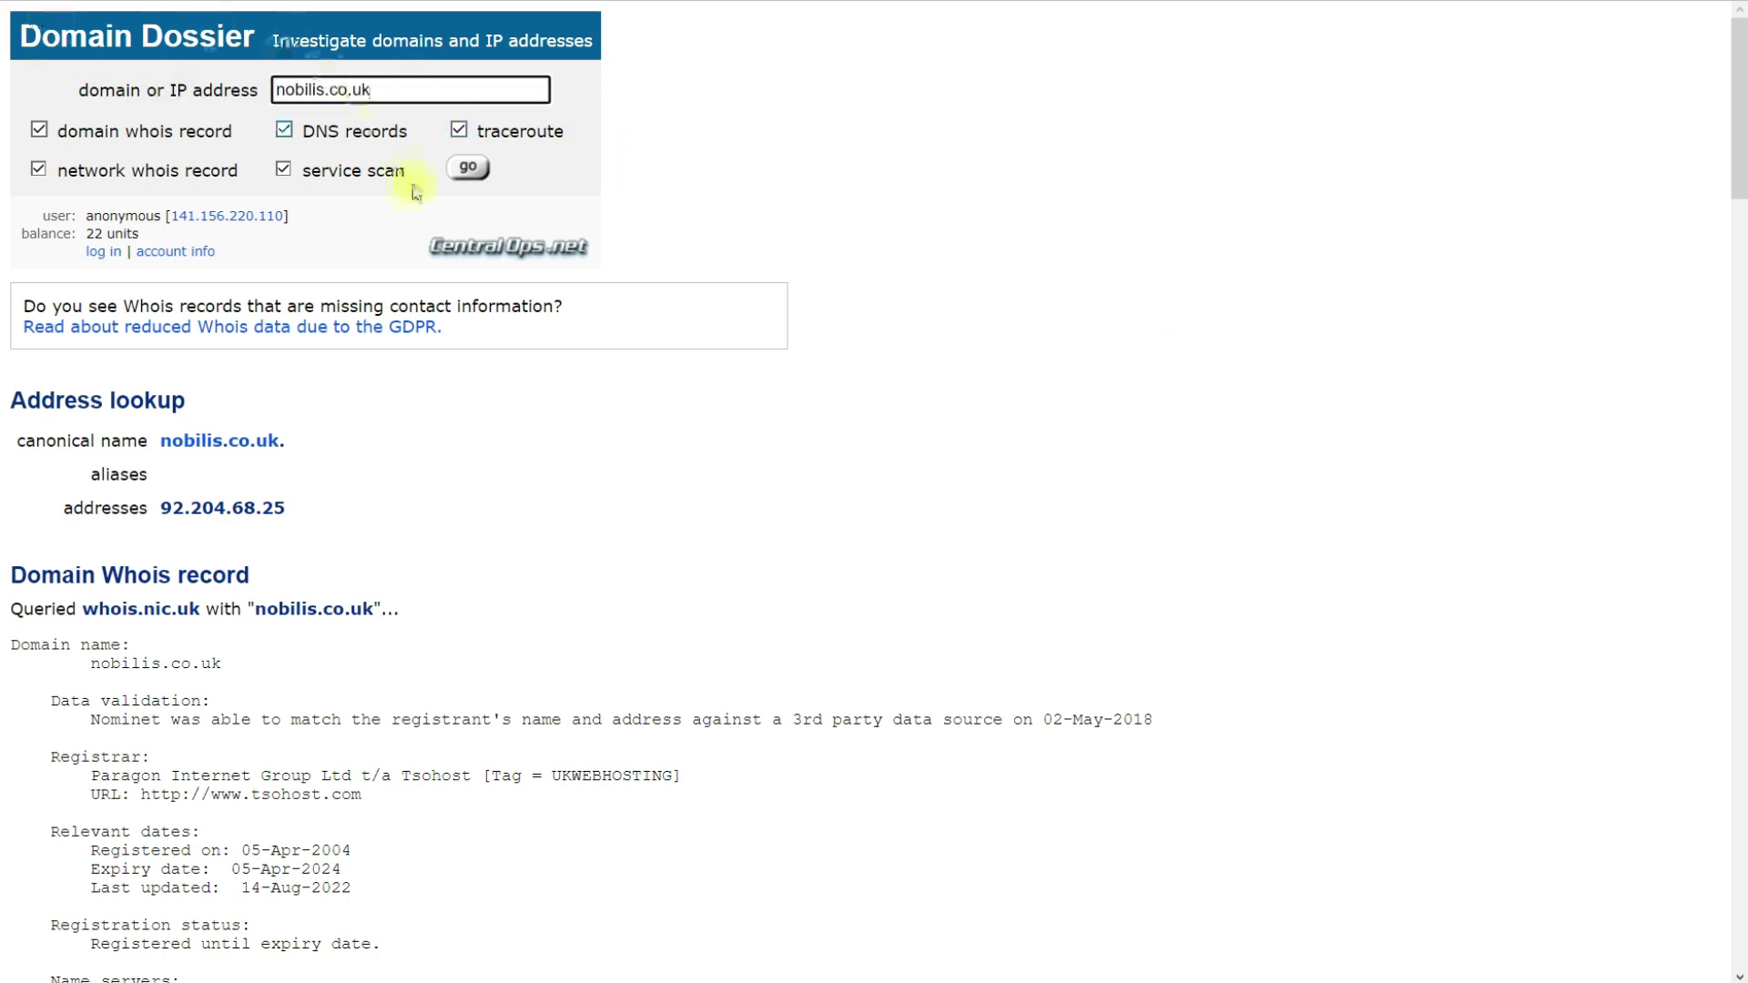
click(472, 174)
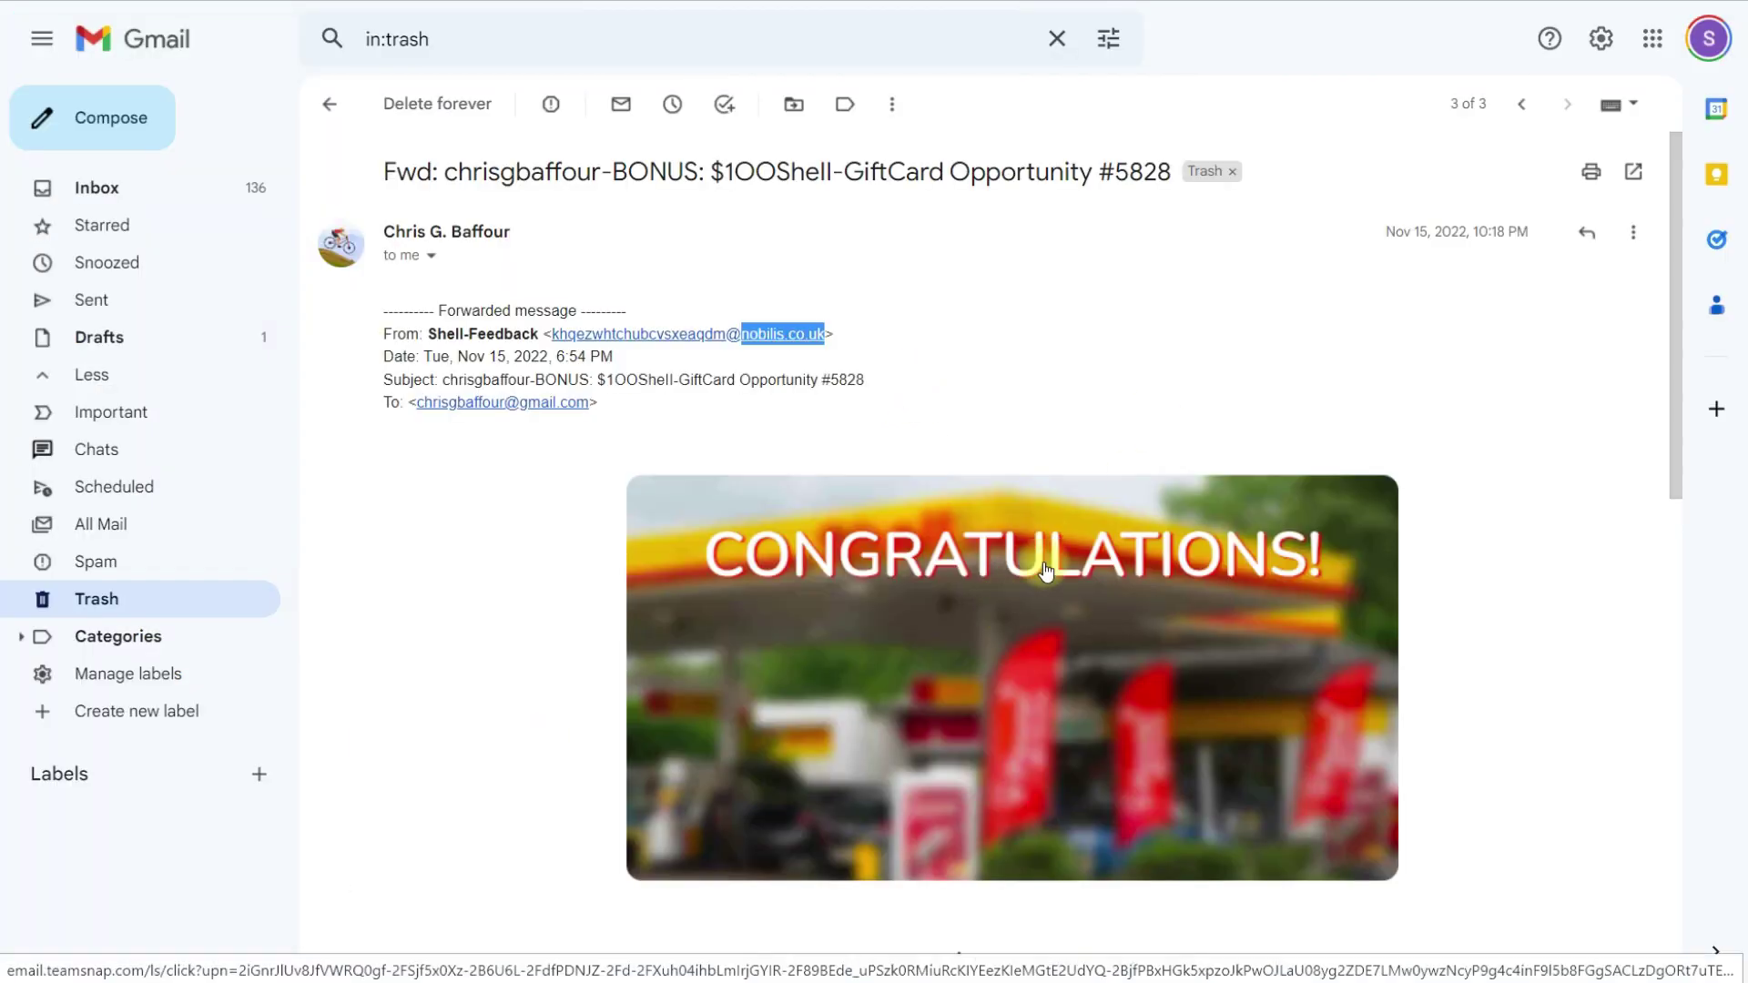
Step: Copy the link address behind the Shell $100 reward gift card image
scroll(819, 591, down, 5)
scroll(737, 366, up, 5)
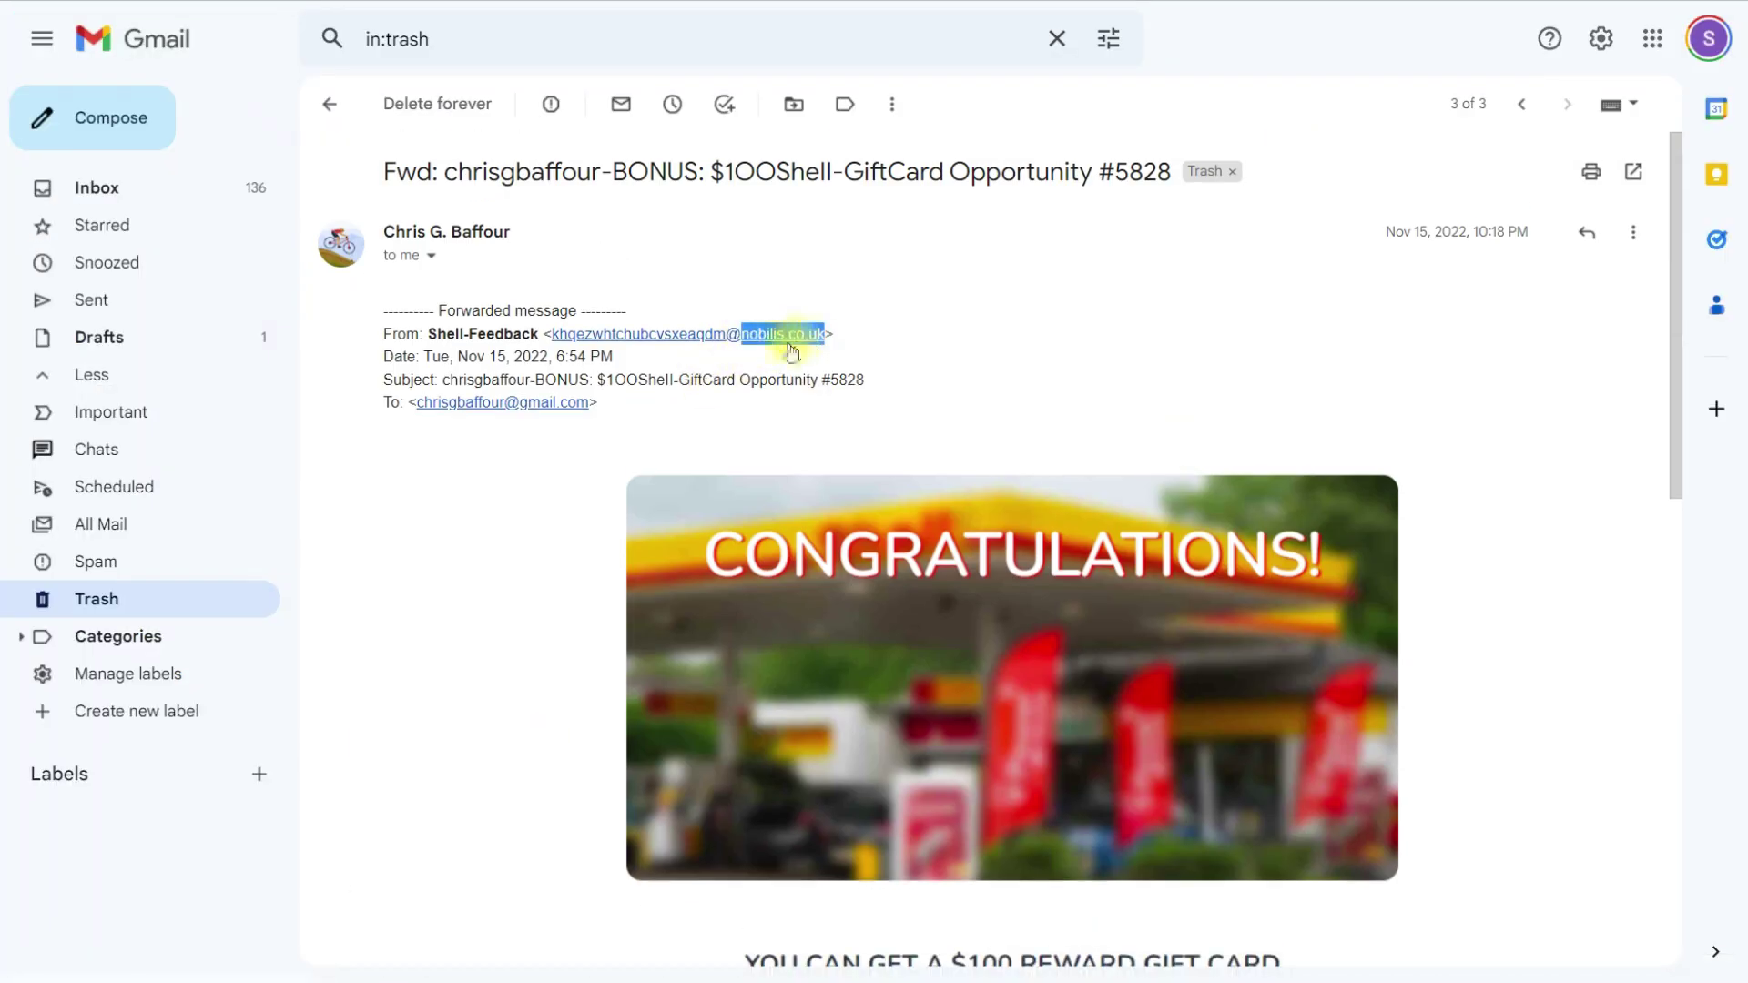
scroll(544, 482, down, 5)
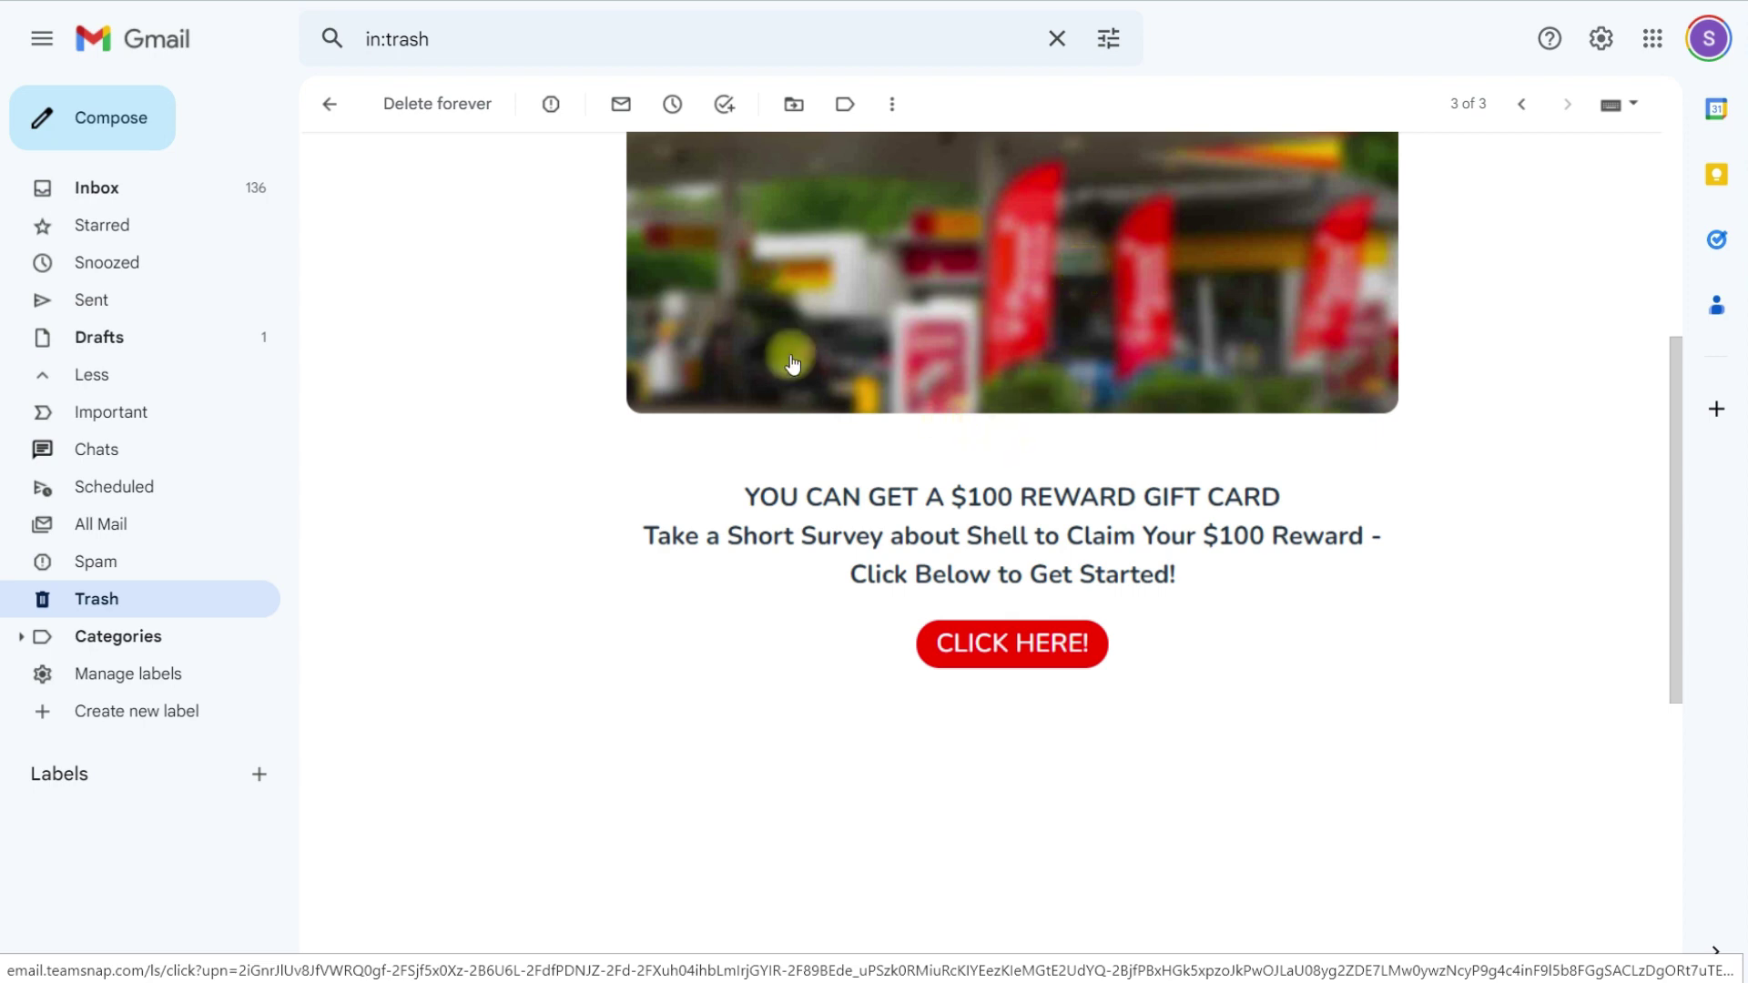
right_click(791, 281)
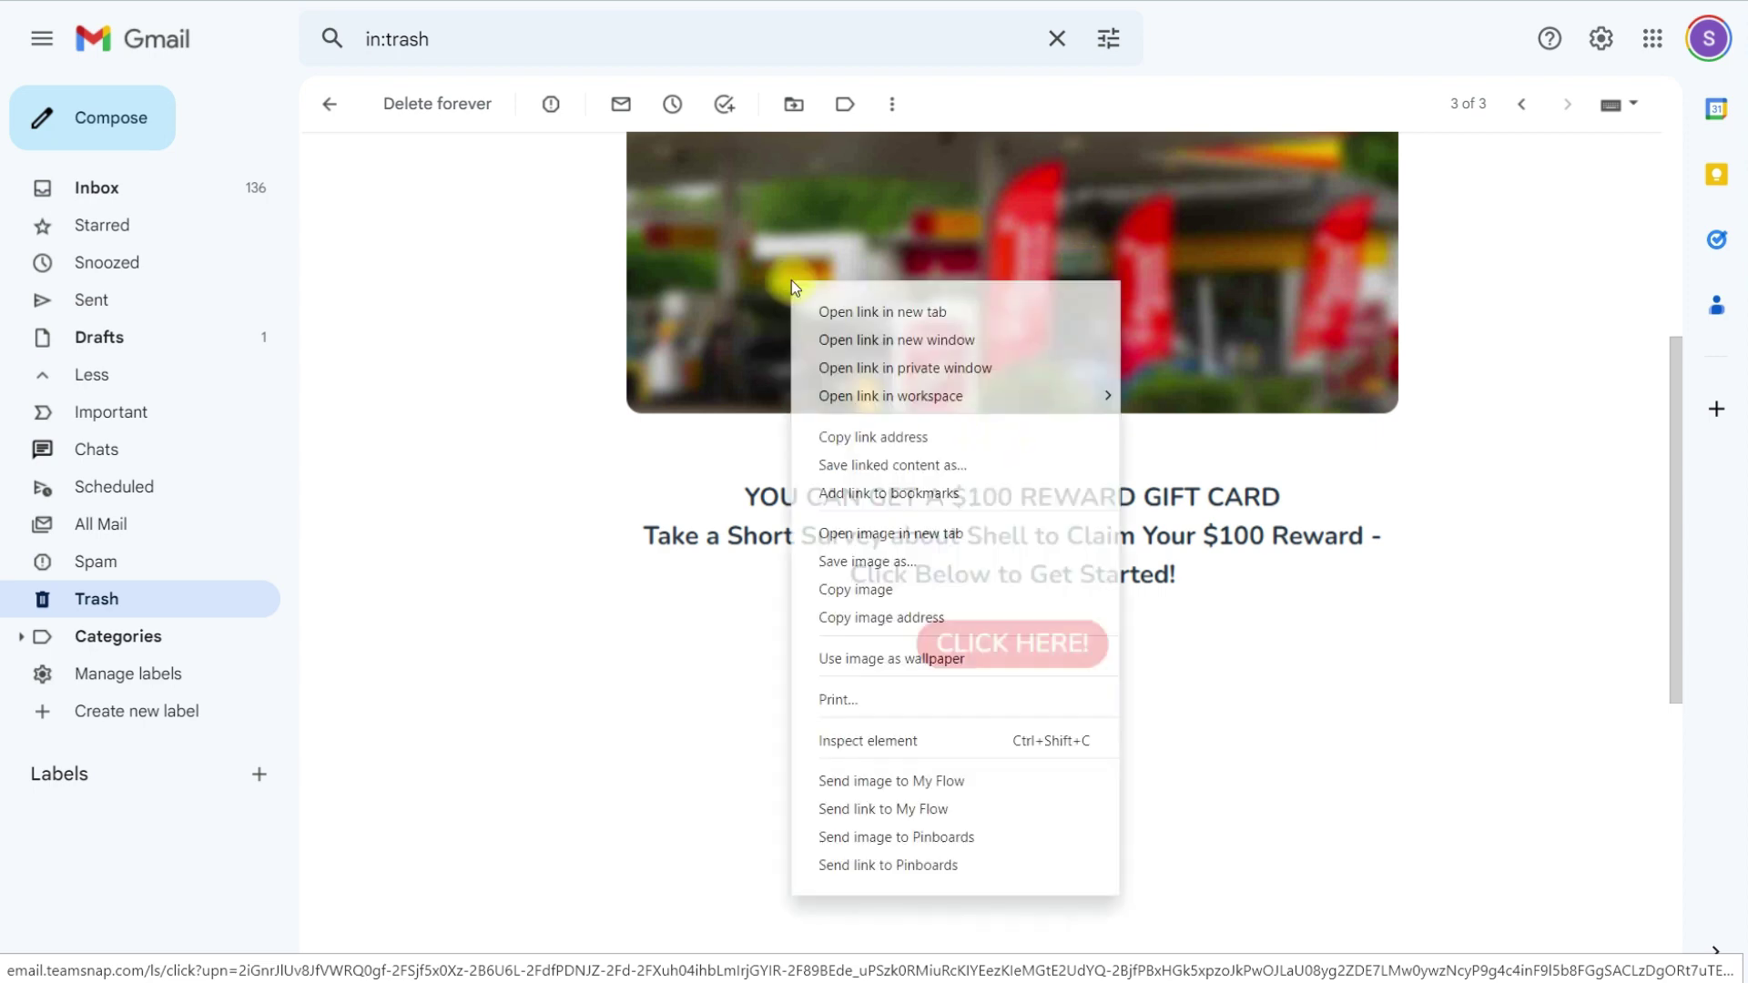
click(901, 438)
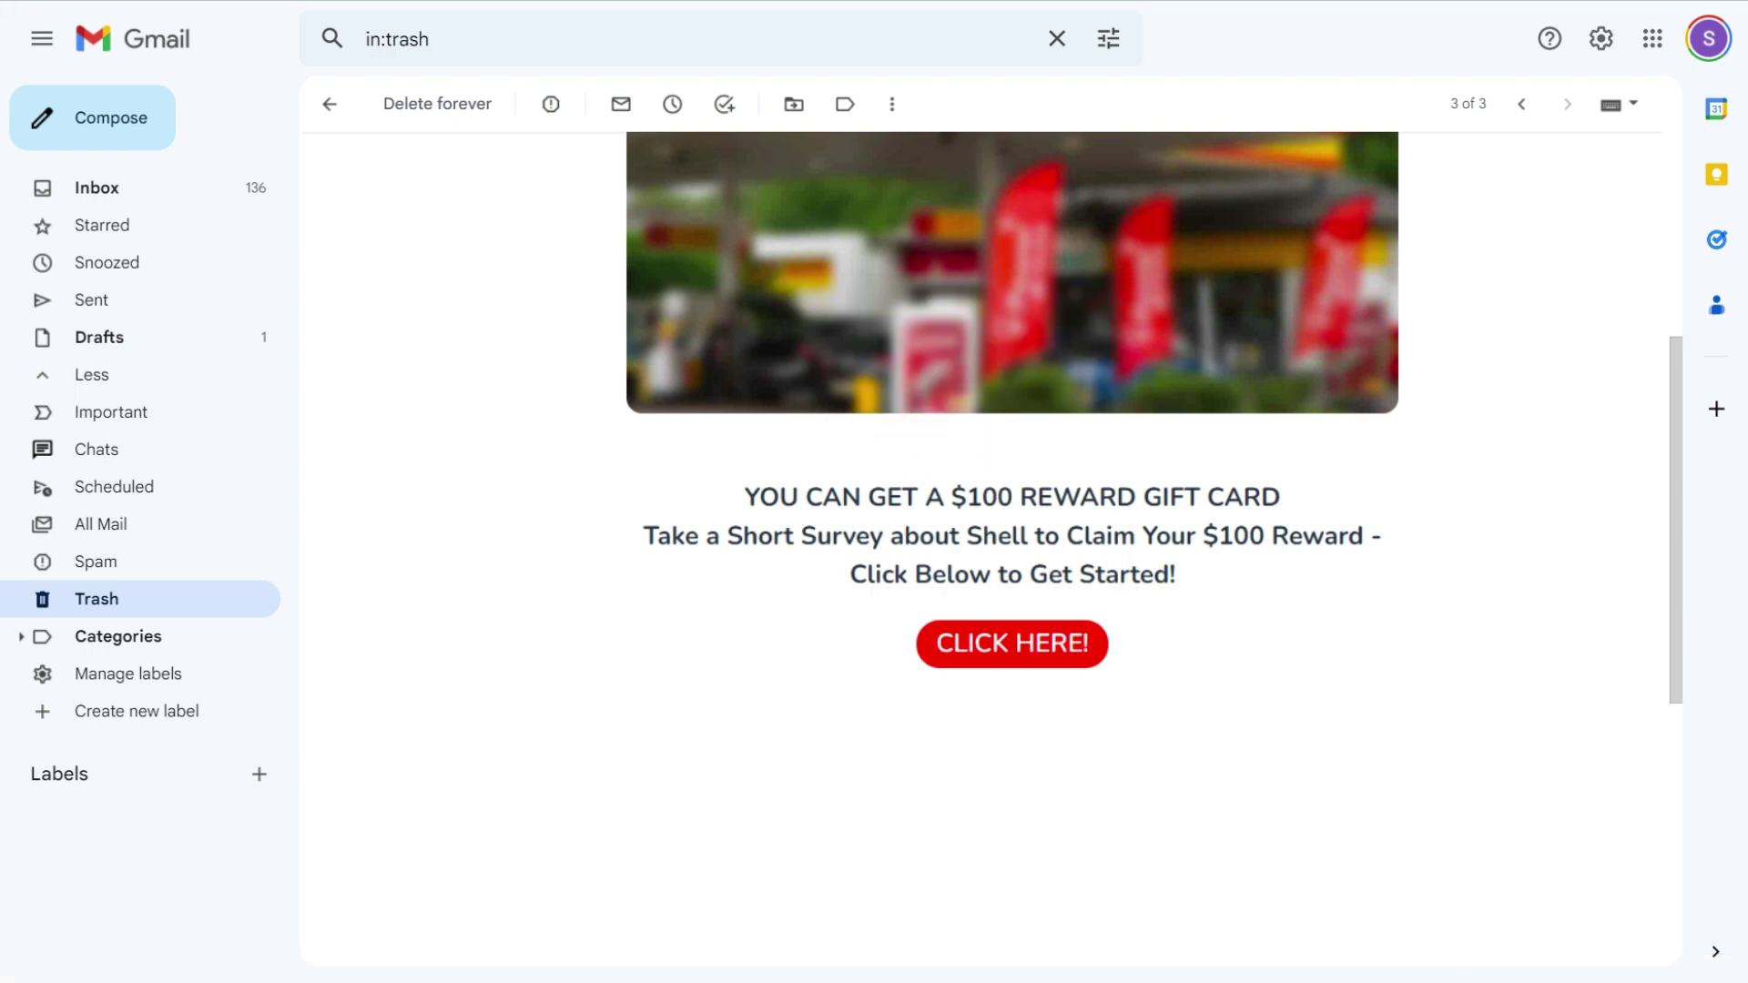
Step: Trim the pasted phishing link to email.teamsnap.com and run the Domain Dossier lookup
key(ctrl+Tab)
click(102, 78)
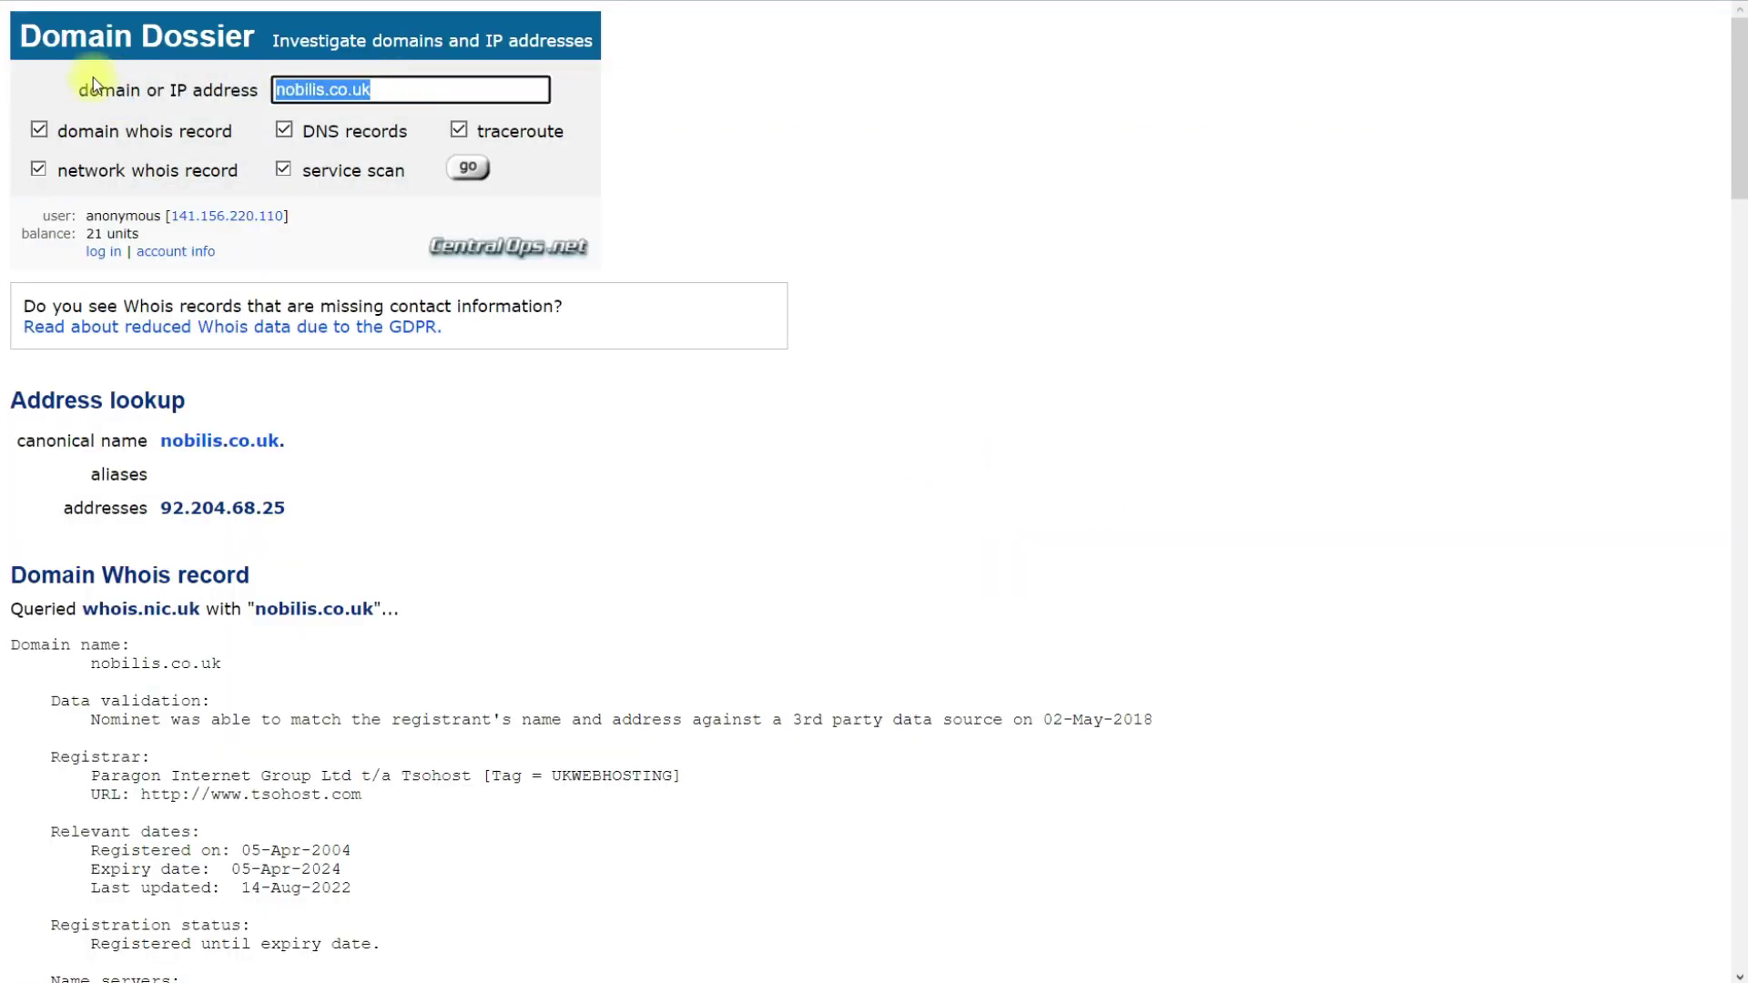
key(ctrl+v)
triple_click(365, 89)
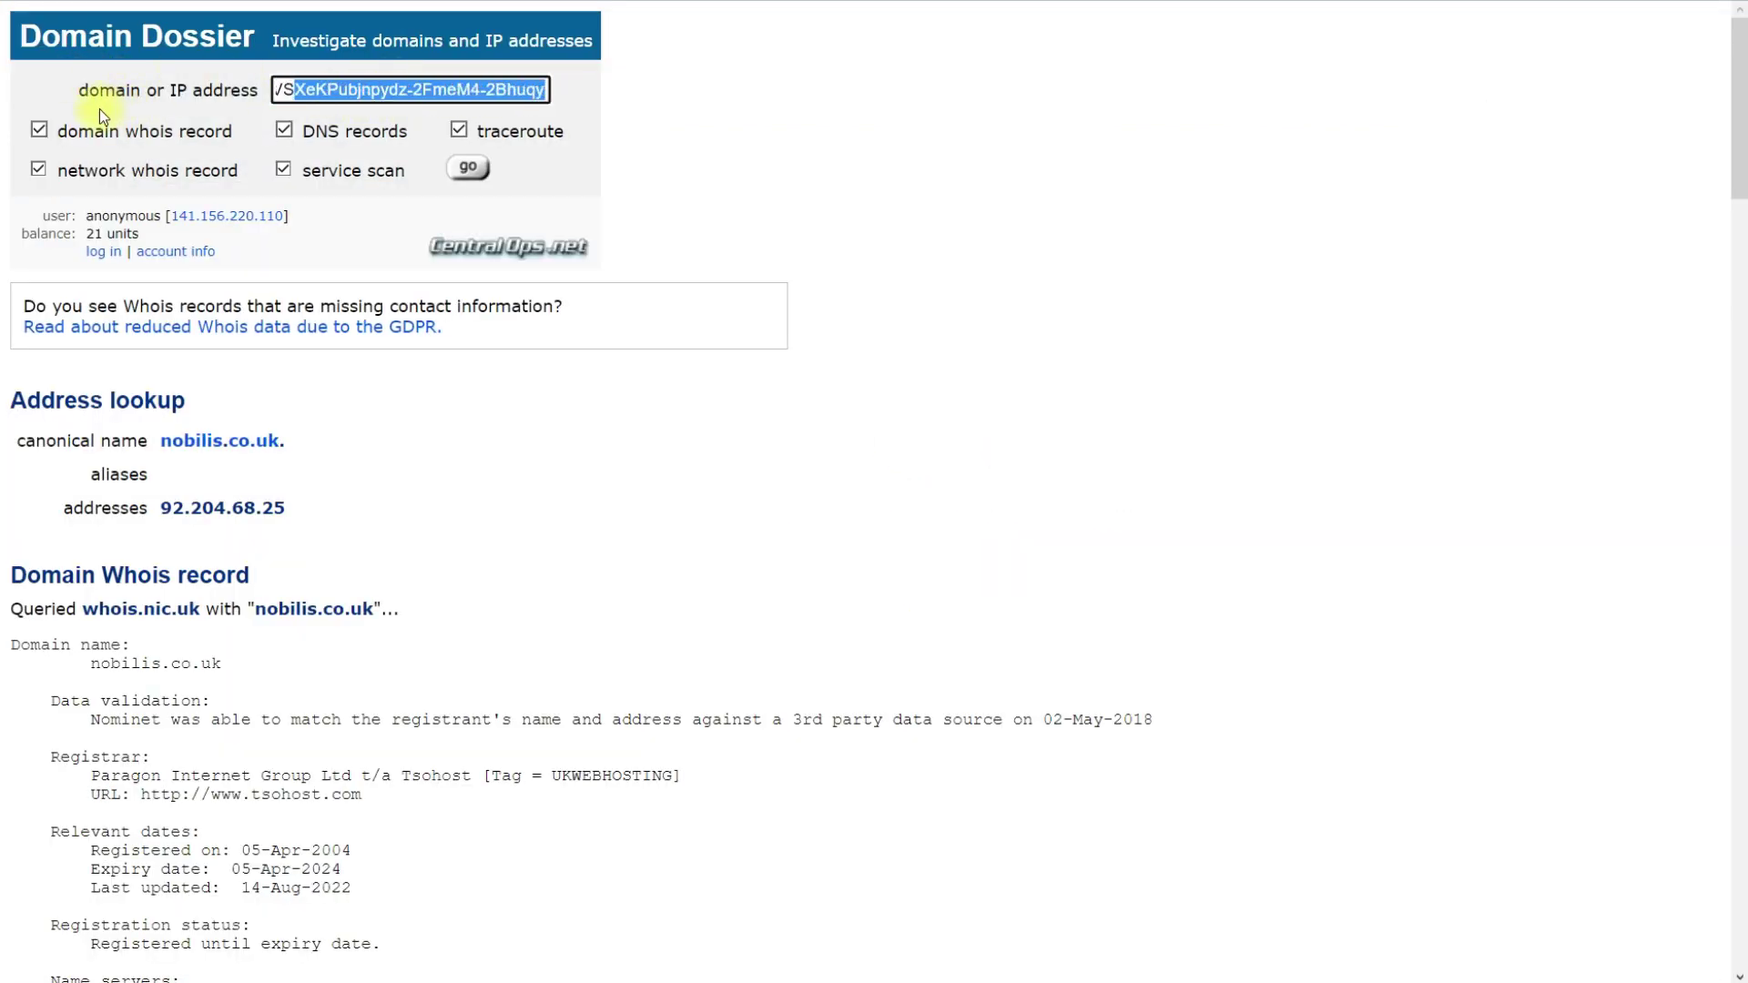
click(388, 111)
click(365, 89)
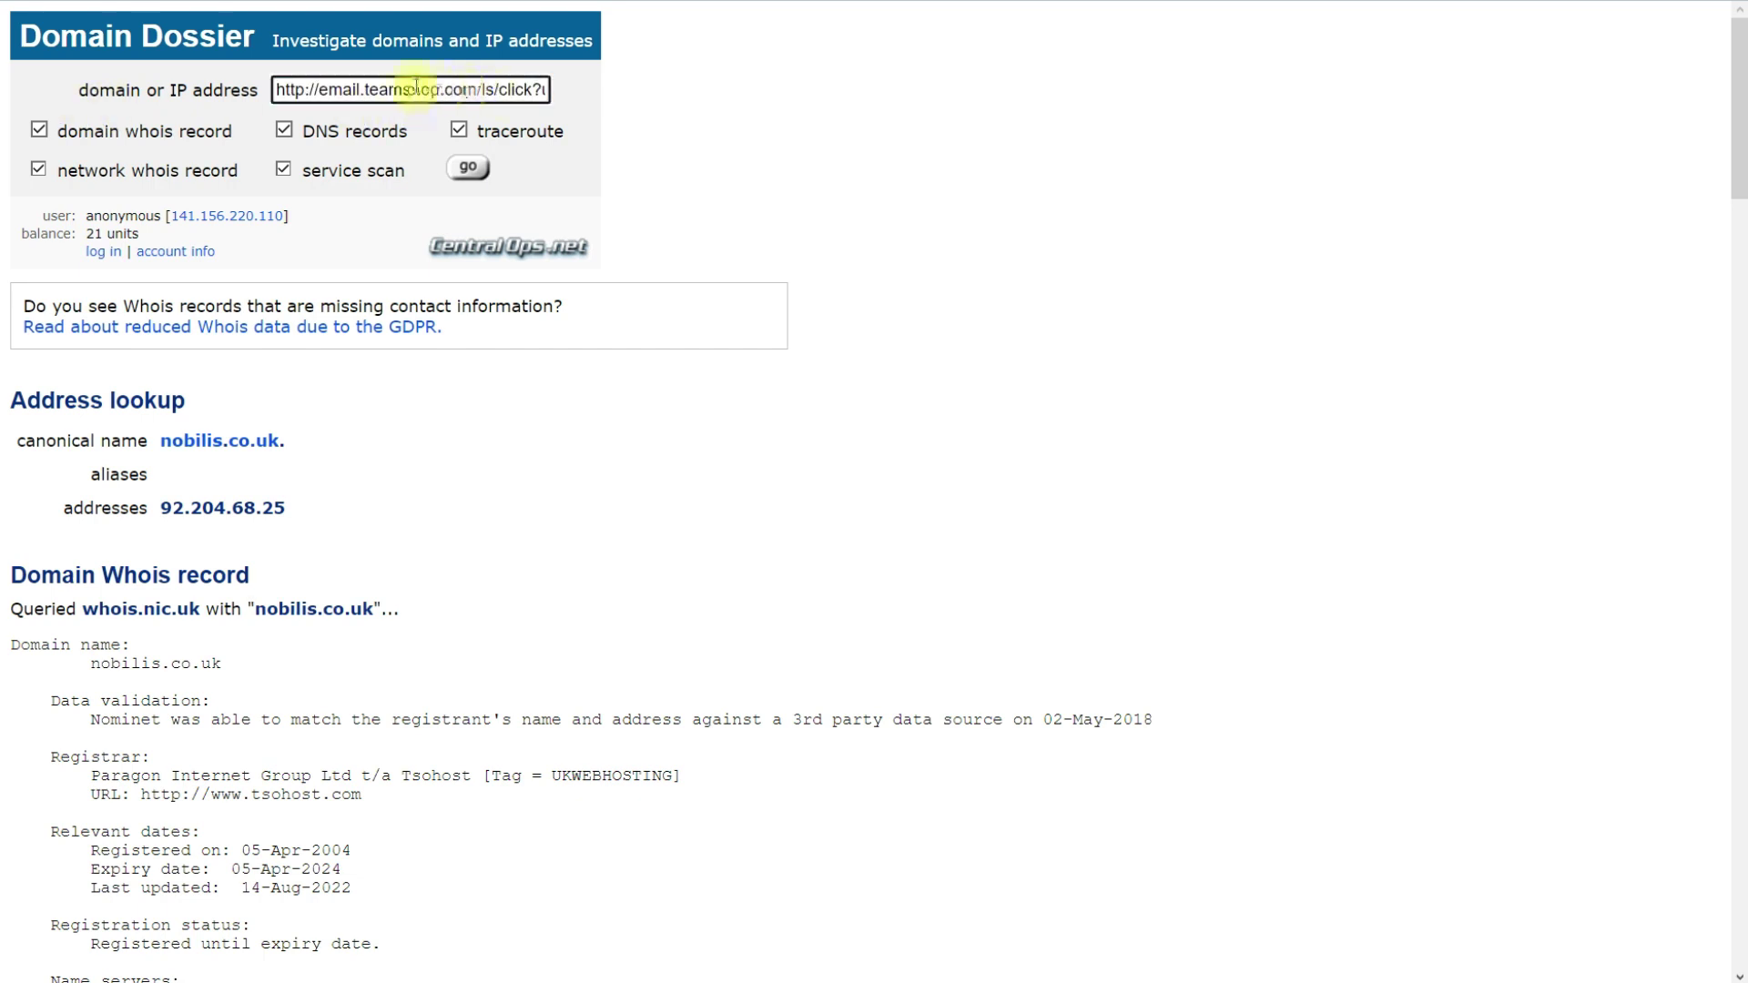
drag(319, 89, 577, 90)
click(583, 94)
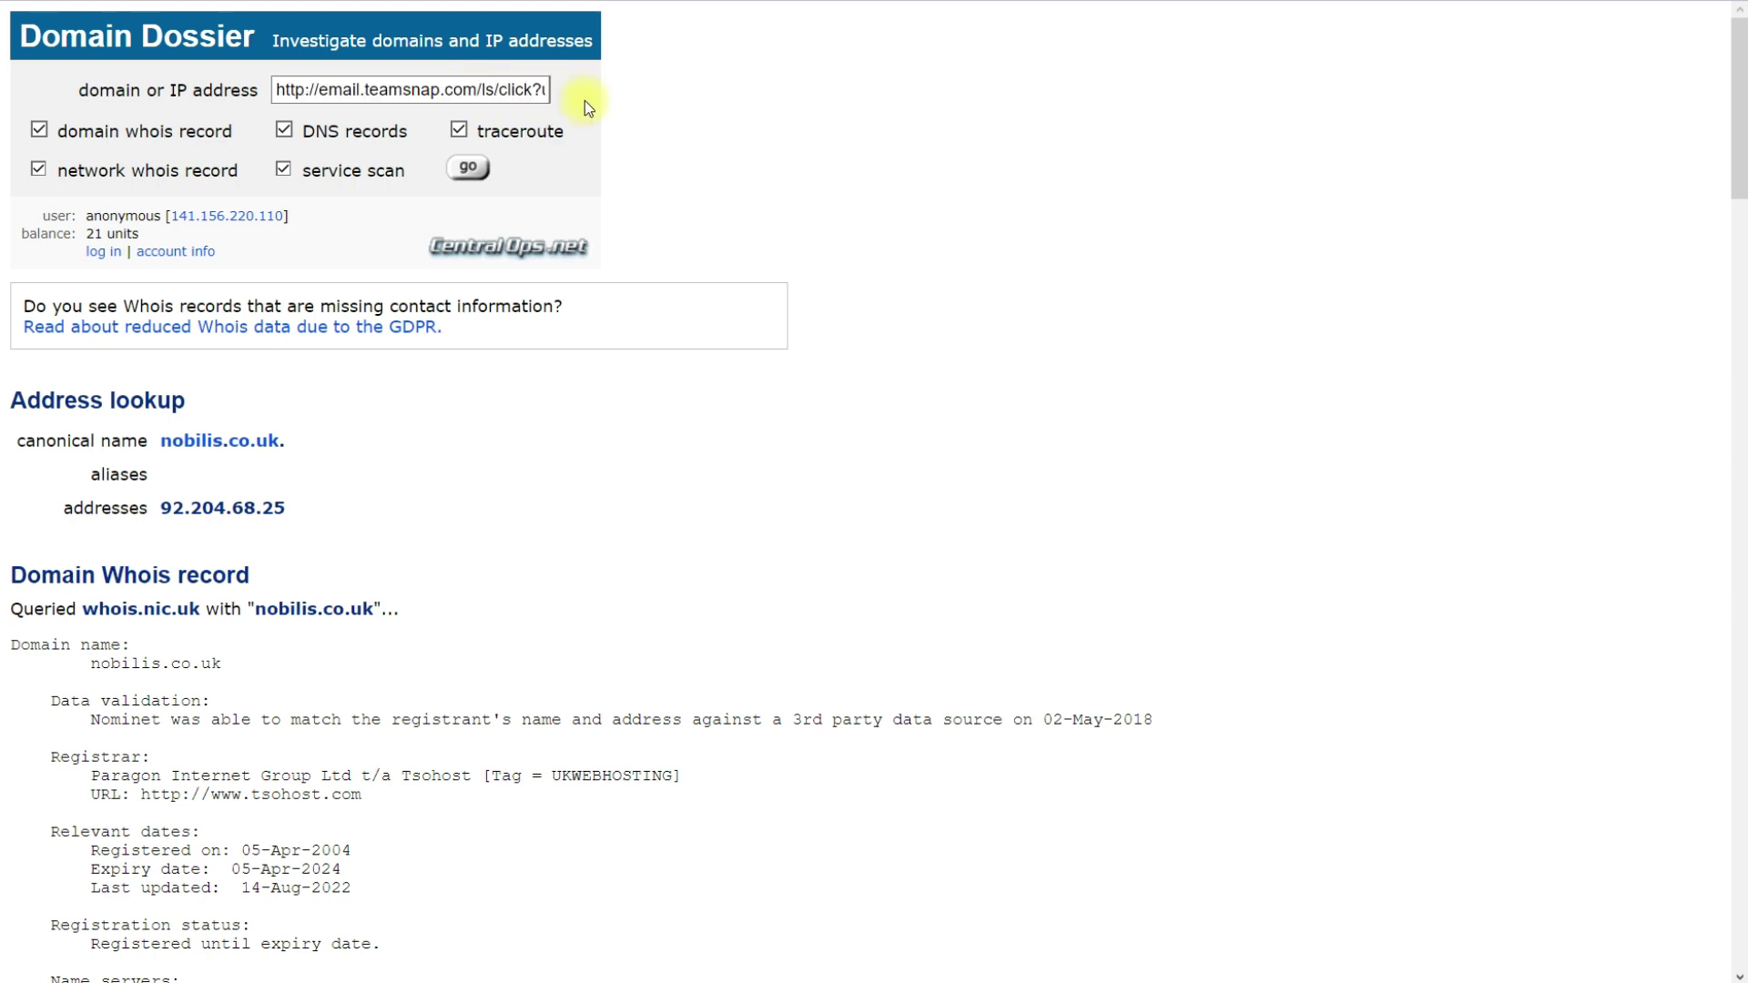
triple_click(501, 90)
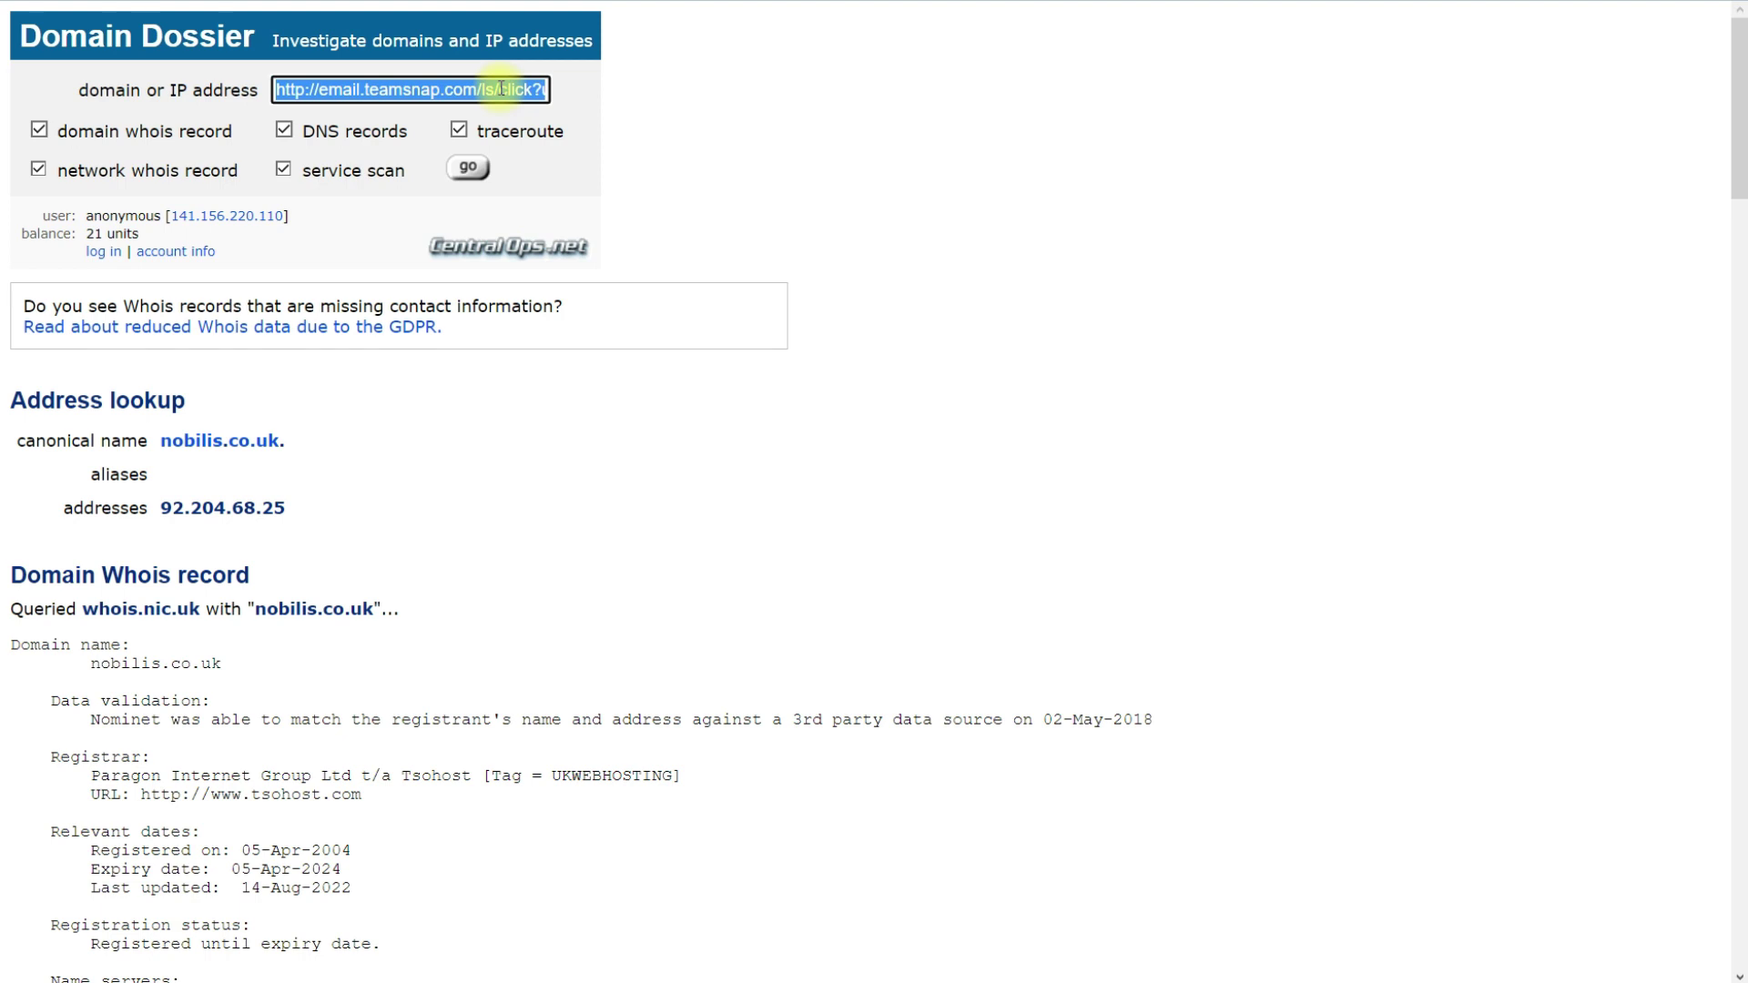
key(BackSpace)
key(ctrl+v)
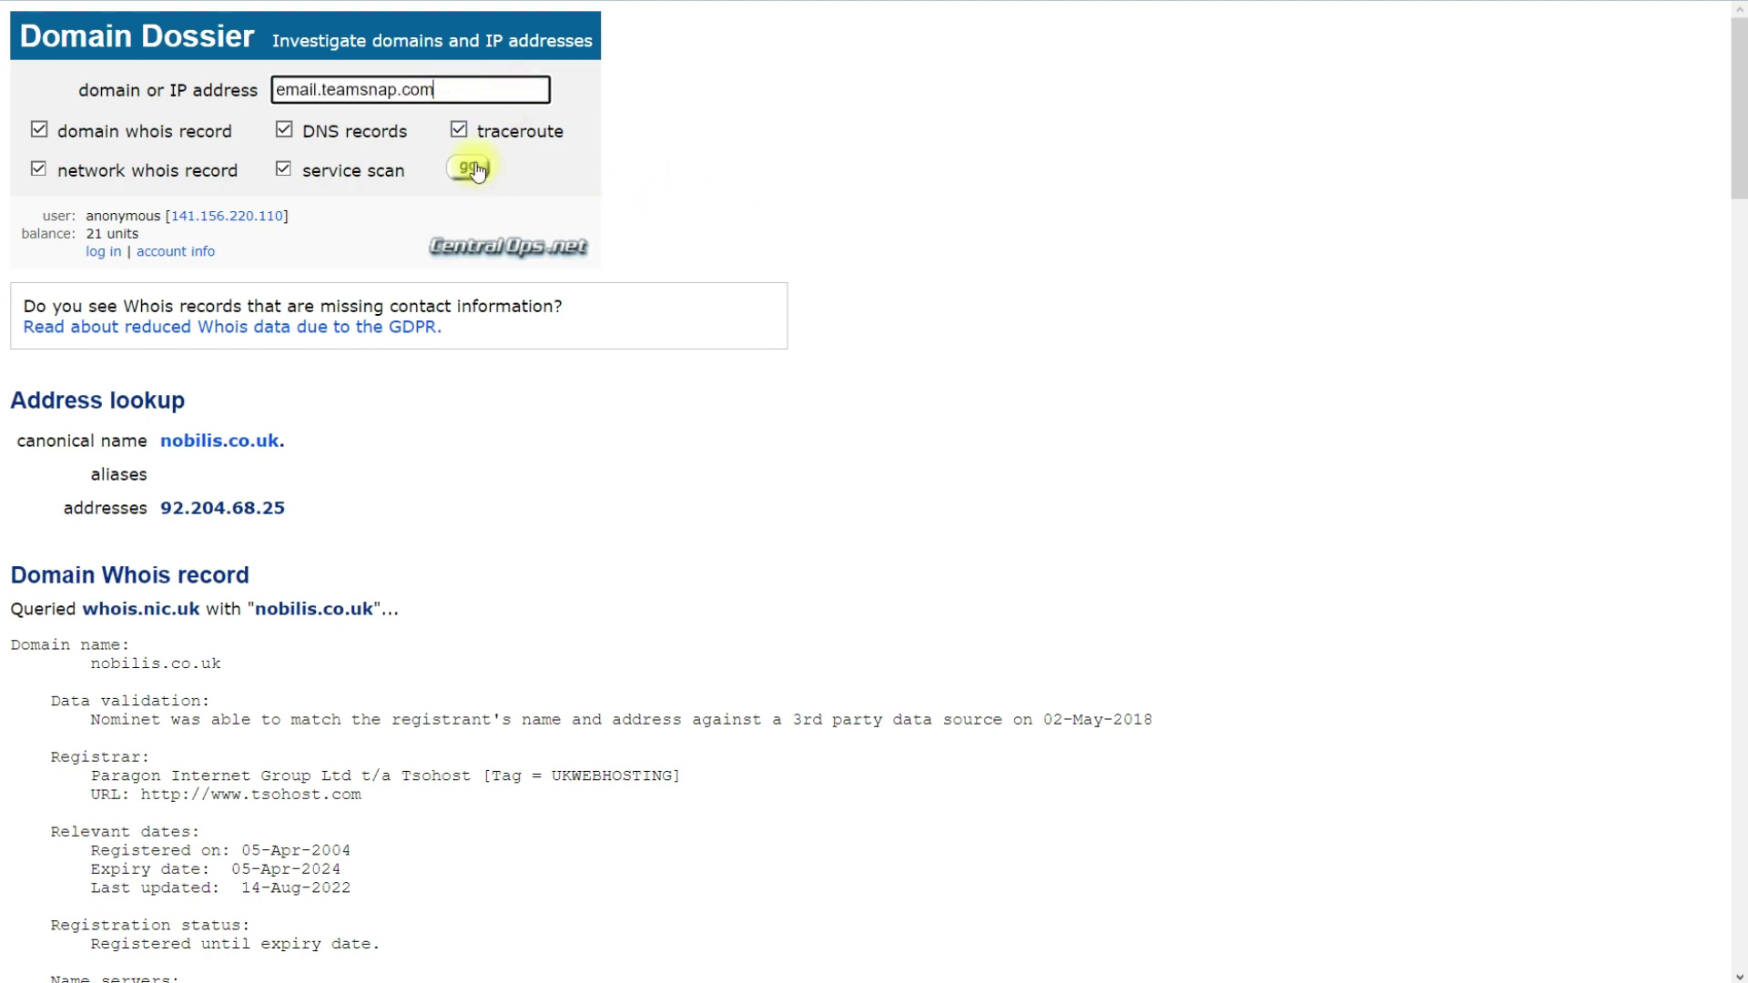
click(471, 168)
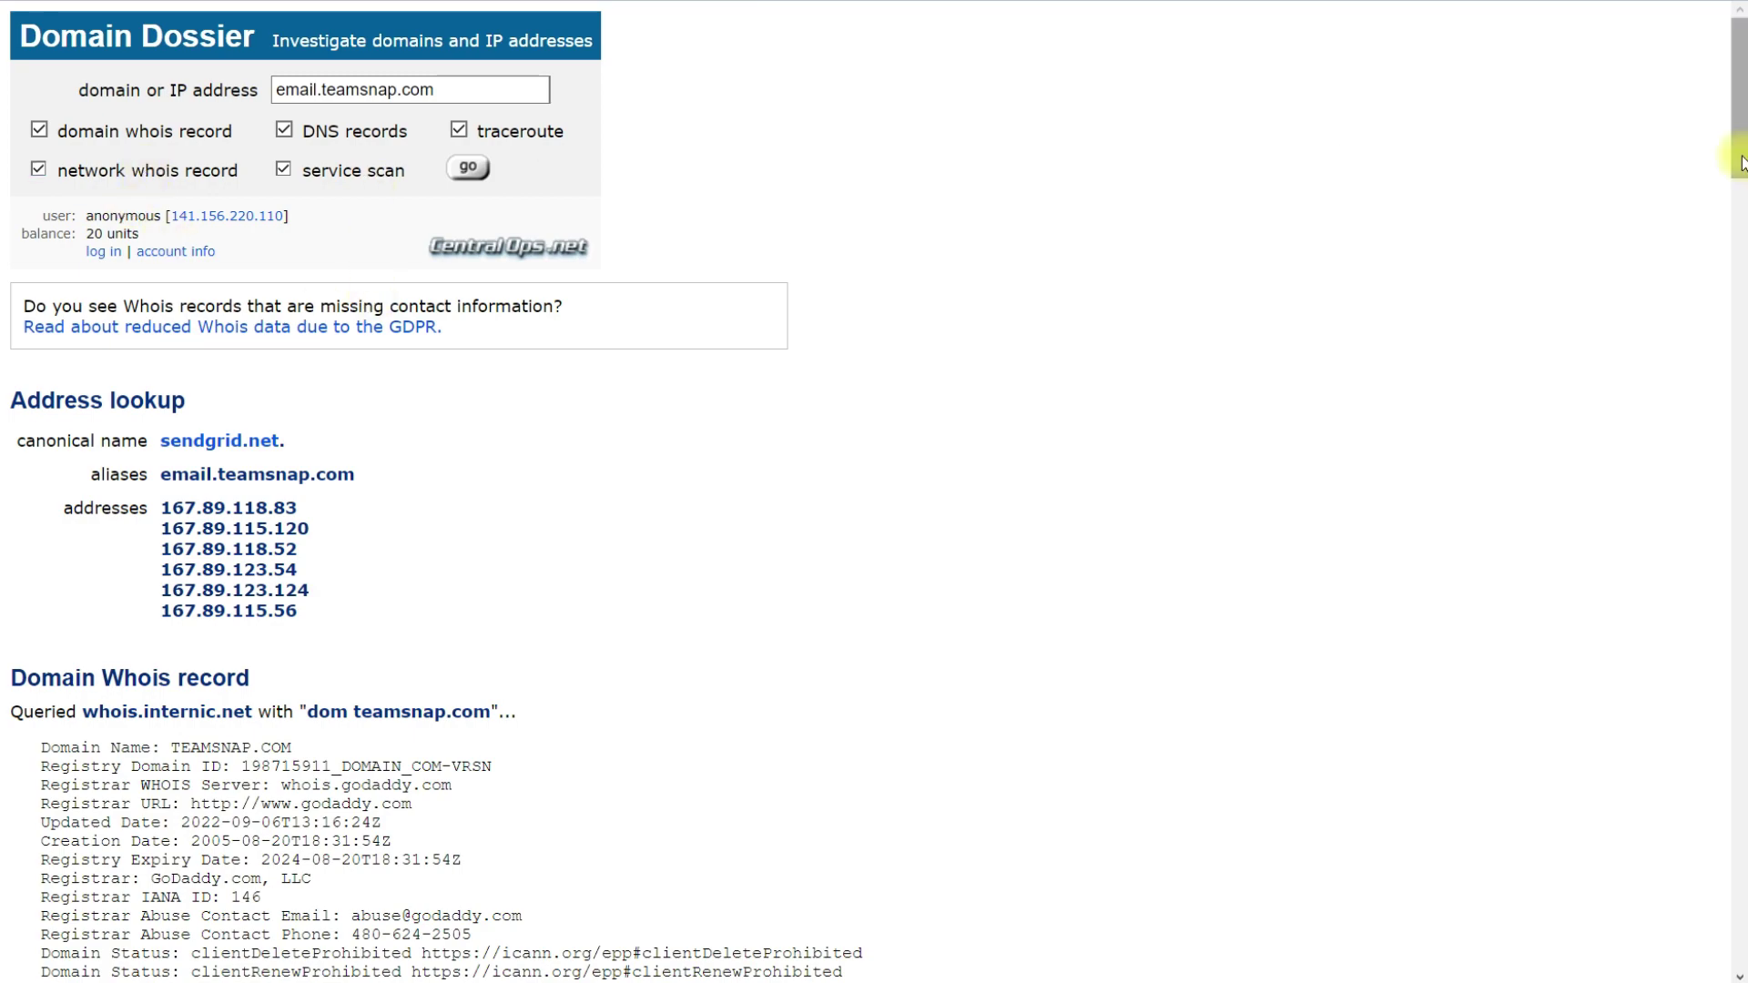
Step: Highlight teamsnap.com's registrar lines and 2024 expiry year in the Domain Whois record
drag(1740, 162, 1737, 235)
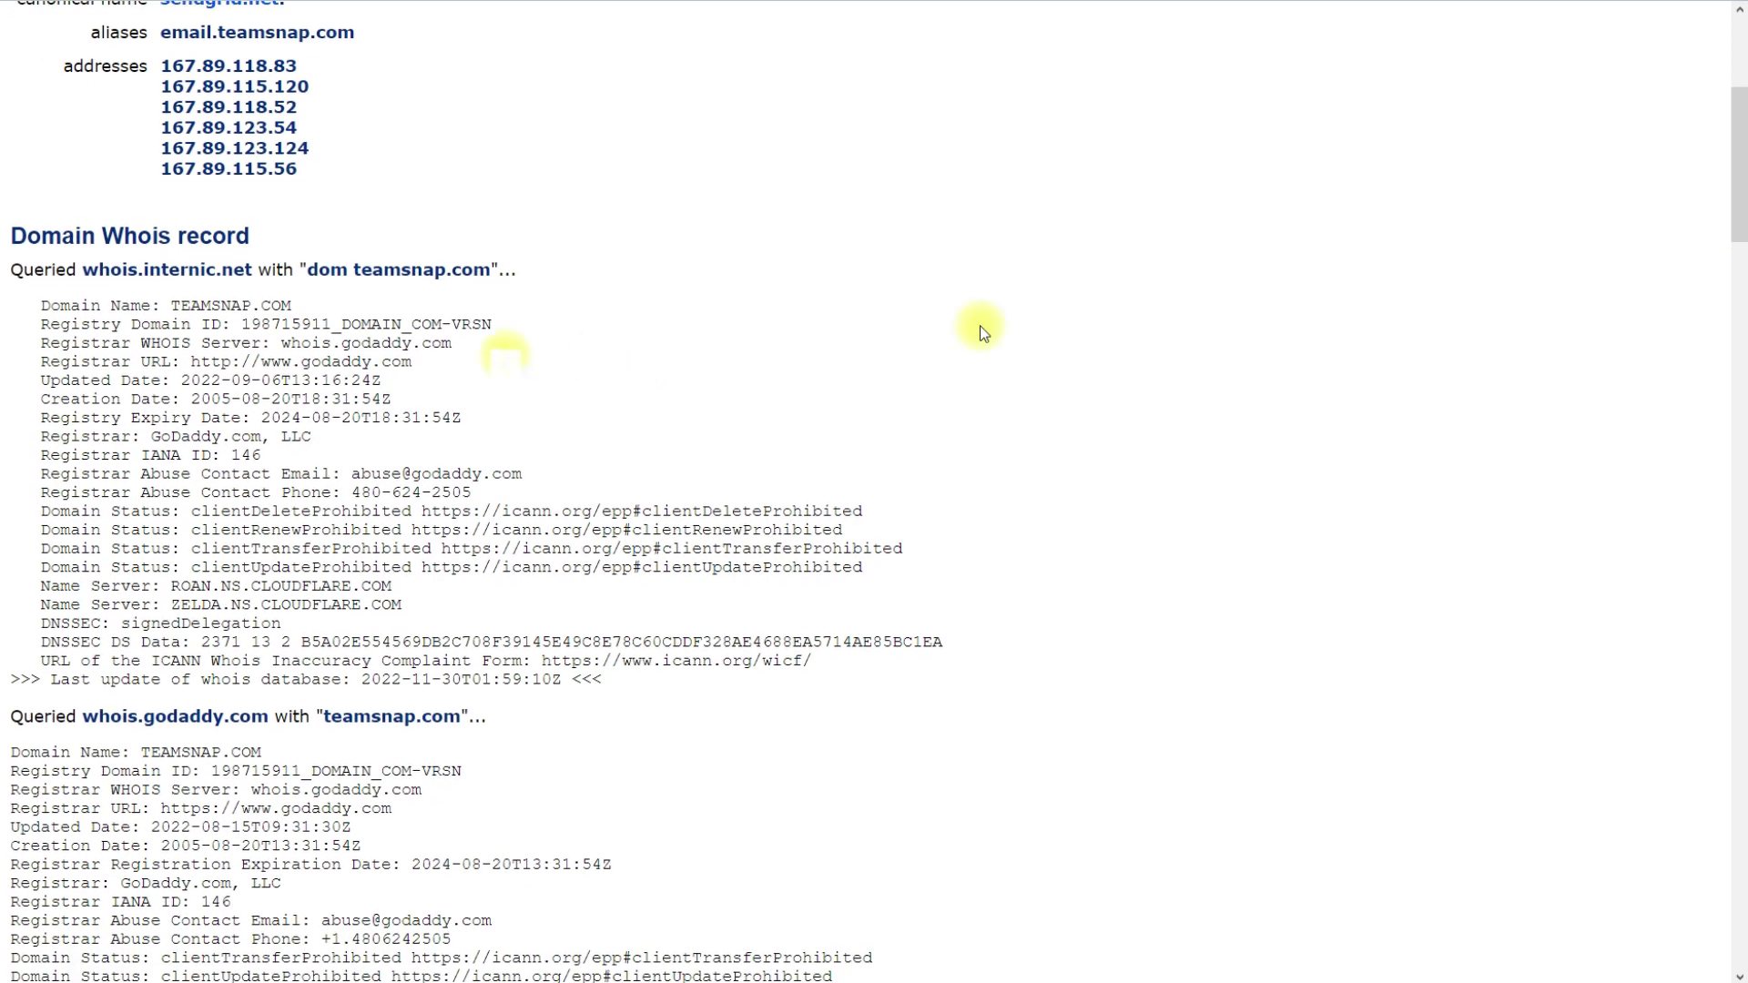
drag(421, 363, 33, 343)
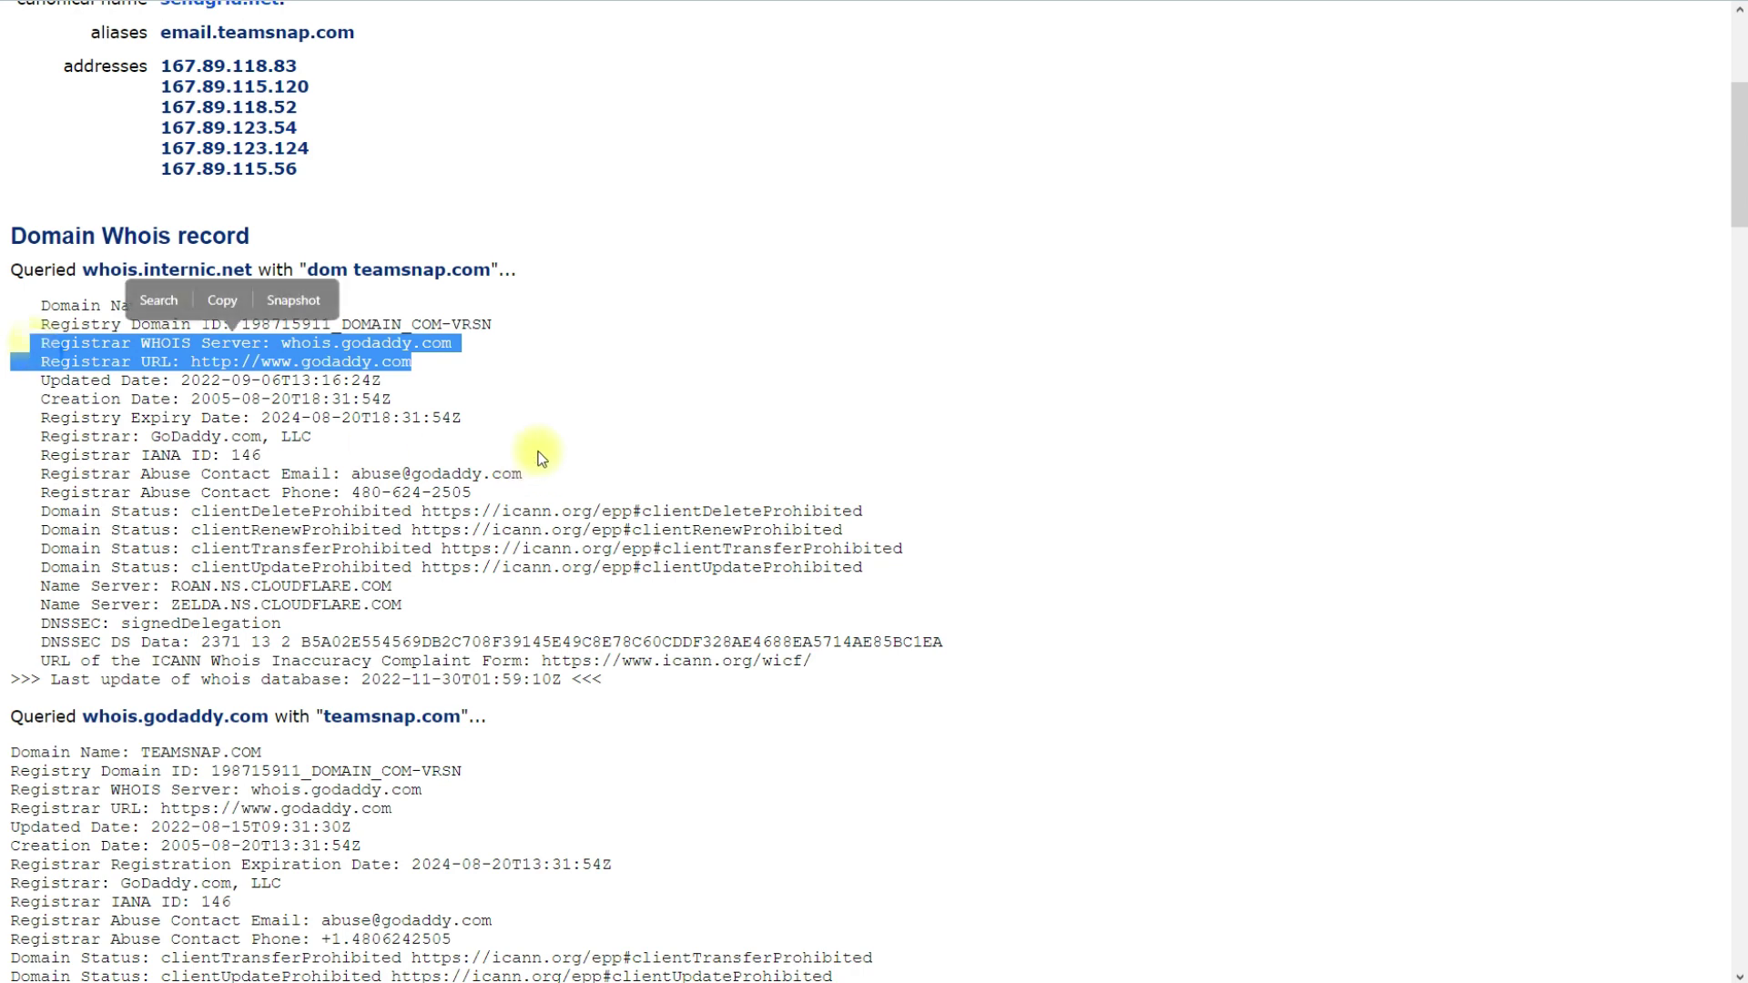
click(549, 430)
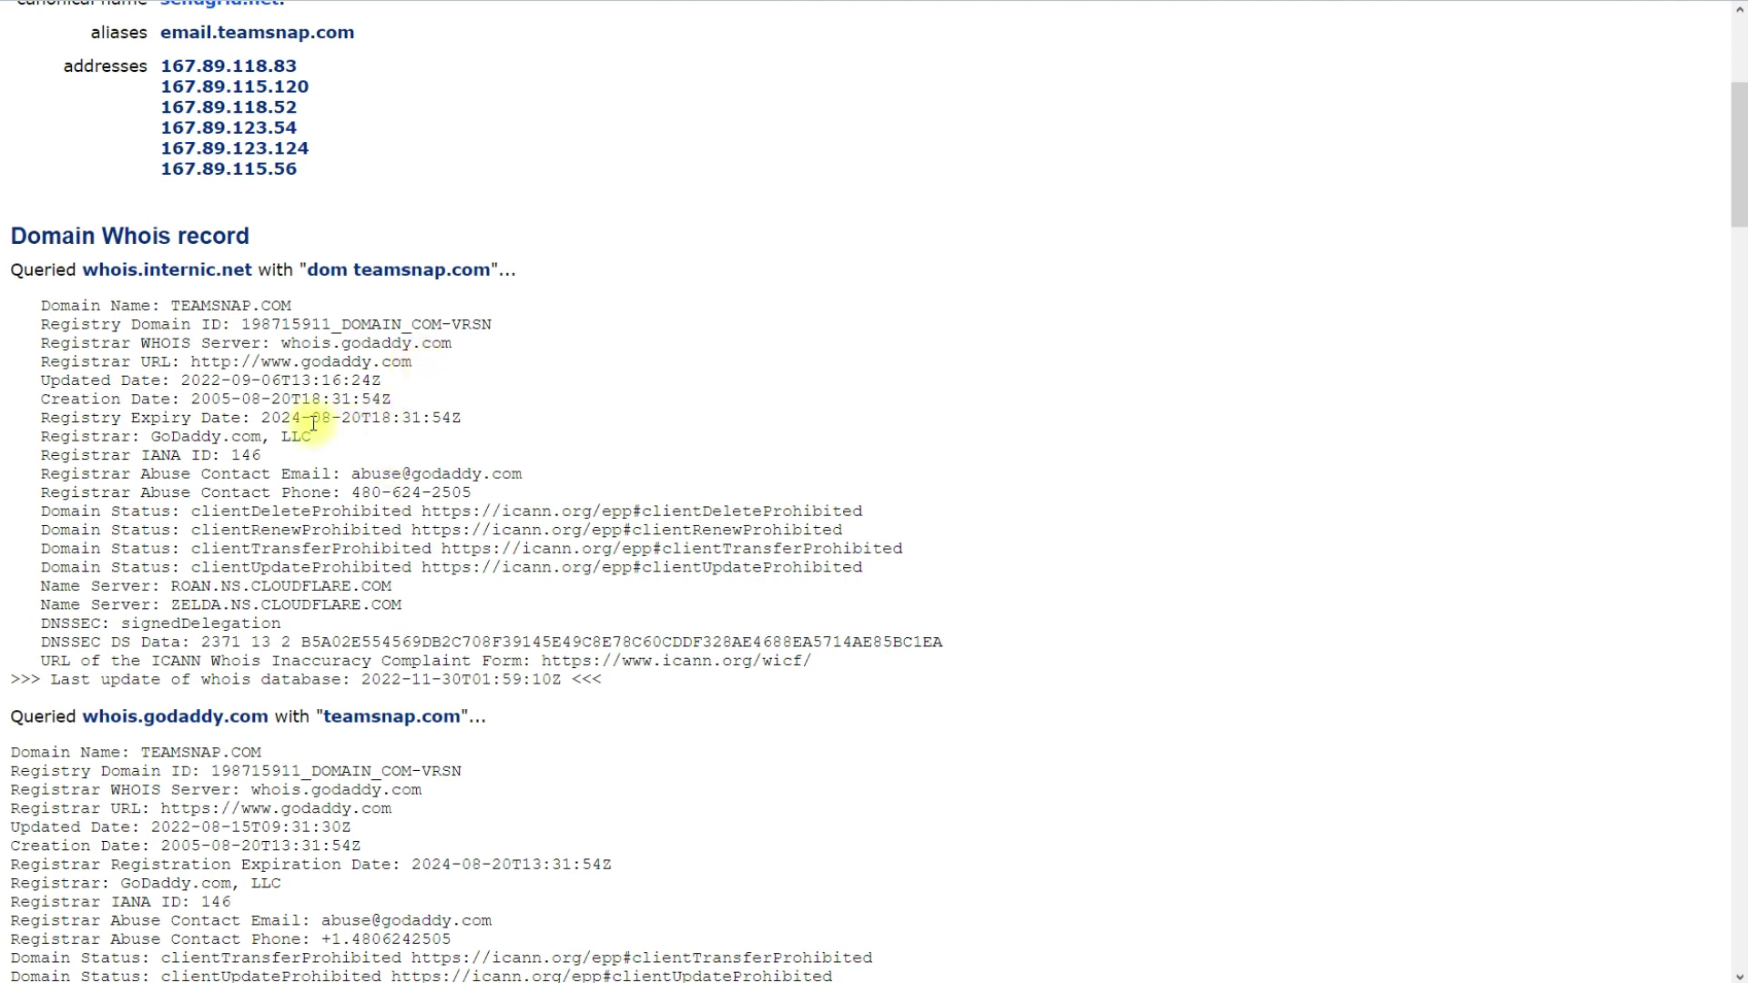
drag(311, 419, 261, 421)
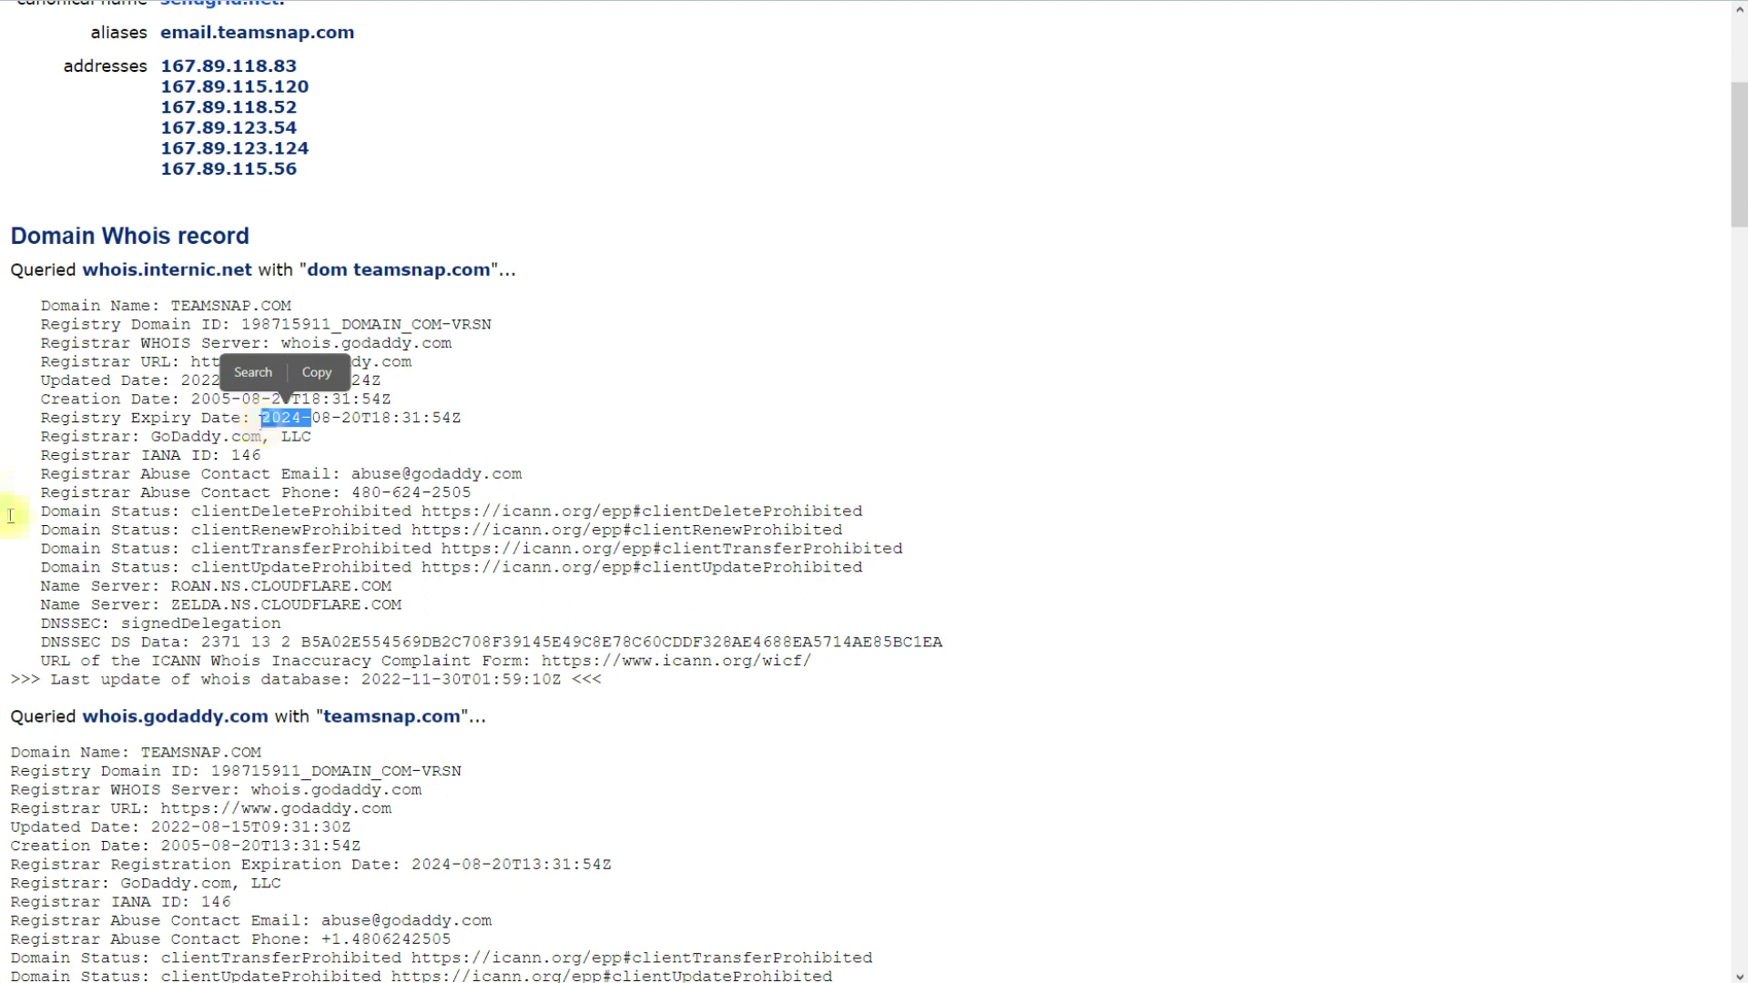
click(328, 594)
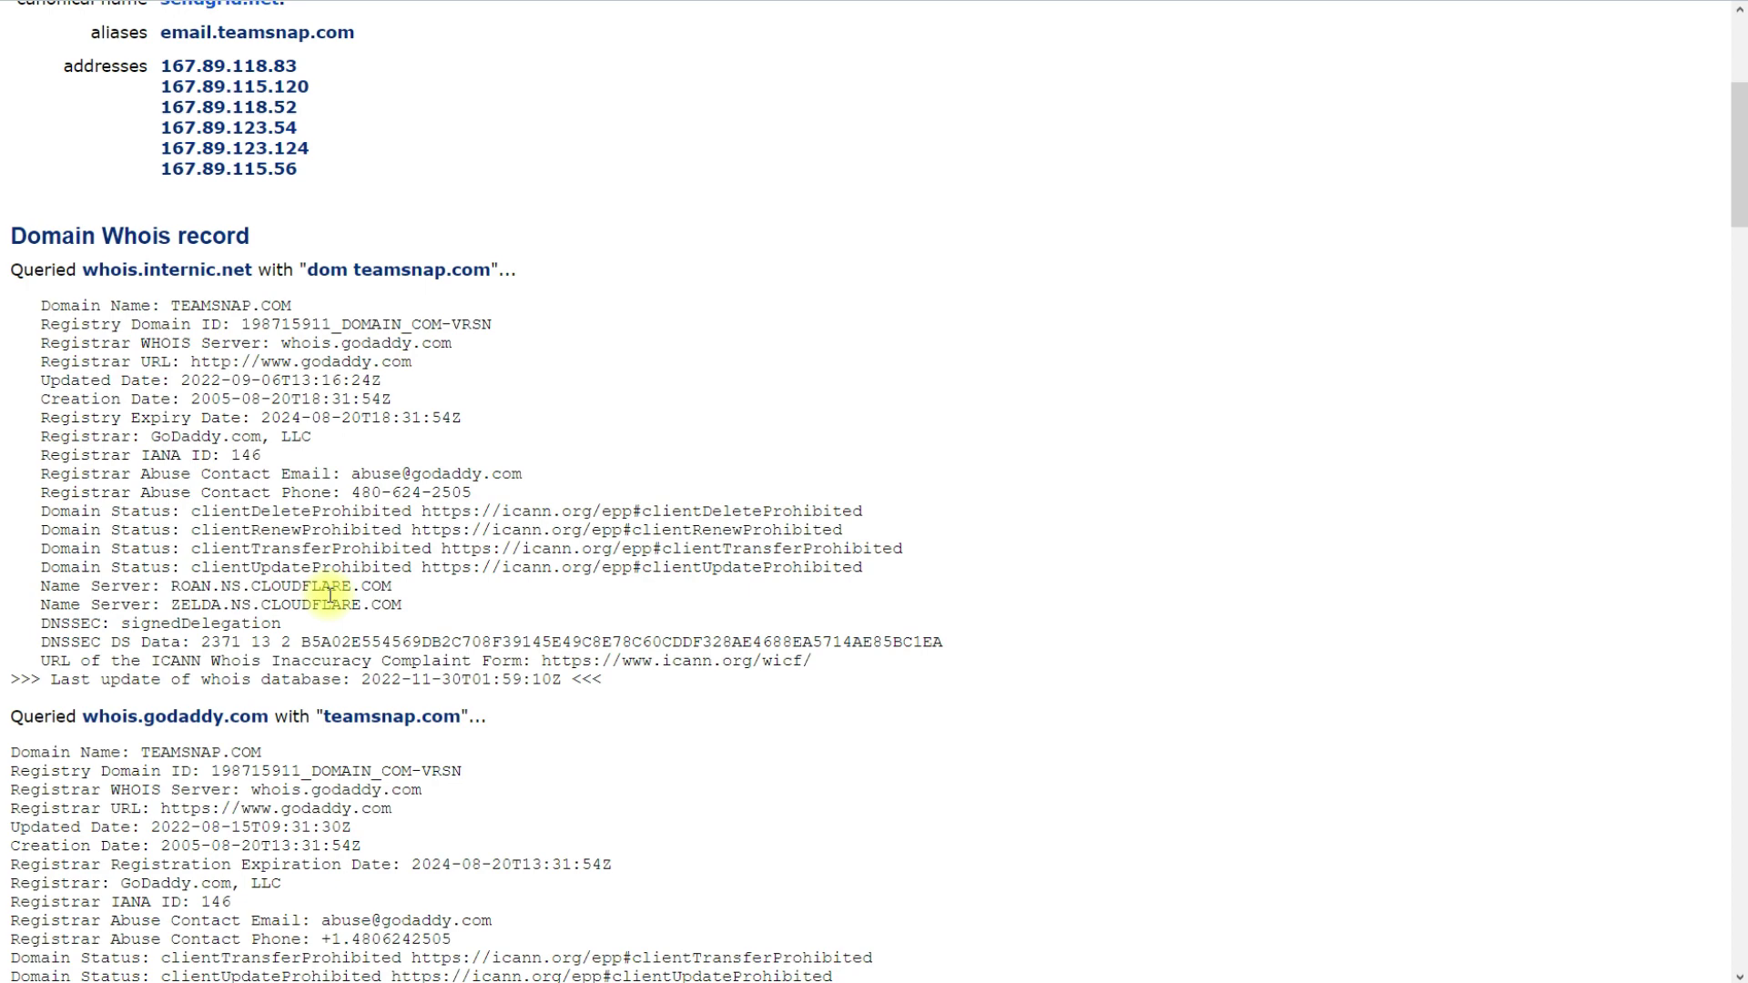
Step: Go through the GoDaddy registrar record and the internic whois block for teamsnap.com
scroll(652, 704, down, 4)
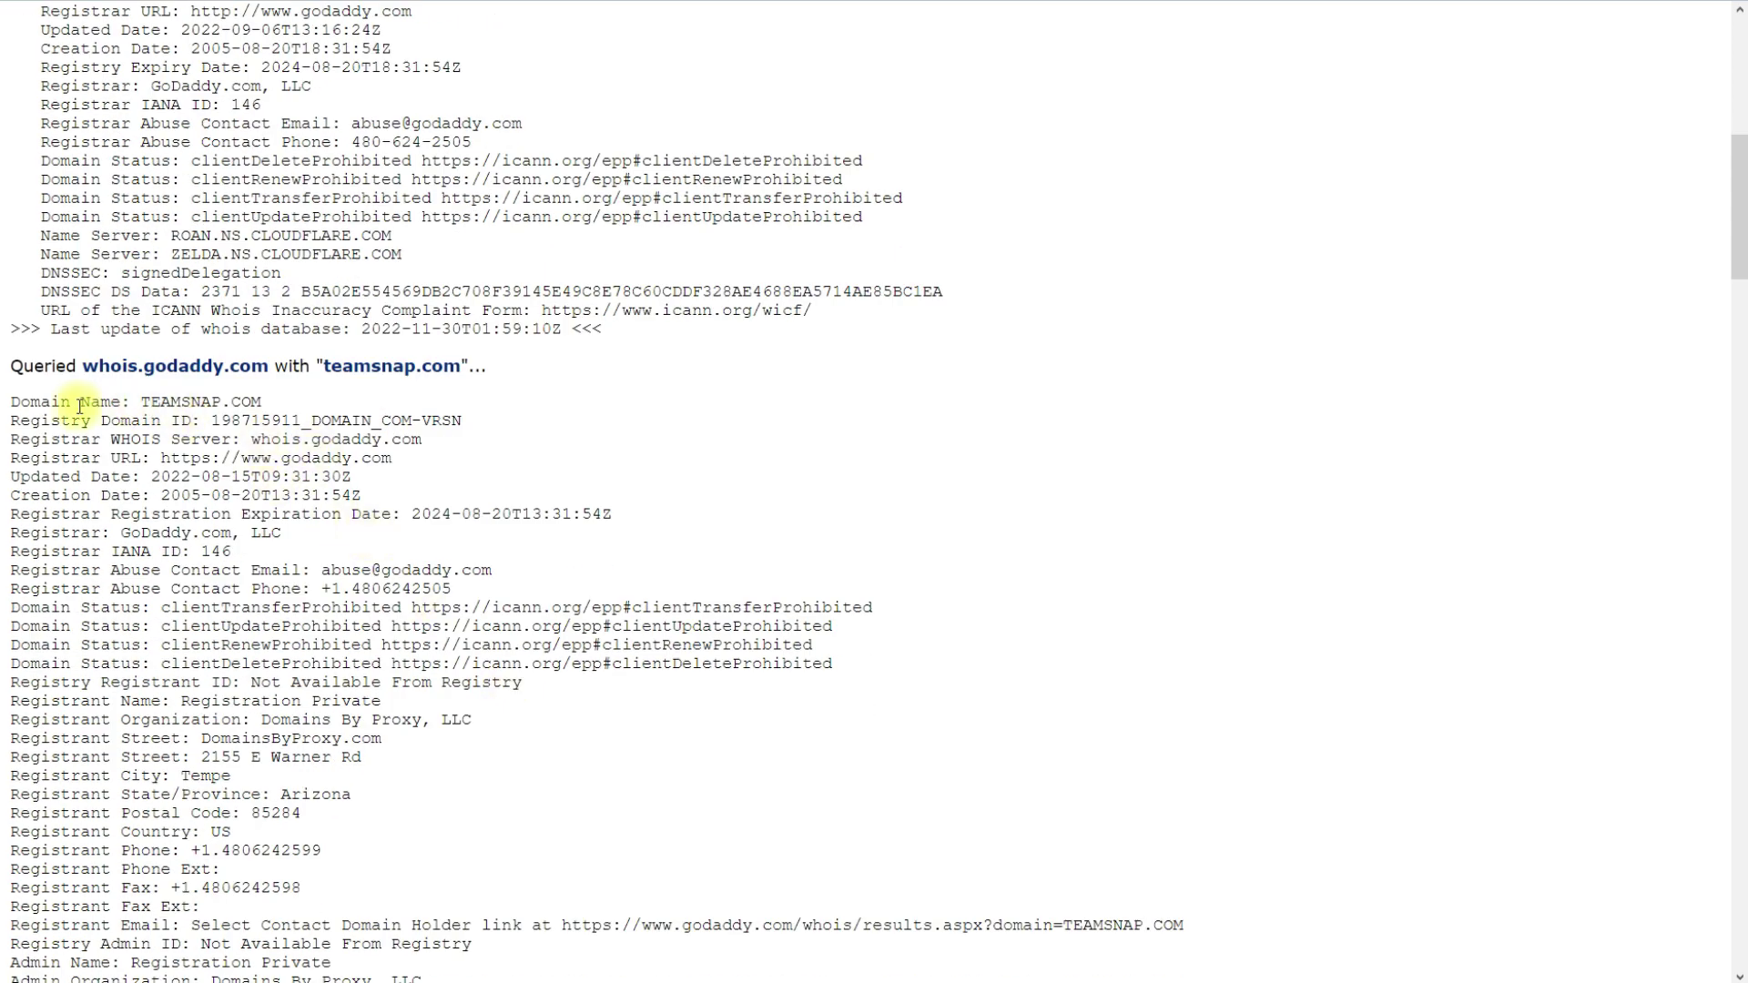
drag(278, 401, 153, 397)
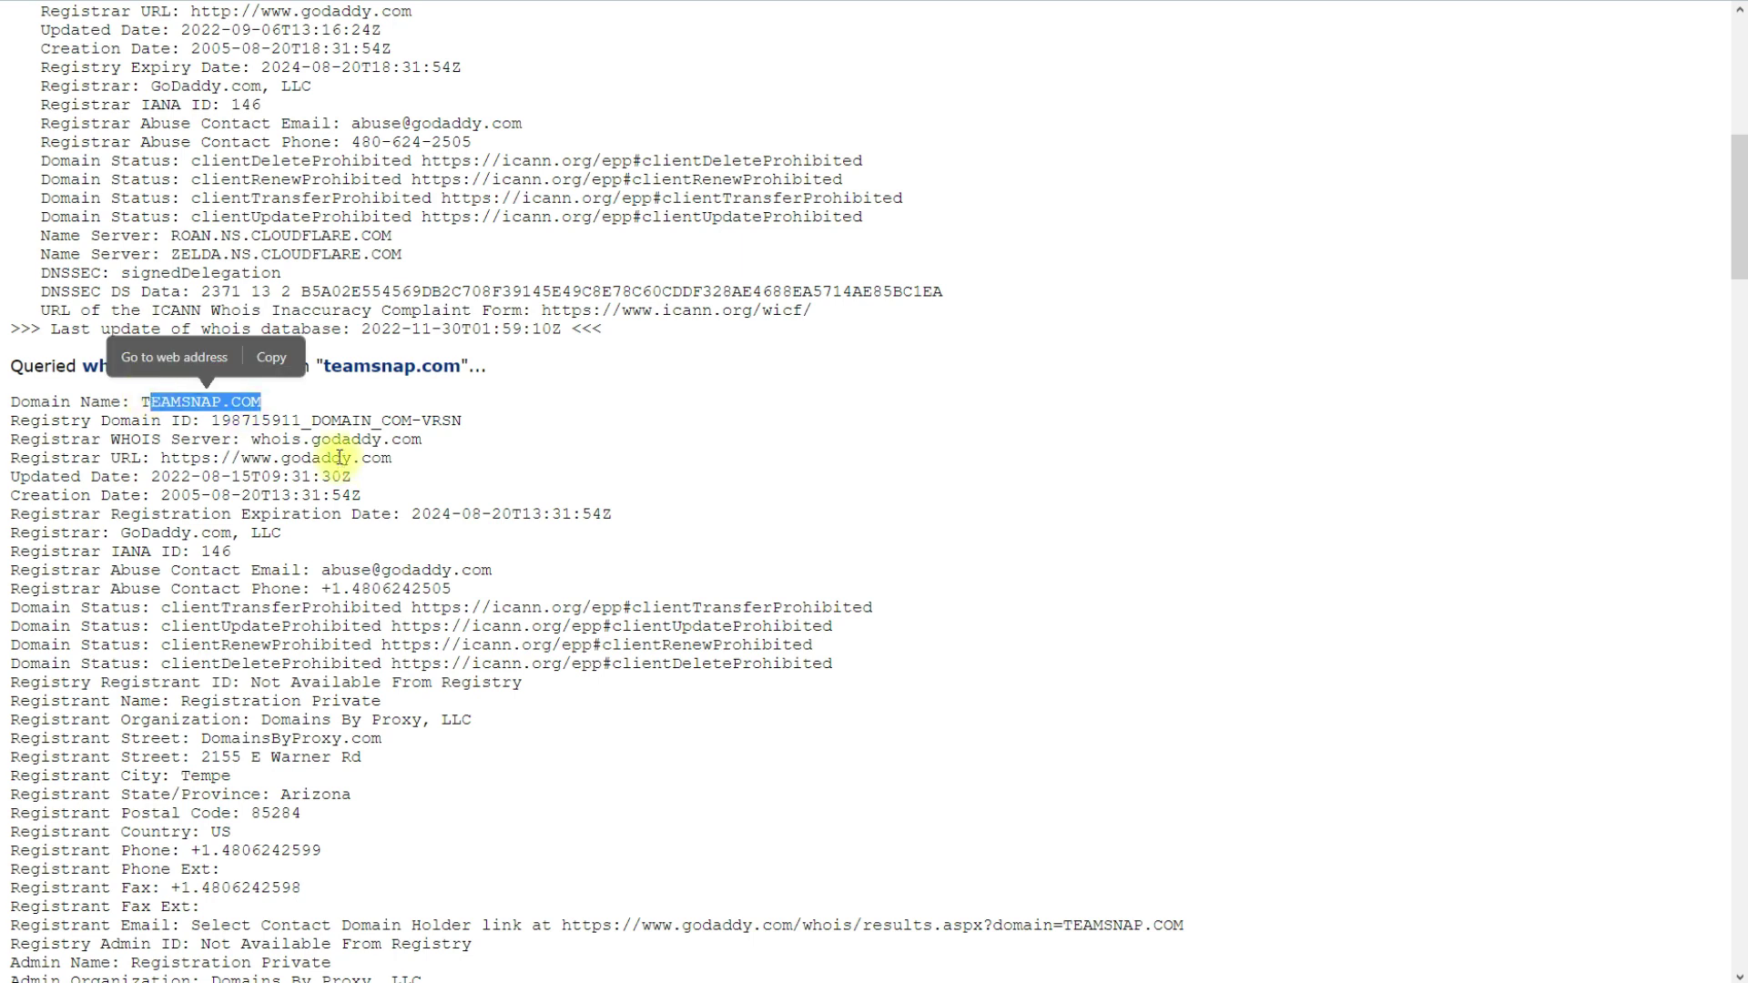
scroll(613, 577, down, 5)
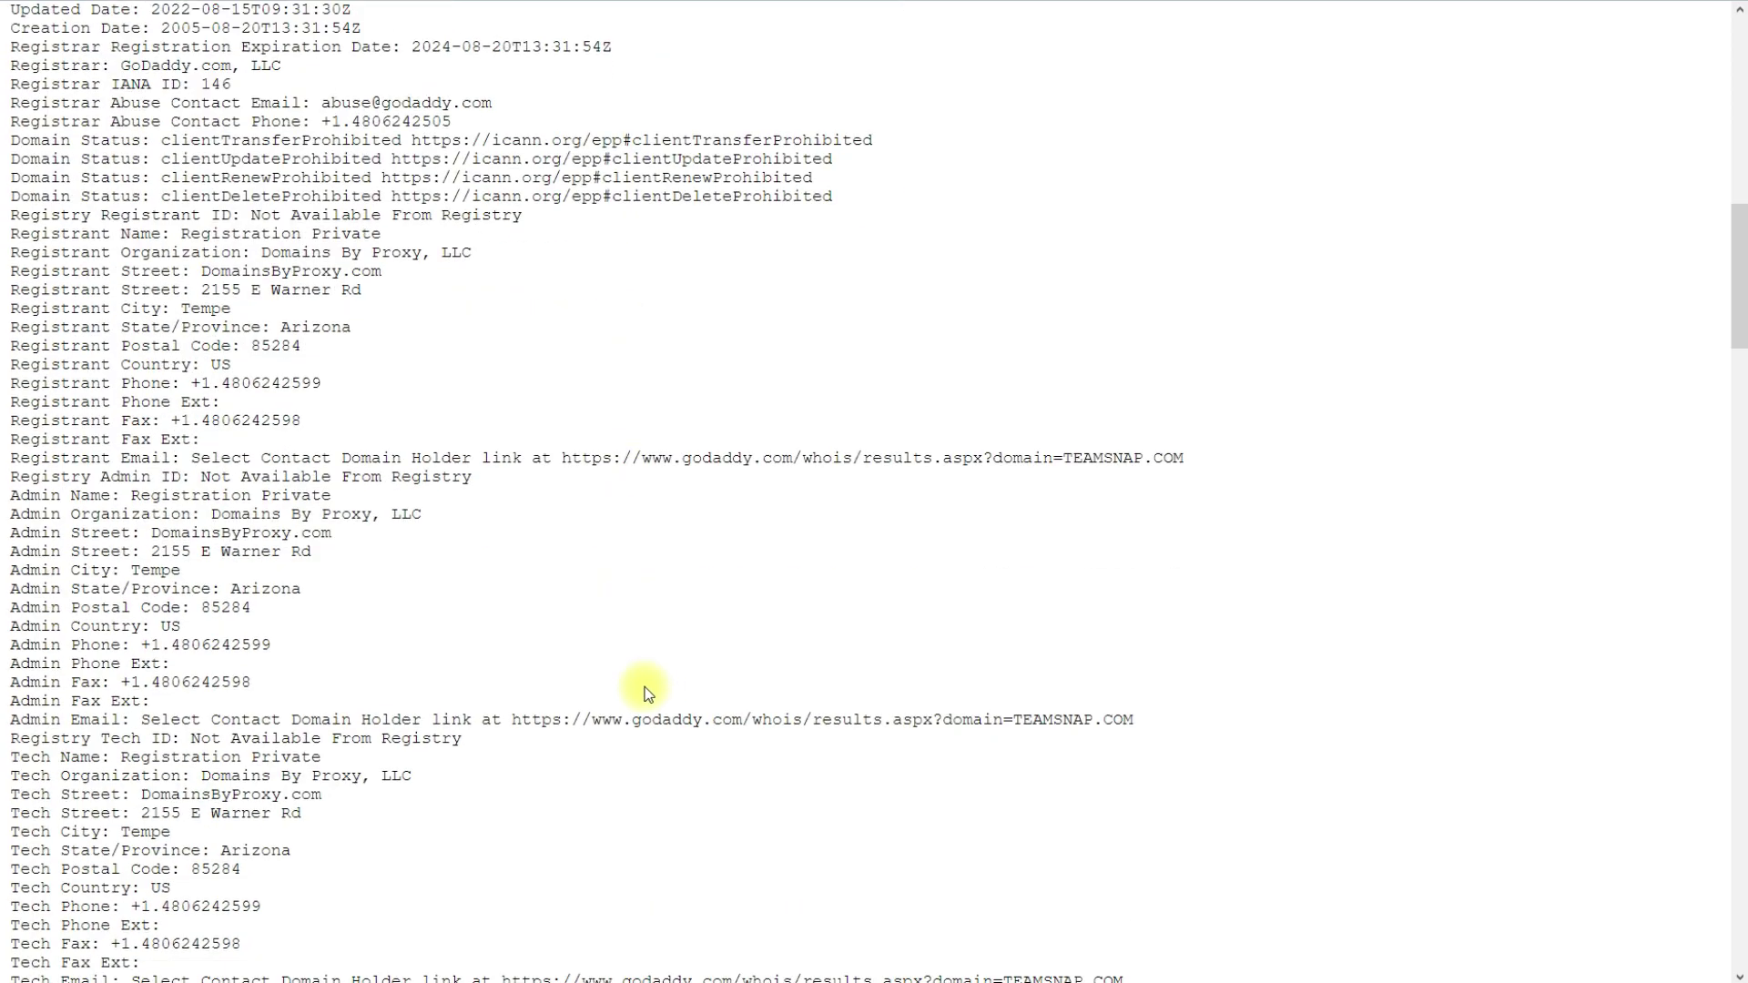
scroll(657, 685, down, 9)
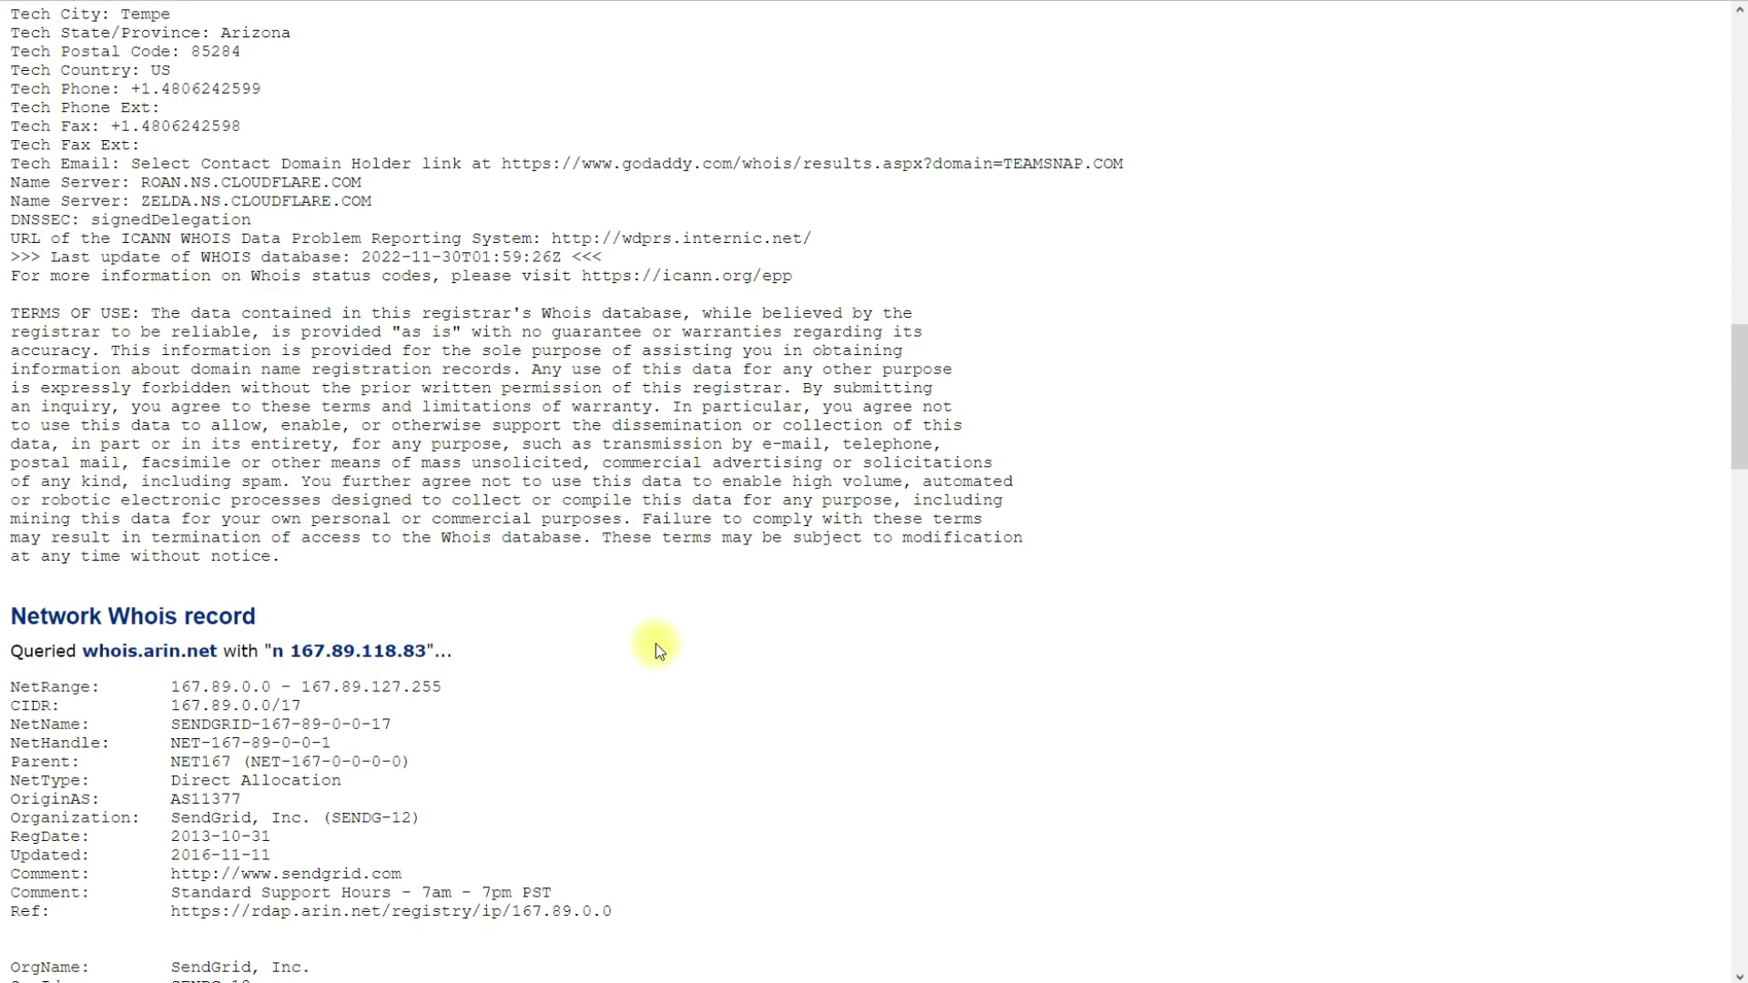
scroll(656, 642, up, 20)
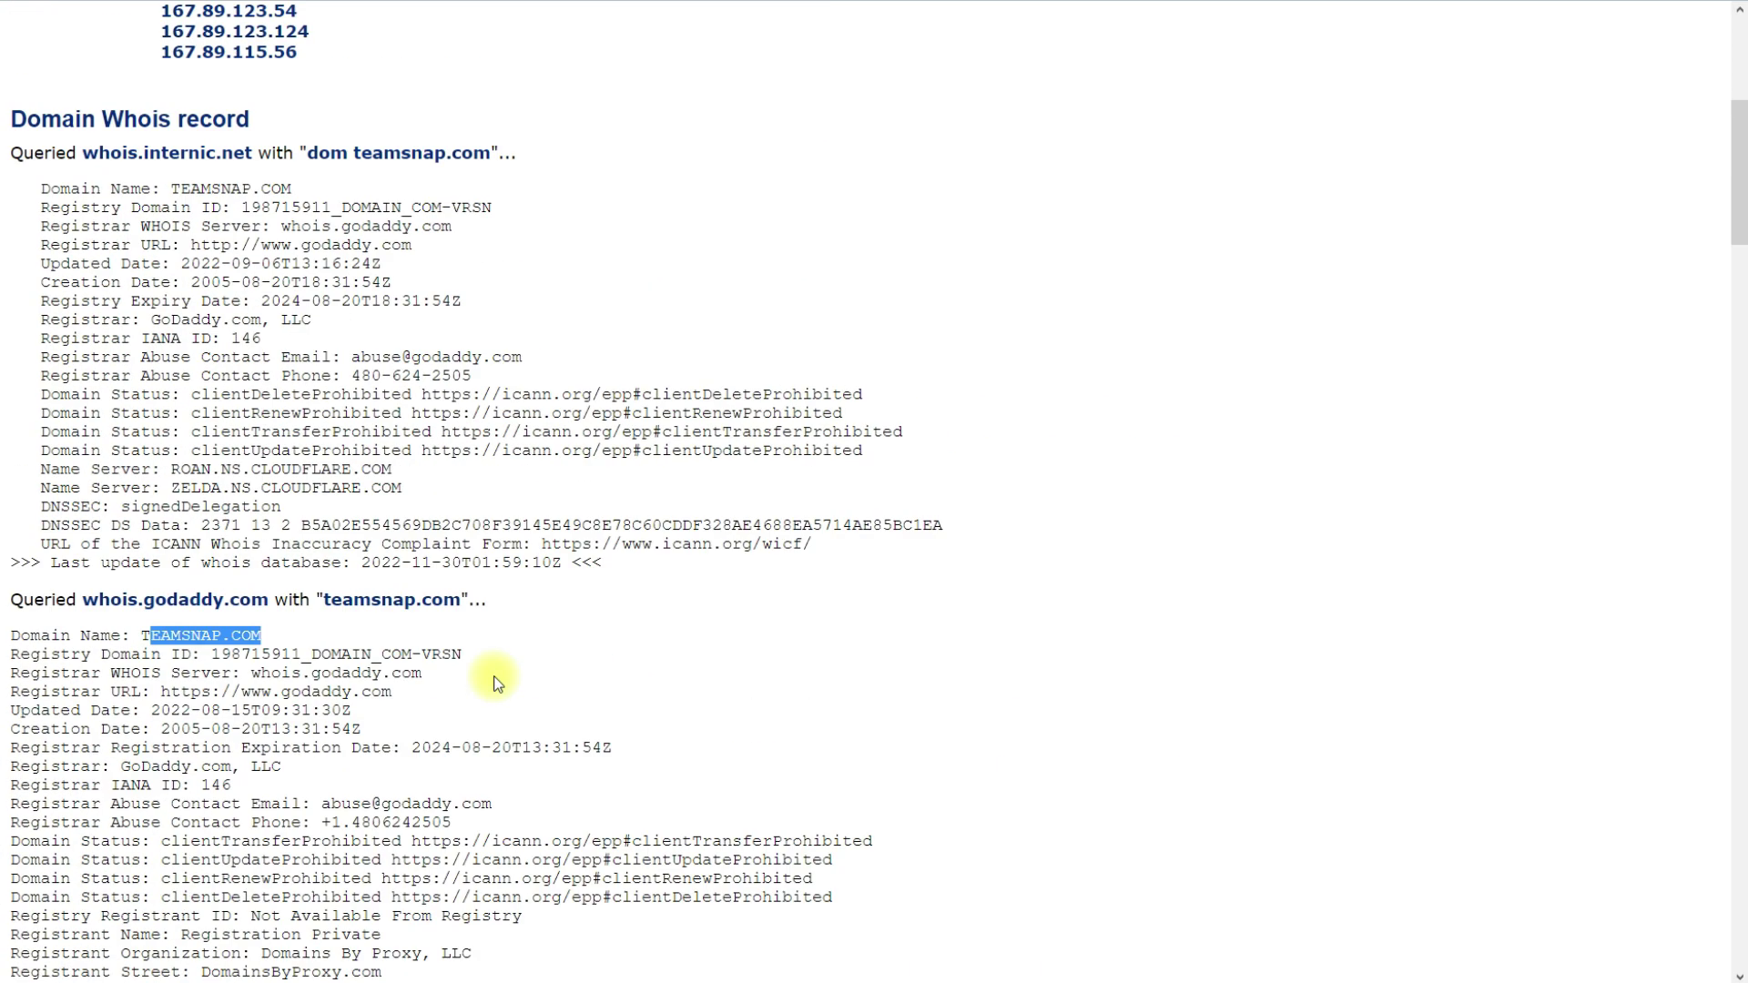
scroll(466, 686, down, 6)
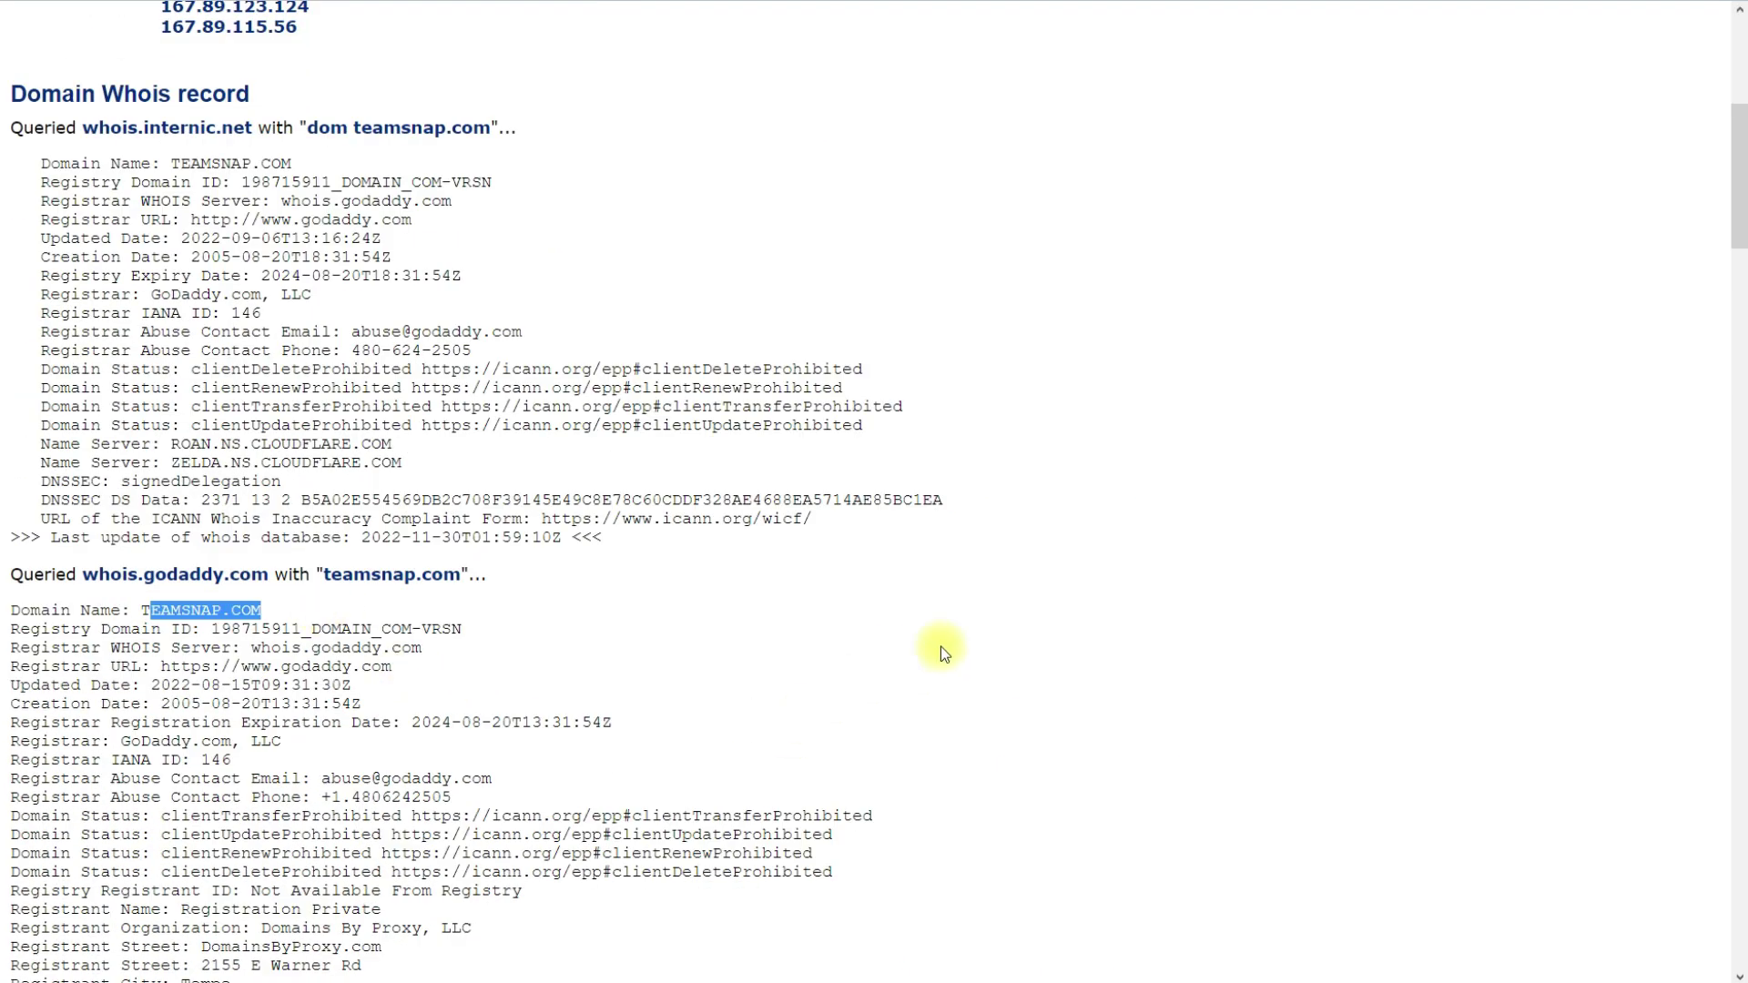
click(288, 273)
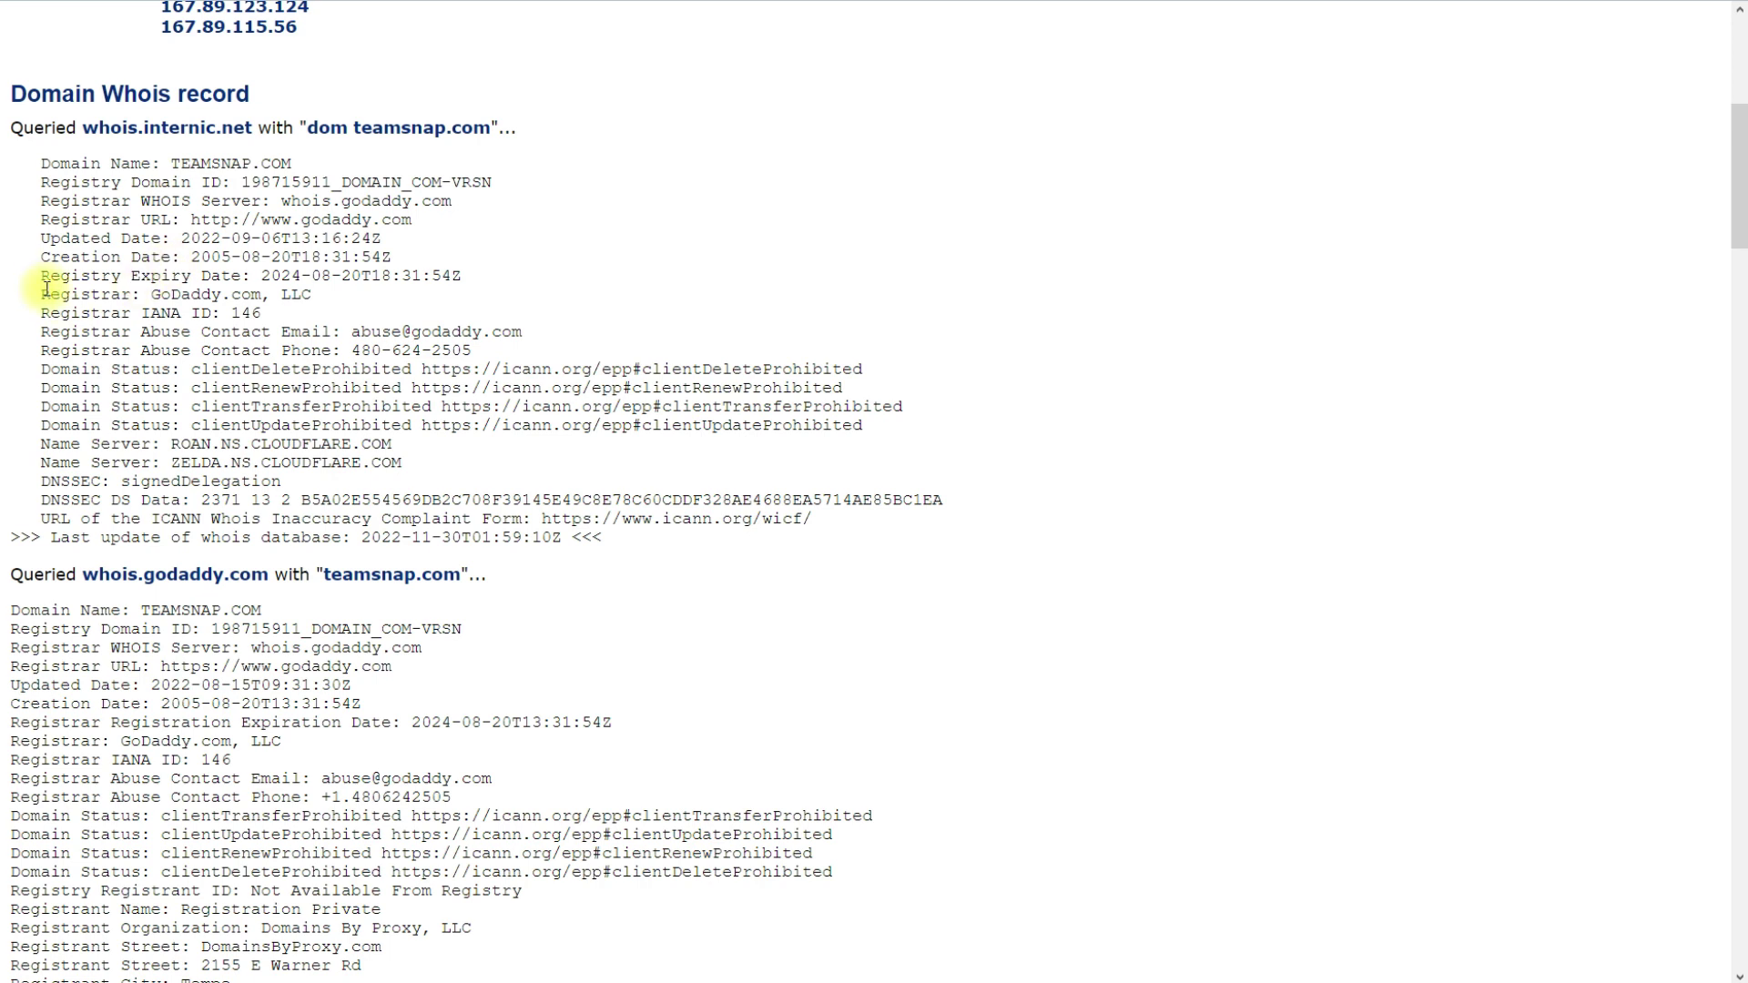
drag(41, 293, 193, 305)
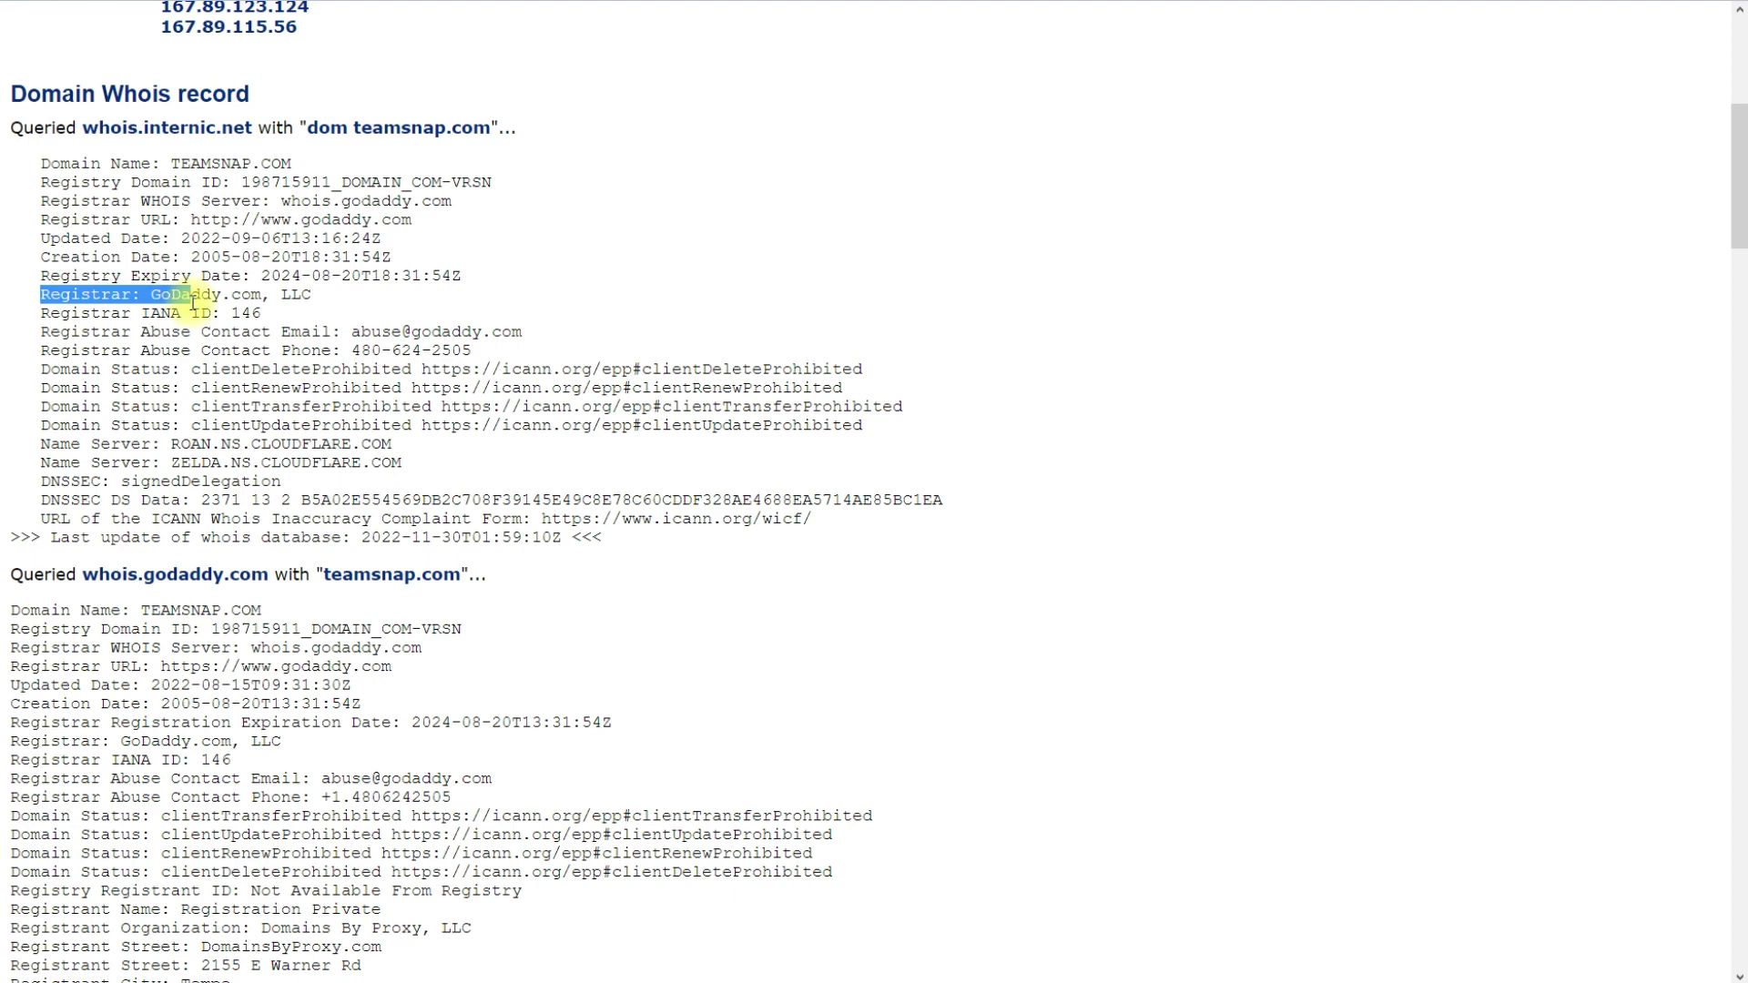
drag(193, 305, 193, 305)
click(674, 539)
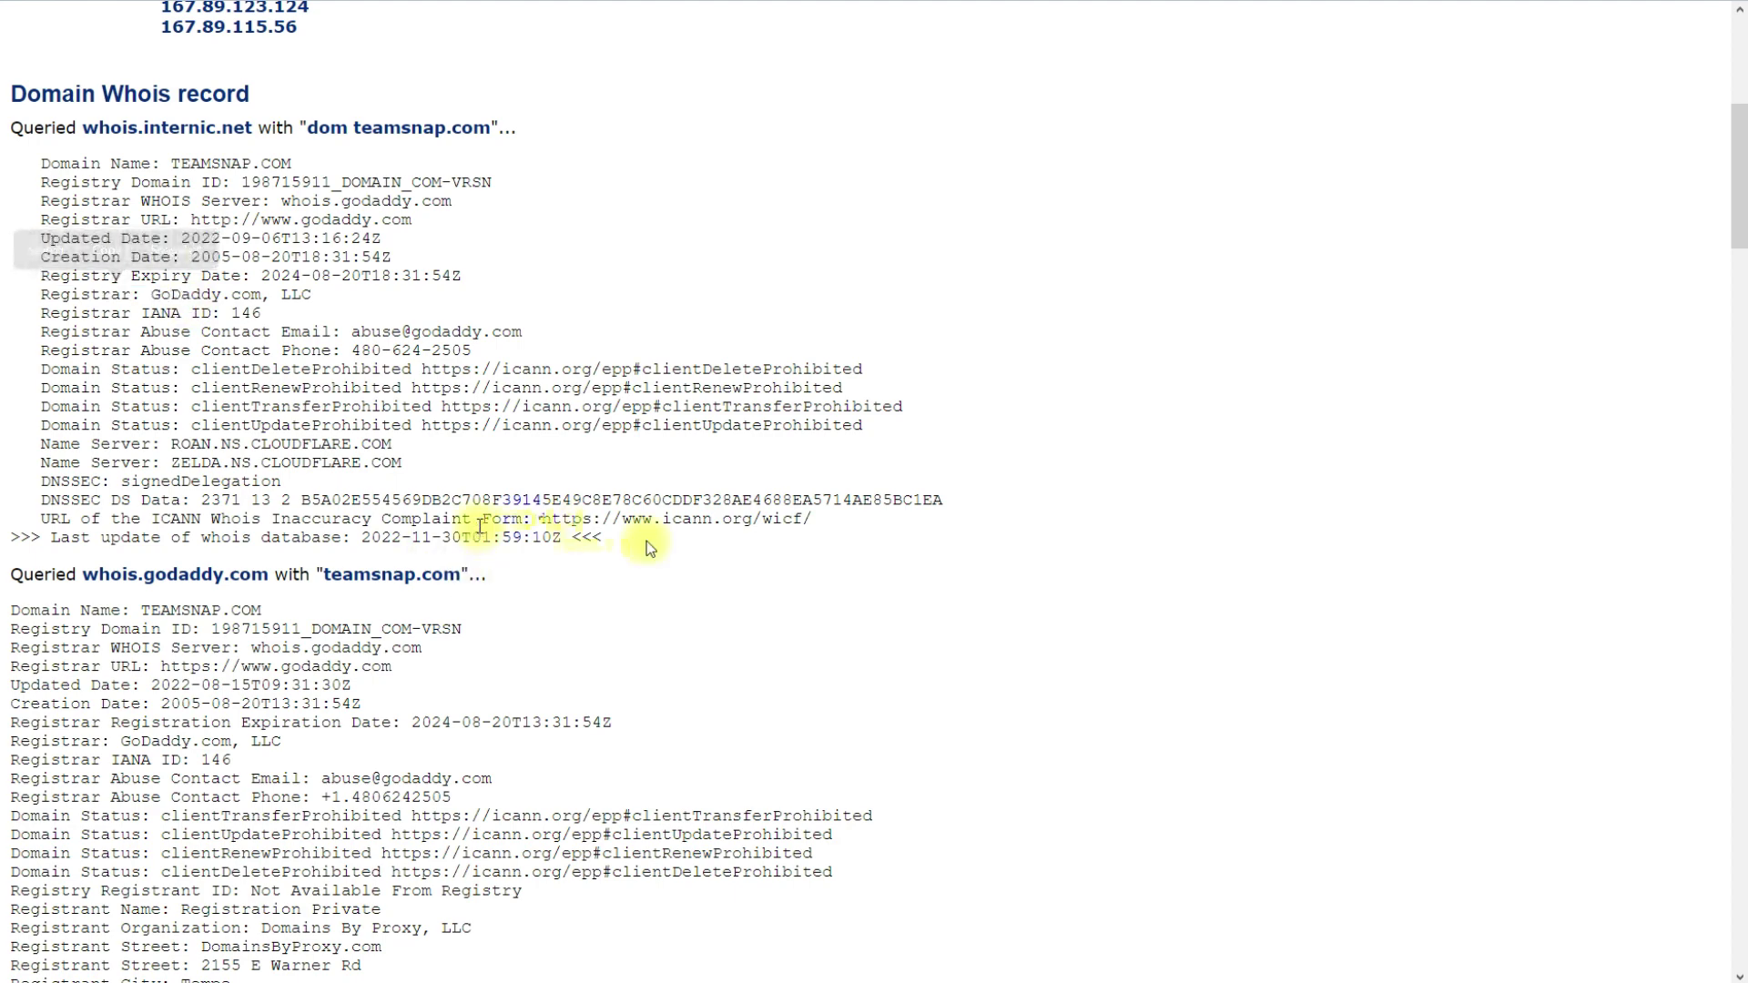
drag(619, 538, 16, 173)
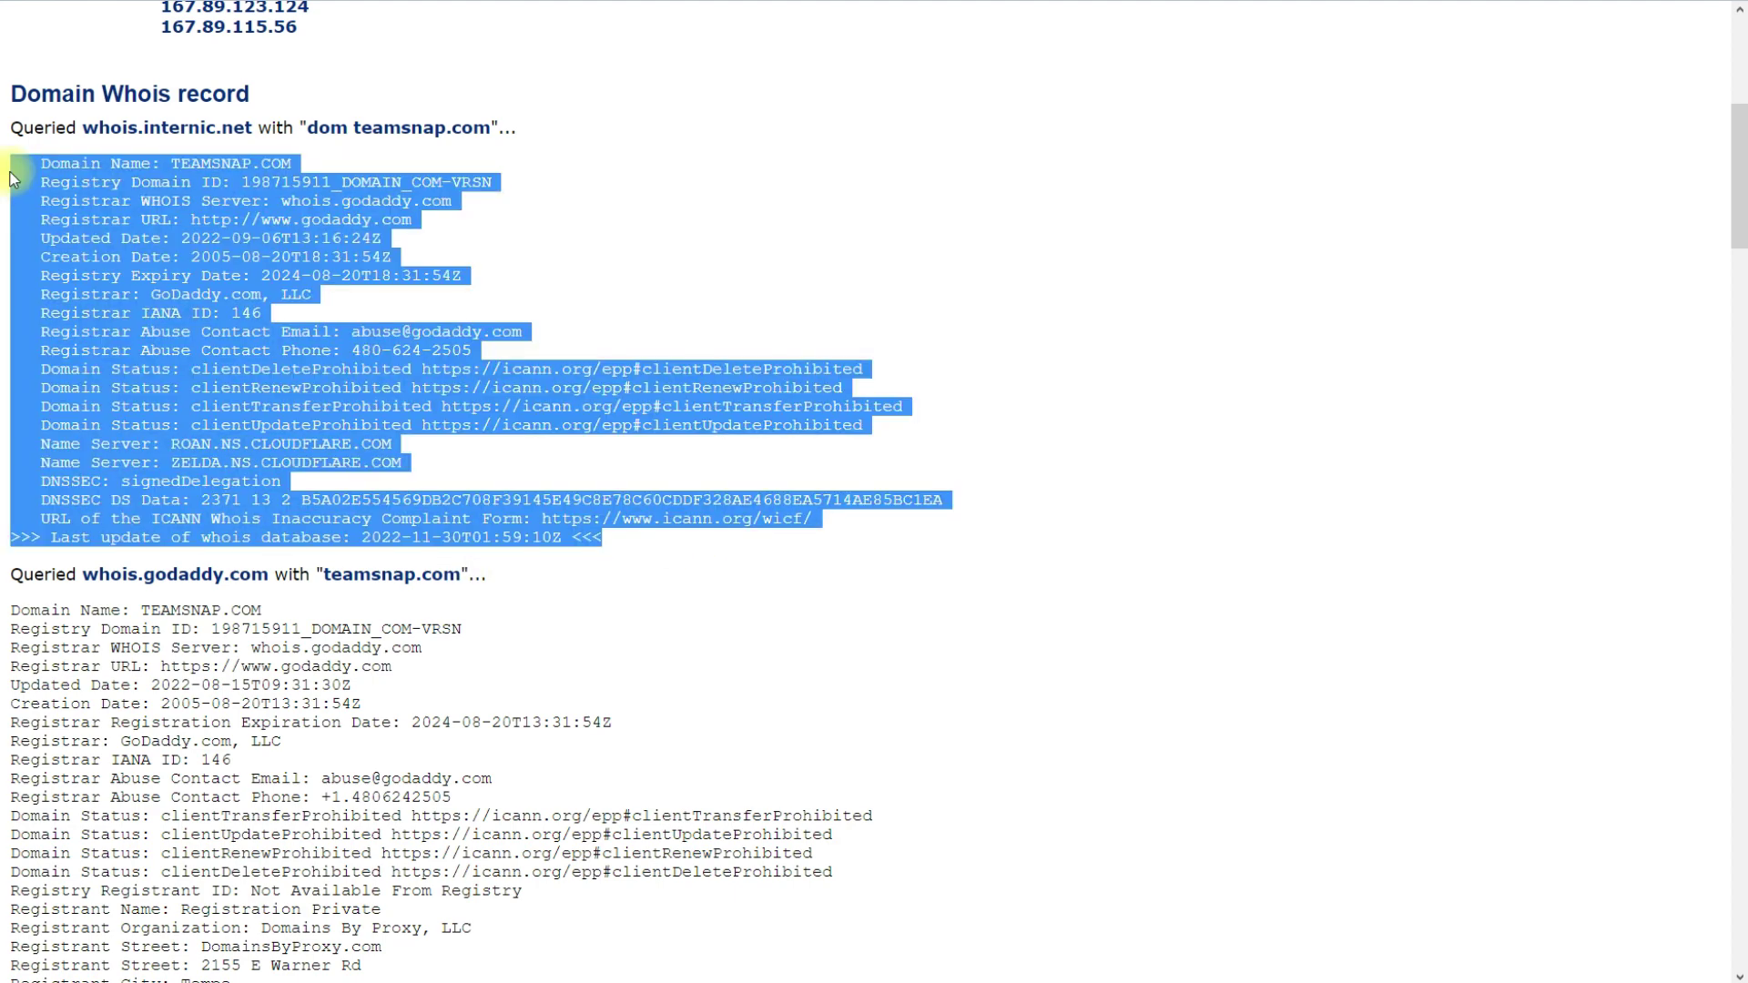
click(16, 173)
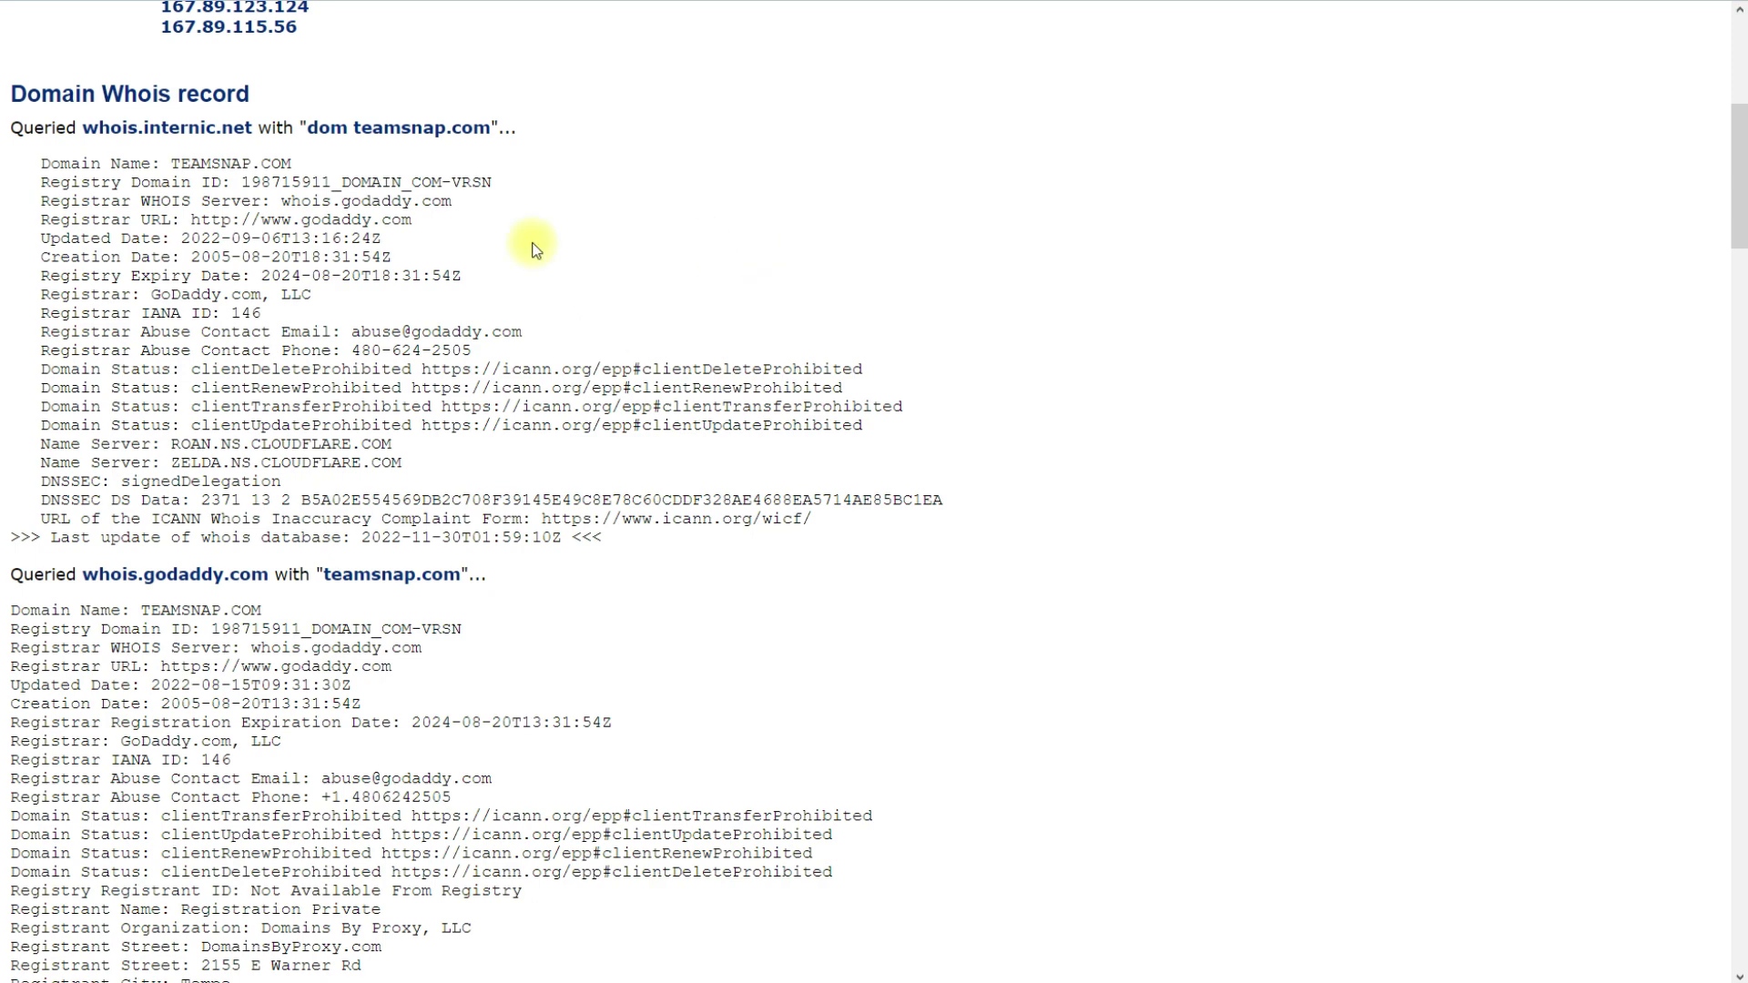
scroll(701, 626, down, 1)
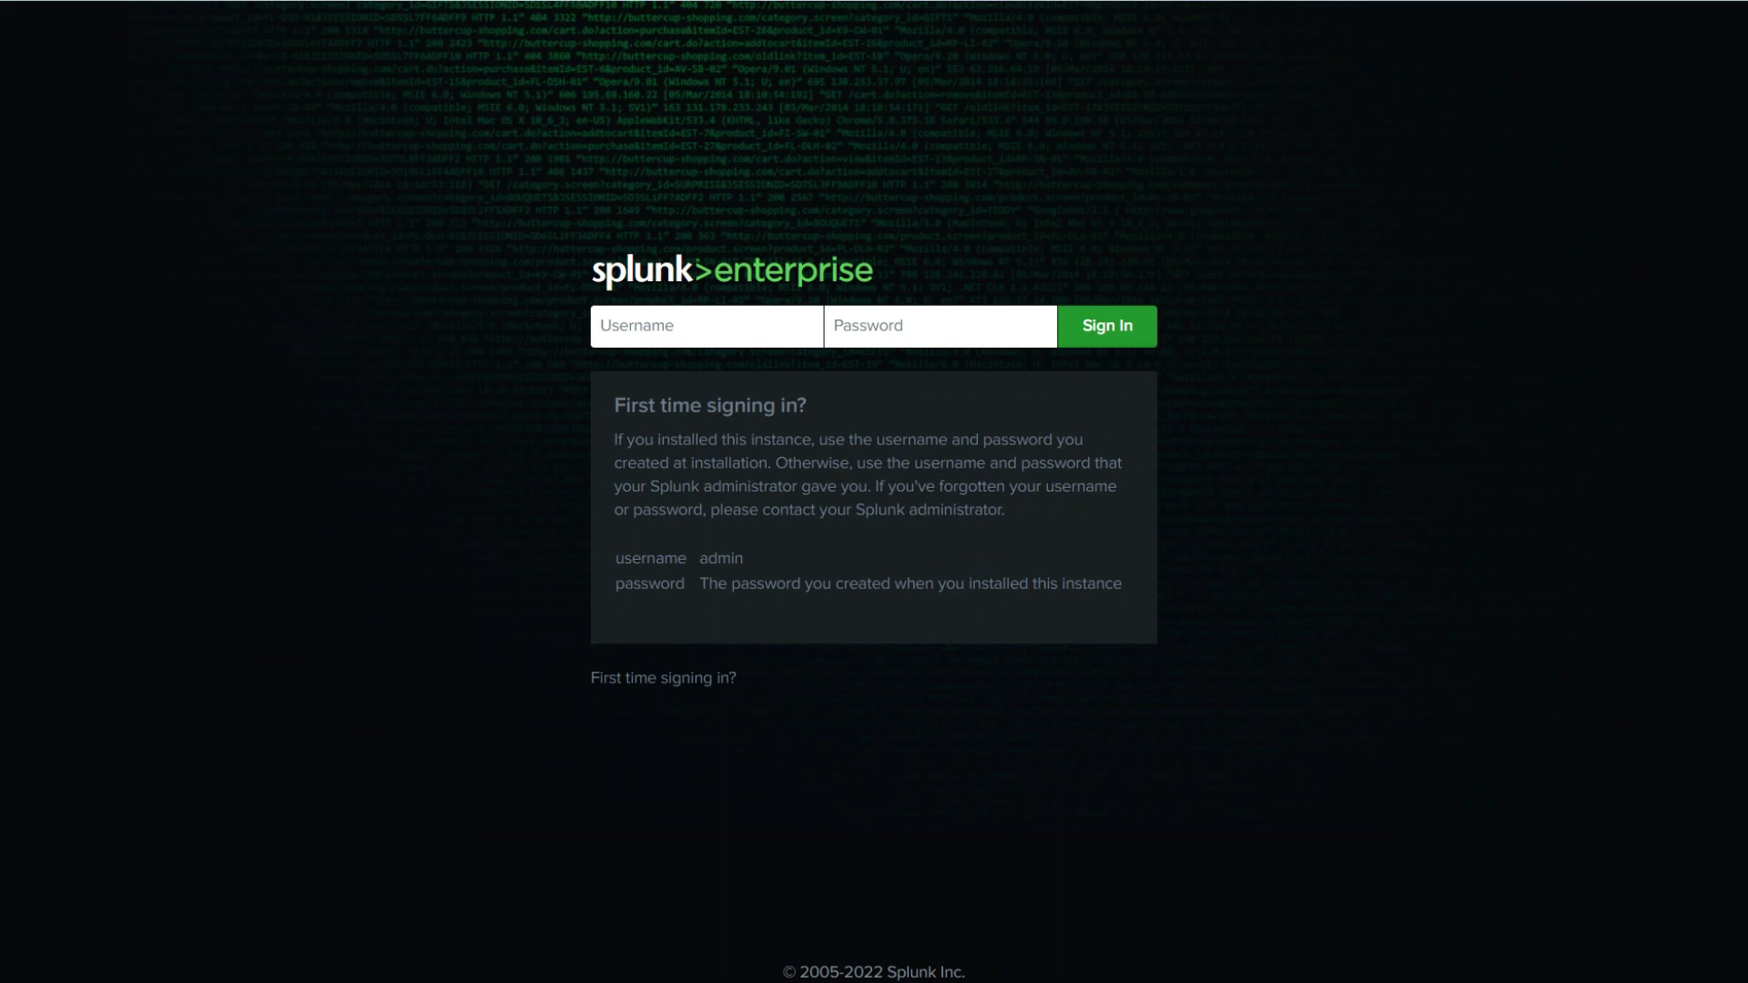
Step: Go to godaddy.com and dismiss the cashback offer popup
click(573, 9)
text(godaddy.c)
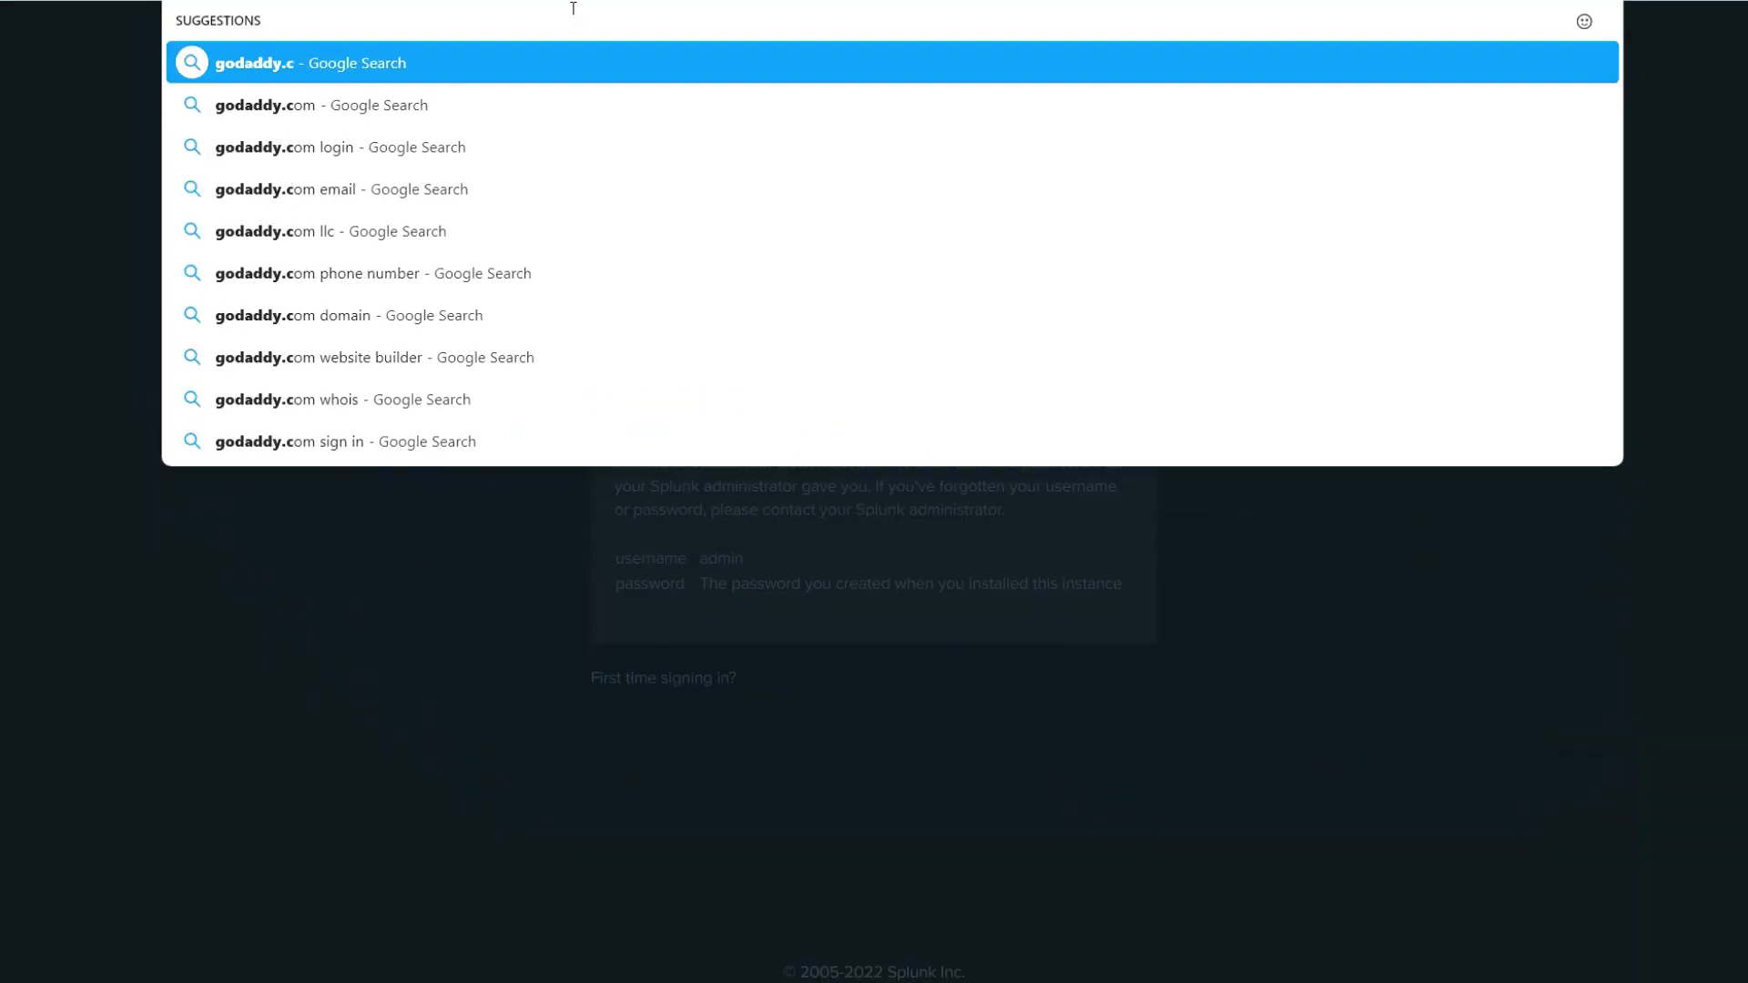
key(Escape)
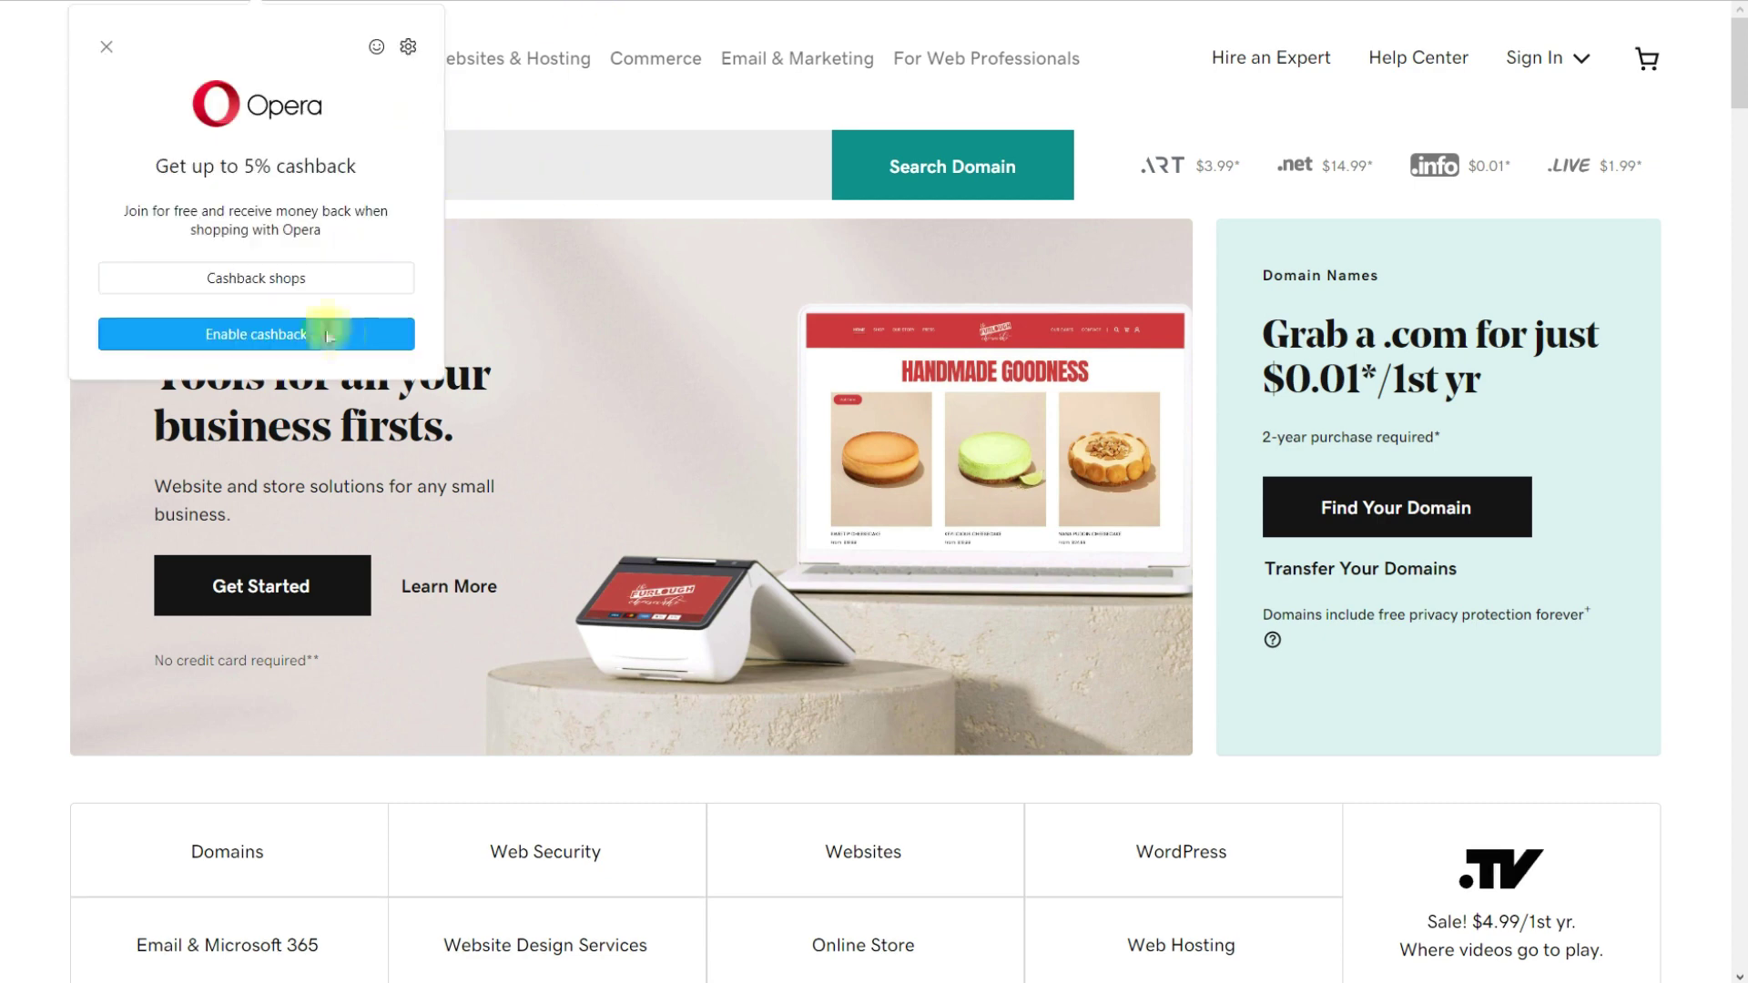
click(331, 333)
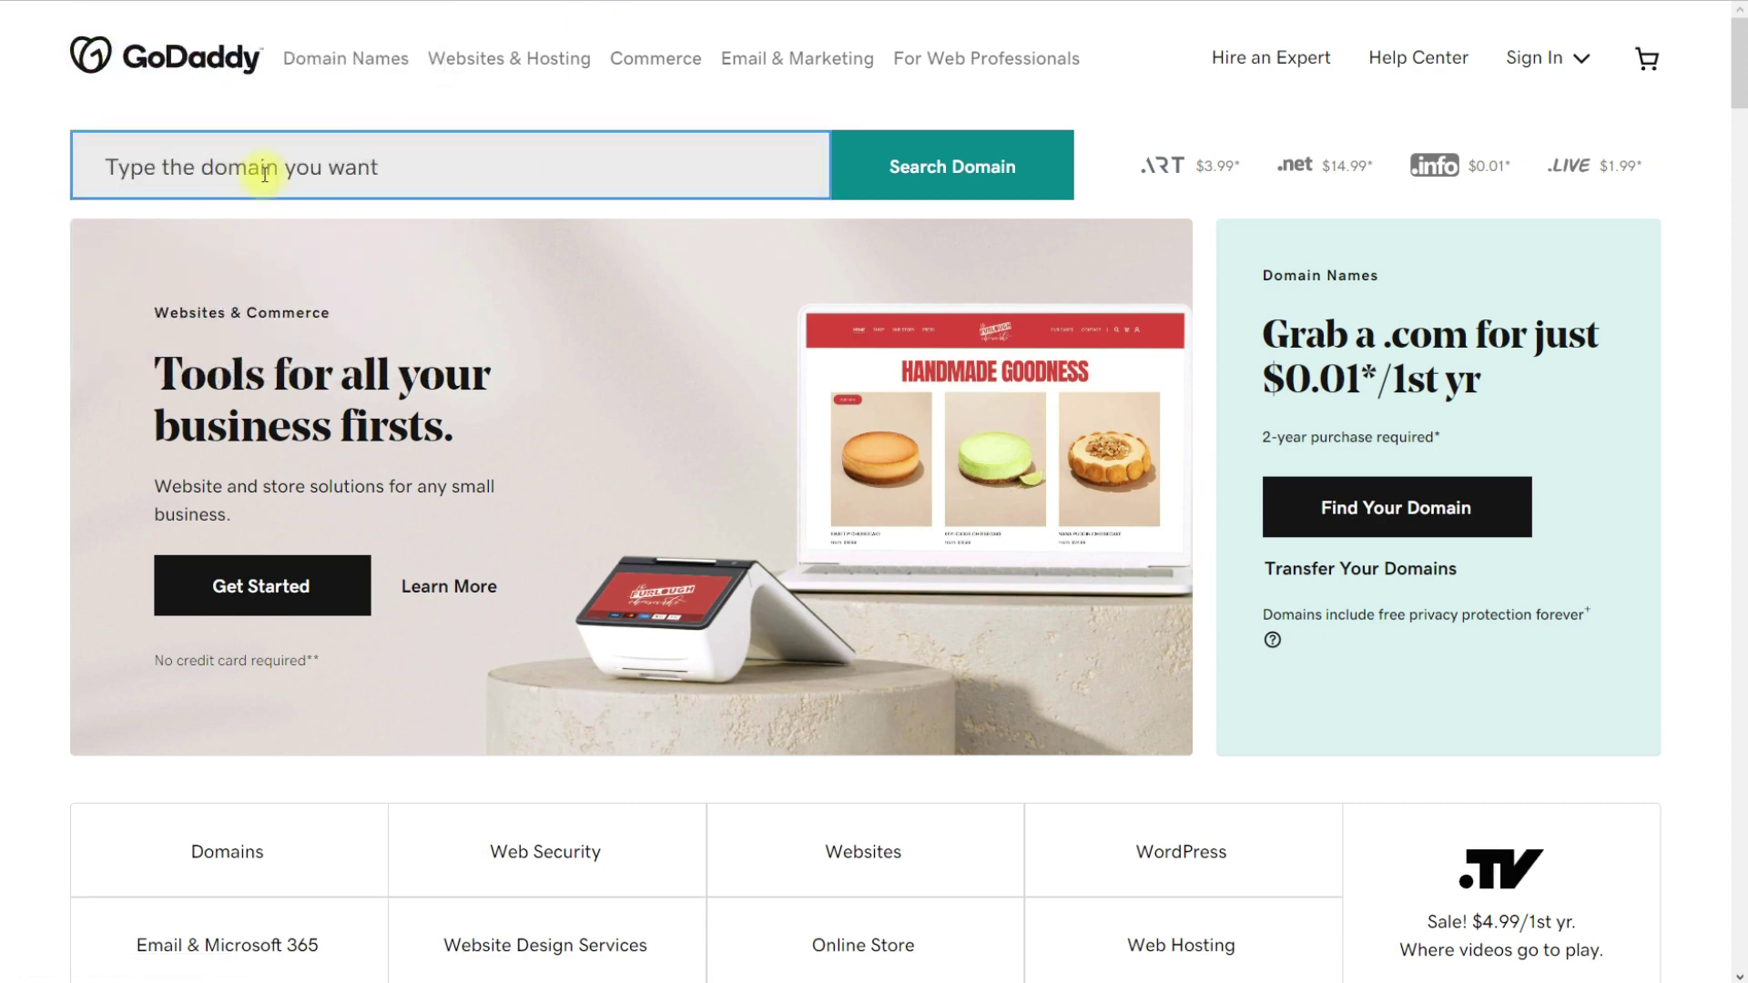
Step: Search GoDaddy for the domain November29.com
text(n)
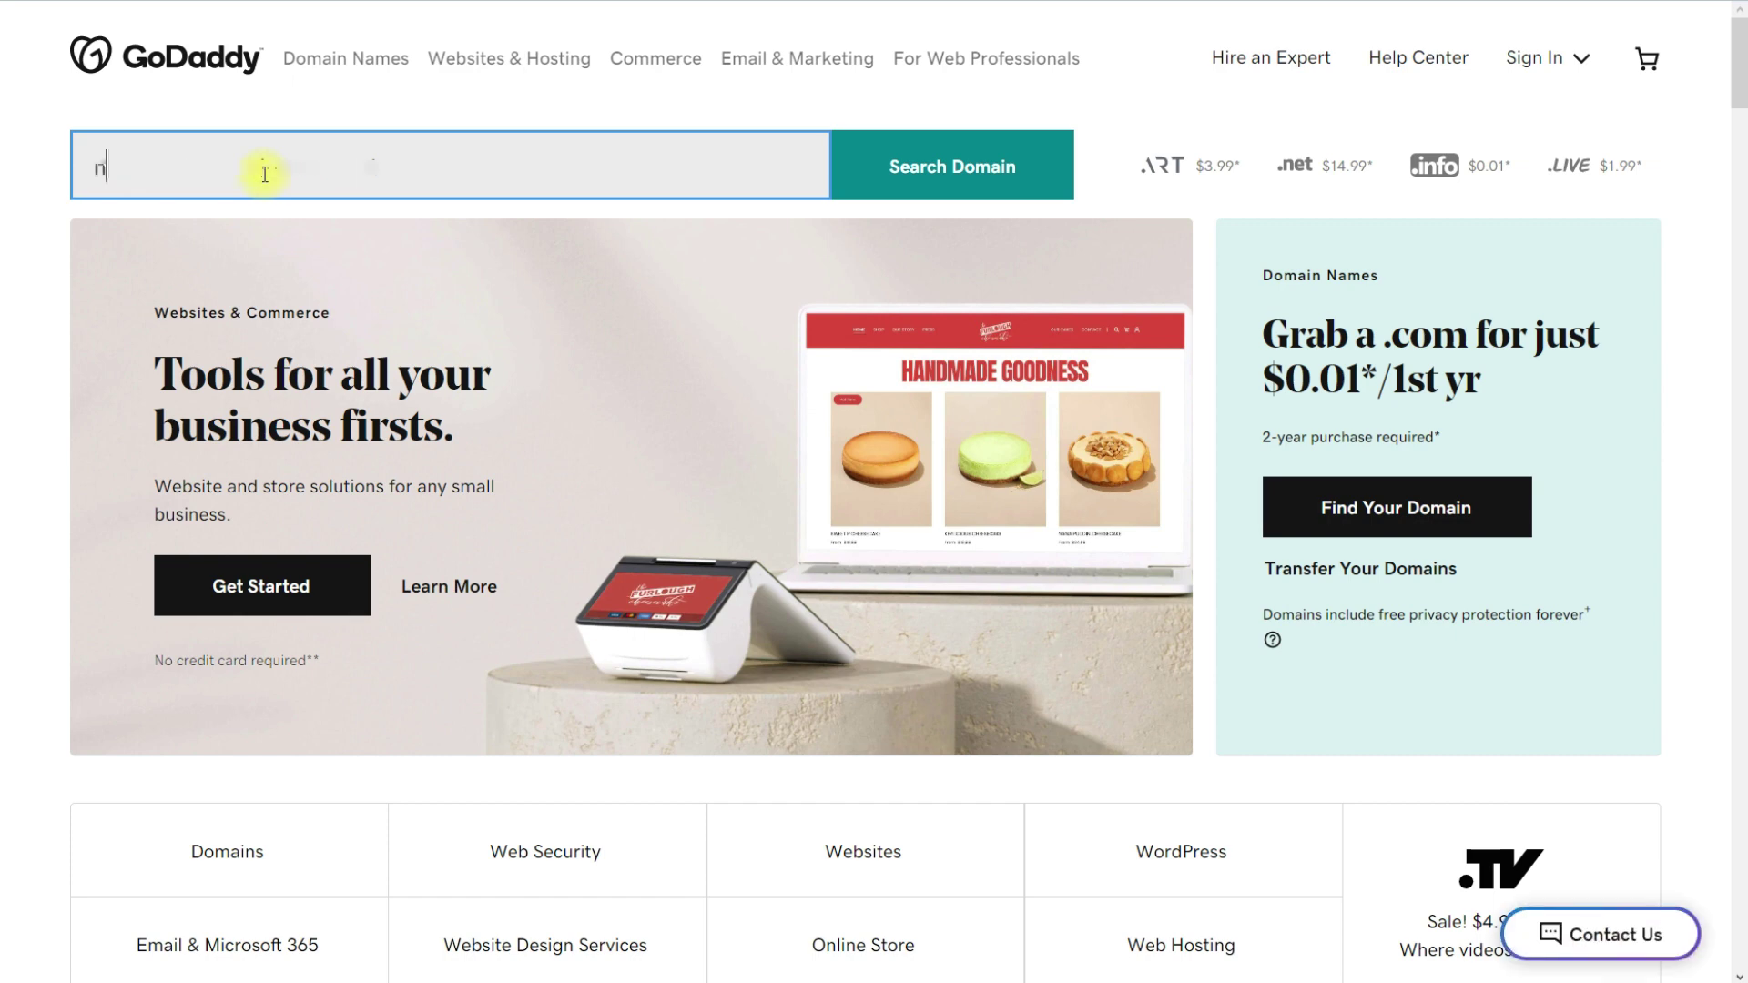
key(BackSpace)
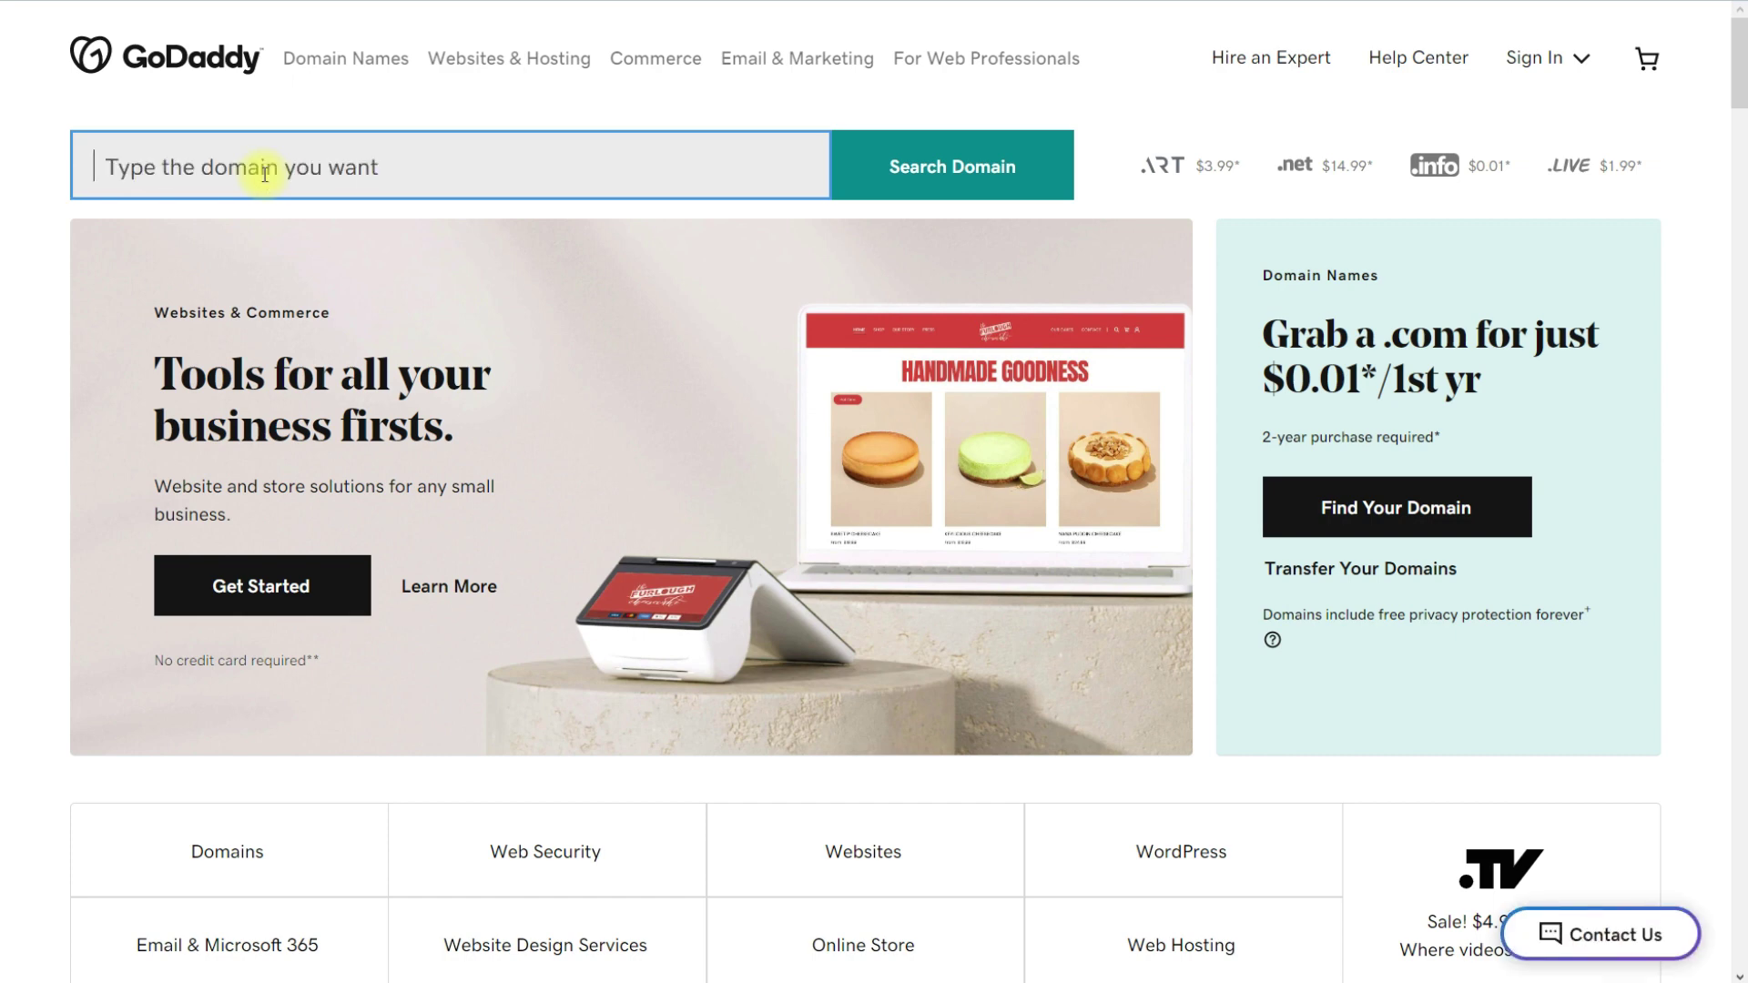
text(November29.com)
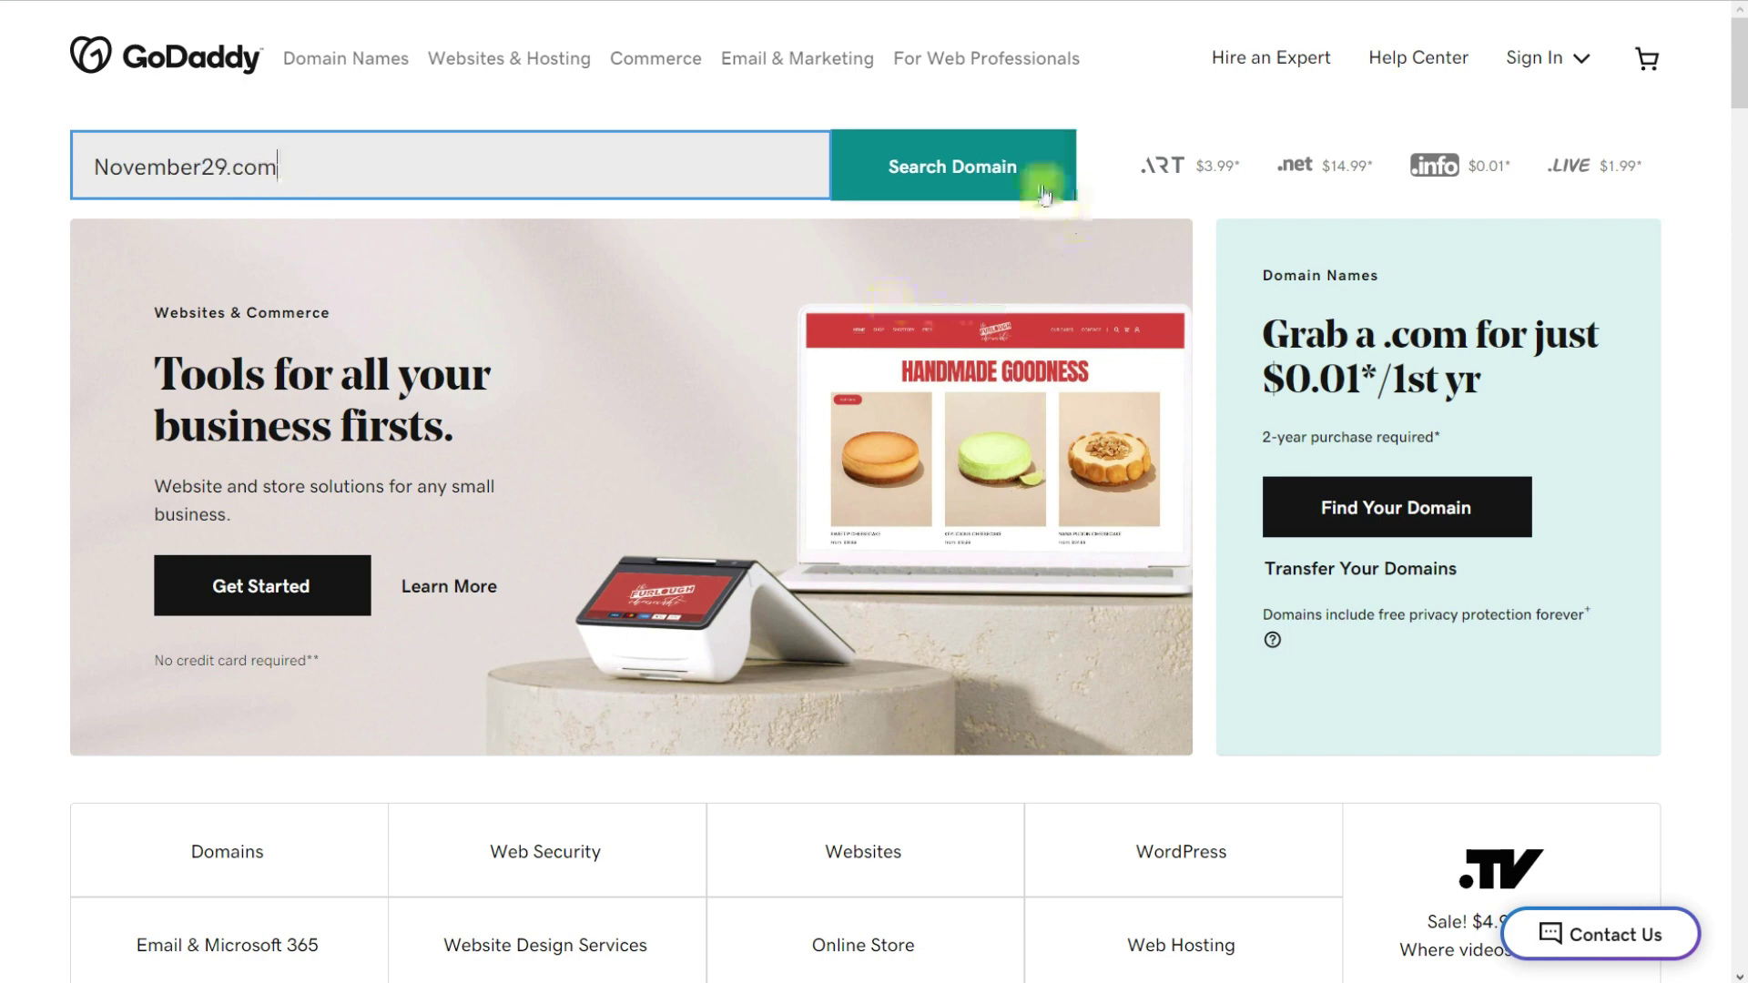
click(1007, 167)
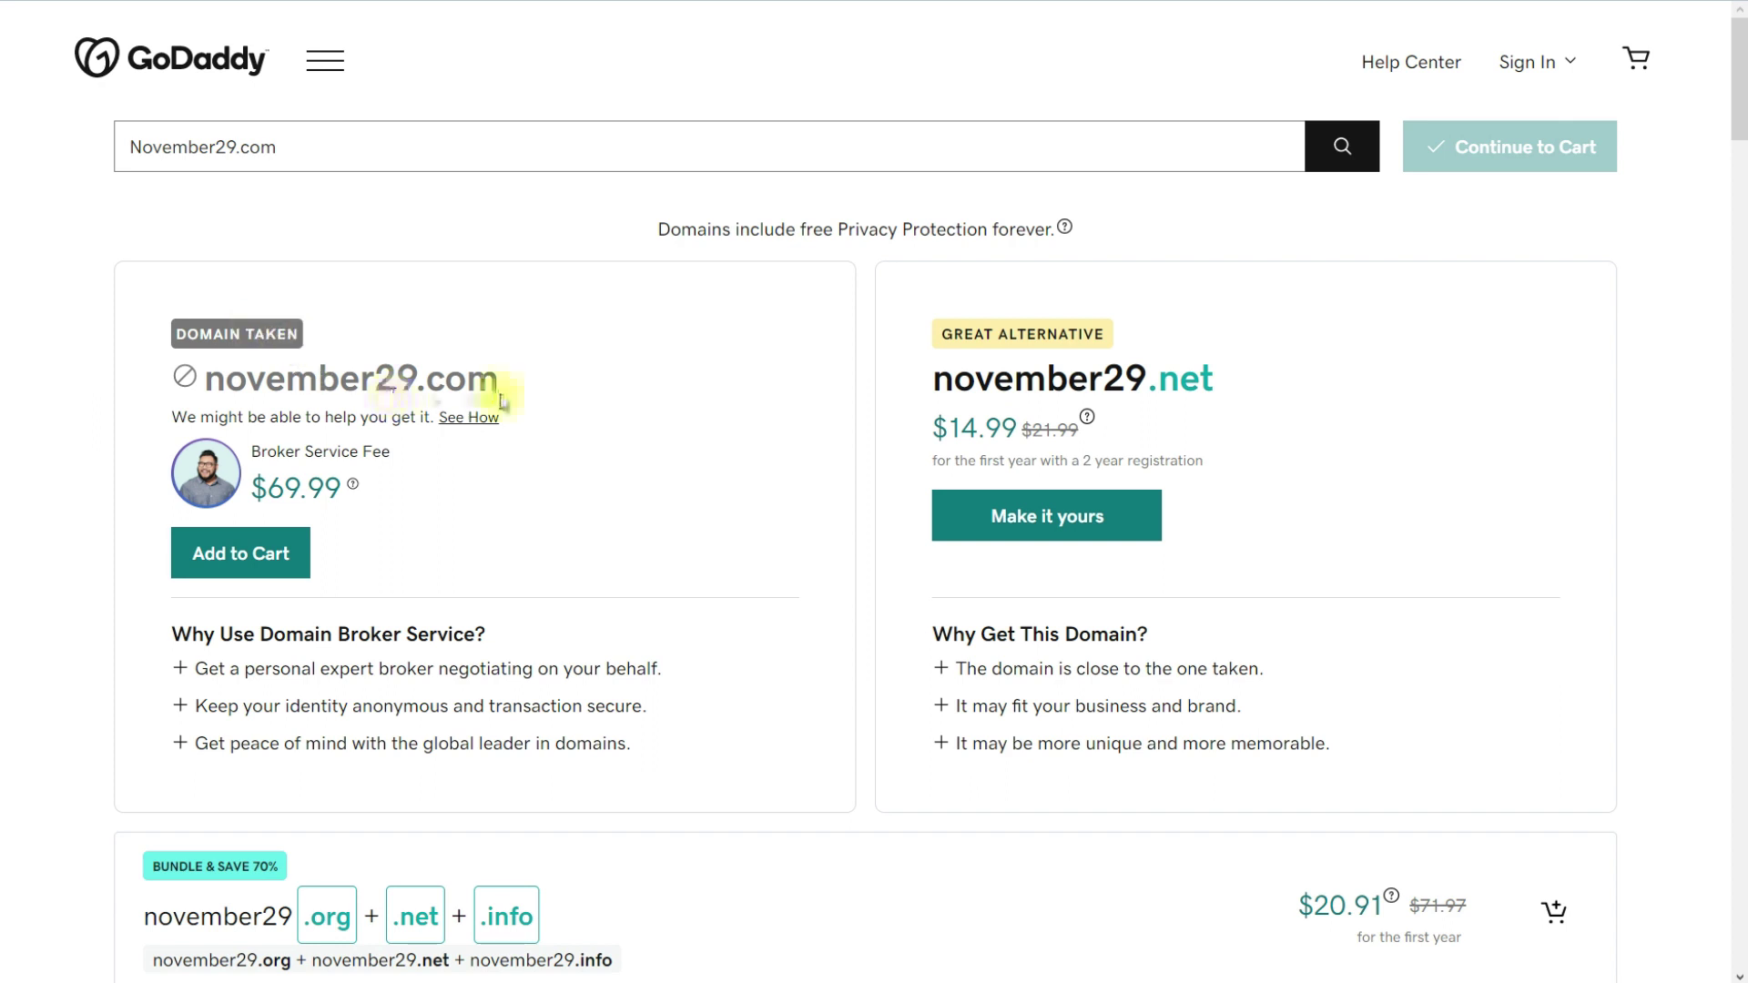
Step: Edit the search to November292022.com and search again
drag(501, 401, 186, 376)
click(239, 147)
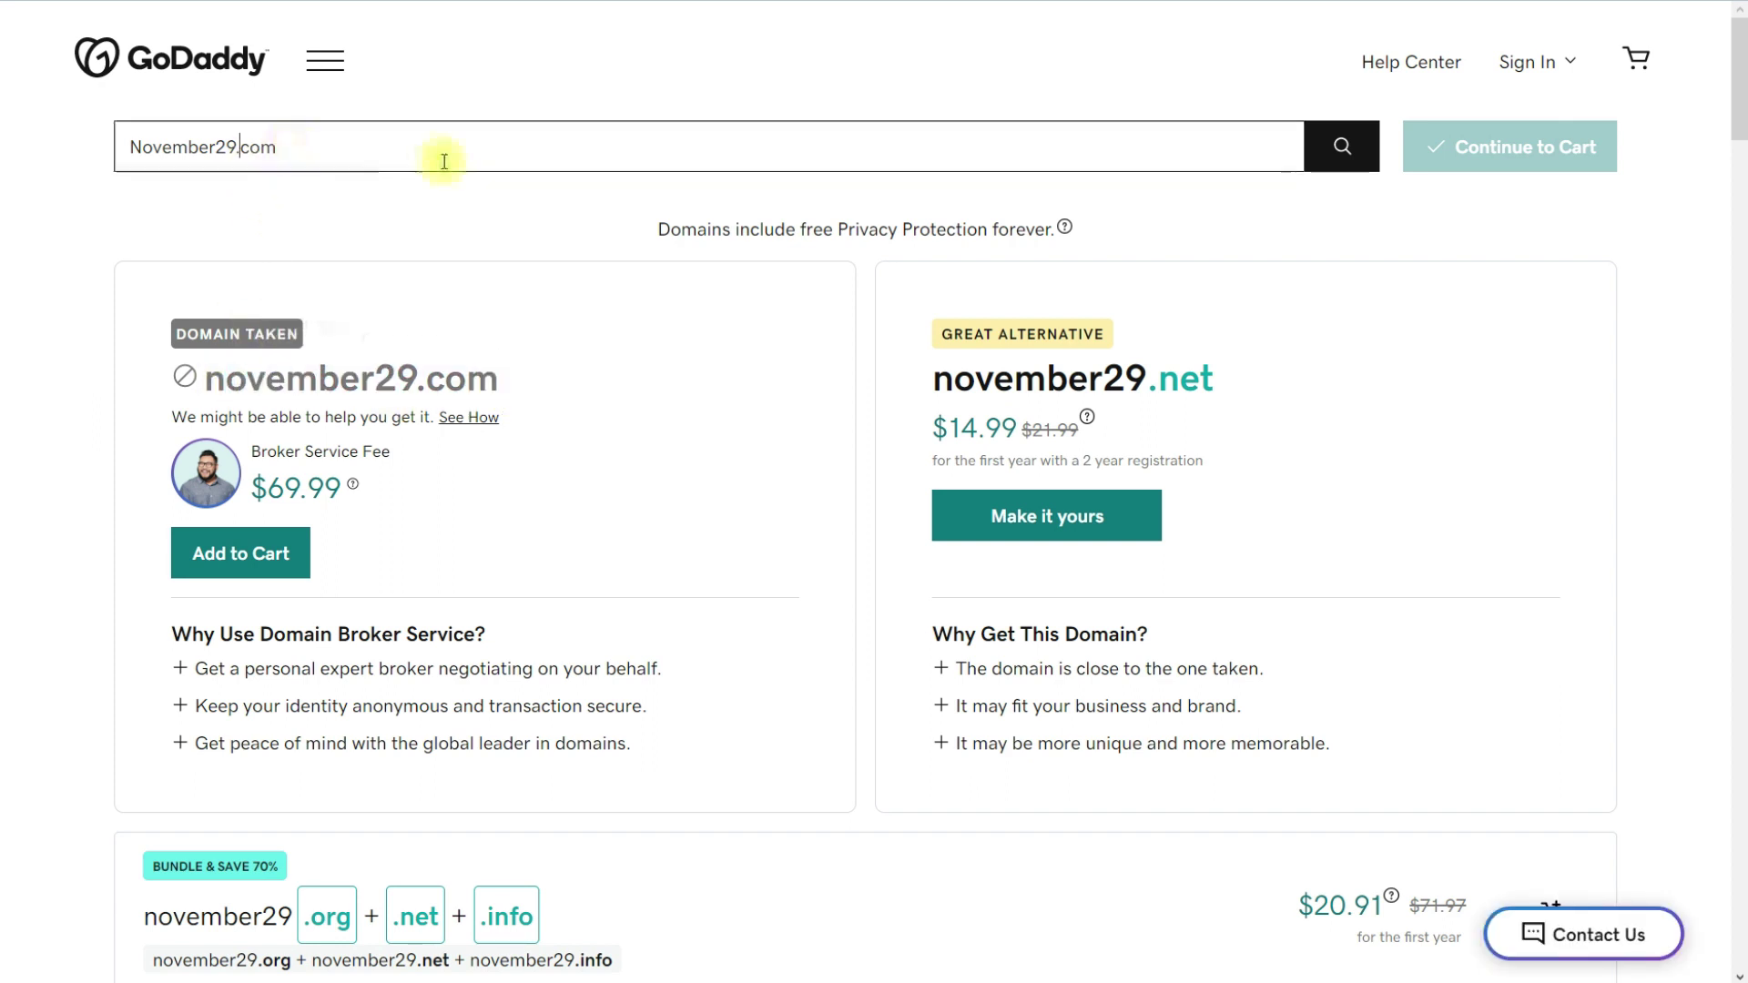
key(Left)
click(1348, 156)
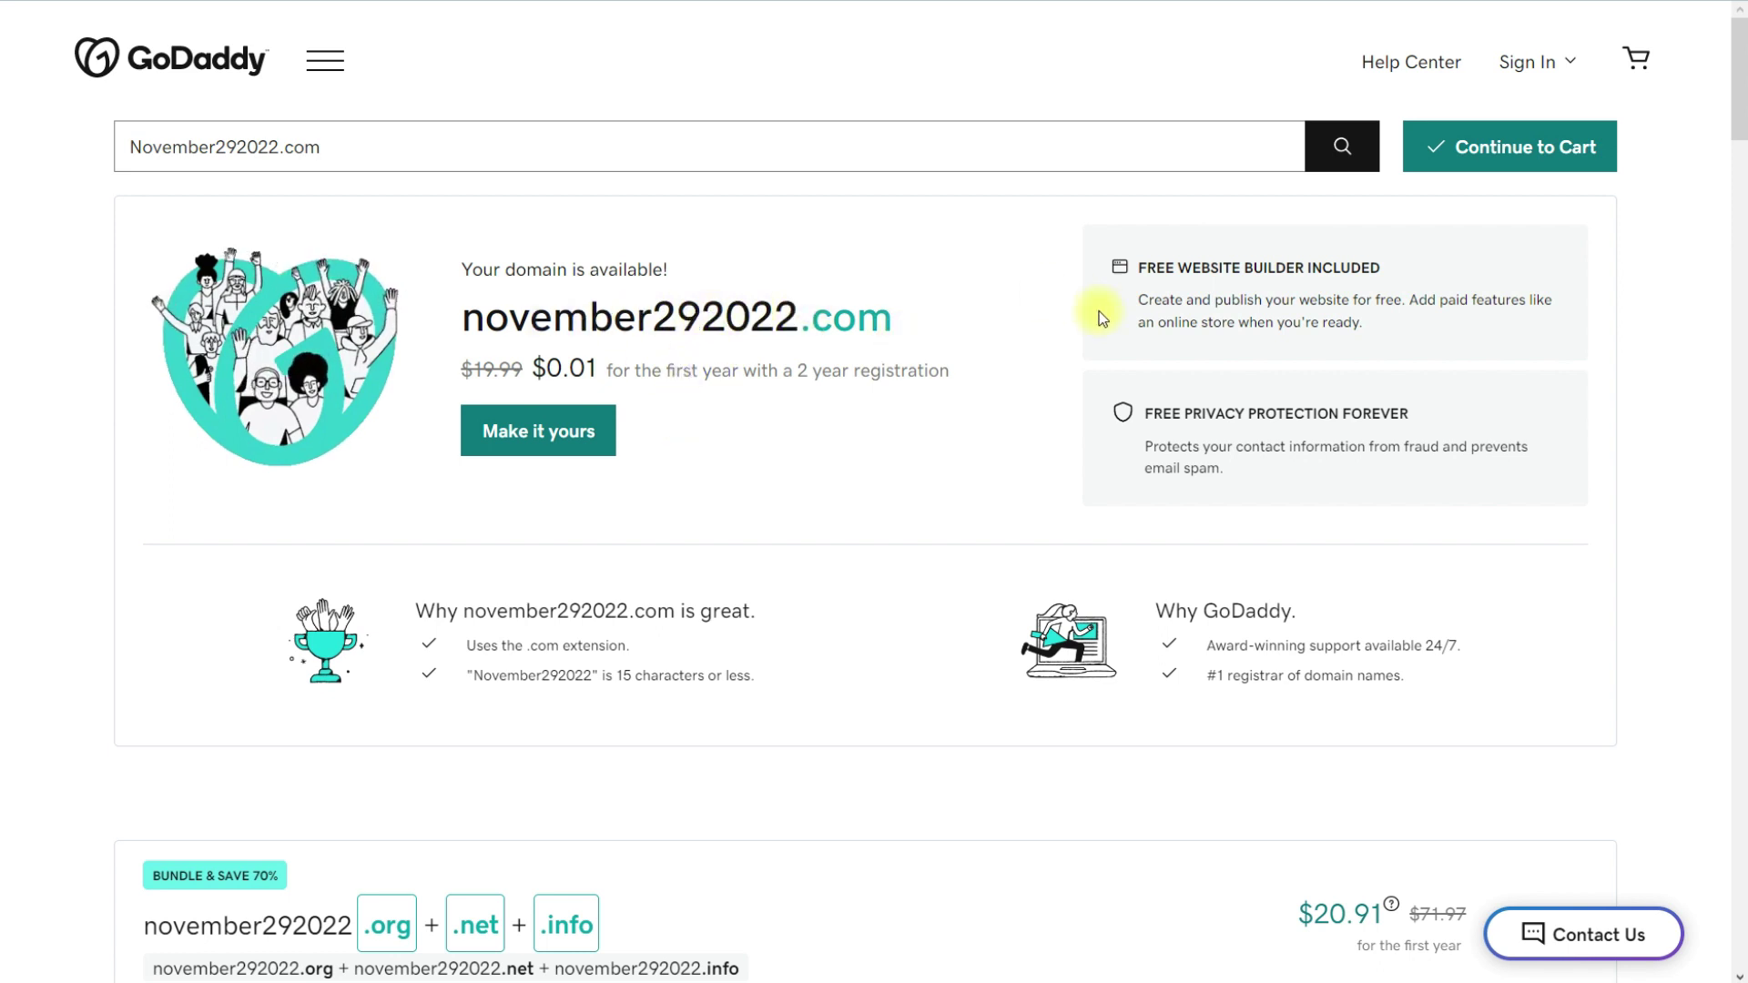
Step: Add november292022.com ($0.01 first year) to the cart and close the cart panel
scroll(796, 730, down, 8)
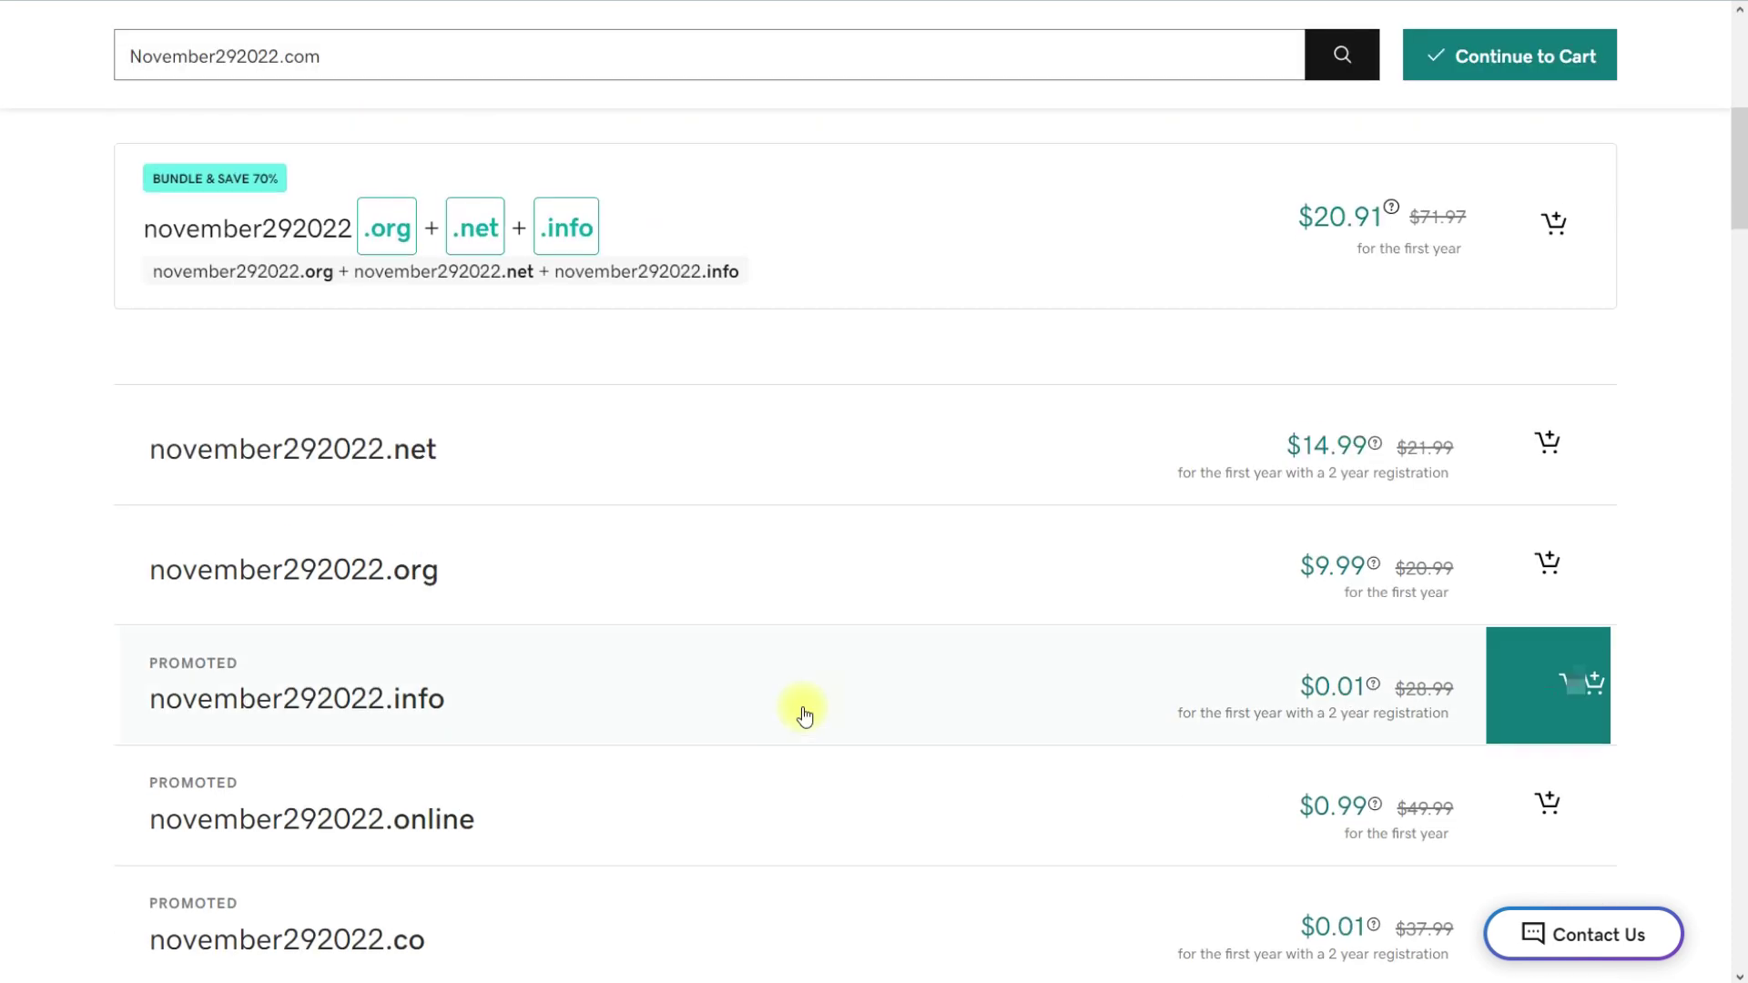
scroll(799, 710, up, 7)
click(596, 405)
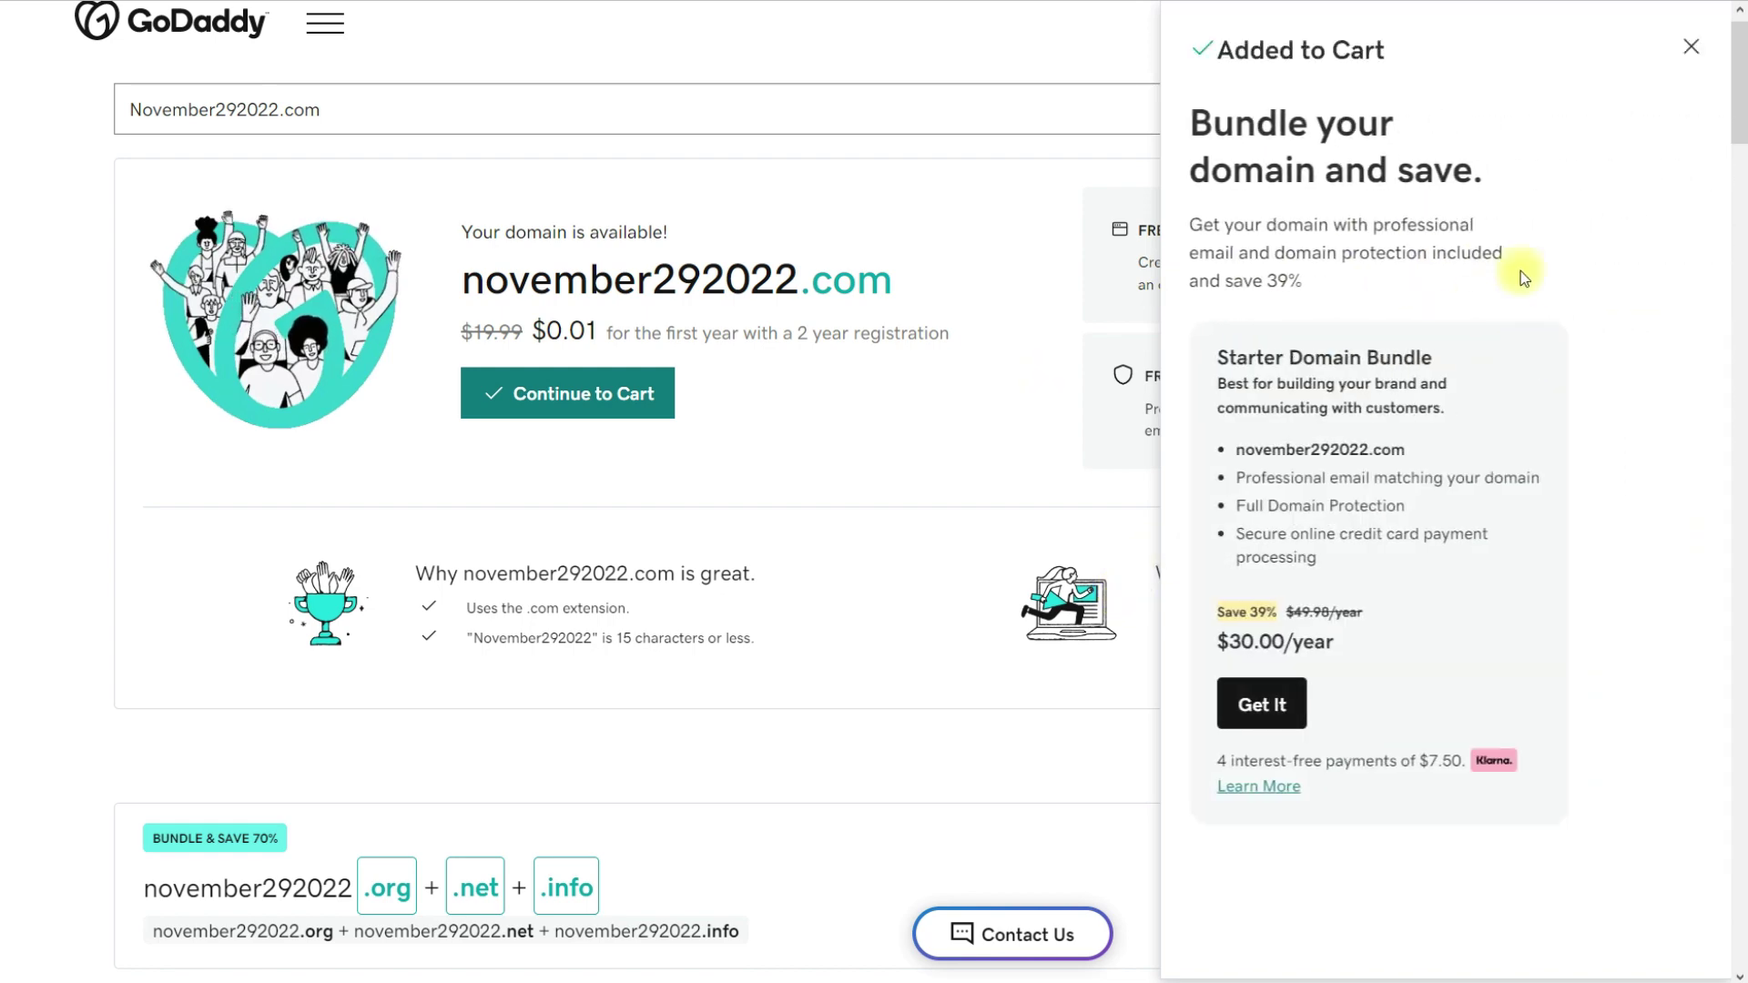
click(1727, 210)
scroll(1721, 223, down, 8)
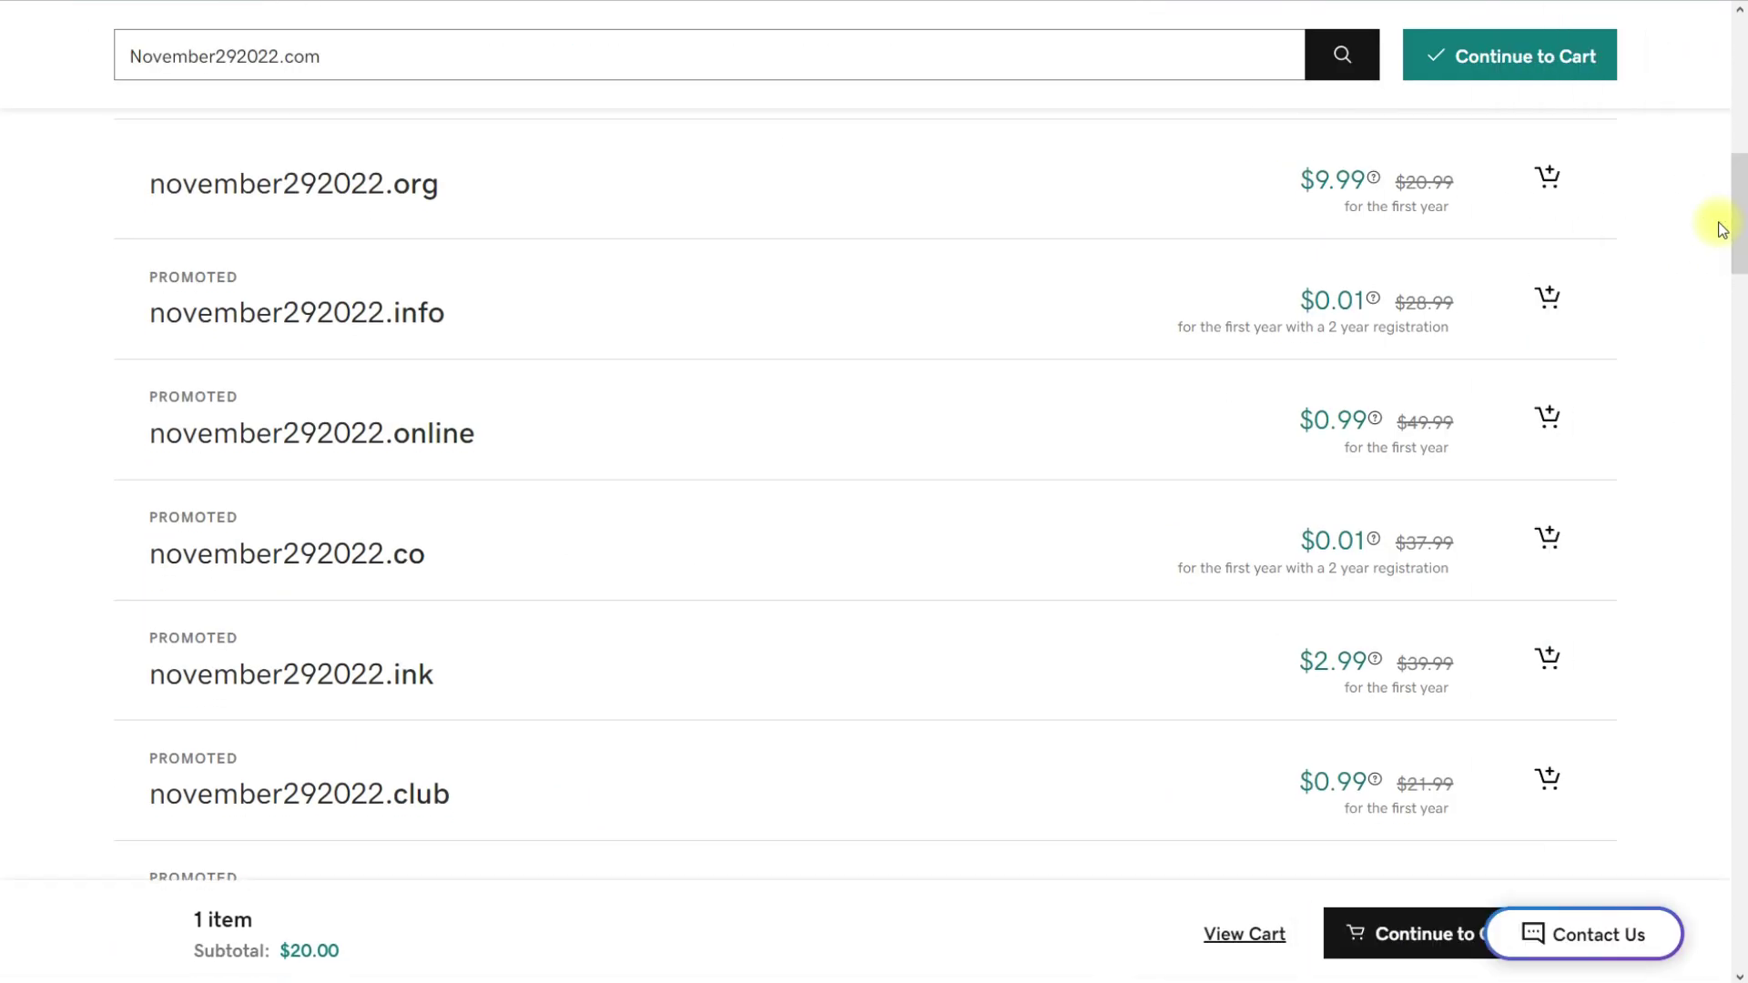
scroll(452, 659, up, 10)
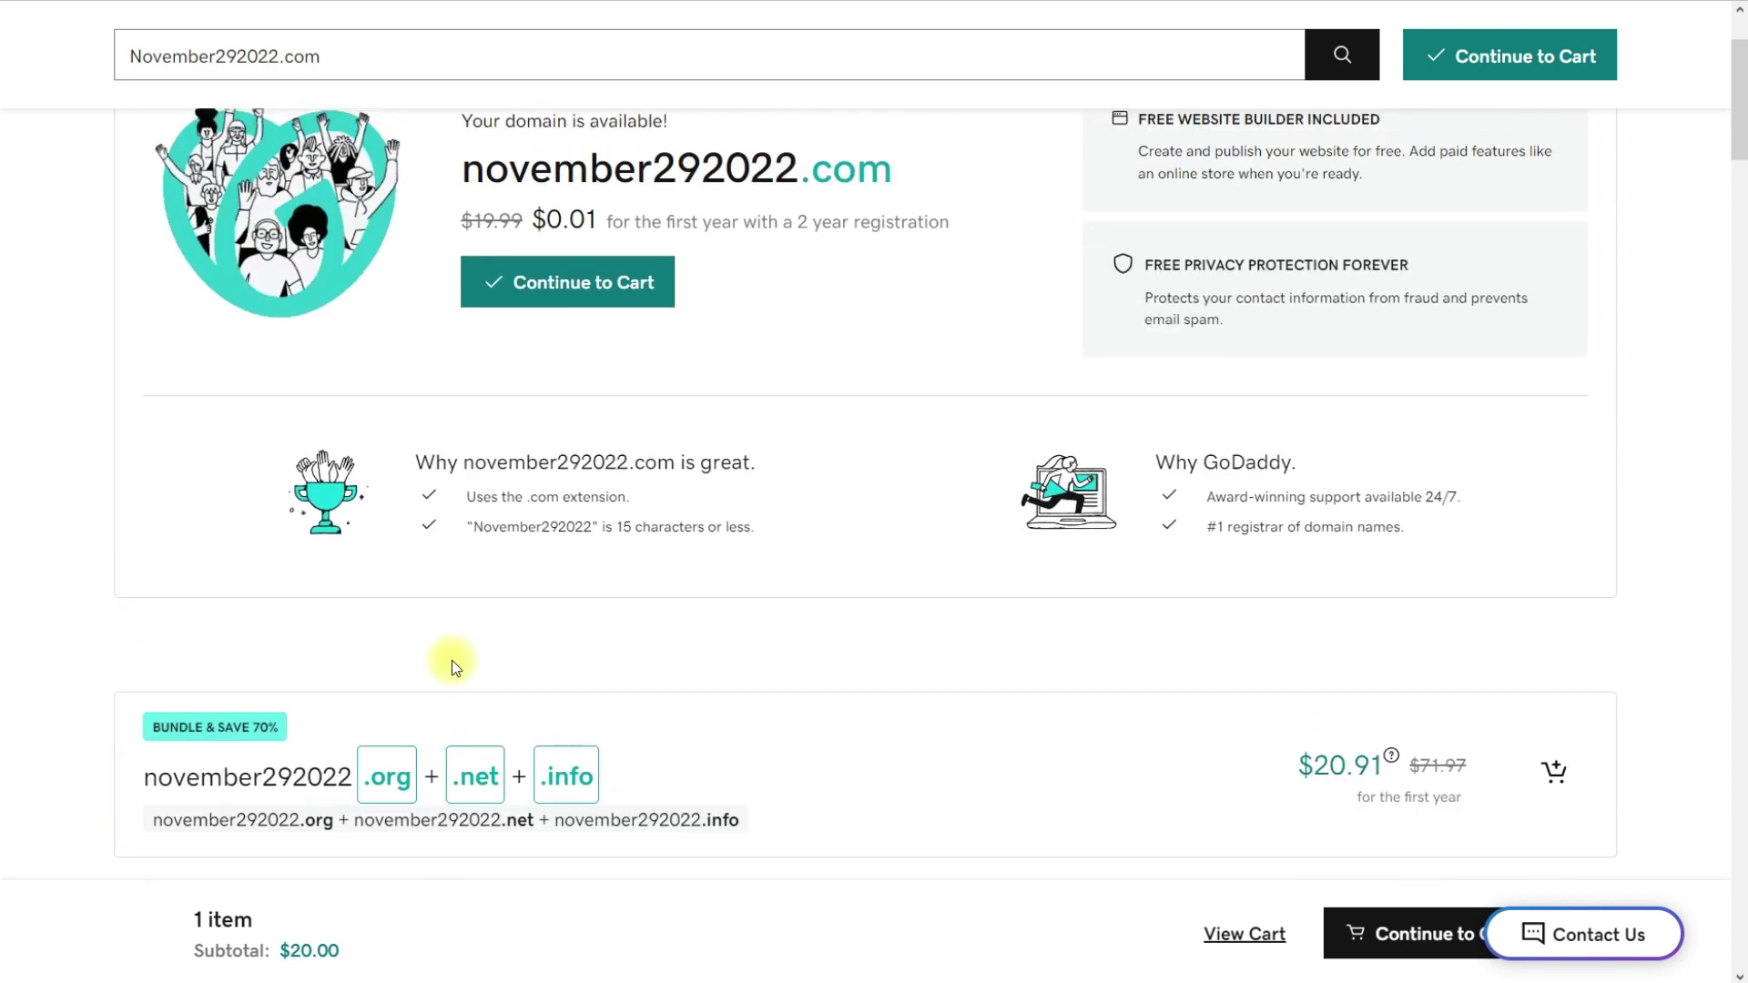
scroll(452, 659, up, 2)
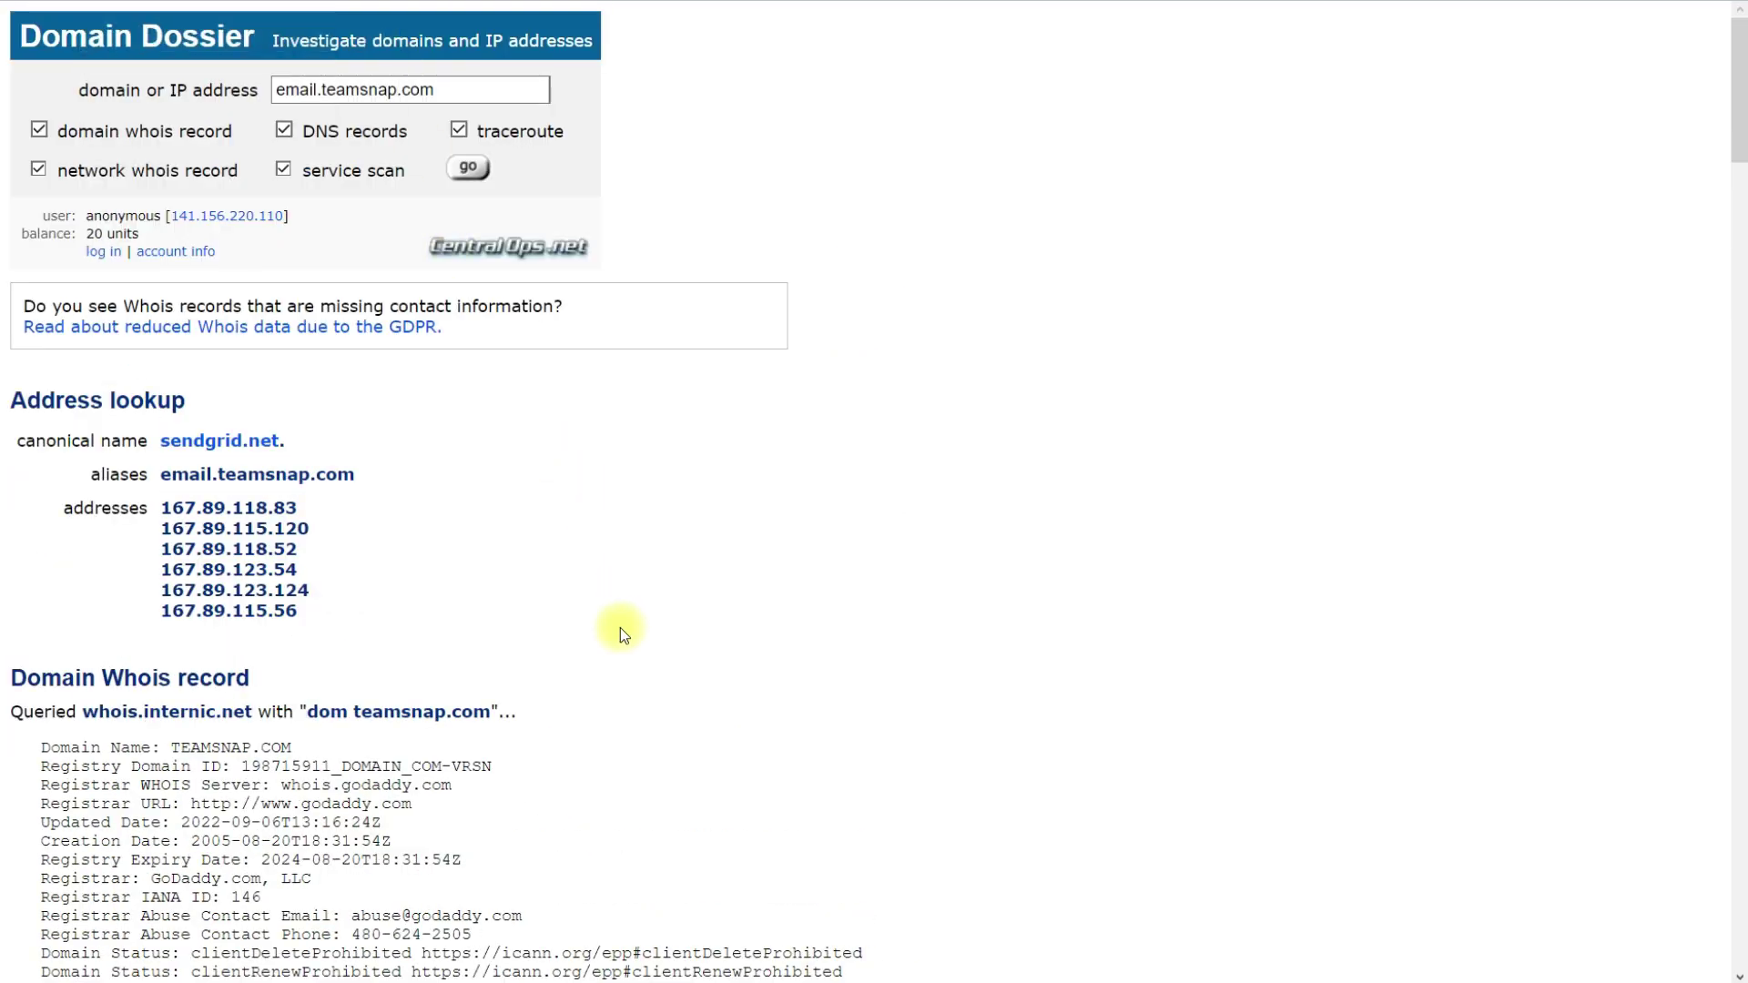
Step: Review the registrar URL, private registrant and WHOIS server lines in the email.teamsnap.com whois record
scroll(620, 626, down, 5)
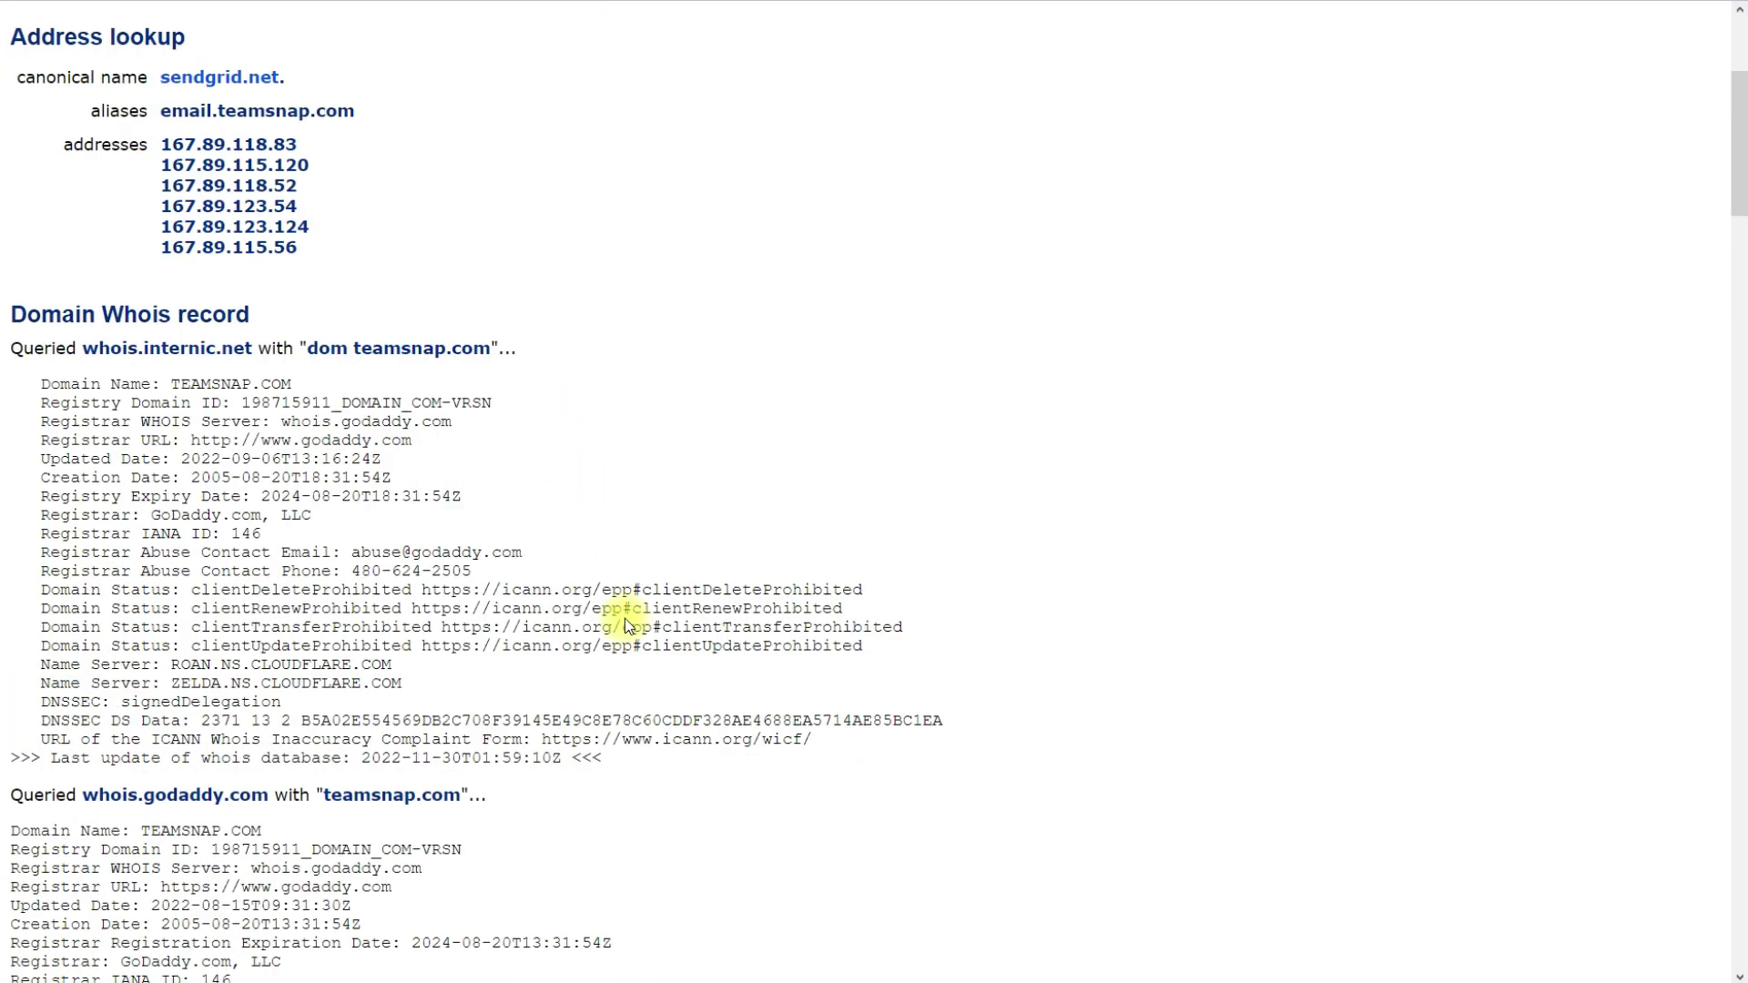
drag(110, 338, 412, 340)
scroll(801, 486, down, 4)
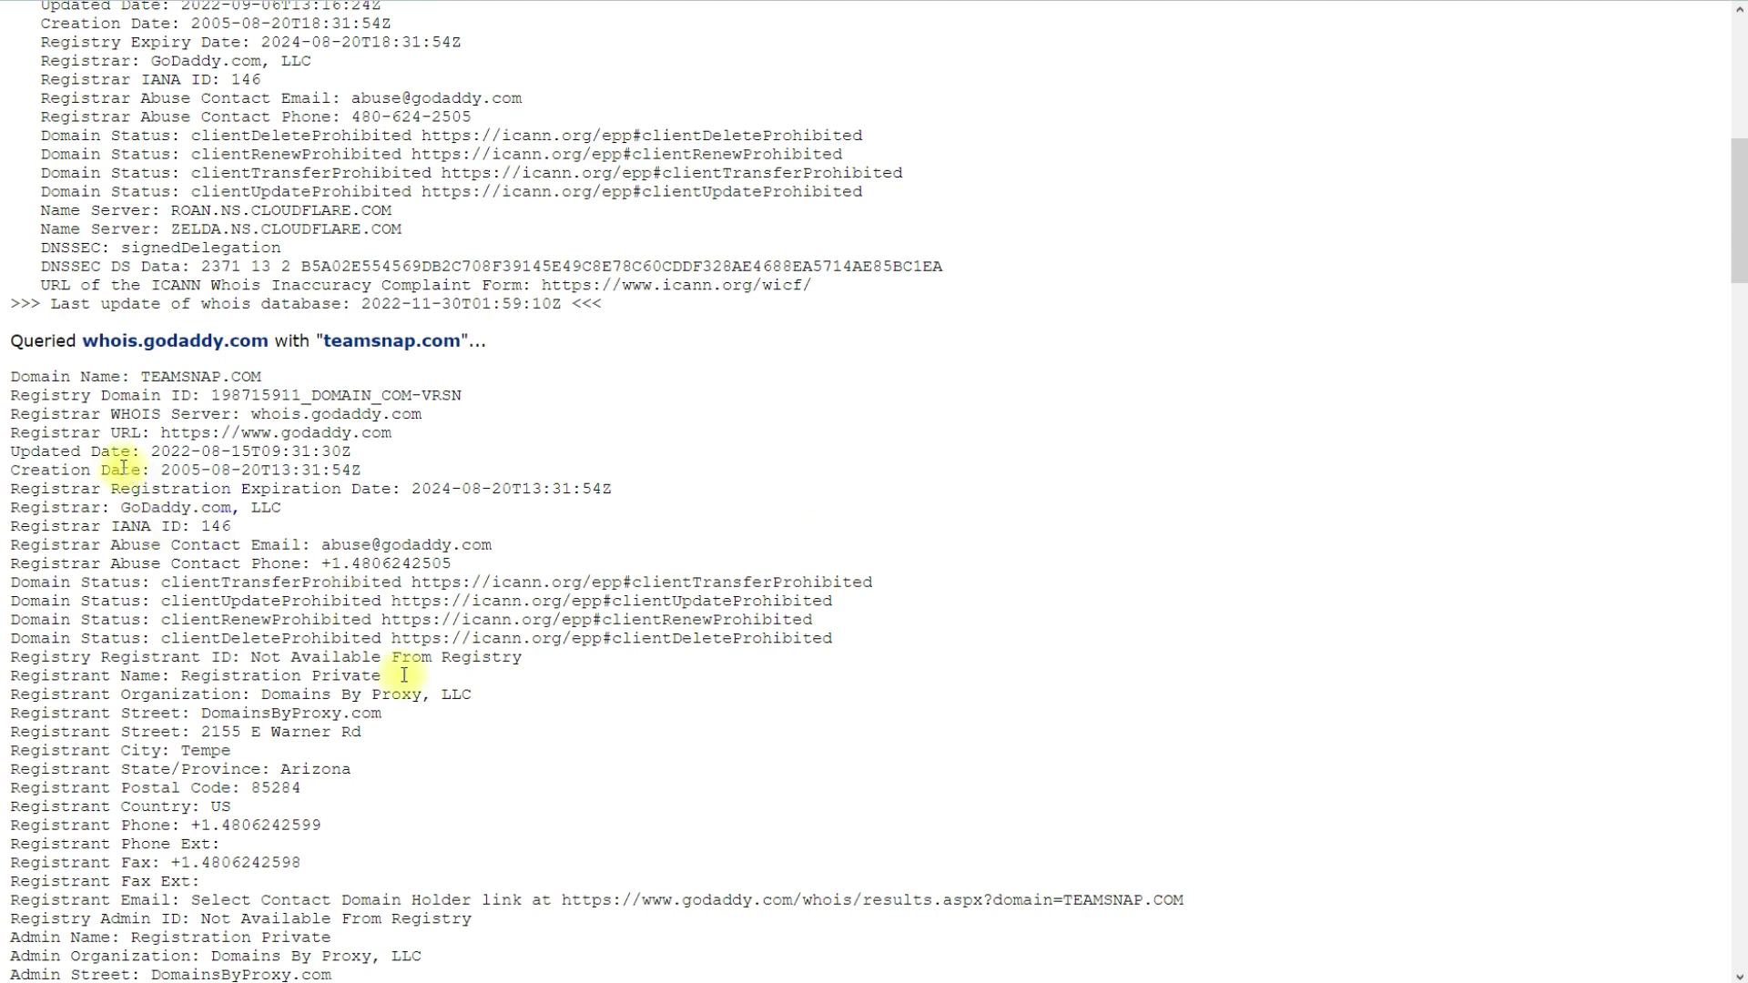
drag(406, 676, 13, 674)
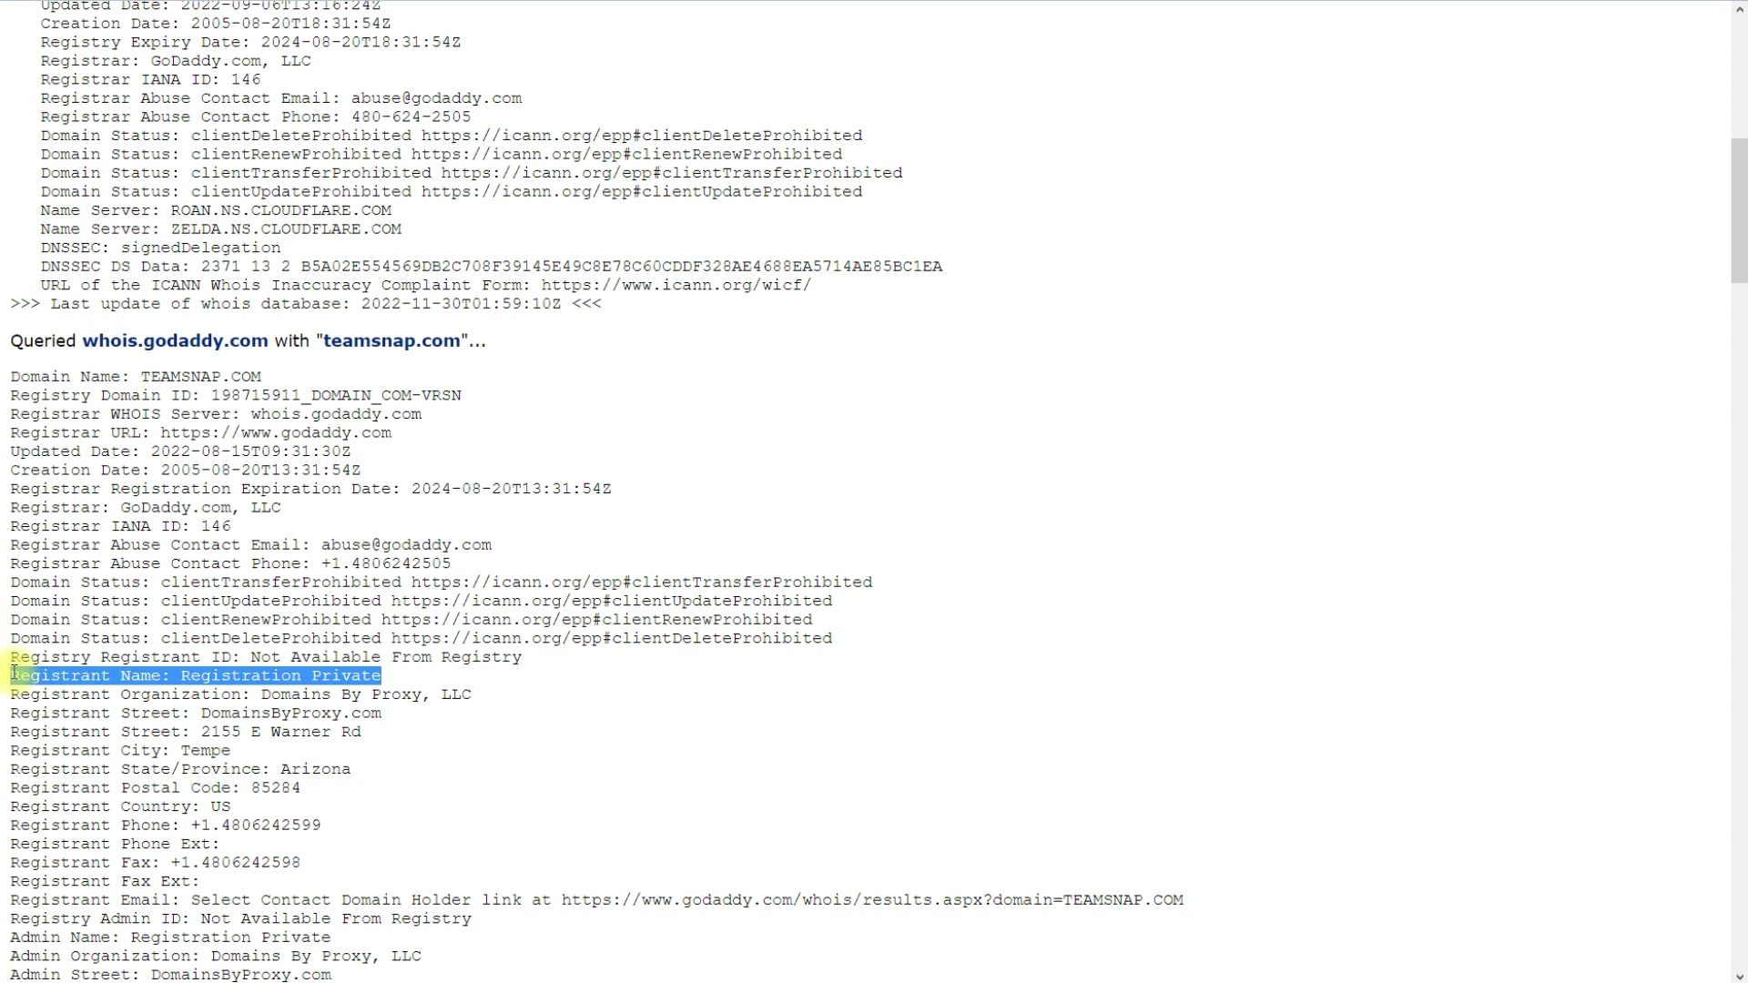
click(817, 854)
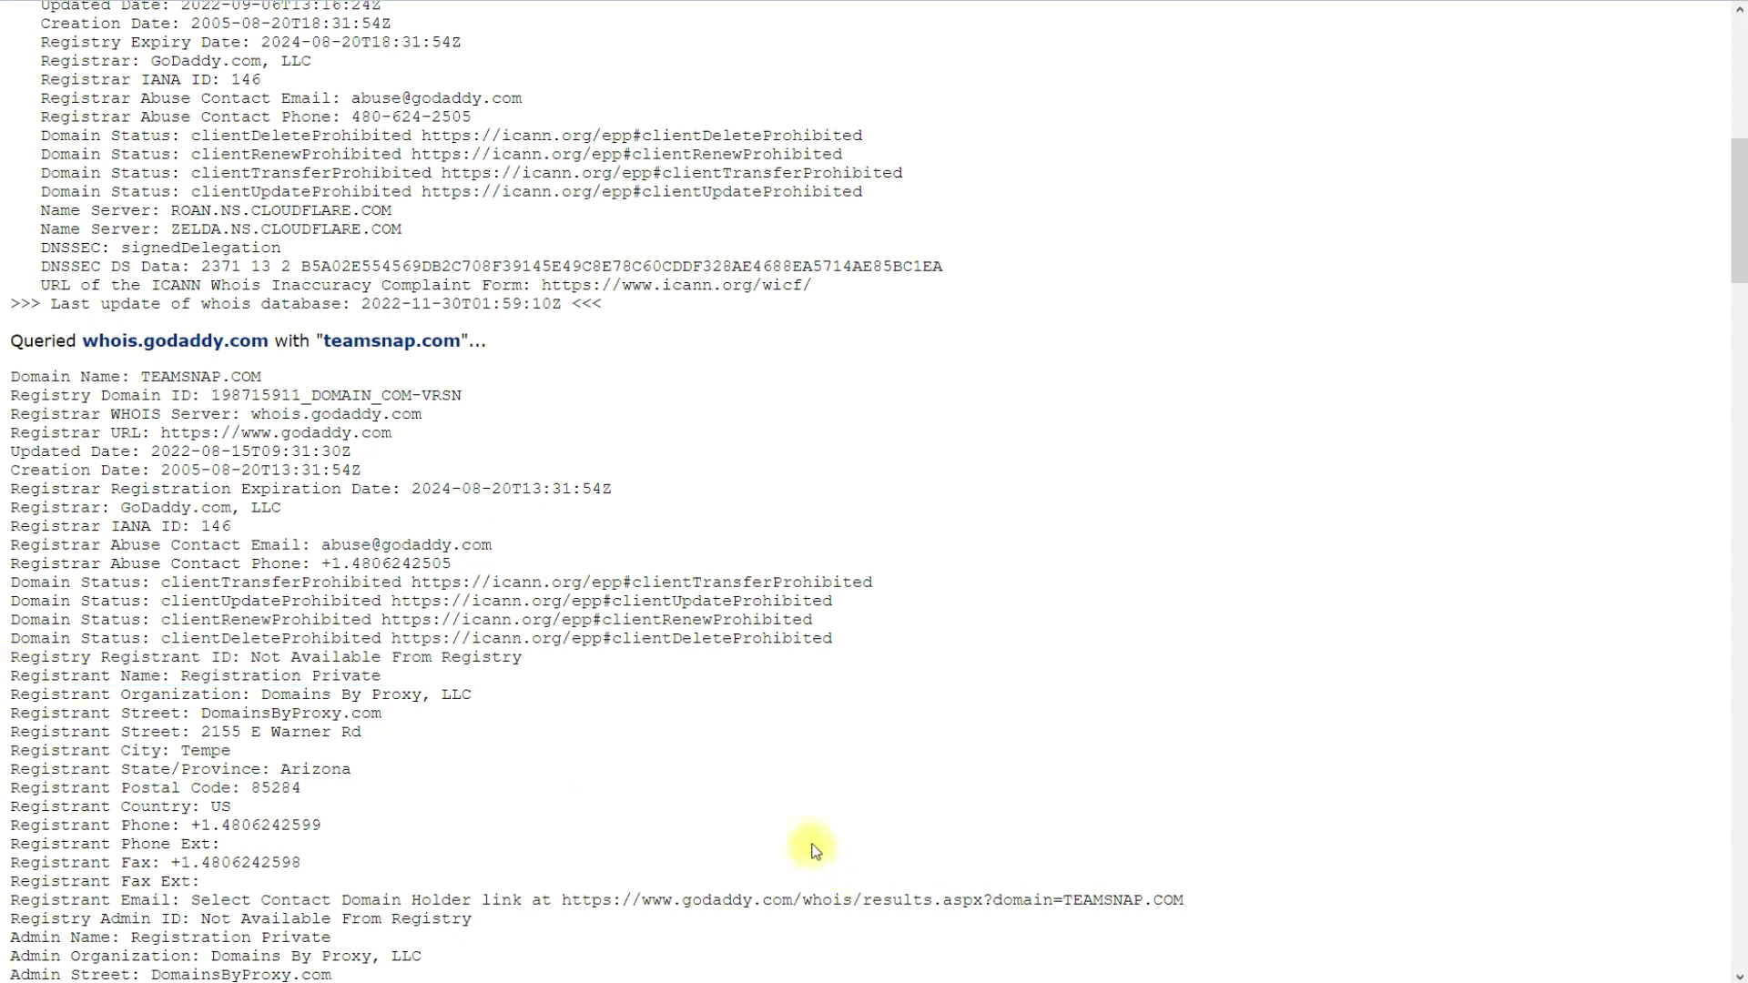
drag(382, 675, 180, 675)
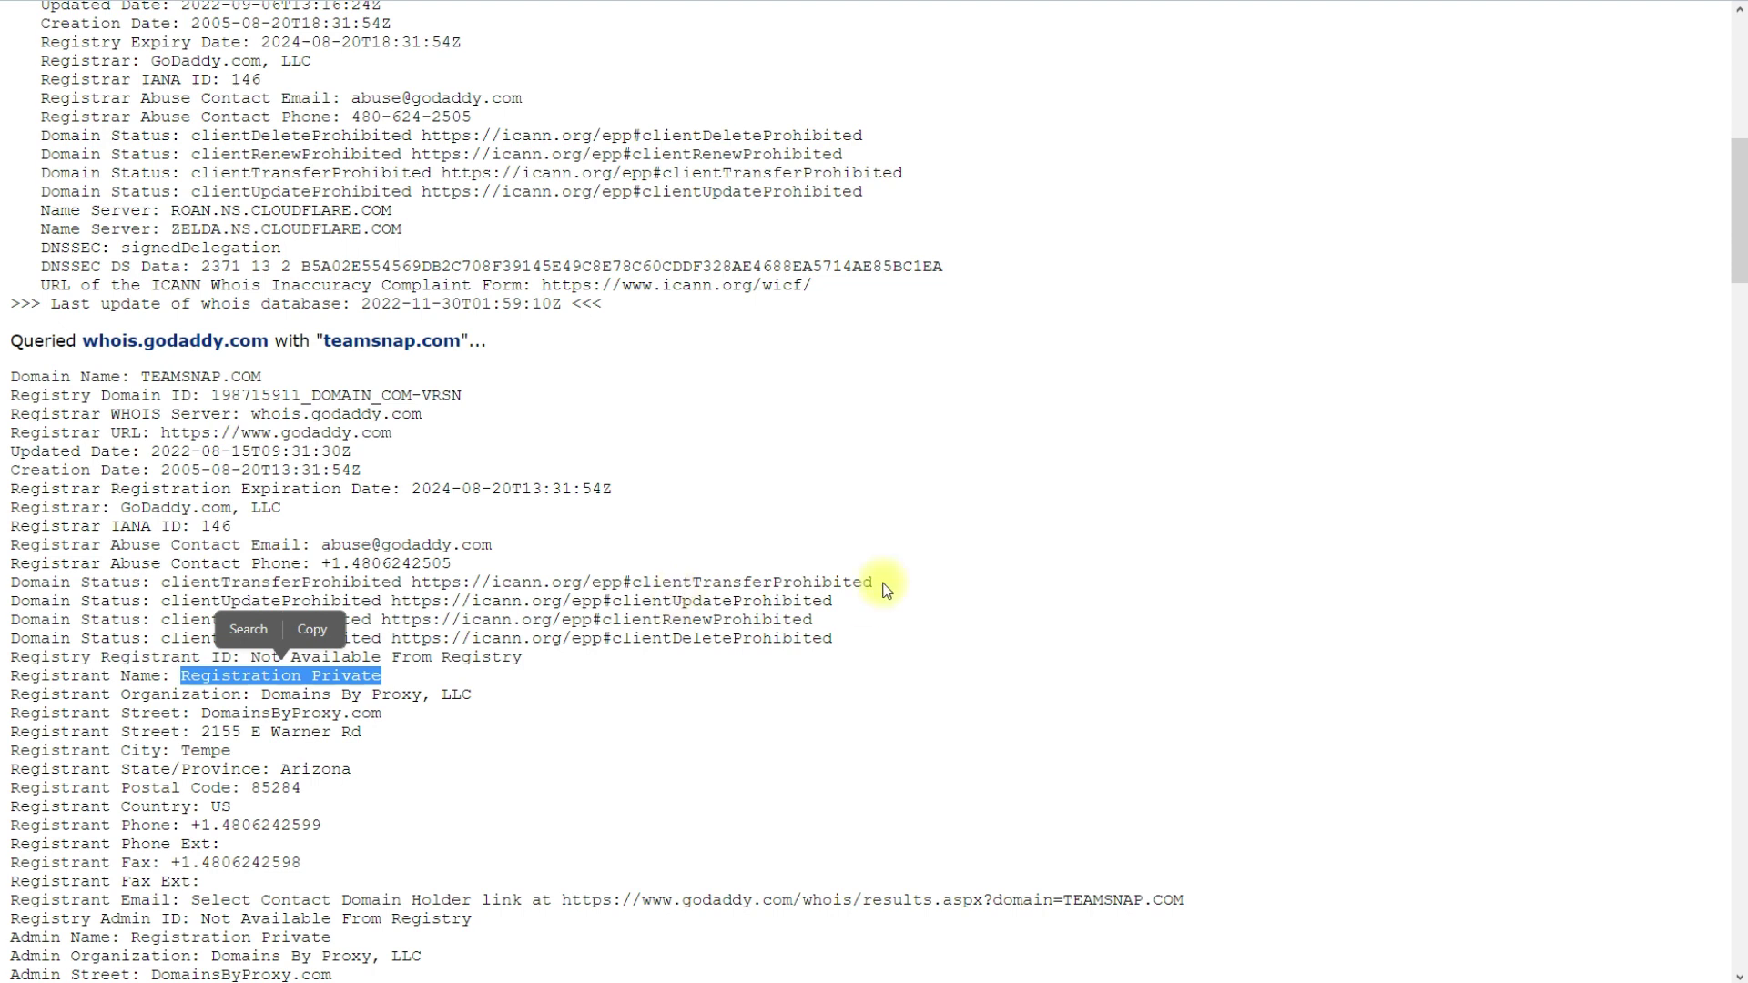
click(901, 646)
drag(382, 695, 11, 694)
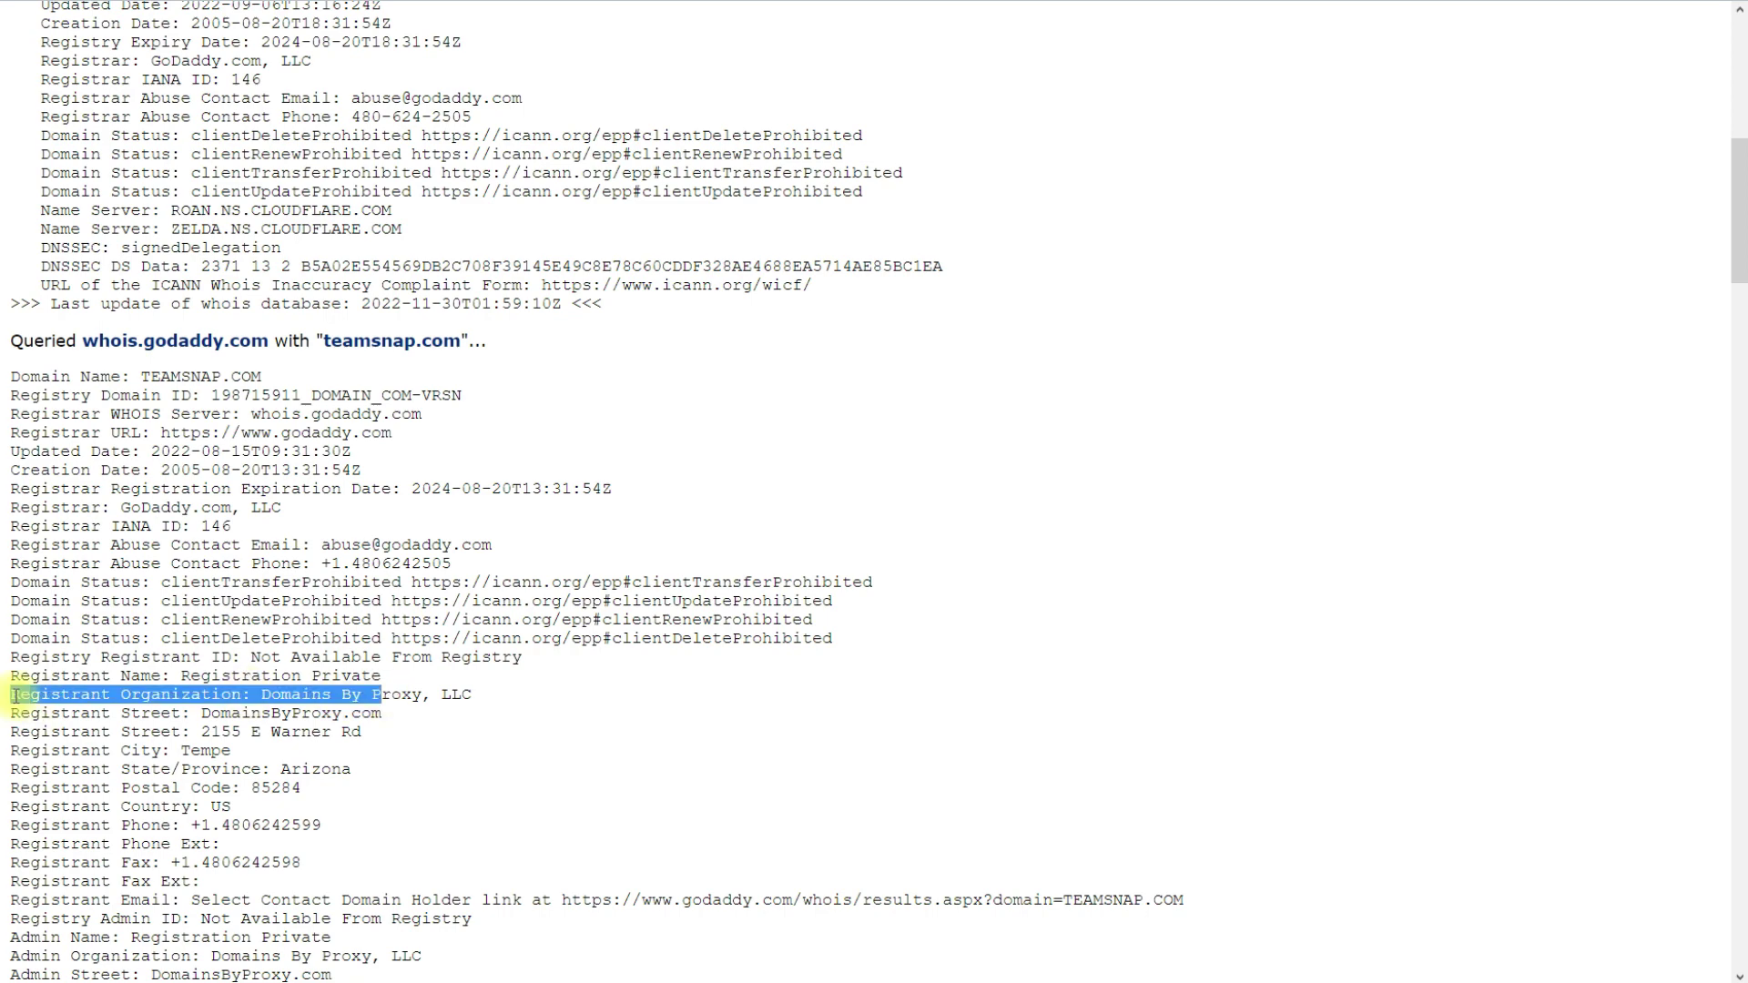
scroll(457, 715, up, 2)
click(275, 314)
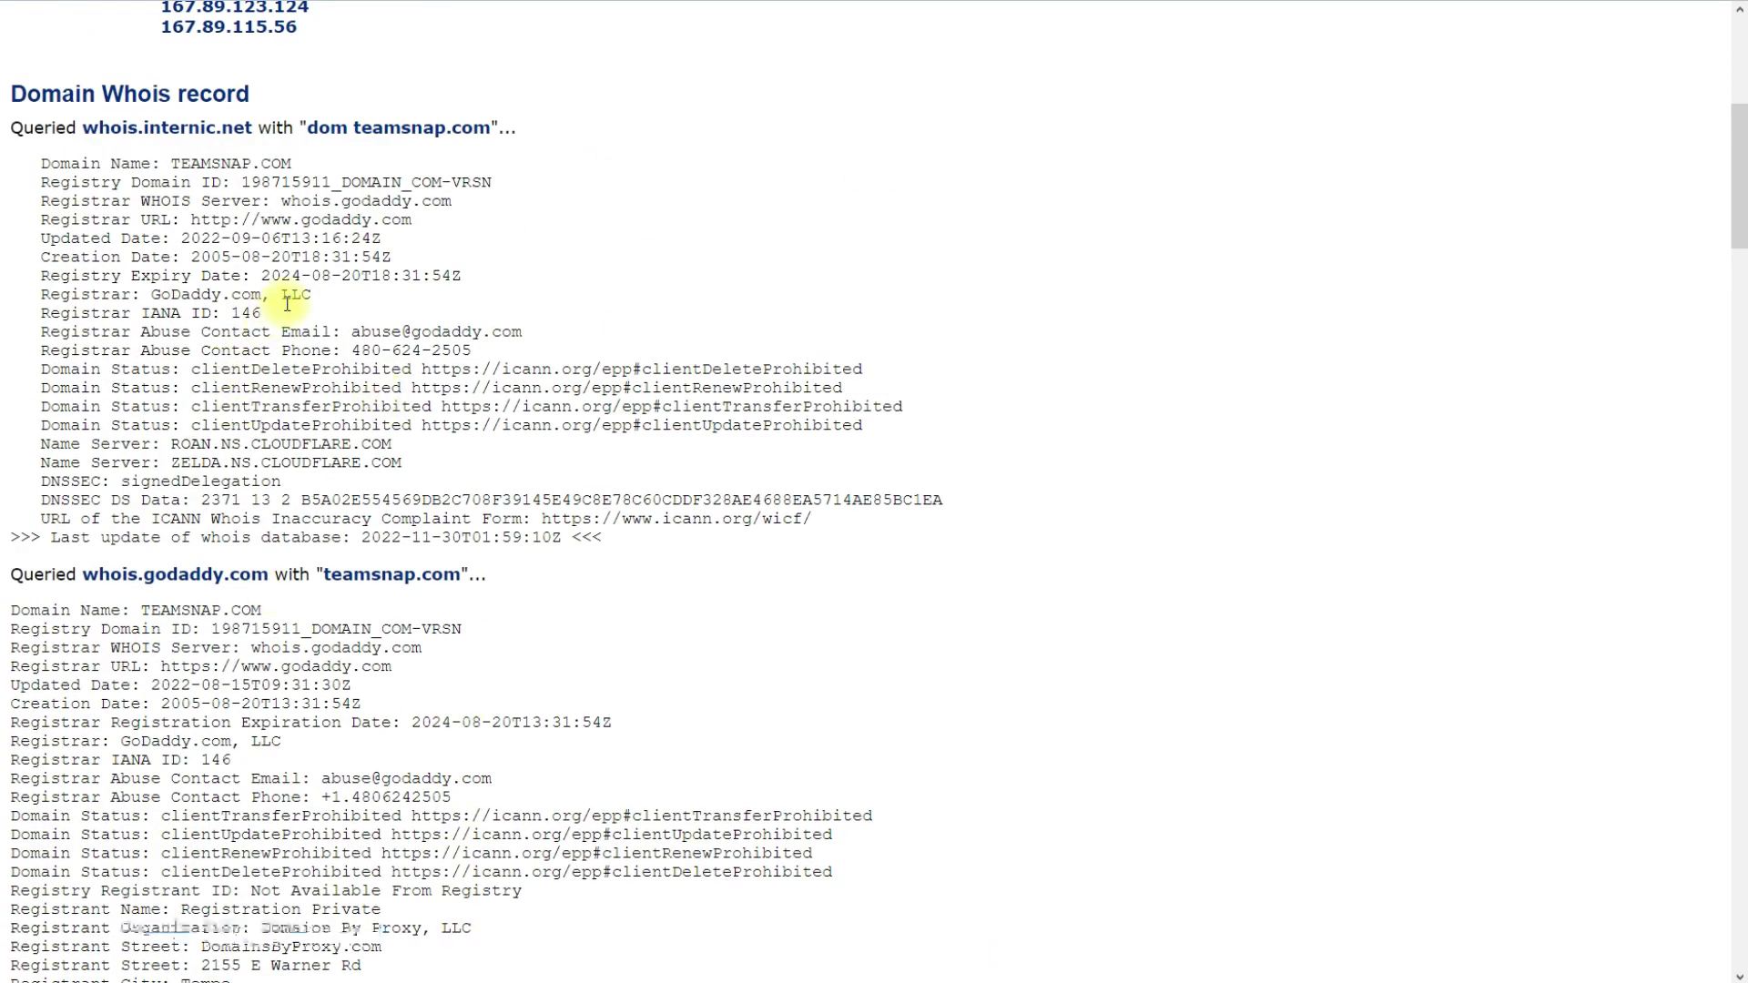
drag(128, 202, 41, 202)
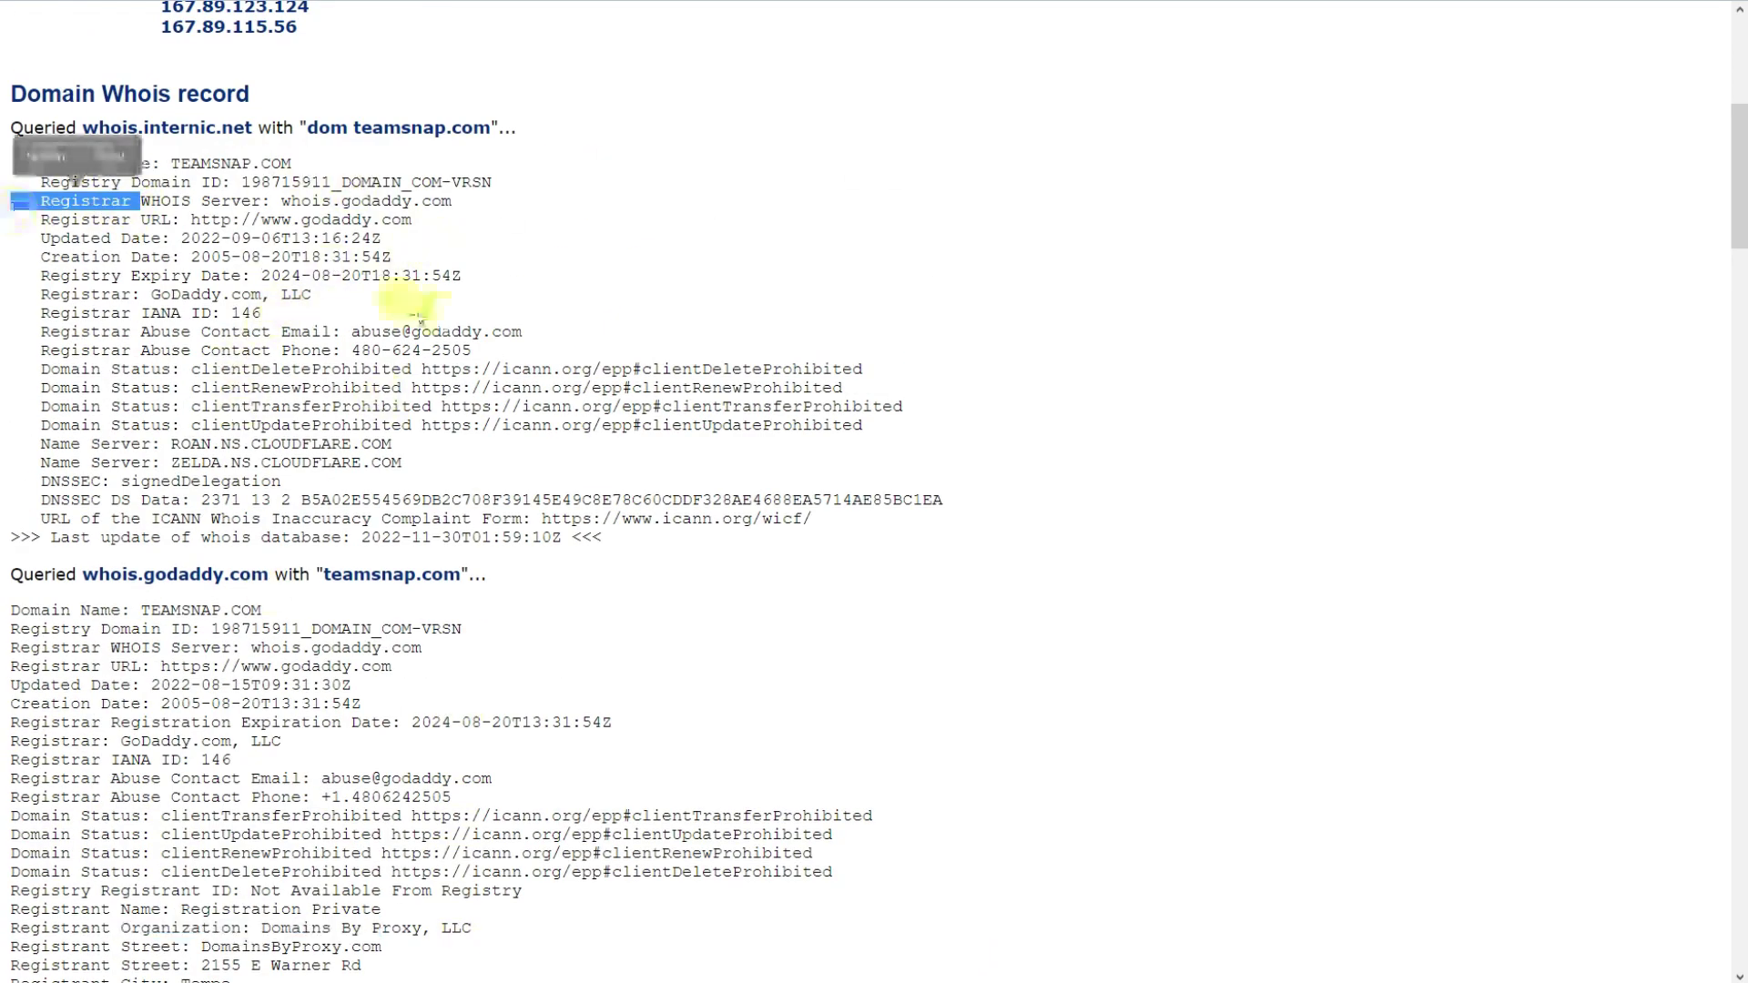
click(522, 307)
scroll(526, 314, up, 5)
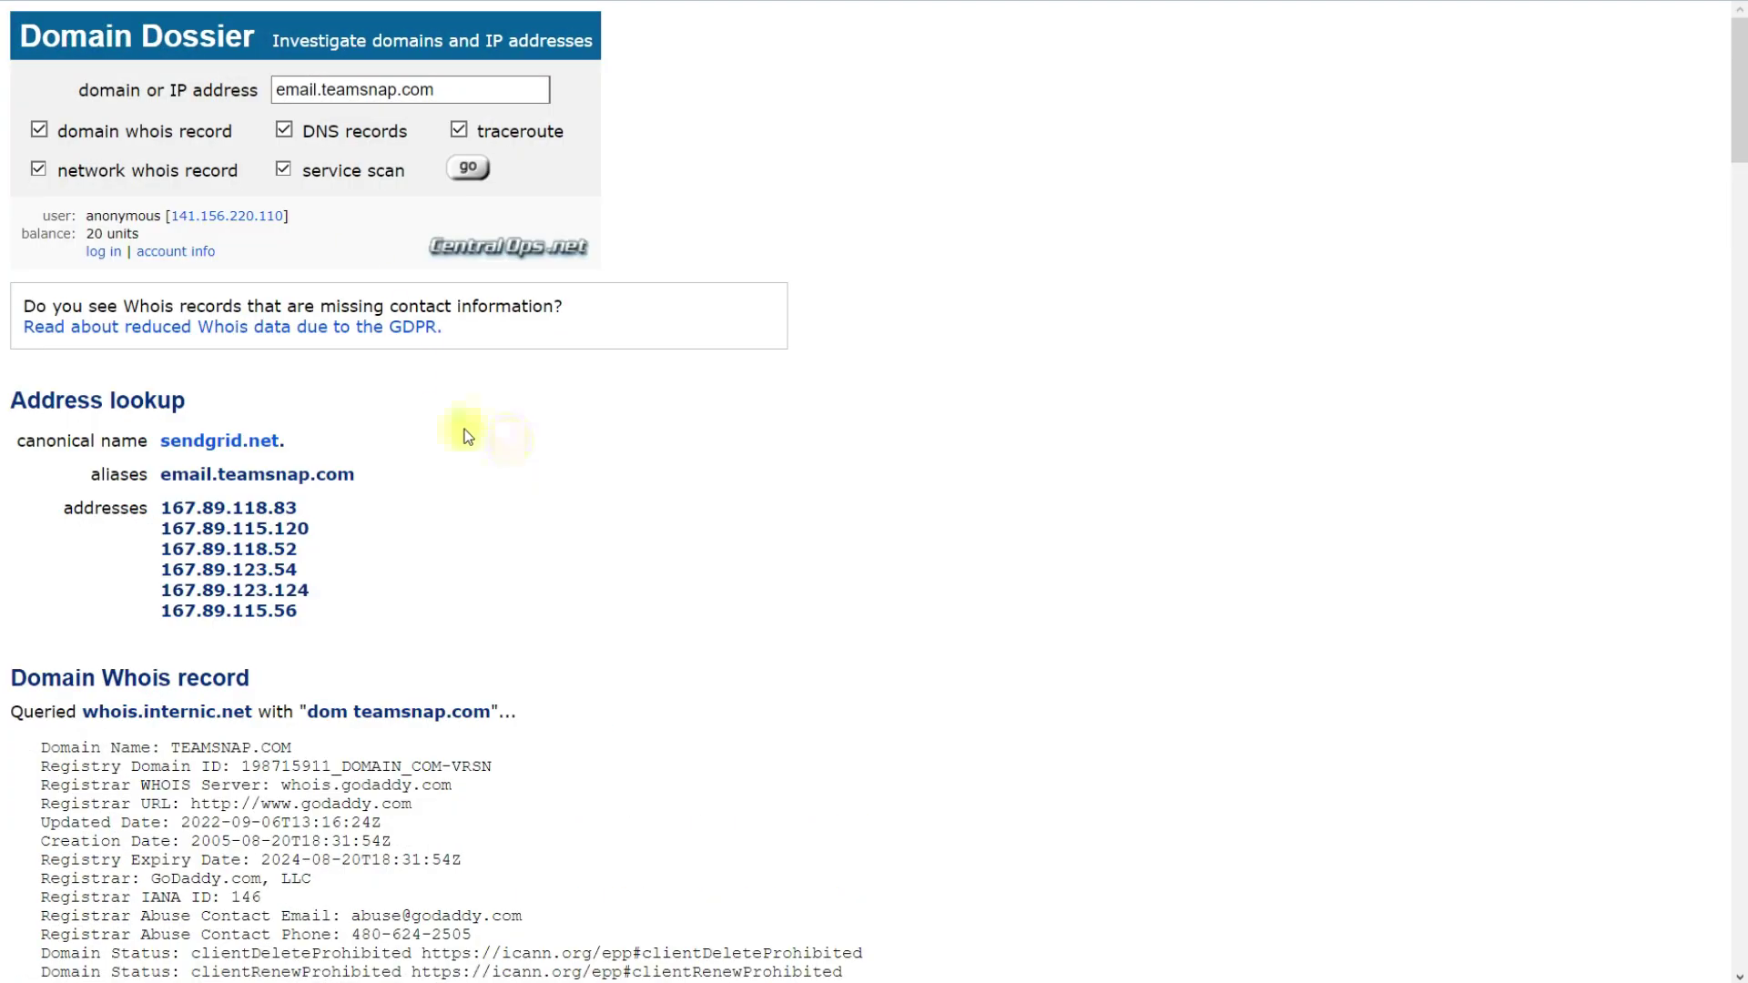
Step: Rerun the lookup on teamsnap.com, which resolves to 34.69.56.72 and 34.136.205.209
click(195, 88)
click(782, 614)
click(142, 87)
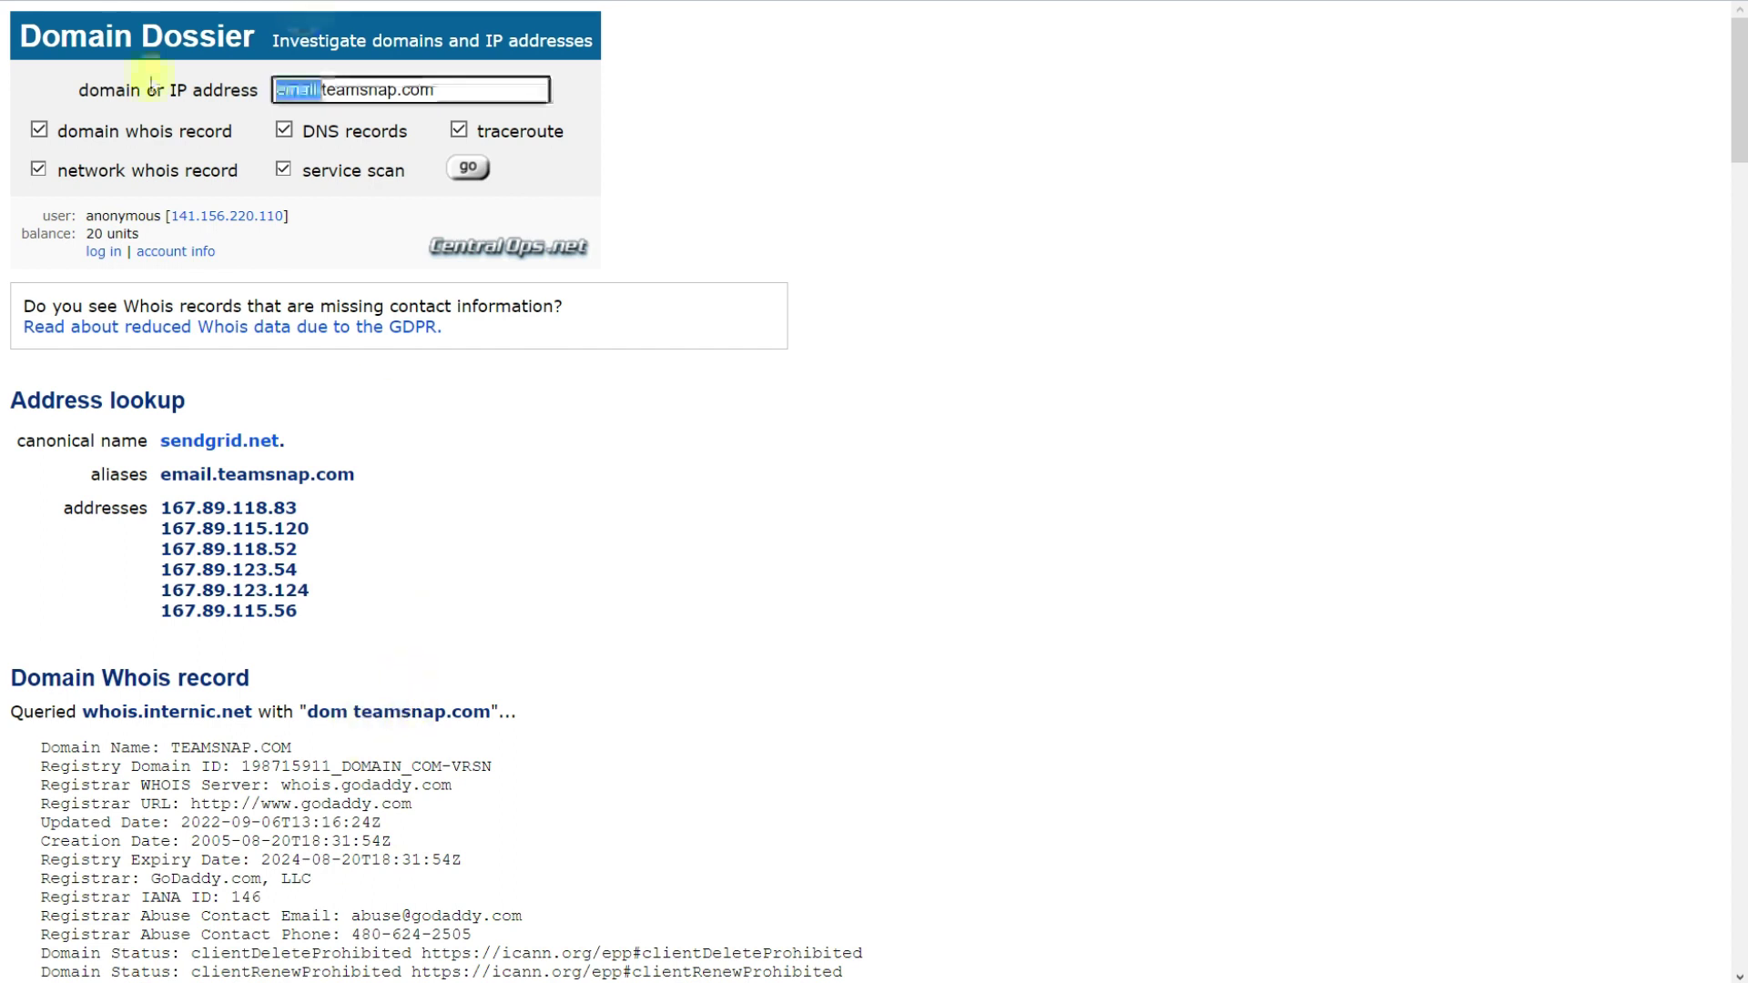
text(teamsnap.com)
click(153, 87)
key(ctrl+c)
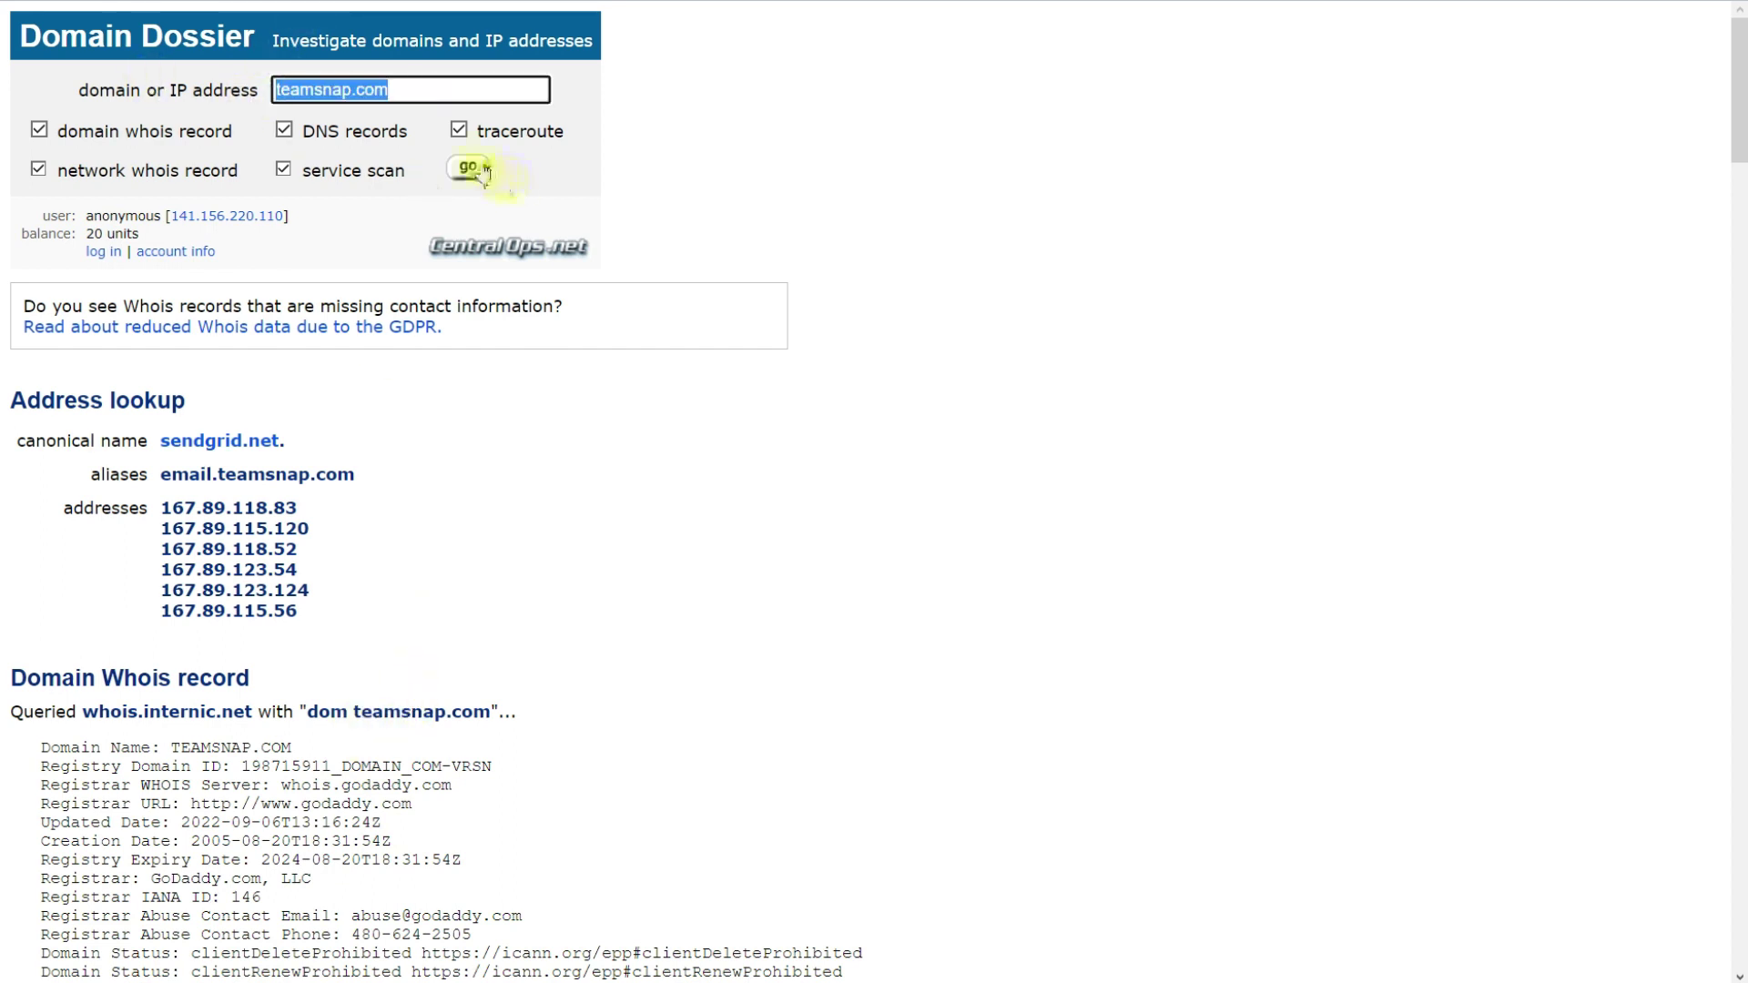
click(469, 168)
scroll(584, 315, down, 2)
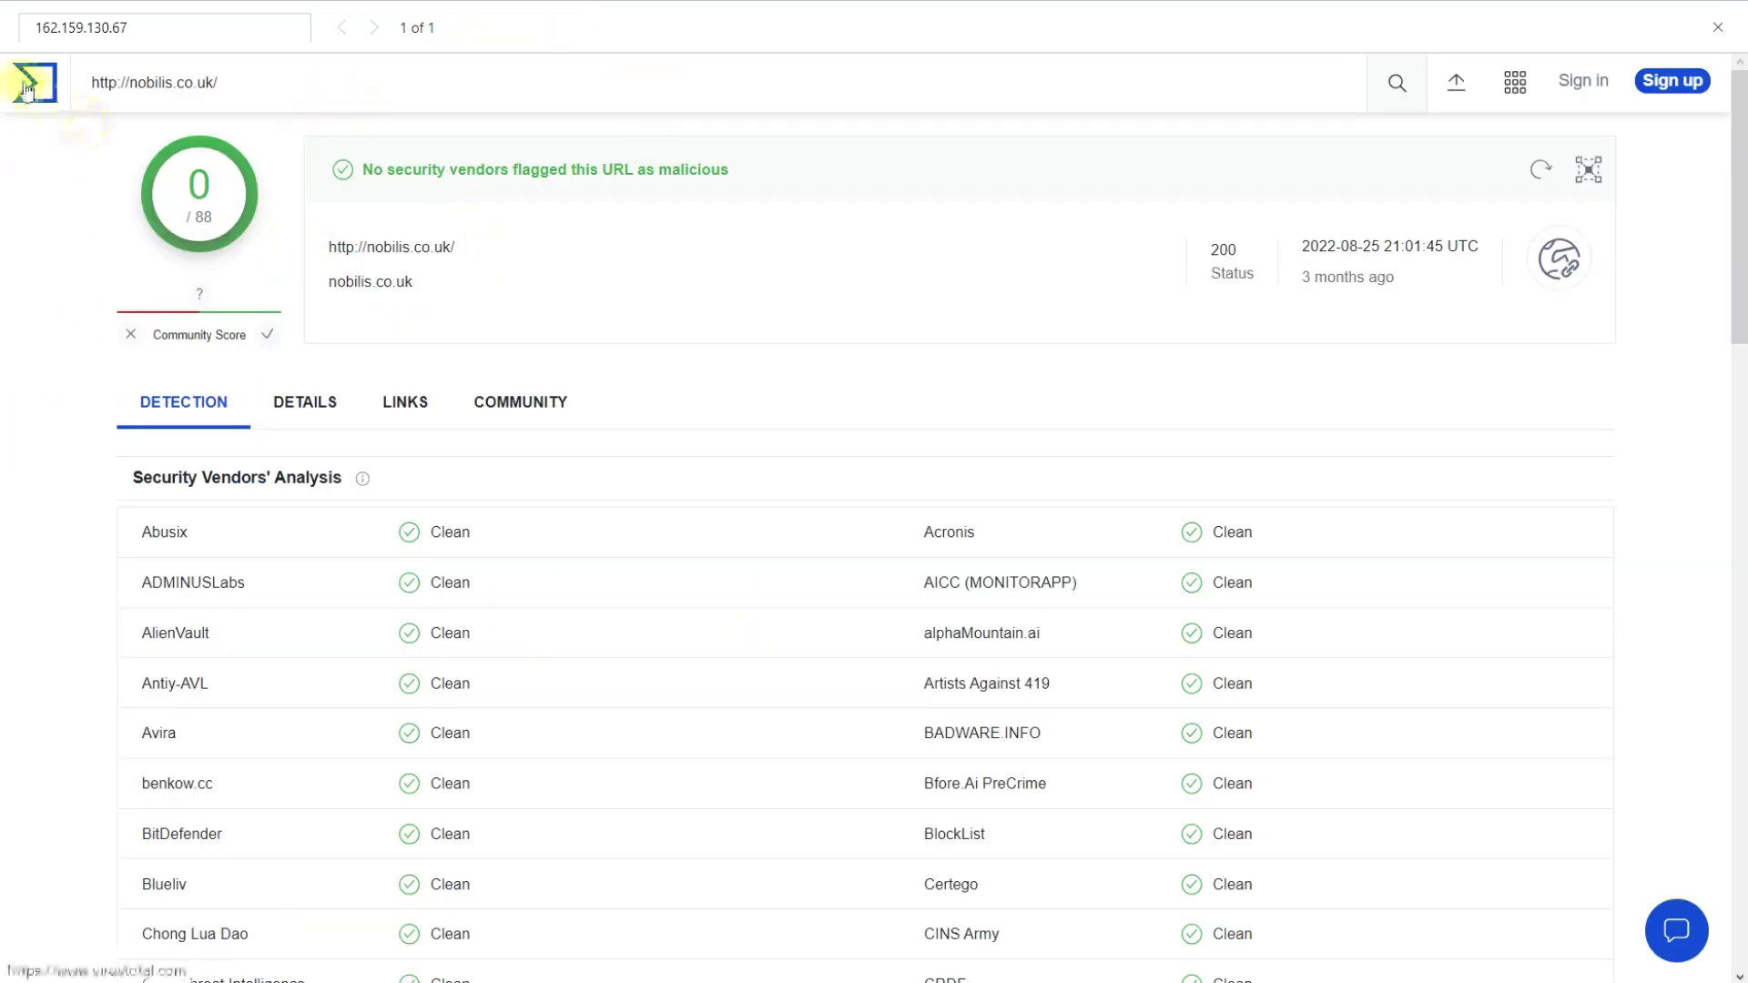
click(33, 77)
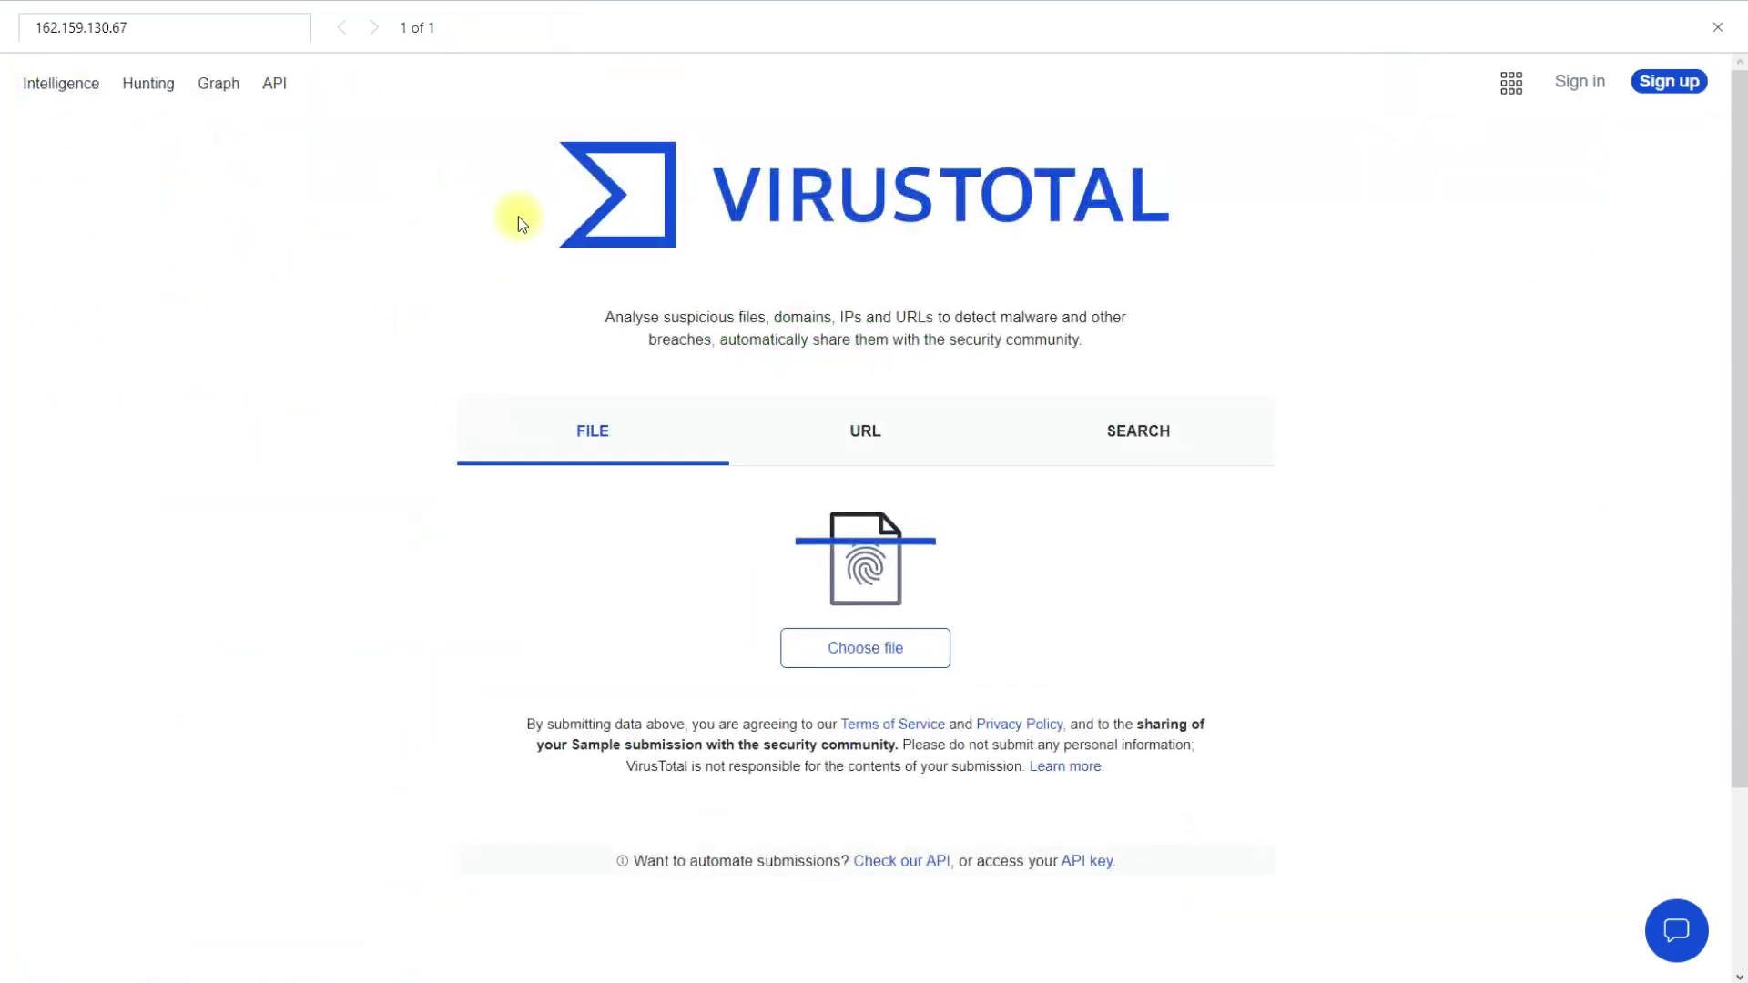
Step: Scan the URL teamsnap.com, which 0 of 89 vendors flag, and view its details
click(864, 432)
click(768, 648)
text(teamsnap.com)
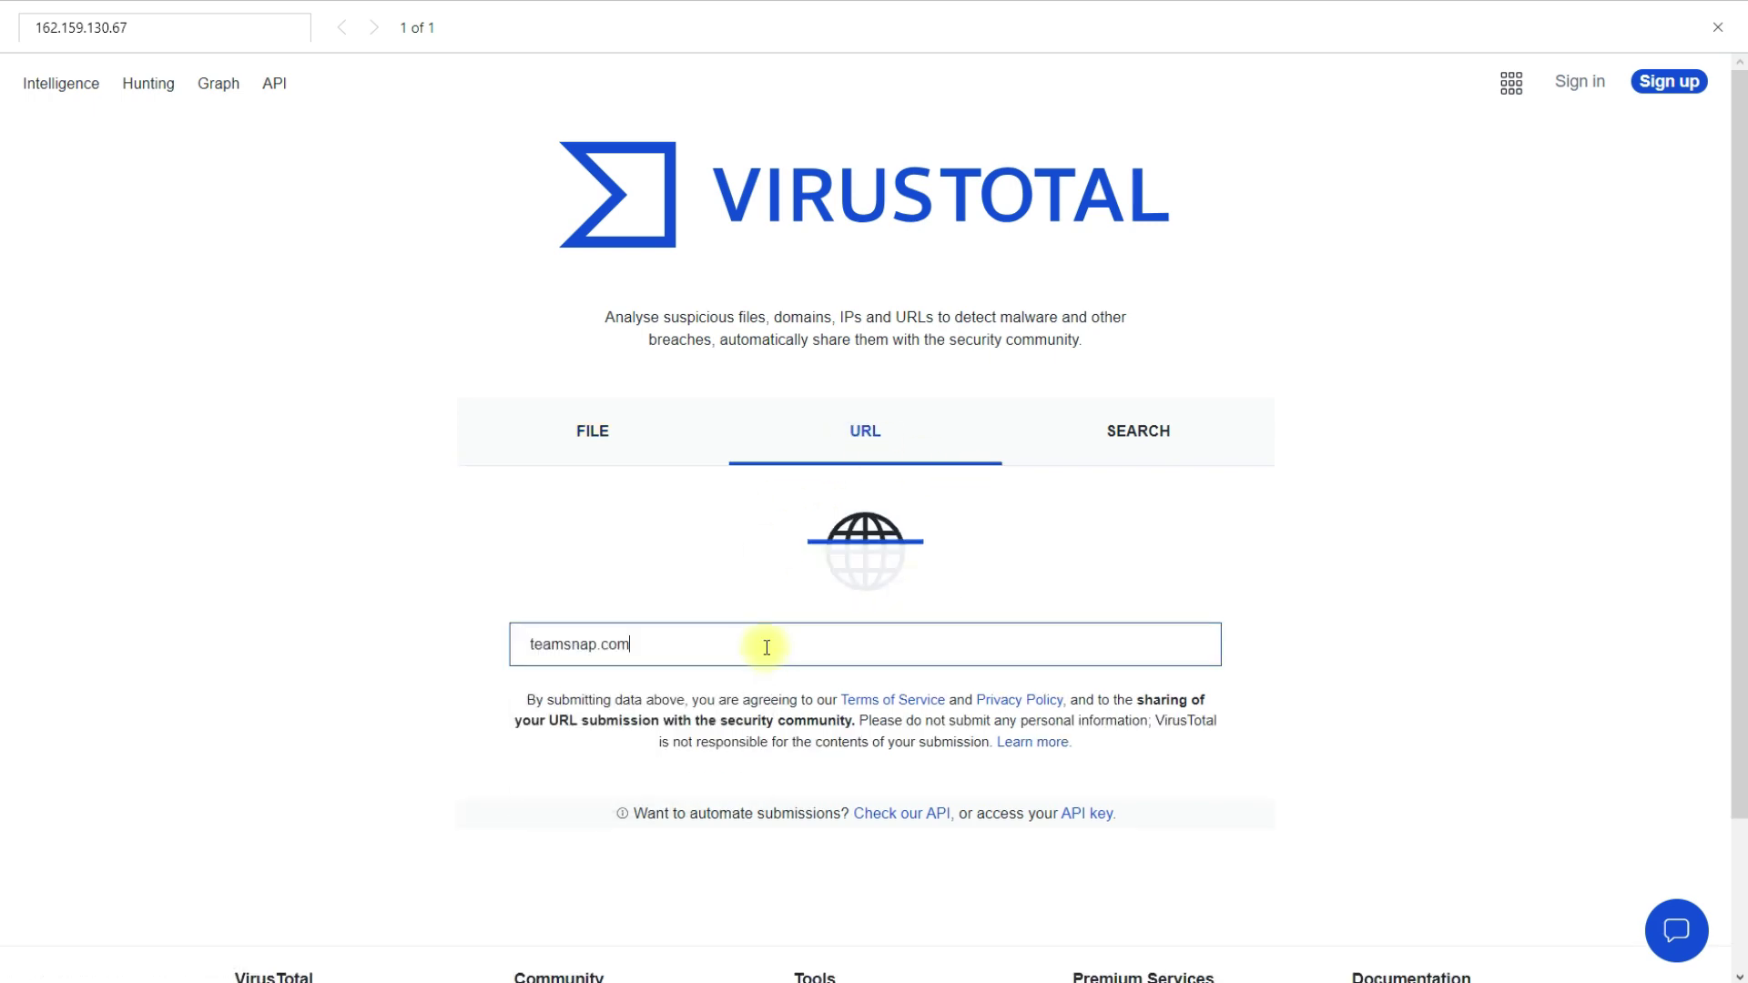
key(Return)
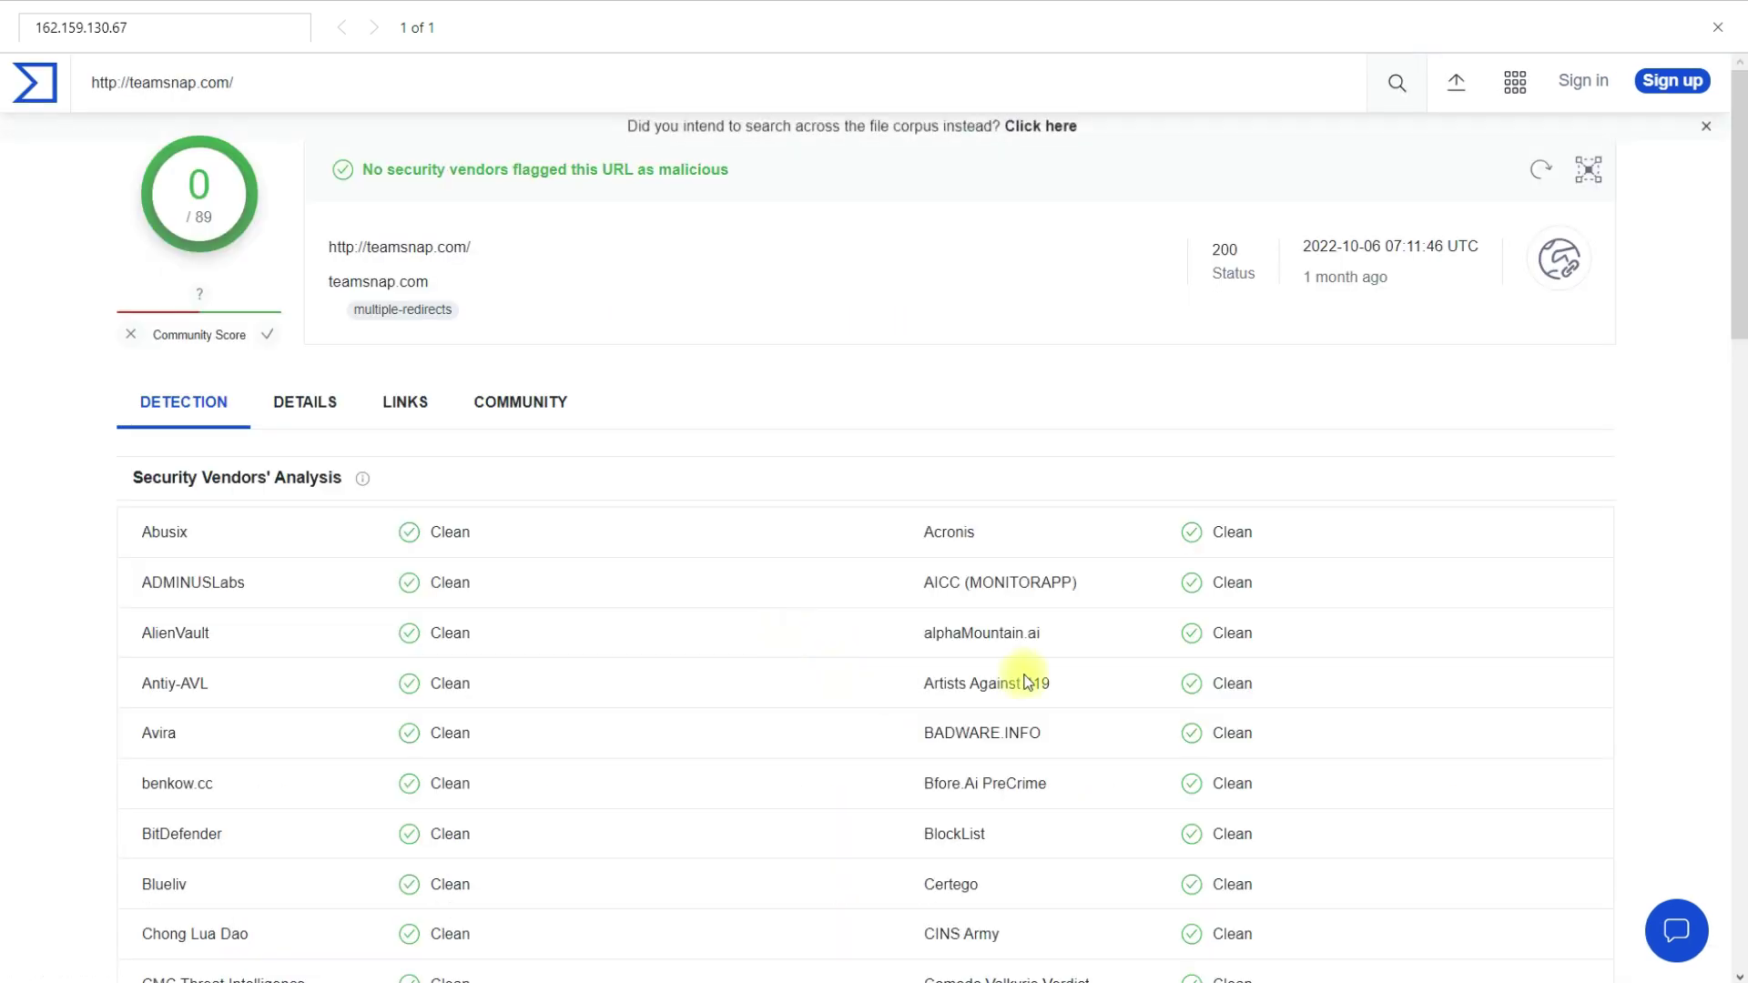
drag(1738, 202, 1739, 279)
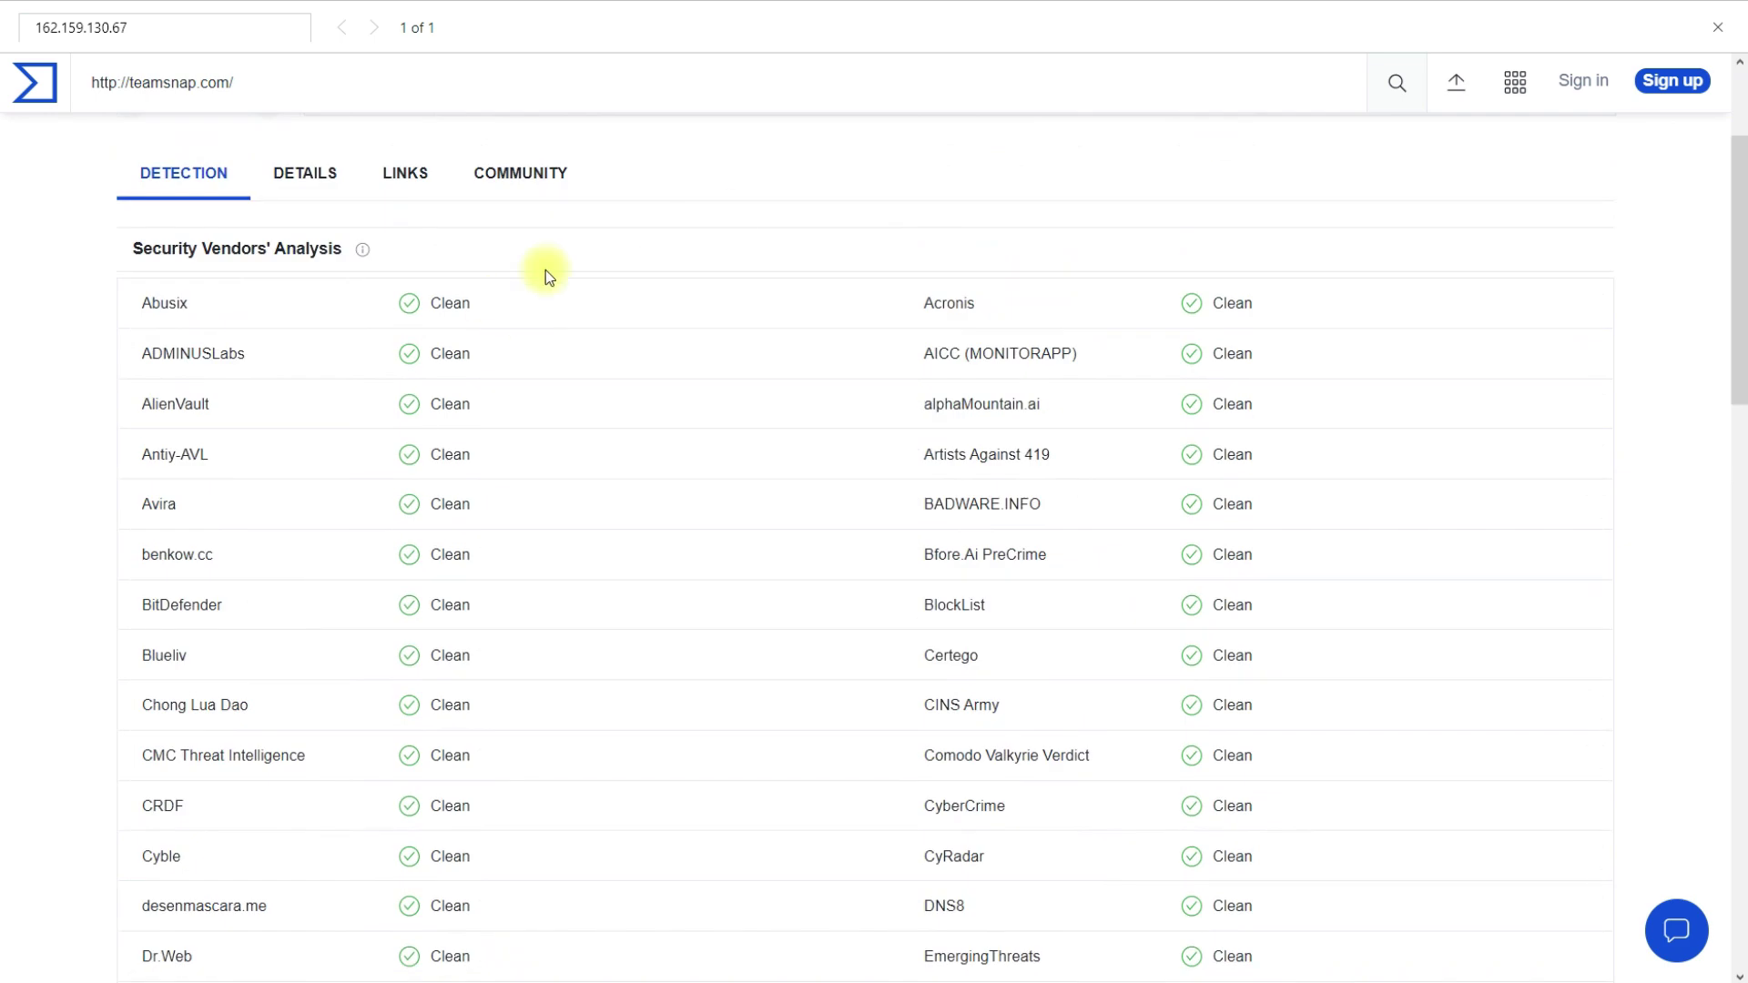
drag(1738, 214, 1738, 134)
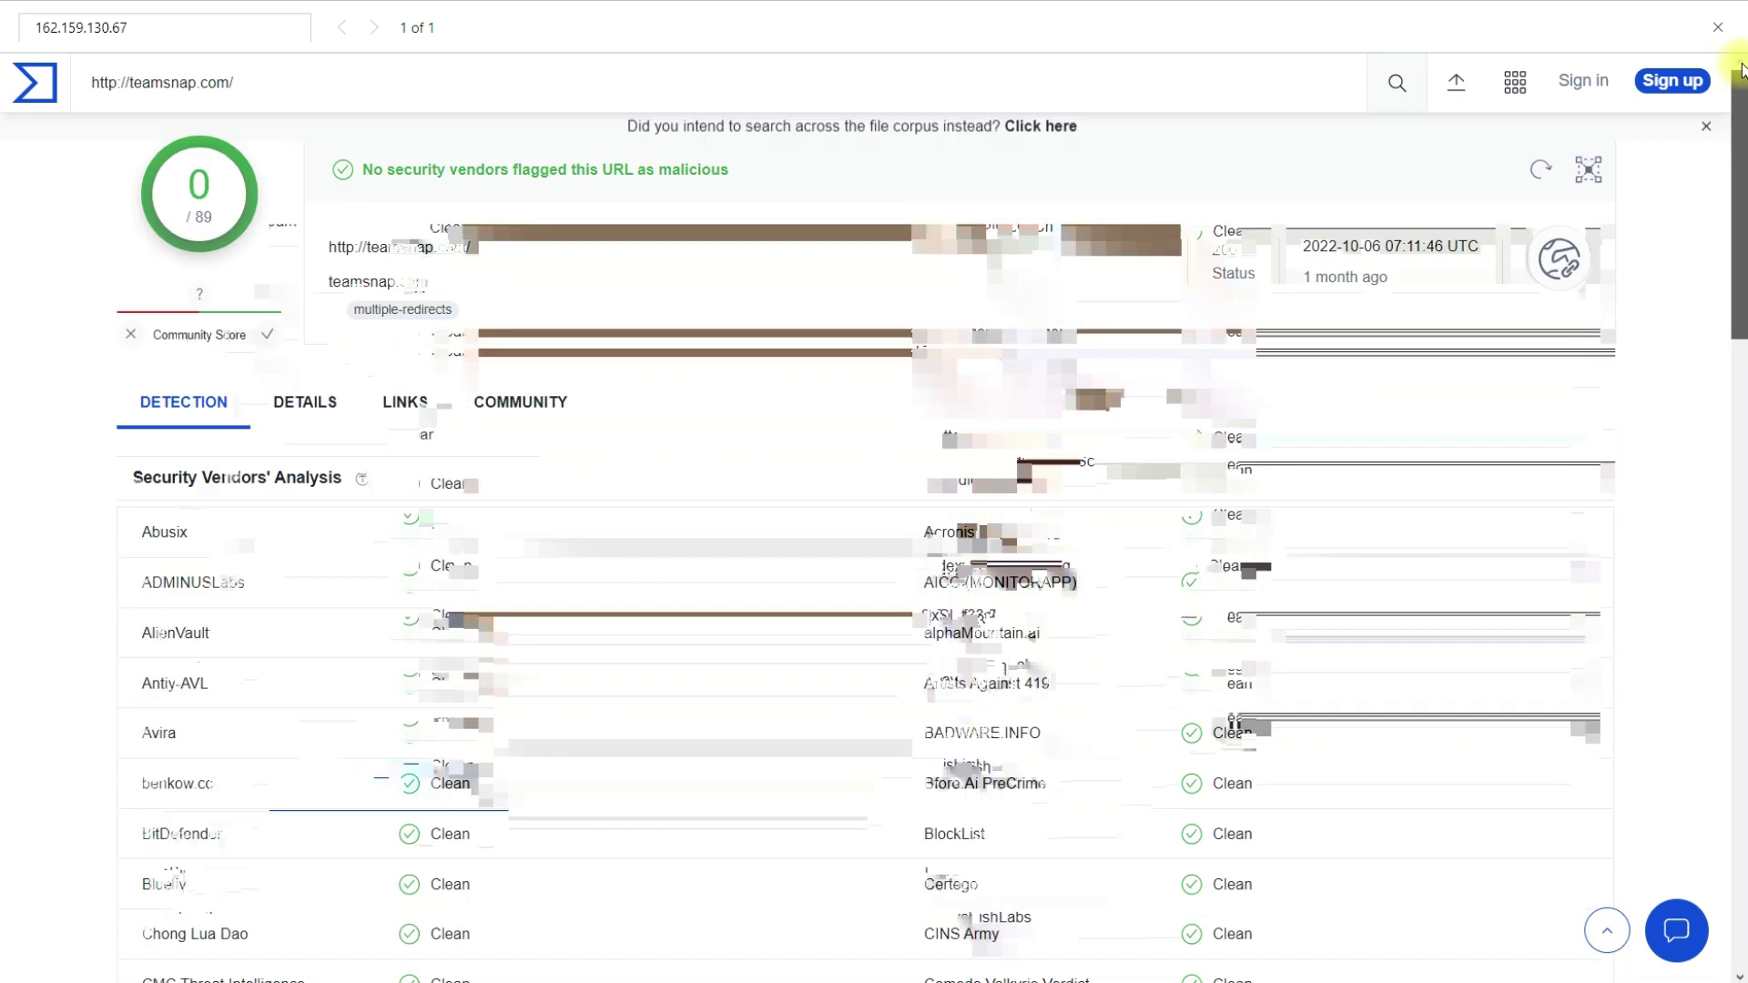
click(297, 404)
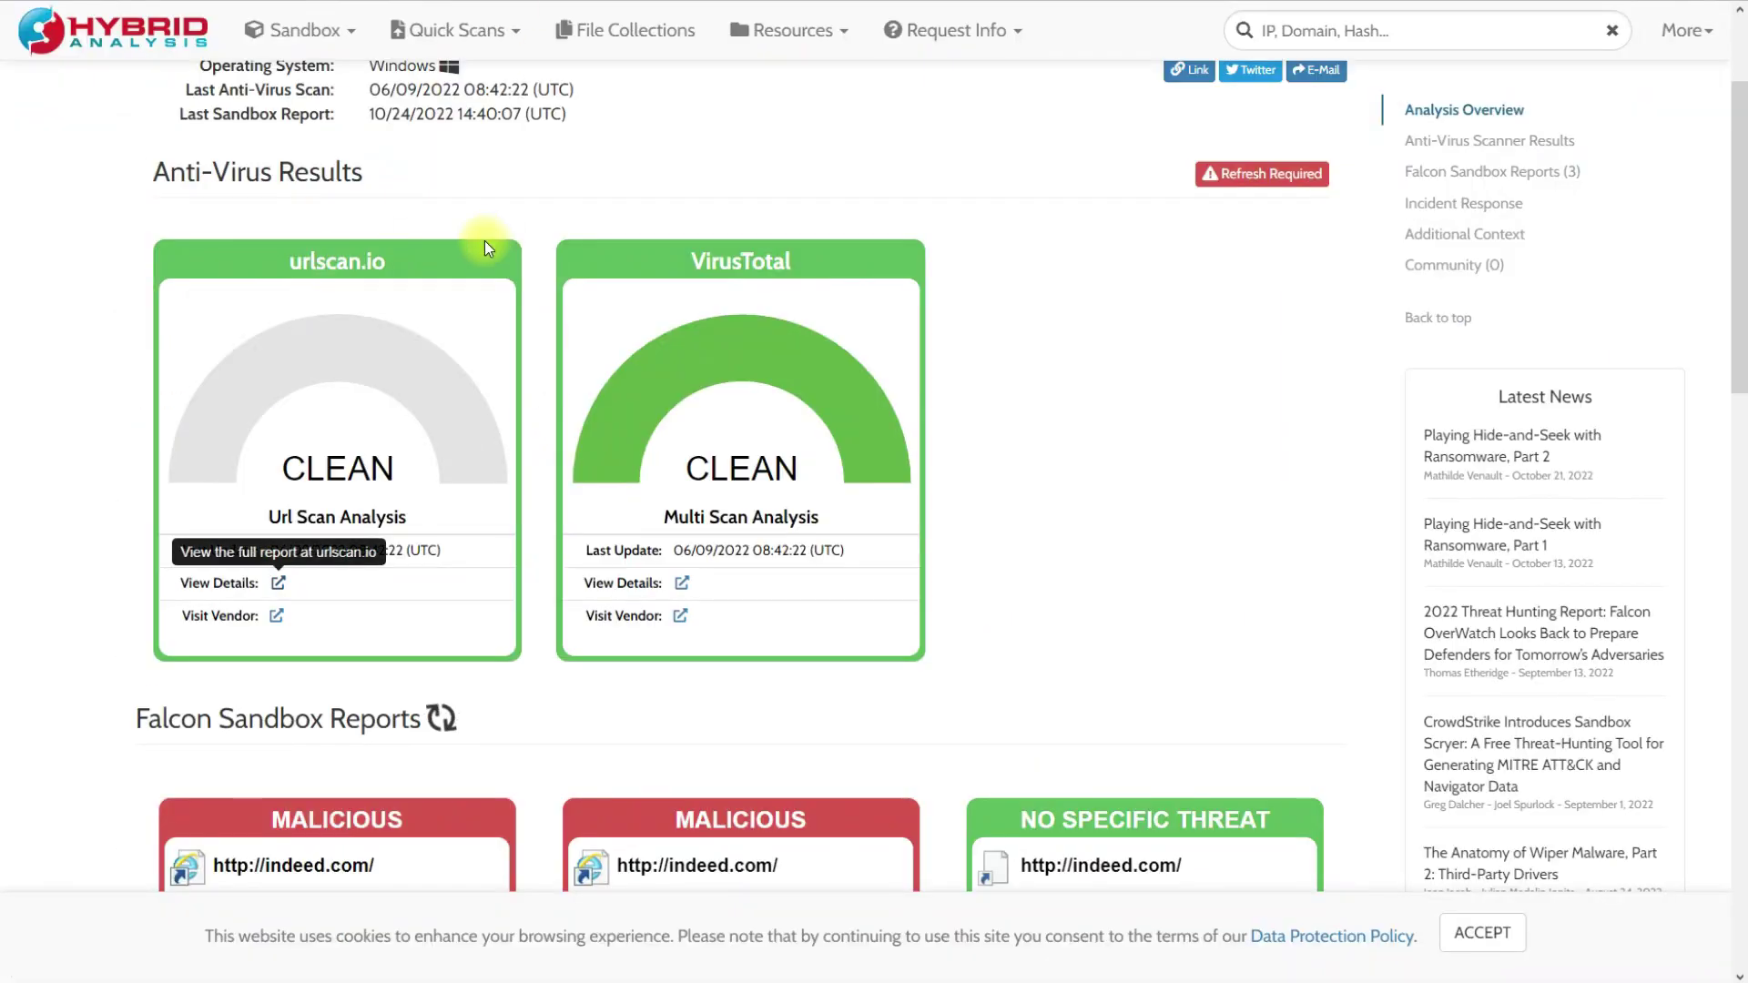
scroll(763, 388, up, 3)
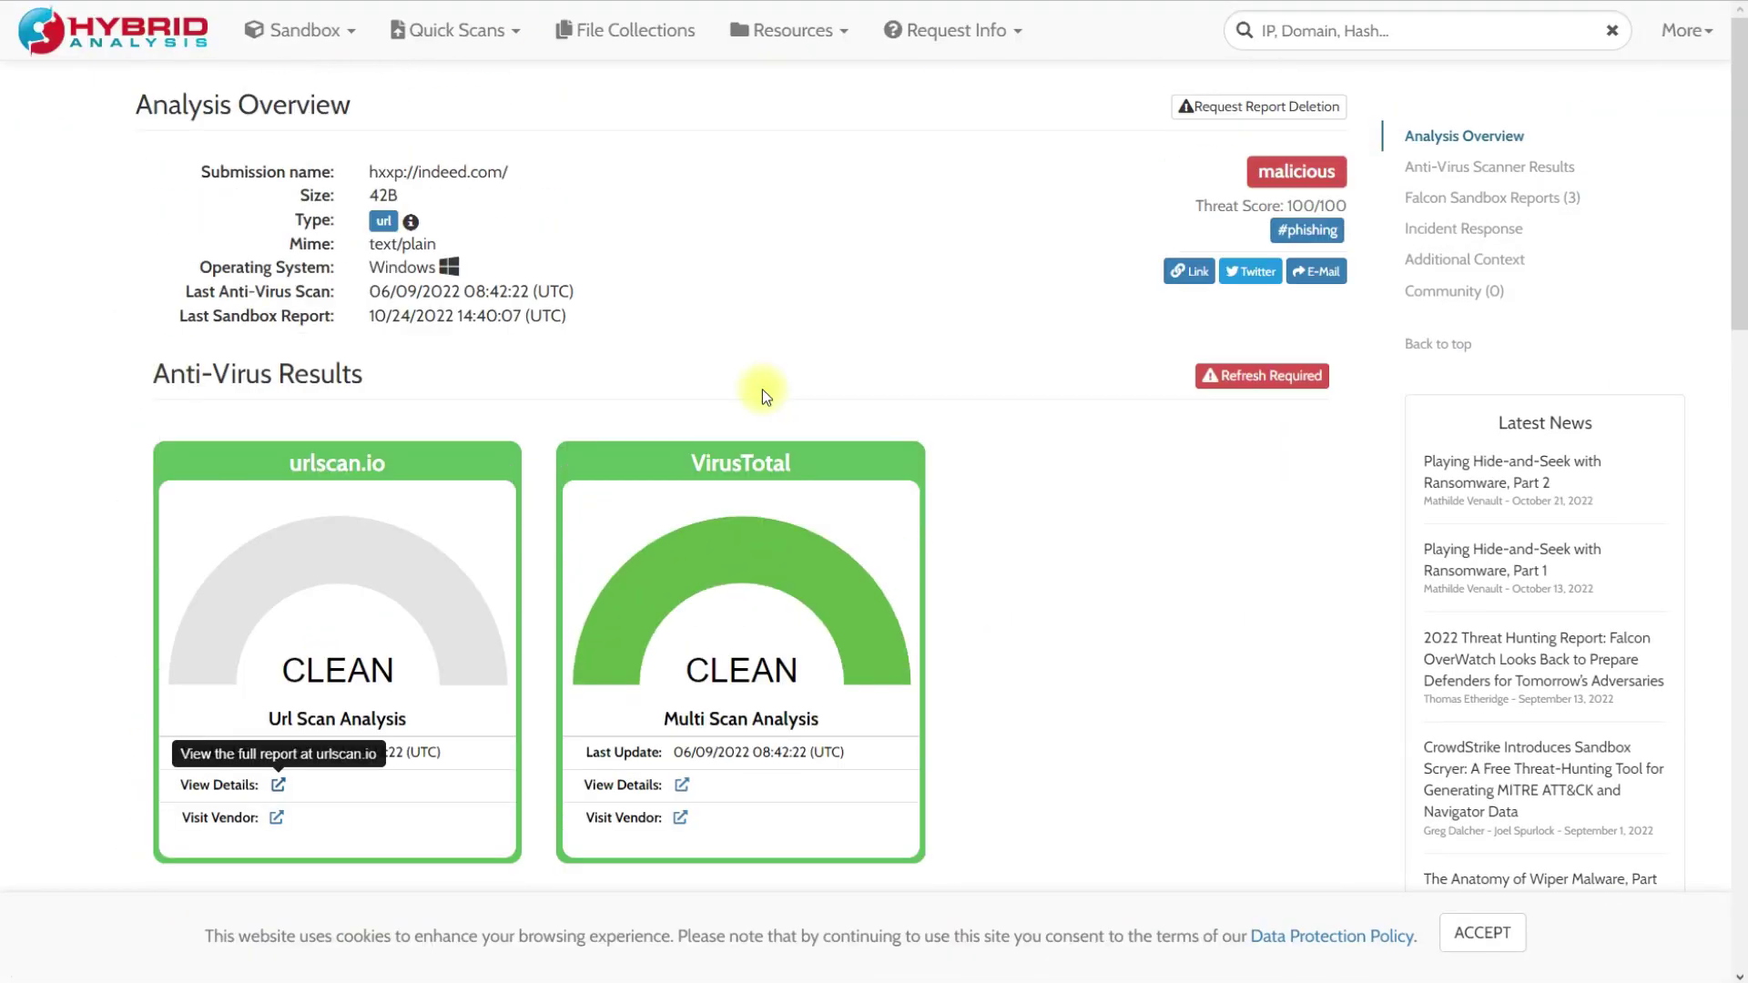
Step: Submit teamsnap.com for analysis, filling the notification e-mail and opting out of third-party sharing
click(208, 52)
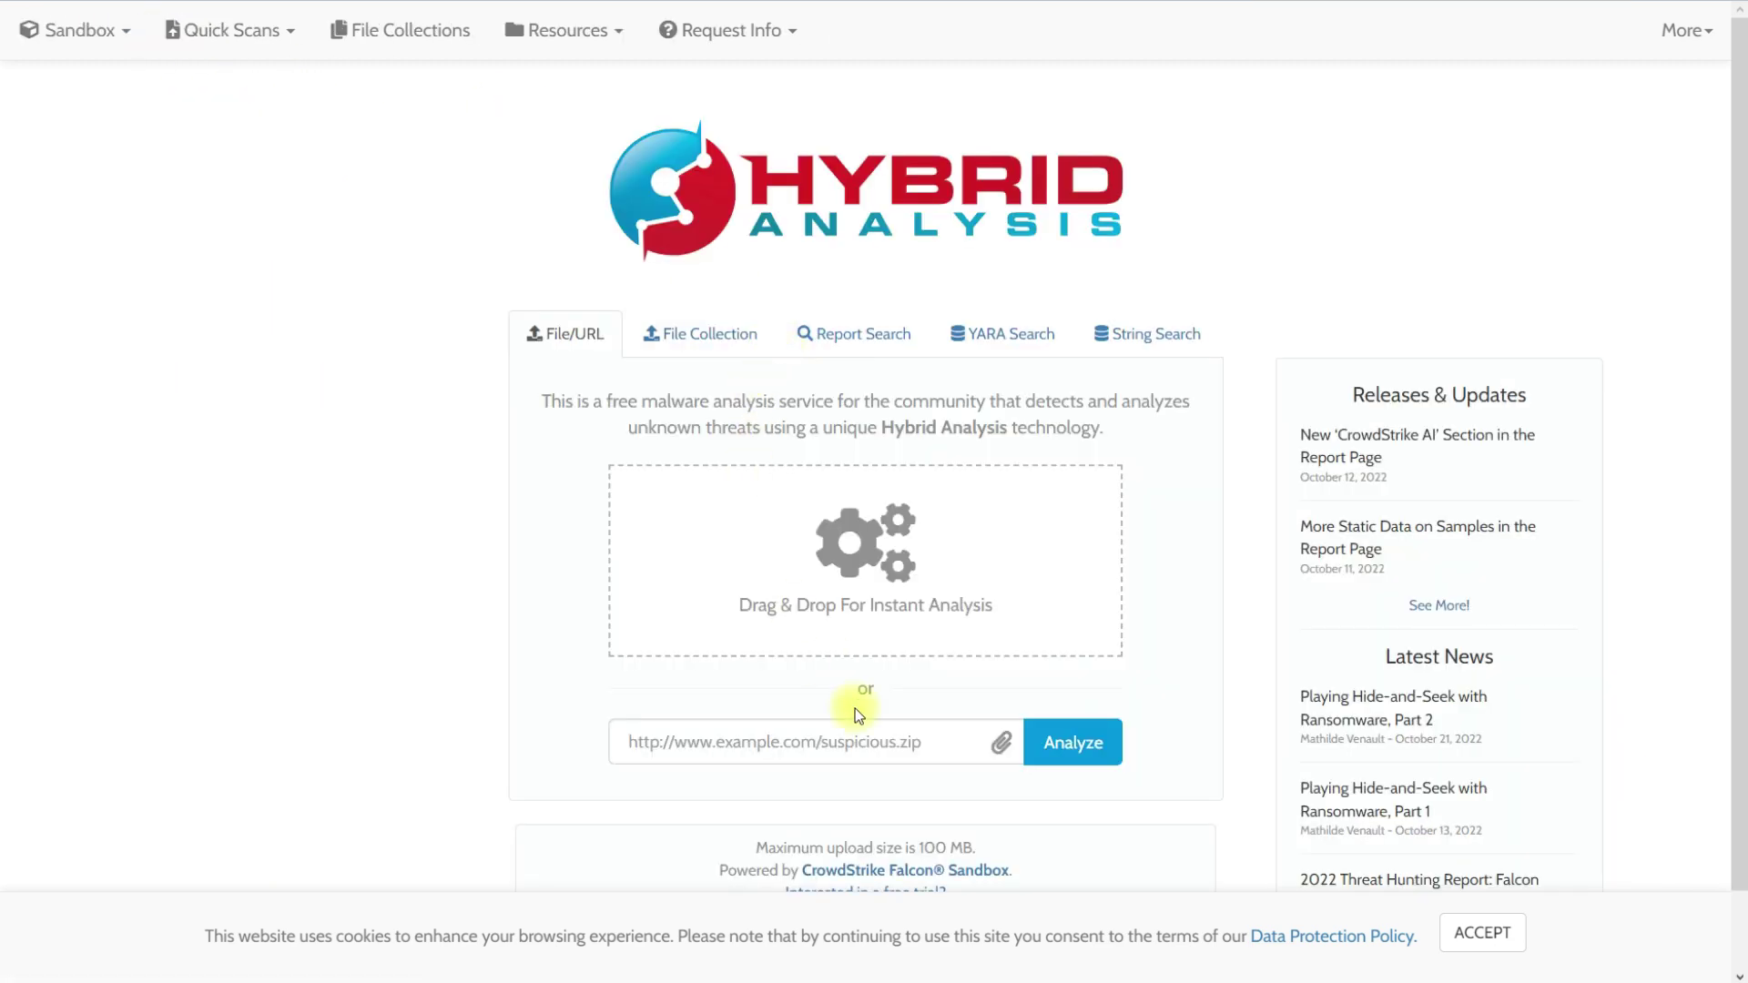
key(ctrl+v)
click(1106, 760)
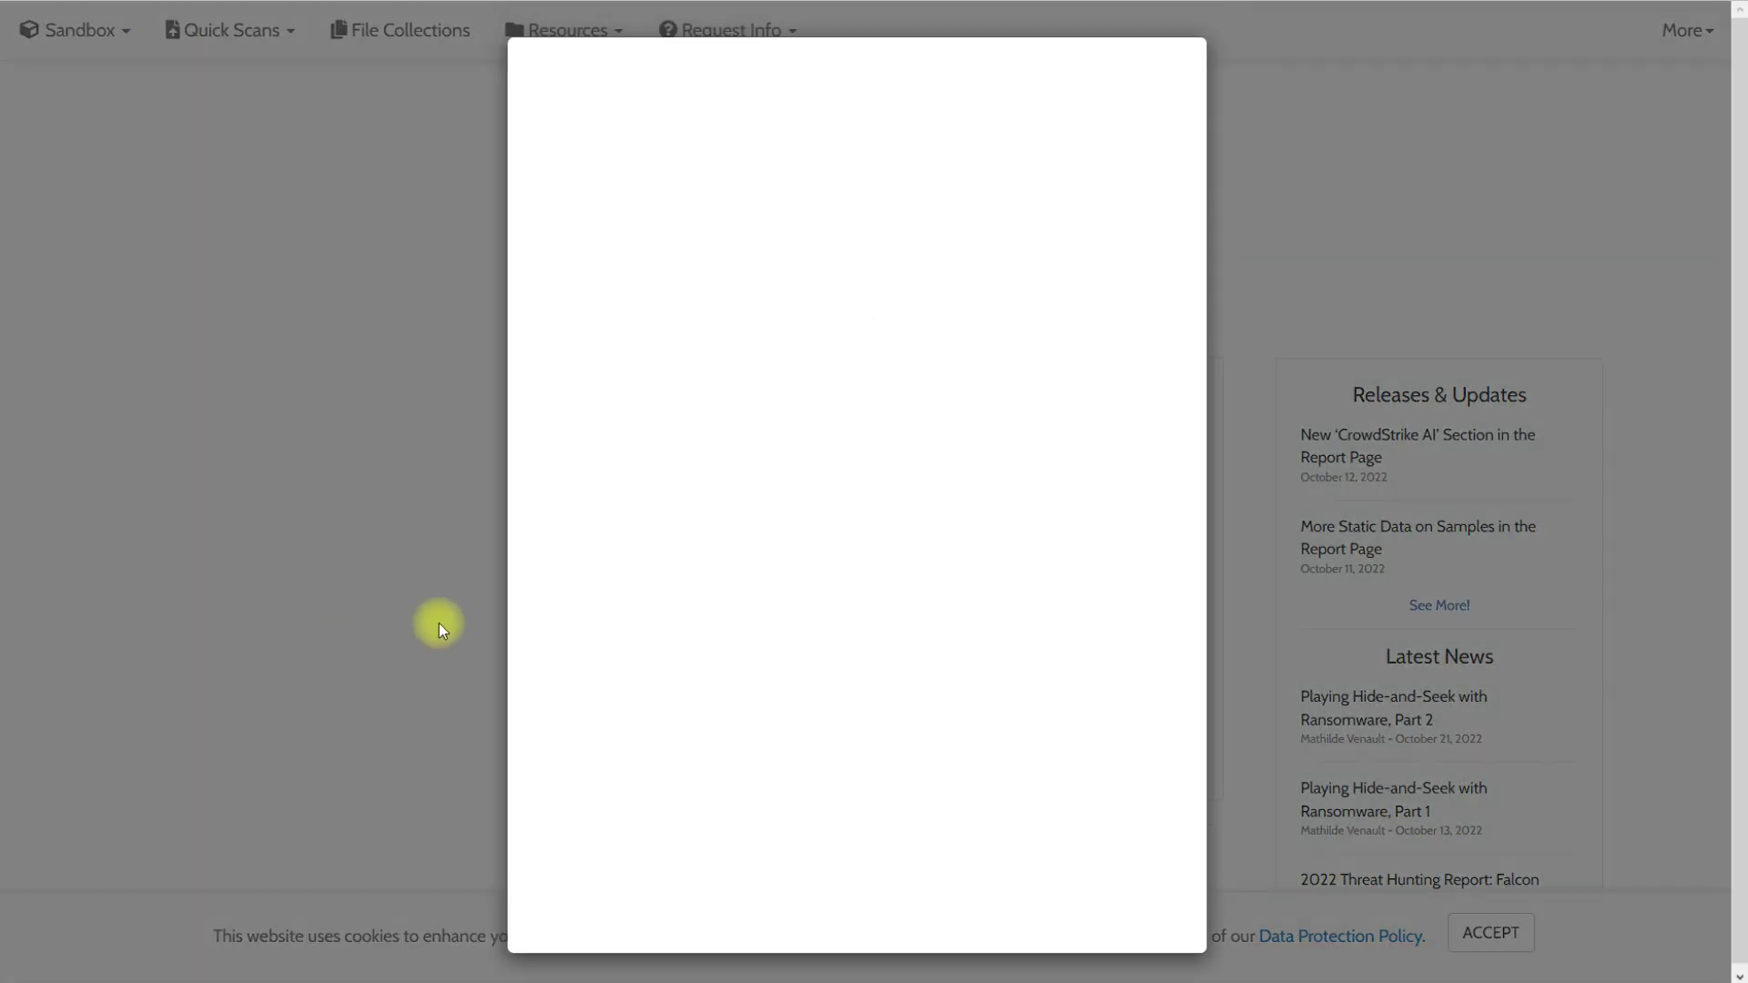
click(647, 530)
click(648, 576)
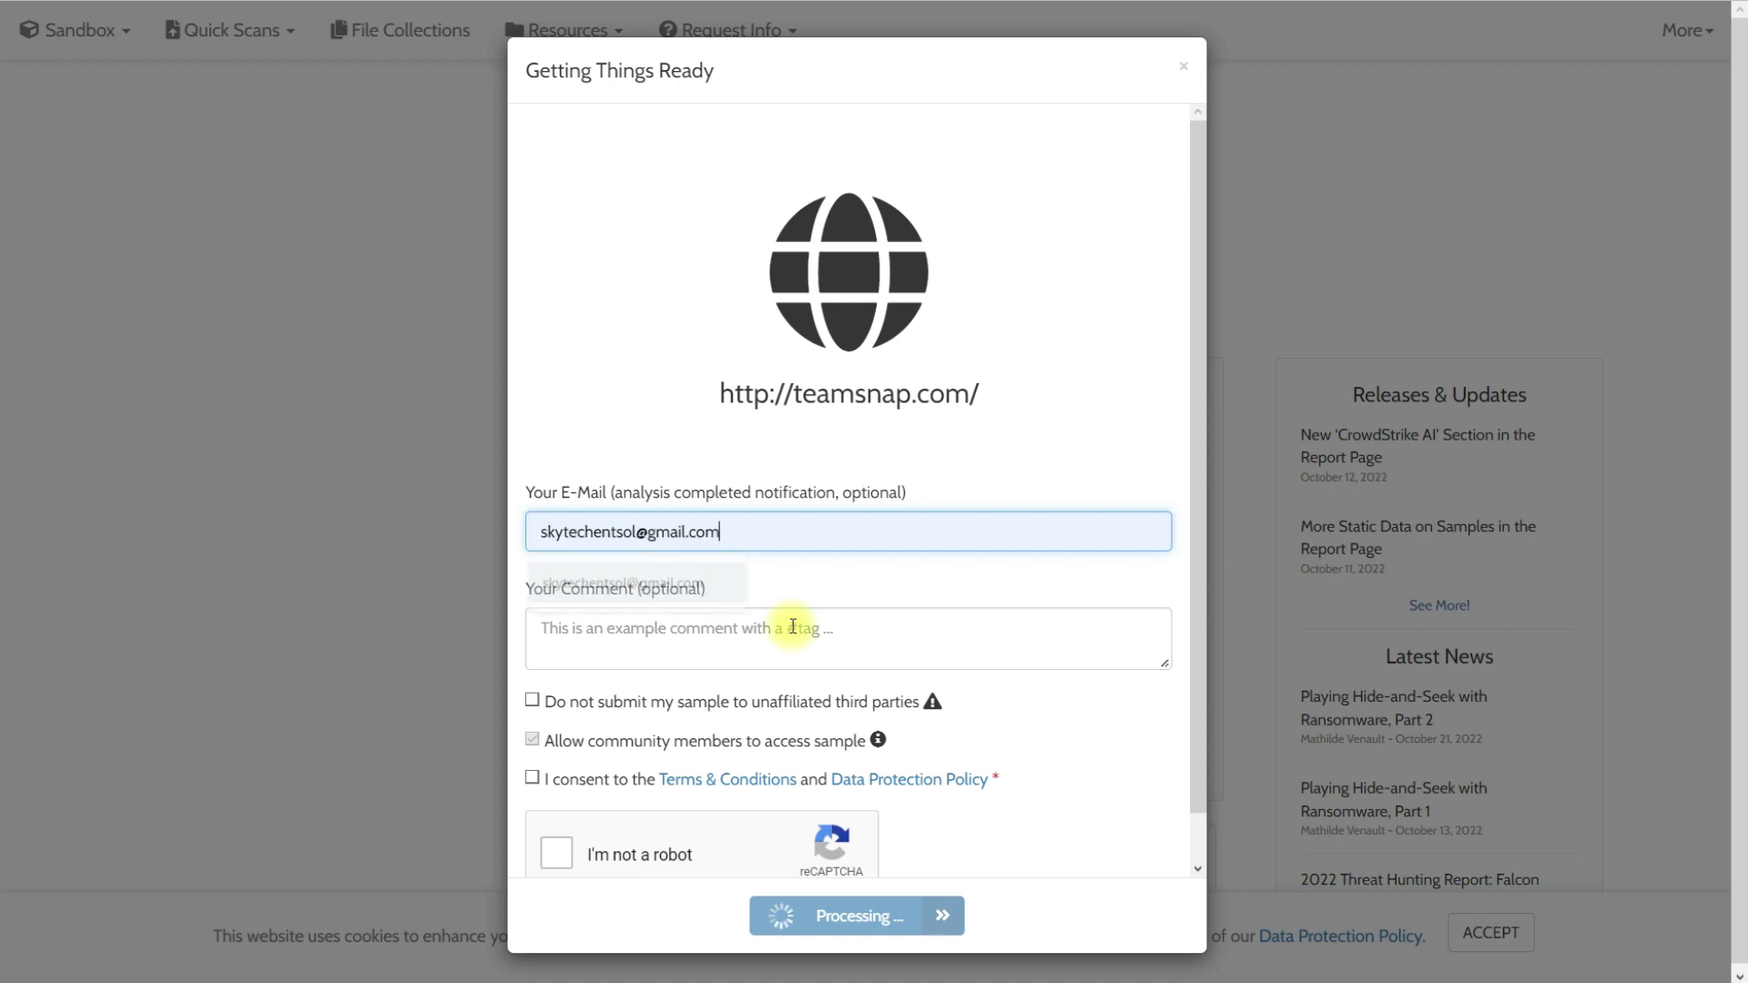
click(581, 717)
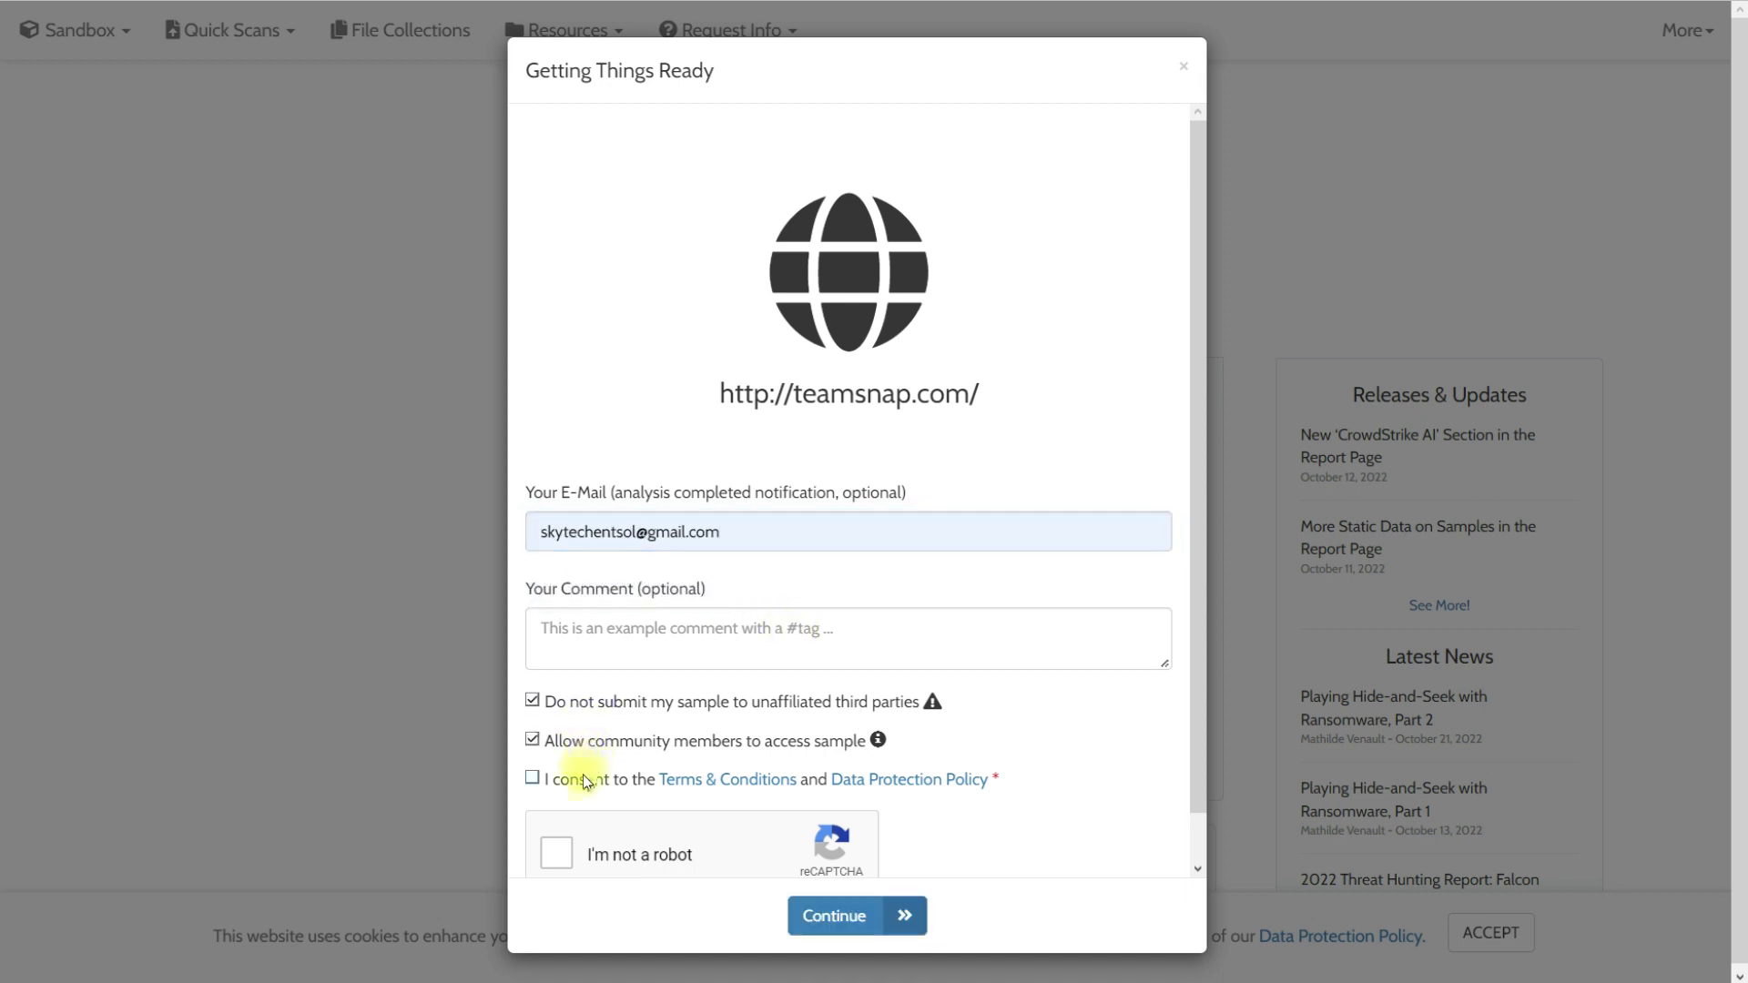
Step: Pass the crosswalk reCAPTCHA and generate a public report on Windows 7 32 bit
click(556, 852)
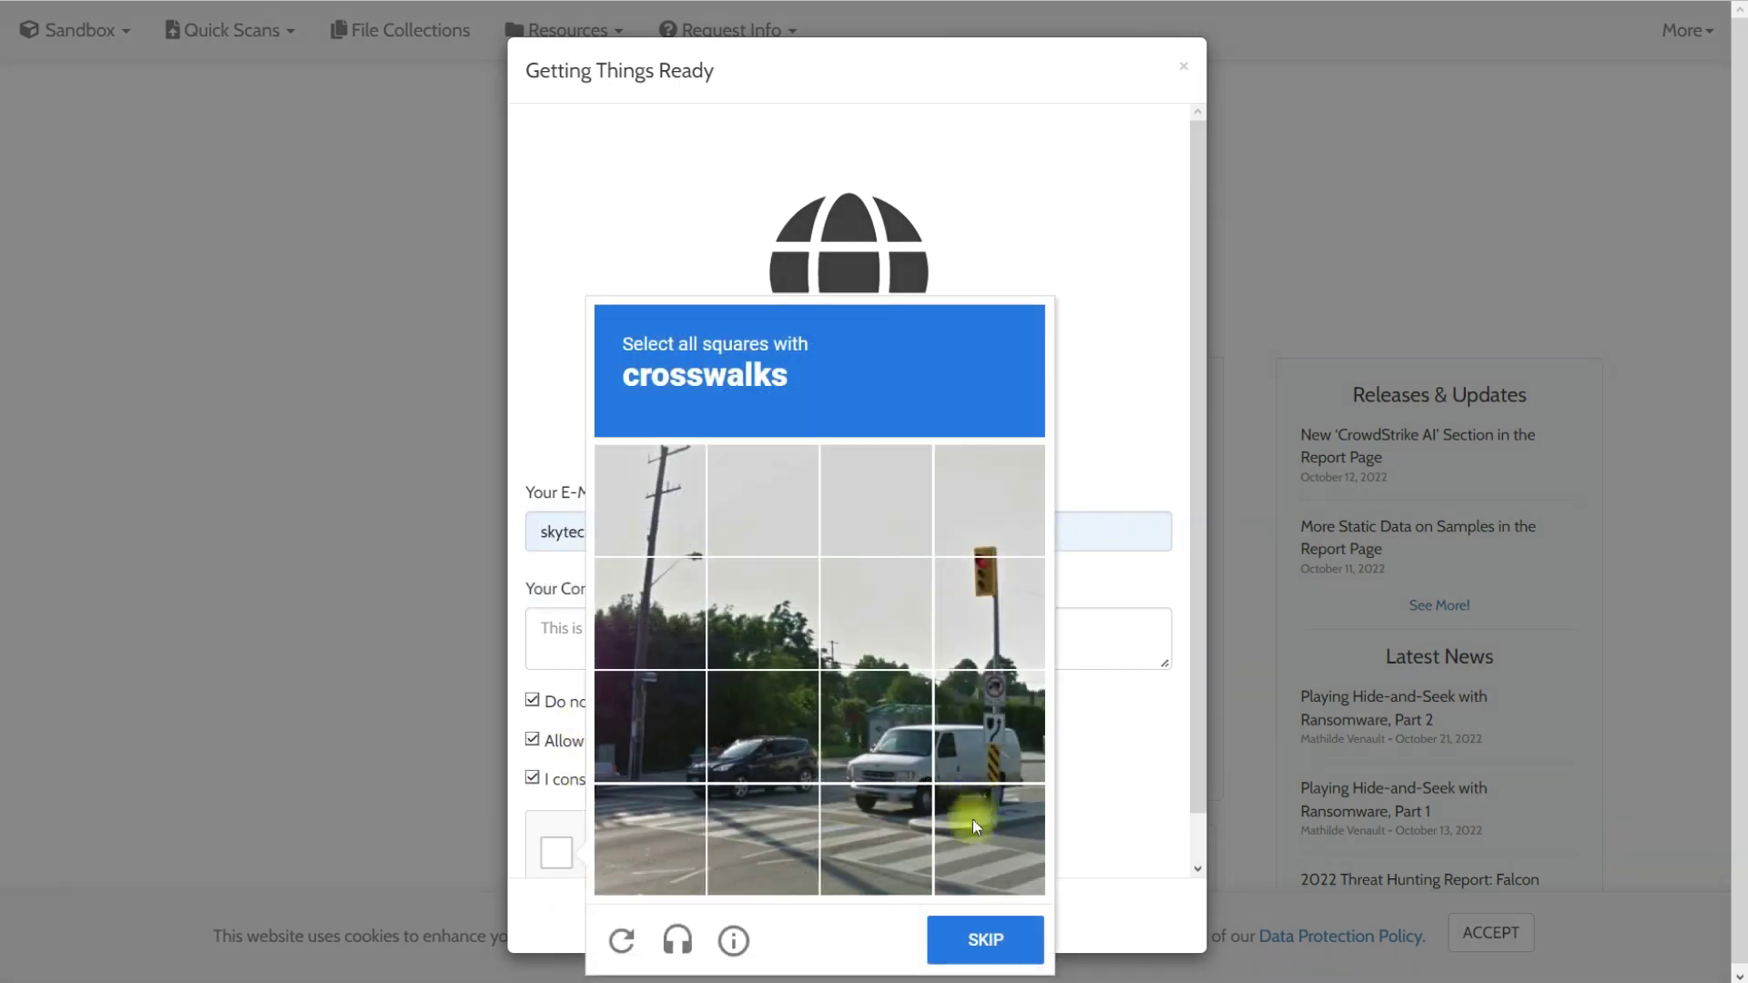
click(972, 823)
click(875, 833)
click(733, 830)
click(675, 844)
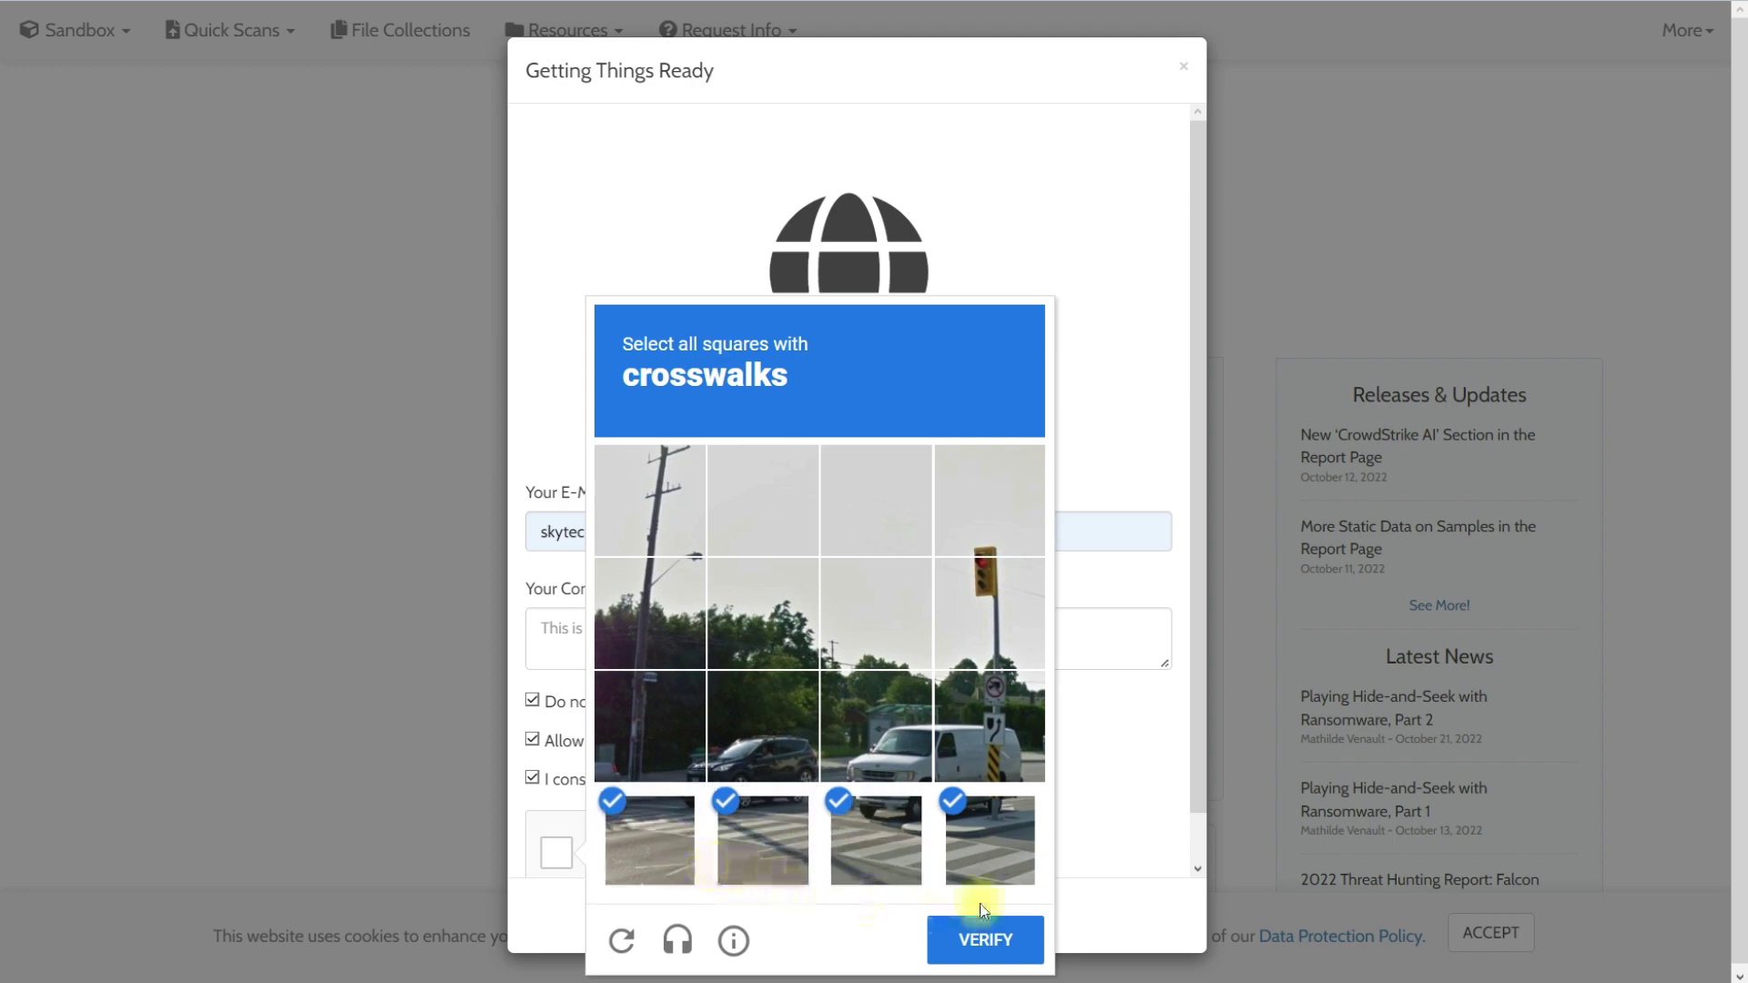
click(983, 941)
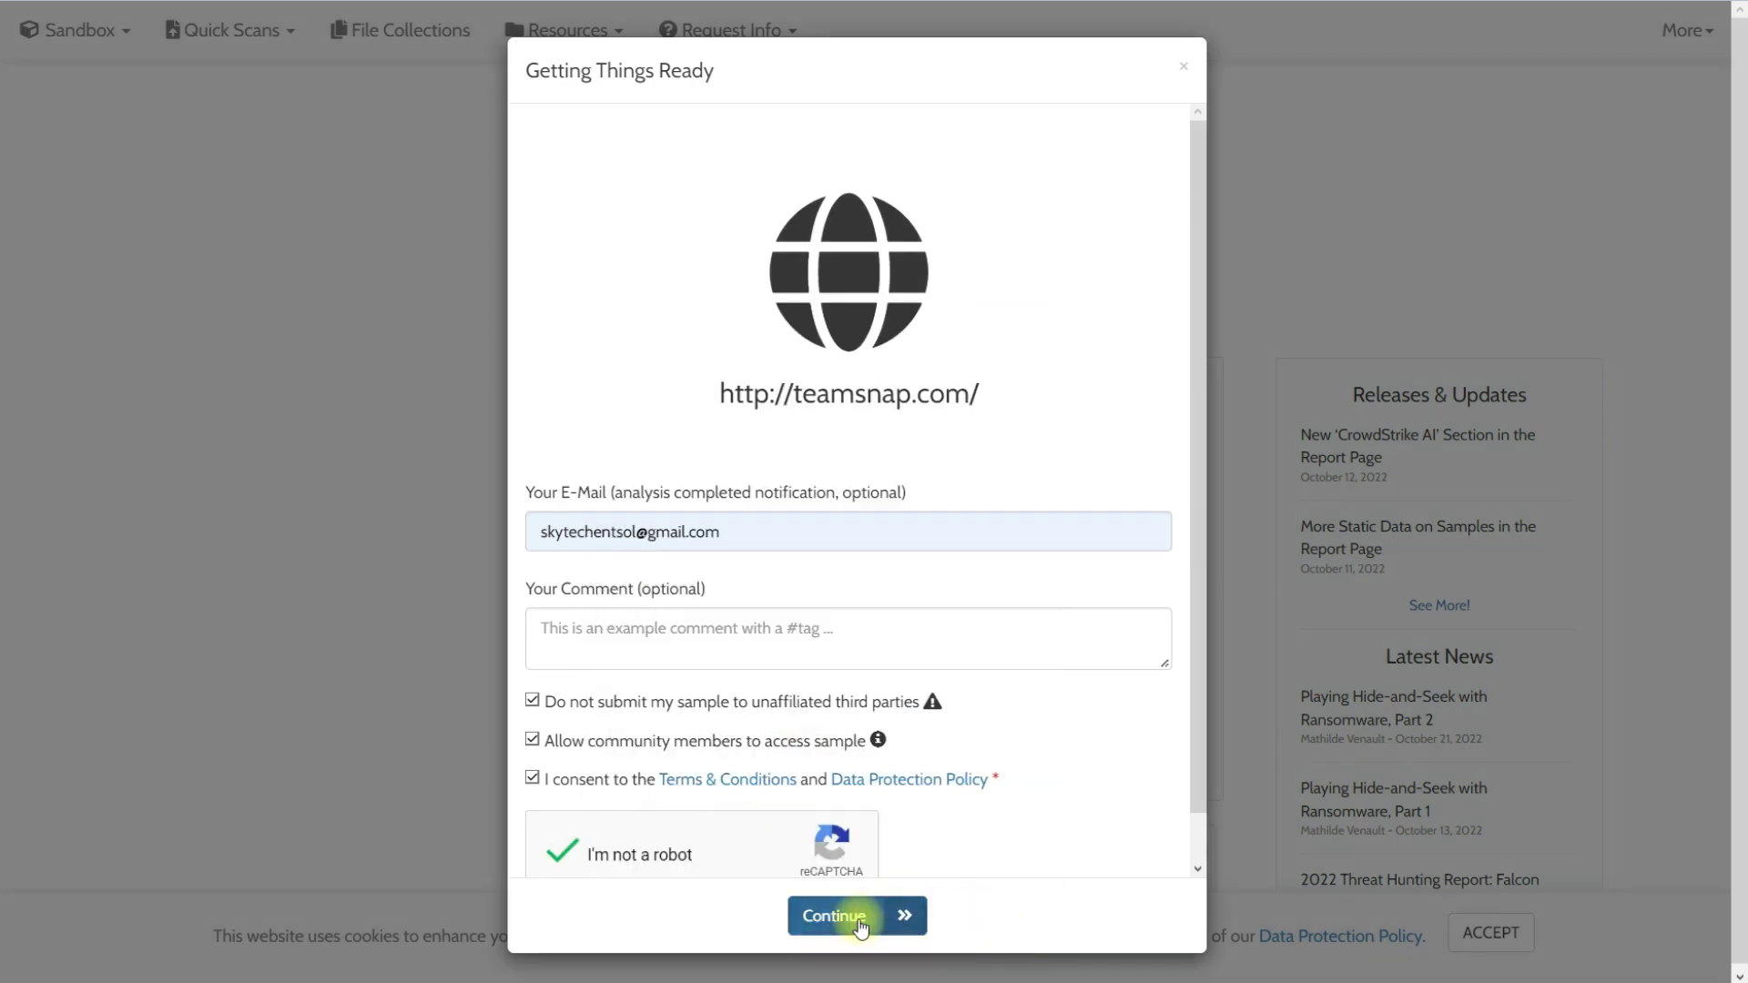
click(860, 921)
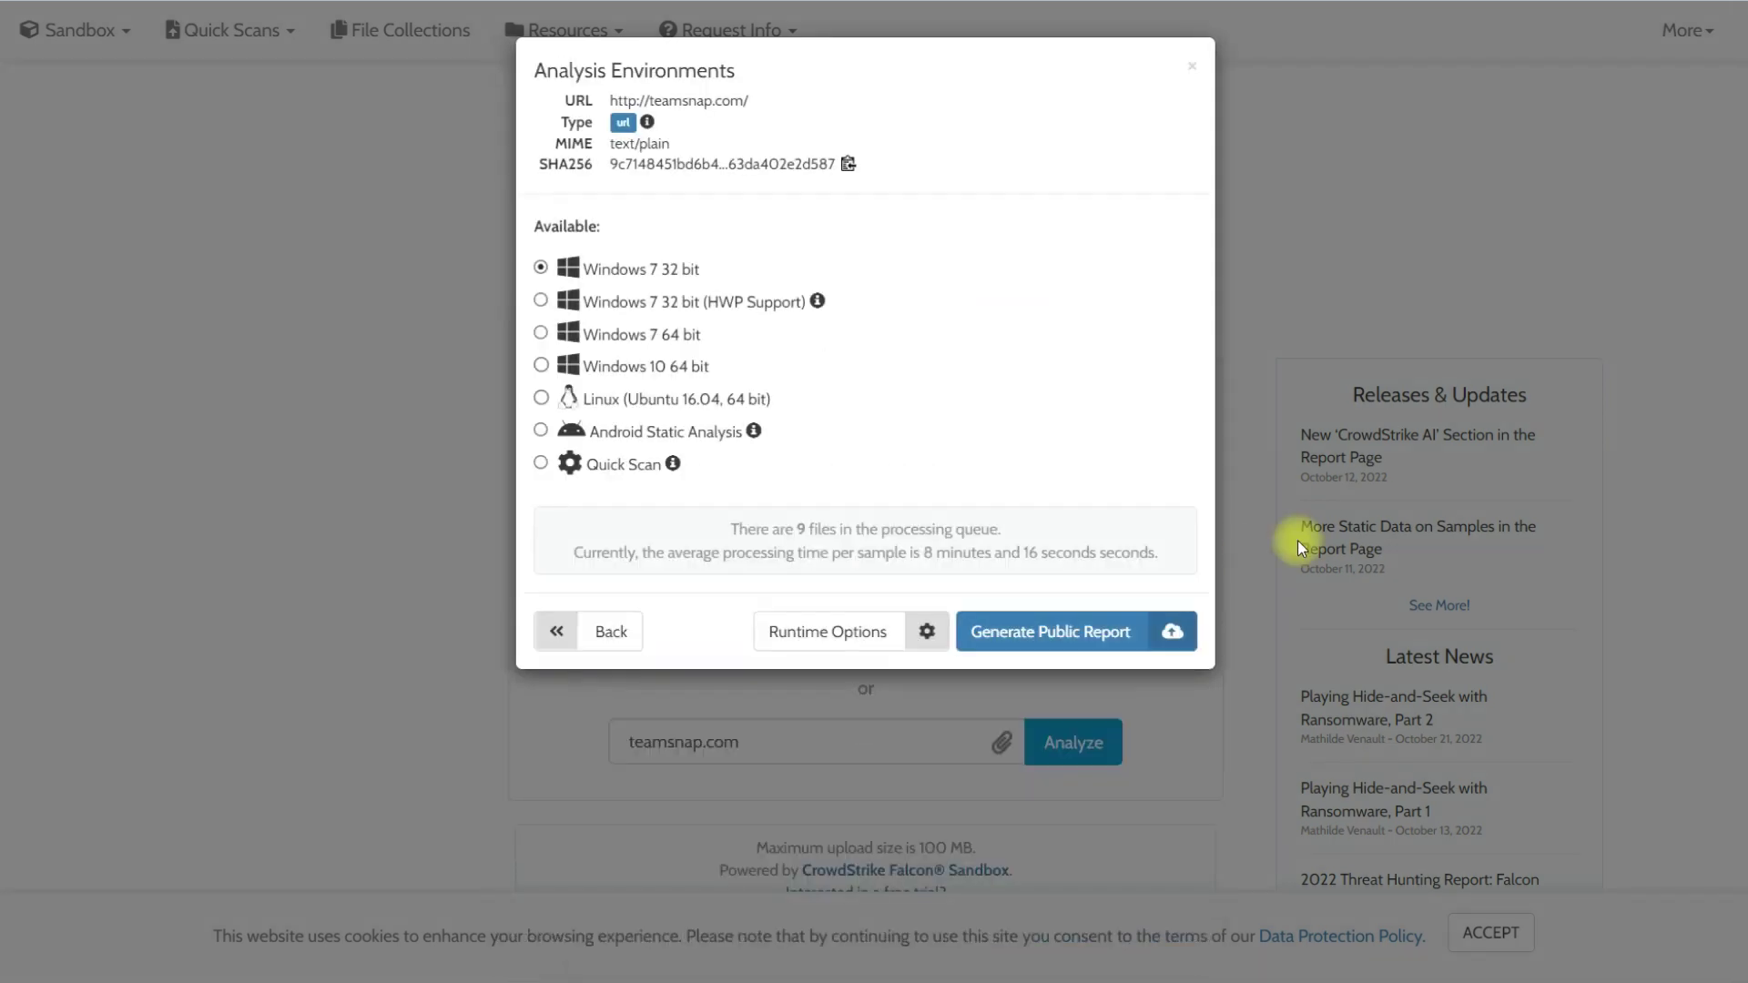
click(1047, 631)
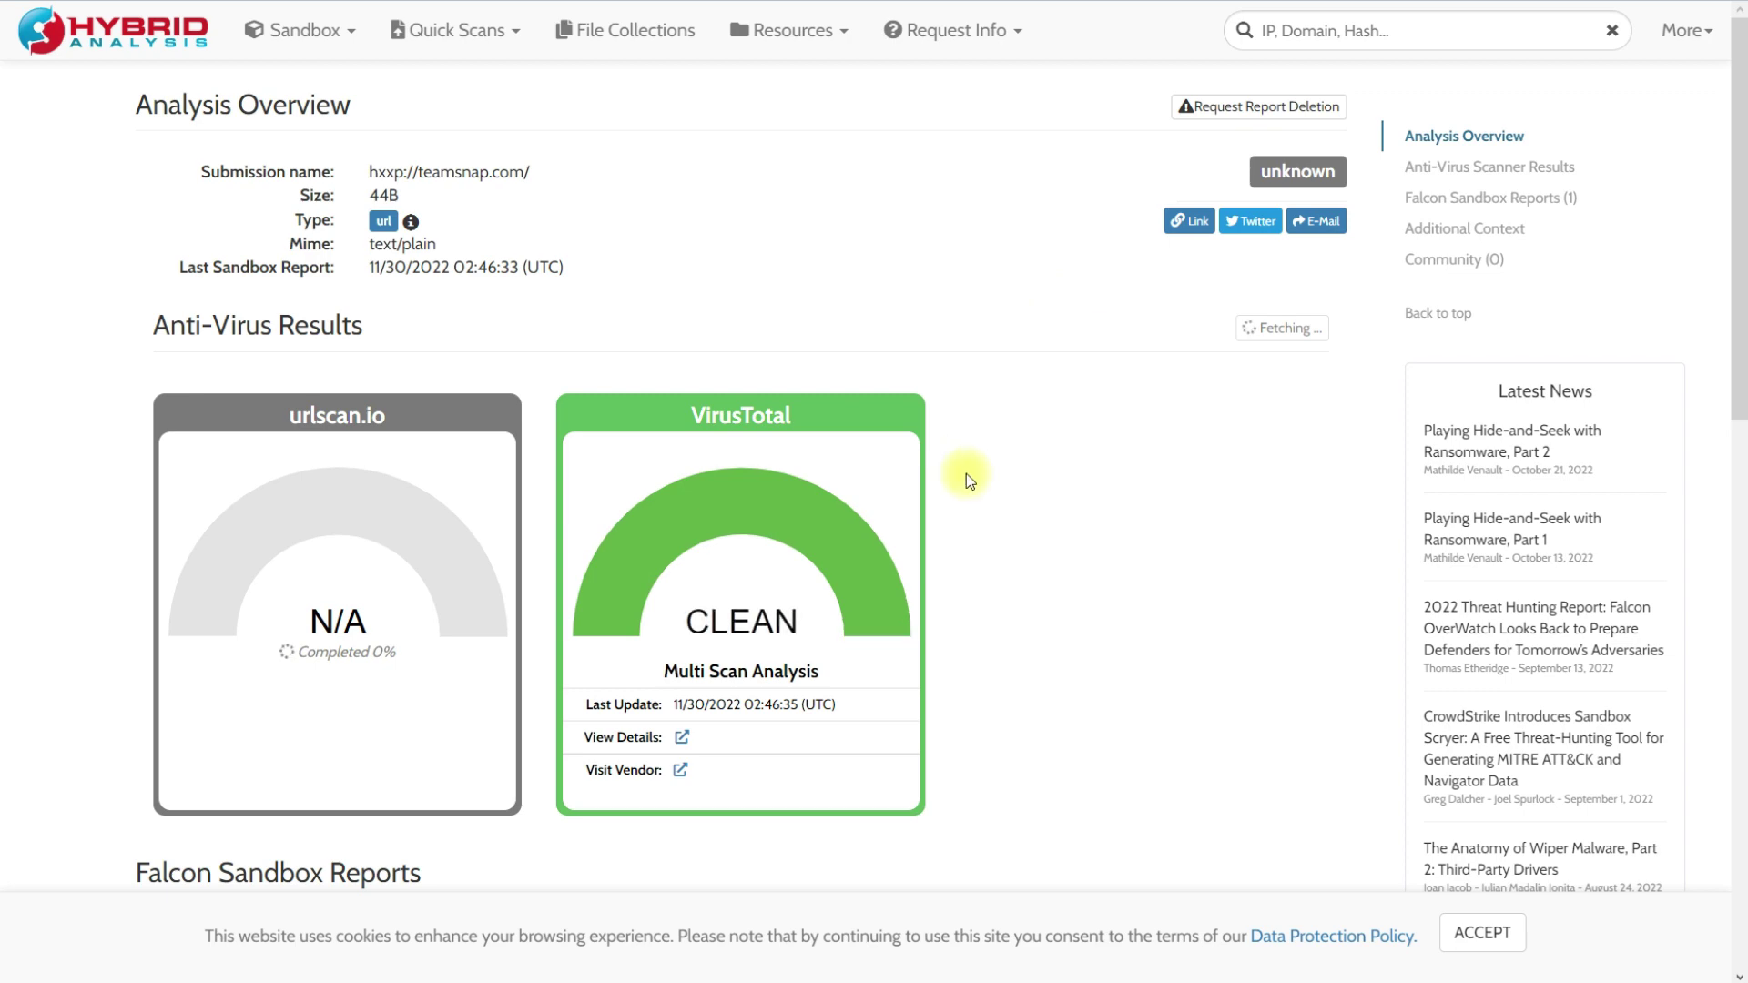
Step: Scroll through the teamsnap.com Anti-Virus Results, then go to the urlscan.io home page
scroll(1233, 624, down, 5)
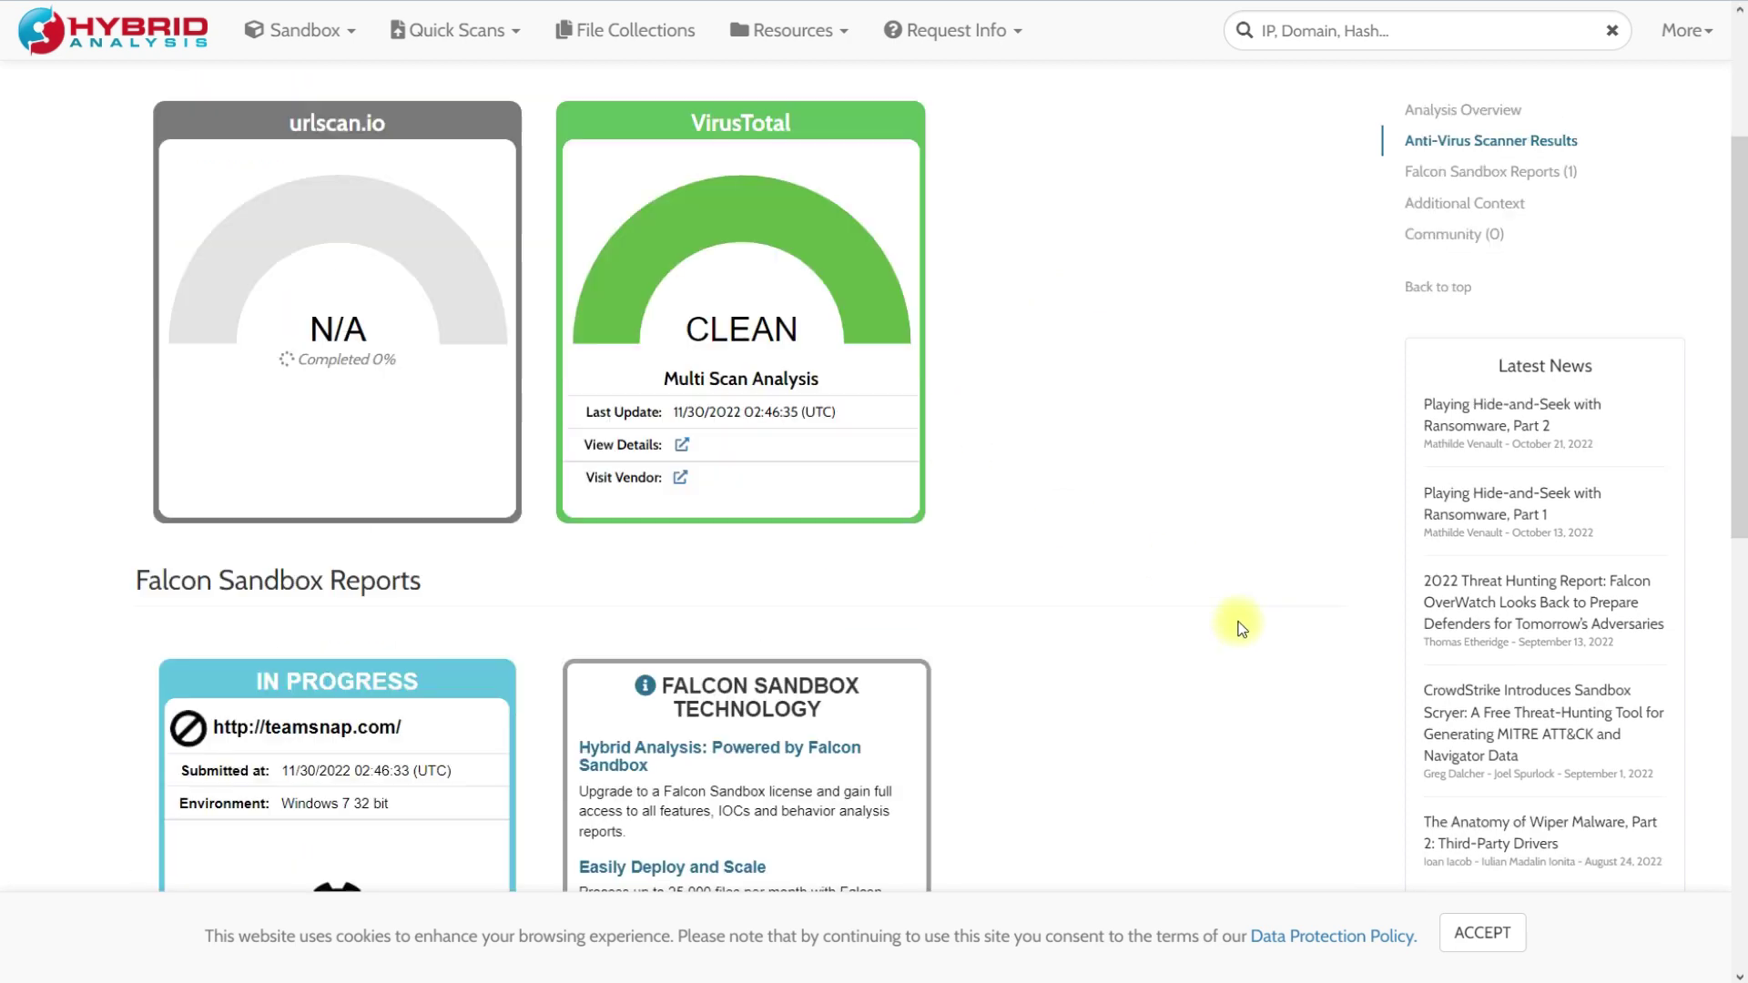
scroll(1111, 571, up, 3)
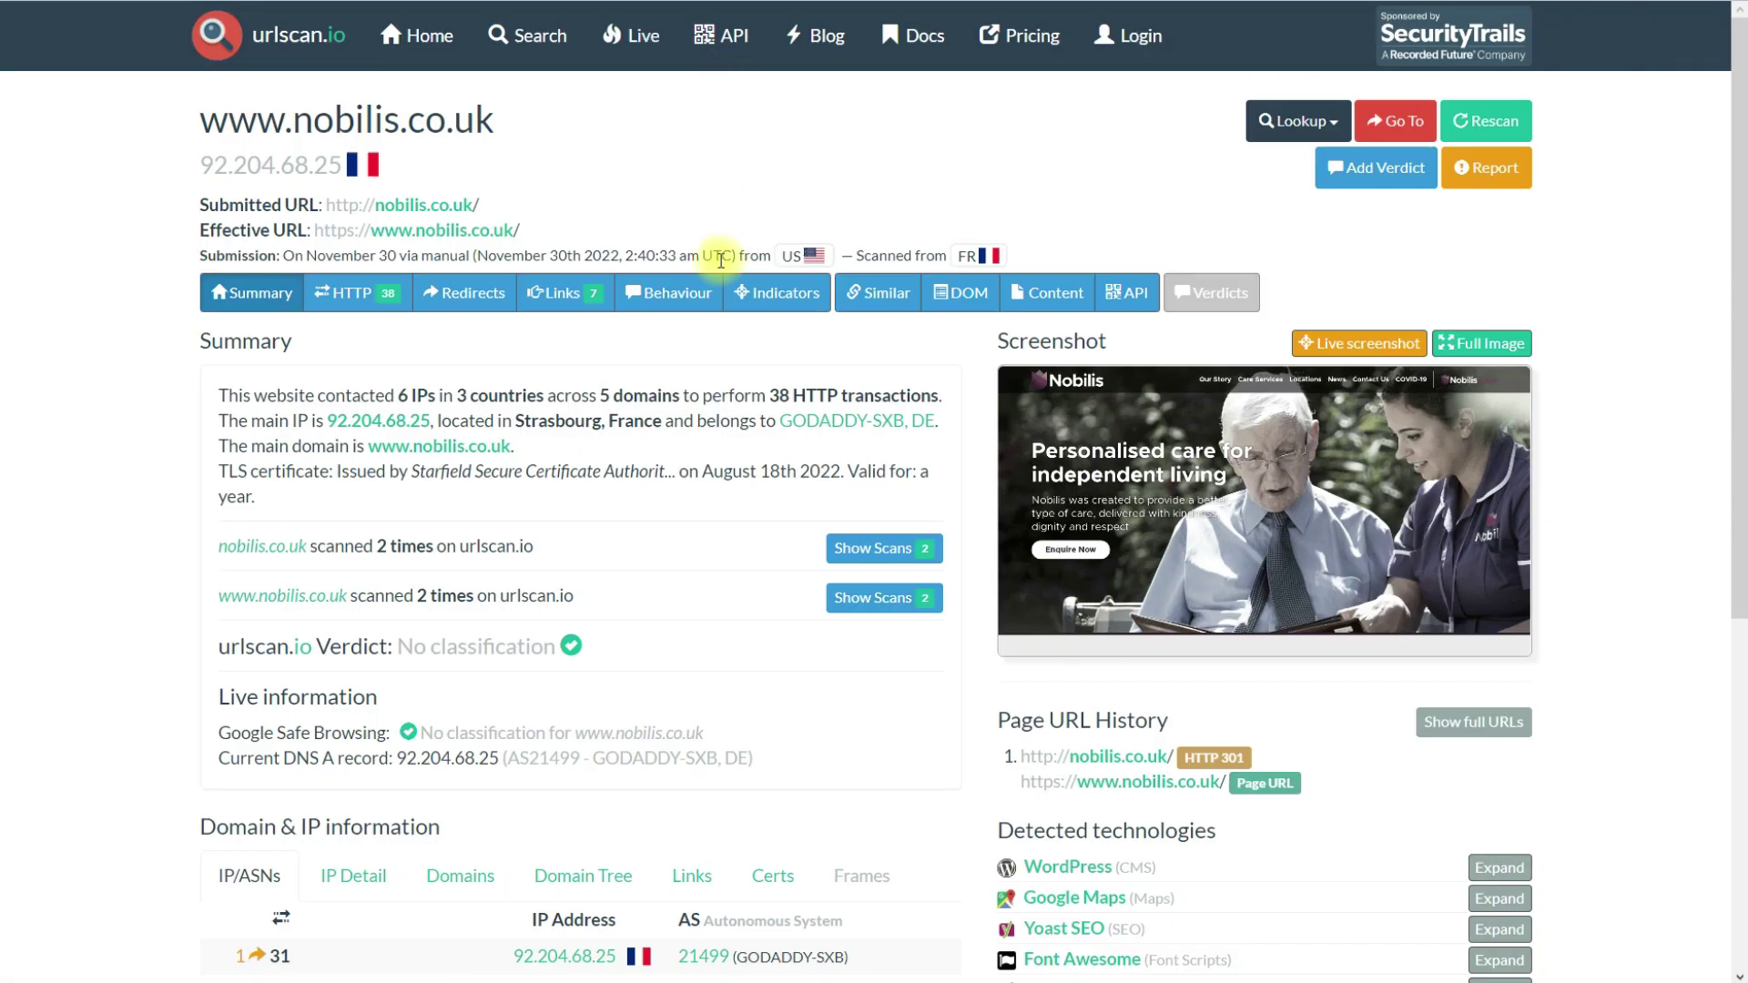
click(218, 37)
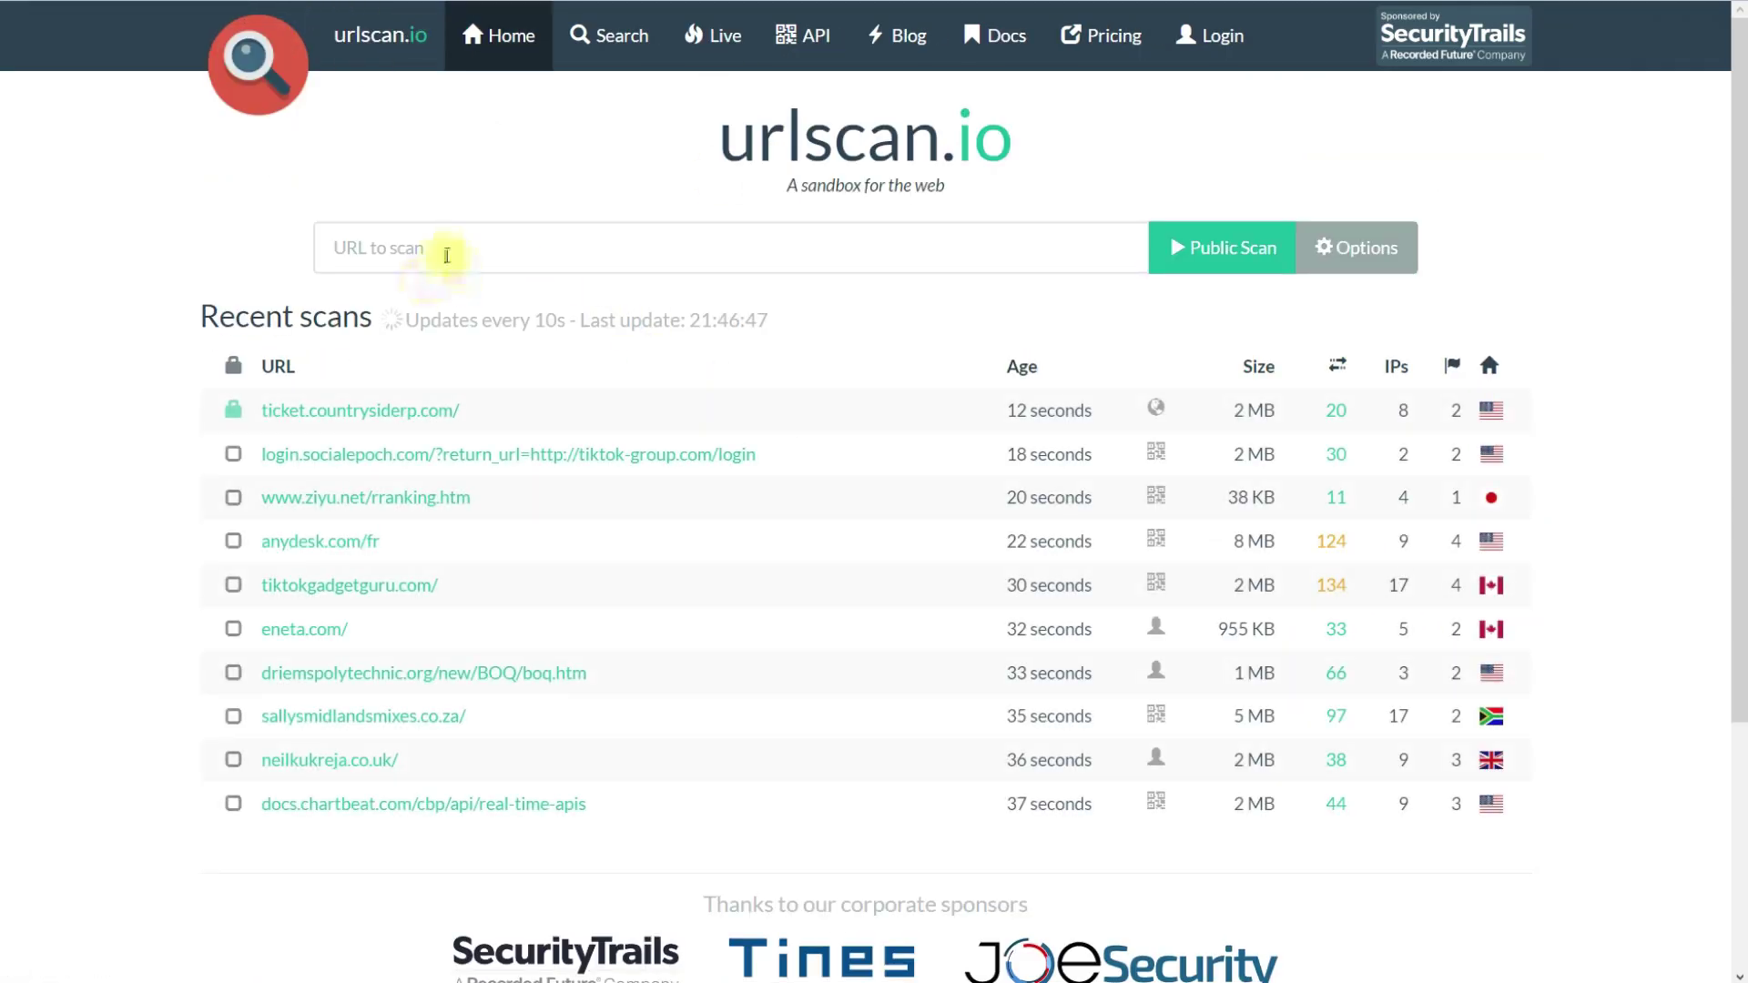
Step: Start a public urlscan.io scan of teamsnap.com, then load the any.run website
click(446, 256)
text(teamsnap.com)
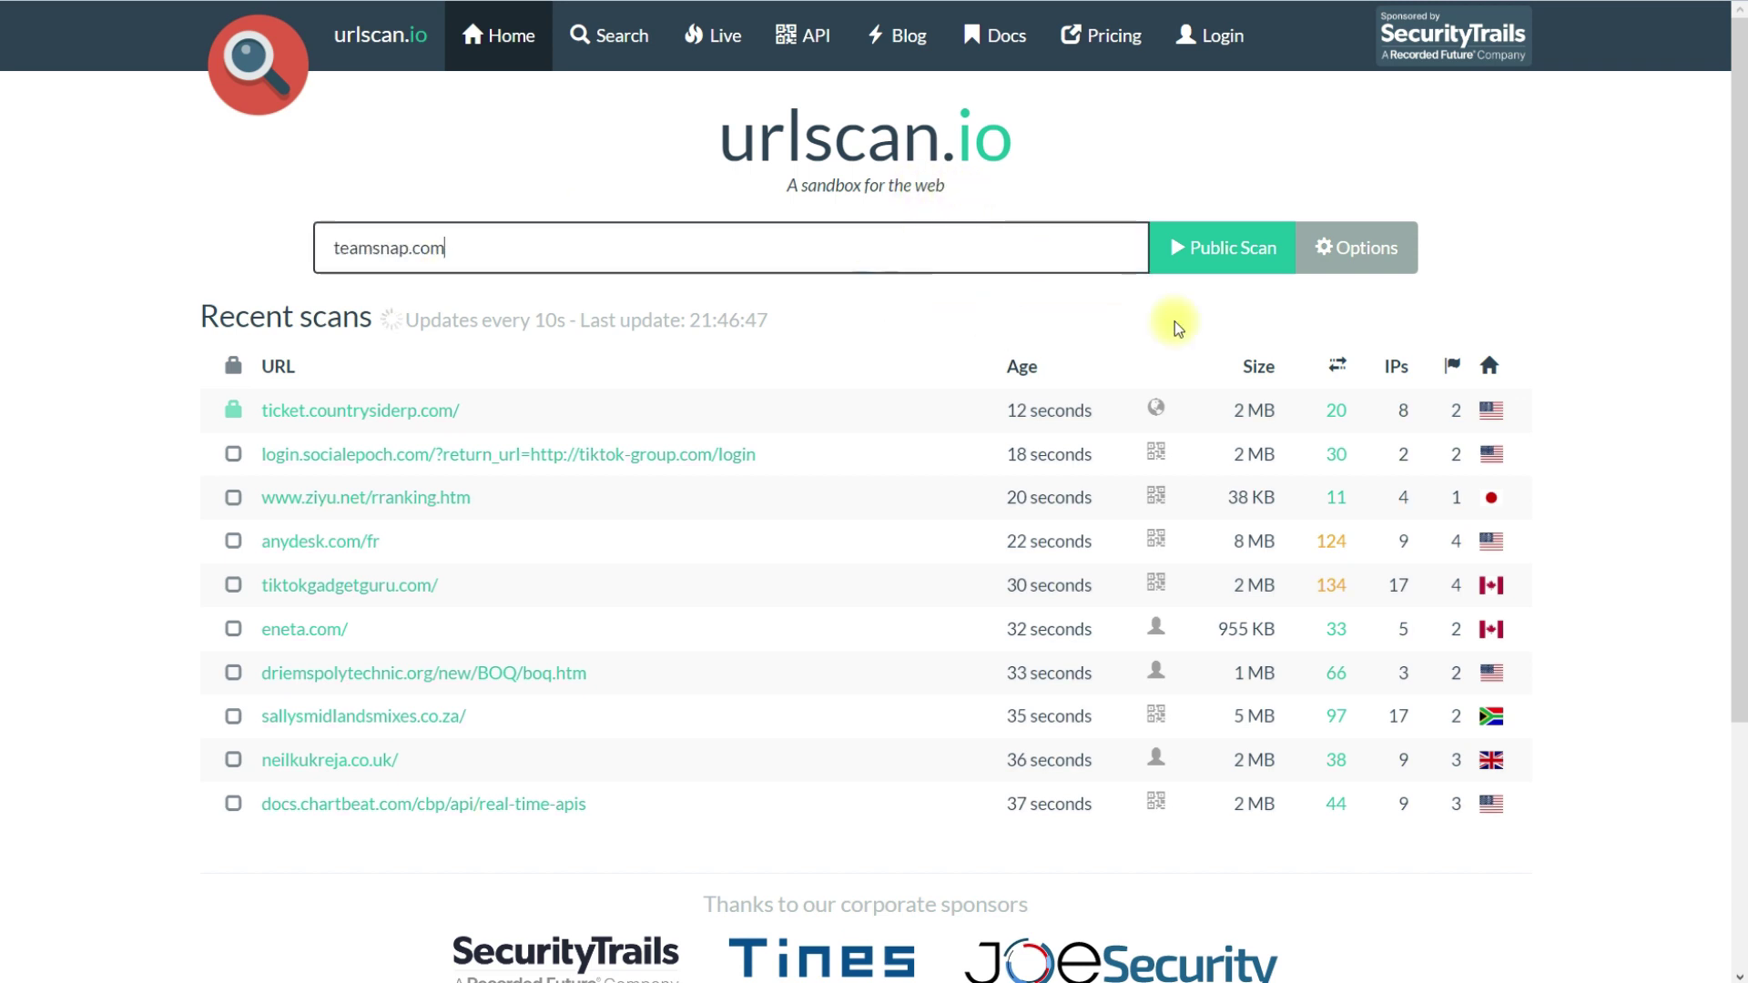
click(1221, 261)
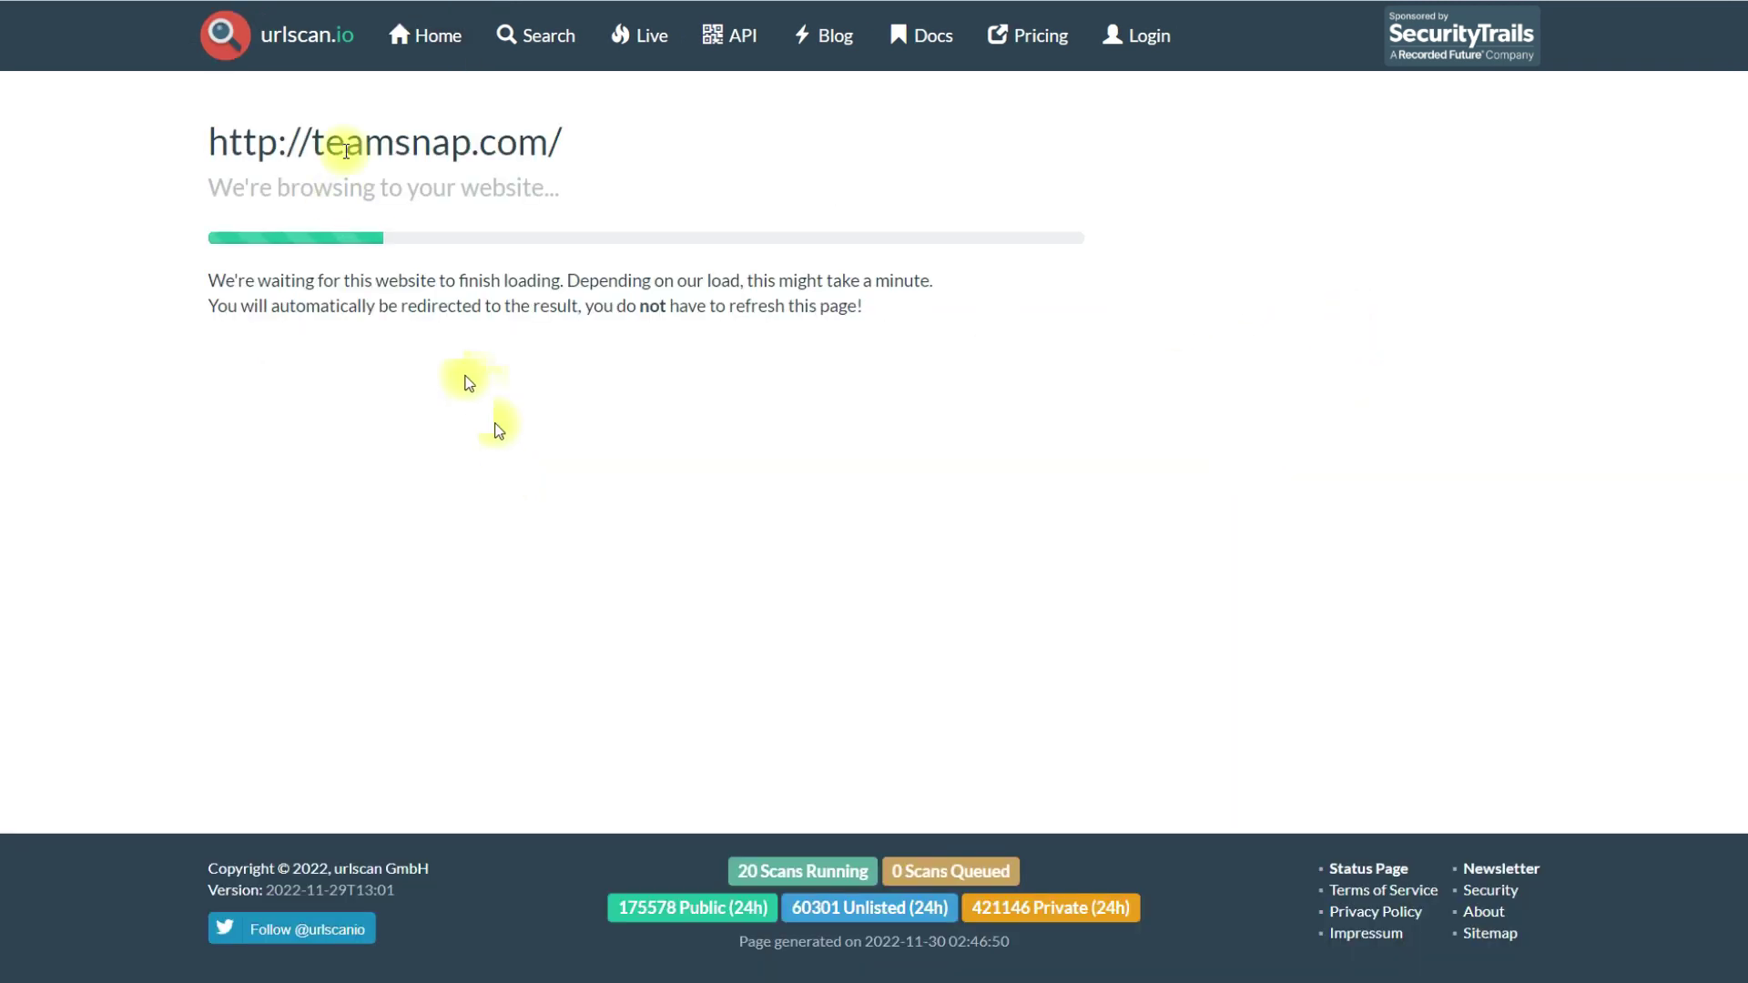
text(any)
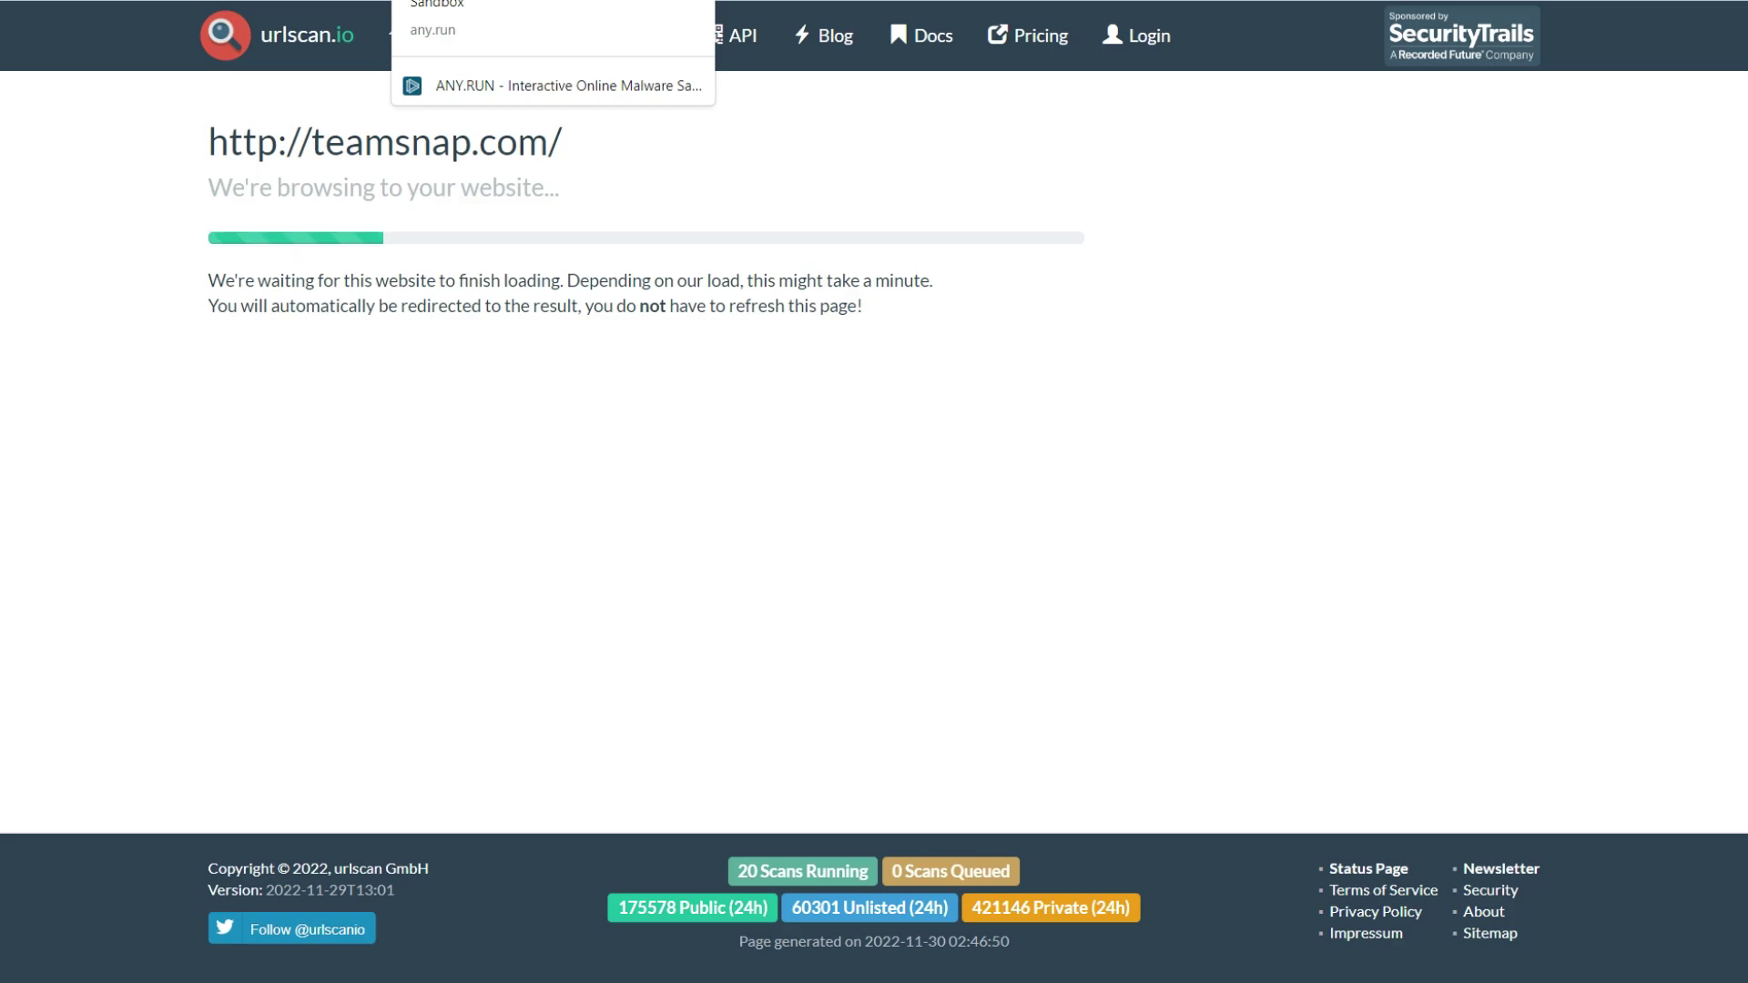
key(Return)
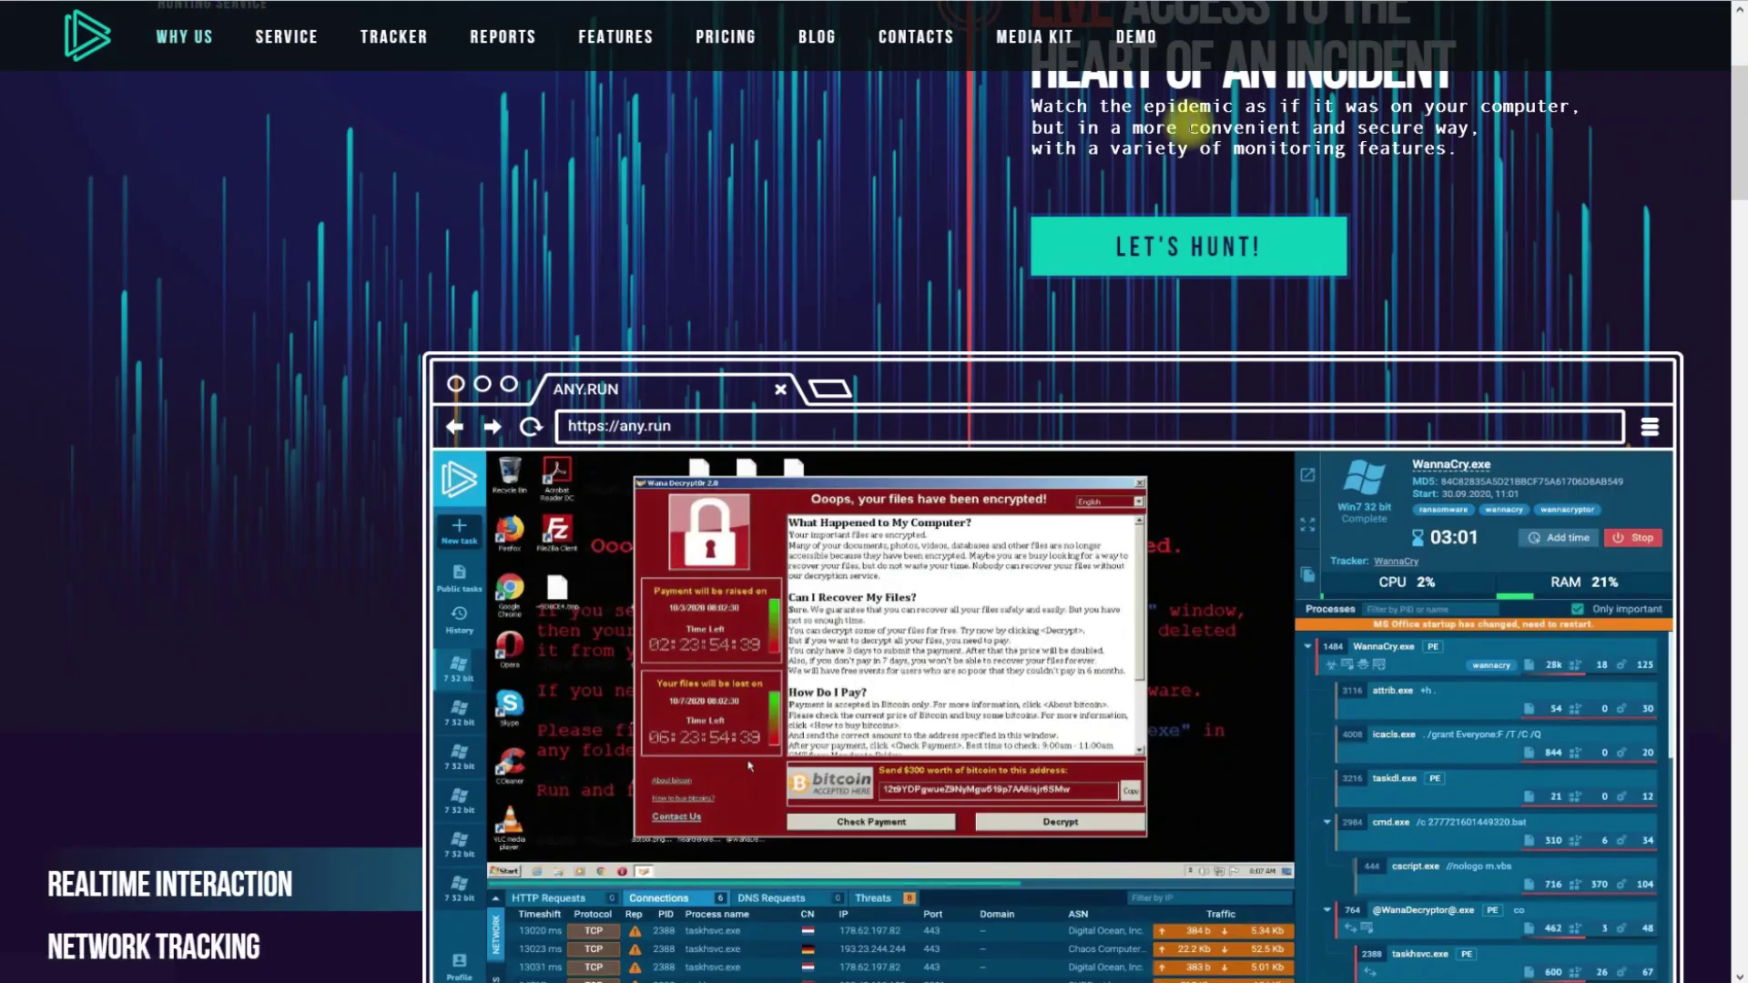
scroll(670, 450, up, 4)
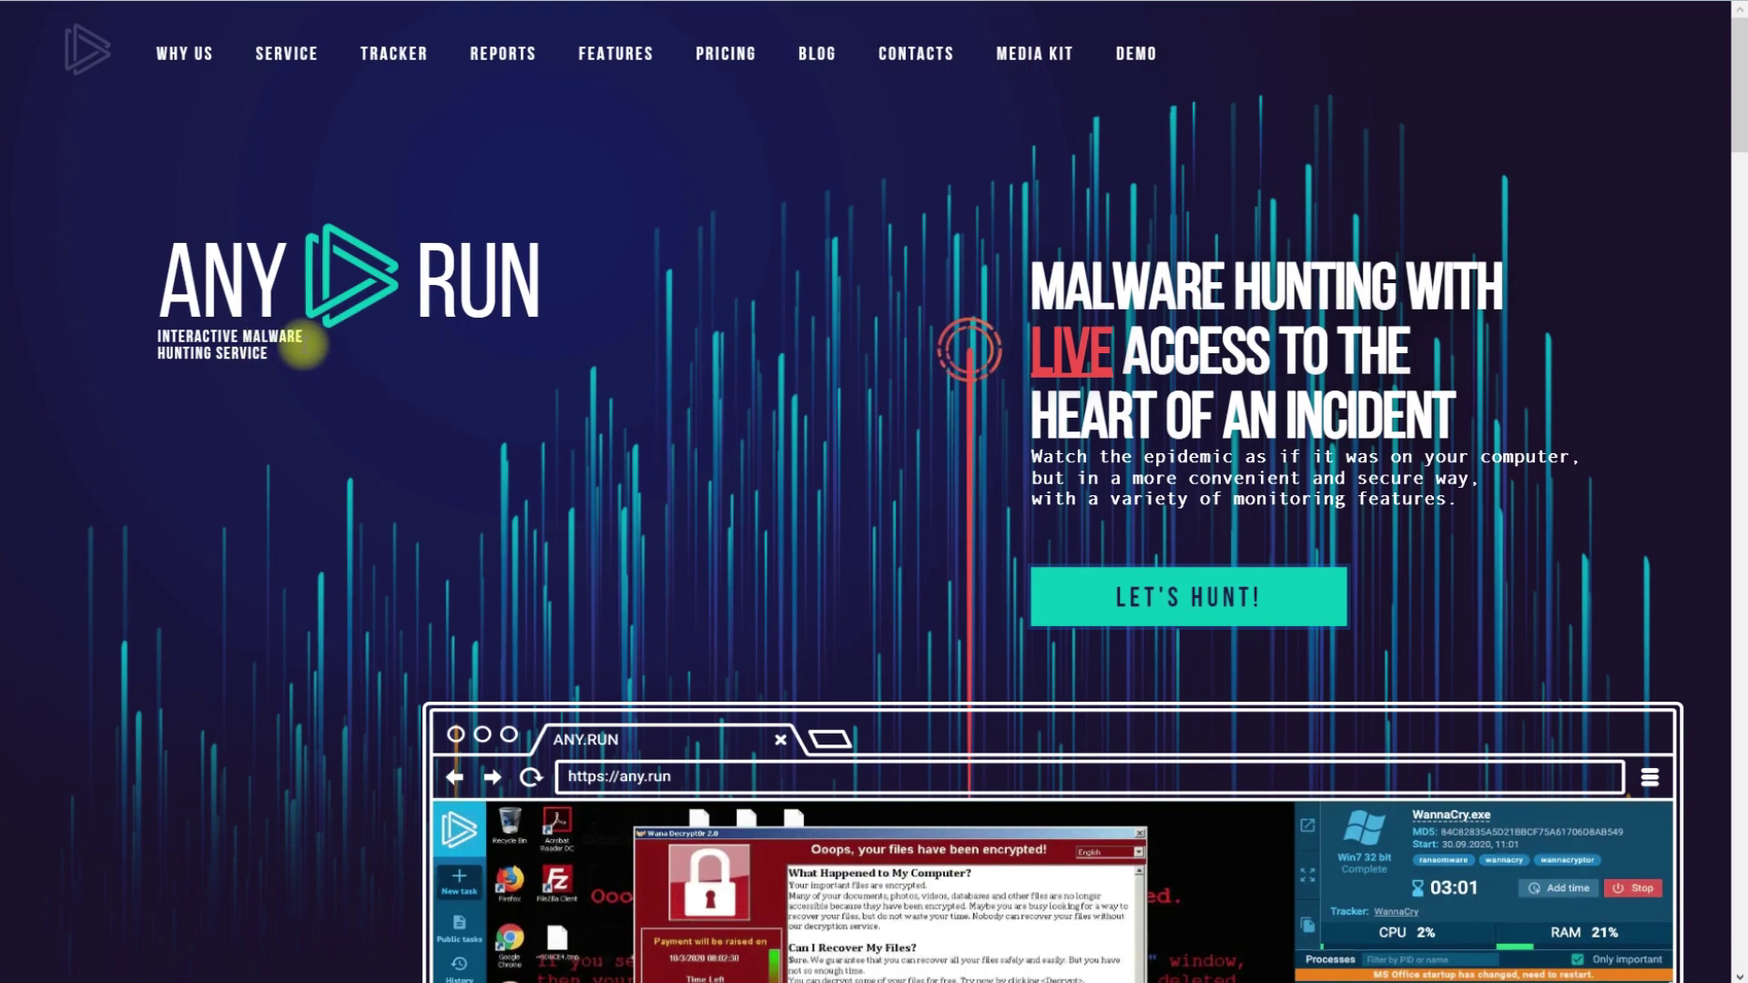
drag(303, 344, 170, 336)
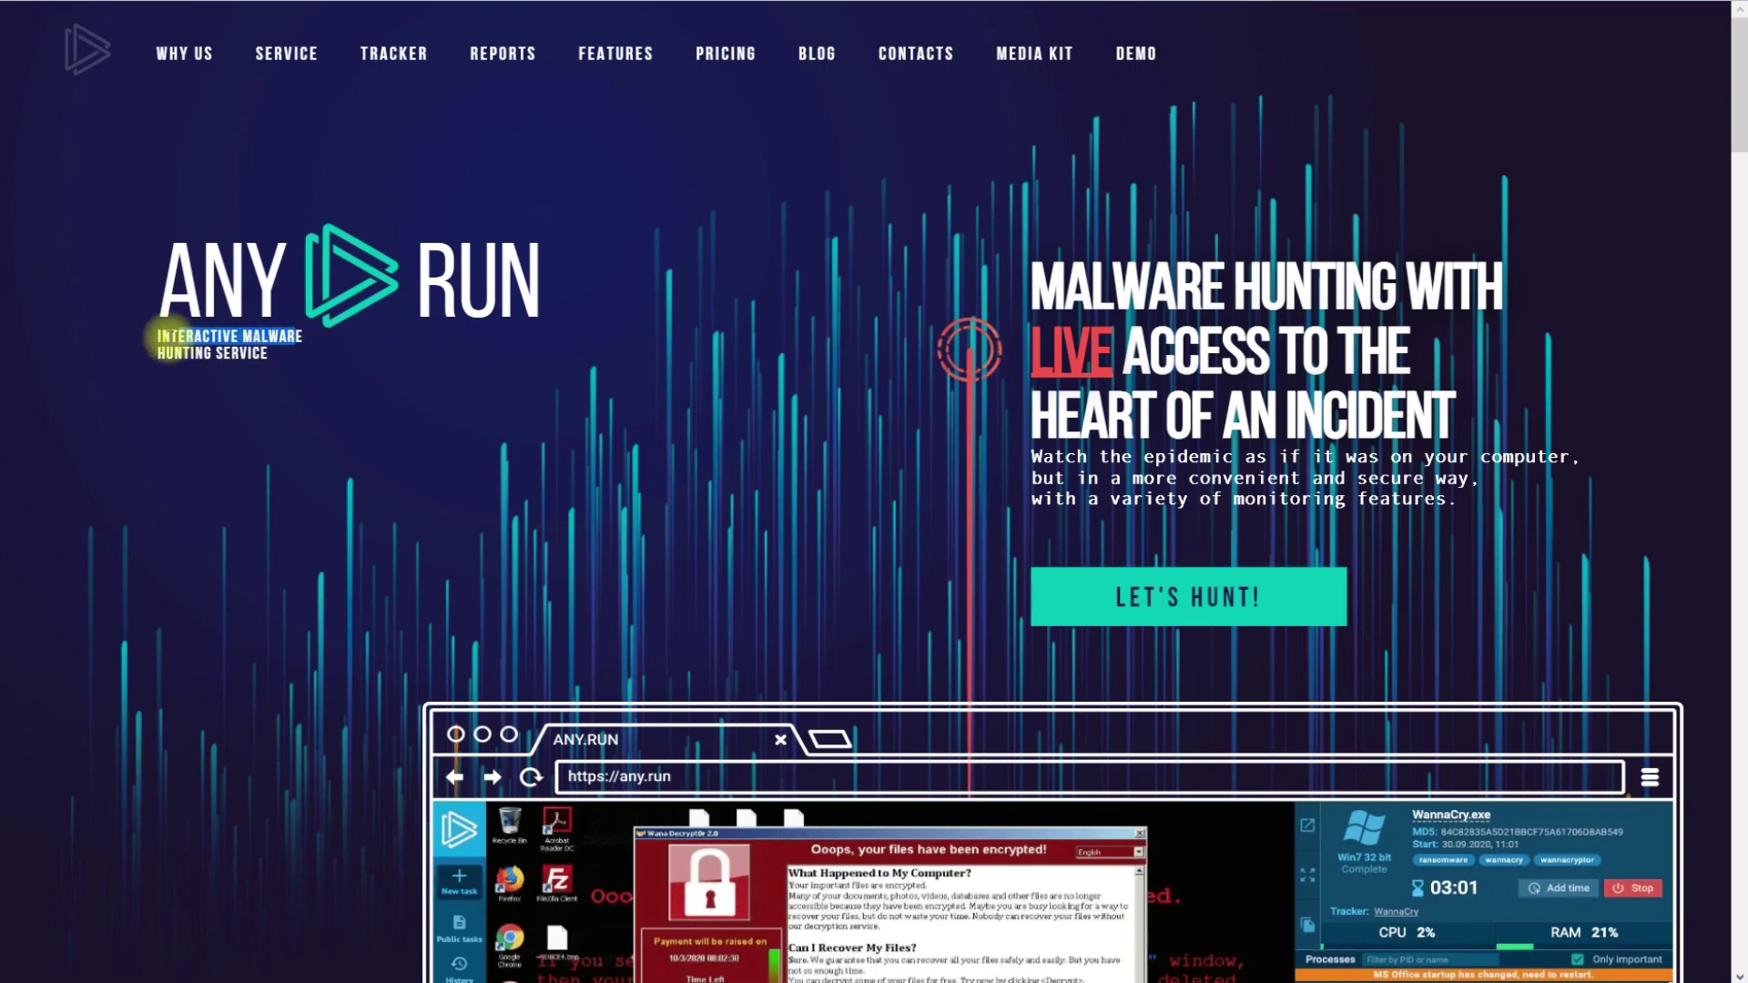
click(288, 355)
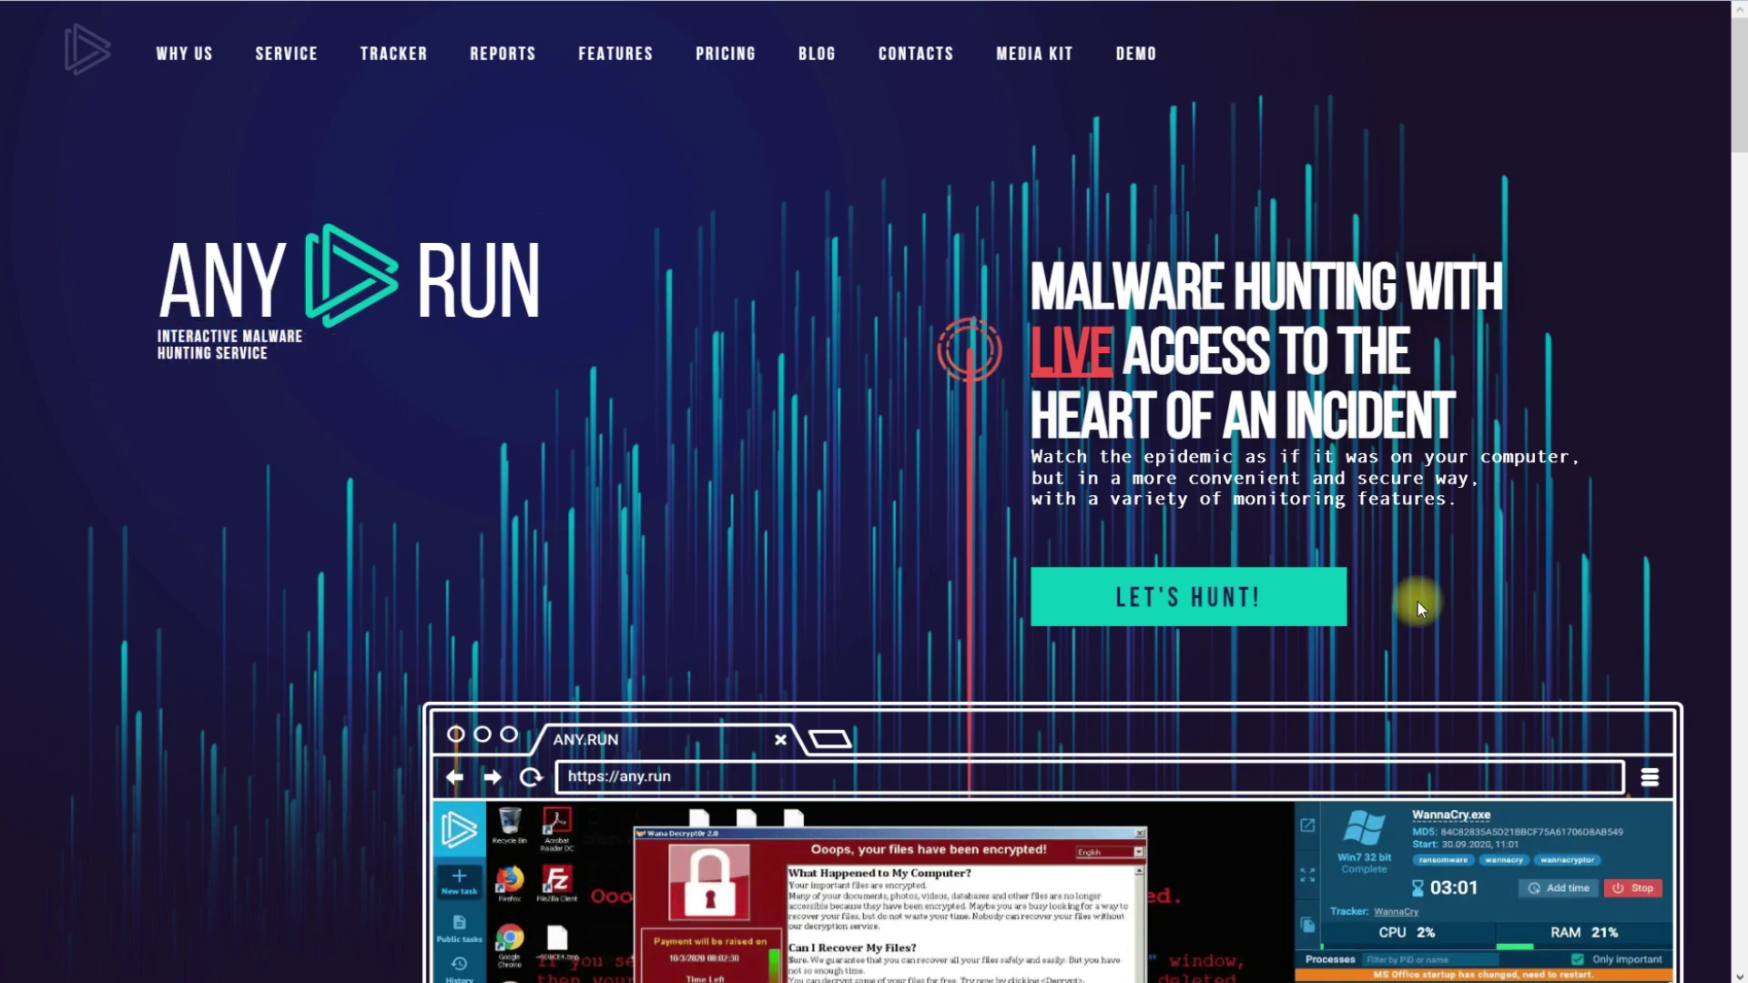
drag(1737, 102, 1739, 41)
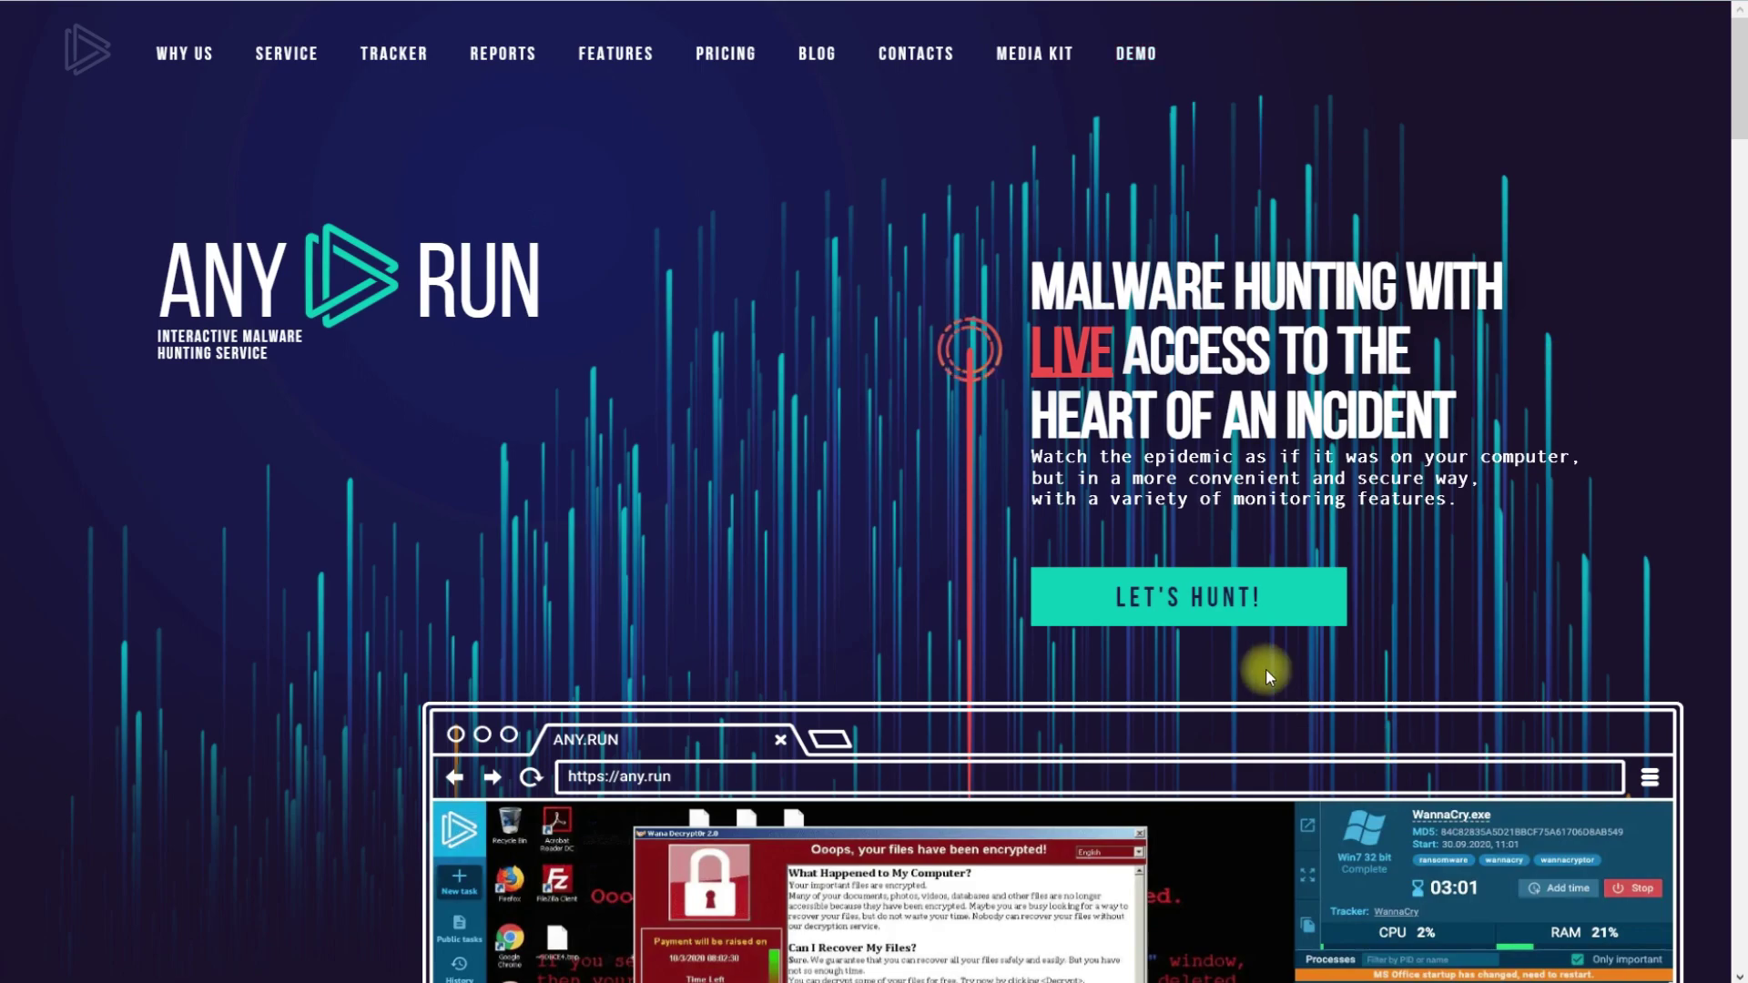
click(1292, 619)
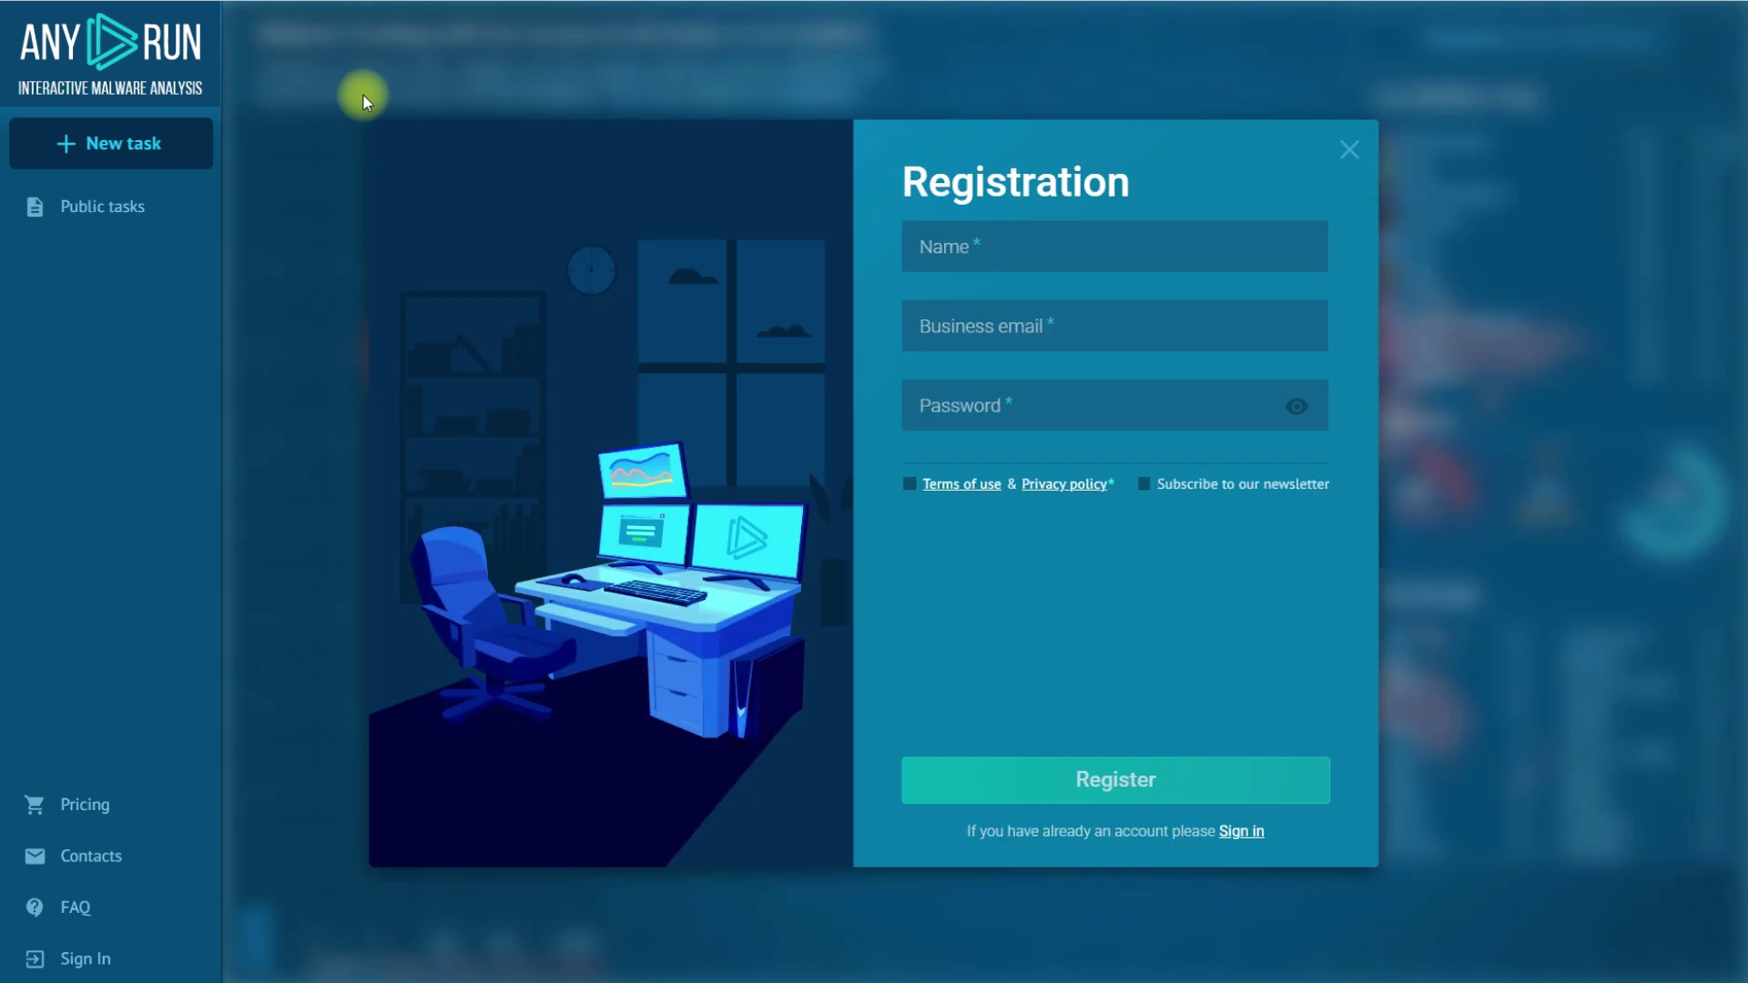
click(1055, 329)
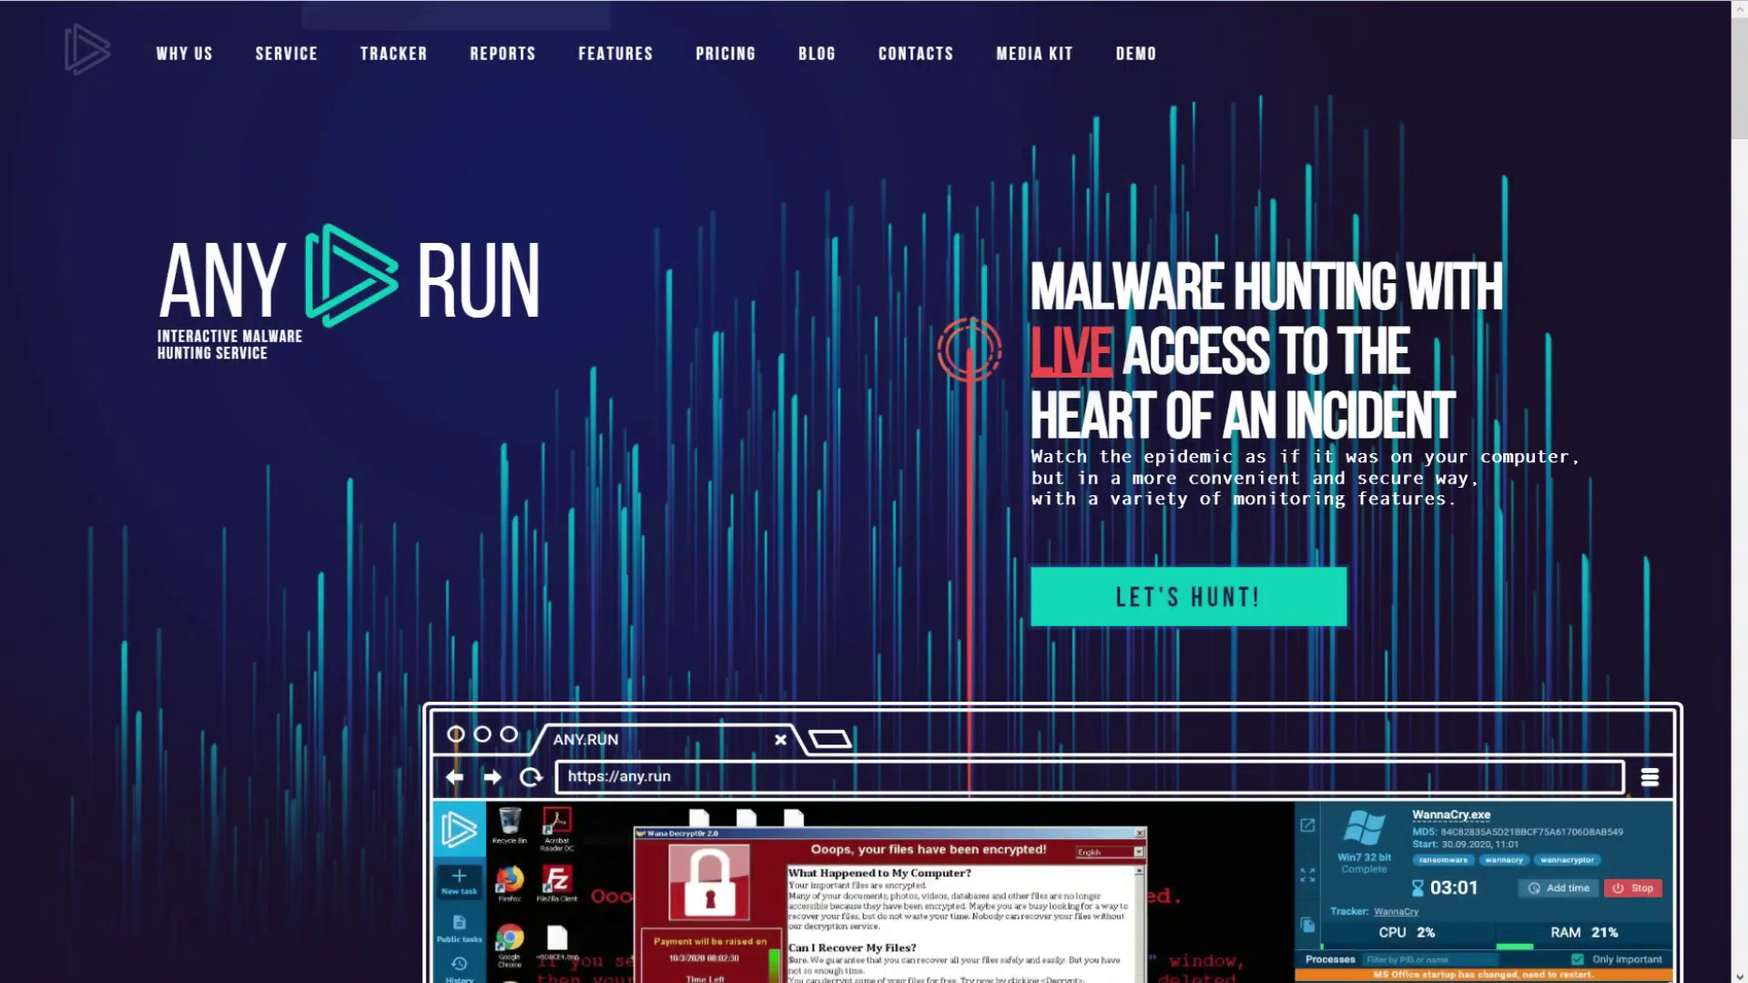
scroll(500, 10, down, 5)
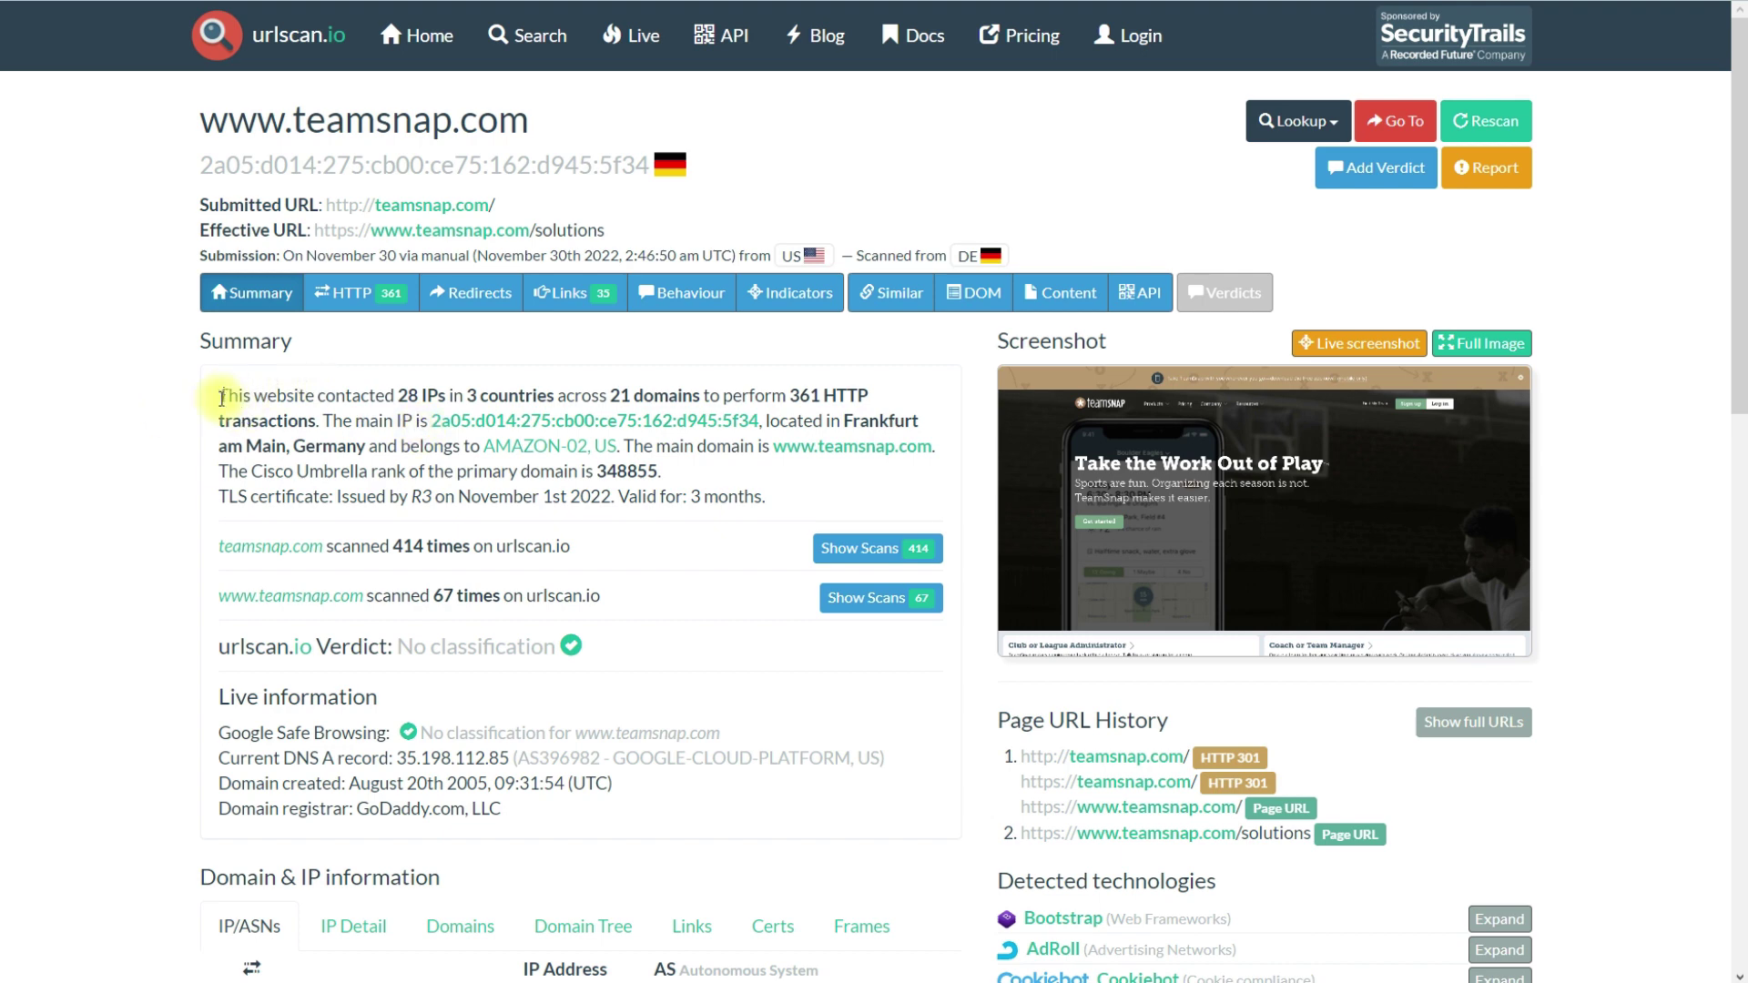
Step: Read the teamsnap.com scan summary and the main IP's Frankfurt location in the Domain & IP tables
drag(220, 395, 405, 395)
click(455, 393)
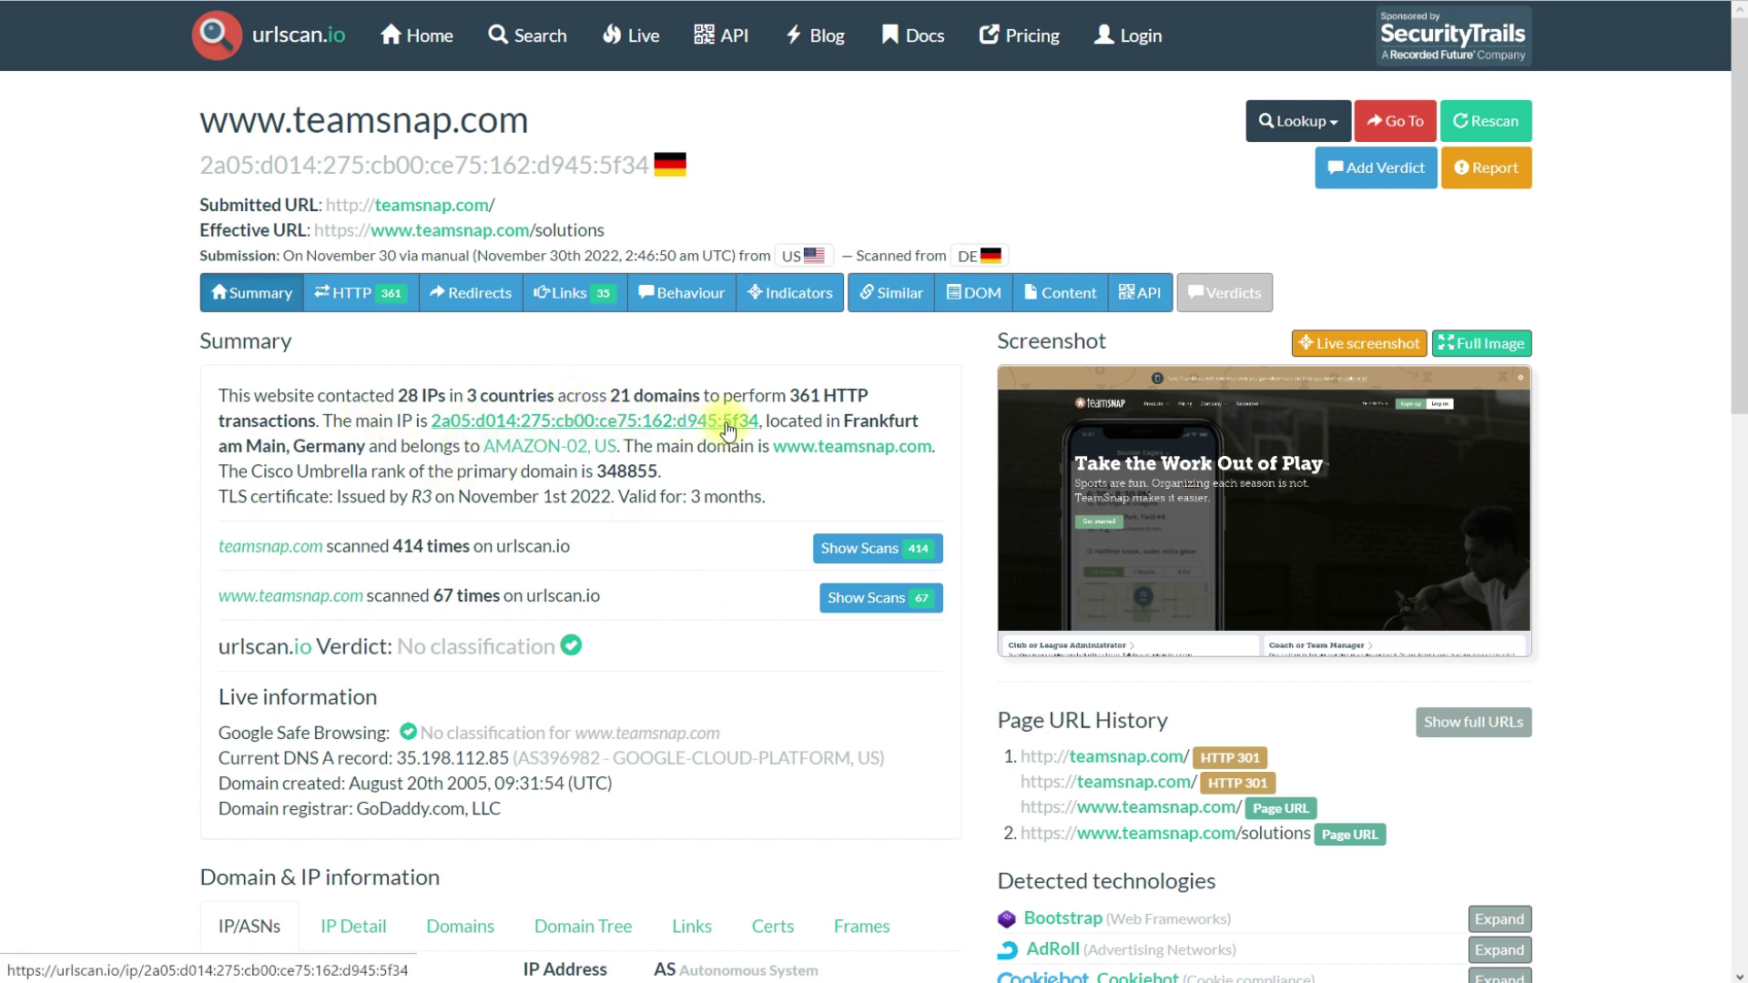
drag(842, 419, 382, 447)
click(382, 447)
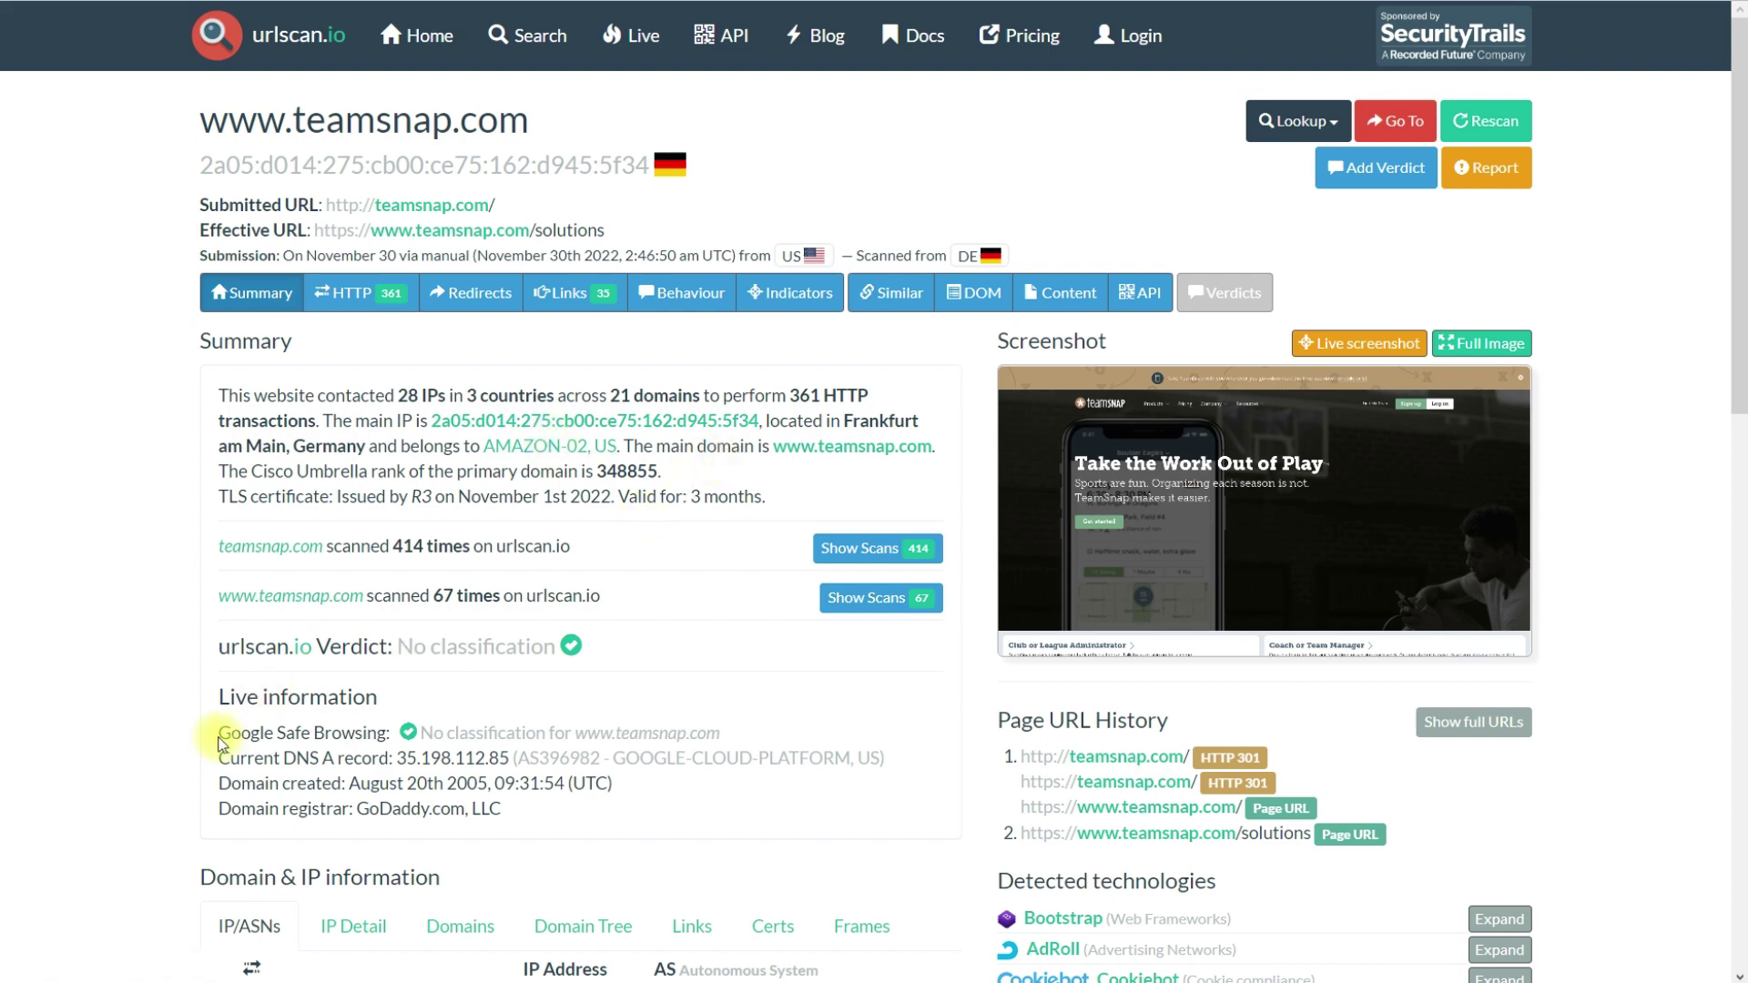
scroll(202, 704, down, 10)
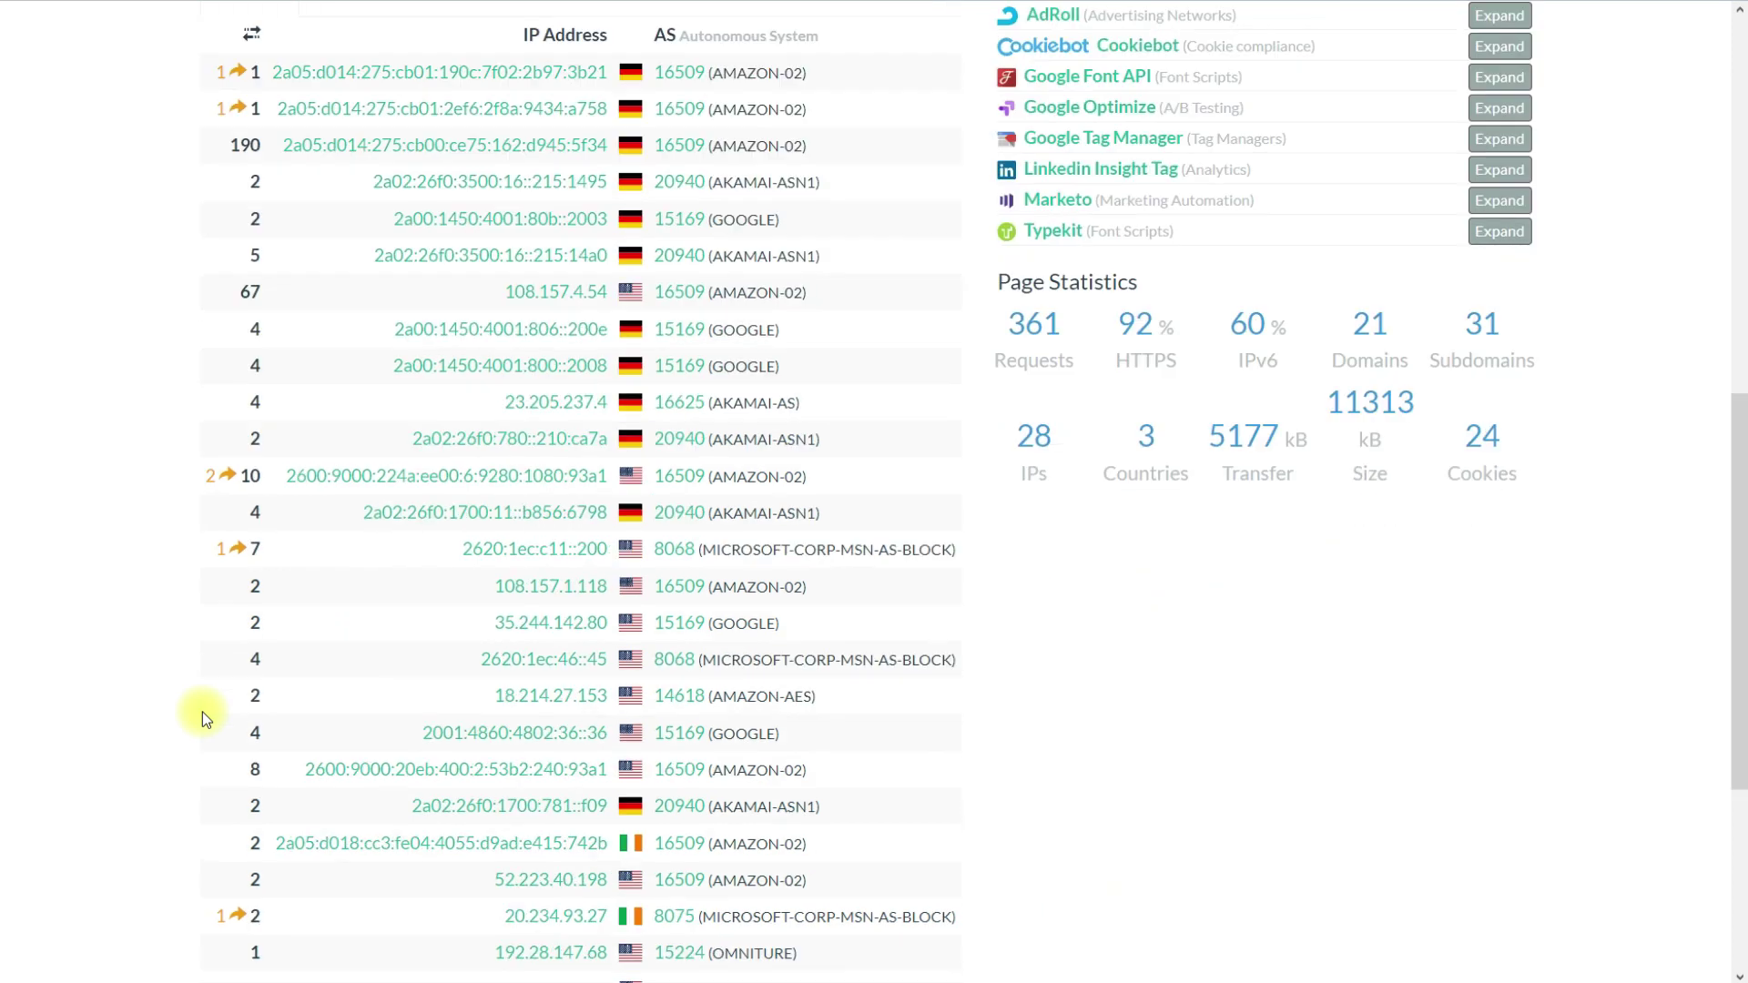
scroll(1728, 467, up, 2)
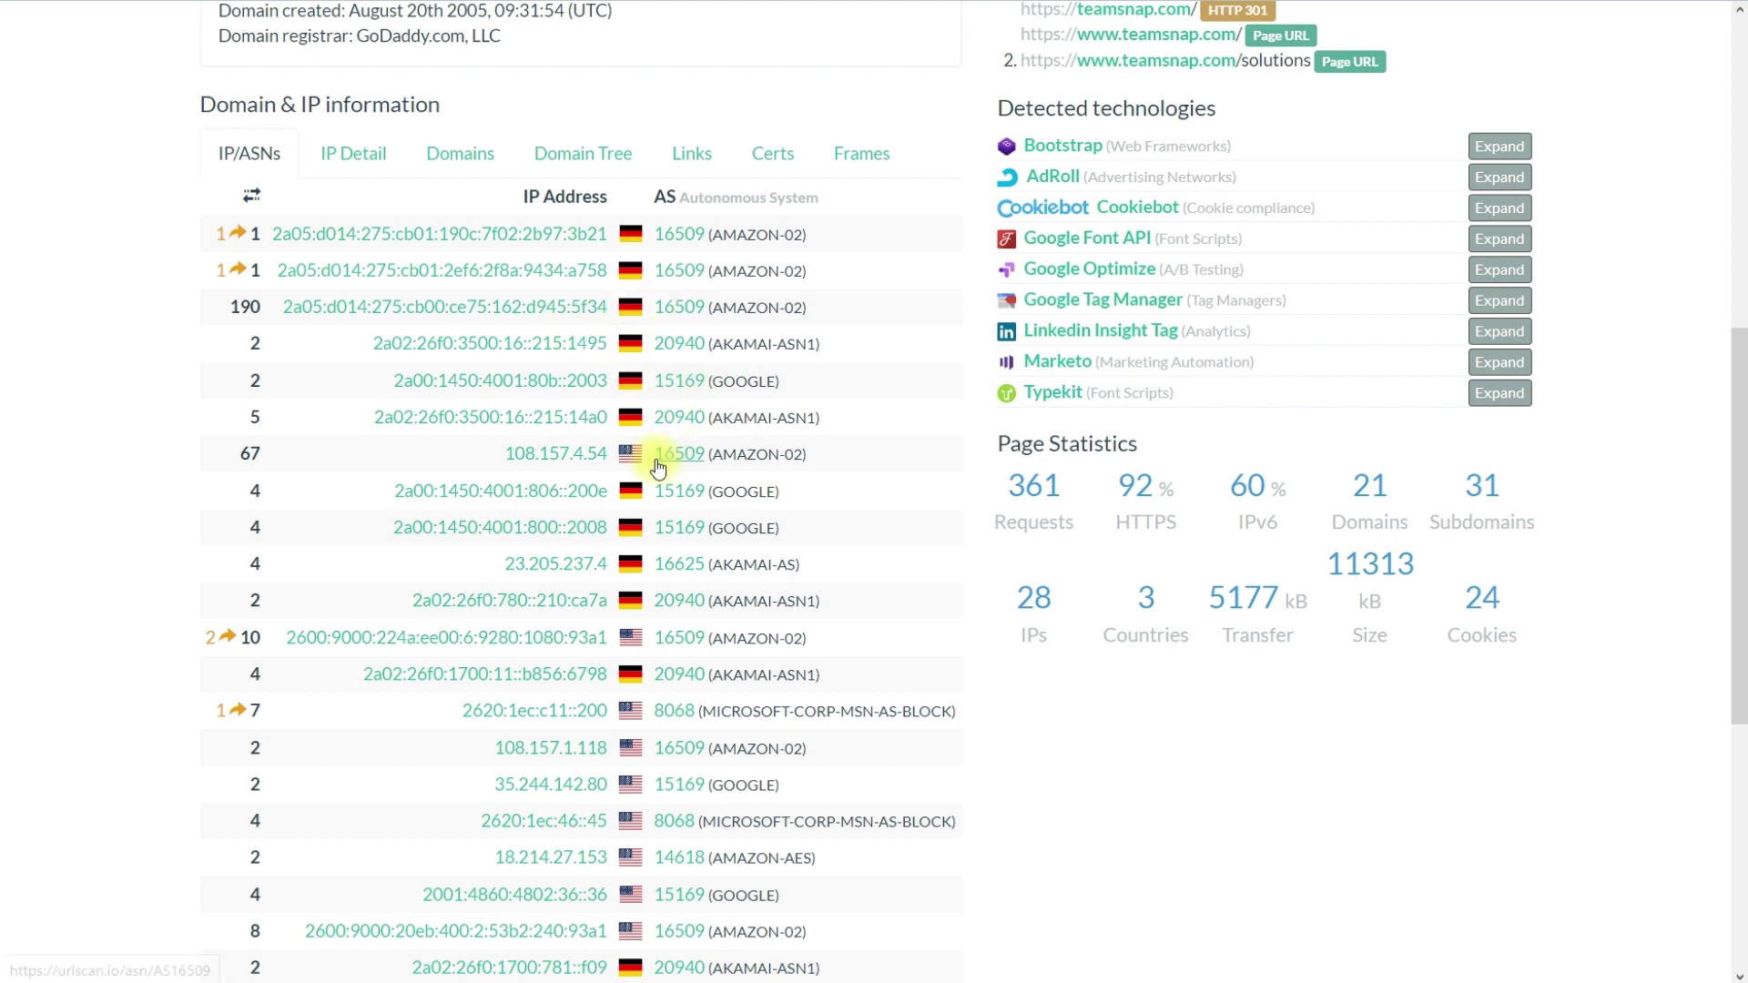
scroll(702, 593, down, 1)
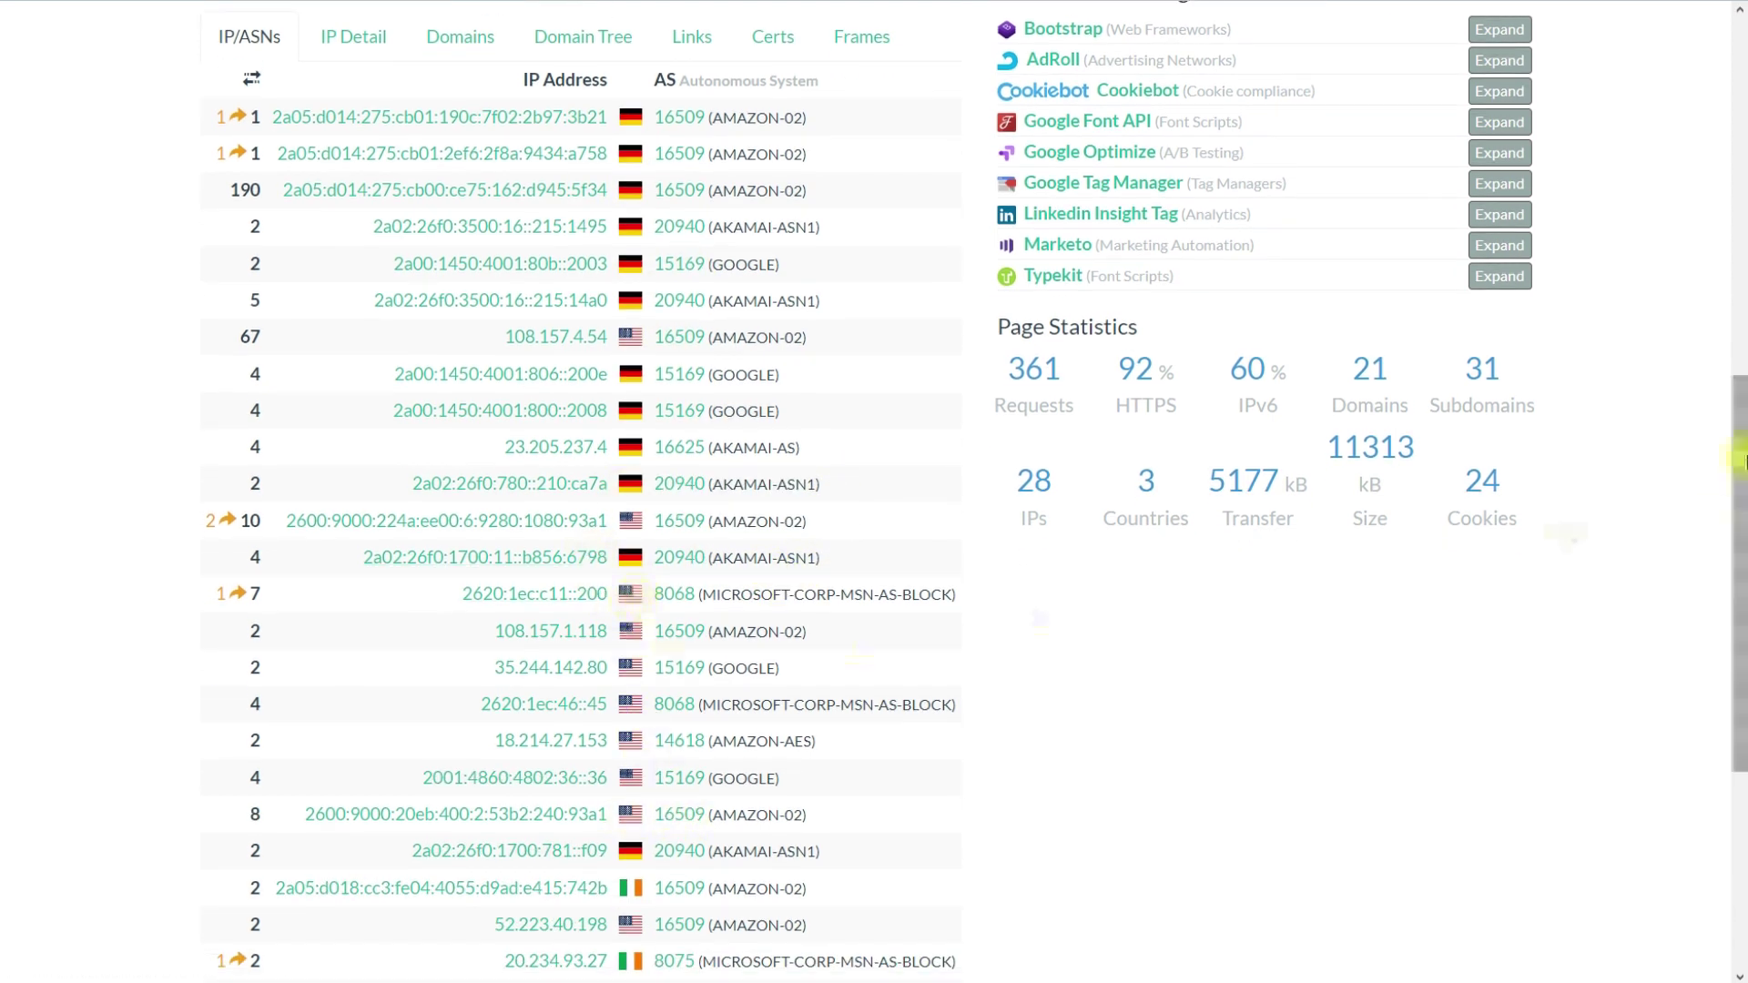
drag(1739, 460, 1739, 314)
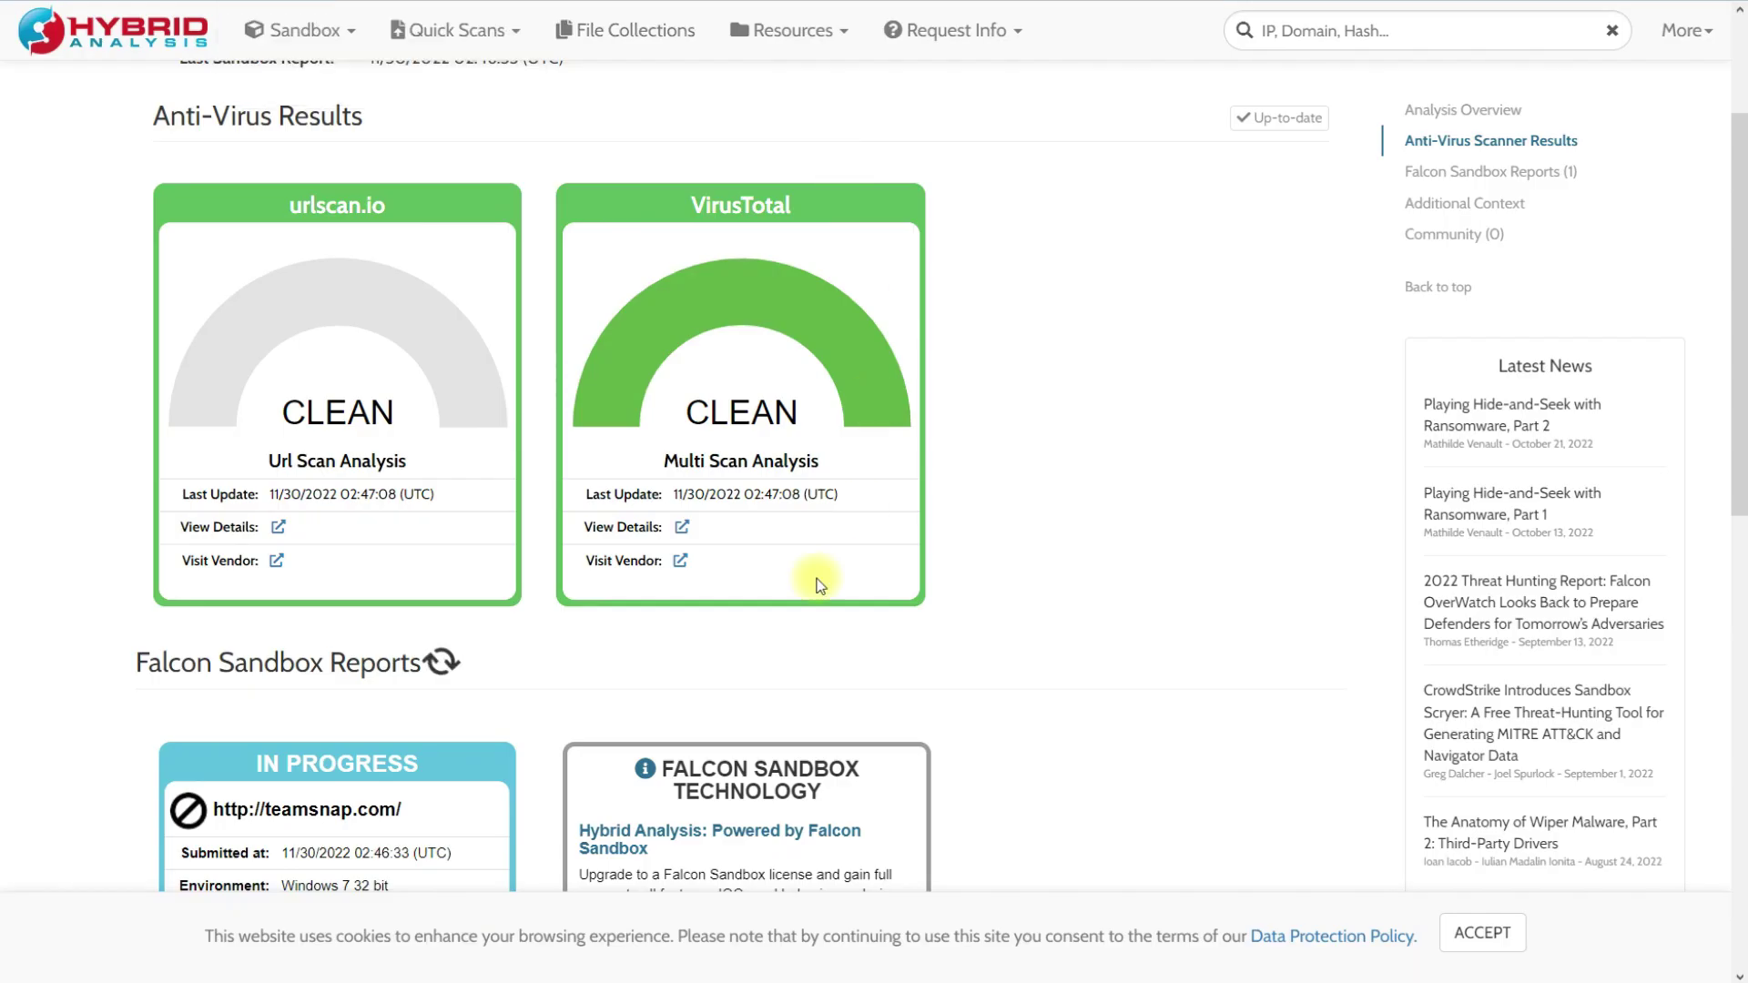
Step: Open the full urlscan.io and VirusTotal reports for teamsnap.com from its Analysis Overview
drag(1738, 378, 1741, 275)
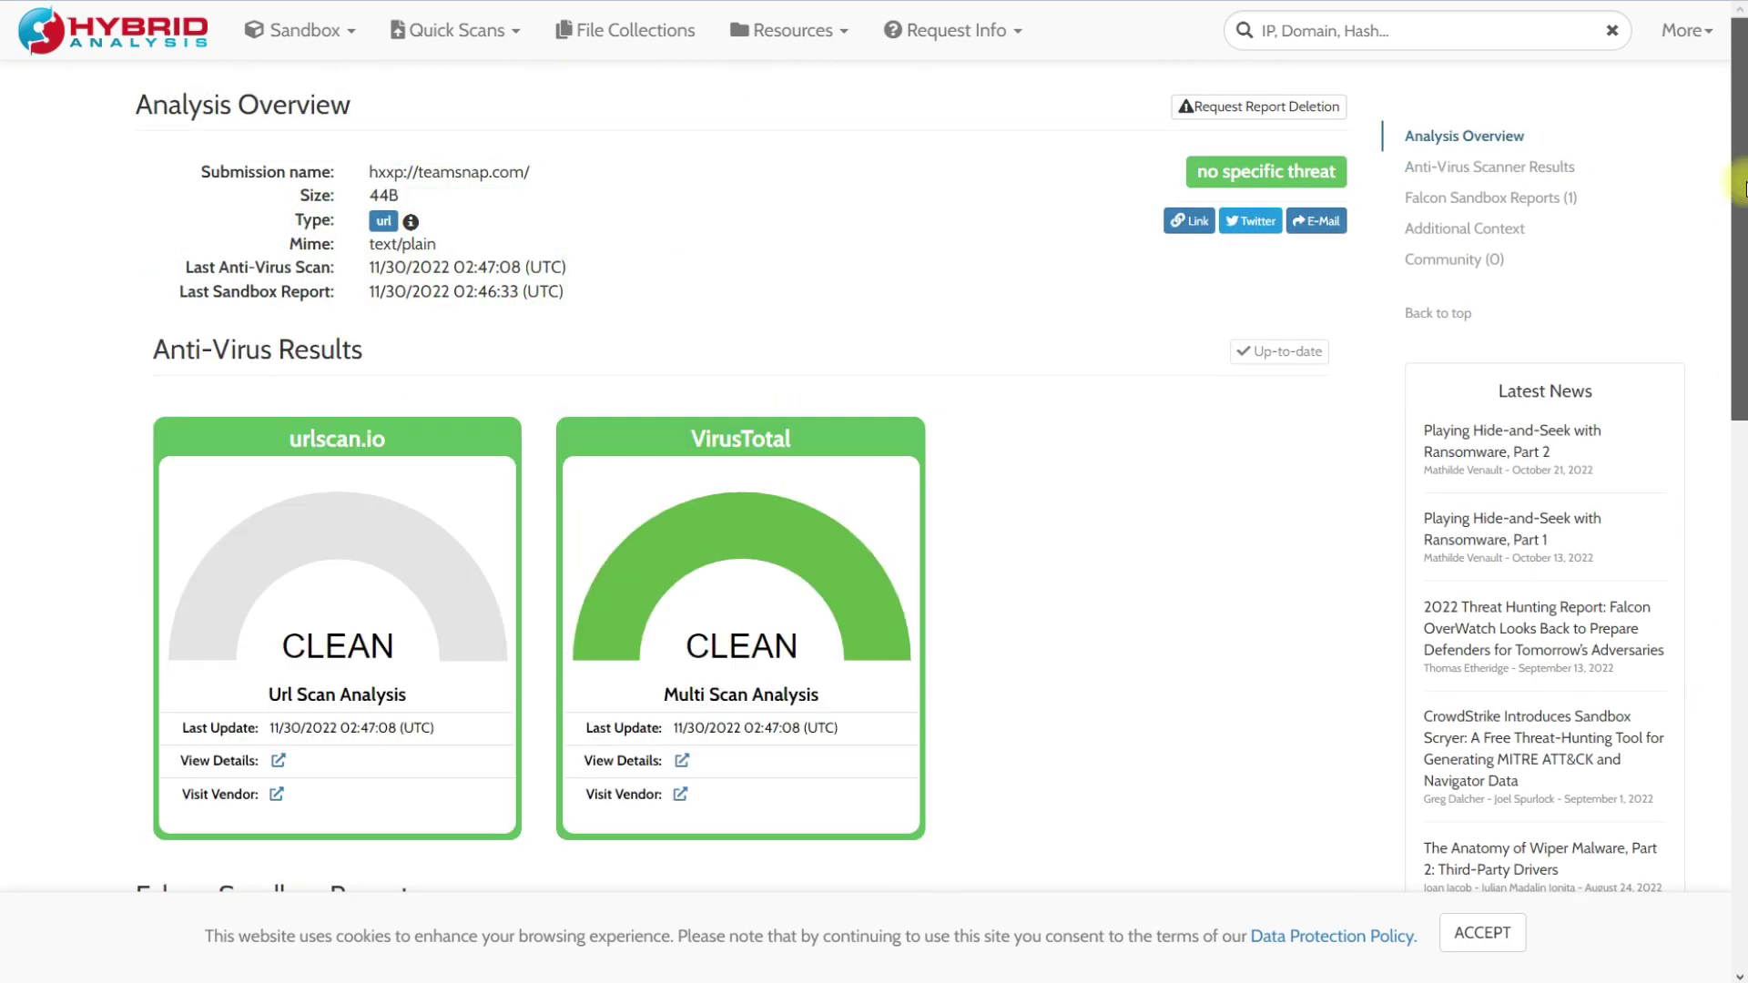
drag(1740, 187, 298, 455)
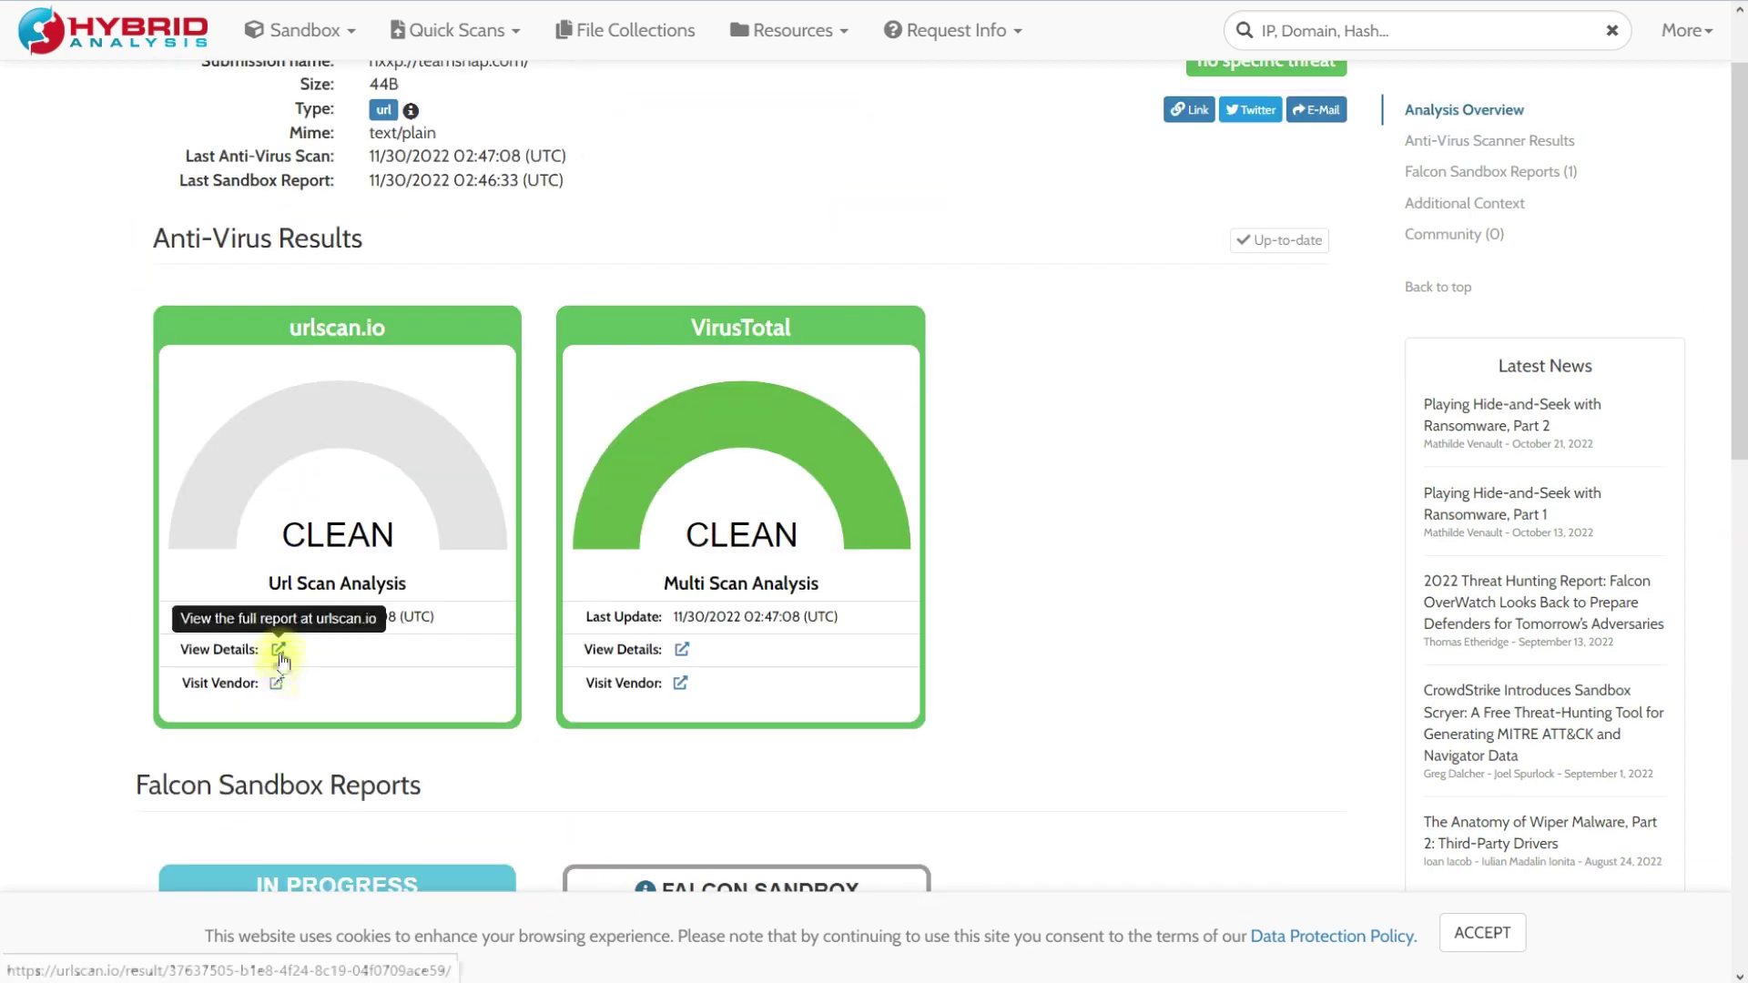
click(278, 654)
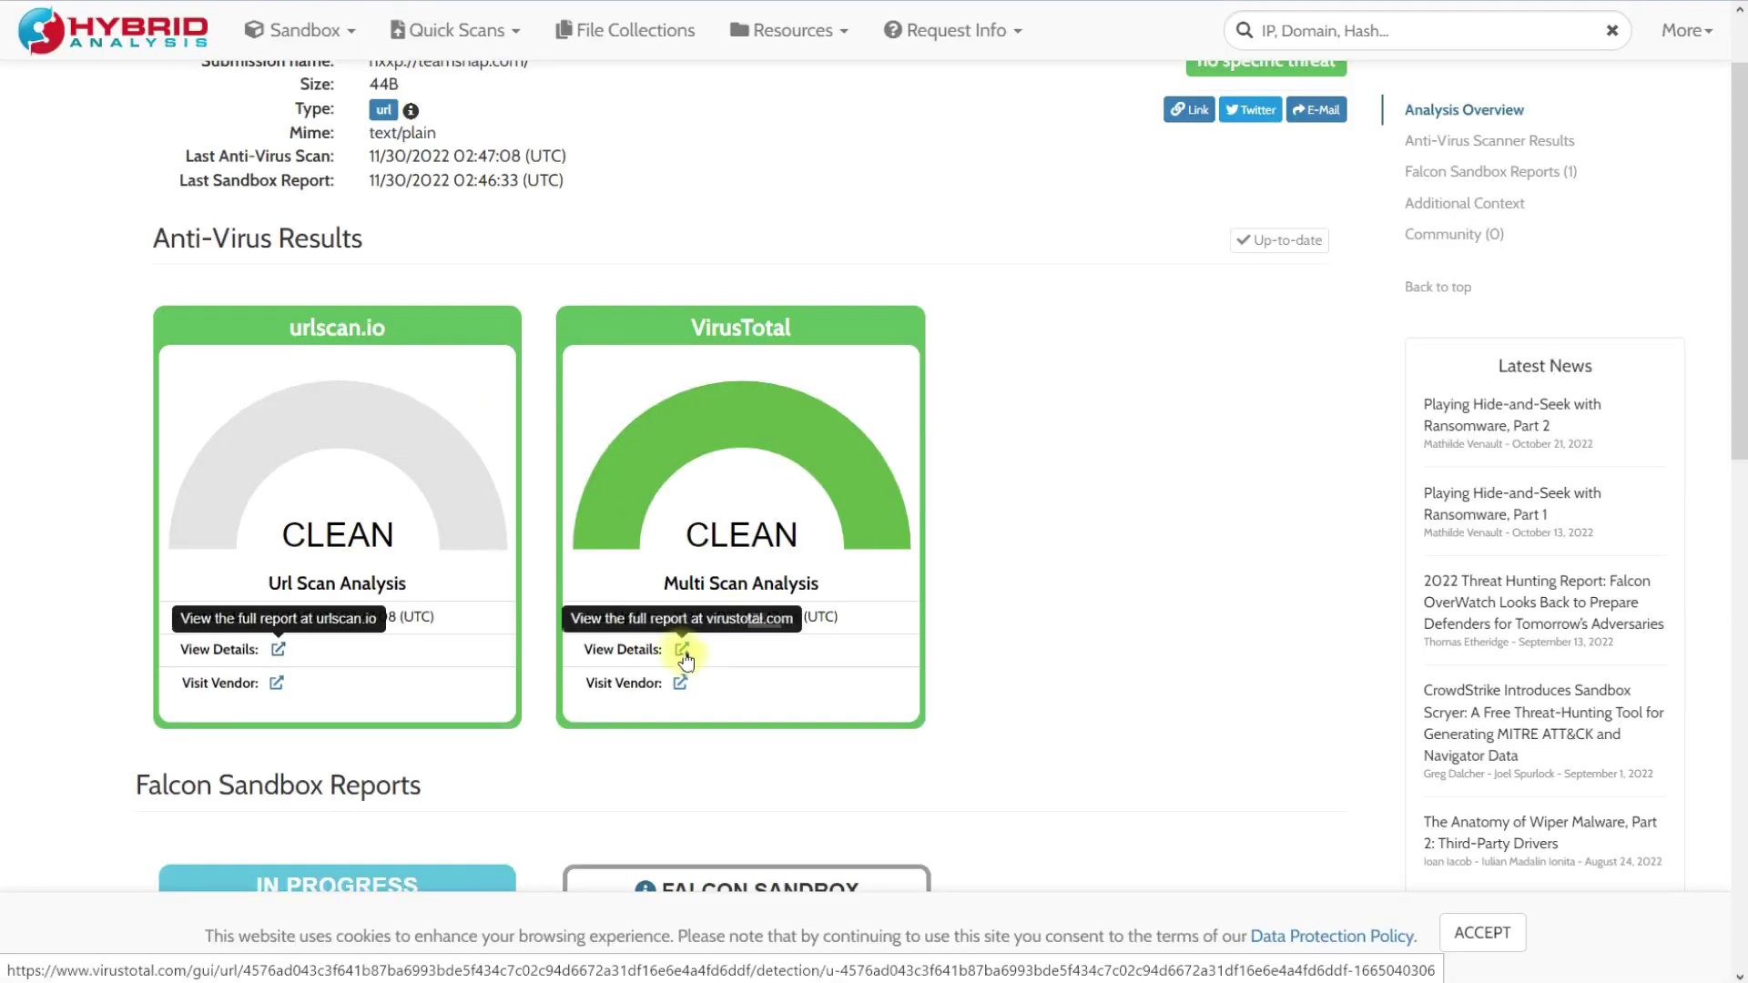
click(683, 647)
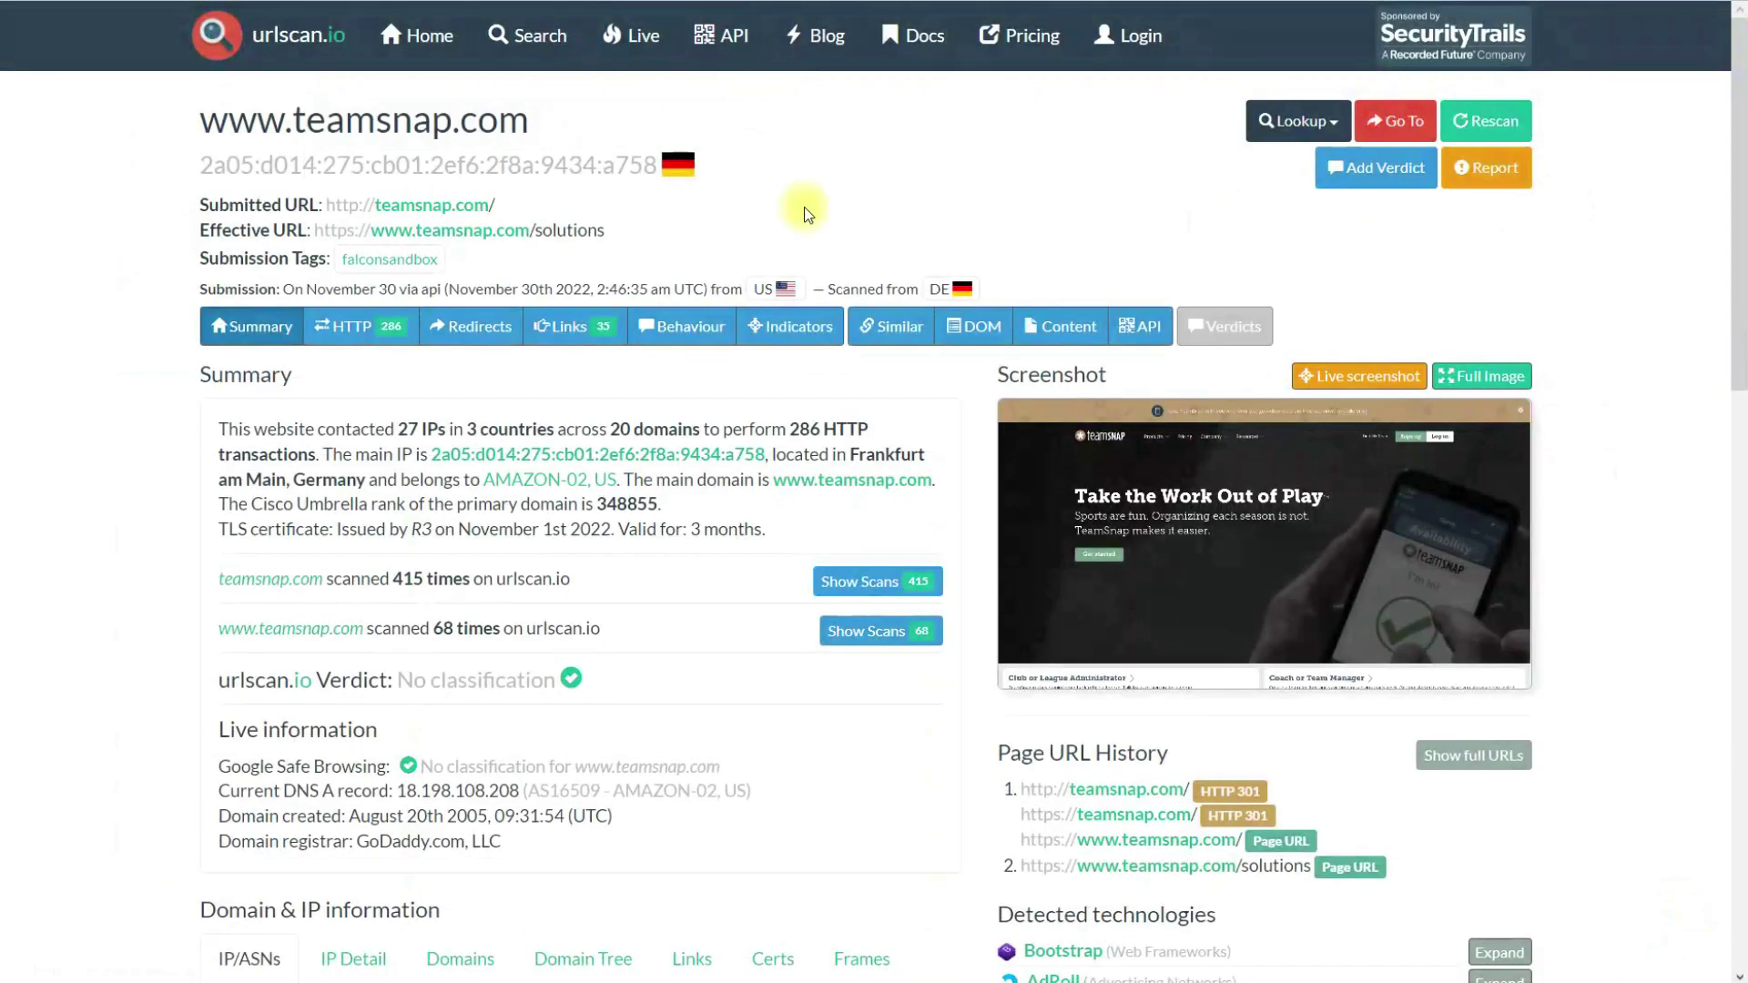
Step: Copy teamsnap.com's serving IP 3.129.233.119 from VirusTotal's details, then return to urlscan.io
drag(1741, 318, 394, 12)
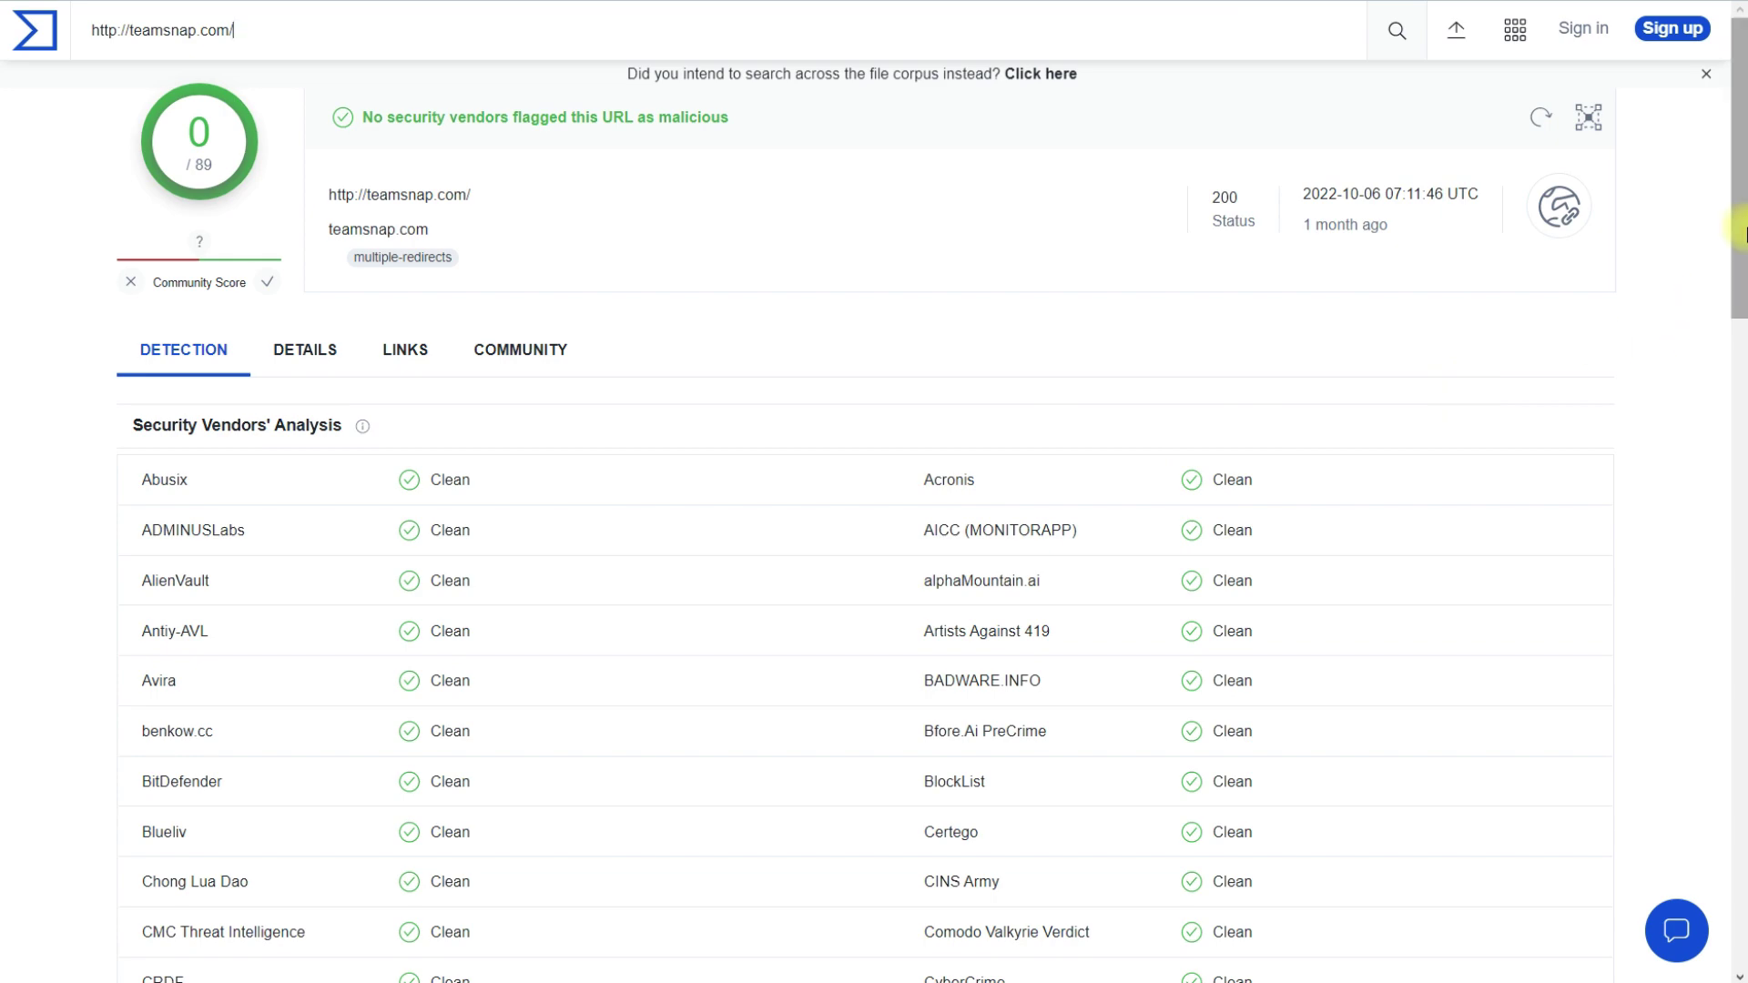
drag(1739, 264, 1741, 4)
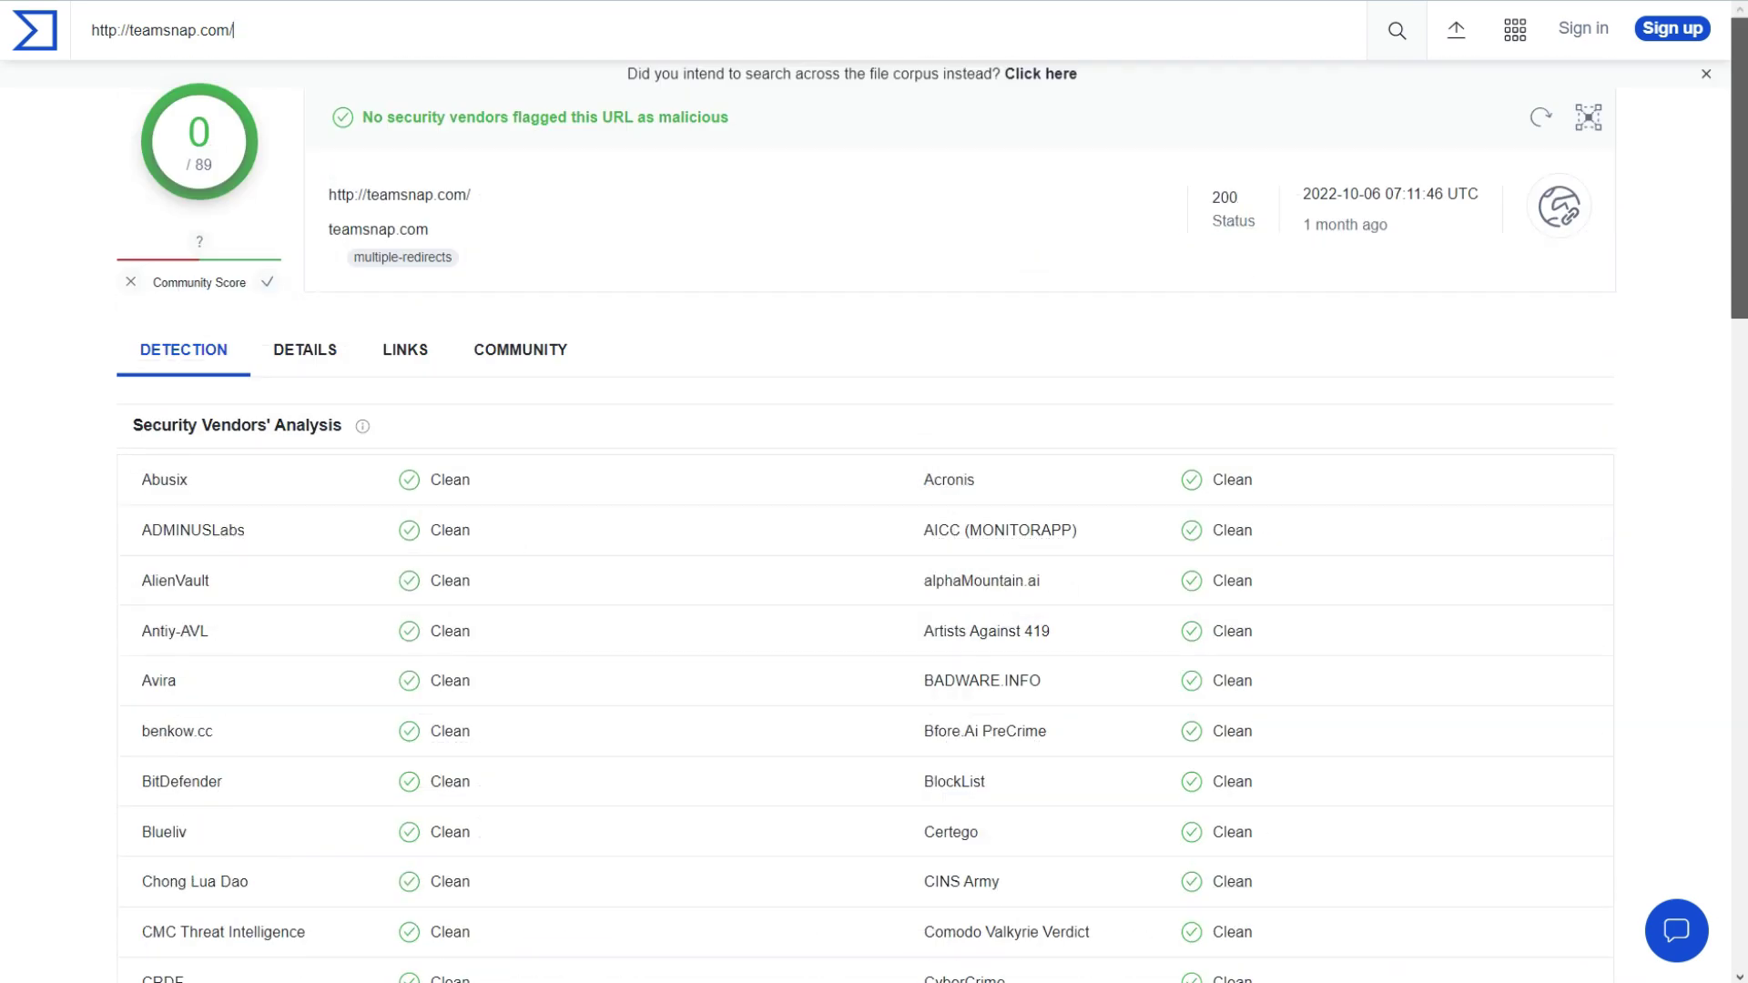
click(309, 357)
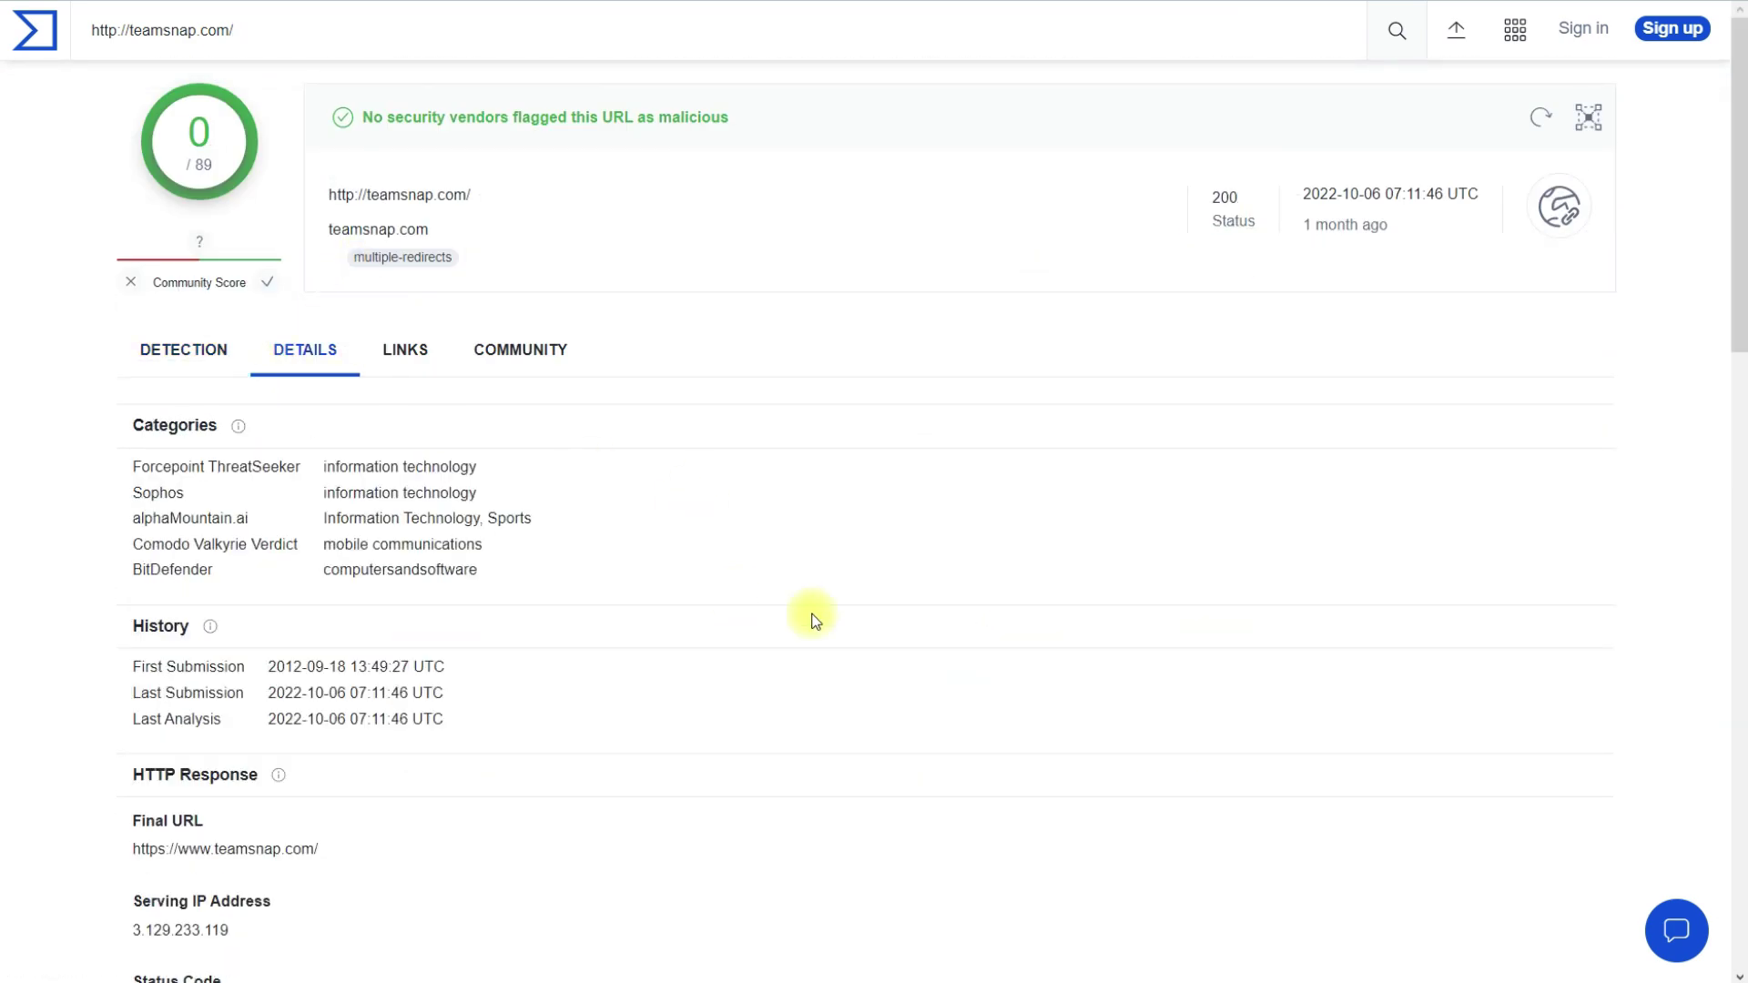
scroll(815, 620, down, 4)
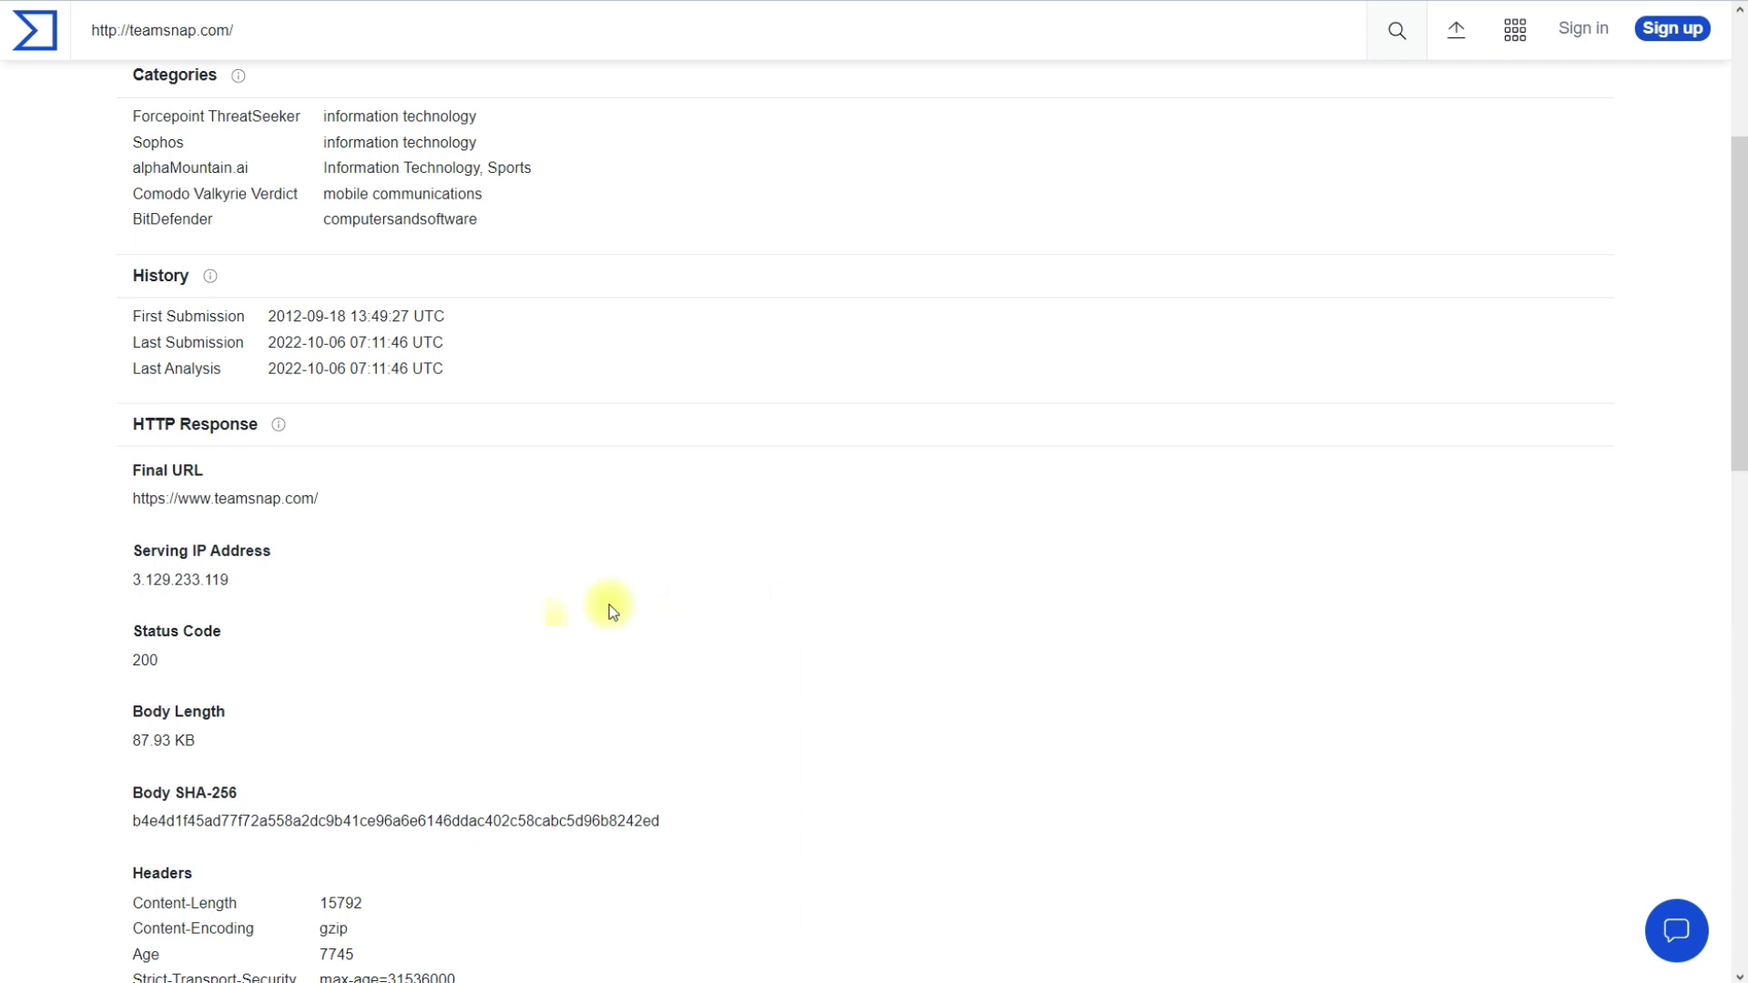
drag(260, 573, 127, 577)
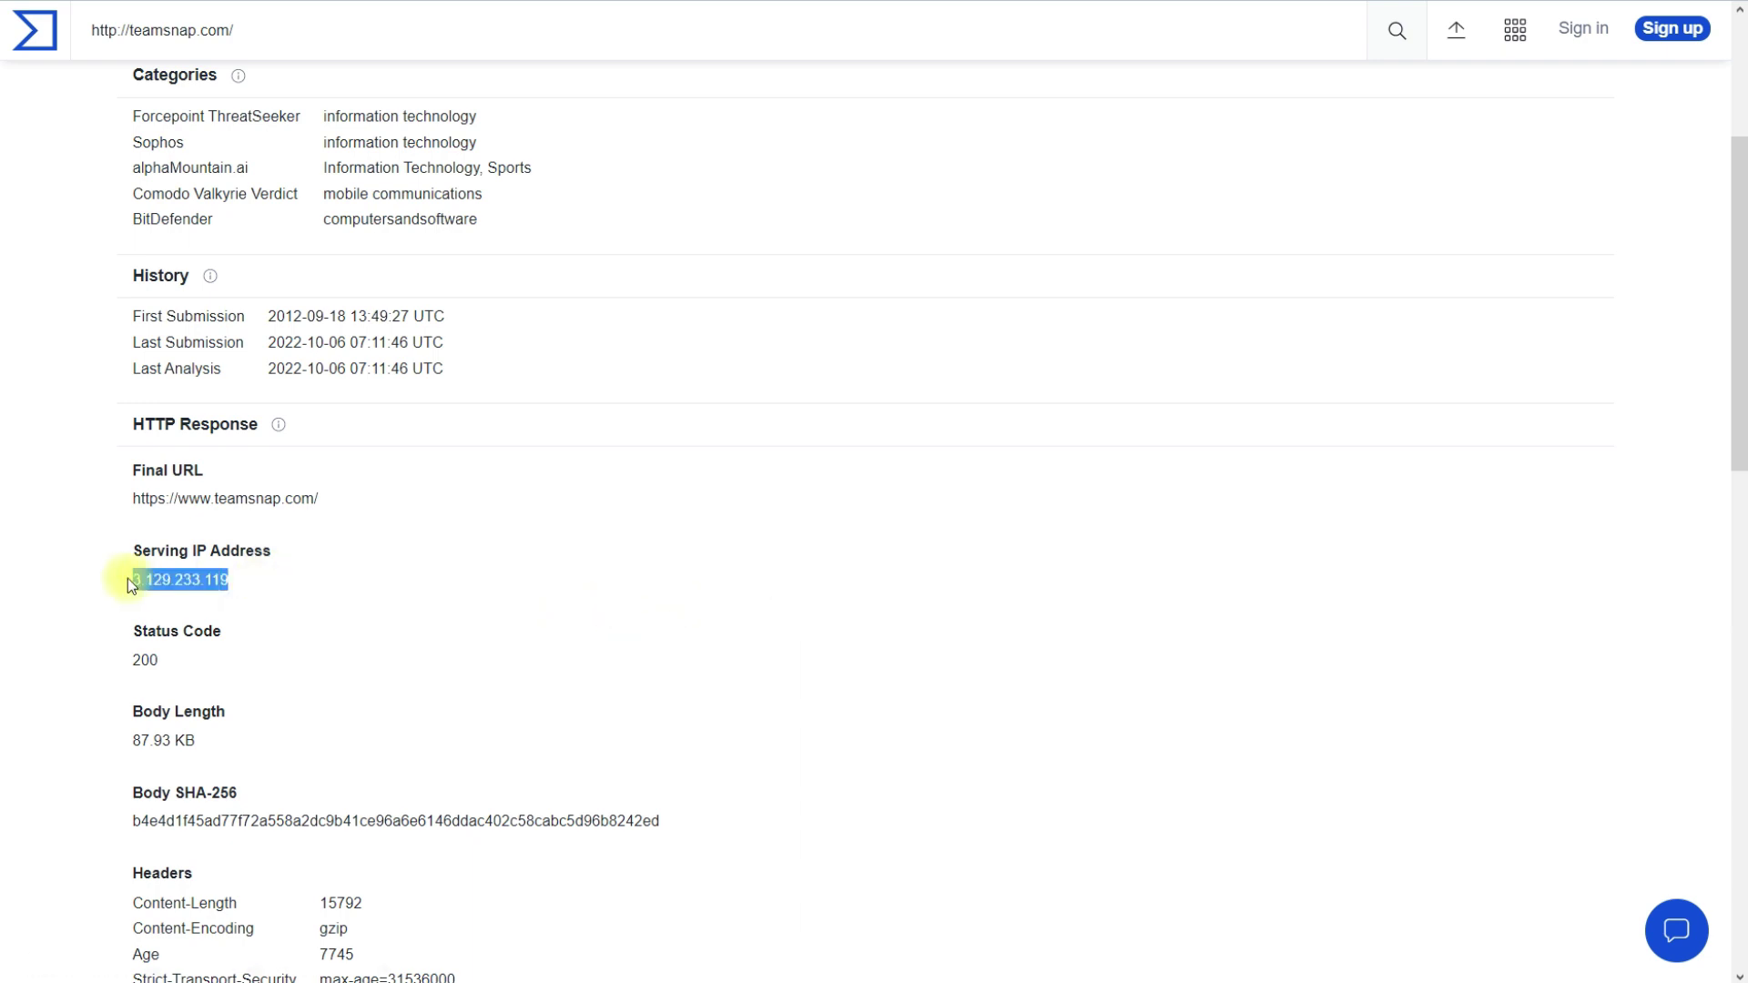
key(ctrl+c)
key(alt+Tab)
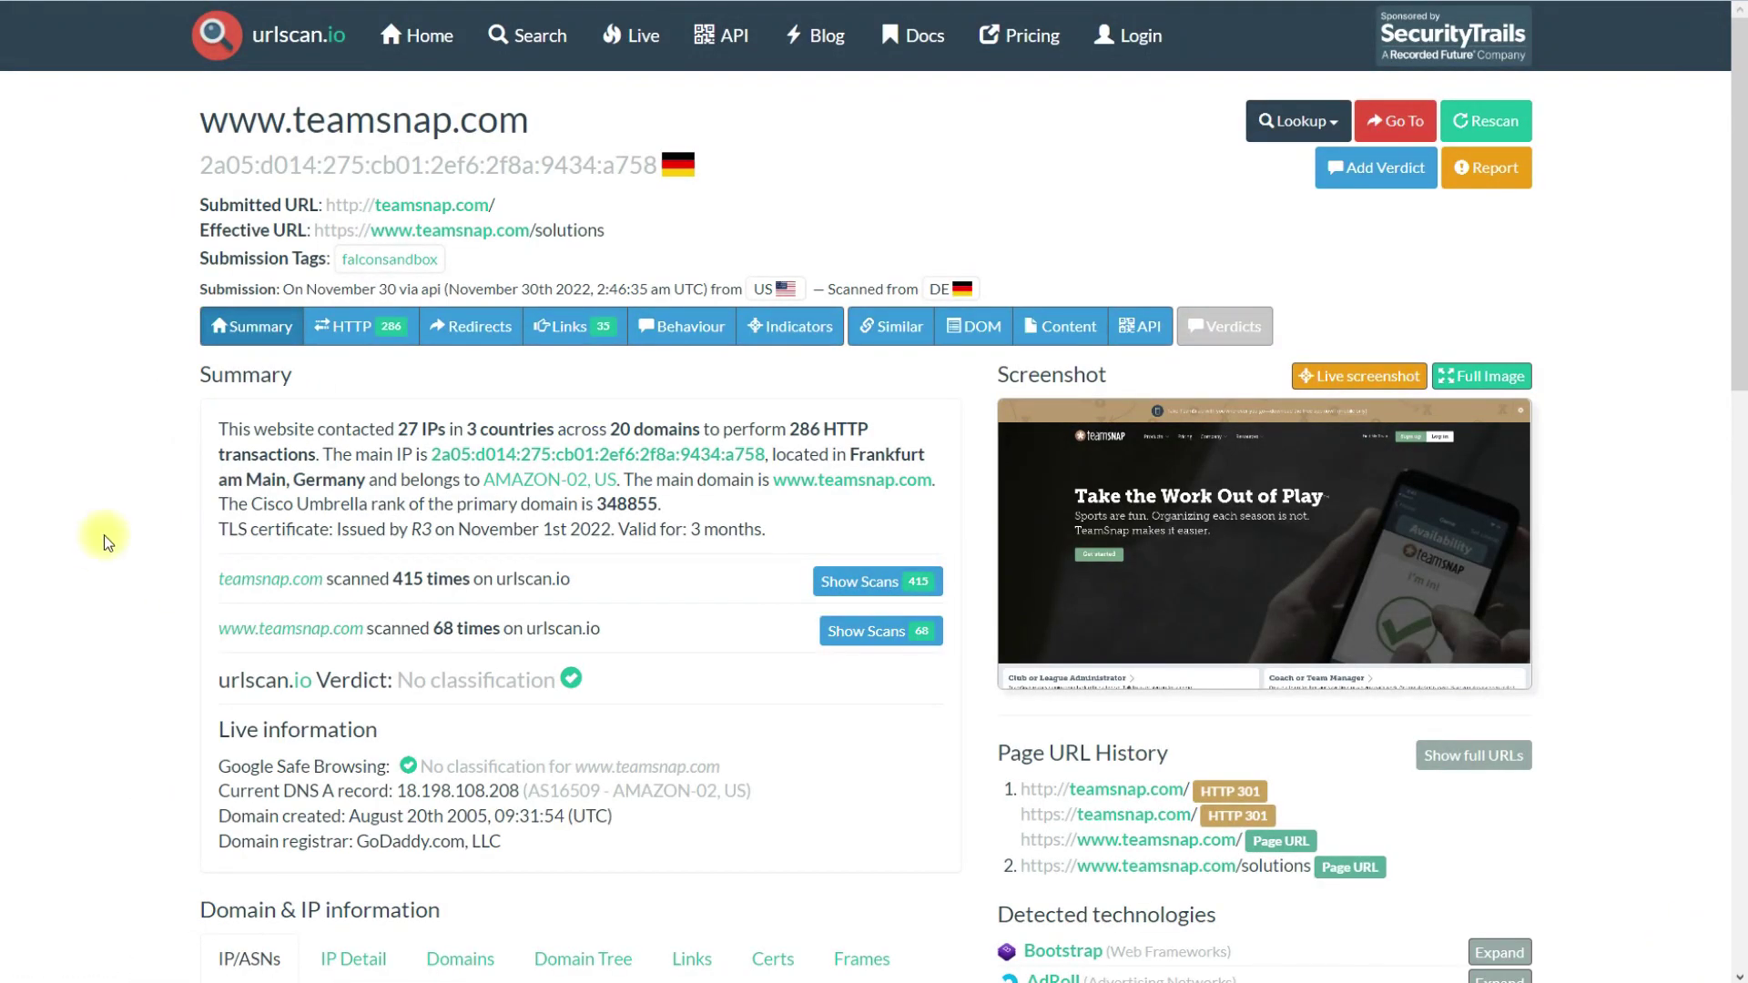
Step: Search the urlscan.io report and its IP Detail tab for 3.129.233.119, finding no matches
key(ctrl+f)
key(ctrl+v)
scroll(710, 564, down, 7)
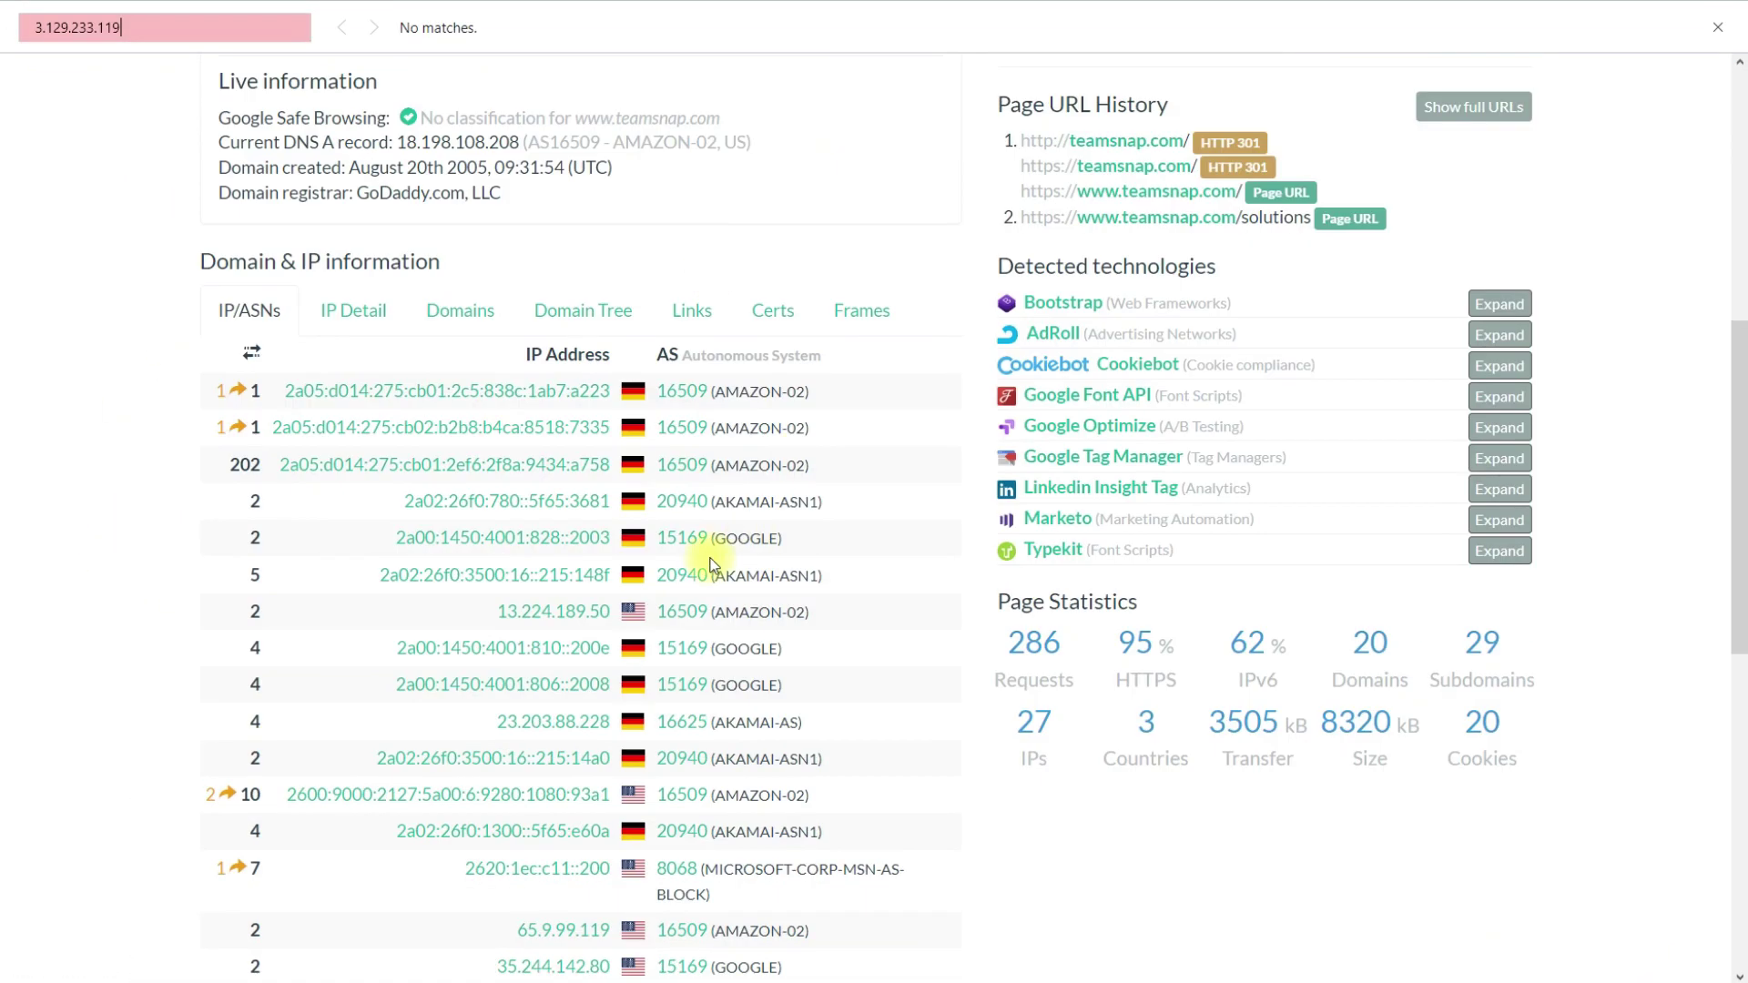
click(366, 308)
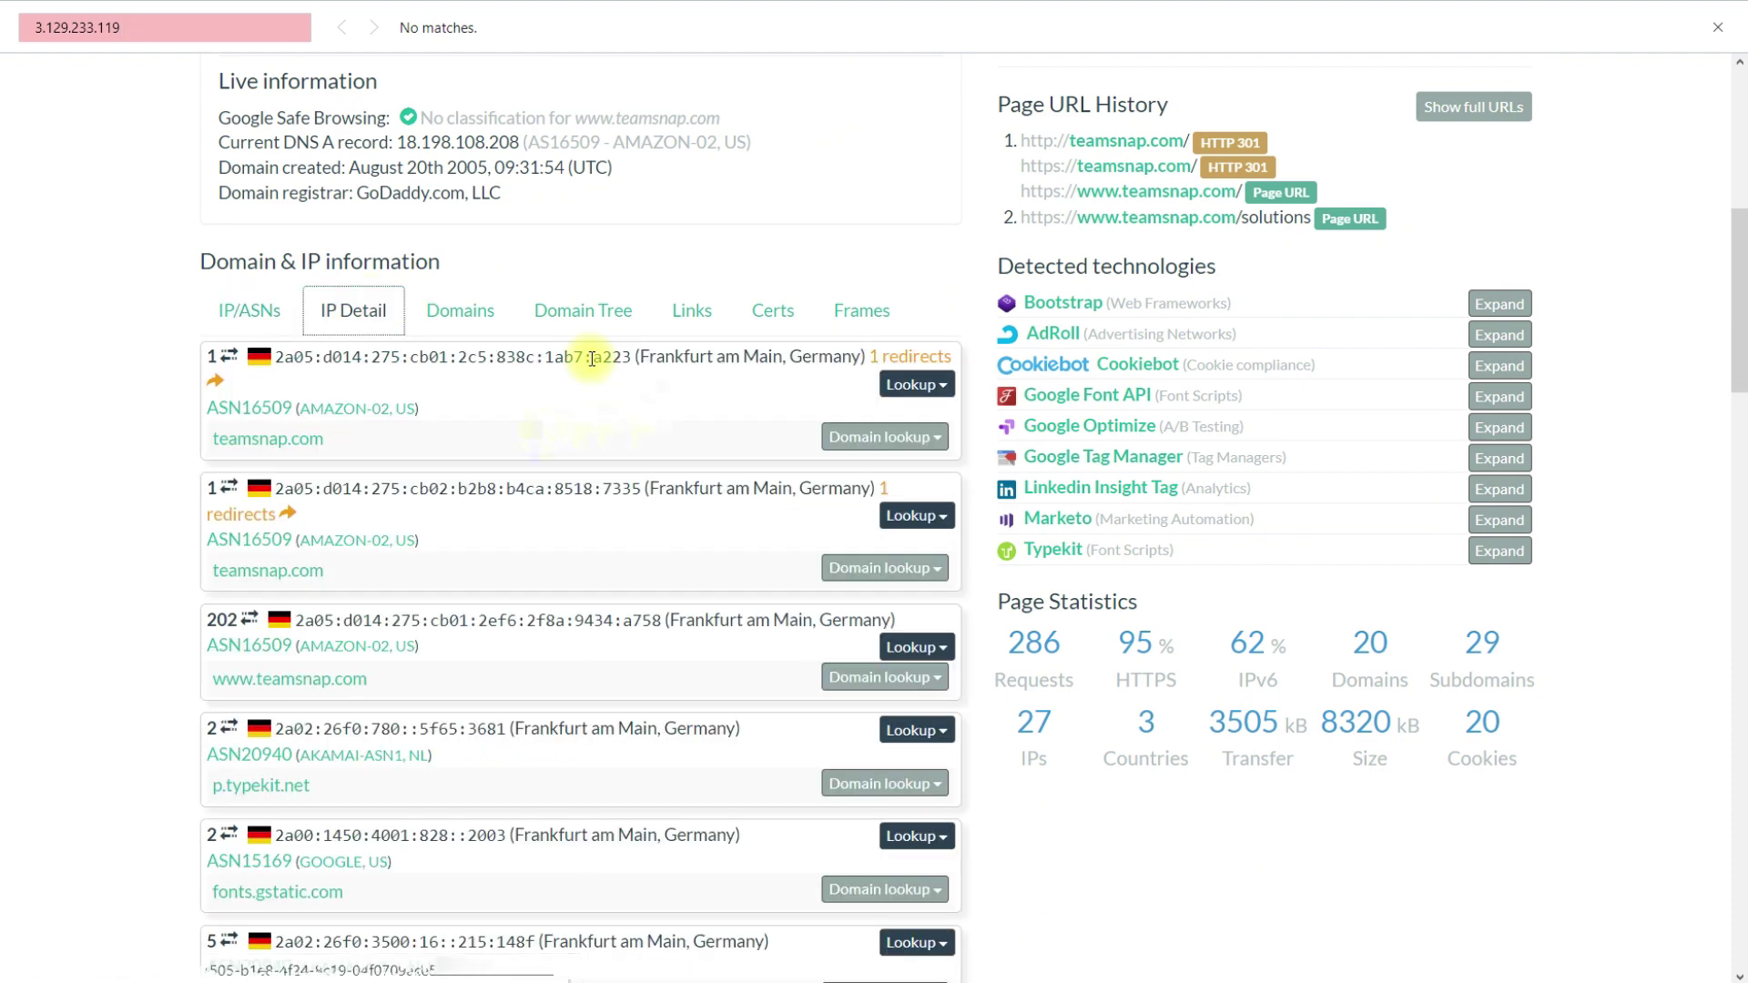
key(ctrl+f)
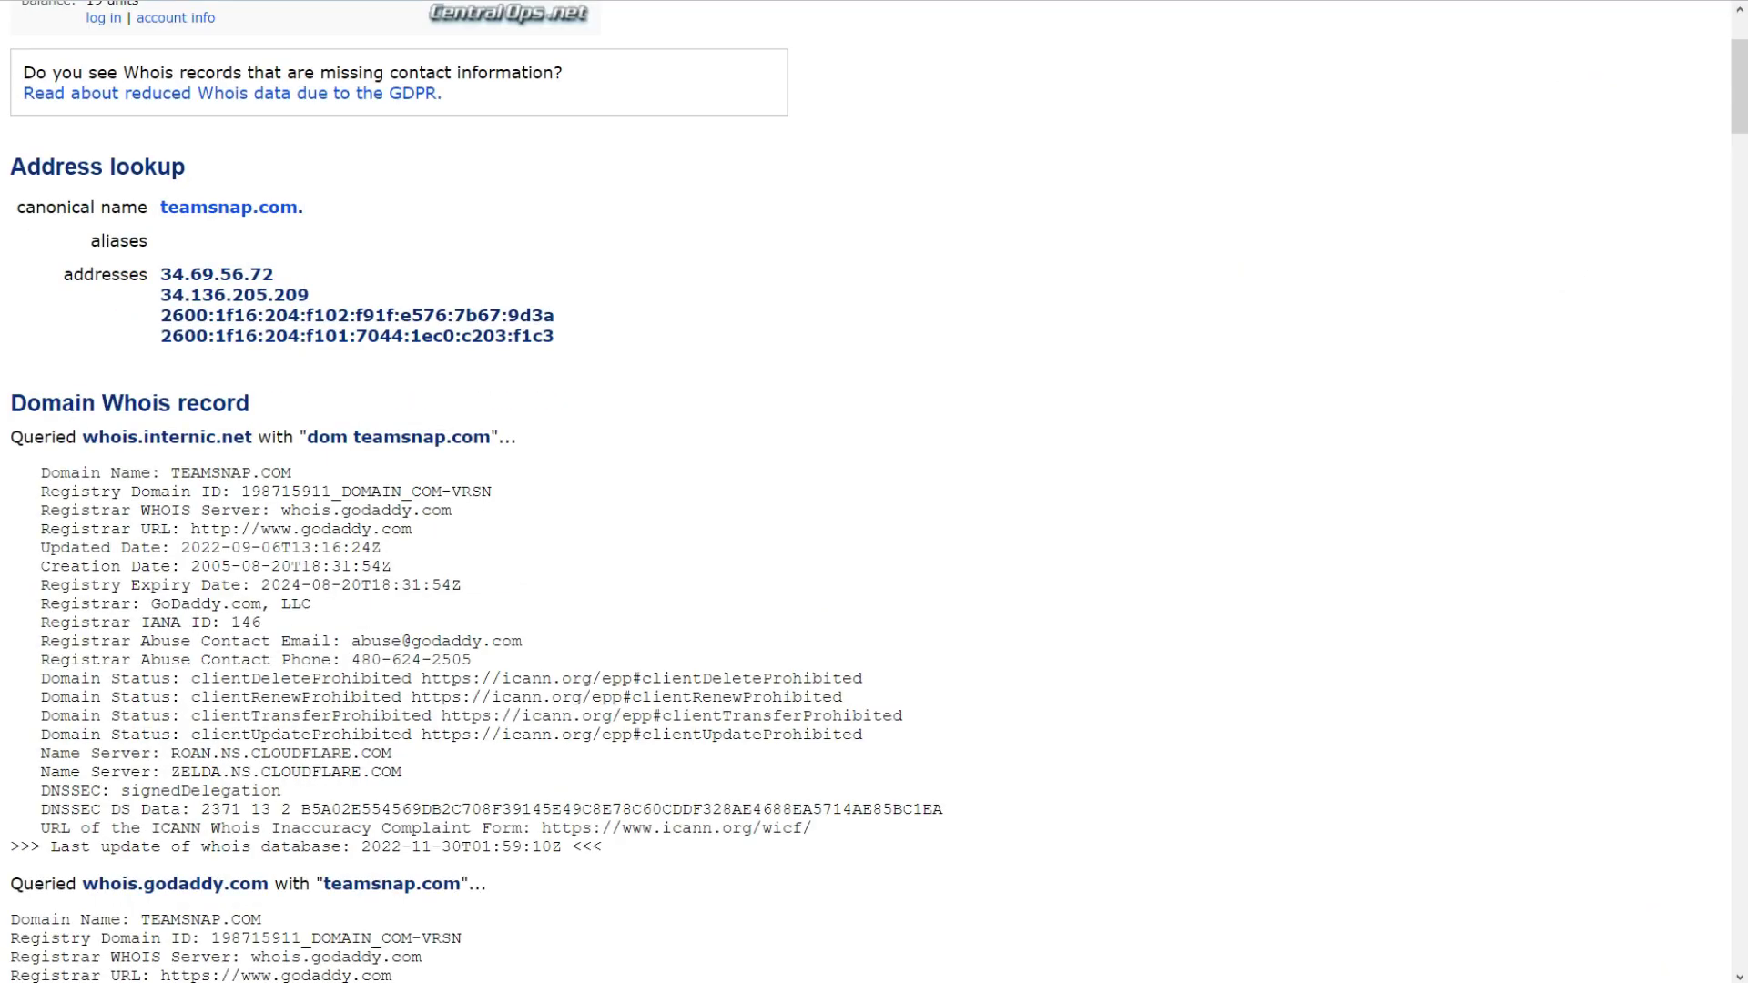
scroll(710, 420, up, 3)
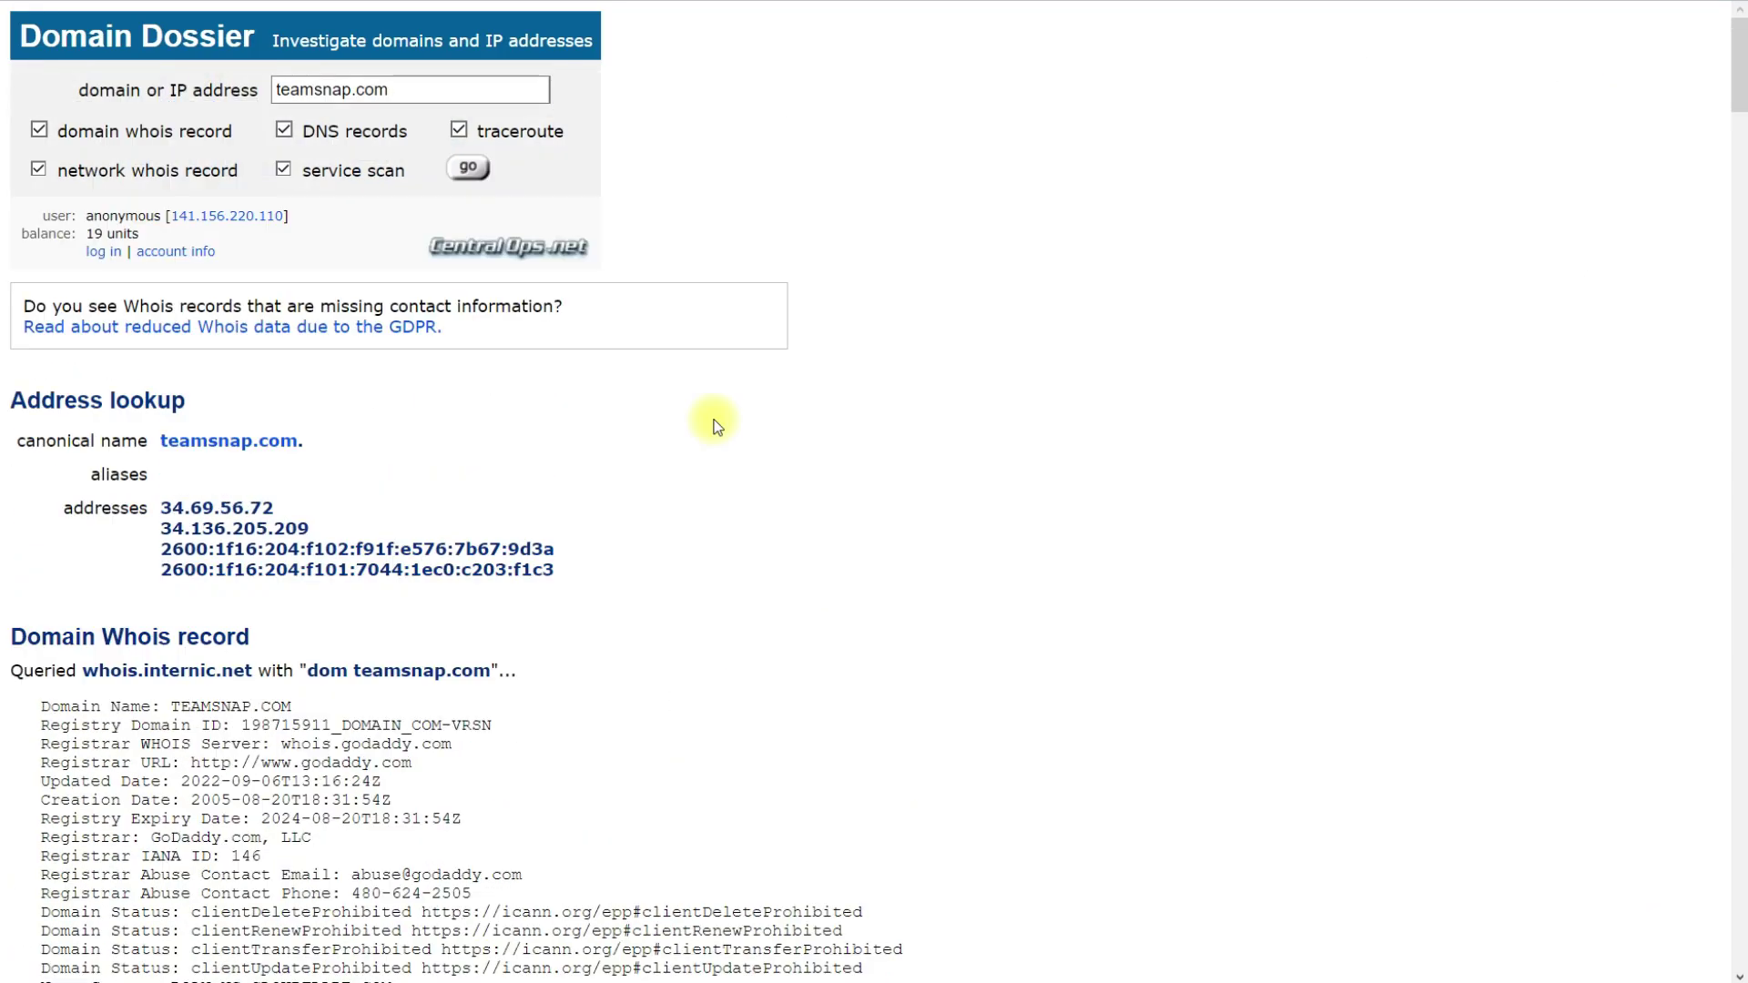
Step: Search the teamsnap.com Domain Dossier results for 3.129.233.119, then just 119, finding no match
key(ctrl+f)
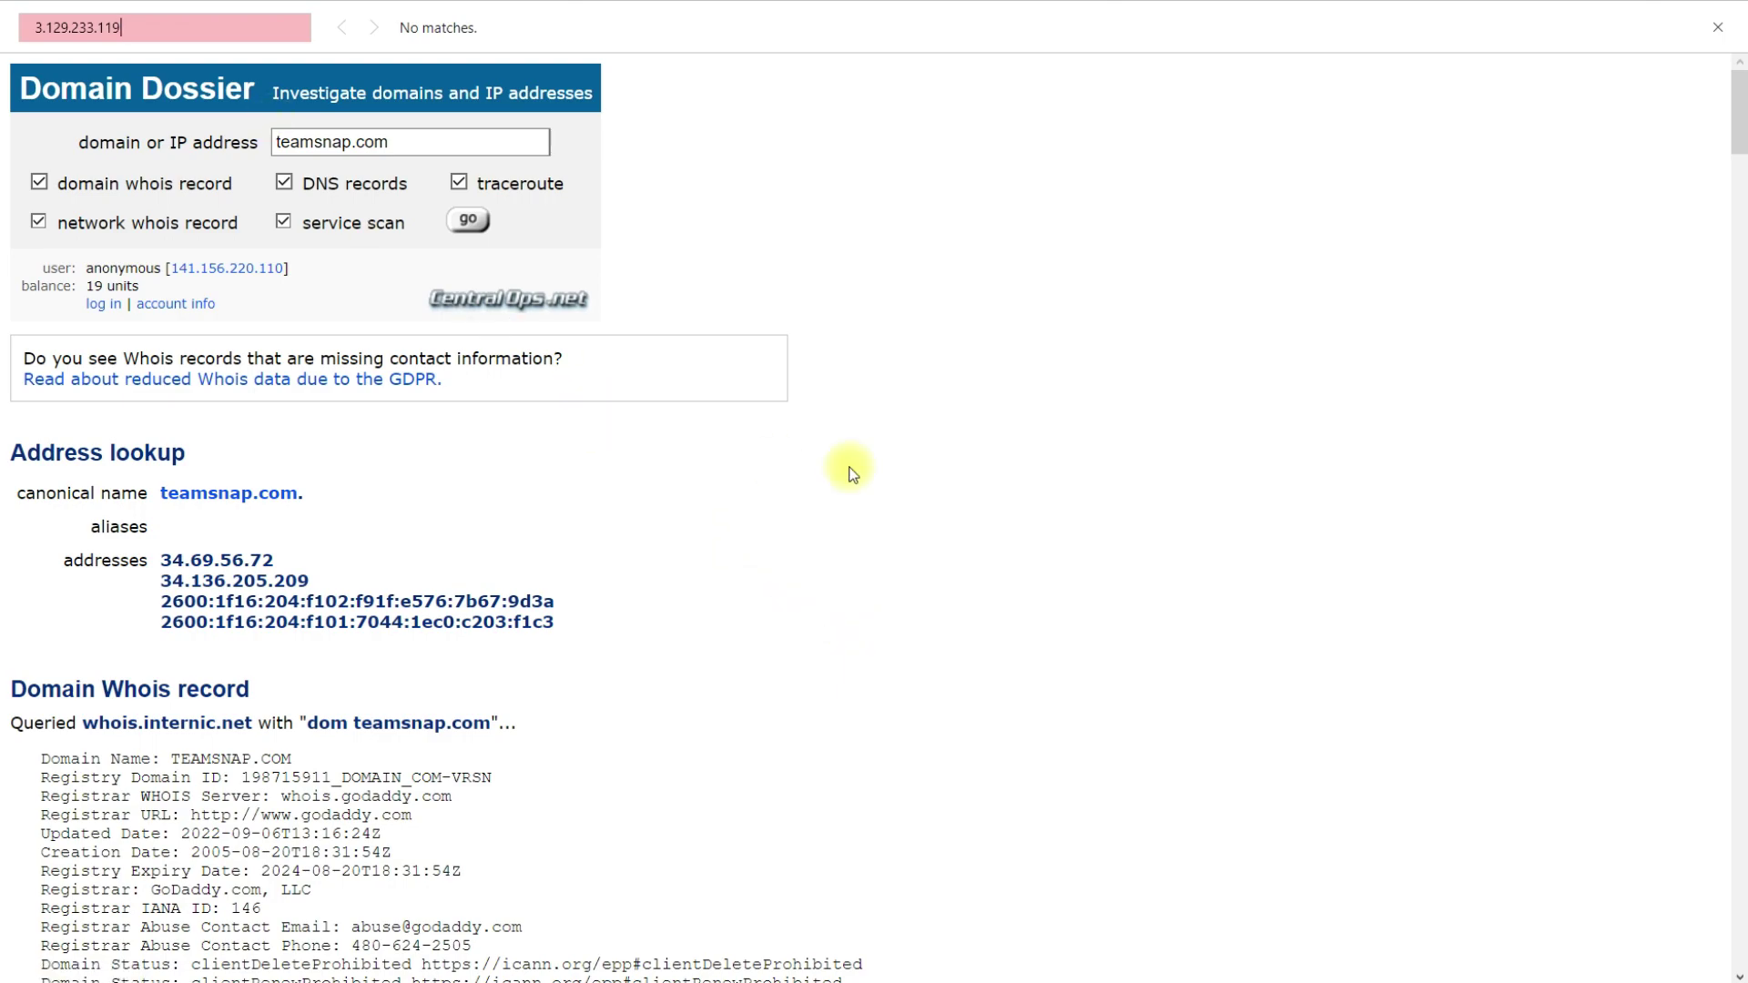
scroll(1154, 535, down, 5)
scroll(1736, 383, down, 15)
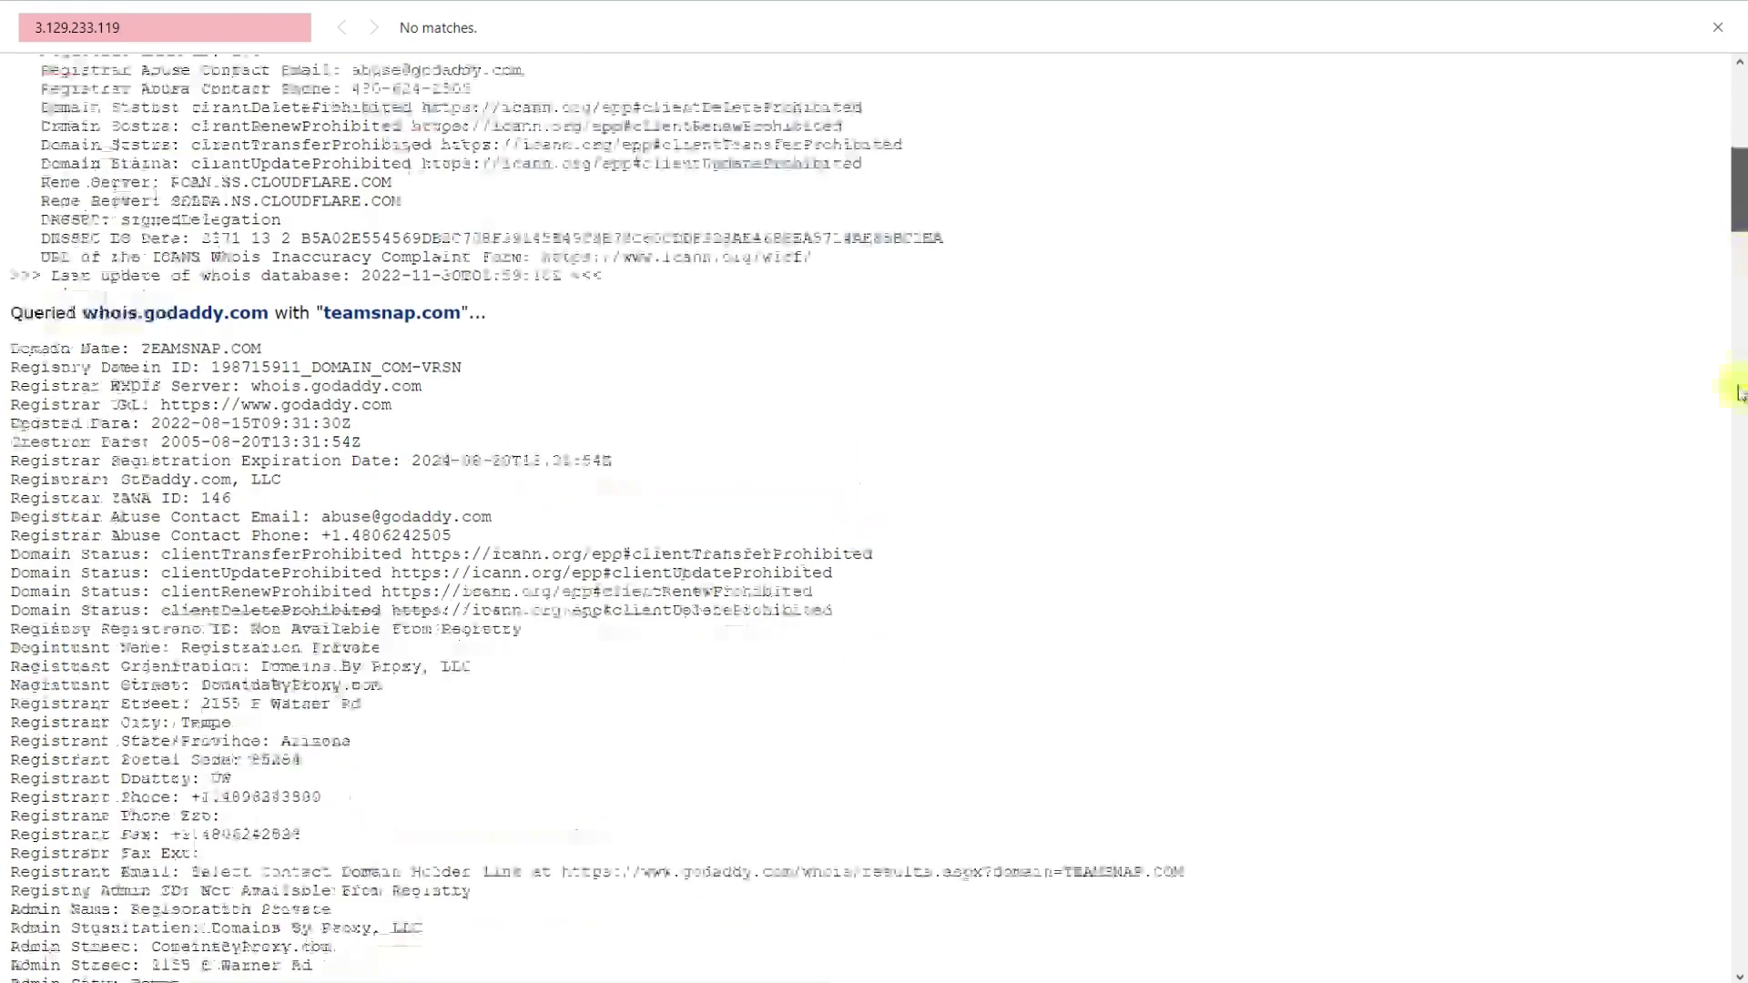
drag(1737, 382, 1736, 68)
key(Left)
key(Left)
key(Left)
key(BackSpace)
key(BackSpace)
key(BackSpace)
key(BackSpace)
key(BackSpace)
key(BackSpace)
key(BackSpace)
key(BackSpace)
key(BackSpace)
key(BackSpace)
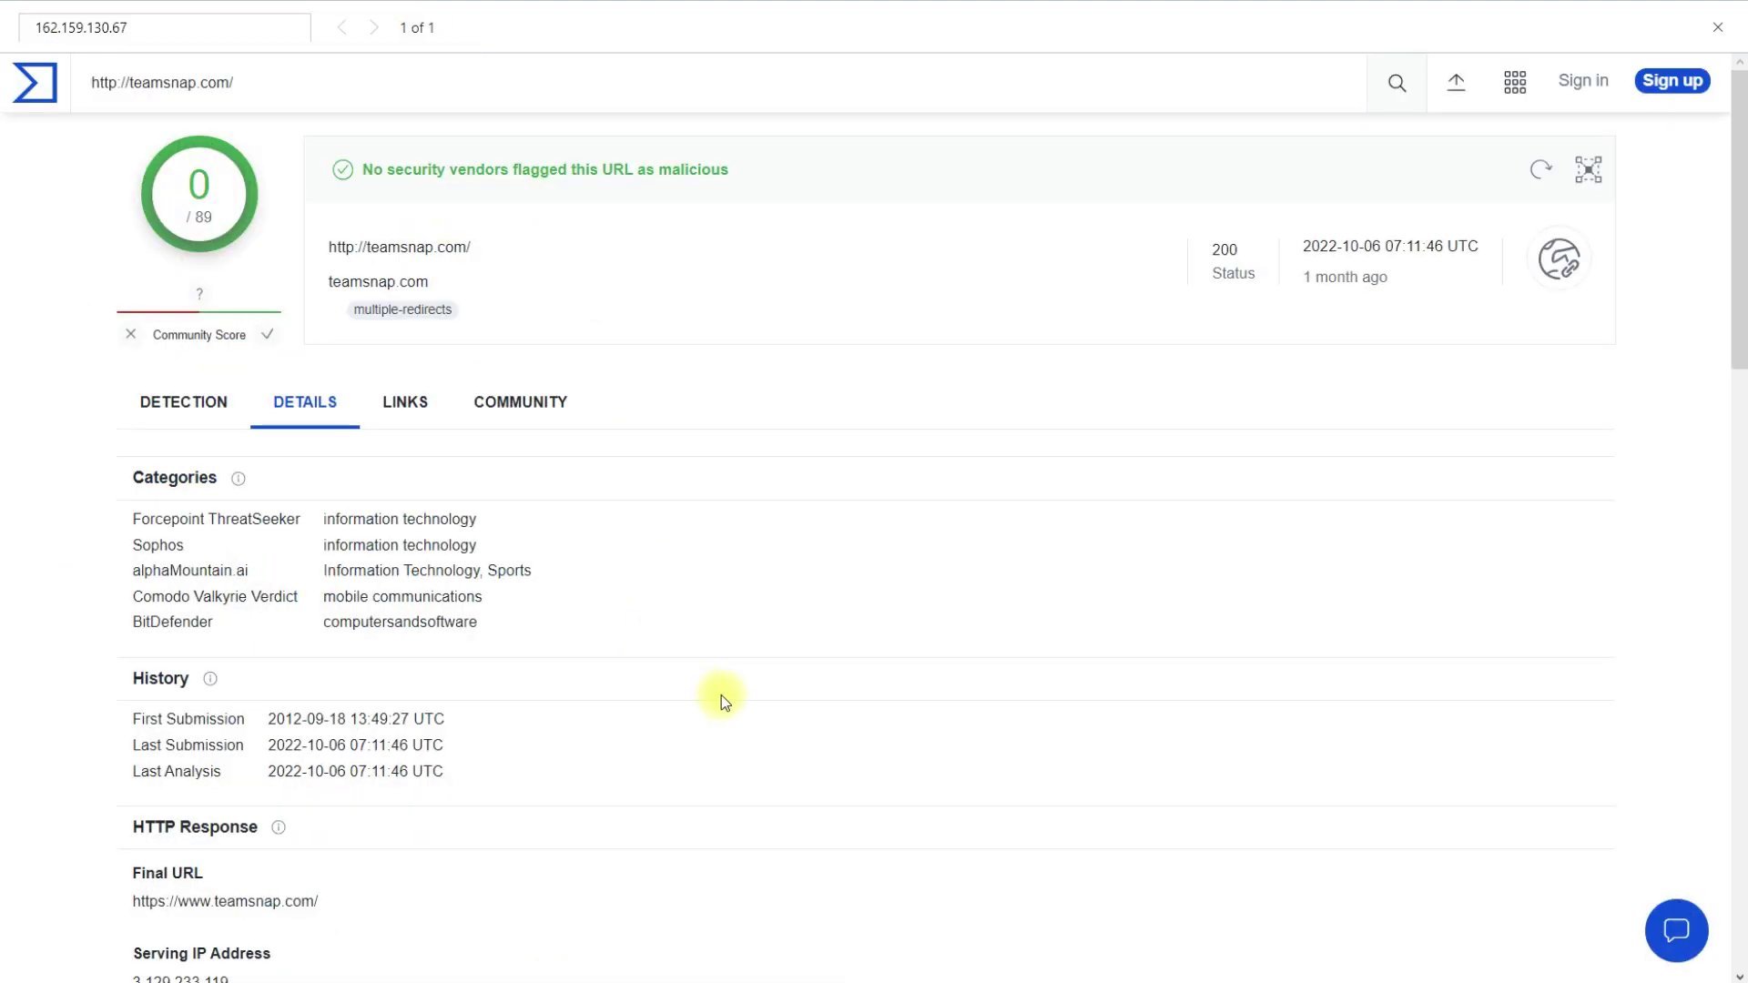
Step: Find the serving IP 3.129.233.119 on VirusTotal's teamsnap.com report
key(ctrl+a)
key(ctrl+v)
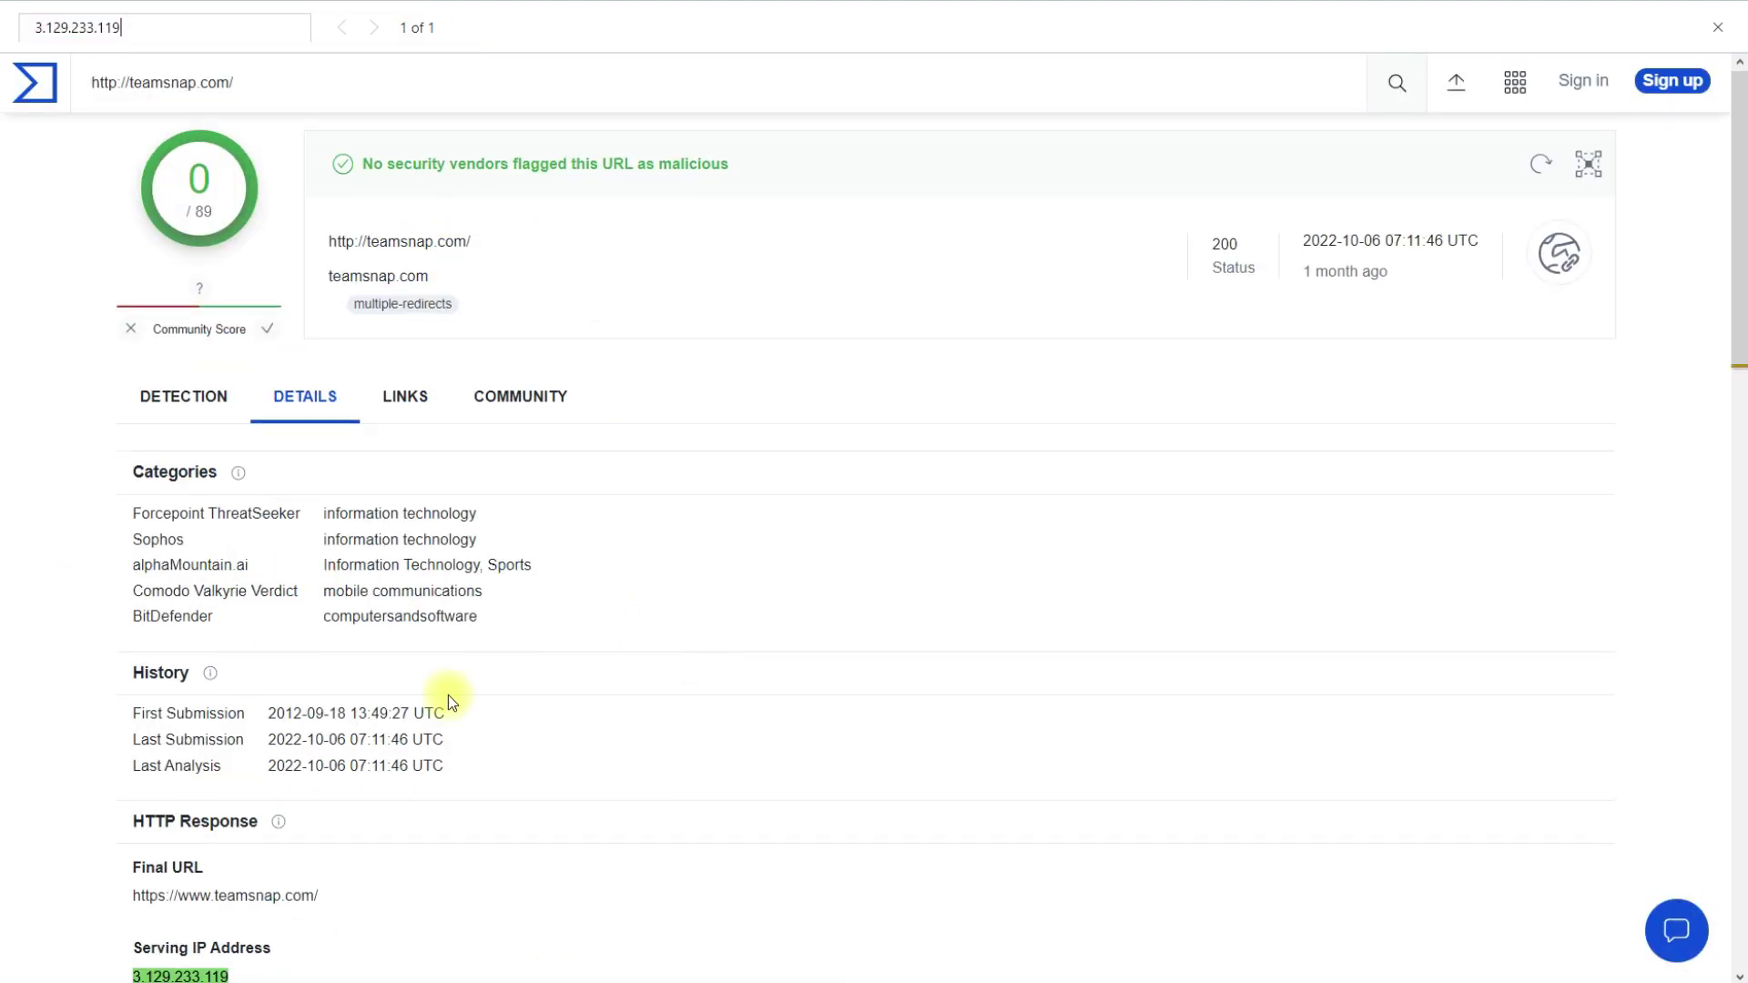
scroll(473, 688, down, 4)
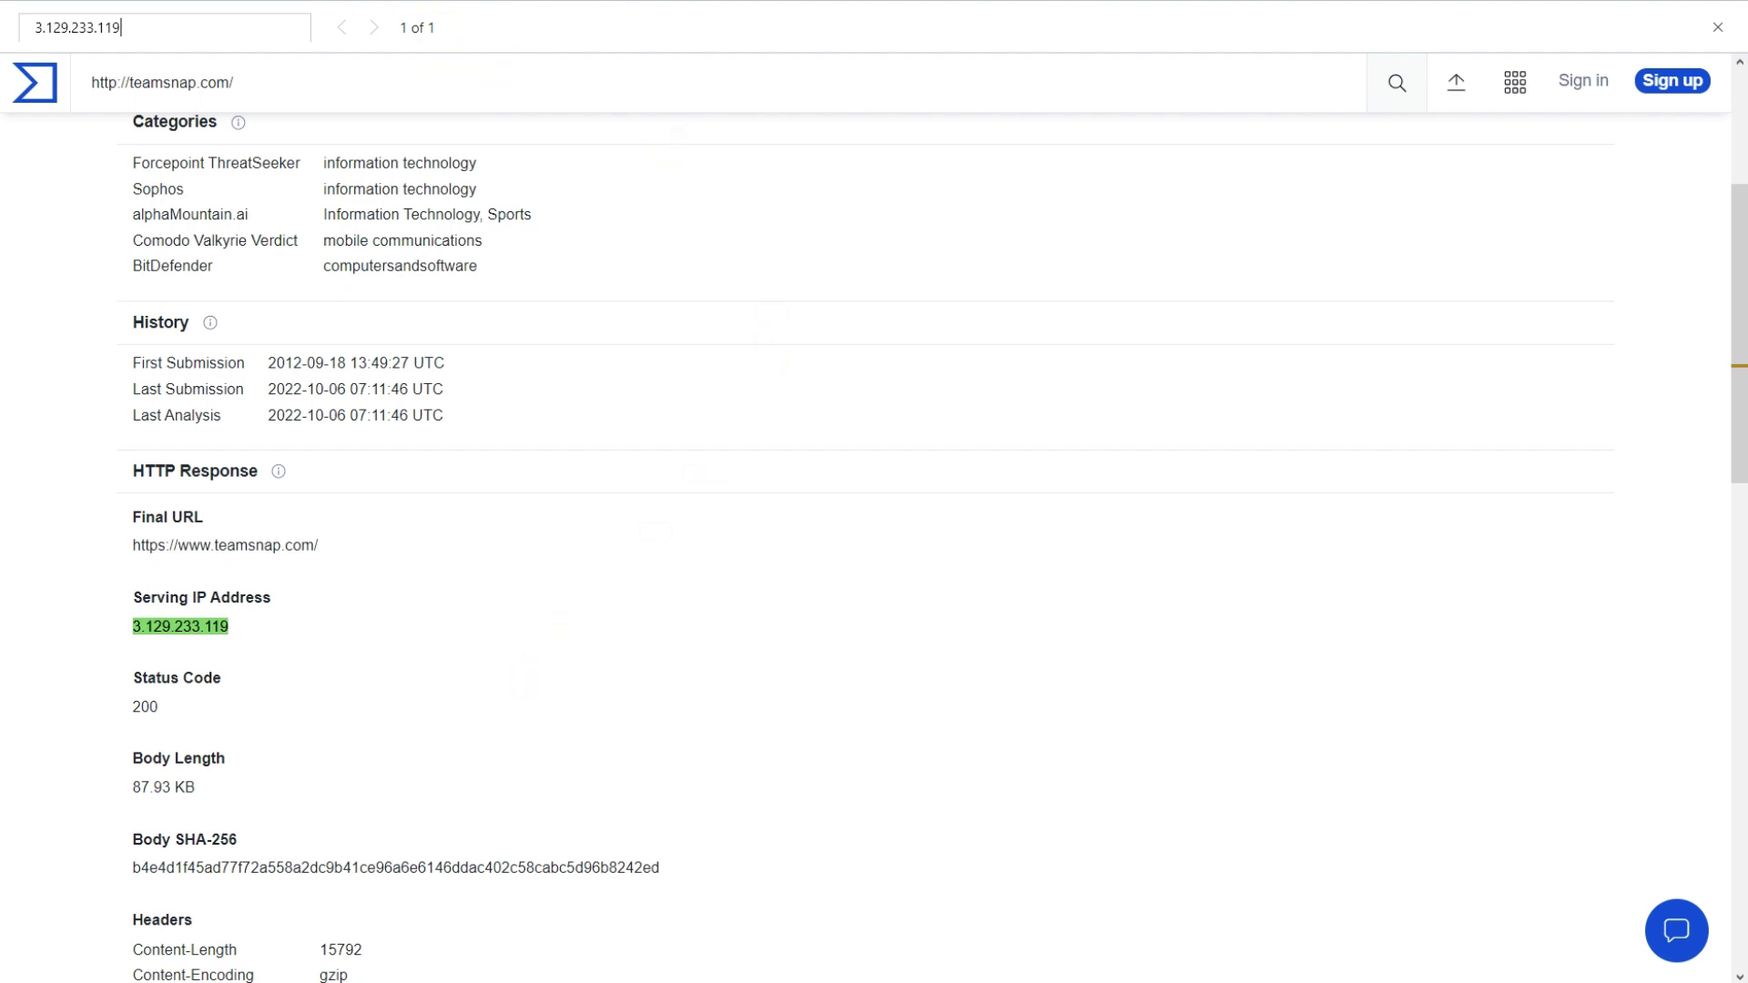
Step: Close VirusTotal and bring the centralops Domain Dossier teamsnap.com report back up
key(ctrl+w)
scroll(587, 491, up, 1)
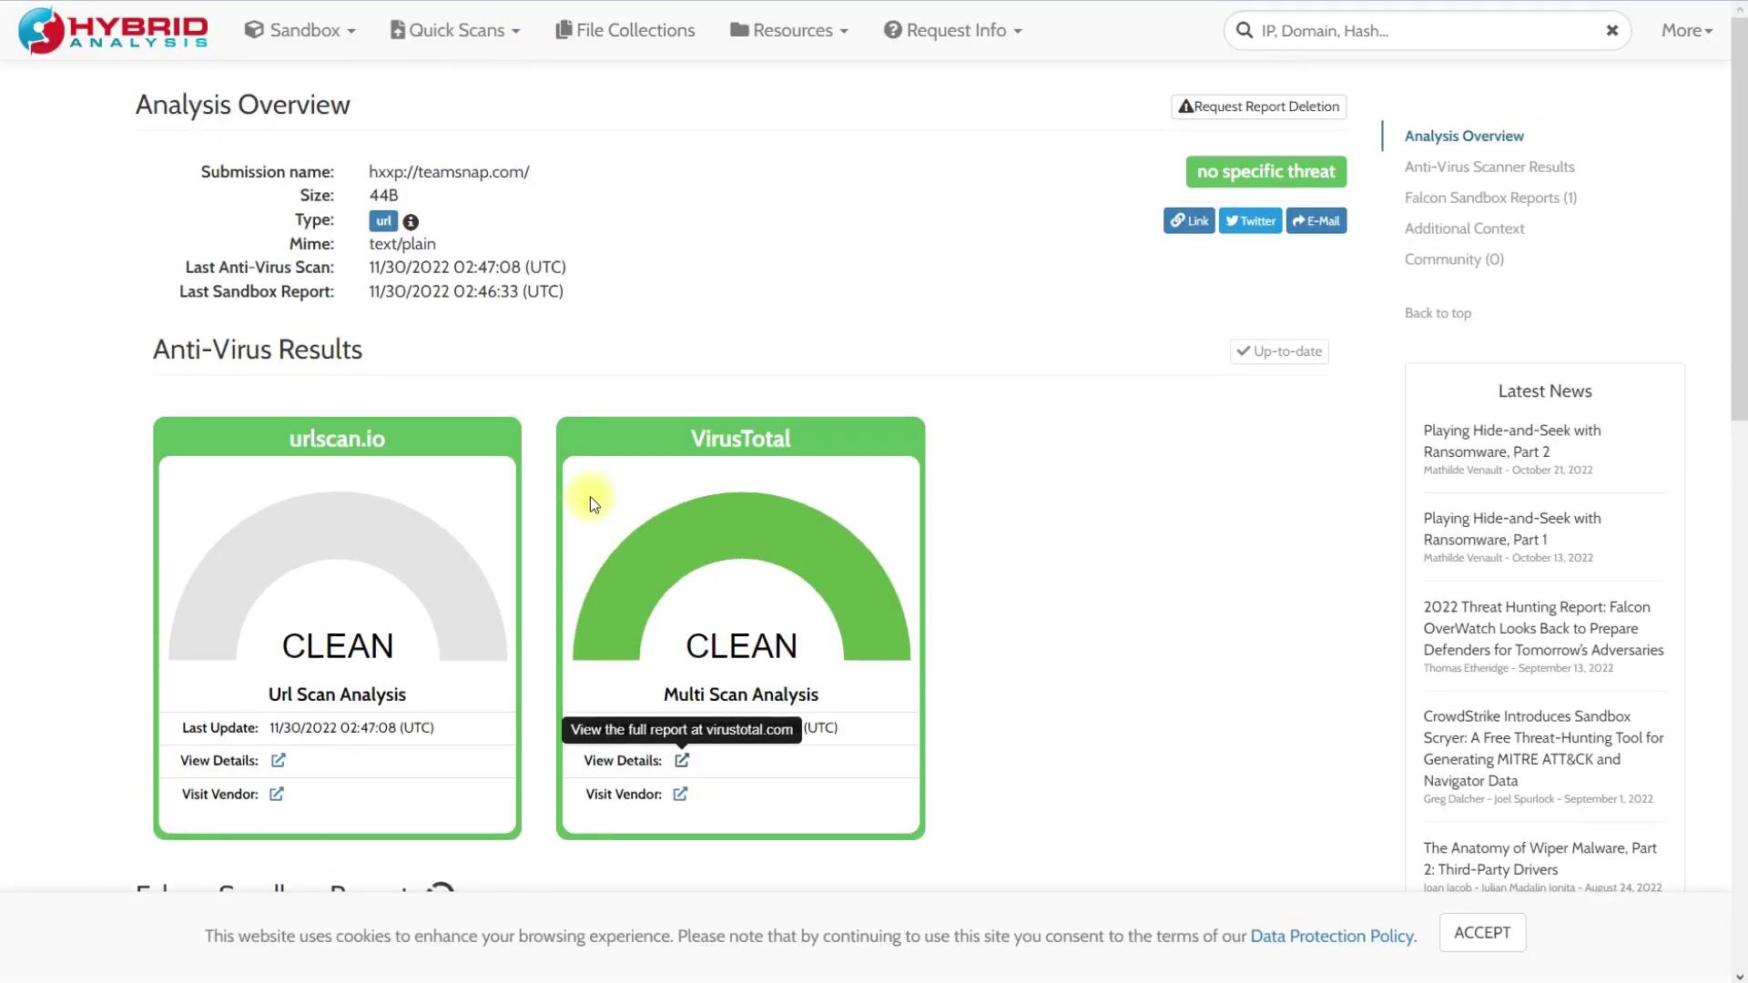
text(centralops)
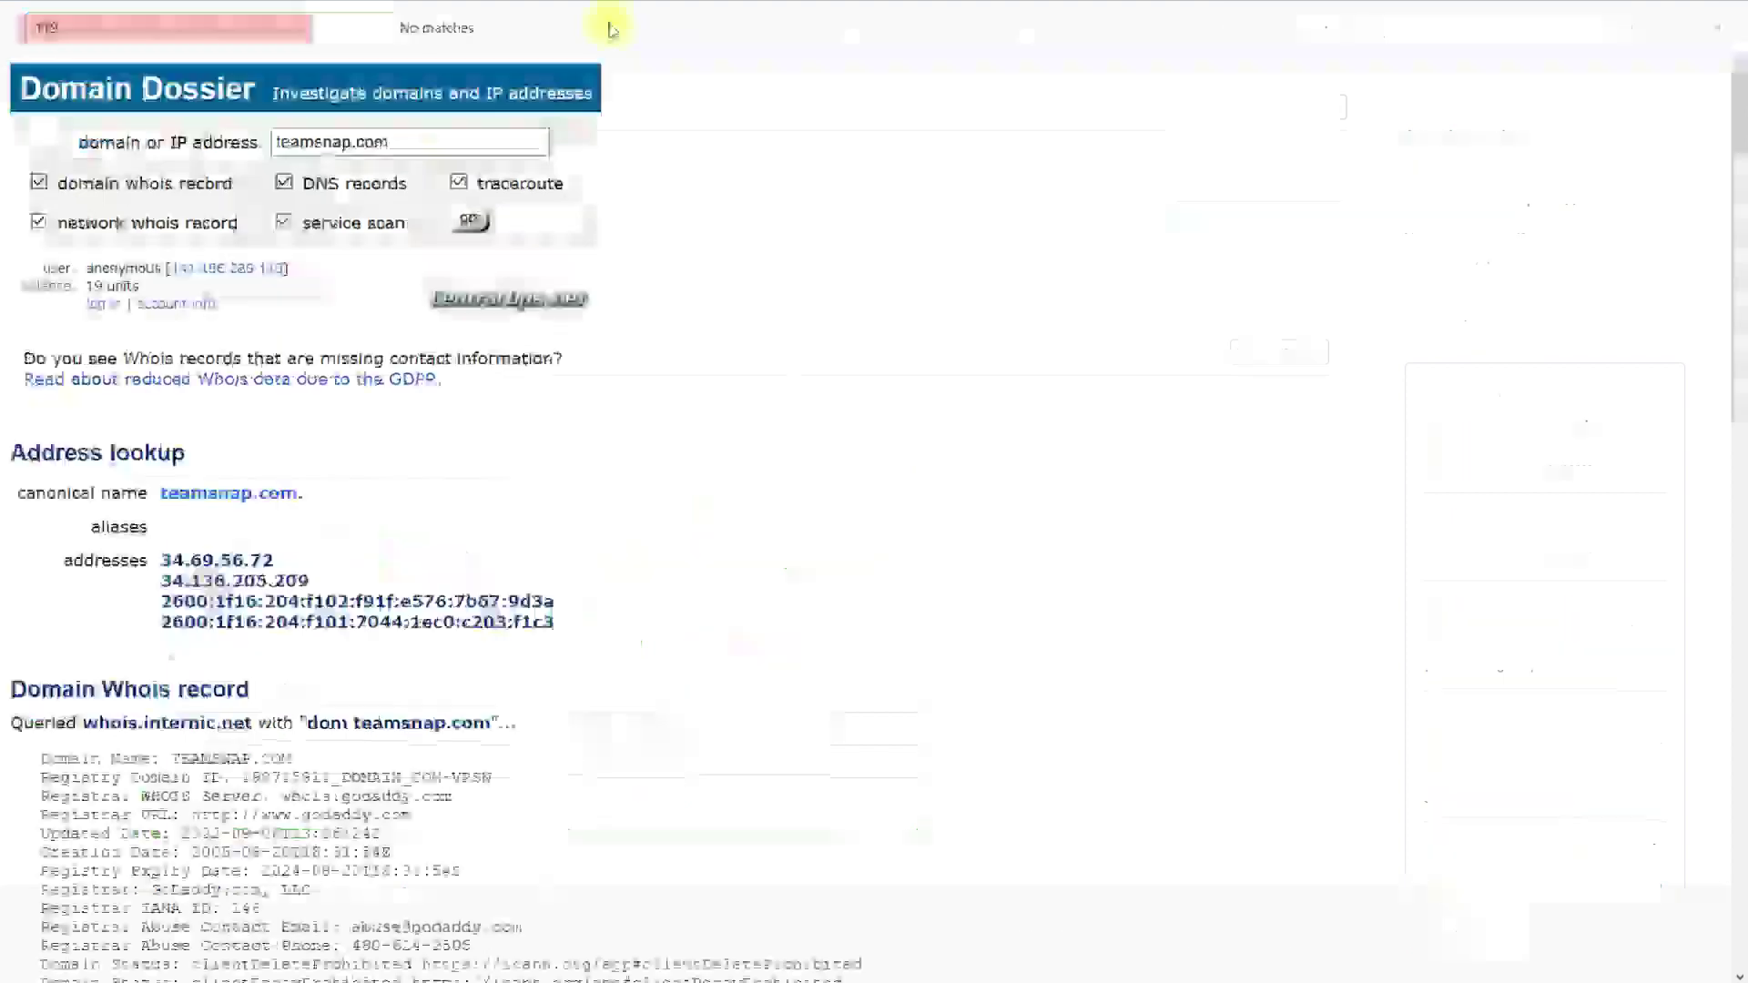
Step: Look up google.com in Domain Dossier and highlight its registrar URL markmonitor.com
double_click(383, 142)
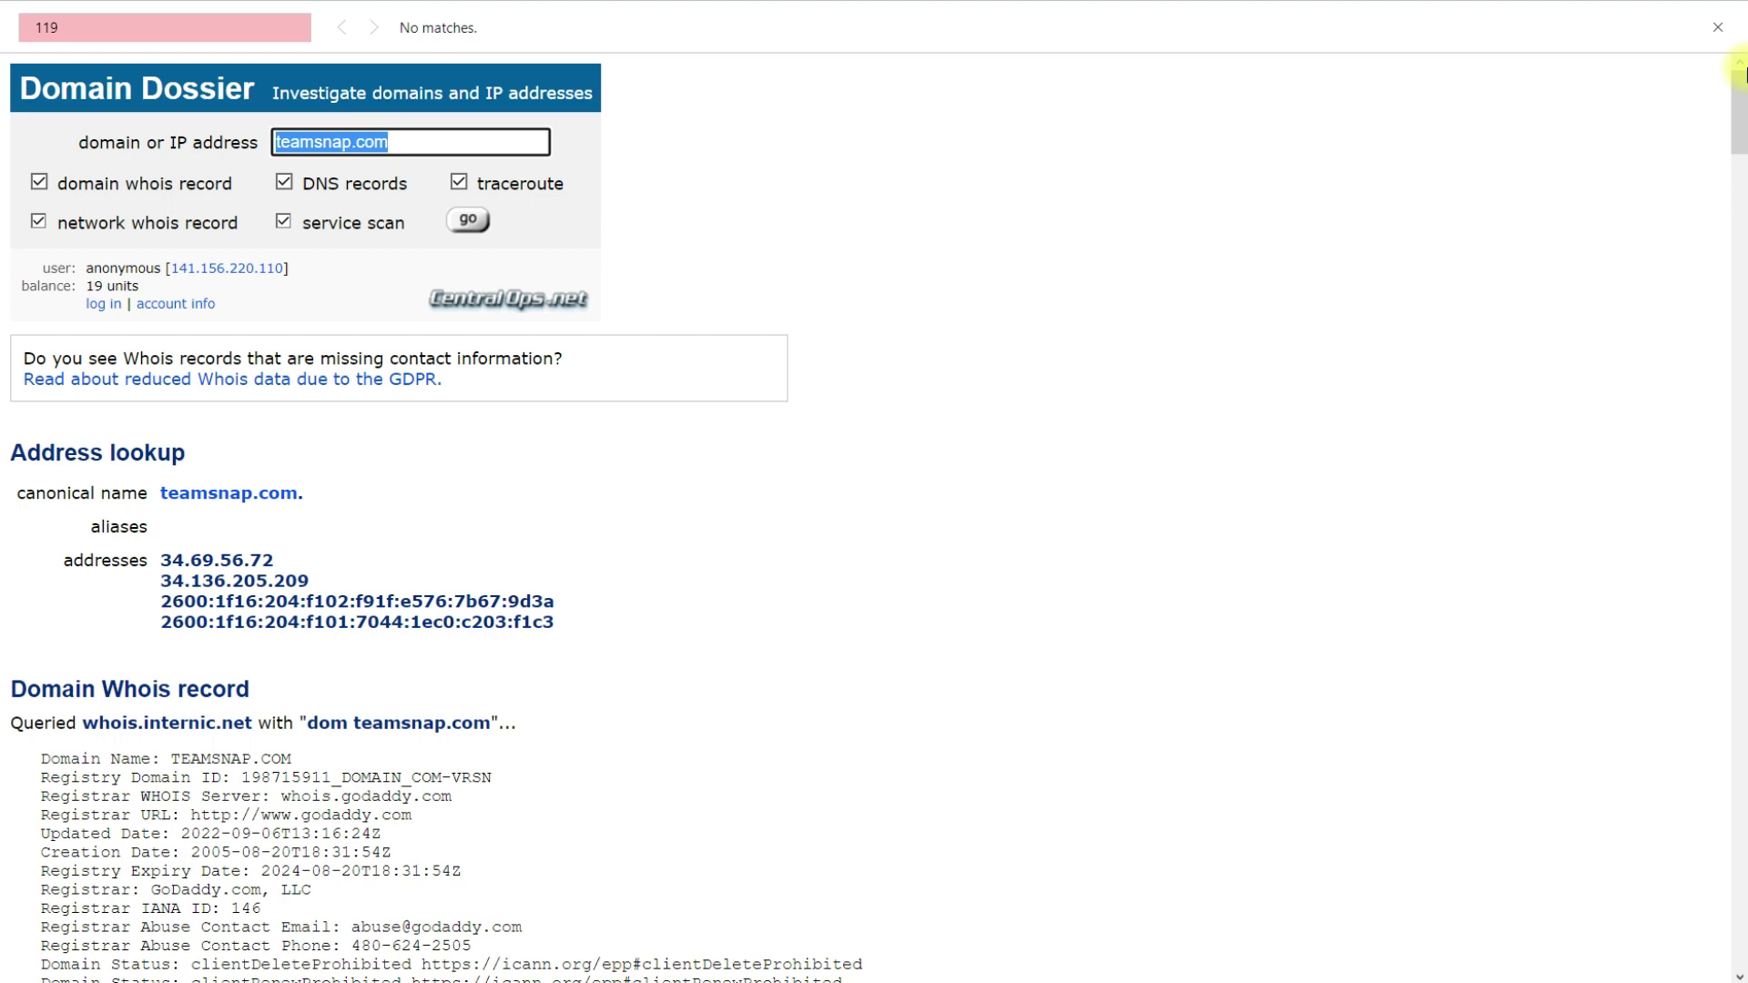
text(google.com)
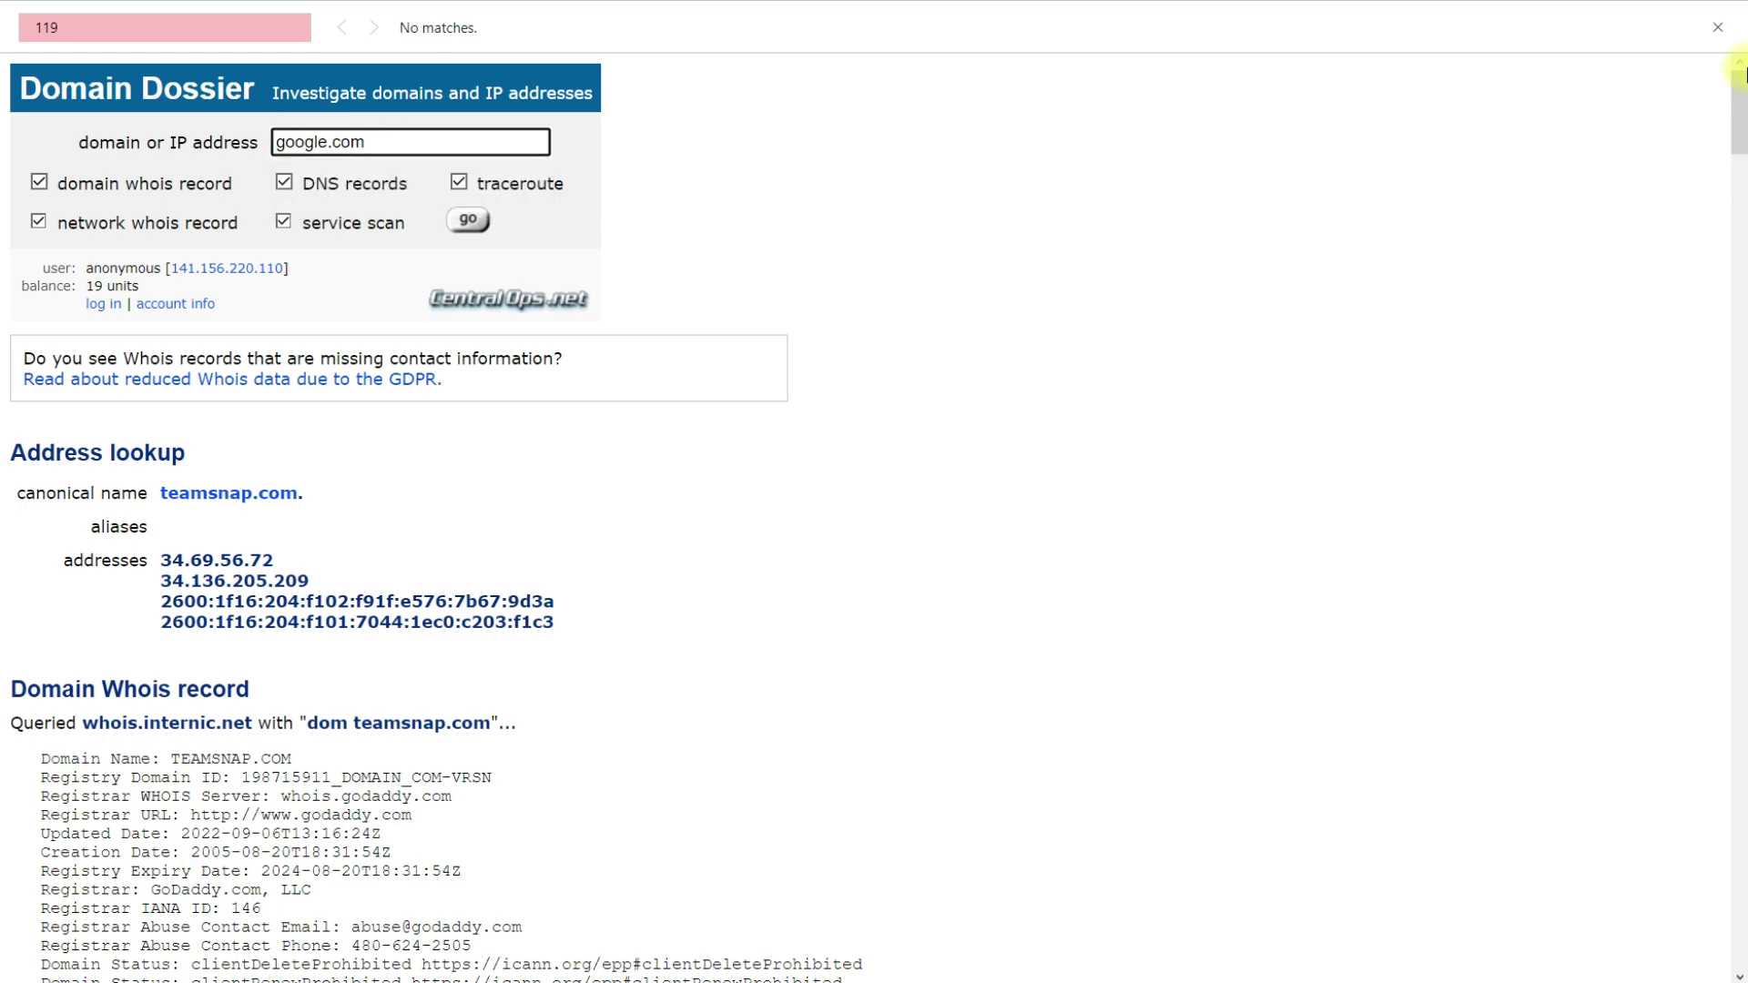
key(Return)
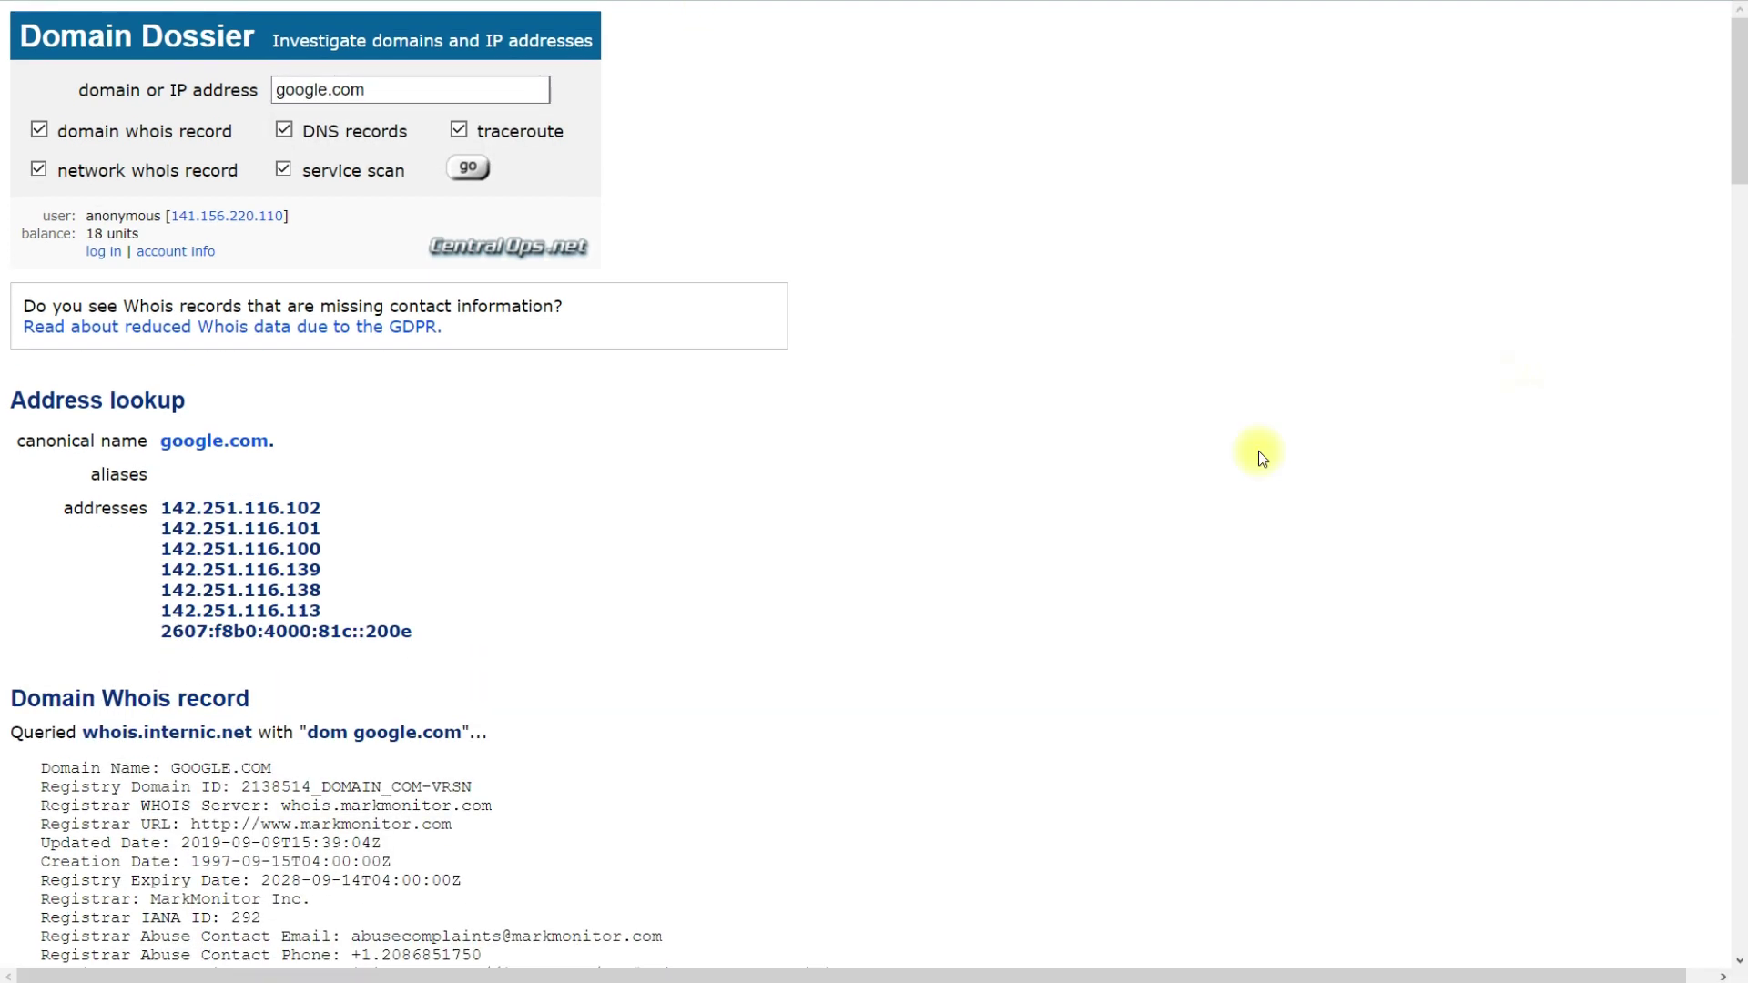
scroll(1258, 450, down, 5)
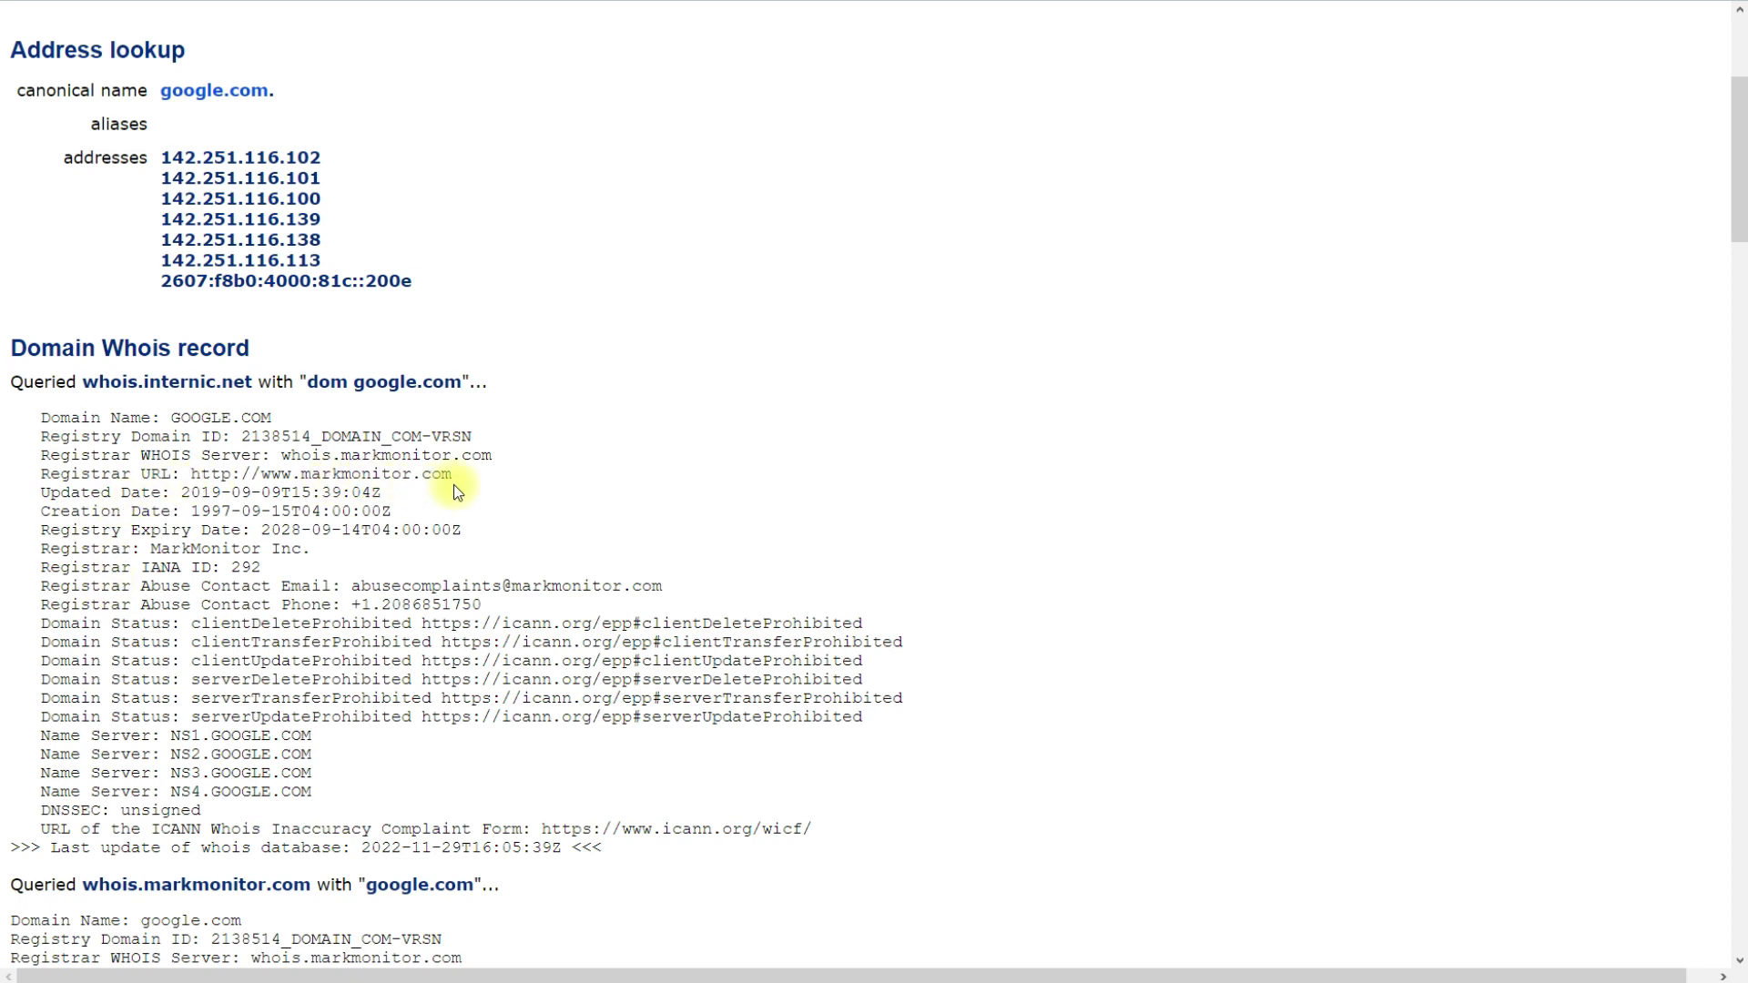
drag(462, 485, 150, 481)
scroll(511, 631, down, 4)
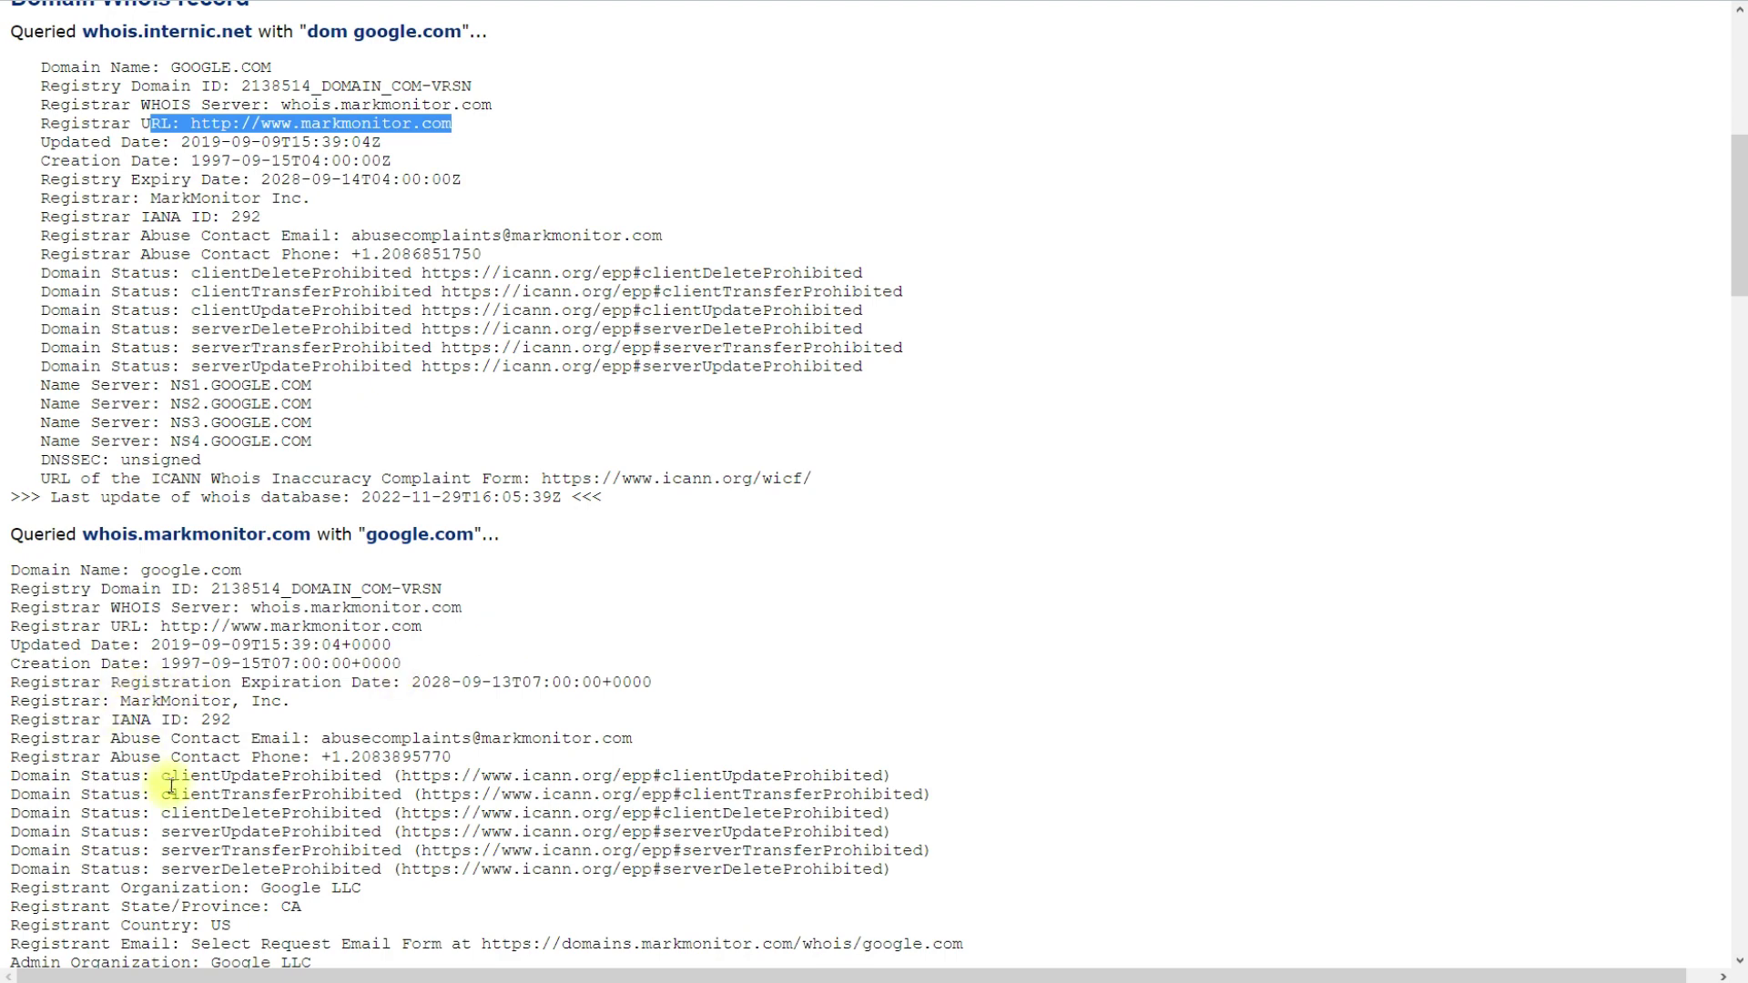
scroll(171, 778, down, 3)
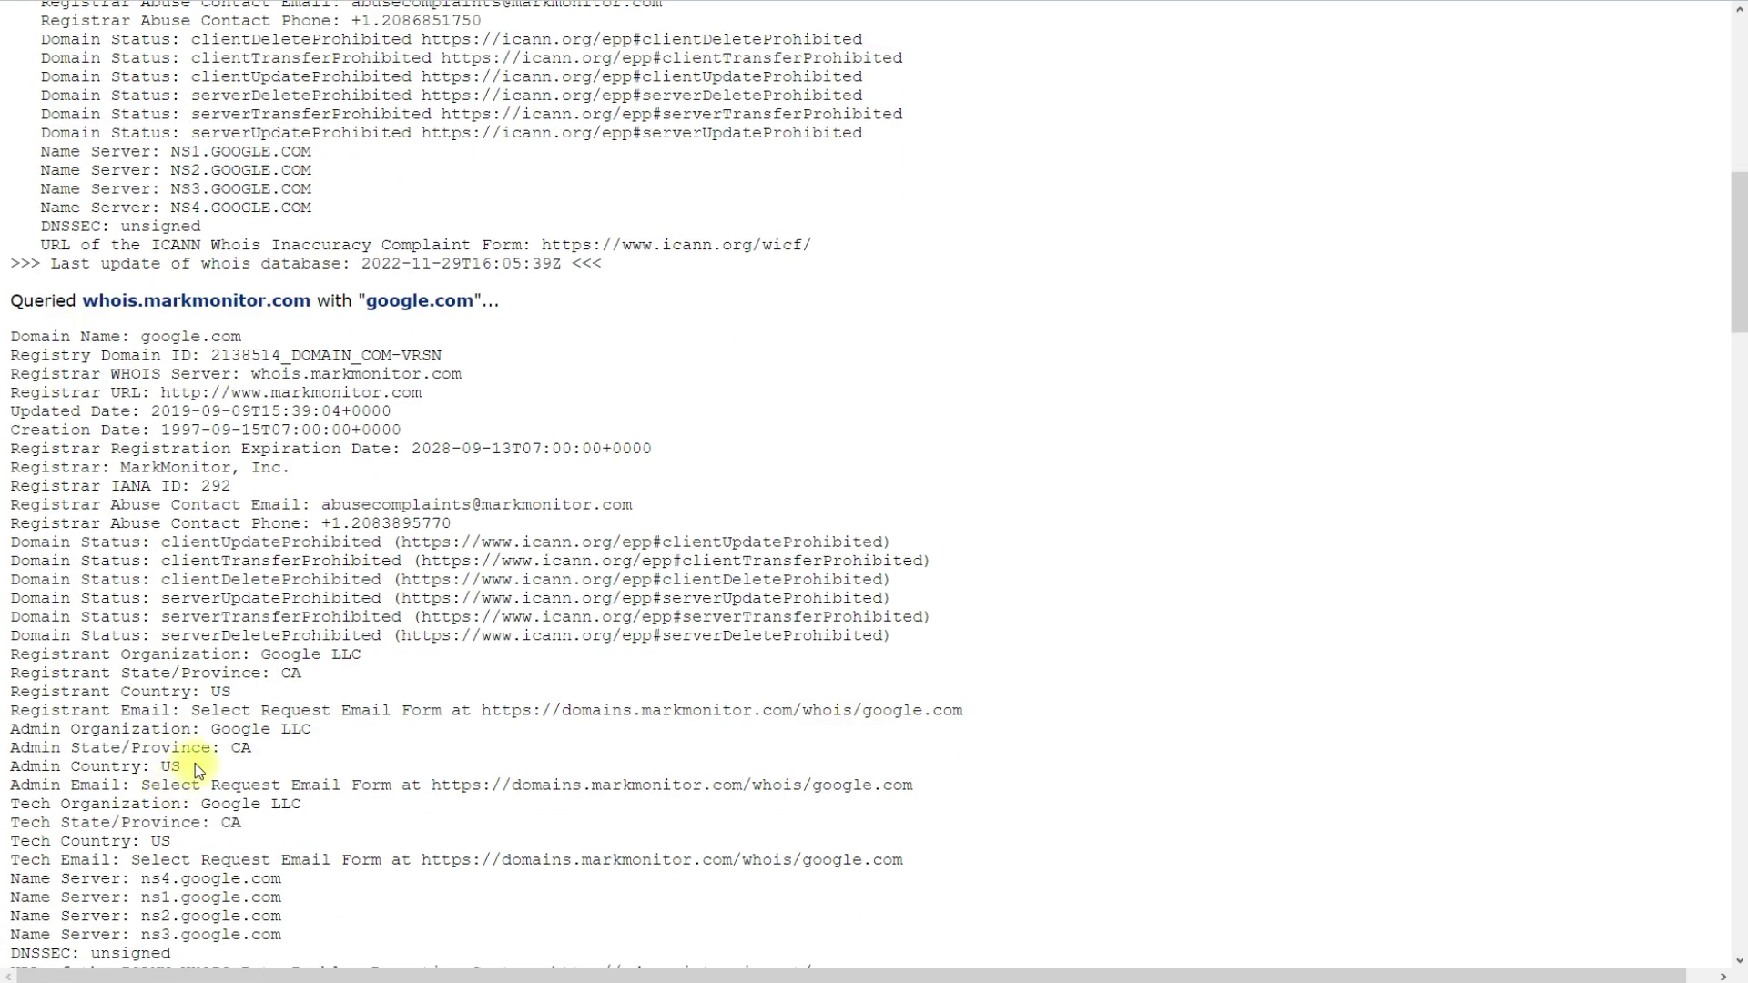
Step: Search the whois results for 'registrant' and highlight the Registrar WHOIS Server and Registrar URL lines
key(ctrl+f)
text(rei)
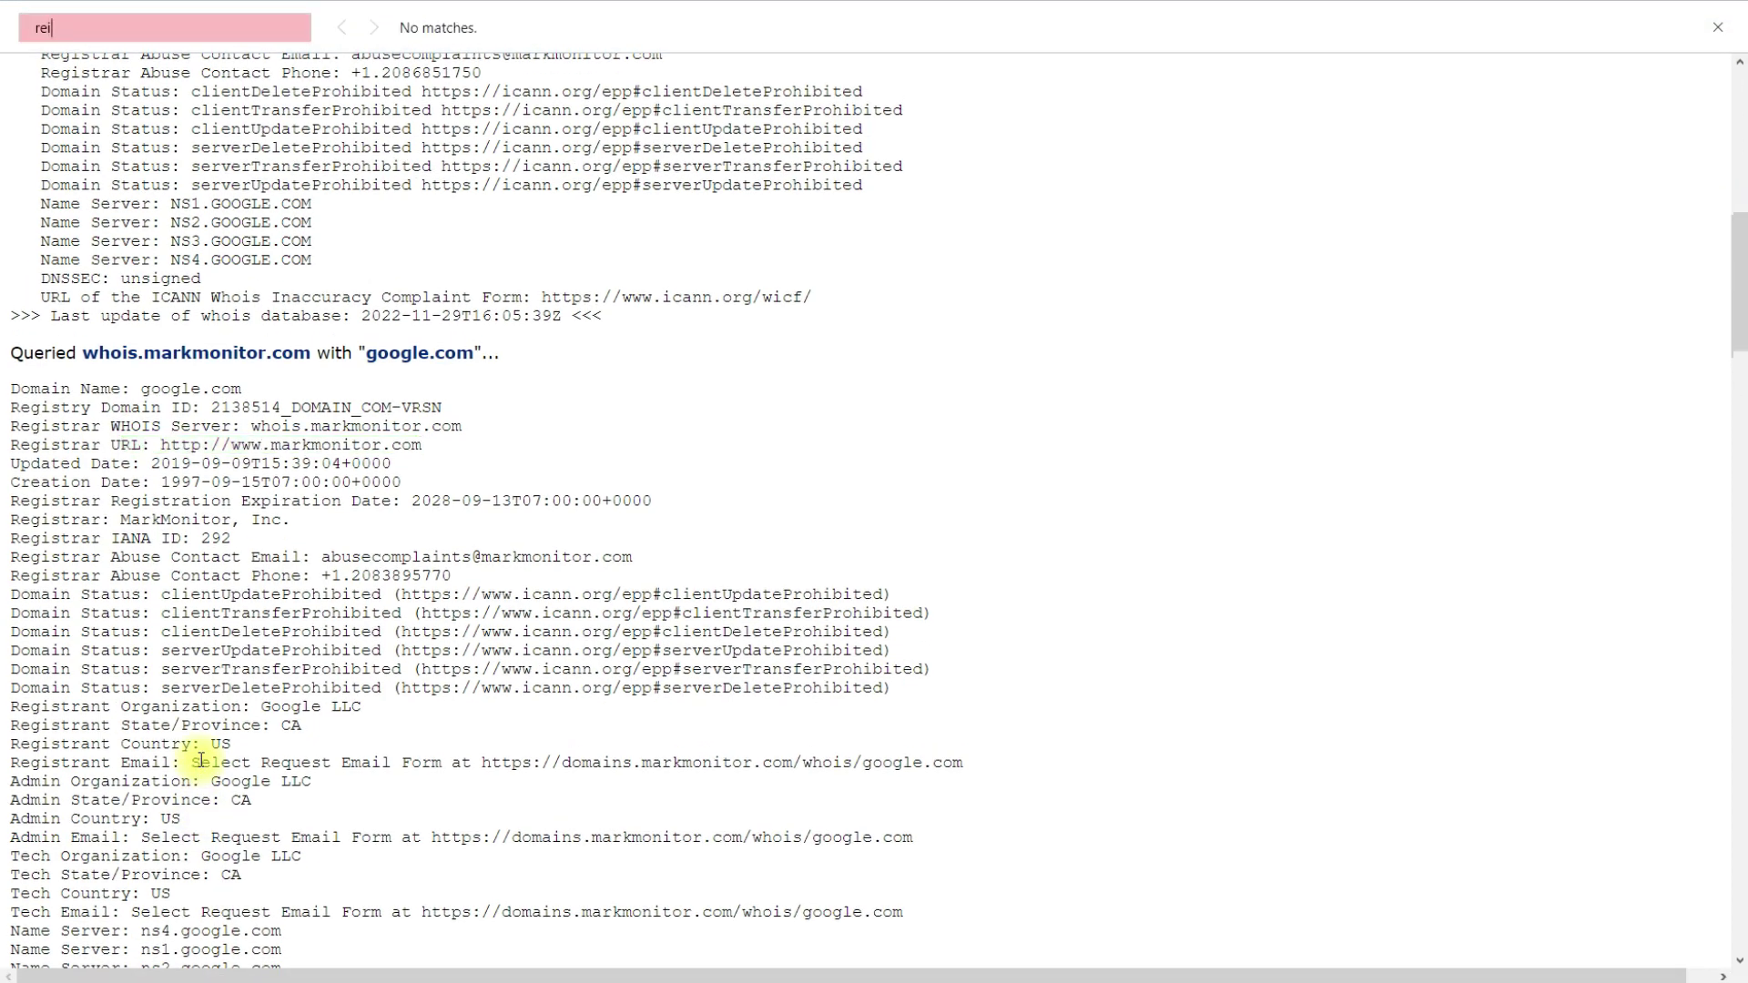
text(sgistrant)
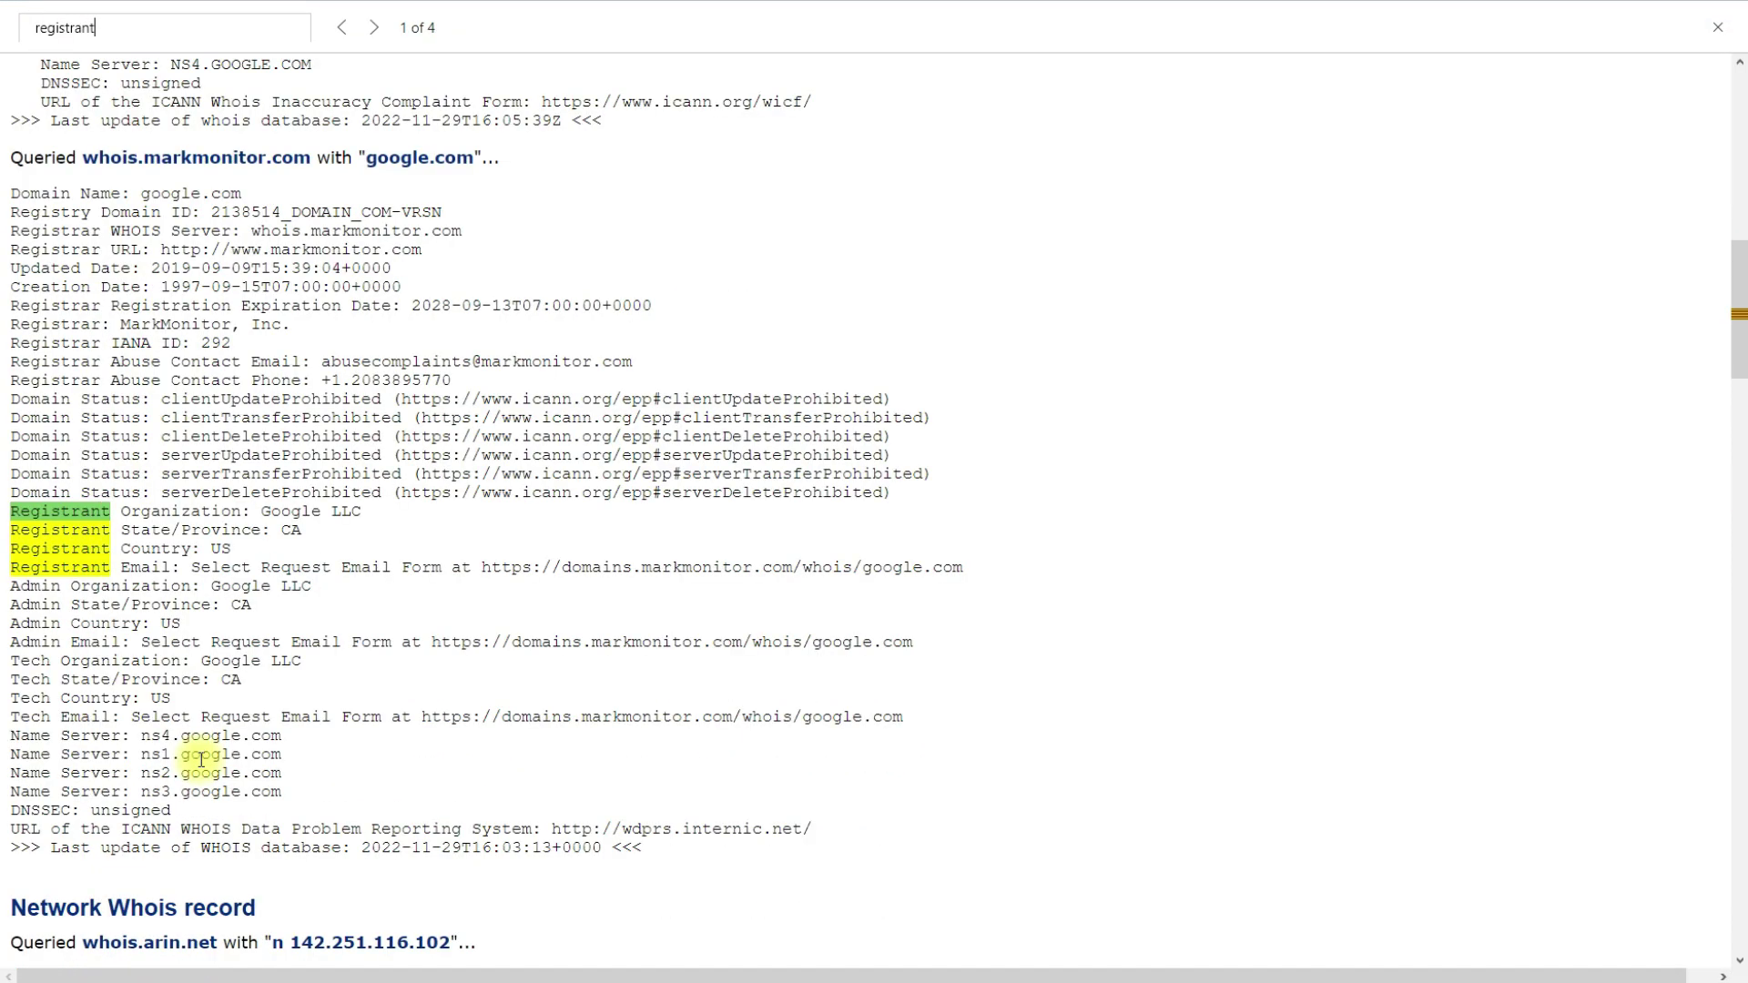
scroll(664, 651, up, 1)
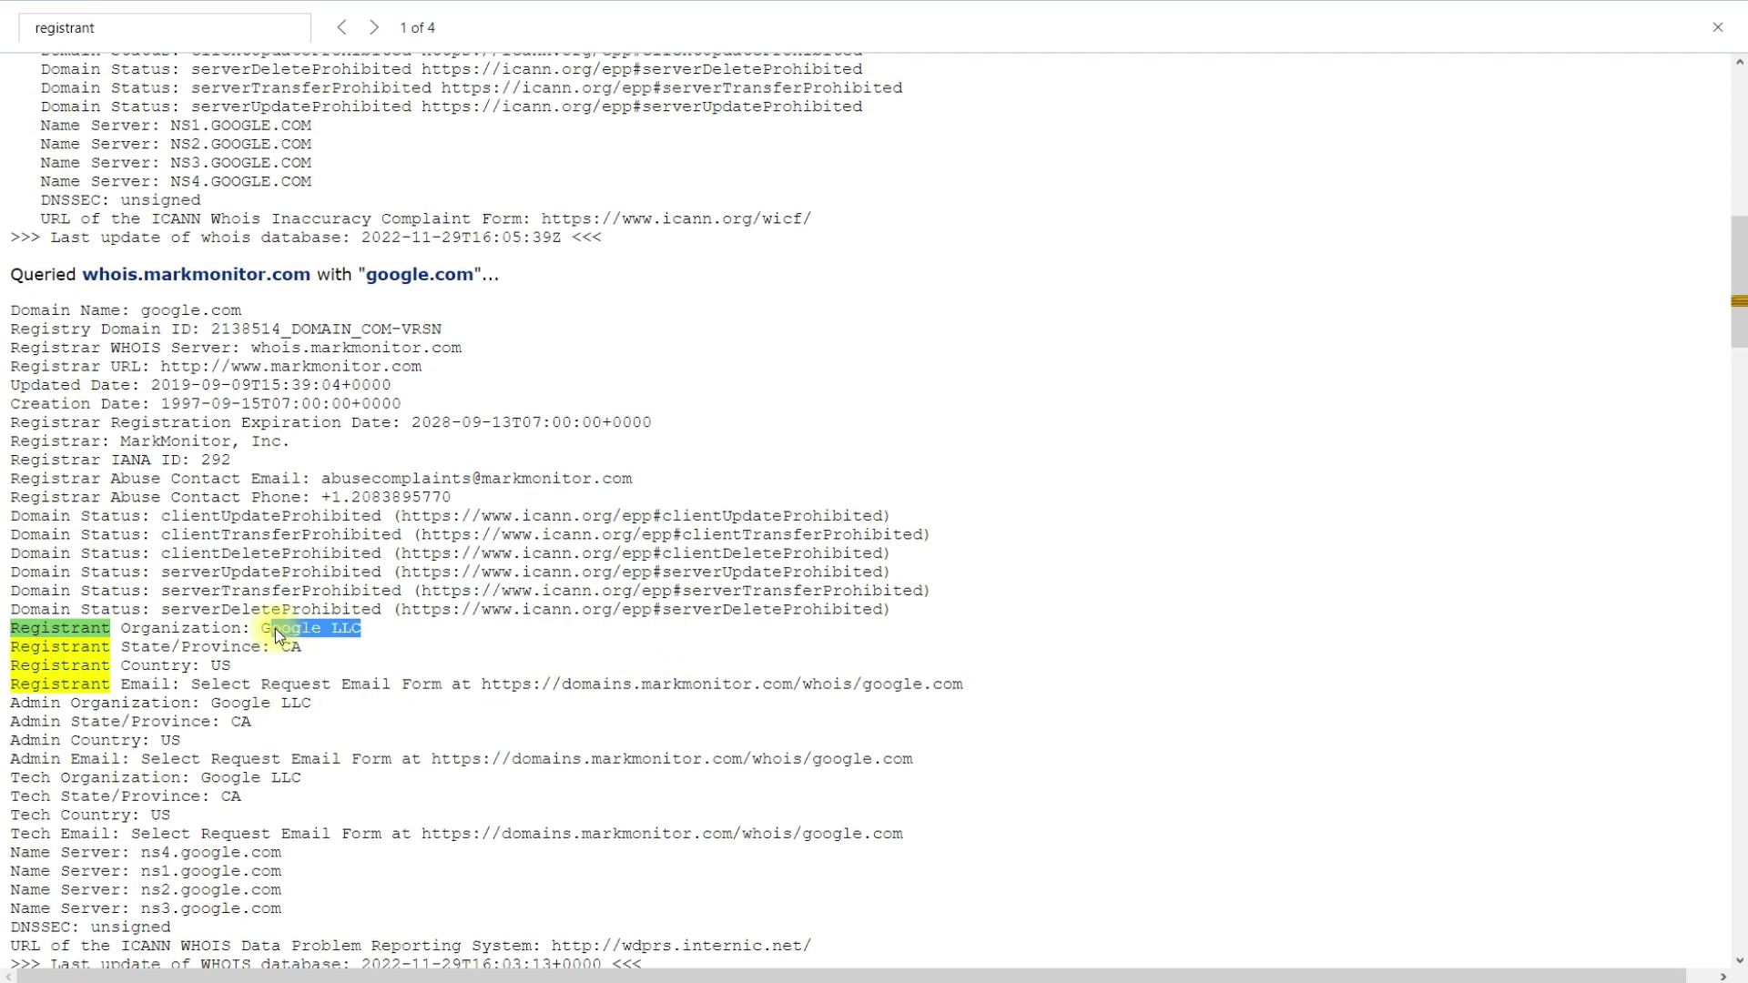
scroll(404, 690, up, 2)
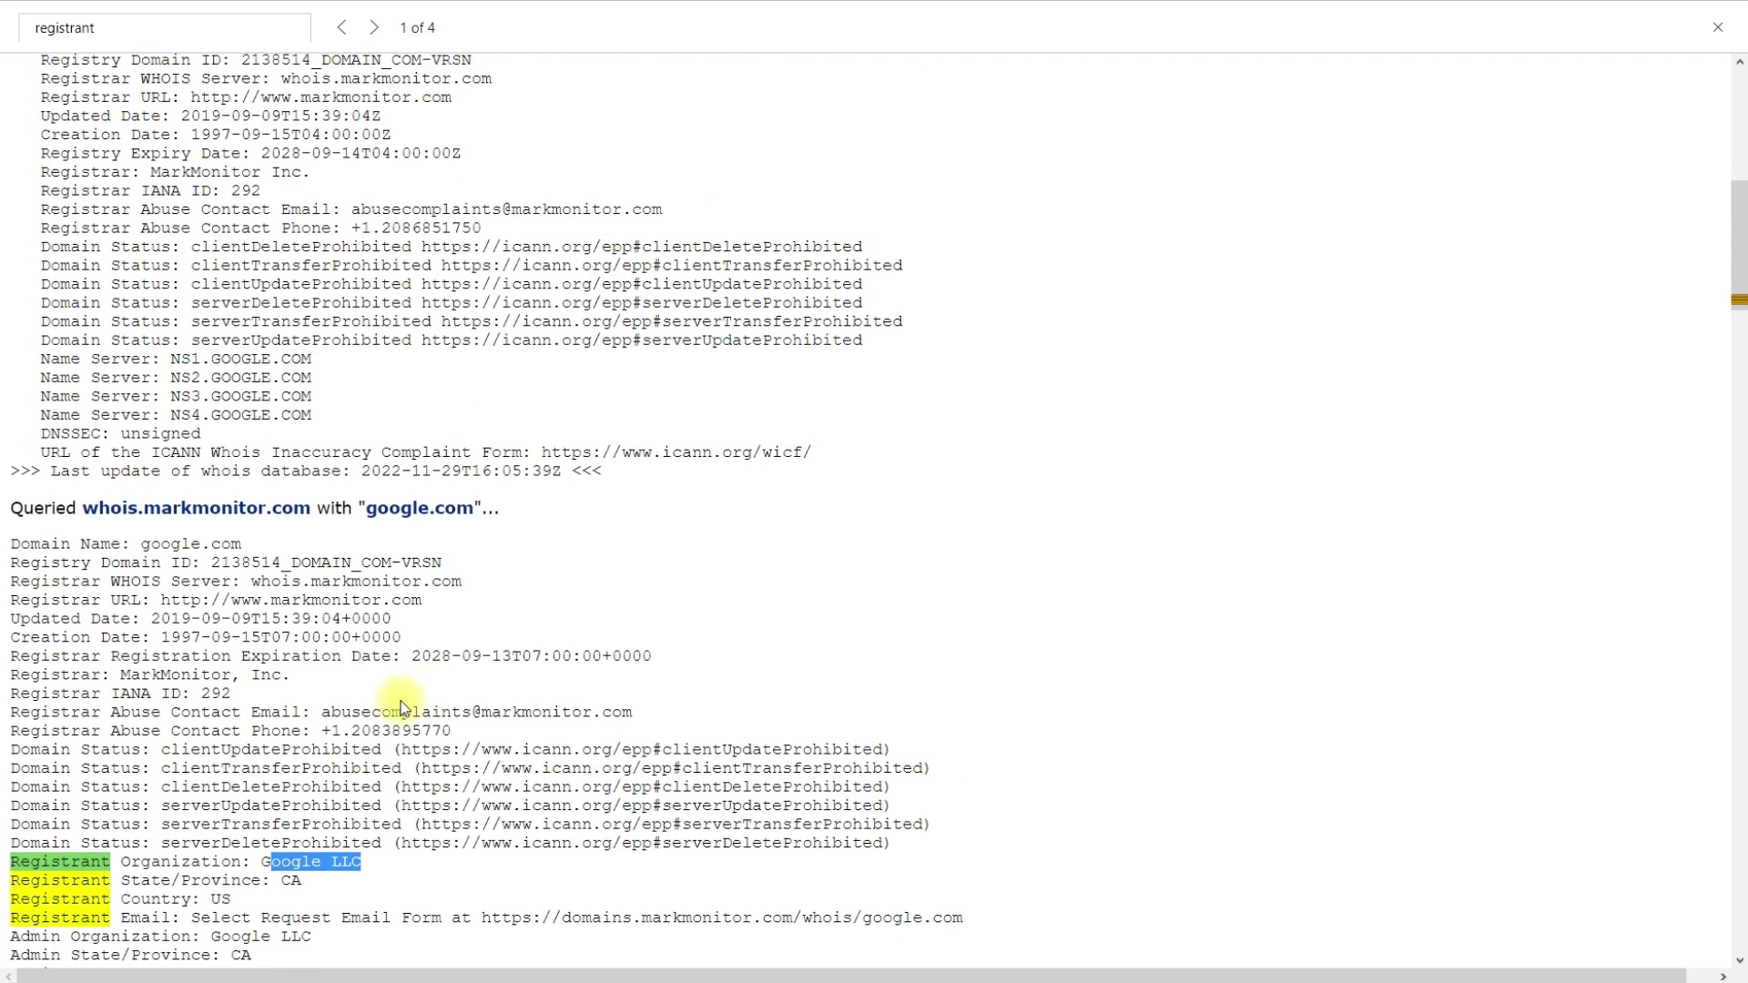
click(401, 699)
scroll(304, 878, up, 4)
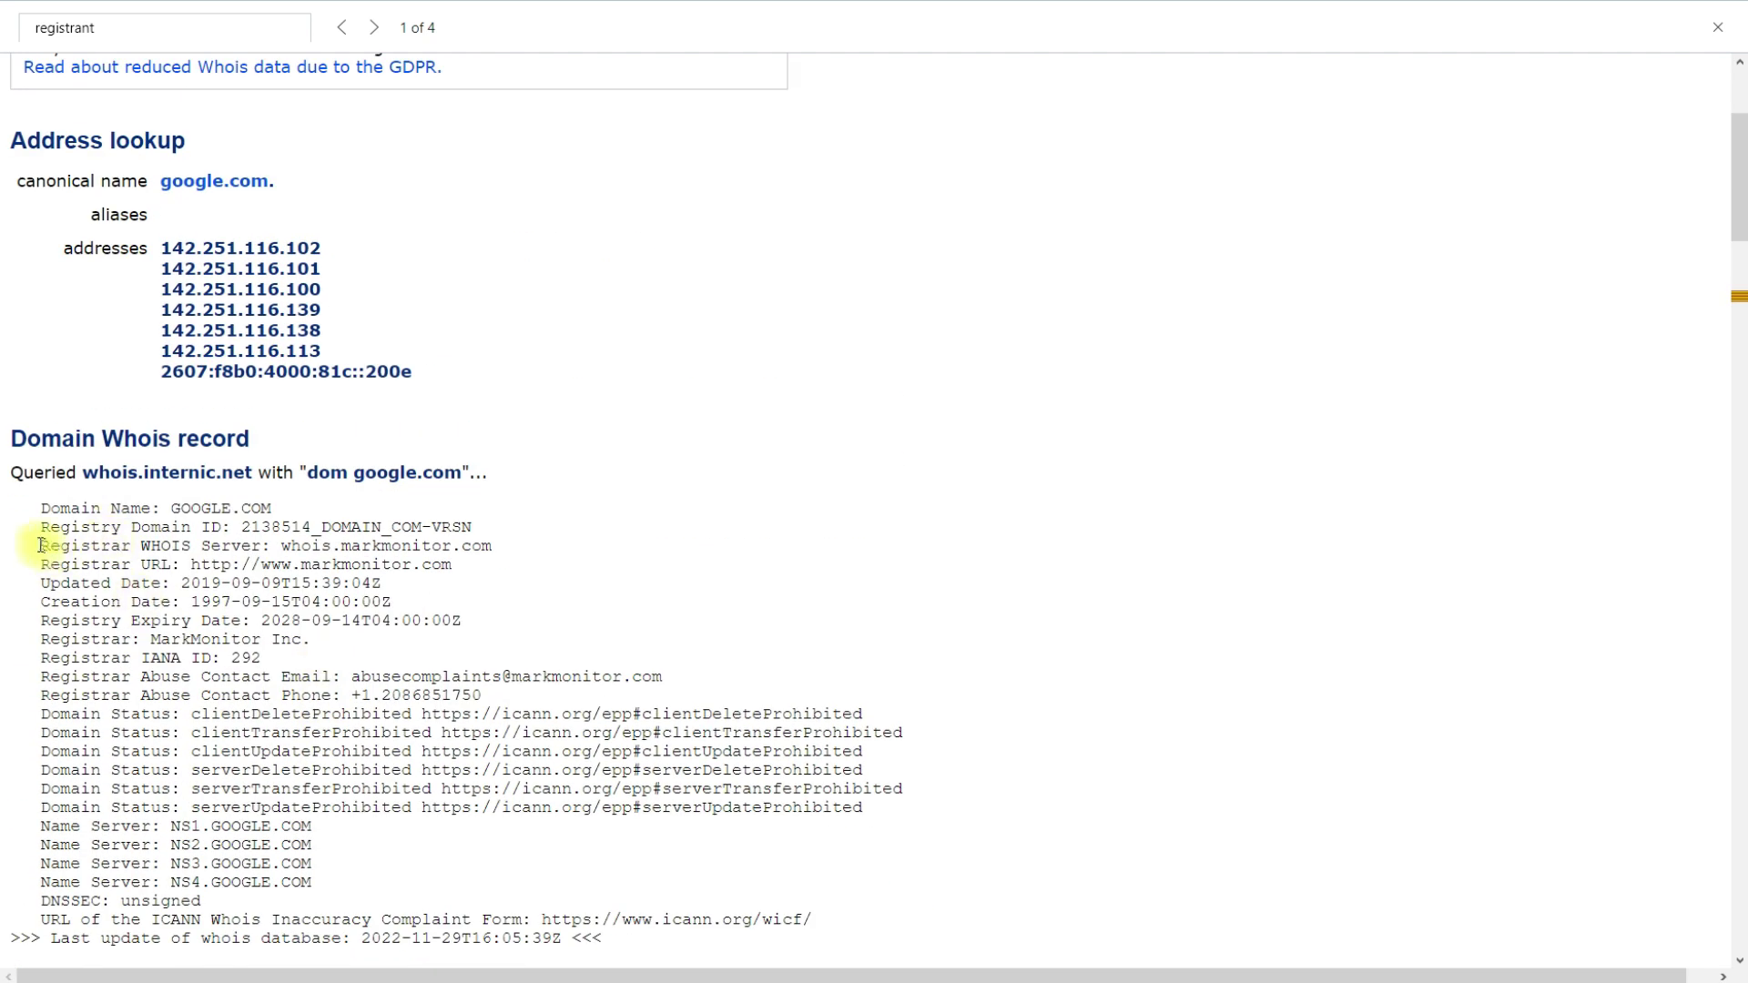
drag(40, 545, 191, 565)
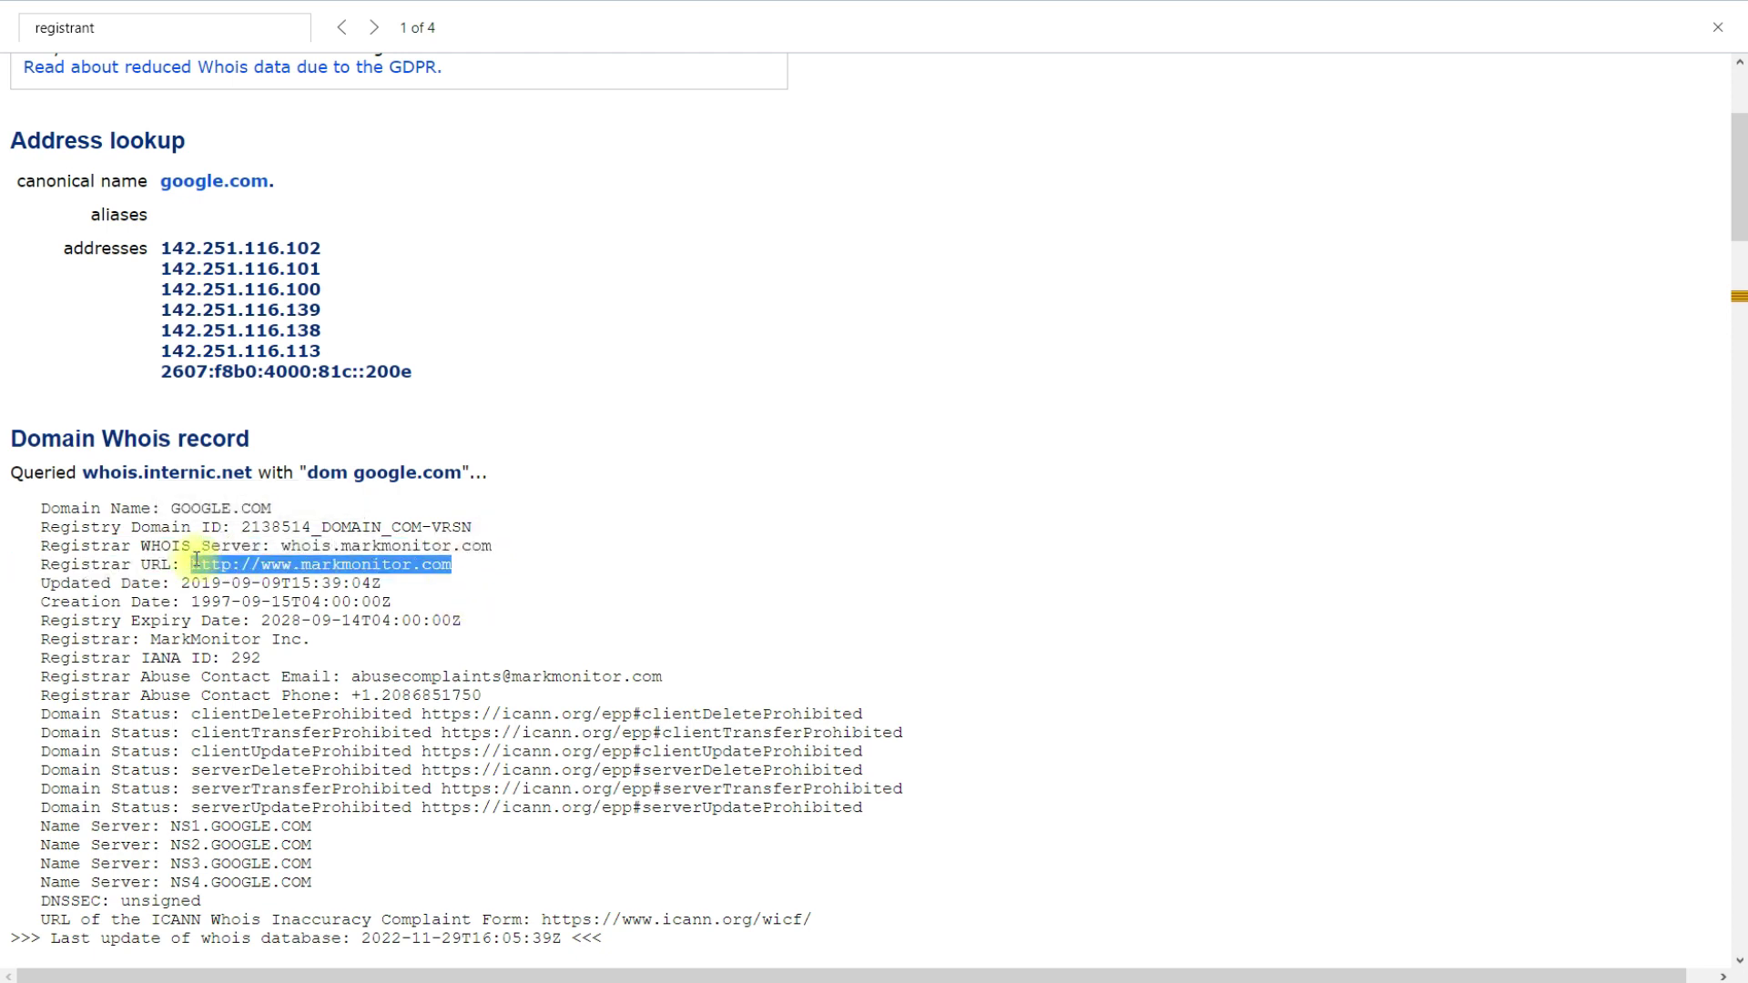
click(111, 581)
drag(35, 560, 514, 566)
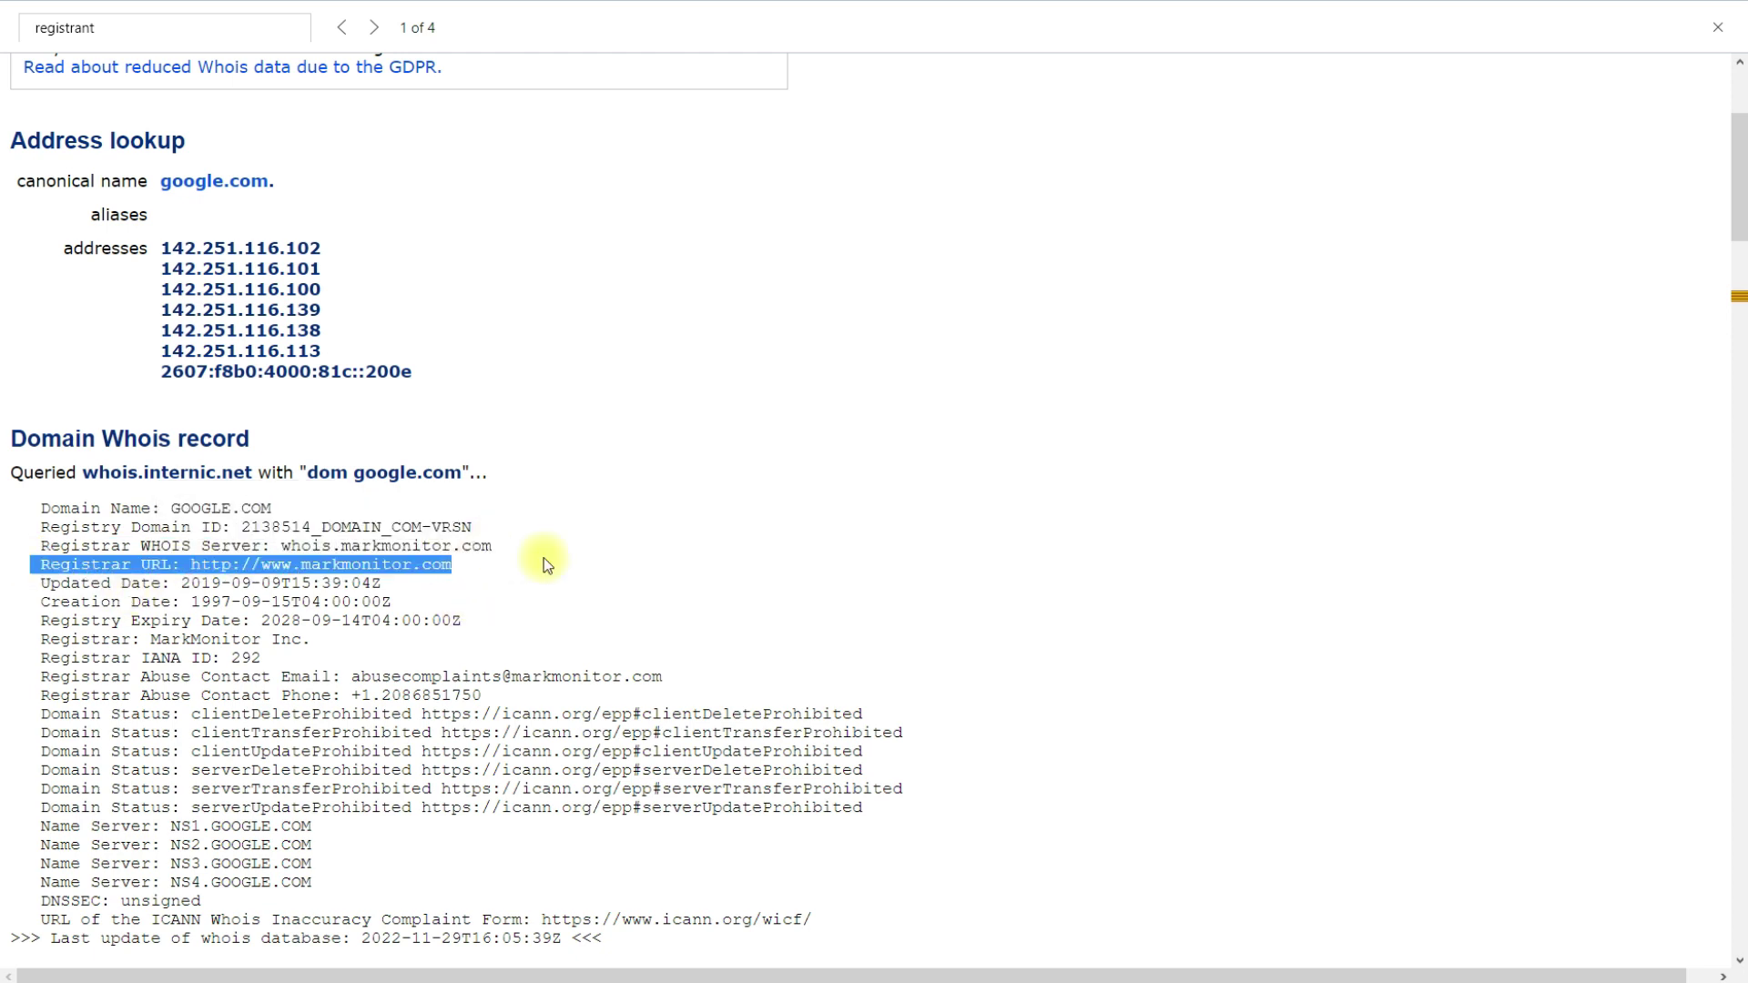
Step: Highlight registrant organization Google LLC and queried IP 142.251.116.102, then return to VirusTotal
scroll(697, 651, down, 8)
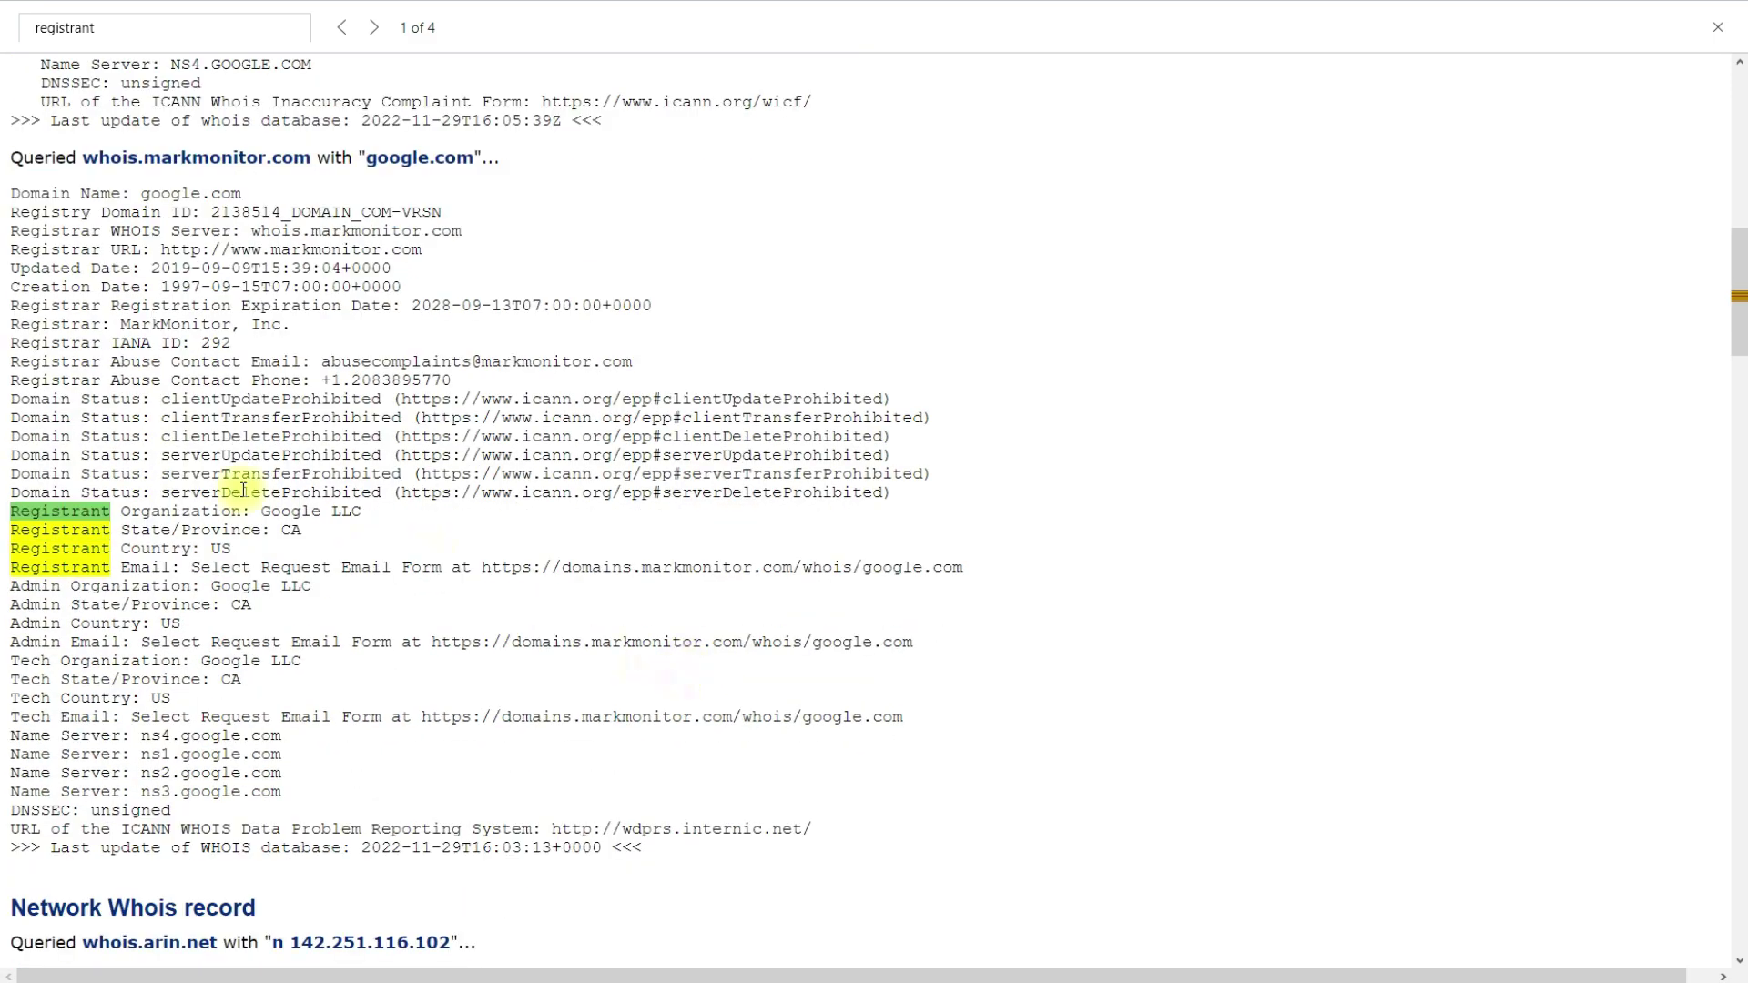
drag(380, 512, 262, 512)
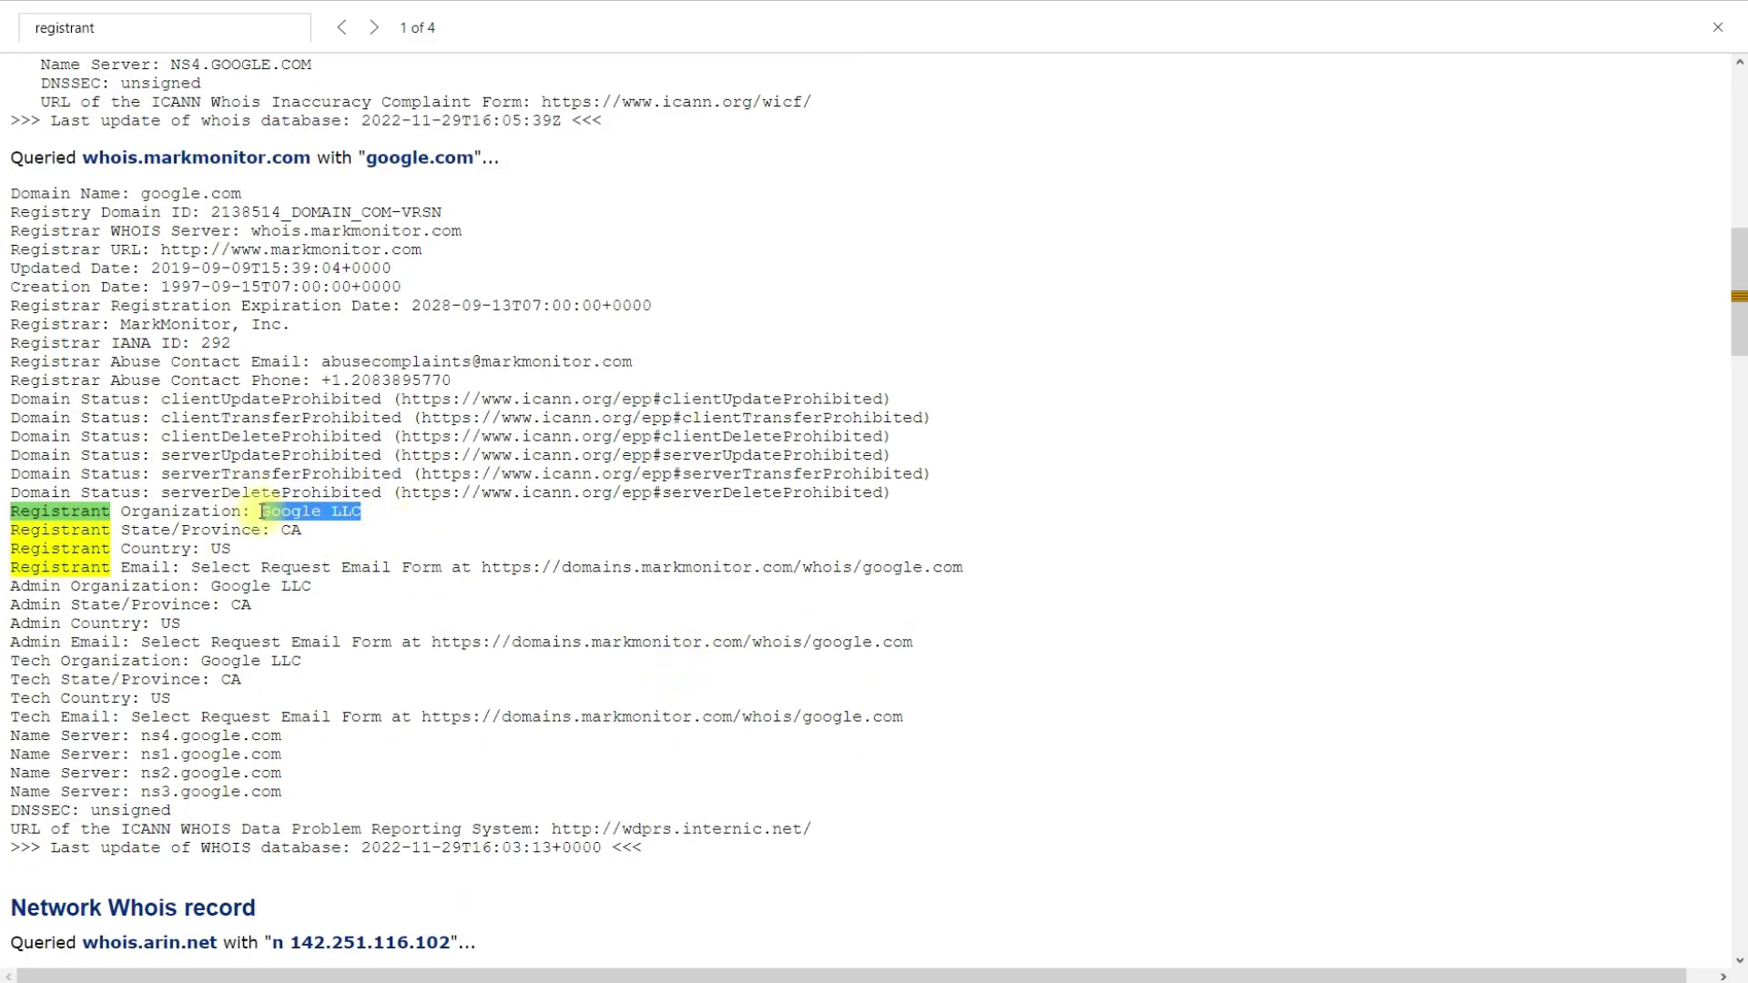
scroll(601, 697, down, 3)
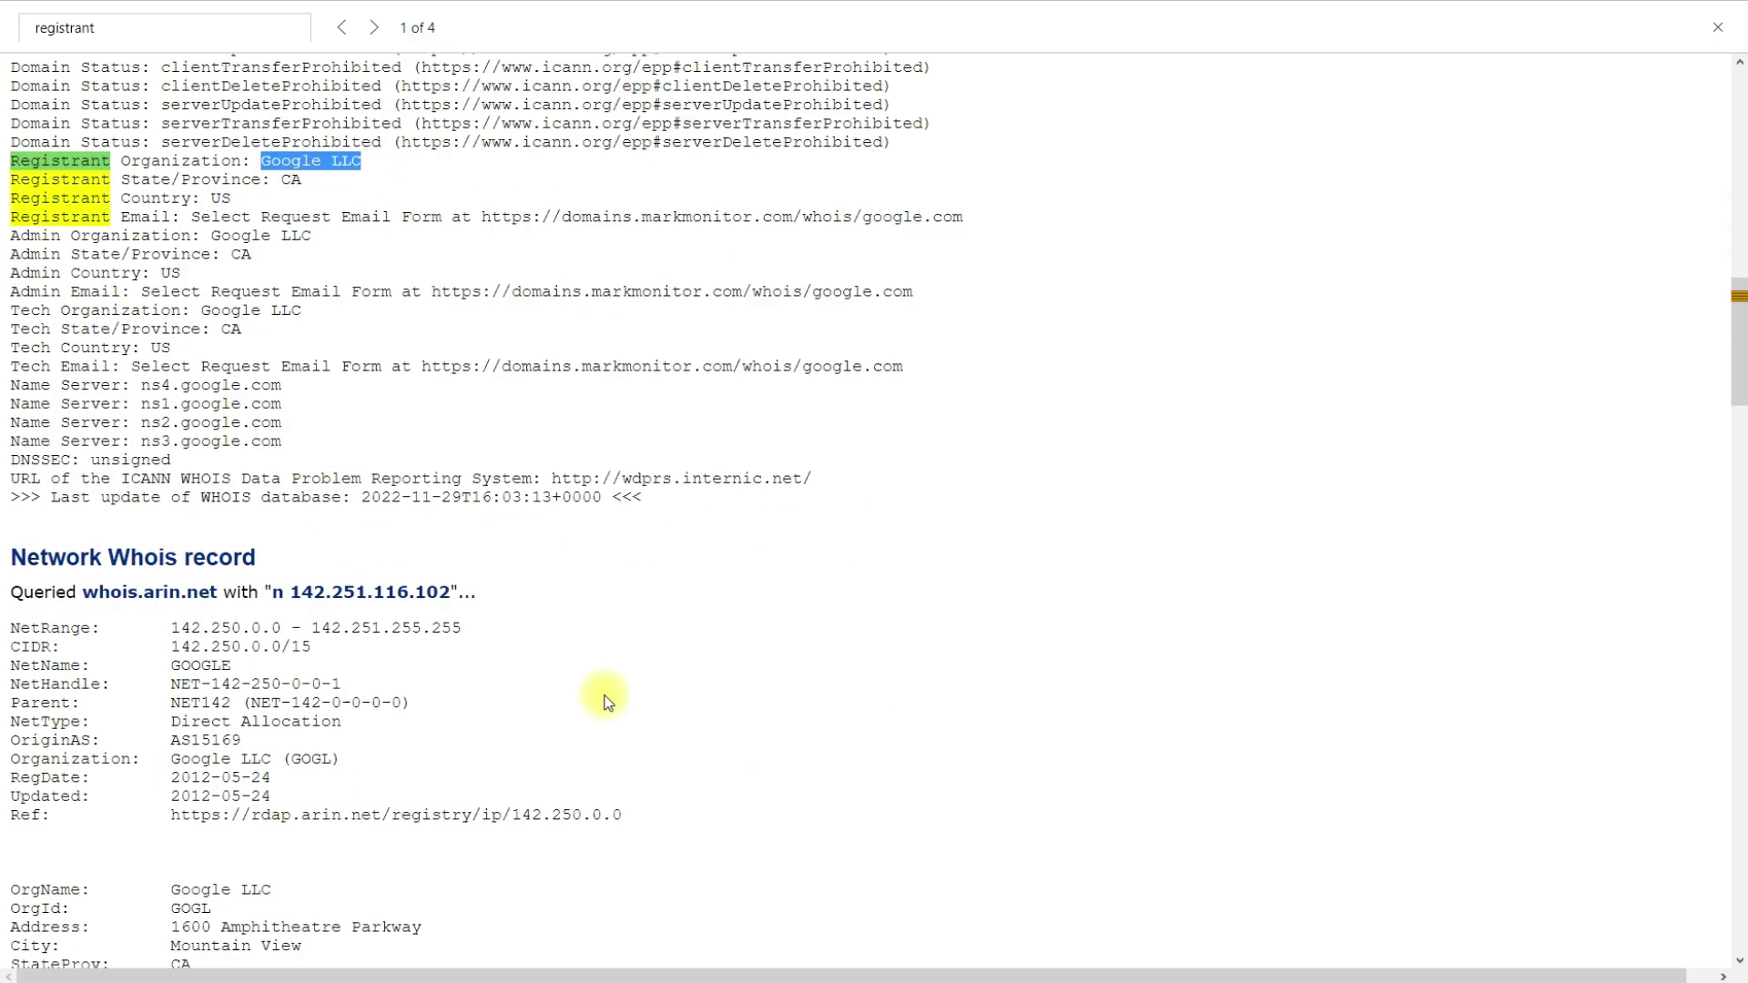
drag(452, 593, 296, 598)
key(ctrl+c)
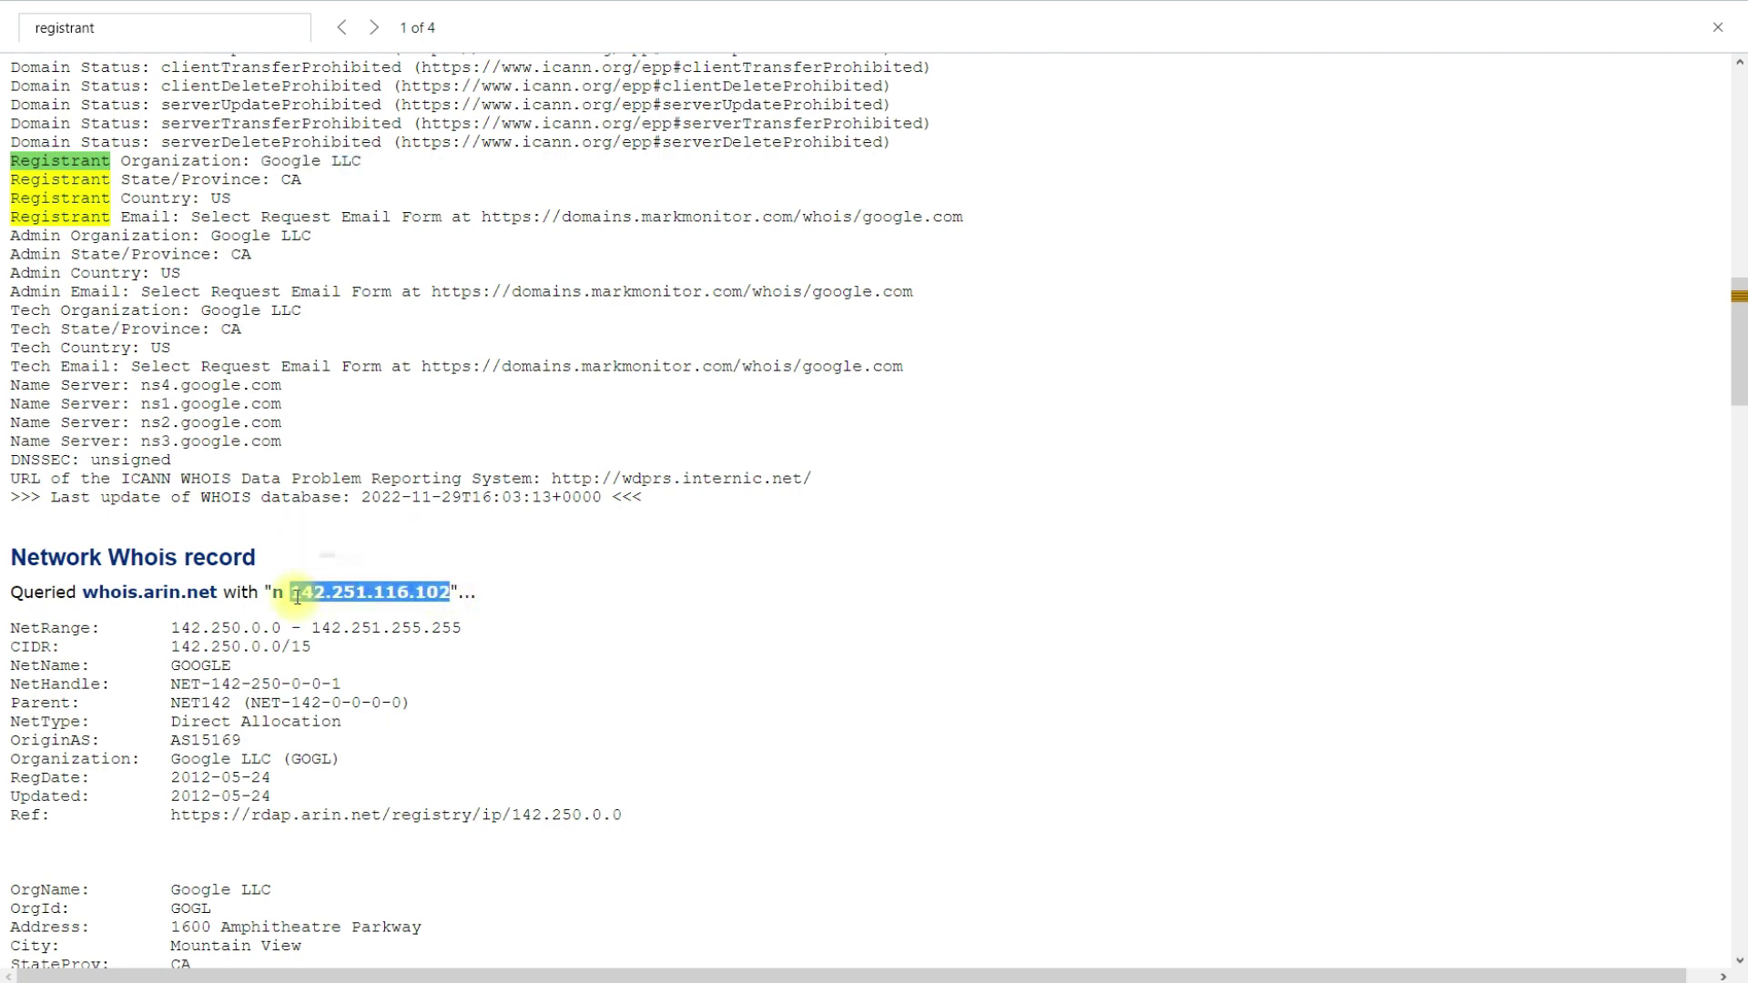
scroll(1740, 450, down, 3)
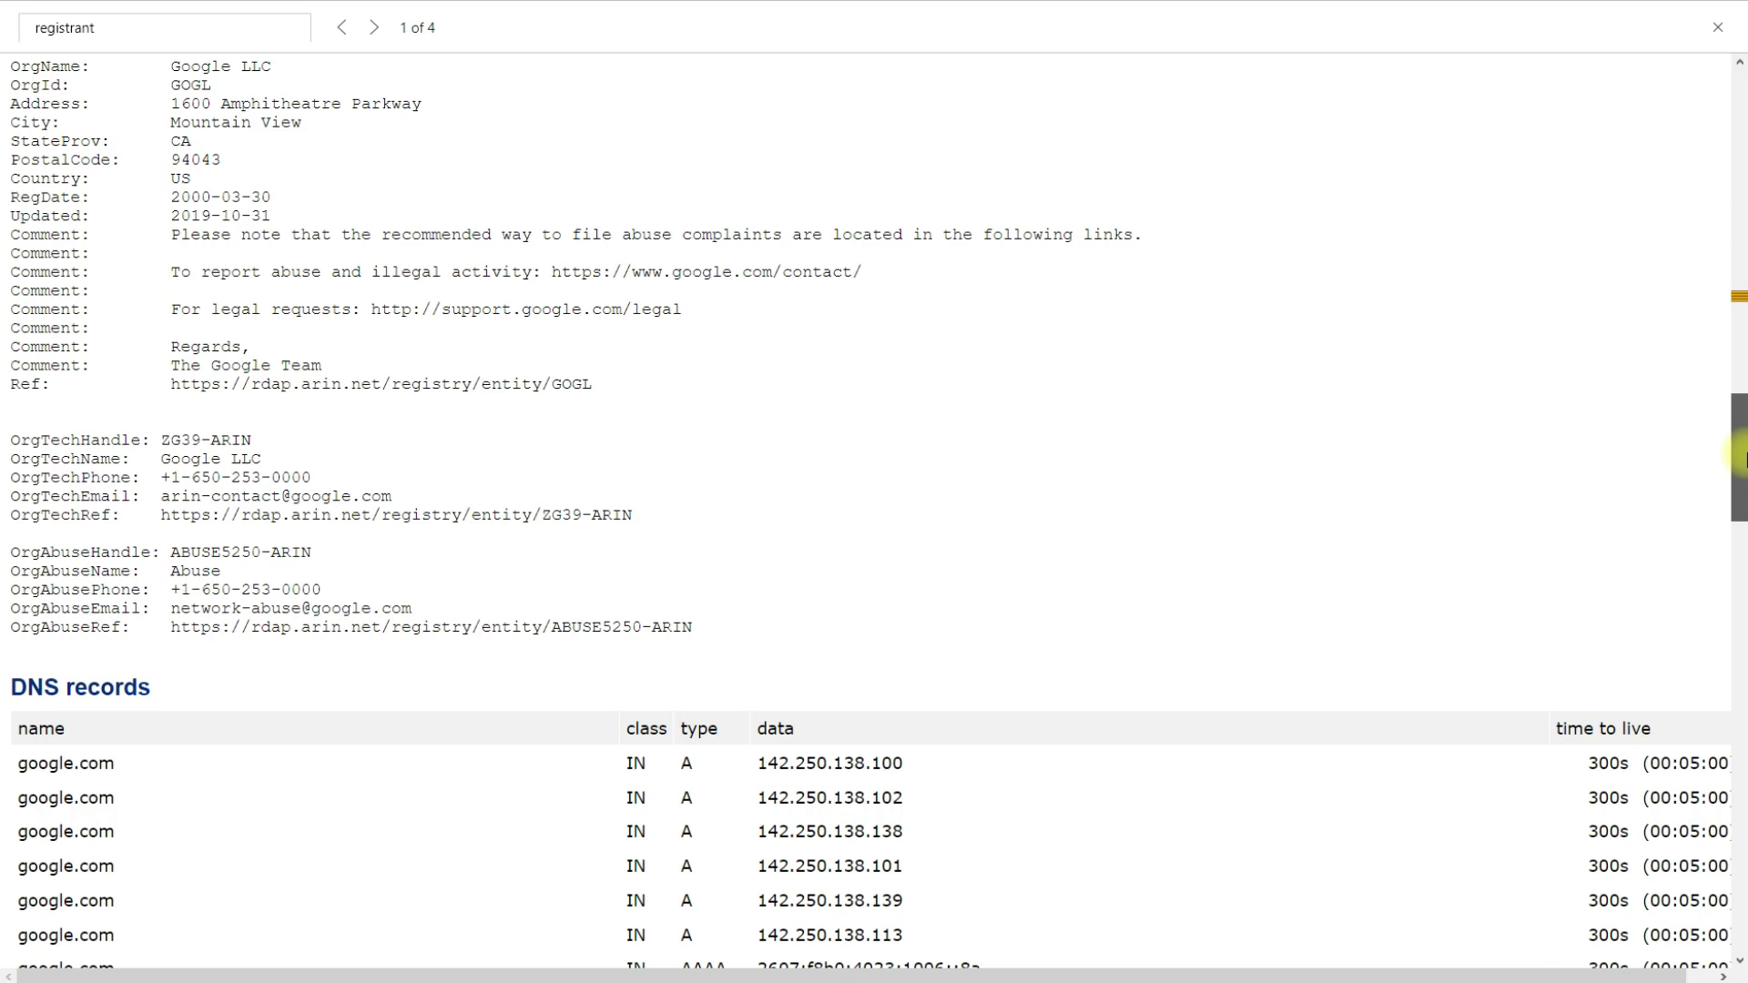
drag(1739, 457, 1673, 20)
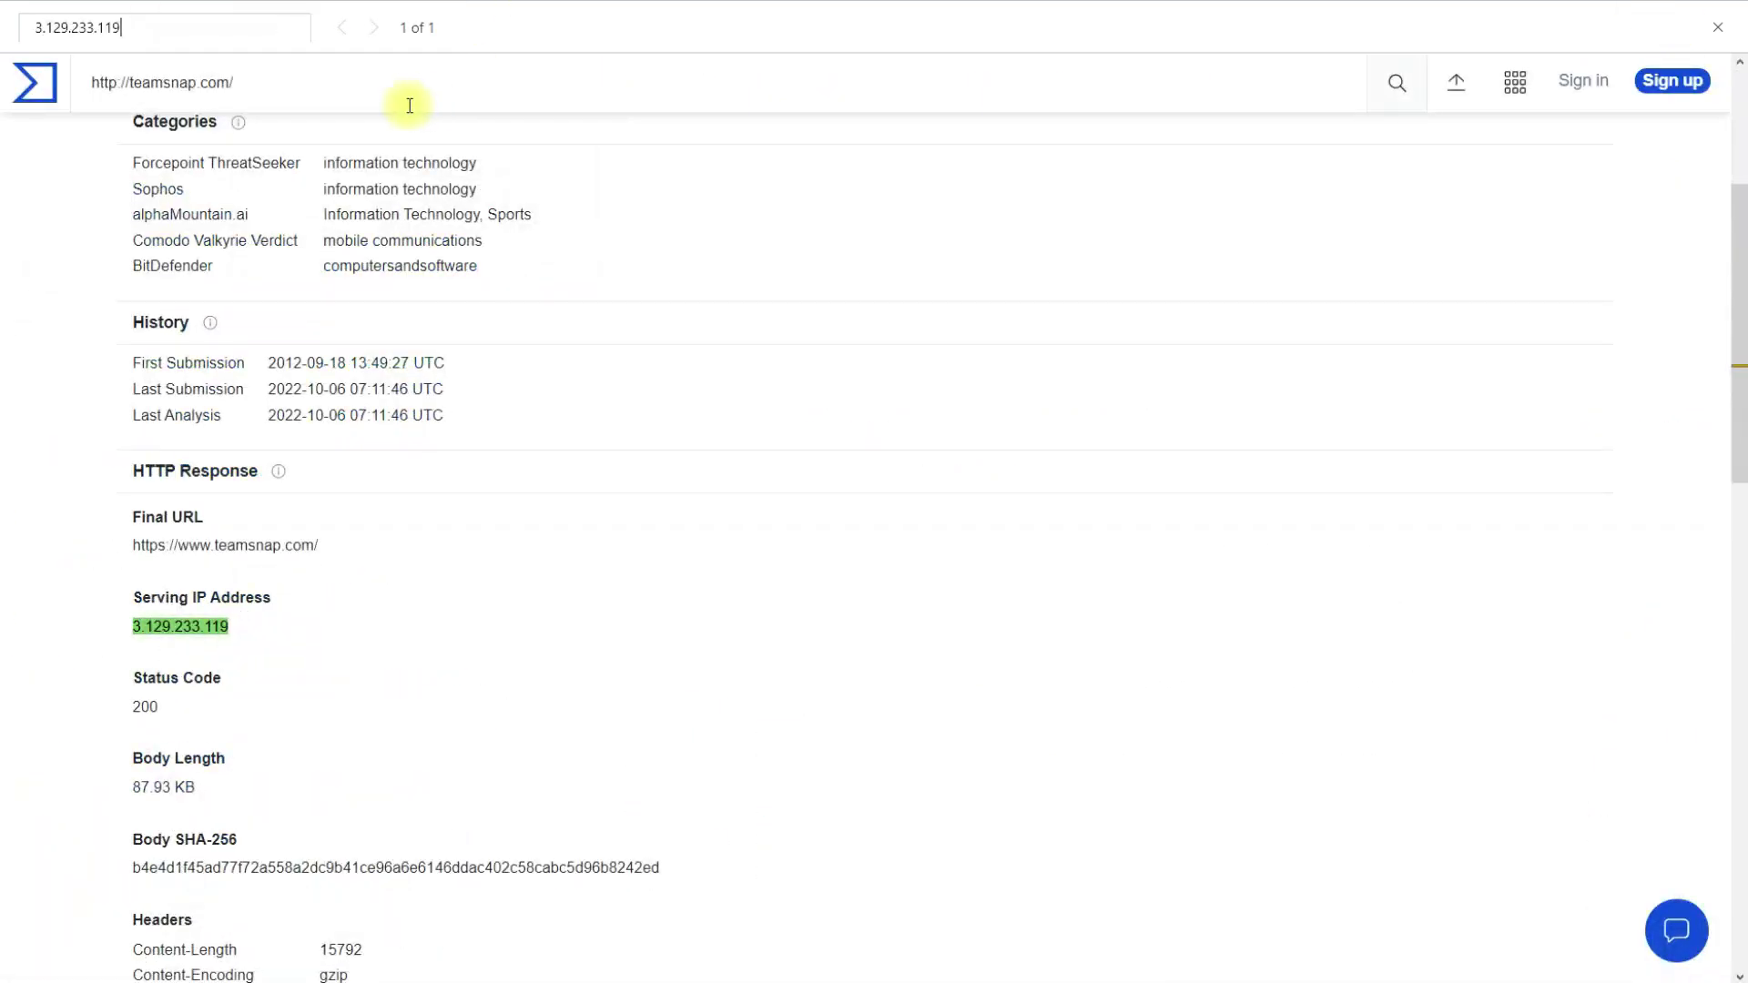
scroll(753, 414, up, 4)
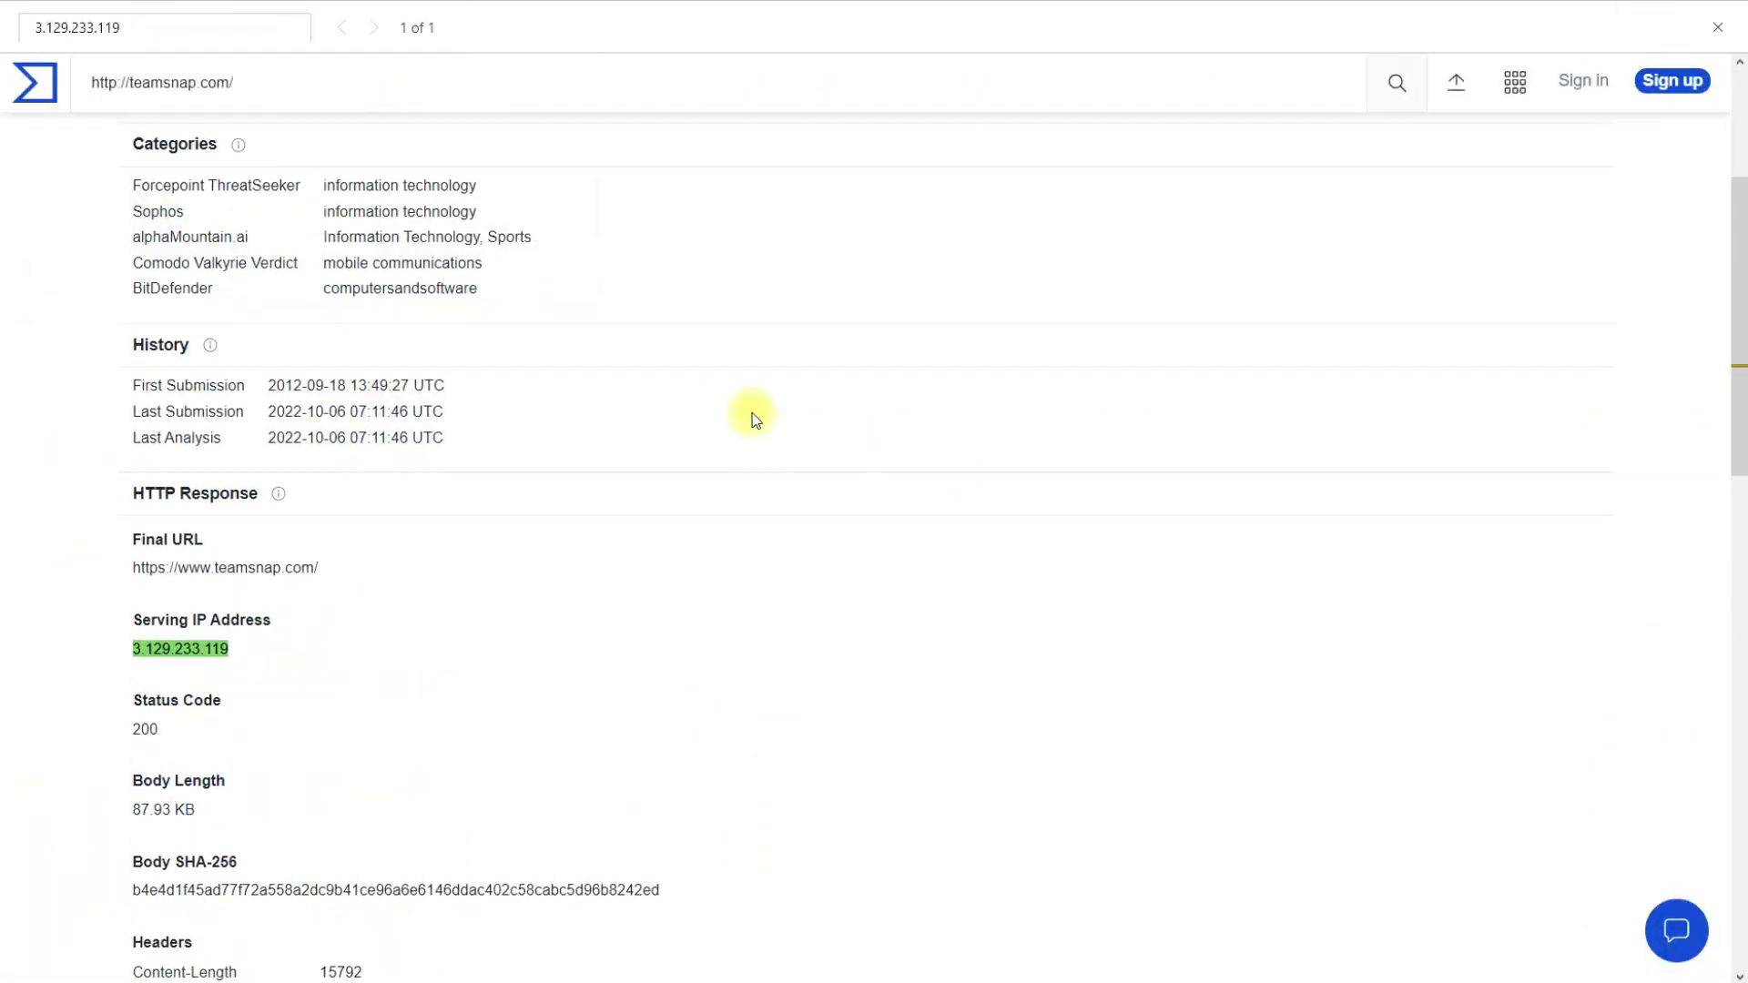
Step: Run a VirusTotal URL lookup for google.com and search the 0/91 report for 142.251.116.102
click(60, 107)
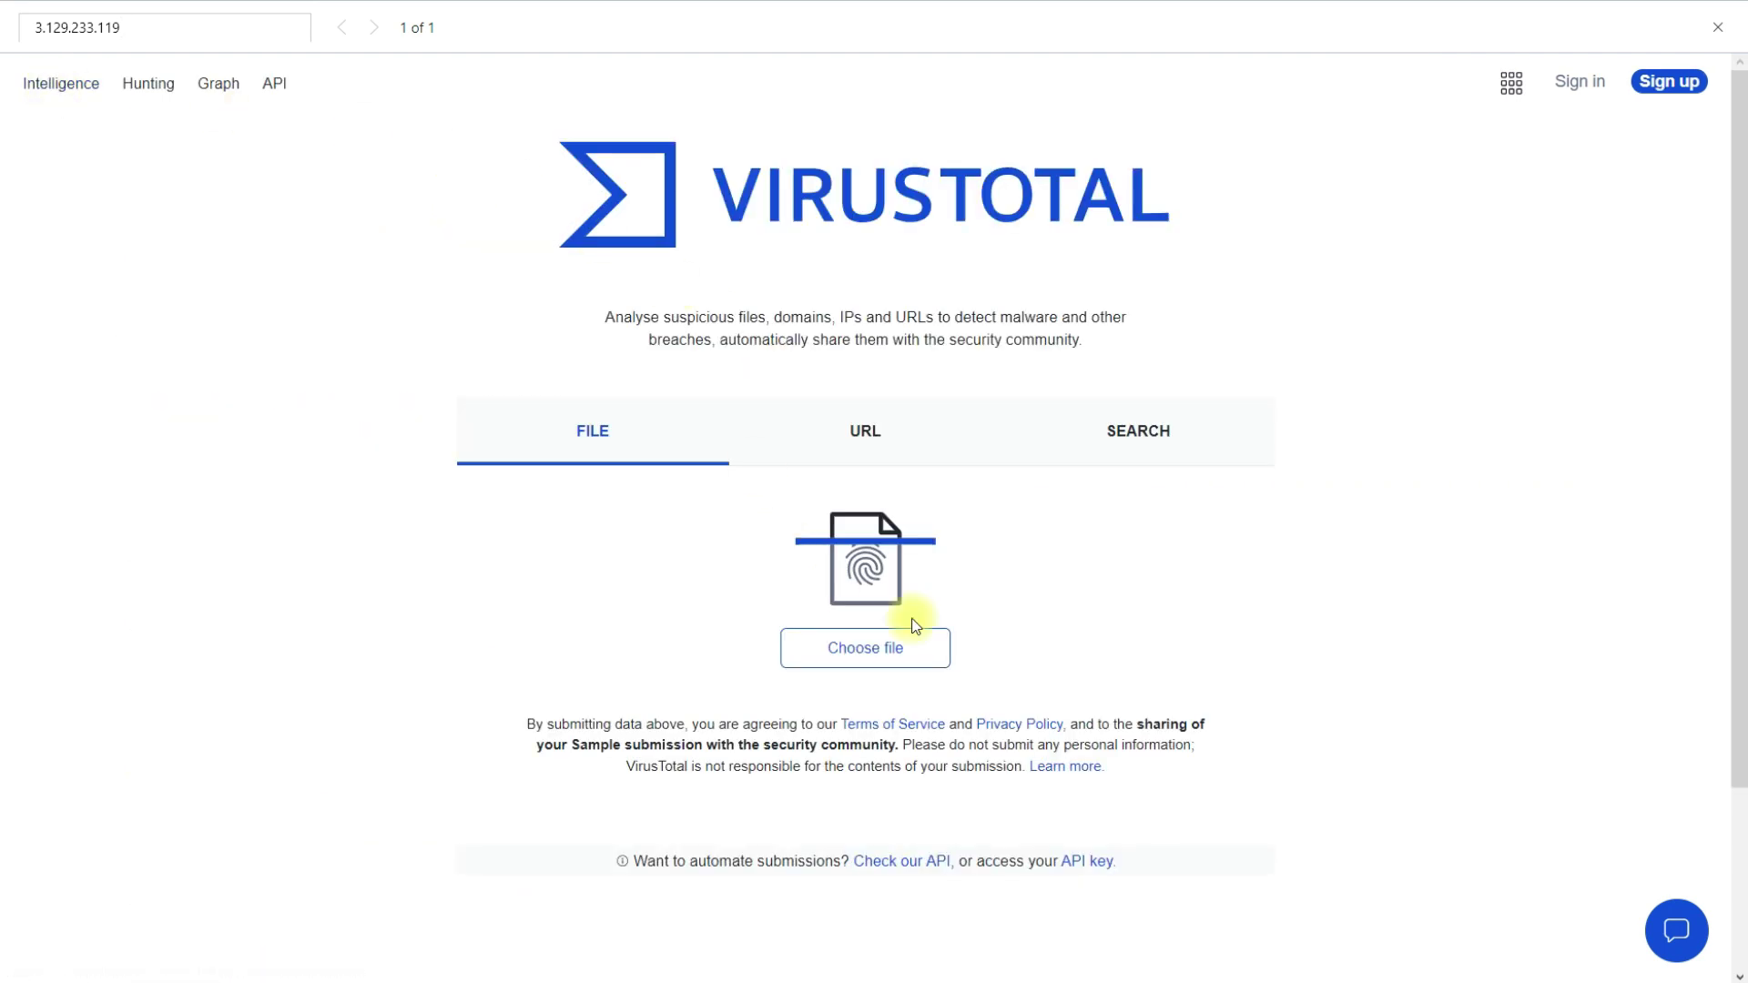
click(865, 435)
click(753, 649)
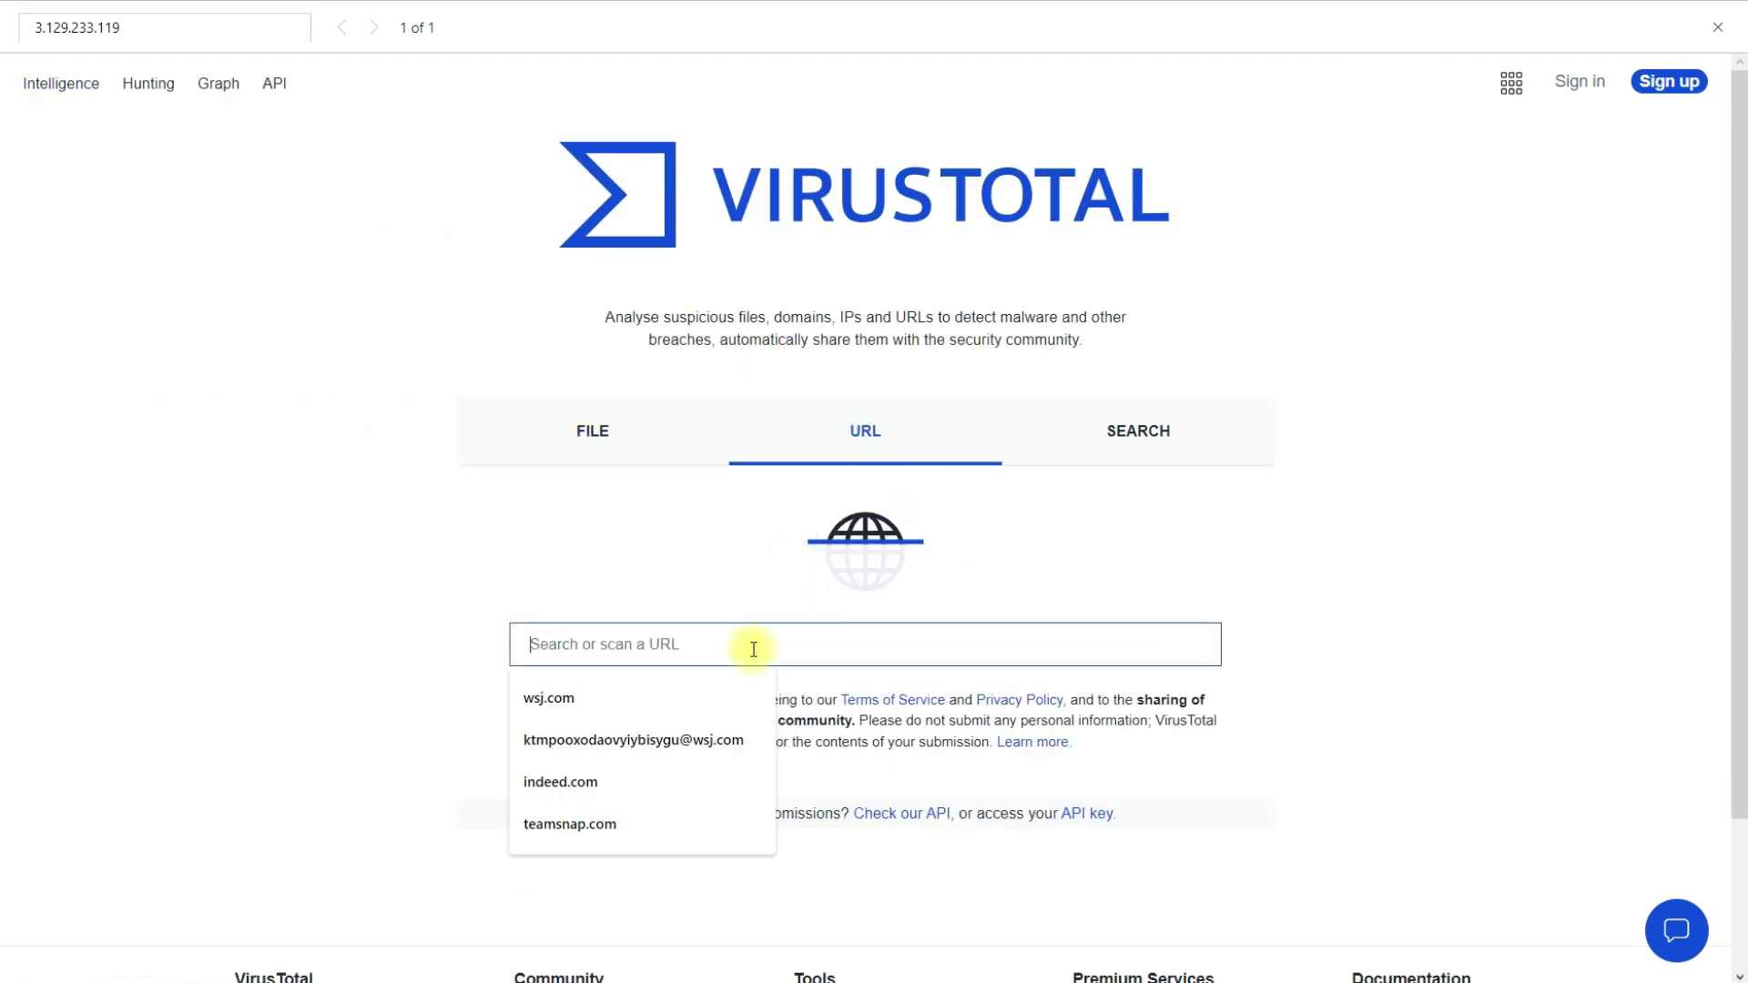
text(google.com)
key(Return)
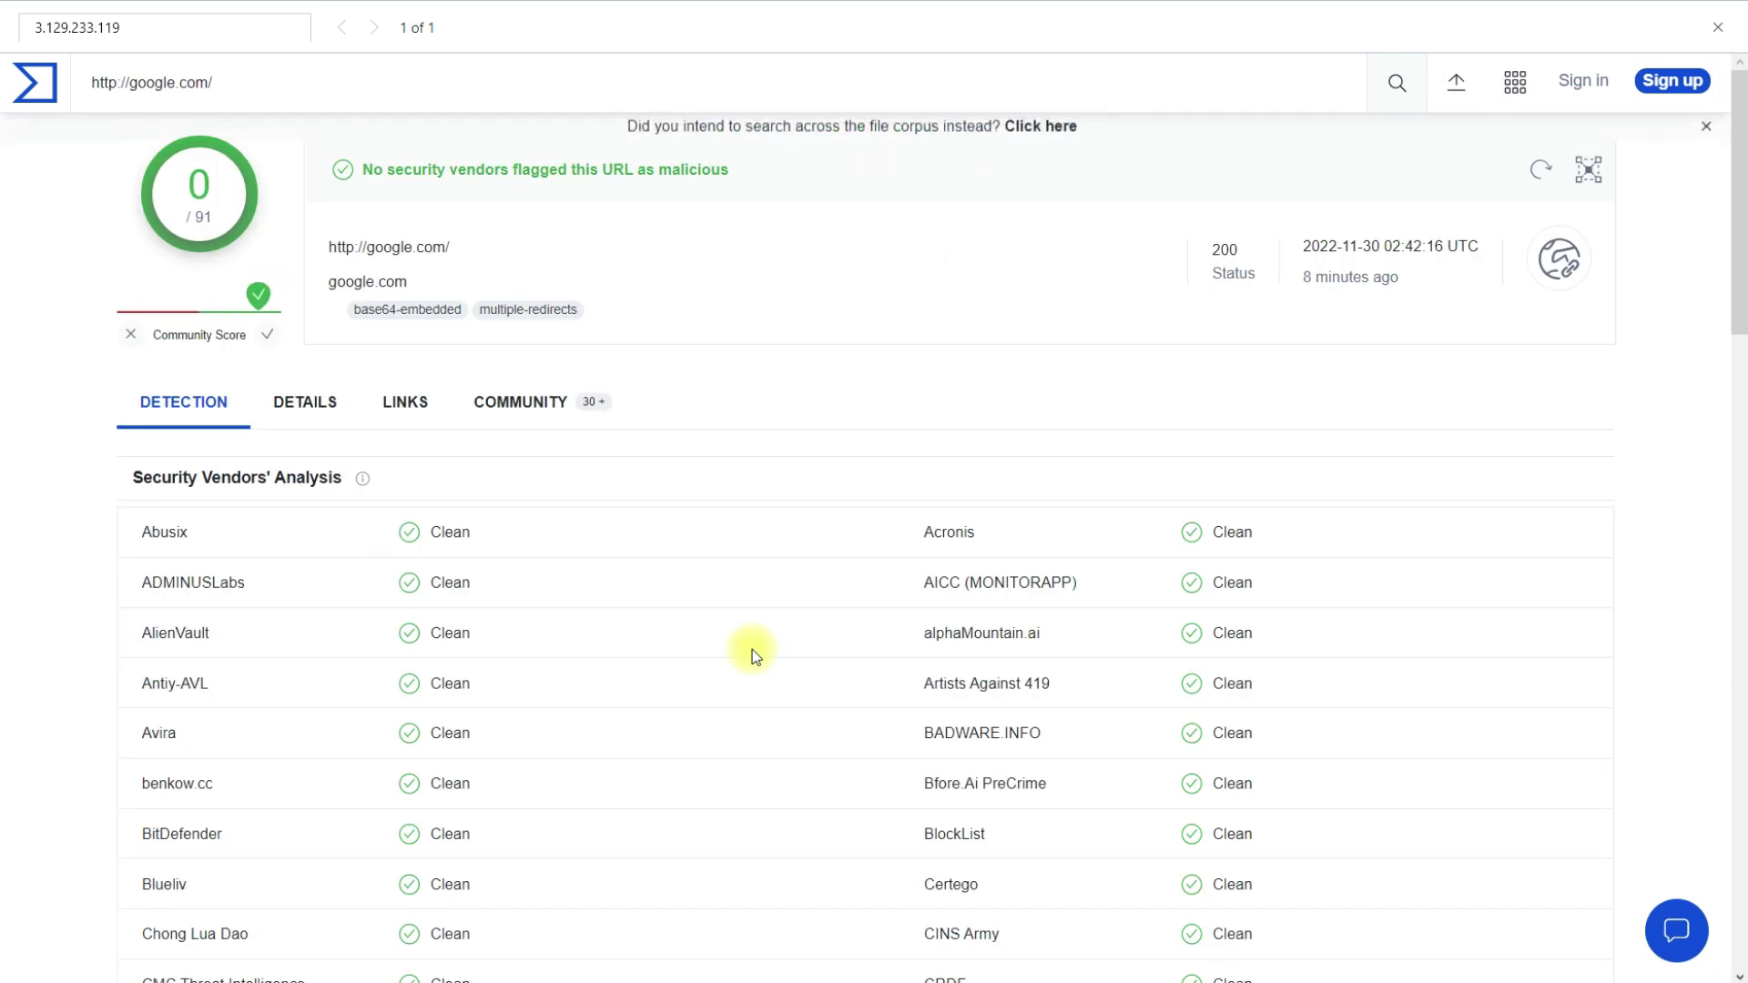
drag(1740, 218, 1611, 117)
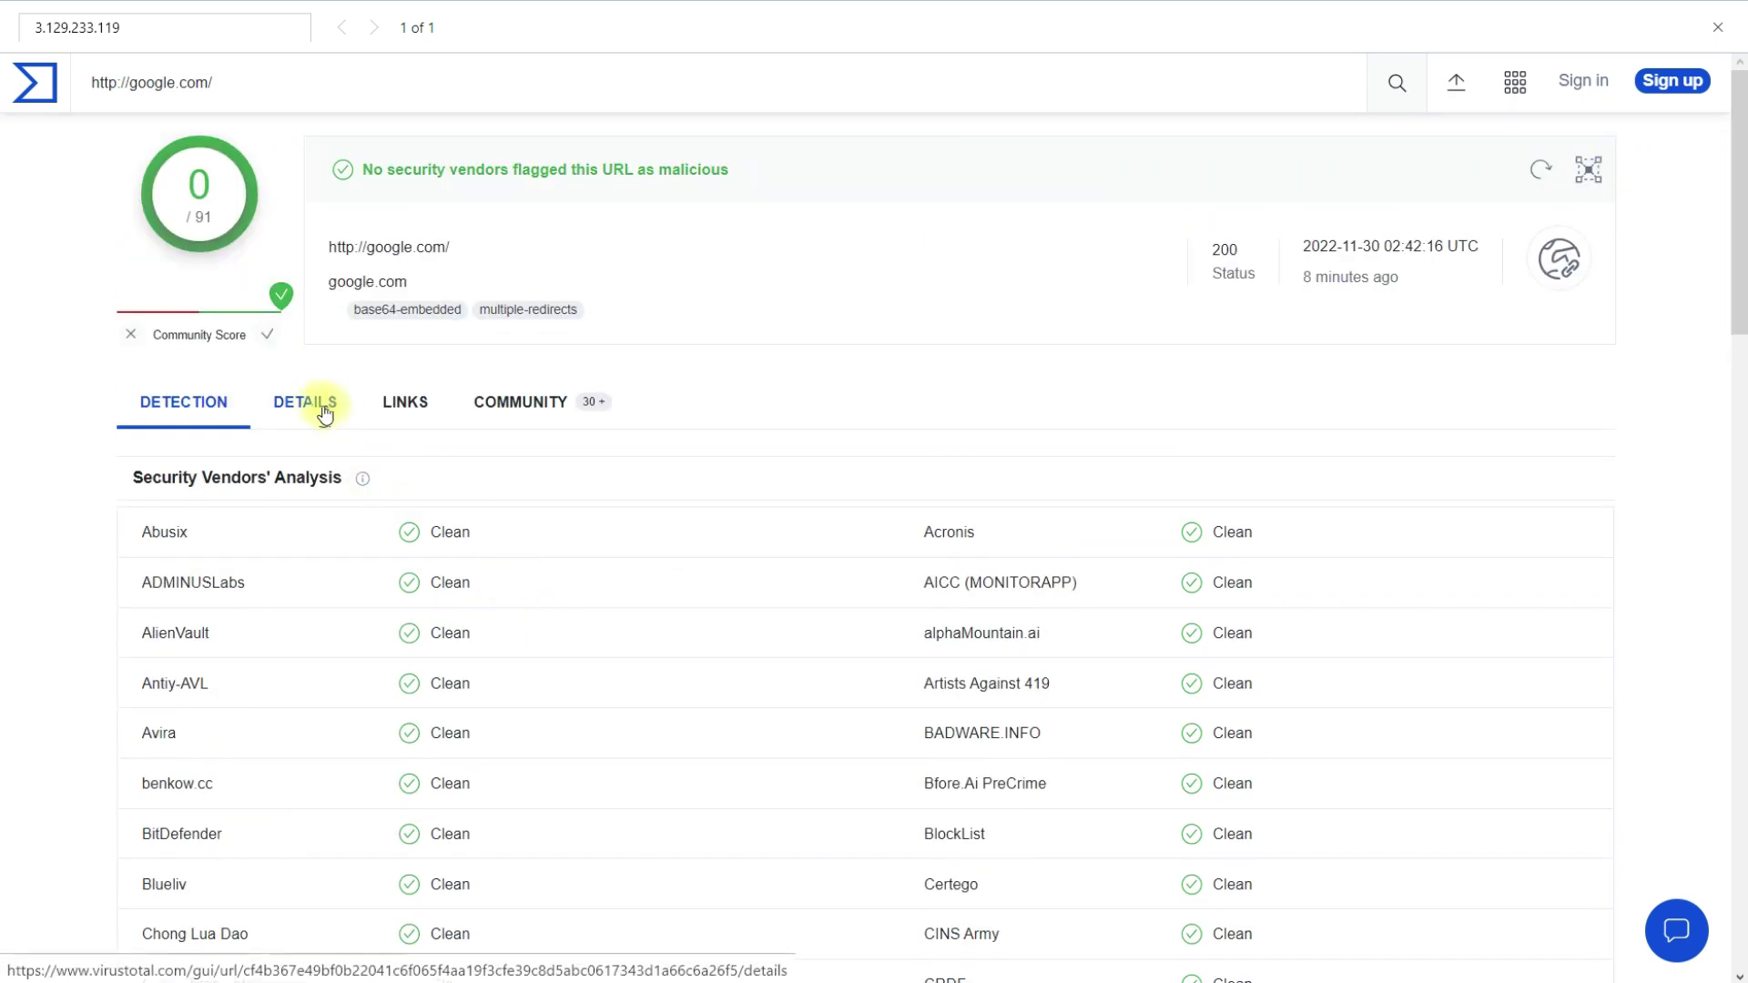
key(ctrl+f)
key(ctrl+v)
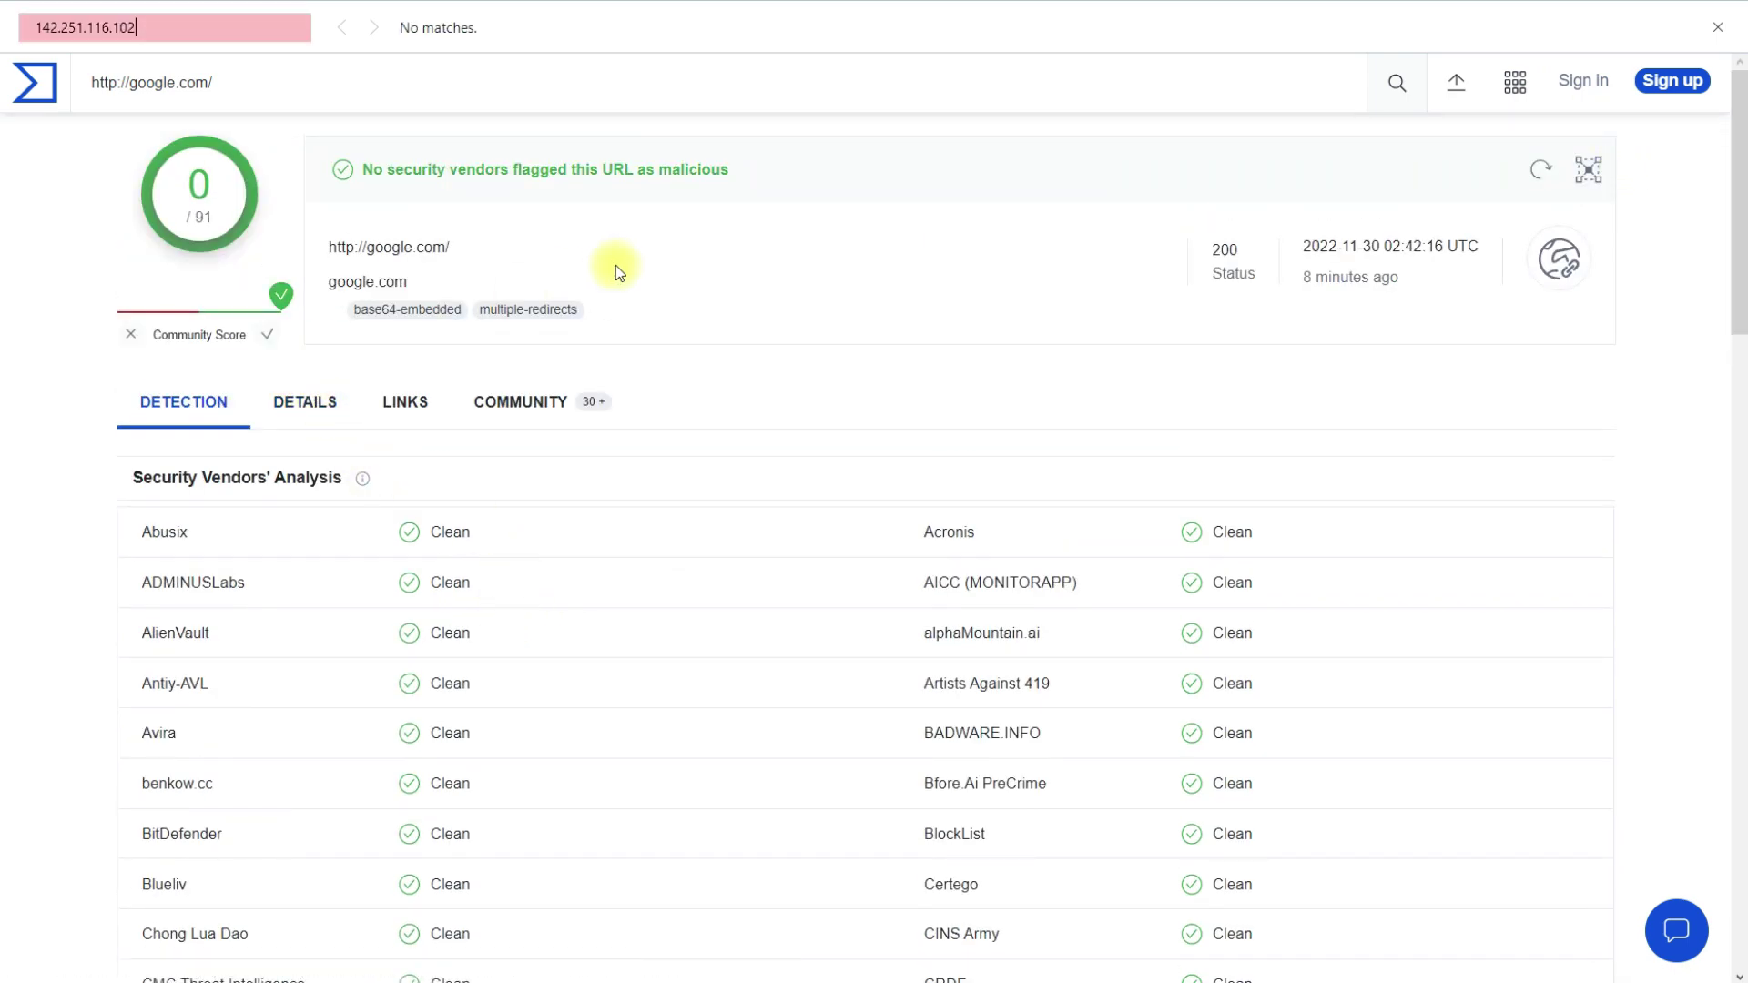
Step: Browse the google.com report's Details, Links, Community and Detection views, searching each for the IP
click(330, 401)
key(ctrl+f)
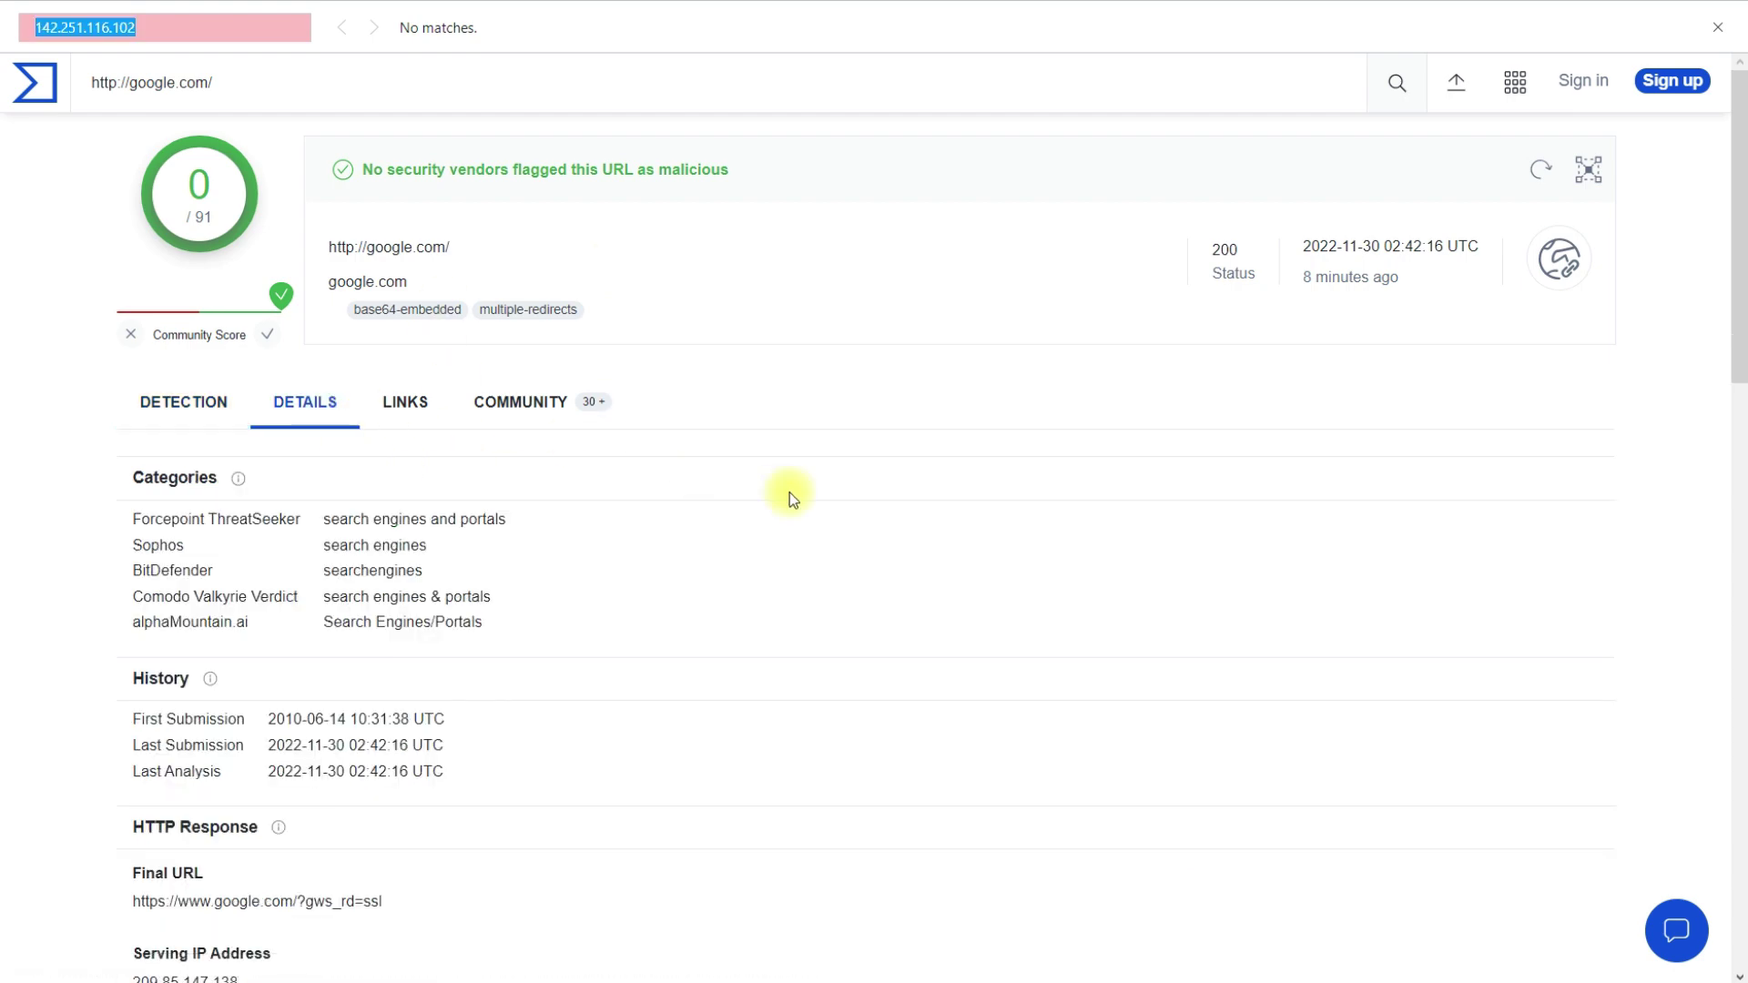
scroll(753, 671, down, 5)
scroll(752, 671, up, 5)
click(421, 405)
click(528, 401)
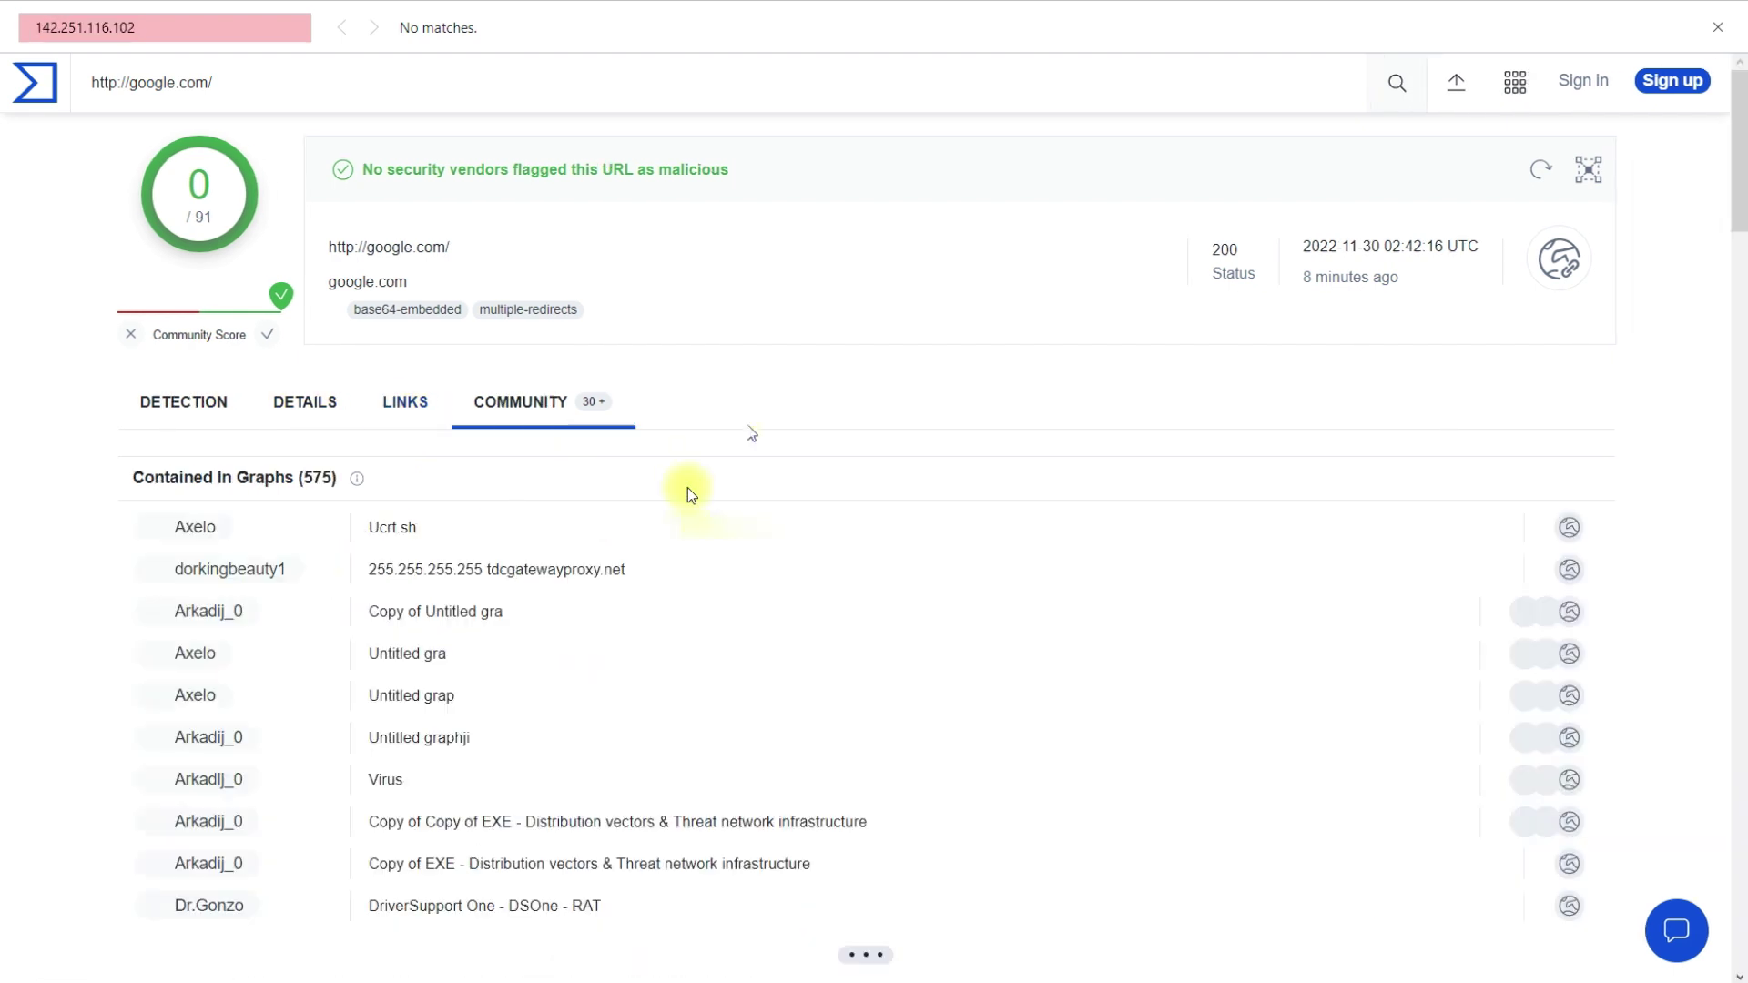
key(ctrl+f)
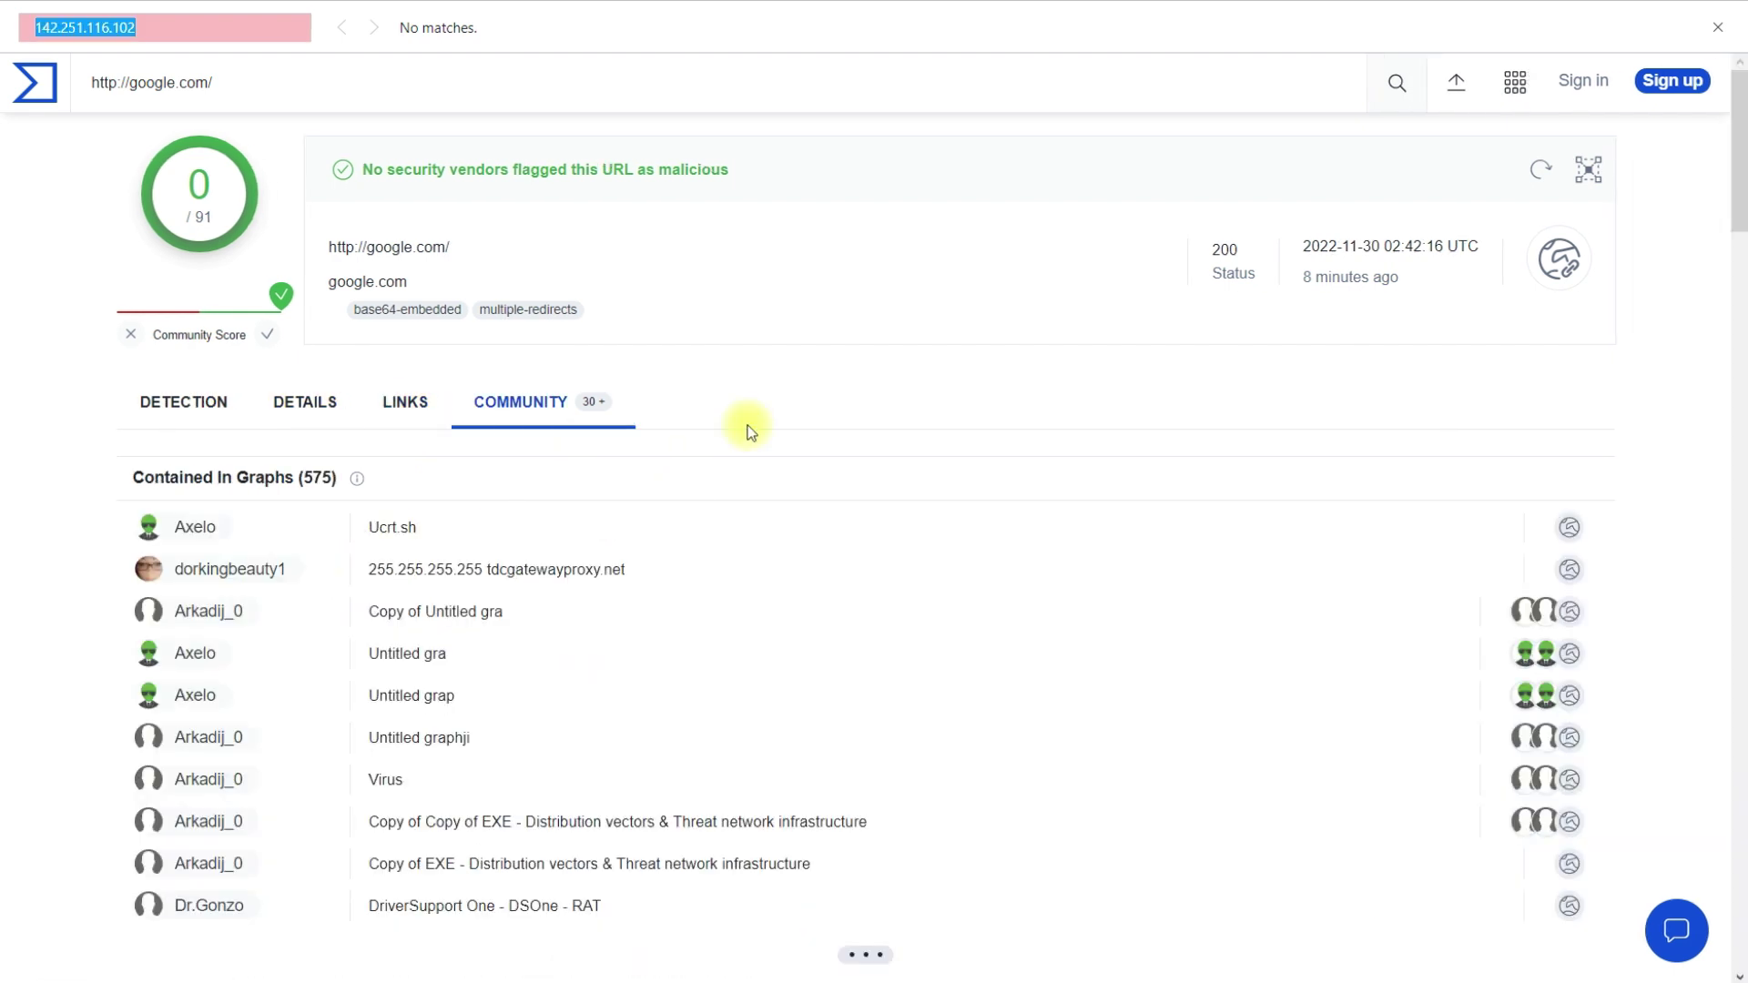
click(175, 406)
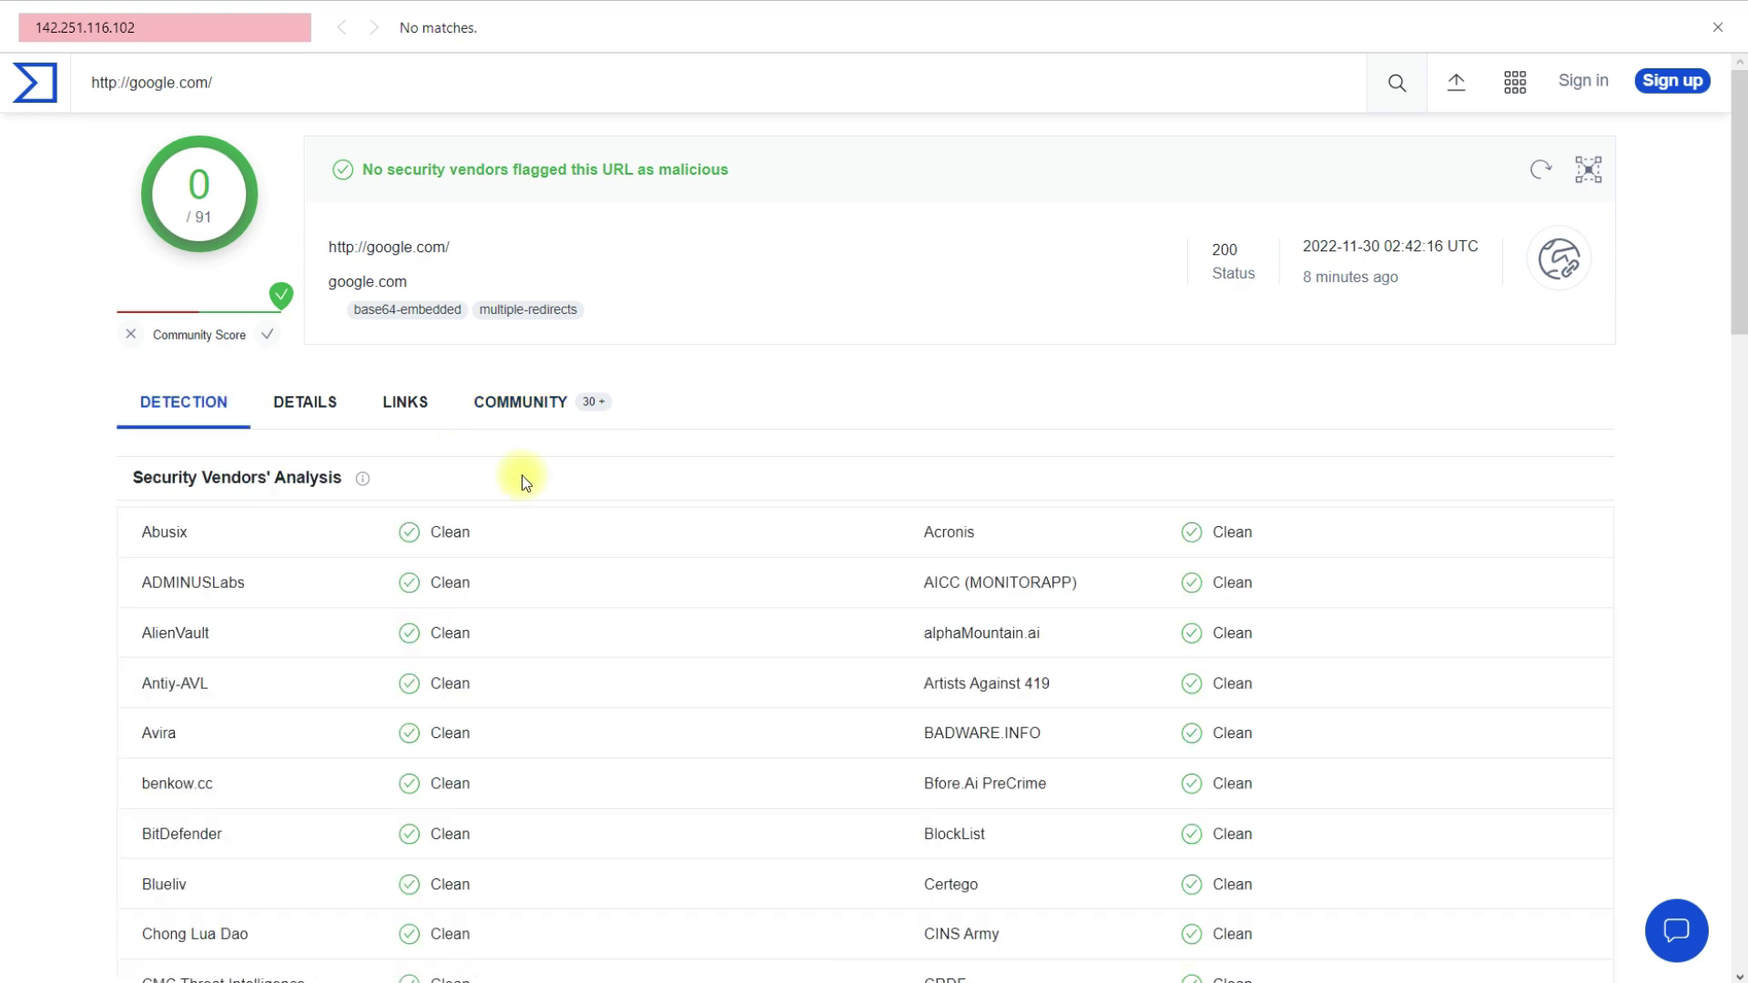
key(ctrl+f)
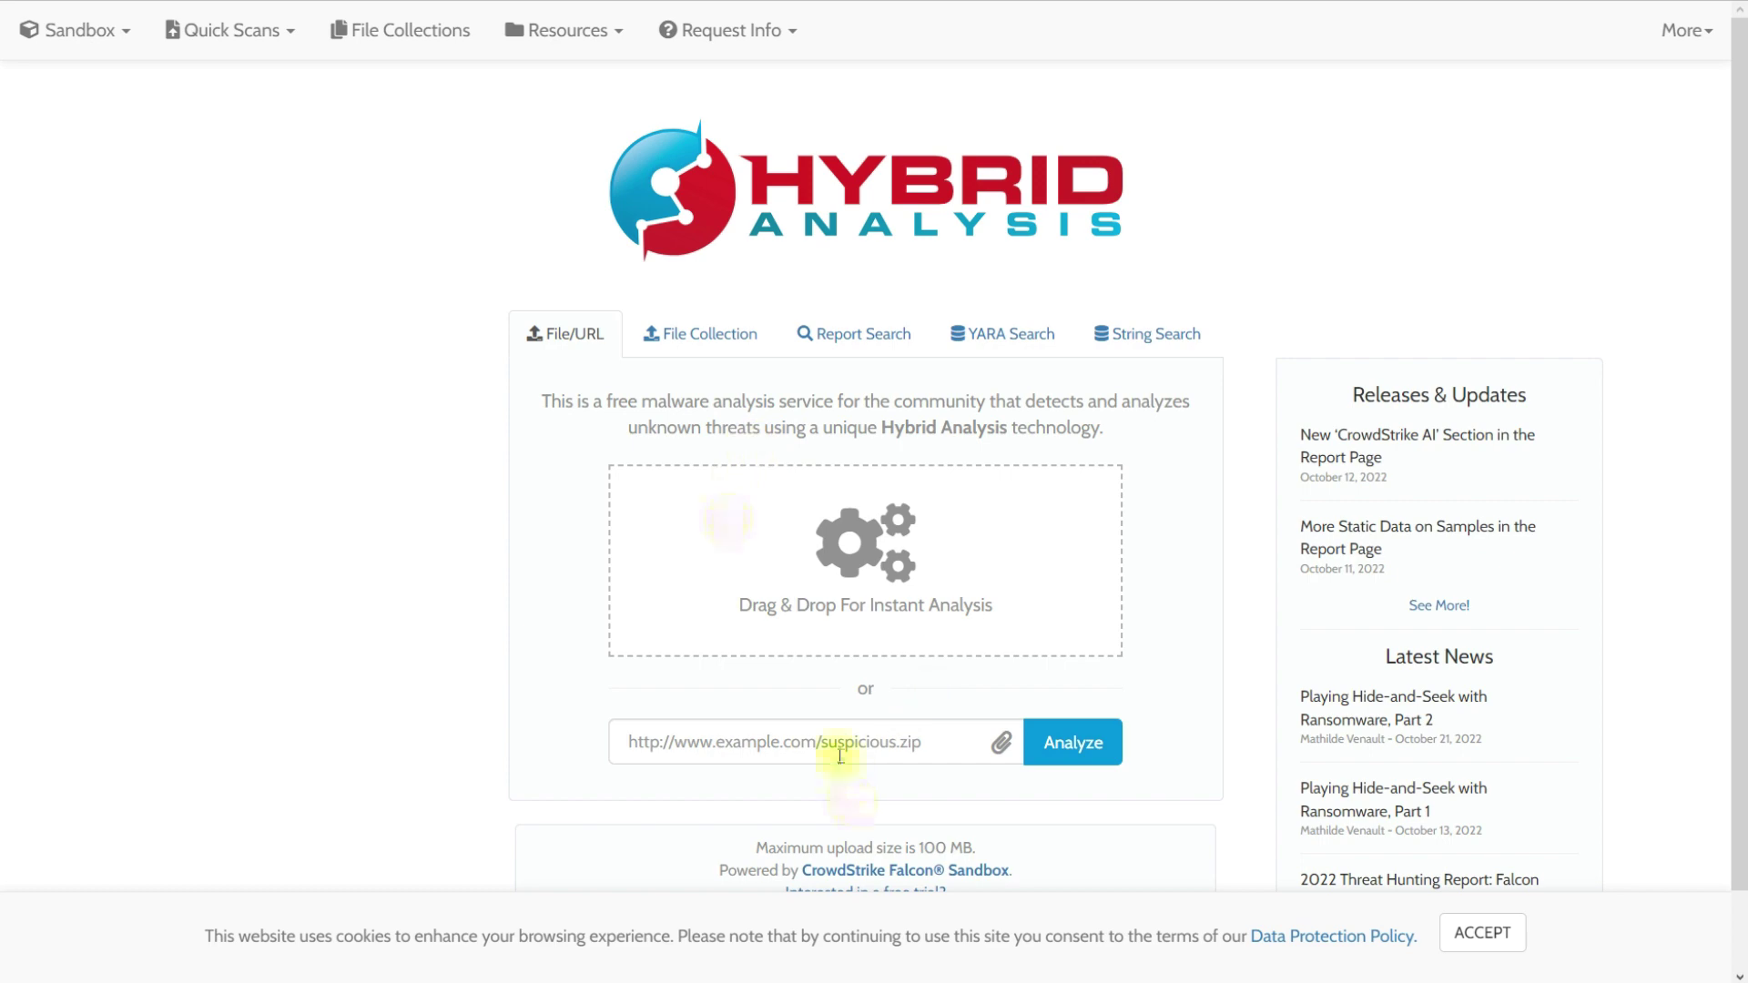
Step: Submit google.com to Hybrid Analysis, fill the e-mail, keep it from third parties, and start verification
click(839, 742)
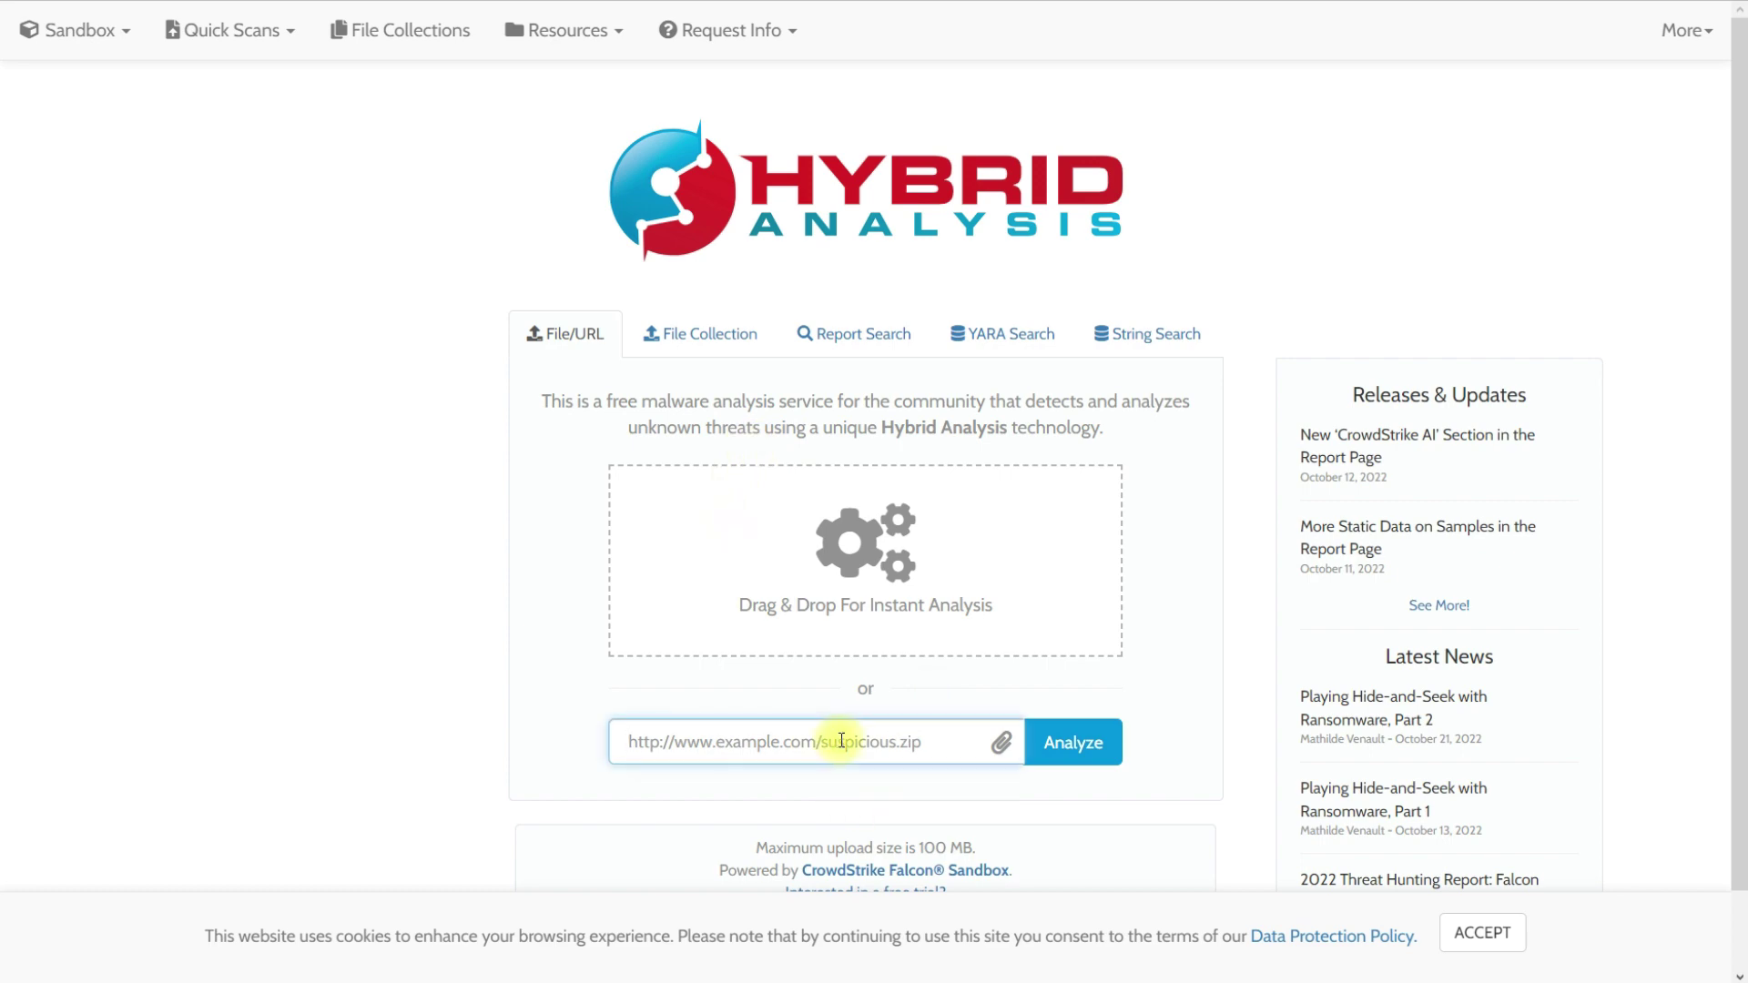
text(google e)
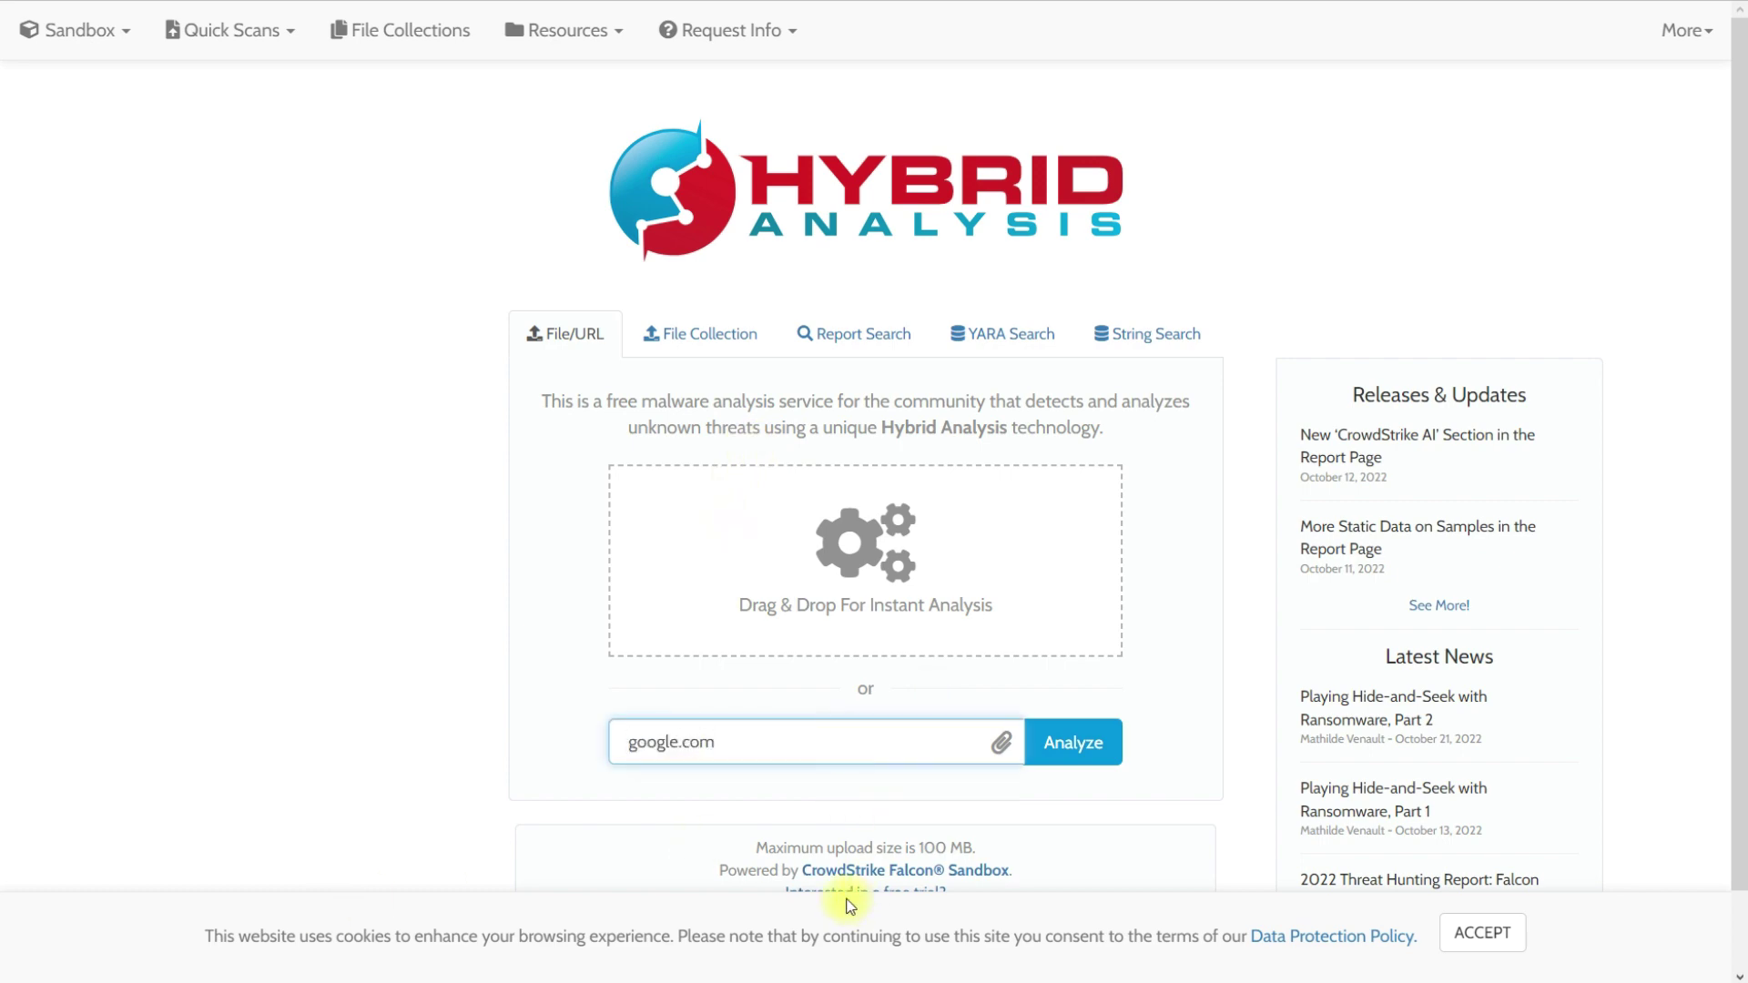
click(1073, 742)
click(792, 531)
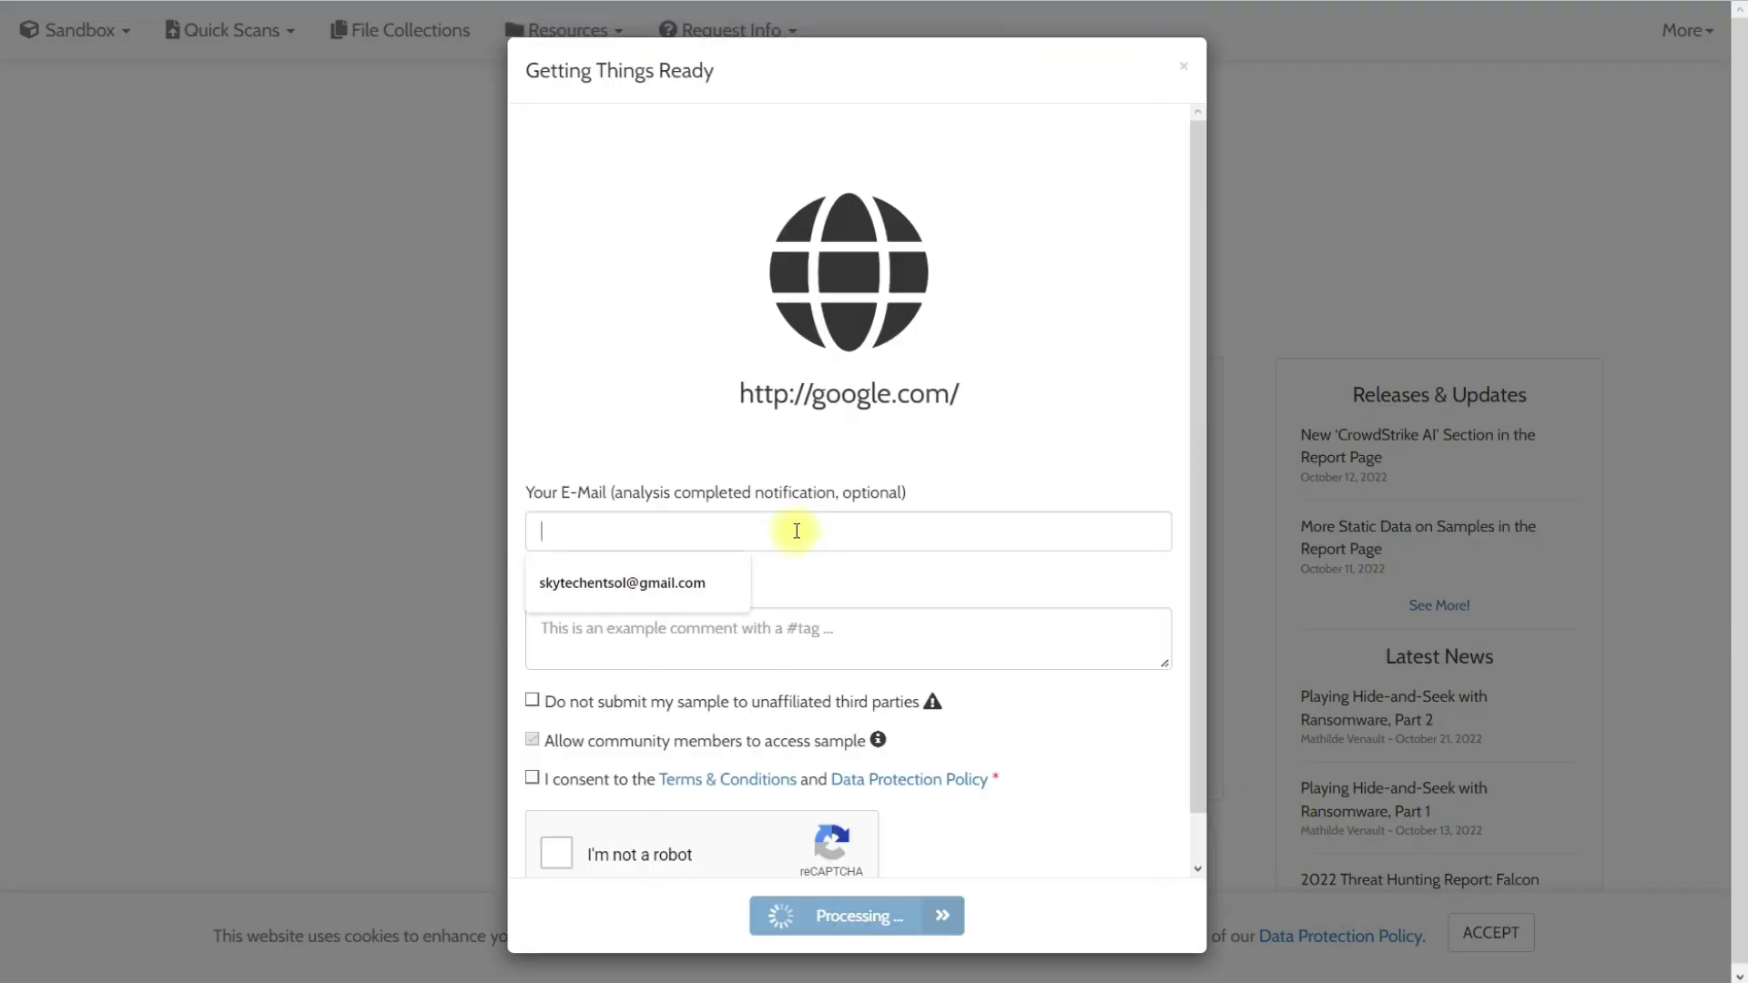
click(624, 577)
click(607, 707)
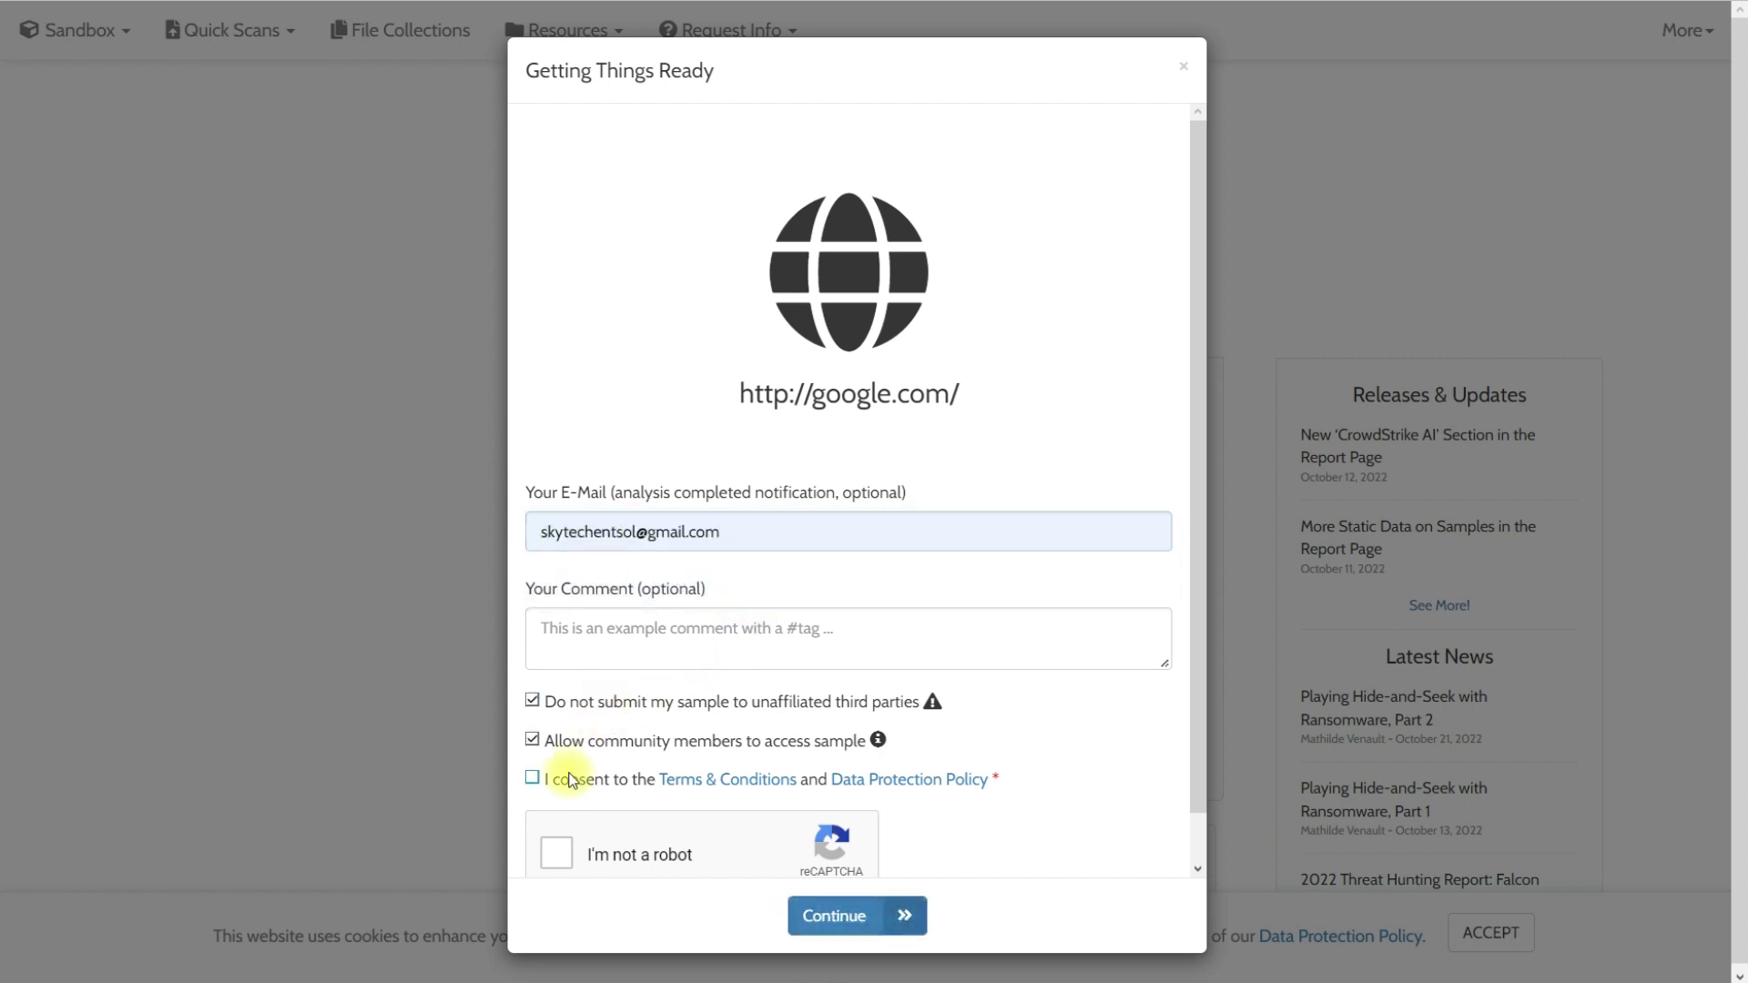
click(597, 856)
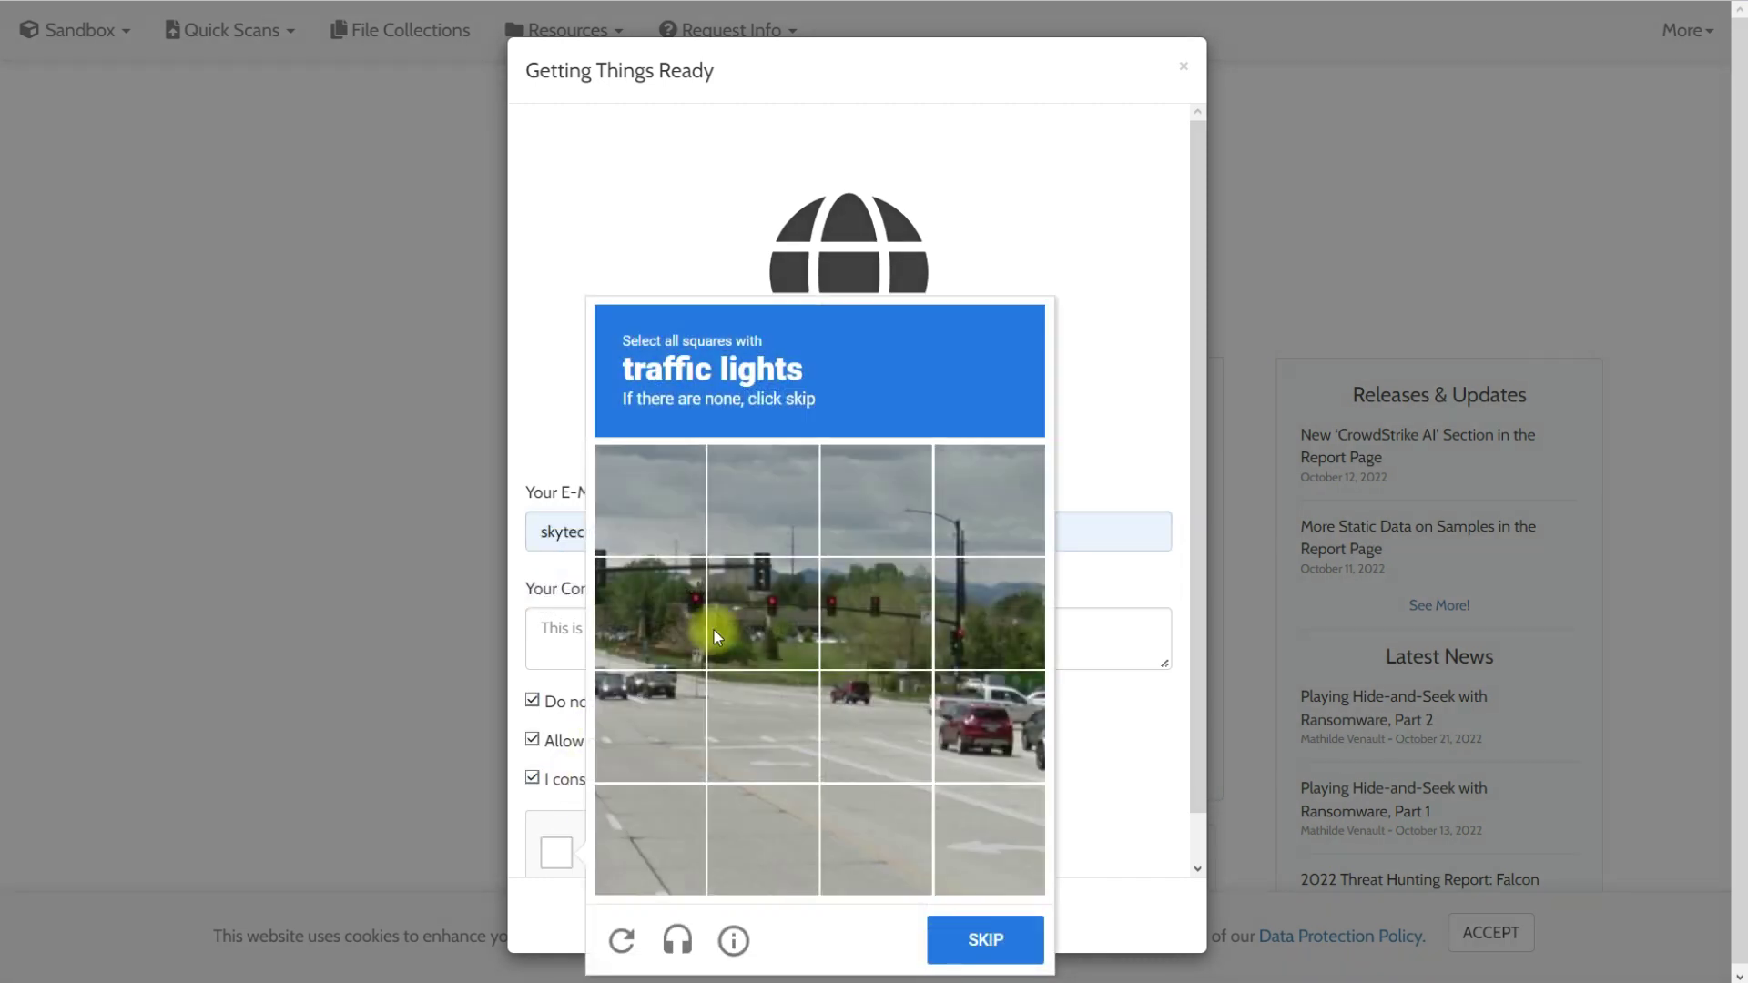
Step: Solve the reCAPTCHA's traffic-light image challenge
click(956, 611)
click(874, 628)
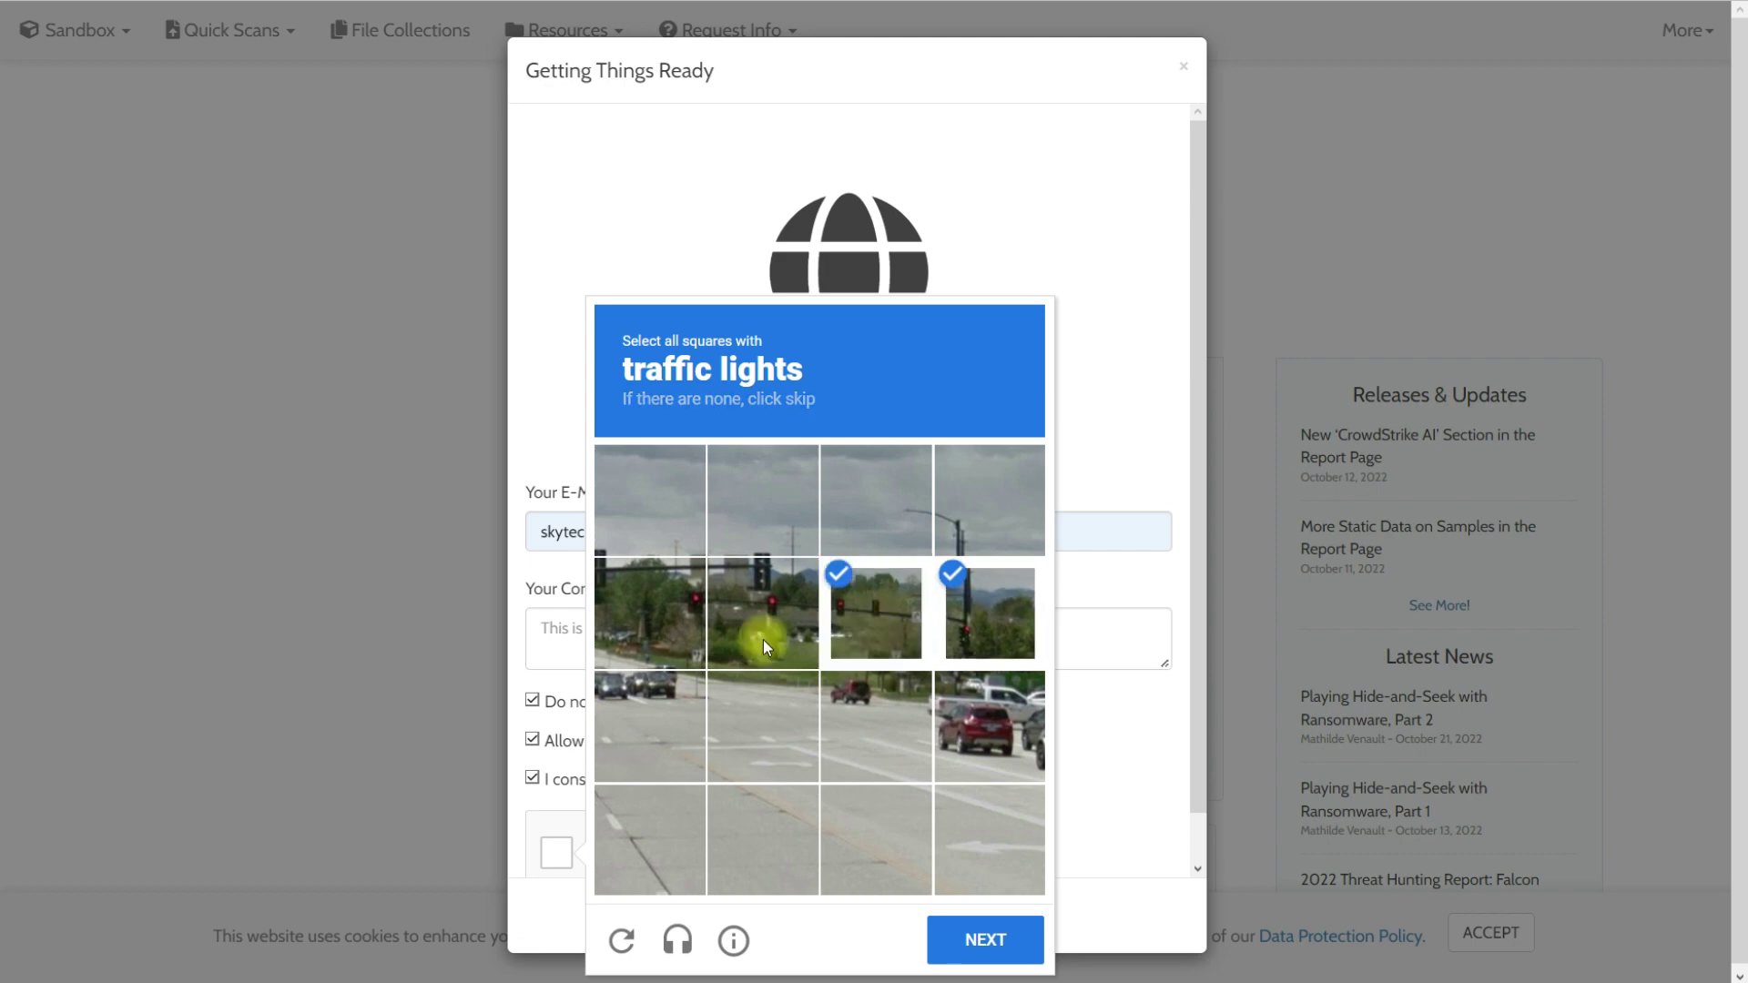
click(763, 639)
click(1004, 612)
click(965, 524)
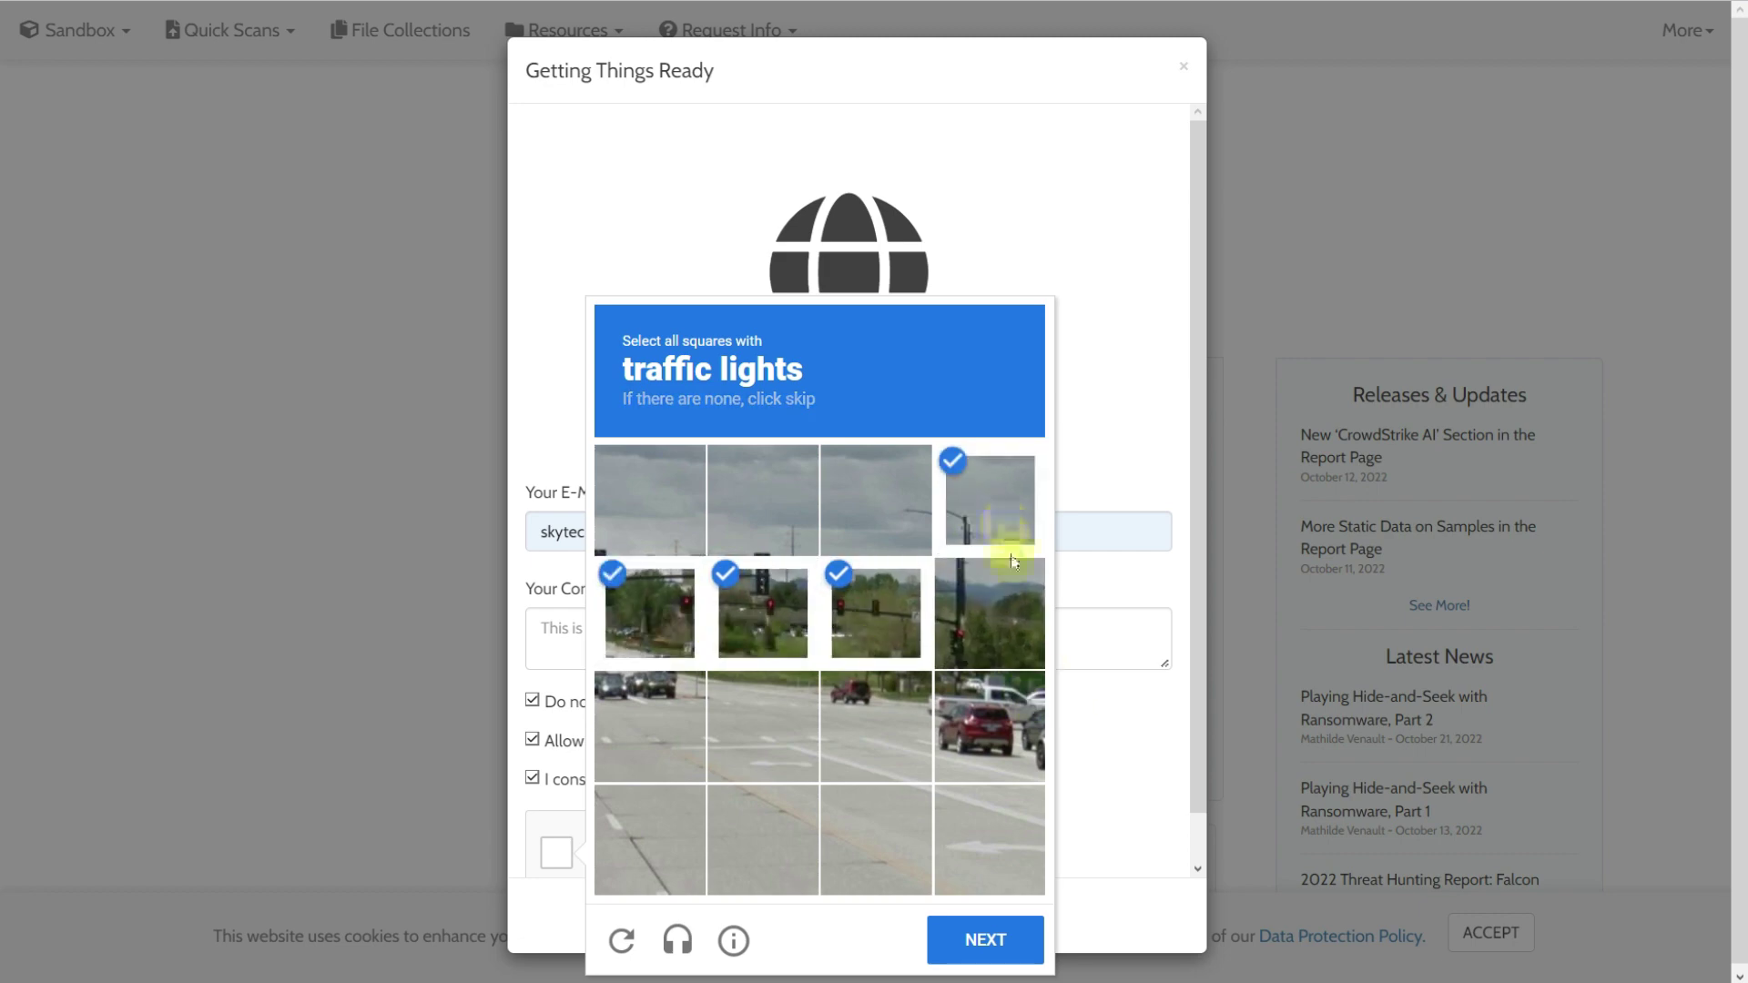
click(1001, 587)
click(652, 515)
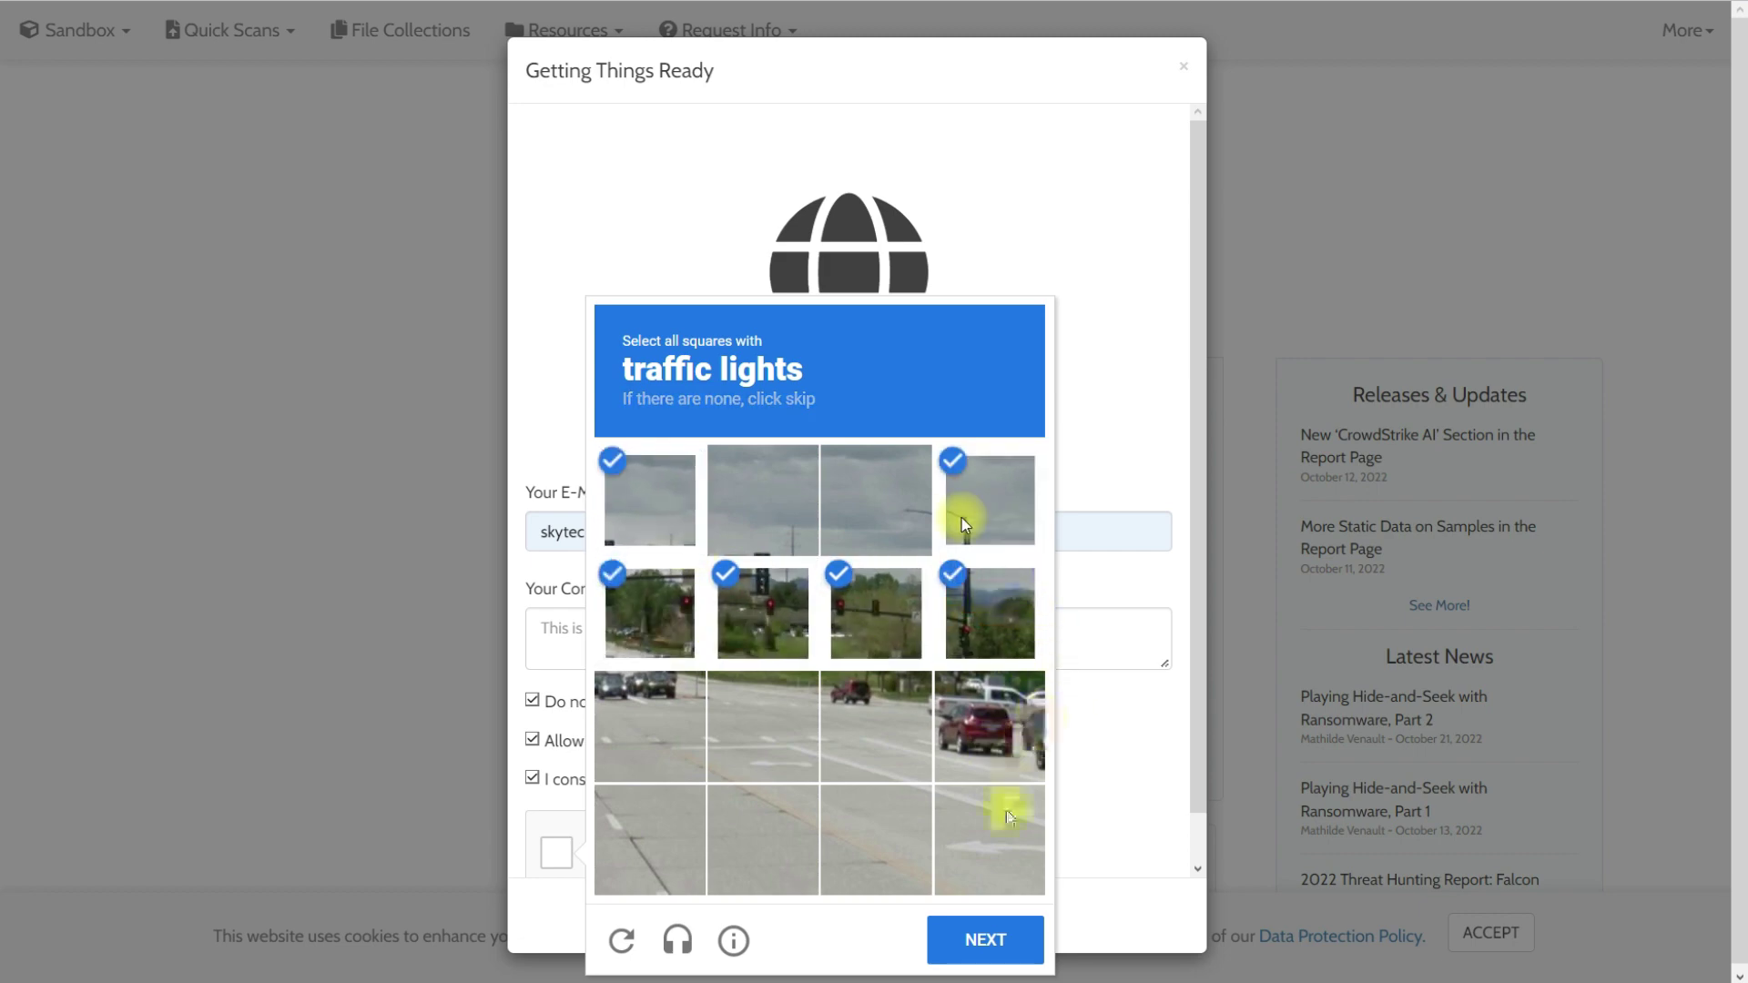
click(803, 526)
click(980, 938)
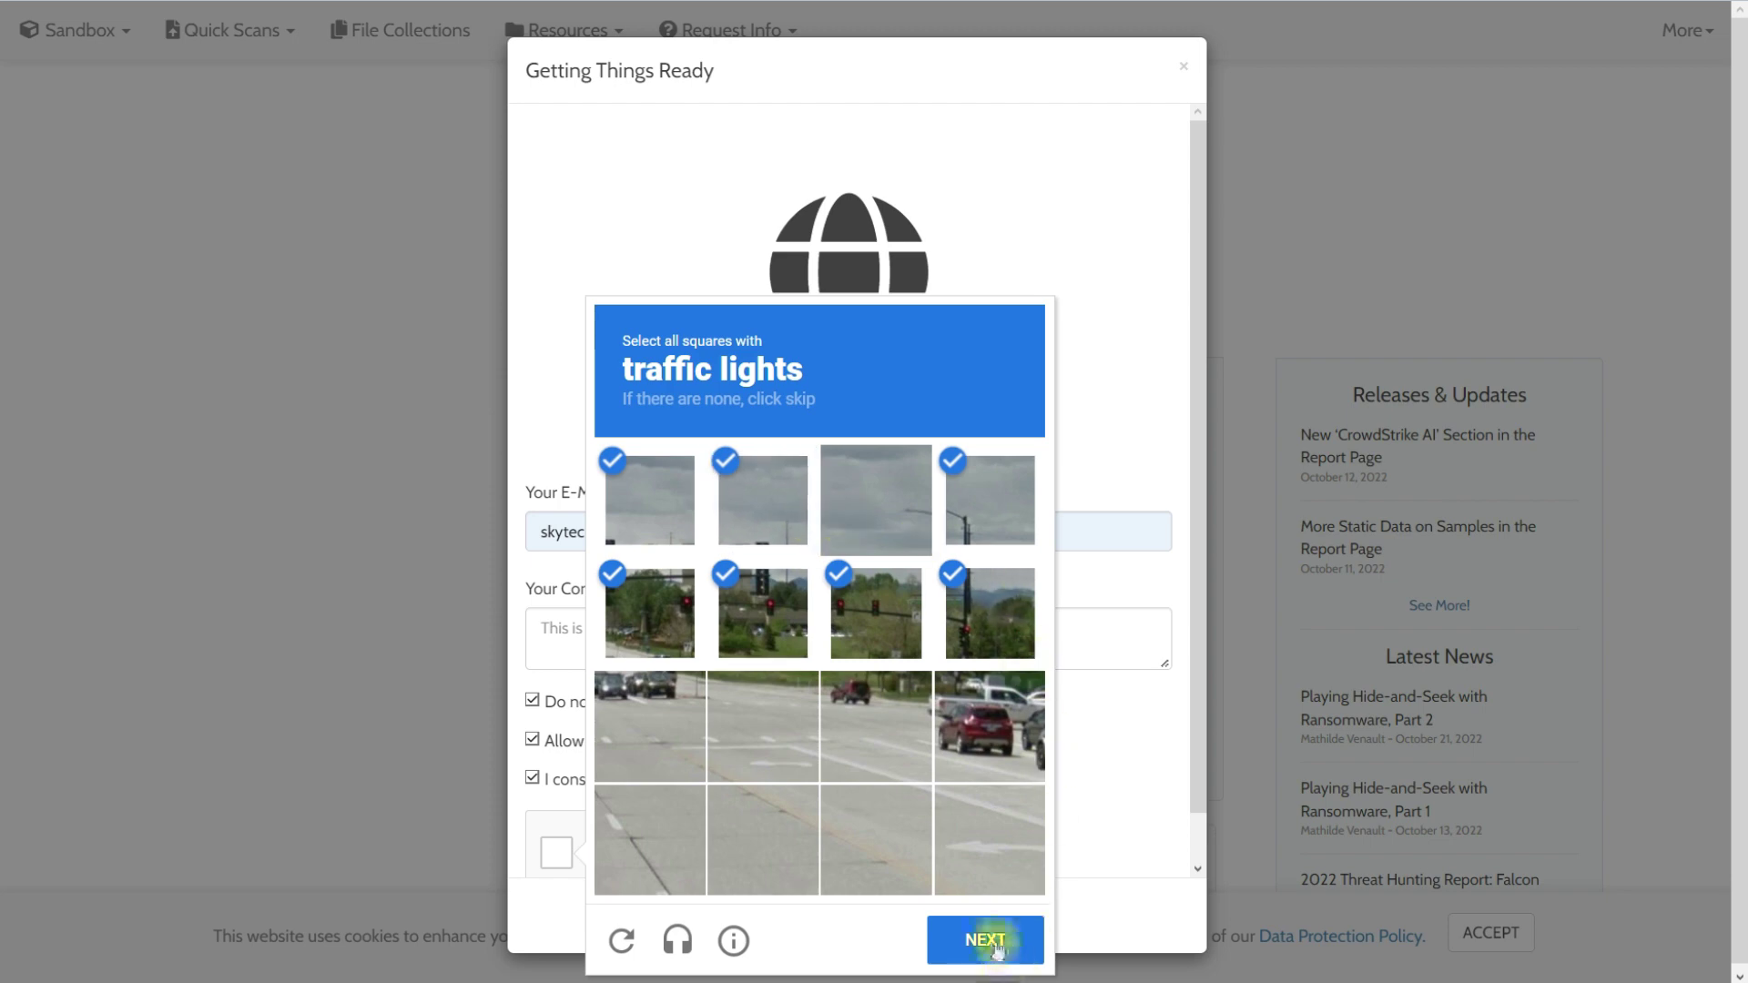
Step: Pass the bicycle and taxi image challenges and continue the google.com submission
click(897, 707)
click(872, 616)
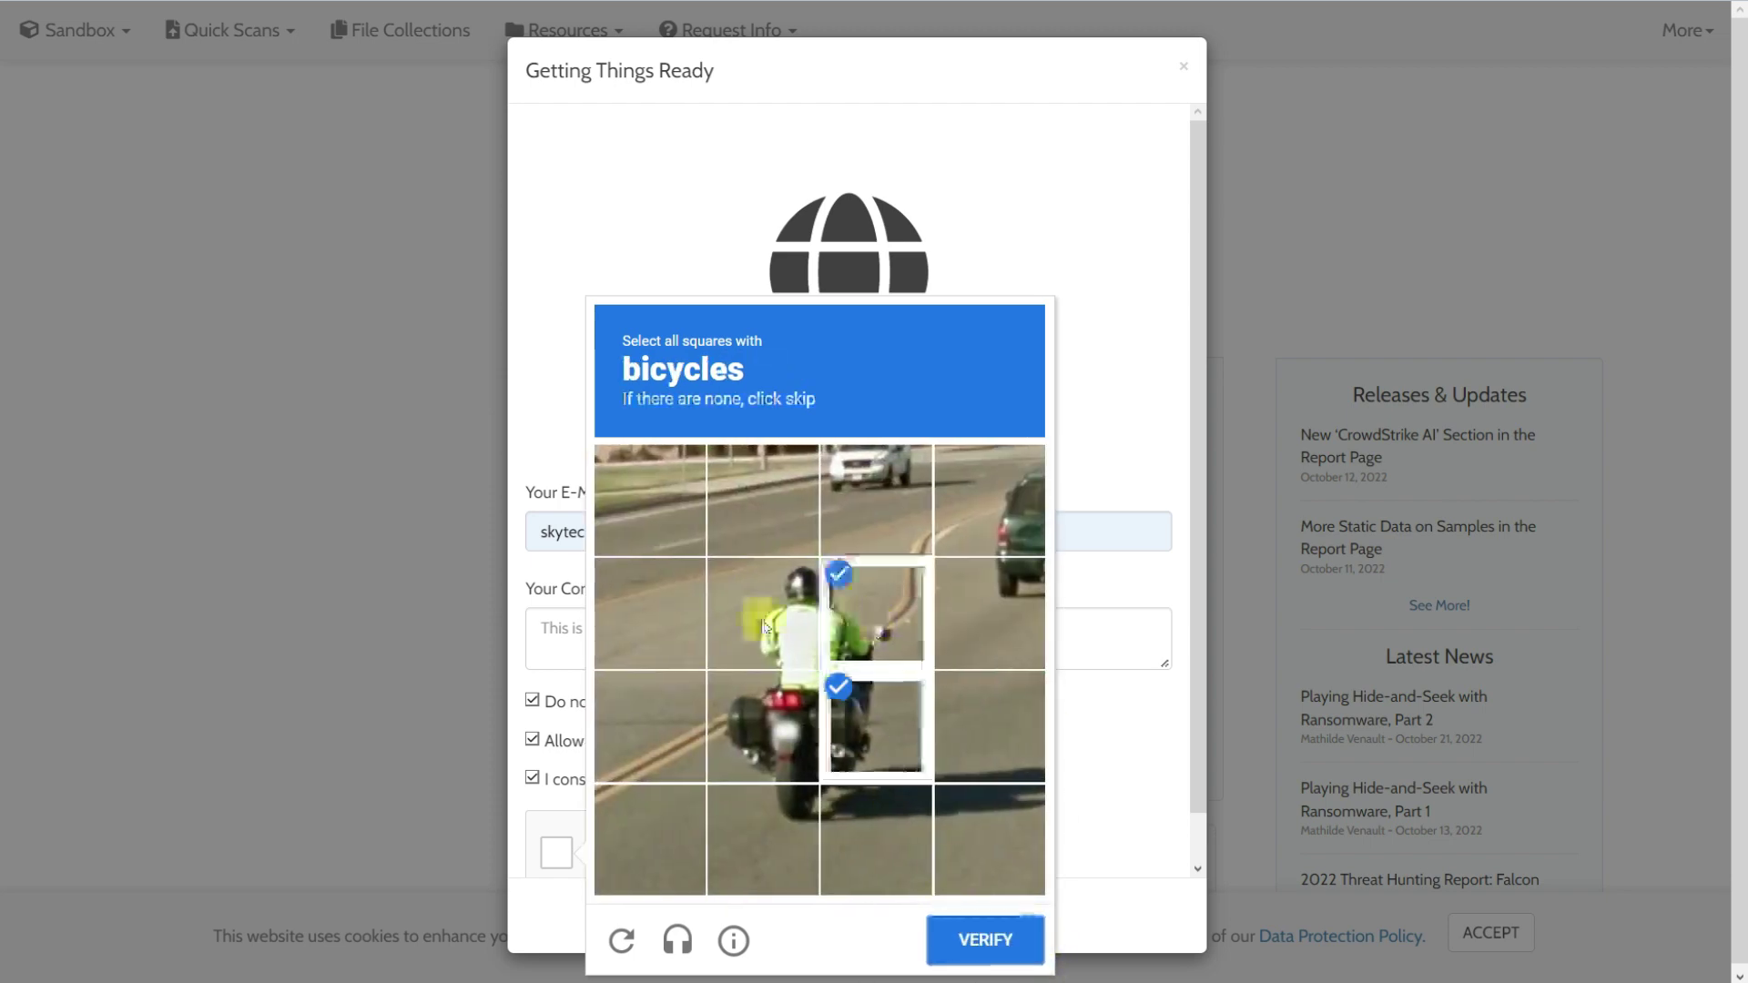
click(750, 628)
click(776, 734)
click(768, 825)
click(901, 849)
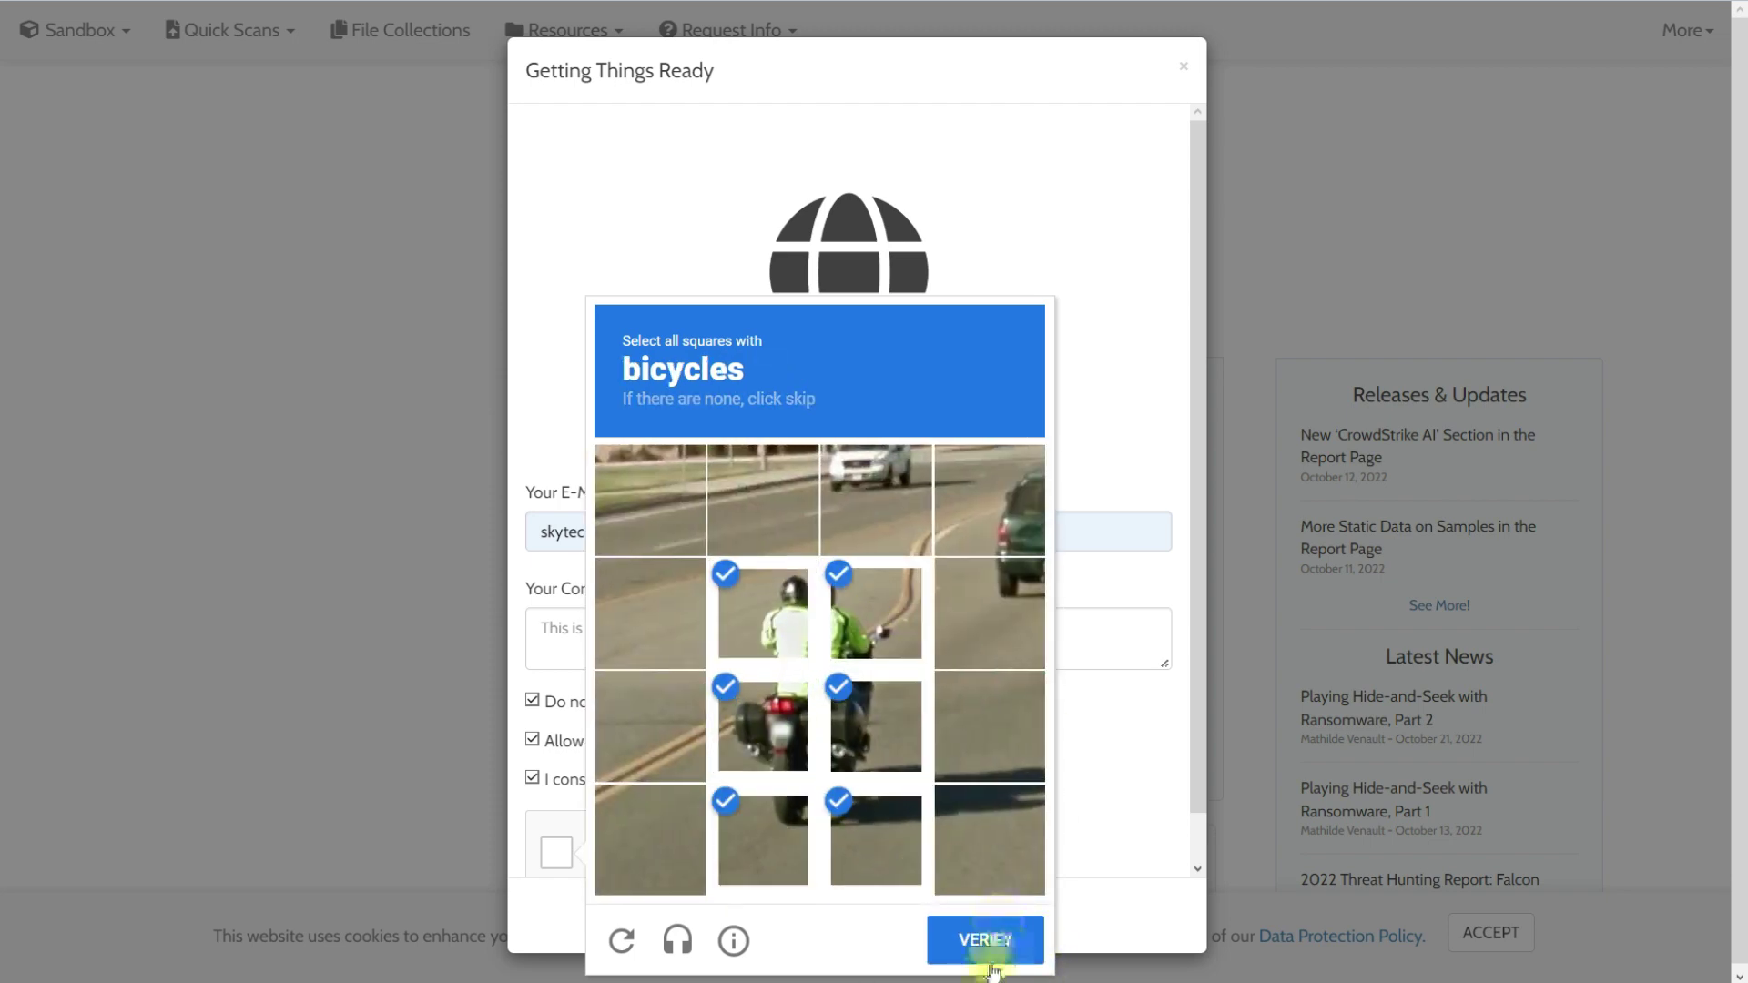
click(978, 940)
click(939, 545)
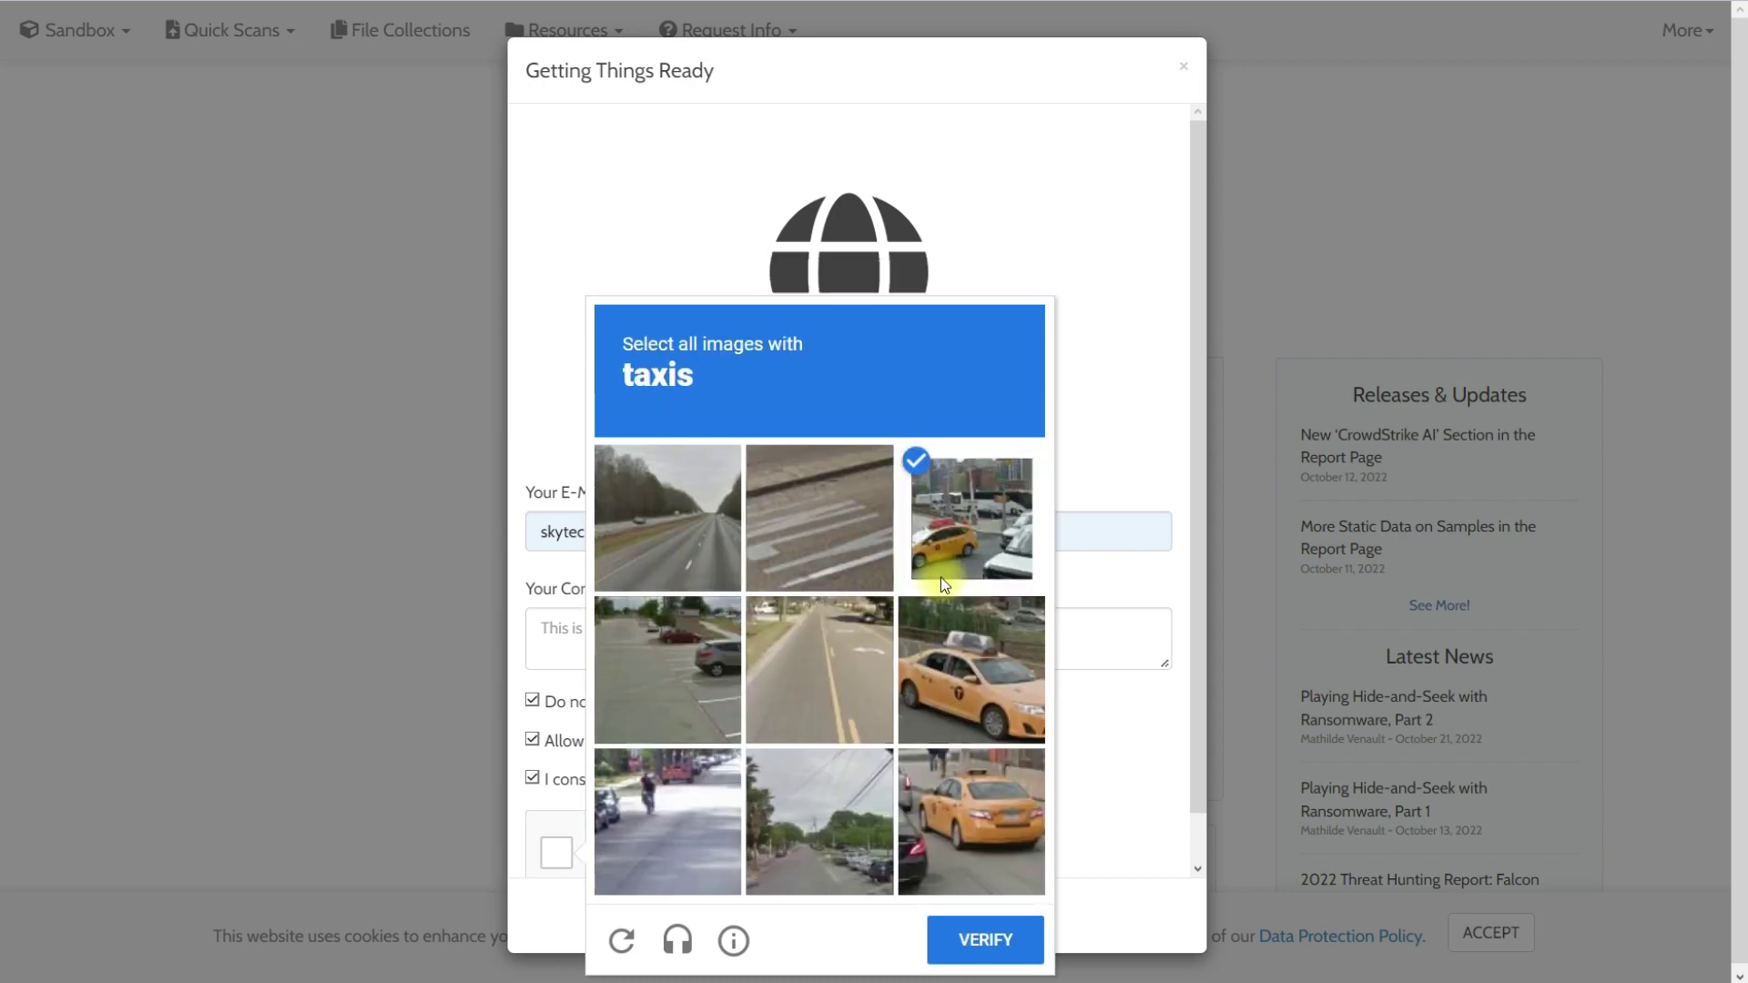
click(948, 656)
click(992, 802)
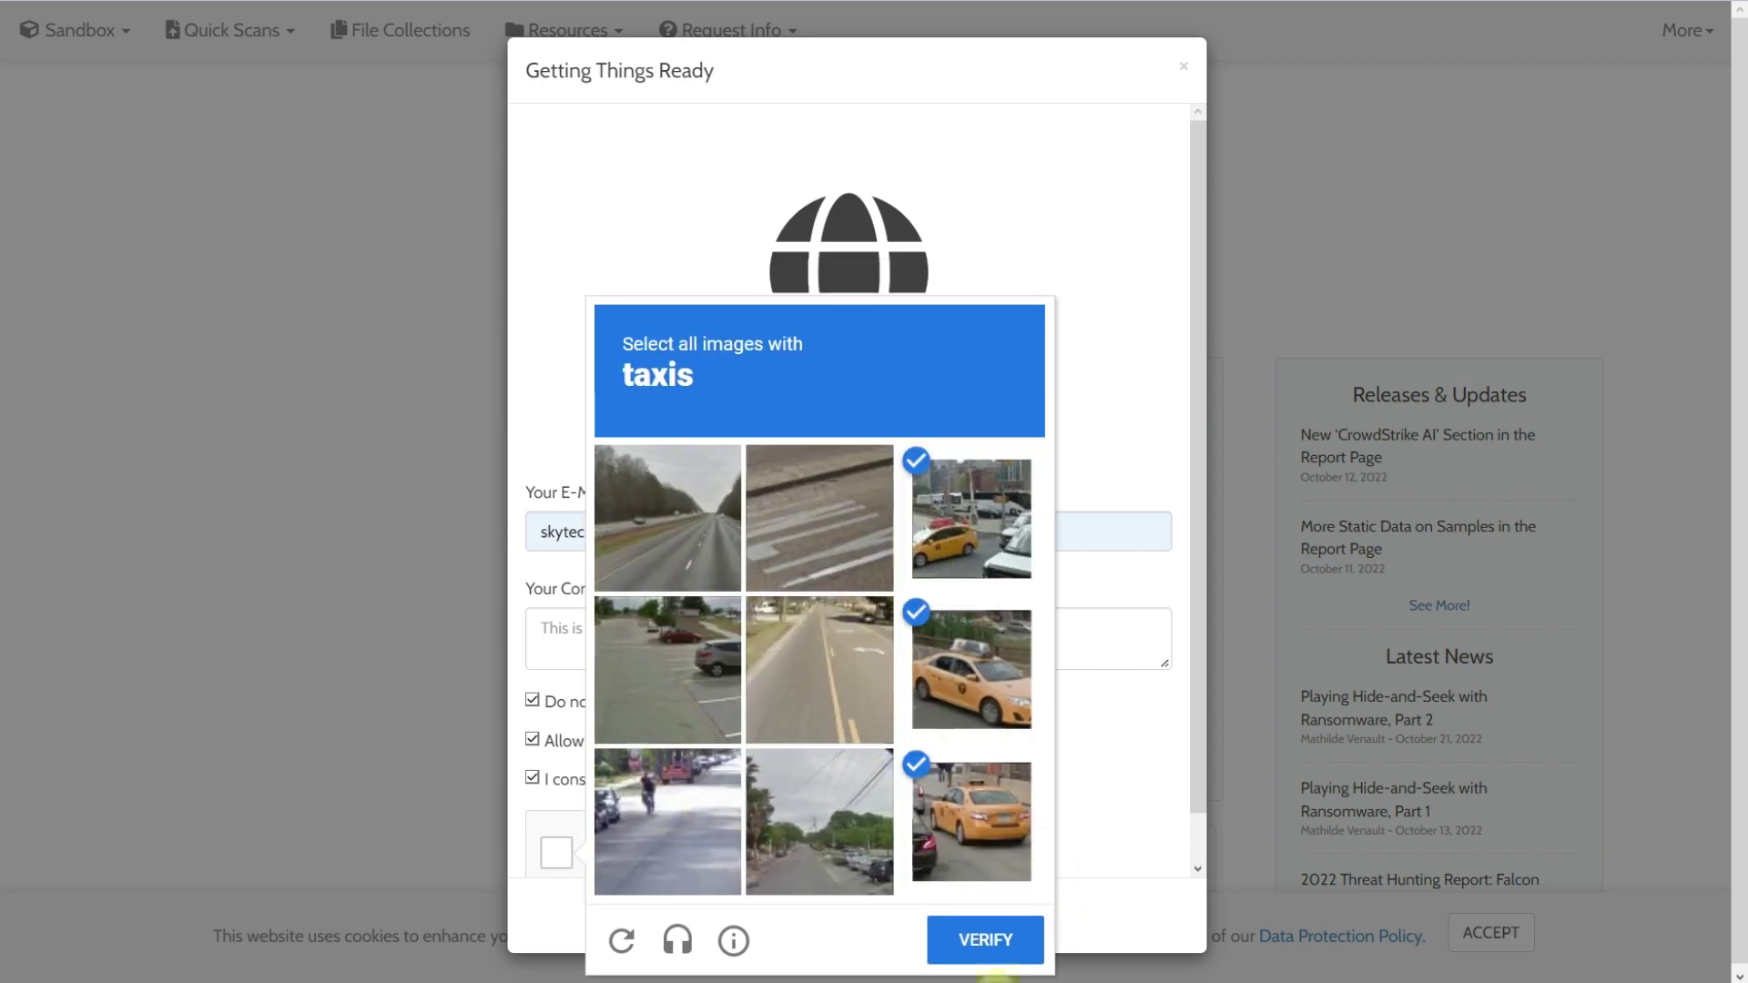
click(983, 938)
click(846, 915)
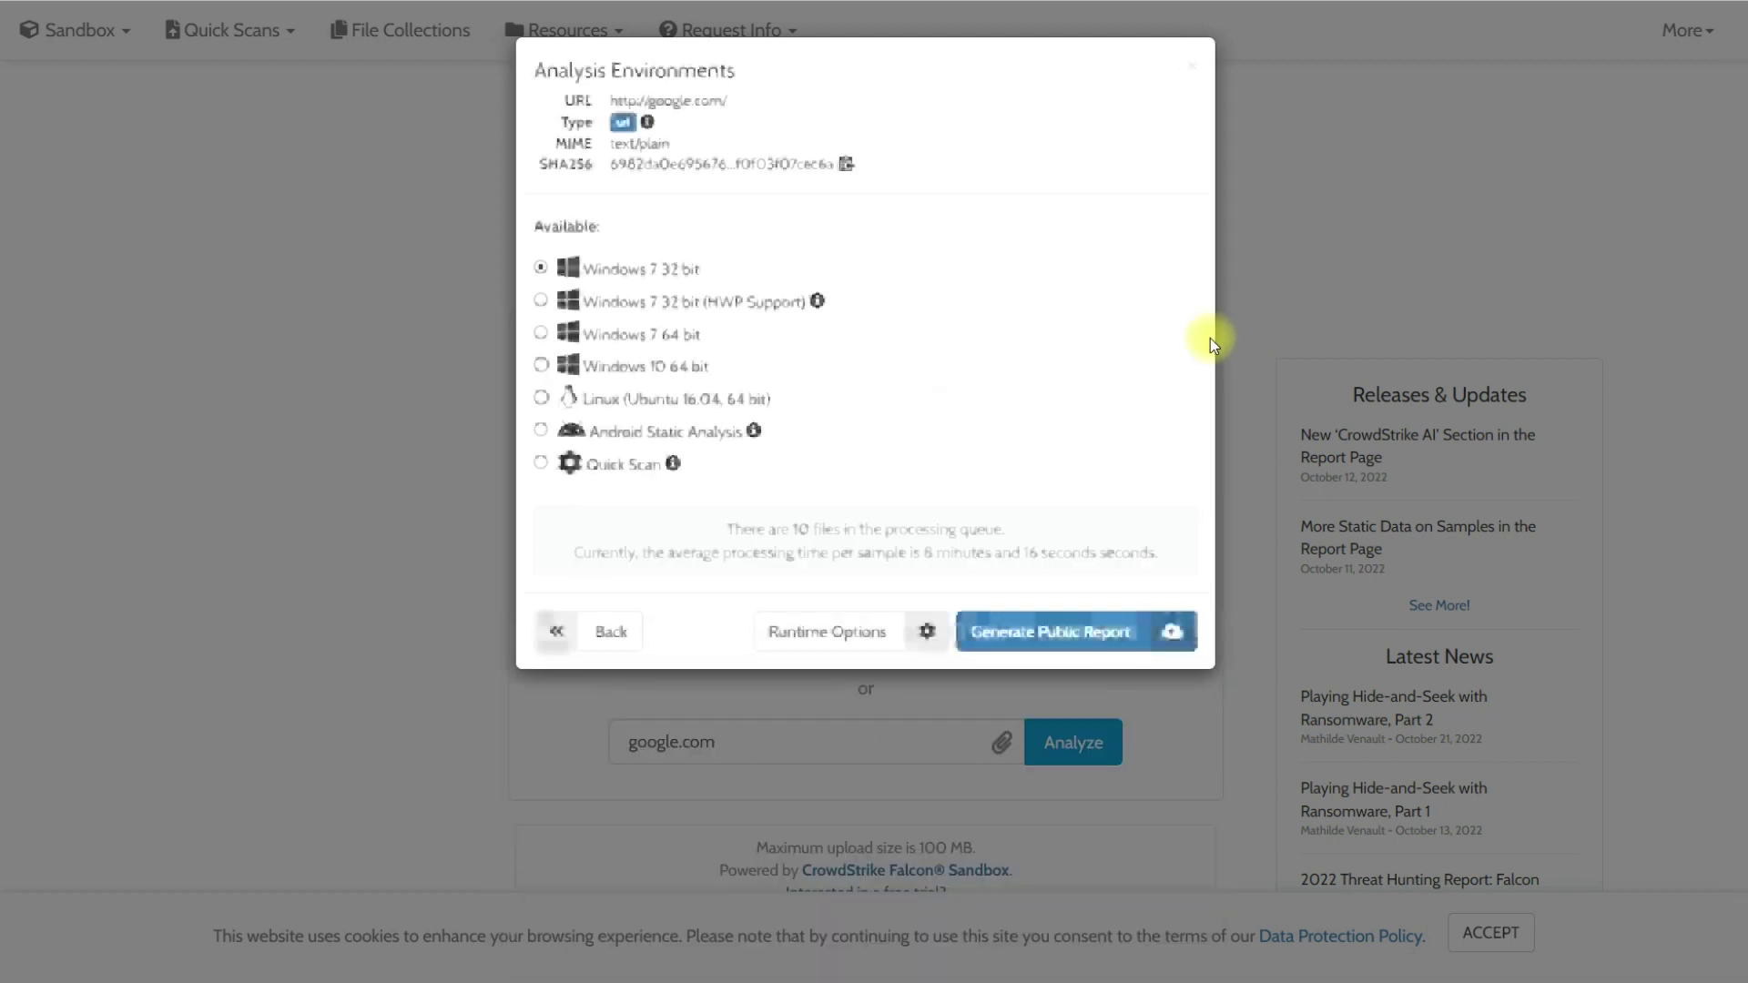
Step: Generate the public google.com report and search it for IP 142.251.116.102
click(1105, 632)
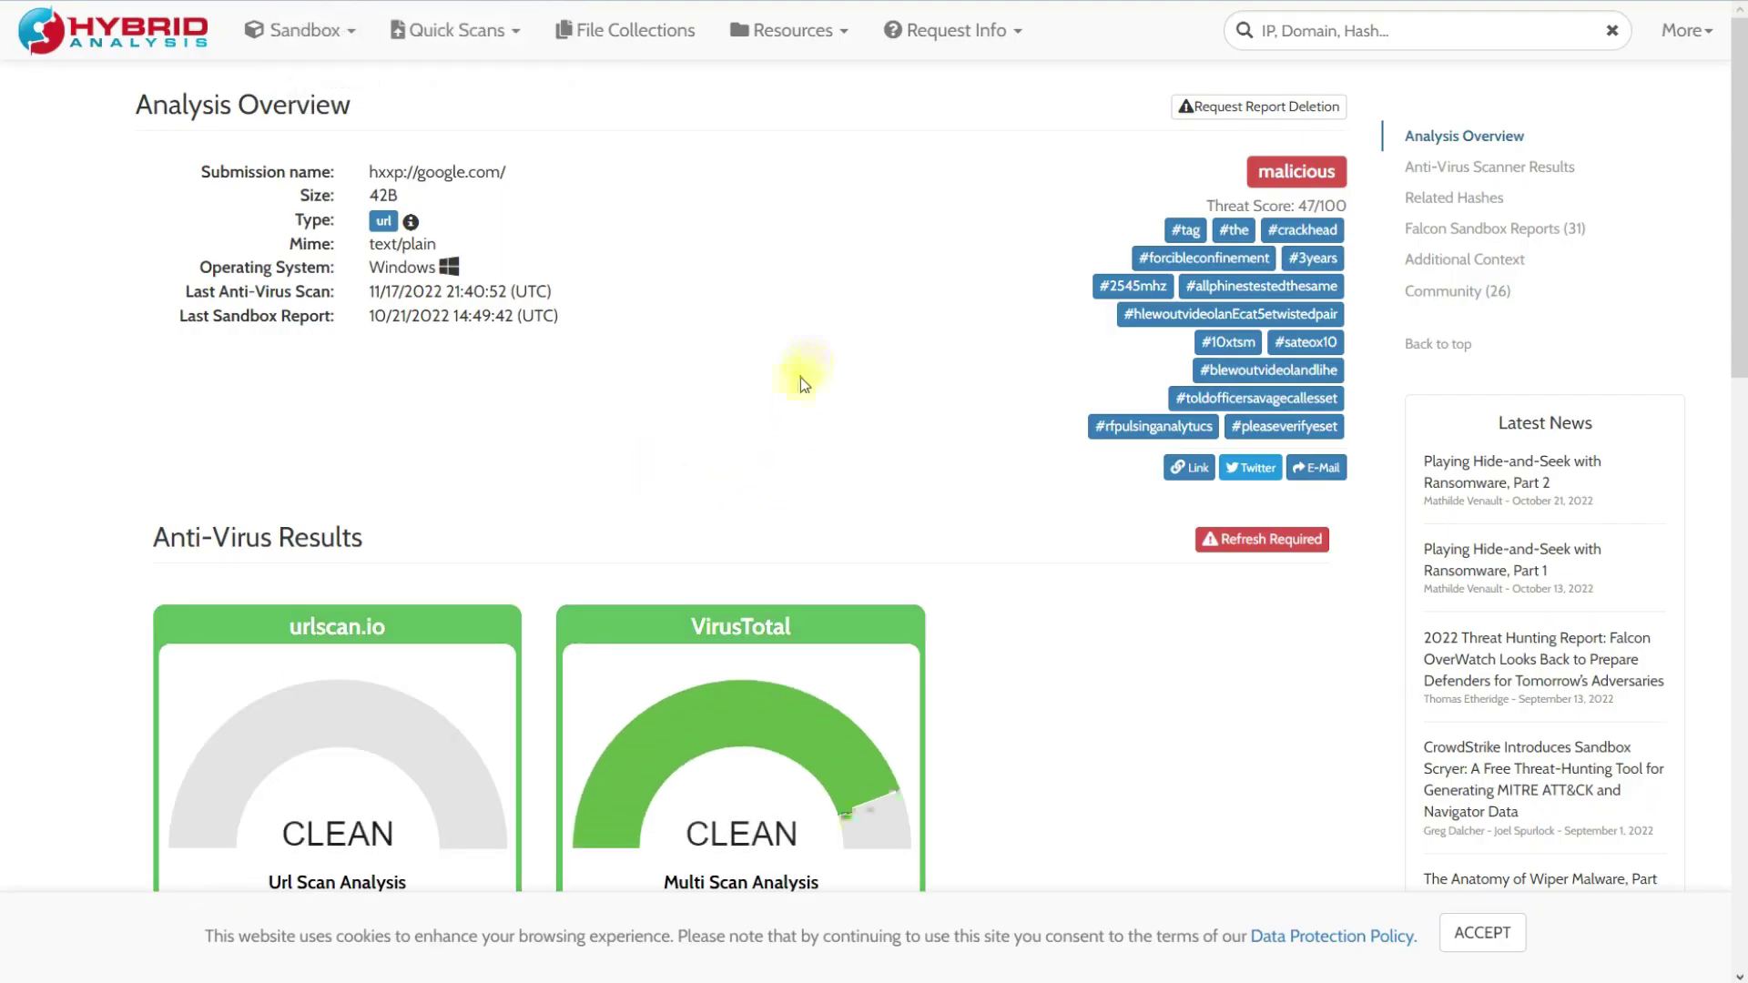
scroll(468, 613, down, 4)
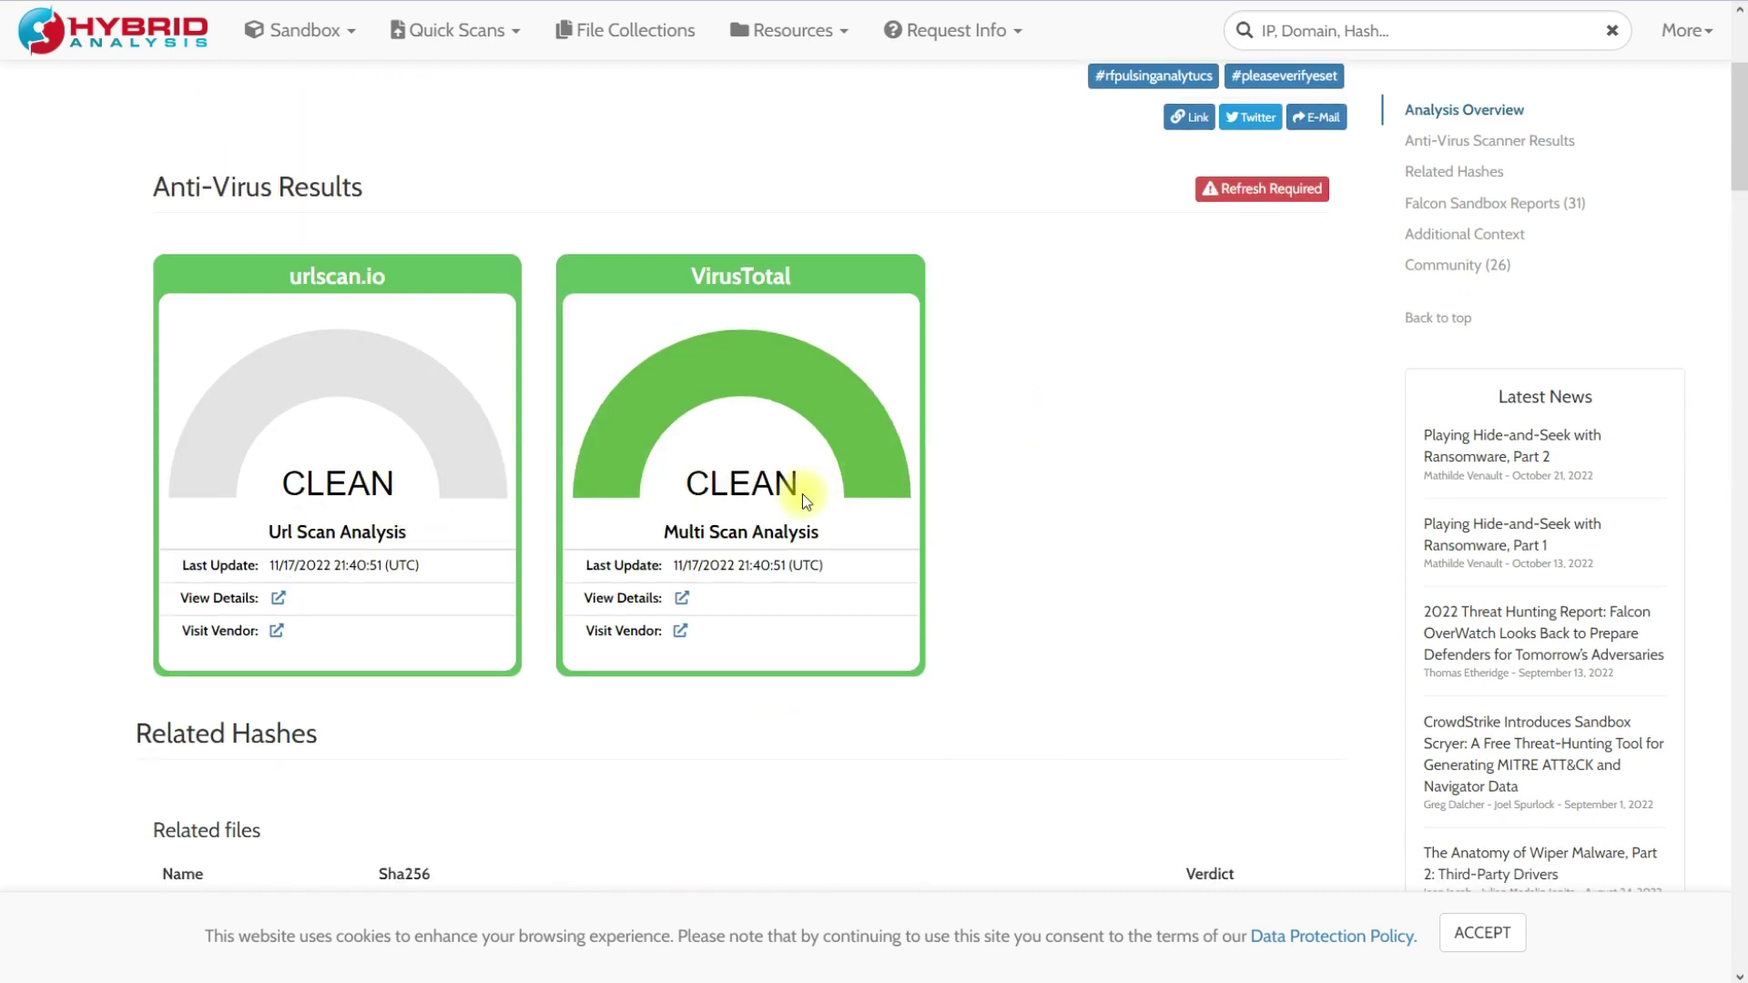
key(ctrl+f)
text(142.251.116.102)
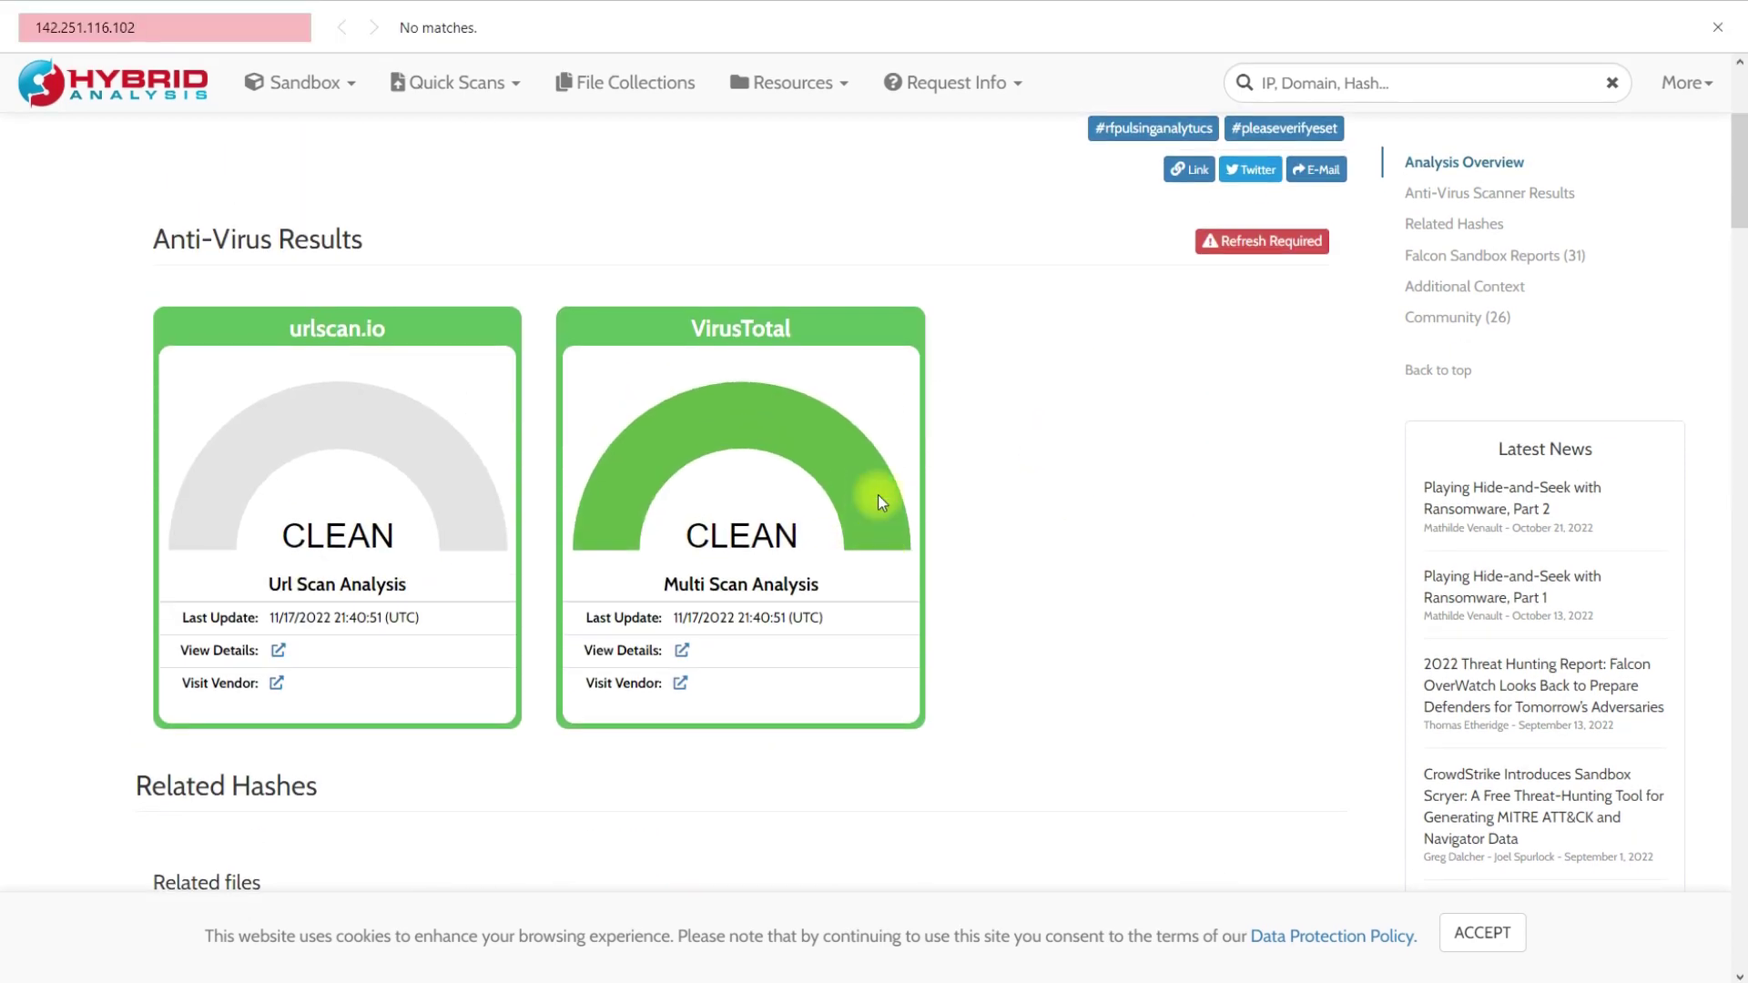
drag(1738, 182, 1740, 423)
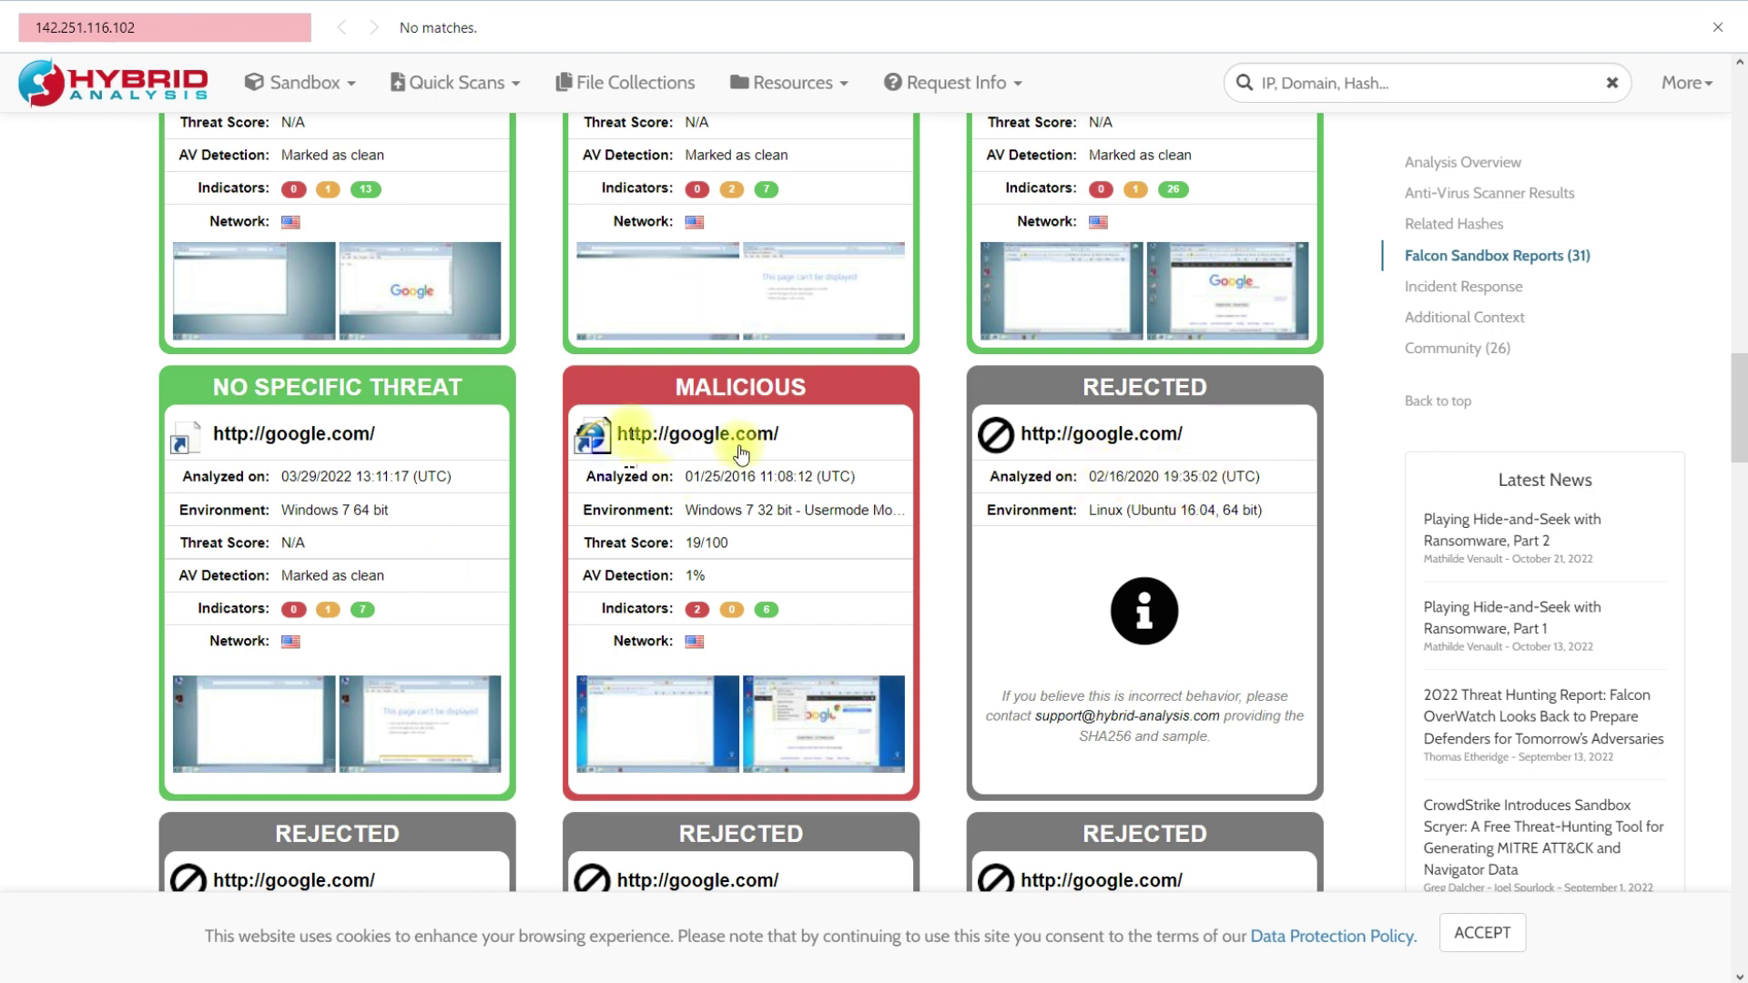
drag(1737, 448, 1742, 187)
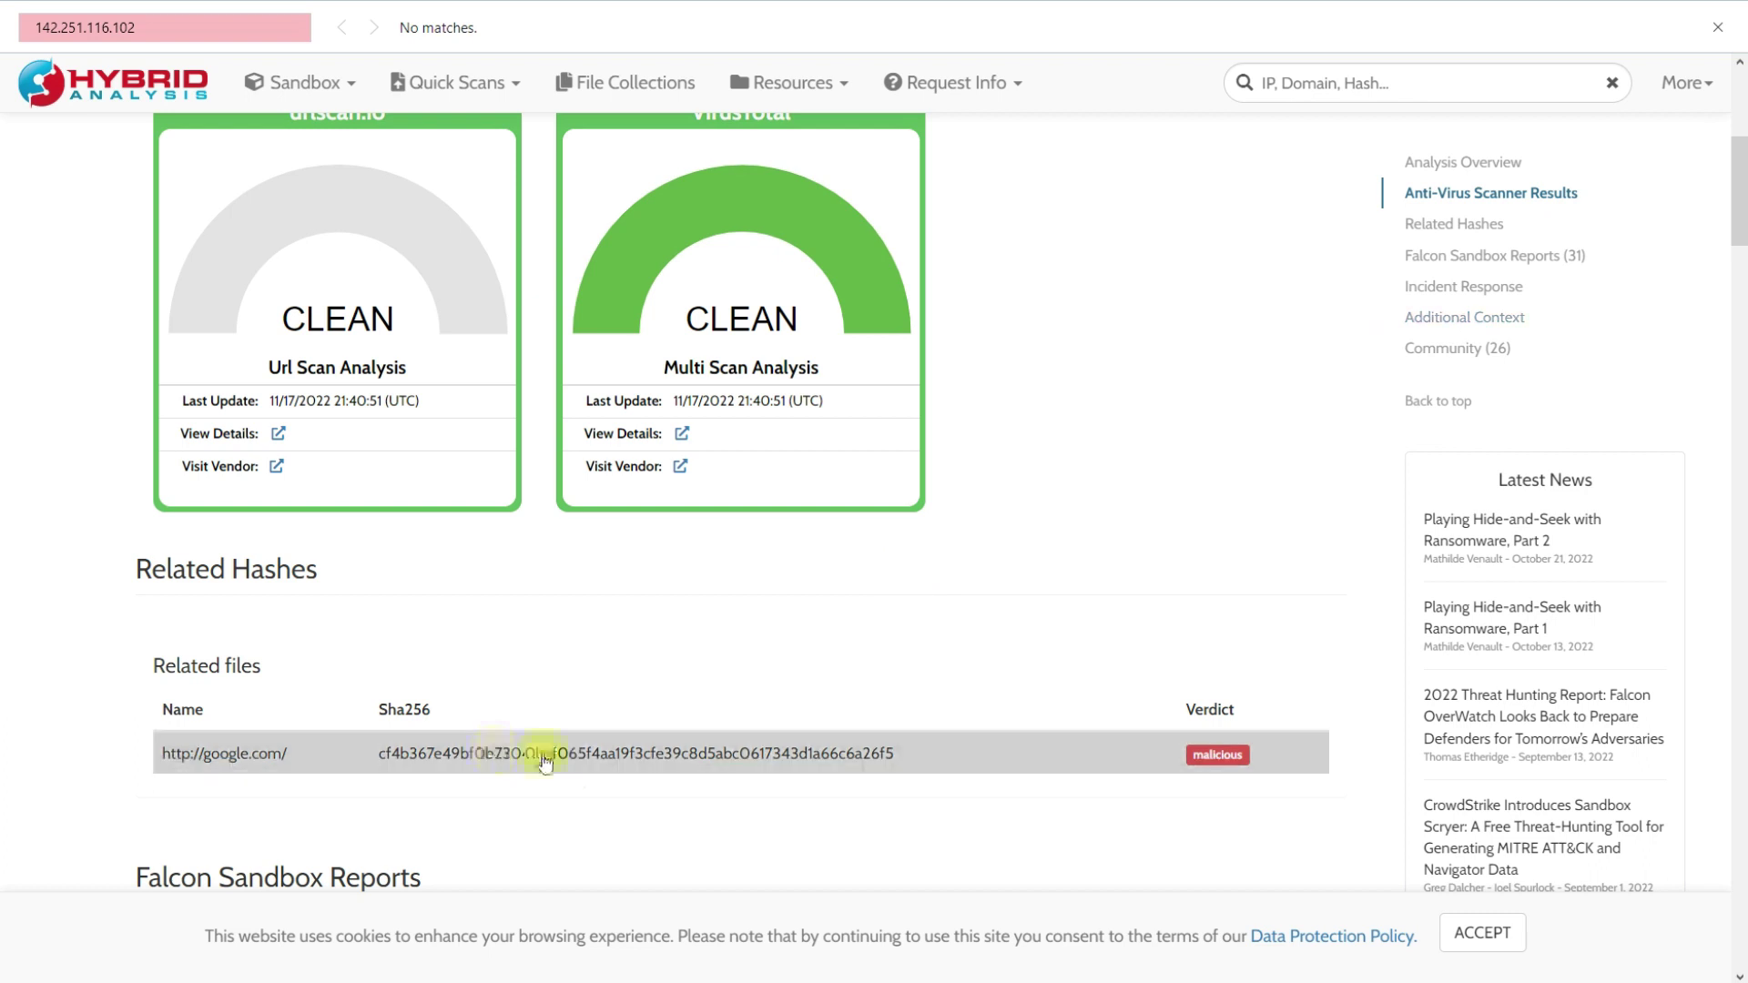
Step: Open the related google.com report, rated malicious 47/100, then go to the Hybrid Analysis home page
click(1209, 760)
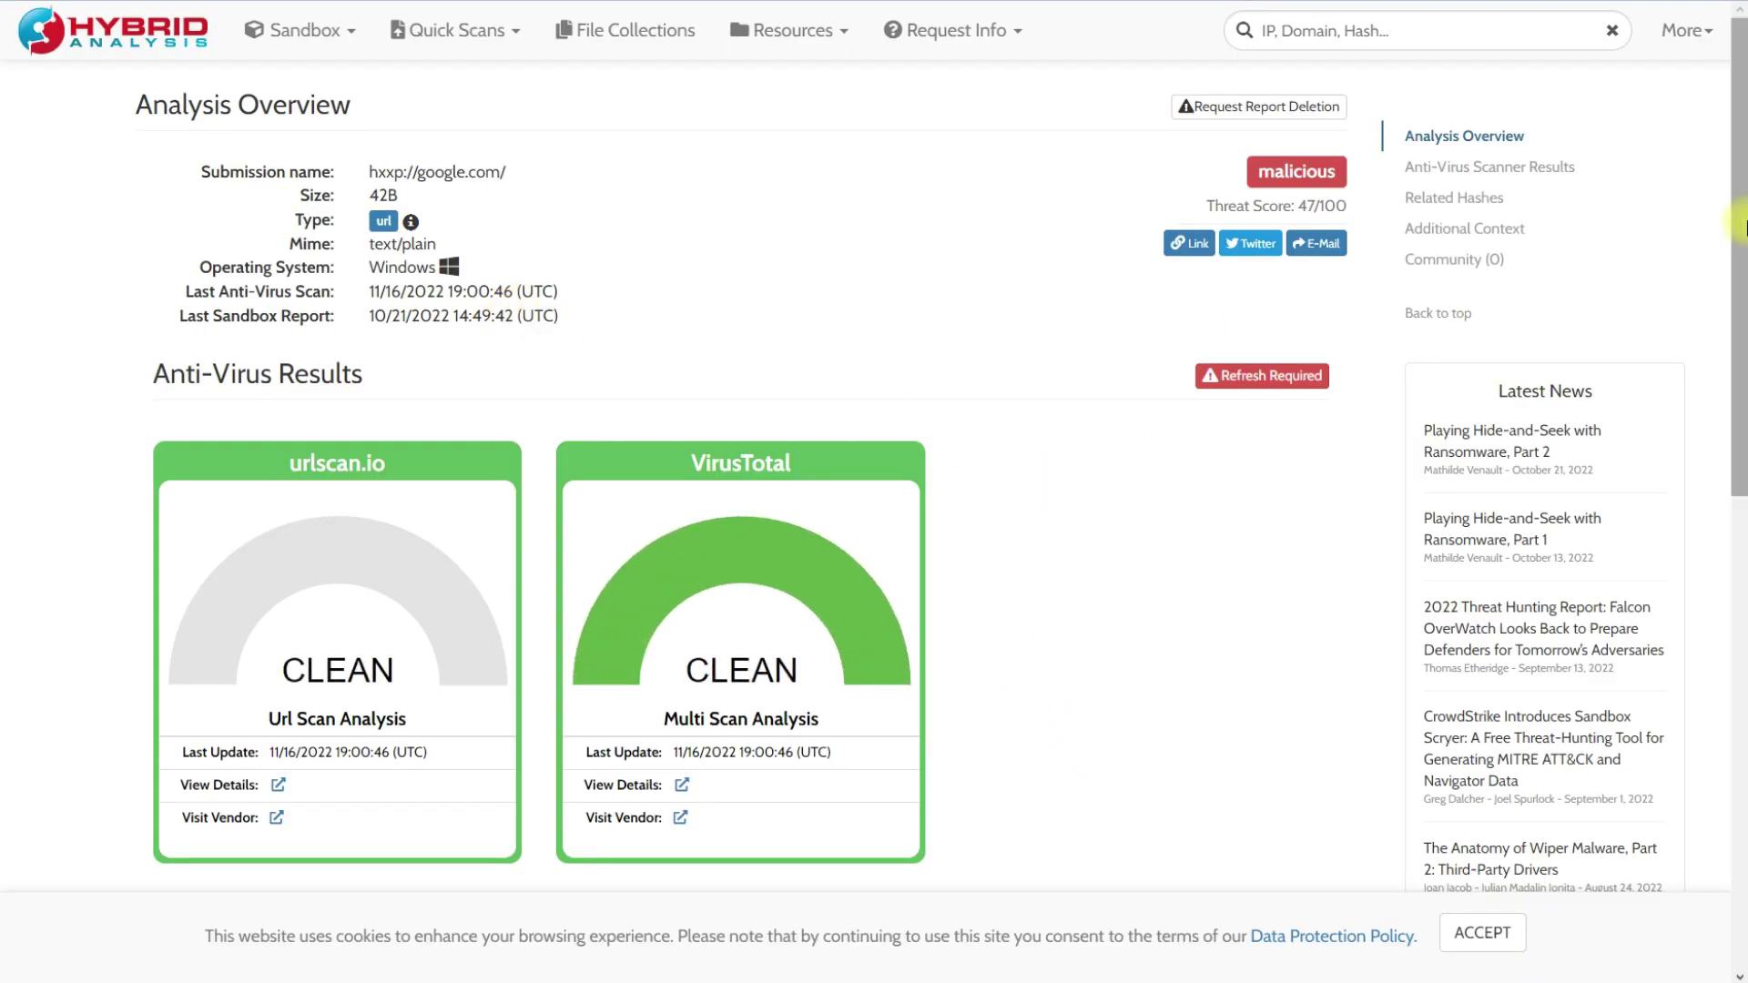
drag(1738, 230, 1740, 641)
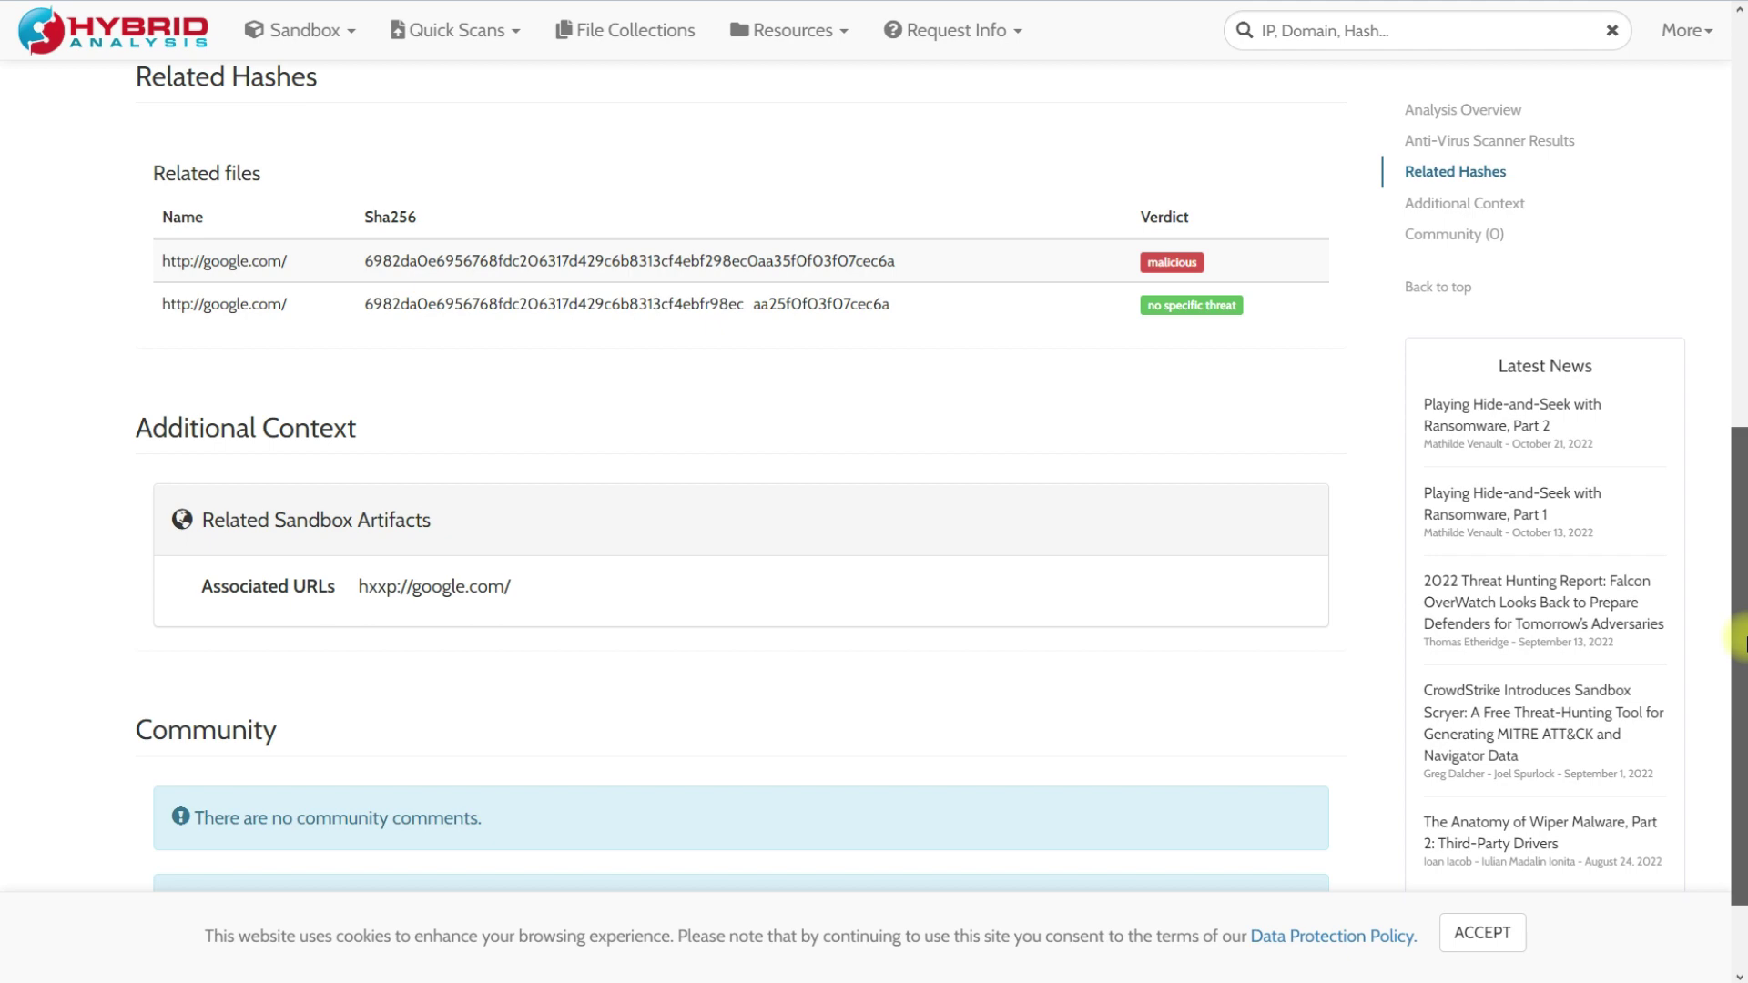
drag(1740, 641, 1740, 714)
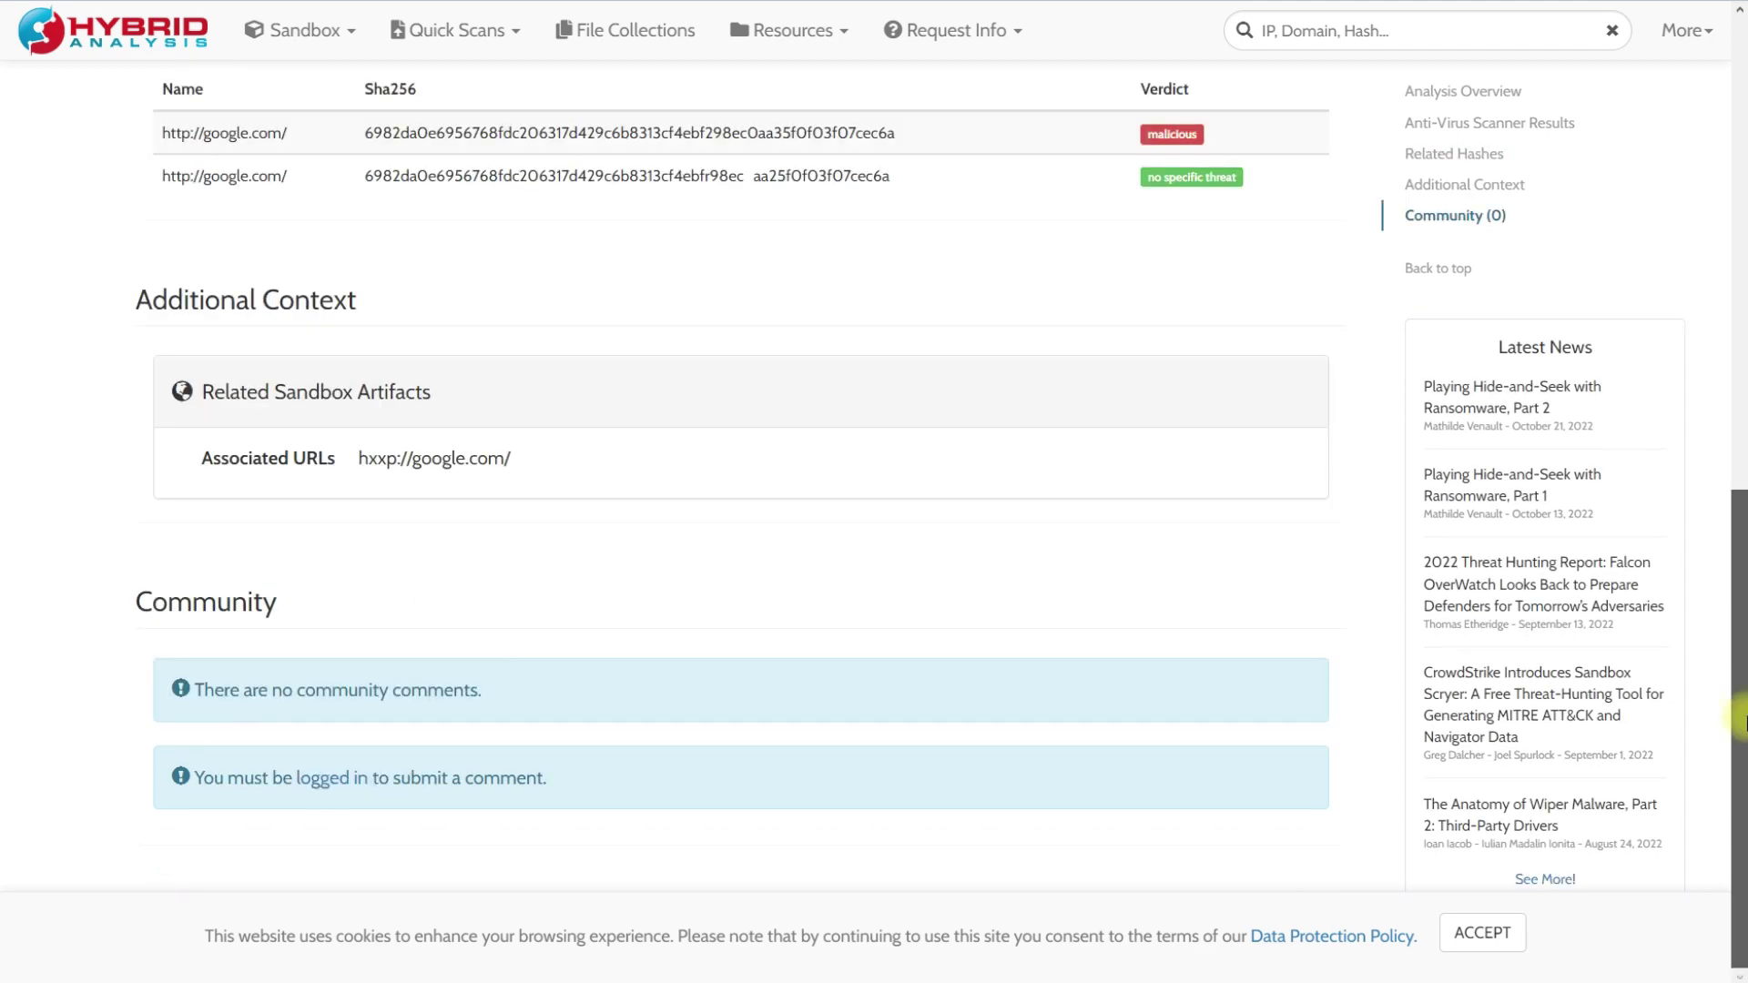
click(1462, 91)
click(136, 32)
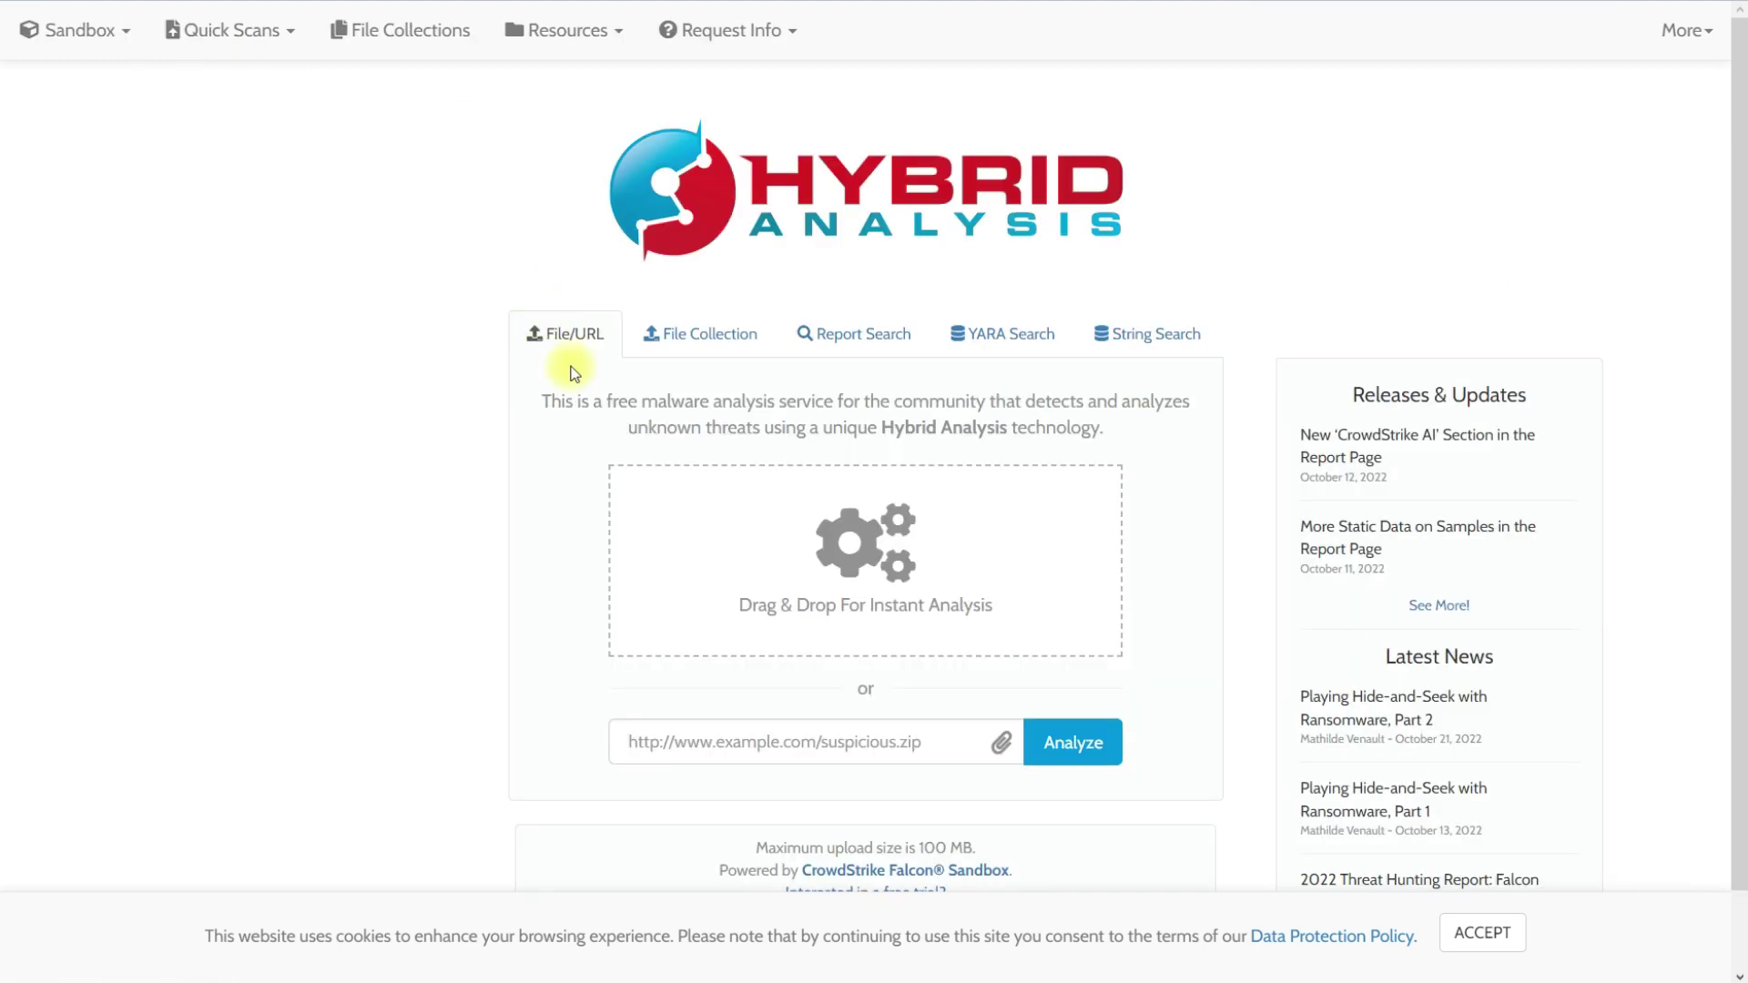
click(757, 743)
text(https://www.google.com)
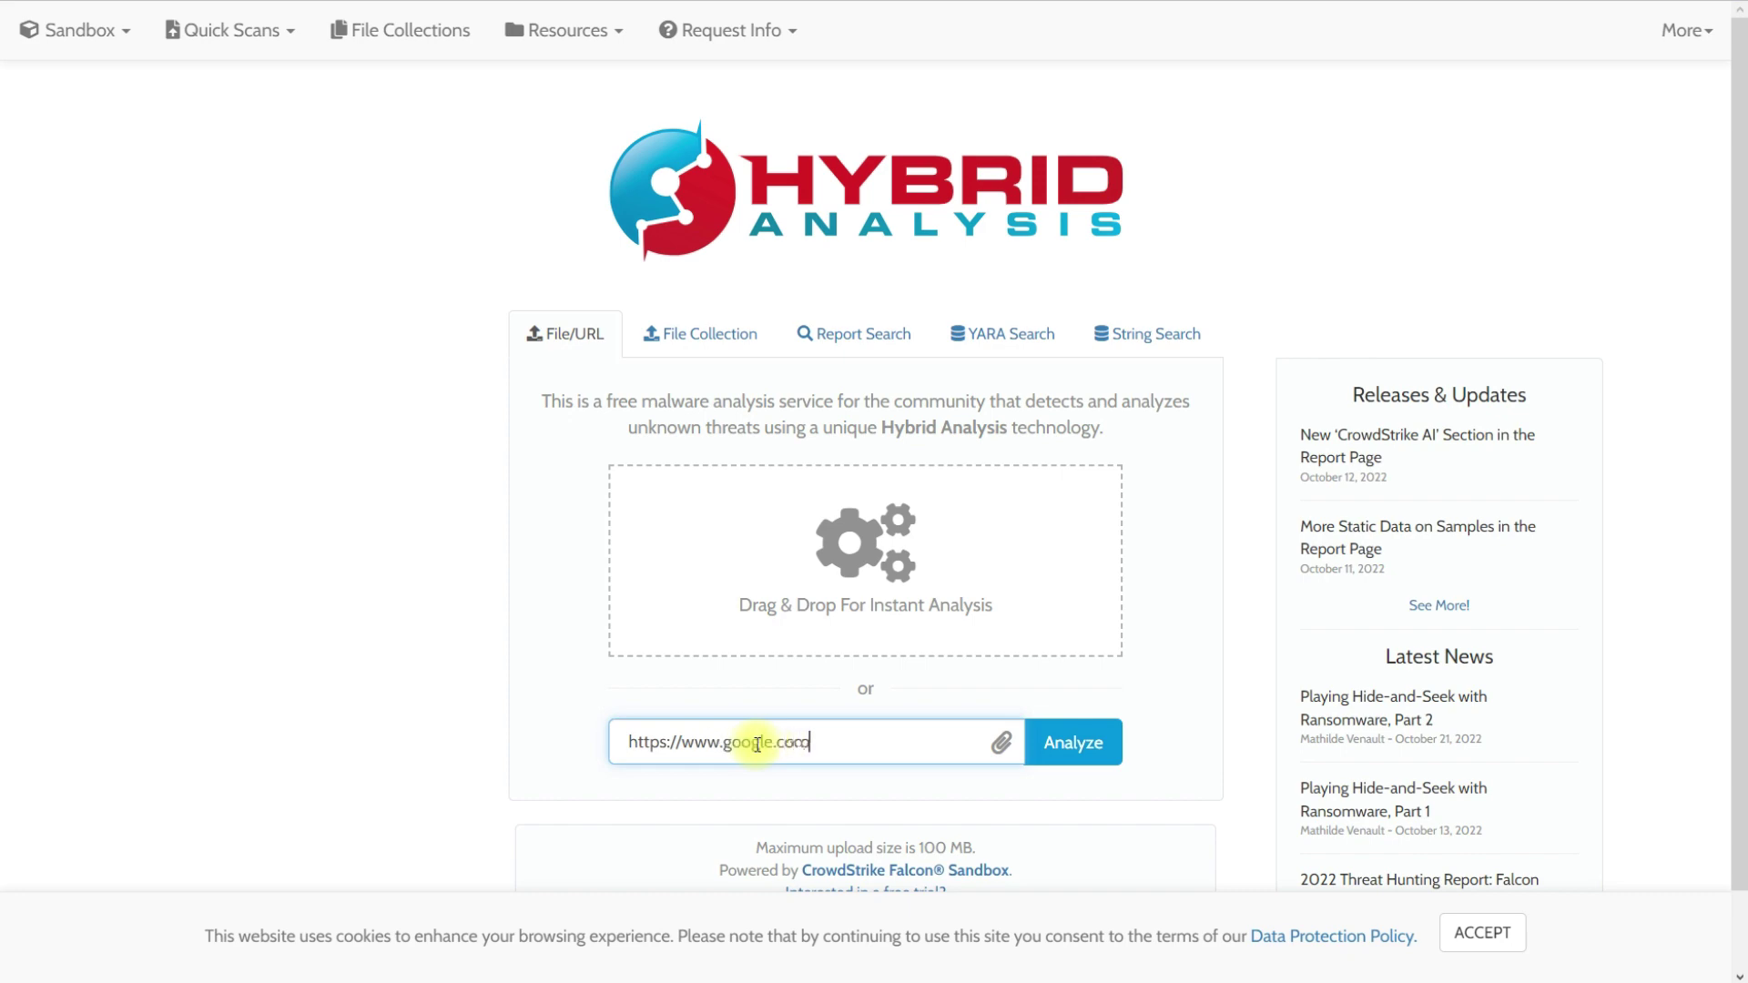
key(Return)
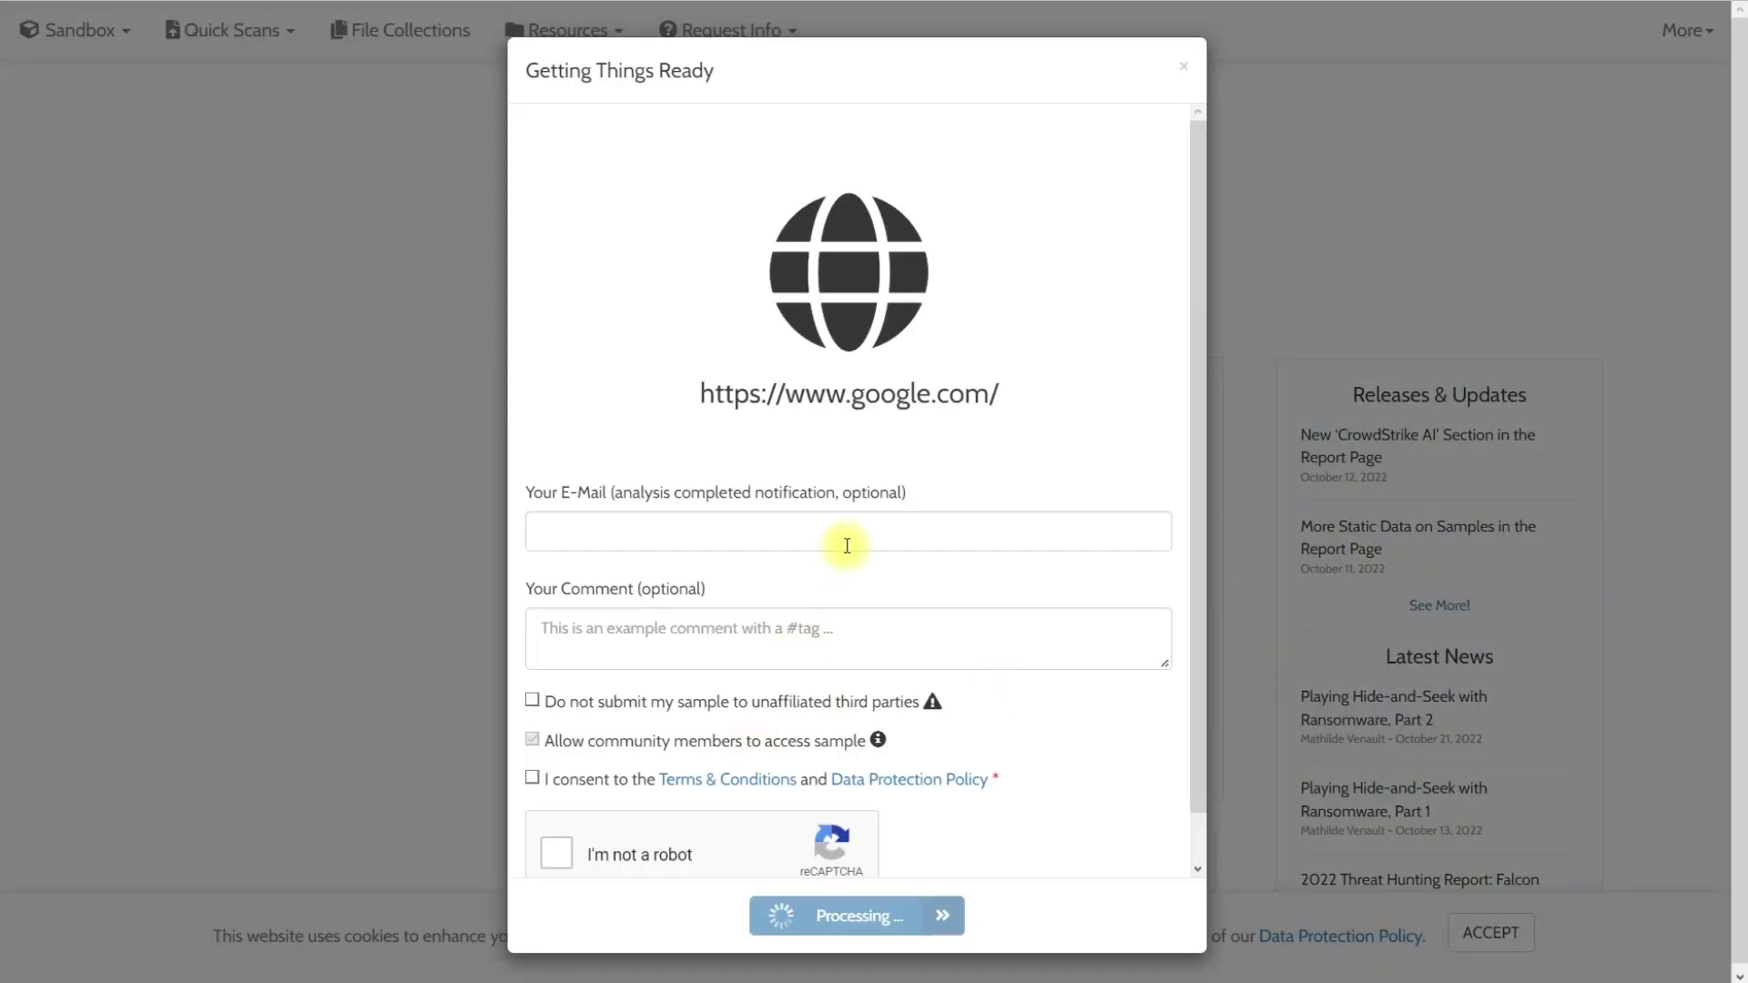
click(846, 546)
click(628, 575)
click(533, 700)
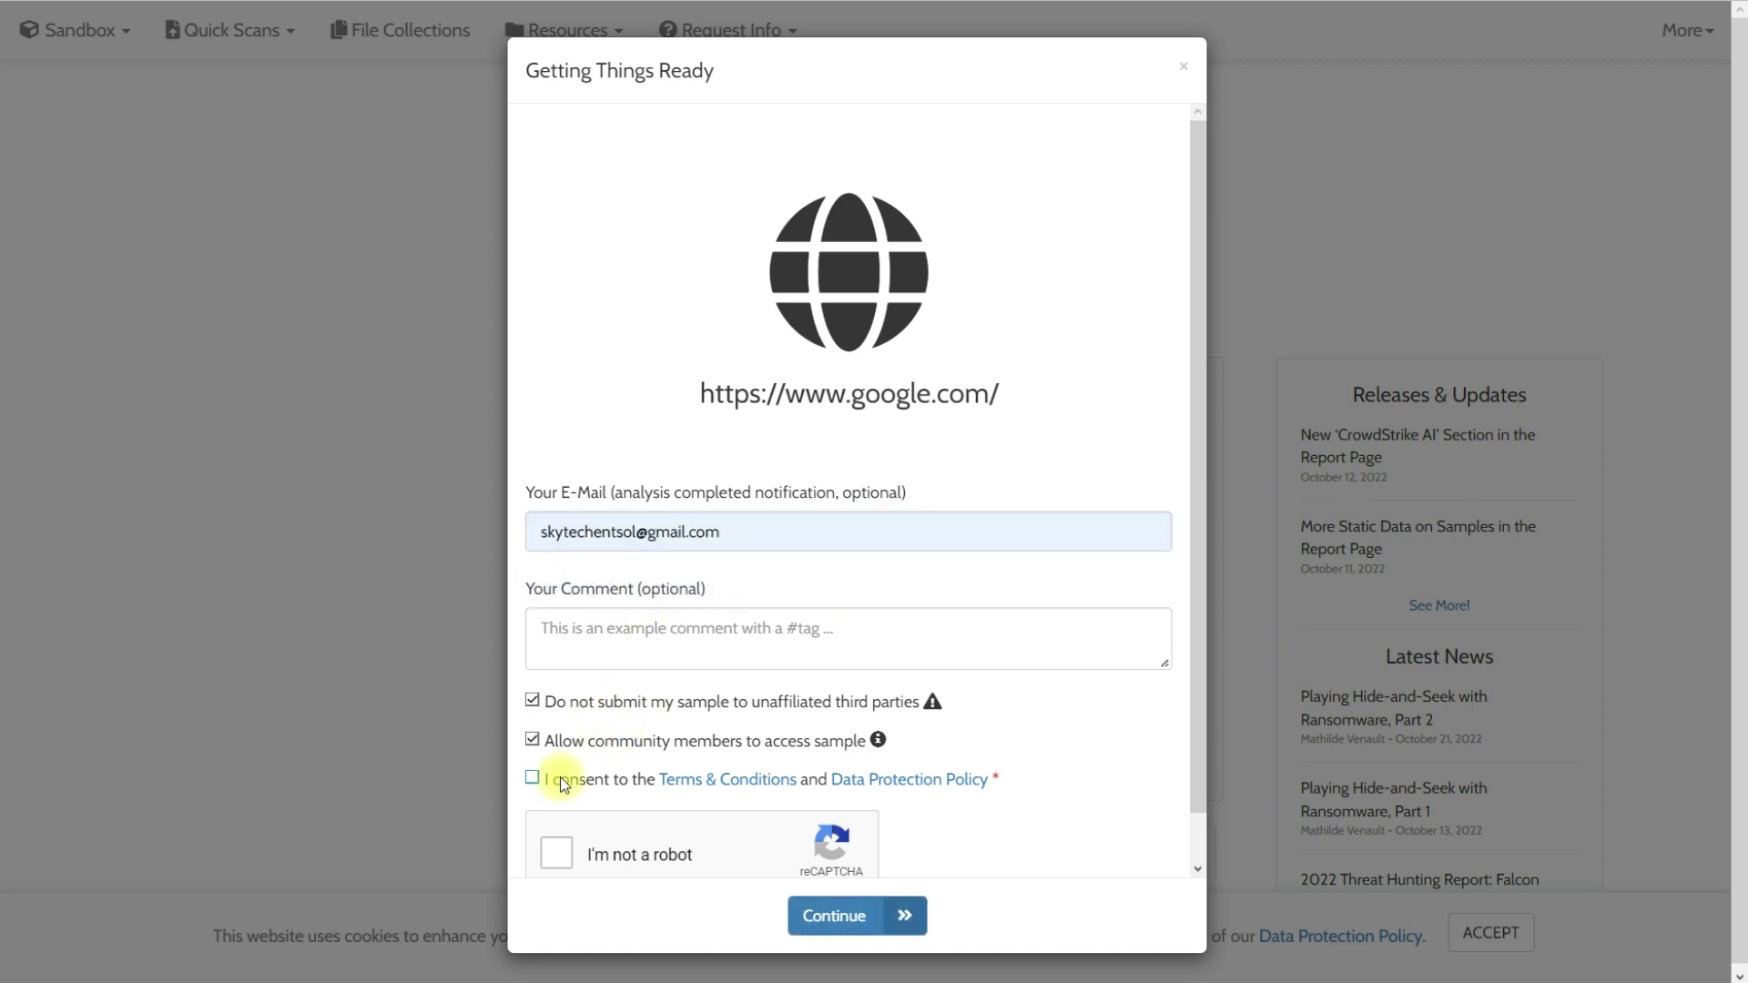
click(562, 781)
click(556, 852)
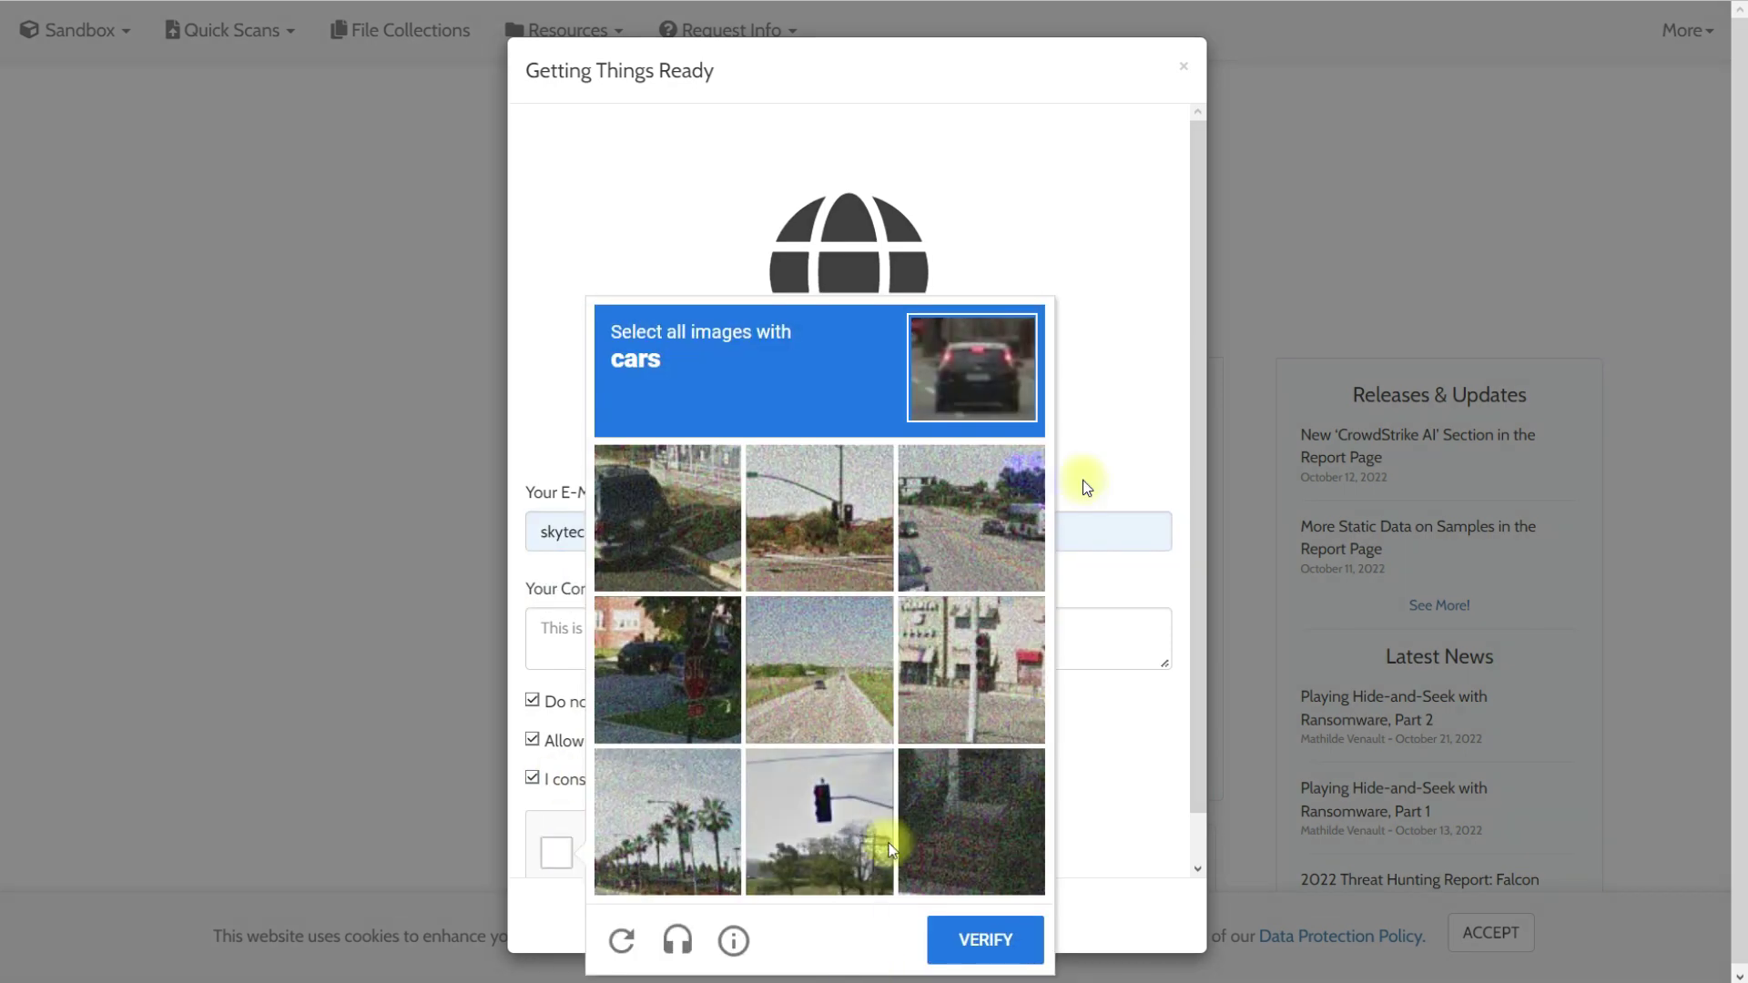
Step: Solve the car image reCAPTCHA, continue, and generate the public report
click(681, 517)
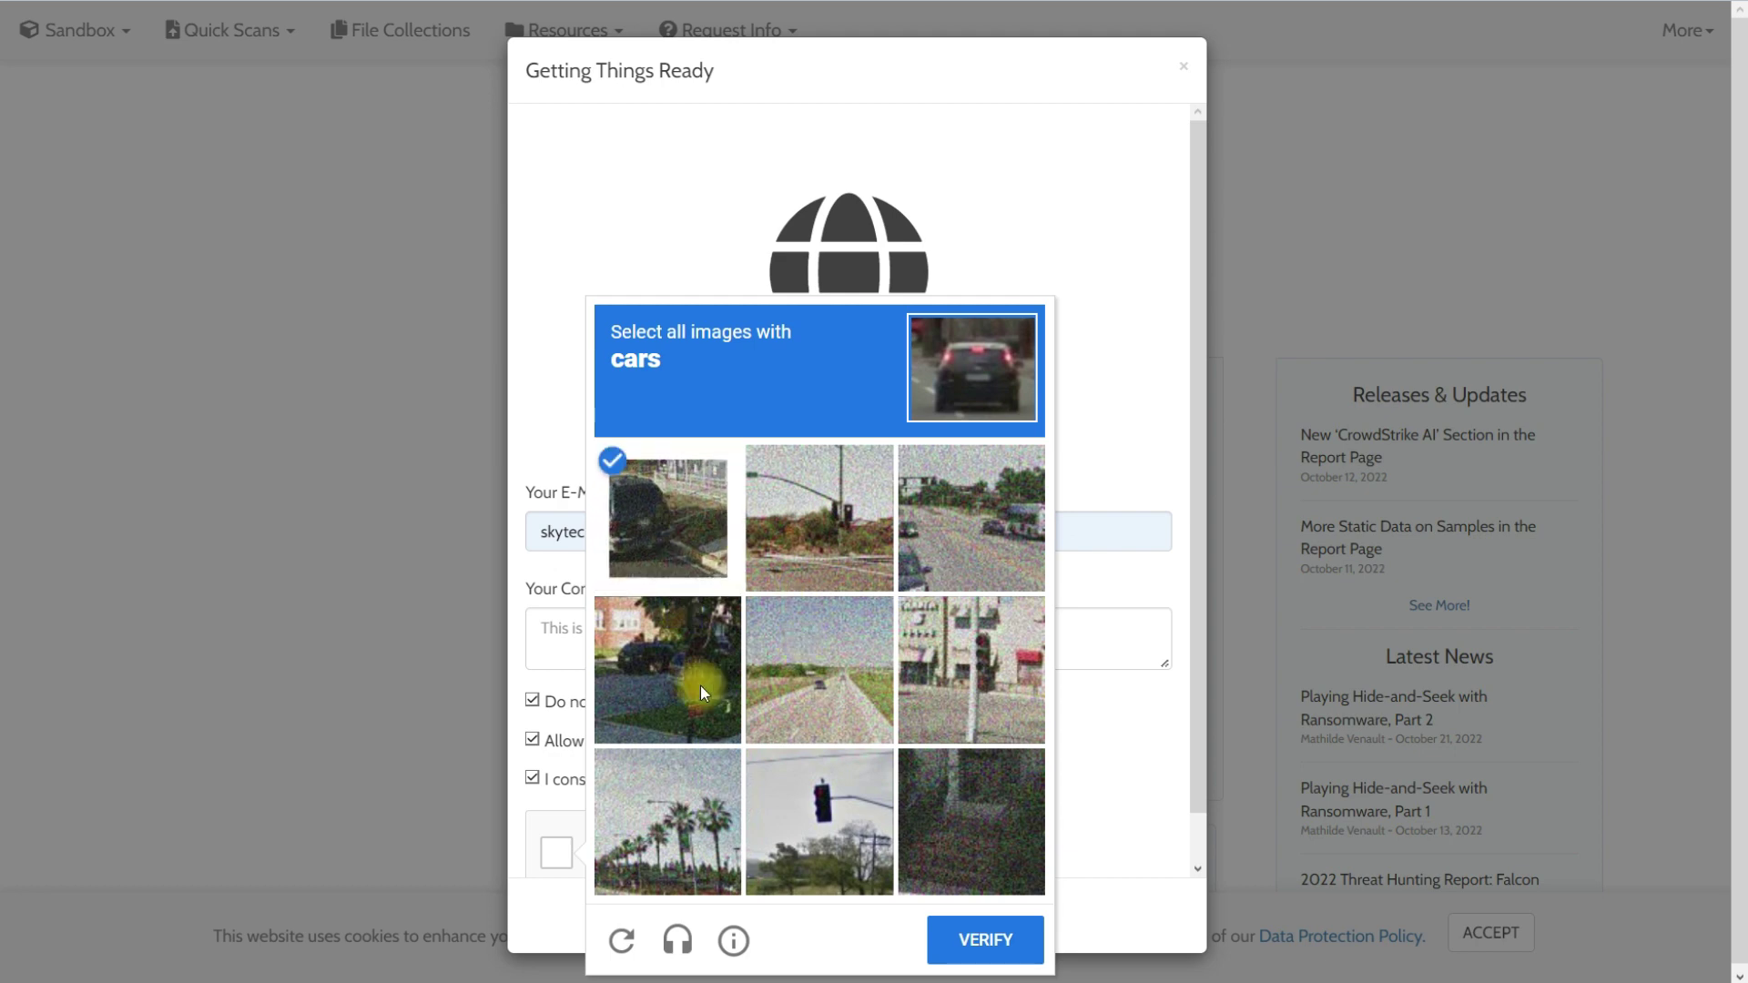
click(701, 689)
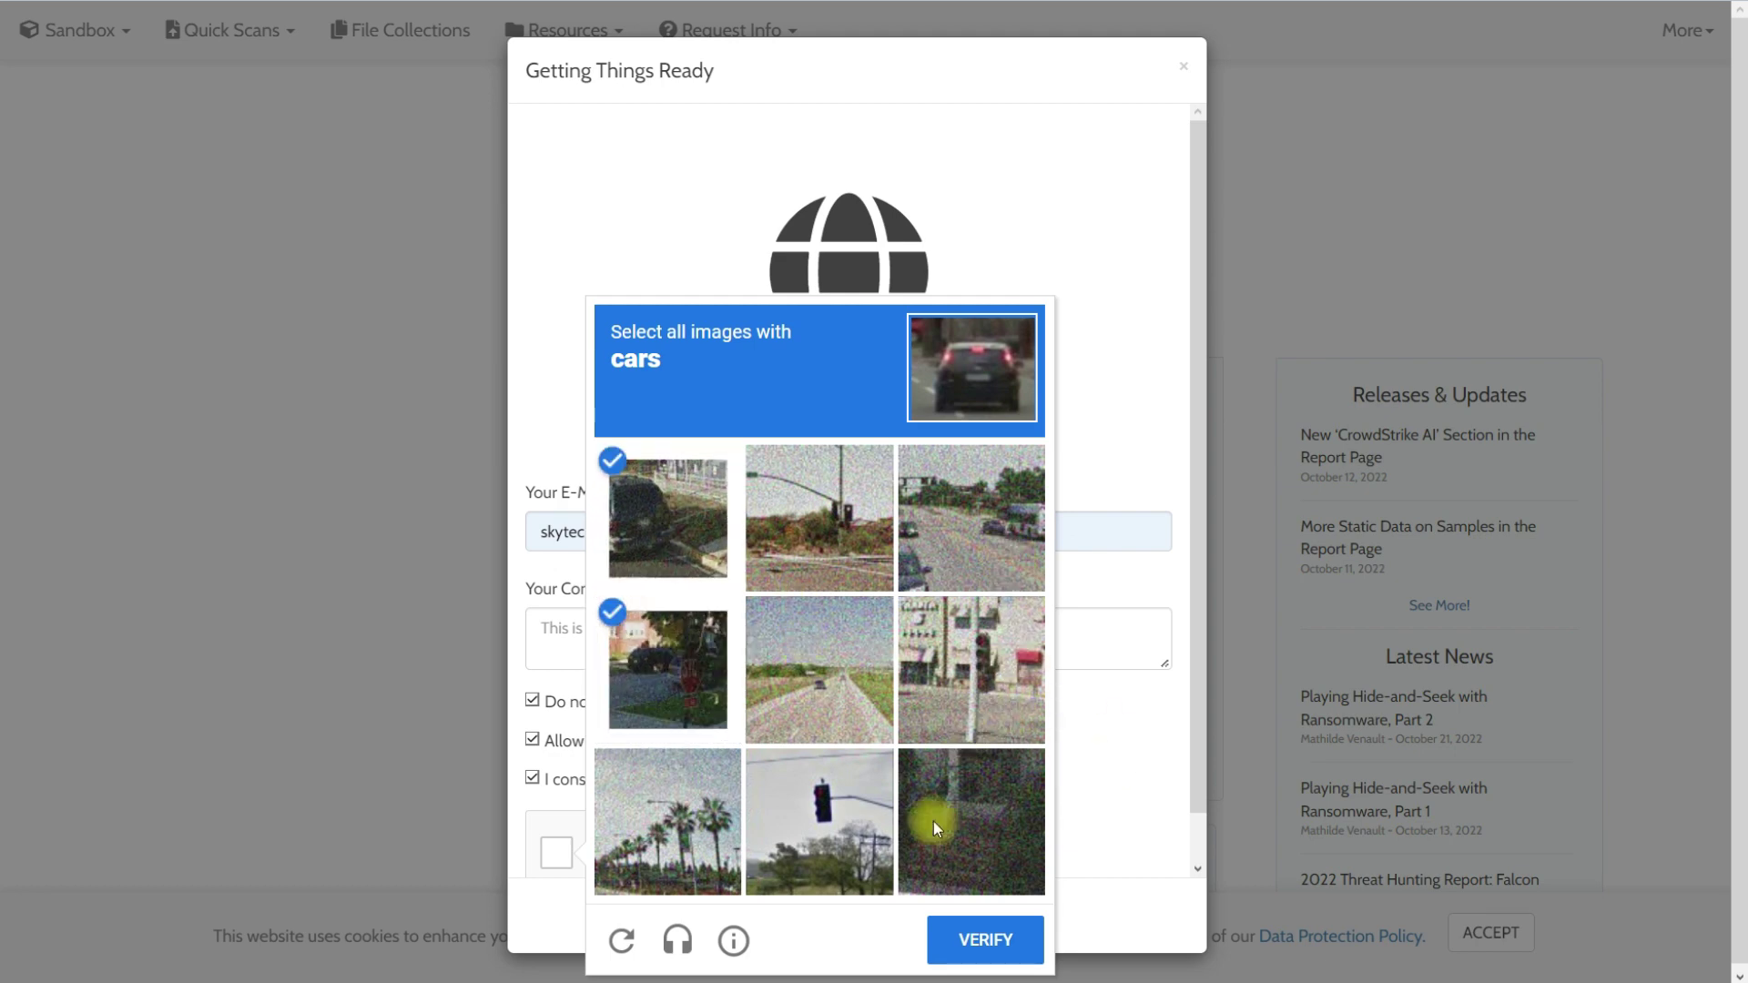
click(988, 946)
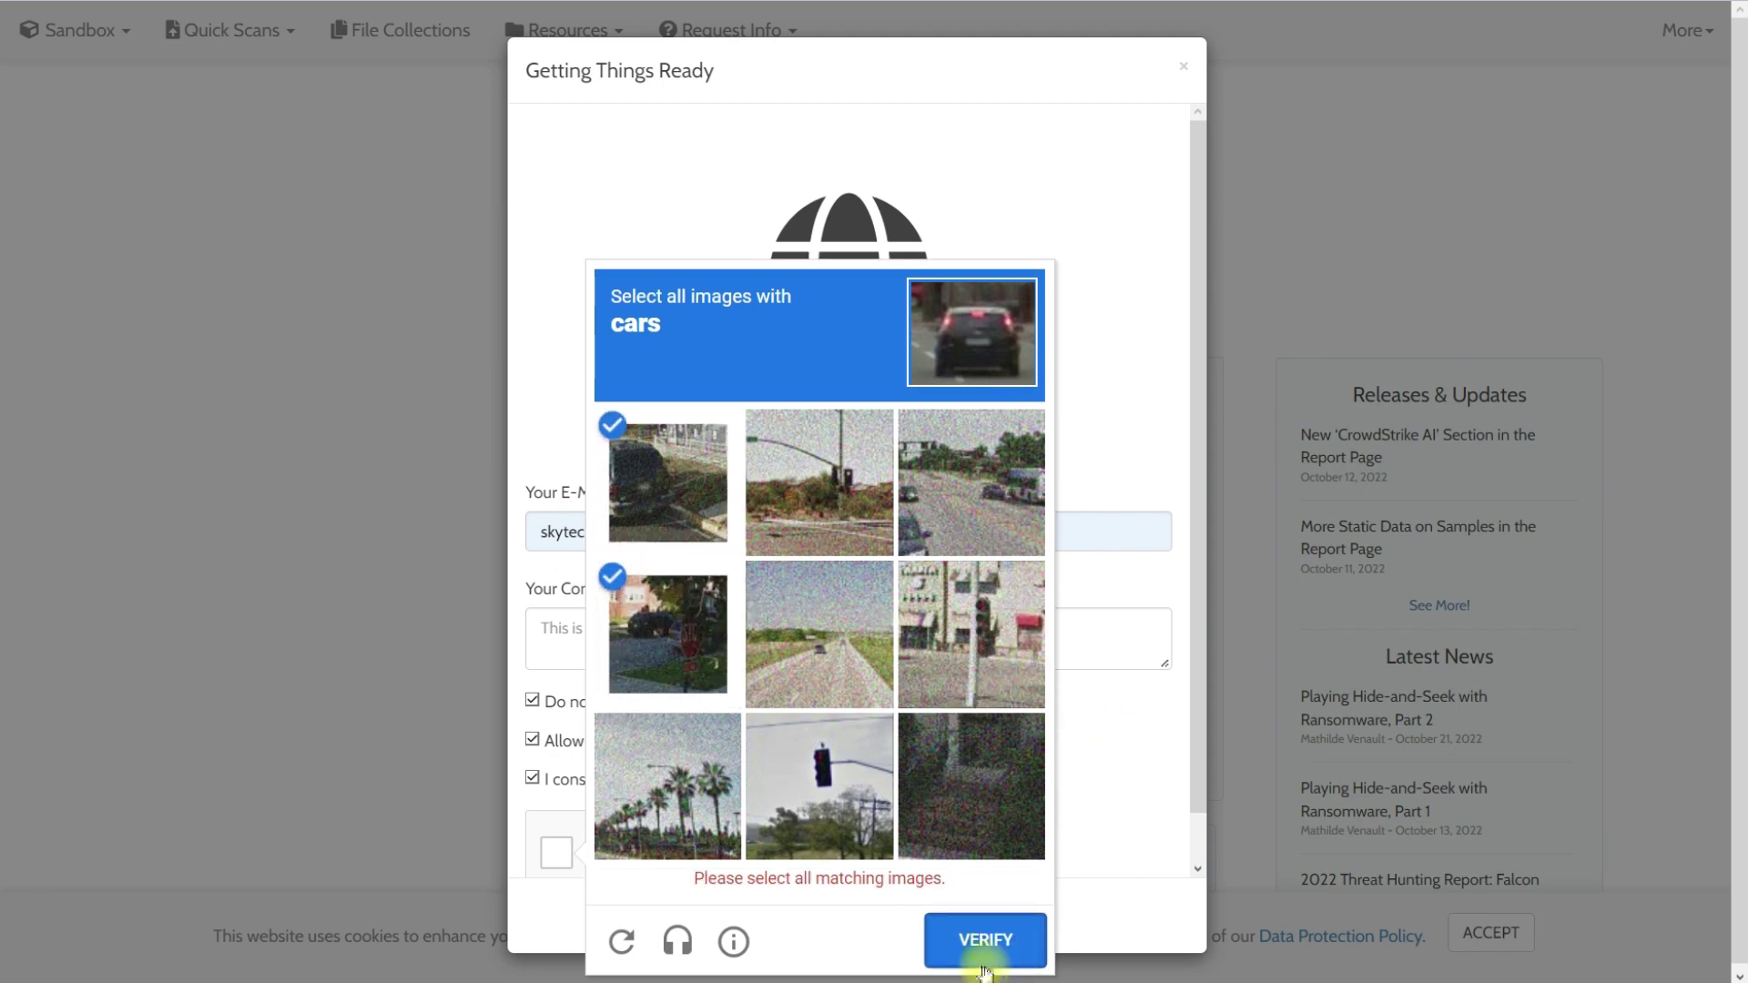
click(972, 503)
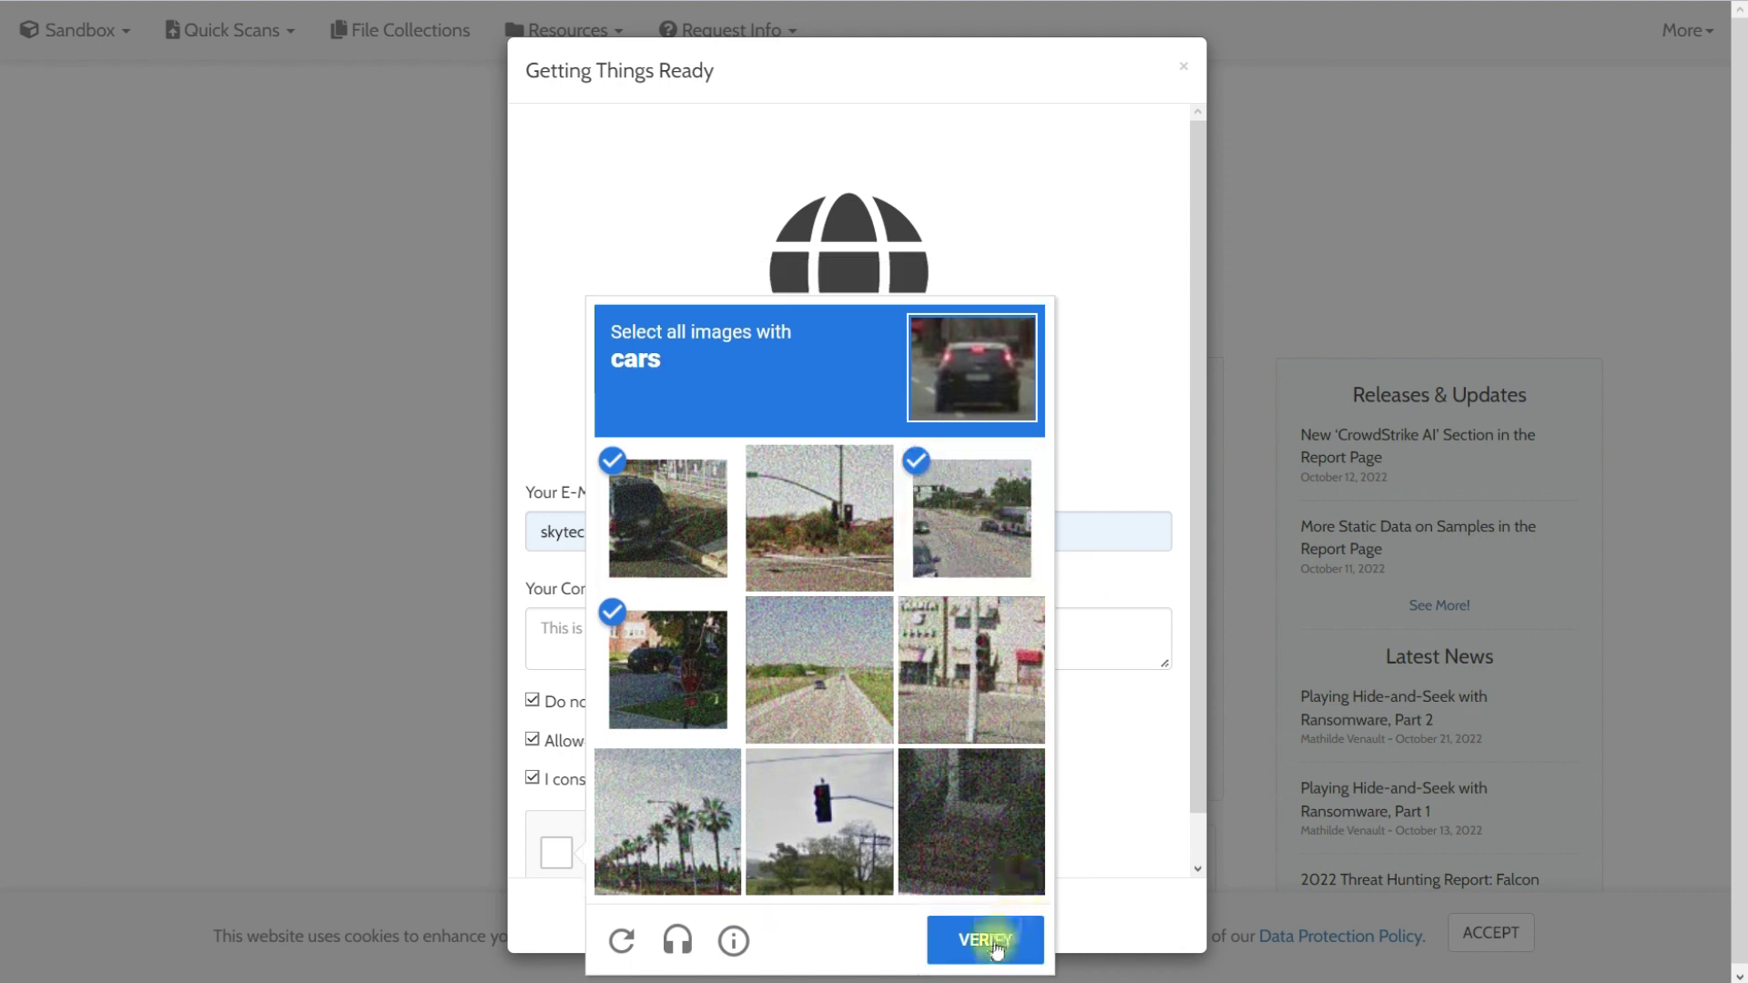
click(992, 941)
click(860, 917)
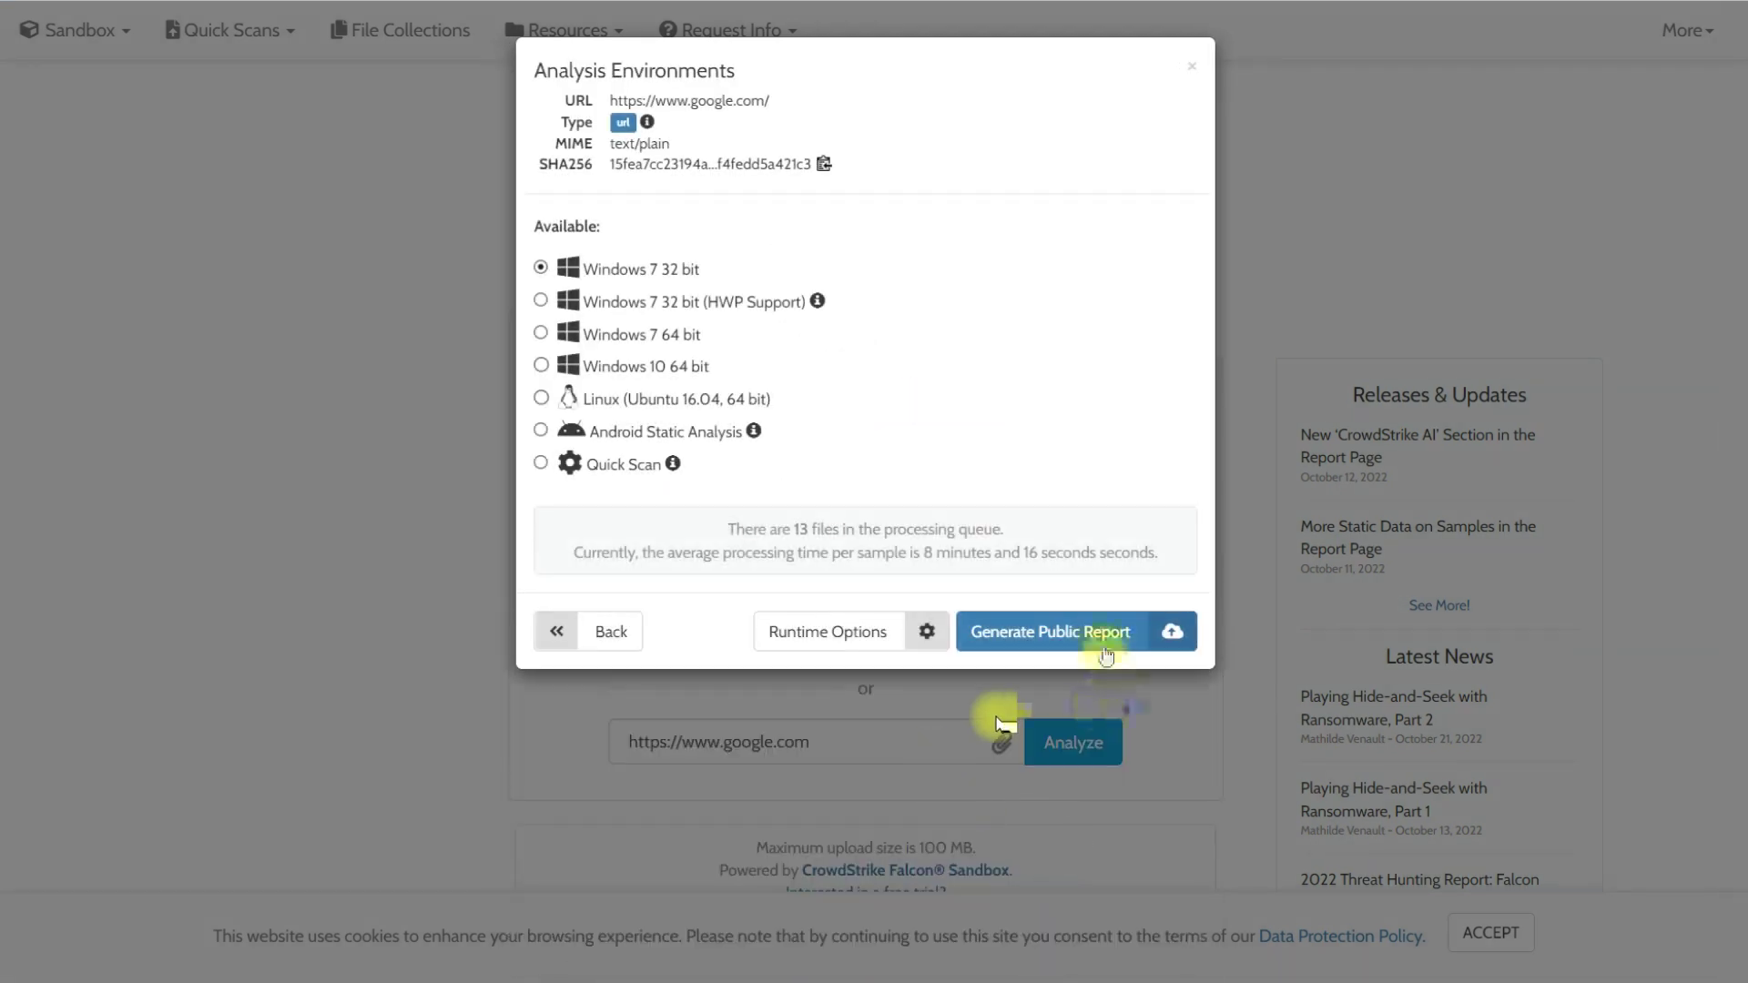
click(1097, 636)
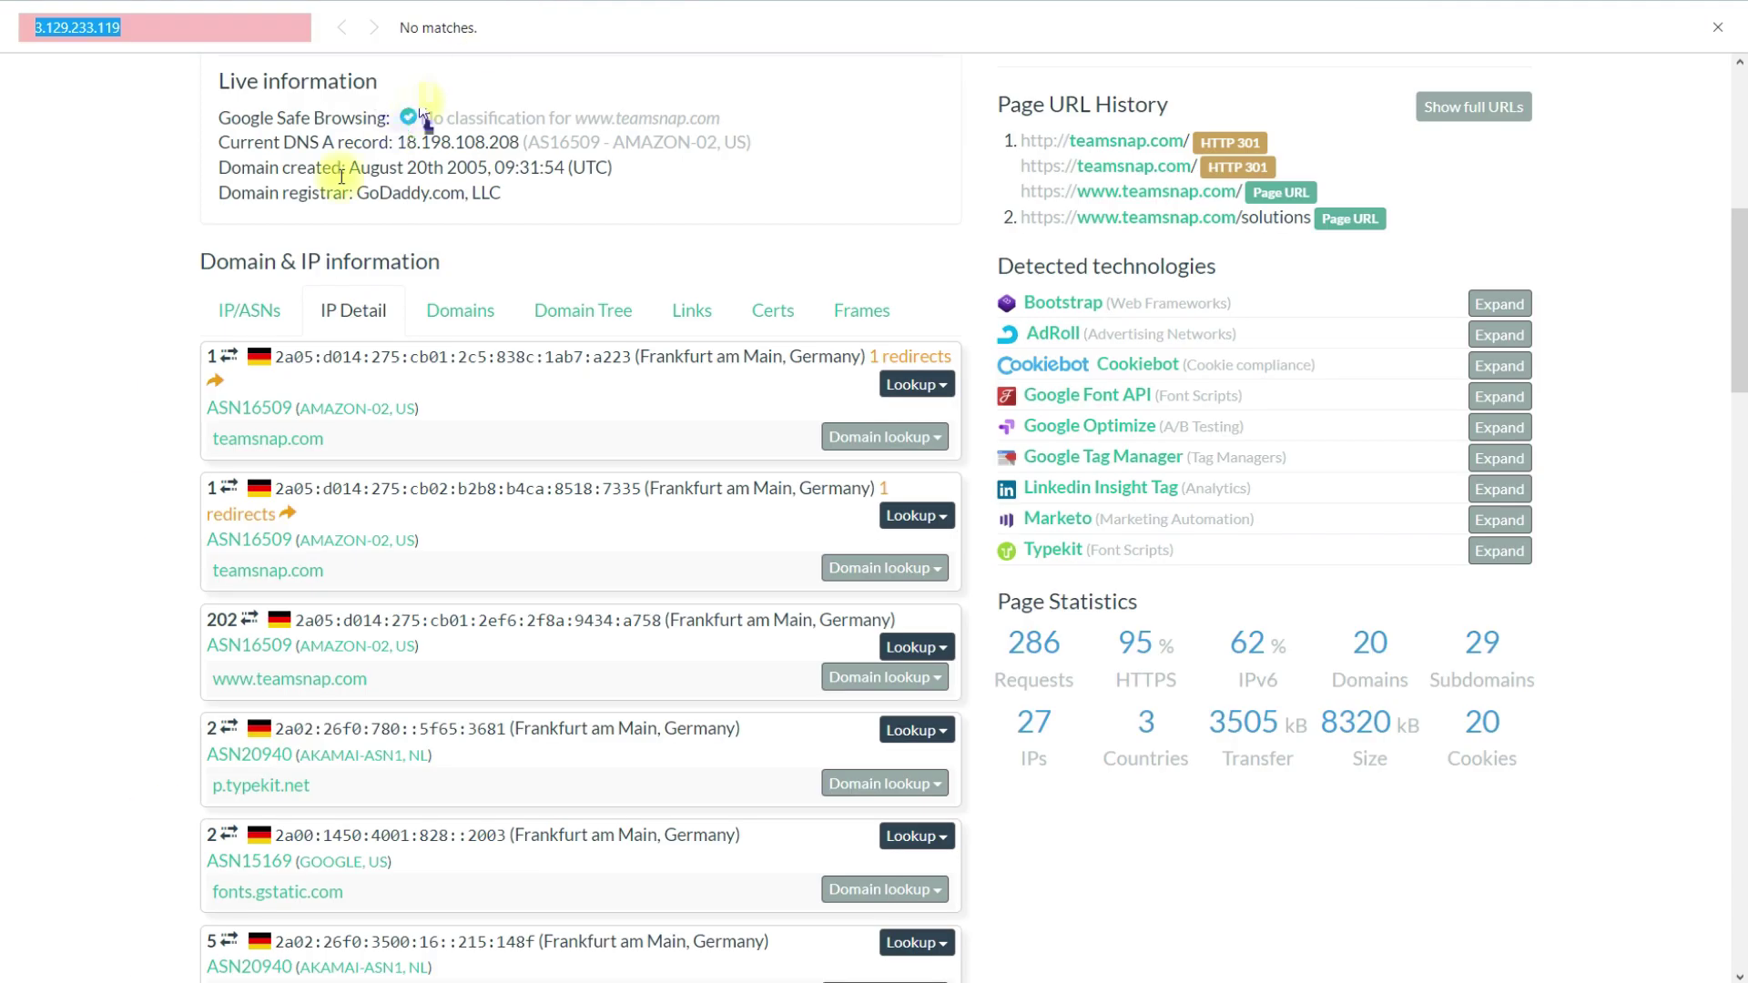
Step: Start a urlscan.io public scan of google.com and cycle tabs to its finished, unclassified result
scroll(583, 273, up, 8)
click(263, 88)
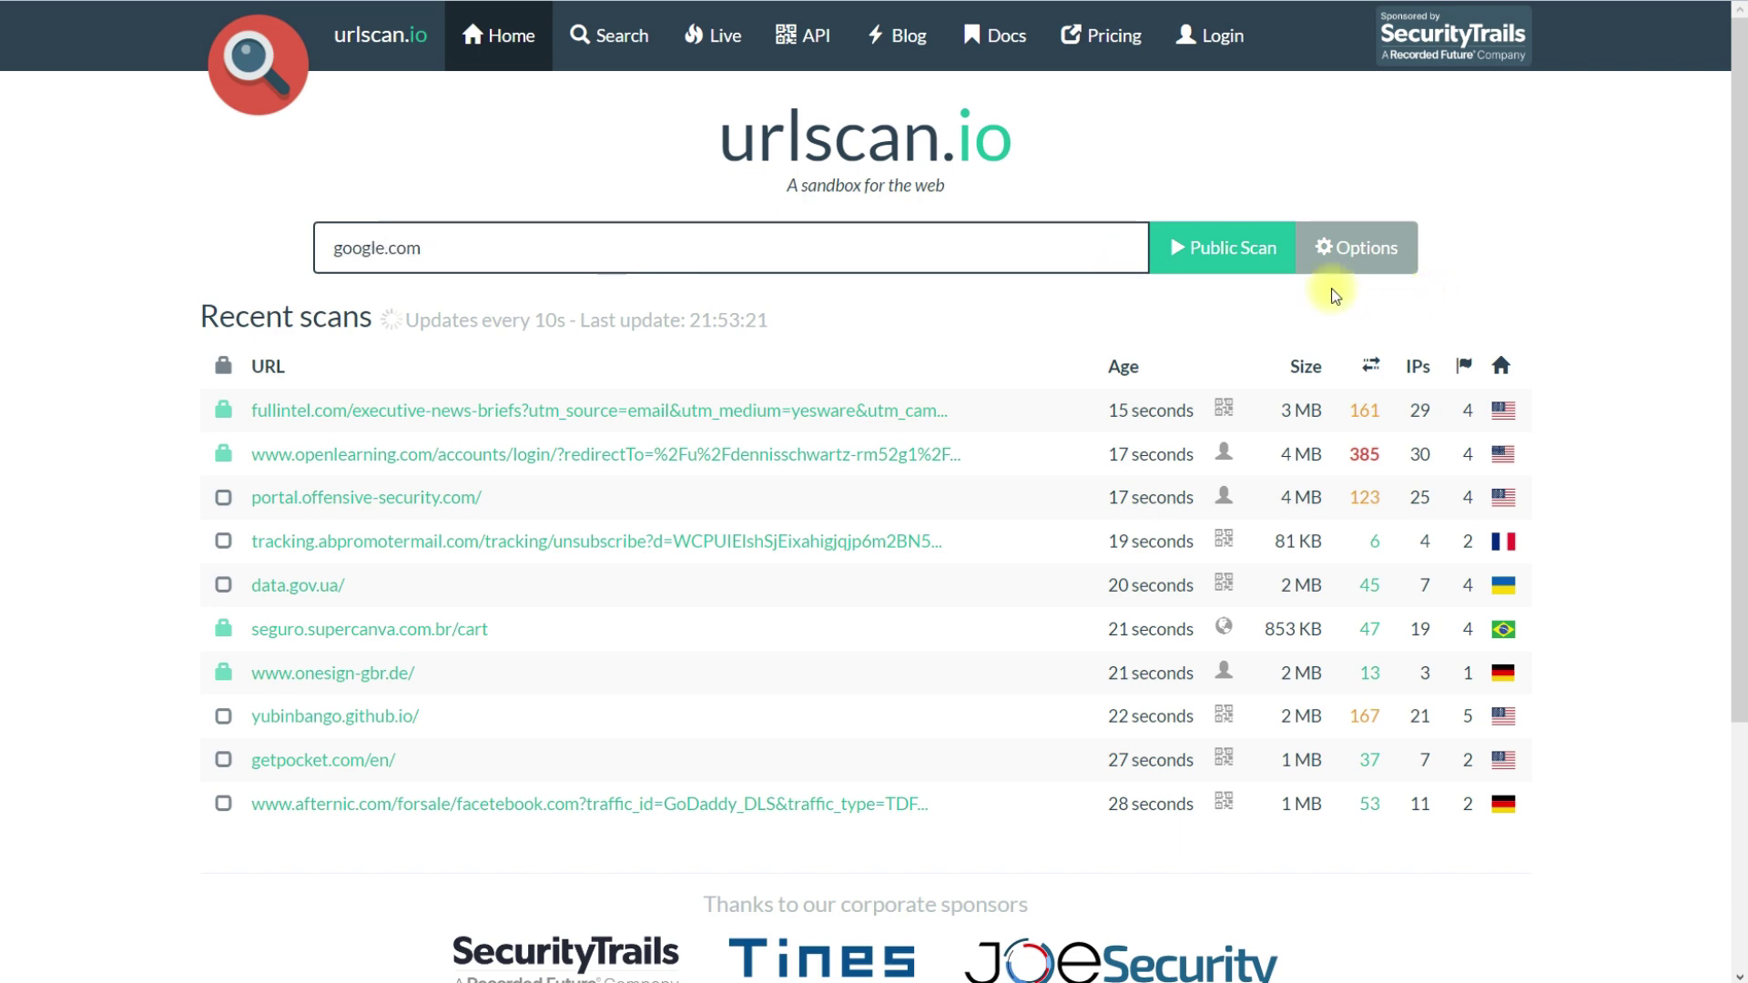
click(1220, 257)
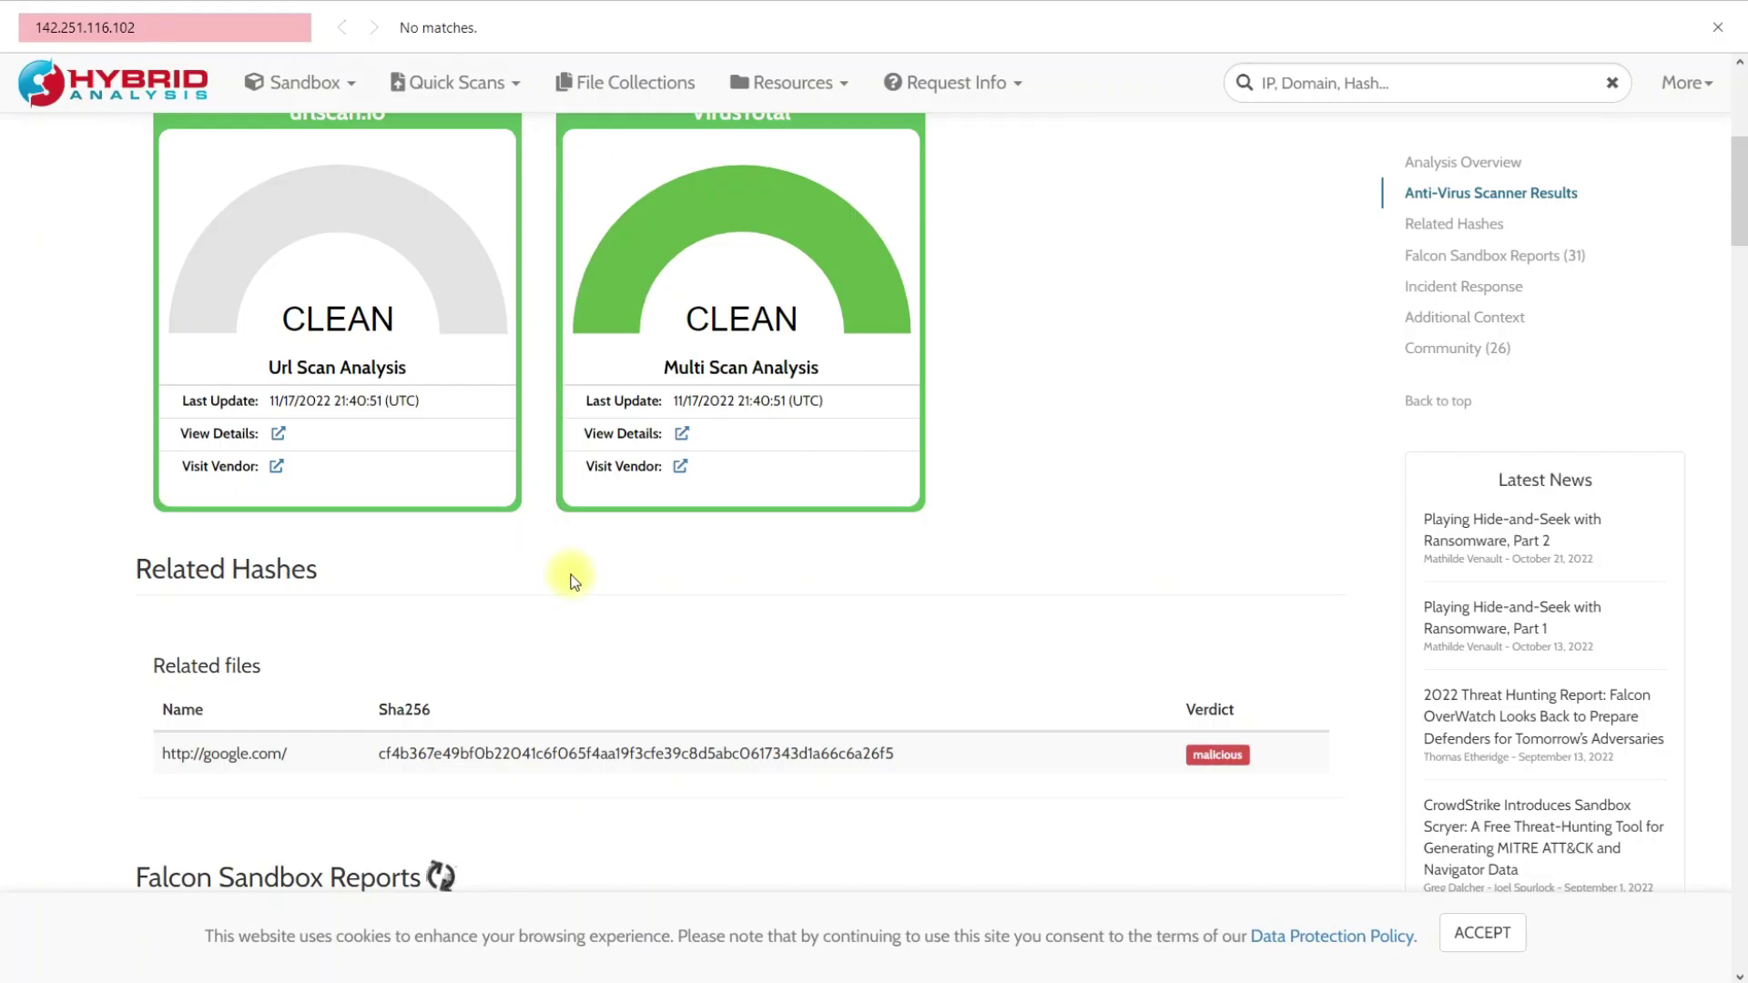
scroll(566, 577, up, 5)
scroll(622, 577, up, 3)
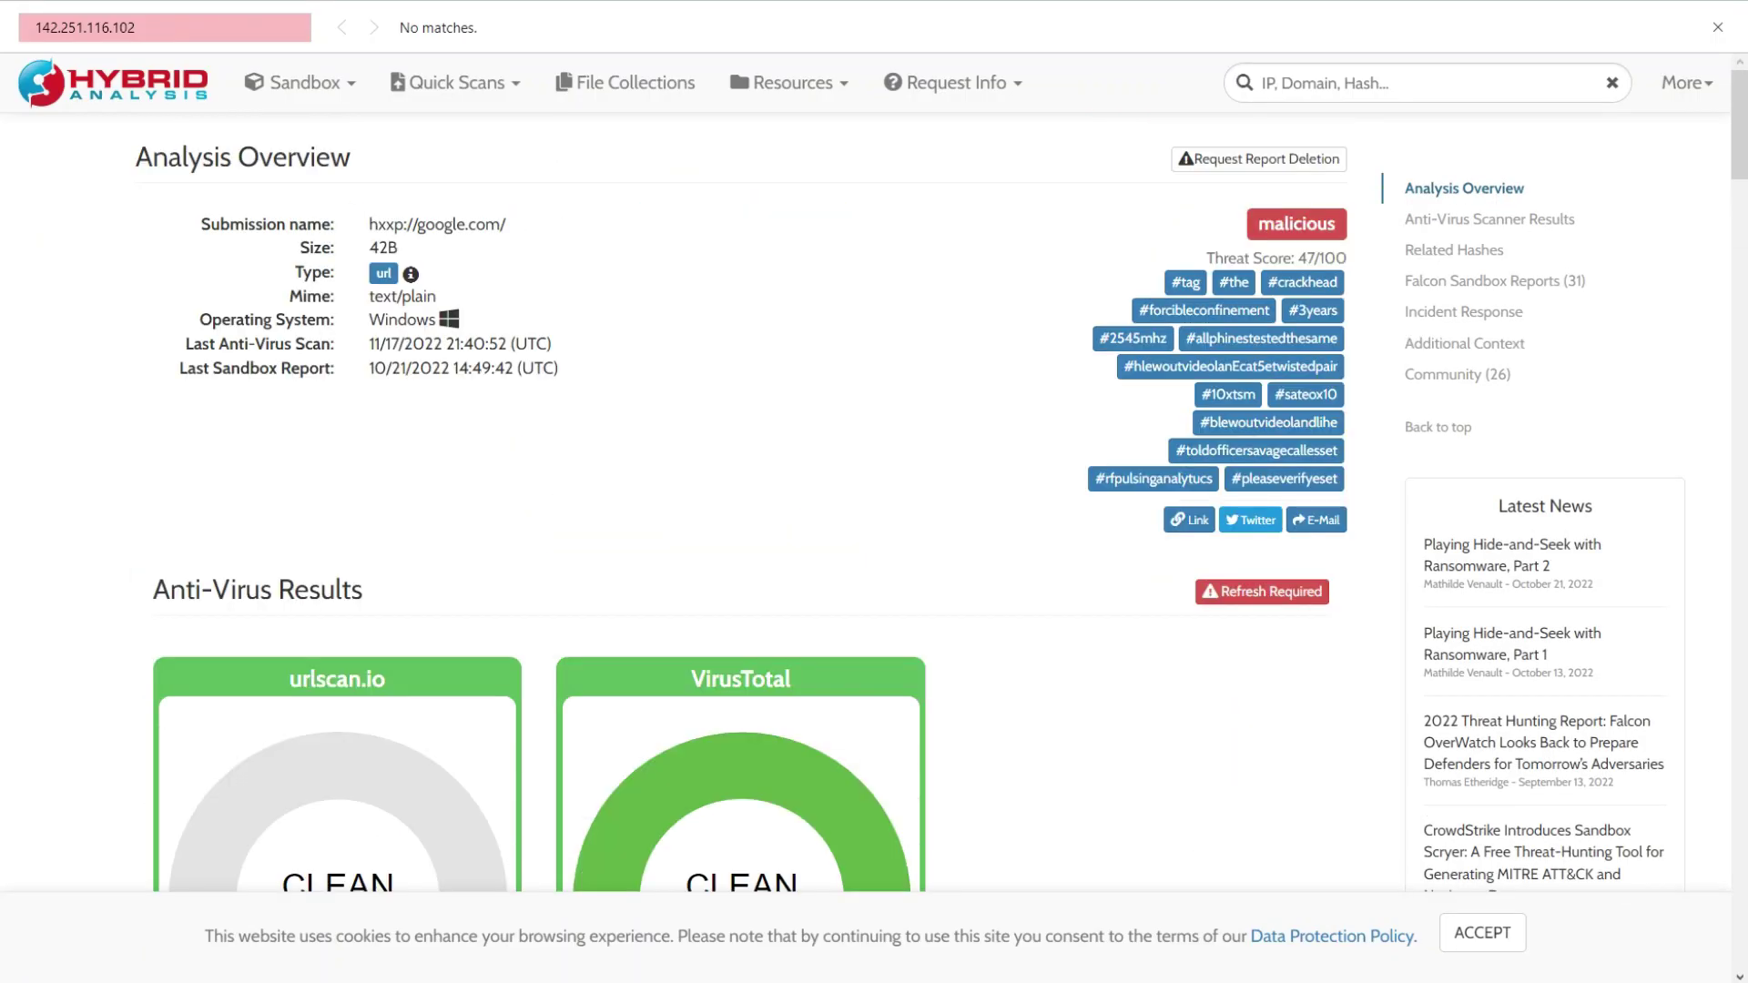
click(410, 20)
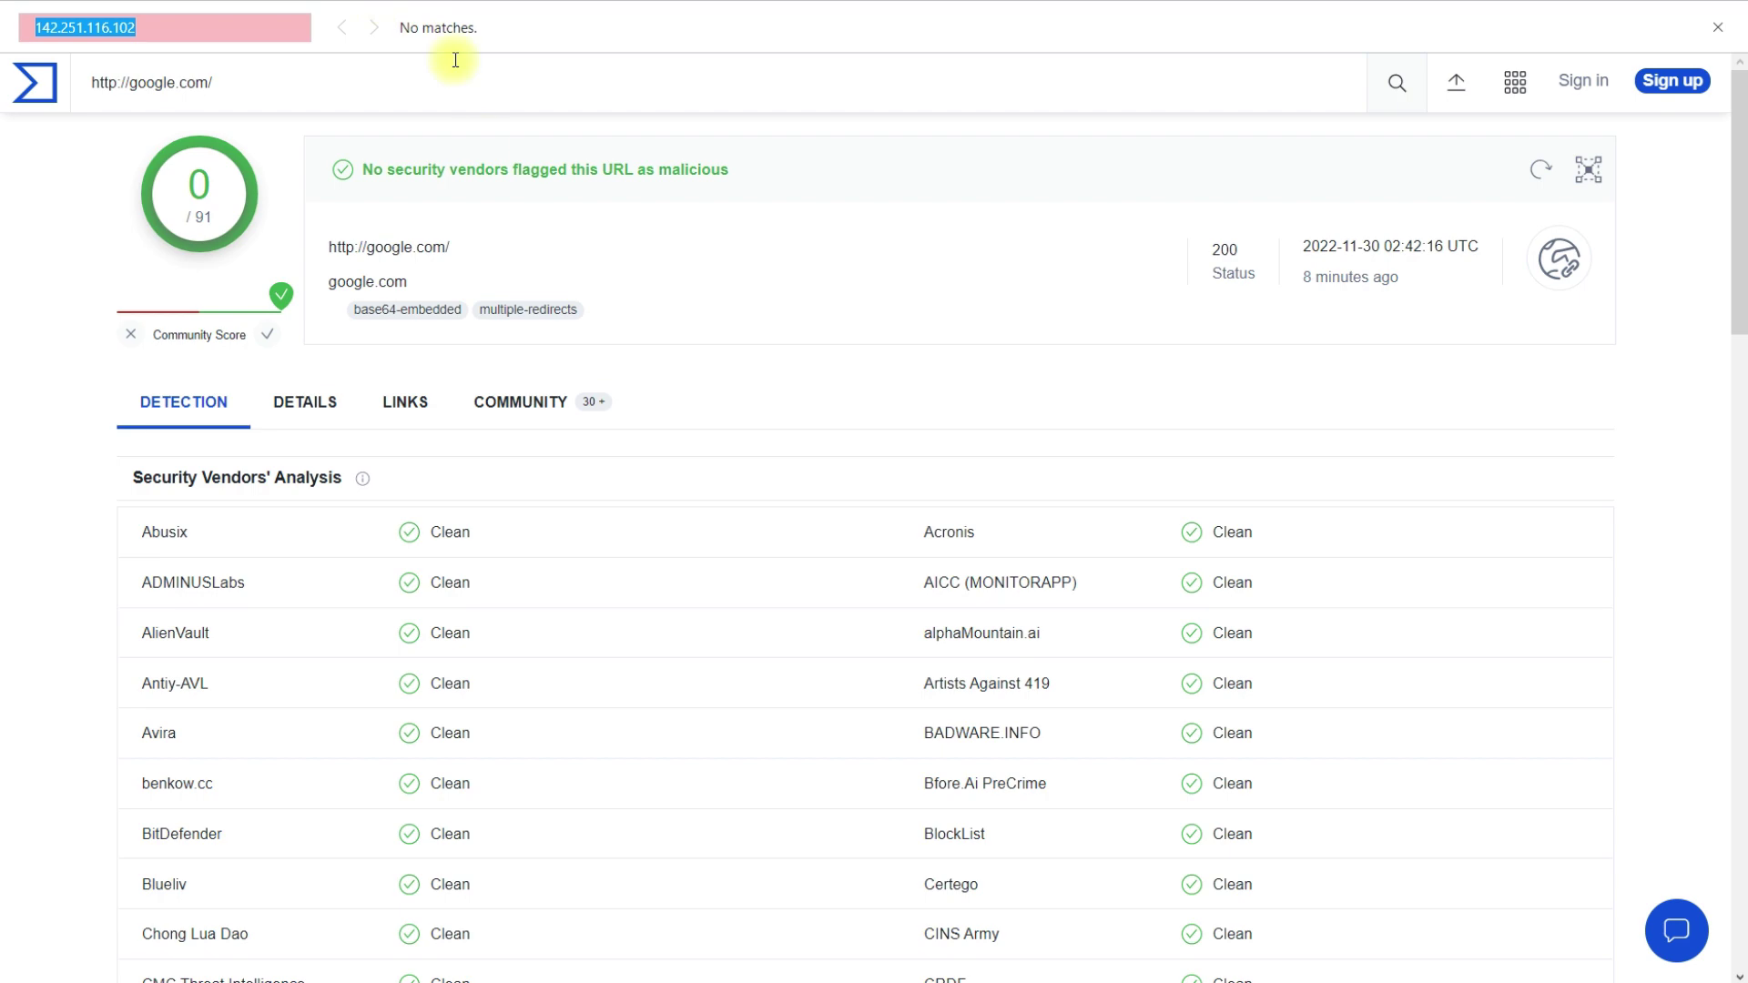
key(ctrl+Tab)
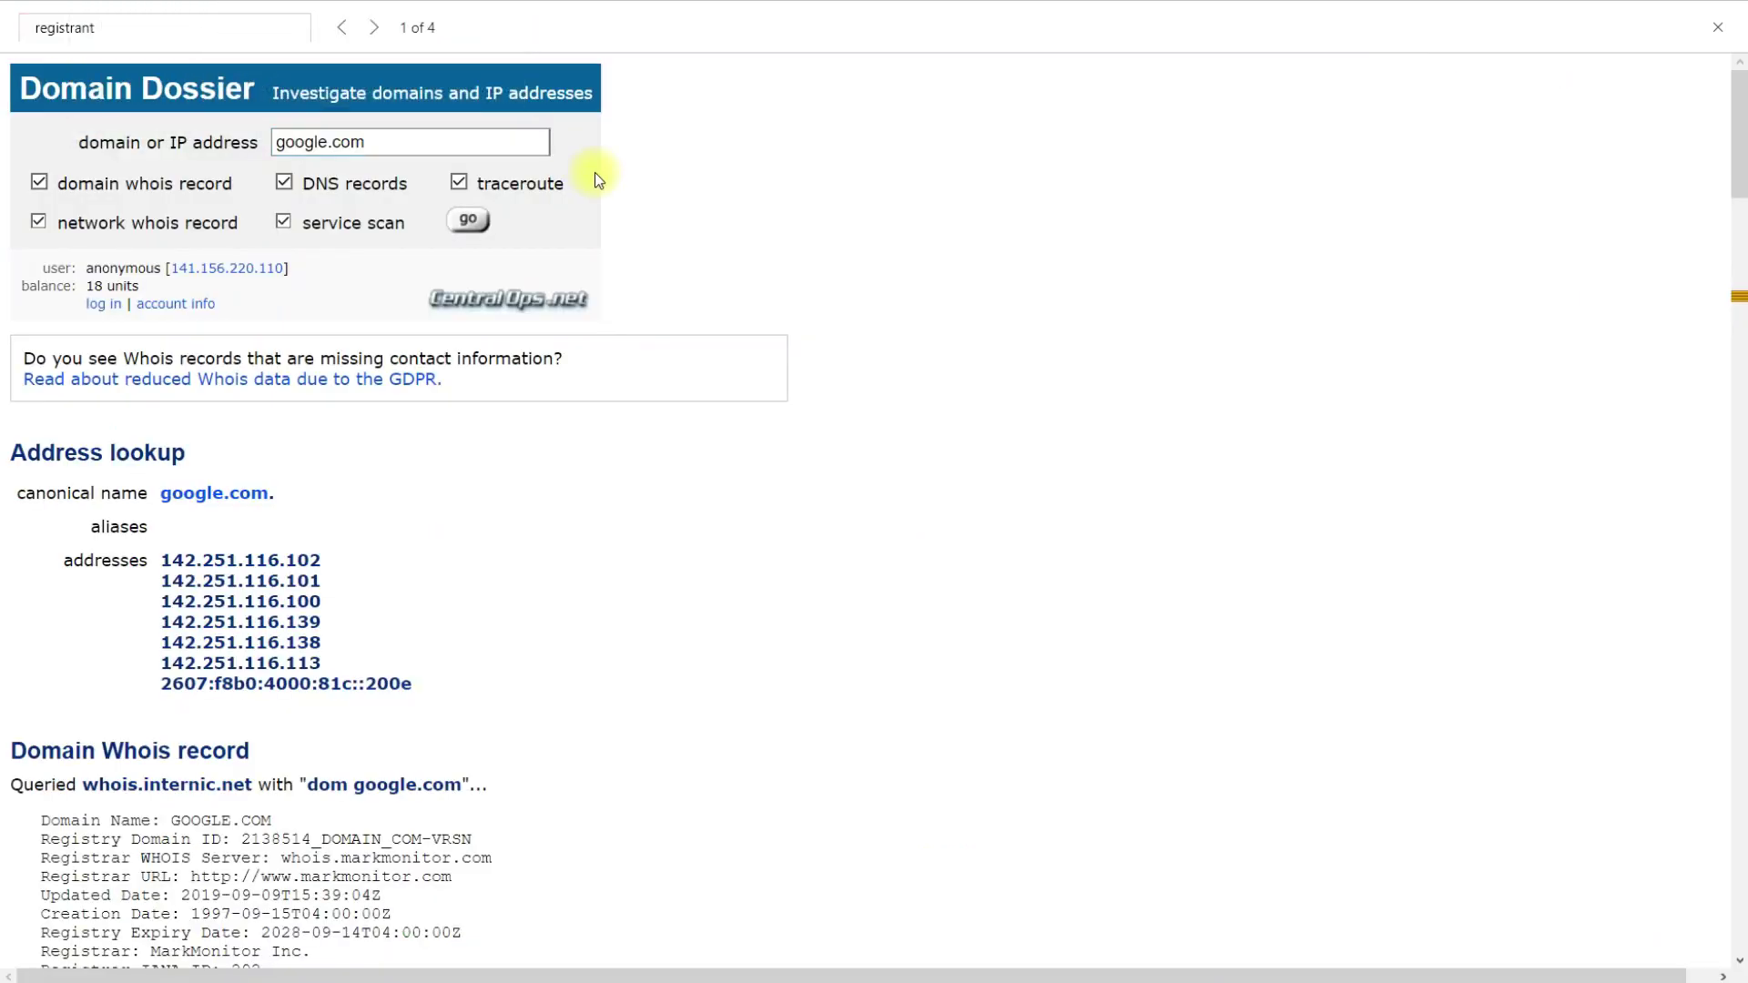
key(ctrl+Tab)
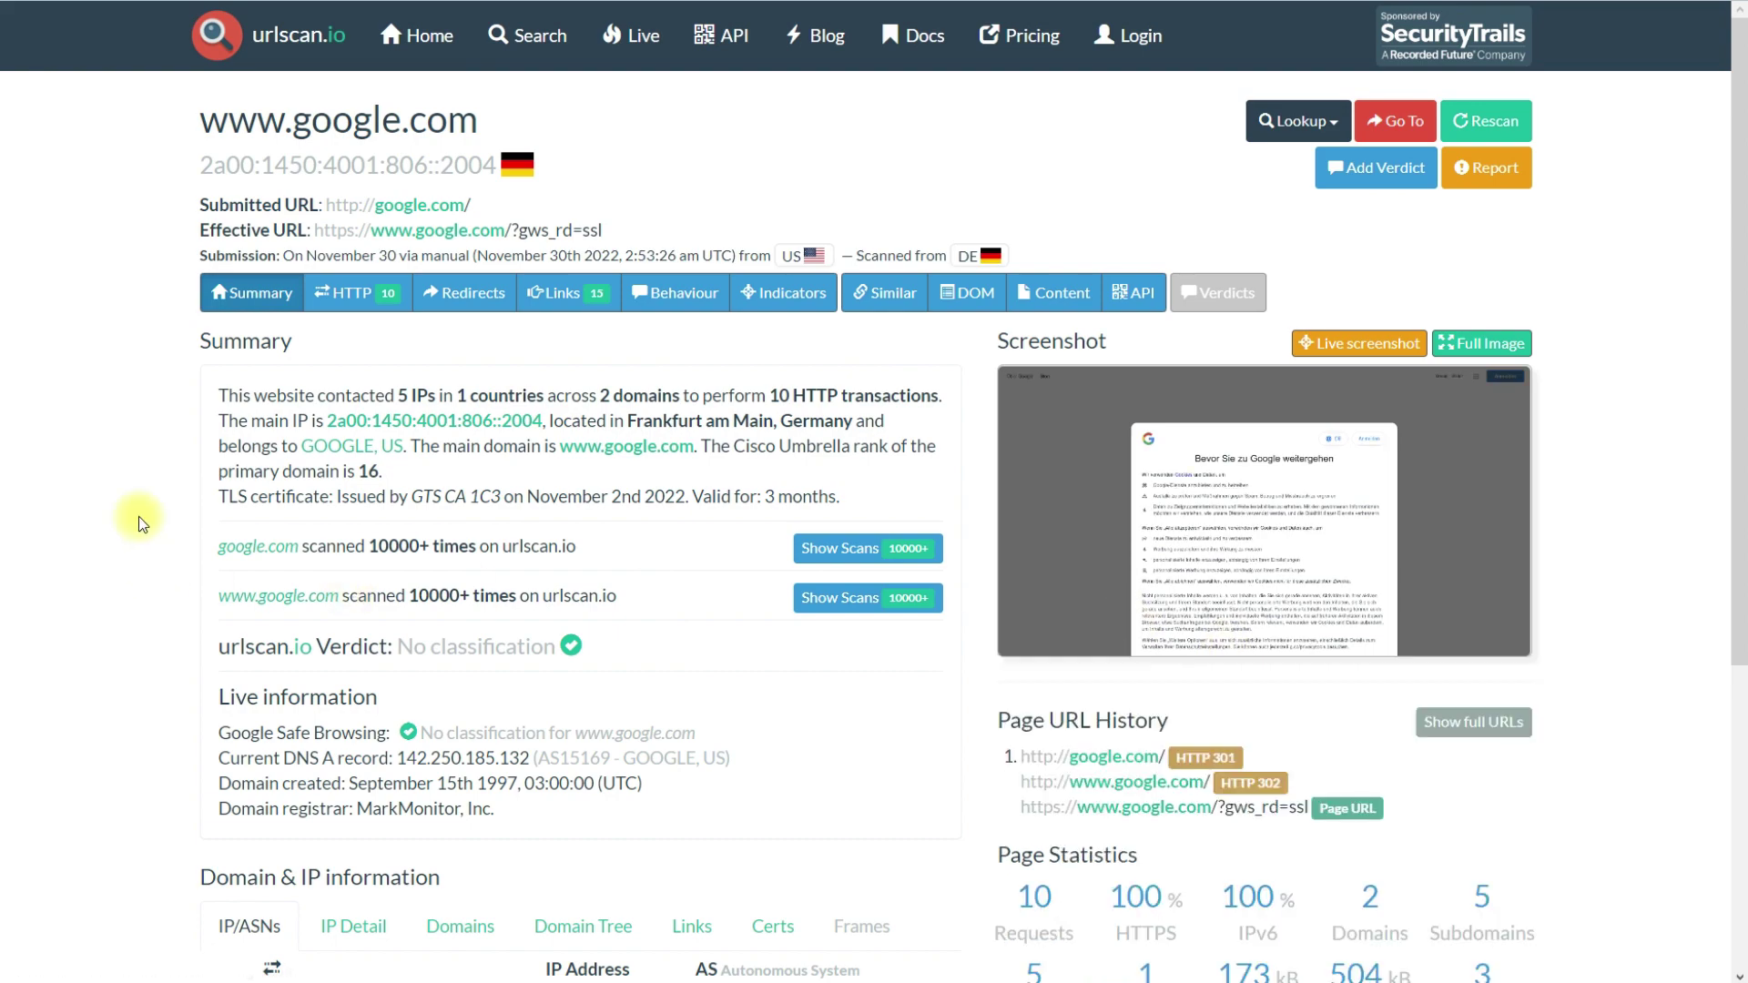
key(ctrl+f)
text(142.251.116.102)
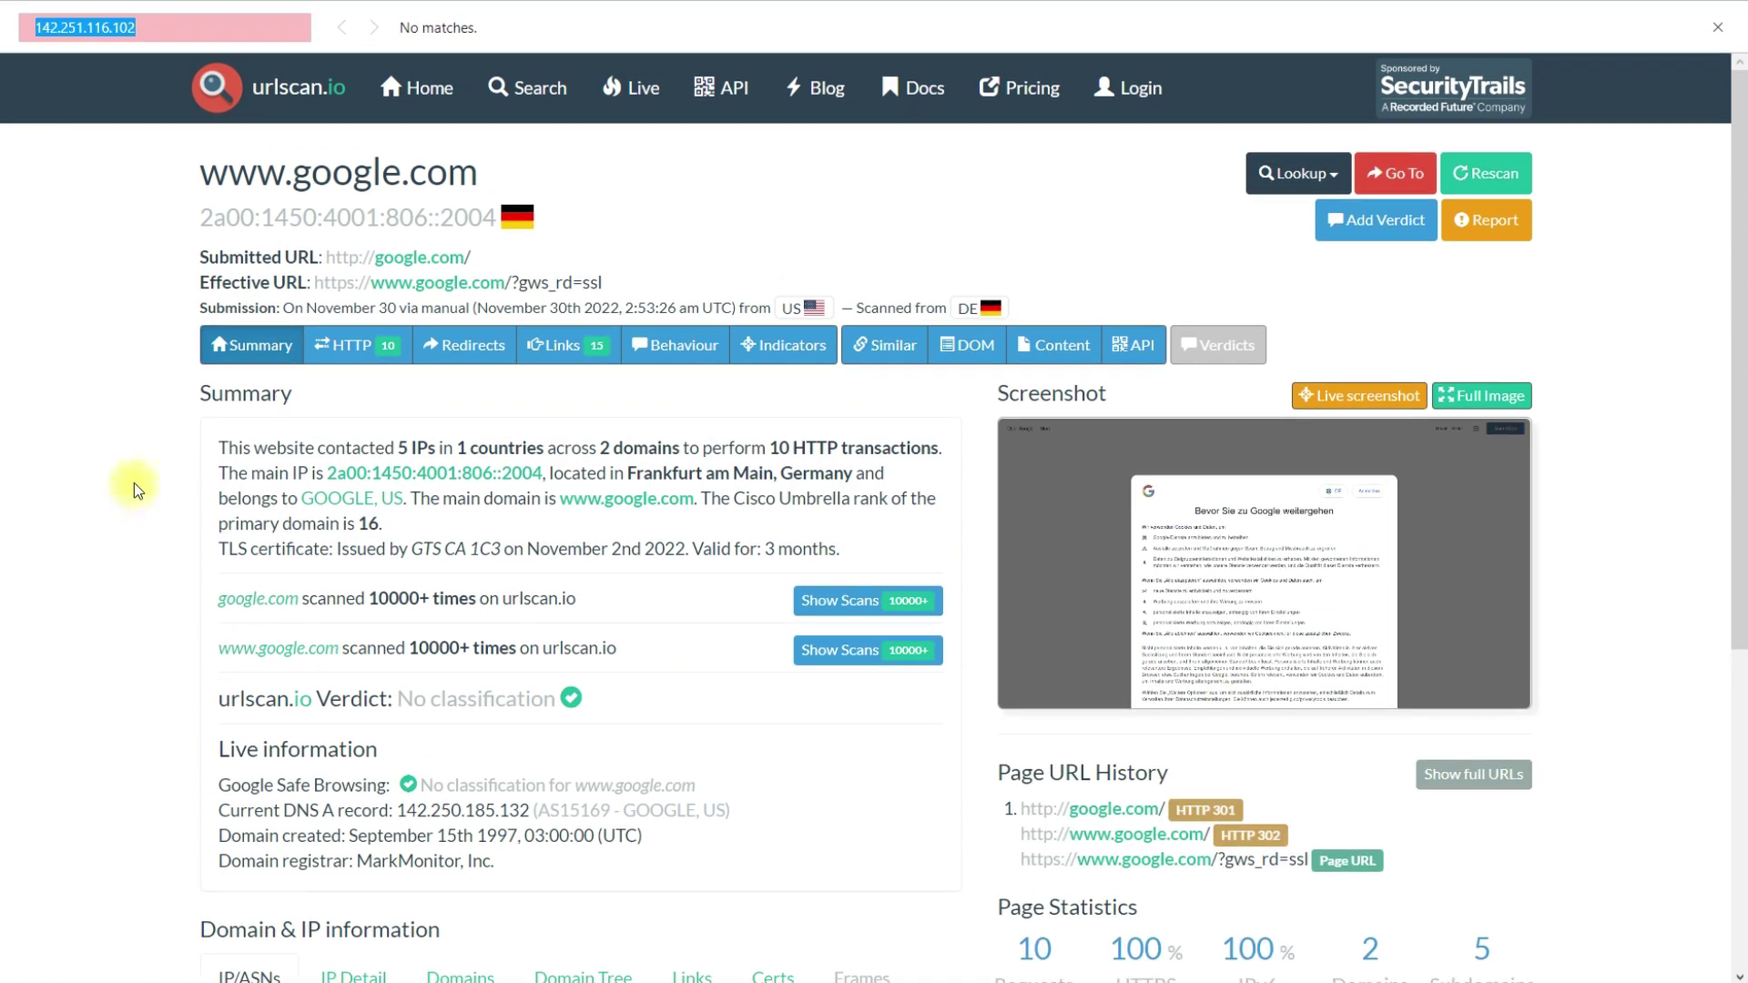
key(ctrl+a)
key(BackSpace)
mouse_move(1740, 232)
mouse_down()
mouse_move(1743, 496)
mouse_move(1740, 264)
mouse_up()
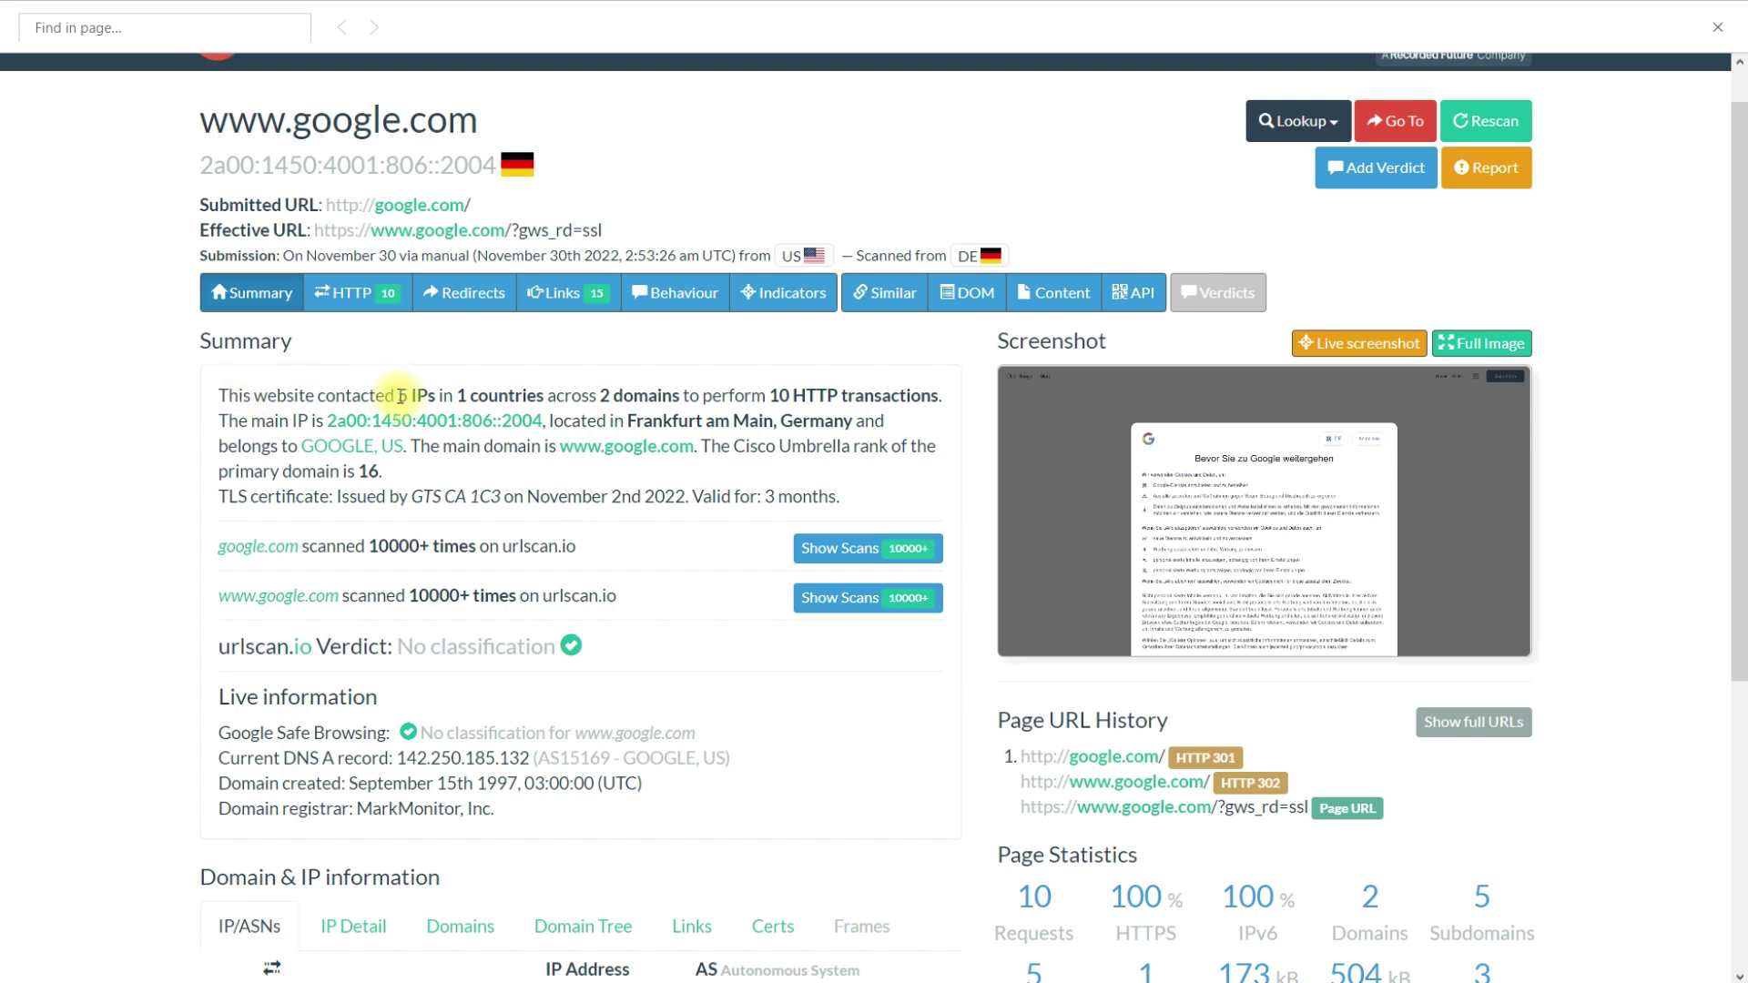
drag(400, 396, 920, 395)
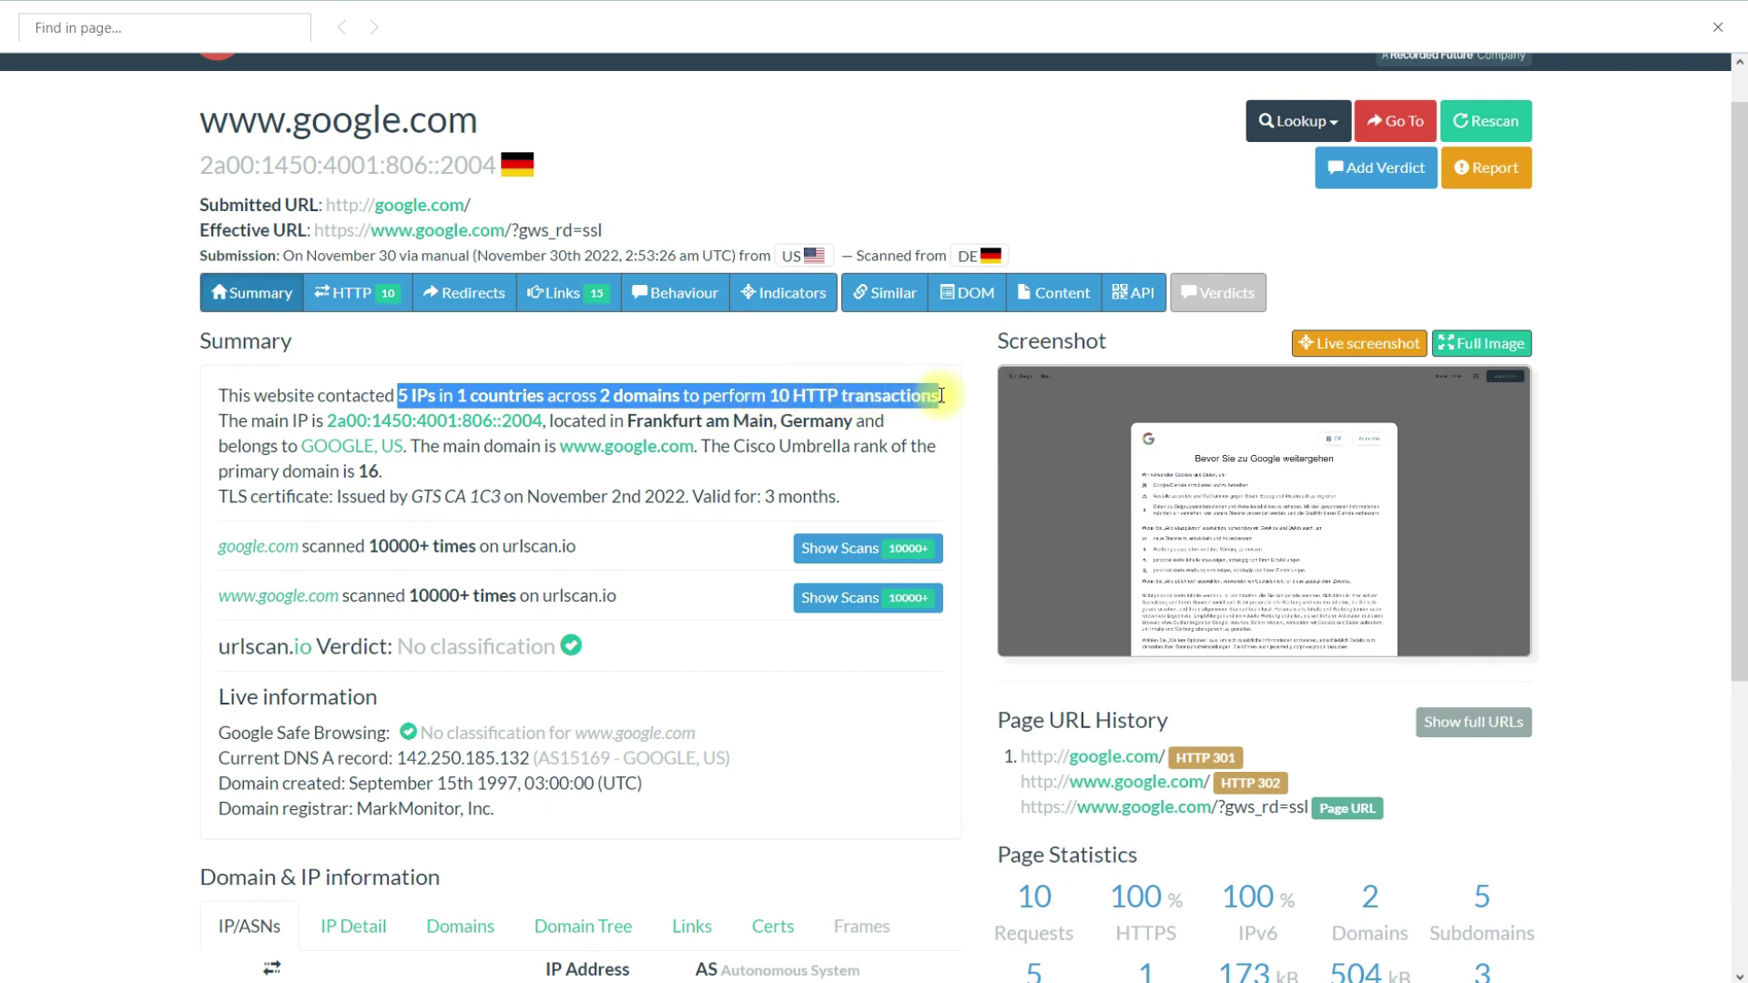
drag(940, 395, 941, 395)
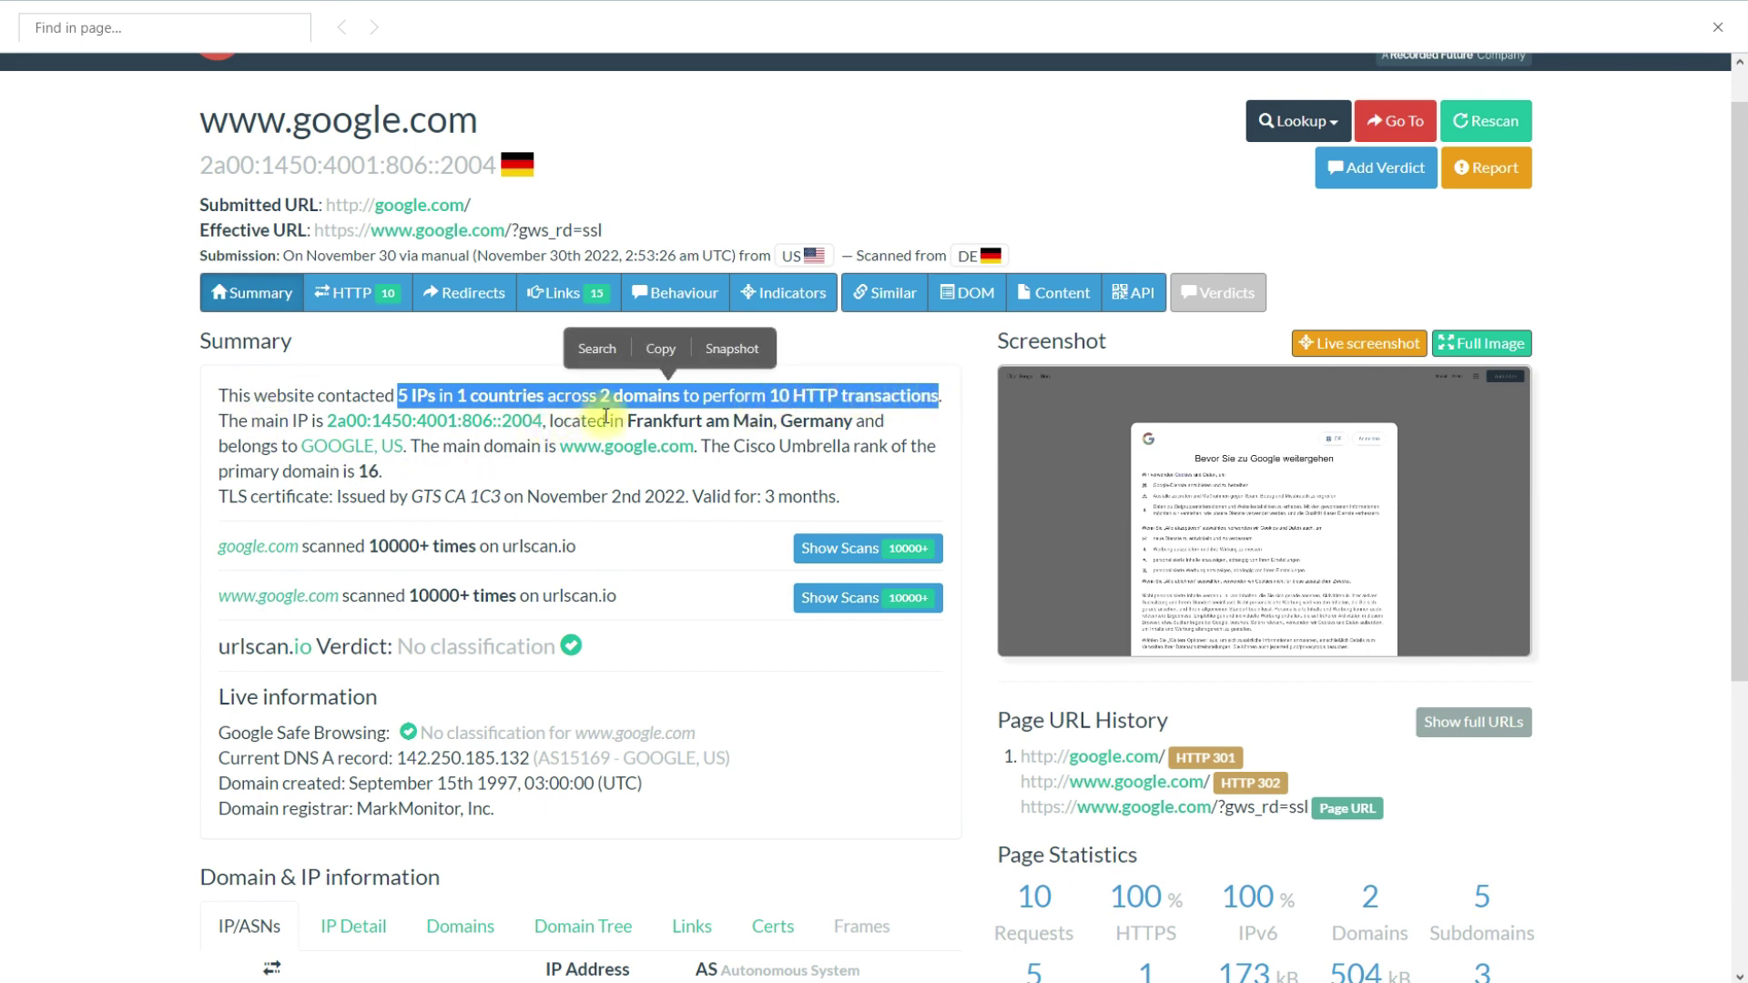
drag(628, 423, 833, 424)
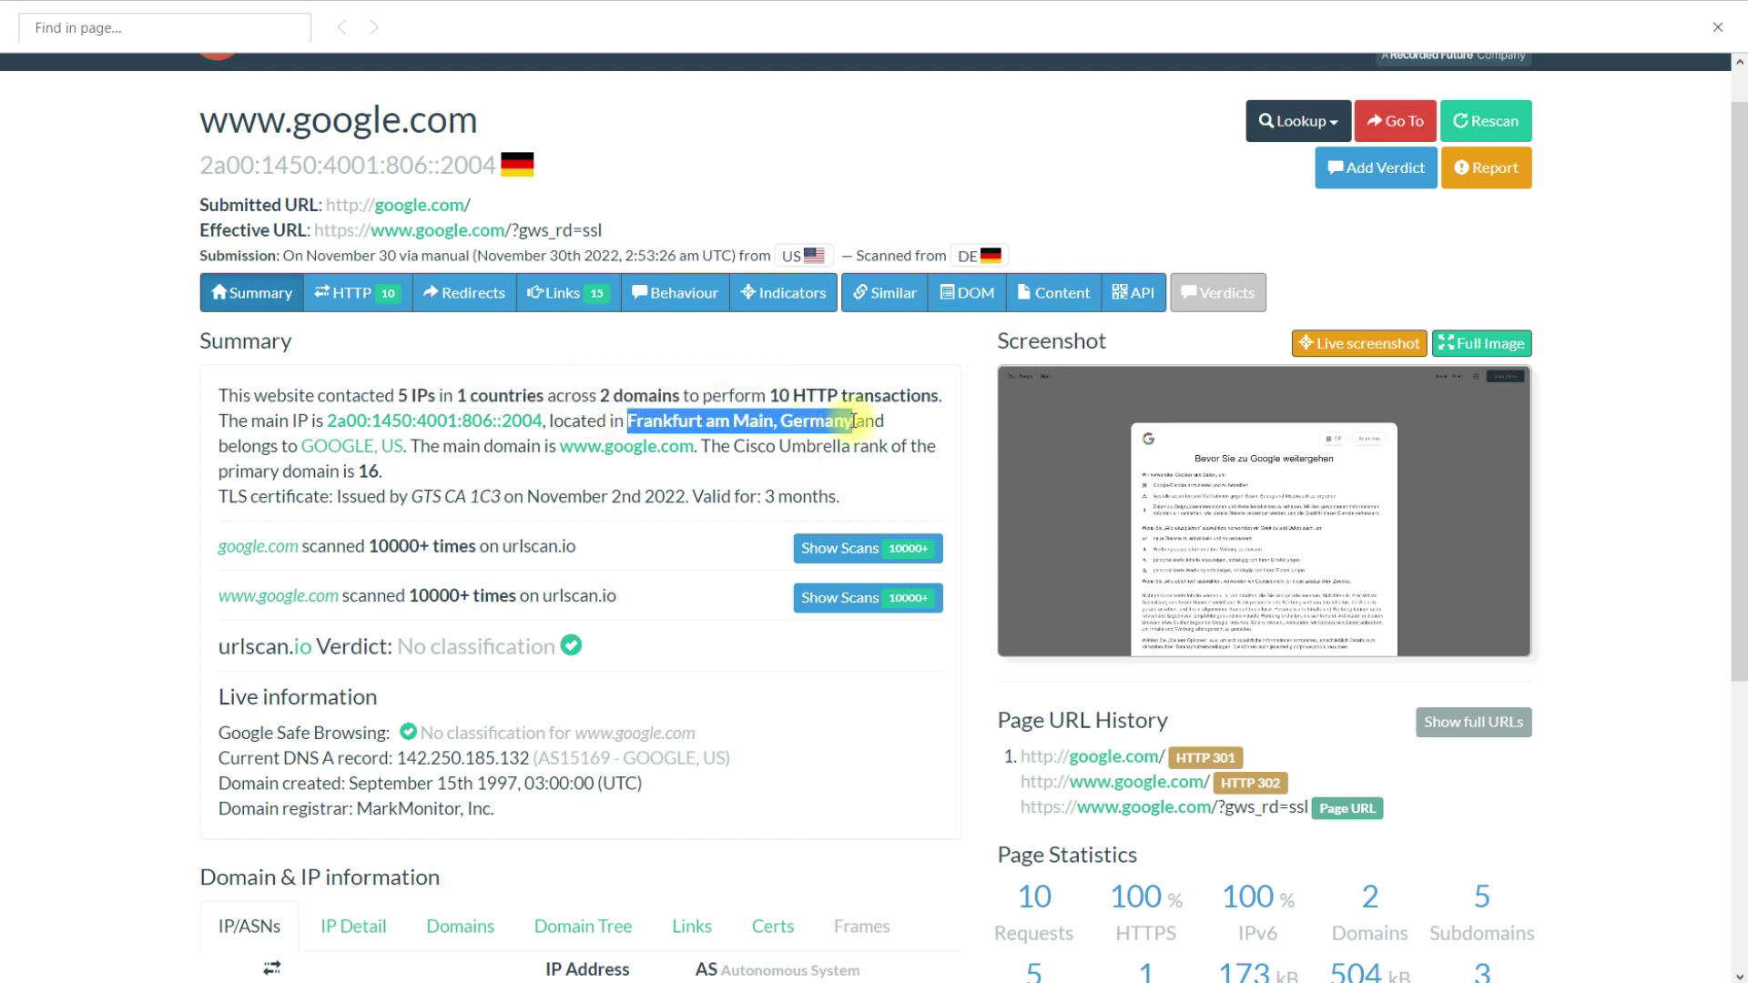
click(853, 421)
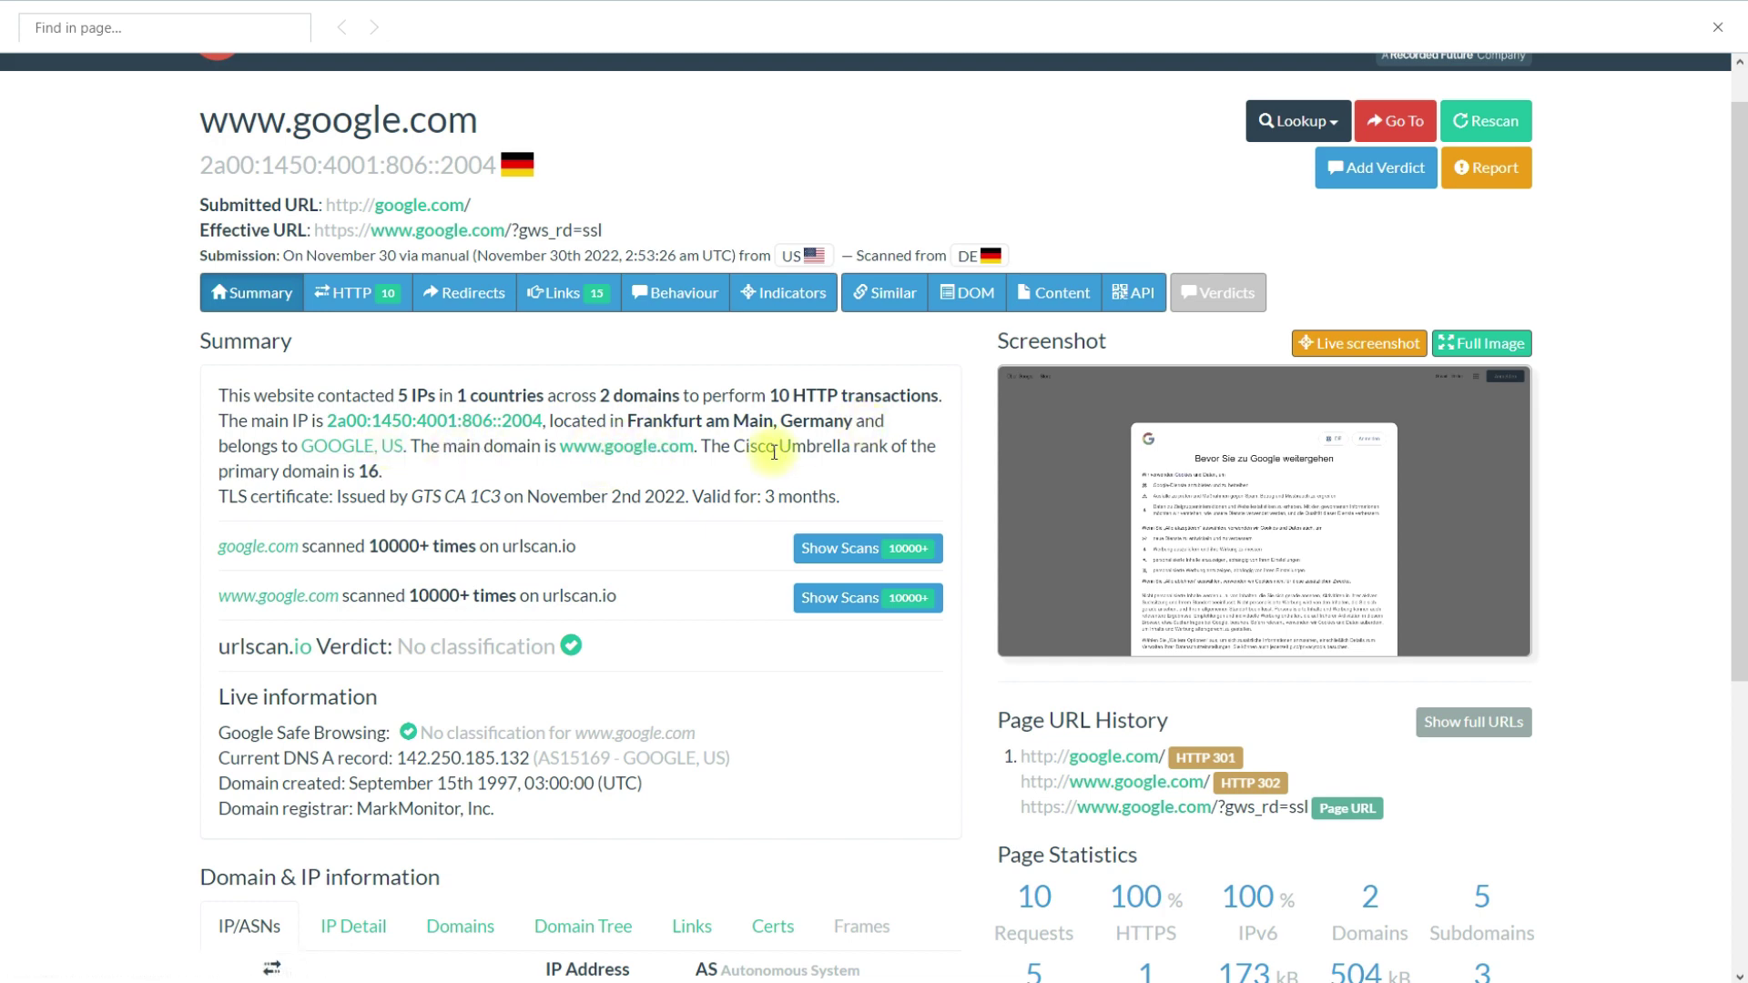
key(Escape)
click(235, 98)
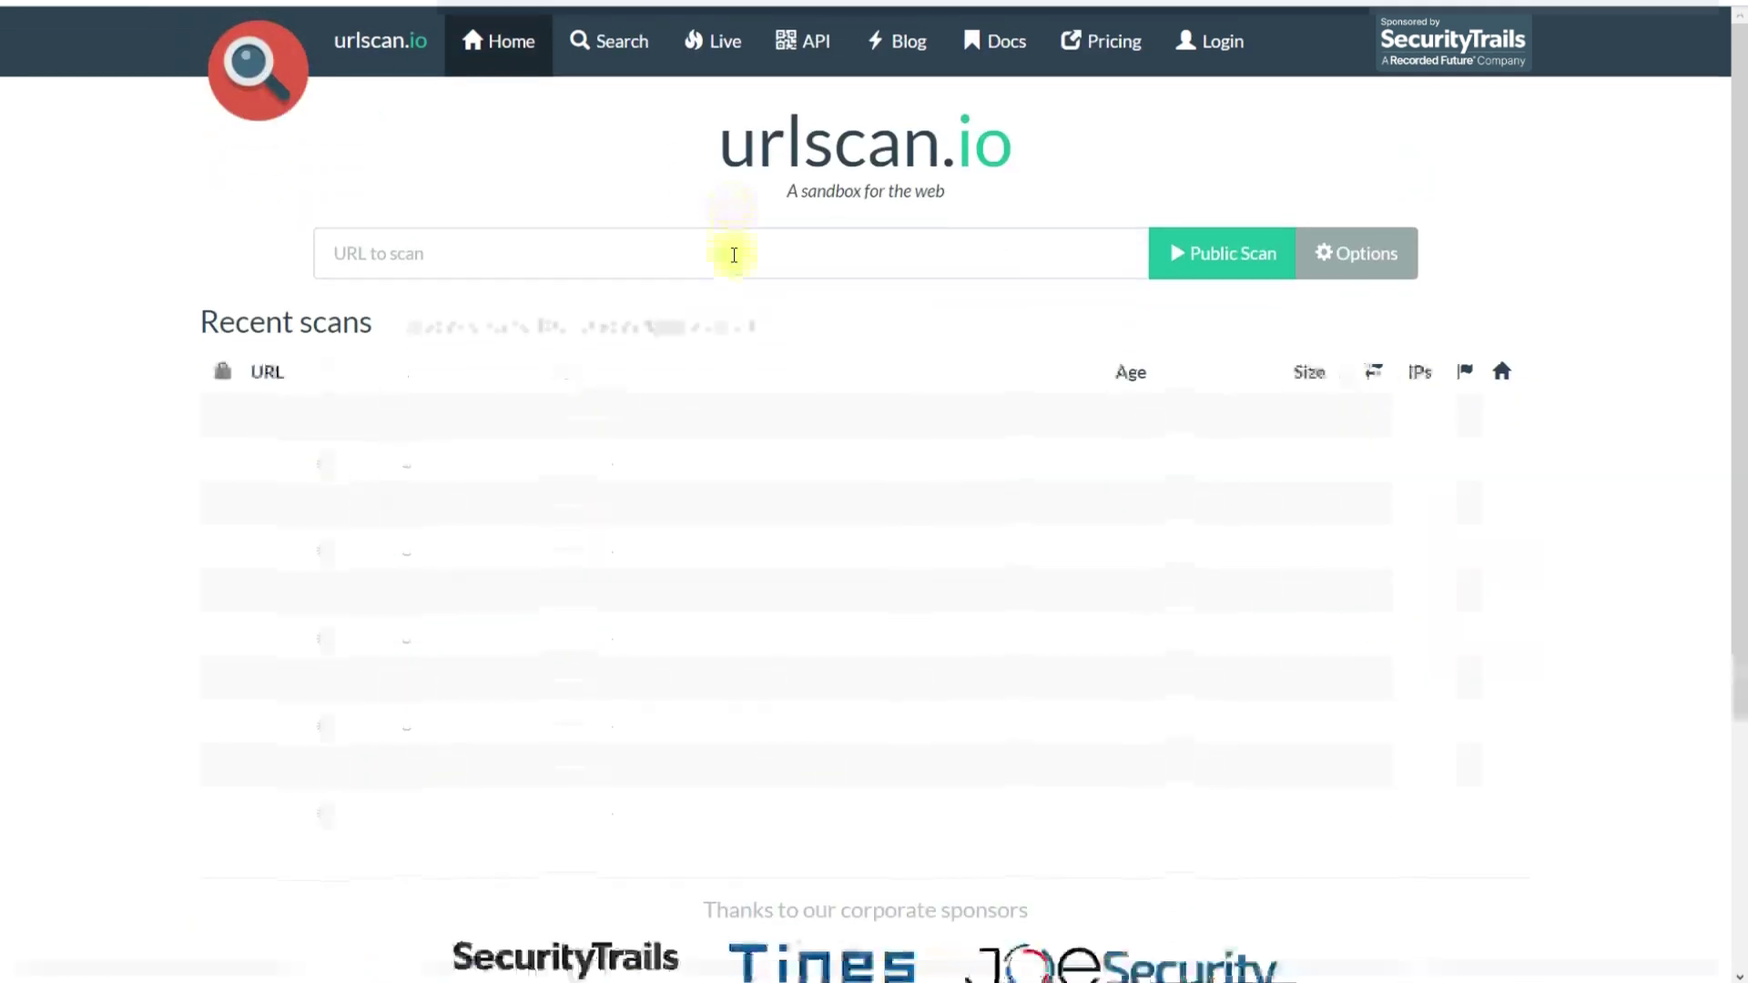
click(477, 254)
text(http)
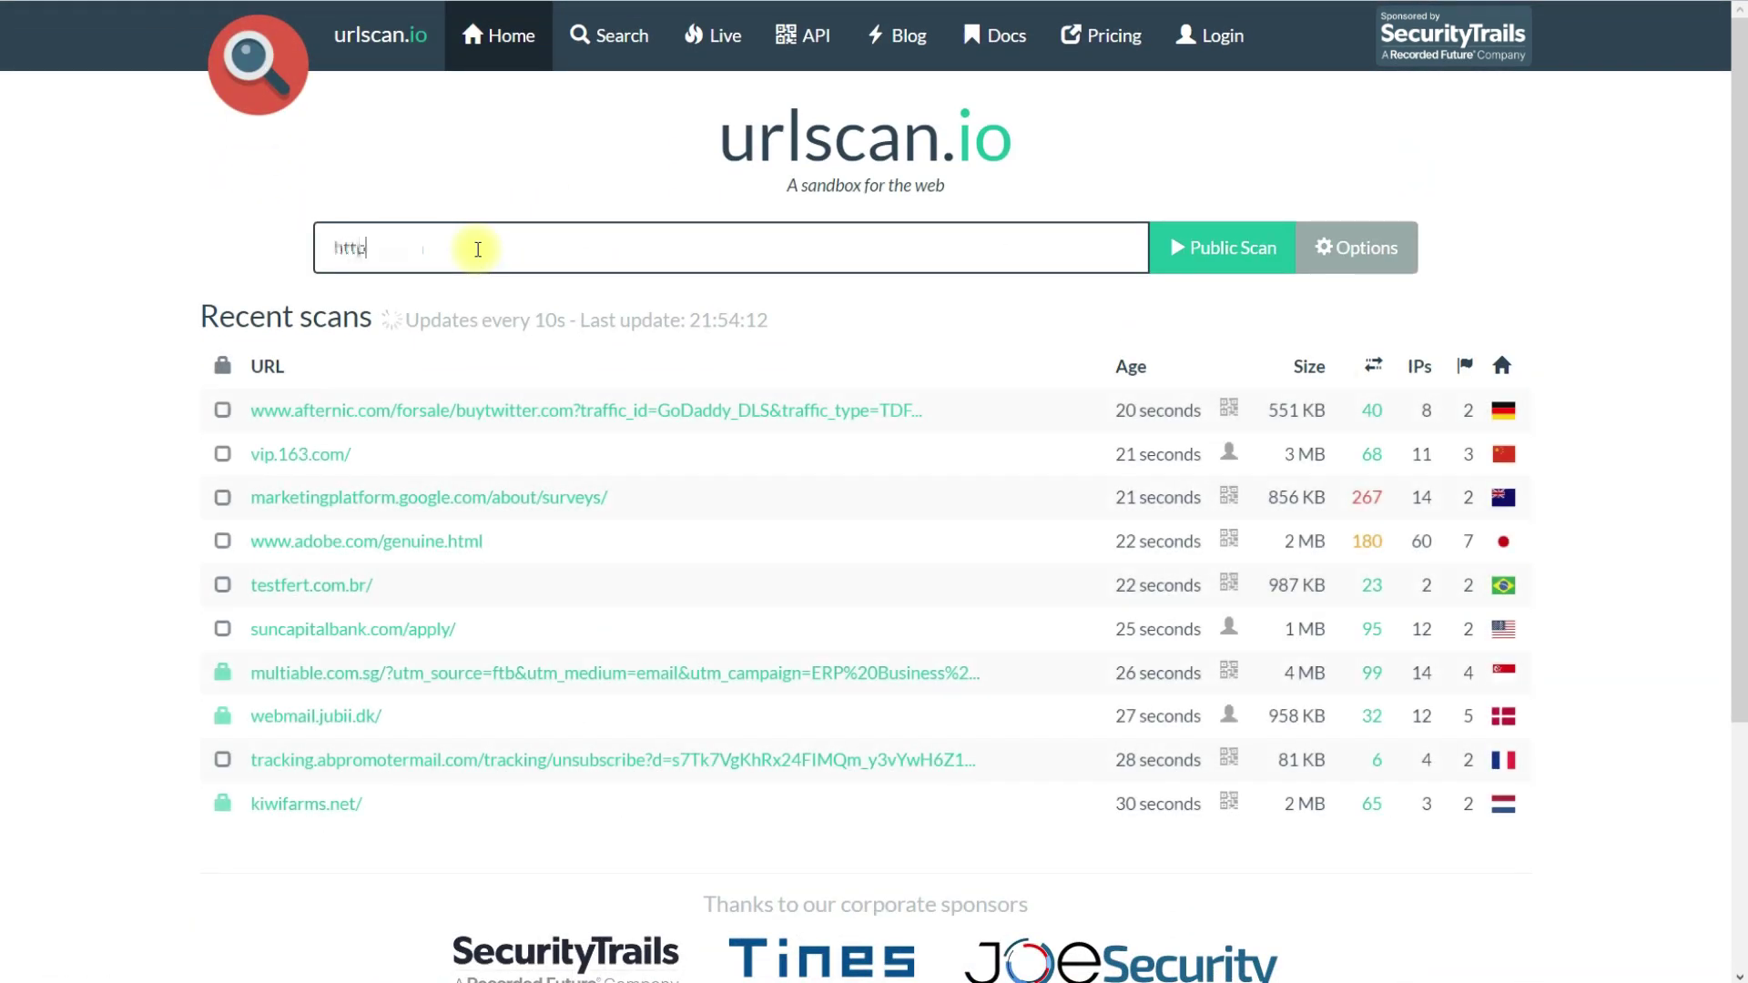
text(s://www.google.com)
click(1231, 244)
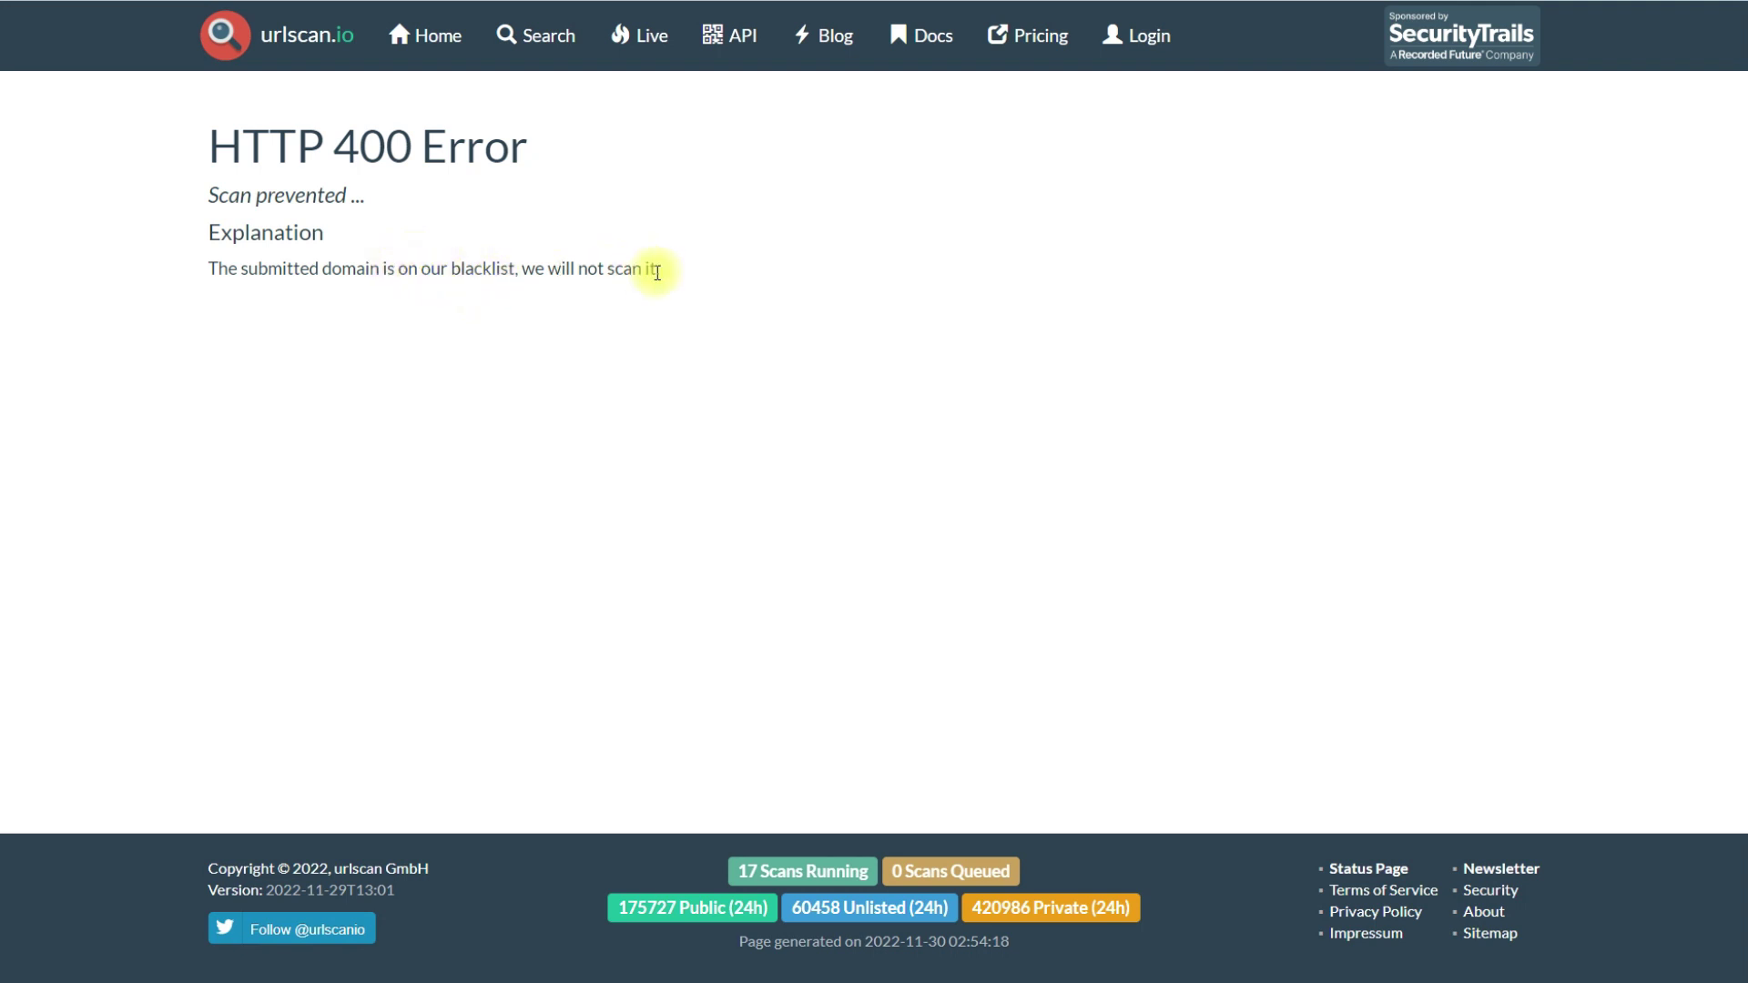
drag(657, 272, 515, 271)
click(521, 360)
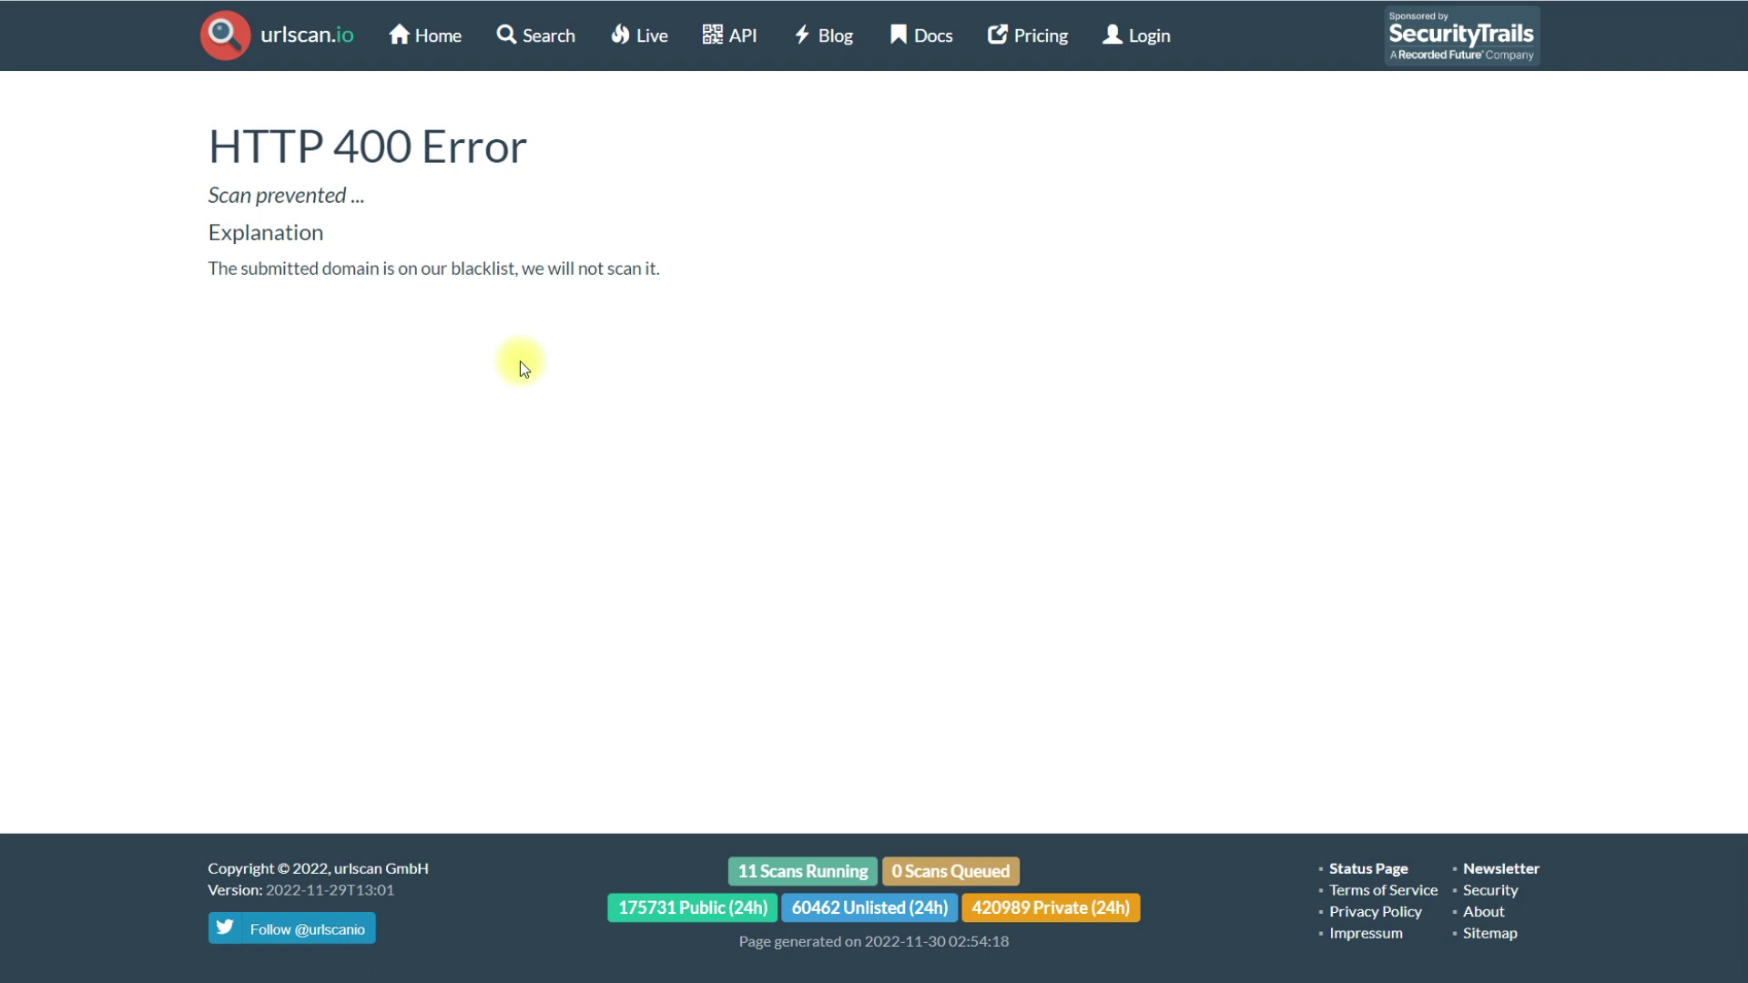
click(425, 37)
Step: Submit google.com for a urlscan.io public scan, then head to the Hybrid Analysis home page
click(407, 257)
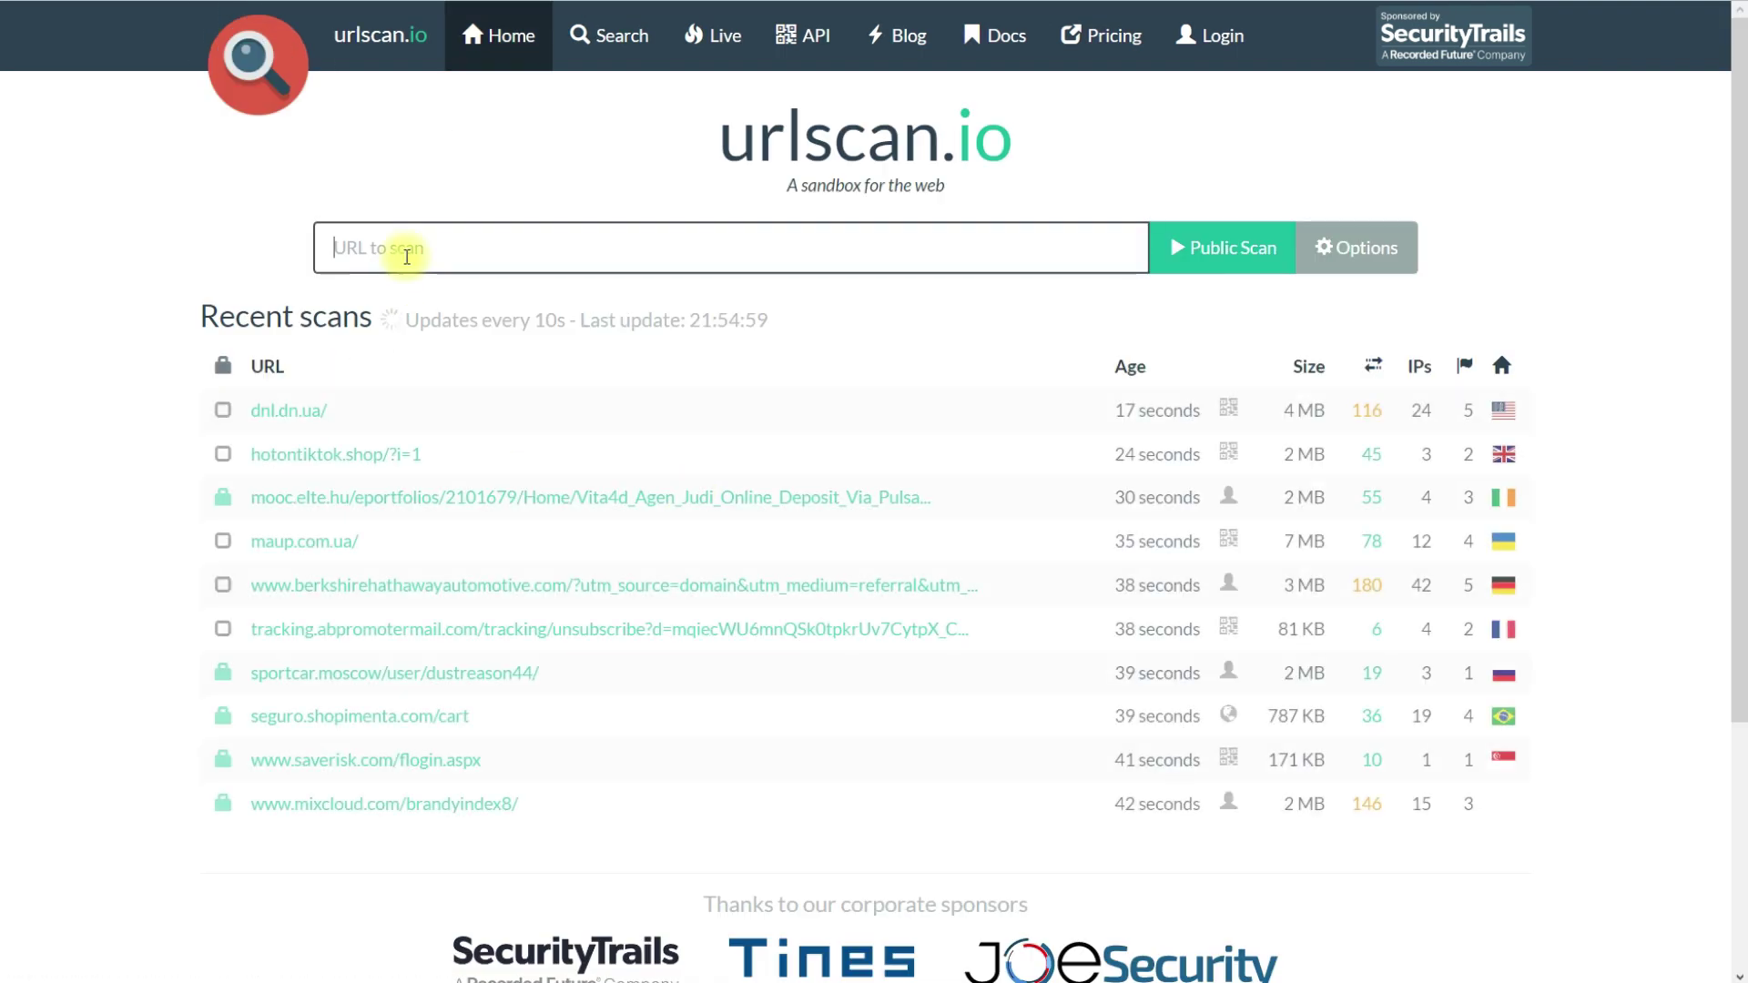
text(google.com)
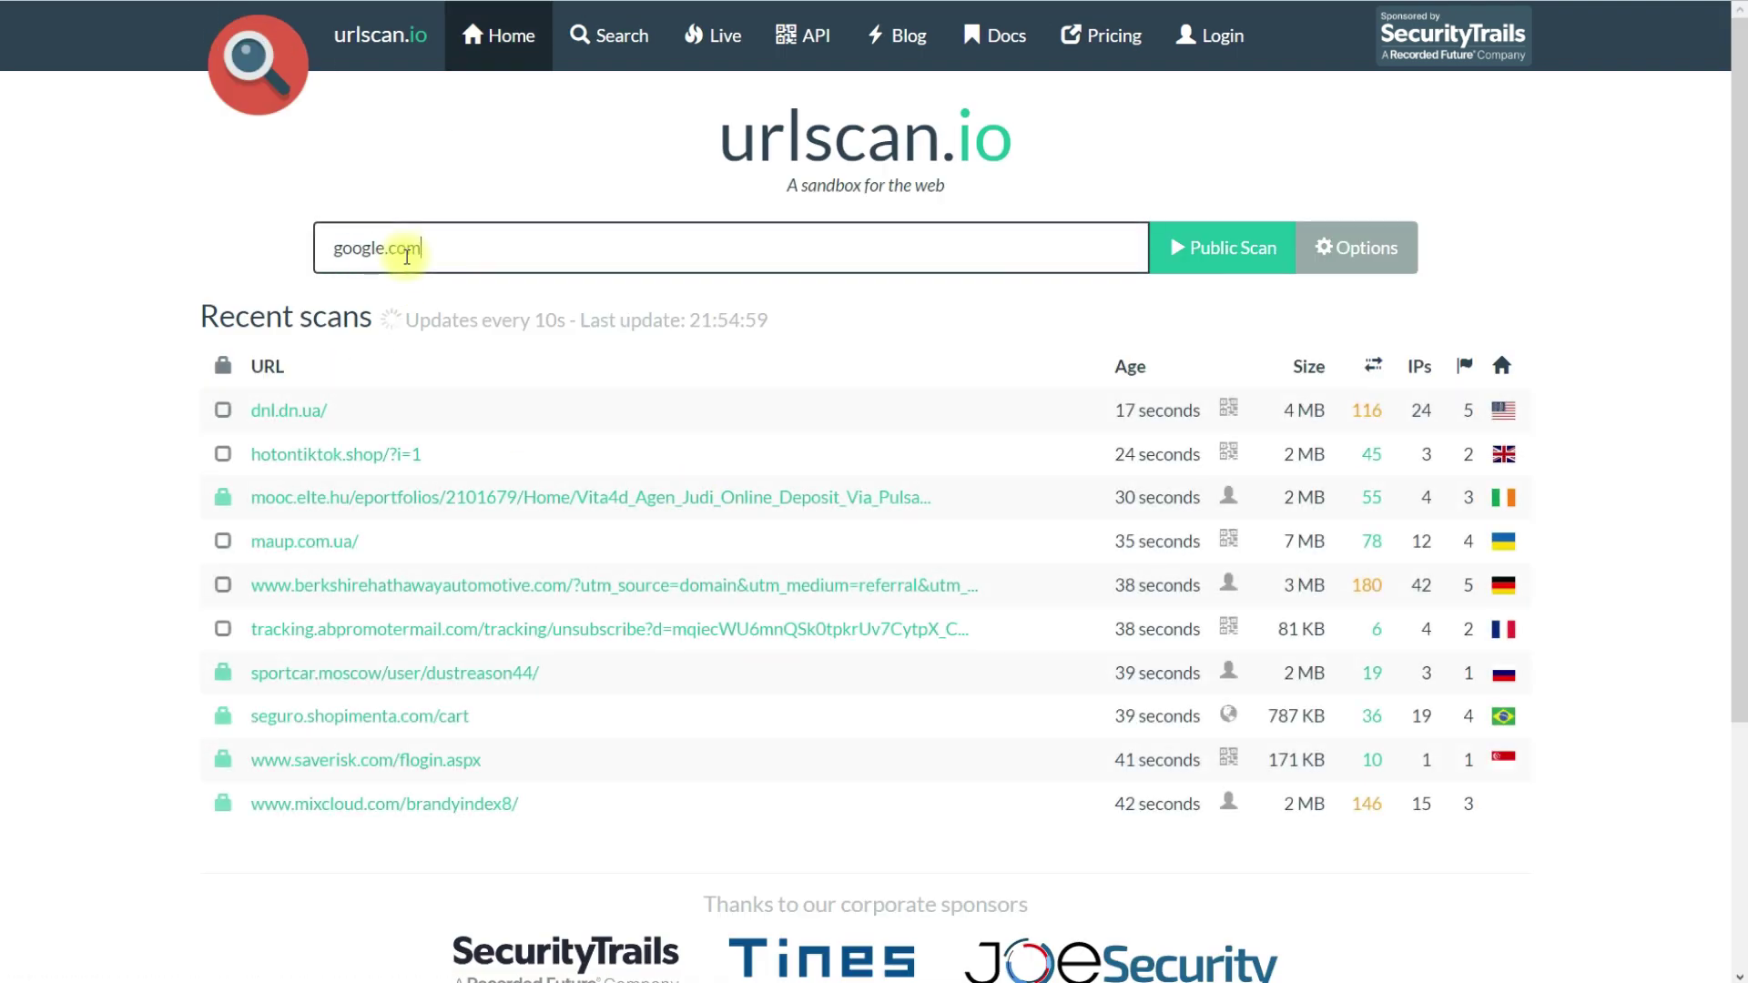
click(1231, 248)
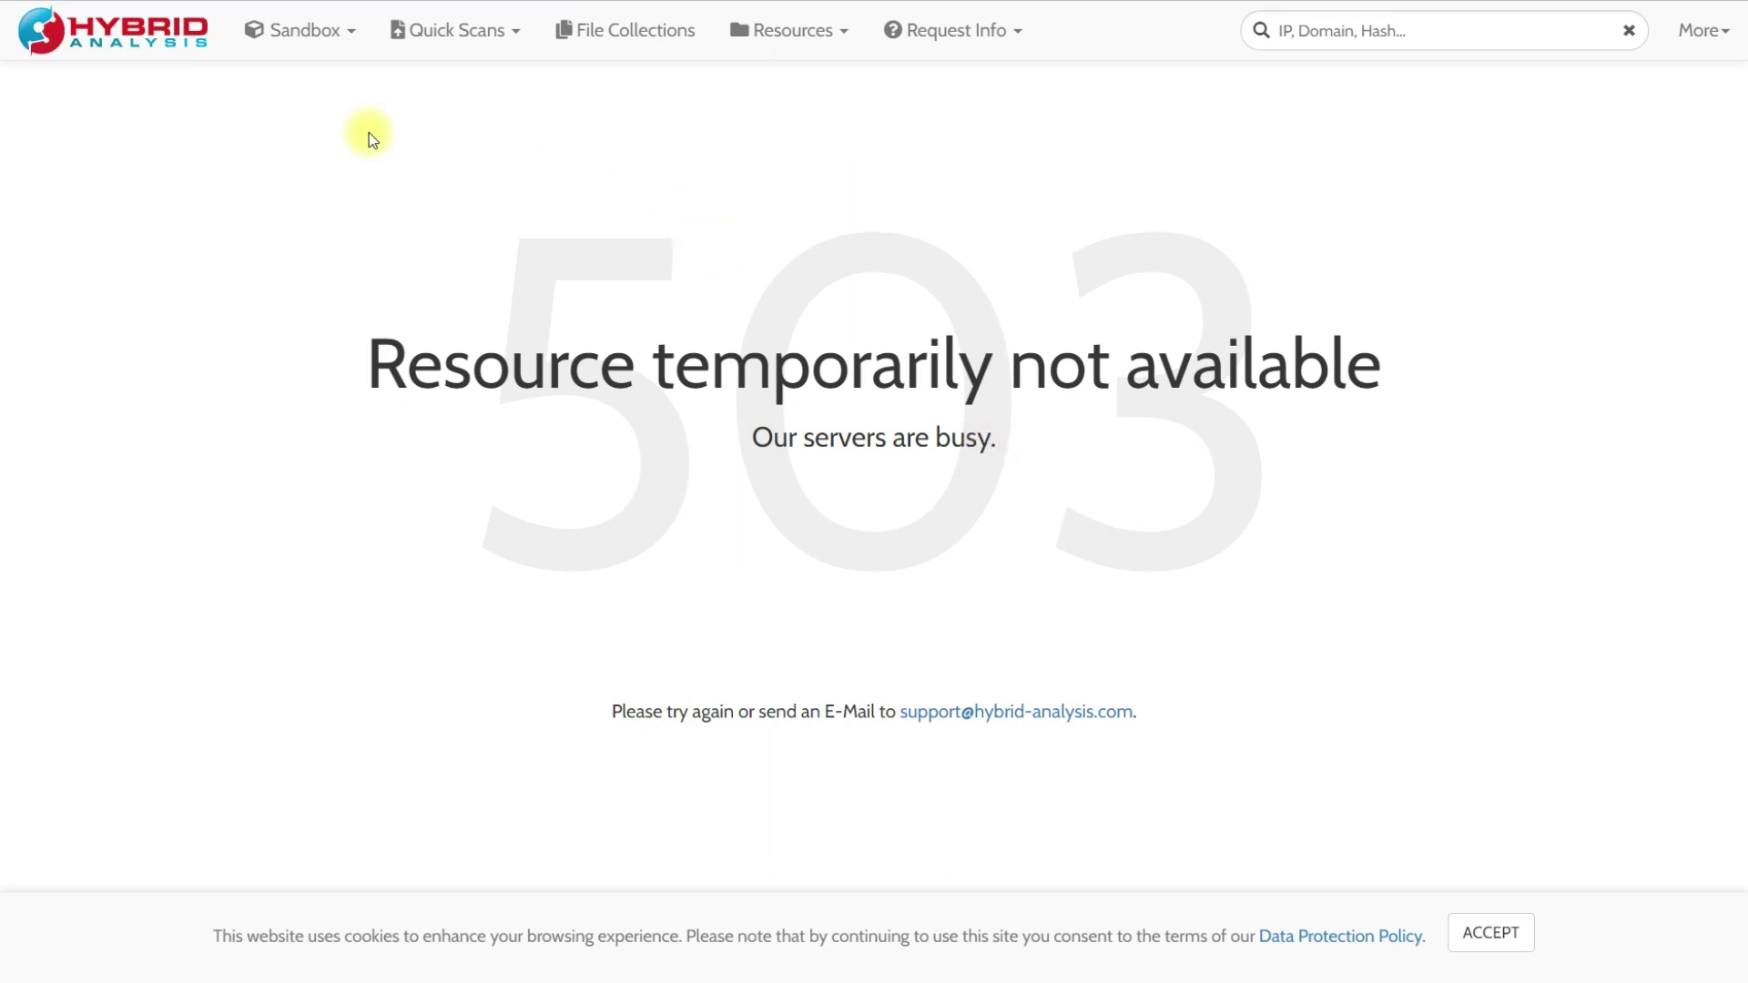
click(122, 50)
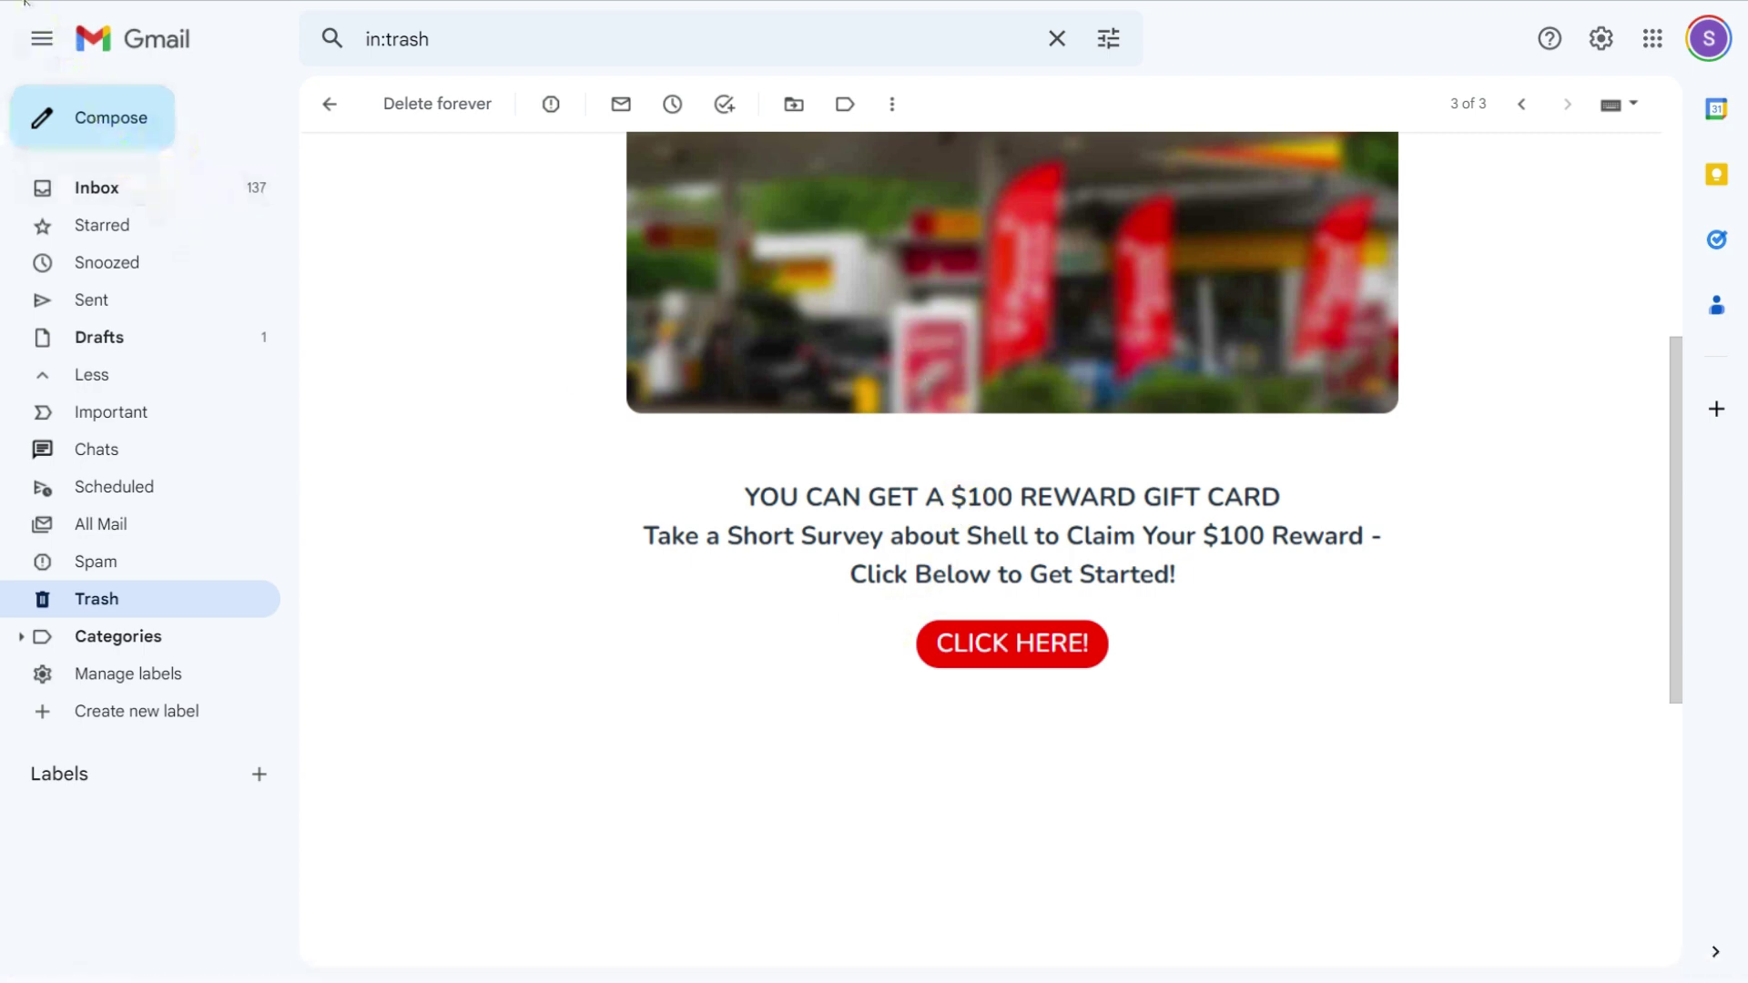
Step: Open the trashed #5828 and #3913 gift-card emails, then welcomeToSeniorDiscounts, selecting the recipient's aol.com address
click(330, 104)
click(780, 377)
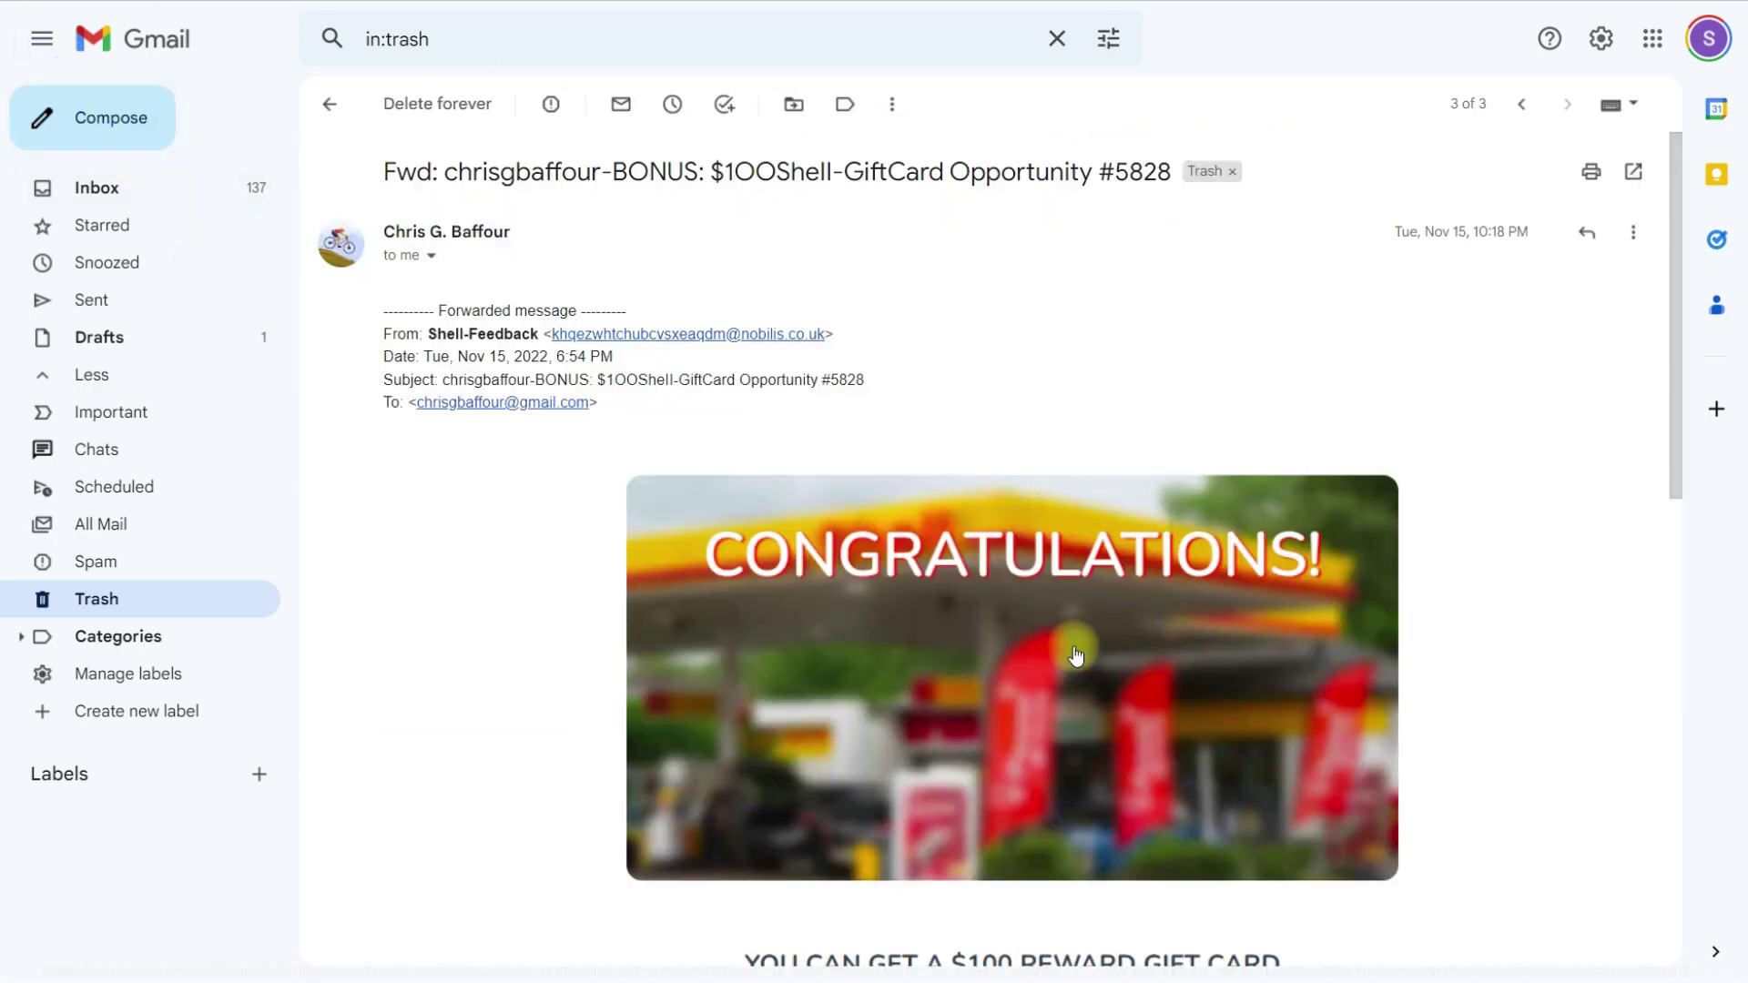
click(330, 104)
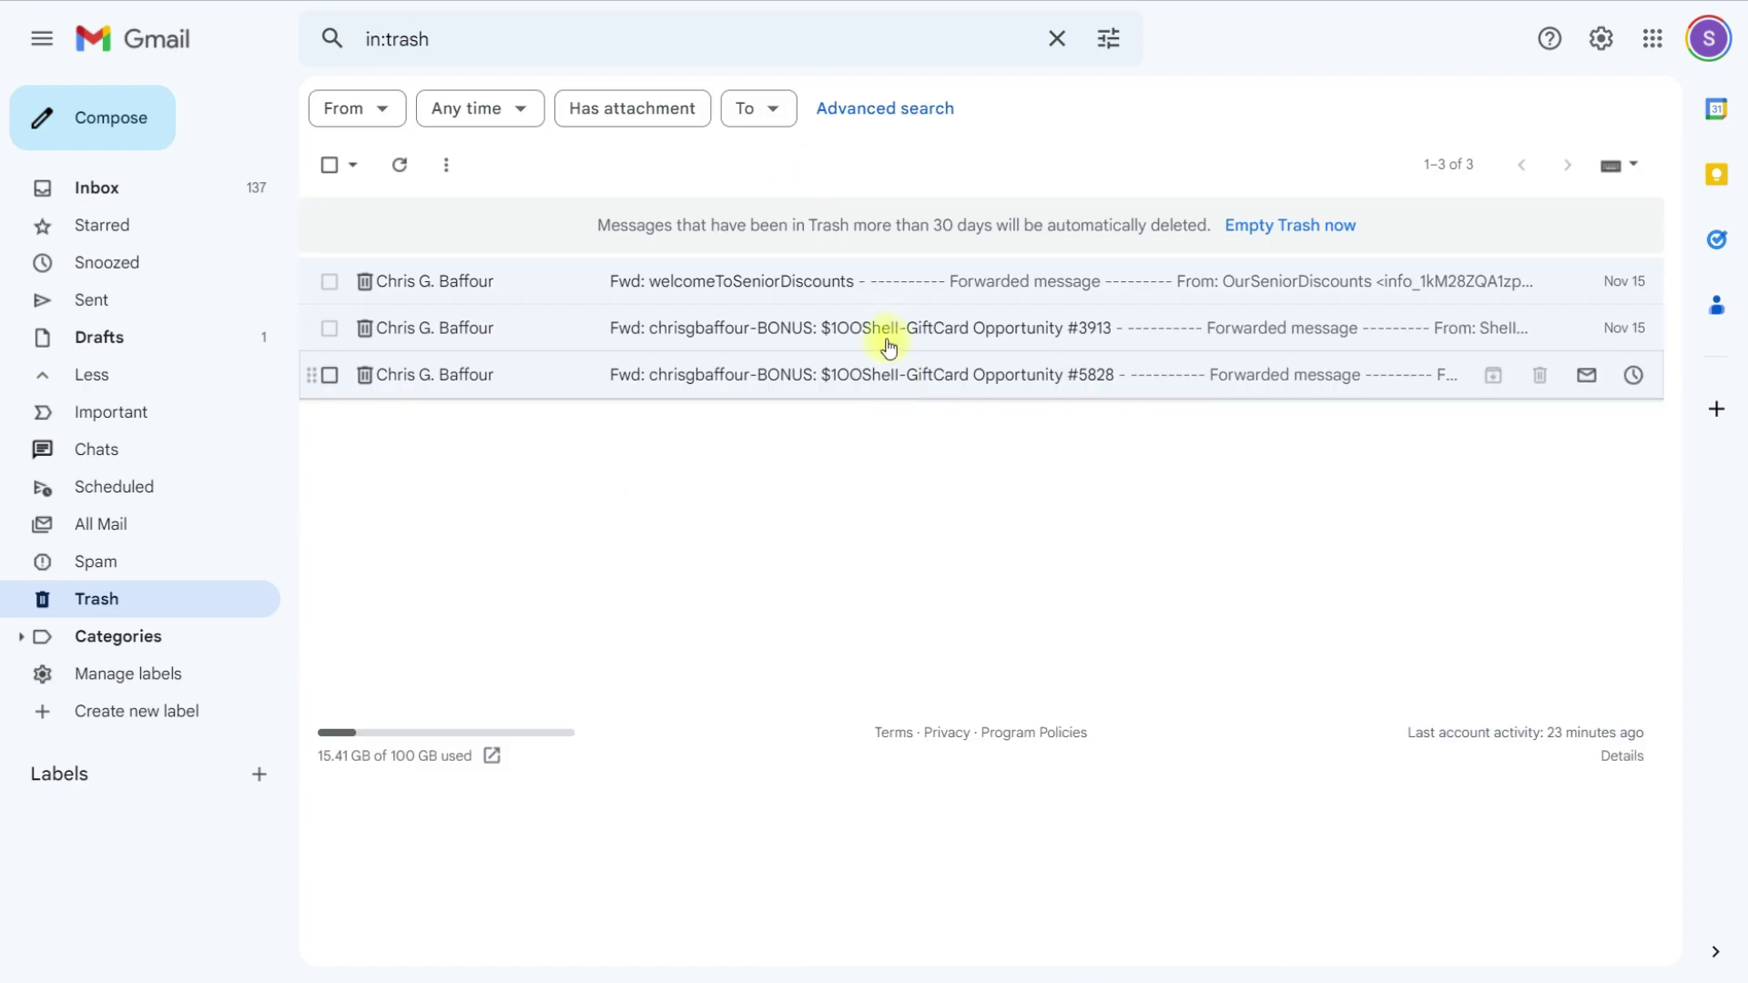
click(889, 337)
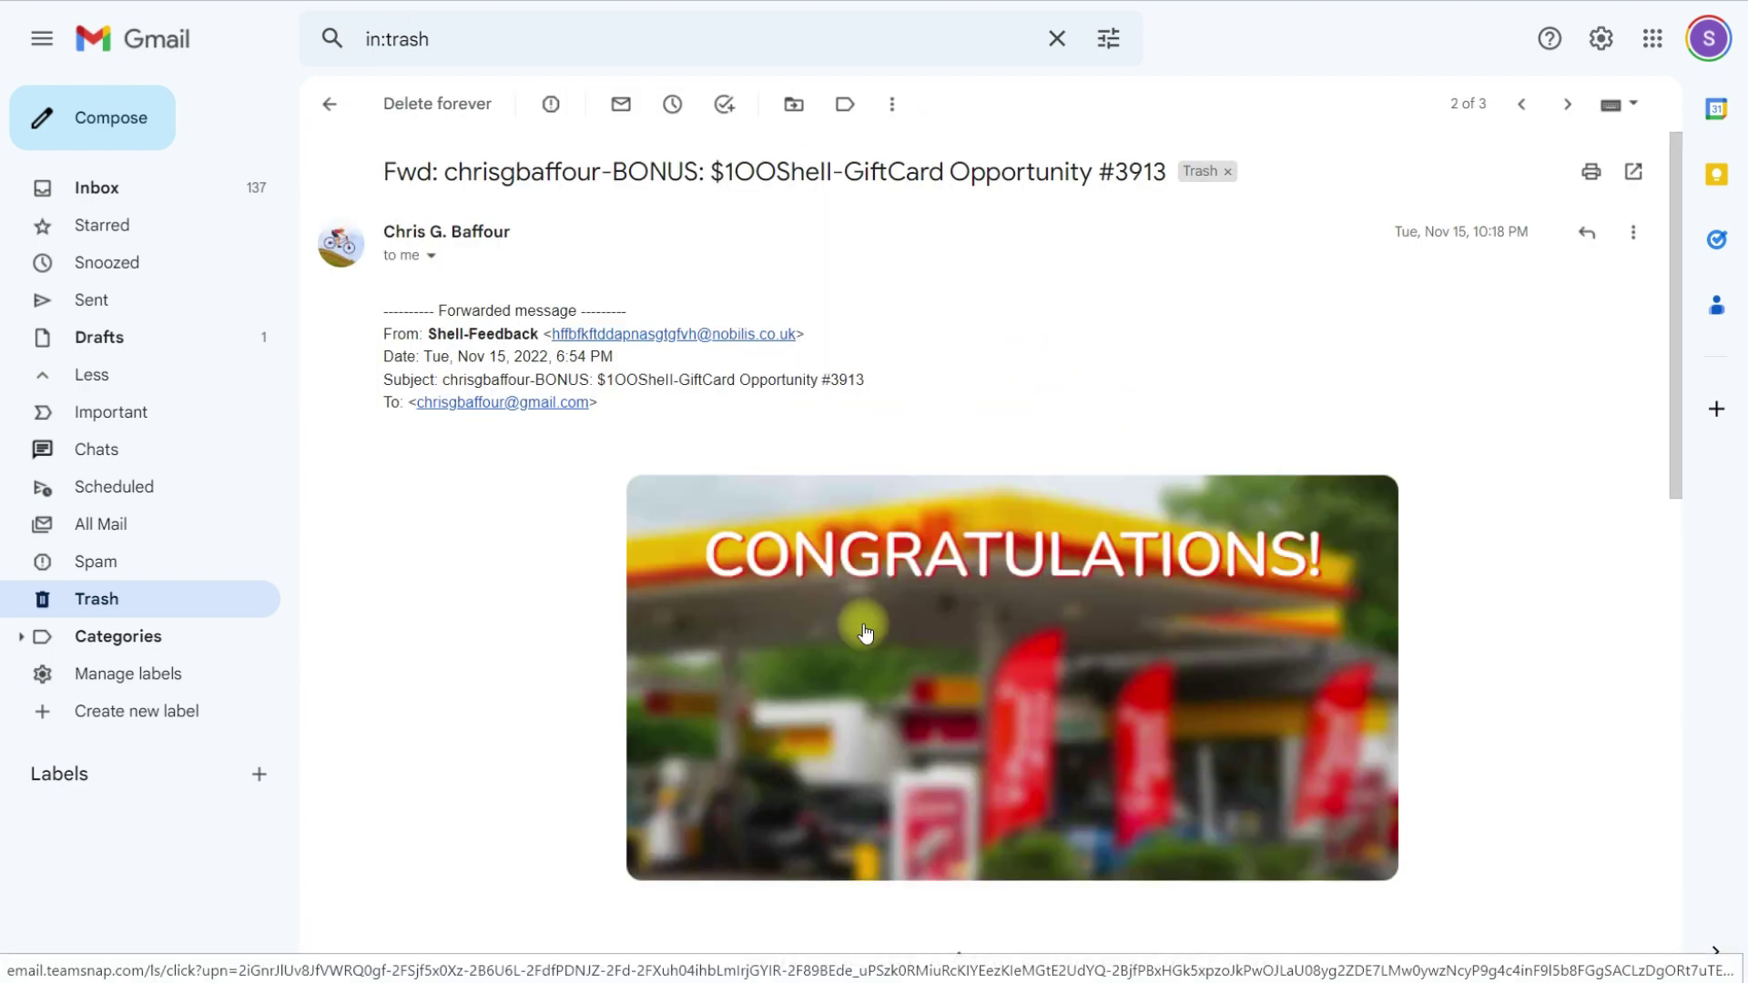
click(329, 104)
click(944, 288)
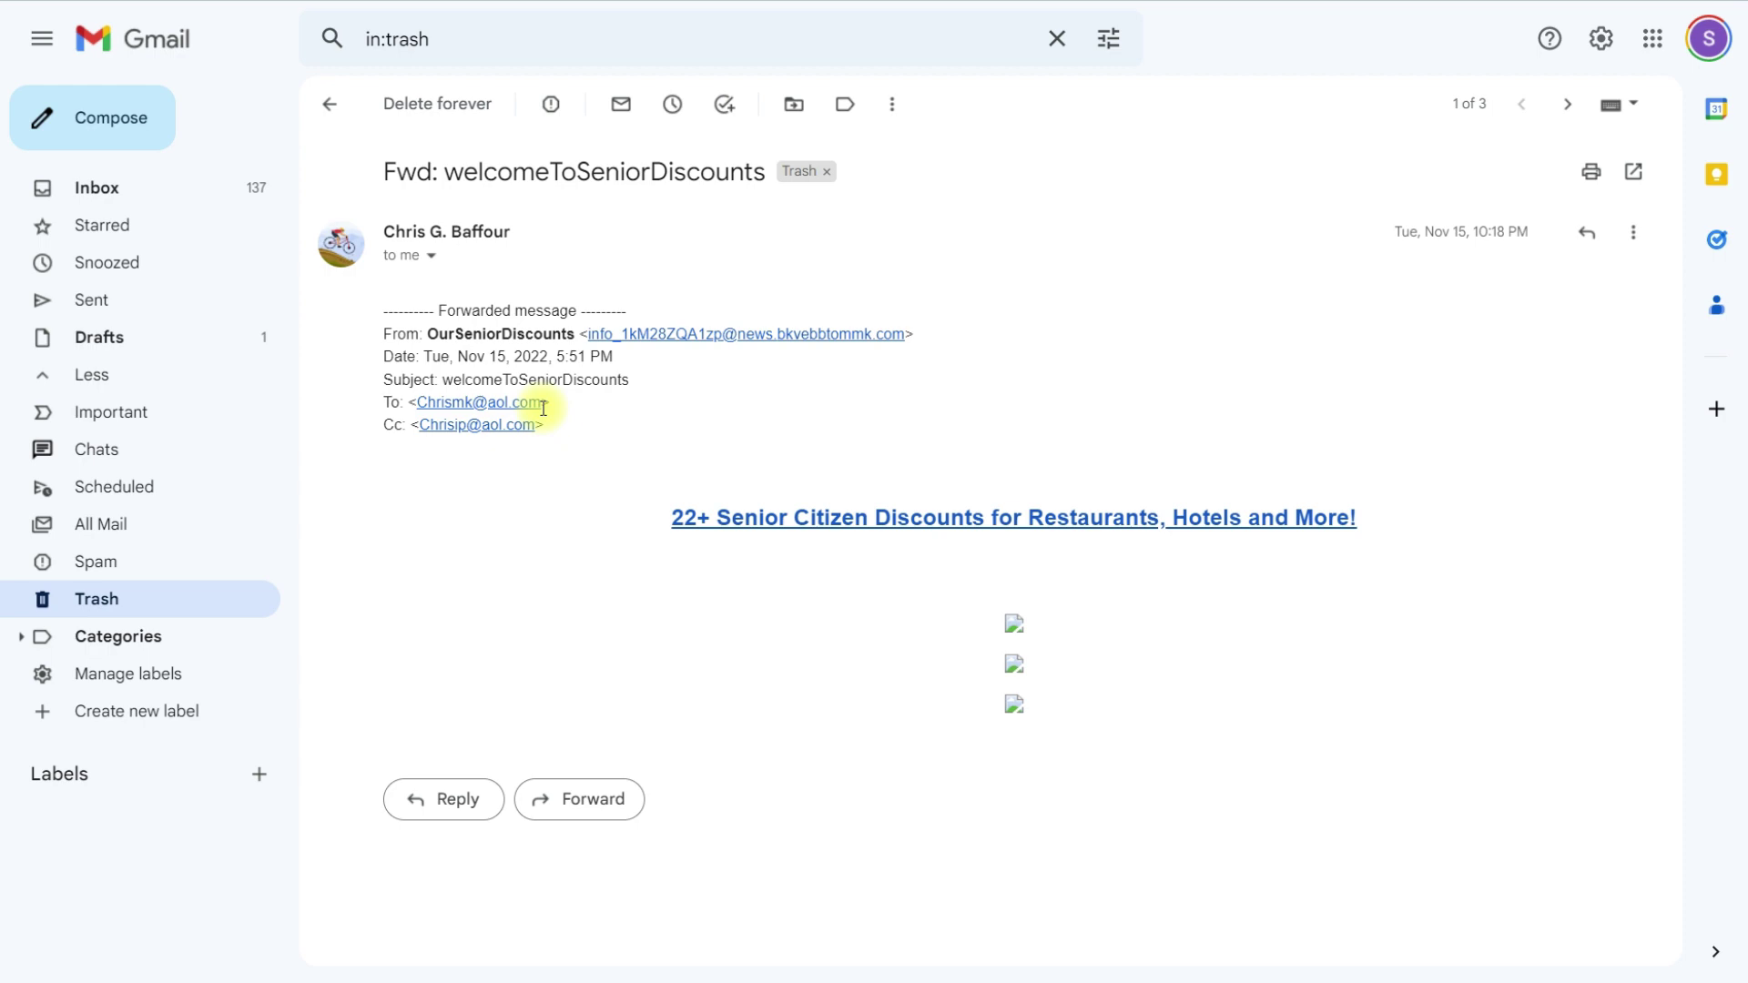
drag(544, 408, 418, 402)
key(ctrl+c)
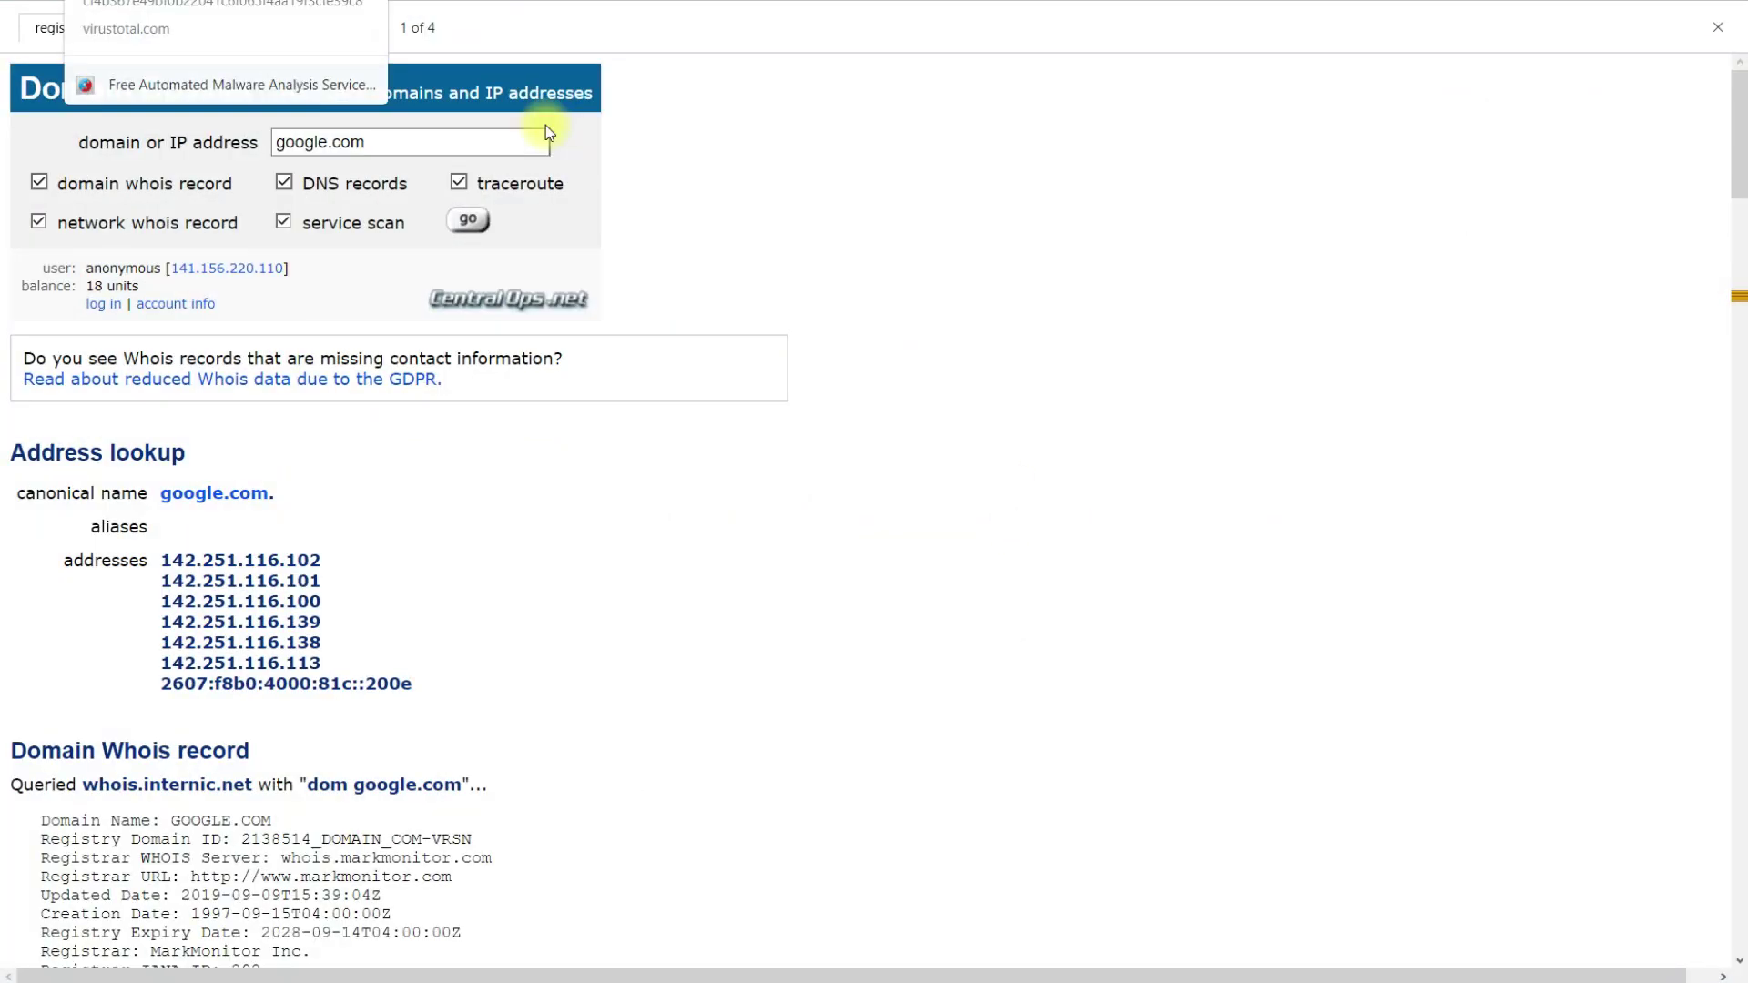
Step: Look up aol.com in Domain Dossier: five addresses, registrar MarkMonitor
drag(545, 142, 94, 154)
key(ctrl+v)
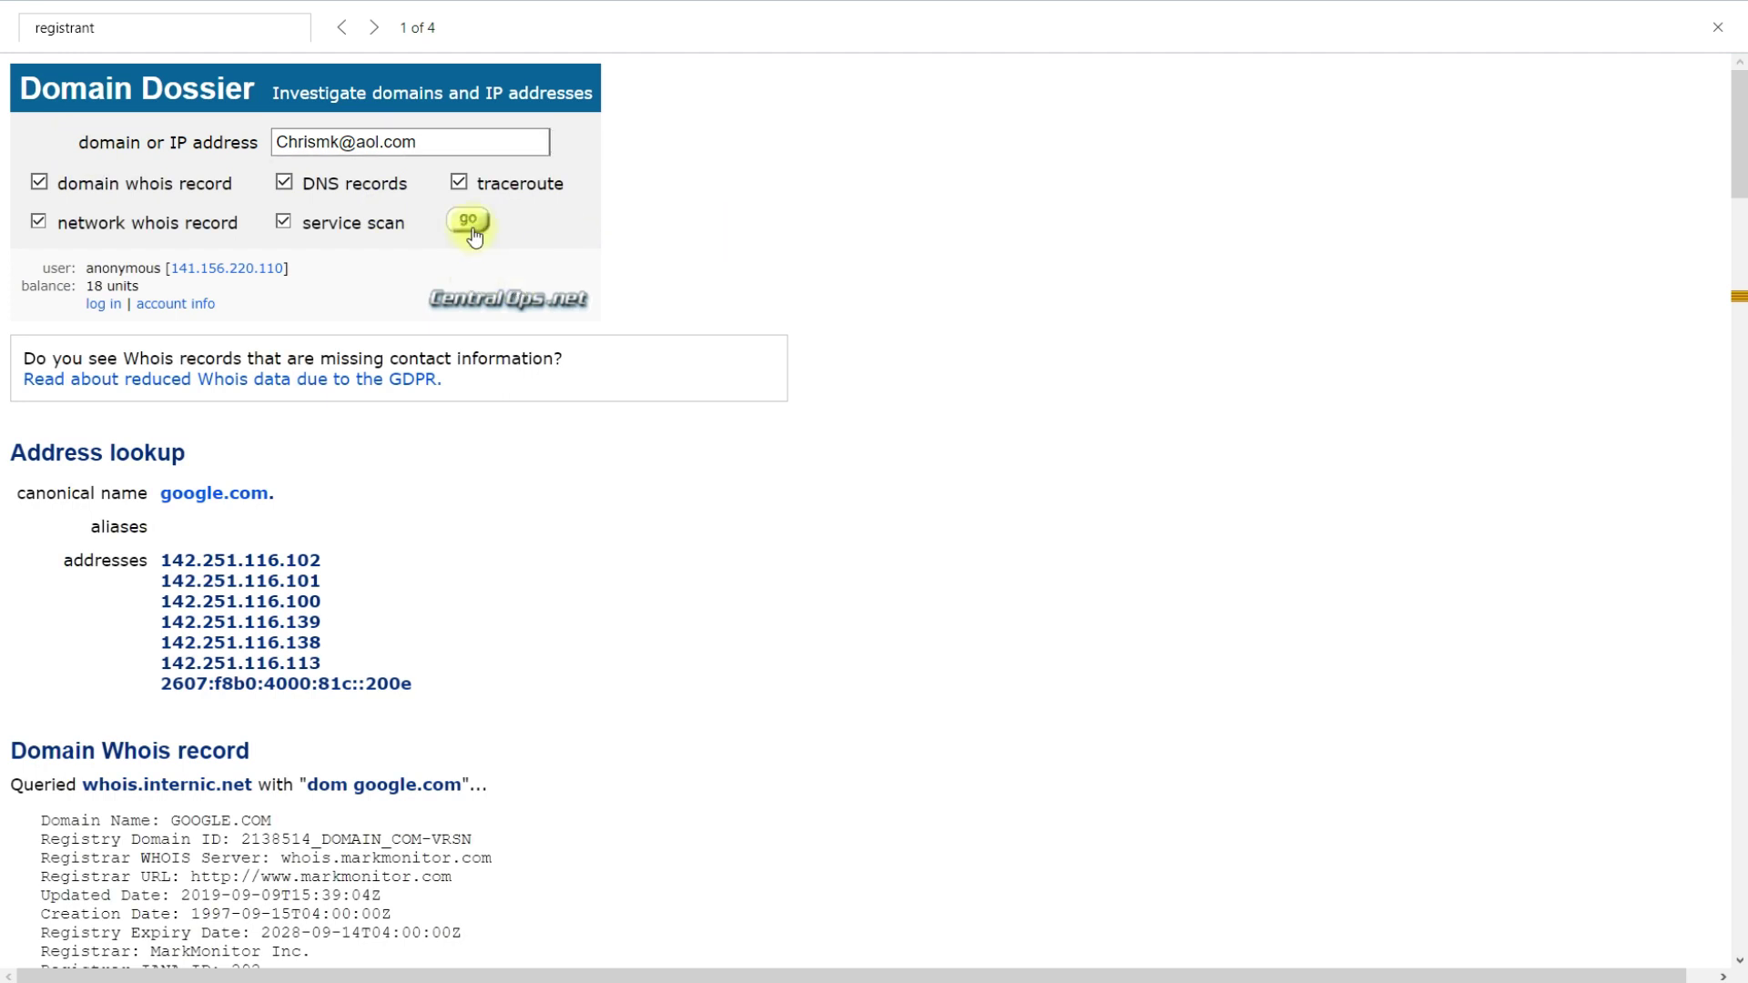
click(466, 222)
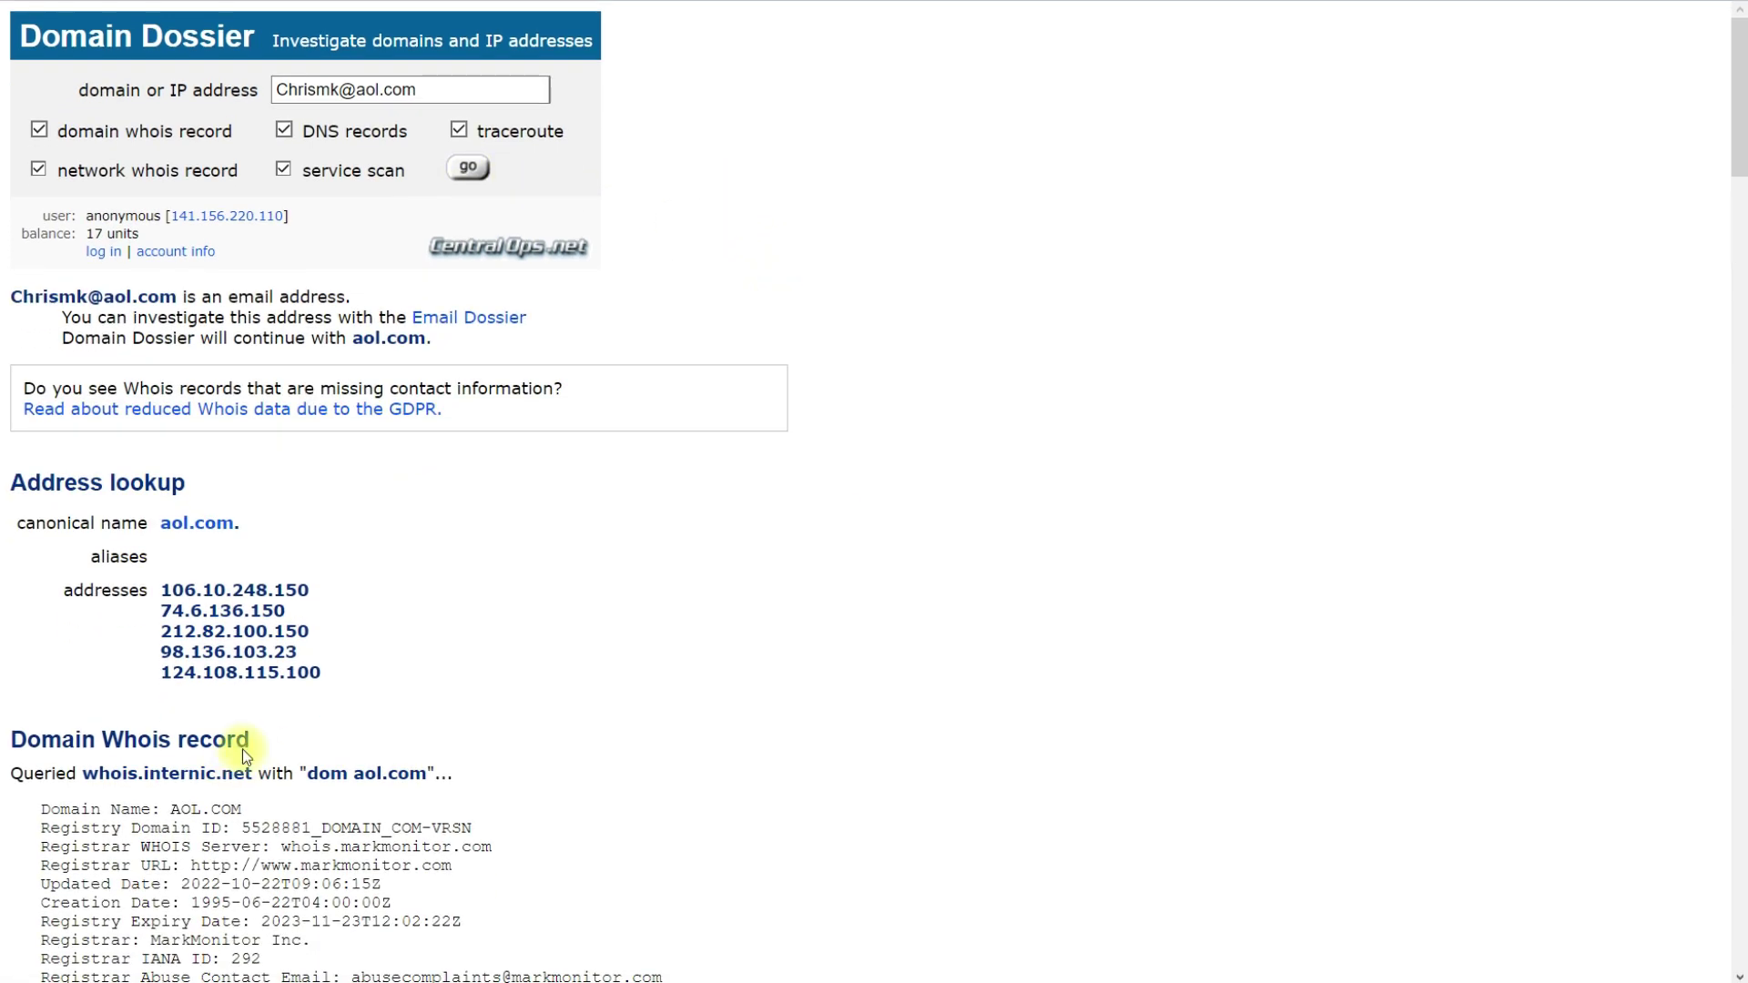
click(171, 804)
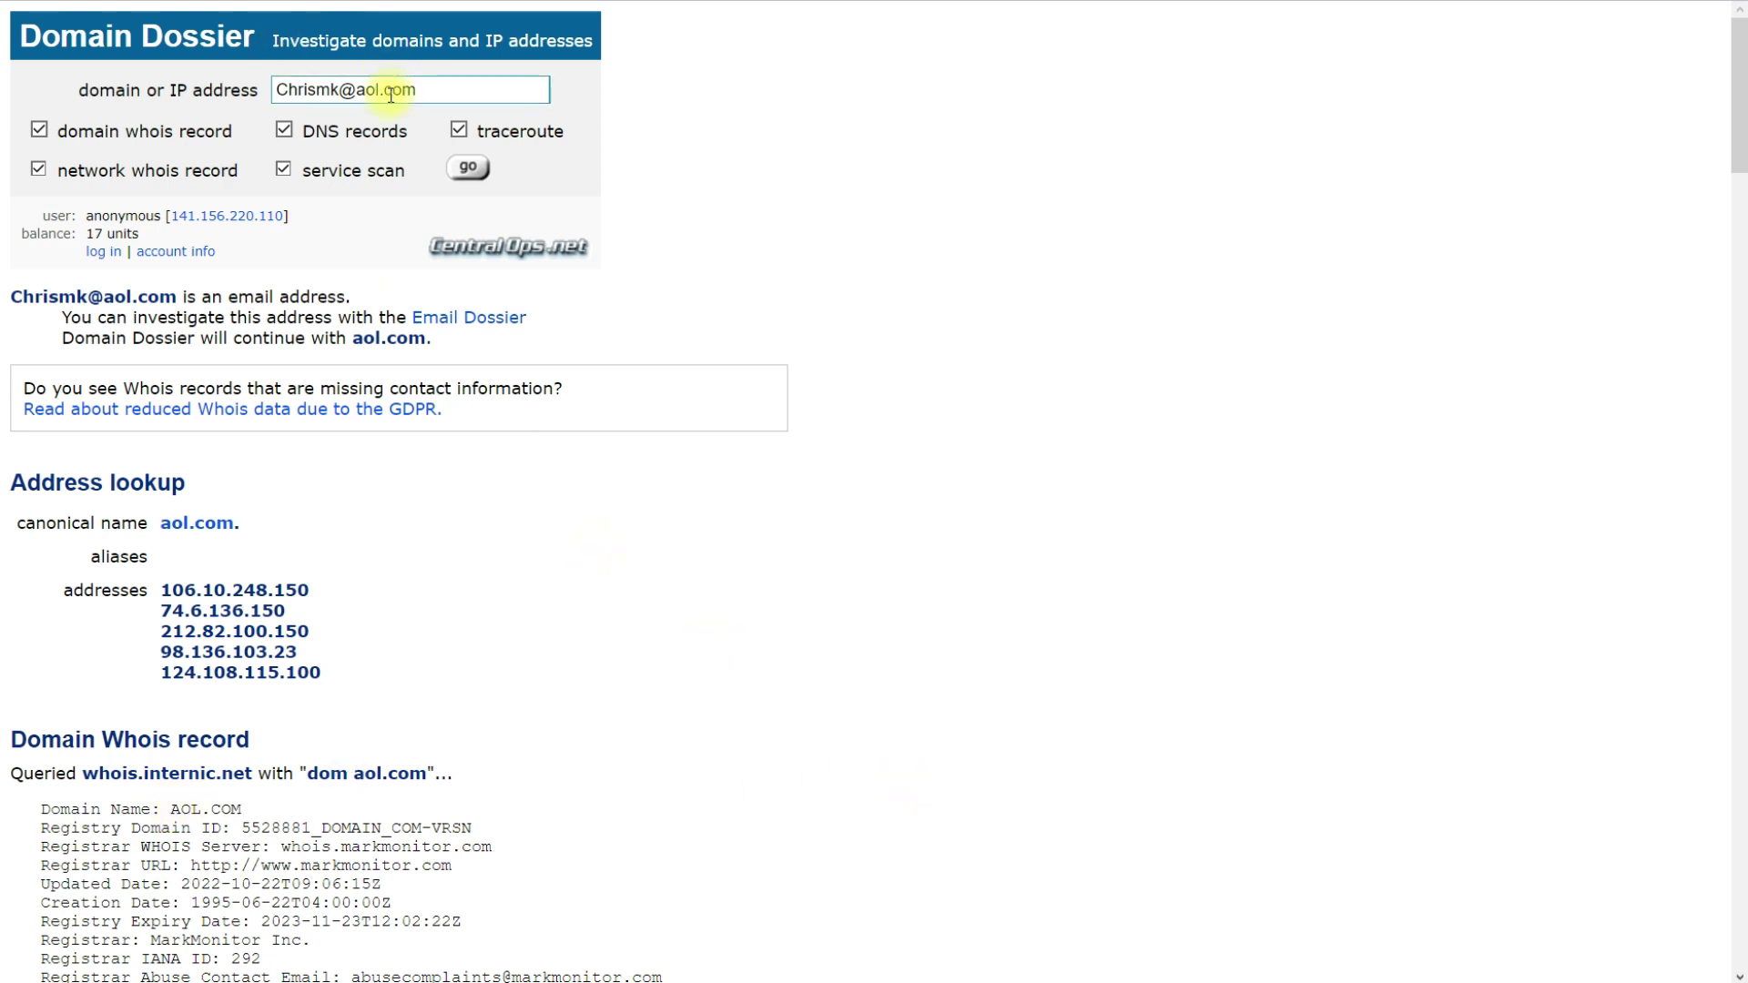
drag(414, 89, 16, 92)
text(aol.com)
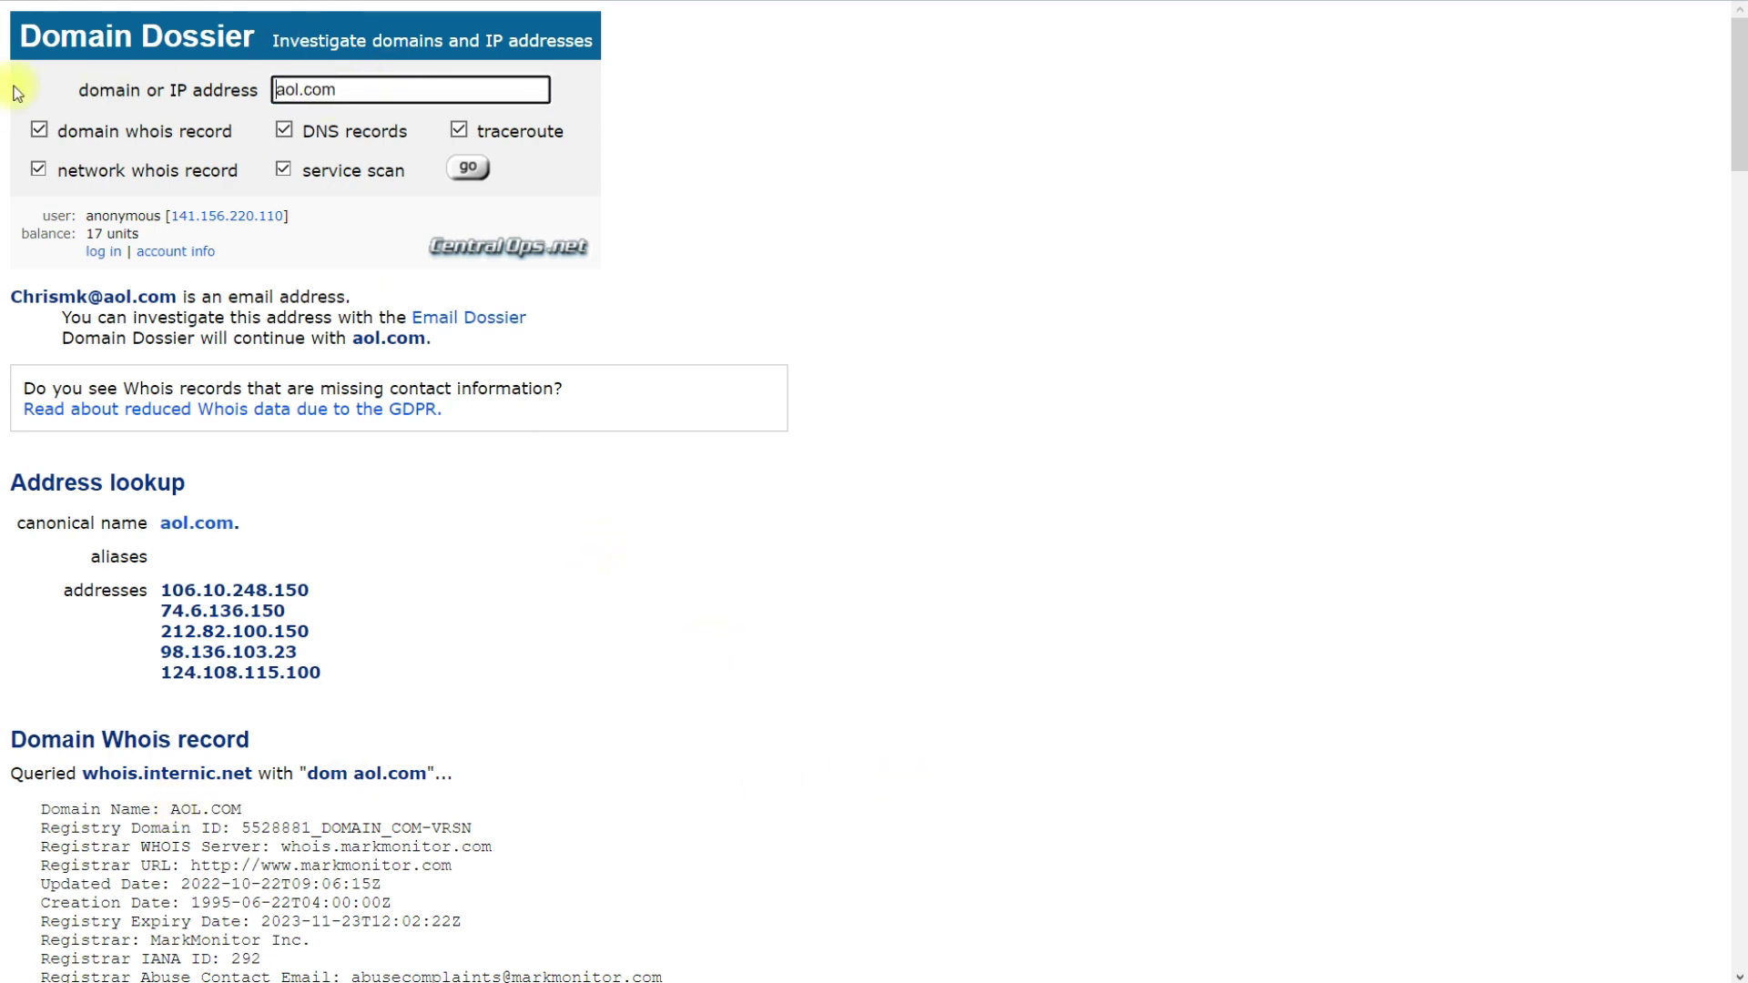
key(Return)
Step: Bring up the VirusTotal home page and choose URL scanning
triple_click(377, 95)
key(ctrl+c)
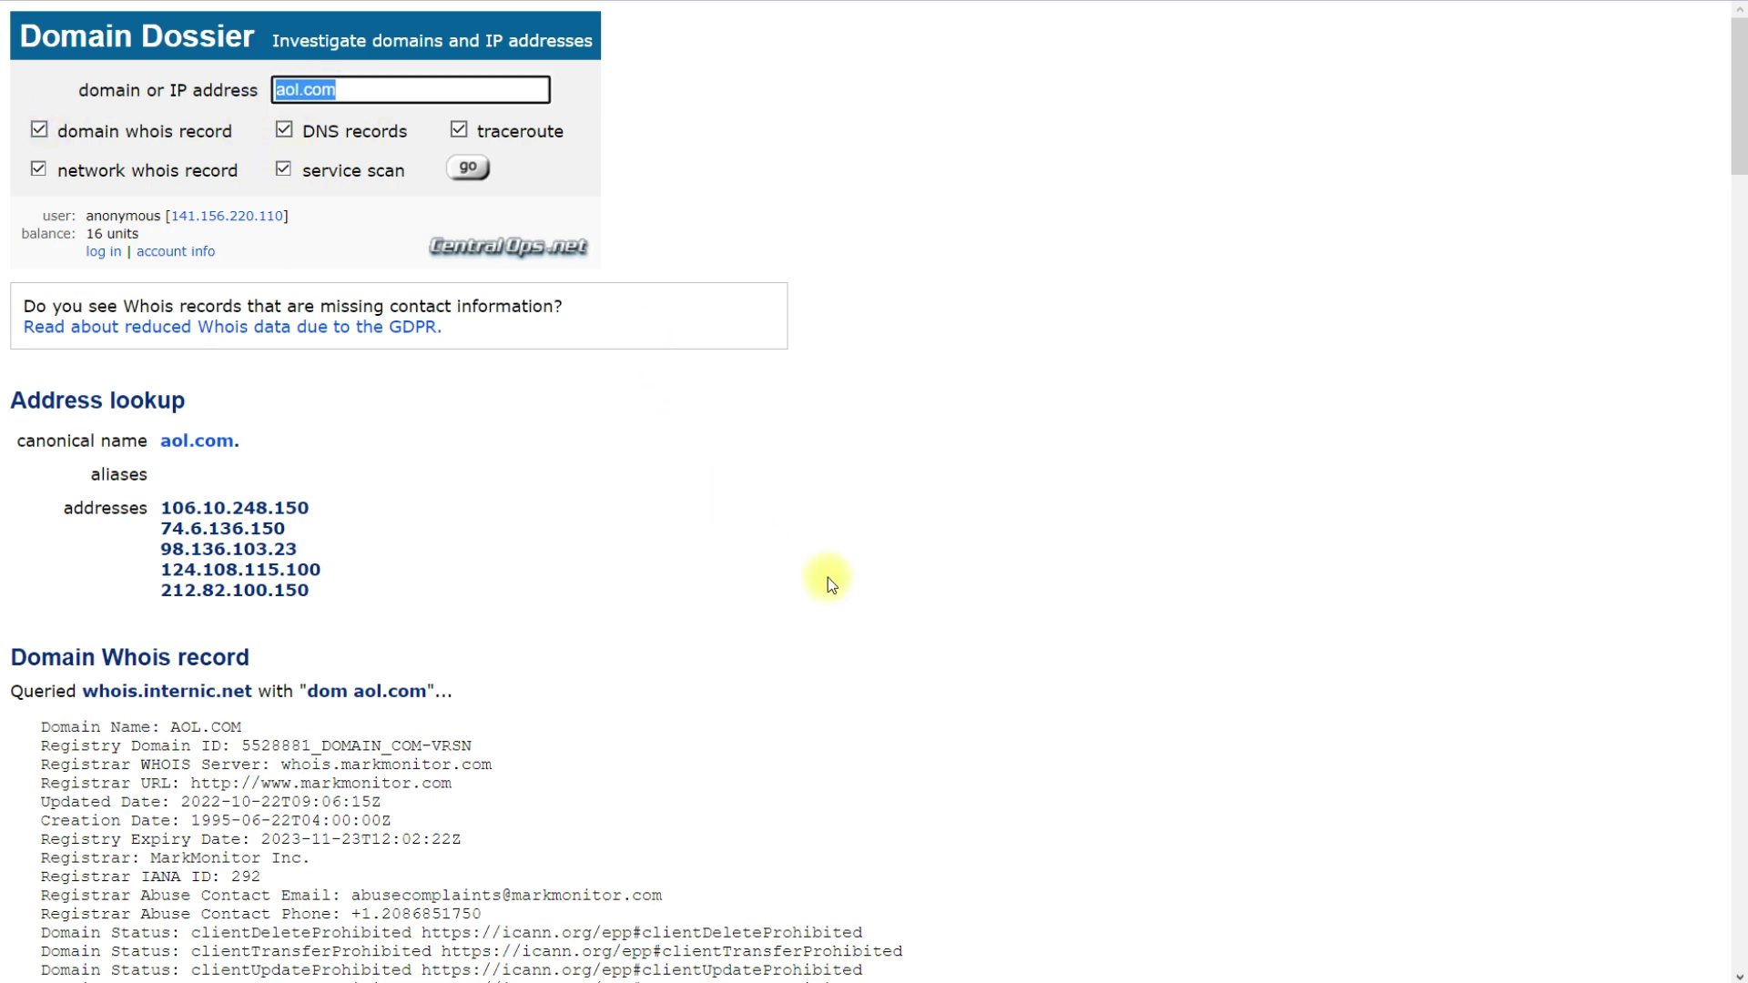
click(828, 577)
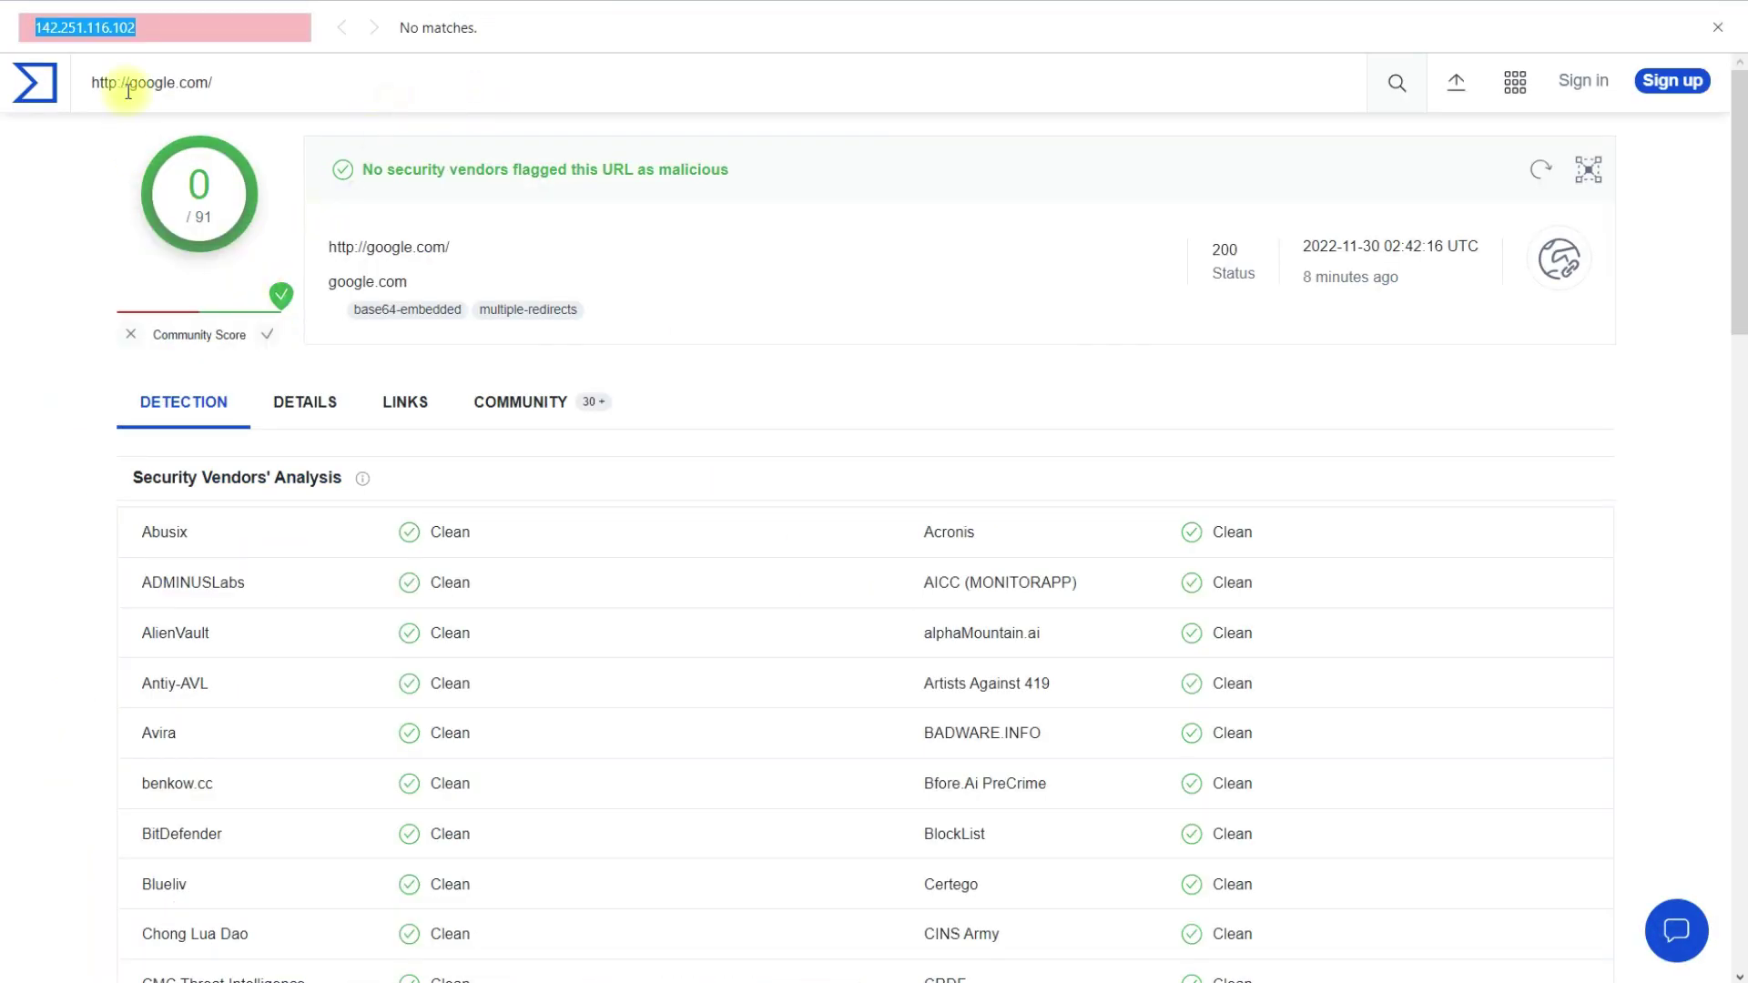
click(35, 80)
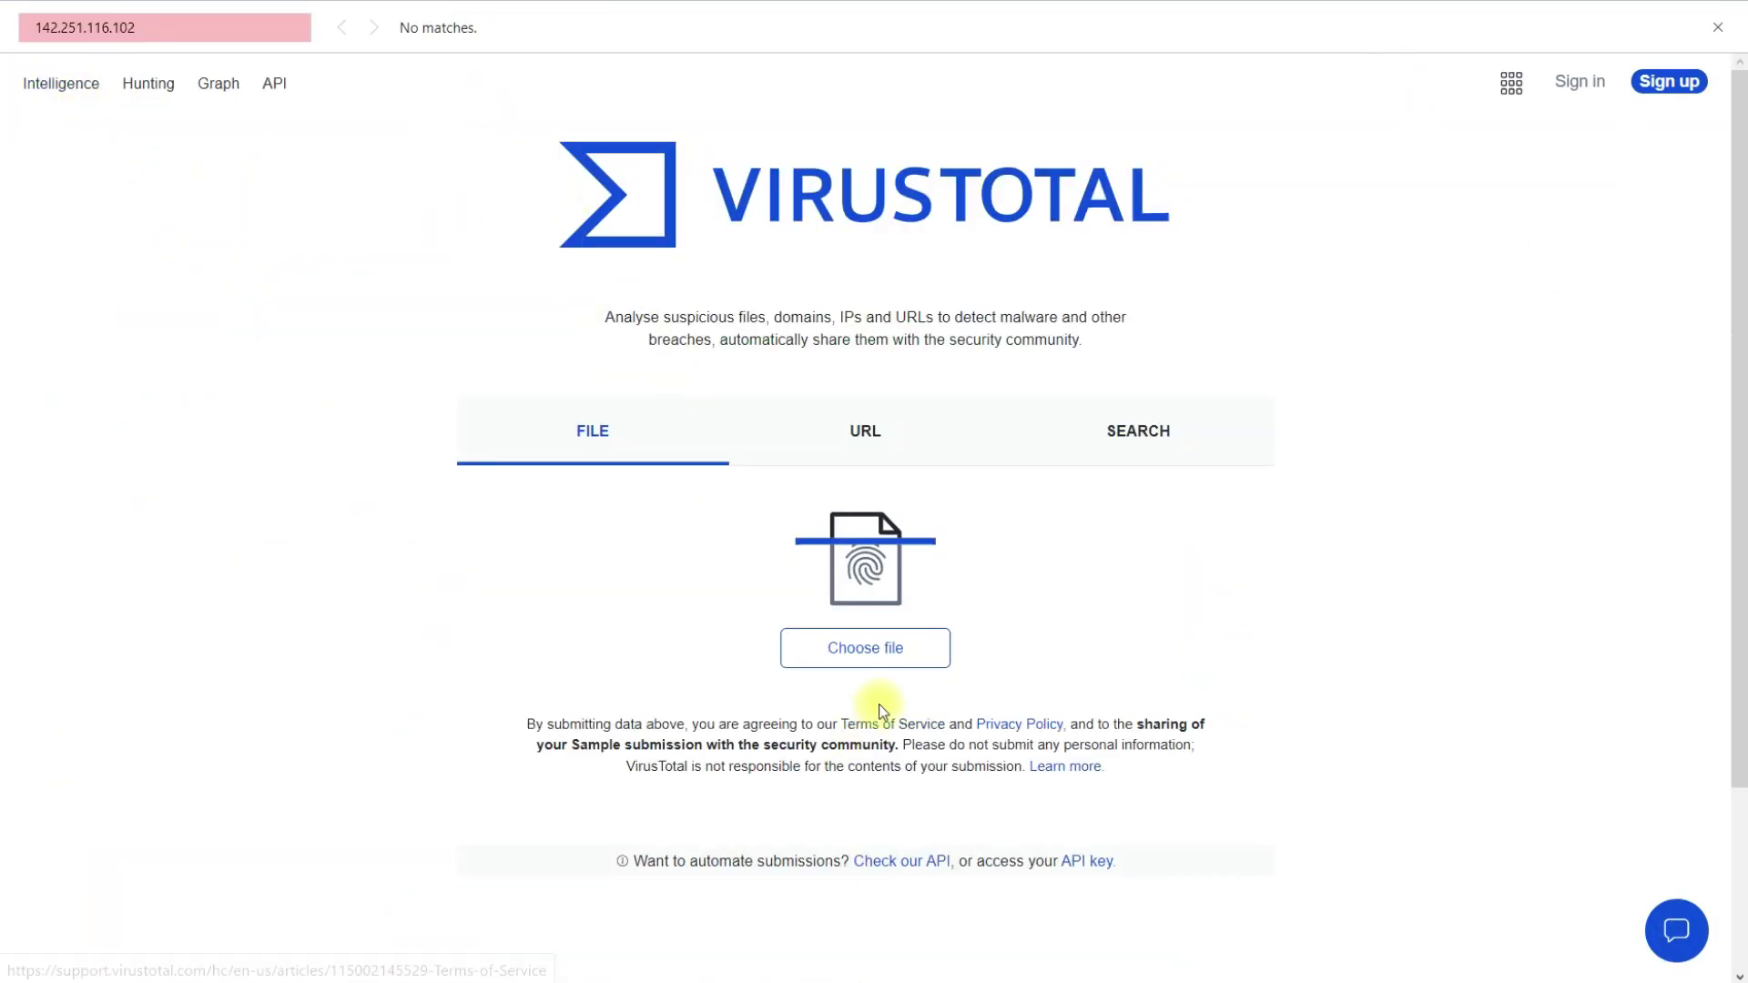
click(826, 455)
Step: Submit aol.com as a VirusTotal URL scan and review the 0/91 verdict, every vendor Clean
click(725, 657)
key(ctrl+v)
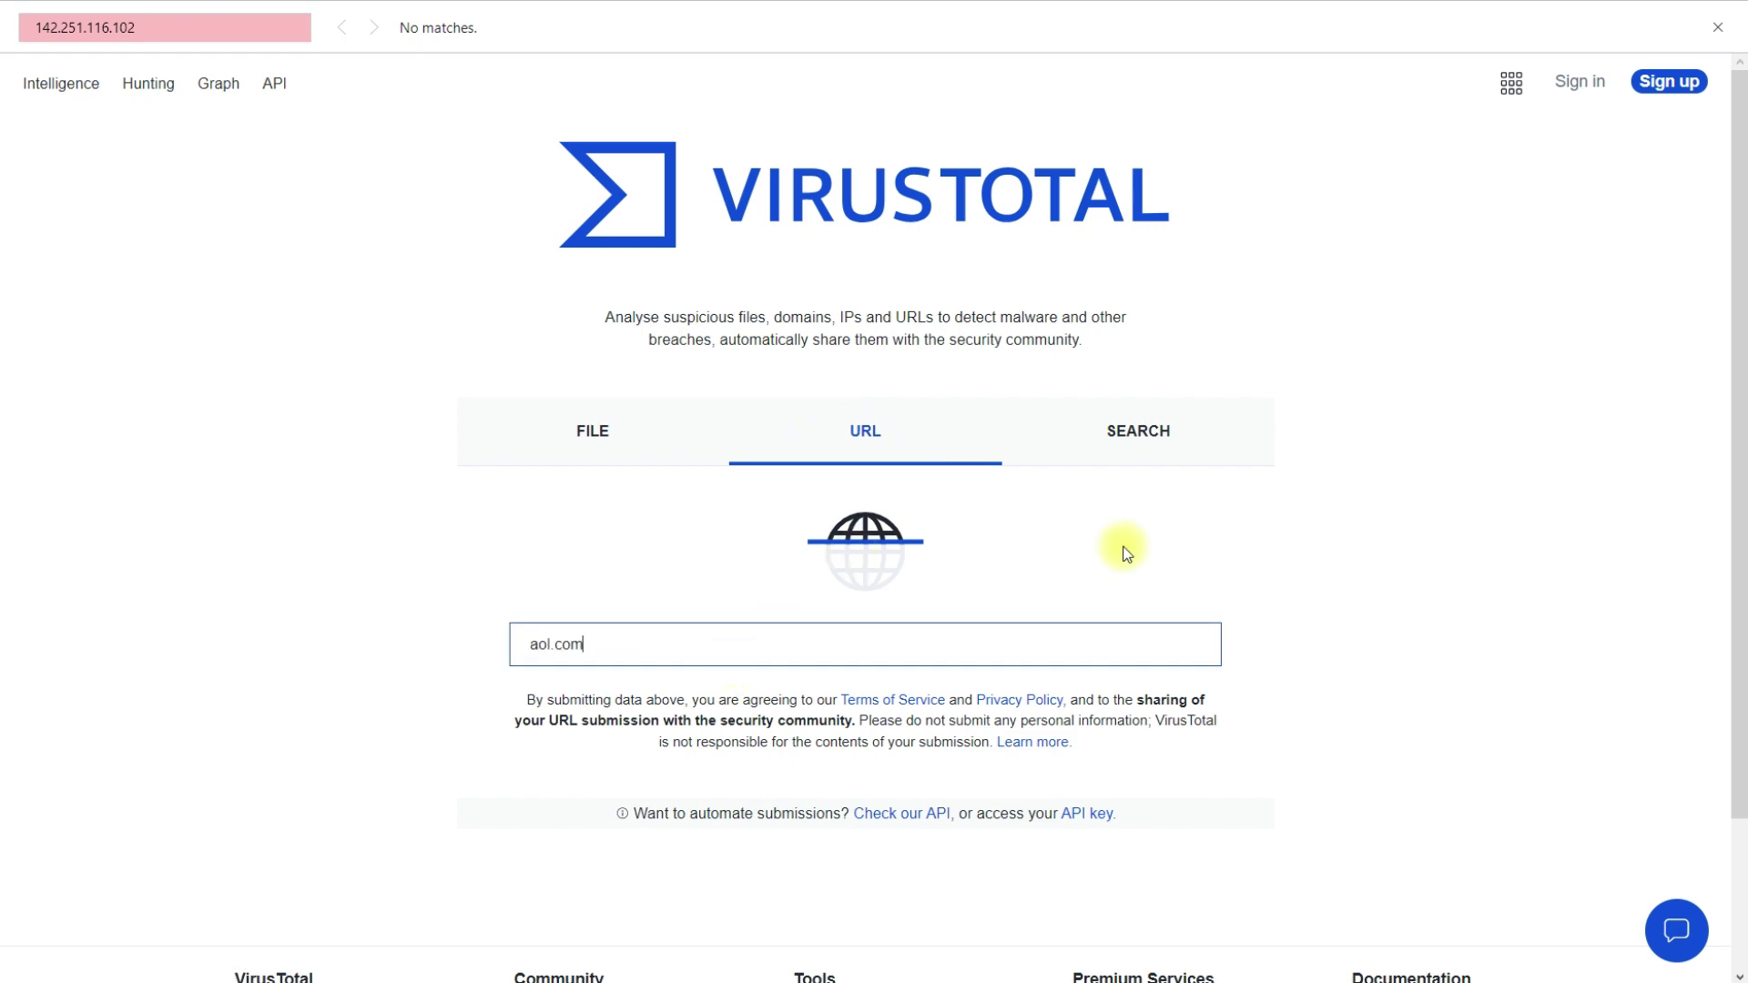
key(Return)
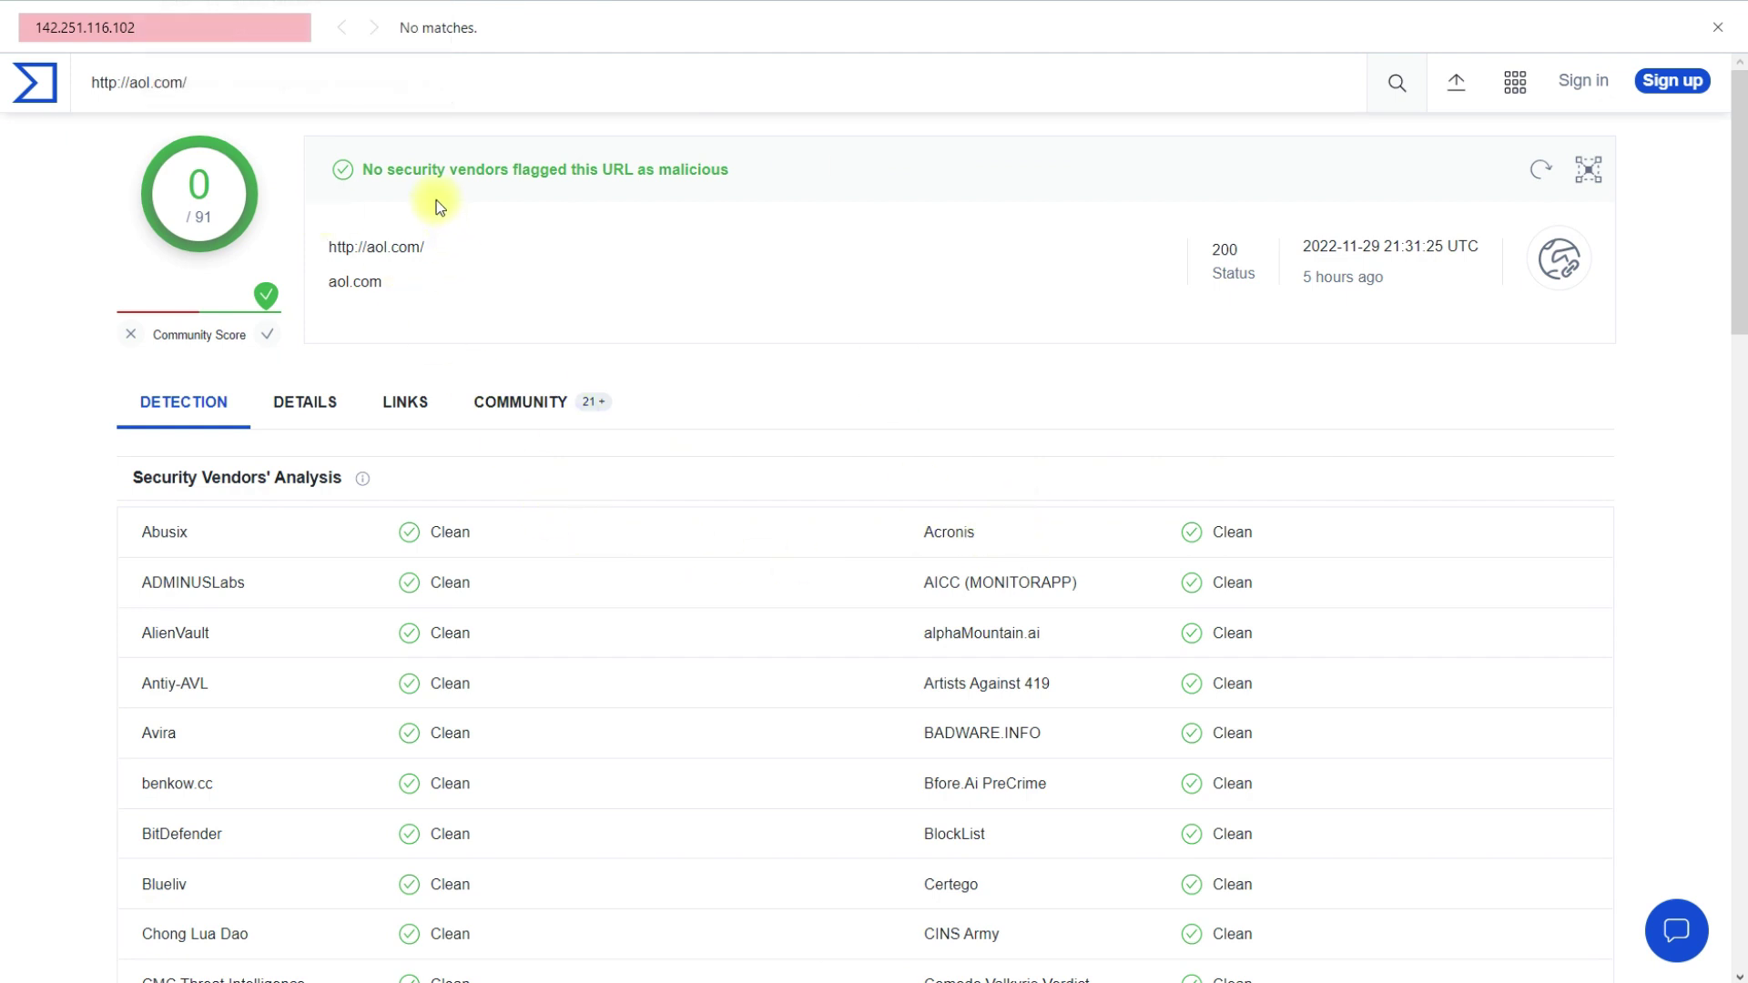
drag(368, 170, 772, 182)
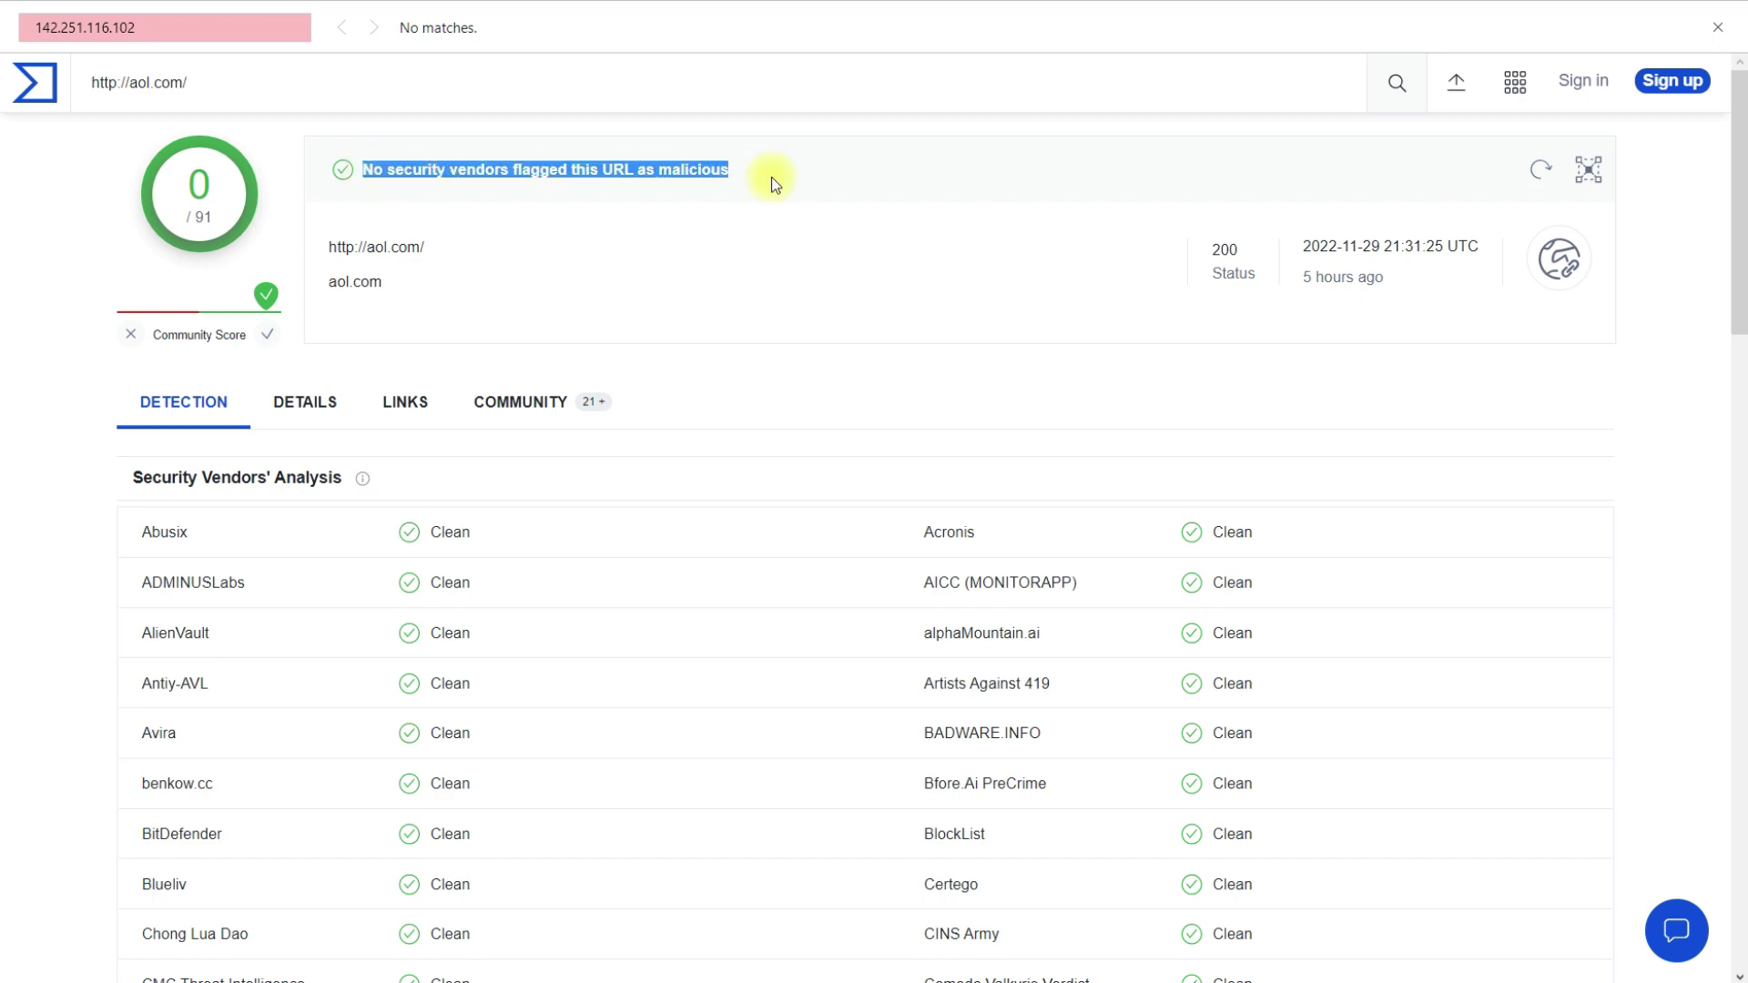
scroll(1374, 558, down, 10)
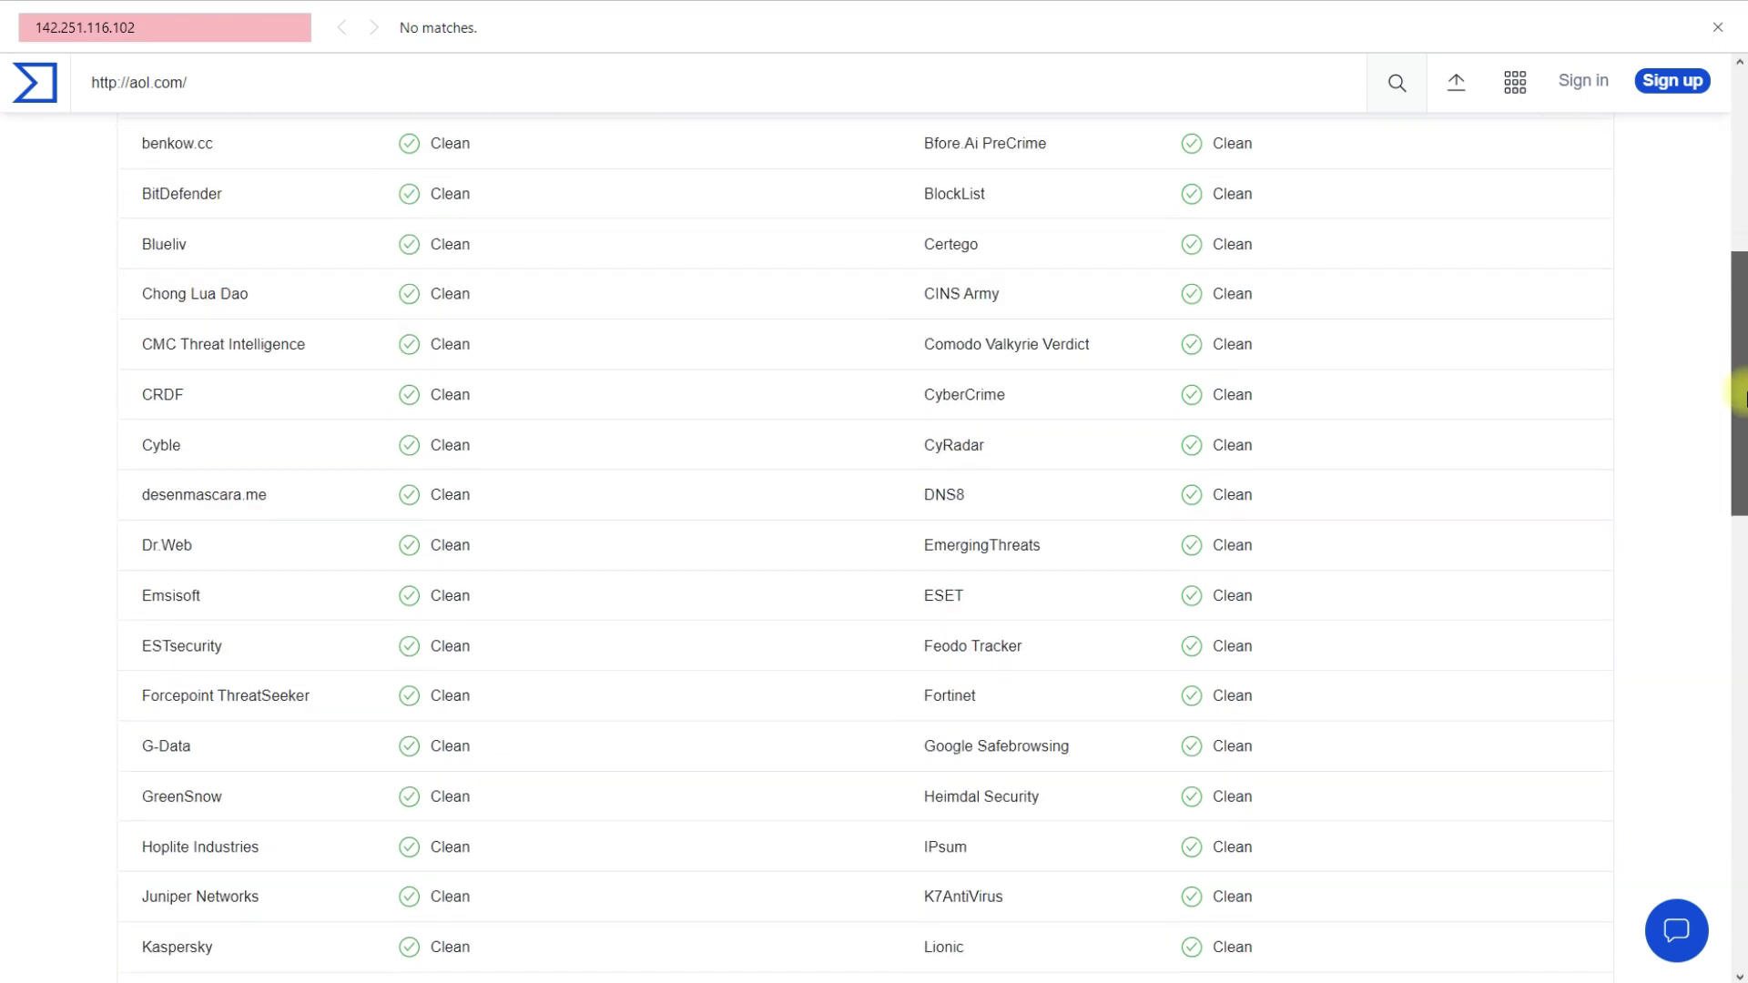
drag(1211, 585, 1014, 624)
click(1023, 616)
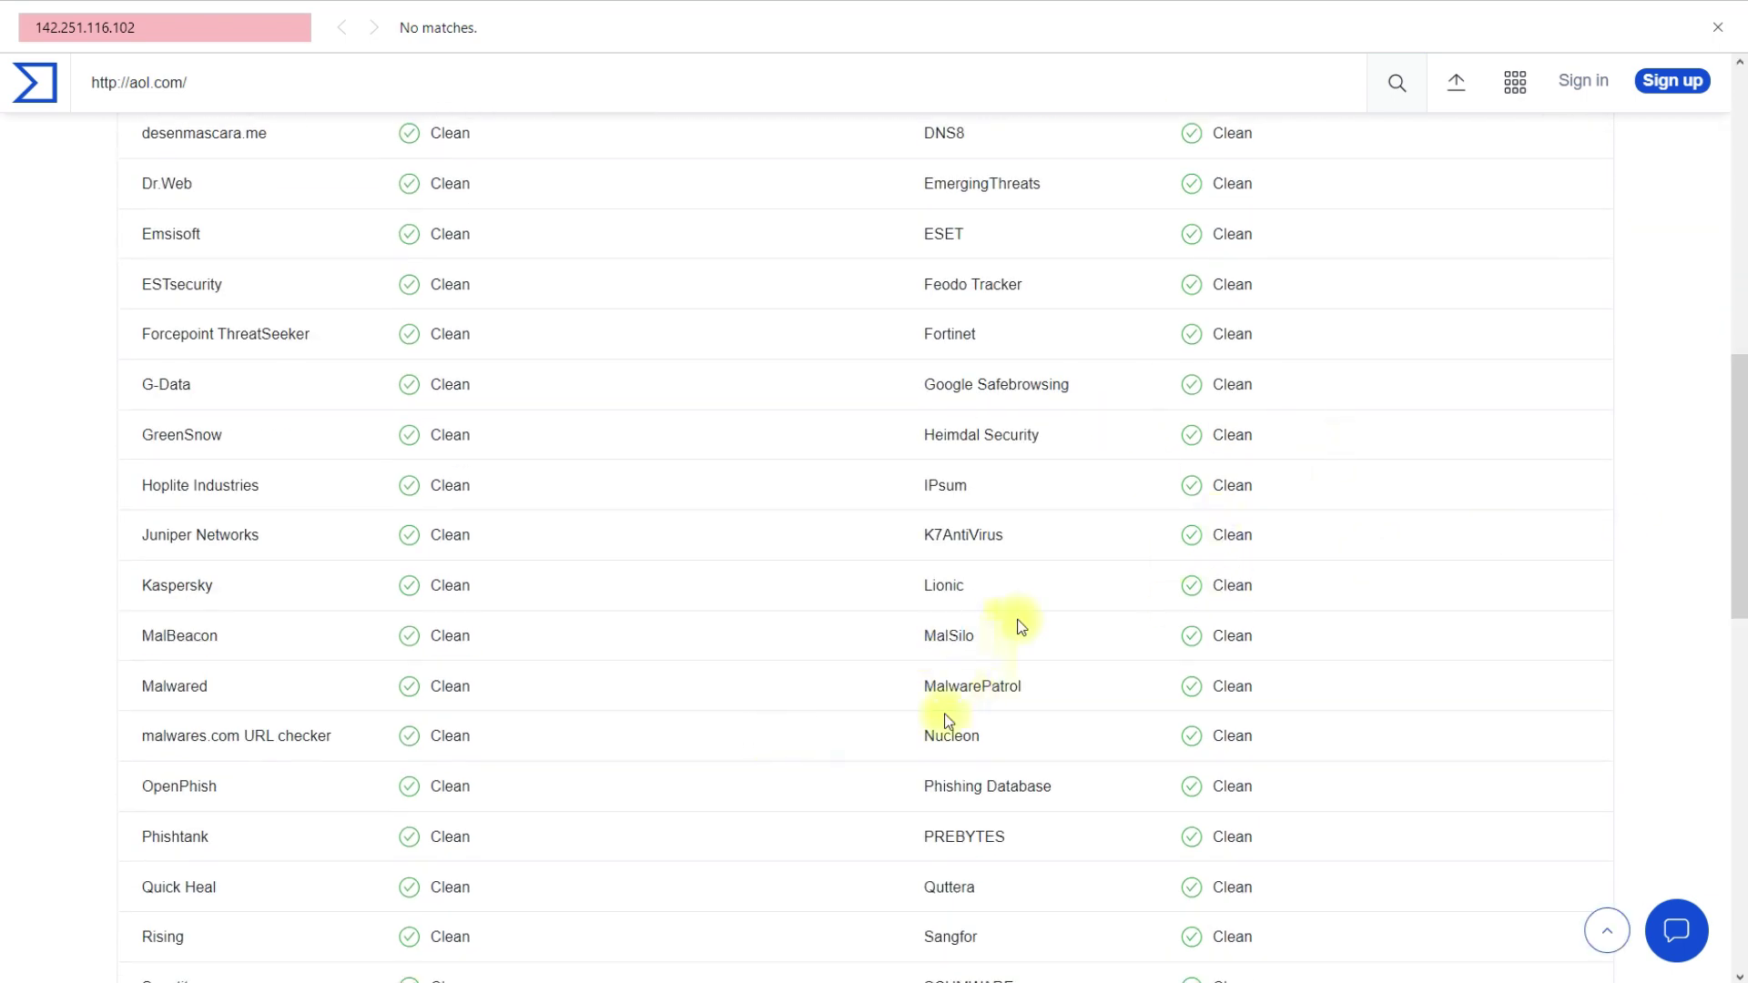
scroll(1740, 596, down, 5)
scroll(1584, 262, up, 20)
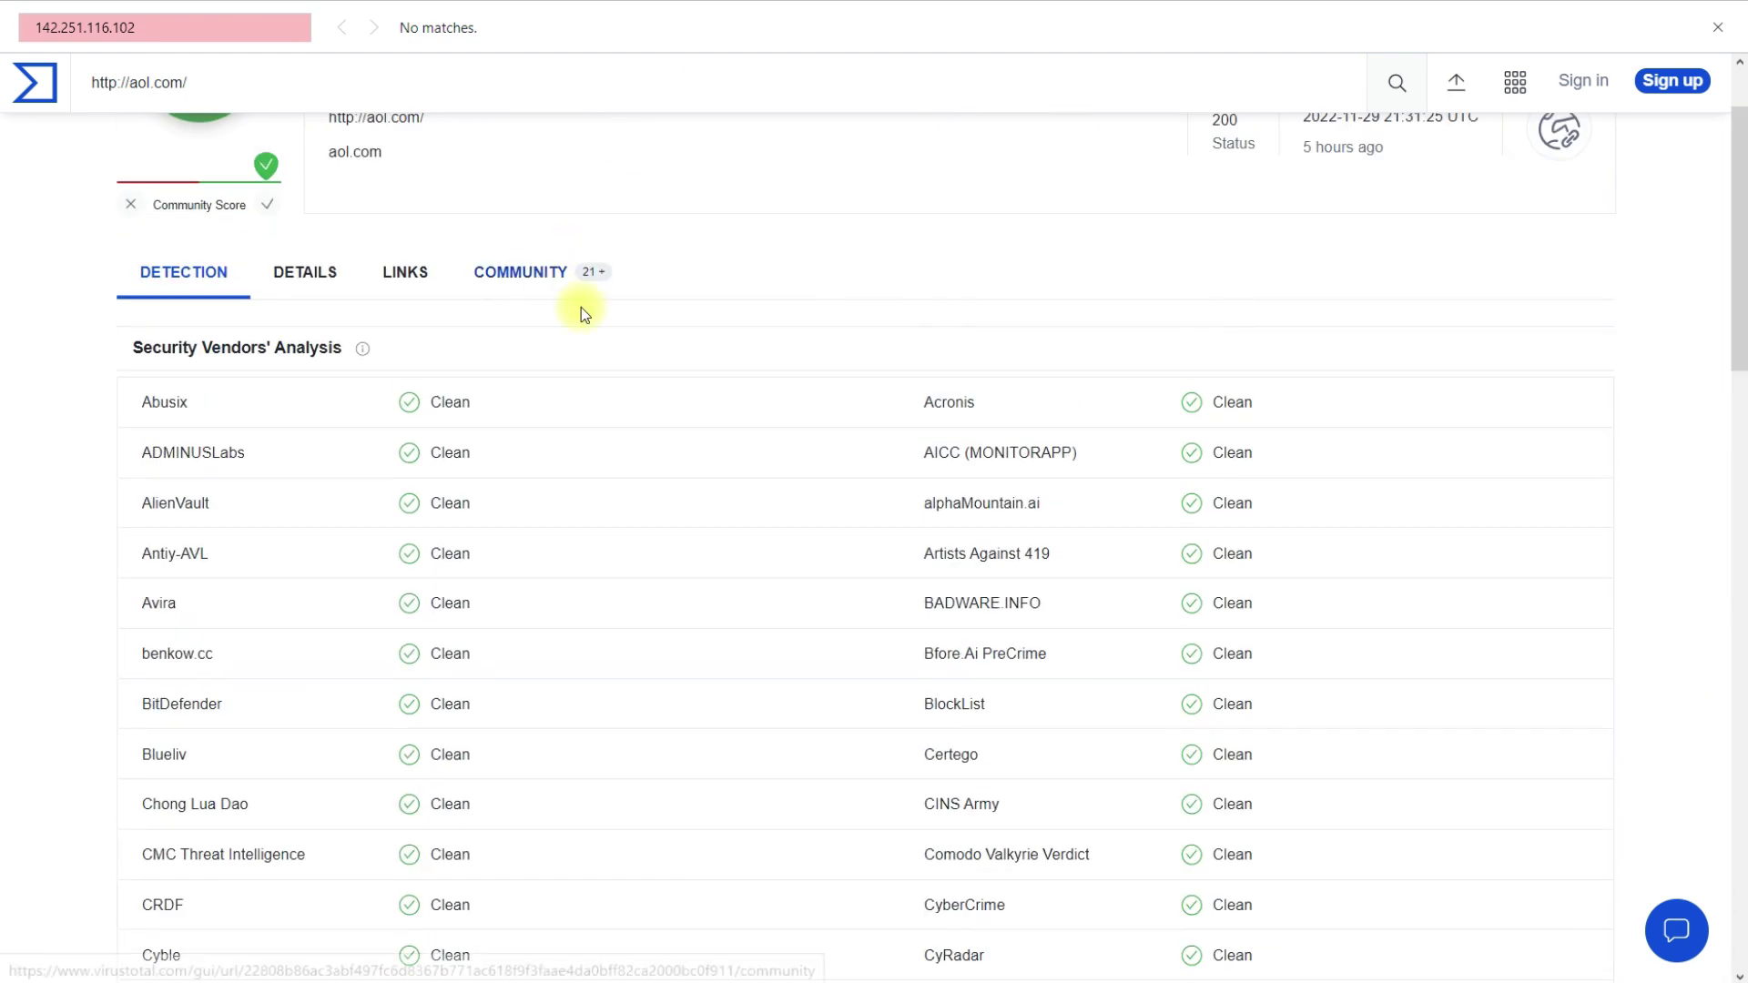
Step: Submit aol.com as a URL on the Hybrid Analysis home page
key(ctrl+Tab)
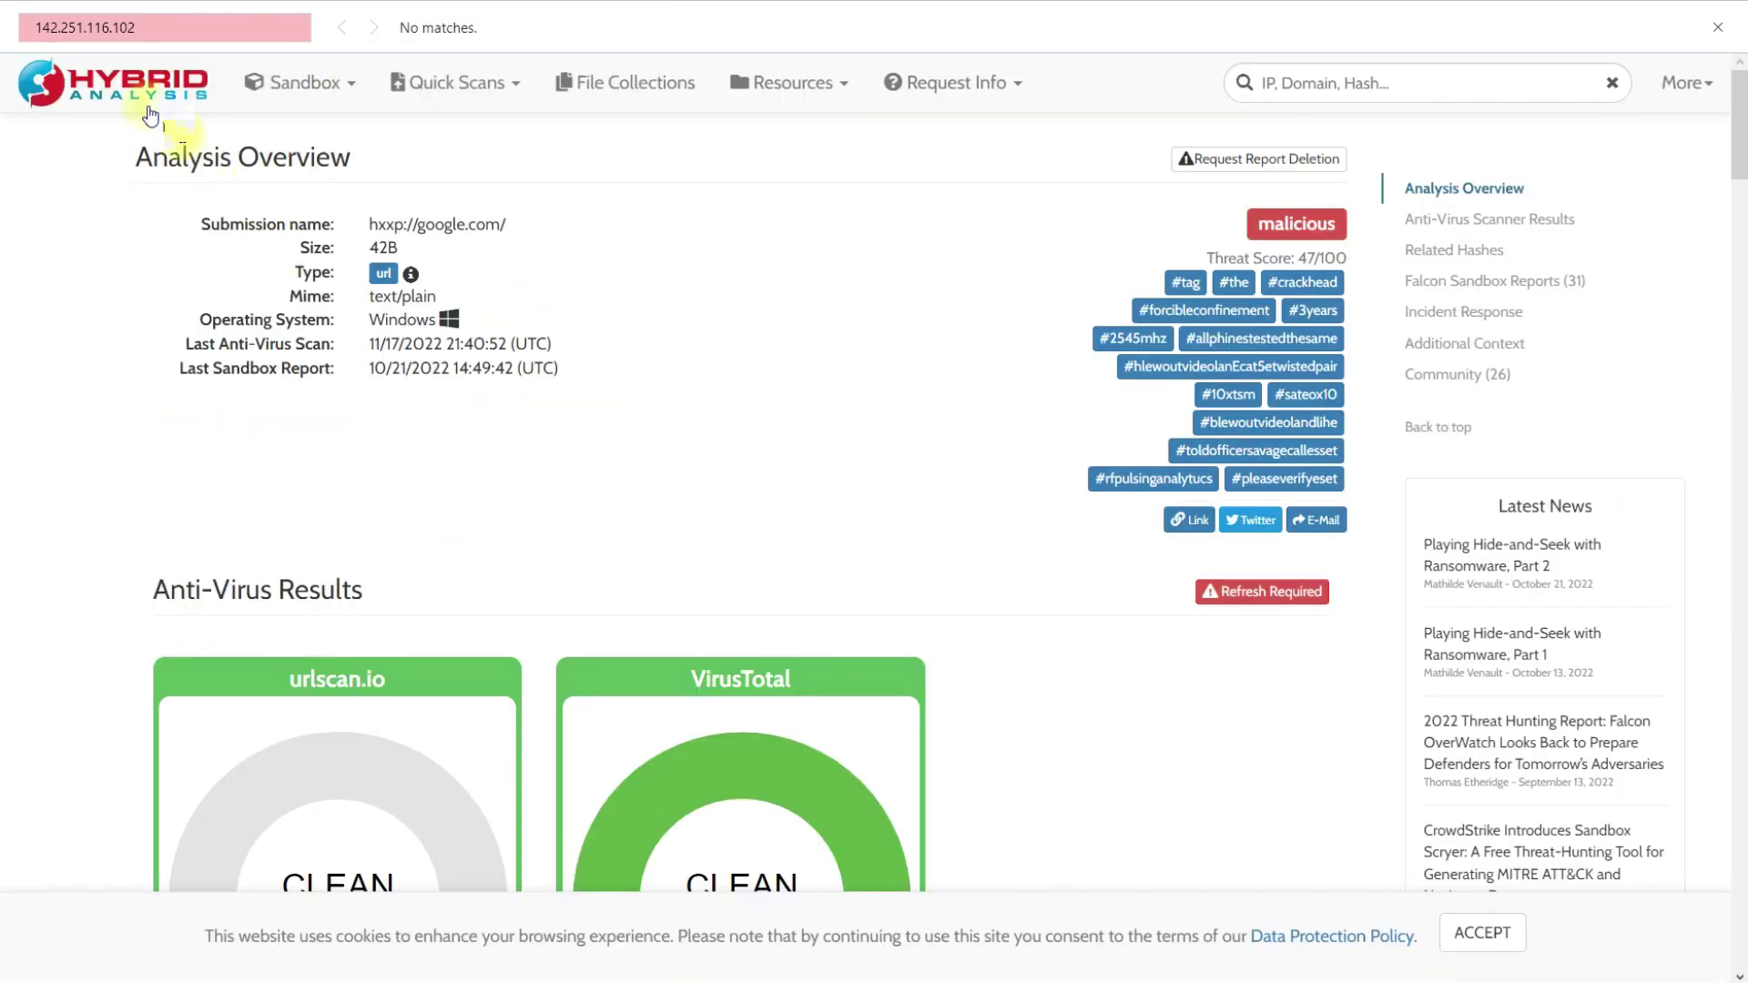
key(ctrl+Tab)
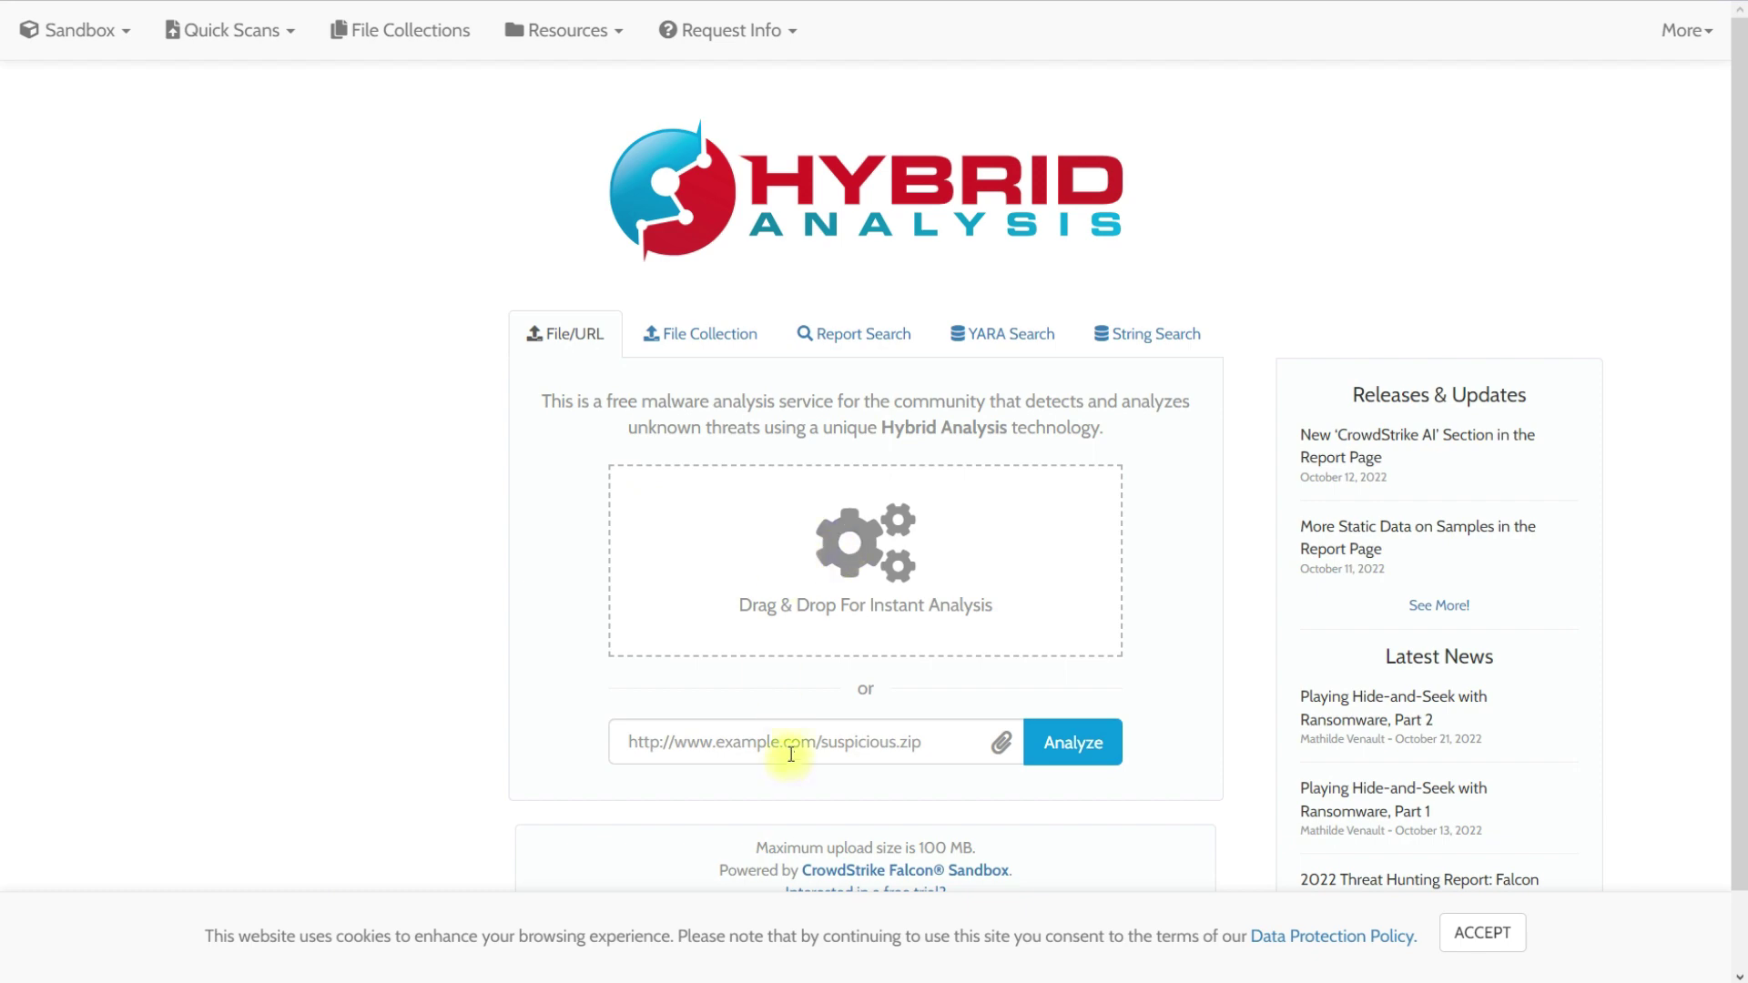
click(780, 749)
key(ctrl+v)
click(1074, 743)
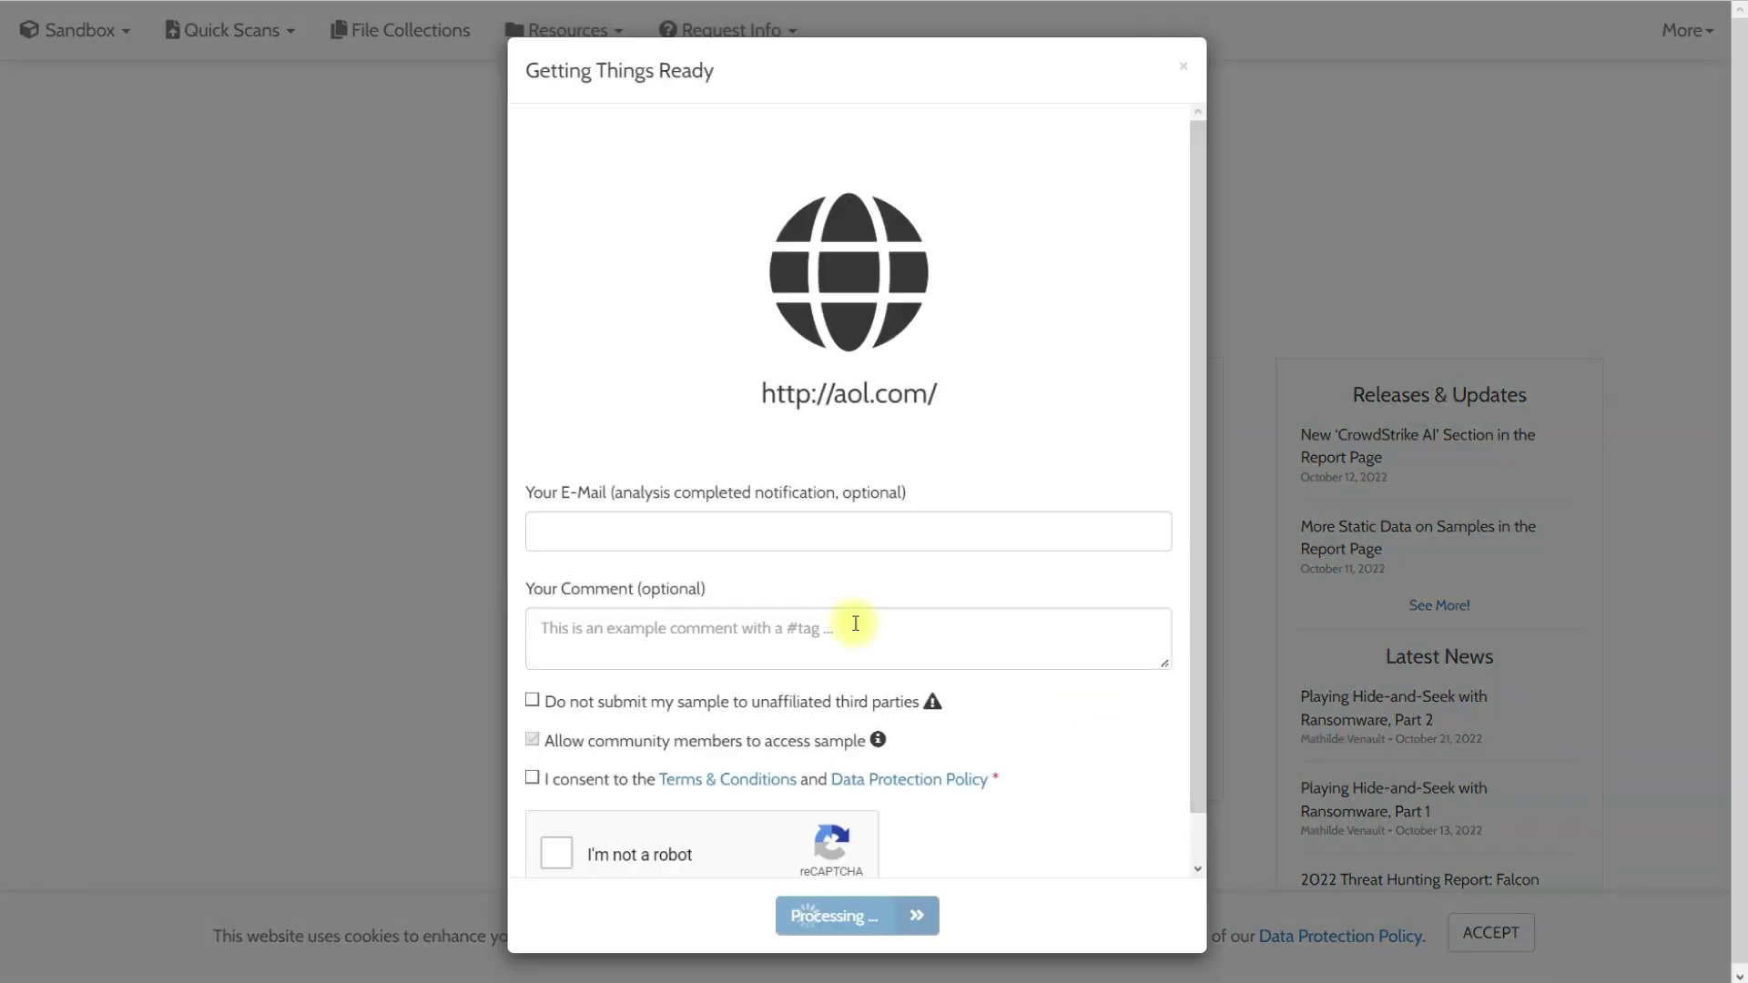
Step: Enter the notification e-mail, opt out of third-party sharing, accept the terms and solve the captcha
click(703, 531)
click(623, 582)
click(557, 852)
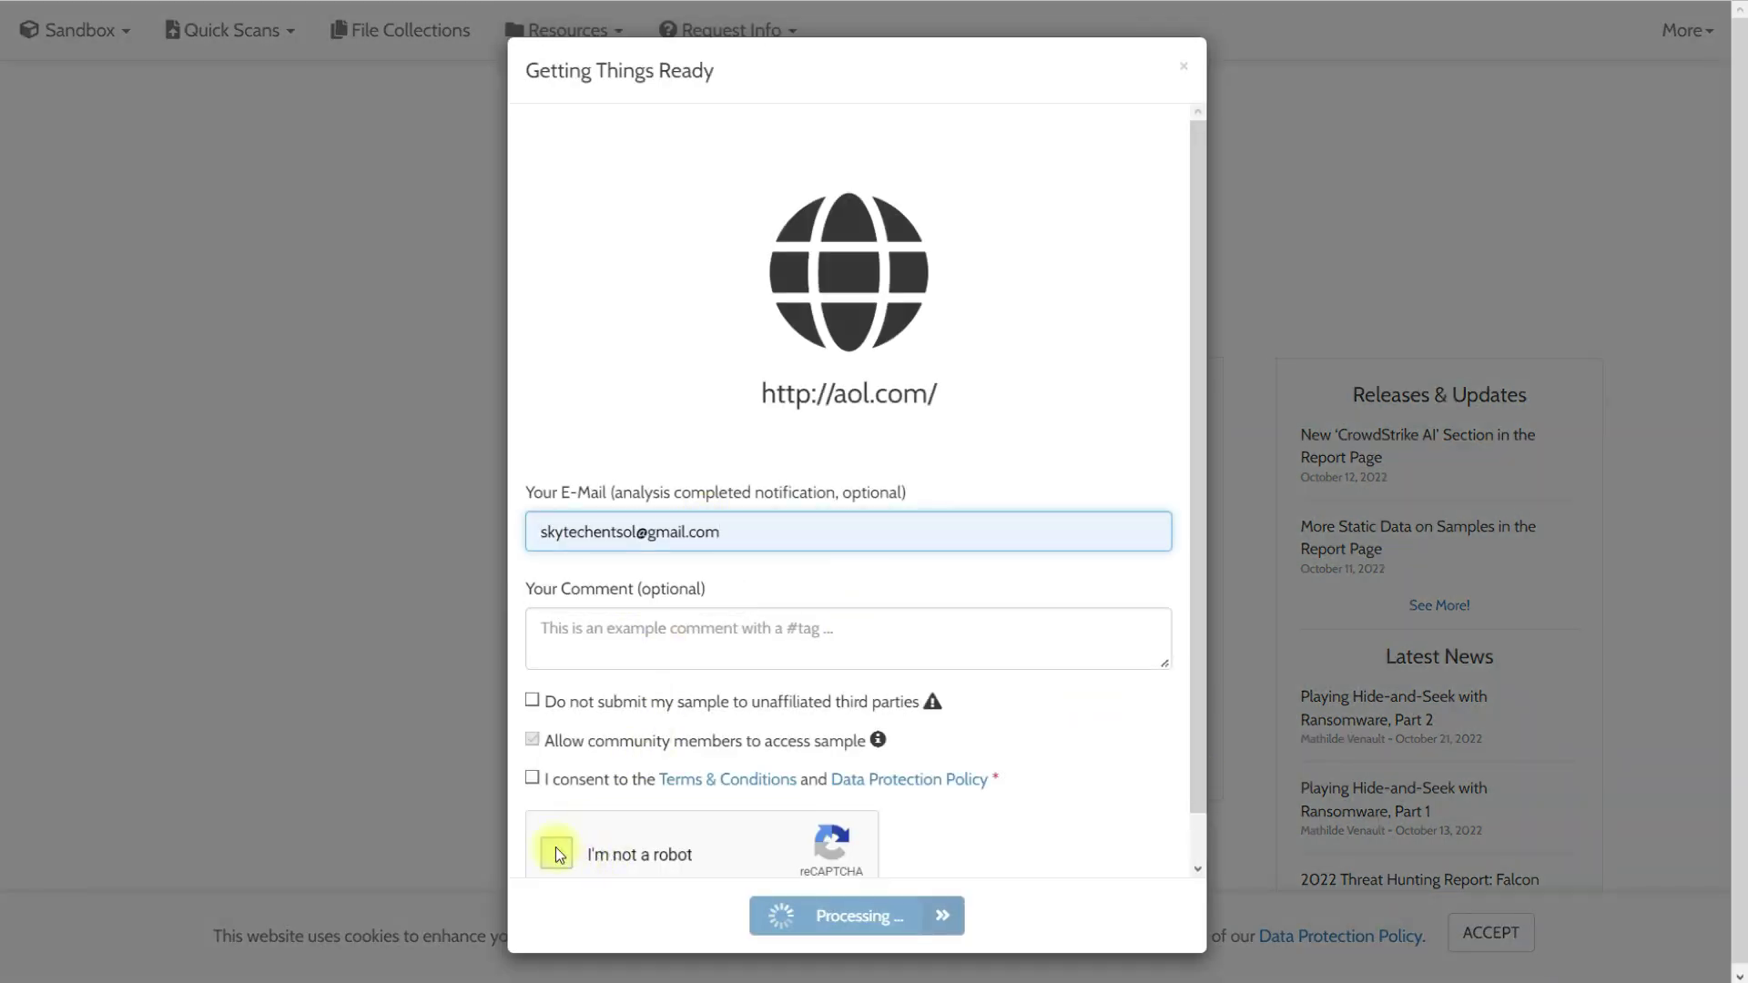
click(537, 705)
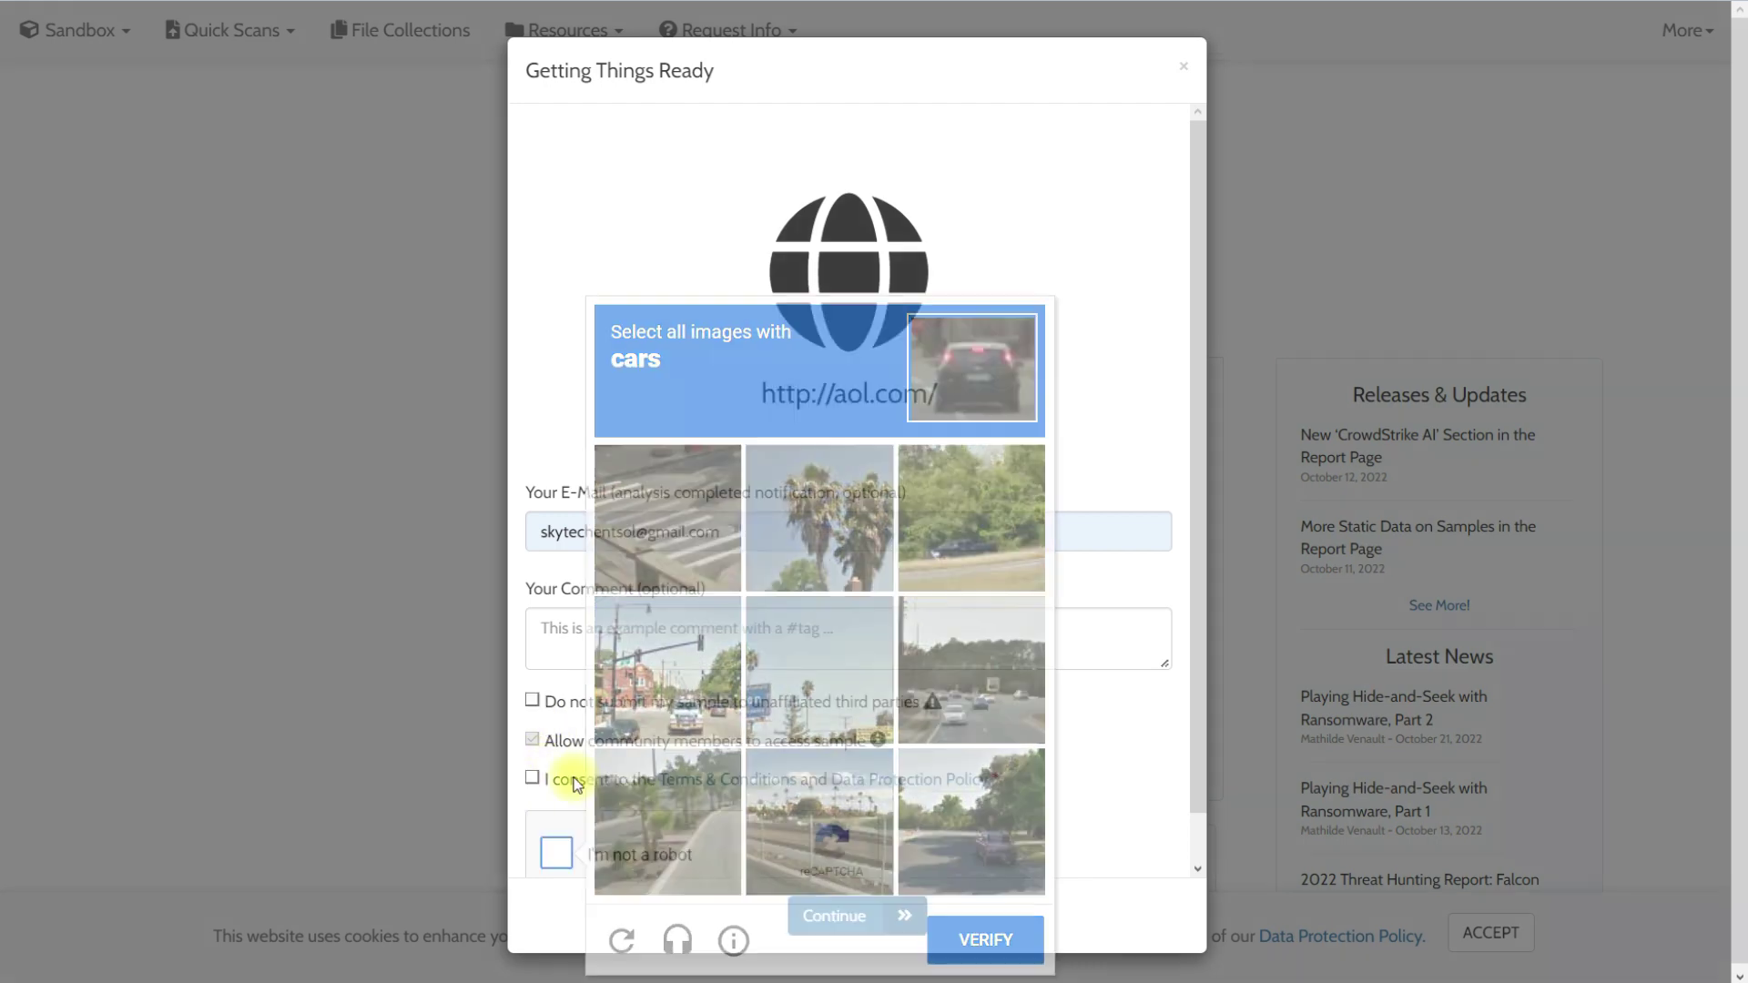
click(533, 702)
click(533, 779)
click(557, 854)
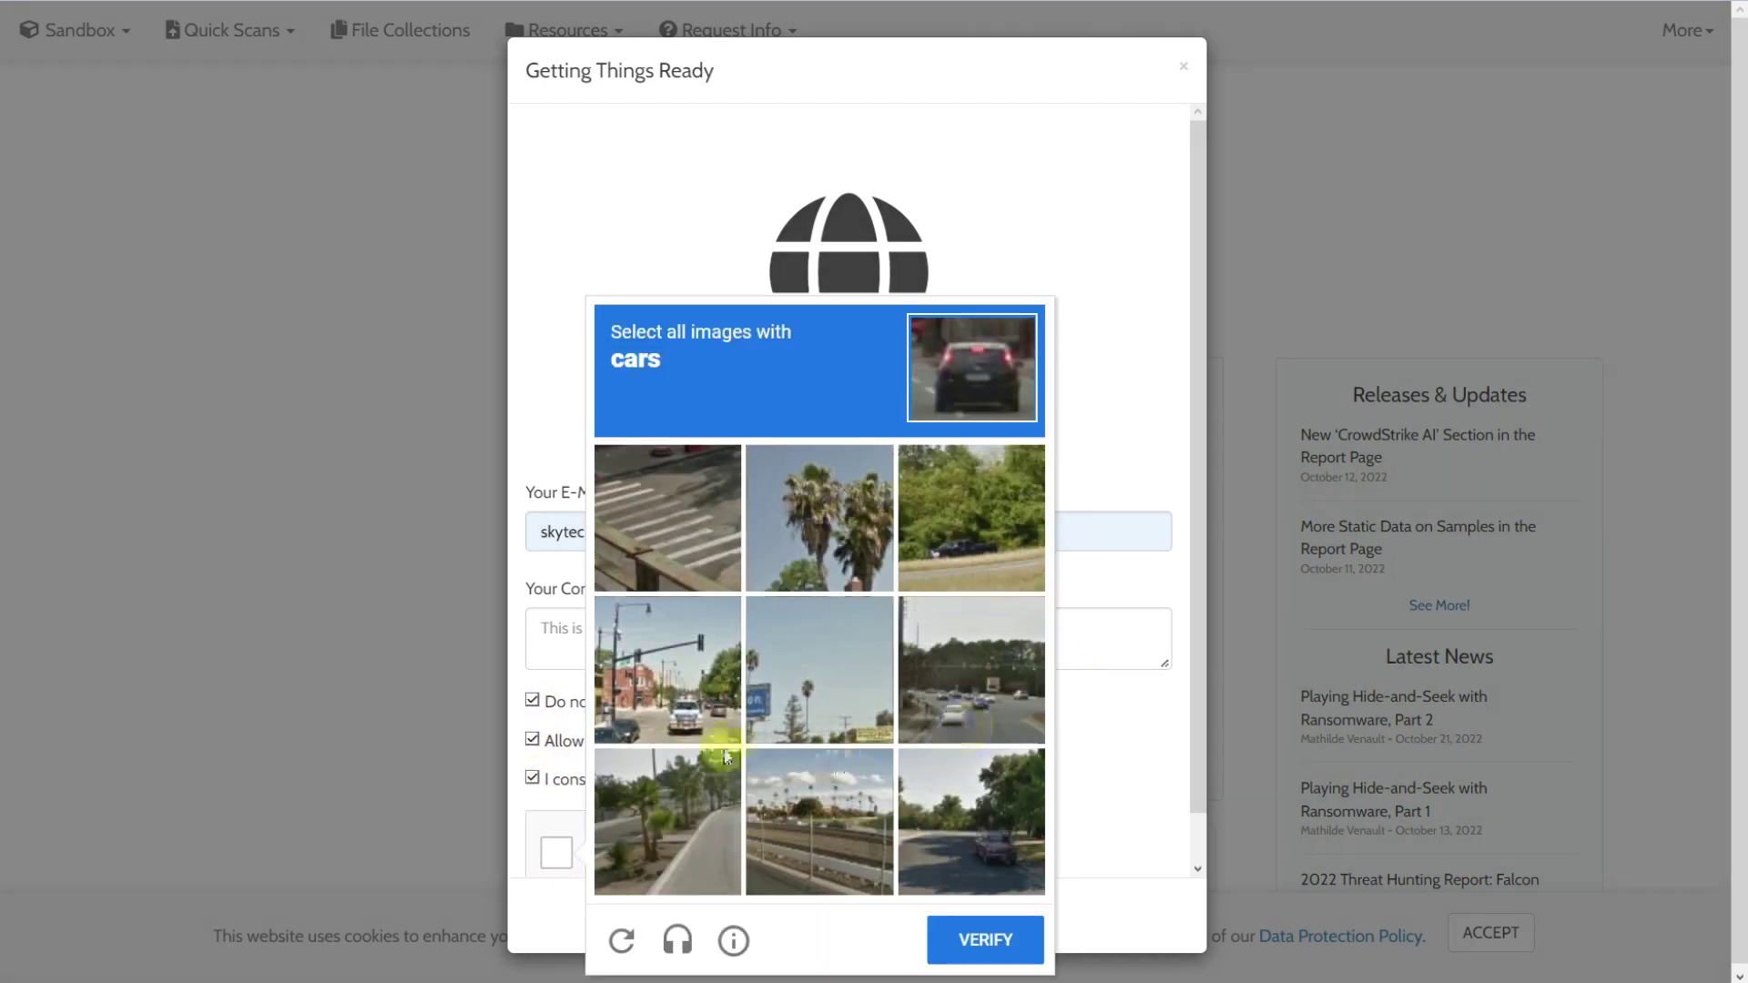
click(719, 739)
click(983, 702)
click(1005, 859)
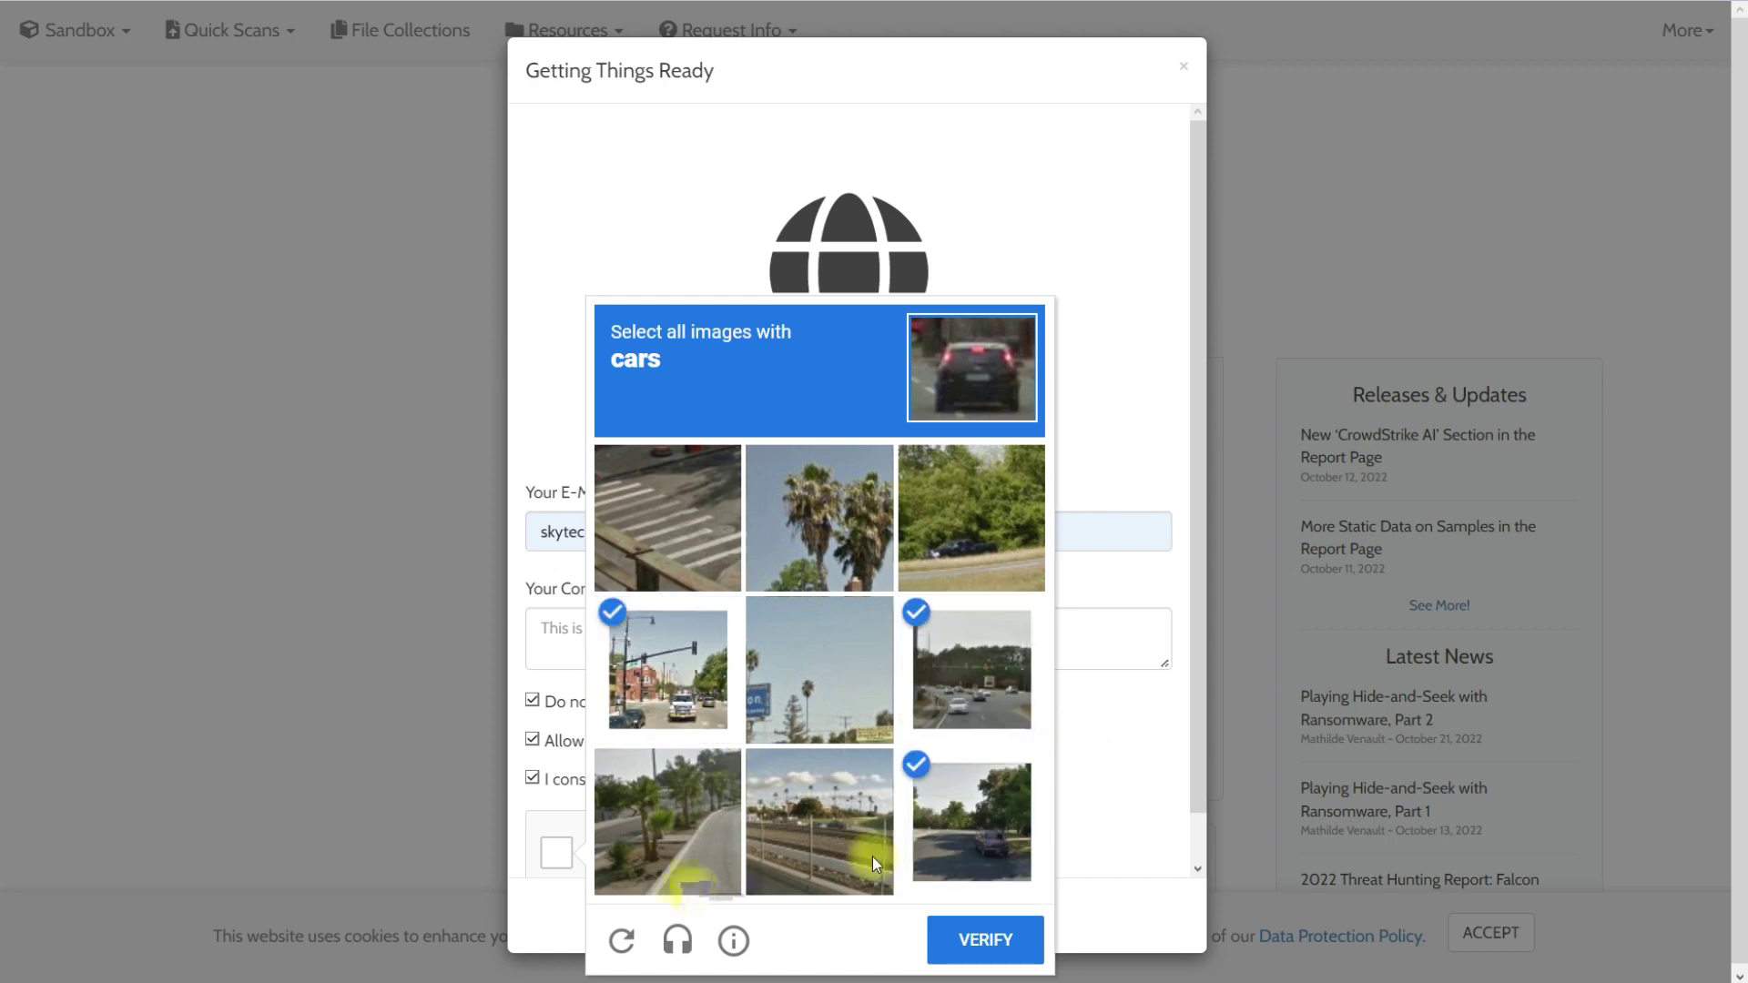
click(1006, 946)
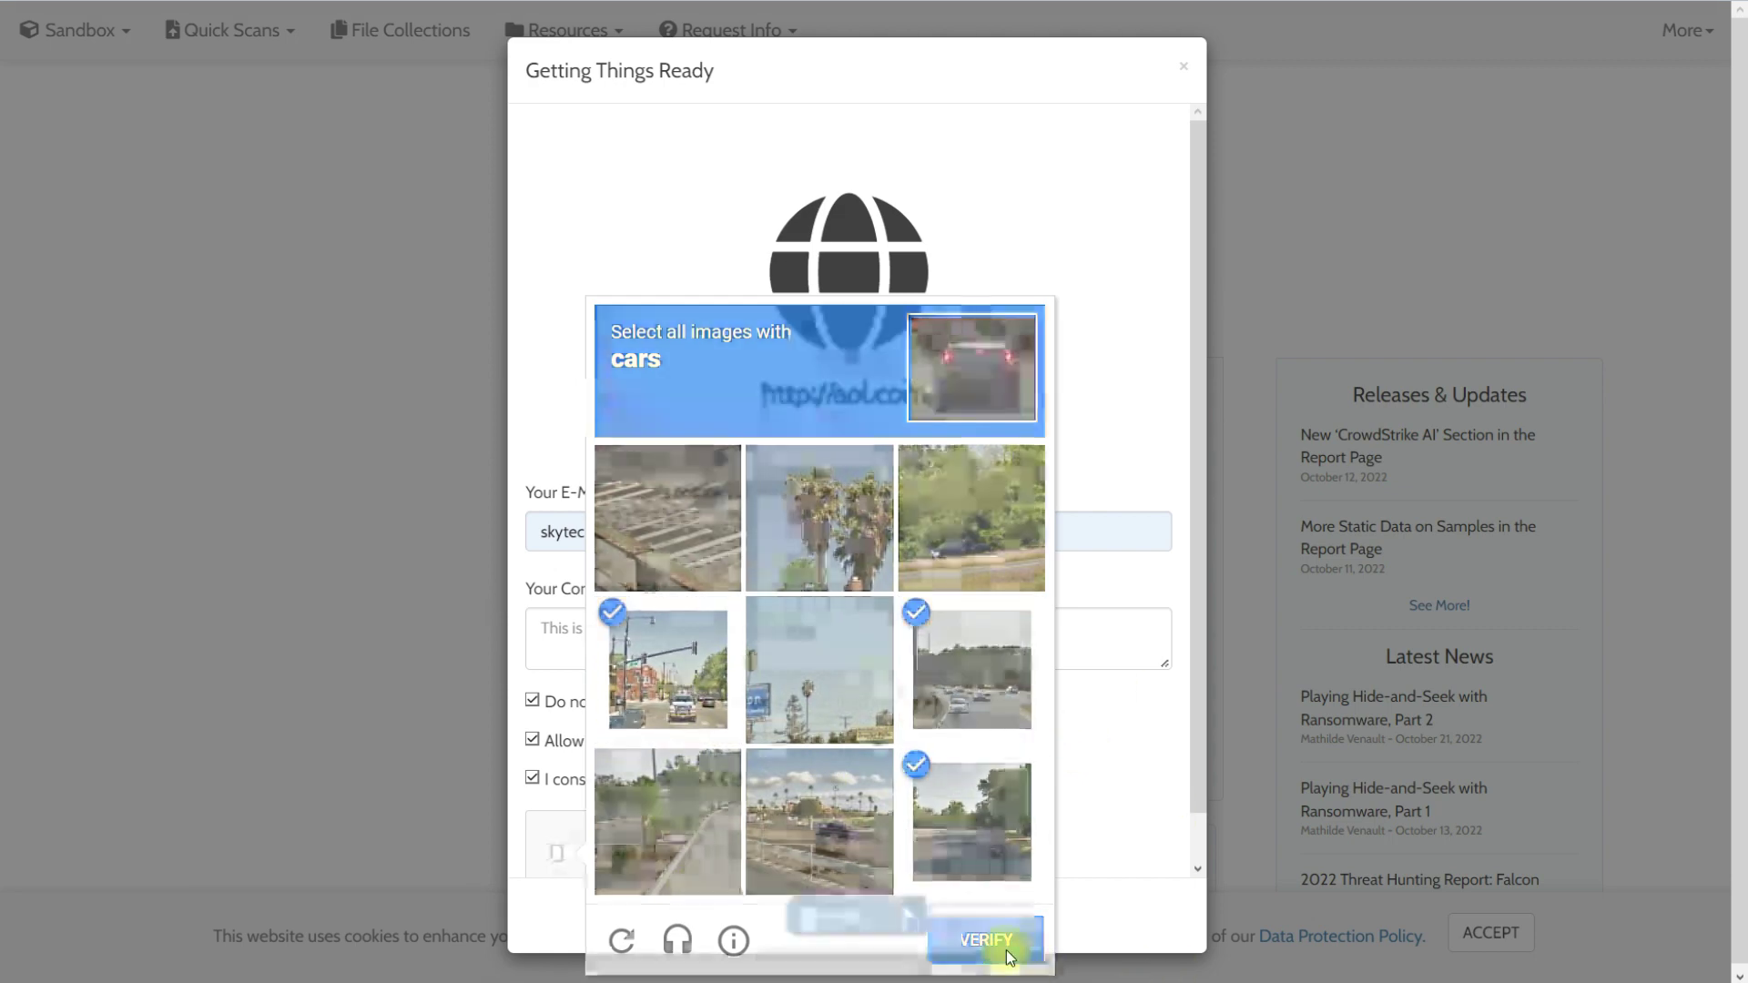
Step: Continue the submission and generate the public aol.com report
click(842, 915)
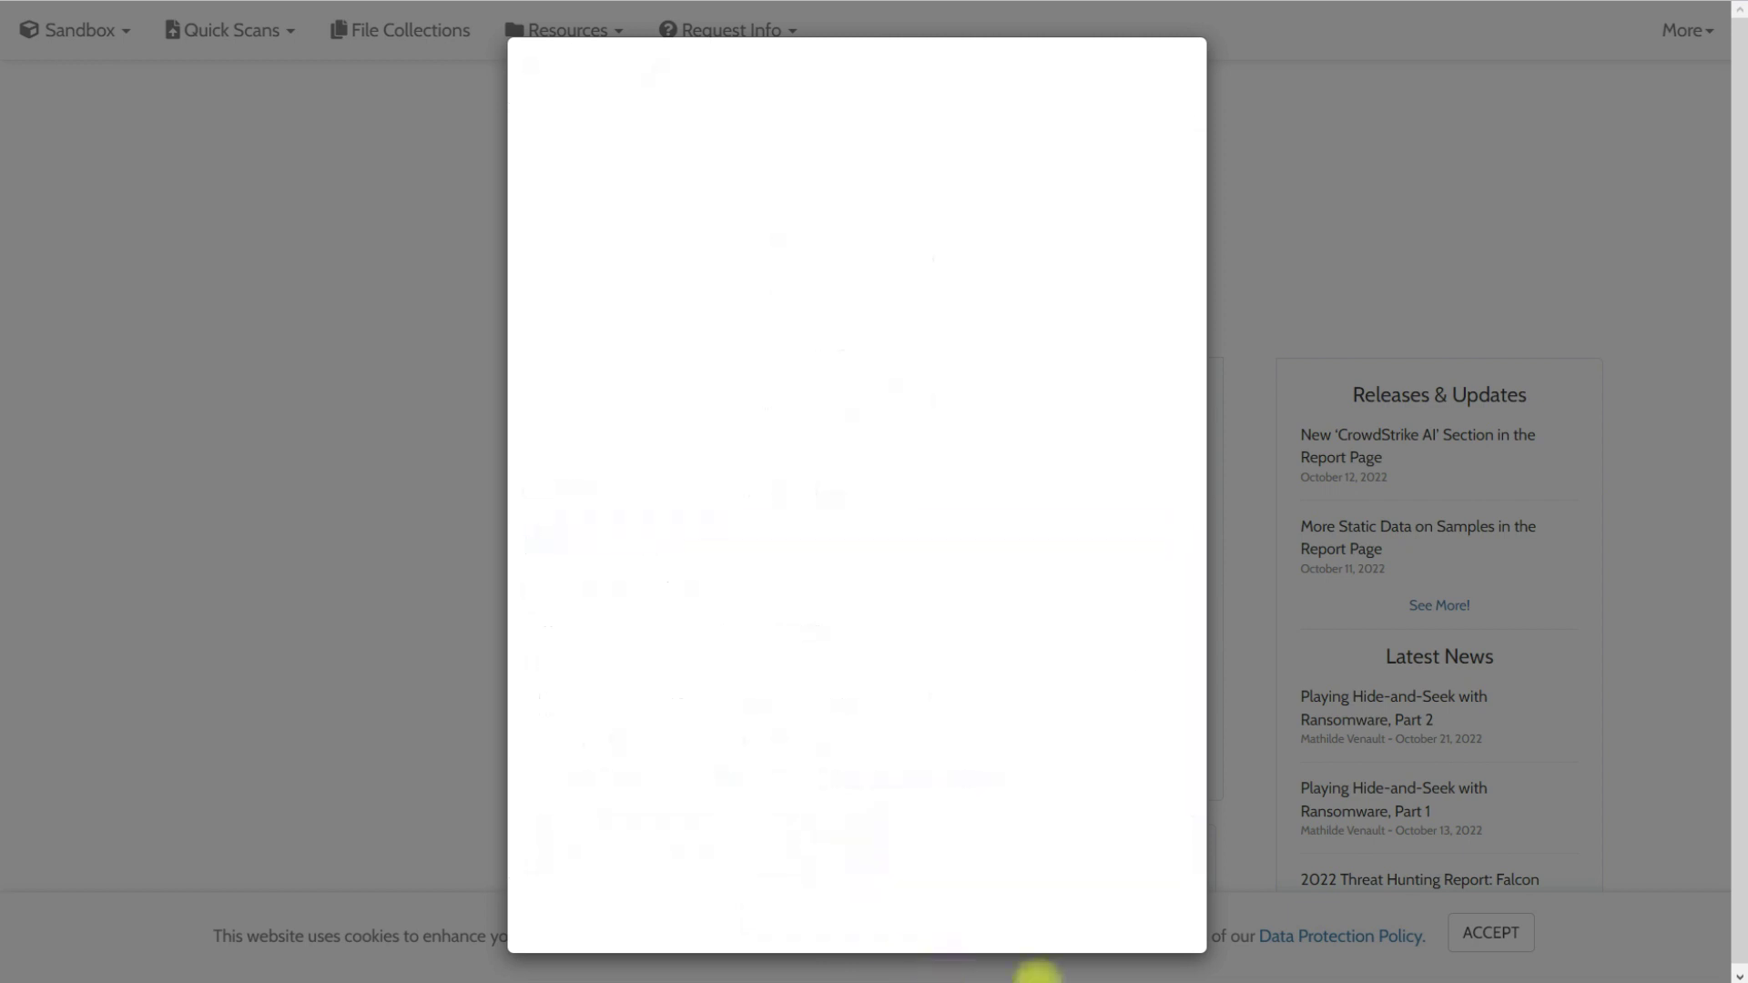
click(1044, 653)
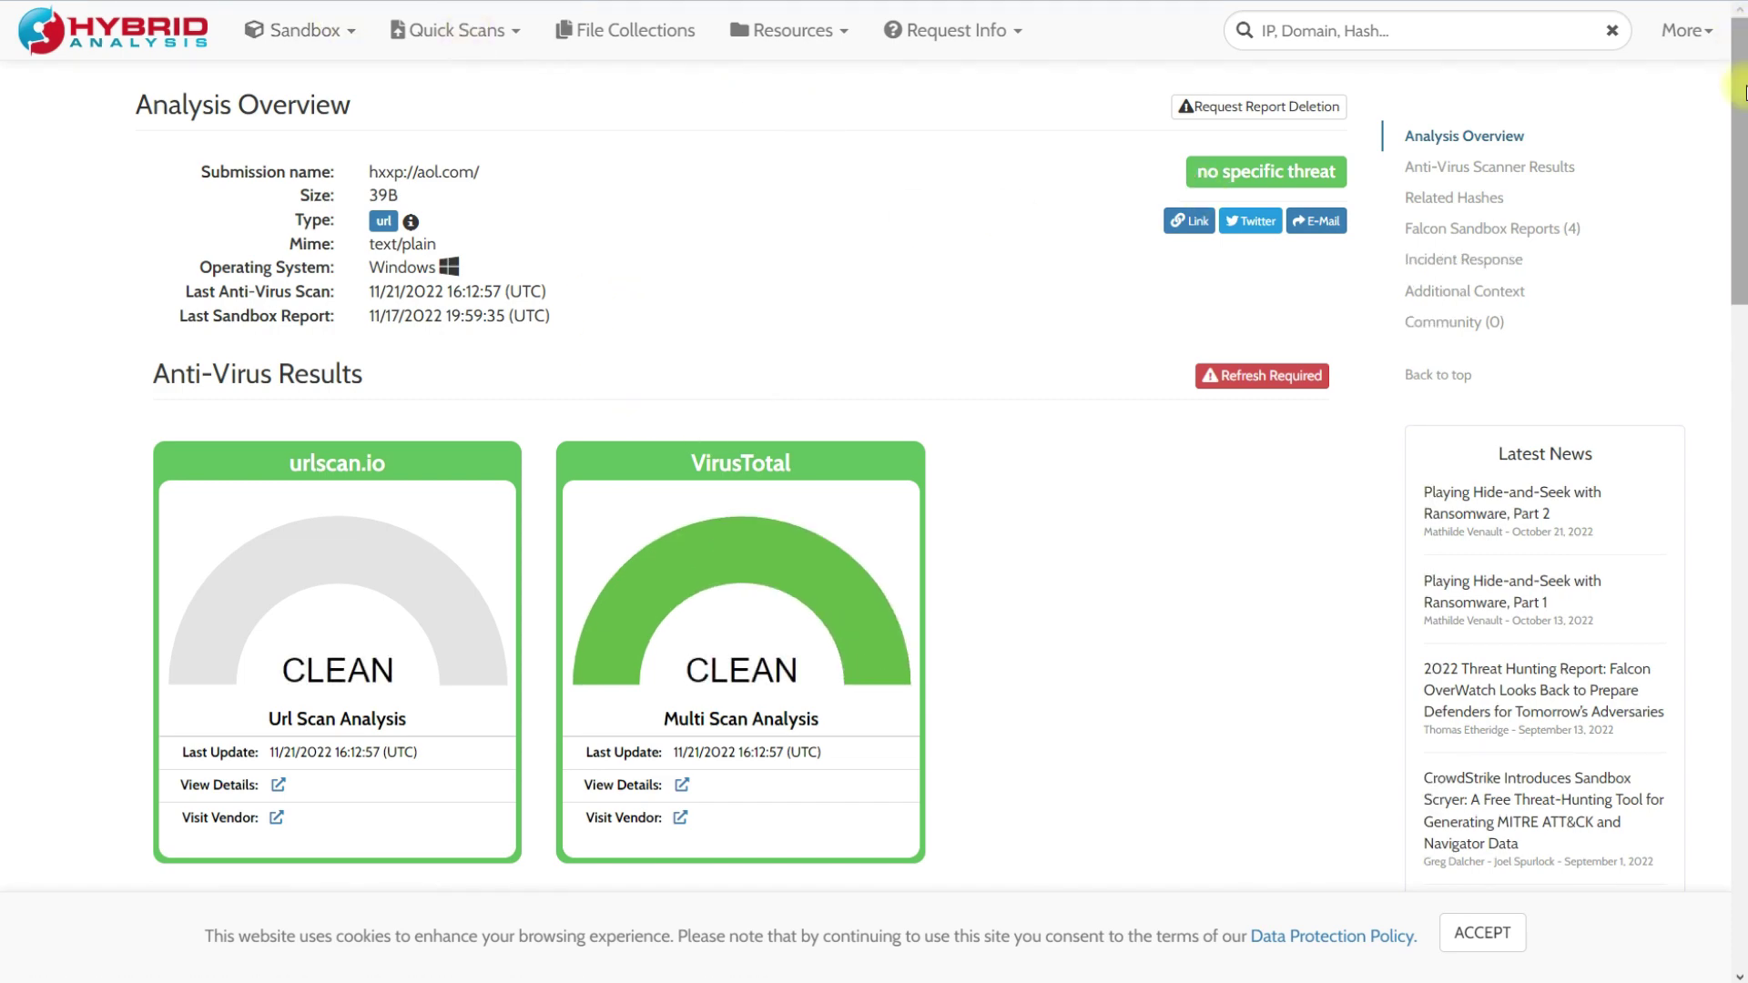
drag(1741, 91, 598, 71)
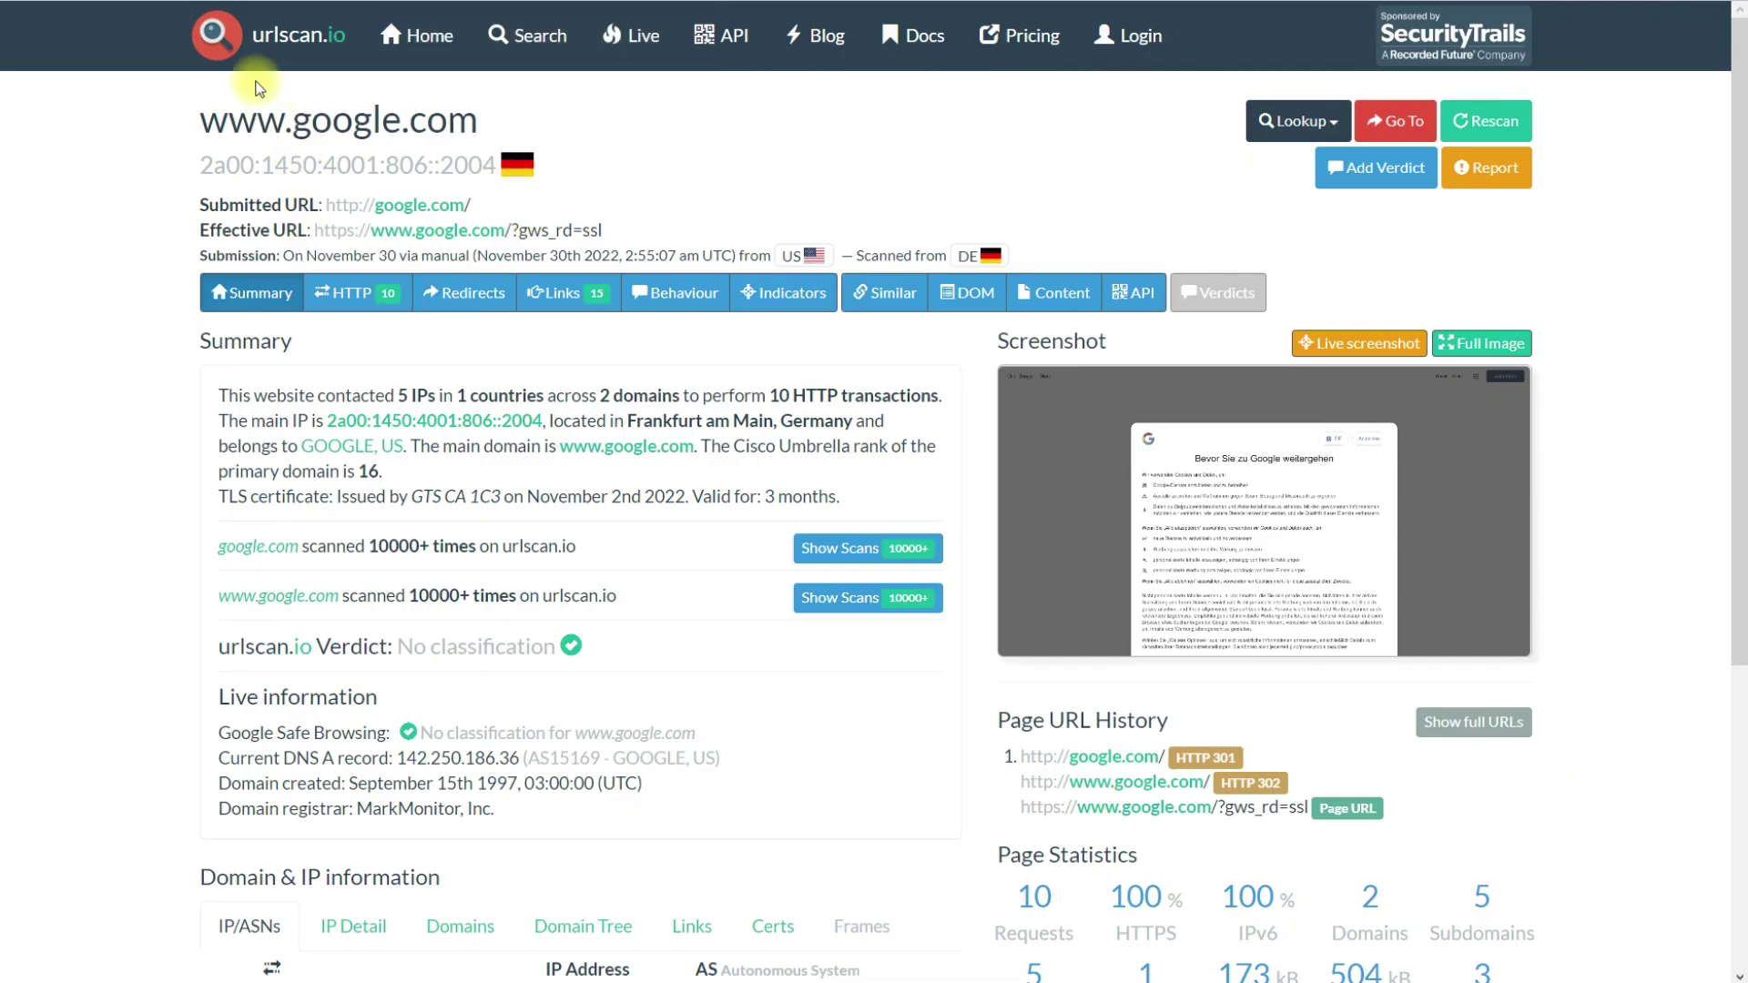
Step: Enter aol.com on the urlscan.io home page and submit it as a Public Scan
click(258, 66)
click(437, 245)
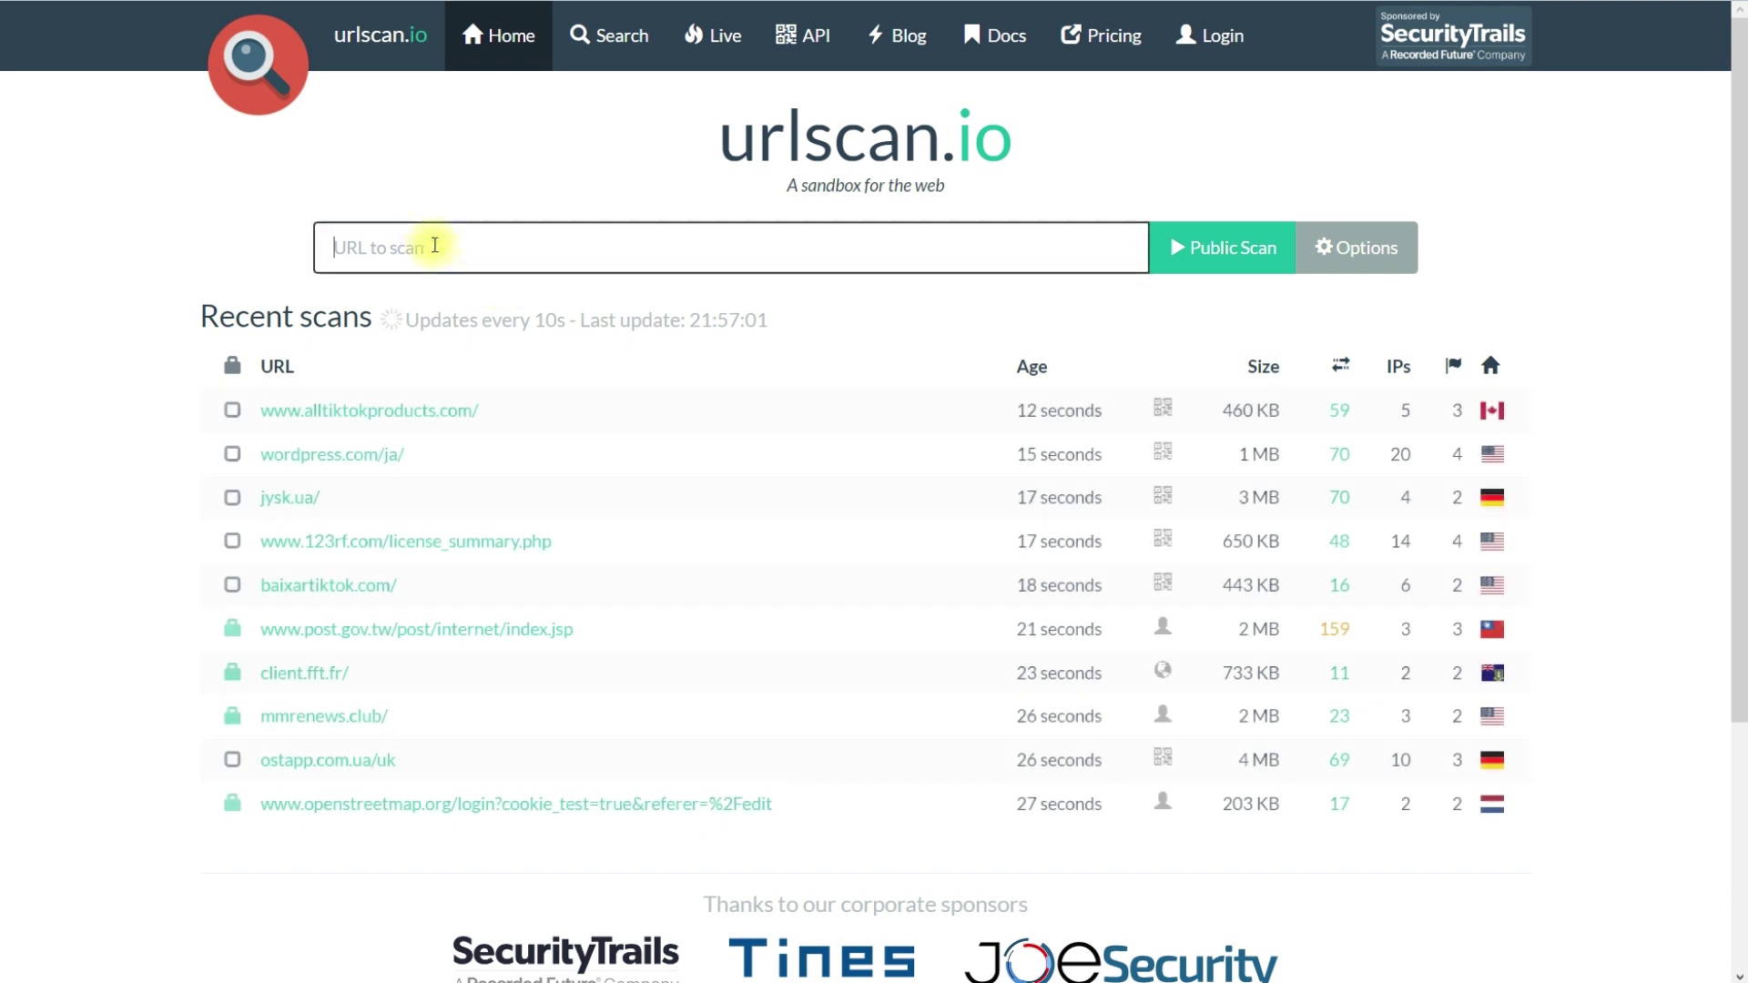
text(aol.com)
click(1217, 259)
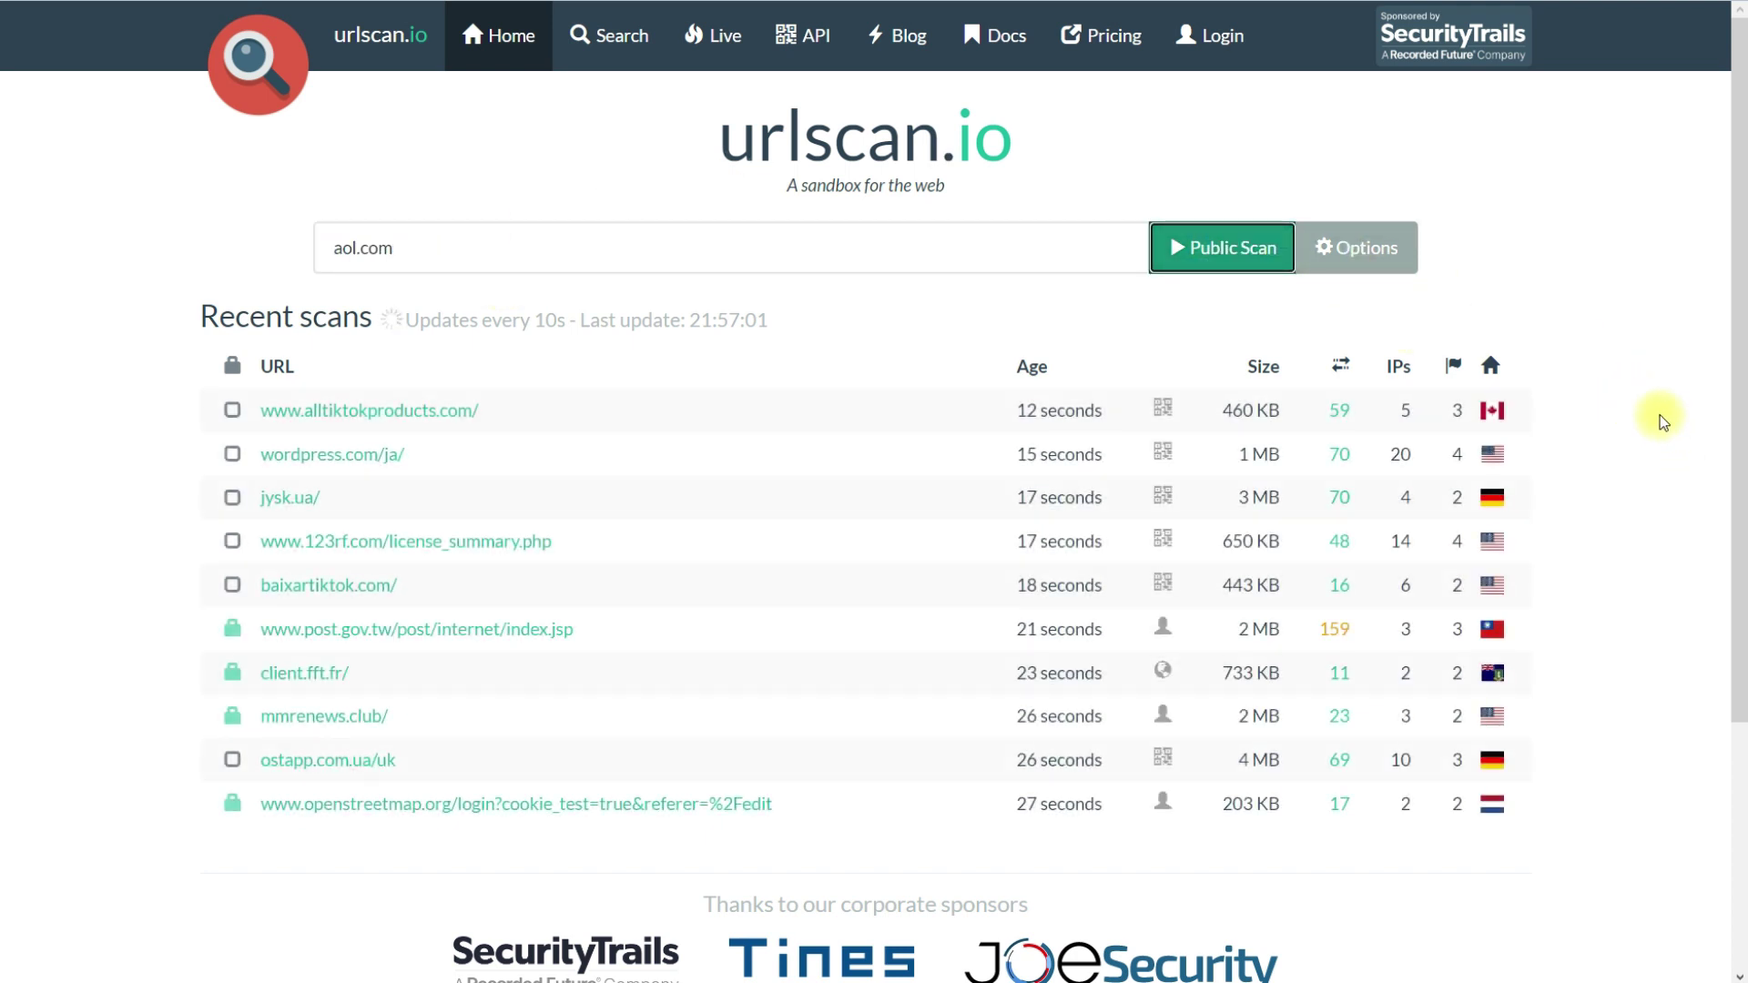
click(1209, 269)
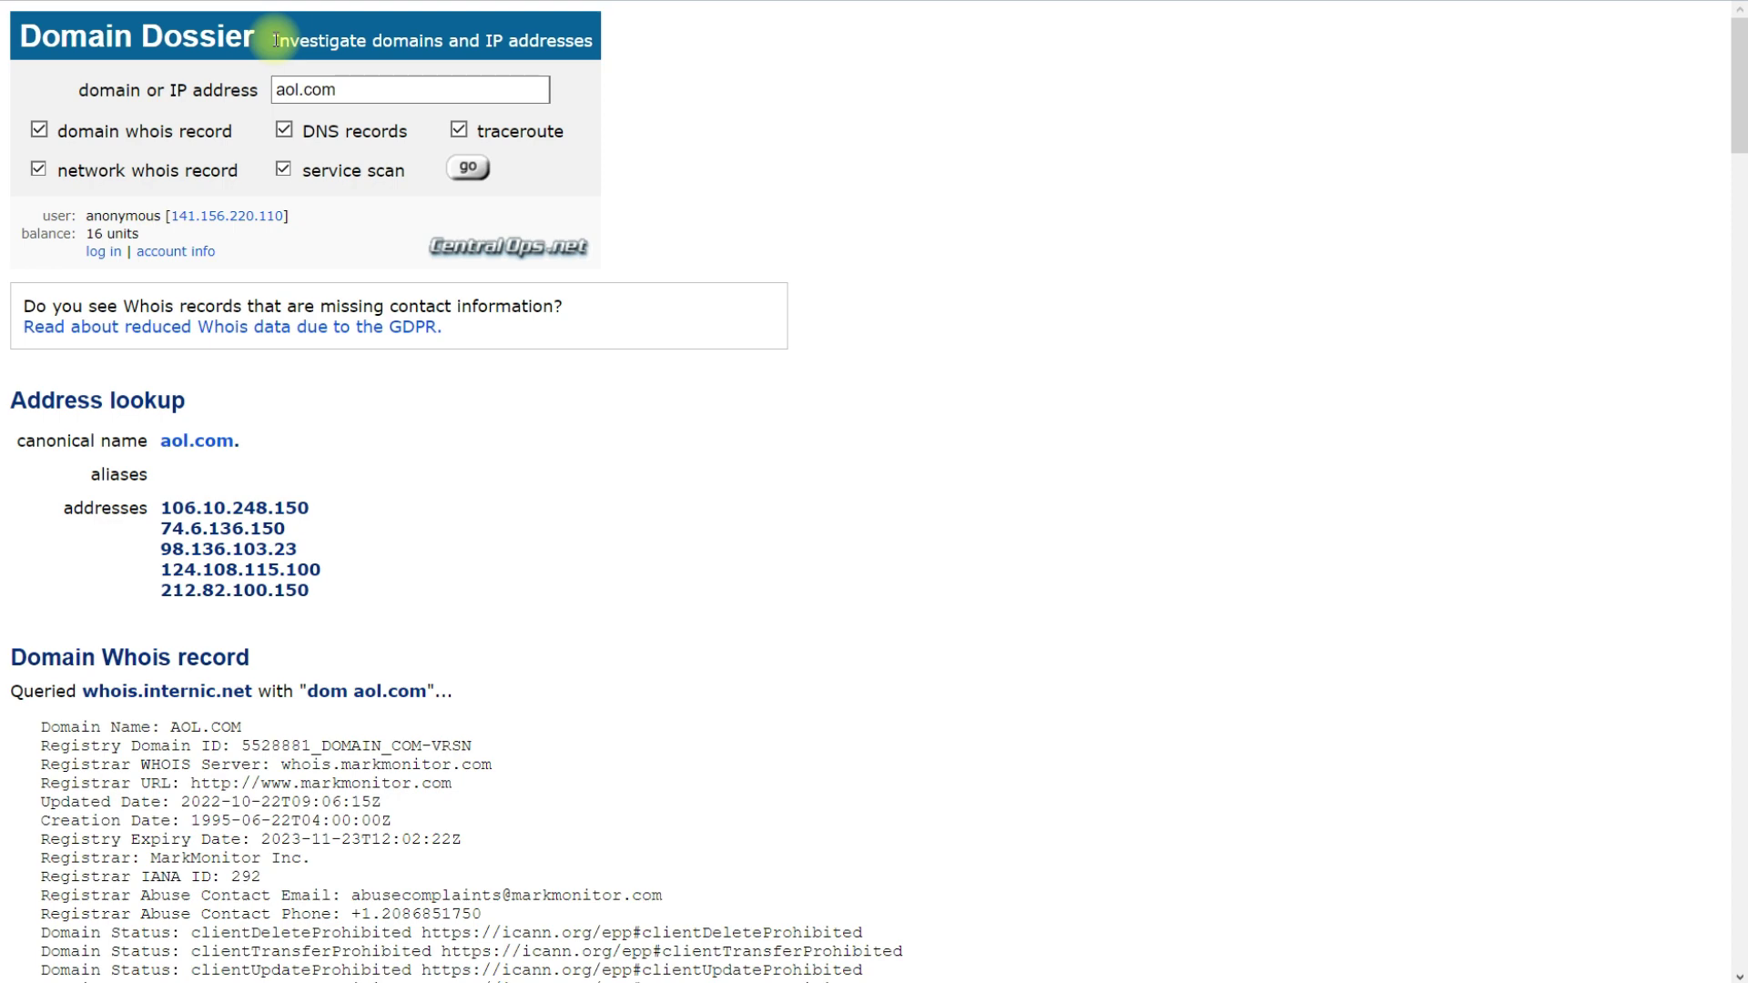
Step: View VirusTotal's aol.com URL report, then return to the VirusTotal home page
click(275, 40)
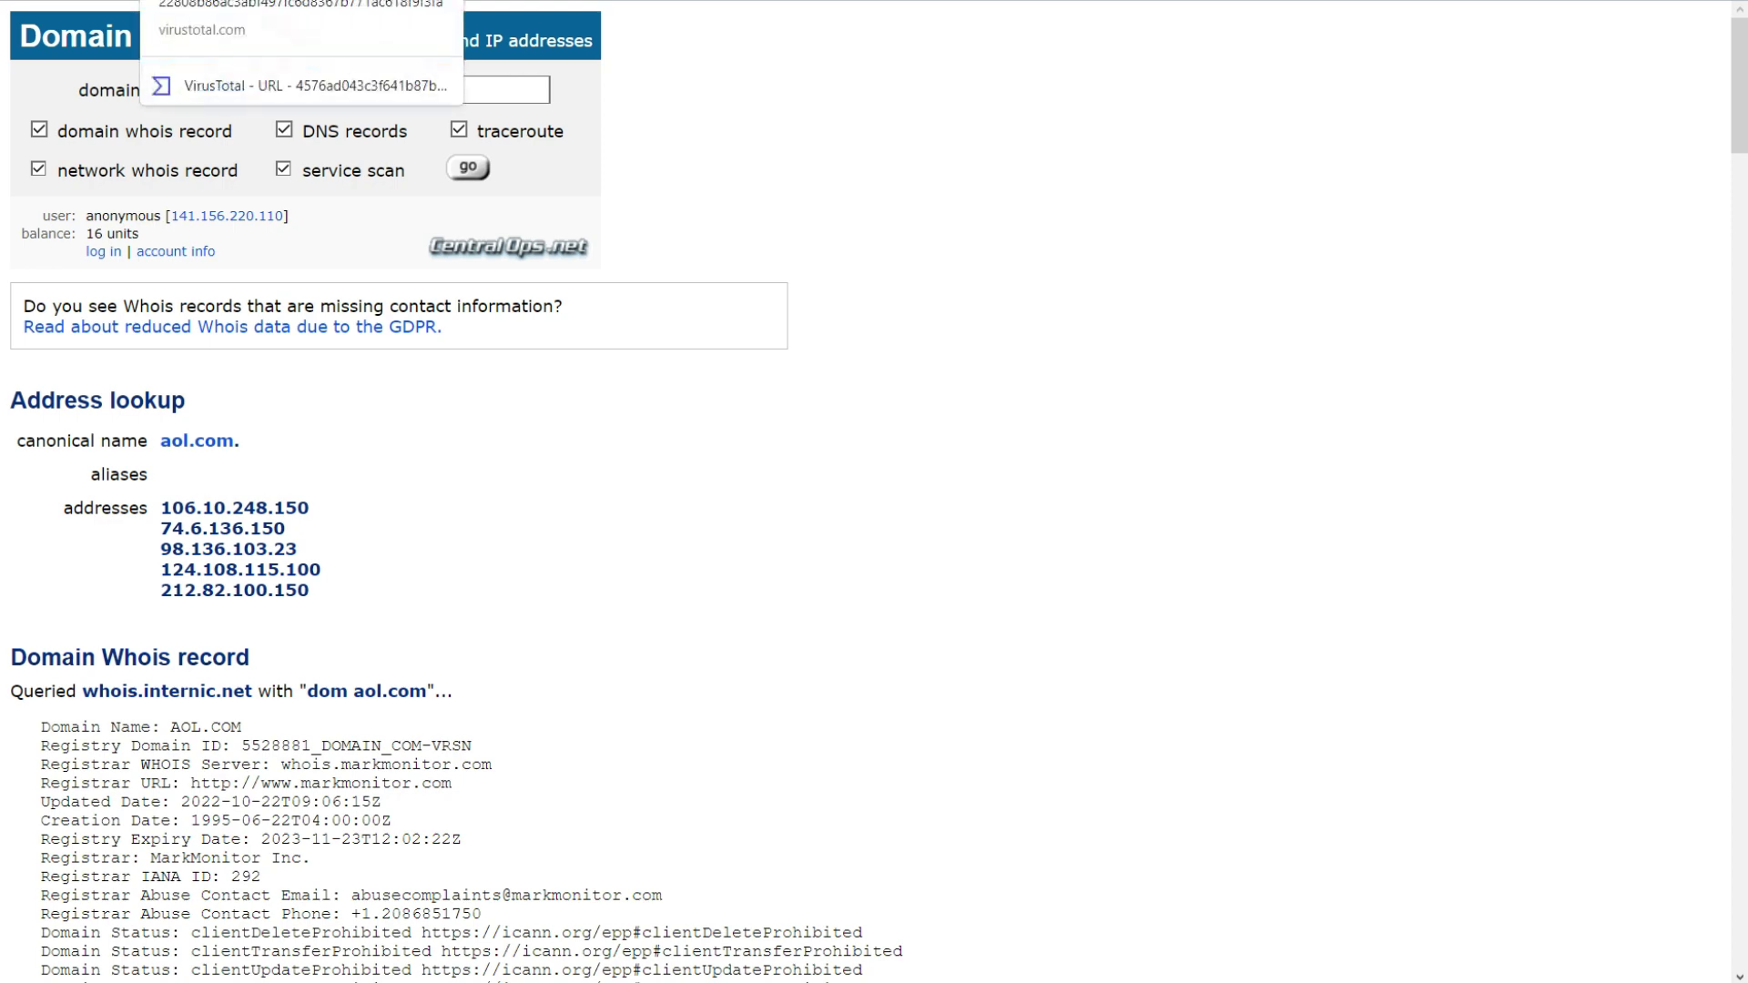
click(315, 86)
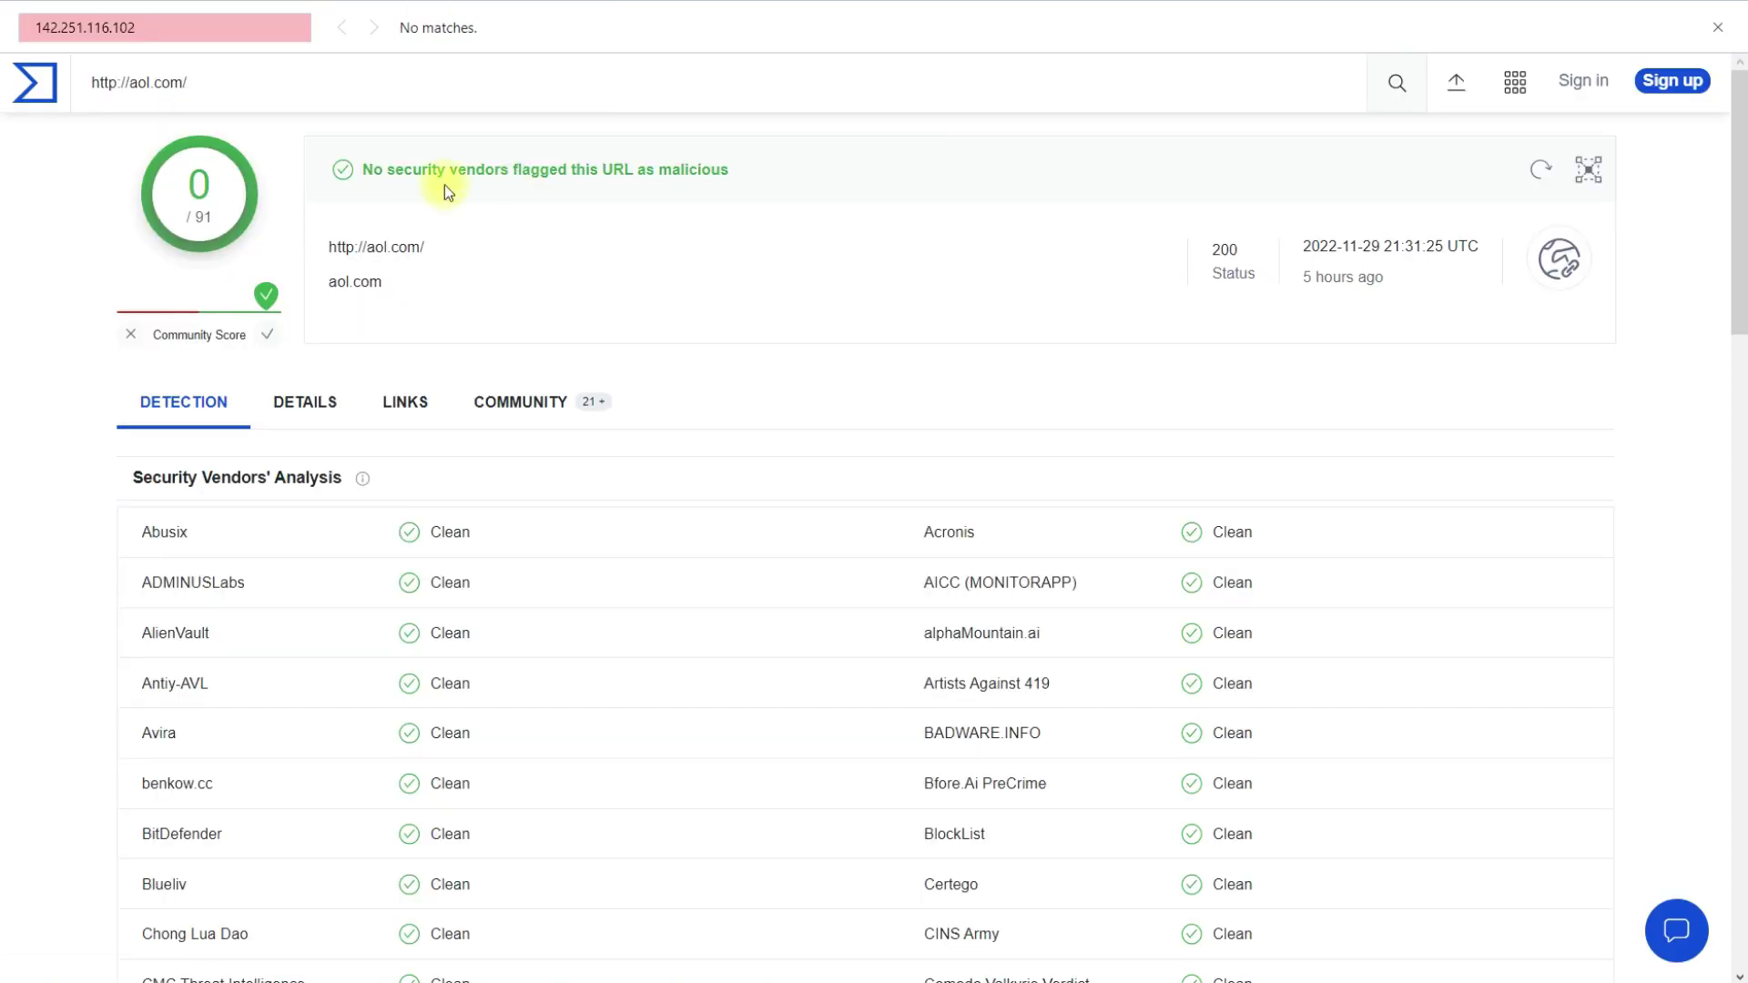
click(46, 83)
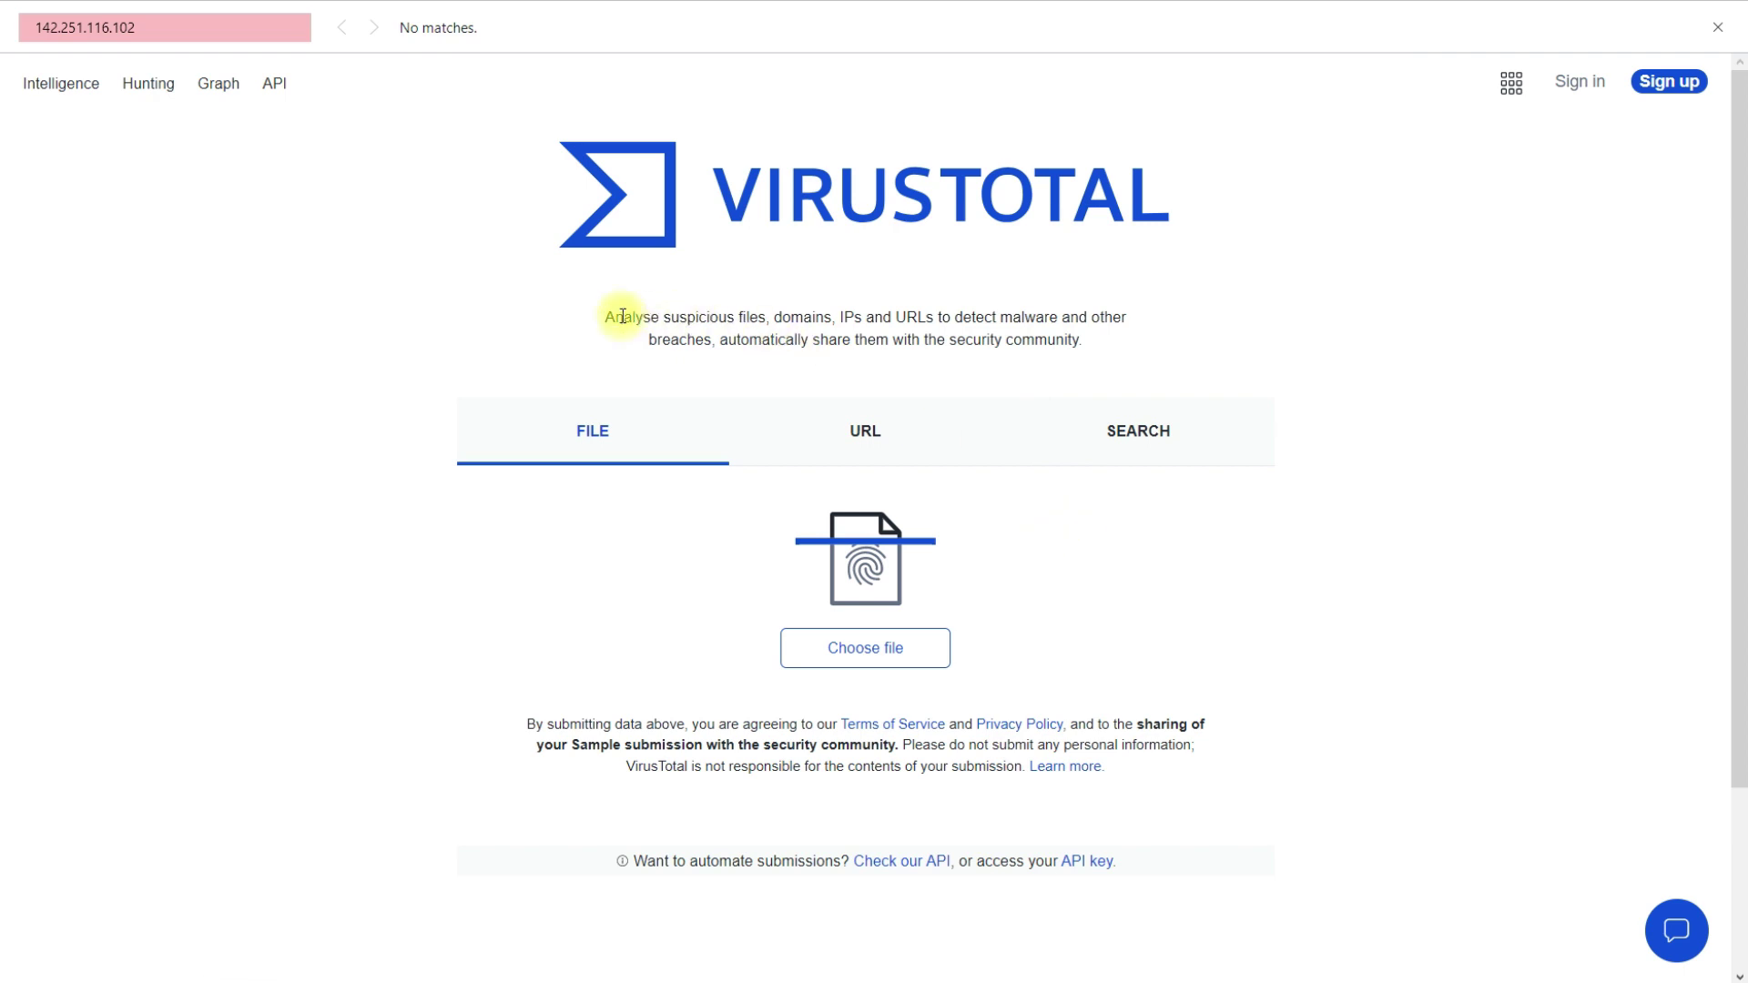
Step: Highlight parts of the tagline: 'Analyse suspicious files', 'domains', 'IPs', 'detect malware'
drag(607, 317, 764, 335)
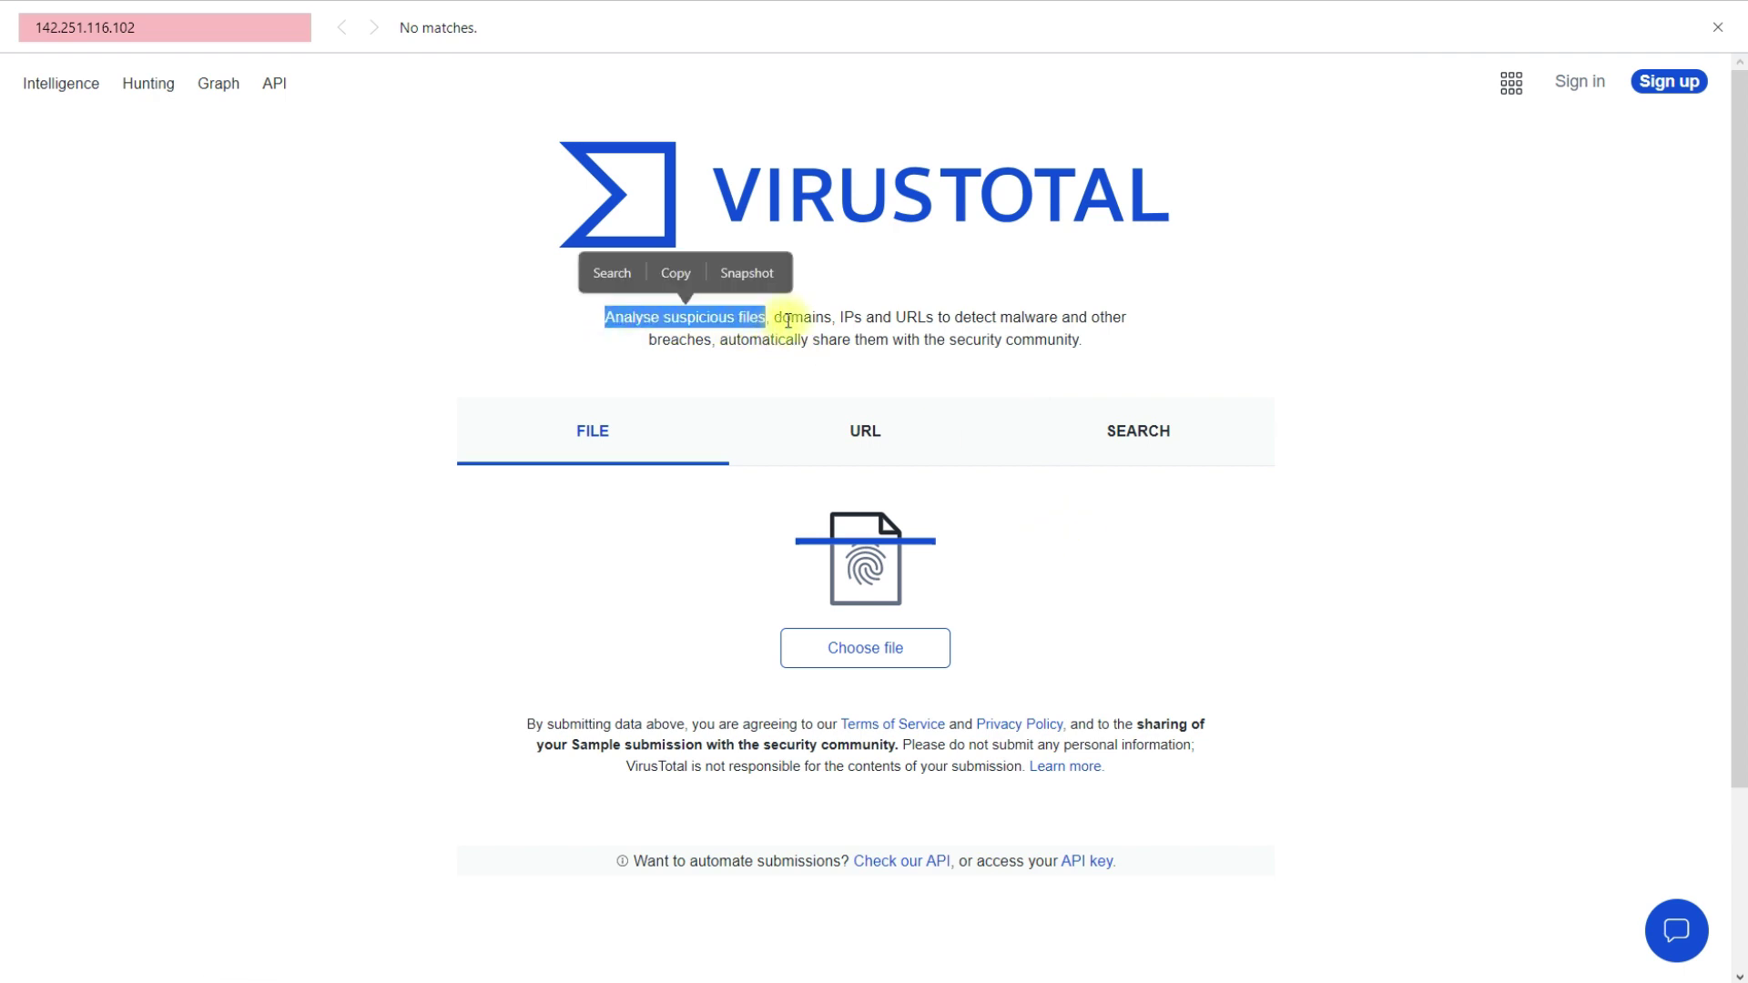
double_click(795, 318)
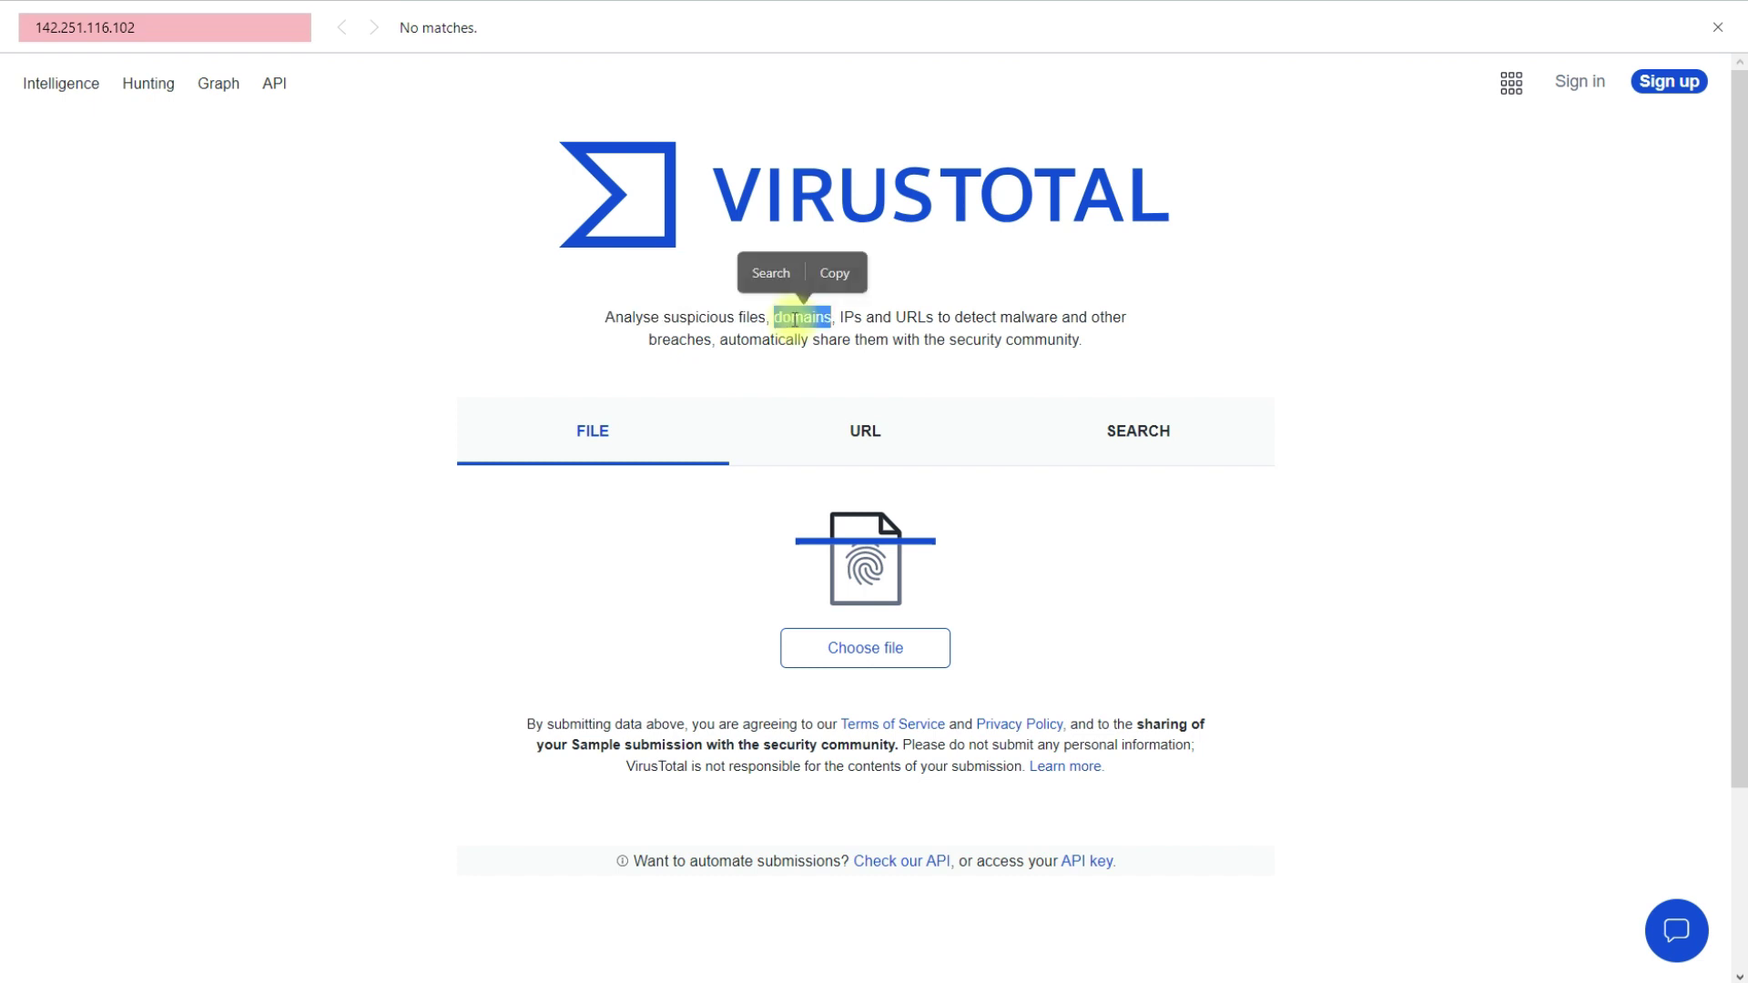
double_click(851, 316)
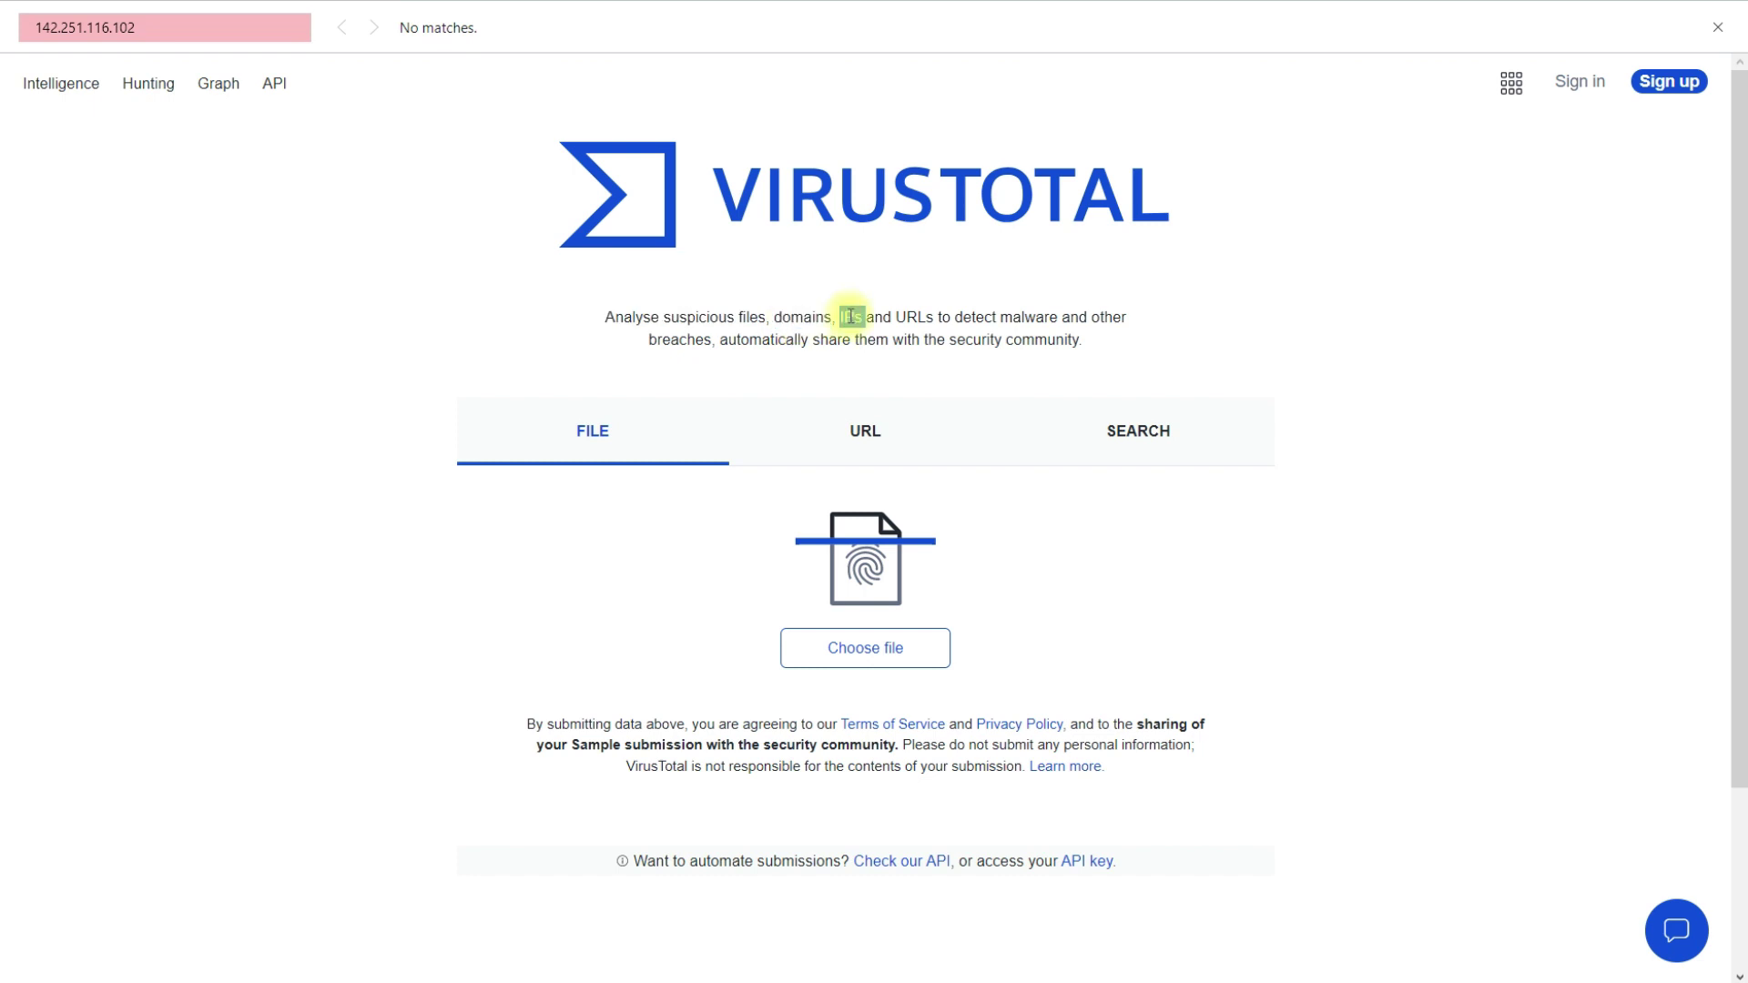
triple_click(918, 319)
drag(1058, 319, 958, 318)
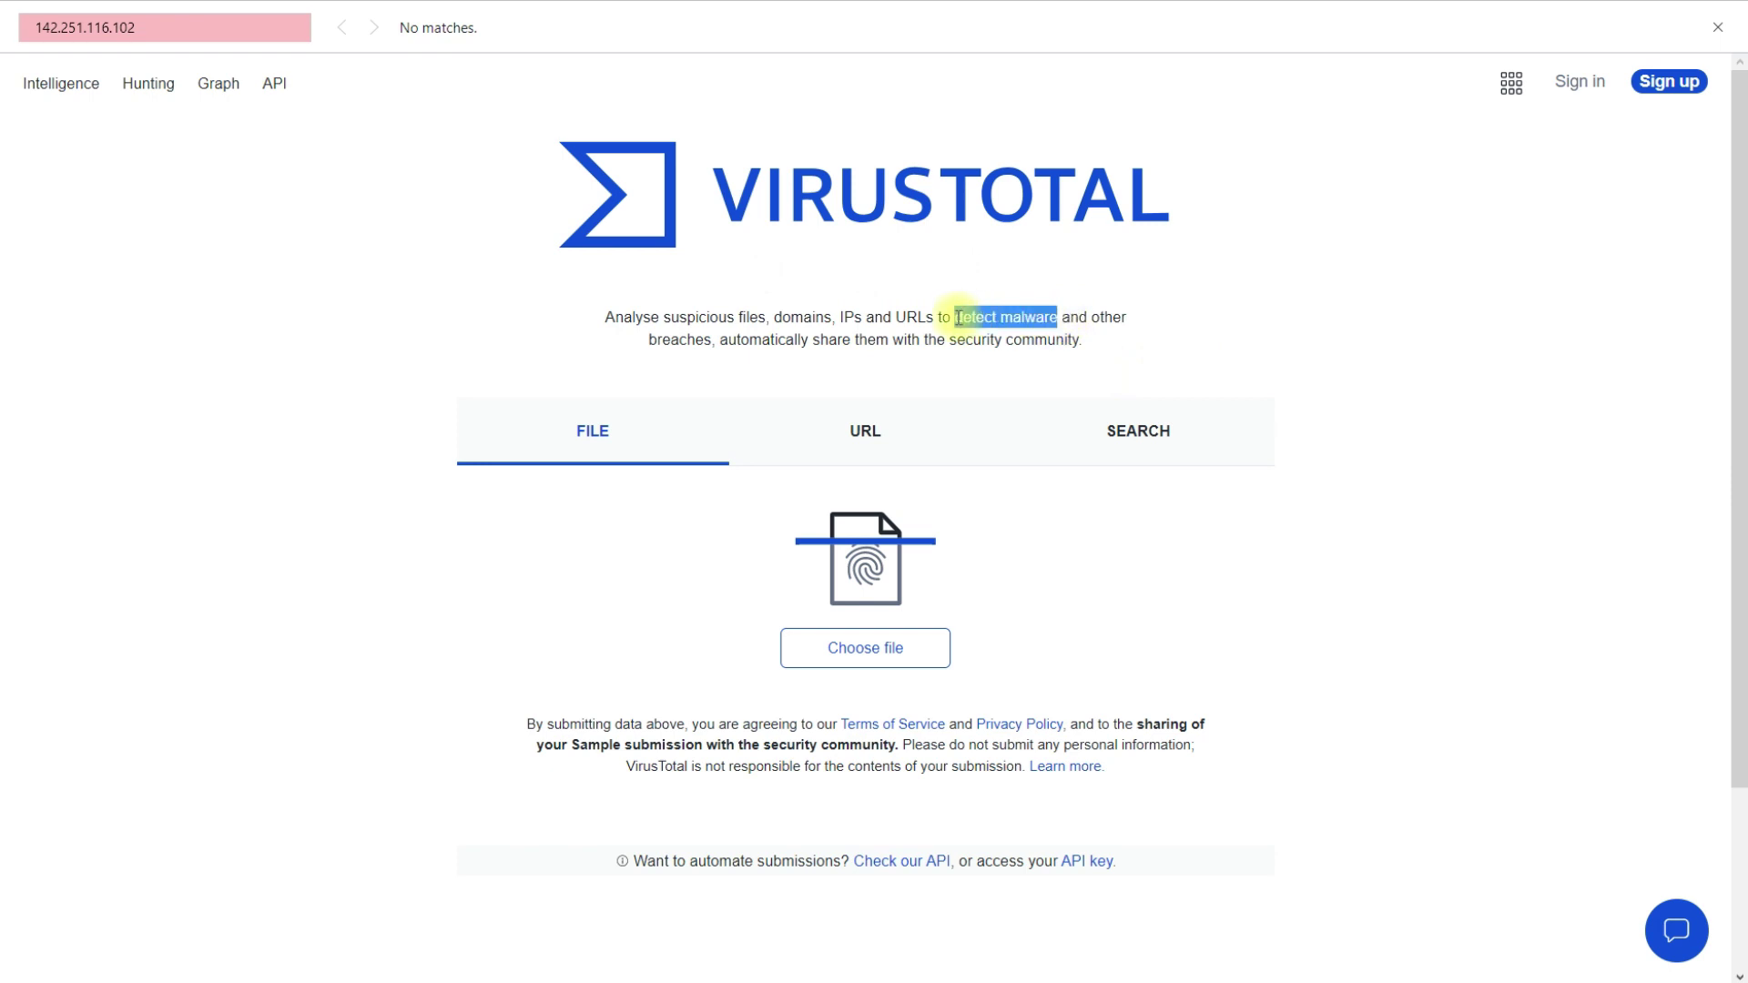
key(ctrl+l)
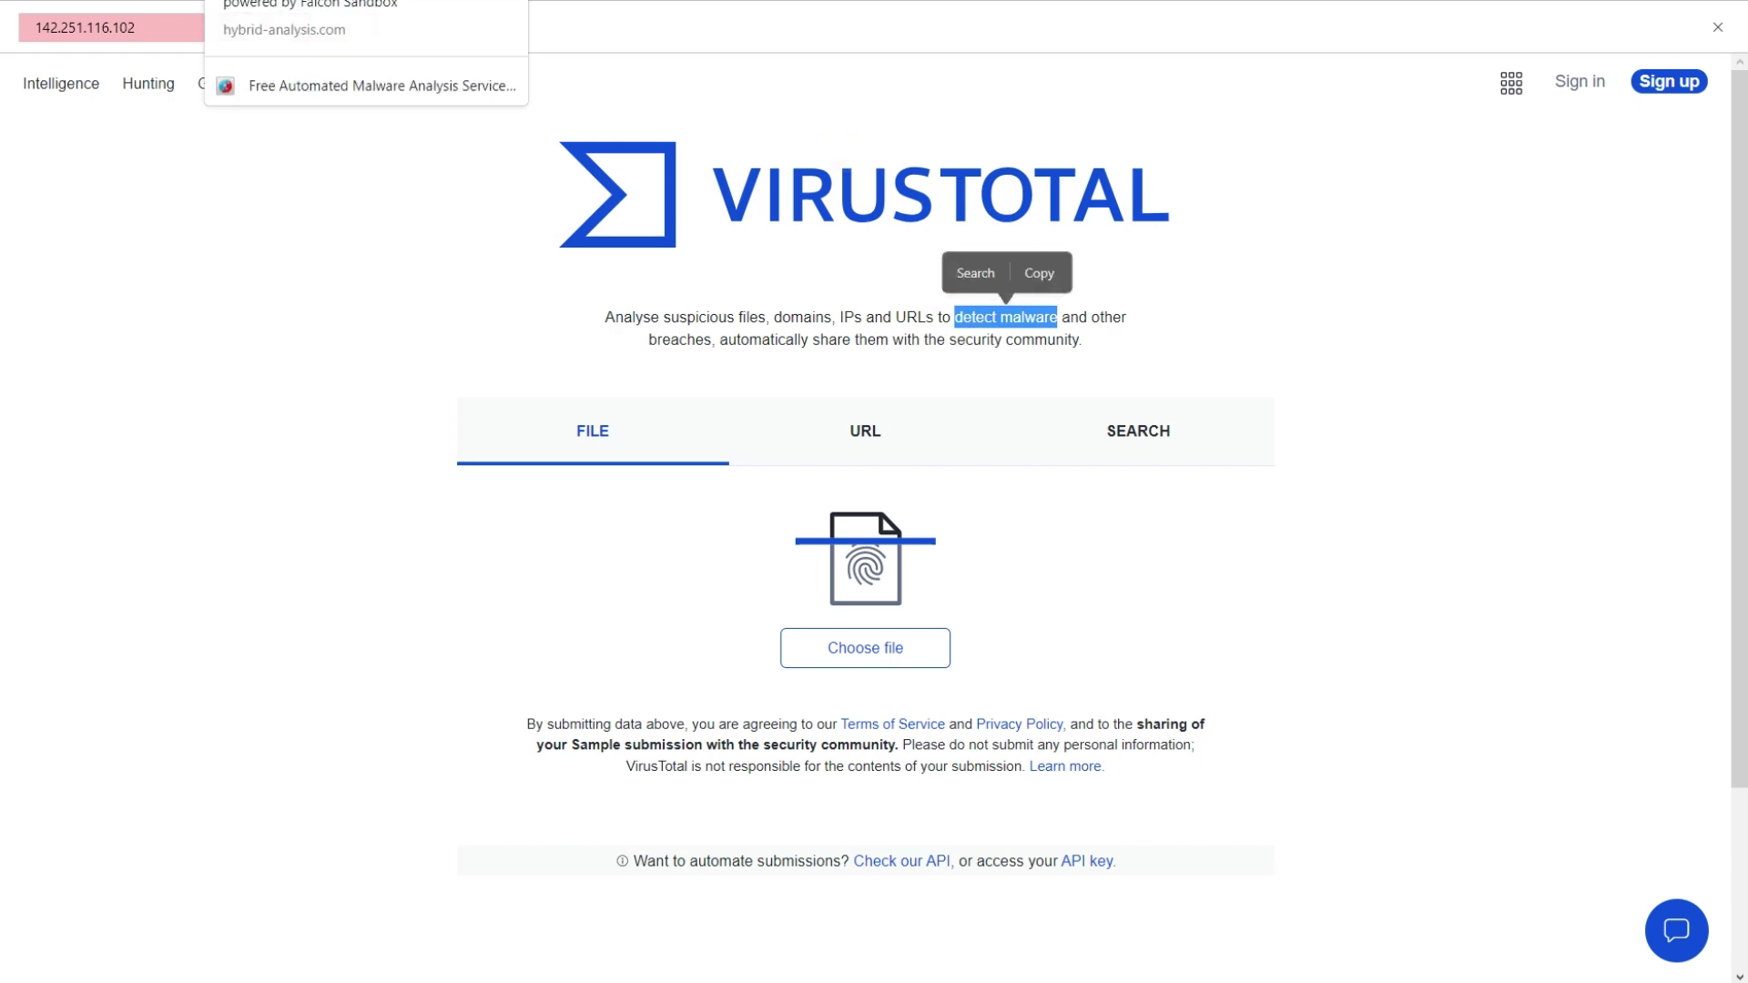
click(996, 338)
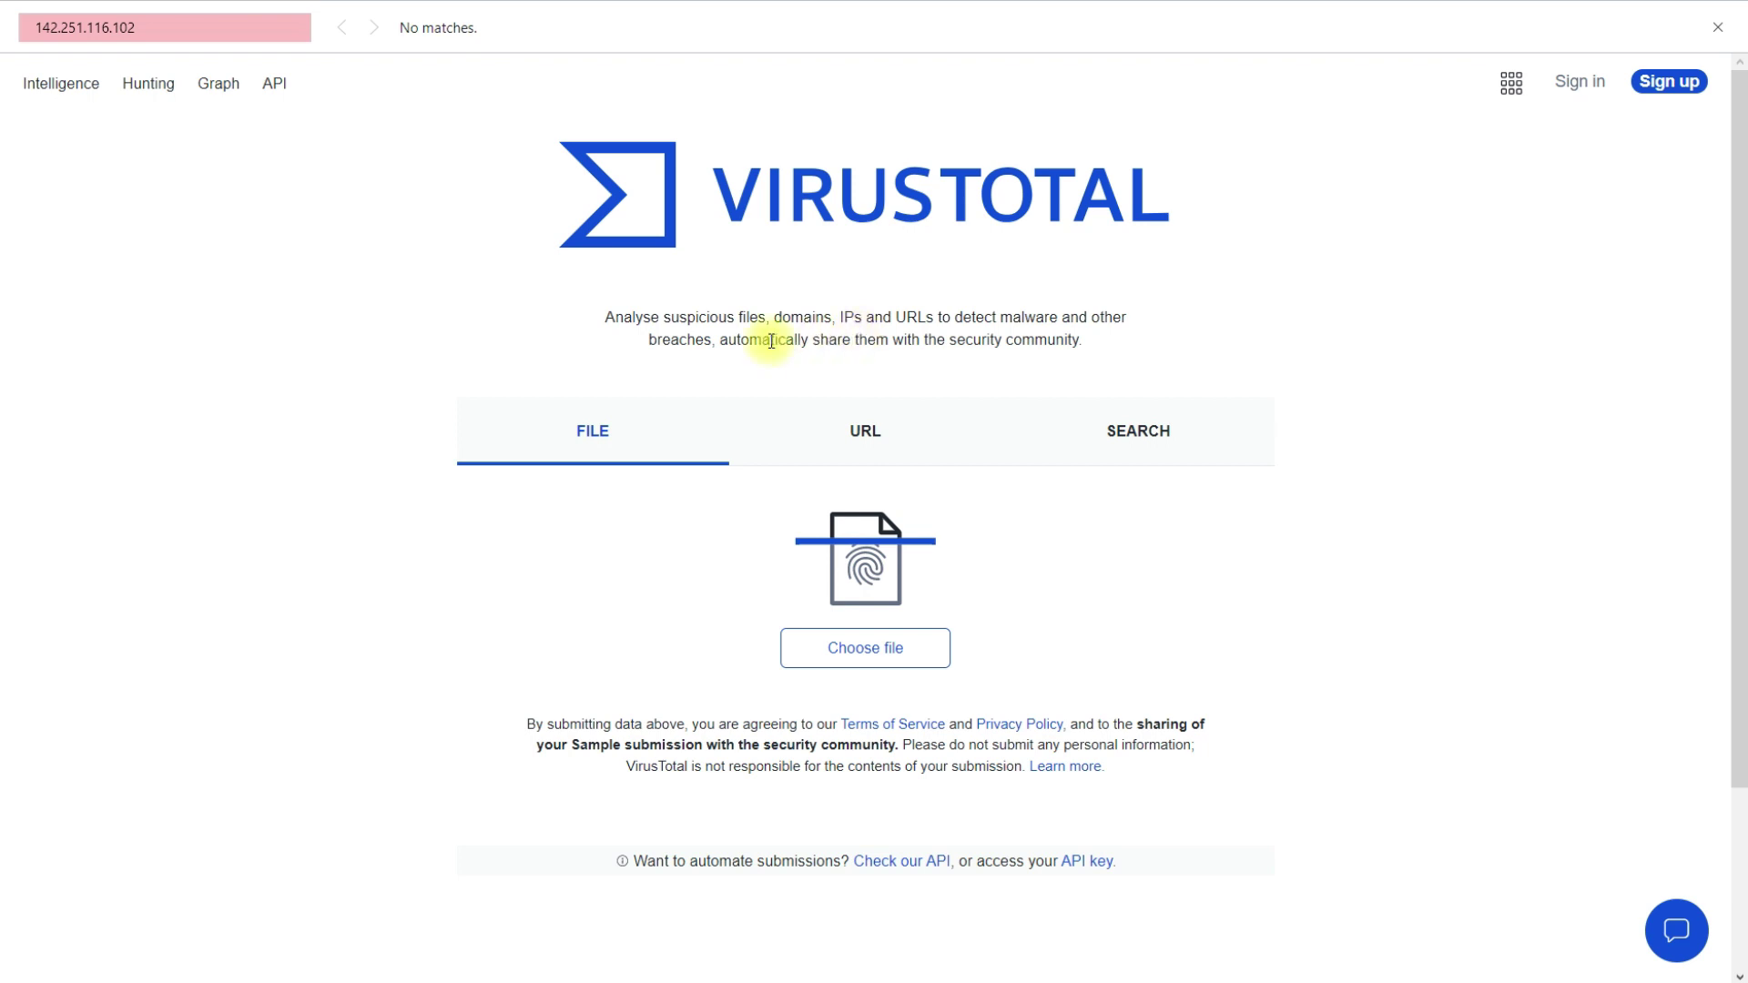
drag(771, 341, 1104, 336)
click(916, 374)
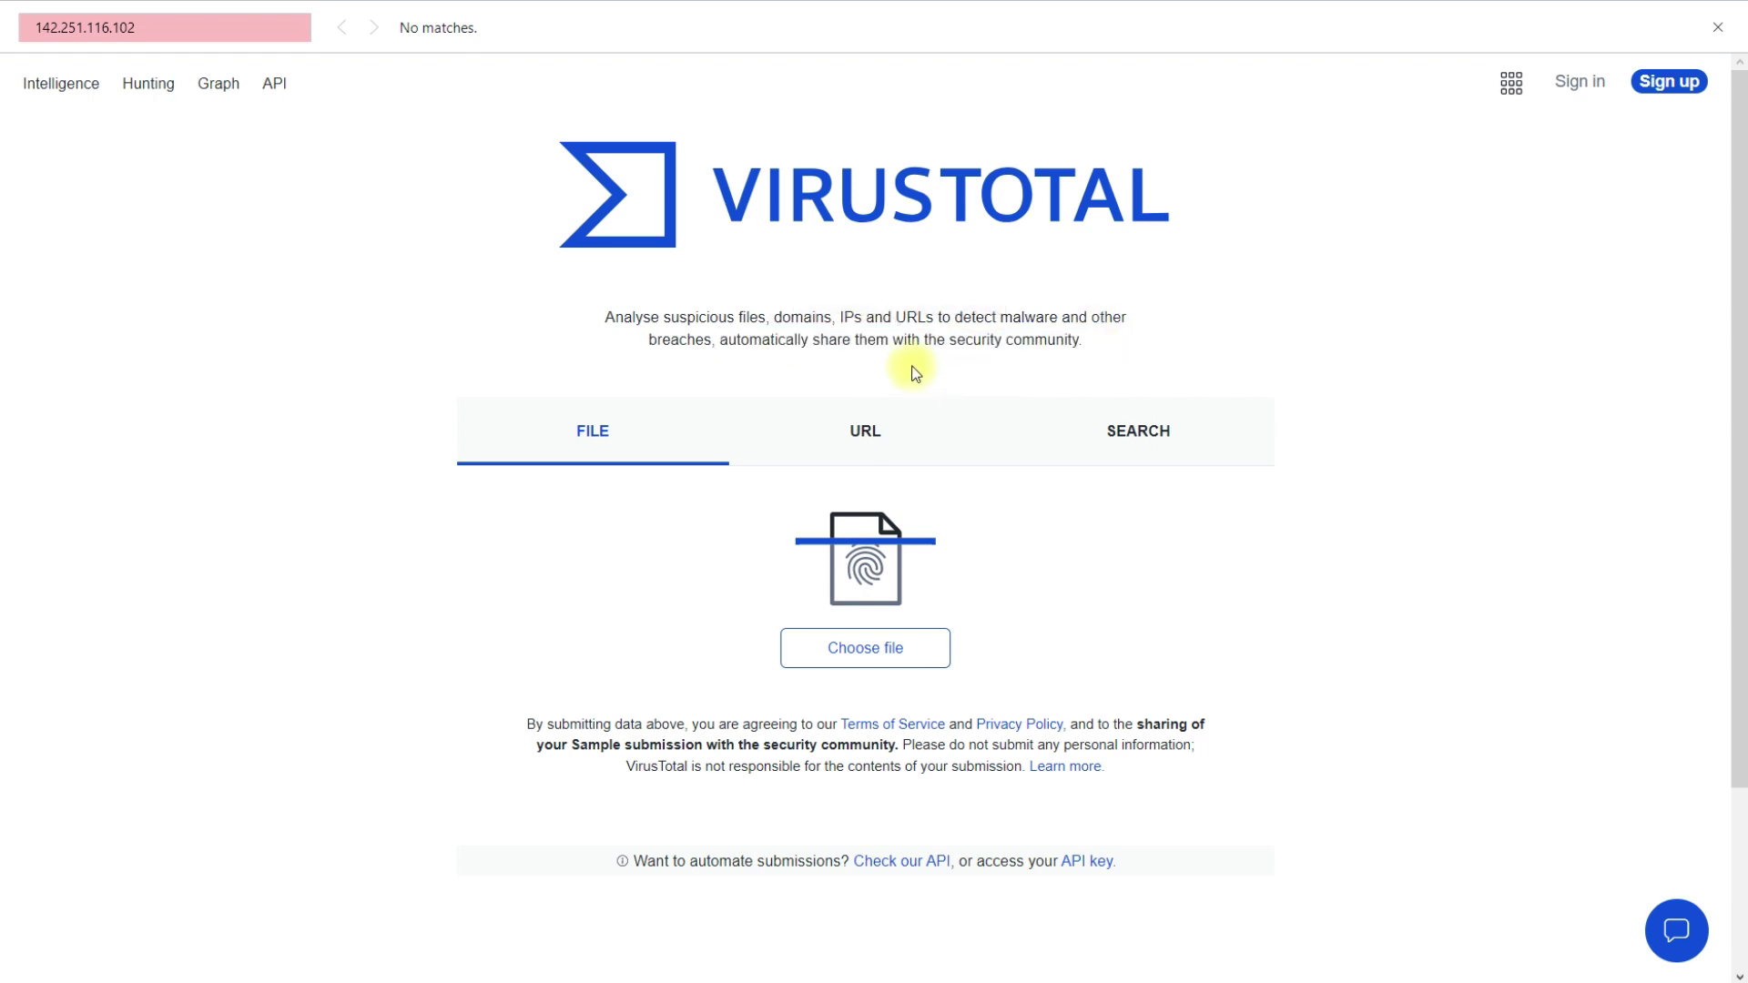
drag(1096, 330, 768, 313)
click(797, 344)
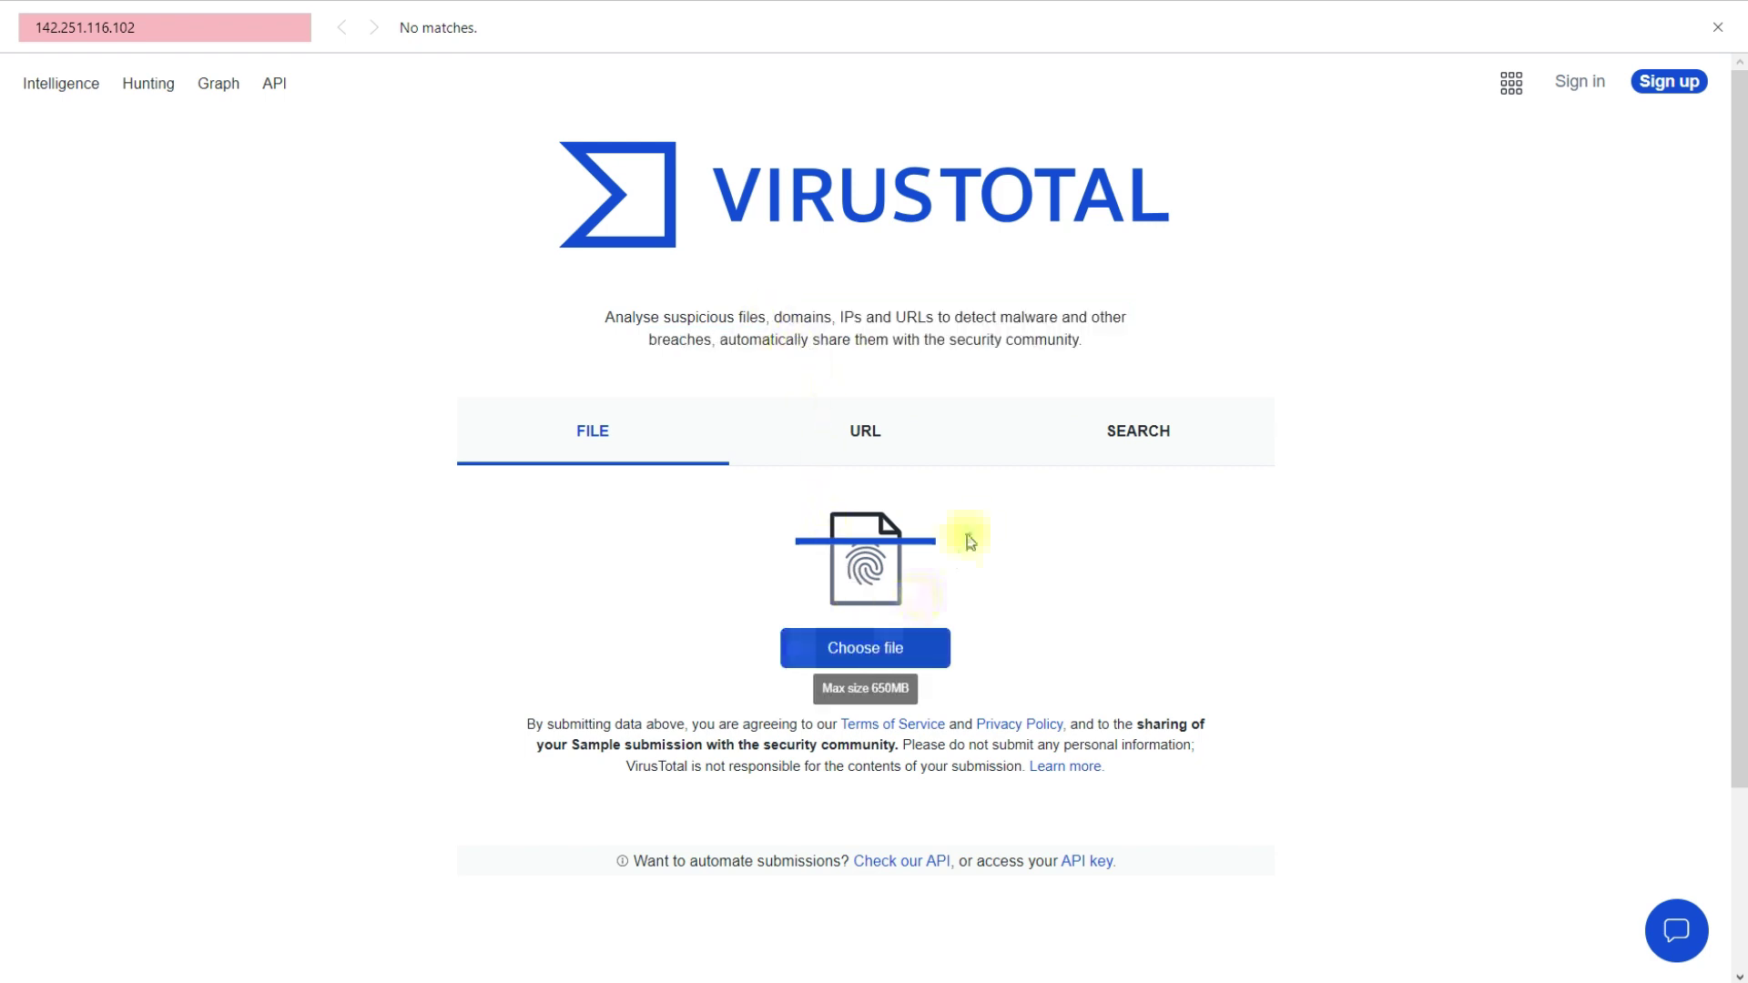
Step: Search VirusTotal for the aol.com domain, which 0 of 96 vendors flag
click(881, 460)
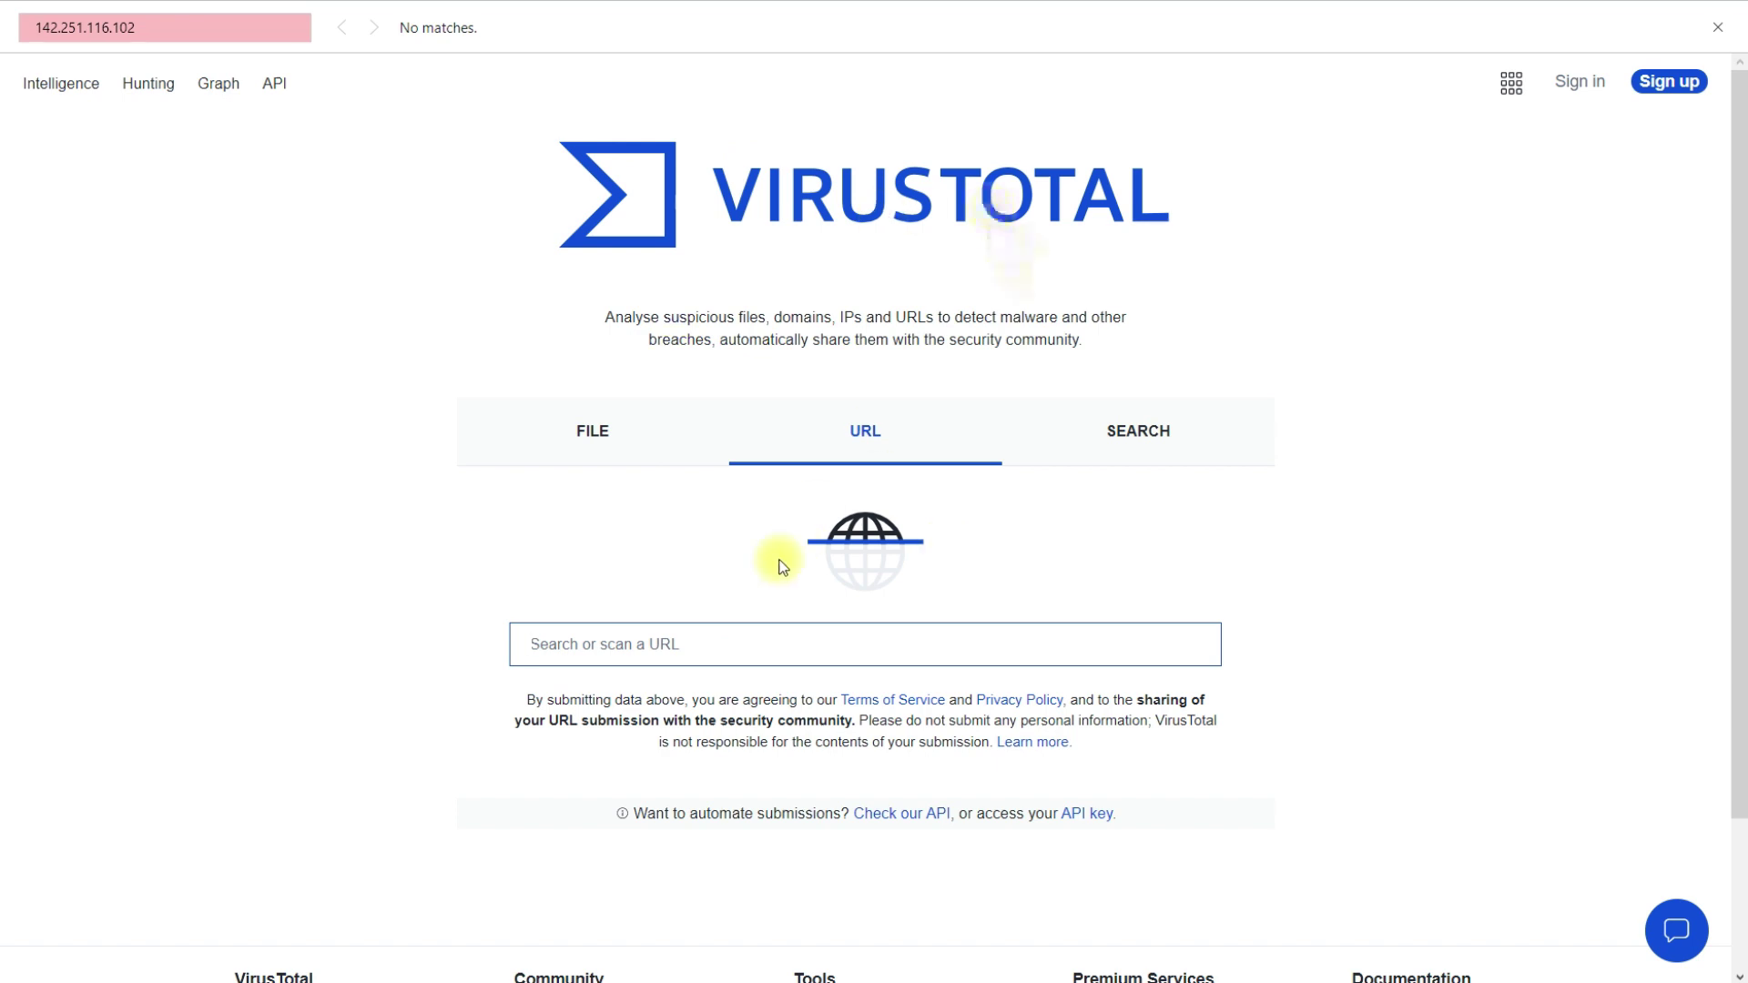
click(617, 453)
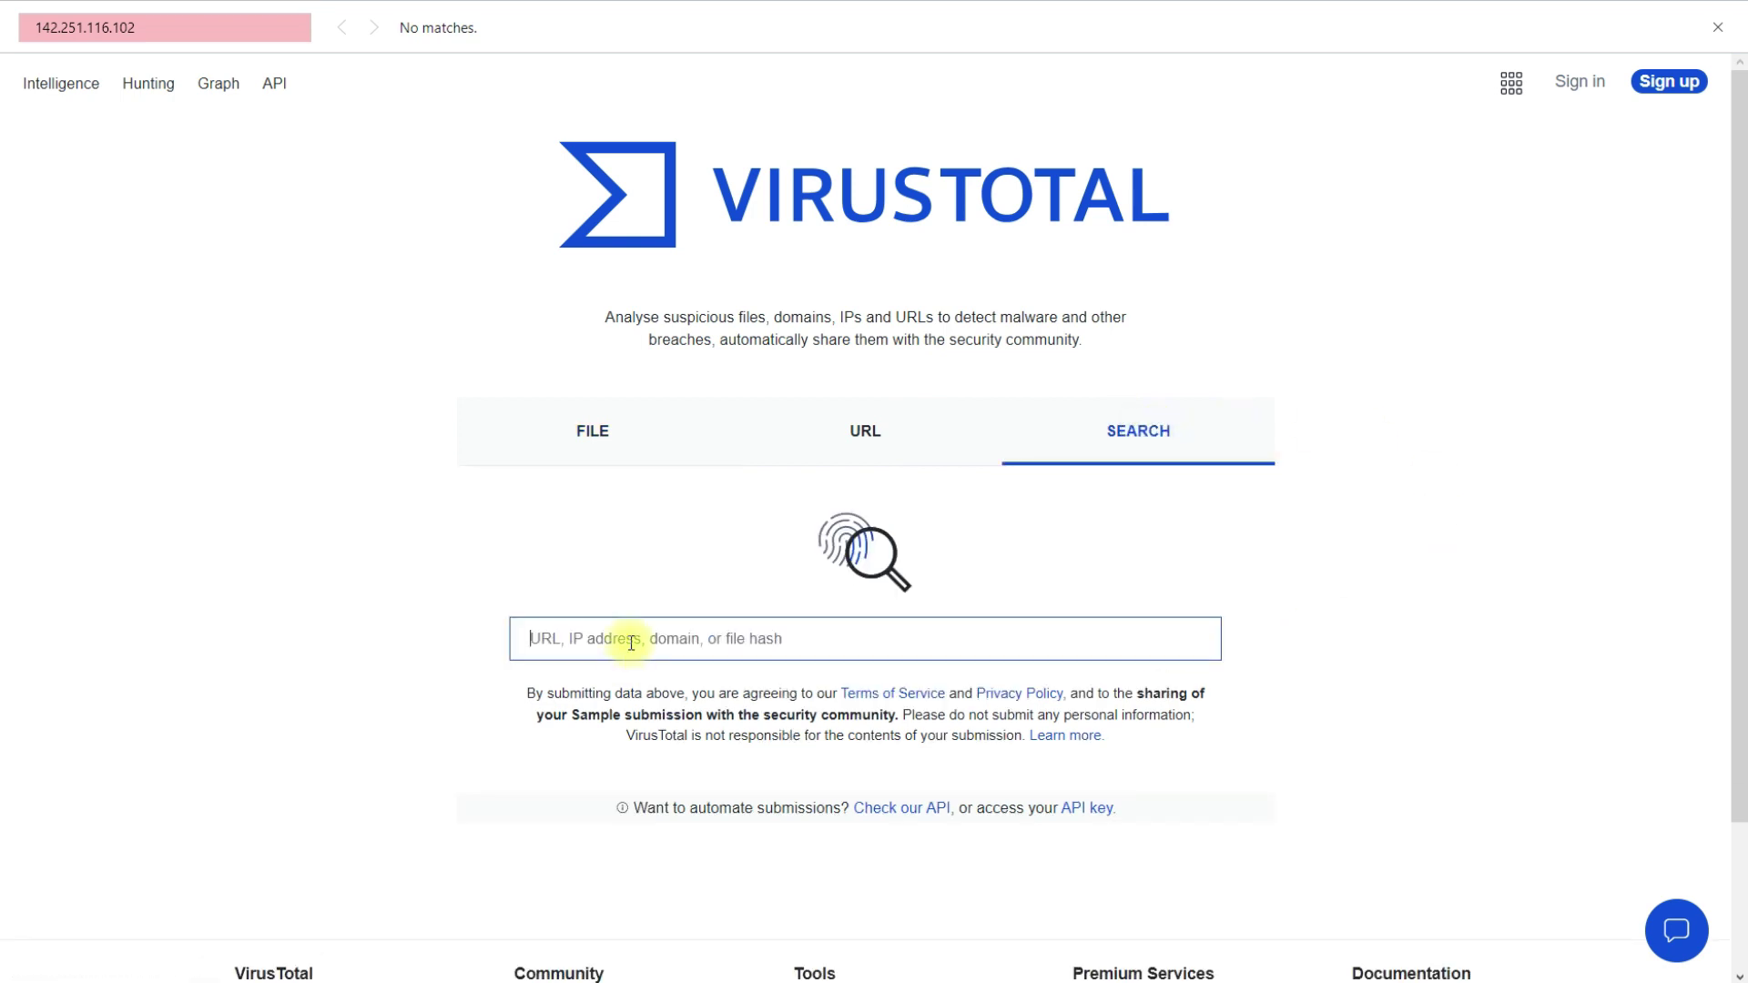
text(aol.com)
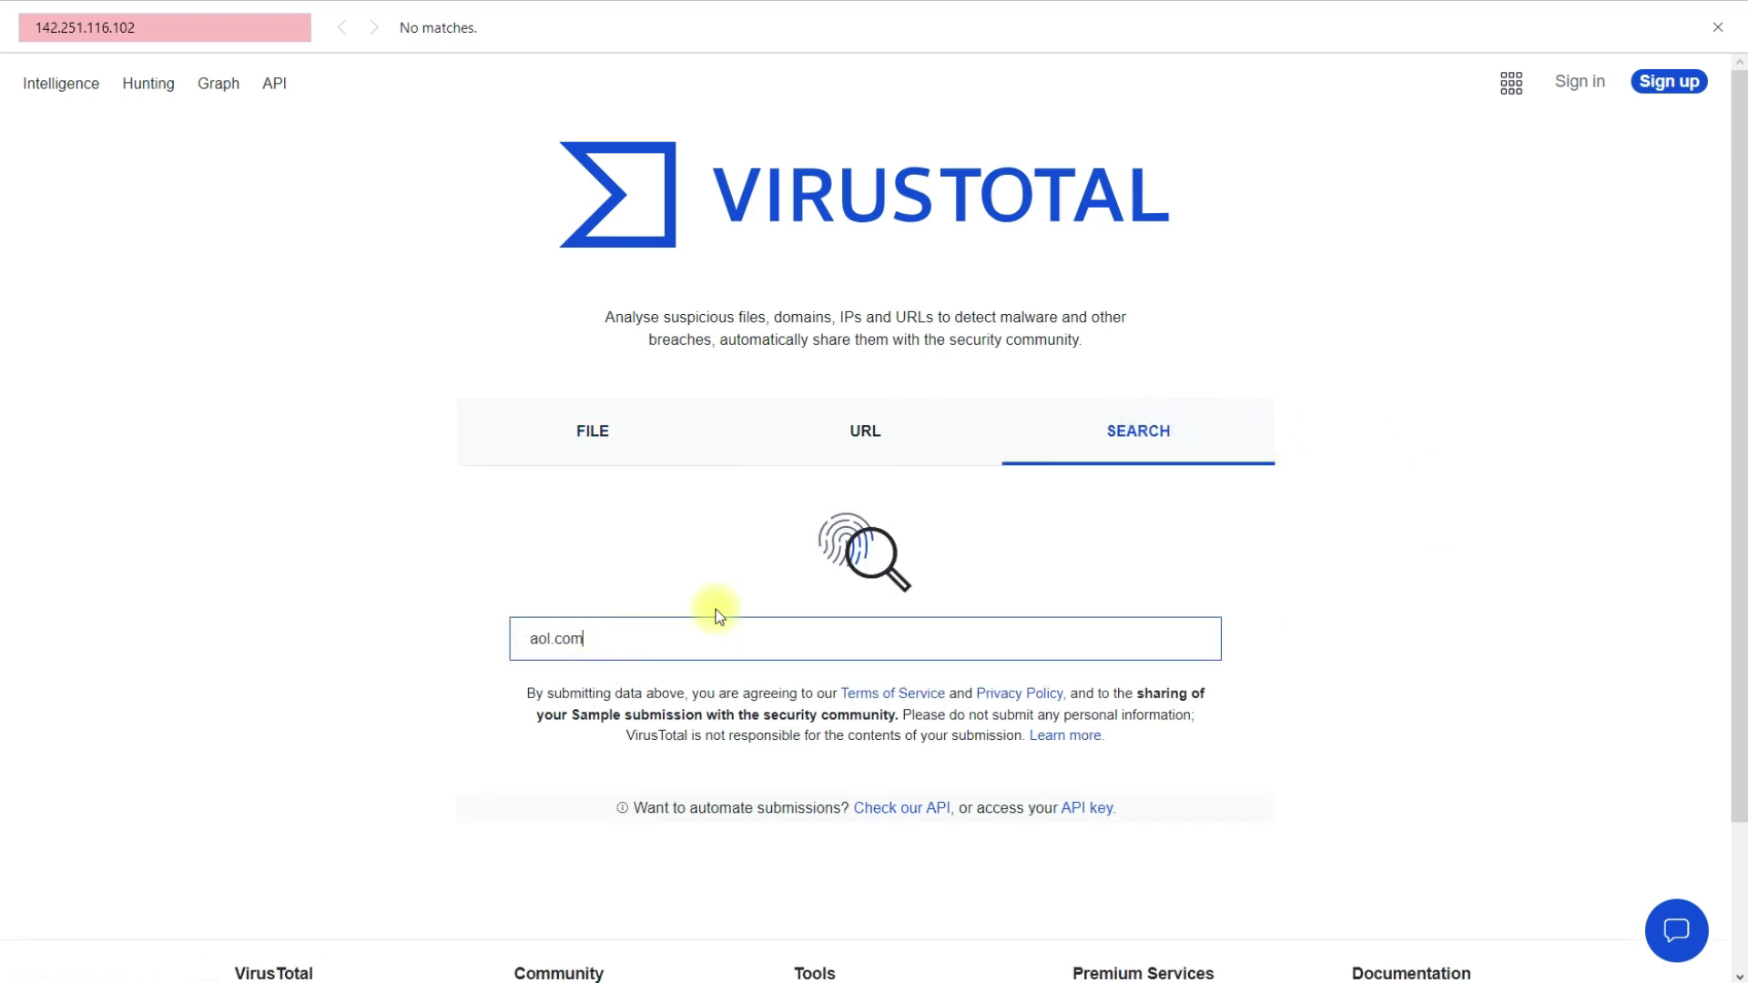
key(Return)
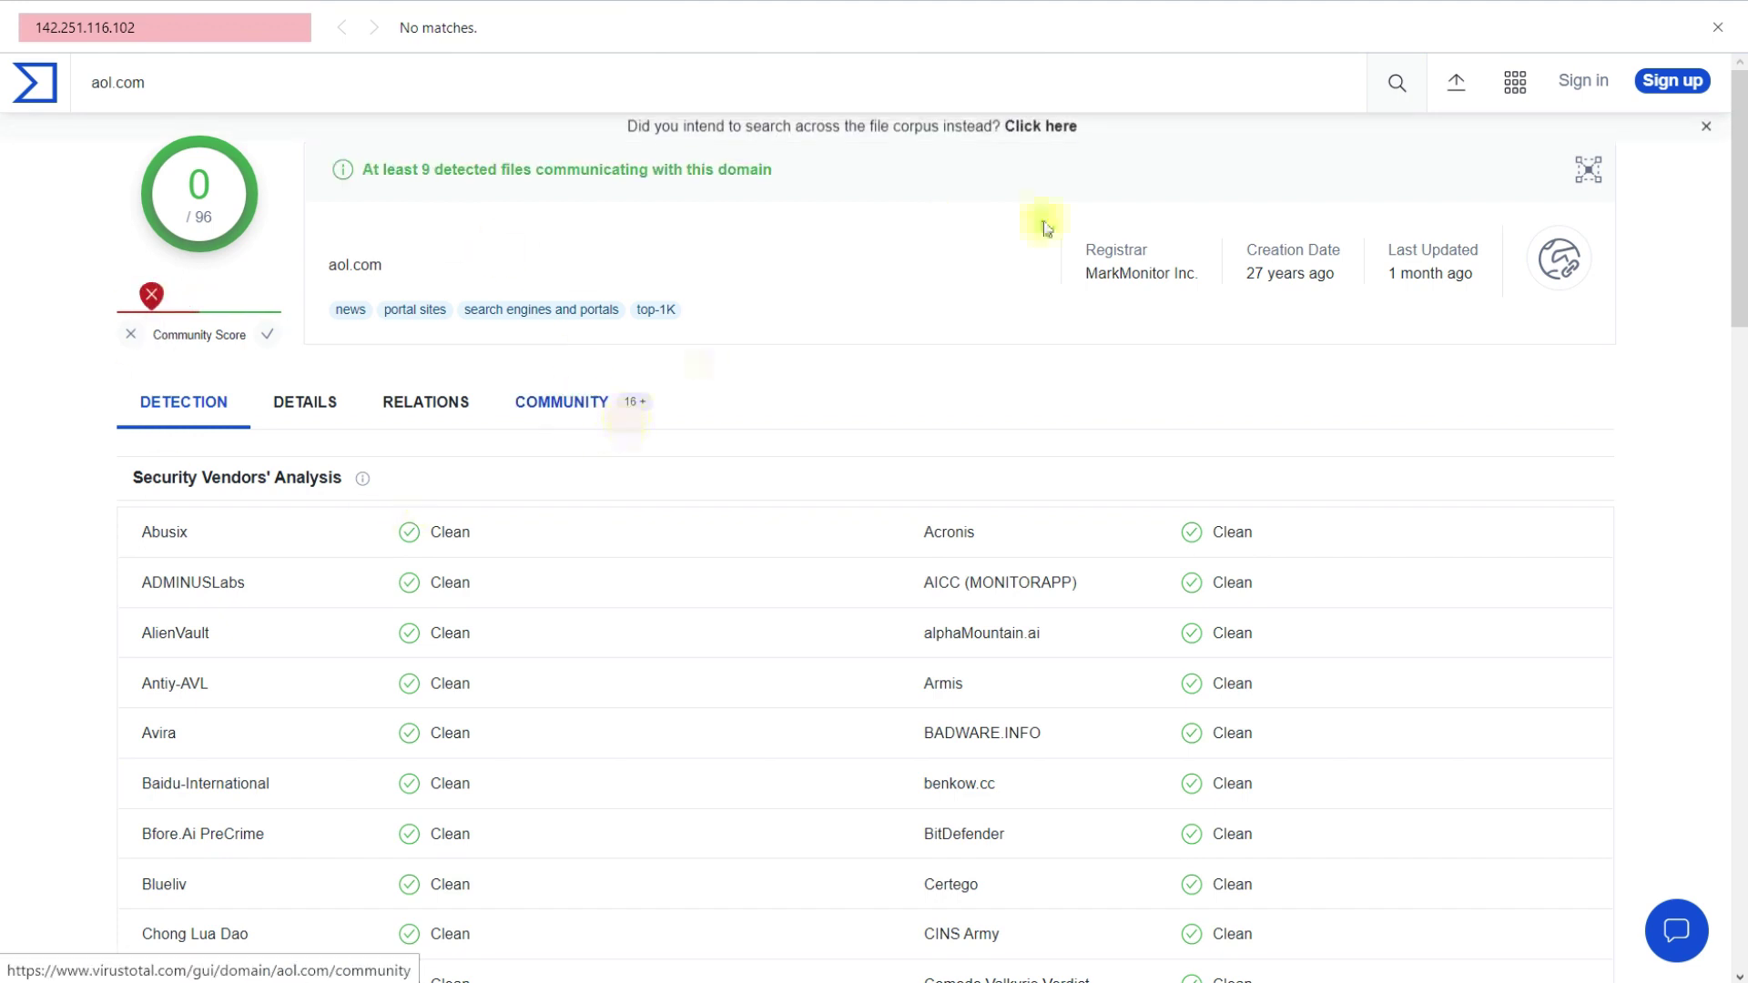
drag(1740, 244, 1654, 12)
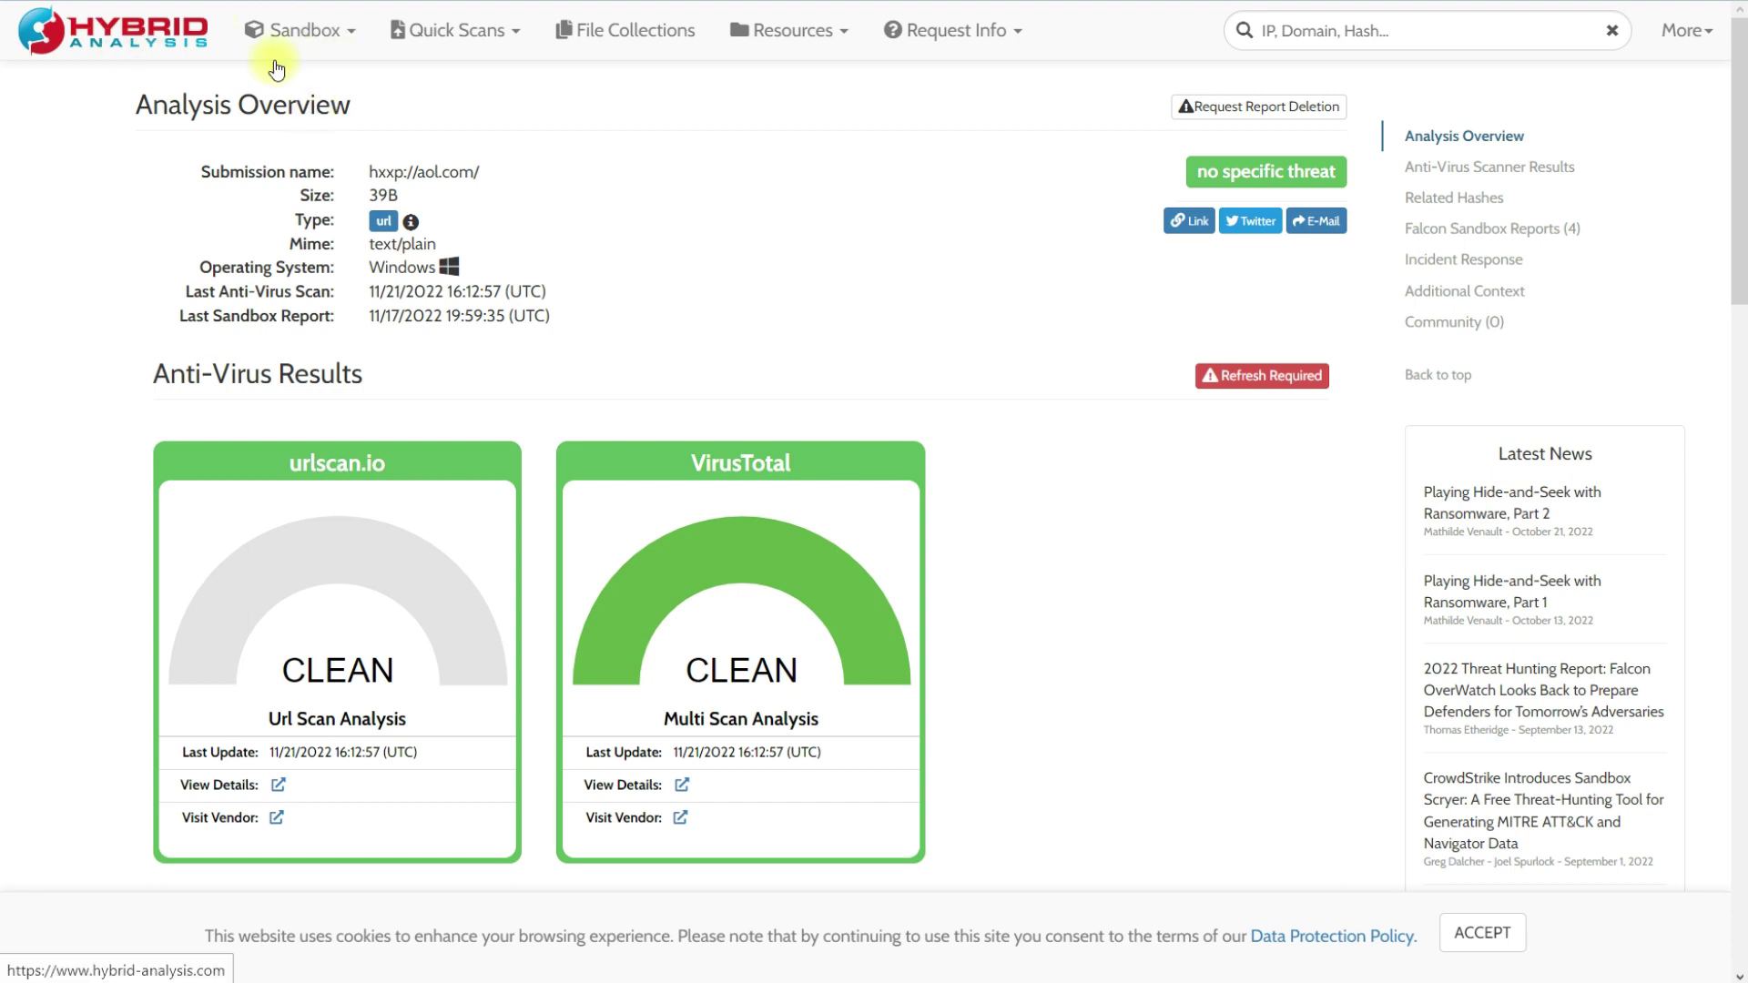
Step: Go to the Hybrid Analysis home page and highlight part of its service description
click(111, 46)
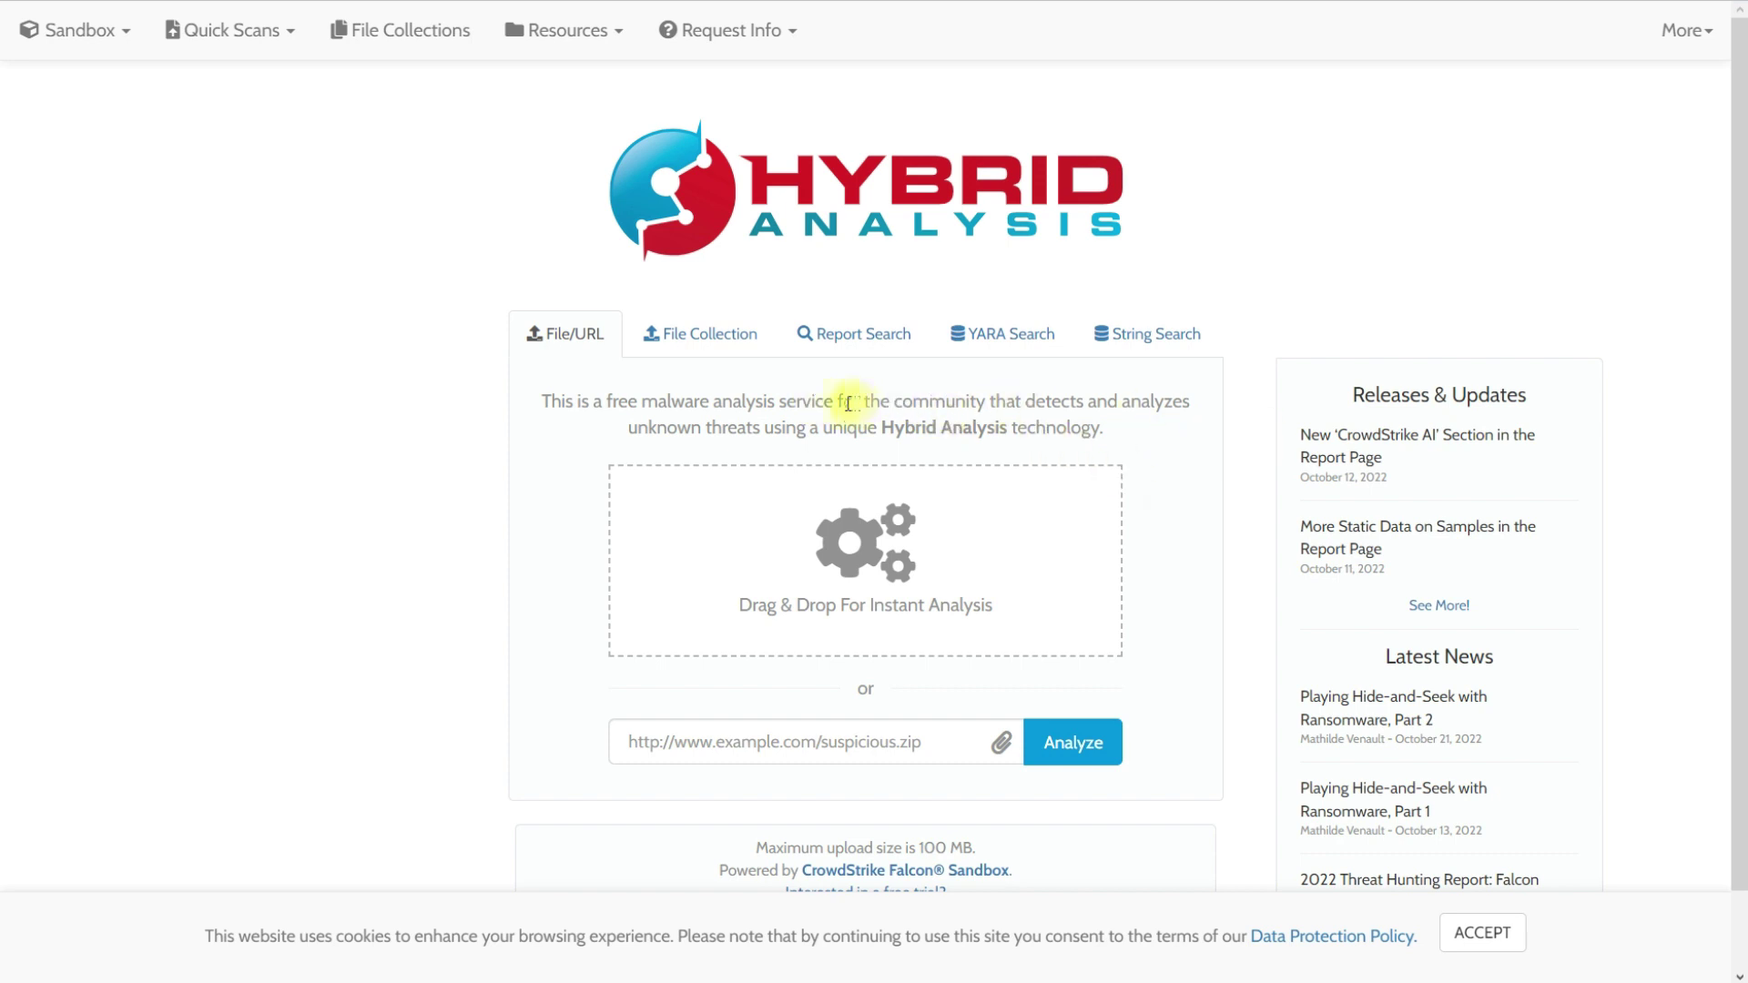
drag(838, 402, 897, 428)
click(1106, 437)
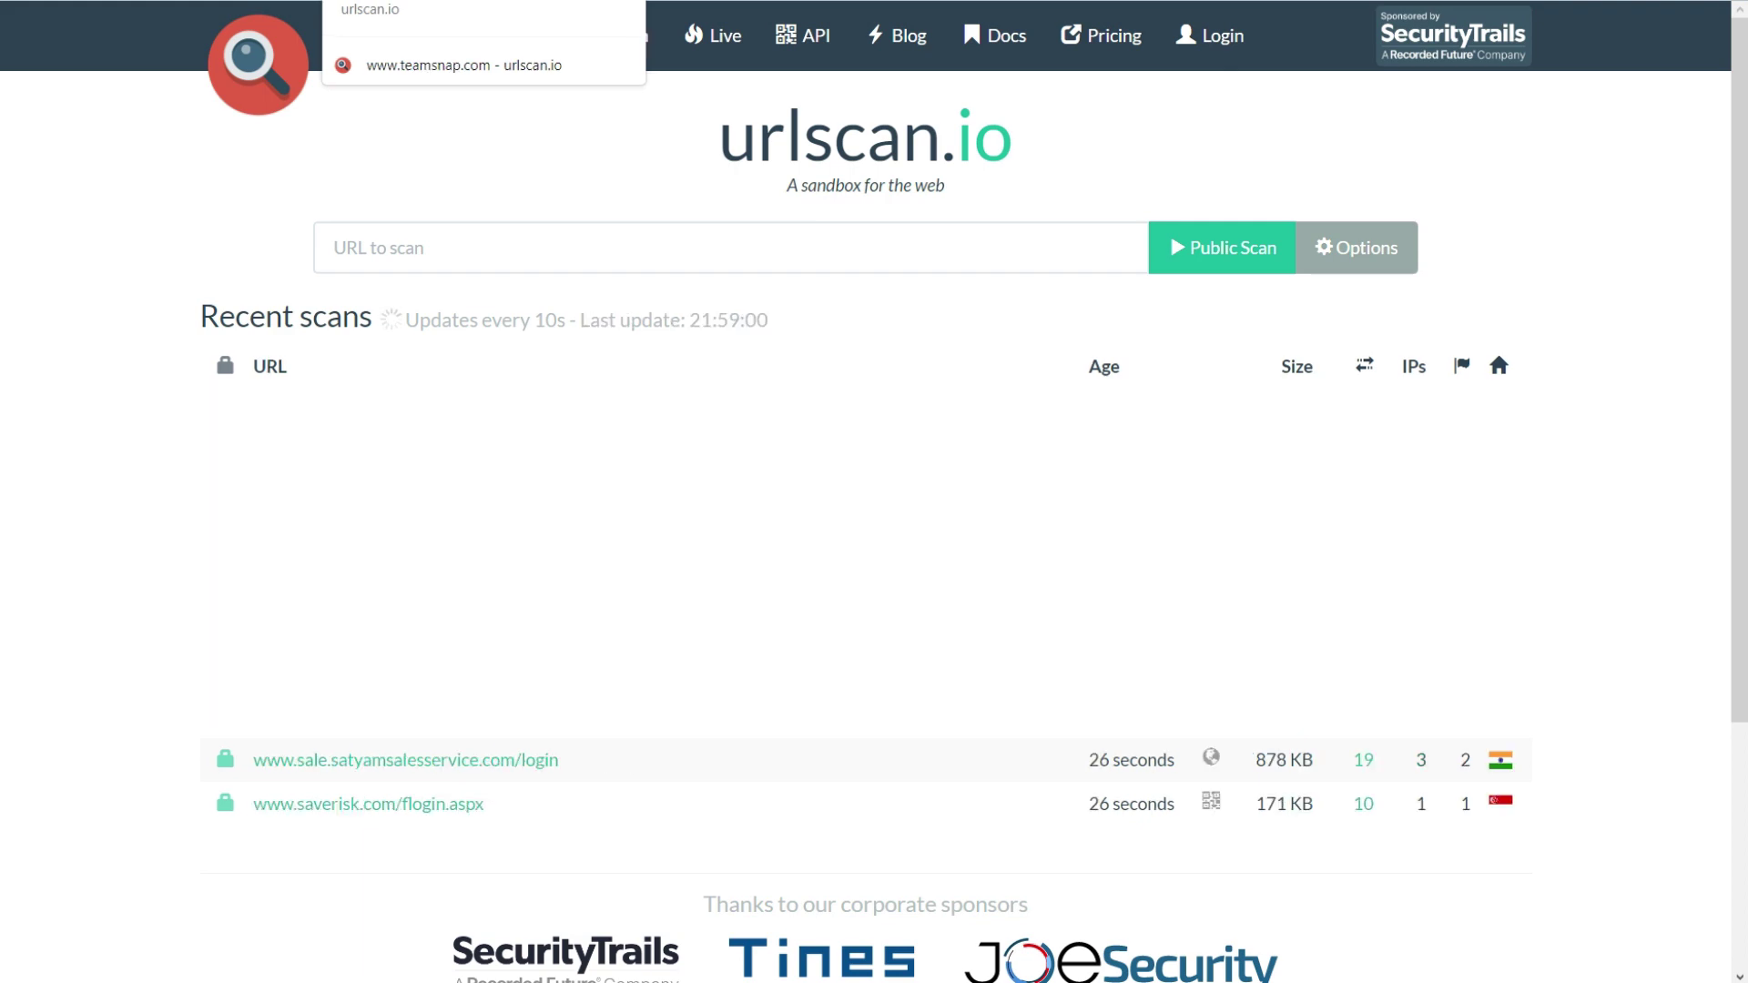
Step: Cycle through the open tabs to VirusTotal's report and the aol.com Domain Dossier results
click(565, 2)
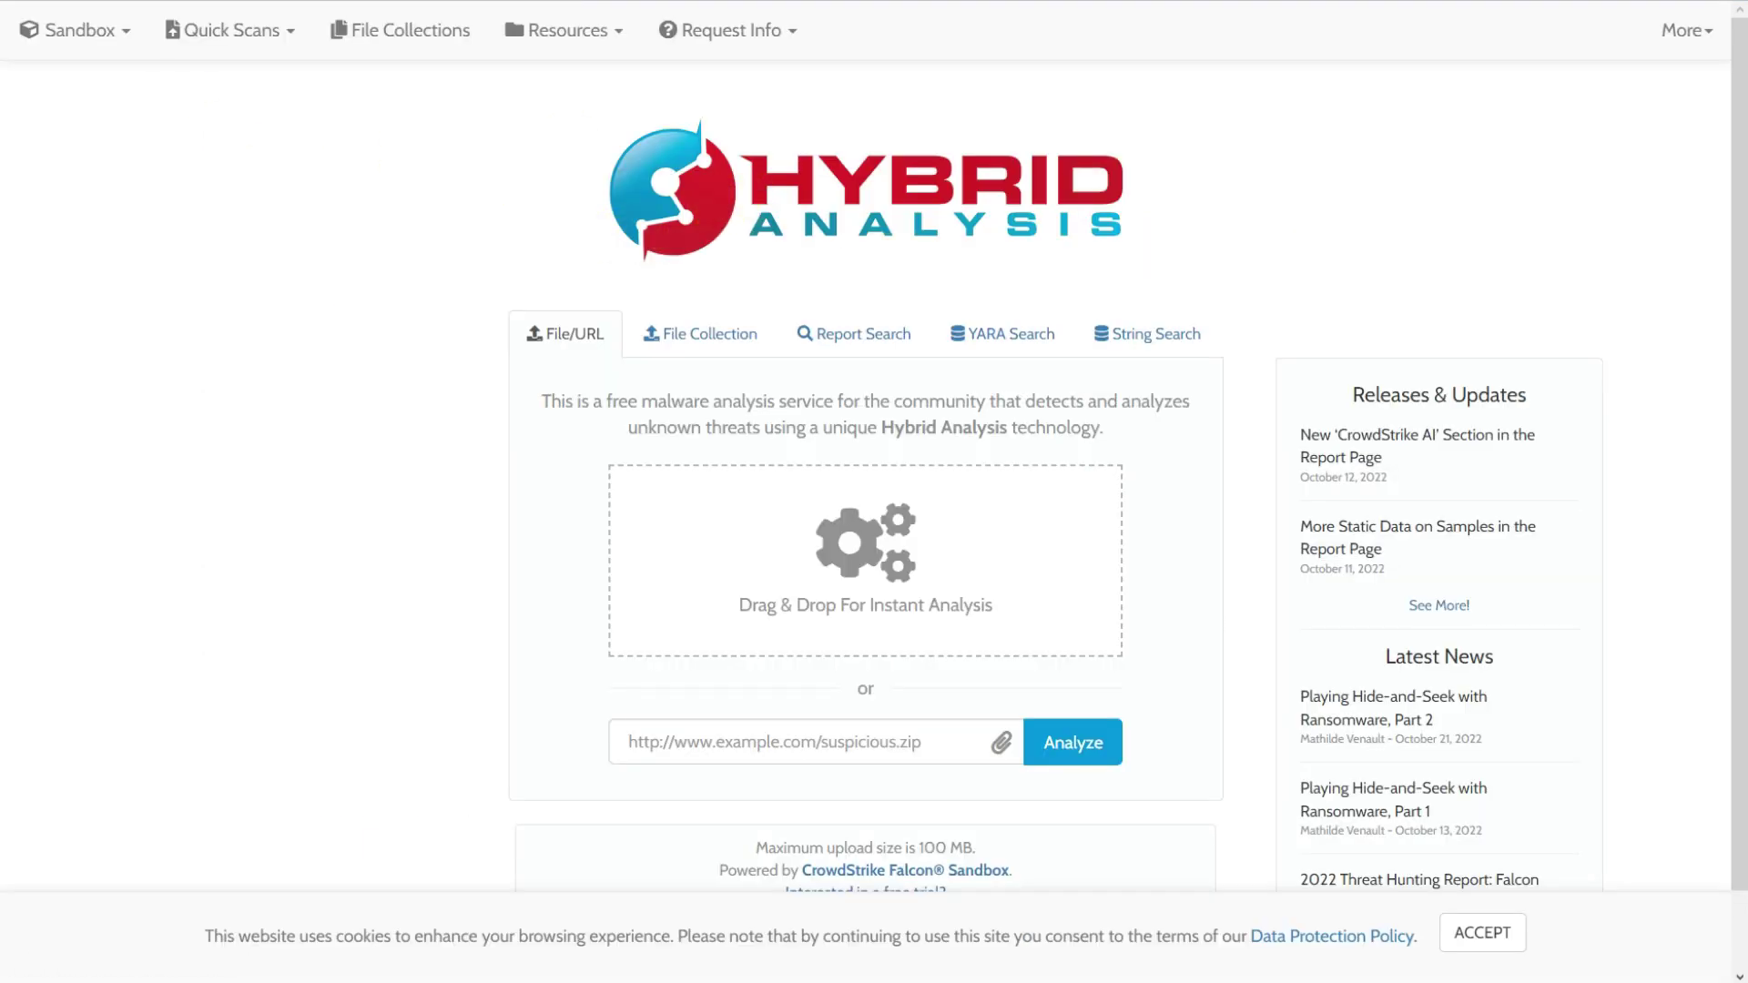
key(ctrl+Tab)
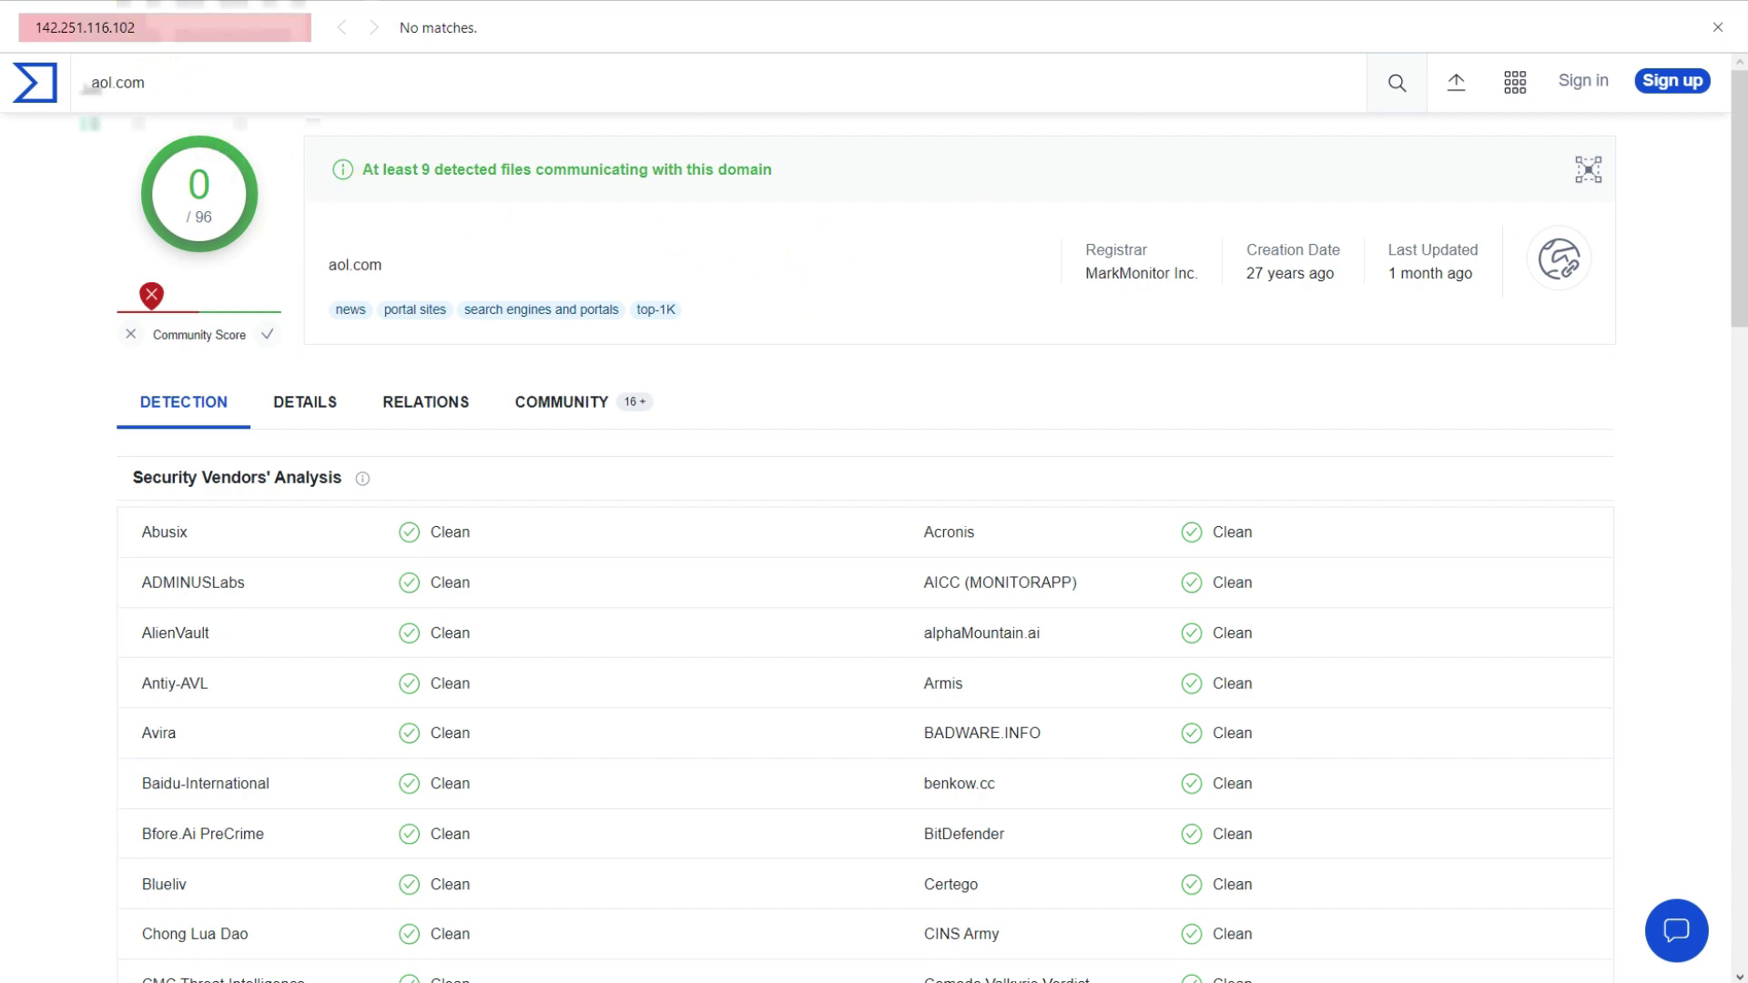
key(ctrl+Tab)
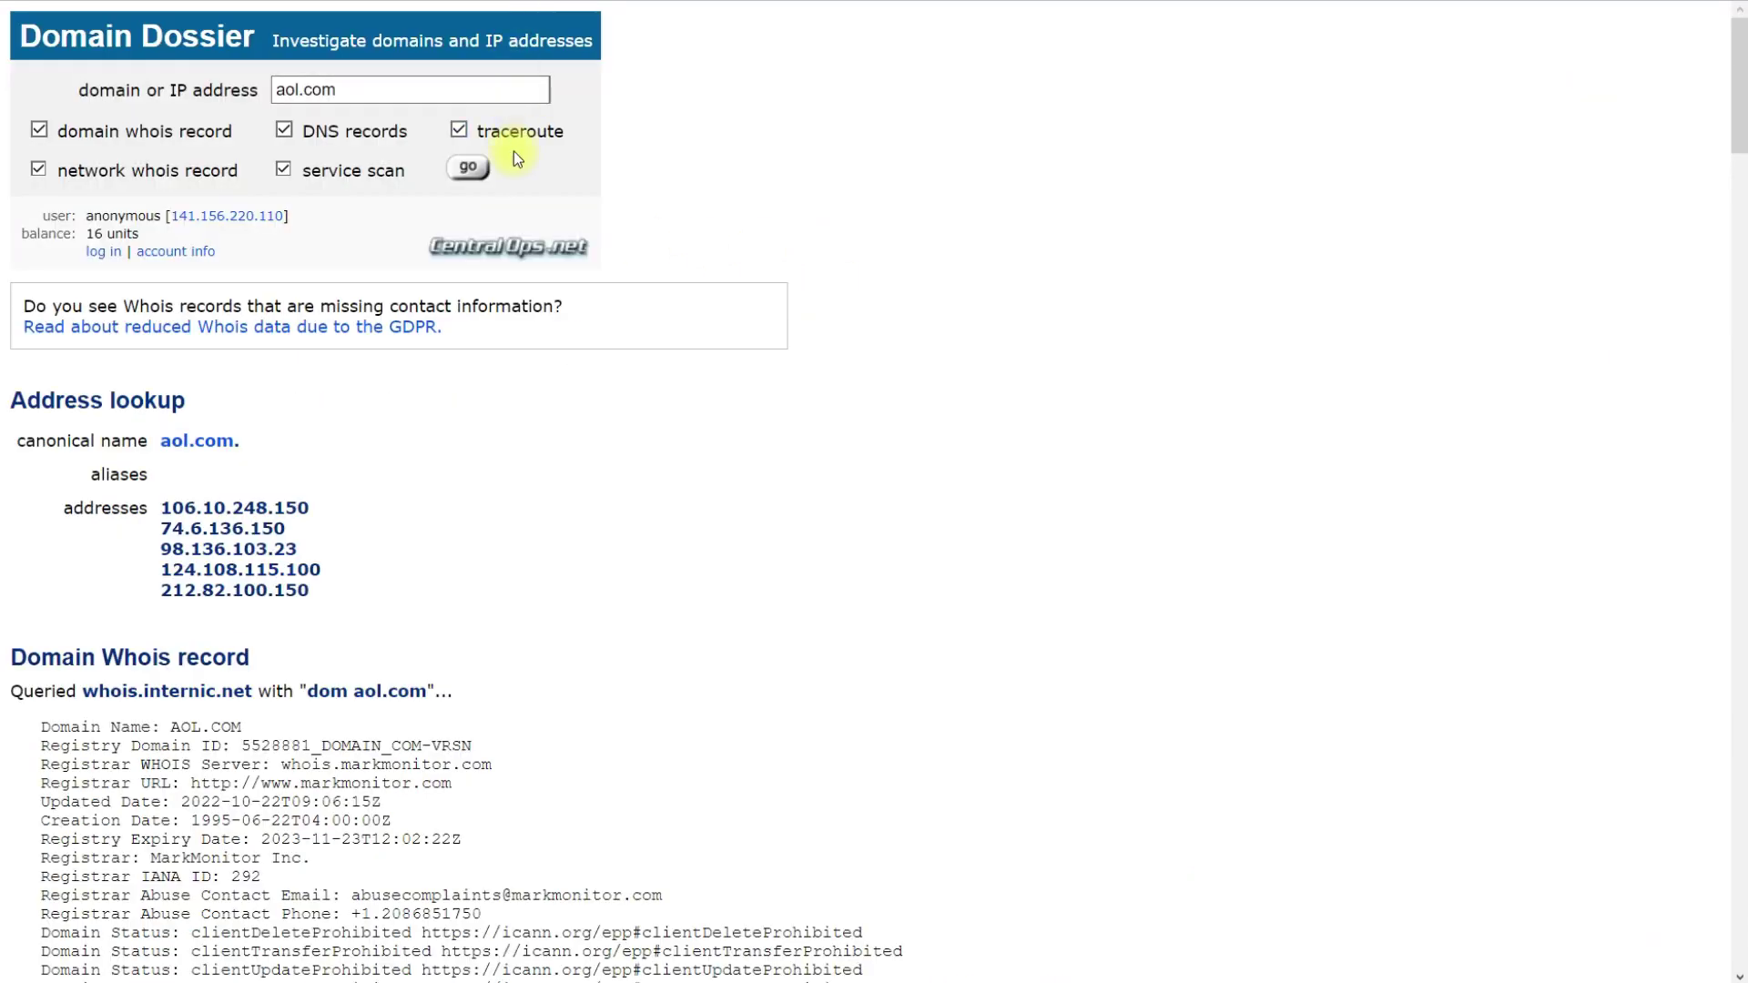